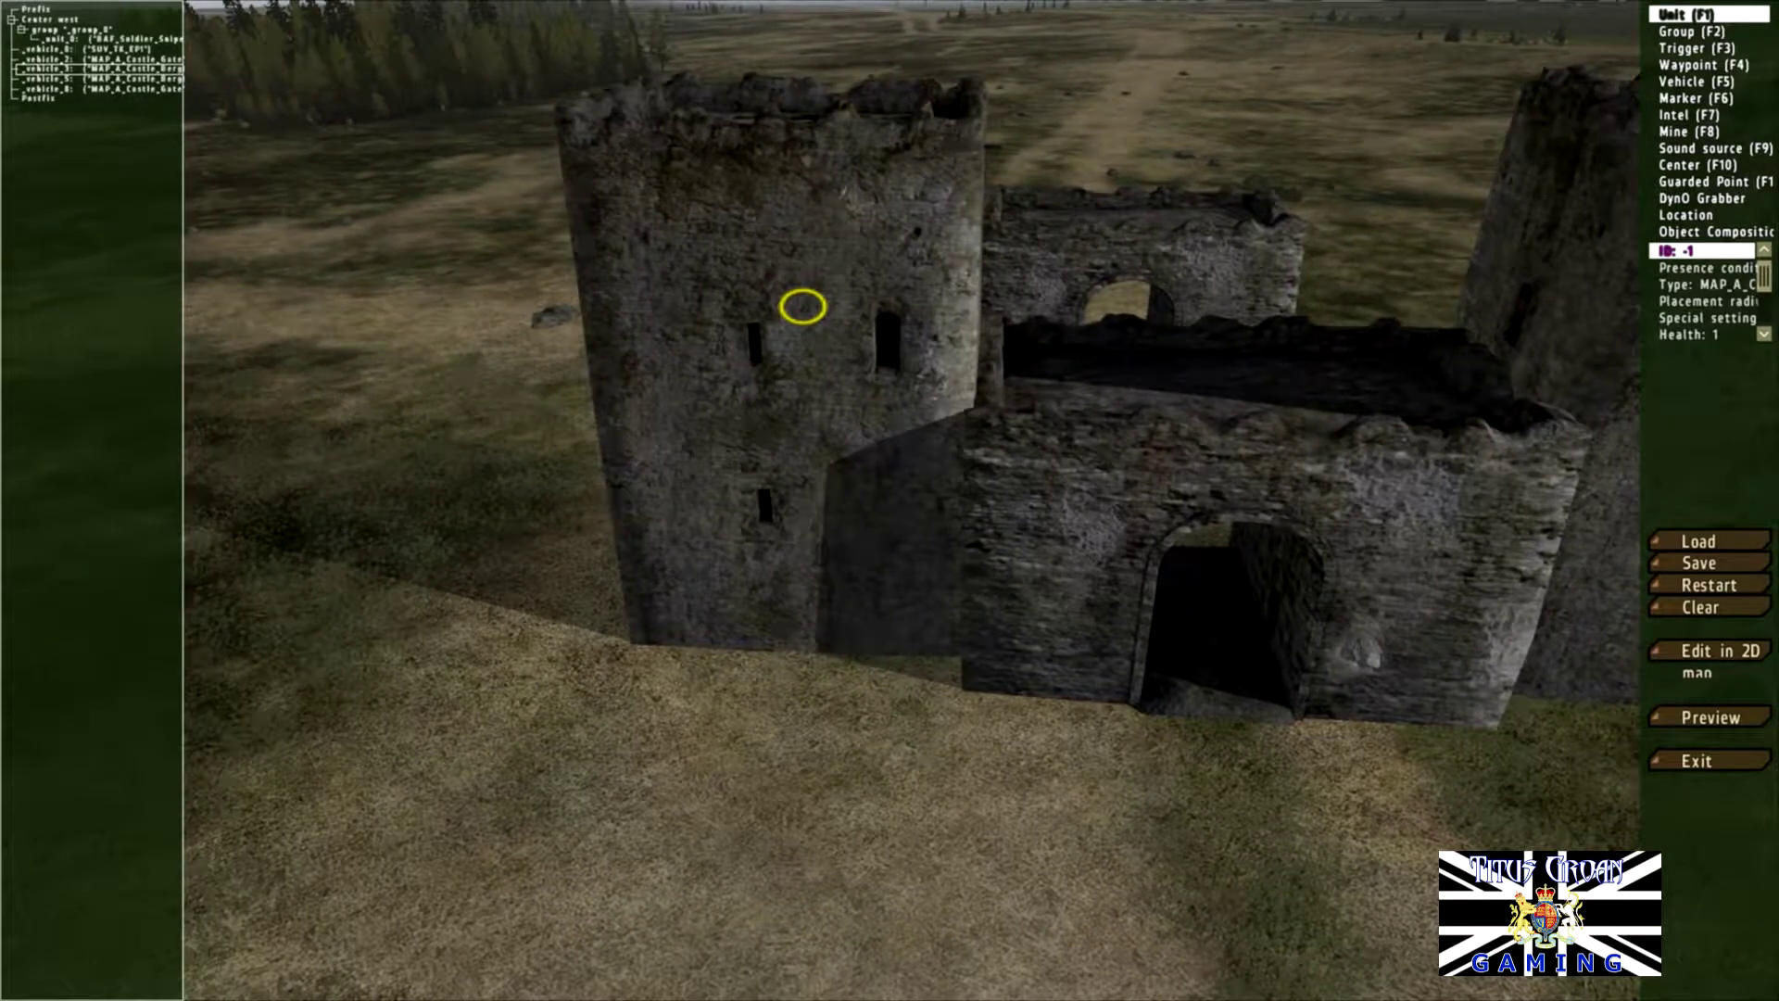
Step: Place a castle wall object from the MAP: EU-Ruins class between the two gatehouses
key("w")
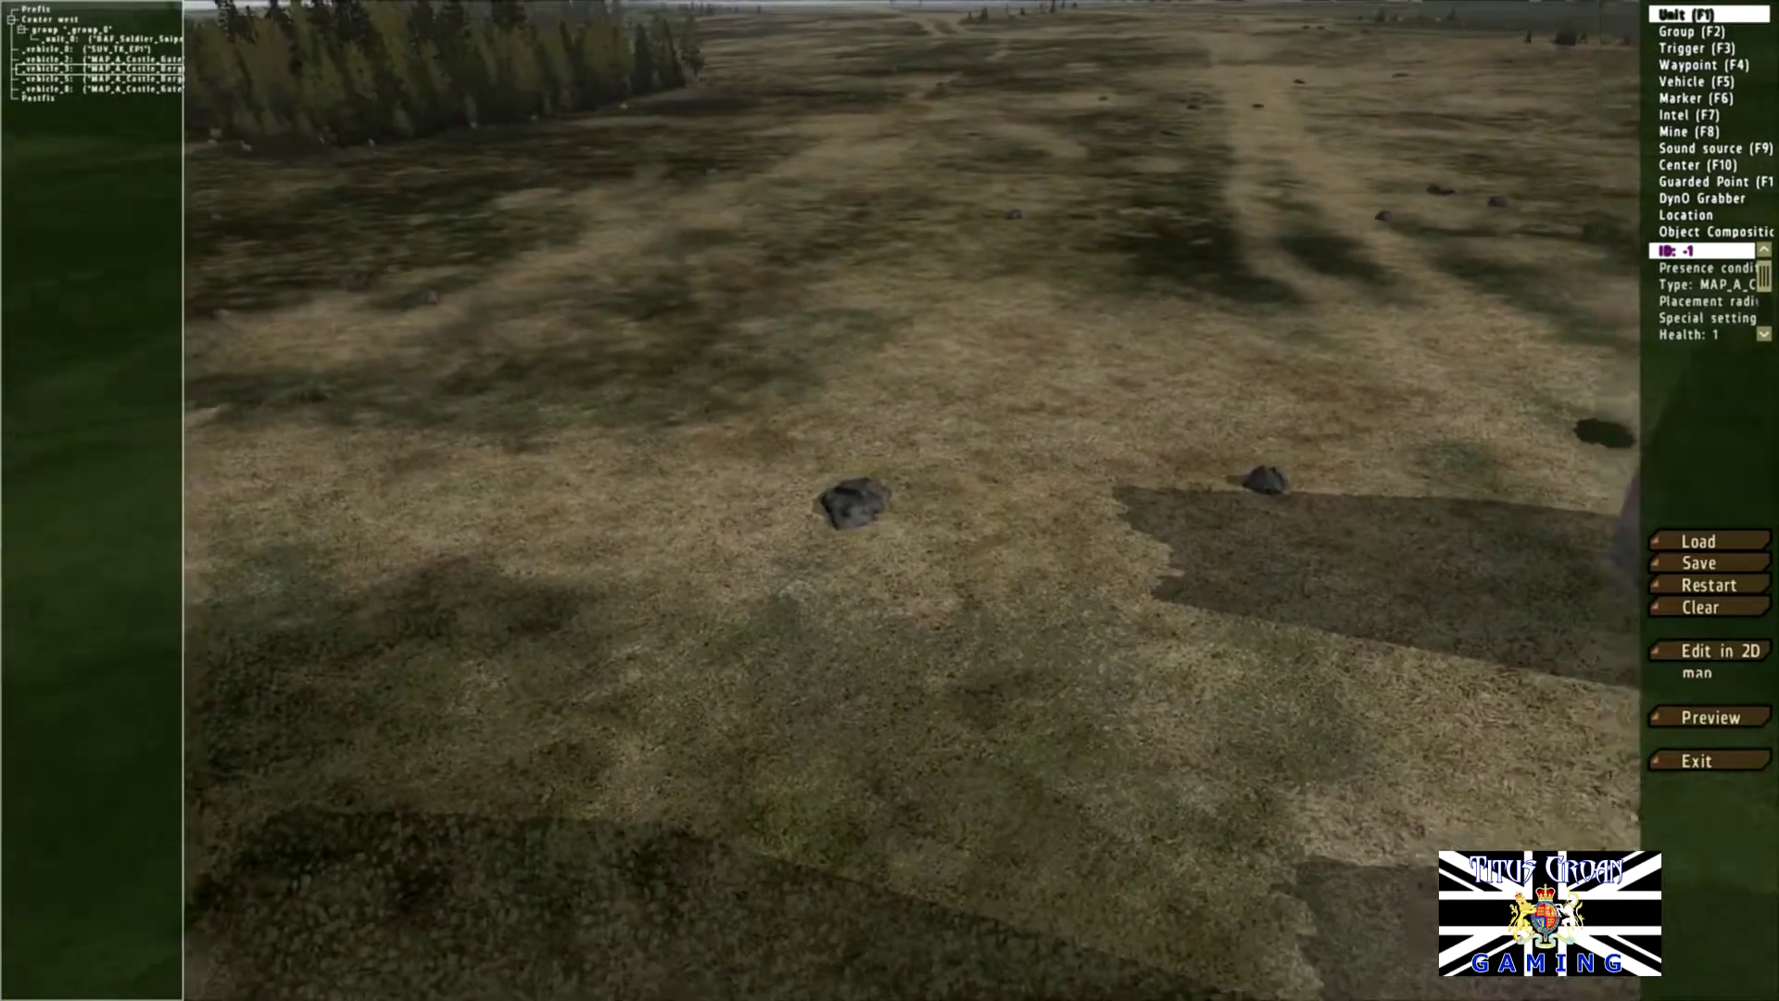
key("a")
right_click_drag(890, 500, 1341, 358)
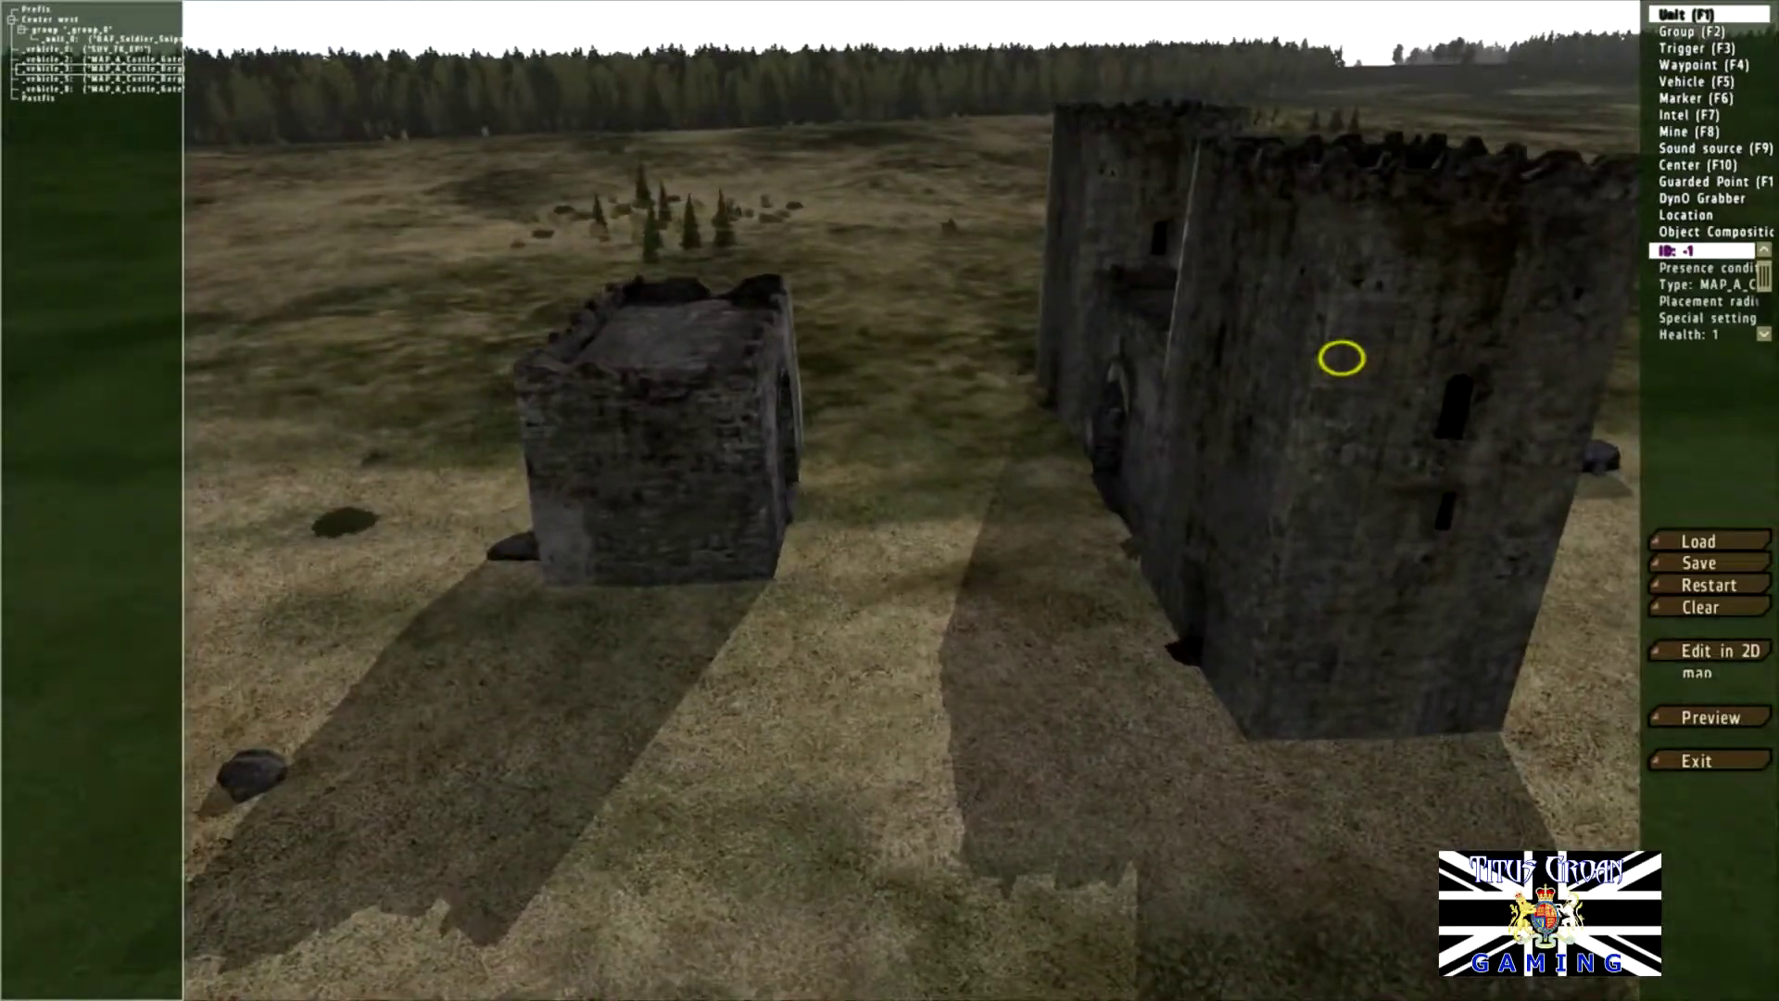
double_click(1341, 358)
key("Escape")
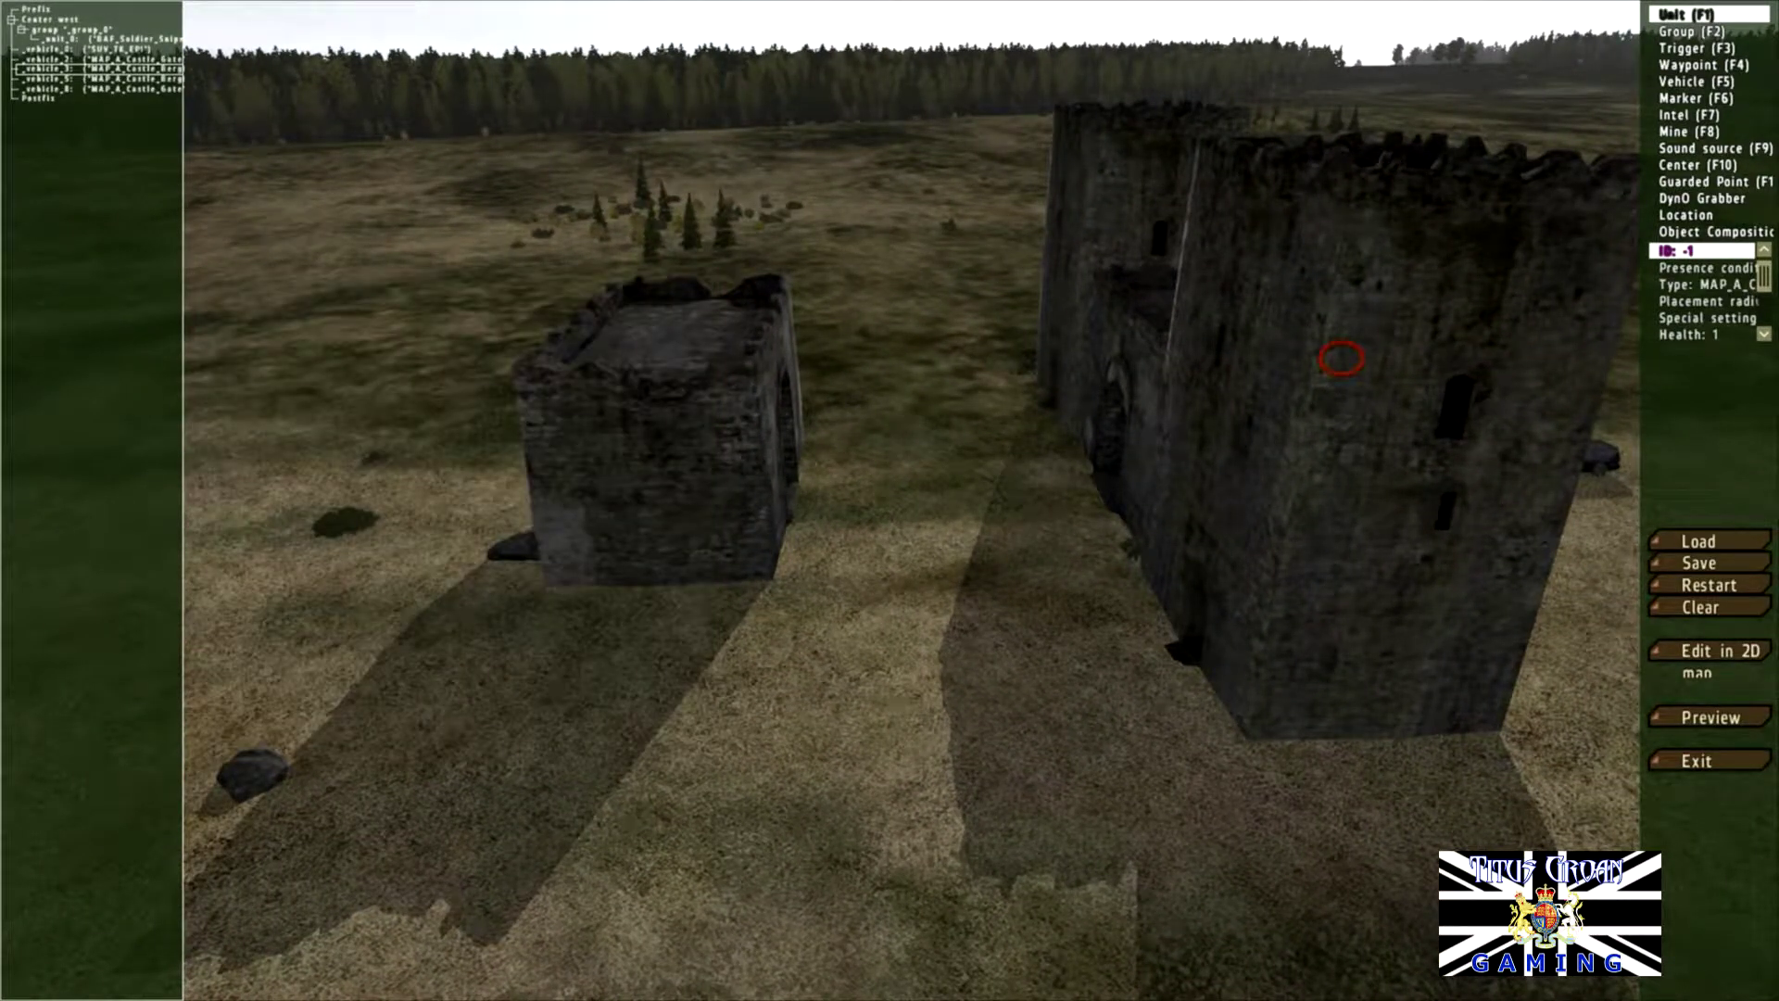
key("F5")
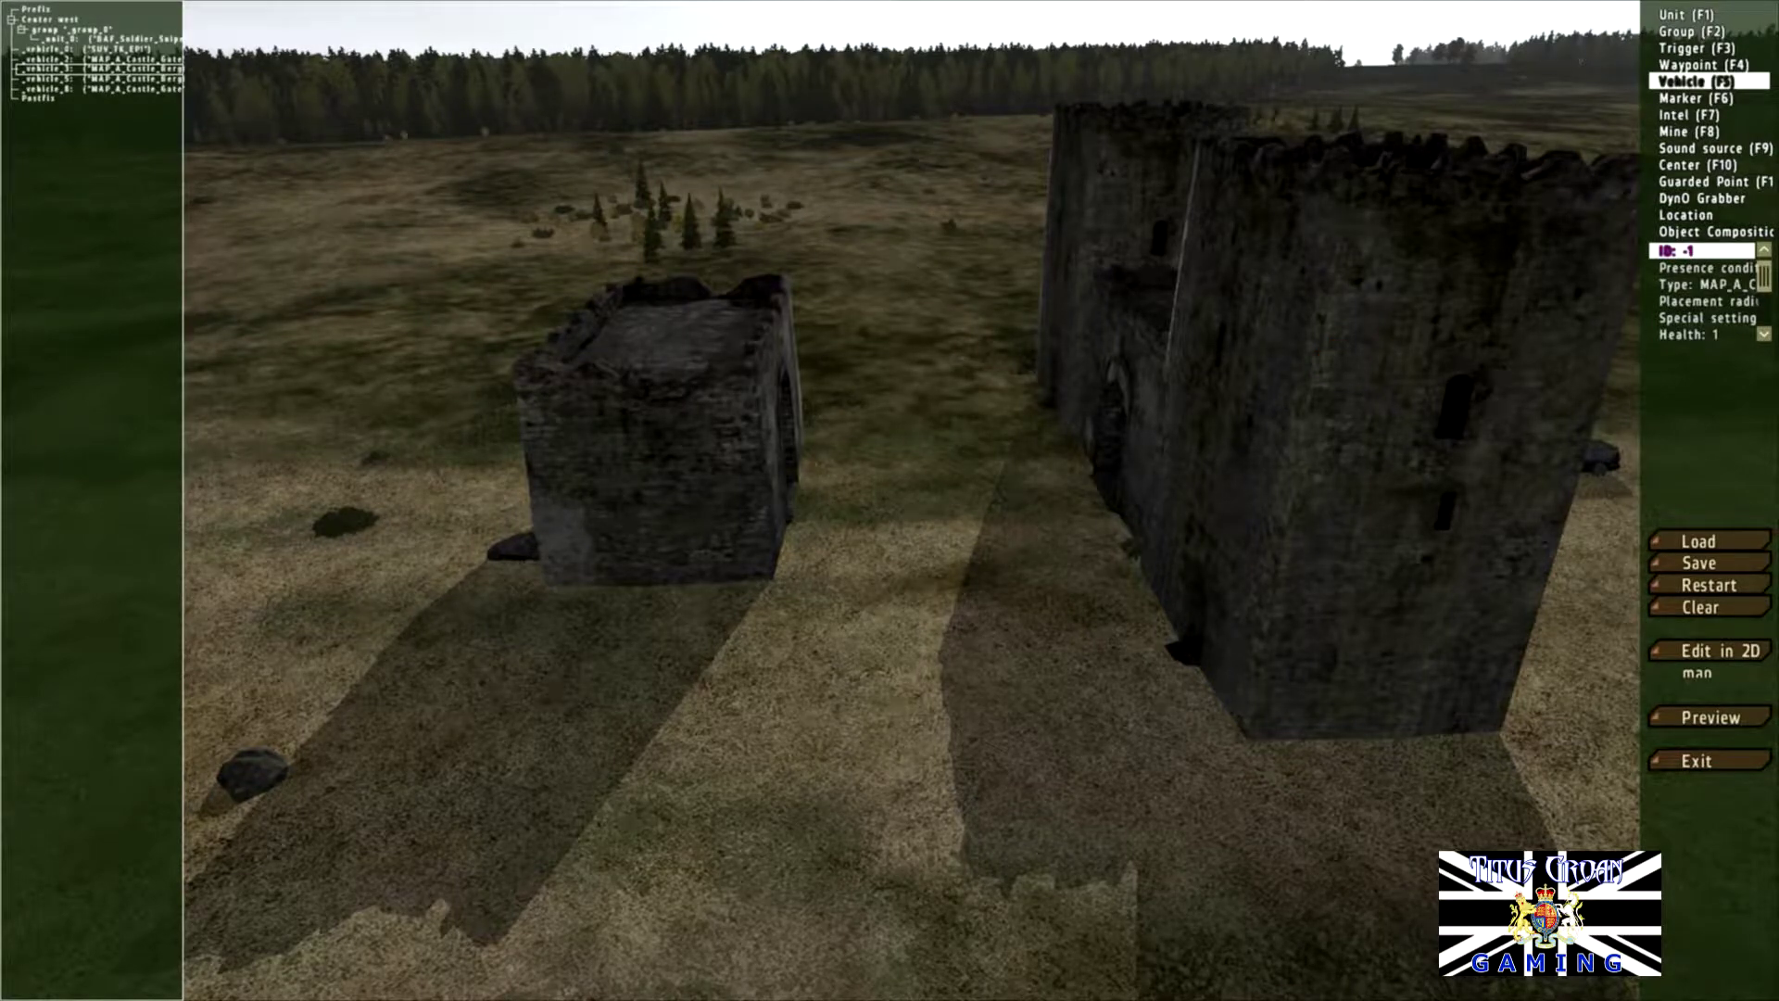
double_click(1342, 358)
scroll(524, 443, "down", 6)
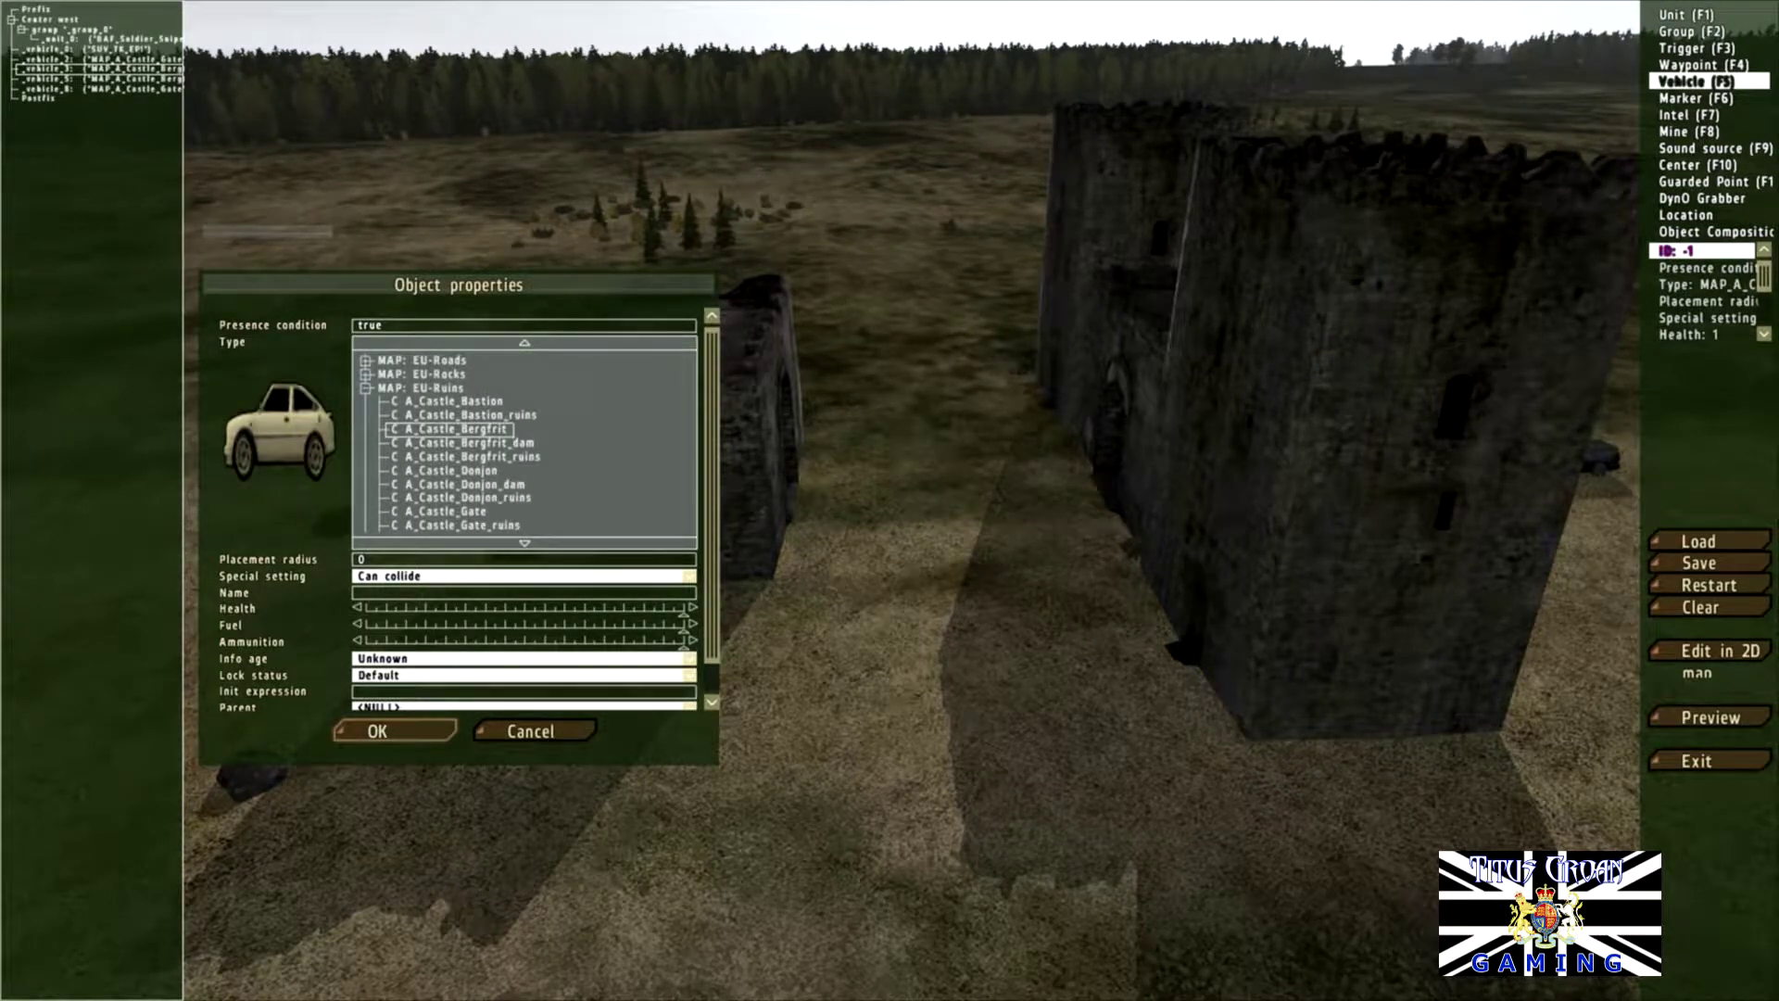
scroll(525, 443, "down", 2)
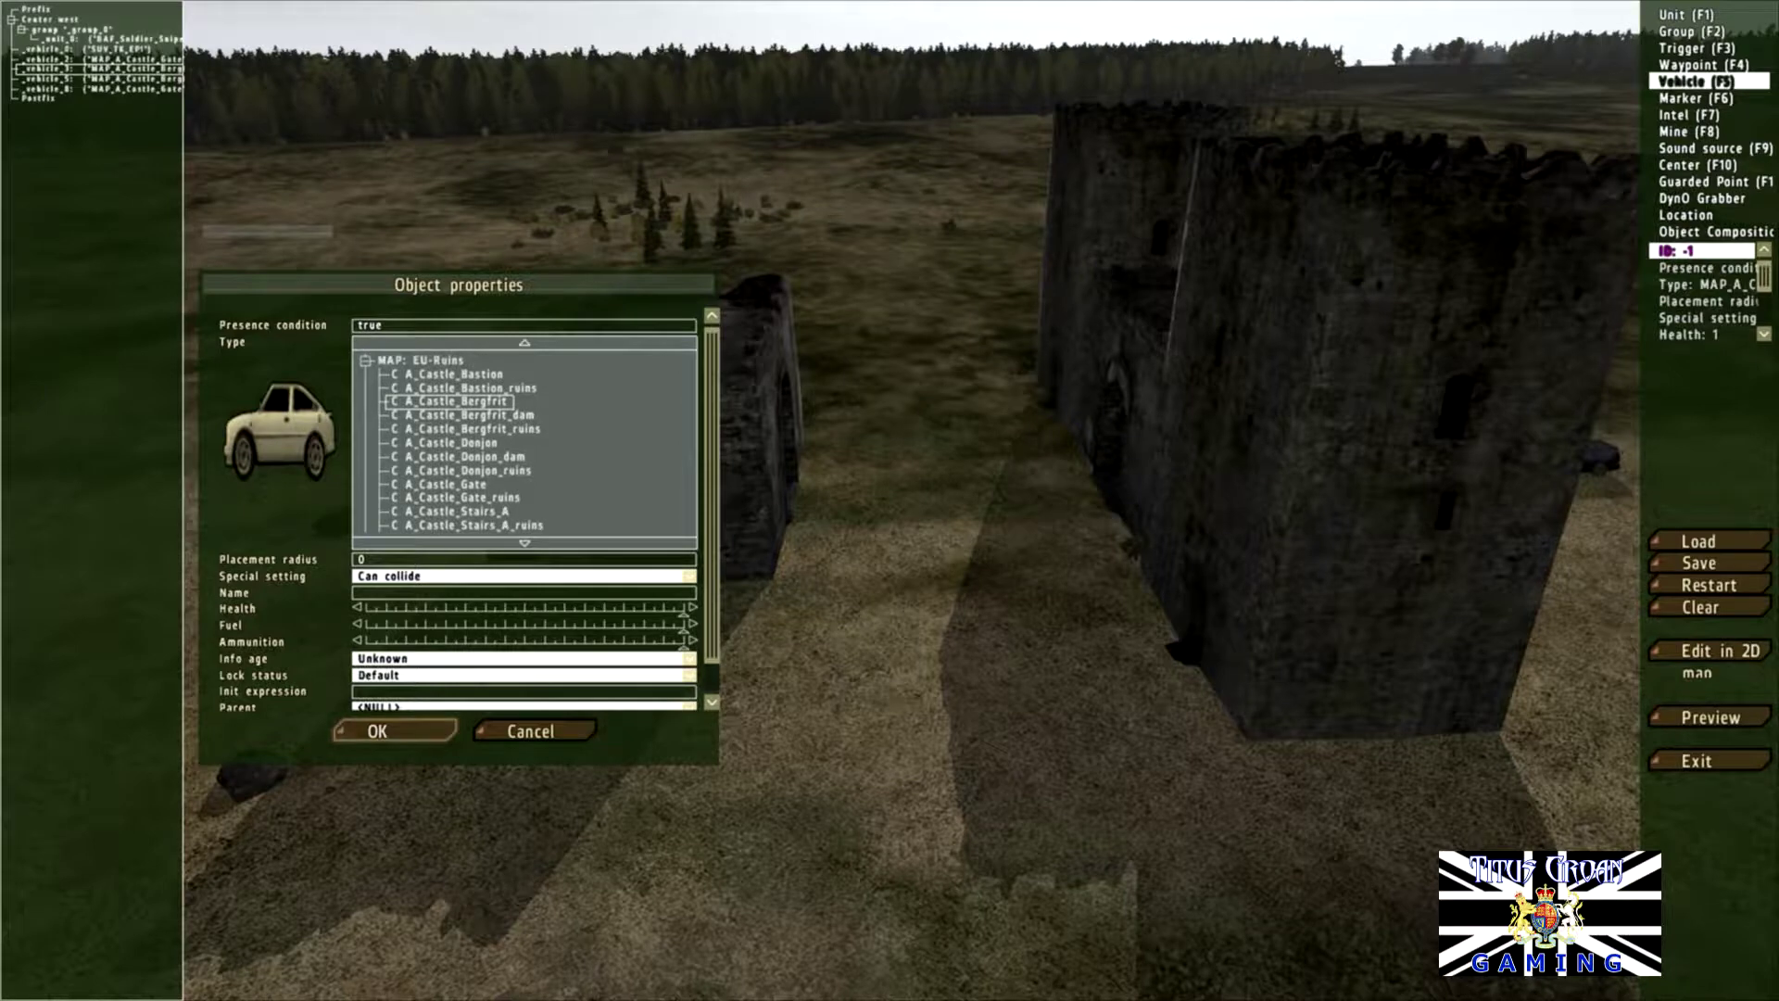
scroll(524, 443, "down", 2)
left_click(459, 511)
left_click(377, 731)
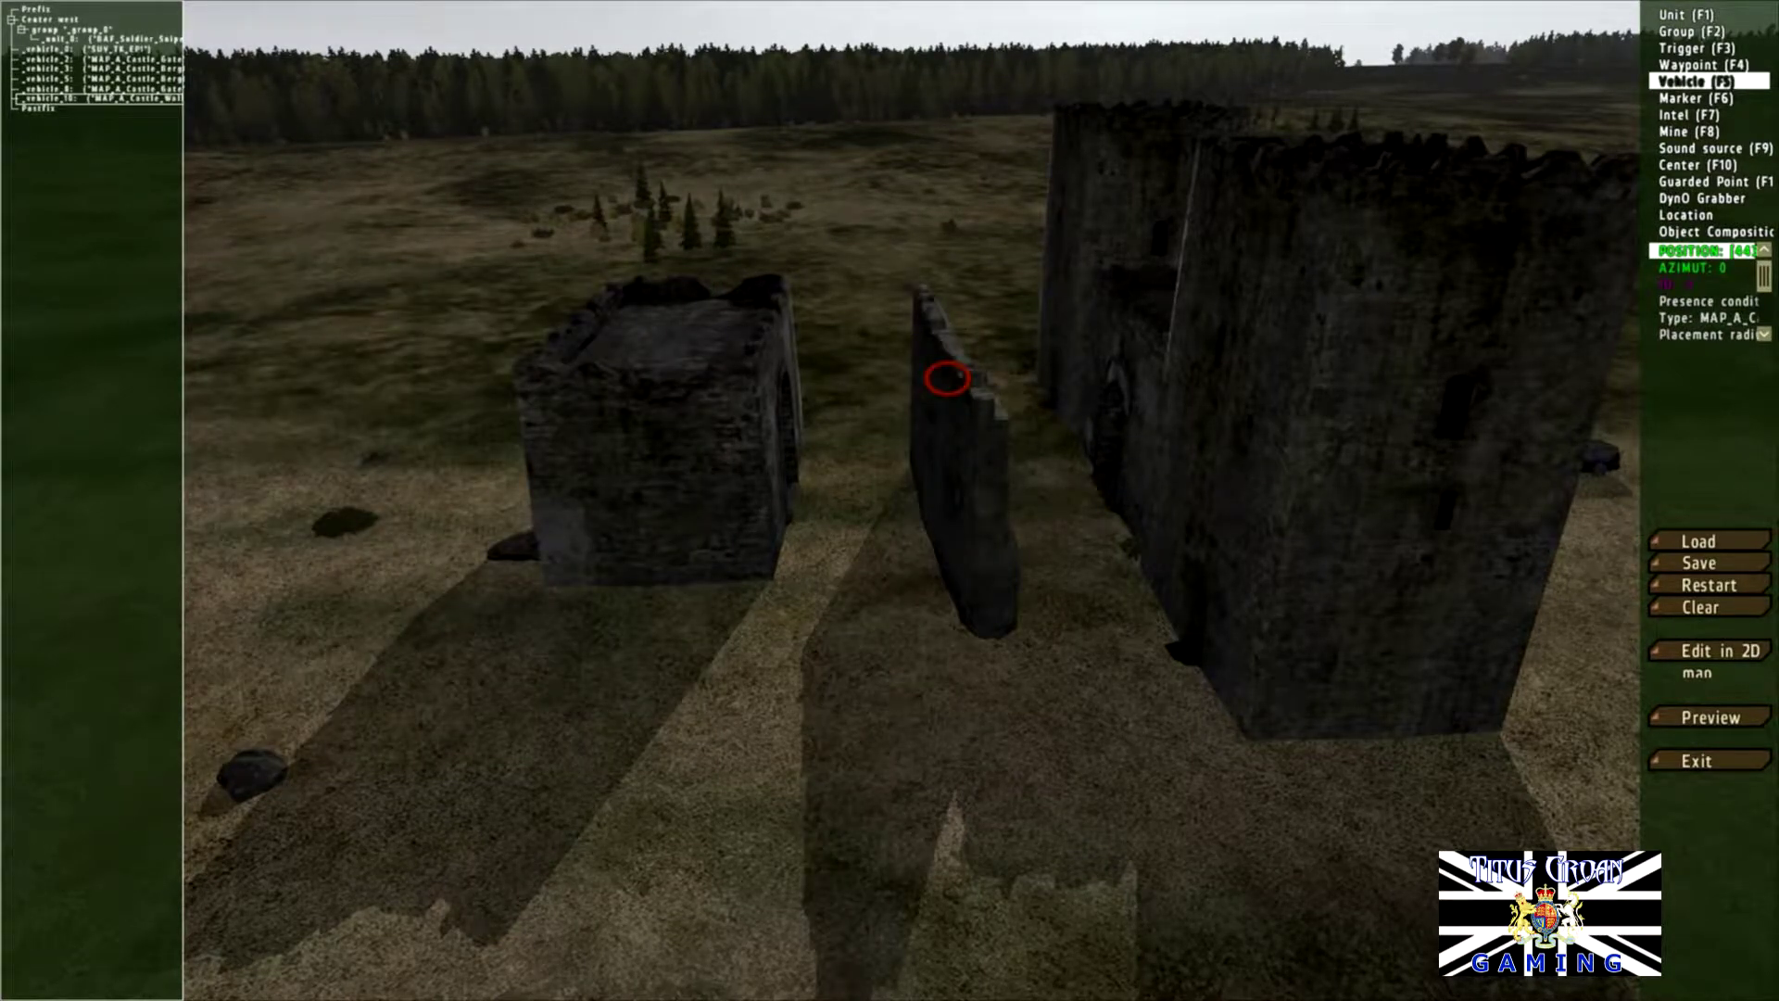
Step: Rotate the new castle wall and position it so it spans the gap between the two gatehouses
left_click_drag(946, 377, 1001, 406, "shift")
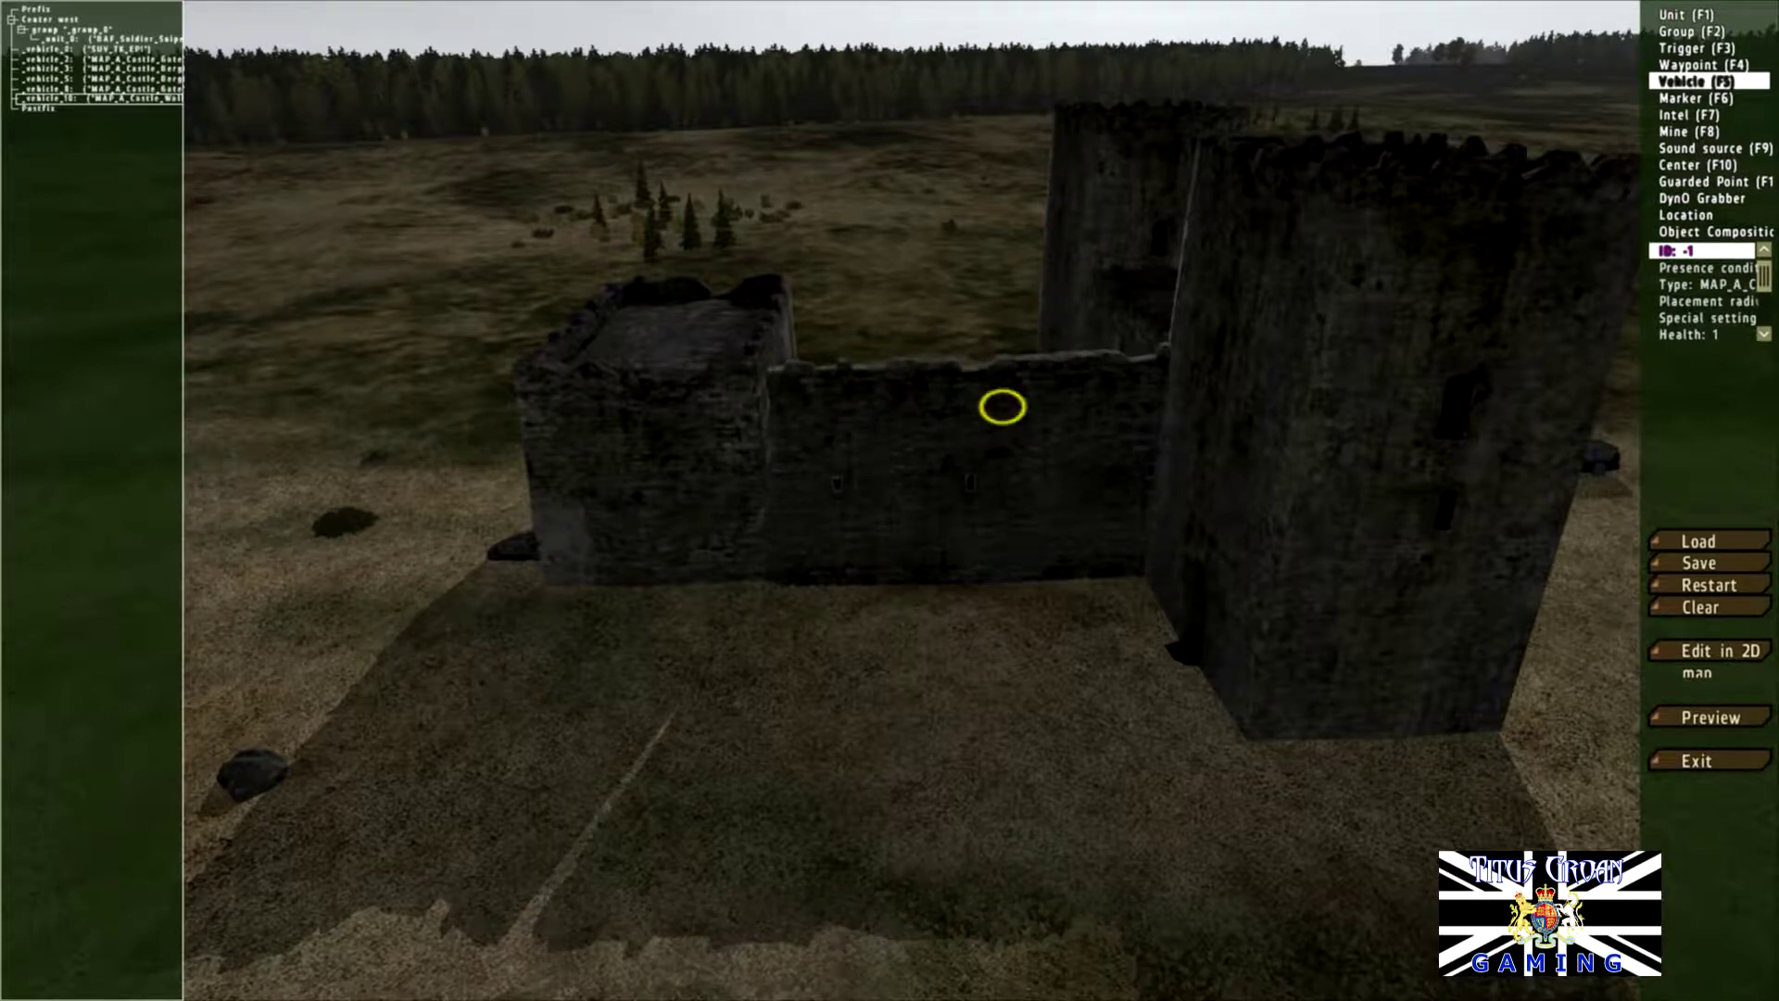
key("w")
right_click_drag(1032, 501, 981, 464)
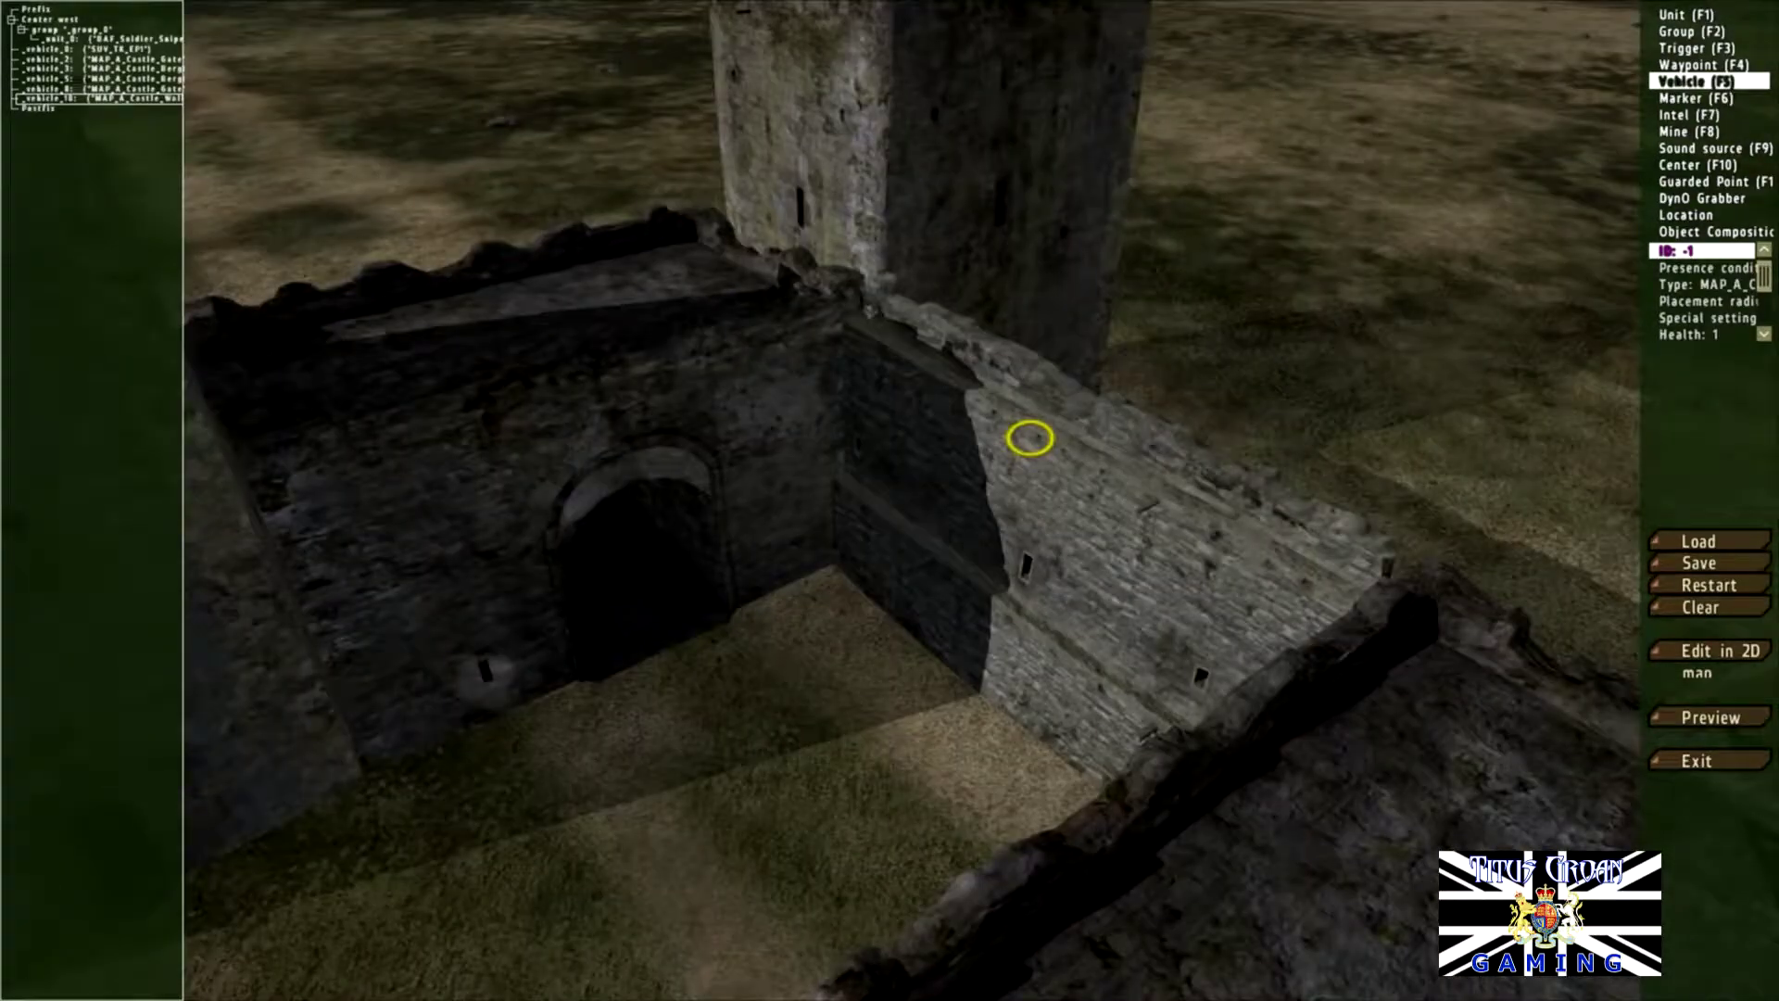
Step: Nudge the castle wall sideways to line it up with the sides of both gatehouses, checking it from outside
right_click_drag(1030, 438, 1062, 319)
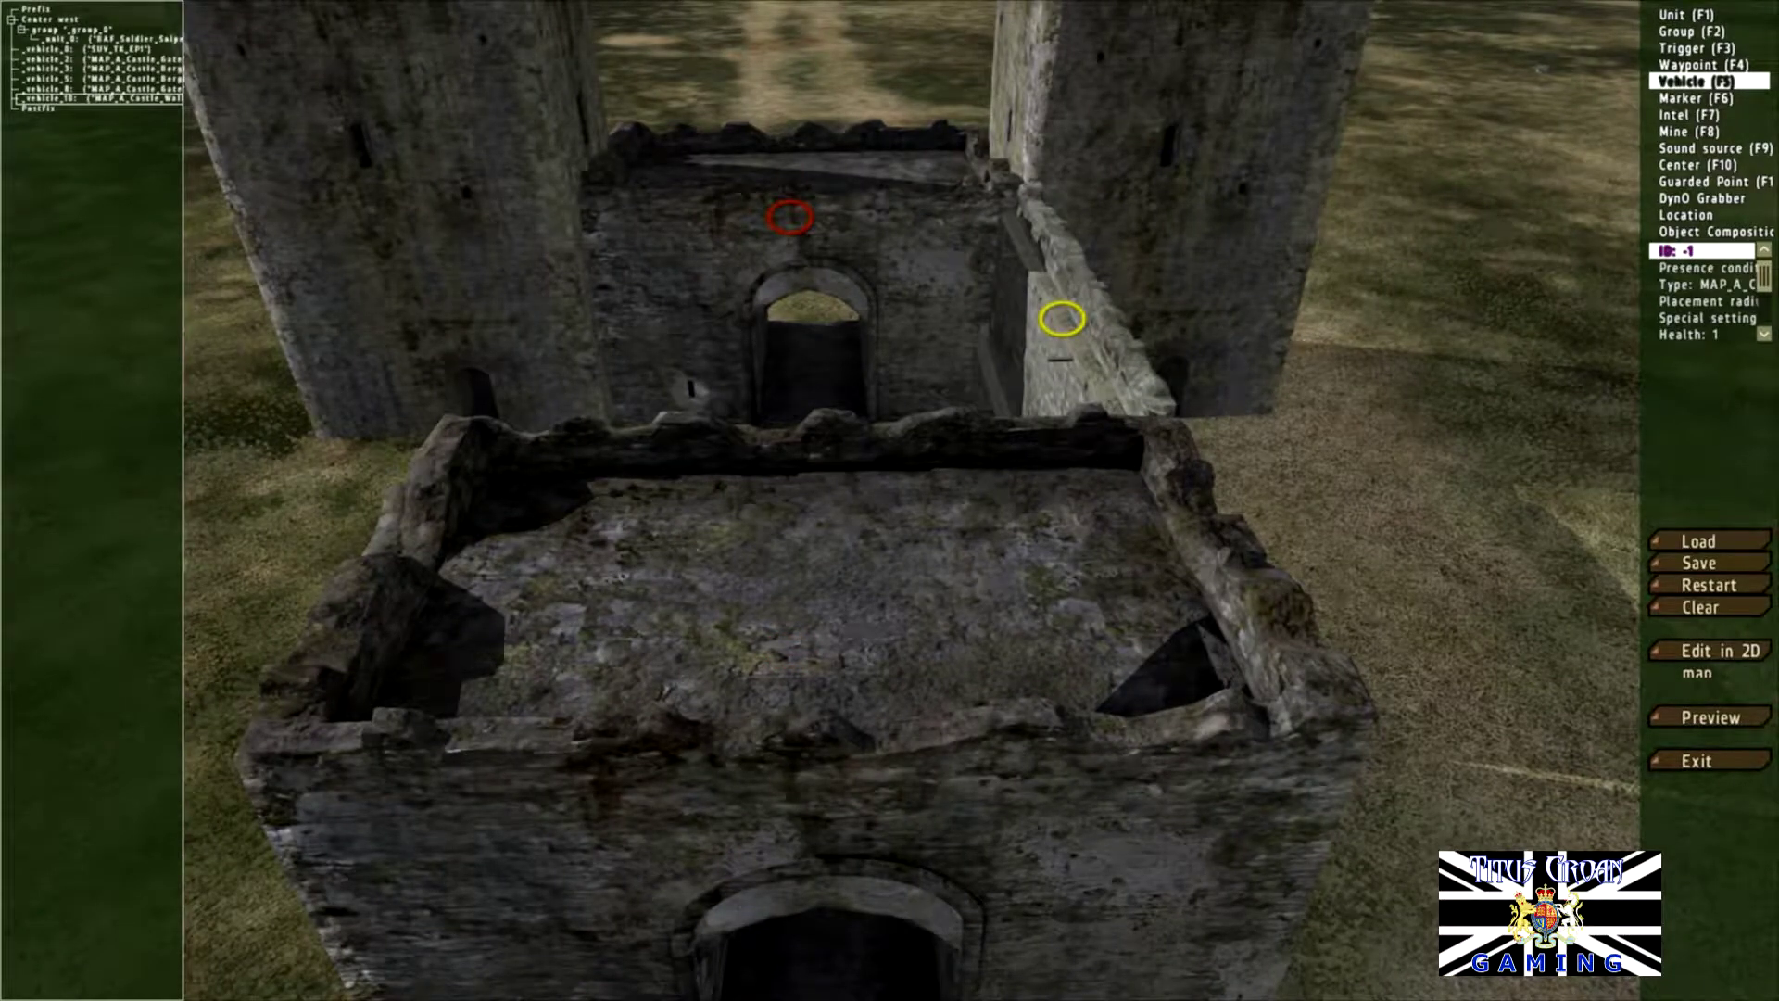
key("s")
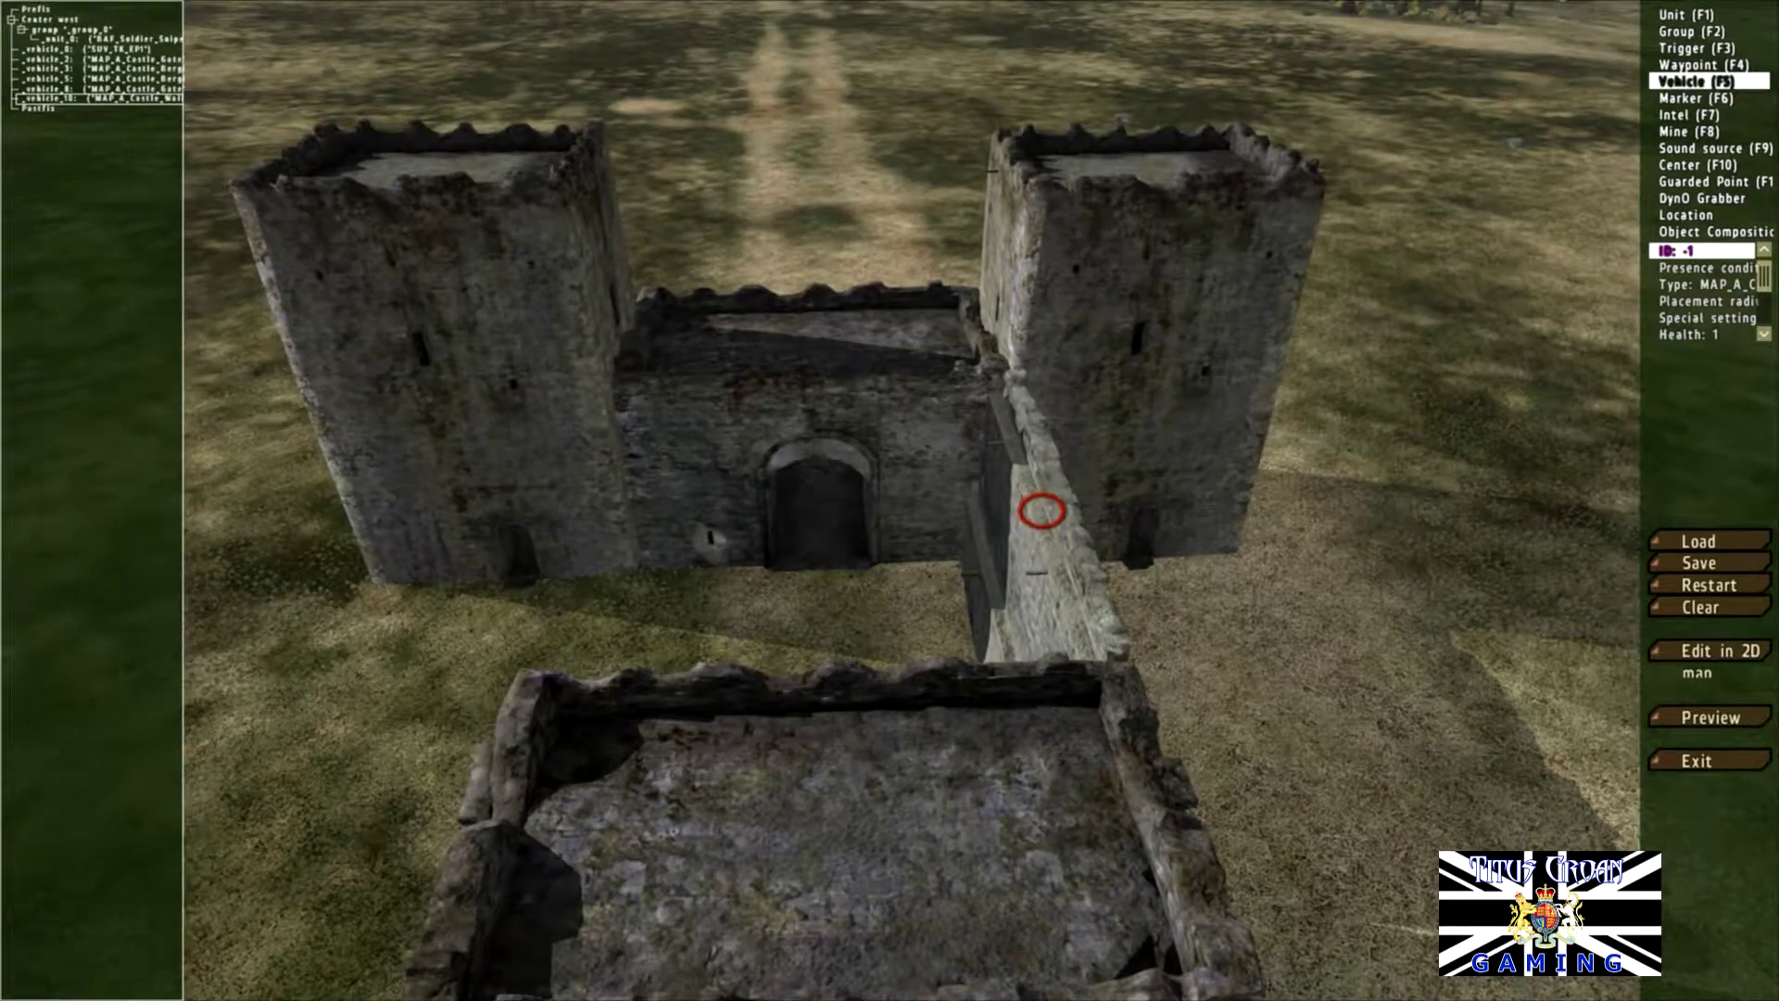
left_click_drag(1043, 510, 1026, 509)
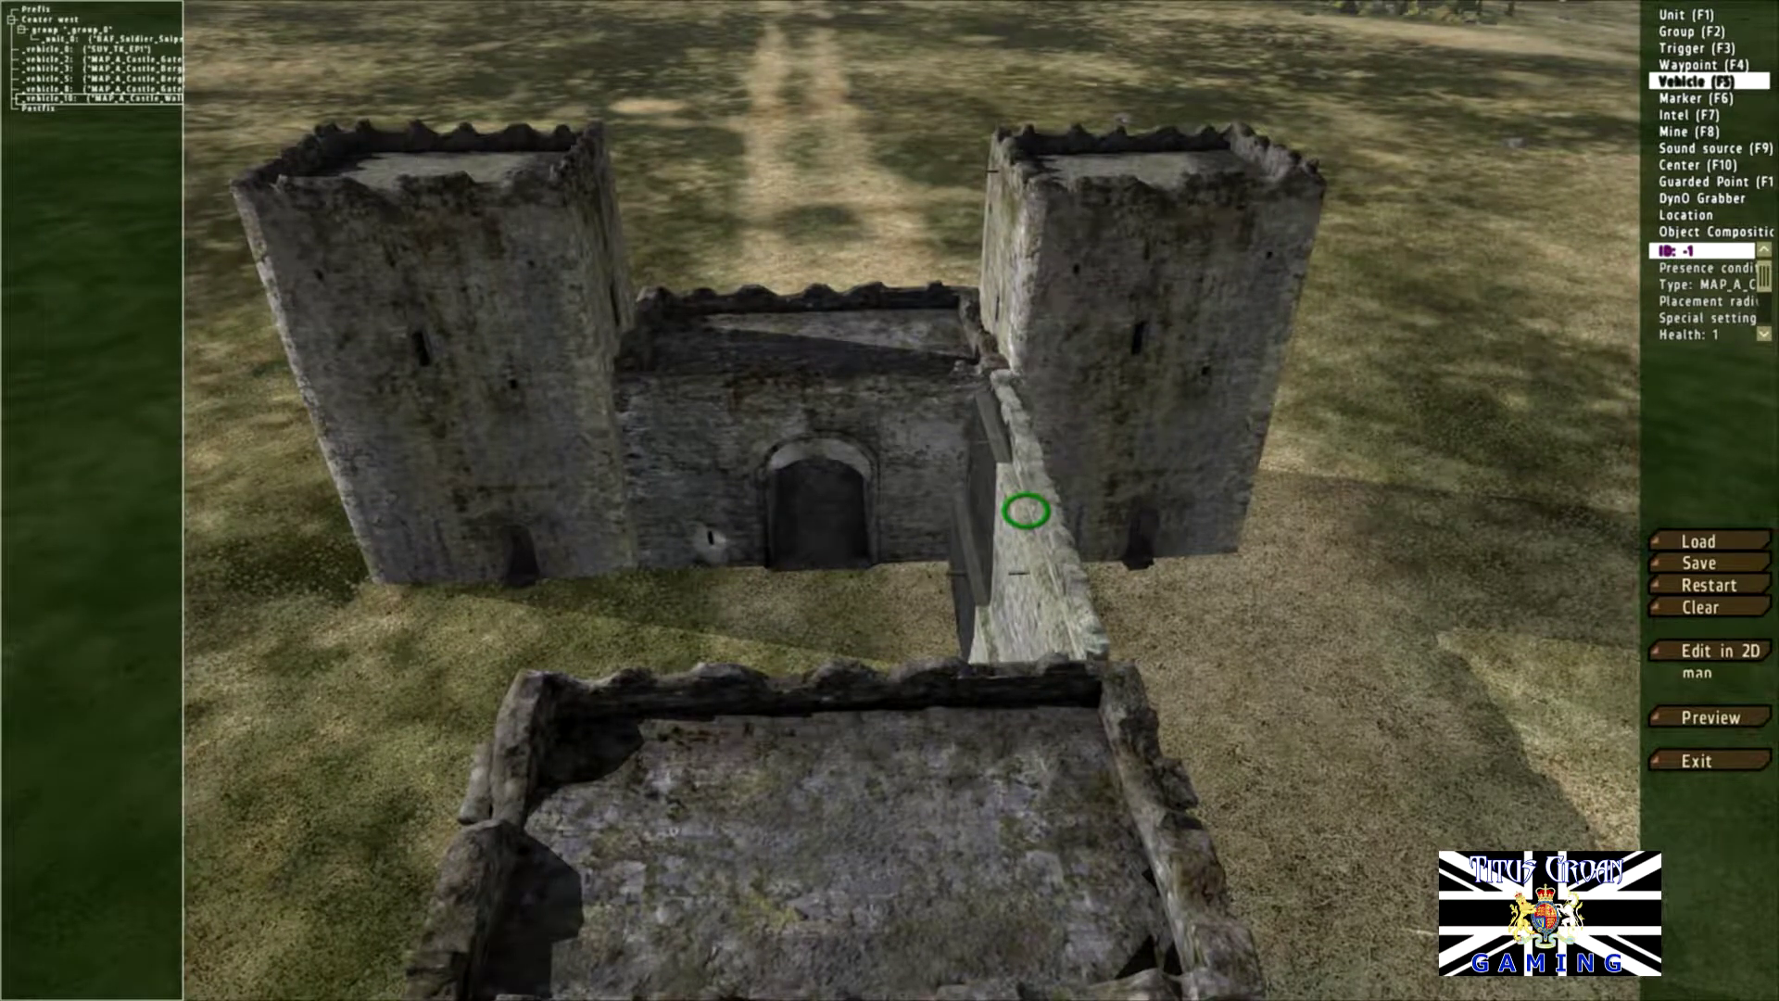
key("d")
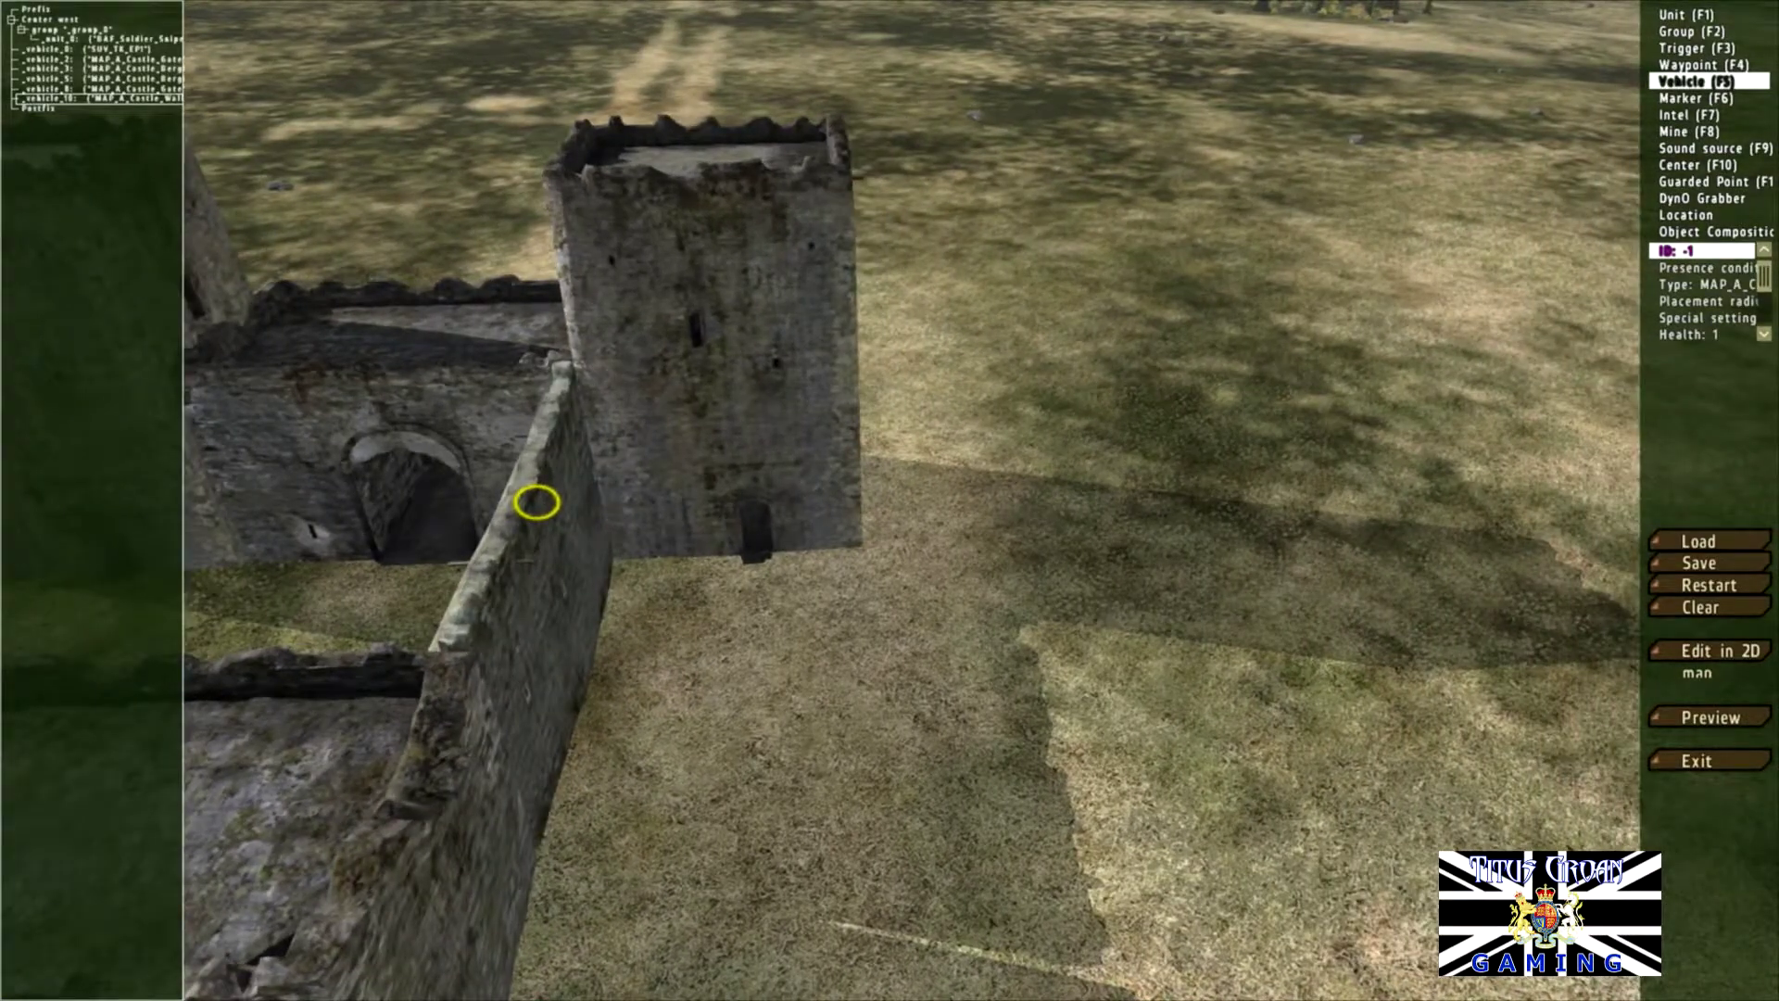
right_click_drag(890, 501, 704, 550)
right_click_drag(904, 402, 659, 422)
left_click(659, 421)
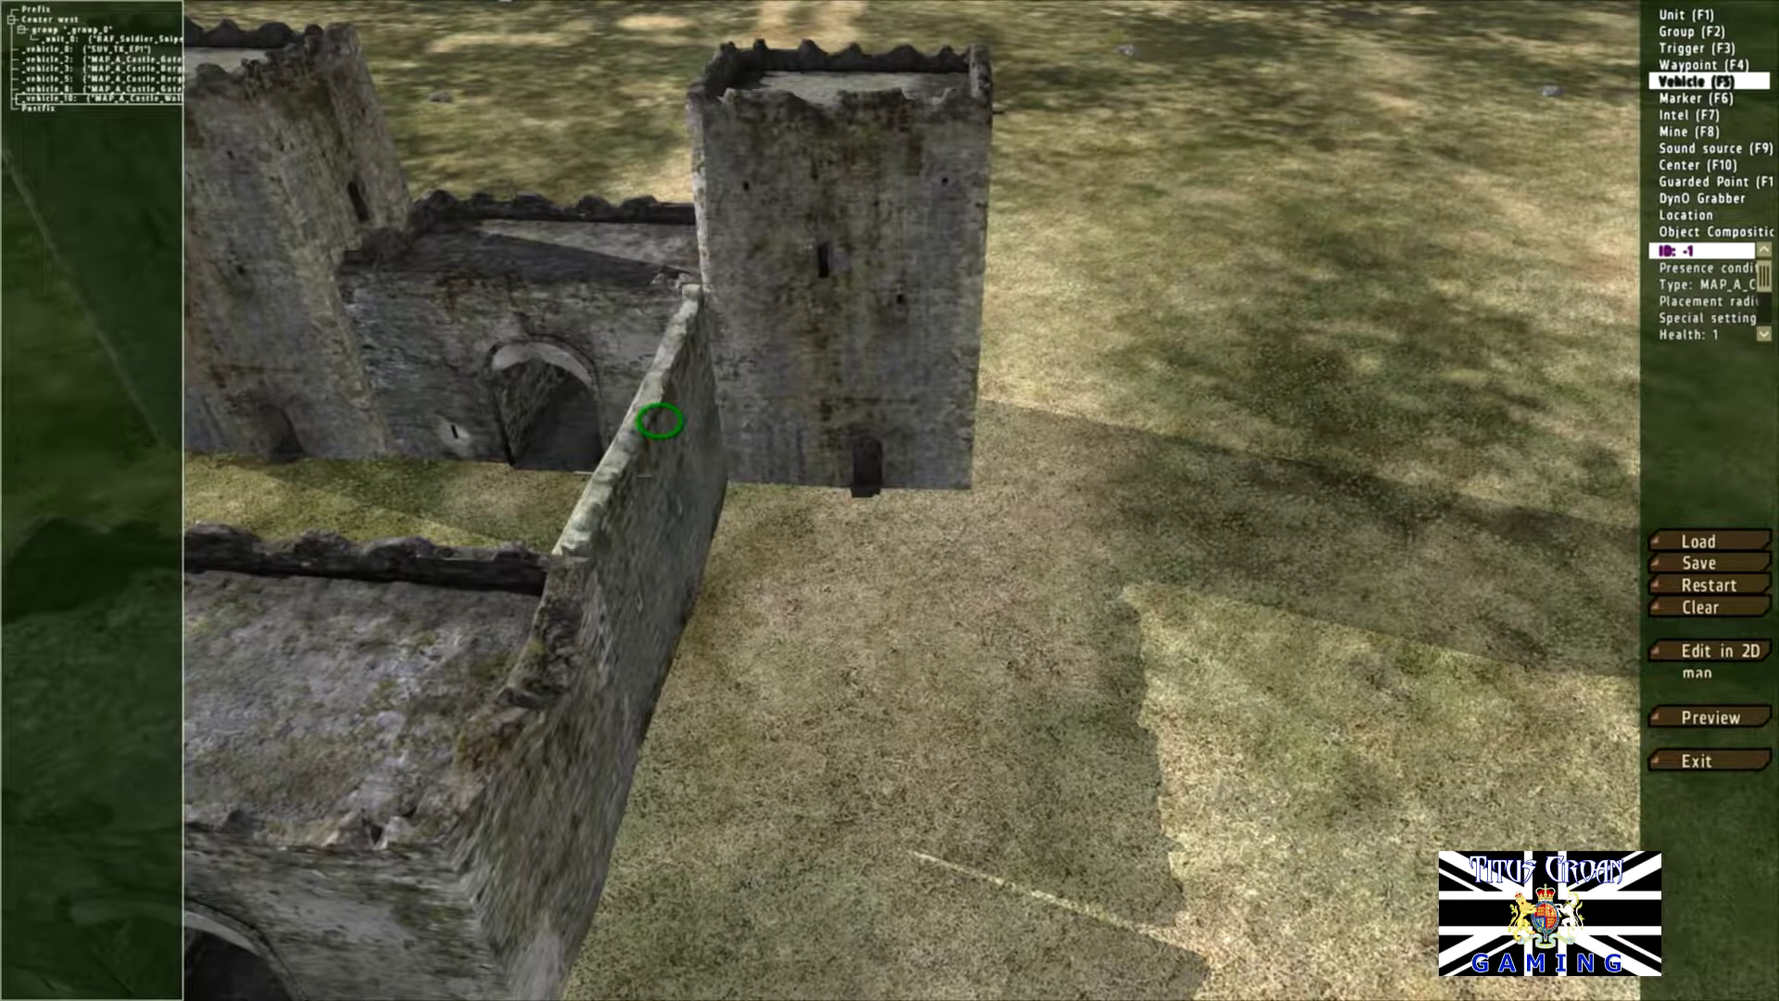
Step: Paste a copy of the castle wall on the courtyard's open side, rotate it around and align it between the gatehouses
right_click_drag(658, 421, 1086, 427)
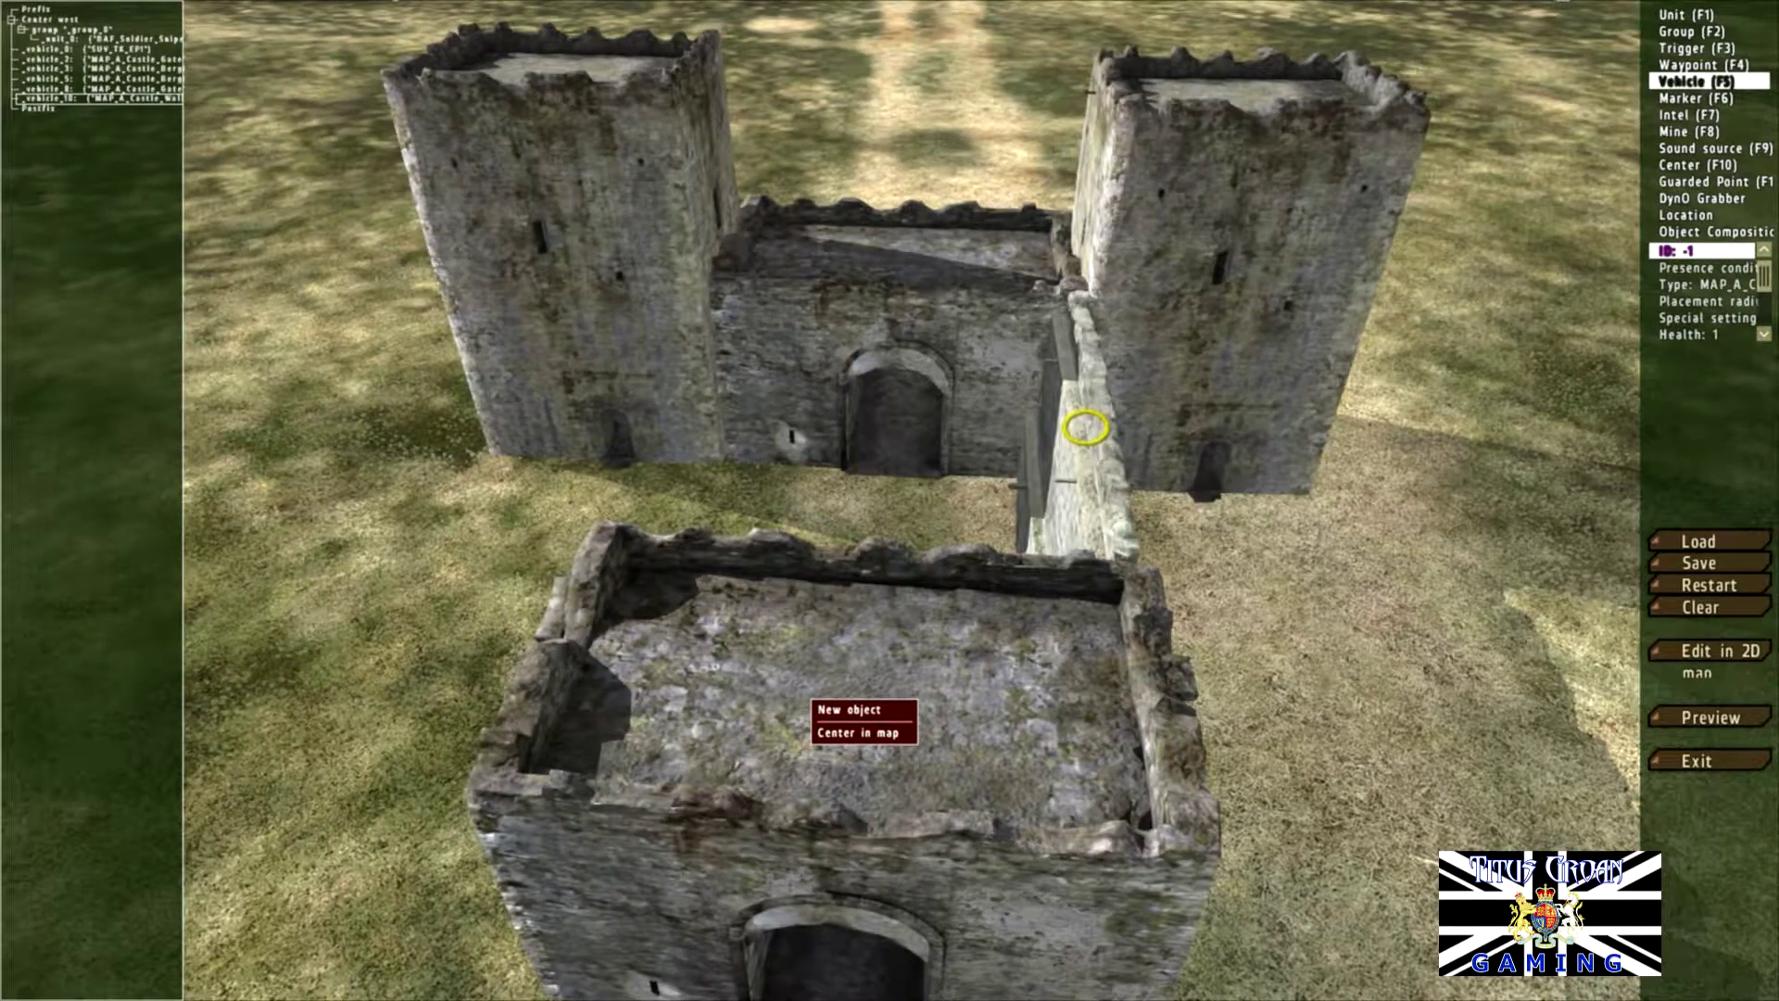
left_click(842, 710)
key("ctrl+v")
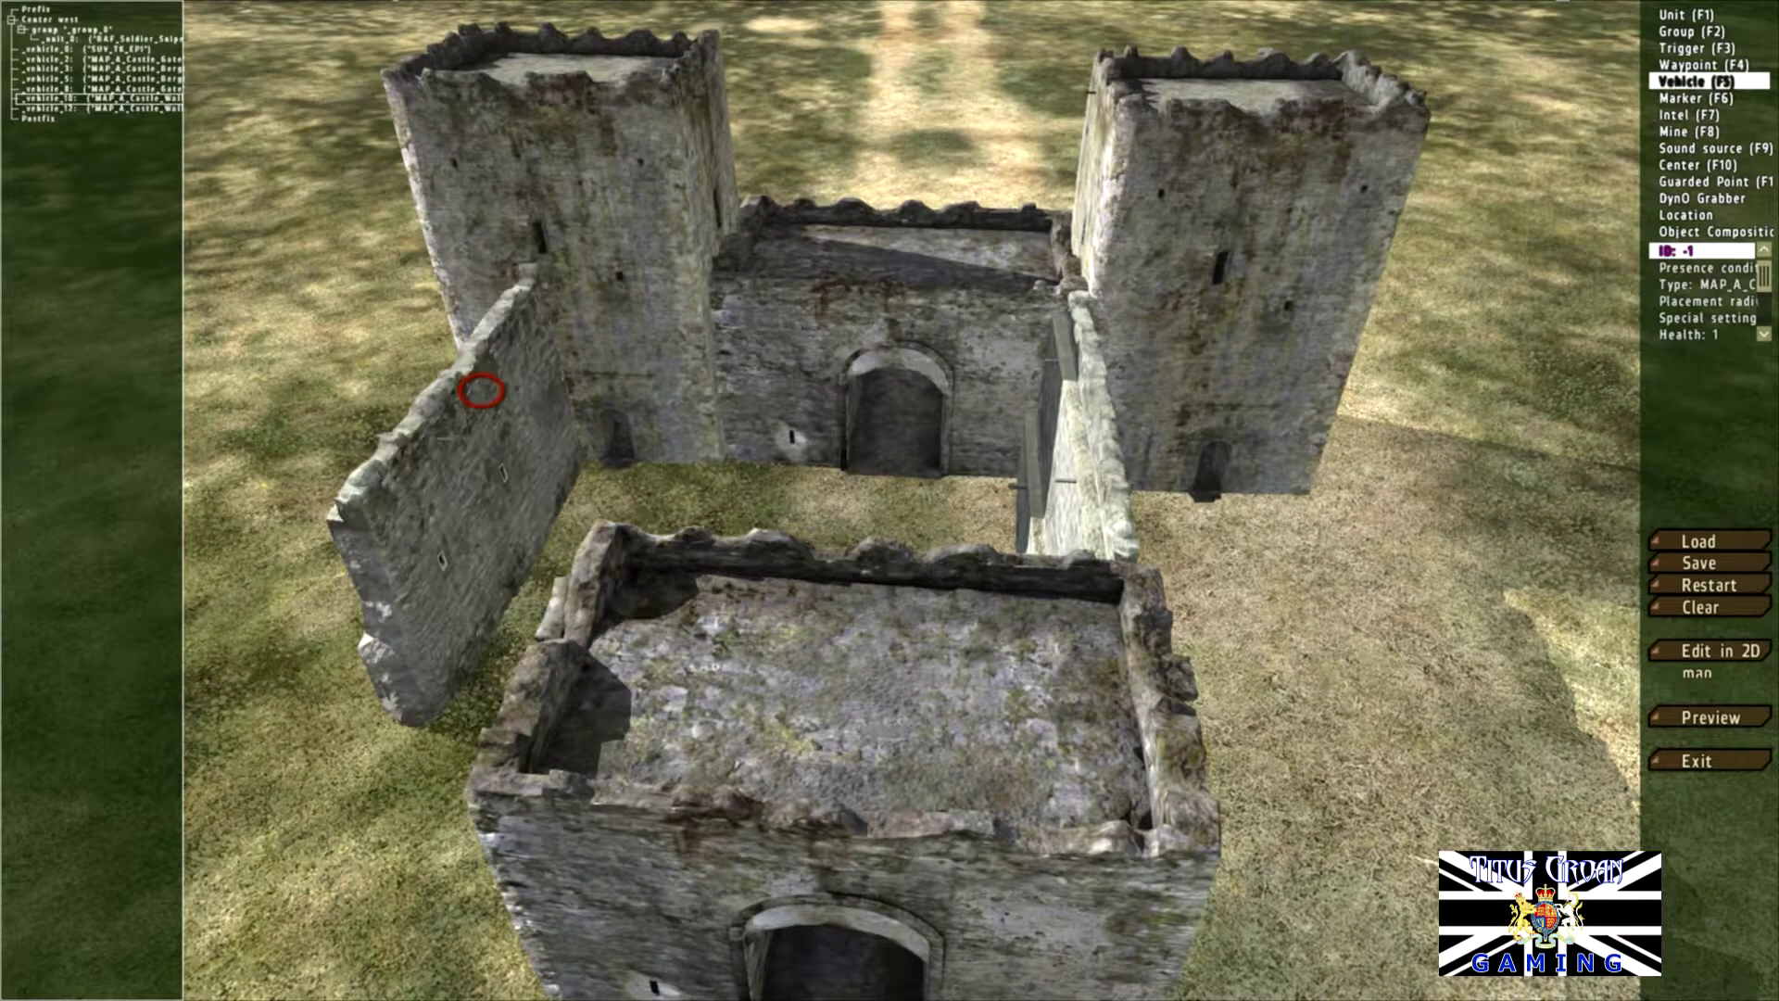
left_click(481, 391)
left_click_drag(481, 391, 674, 405, "shift")
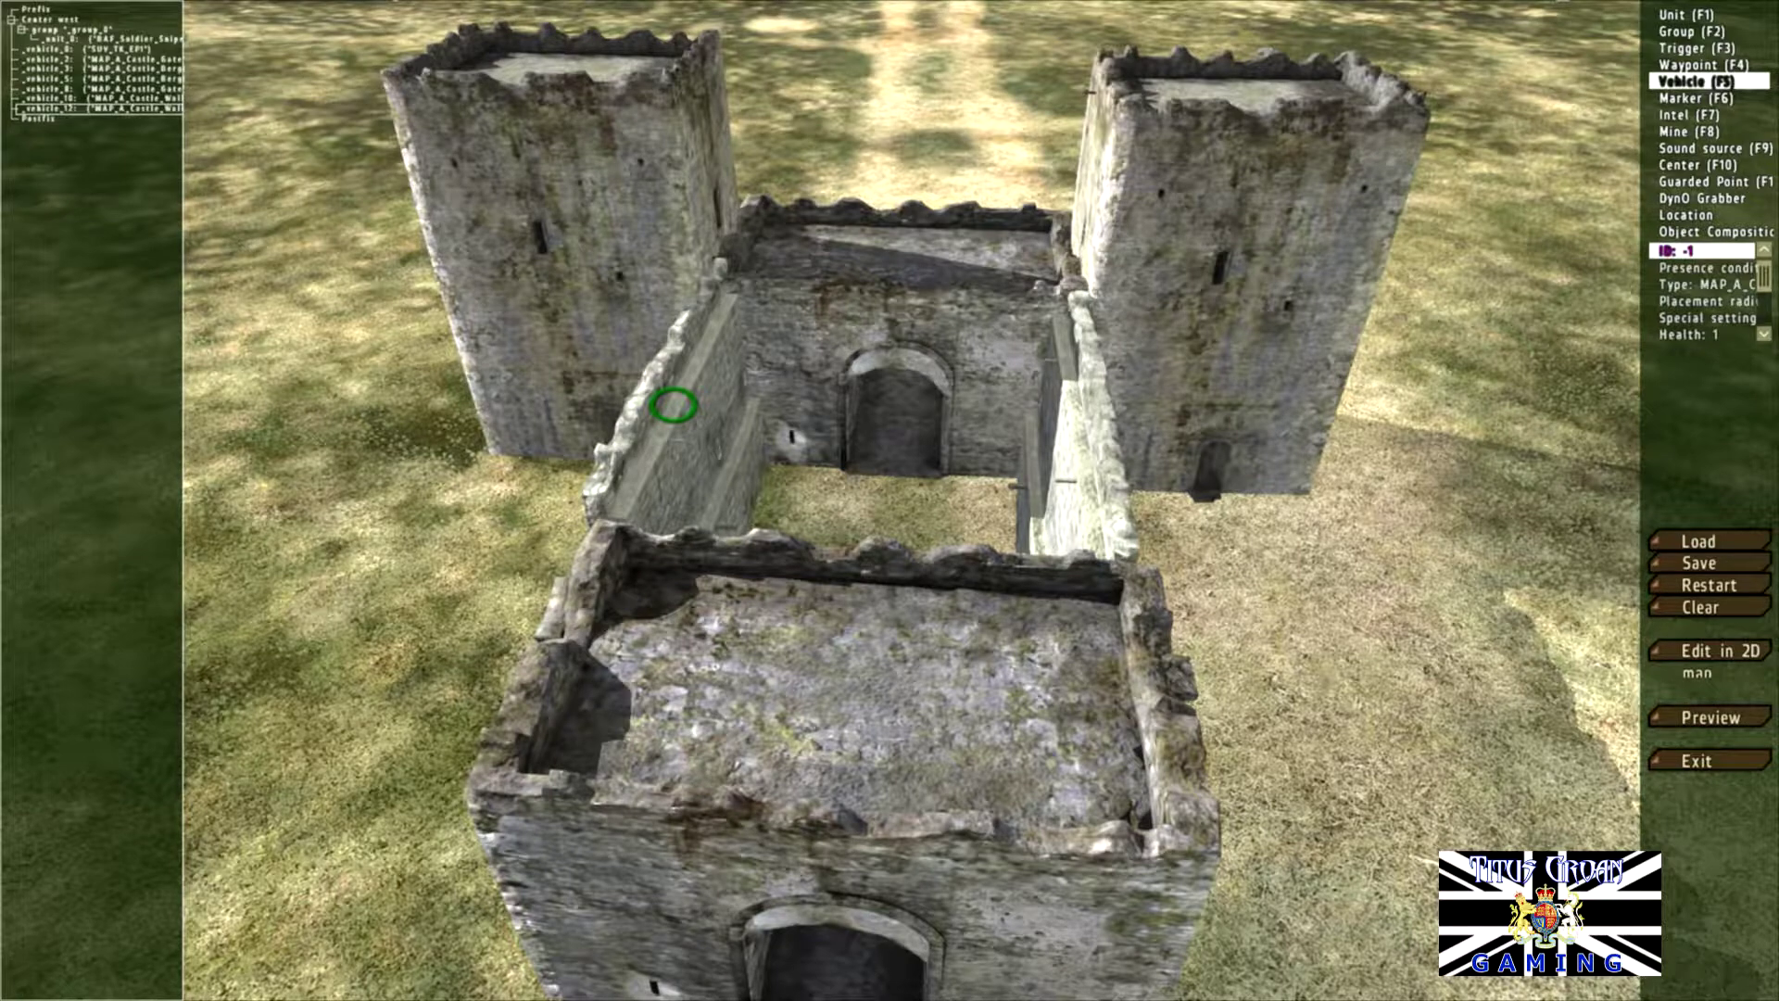
left_click_drag(674, 405, 675, 410)
Step: Shift the gatehouse without towers closer to the ends of the two side walls and check the joints
left_click_drag(830, 728, 798, 697)
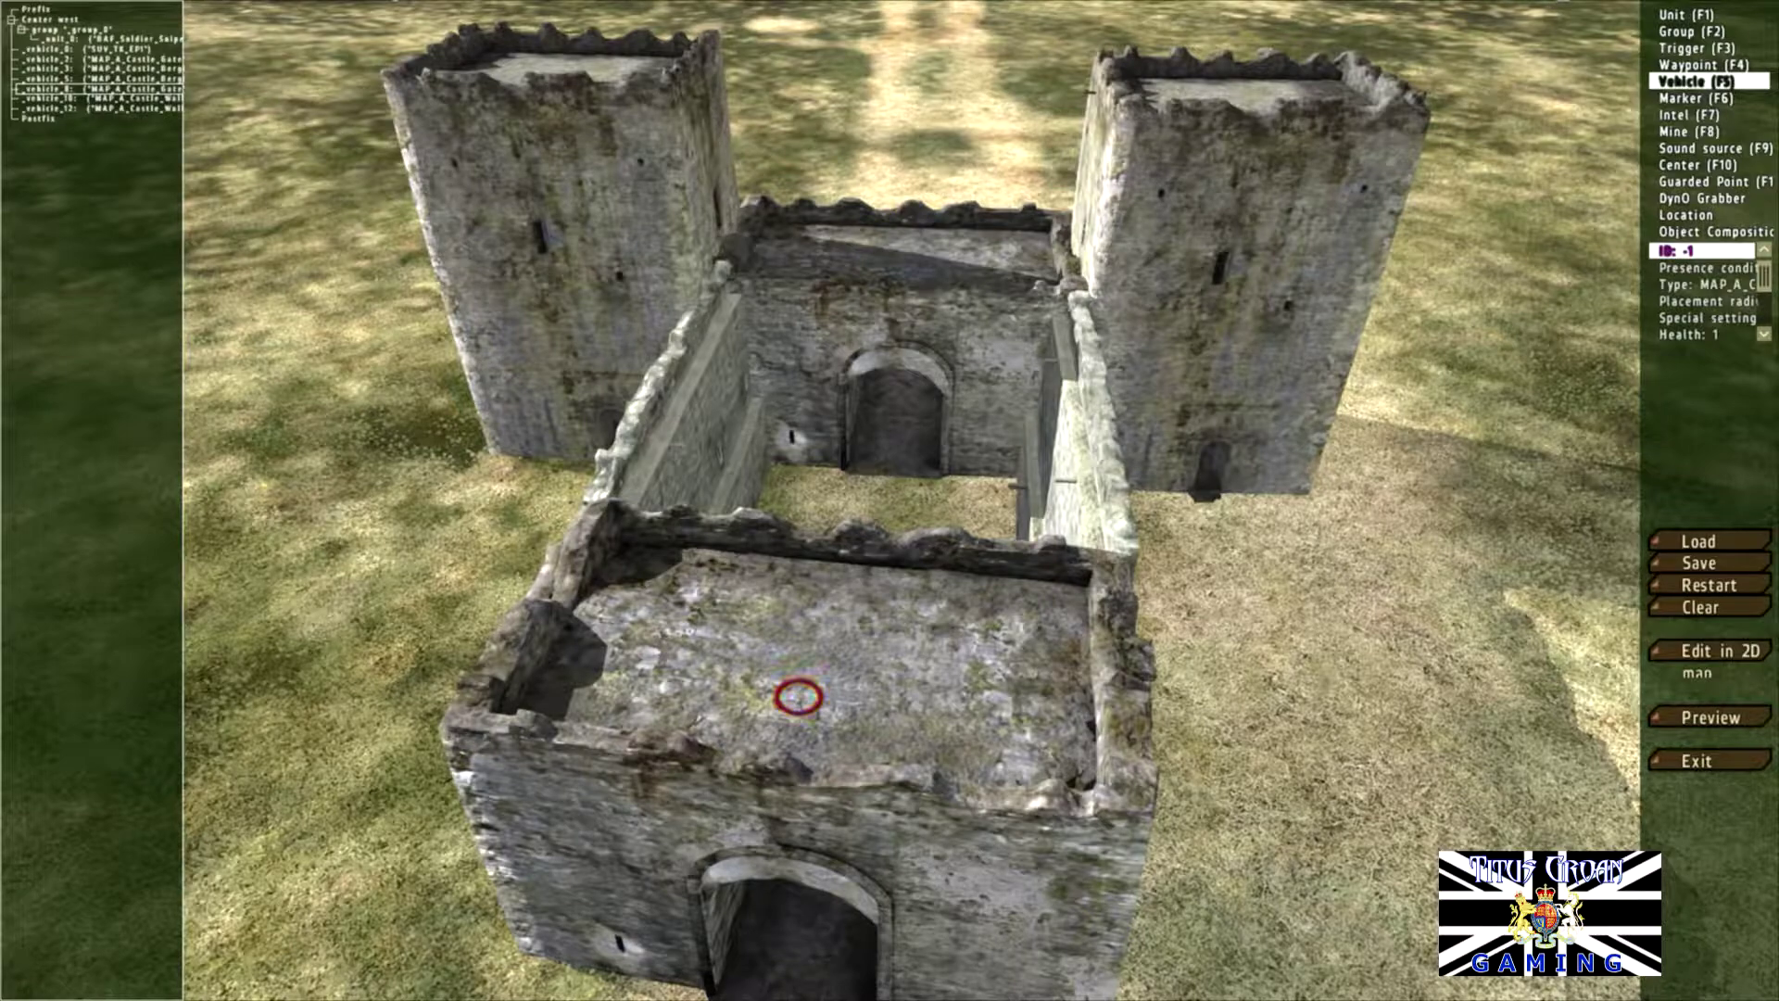
key("d")
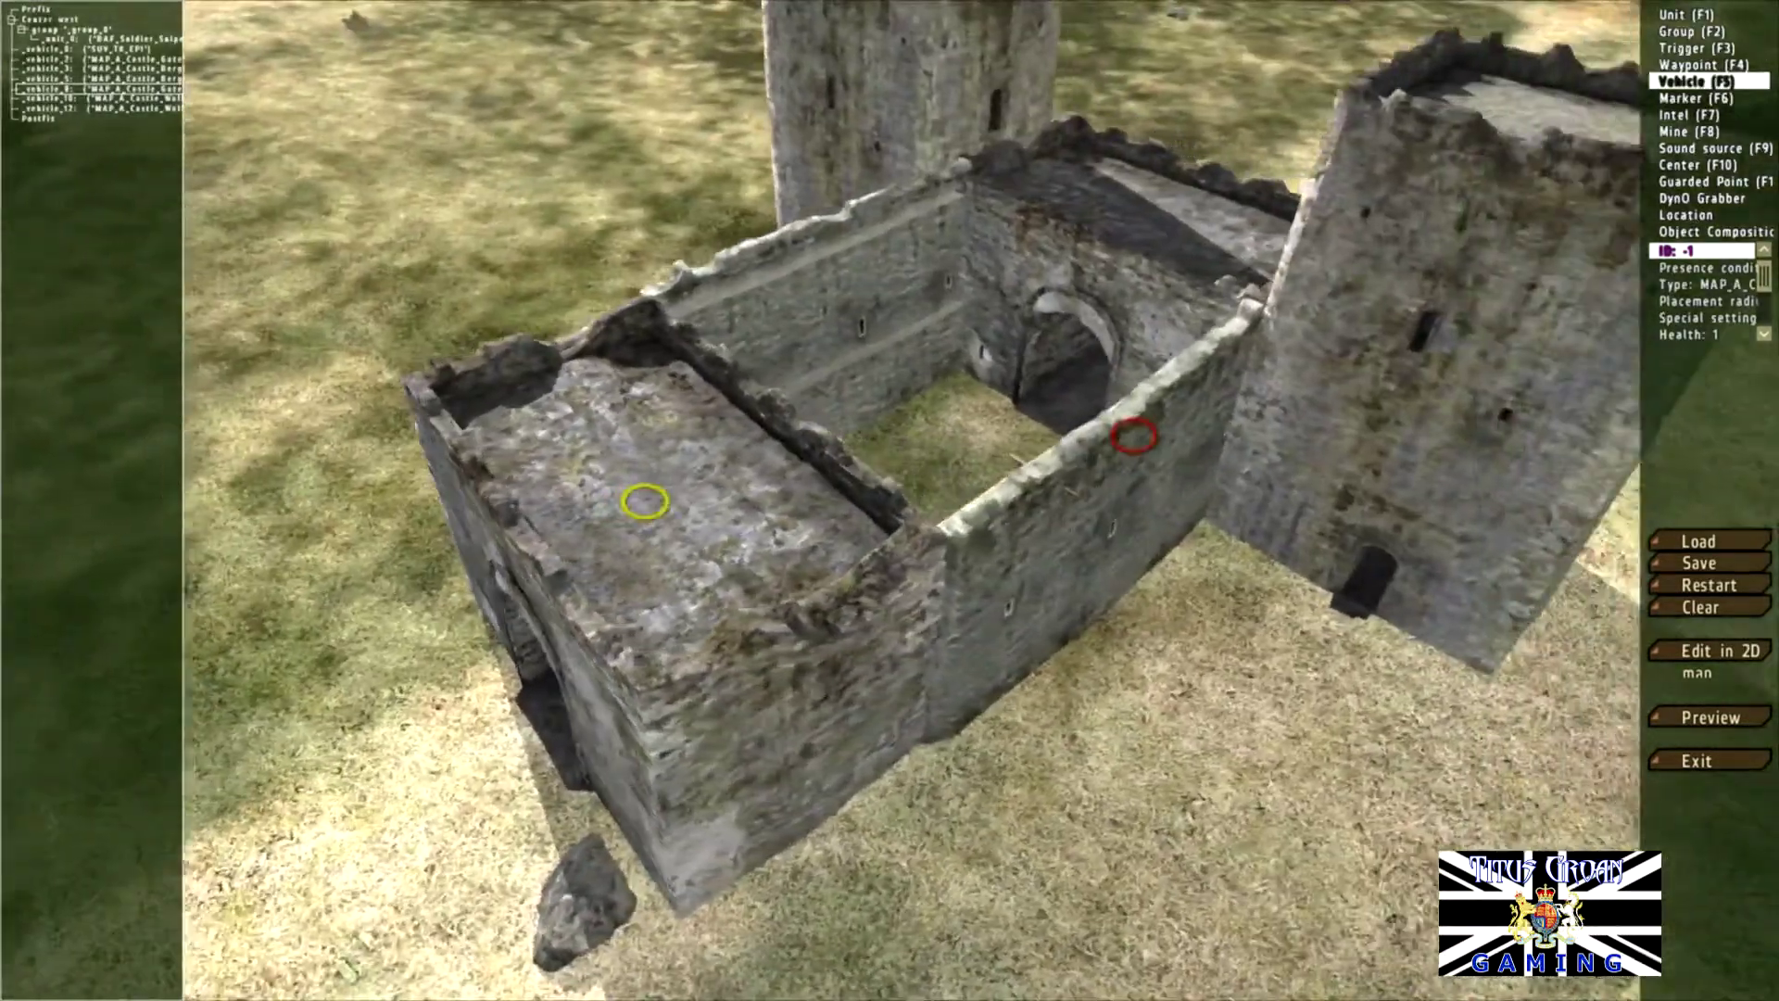
key("d")
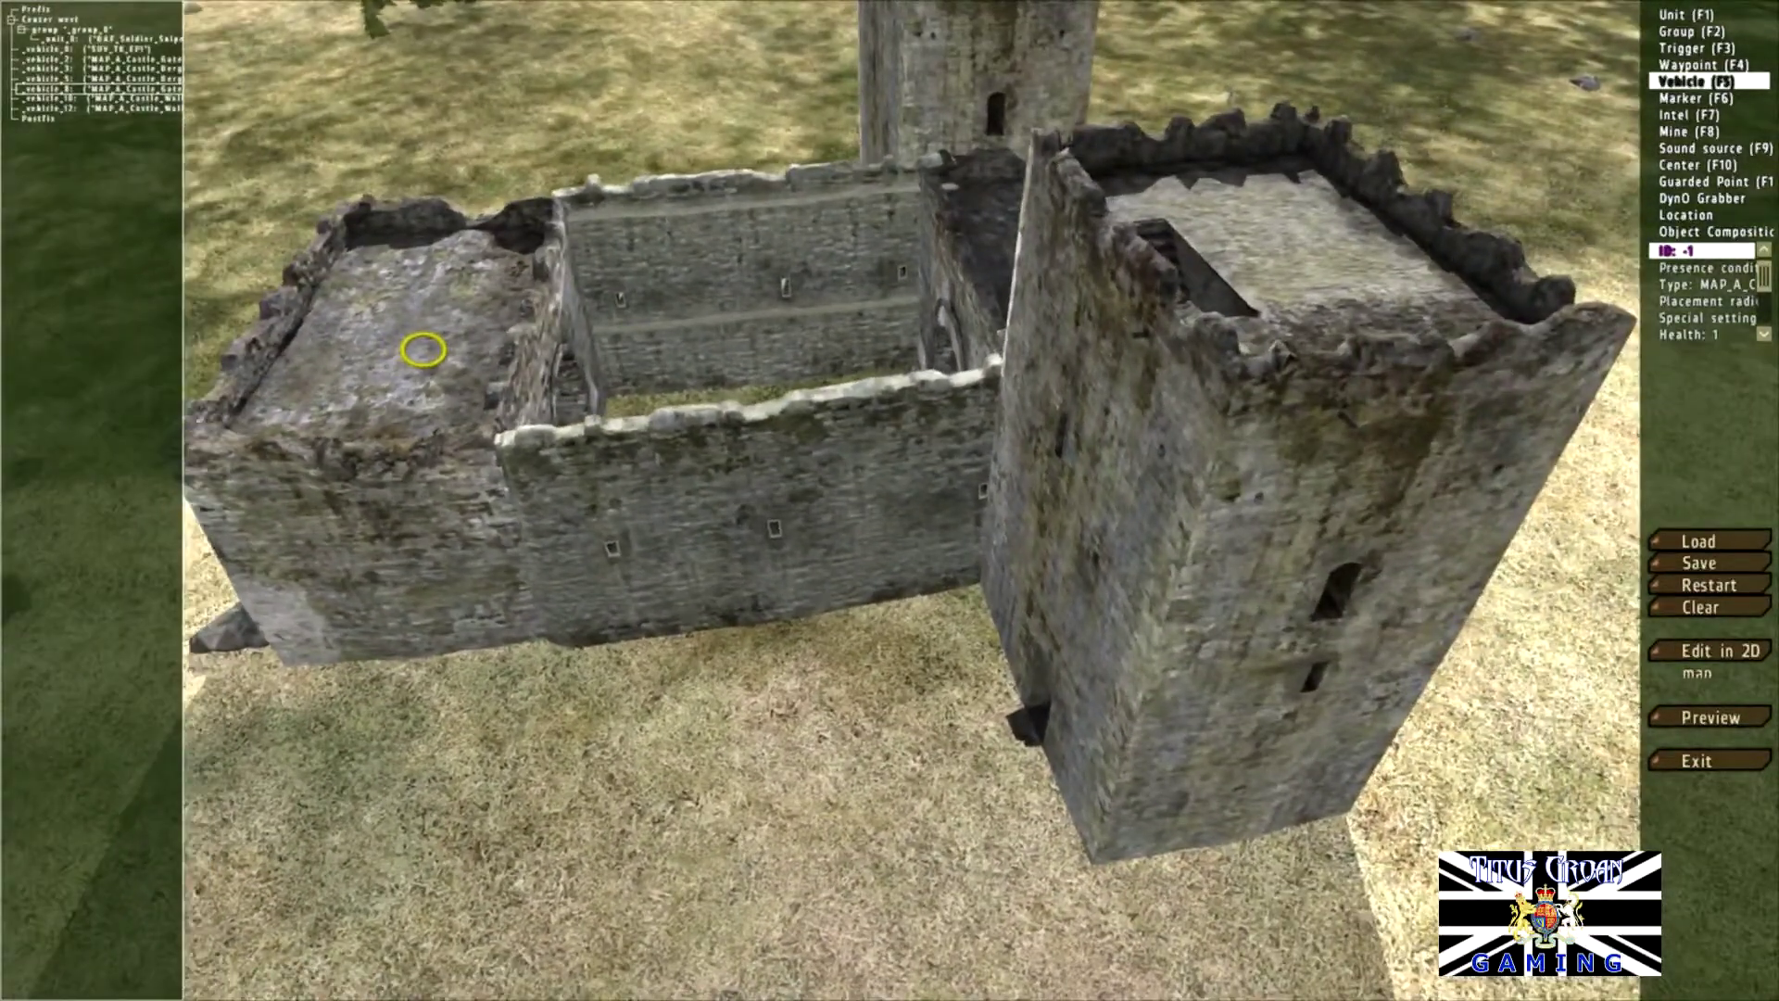
key("s")
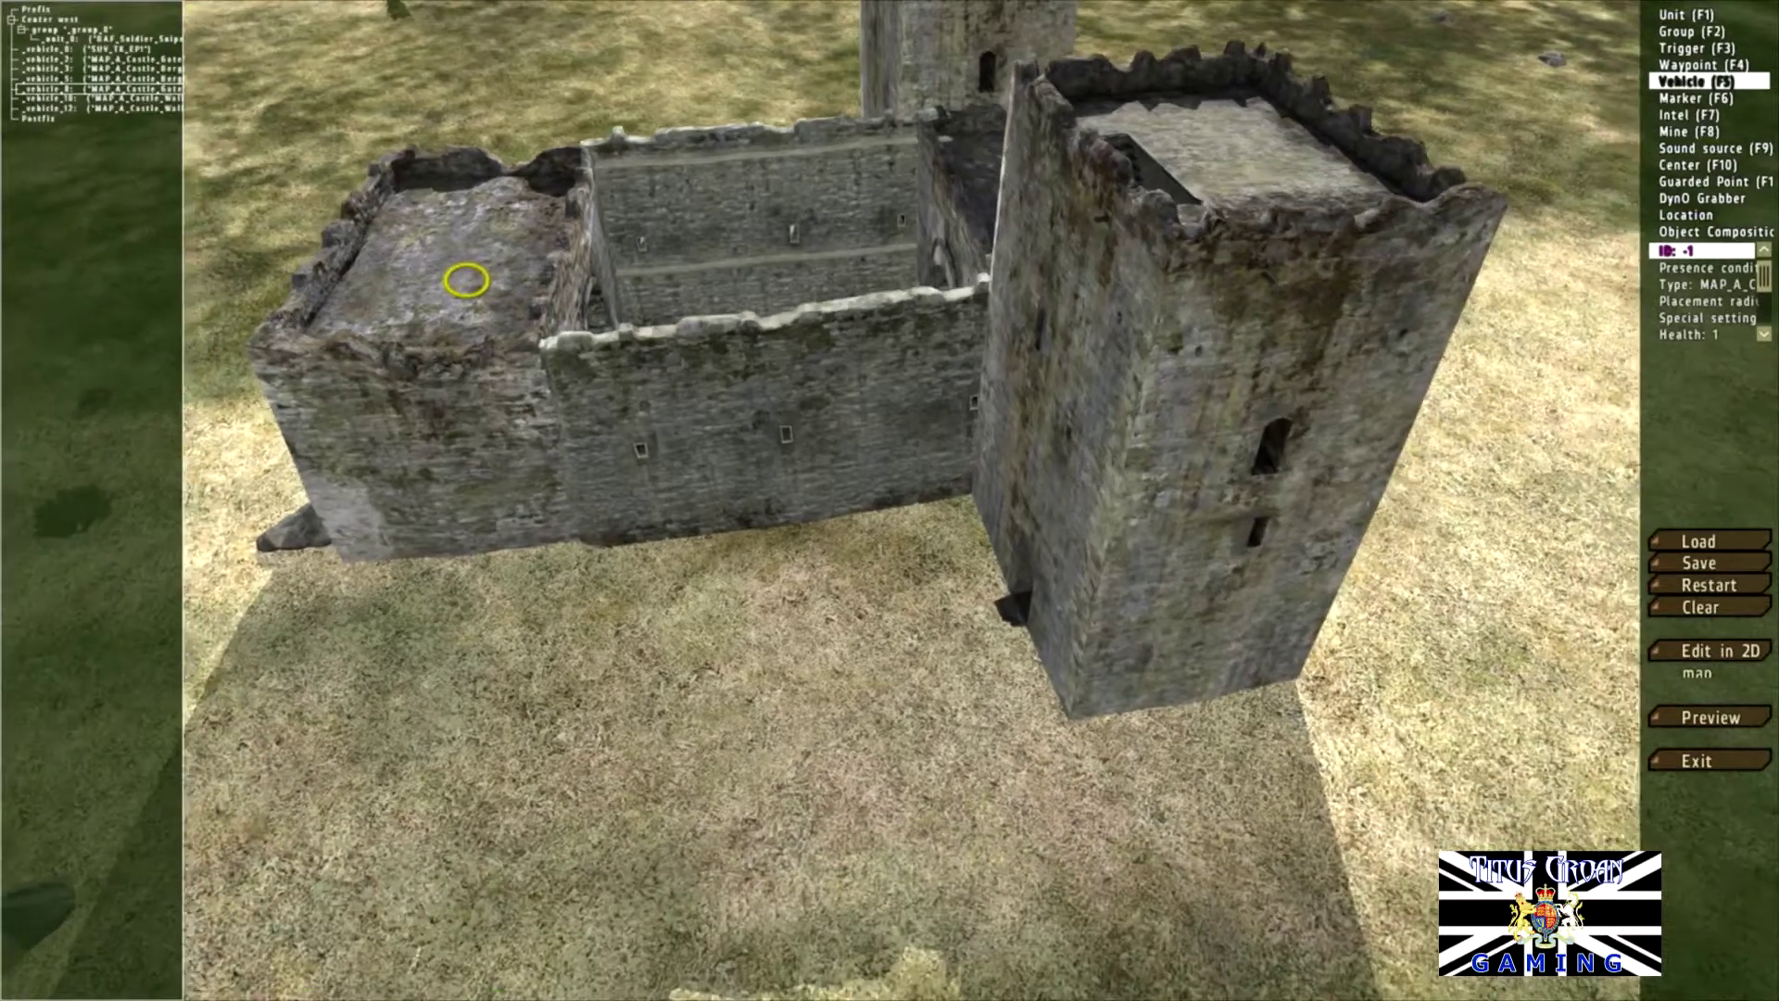
key("a")
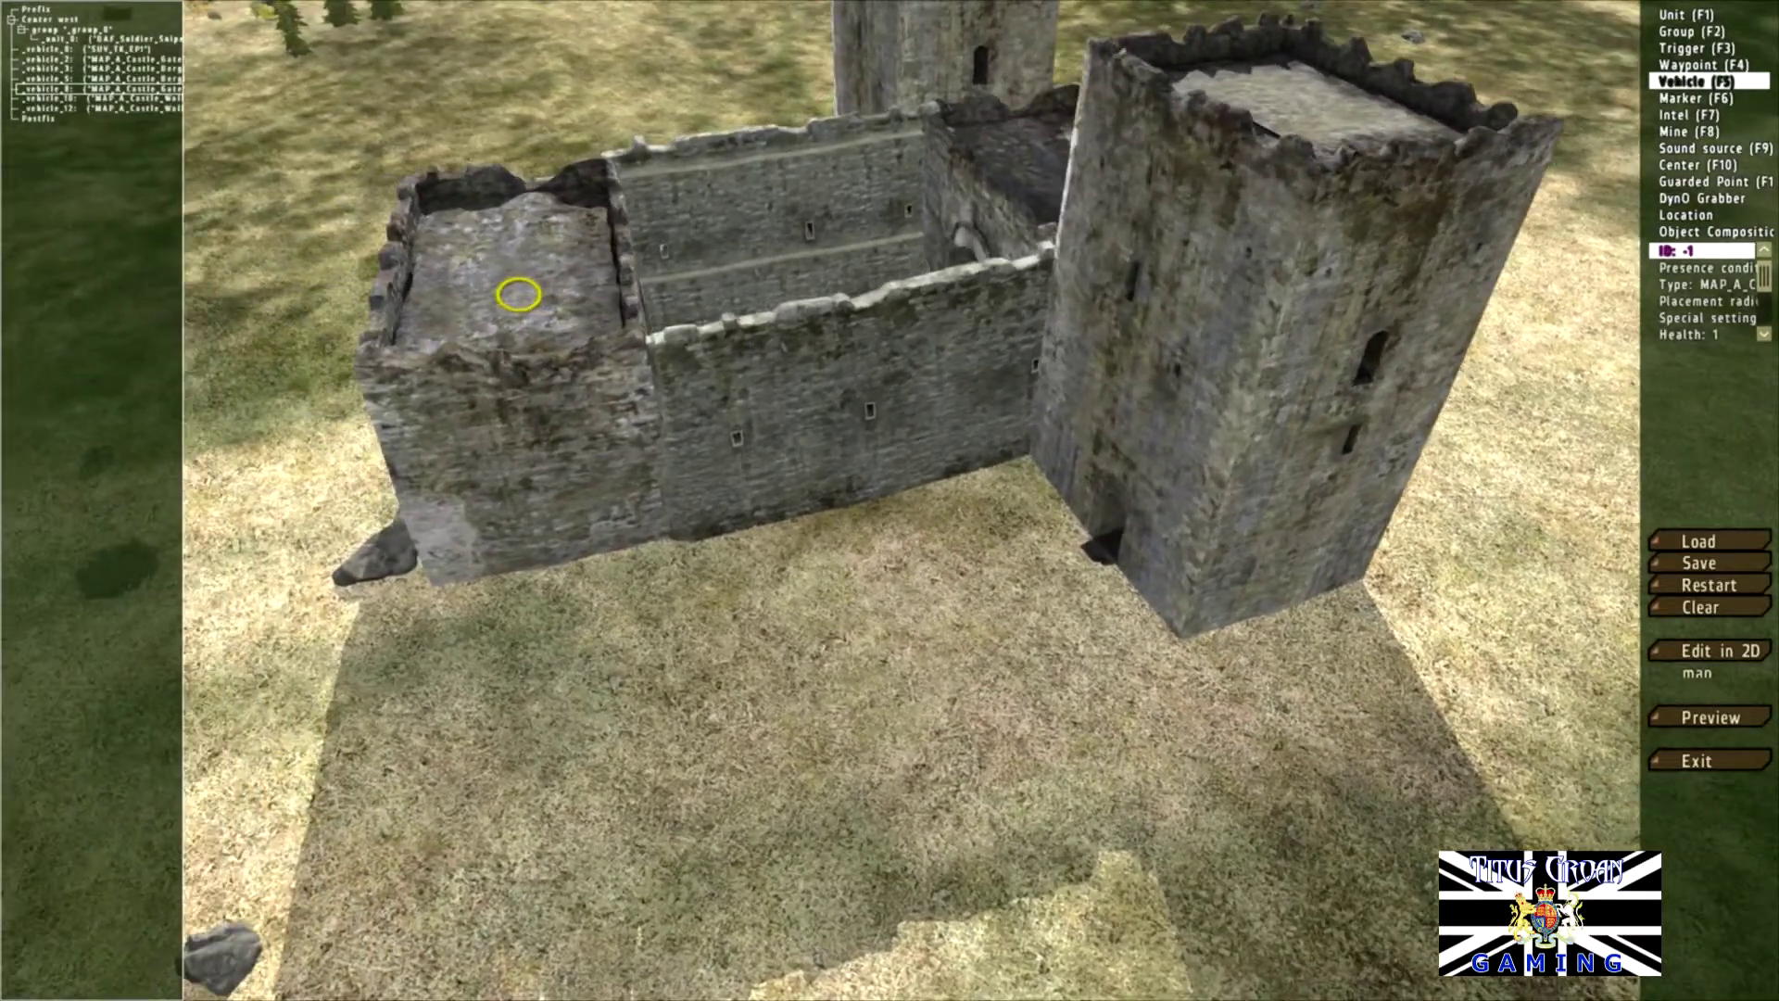
Step: Nudge both side walls of the courtyard to tighten their joints with the gatehouse between the towers
left_click(894, 331)
left_click_drag(895, 330, 885, 322)
key("w")
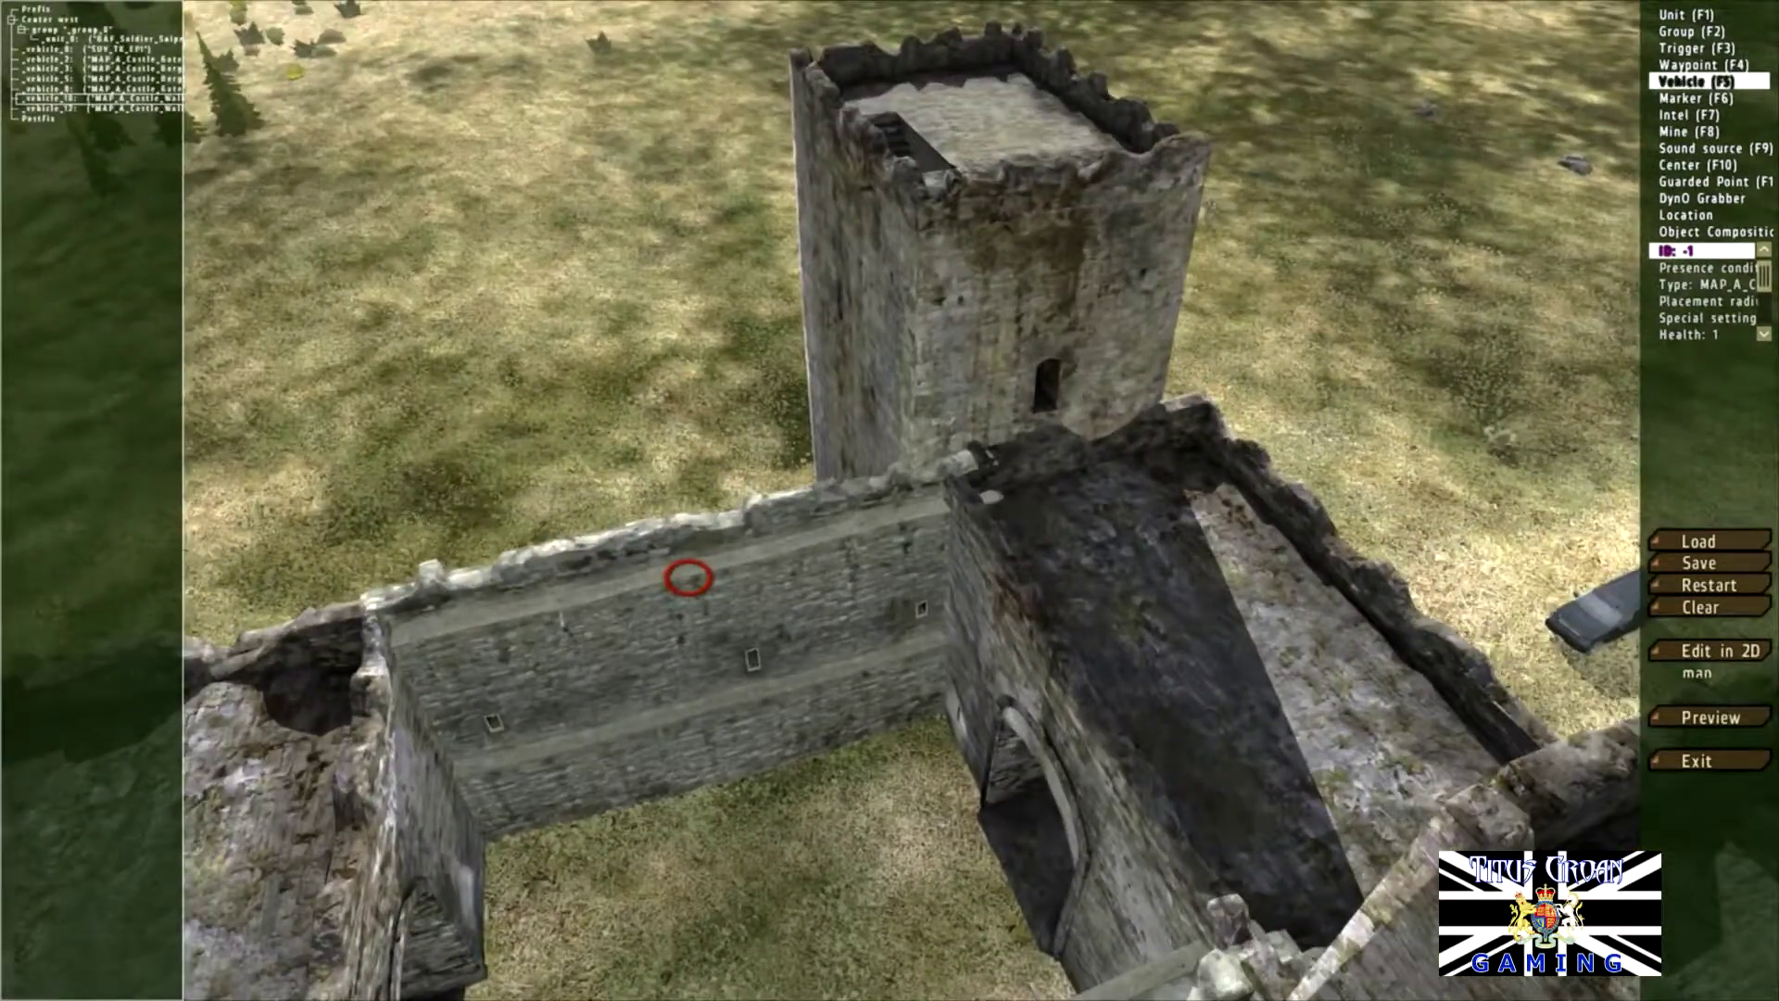
left_click(689, 577)
left_click_drag(687, 576, 635, 618)
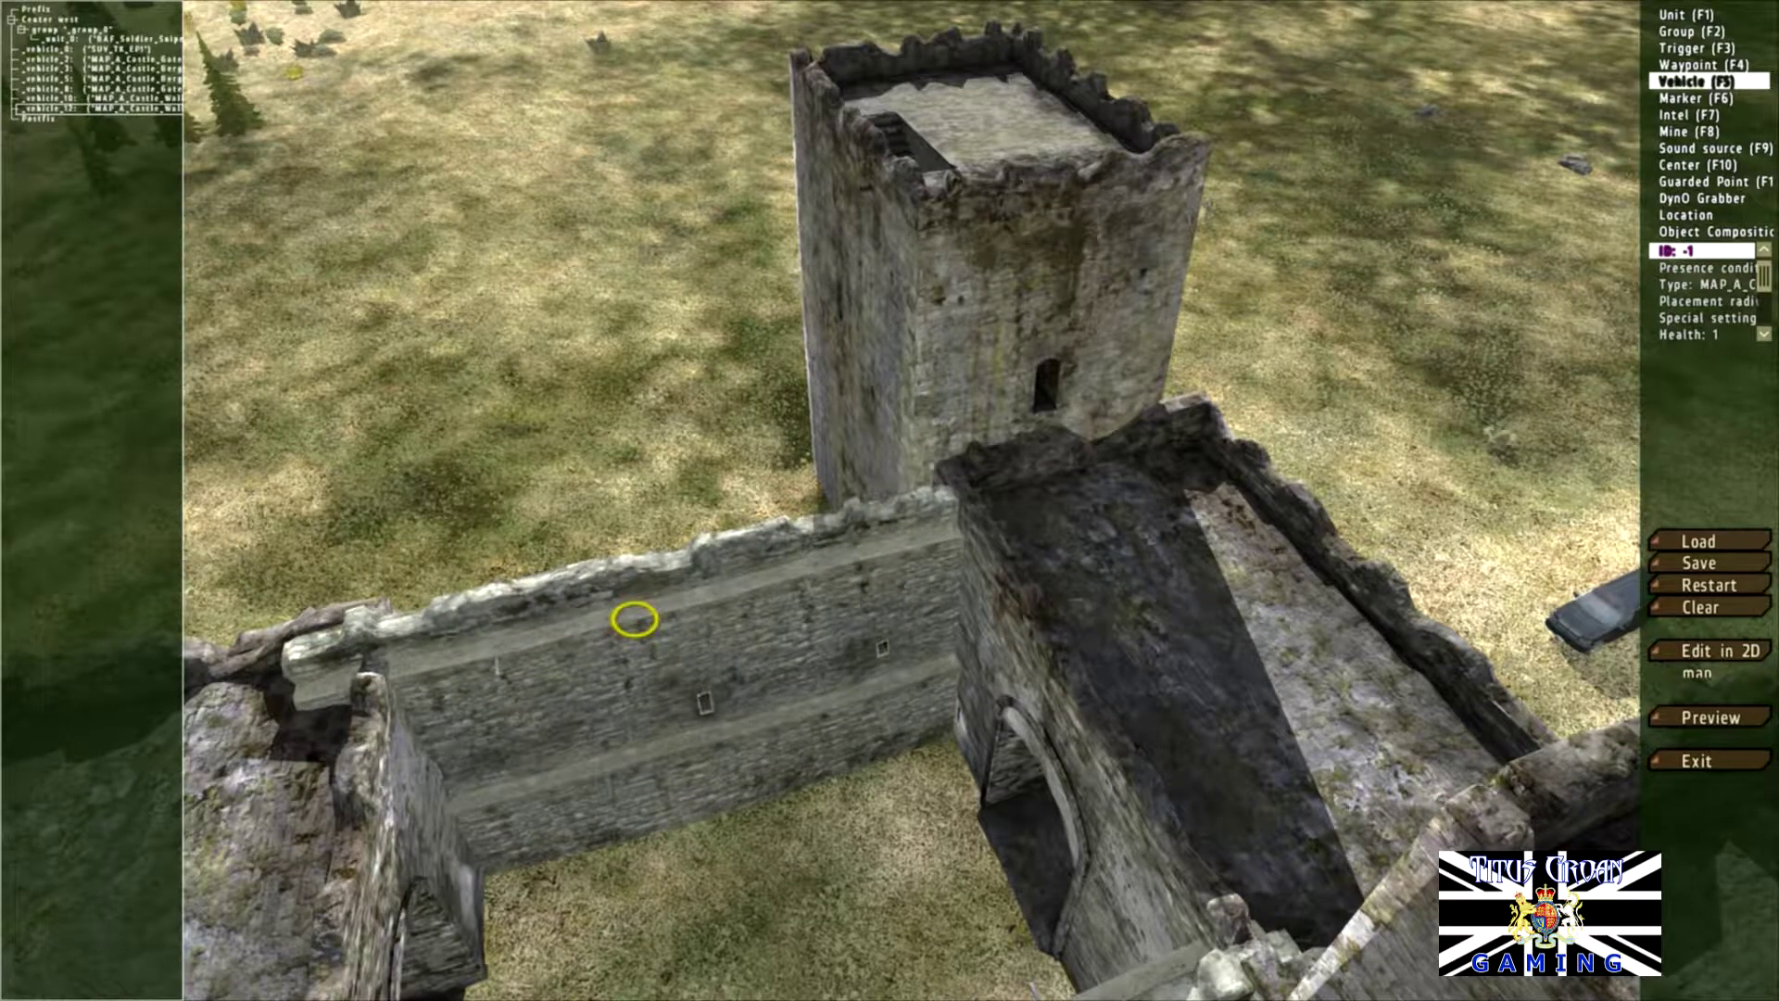
Step: Adjust the near side wall slightly and move the gatehouse without towers back to fit the wall ends
key("a")
key("s")
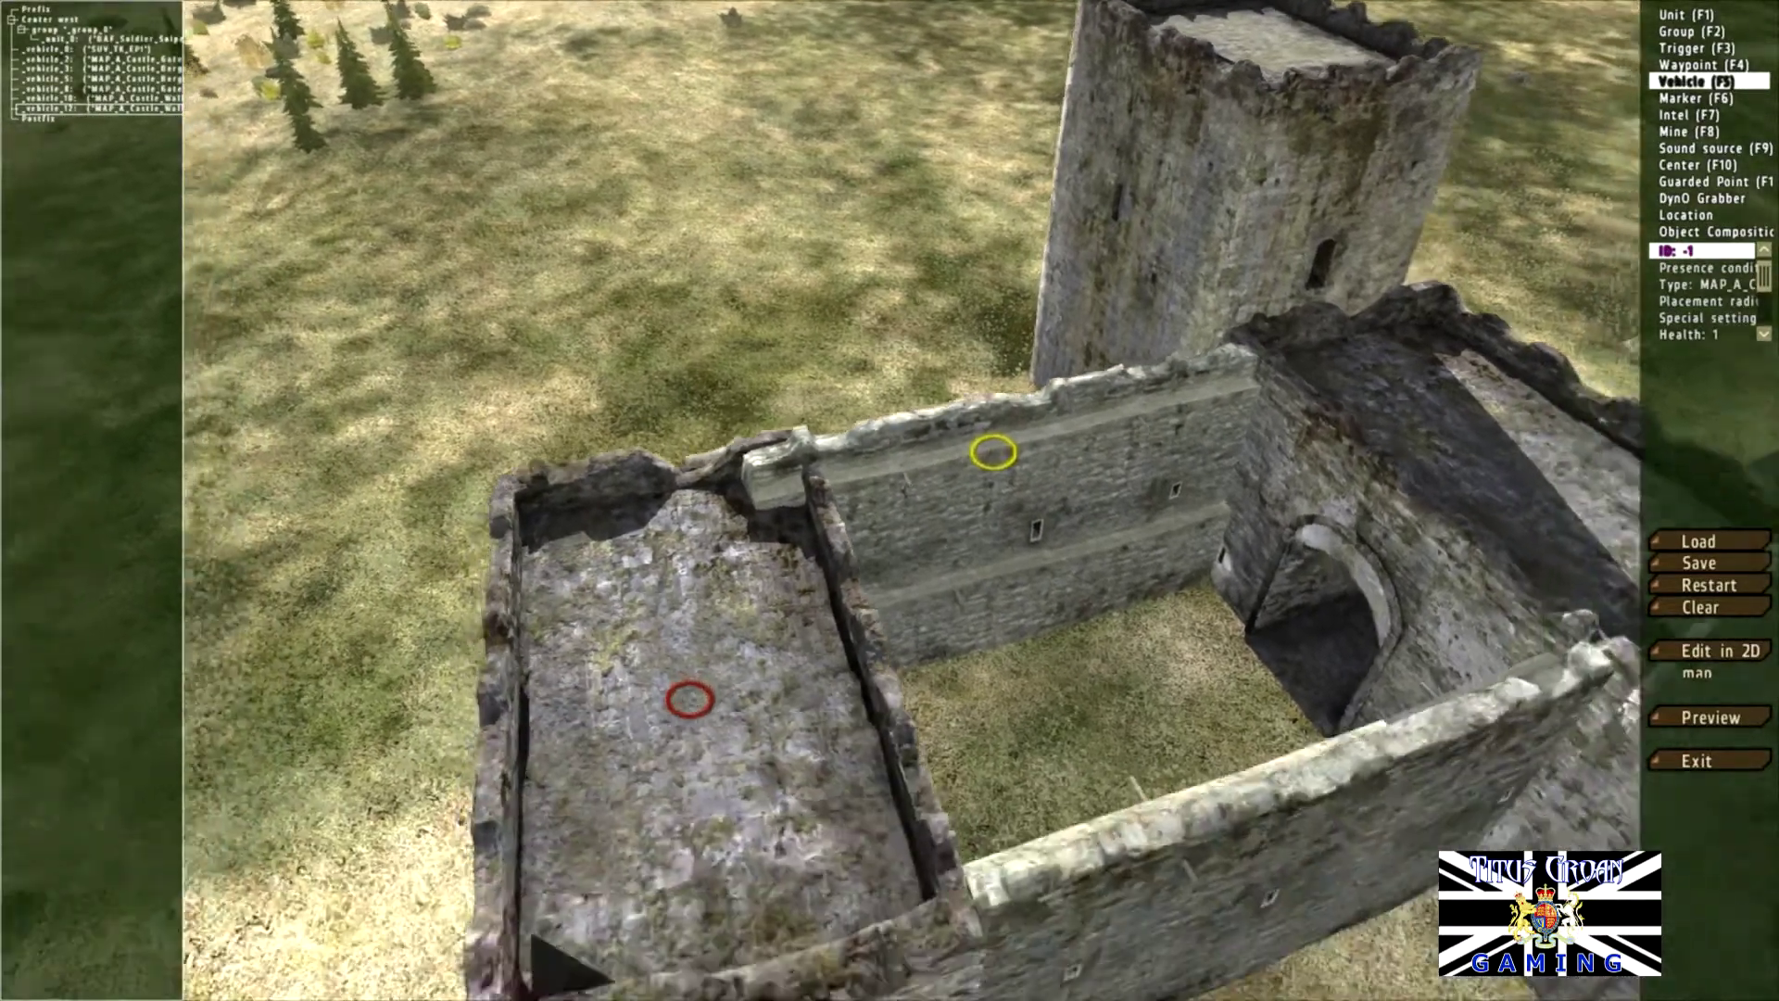
left_click_drag(1276, 642, 1246, 657)
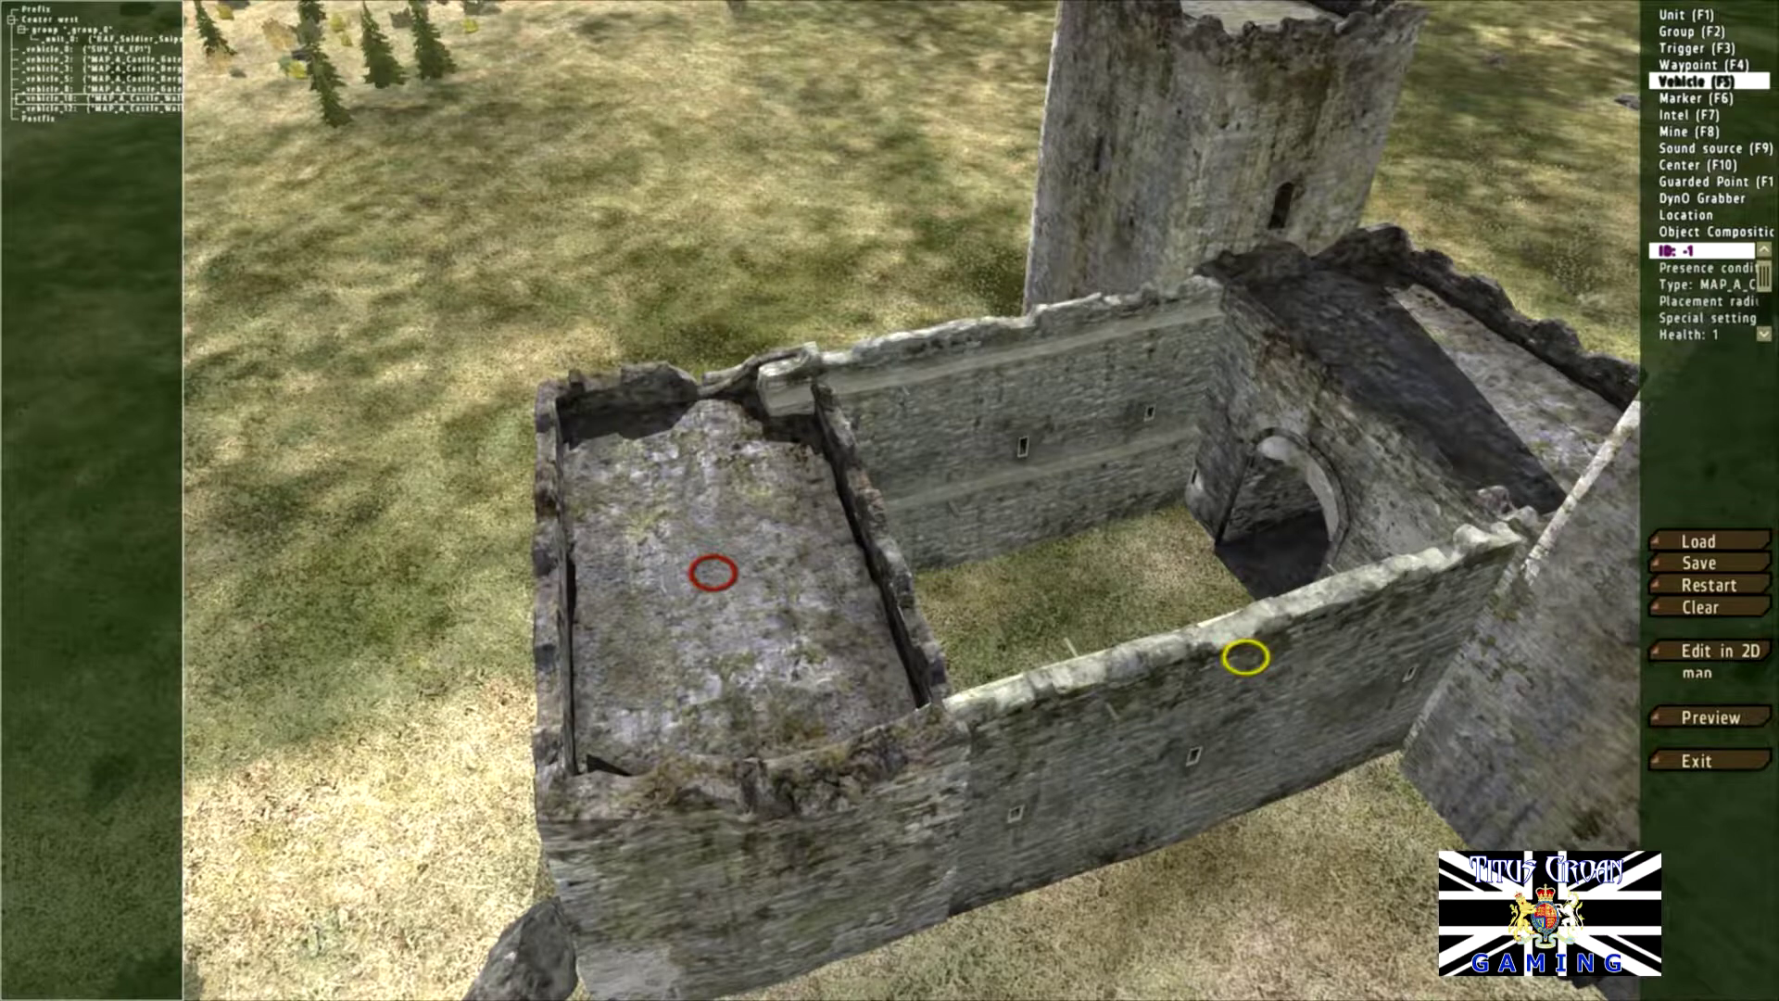
mouse_move(712, 573)
left_mouse_down()
mouse_move(794, 576)
mouse_move(677, 573)
mouse_move(707, 568)
mouse_move(781, 620)
mouse_move(711, 583)
mouse_move(643, 592)
mouse_move(687, 588)
mouse_move(794, 636)
mouse_move(651, 603)
left_mouse_up()
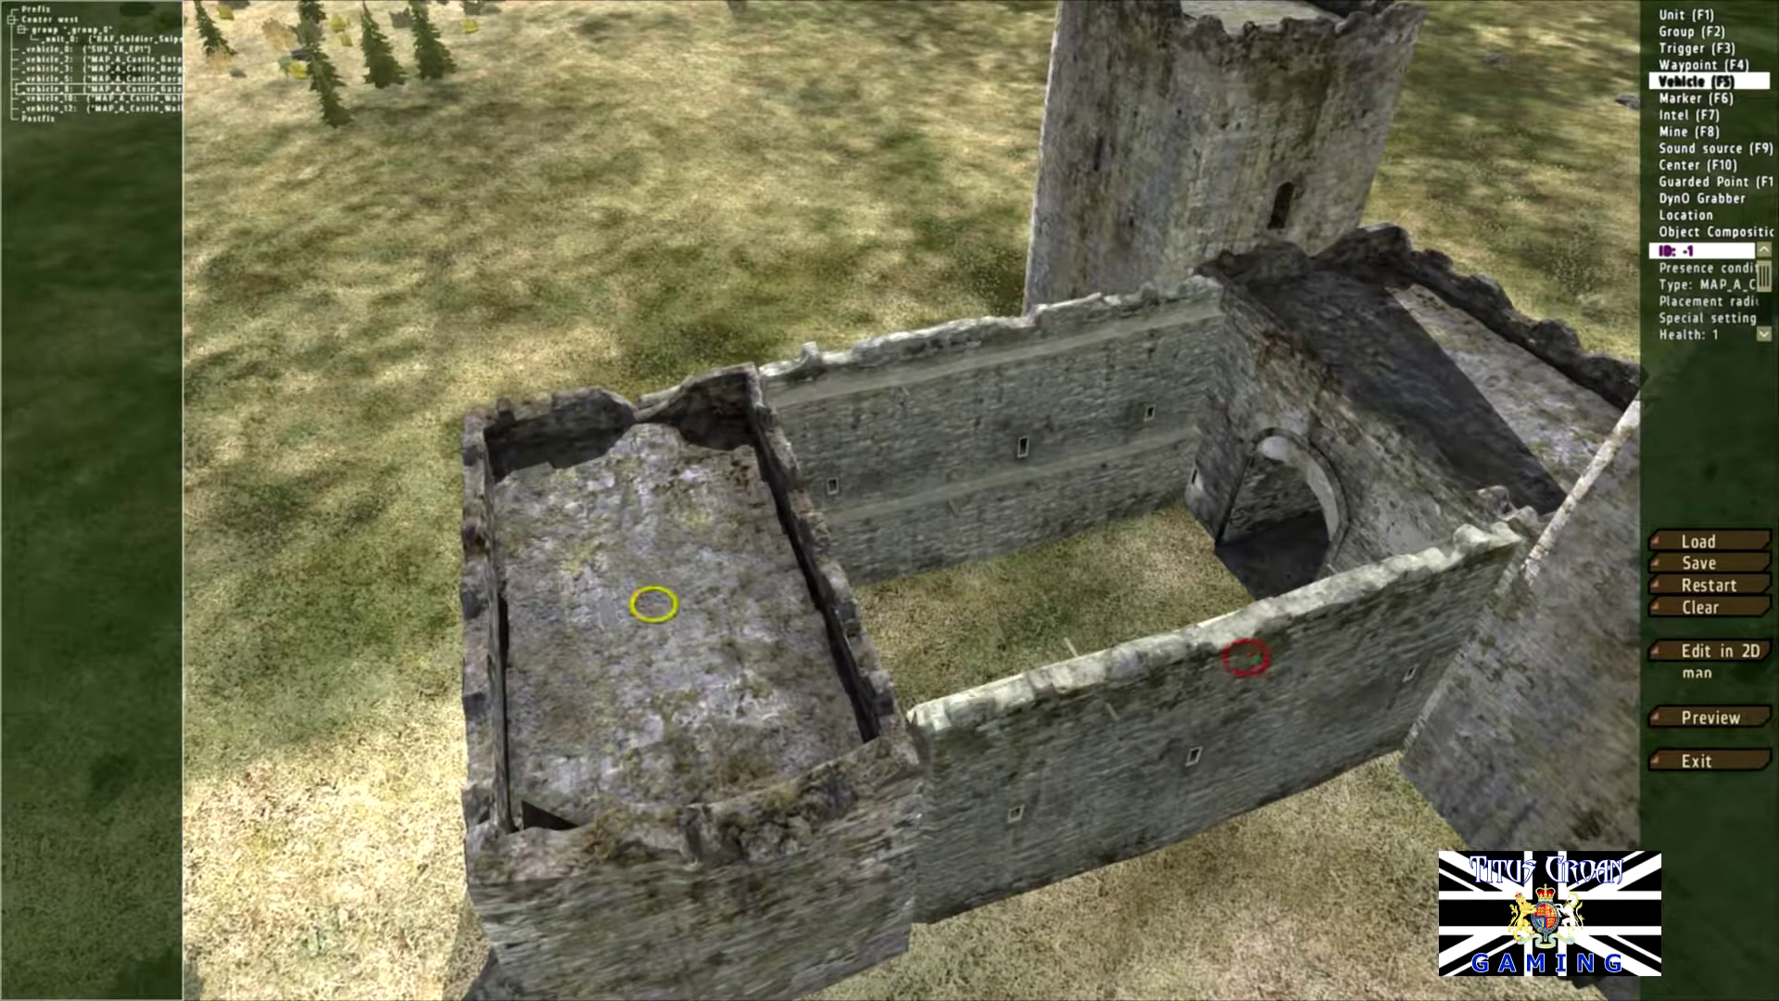
Step: Preview the mission, walk through the castle courtyard in third-person view, and return to editing in the 3D world
left_click(1711, 717)
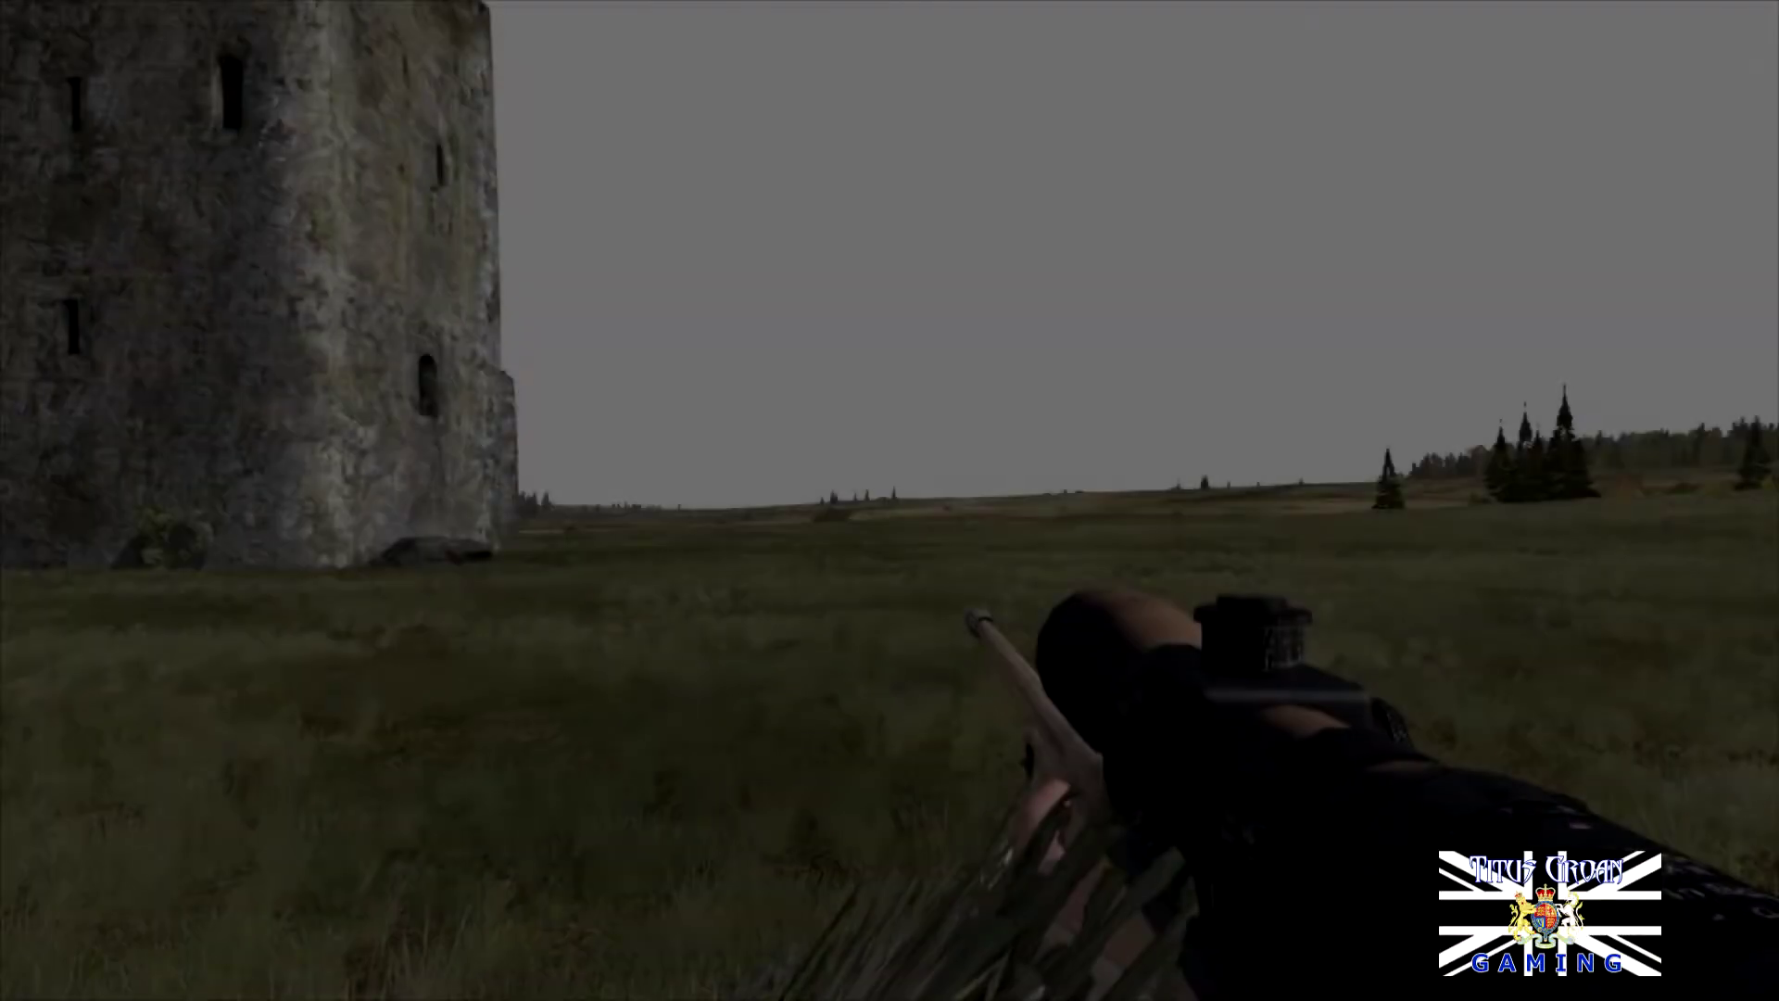
key("KP_Enter")
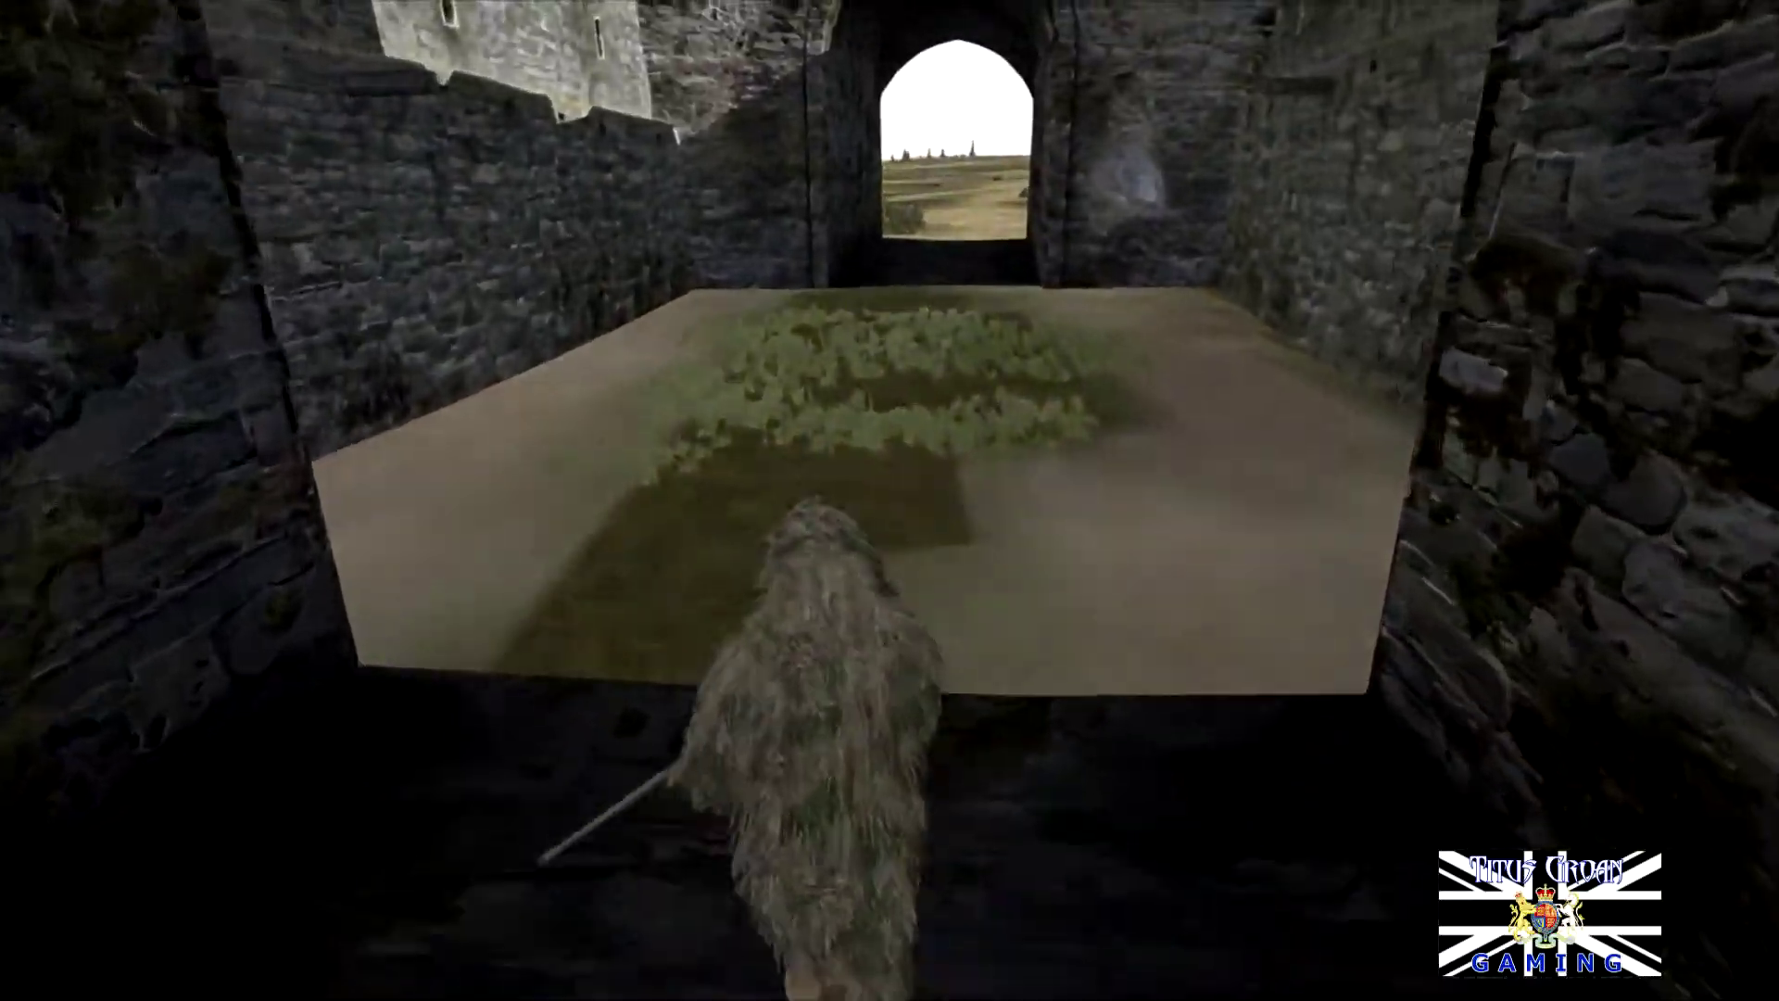
key("Escape")
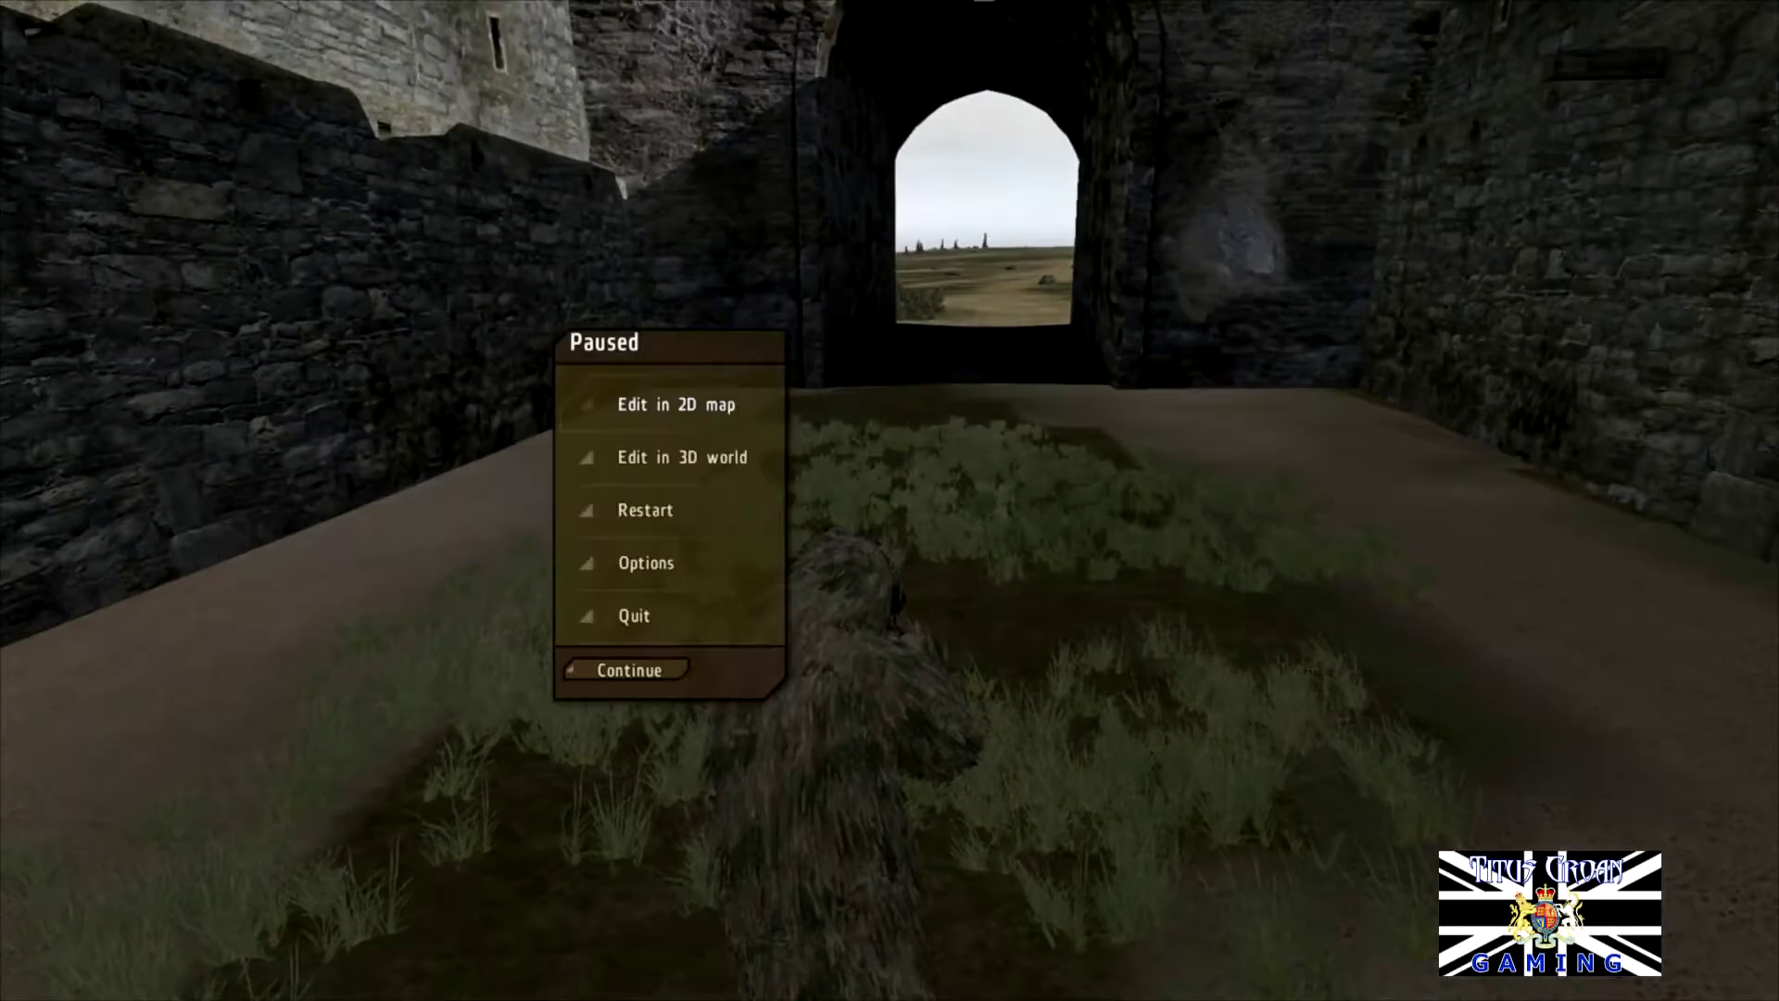
left_click(682, 458)
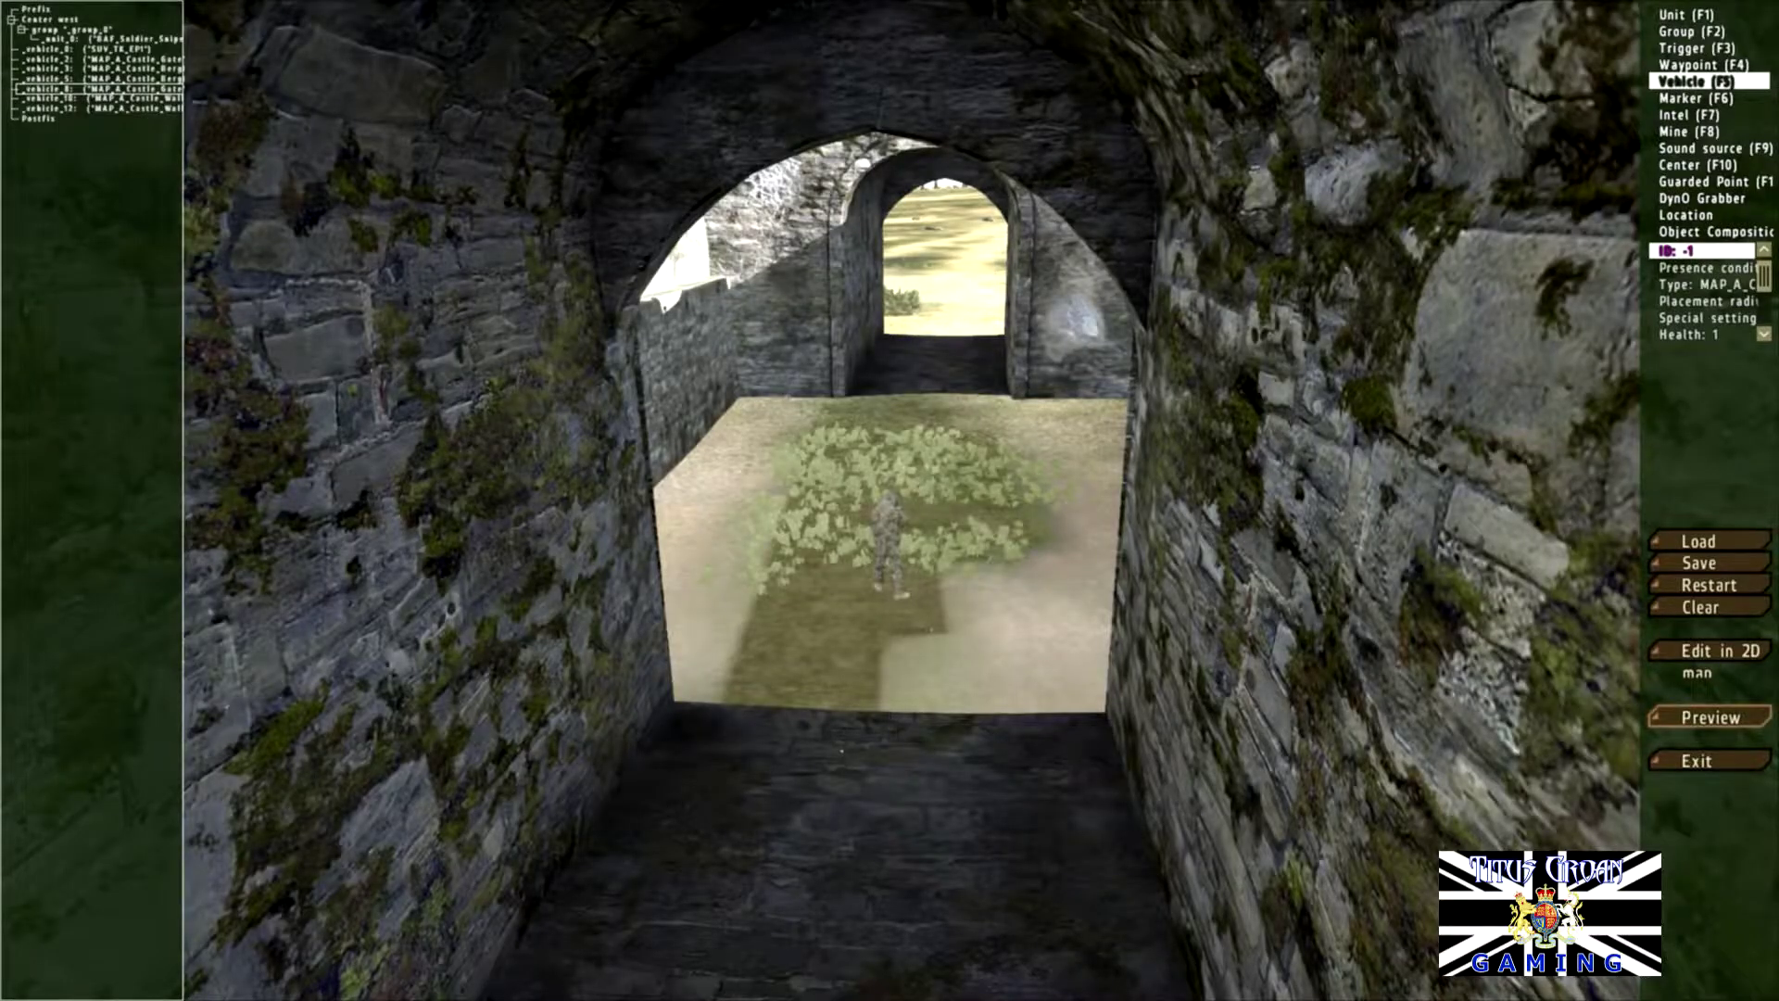
Step: Nudge the side wall nearest the tower and the gatehouse at its far end to refine their joint
key("q")
key("q")
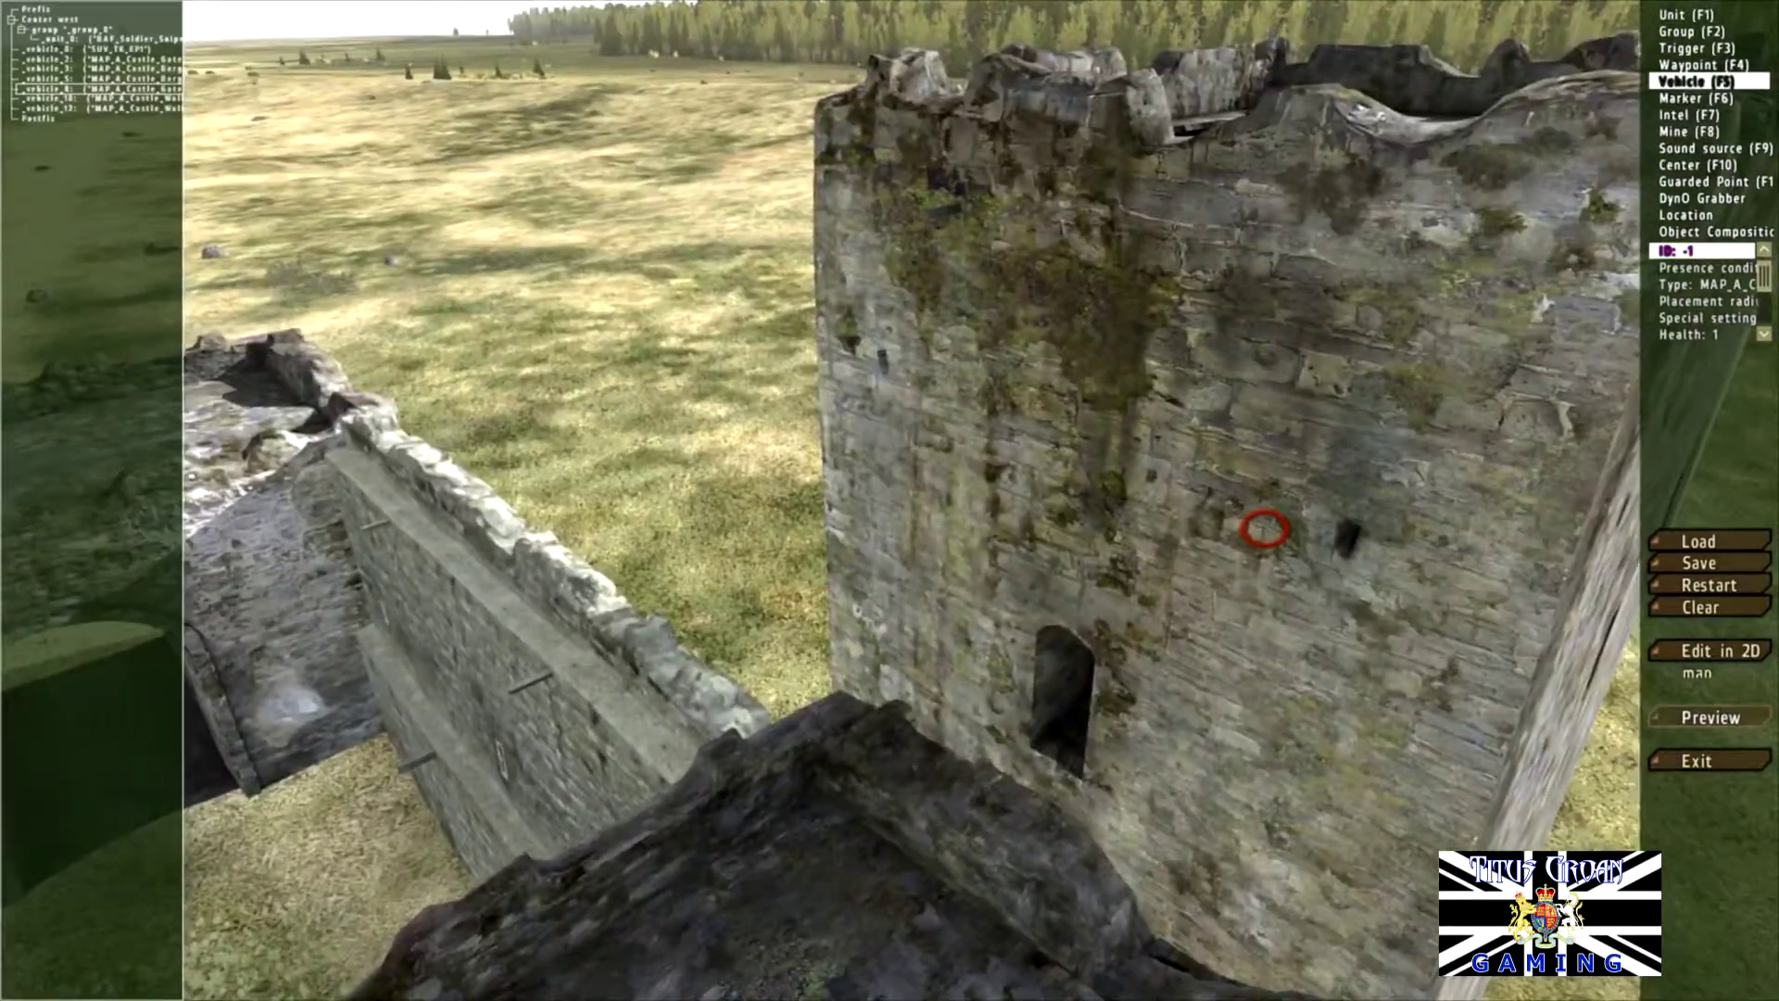
key("q")
left_click_drag(524, 703, 515, 697)
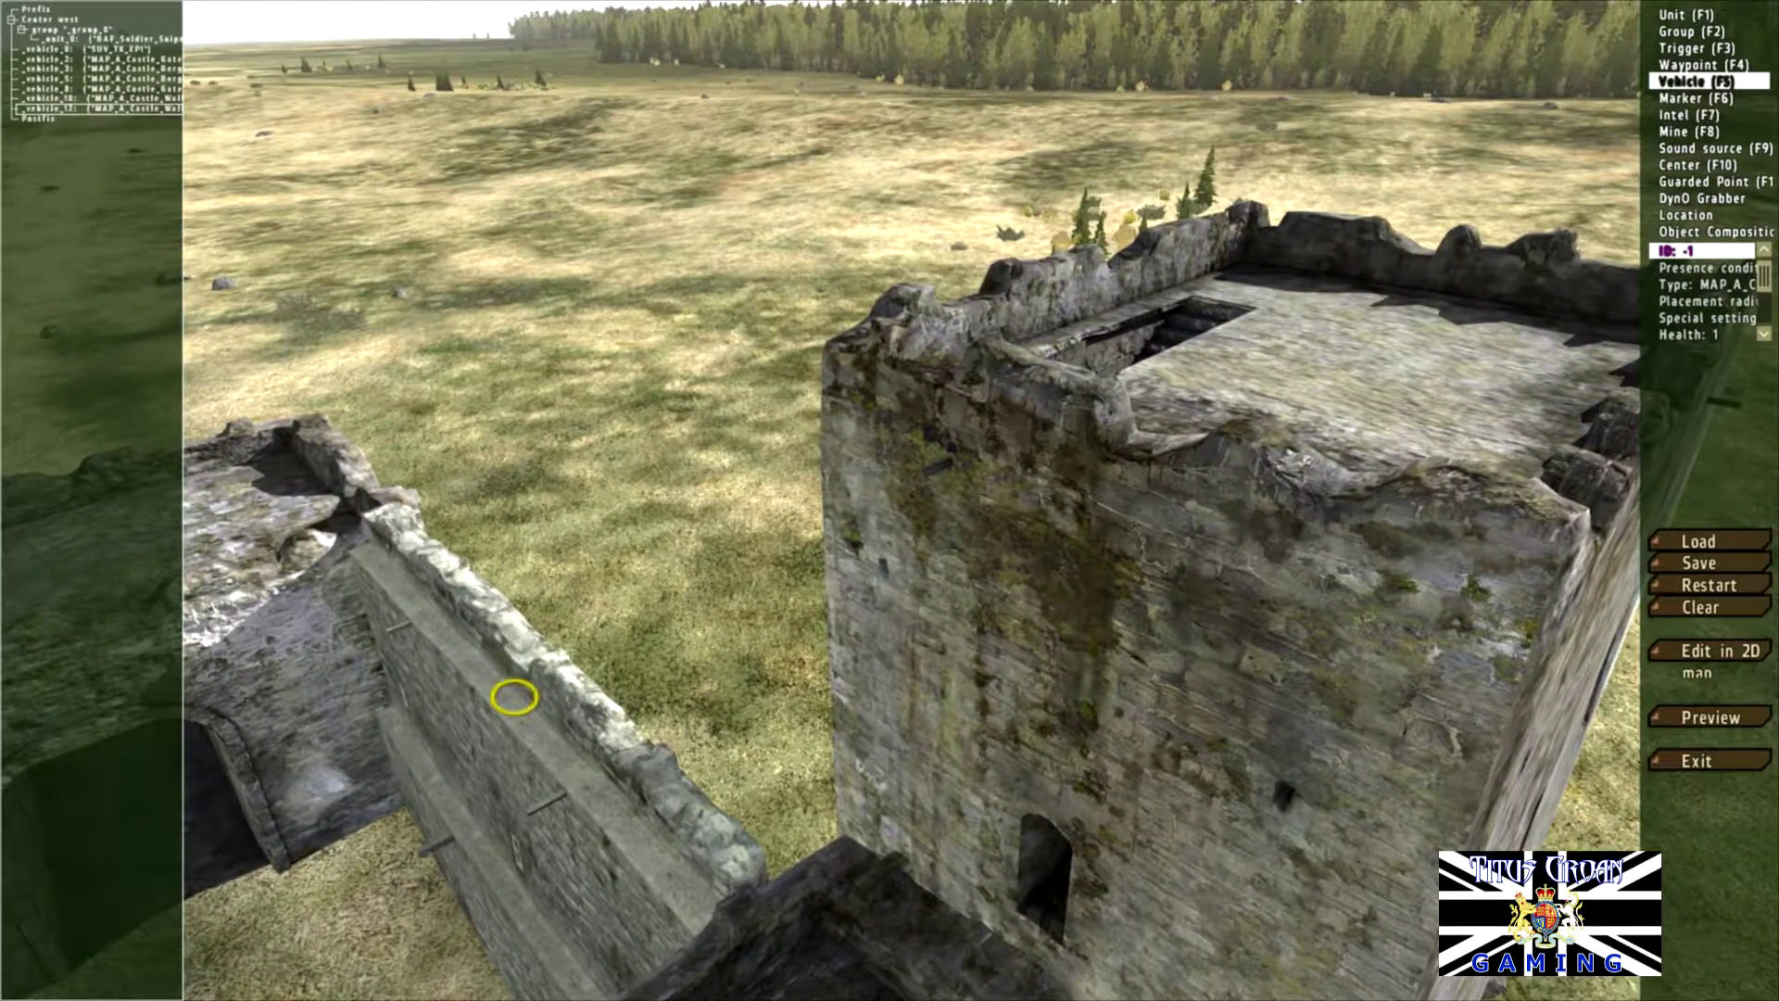
mouse_move(890, 500)
right_mouse_down()
mouse_move(681, 573)
mouse_move(419, 593)
right_mouse_up()
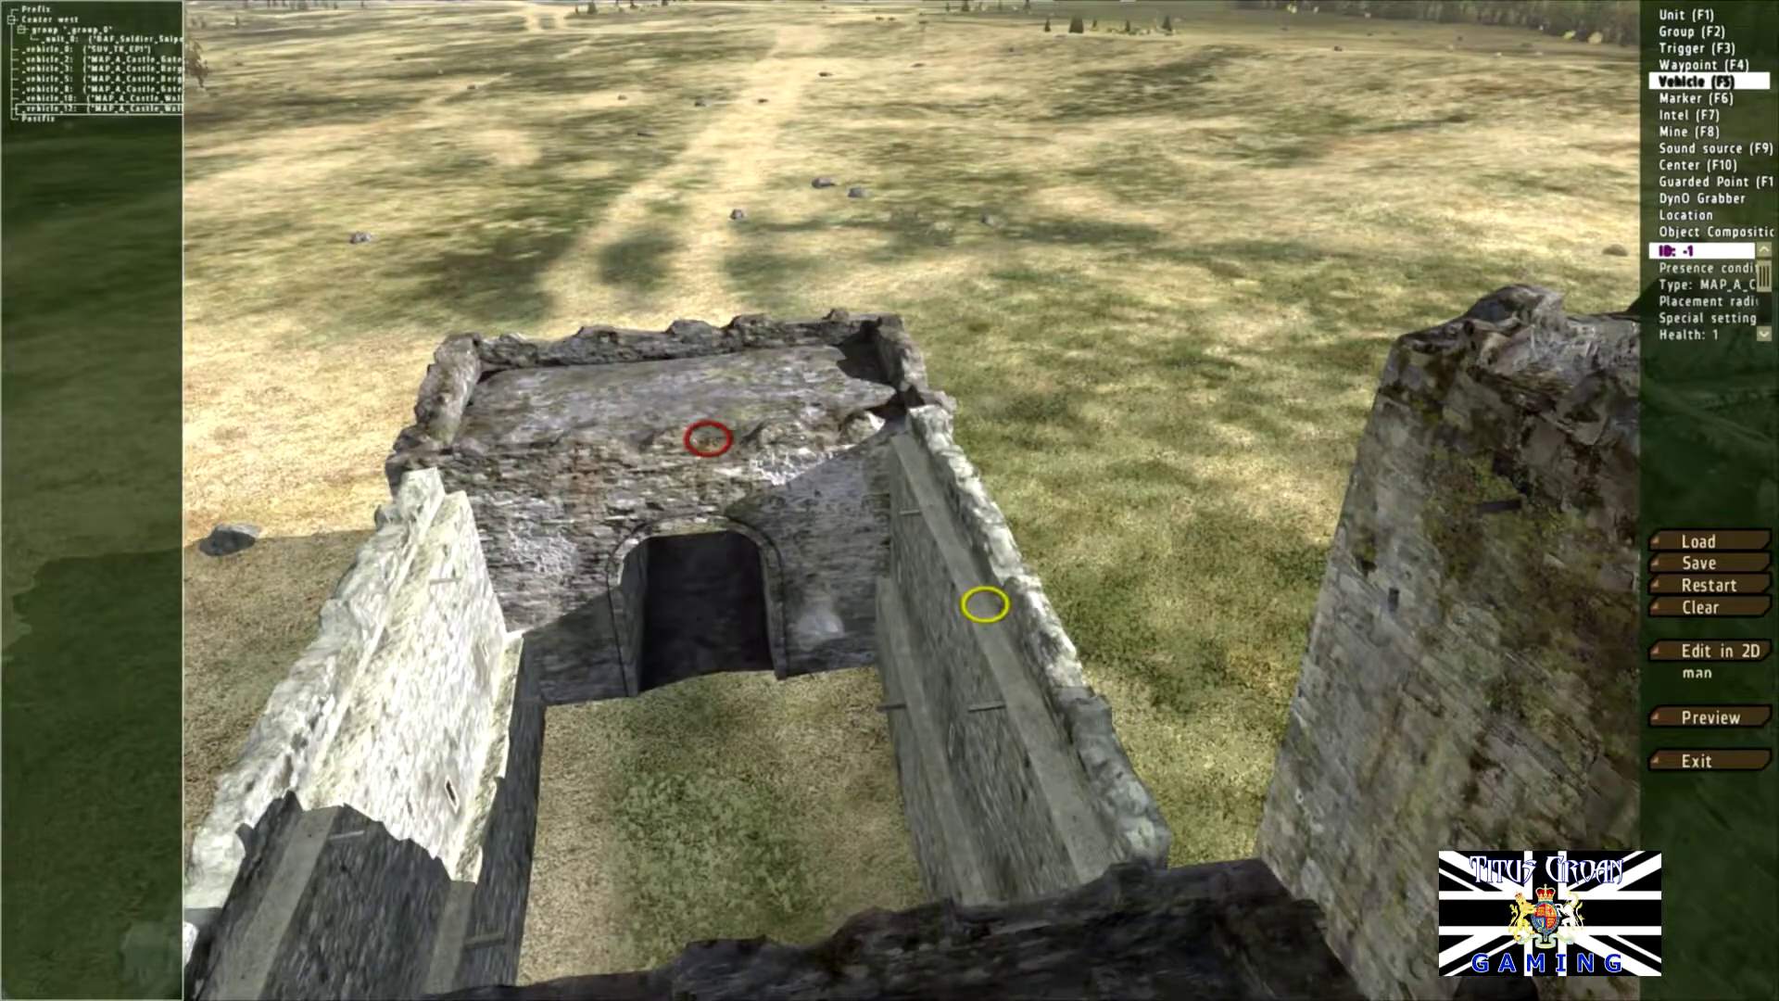
mouse_move(707, 438)
left_mouse_down()
mouse_move(707, 492)
mouse_move(705, 421)
mouse_move(707, 497)
mouse_move(707, 426)
left_mouse_up()
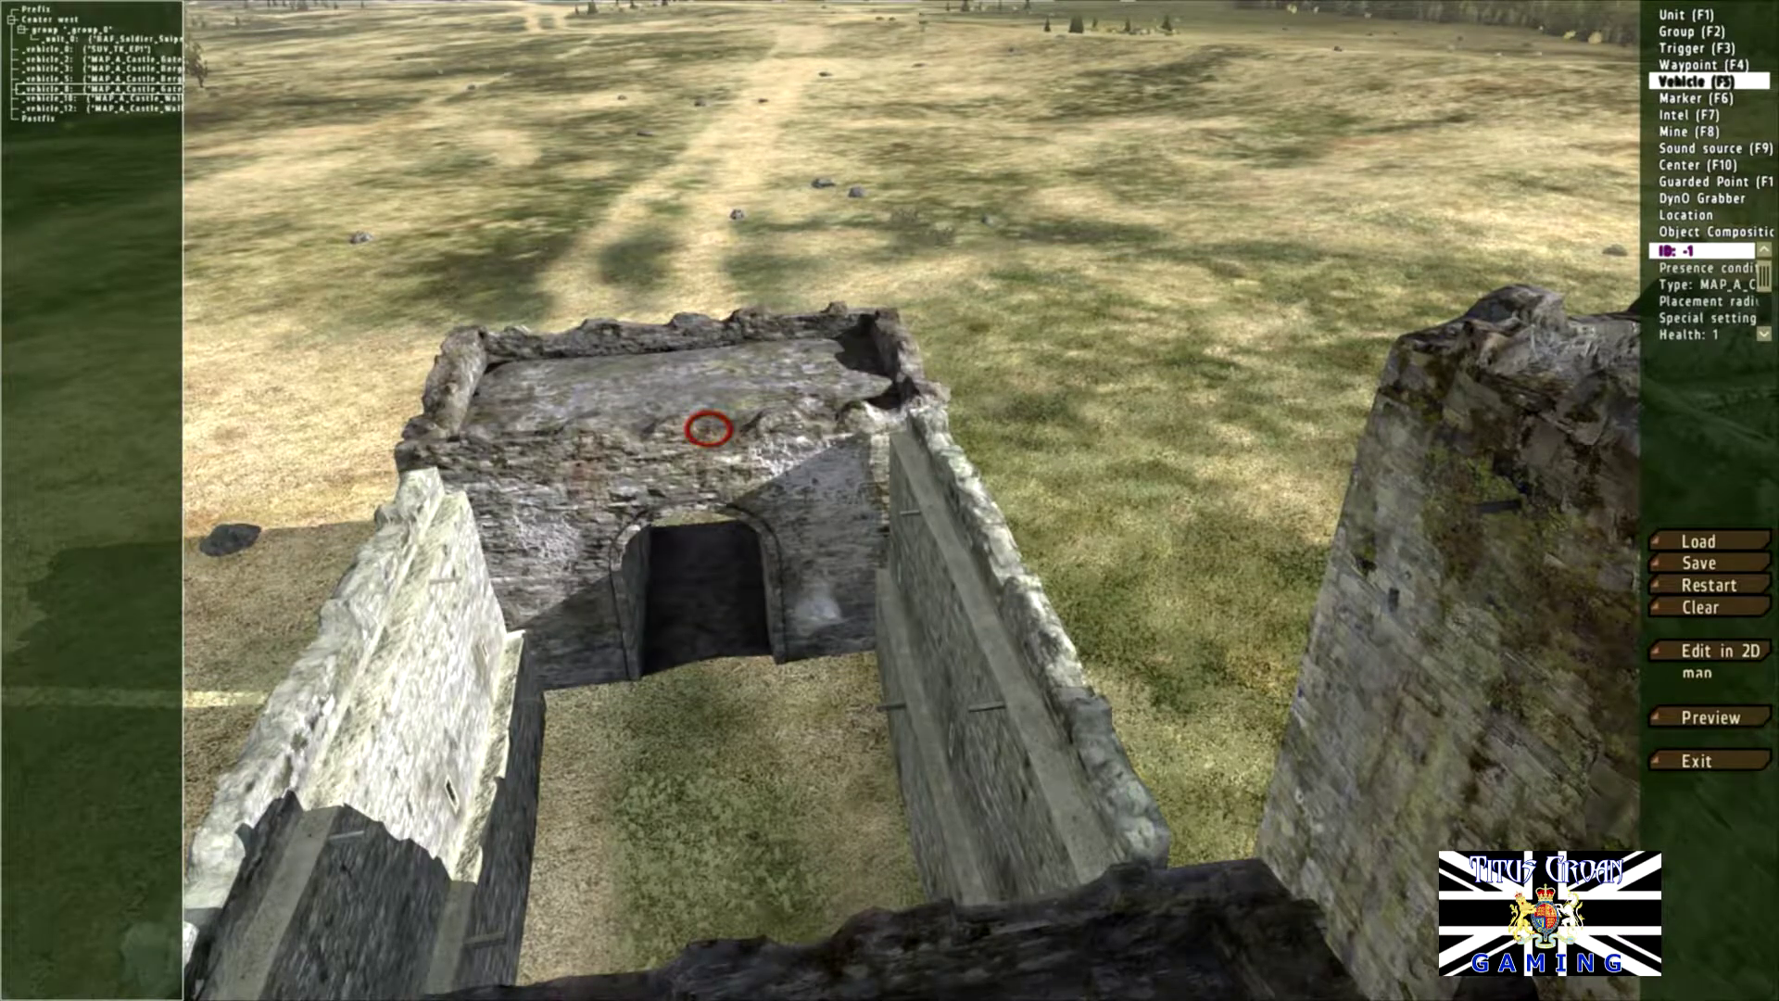
Step: Test the castle courtyard in preview and return to editing in the 3D world
key("a")
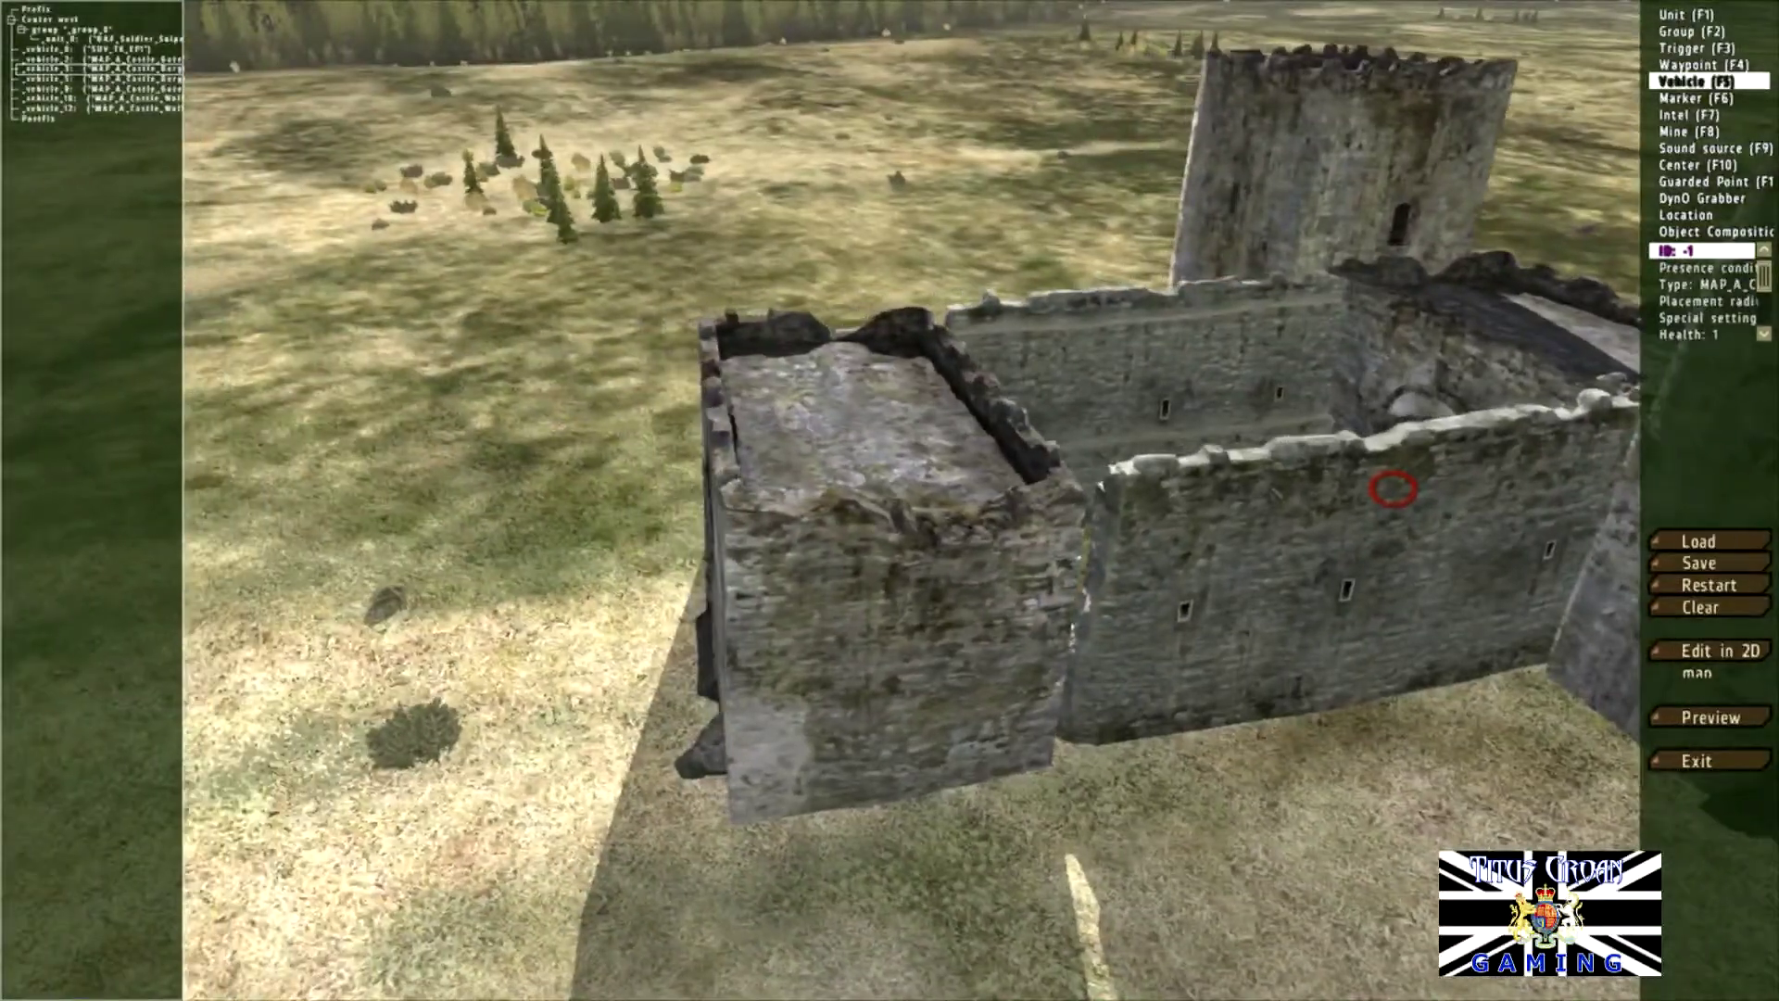
left_click(1388, 489)
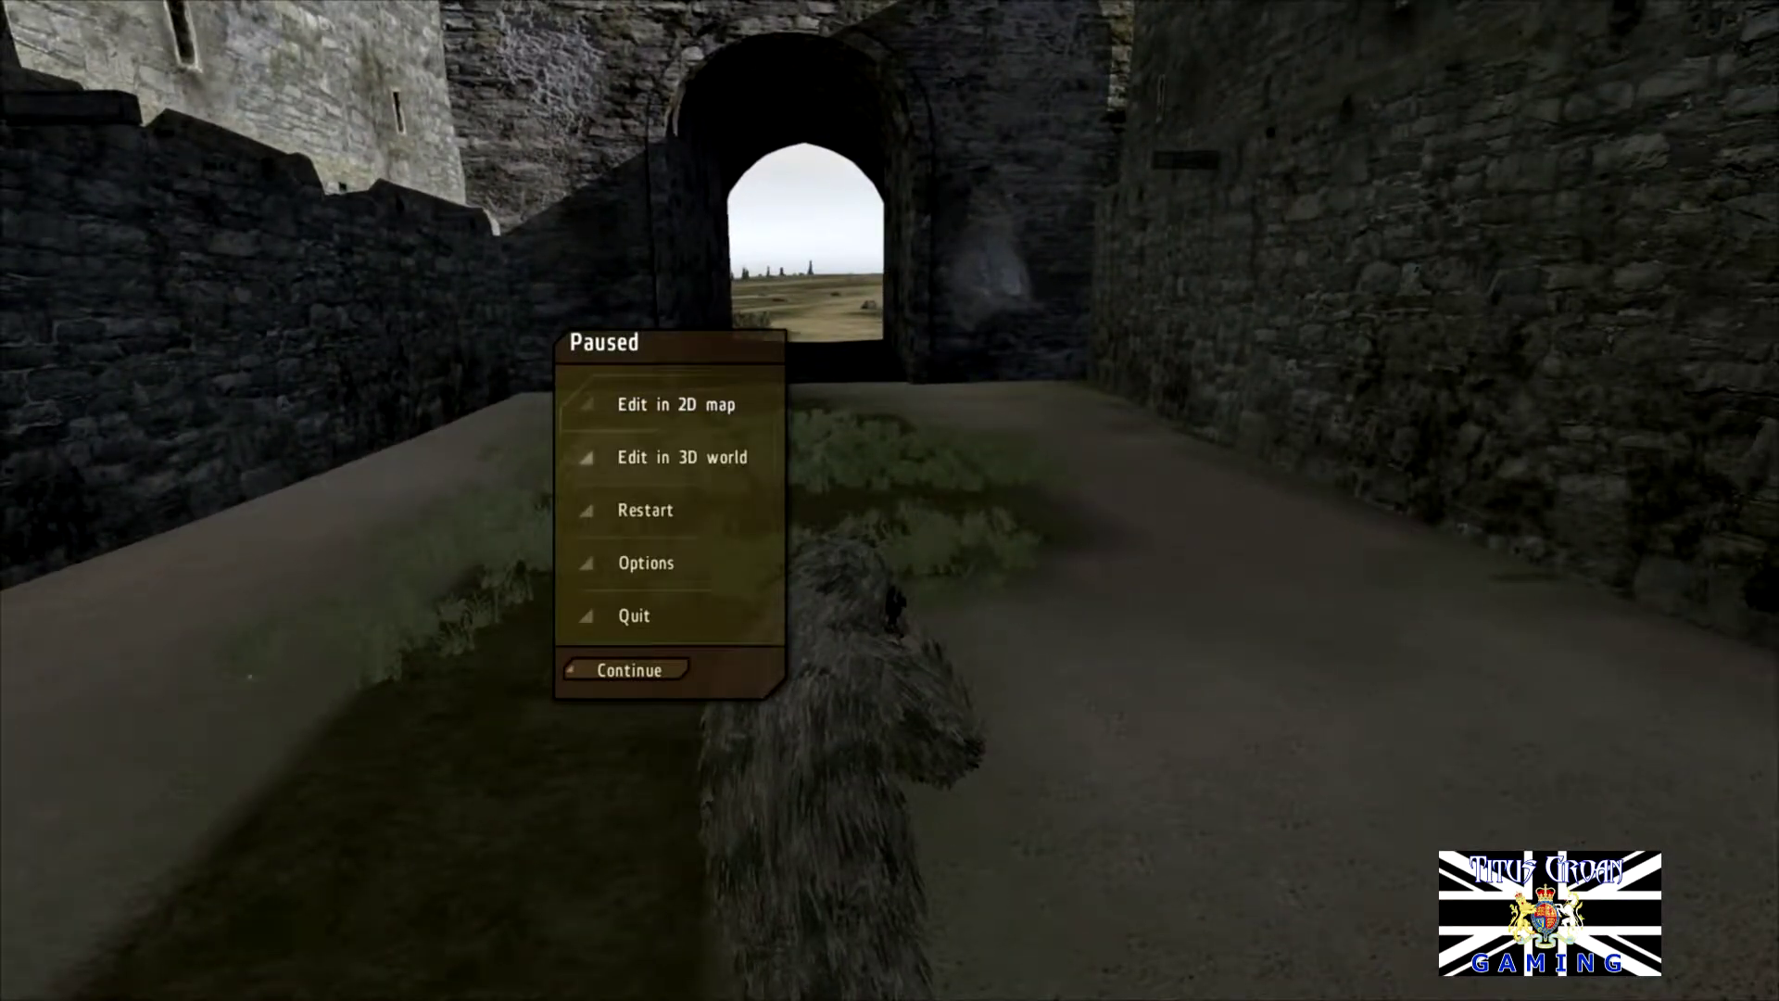
key("Return")
key("q")
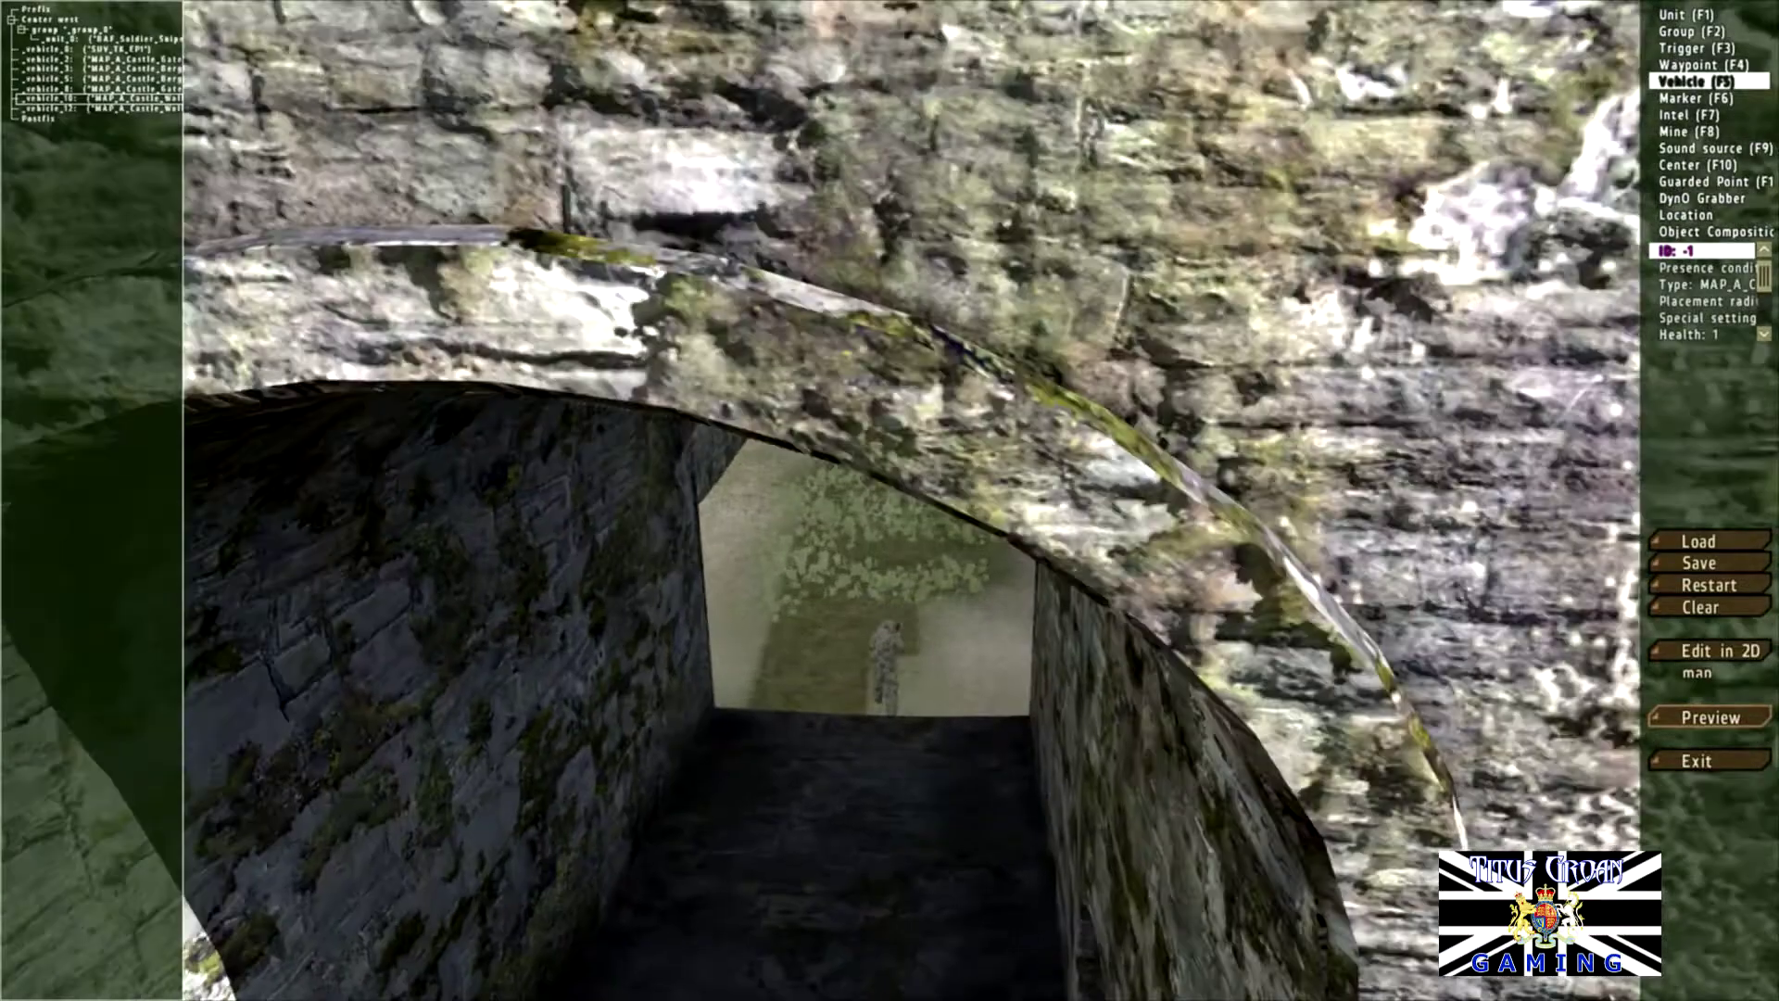
Step: Start a new vehicle object inside the courtyard and collapse the MAP: EU-Ruins category in its type list
key("q")
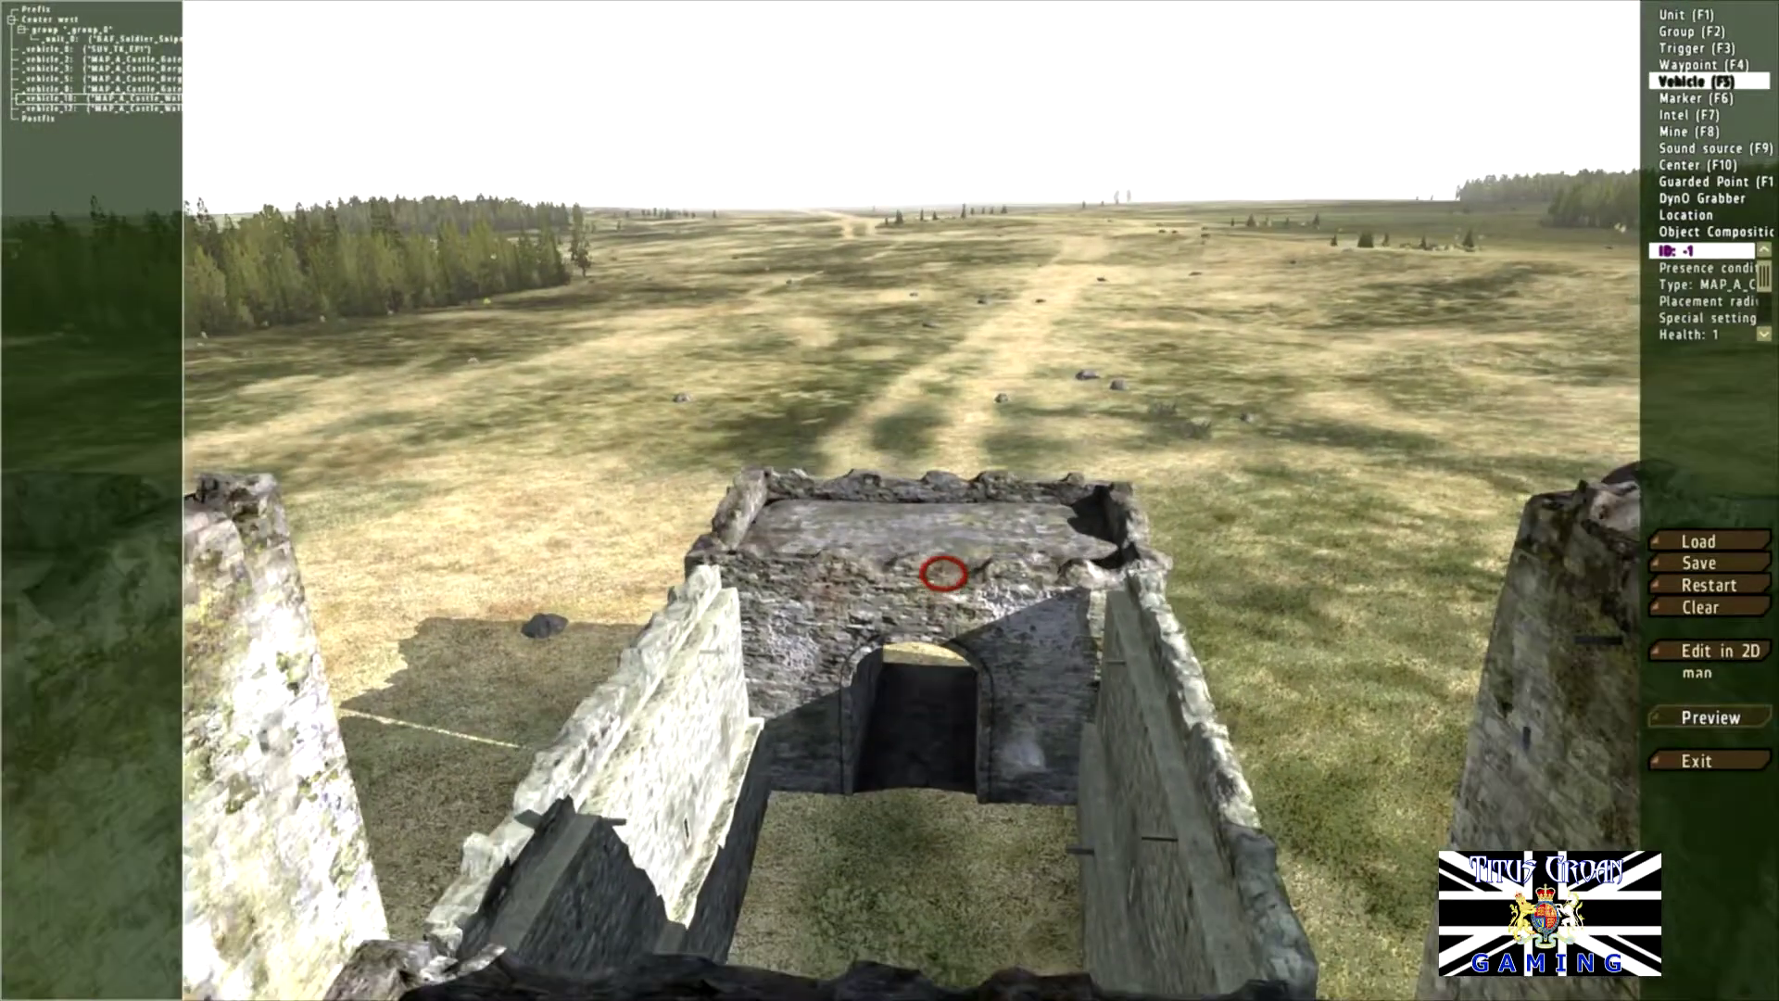
right_click_drag(943, 574, 1237, 792)
key("s")
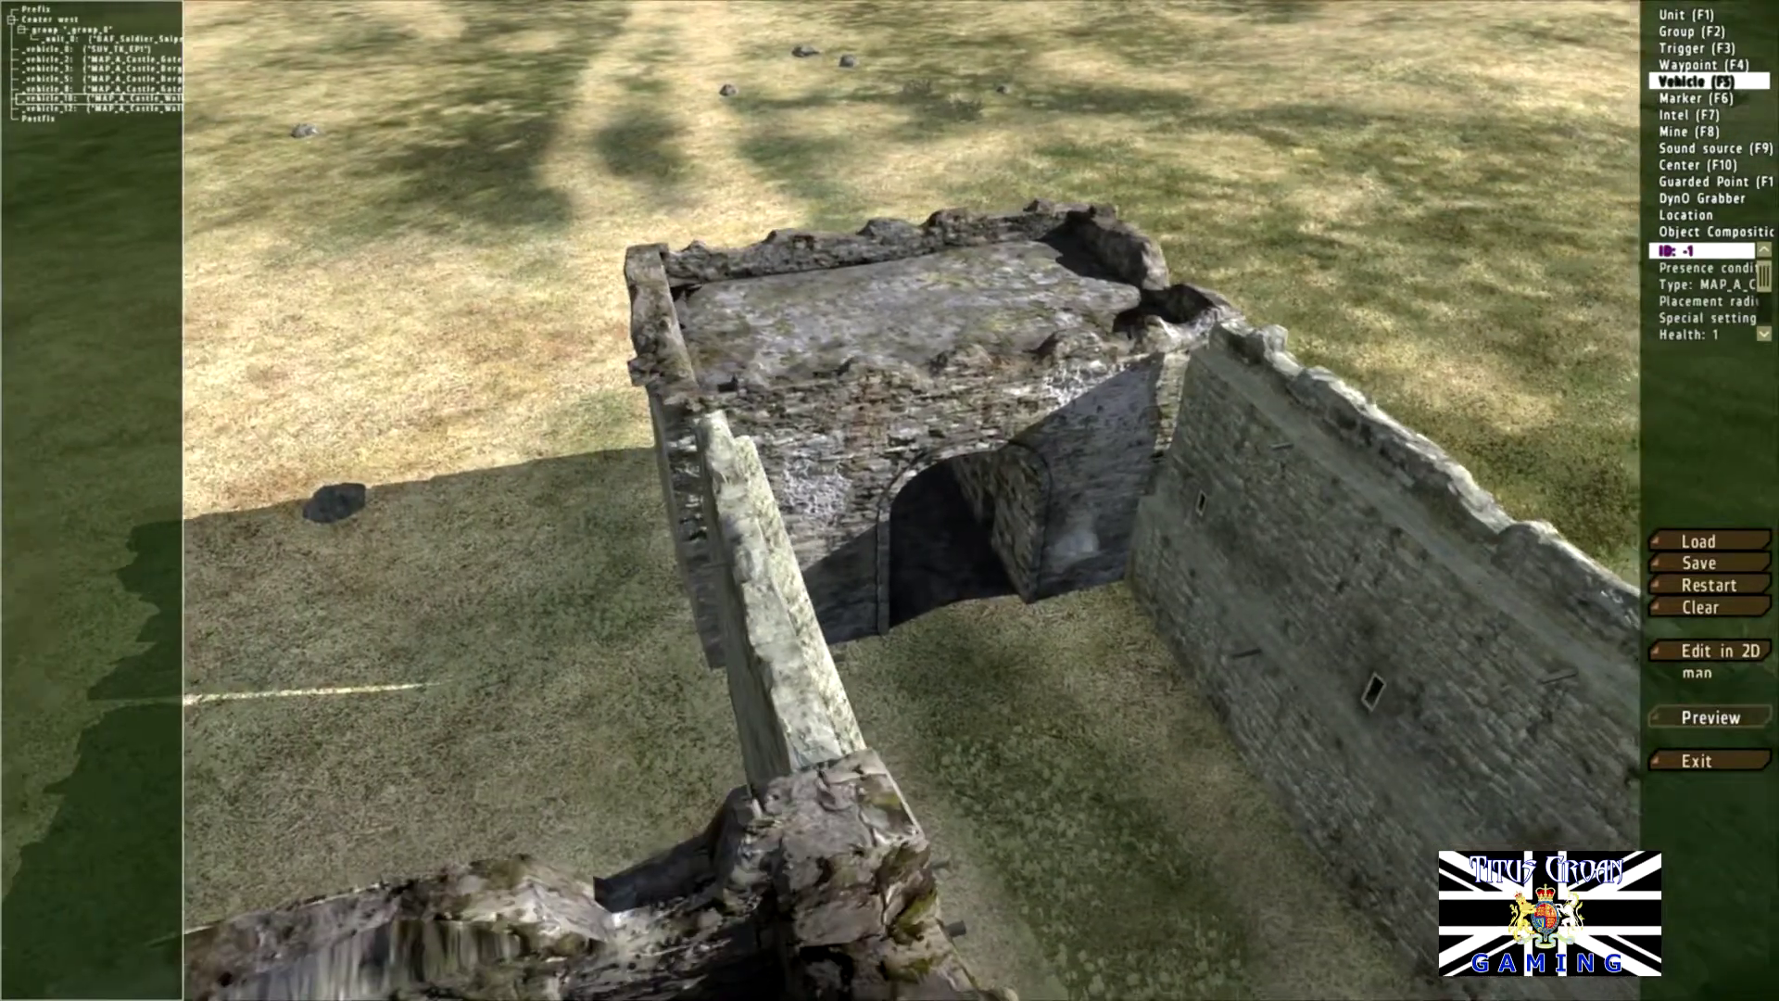
right_click_drag(890, 501, 1112, 611)
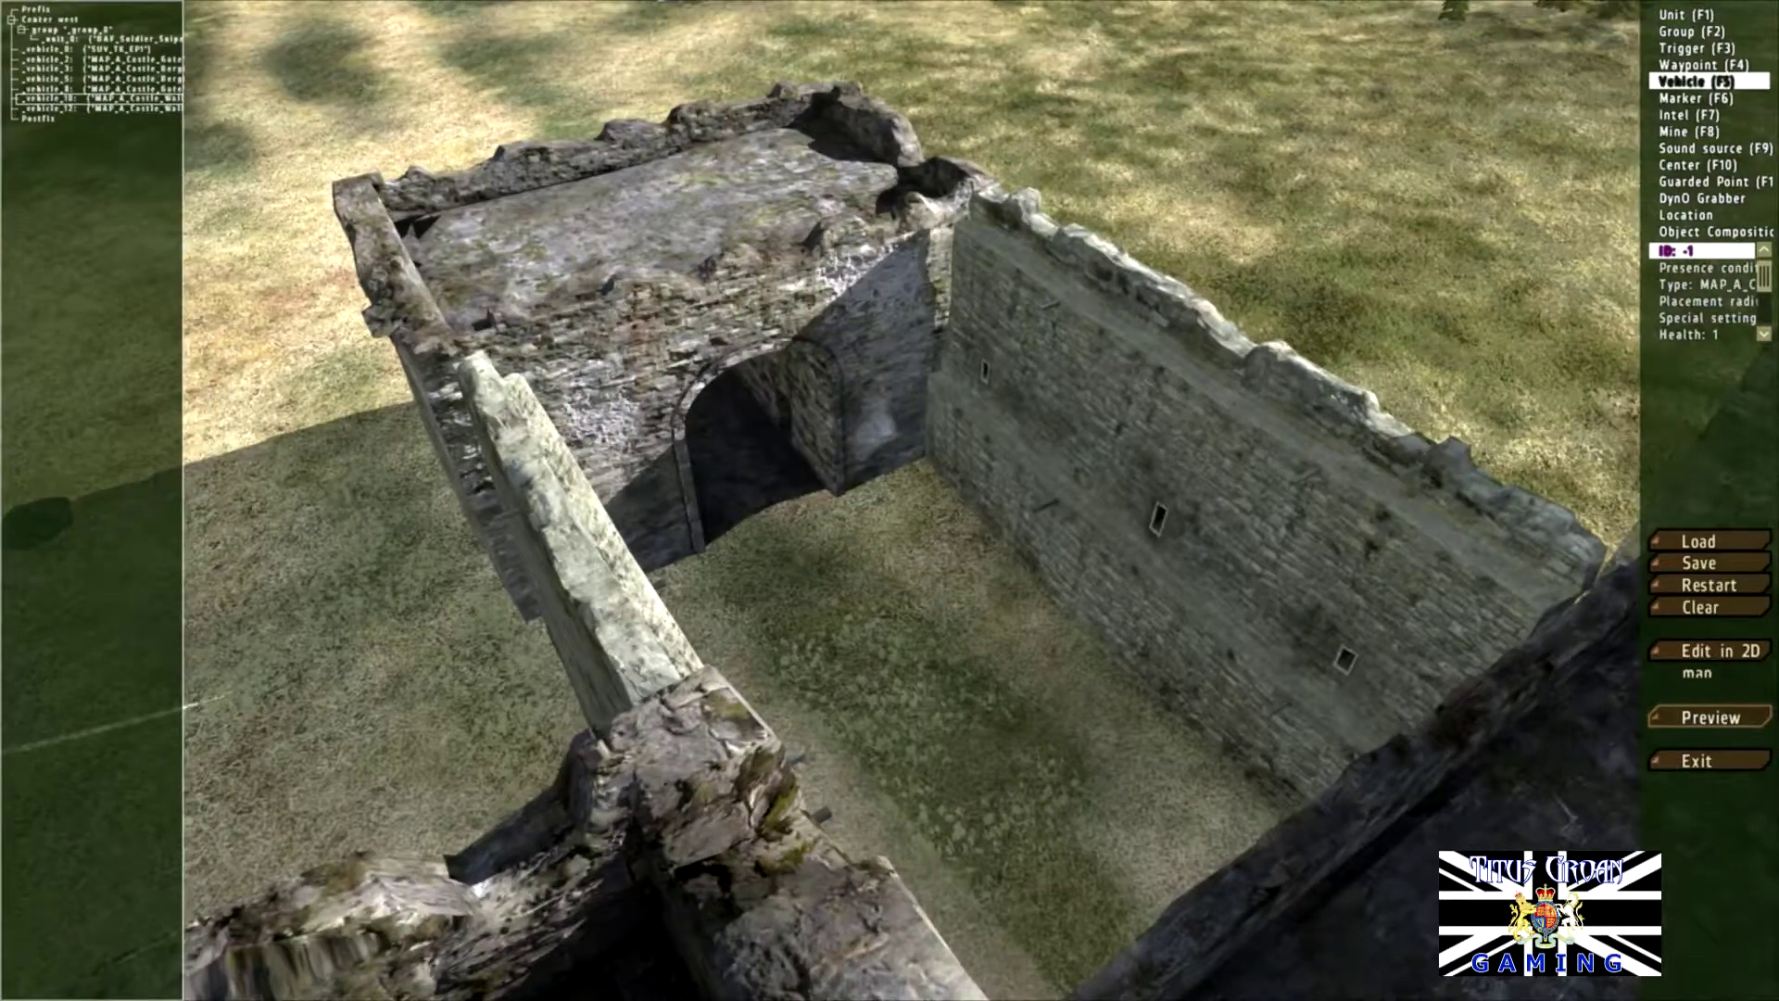
double_click(943, 573)
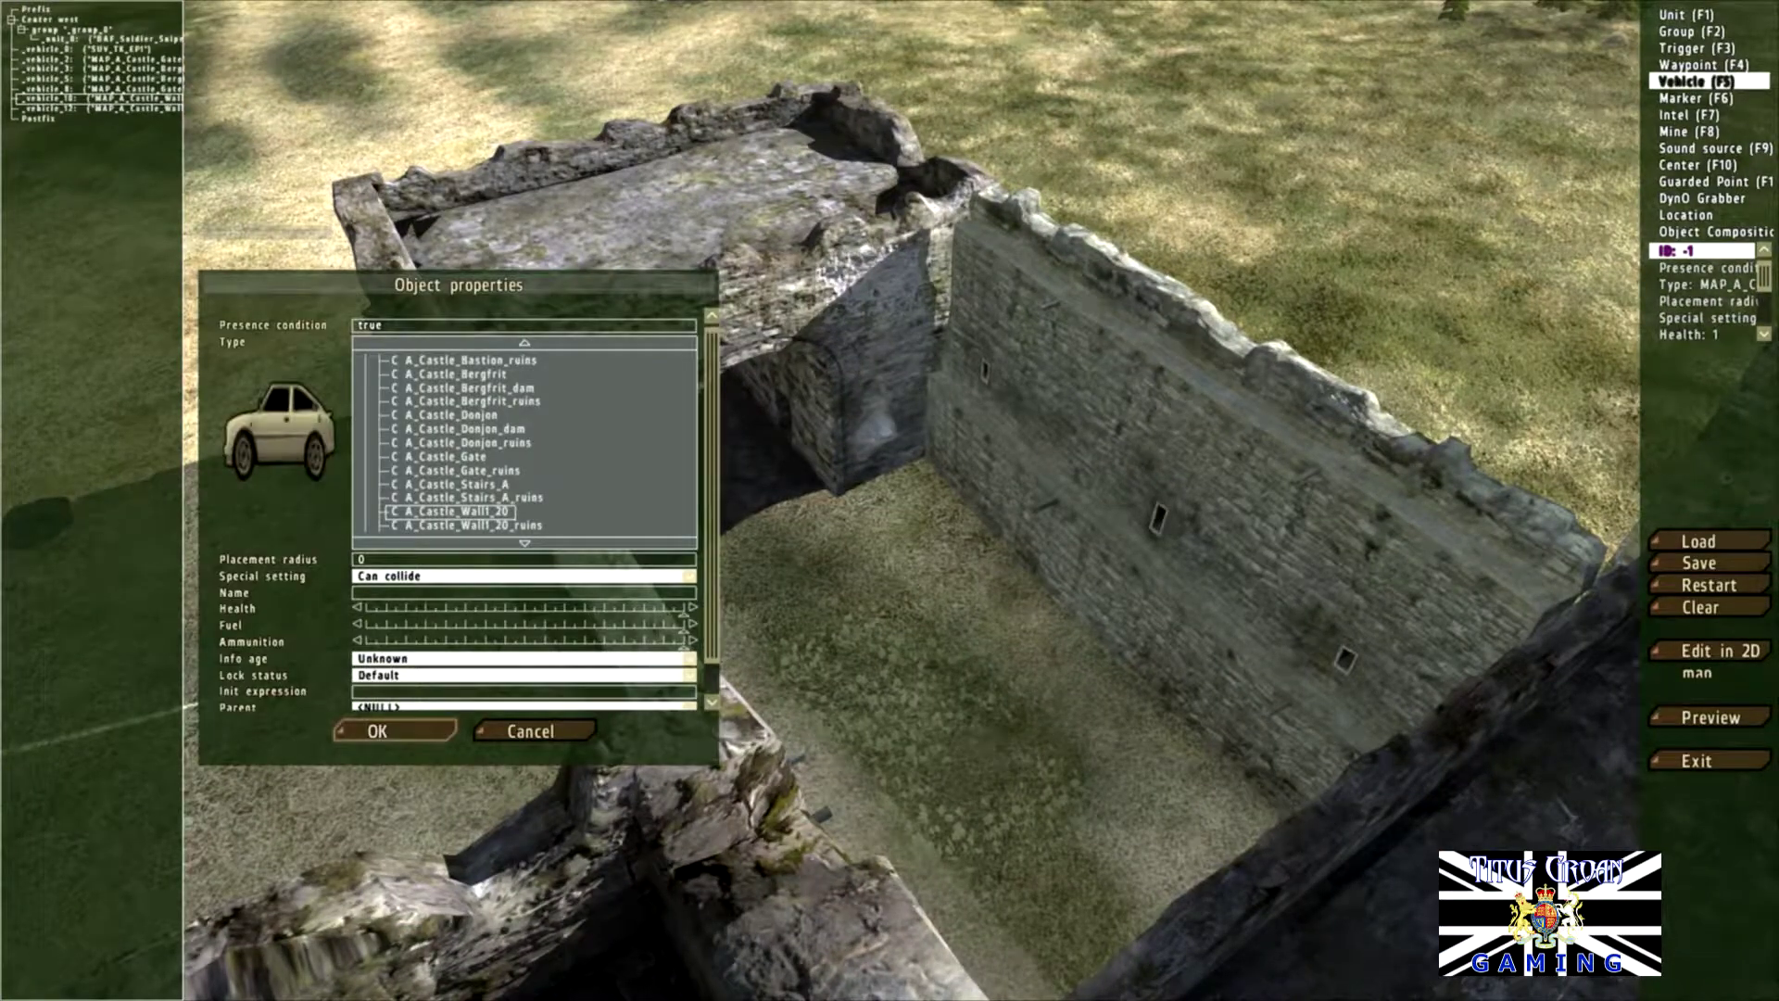
key("Left")
key("Left")
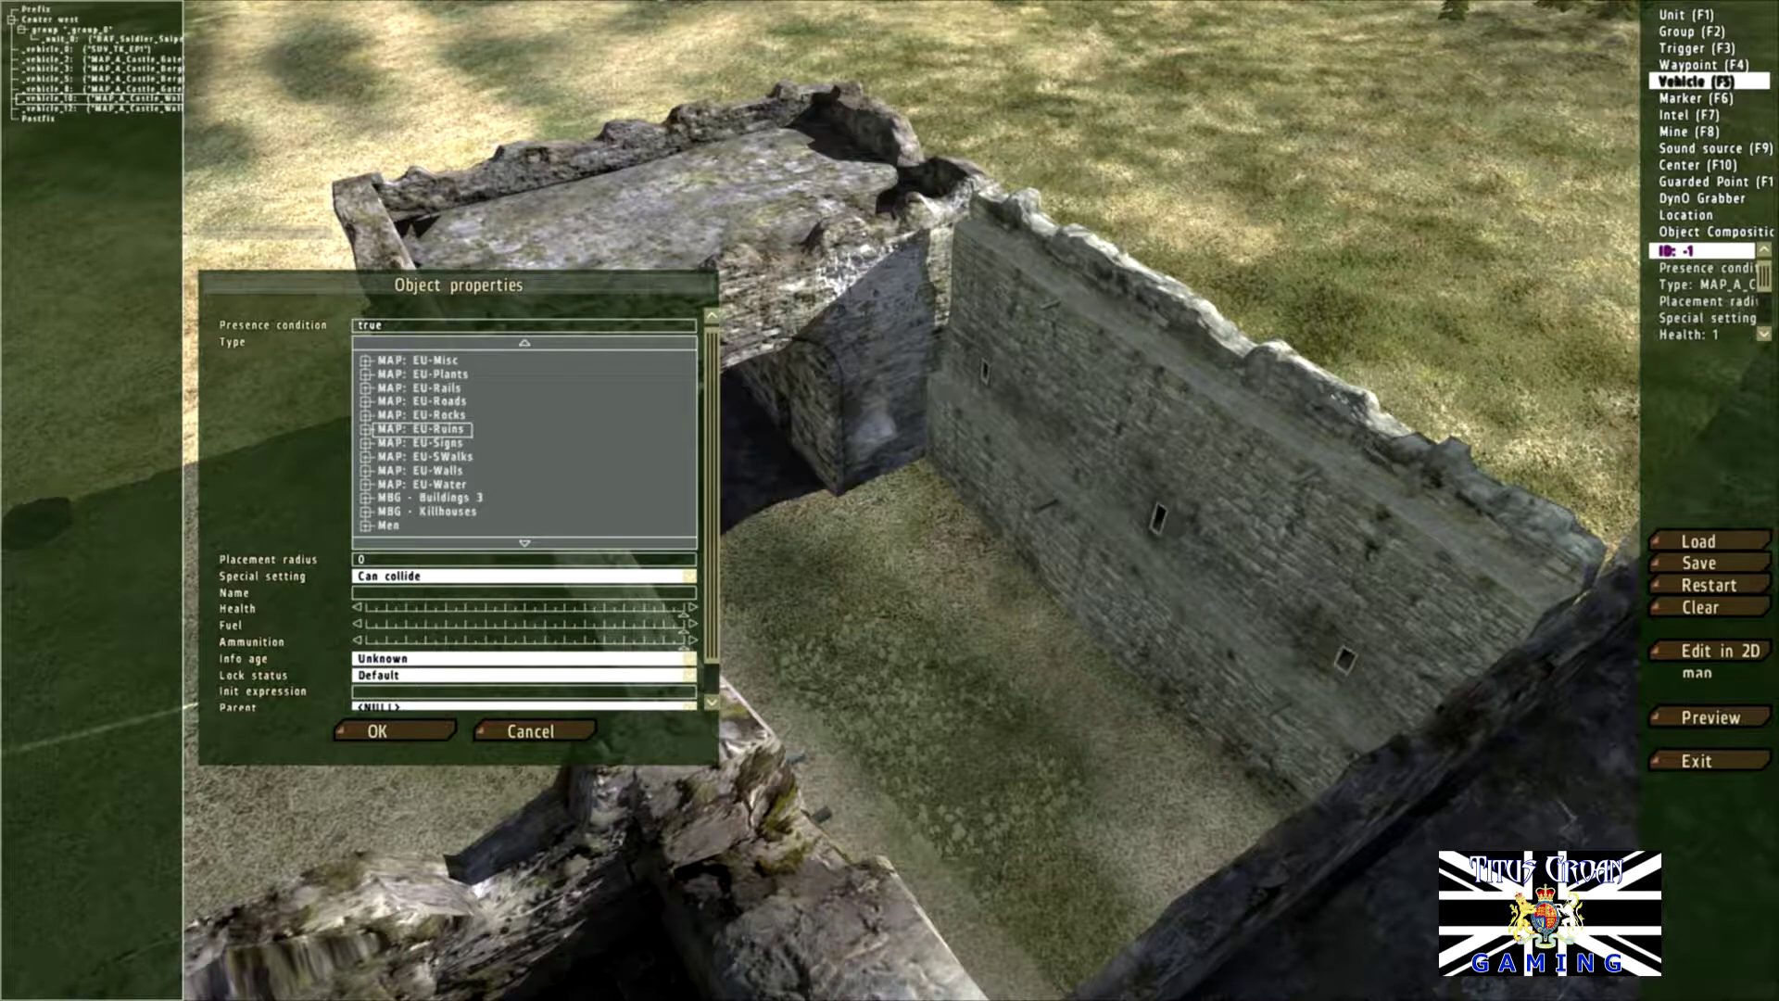
Step: Look through the type categories down to Objects (Small) and briefly check what it contains
key("Down")
key("Down")
key("Down")
key("Down")
key("Down")
key("Down")
key("Down")
key("Down")
key("Down")
key("Down")
key("Down")
key("Down")
key("Down")
key("Down")
key("Down")
key("Down")
key("Down")
key("Down")
key("Down")
key("Down")
key("Down")
key("Down")
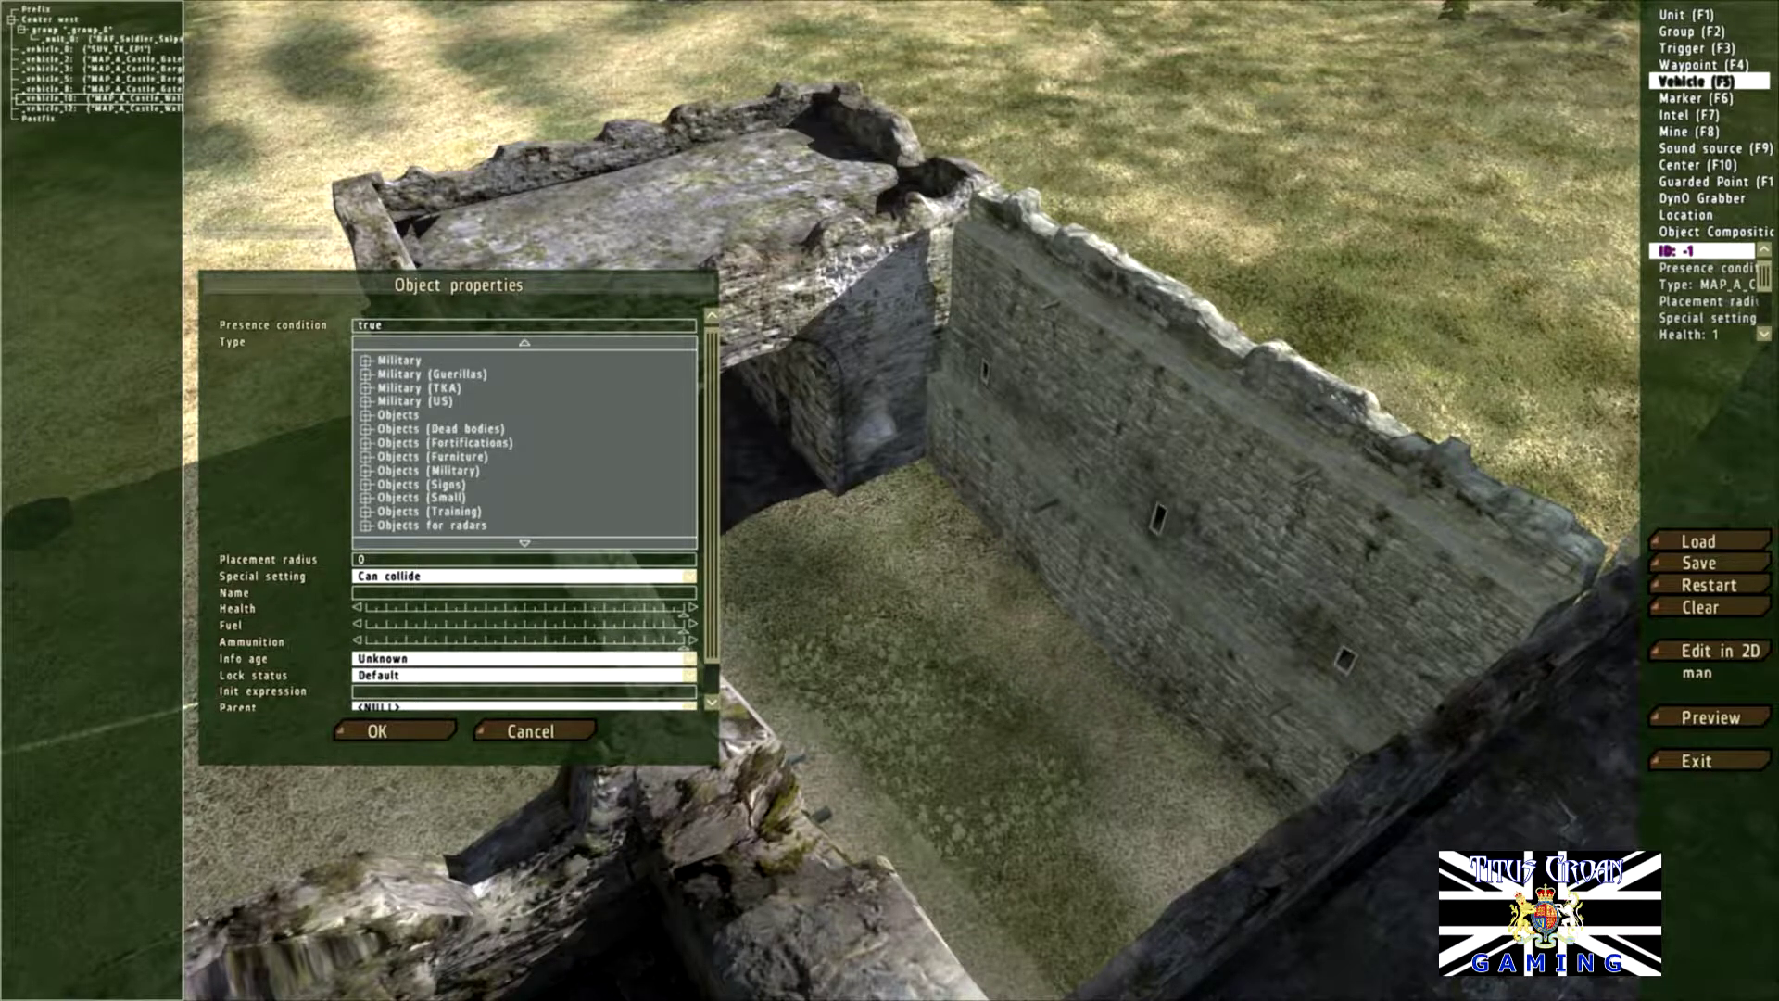
left_click(422, 498)
key("Right")
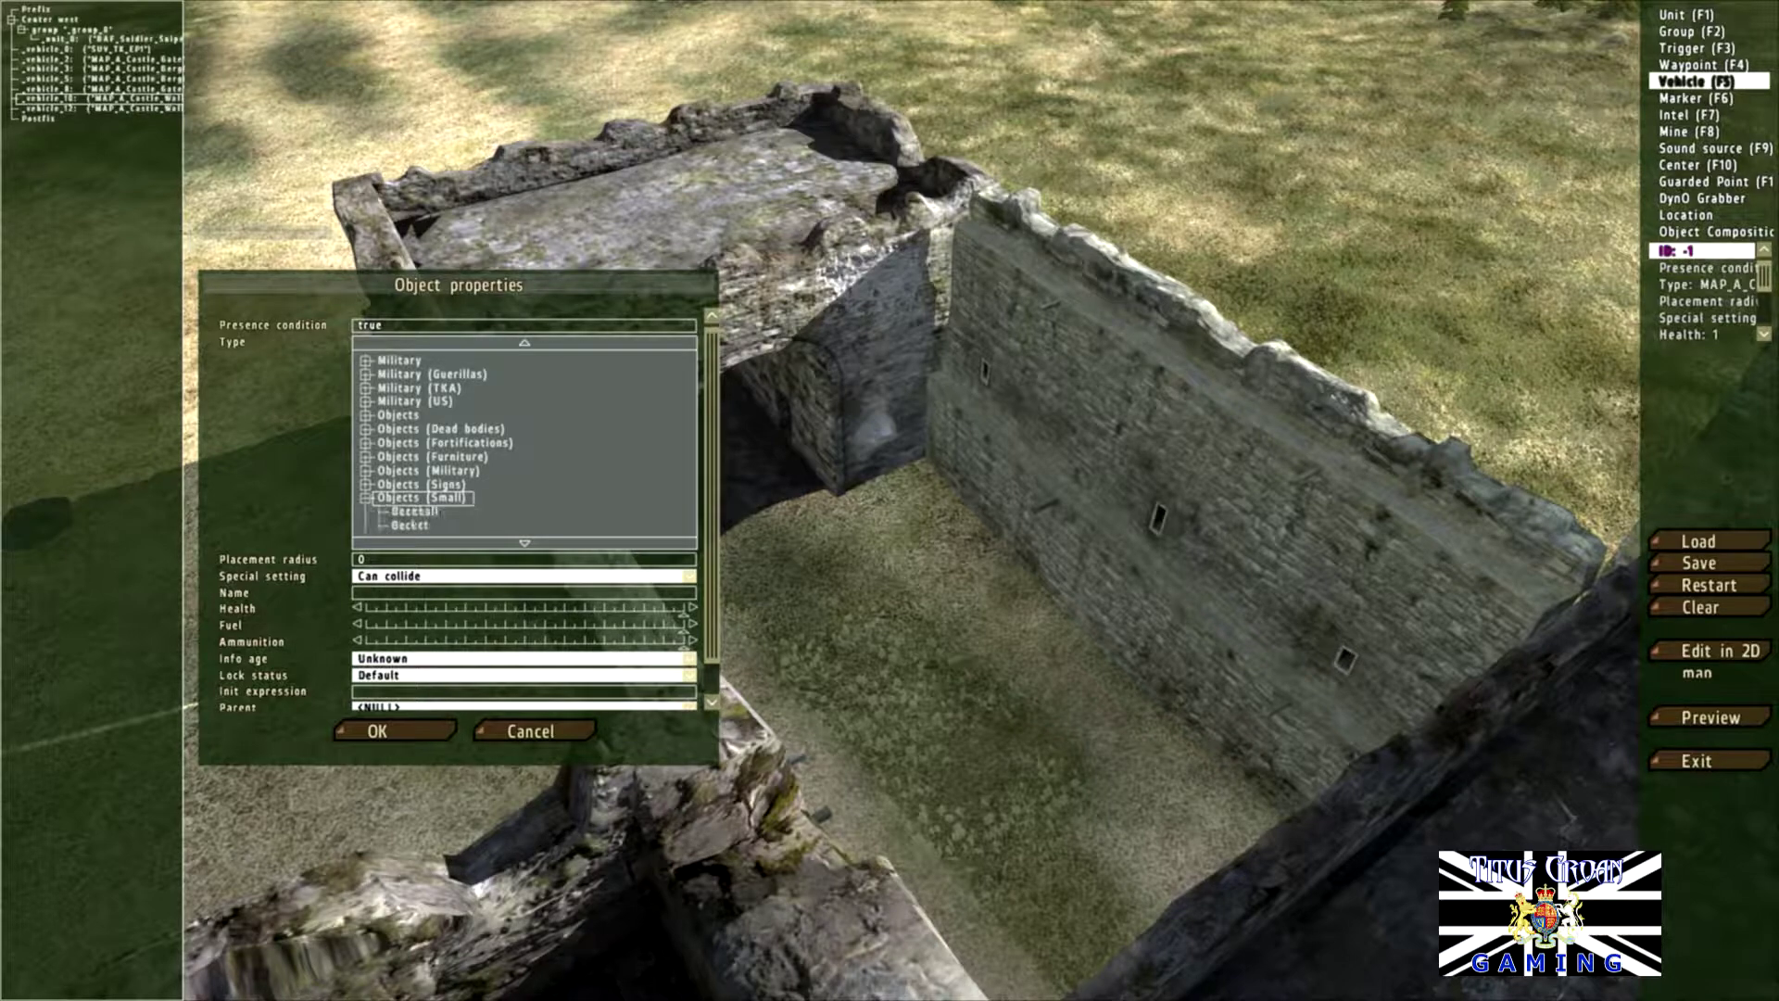
key("Left")
Step: Place a Crate from the Warfare Buildings category in the courtyard, beside the gatehouse arch
scroll(525, 442, "down", 2)
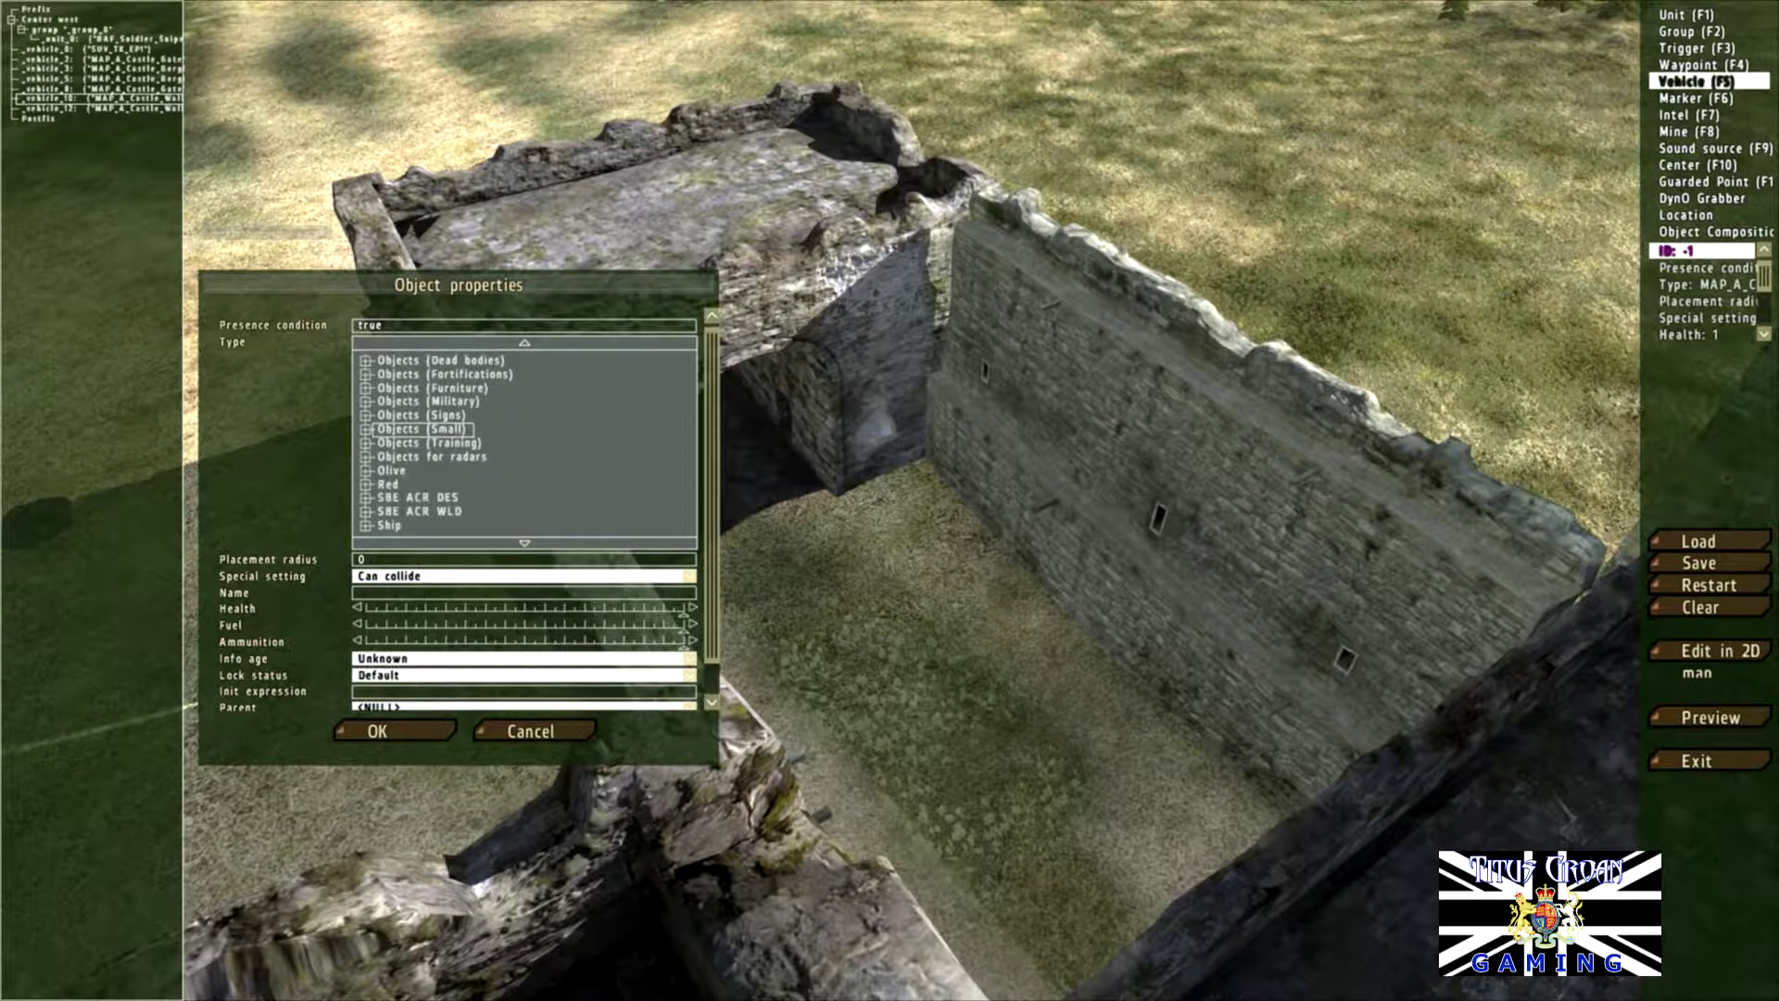
scroll(524, 442, "down", 3)
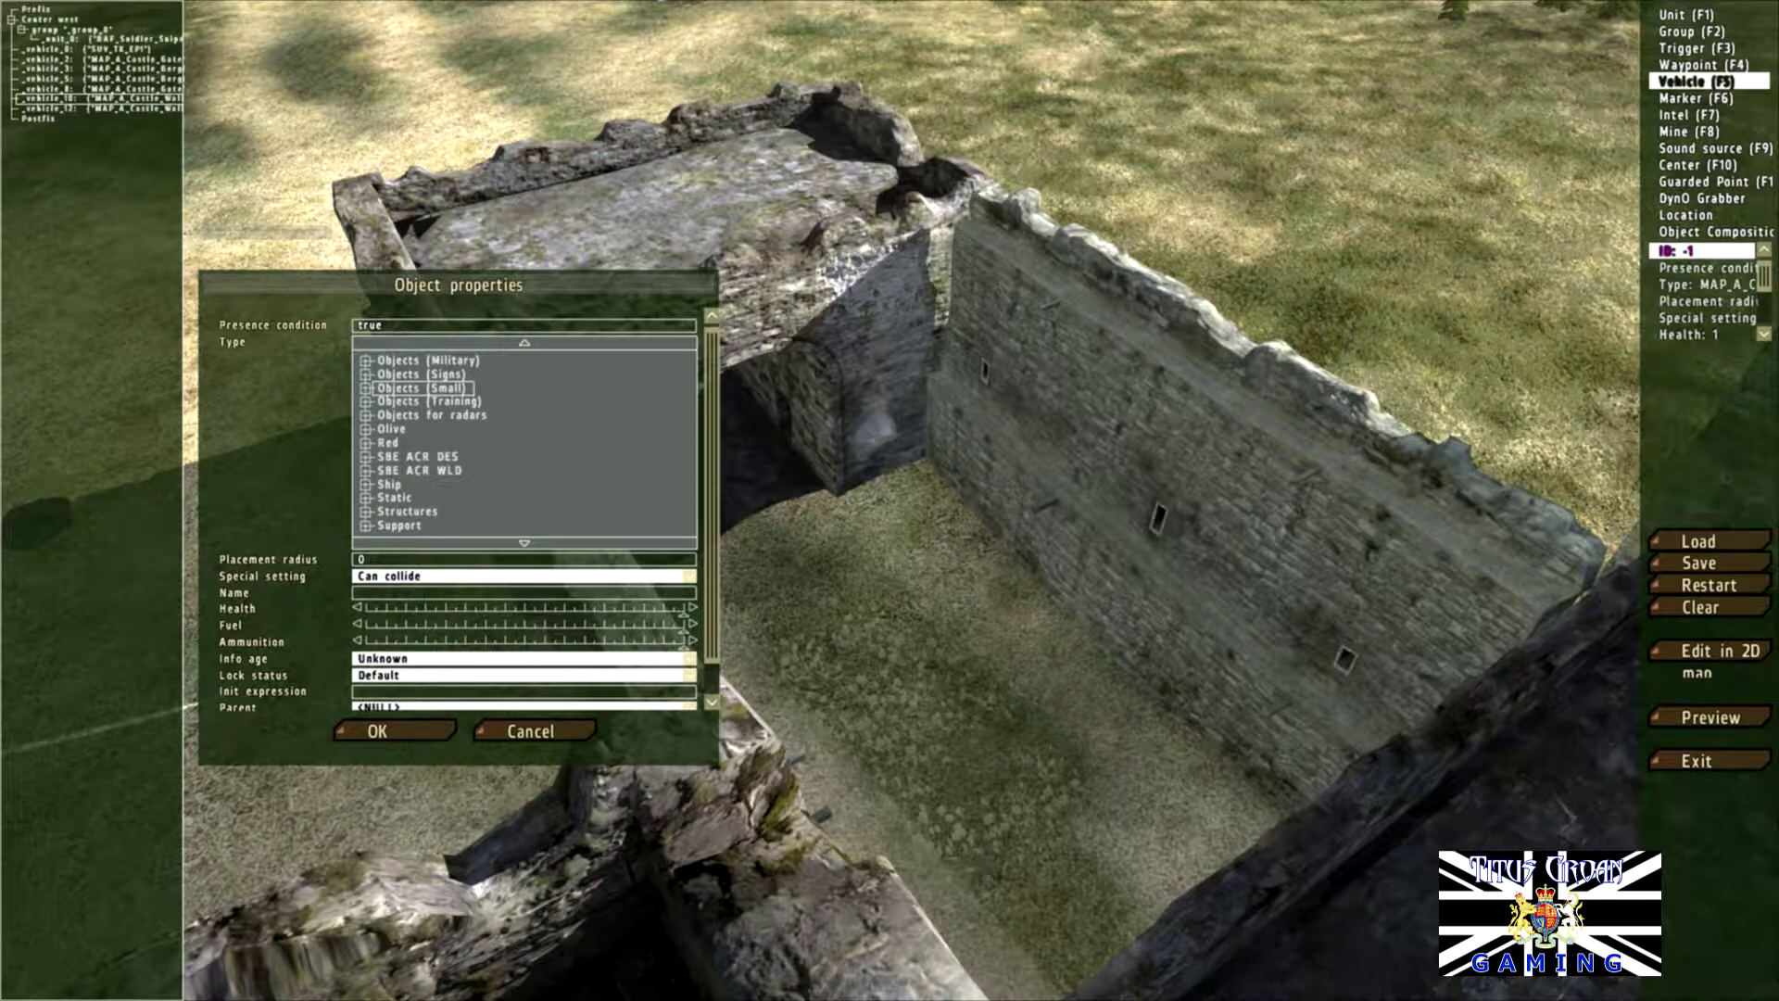
scroll(525, 442, "down", 3)
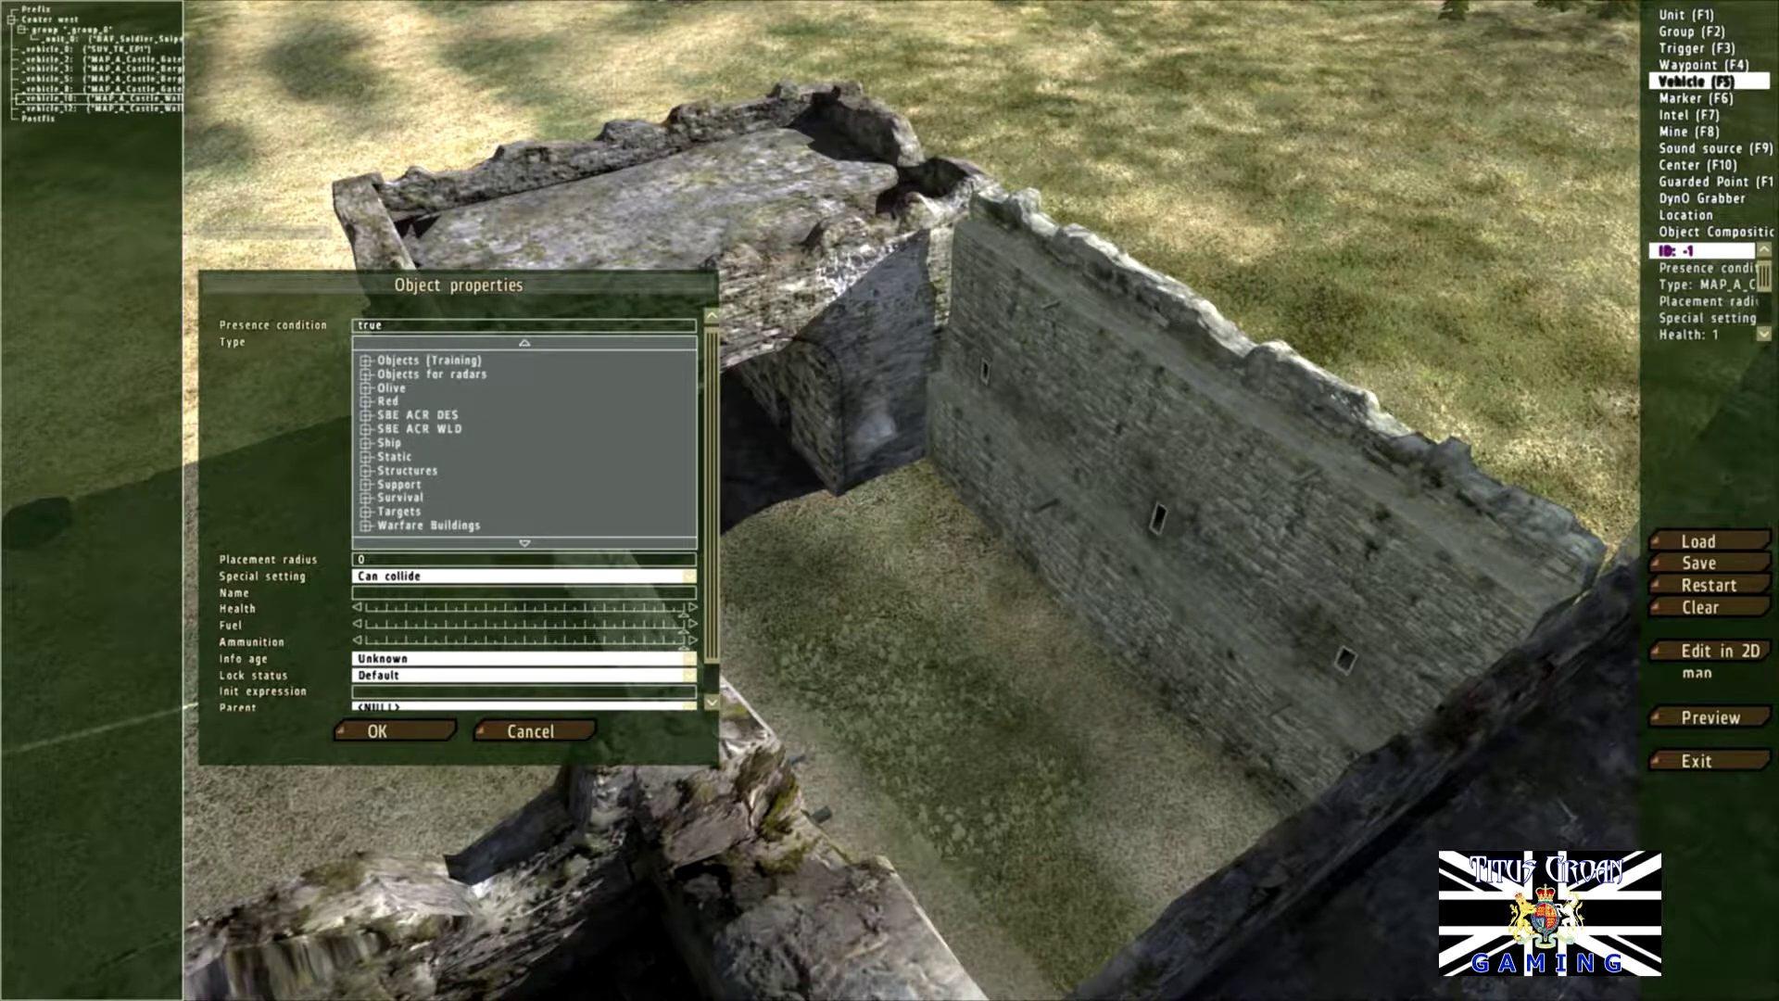
double_click(419, 525)
scroll(419, 519, "down", 13)
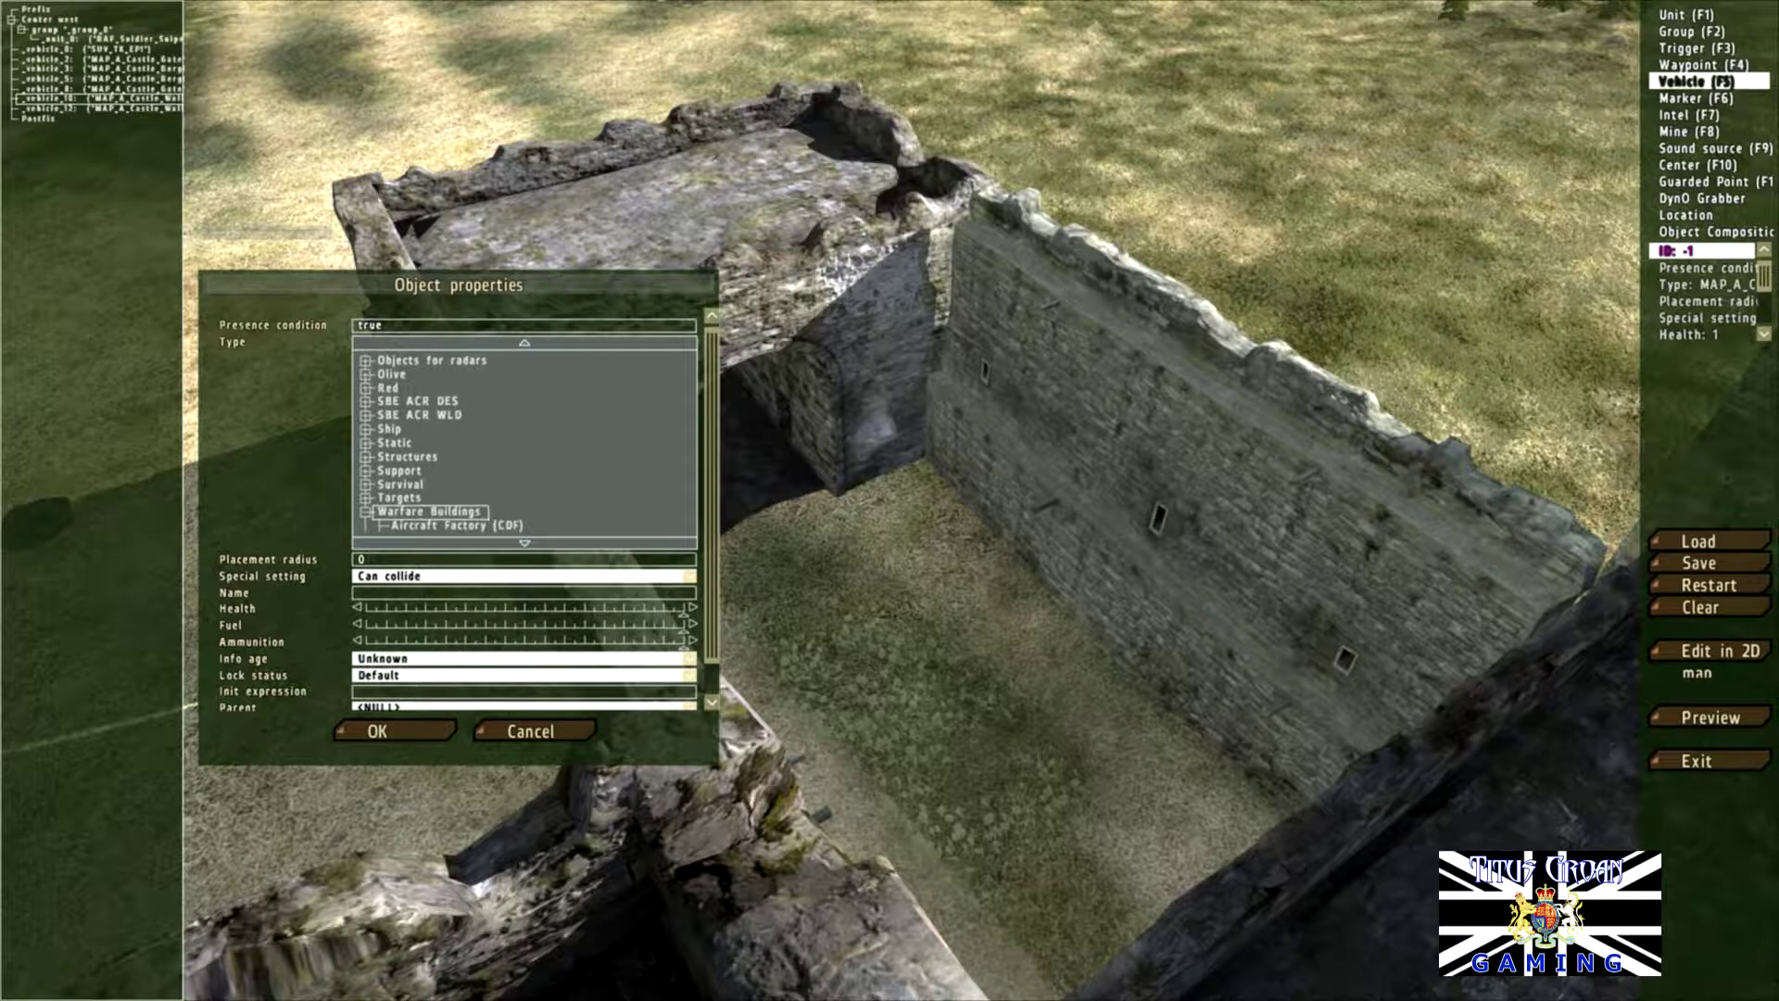
scroll(524, 442, "down", 12)
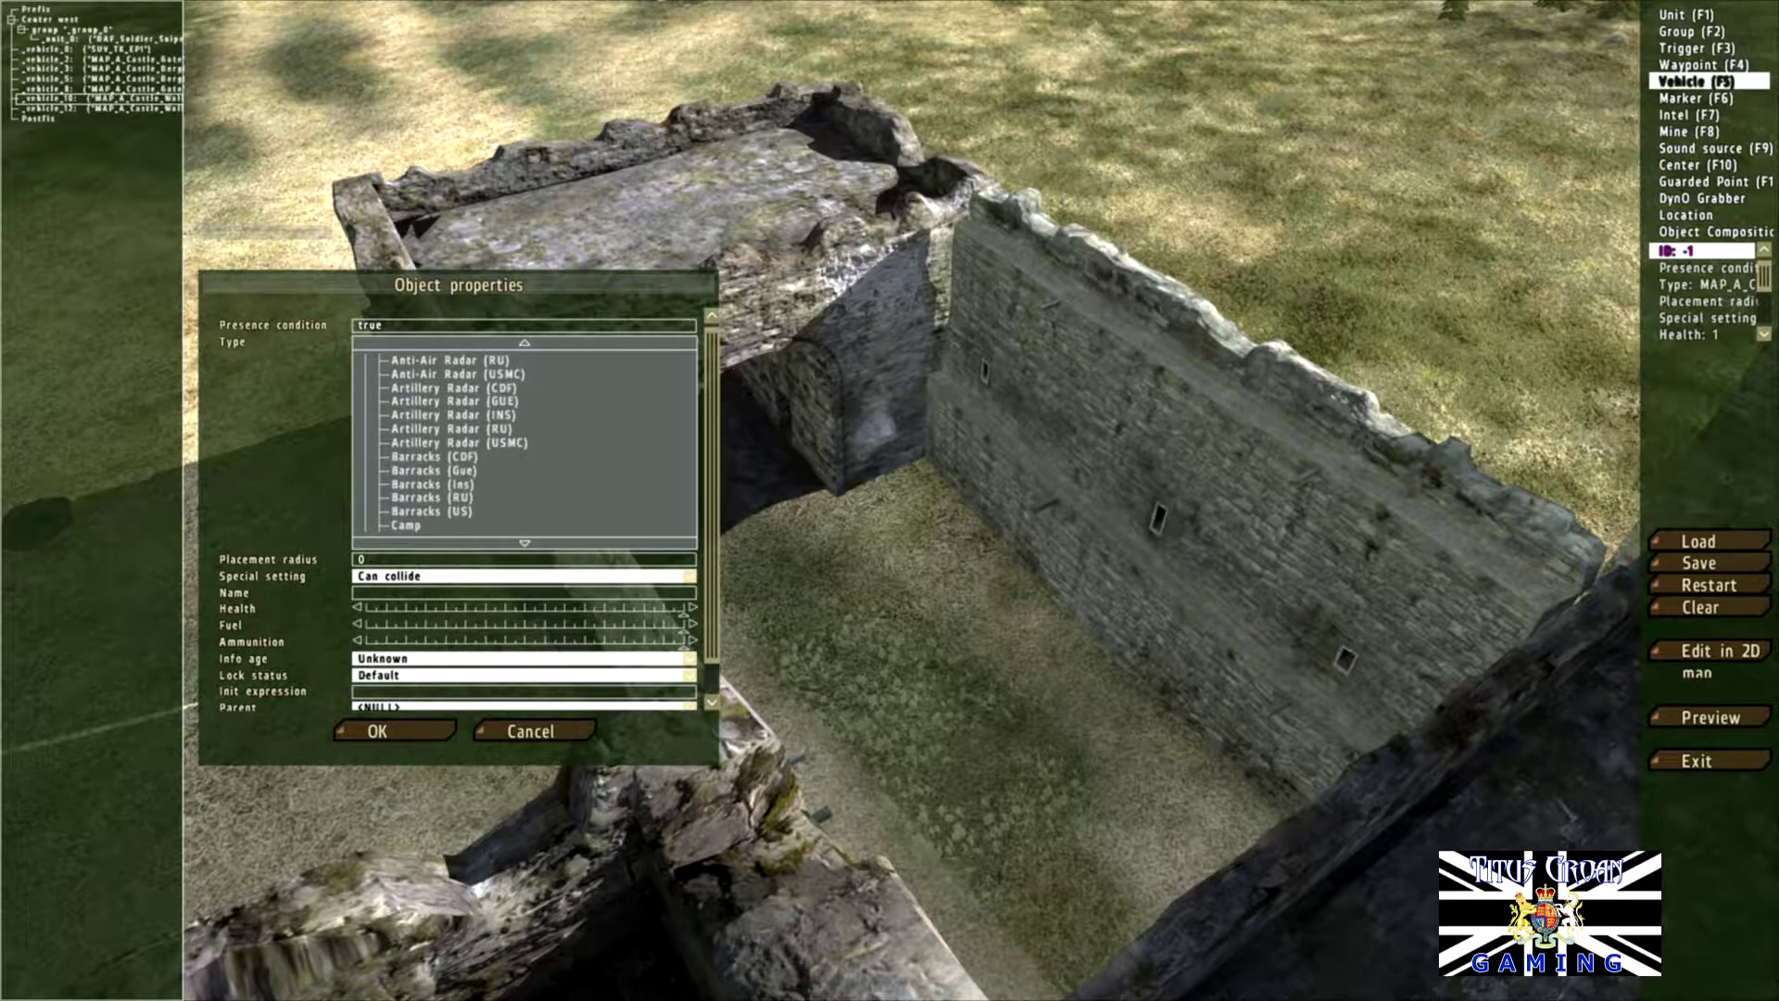
scroll(524, 442, "down", 3)
scroll(524, 442, "down", 2)
scroll(524, 442, "down", 3)
scroll(525, 442, "down", 7)
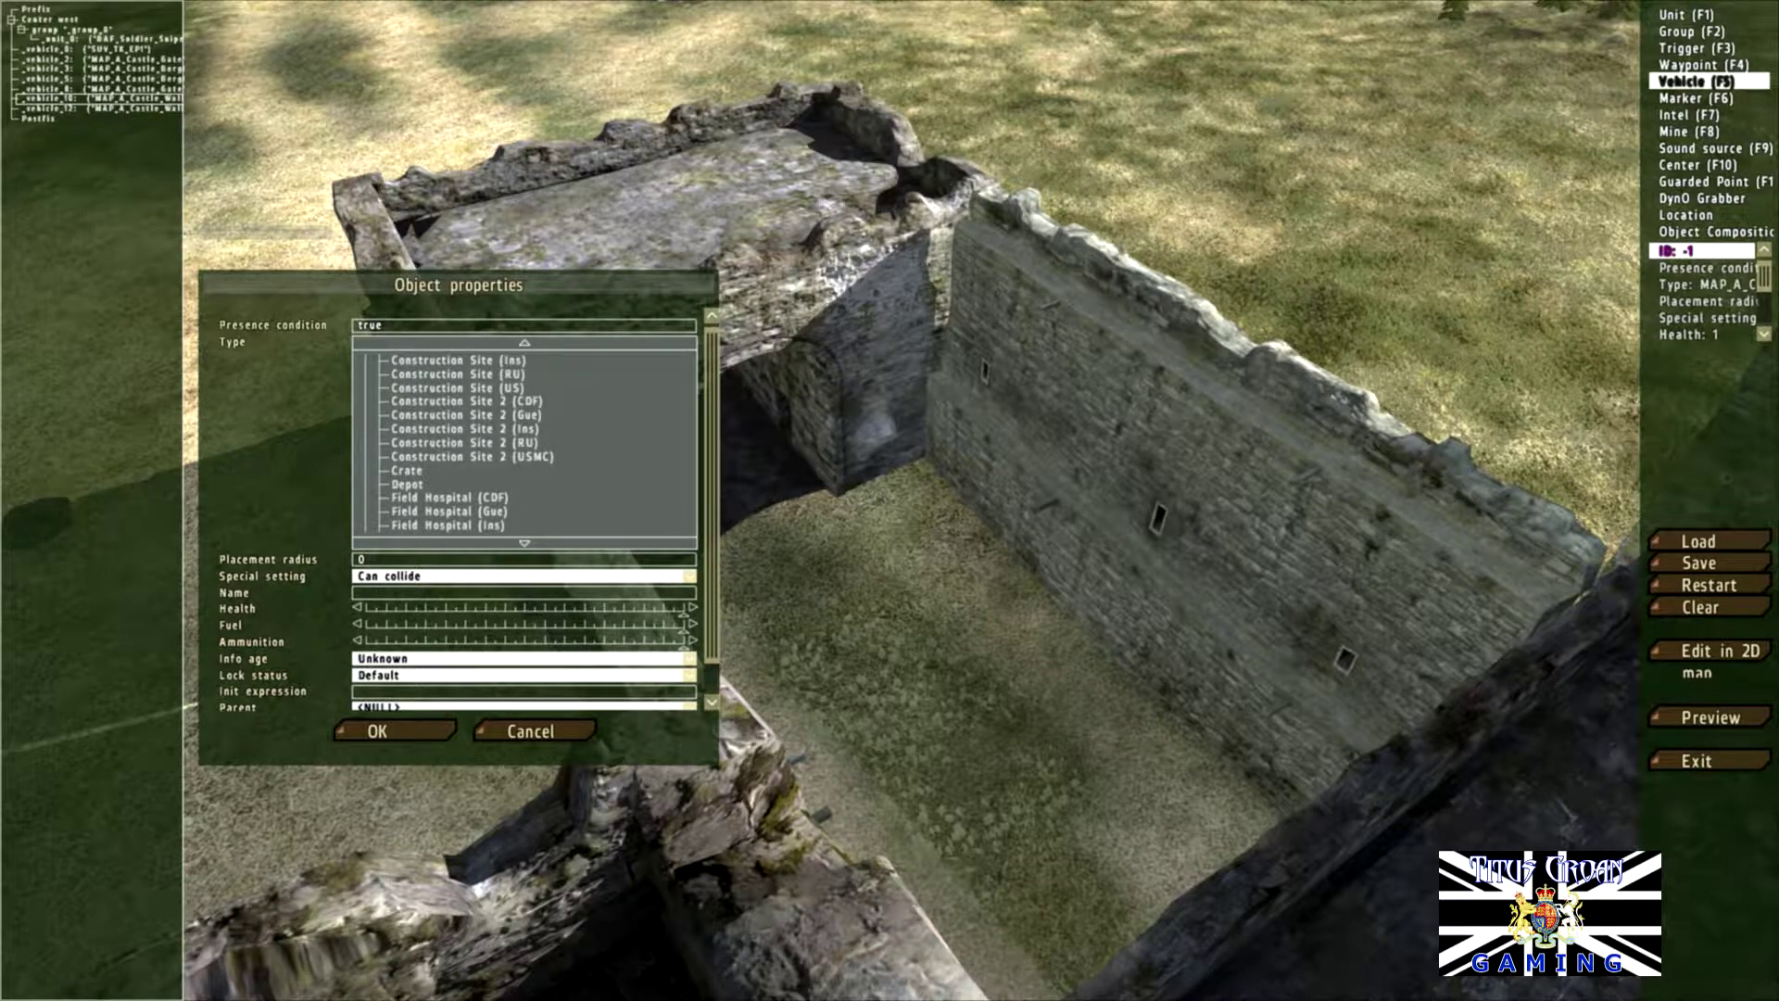
left_click(406, 470)
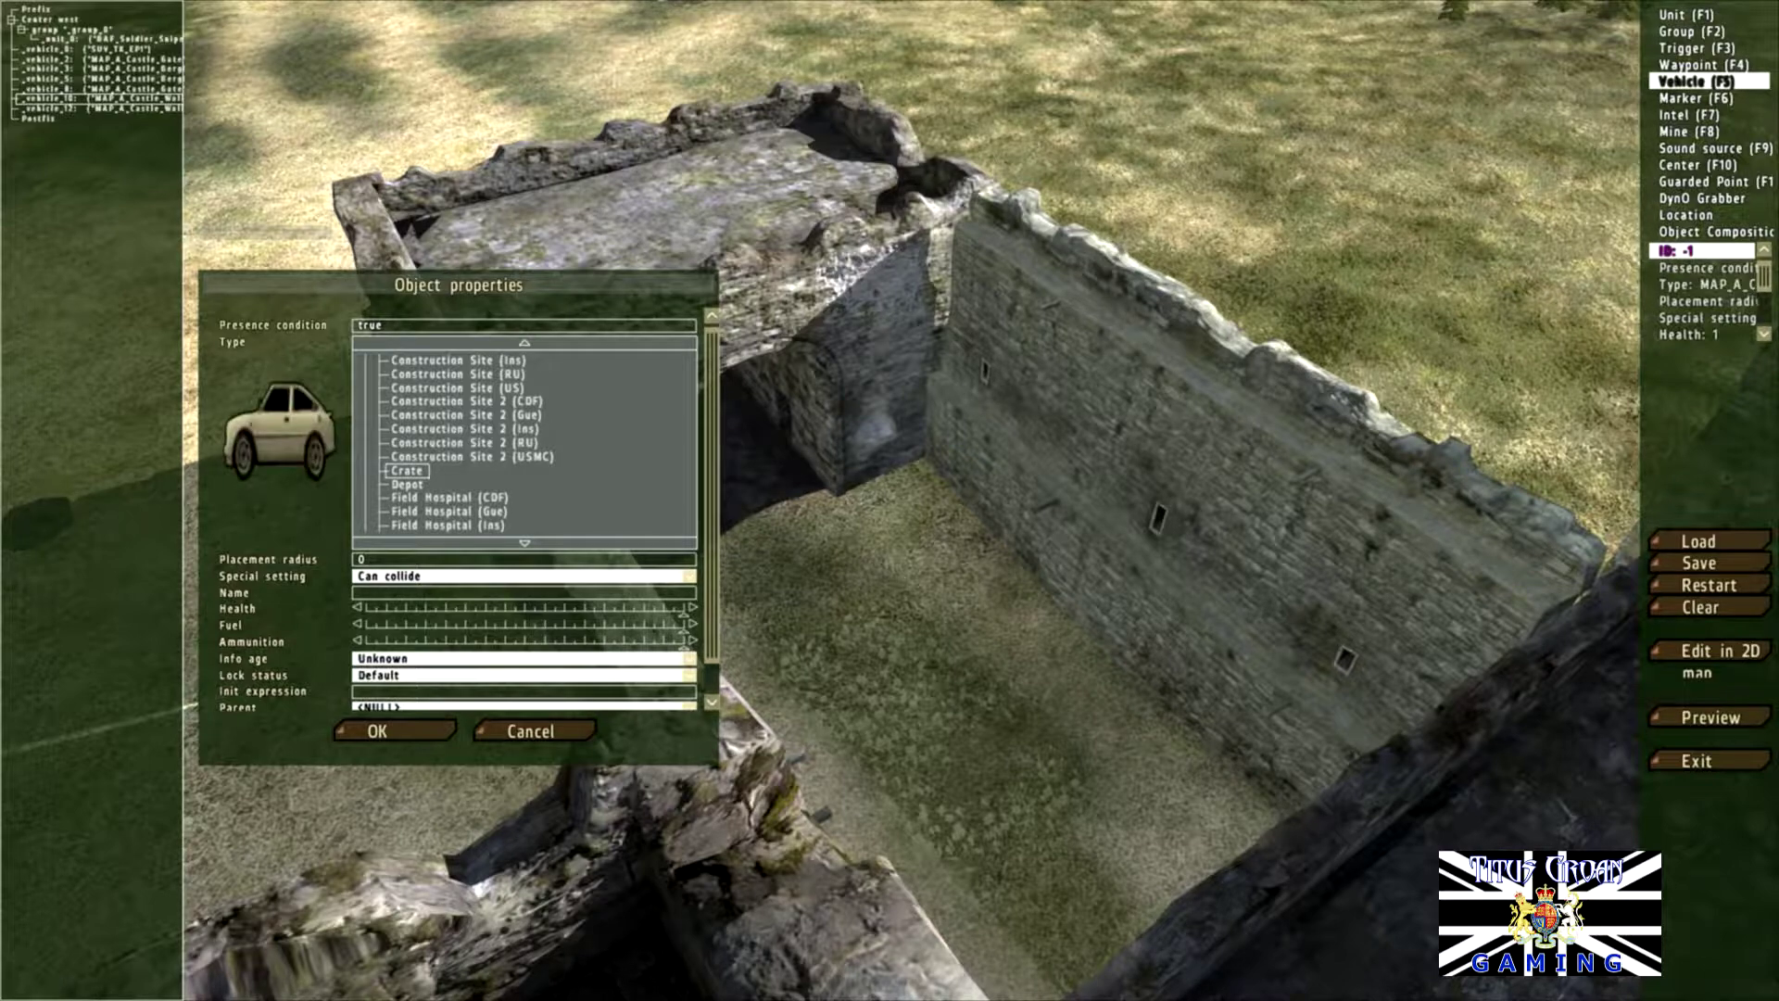
left_click(377, 732)
mouse_move(923, 514)
left_mouse_down()
mouse_move(937, 553)
mouse_move(904, 549)
left_mouse_up()
Step: Add a Car from the Wrecks category between the crate and the courtyard's side wall
double_click(904, 549)
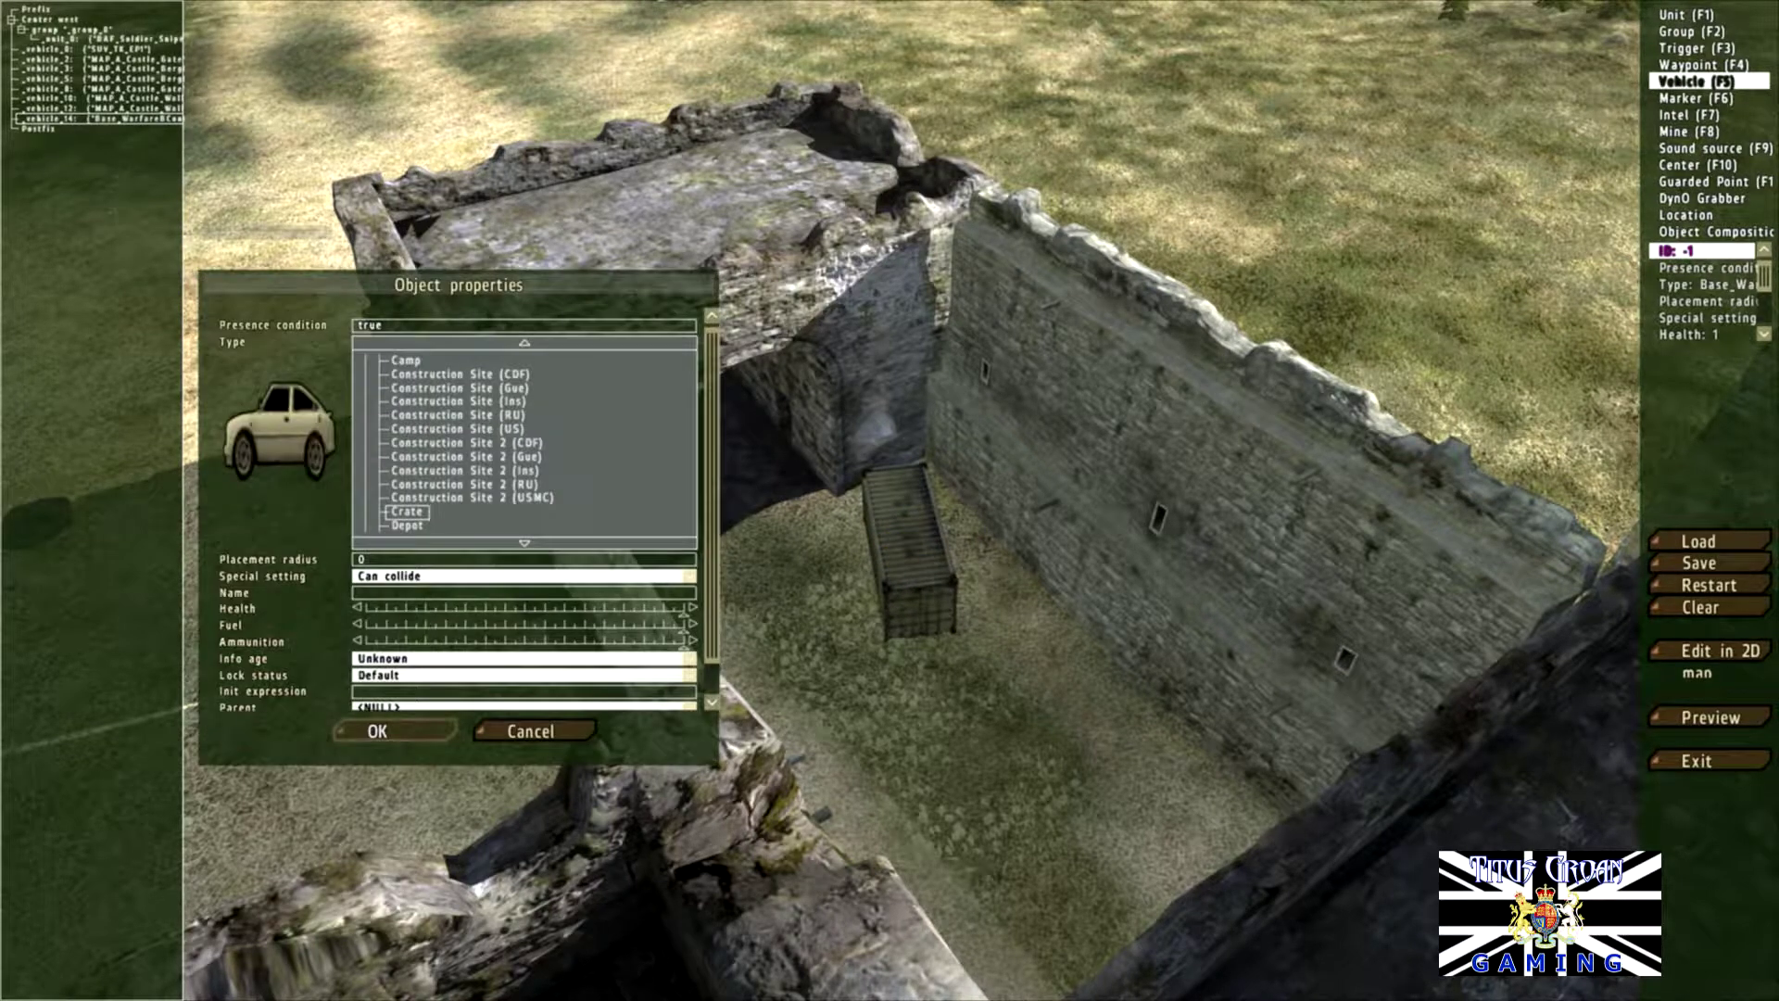
scroll(525, 445, "down", 2)
scroll(525, 445, "down", 4)
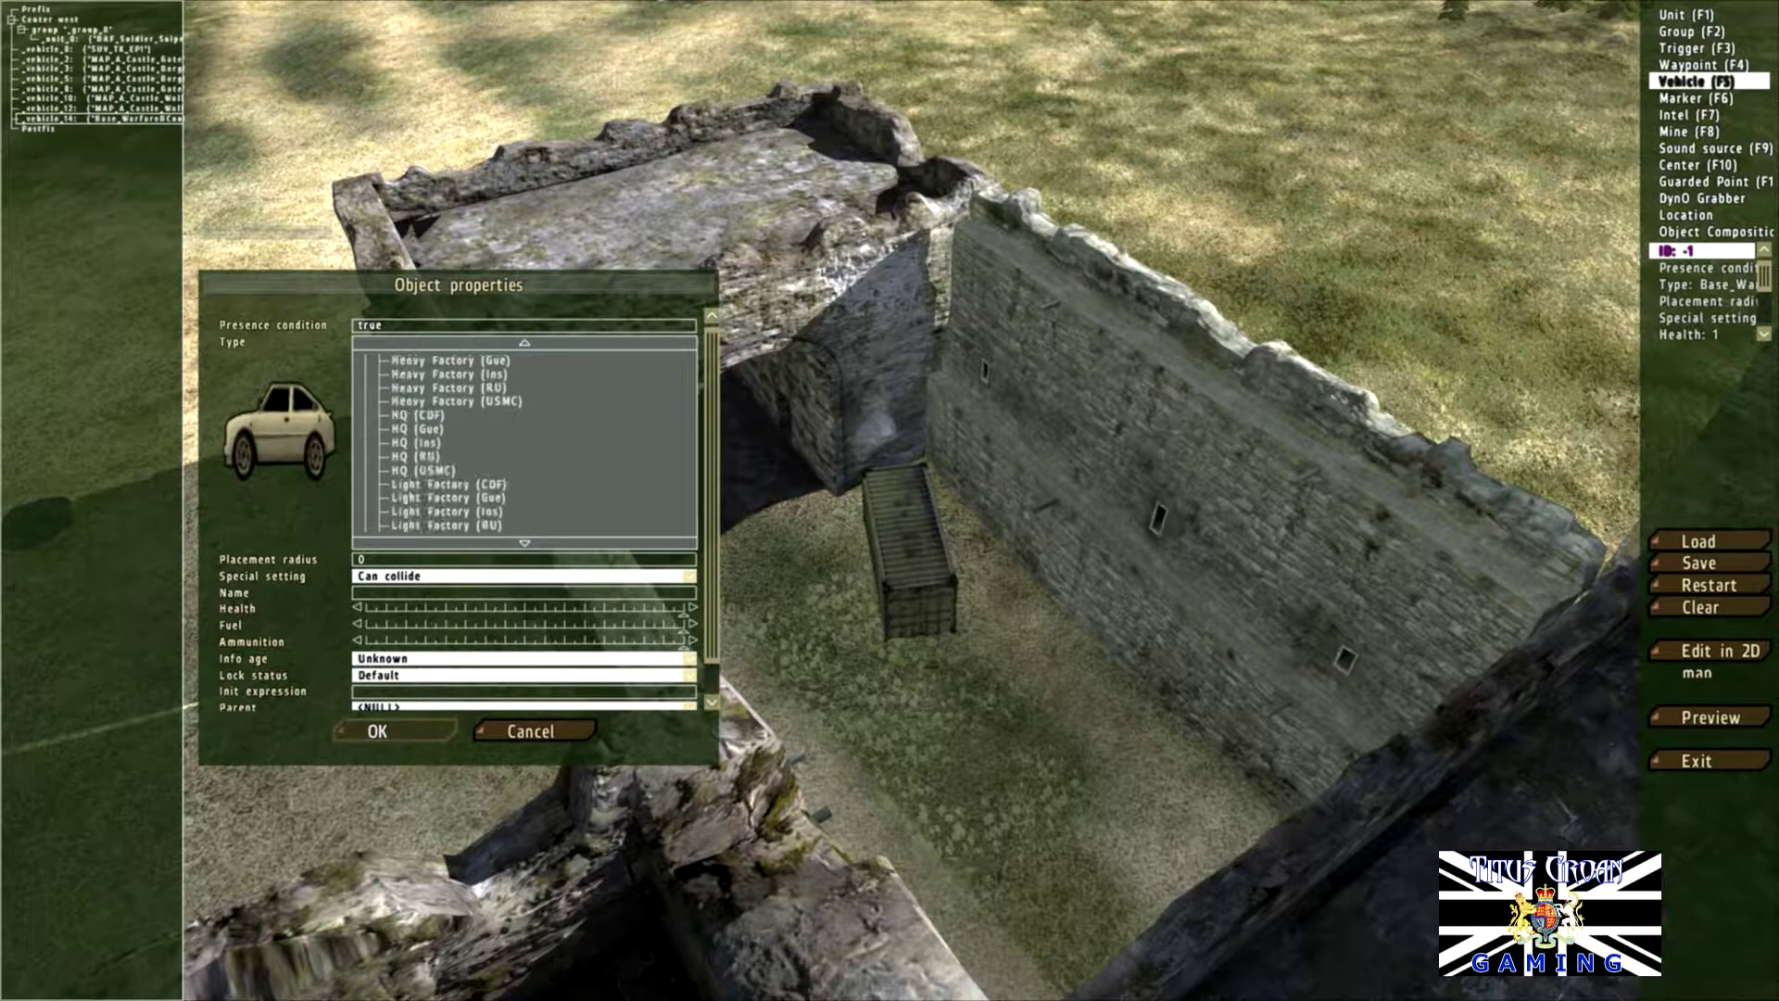
scroll(524, 445, "down", 3)
scroll(525, 445, "down", 2)
scroll(524, 445, "down", 3)
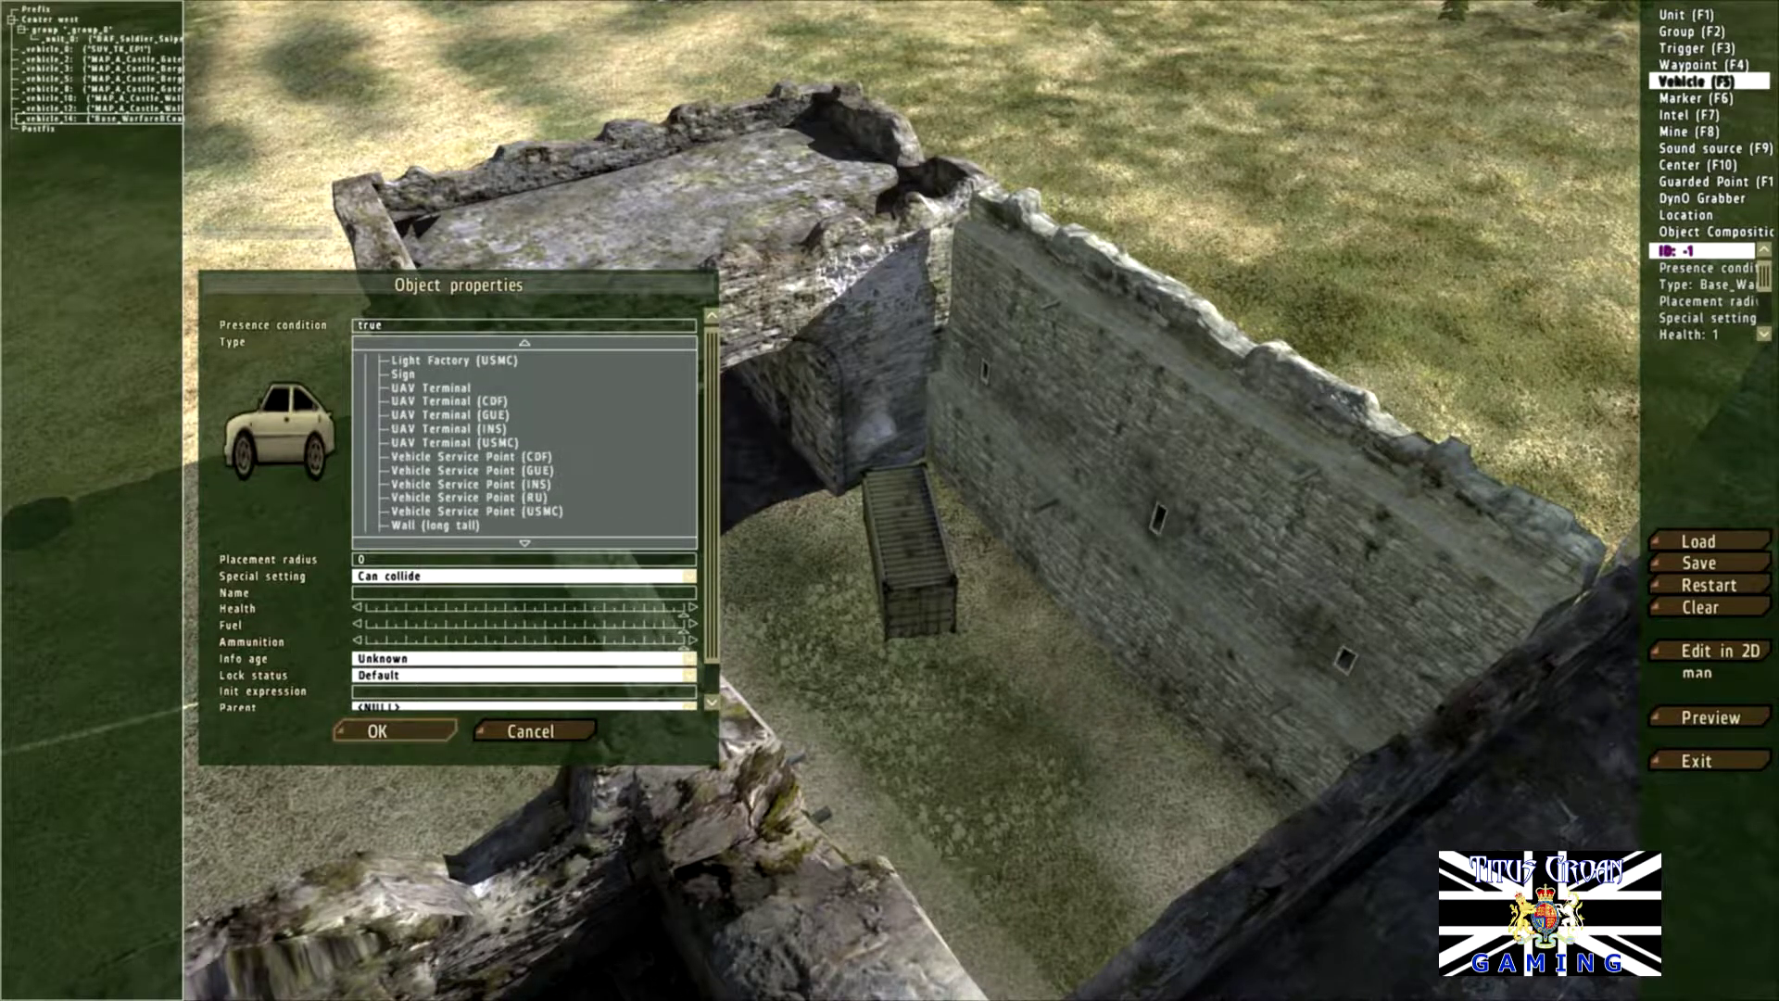
scroll(524, 445, "down", 1)
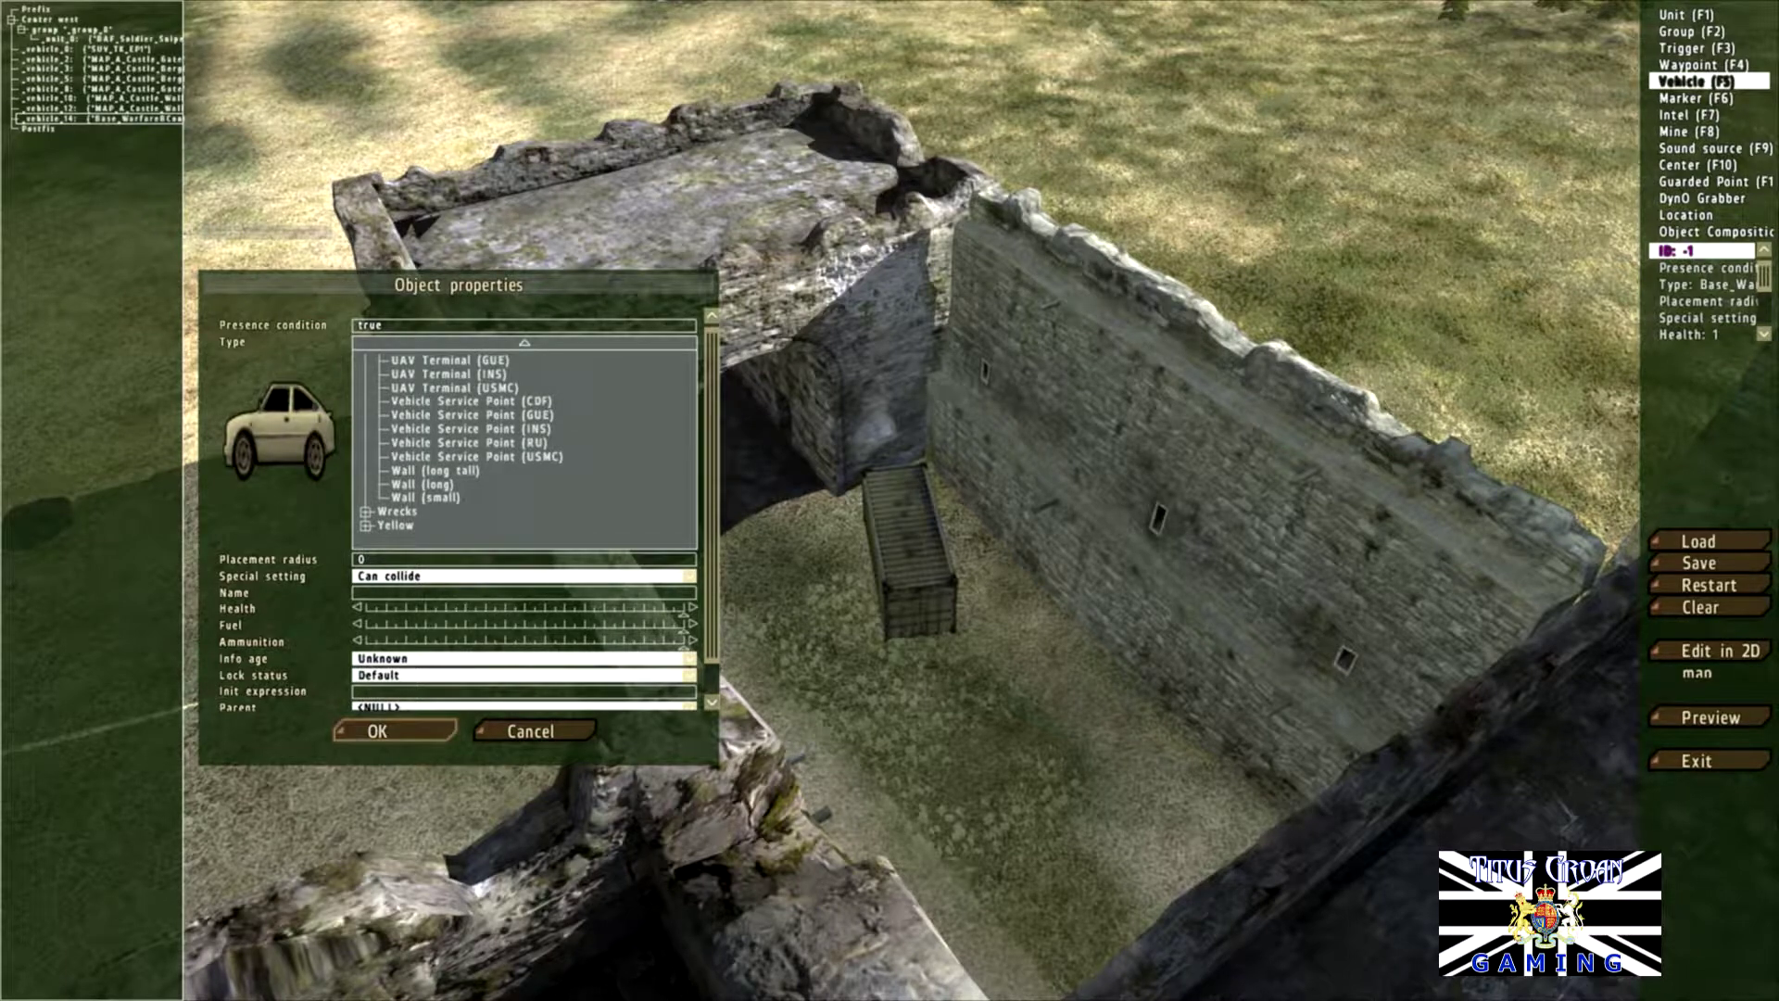
double_click(396, 511)
scroll(525, 445, "down", 3)
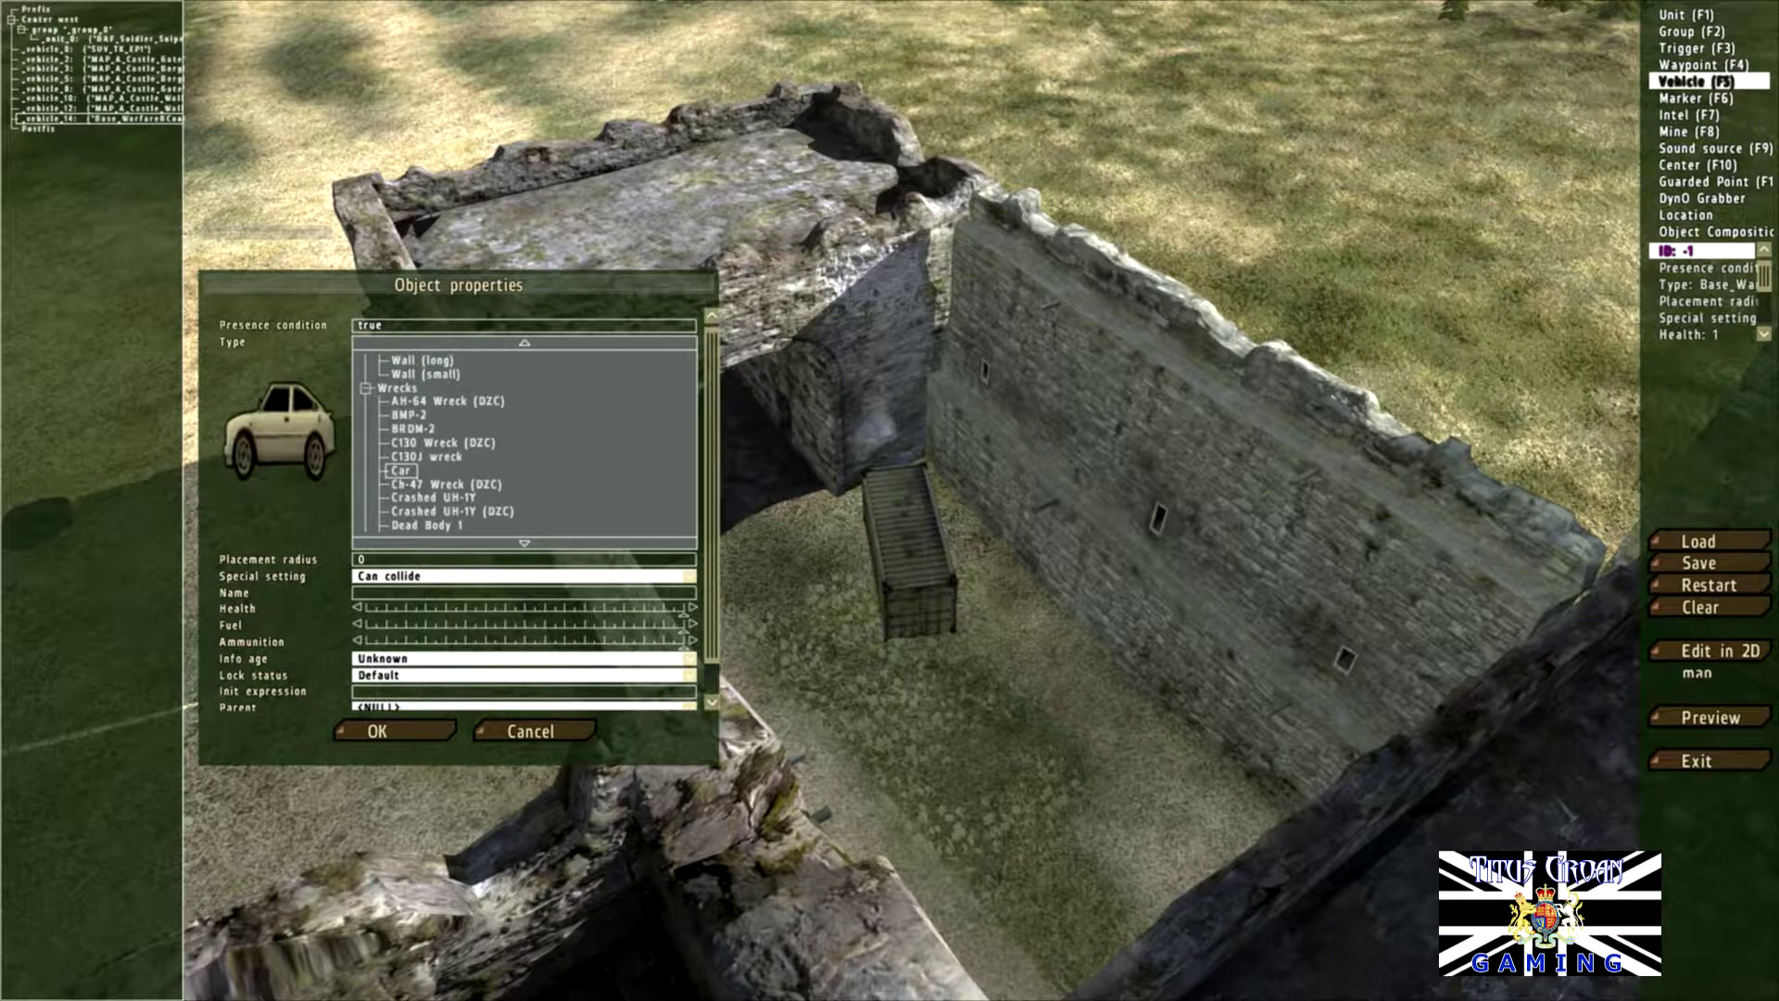
key("Return")
left_click_drag(1007, 657, 1025, 614)
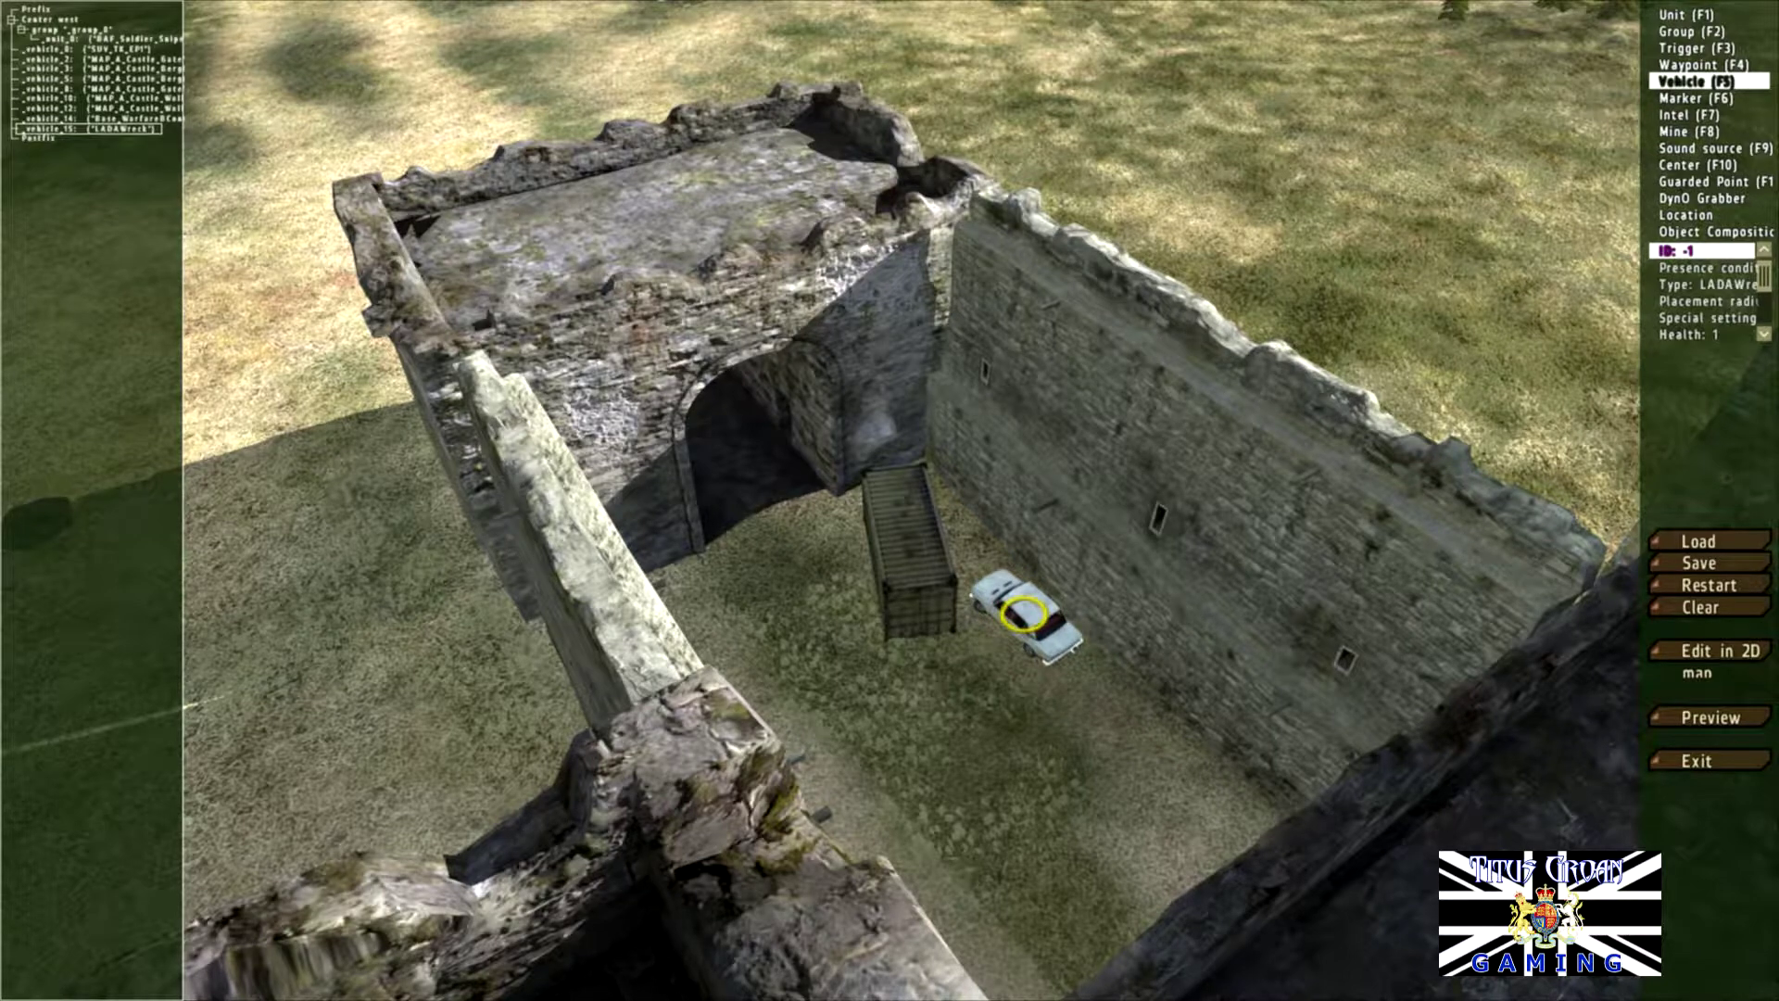
Step: Add a Mi-17 Wreck (DZC) to the courtyard and shift it slightly away from the car
double_click(1024, 613)
scroll(525, 442, "down", 3)
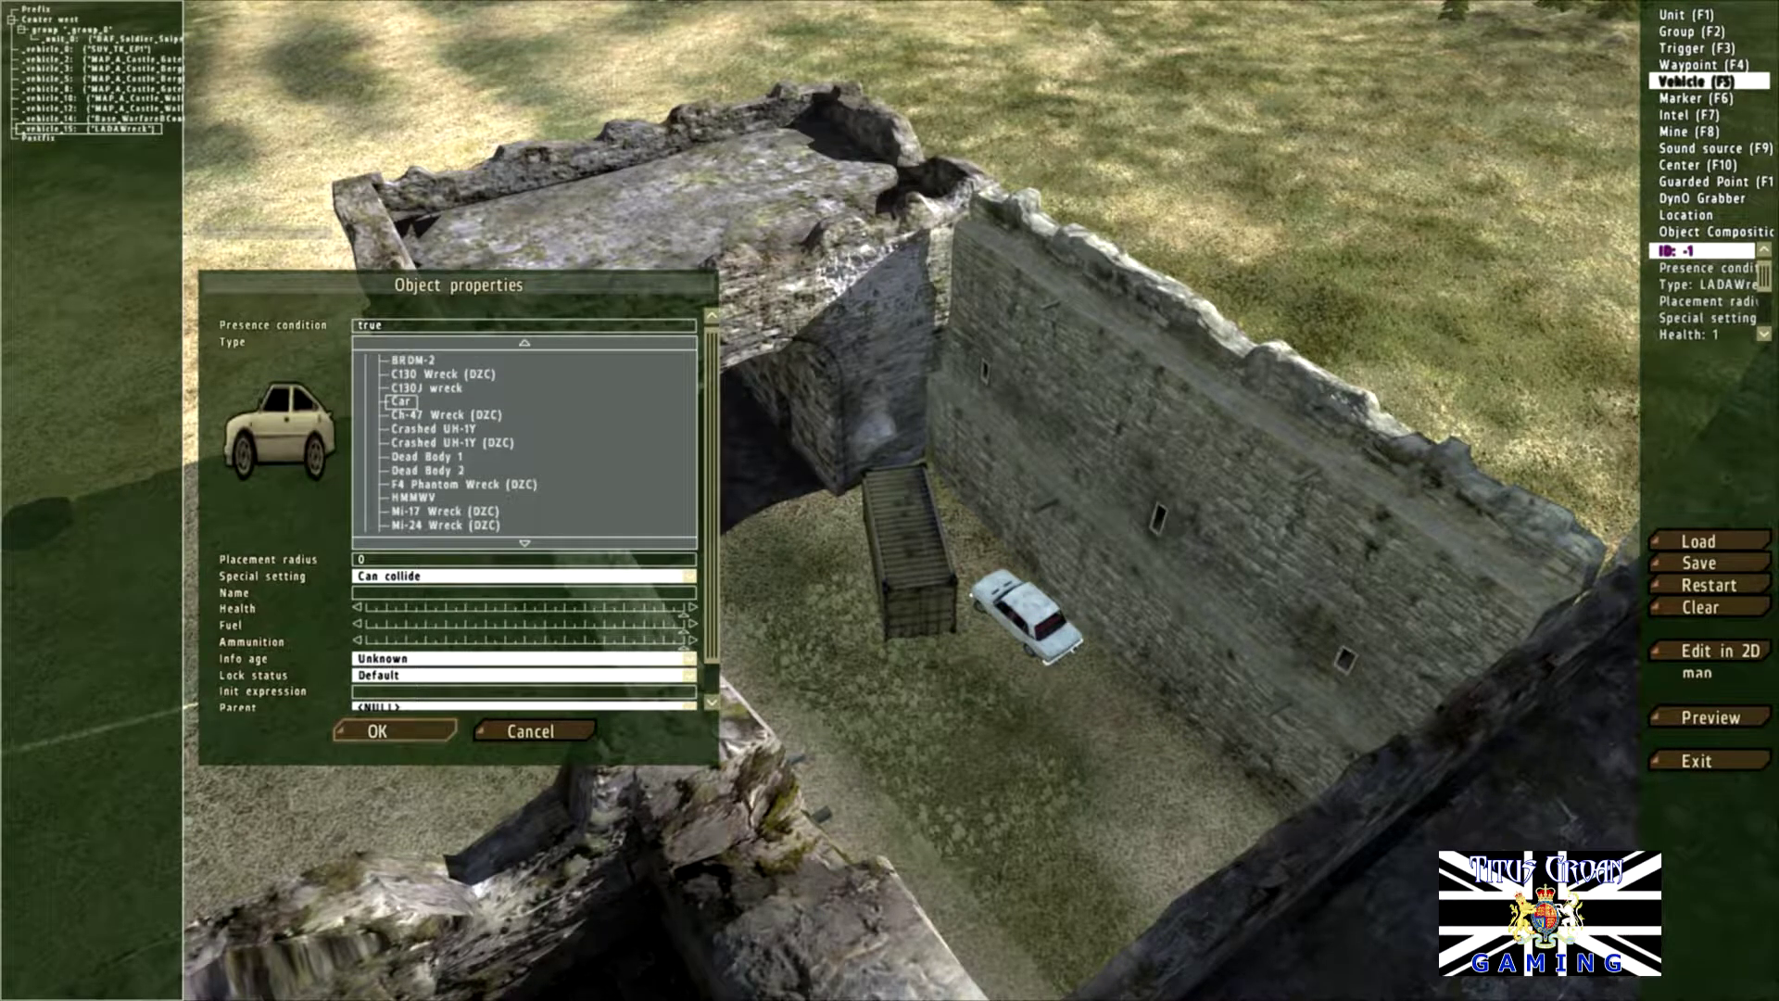
left_click(445, 512)
left_click(395, 731)
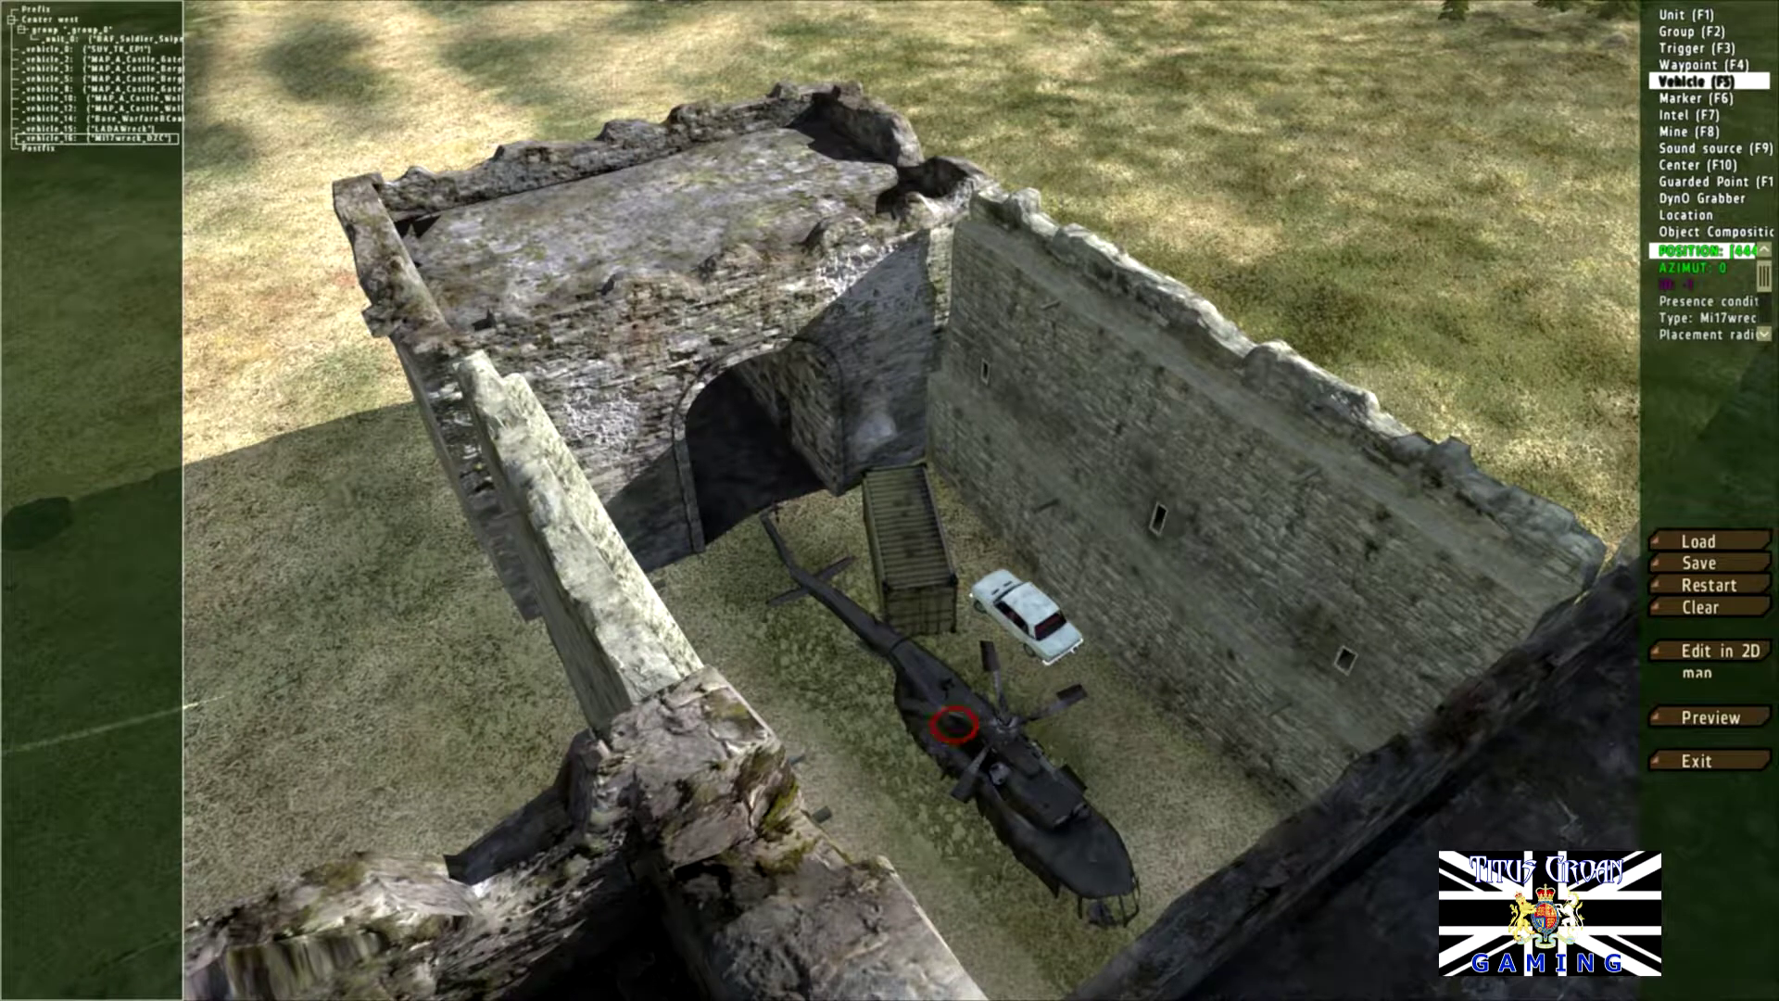
left_click_drag(954, 725, 891, 748)
Step: Delete the SUV from the mission
right_click_drag(1094, 556, 1298, 556)
right_click_drag(976, 553, 1089, 535)
left_click(1566, 503)
key("Delete")
Step: Start a new vehicle object on the ground in front of the gatehouse arch and collapse the Wrecks category
key("d")
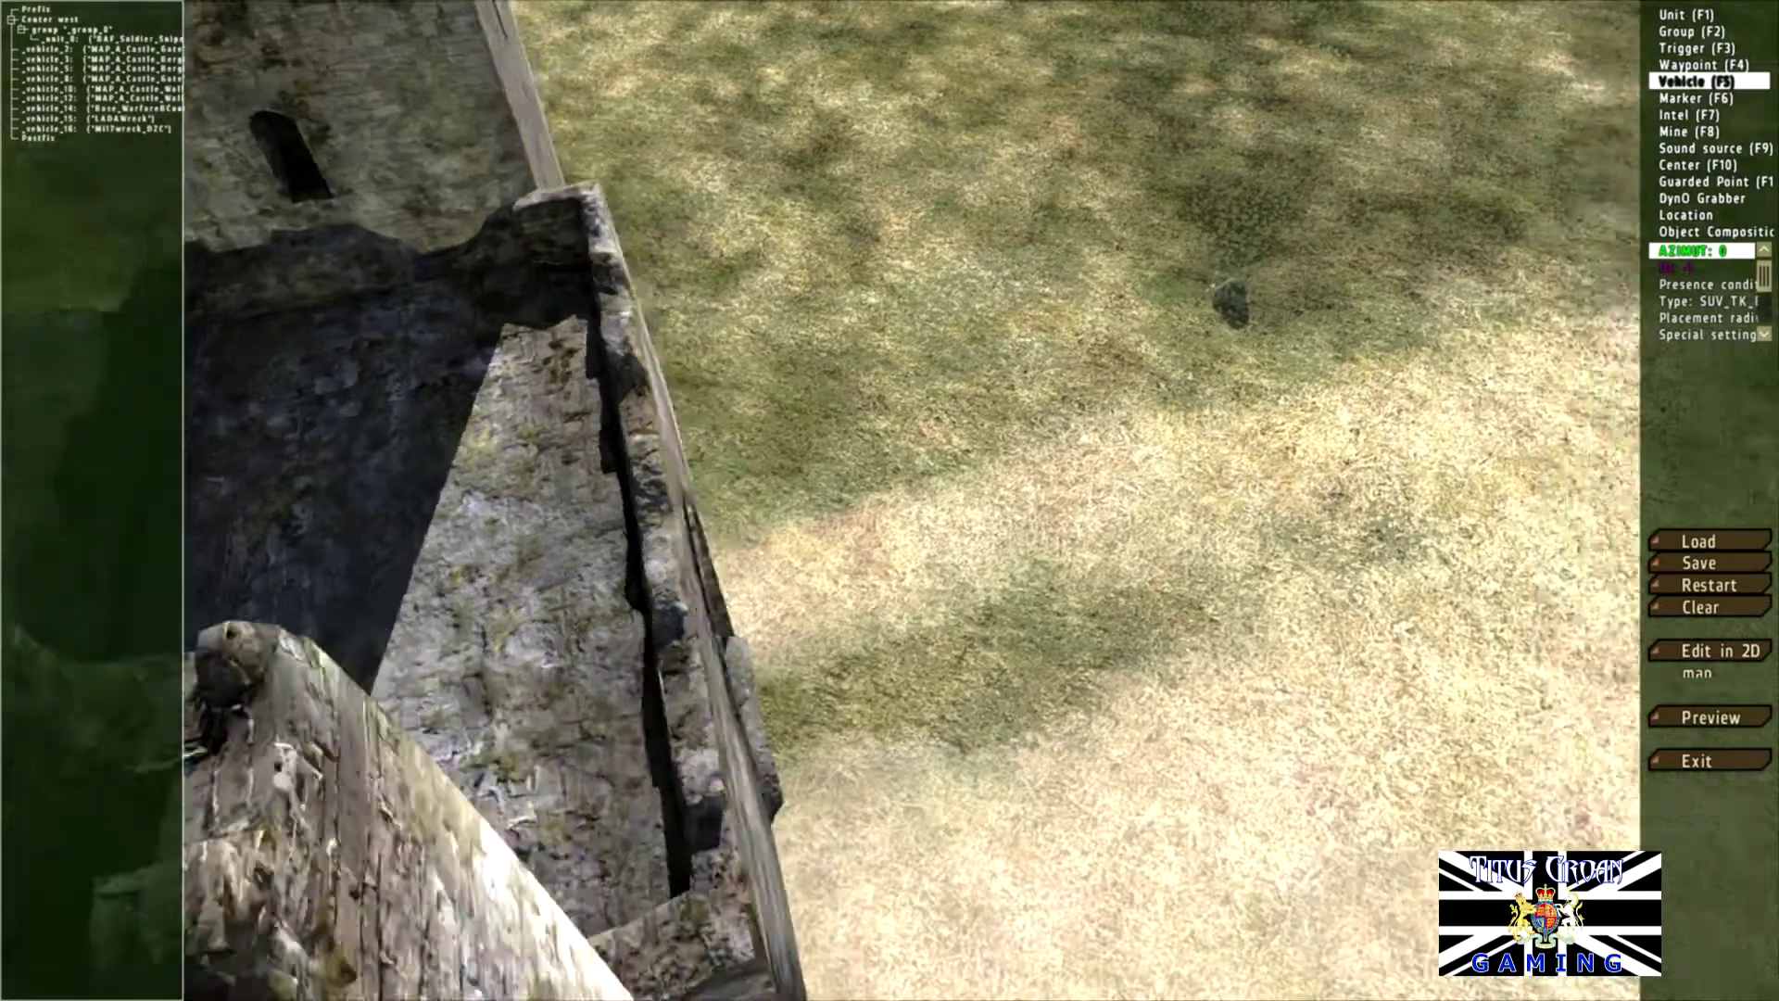
right_click_drag(1065, 556, 787, 473)
key("d")
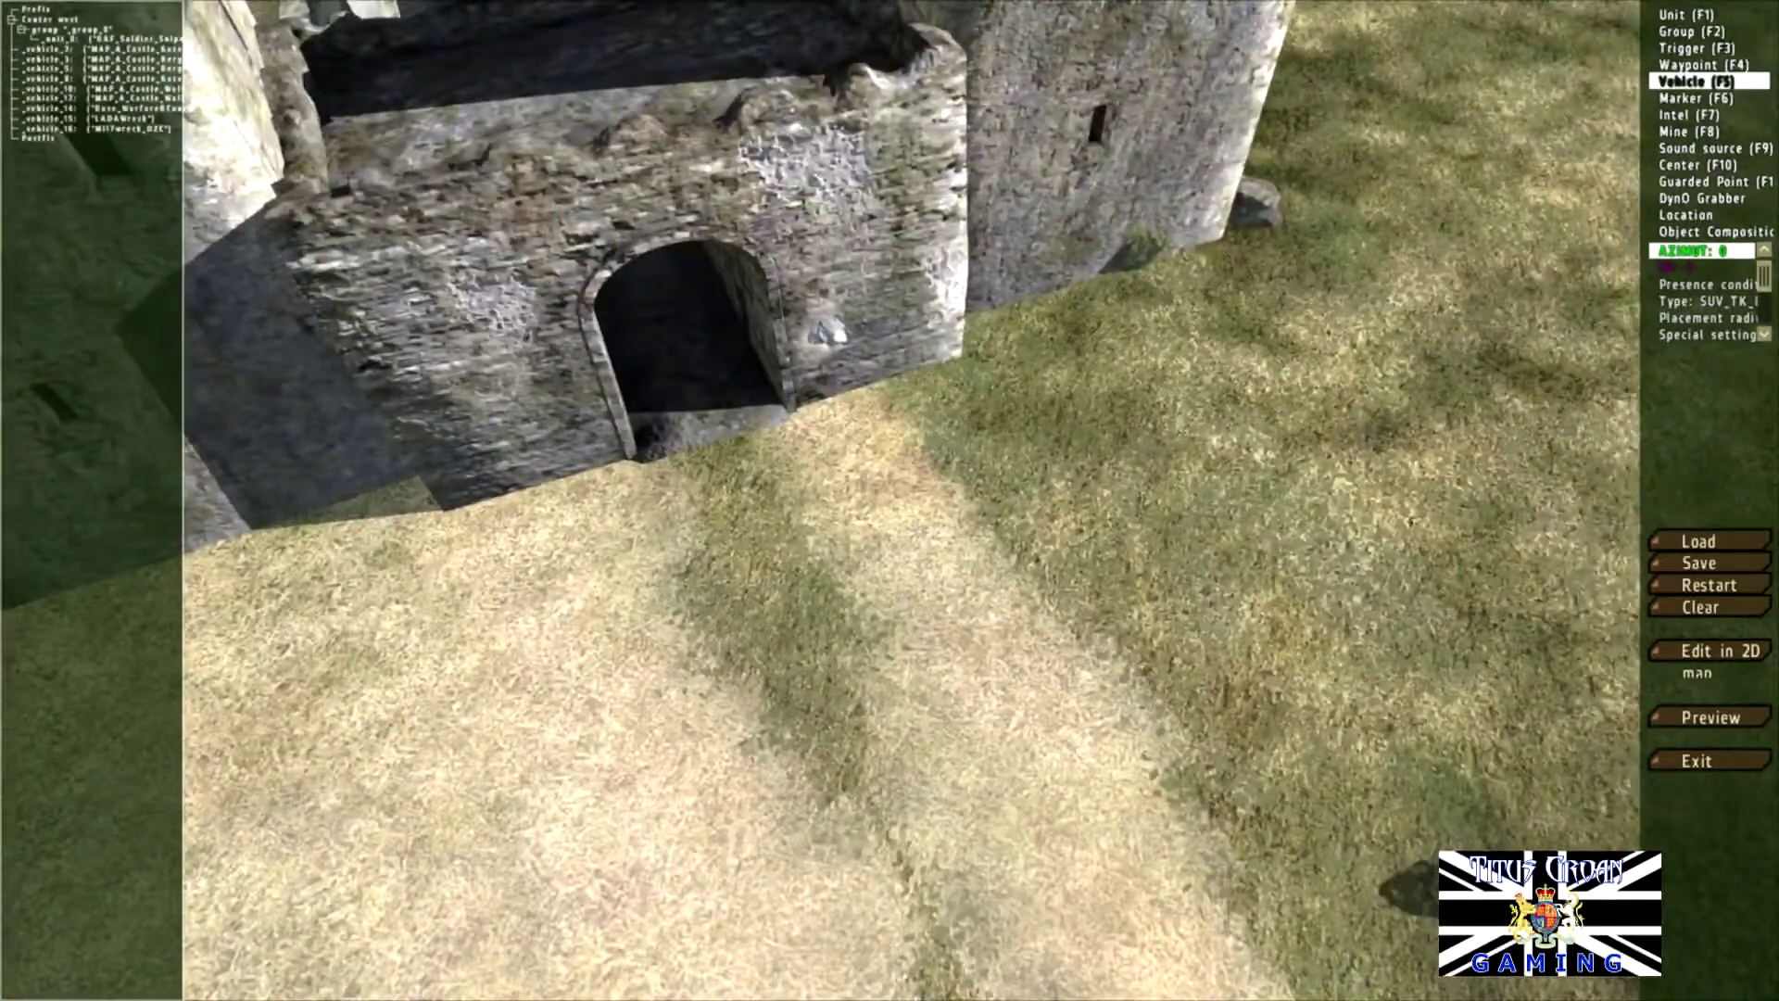
double_click(723, 519)
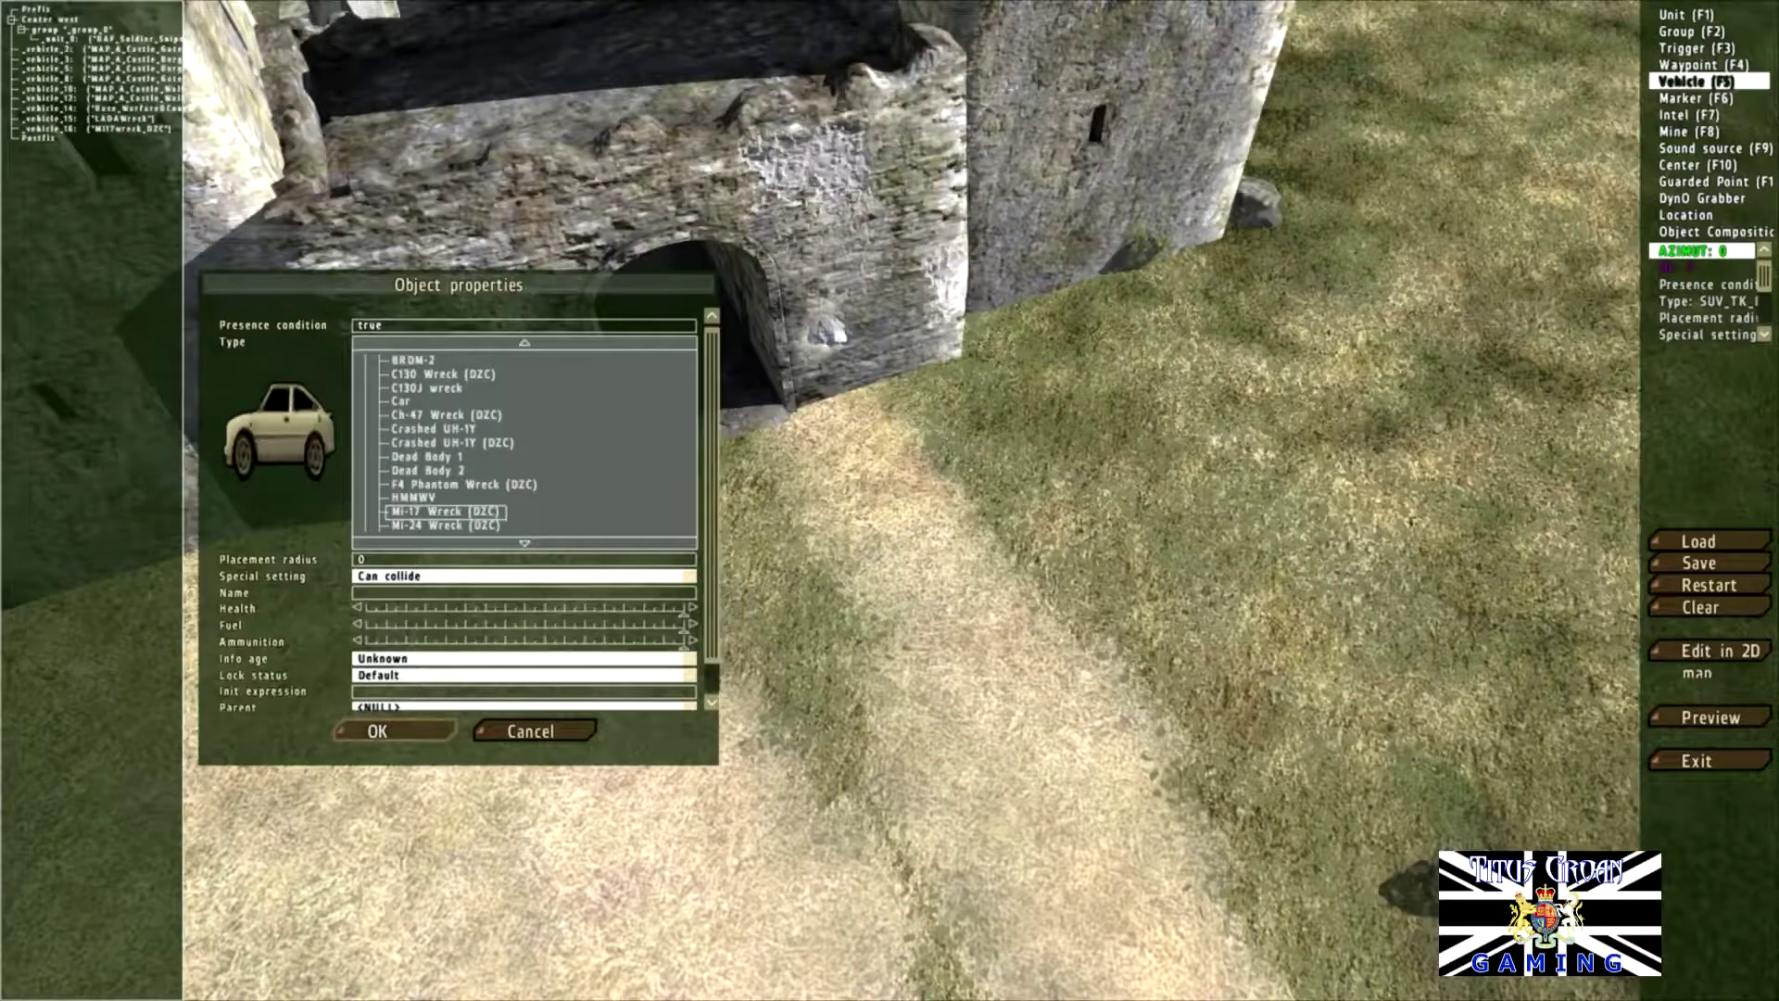
scroll(524, 445, "up", 3)
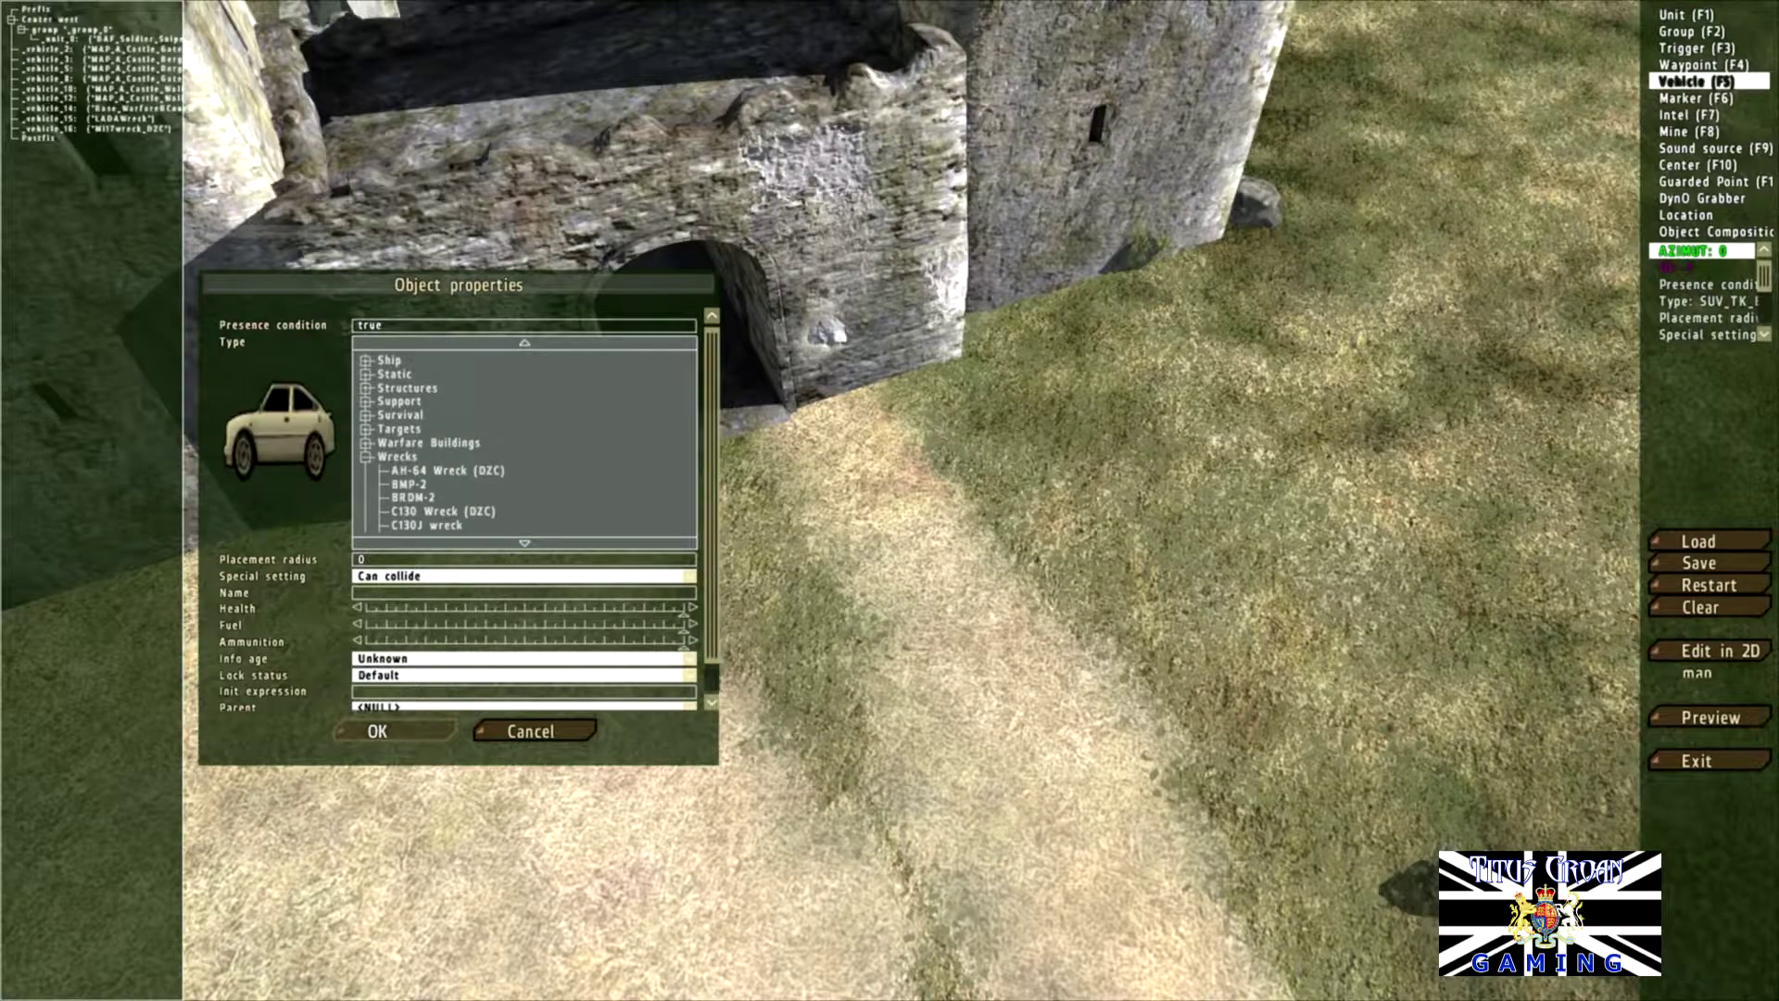
left_click(366, 457)
scroll(523, 444, "up", 4)
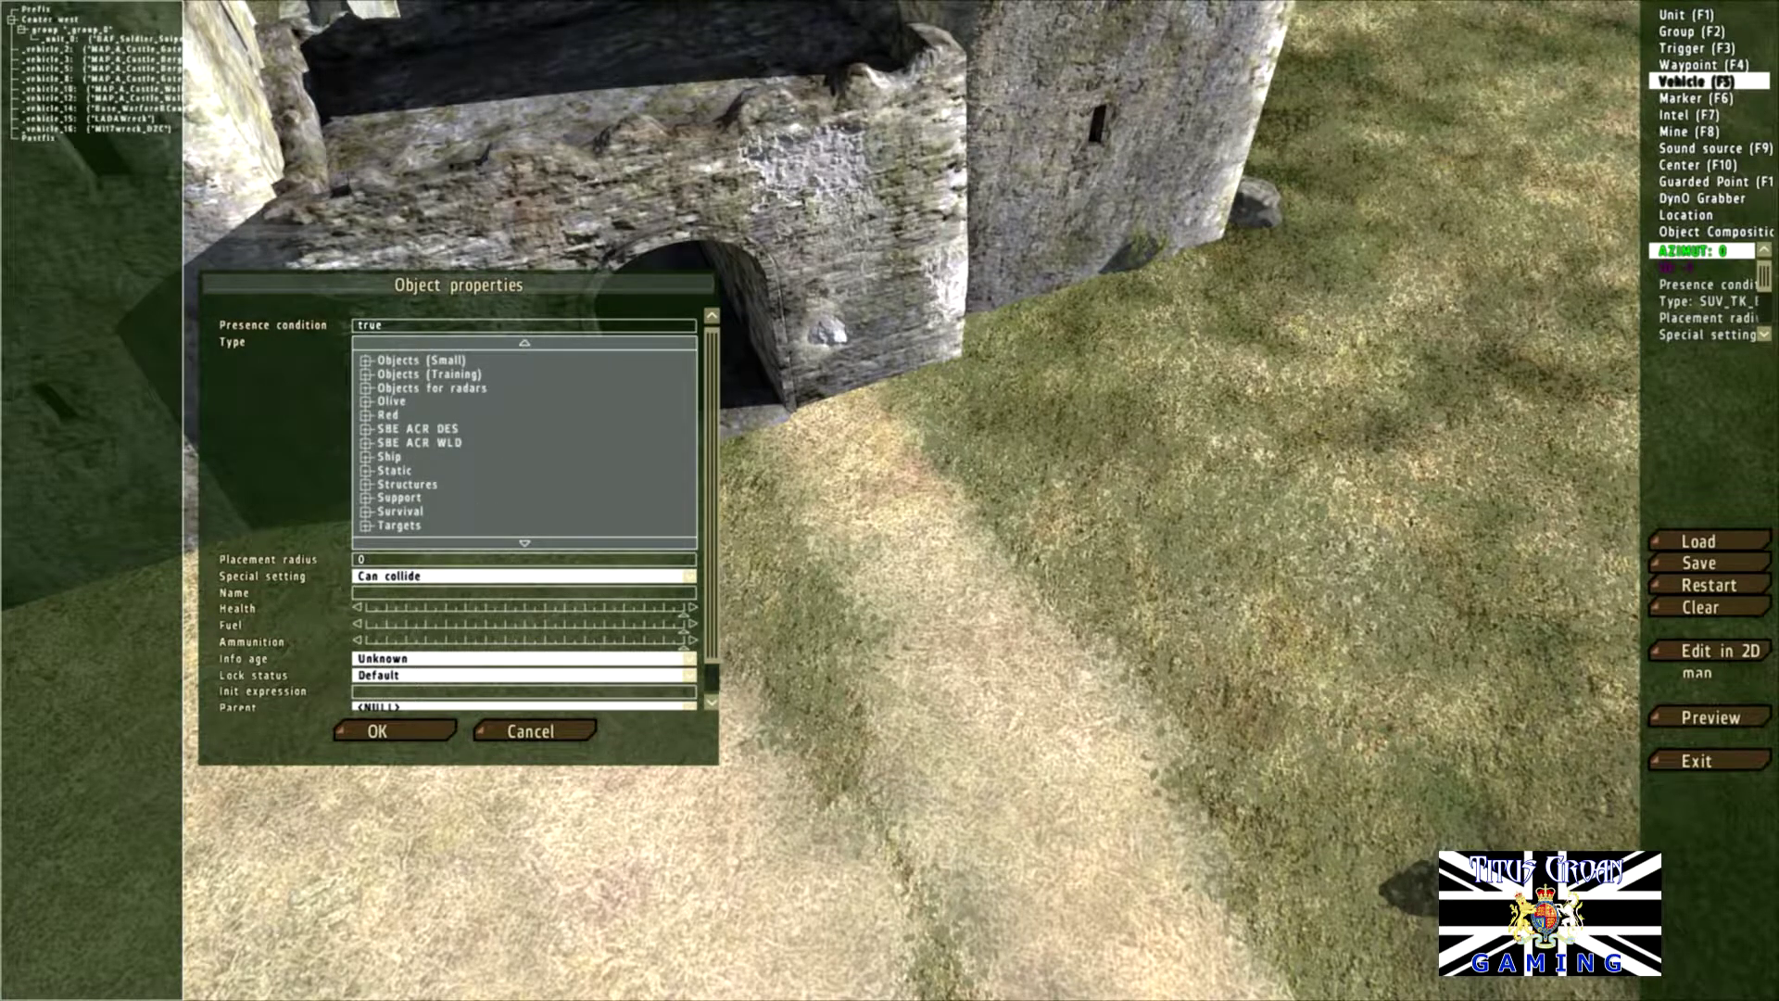
Step: Place an Artillery Radar from the Military category on the ground in front of the gatehouse arch
scroll(523, 440, "up", 3)
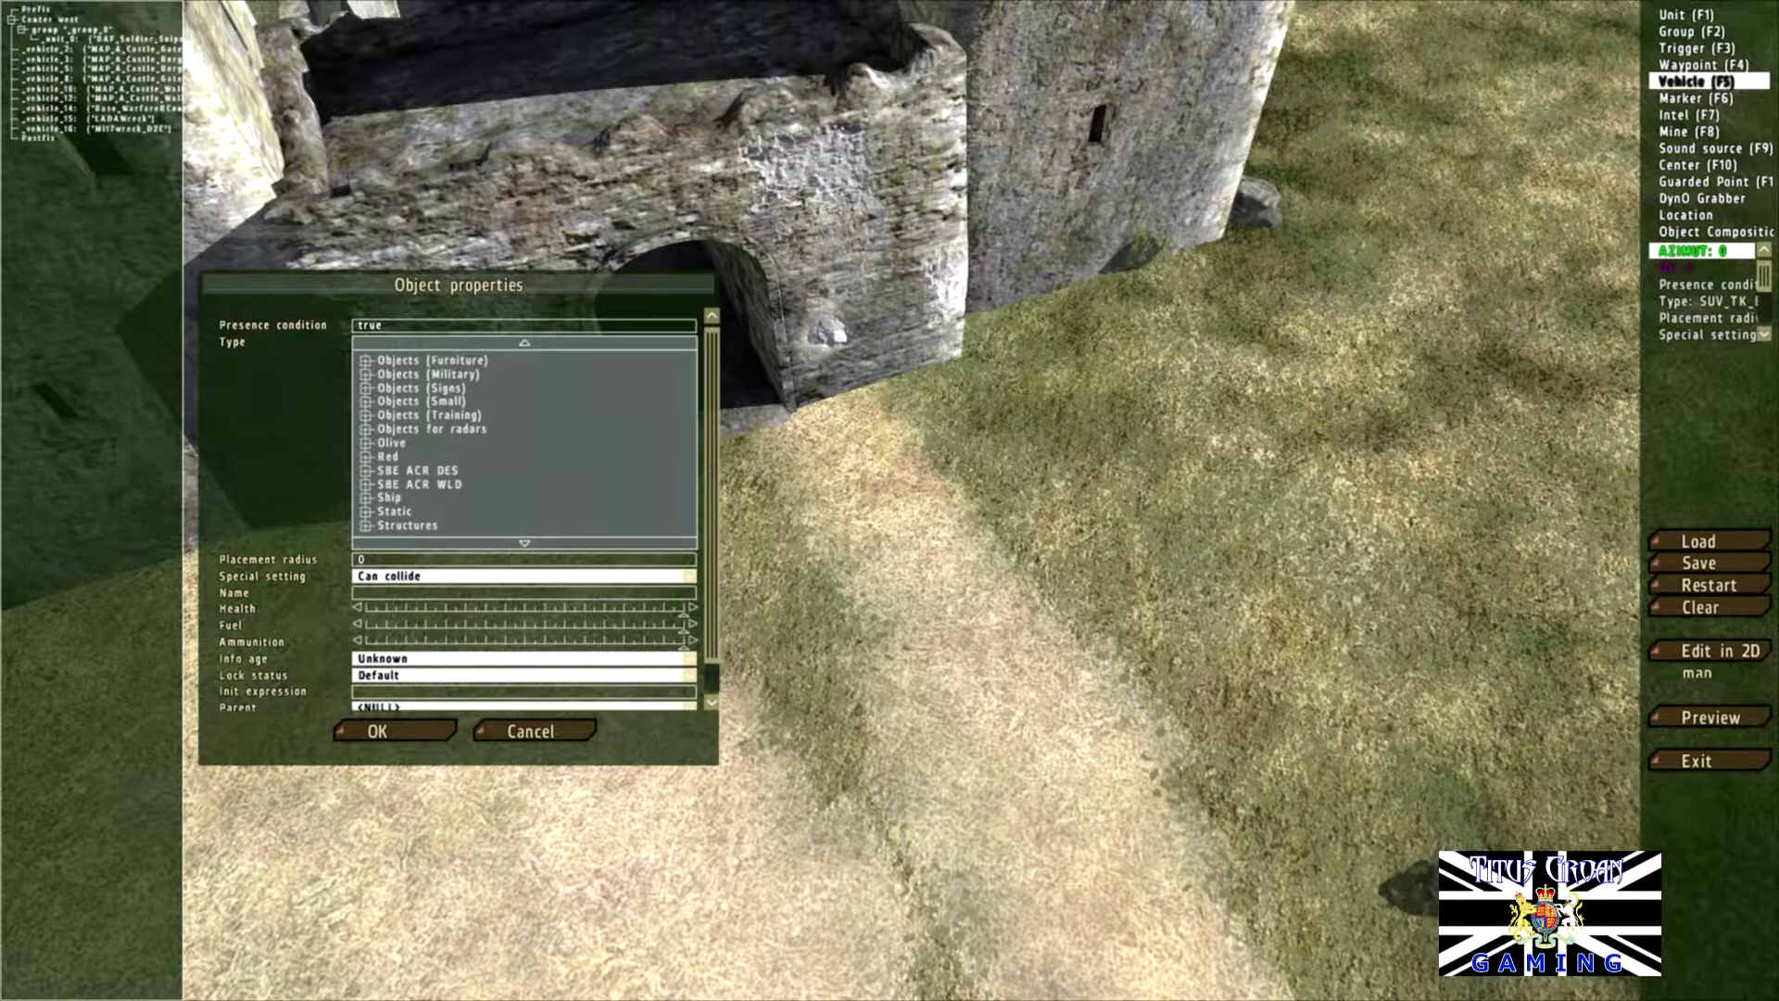
left_click(366, 470)
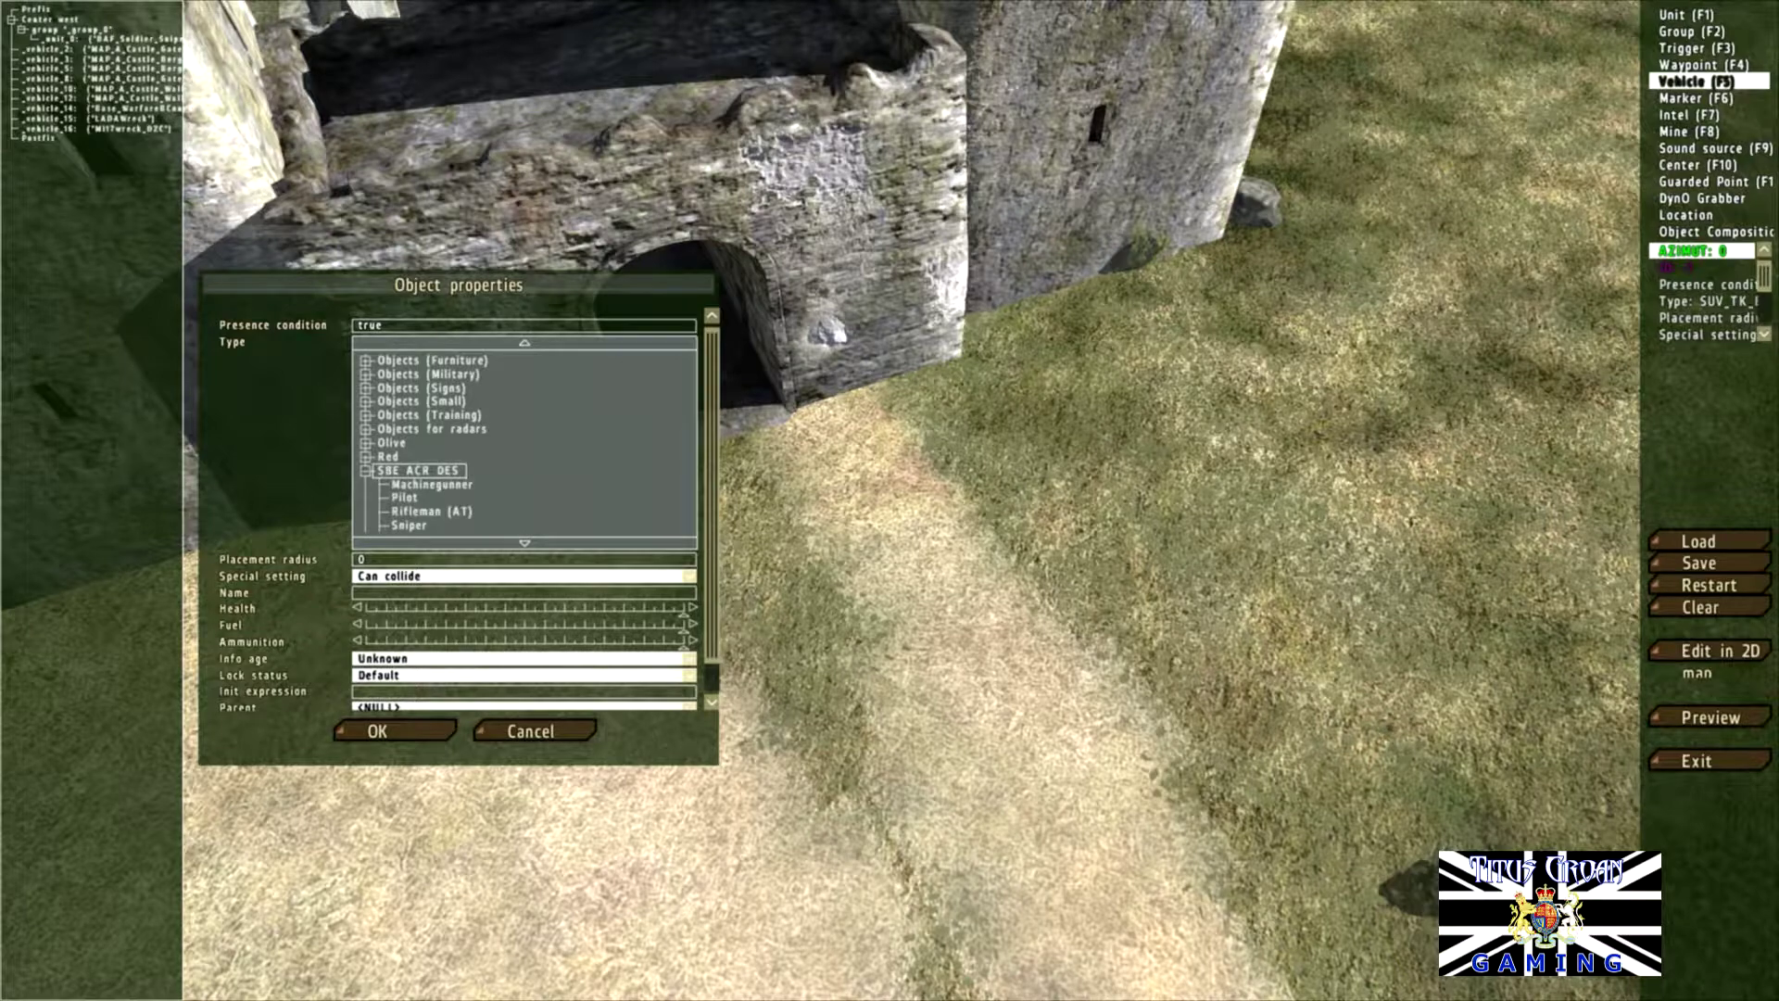
scroll(524, 440, "up", 10)
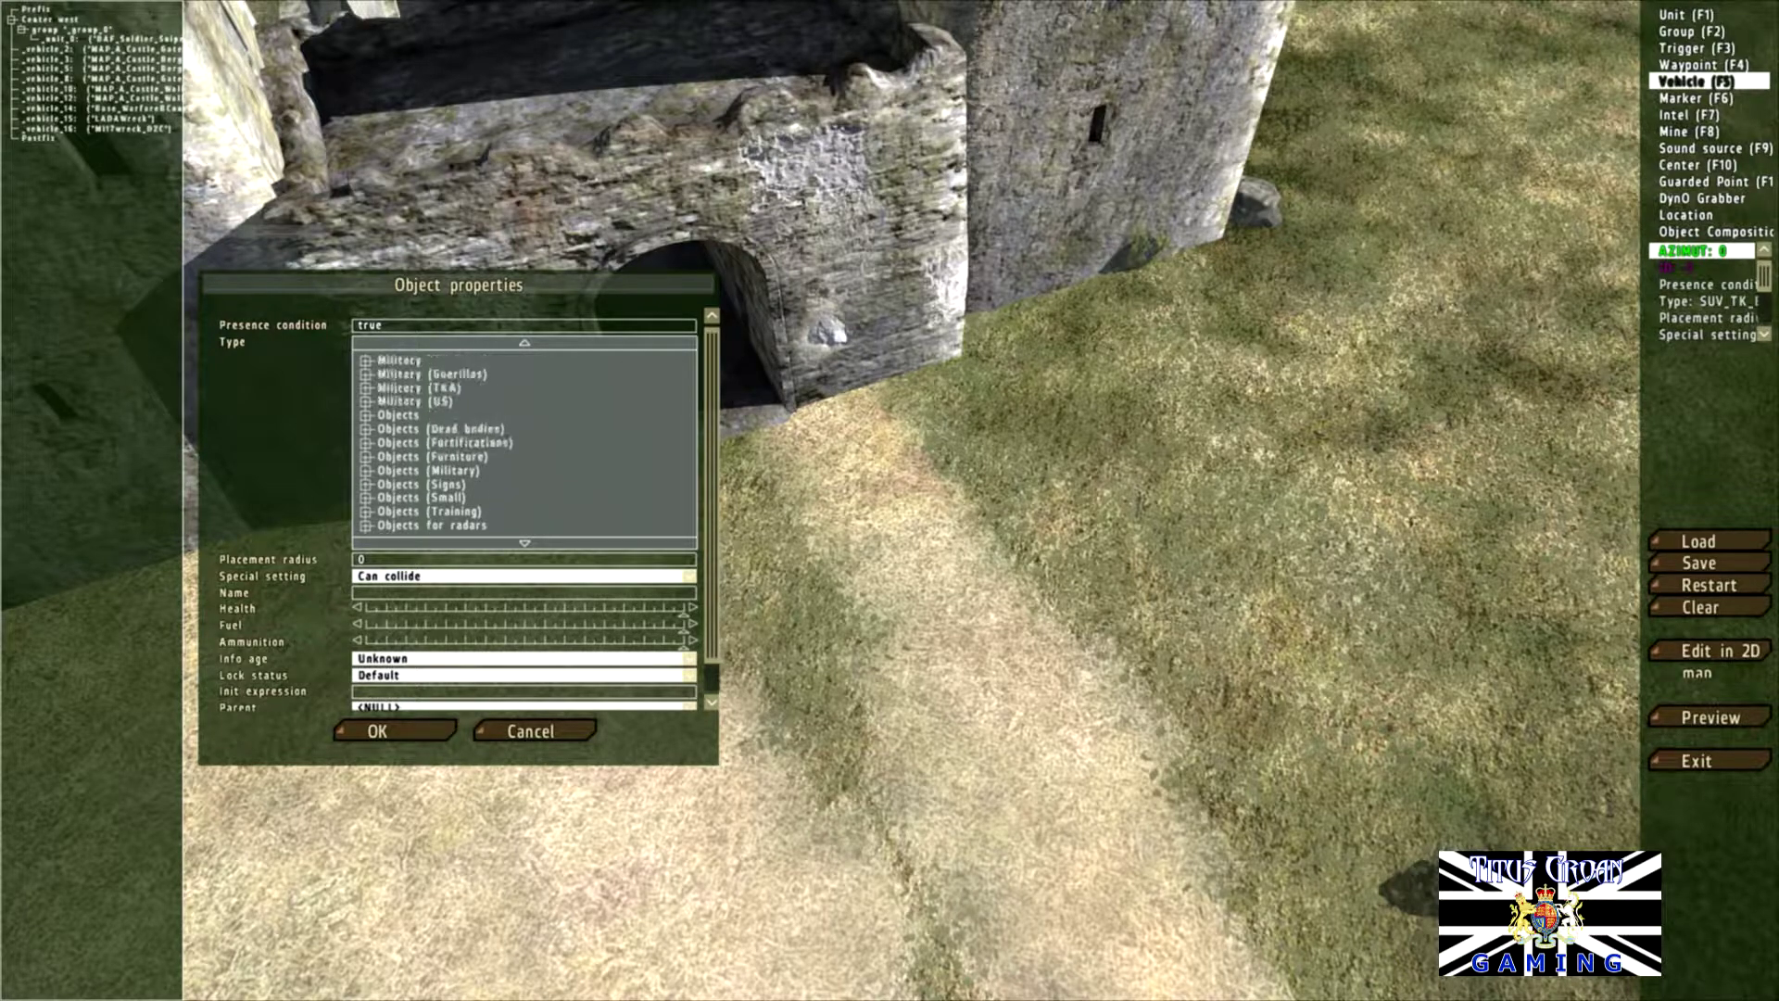
scroll(524, 441, "up", 1)
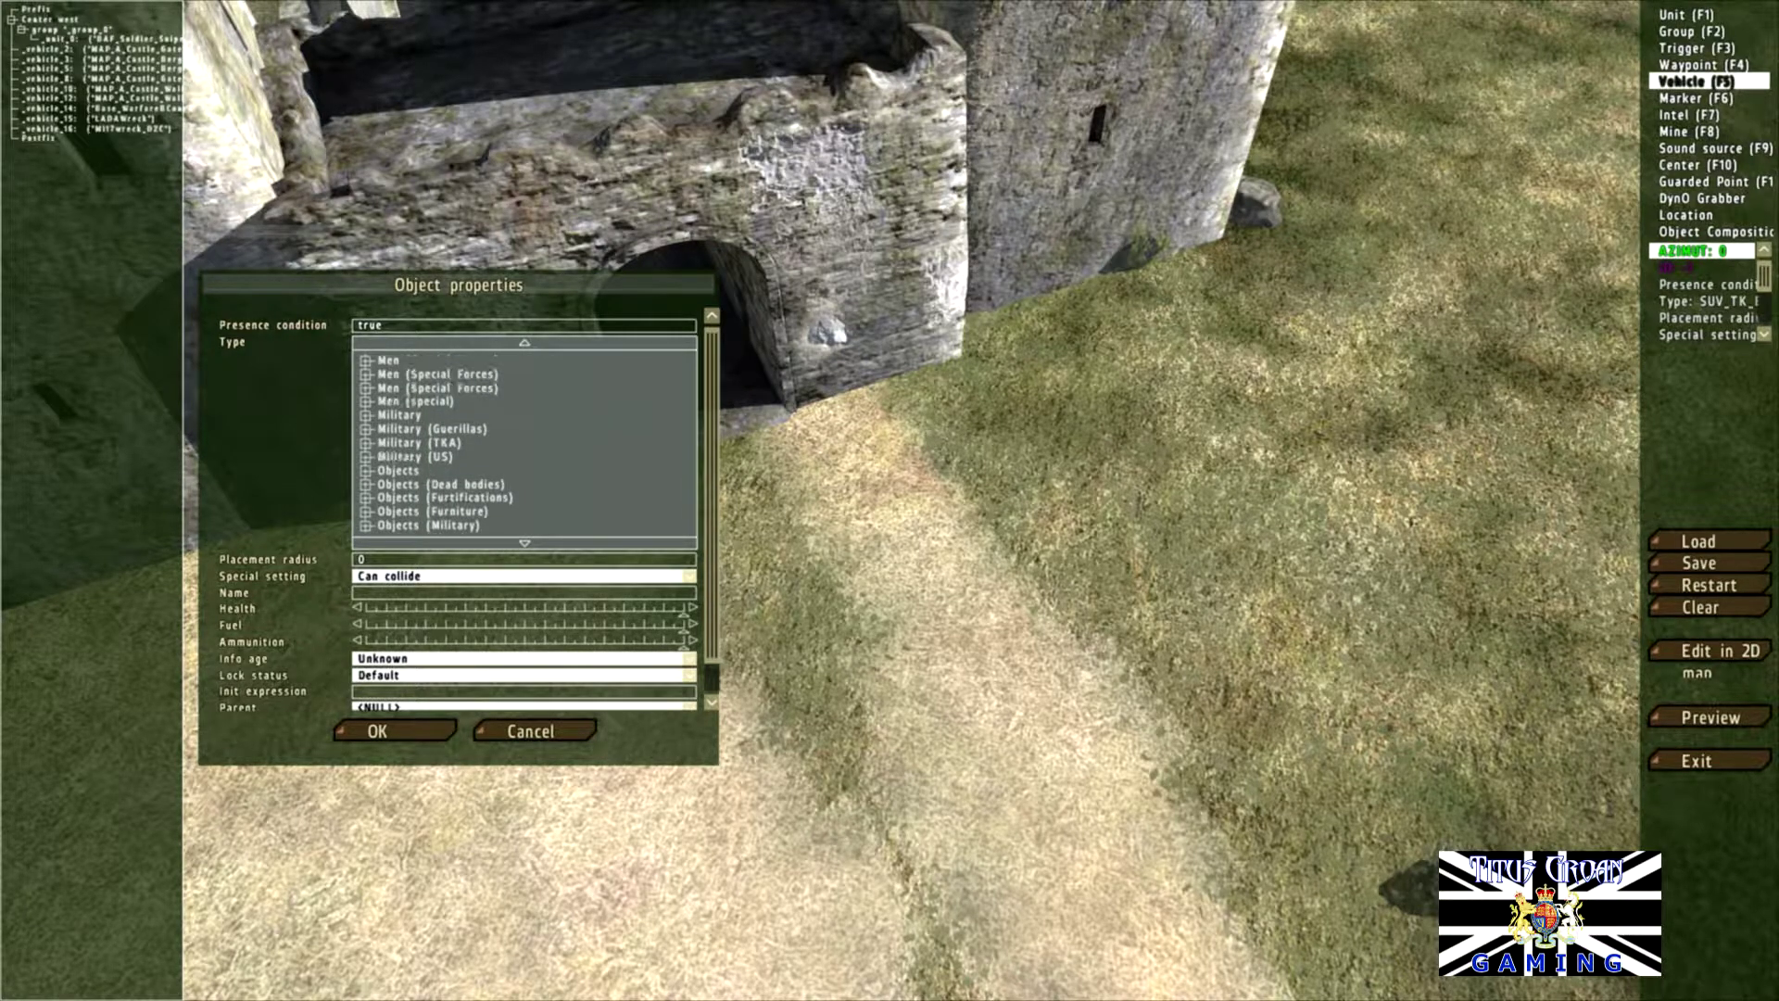
left_click(366, 415)
scroll(417, 441, "down", 5)
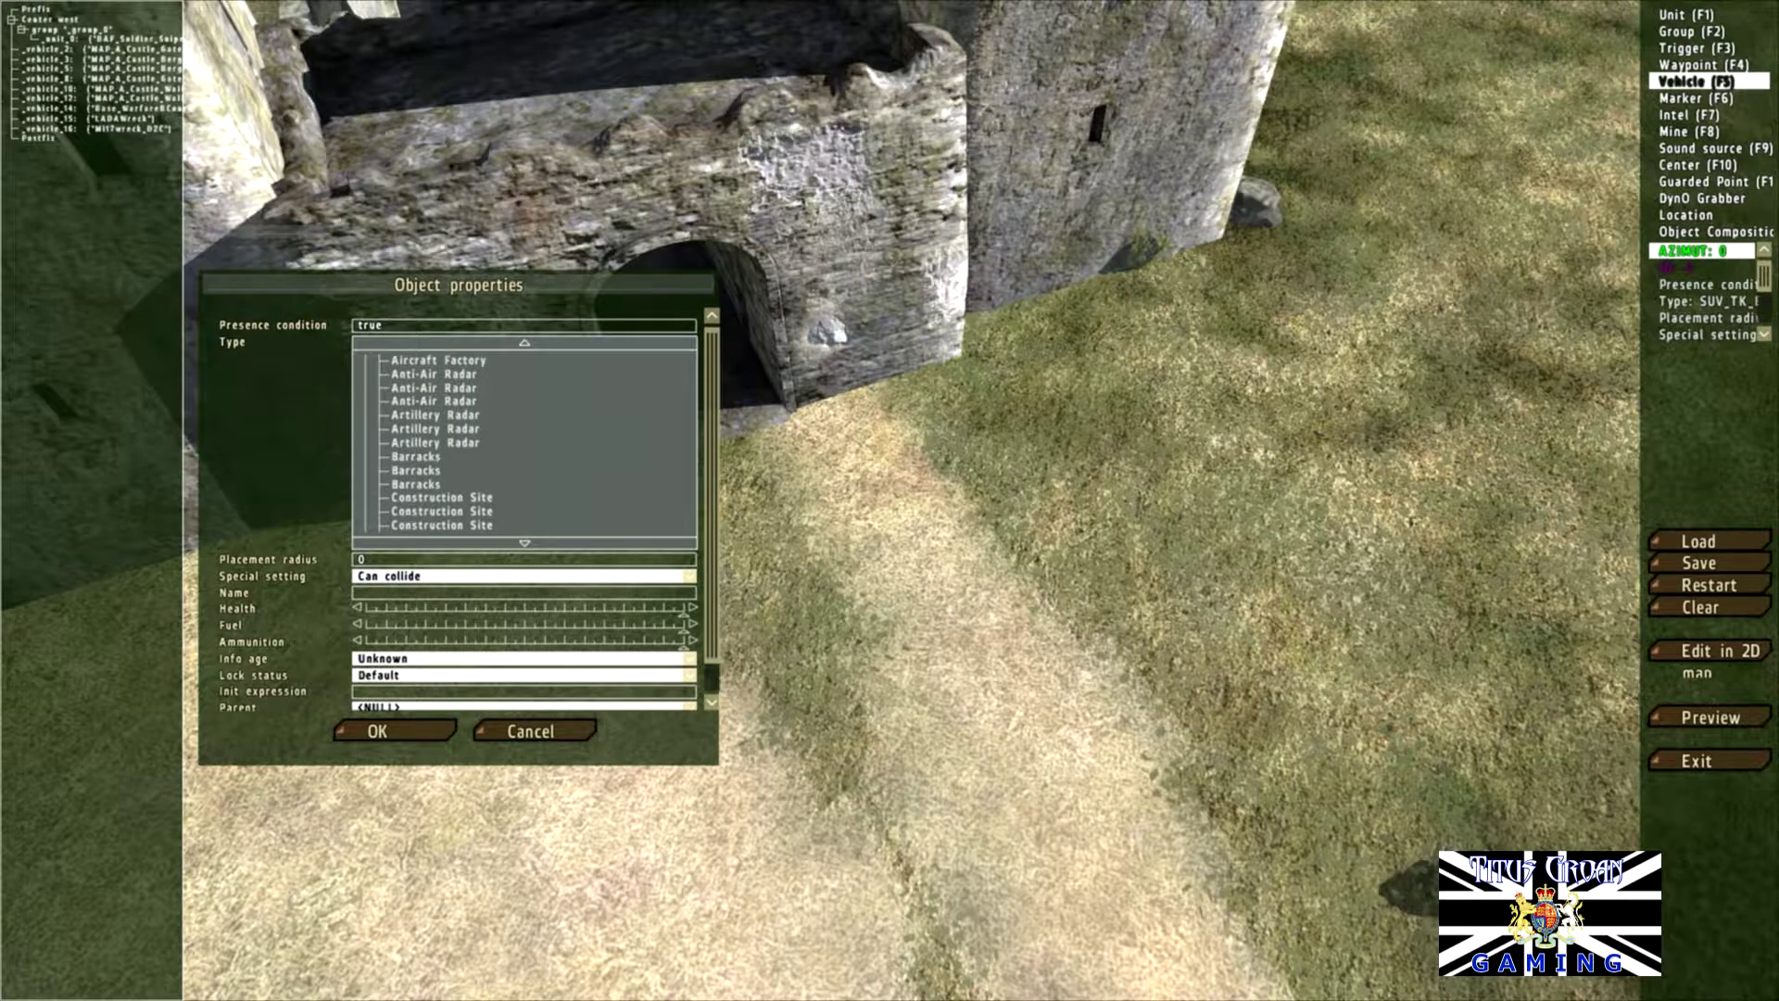
left_click(434, 415)
scroll(435, 415, "up", 5)
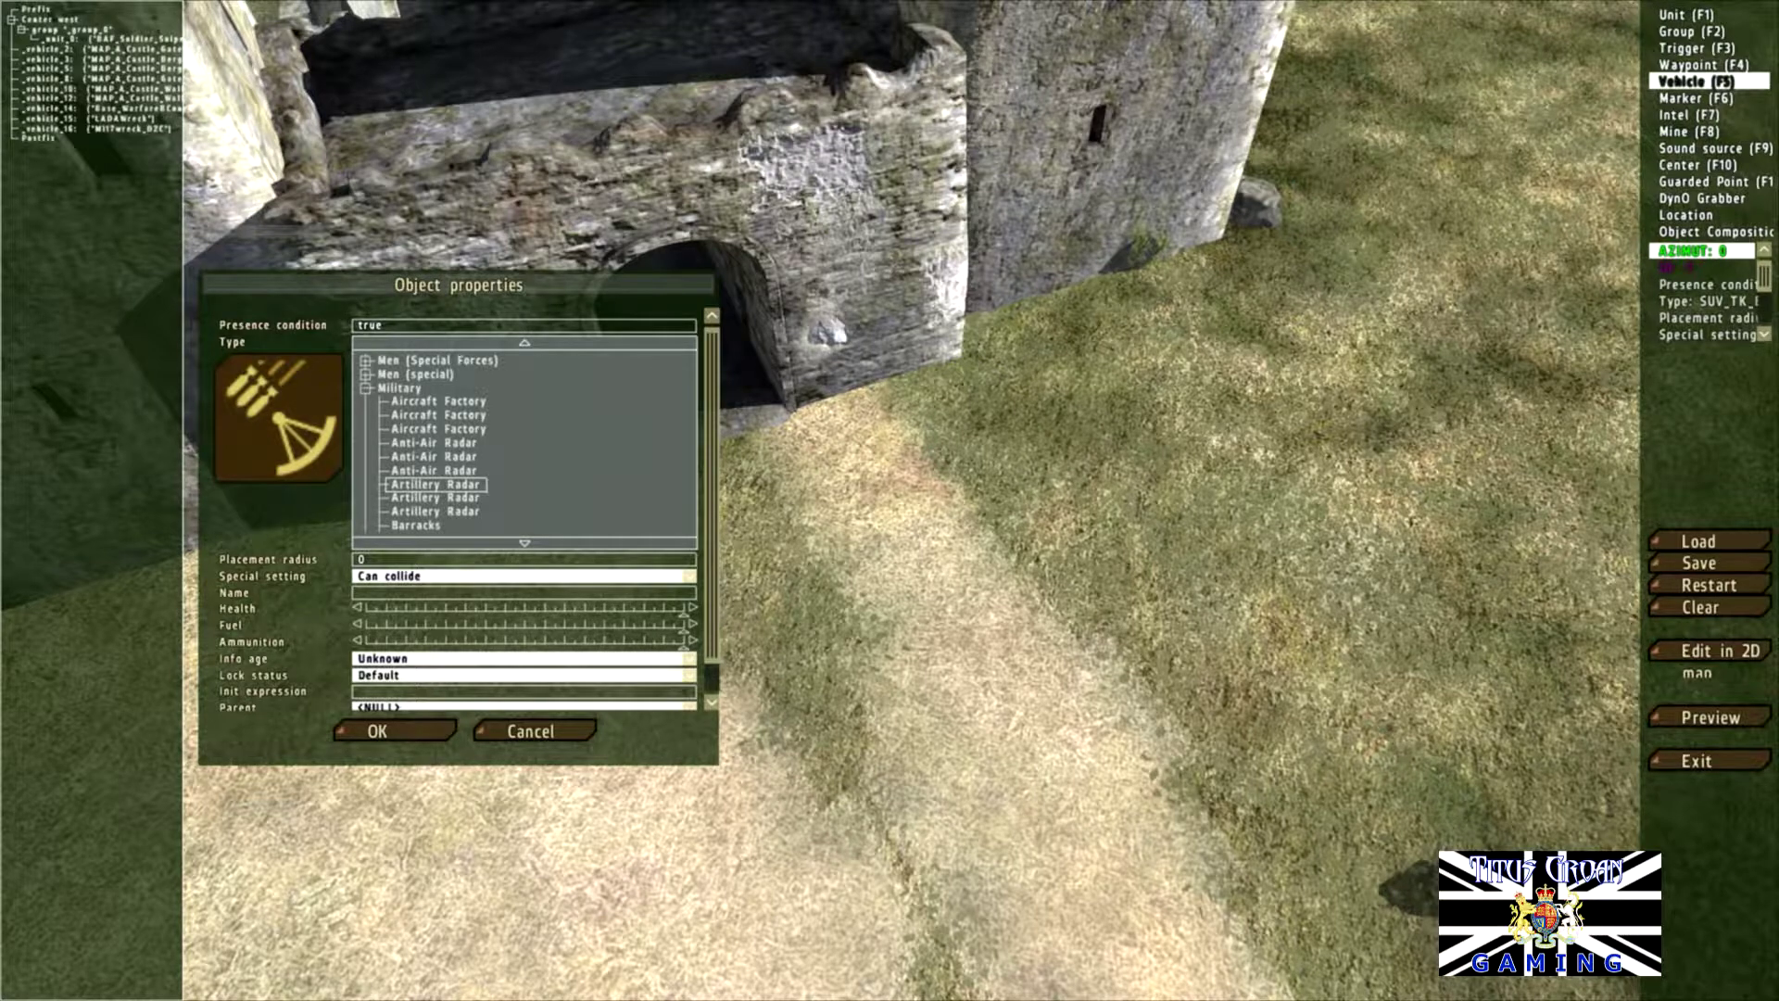
left_click(394, 731)
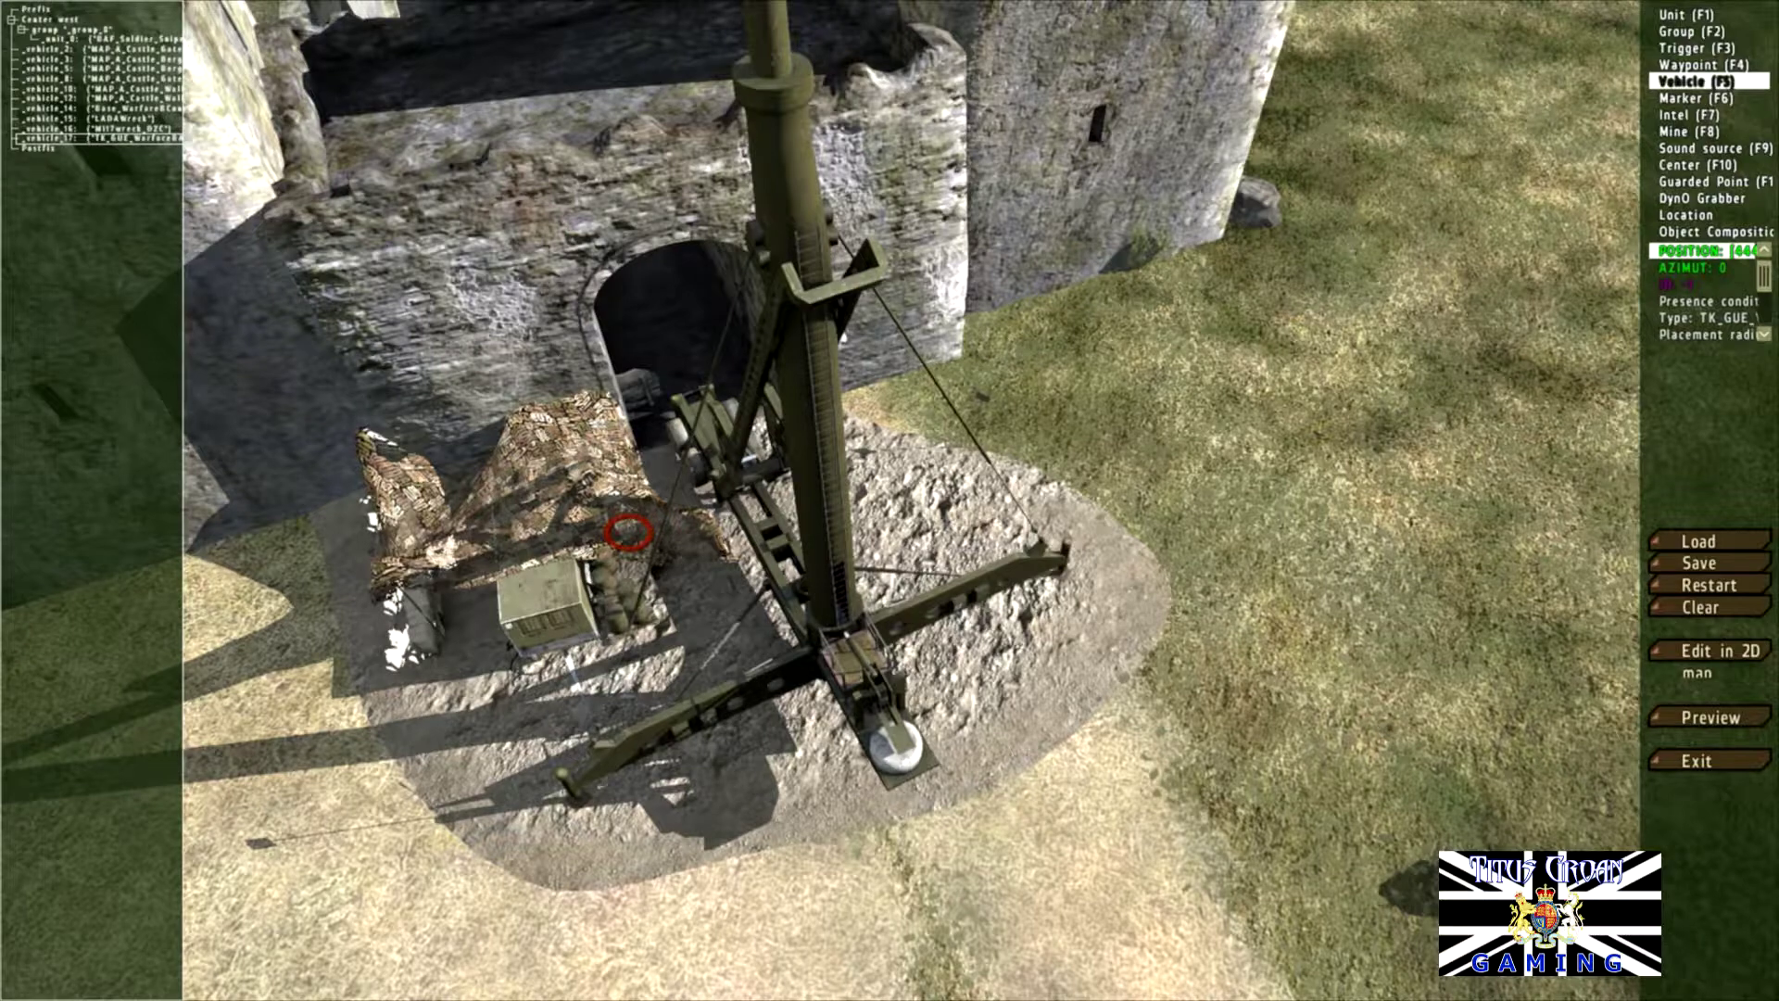
Step: Shift the Artillery Radar slightly away from the gatehouse wall and delete it
left_click_drag(628, 533, 708, 576)
right_click(912, 654)
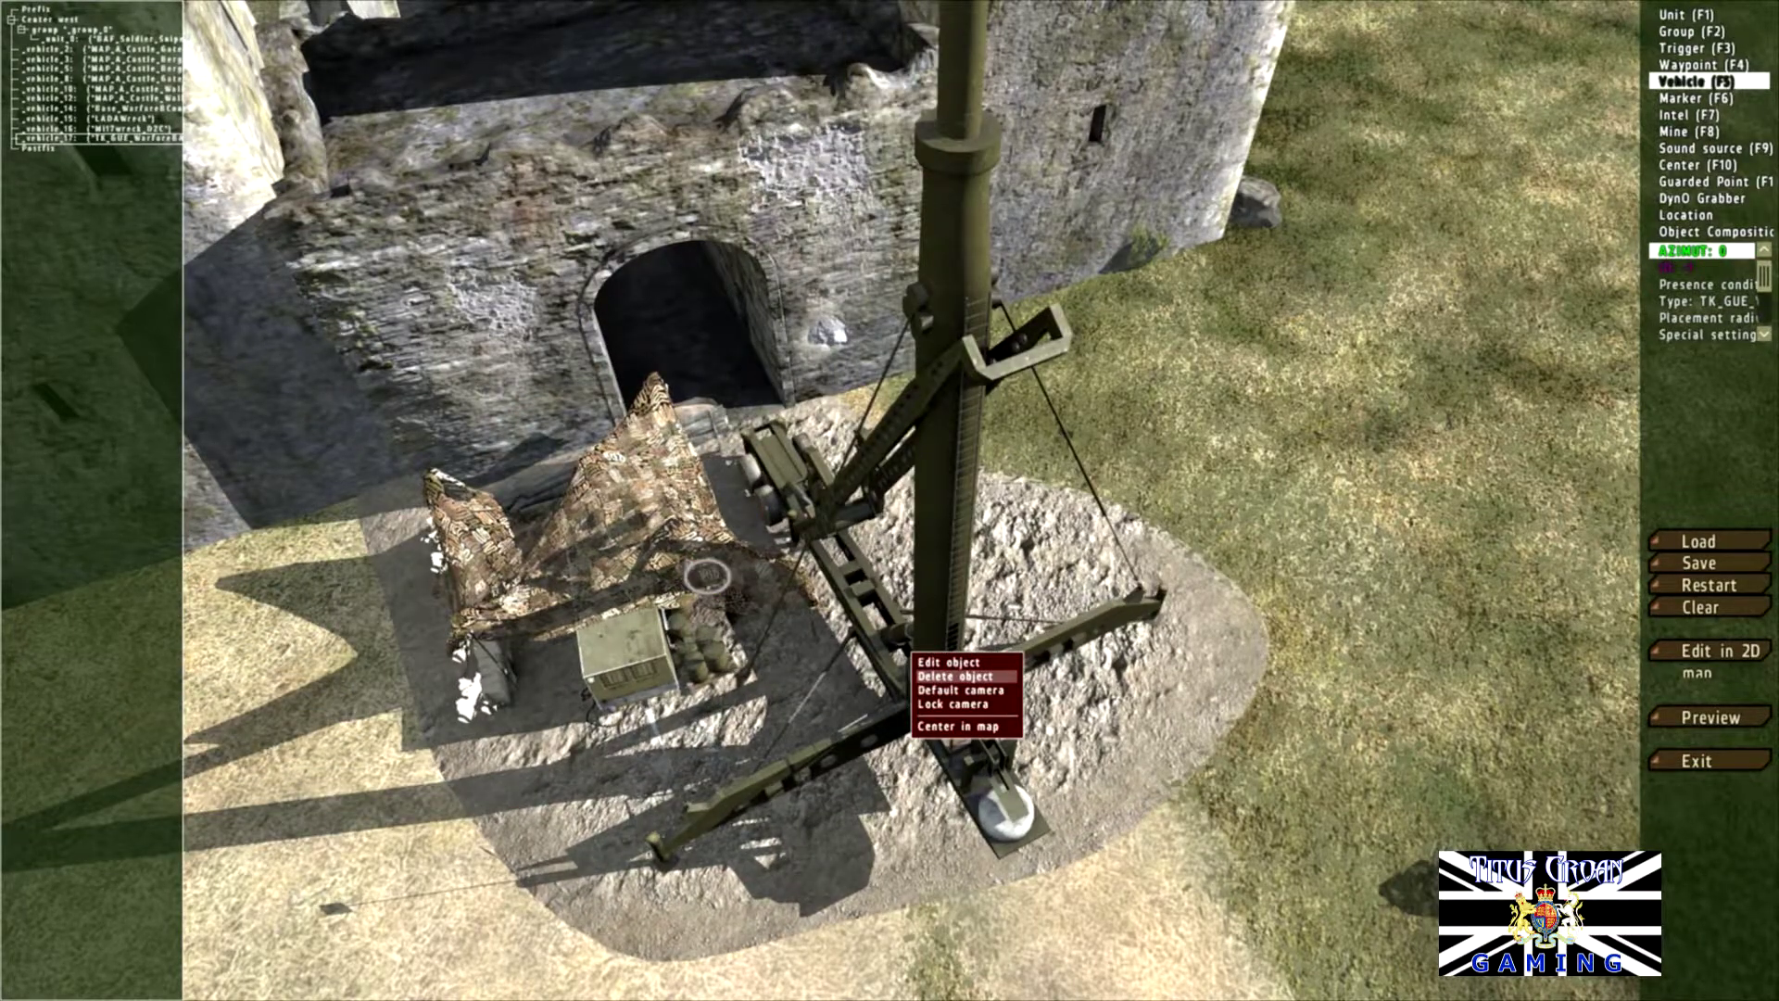
left_click(954, 673)
Step: Try out an Anti-Air Radar from the Military (US) category in front of the gatehouse, and delete it
double_click(954, 673)
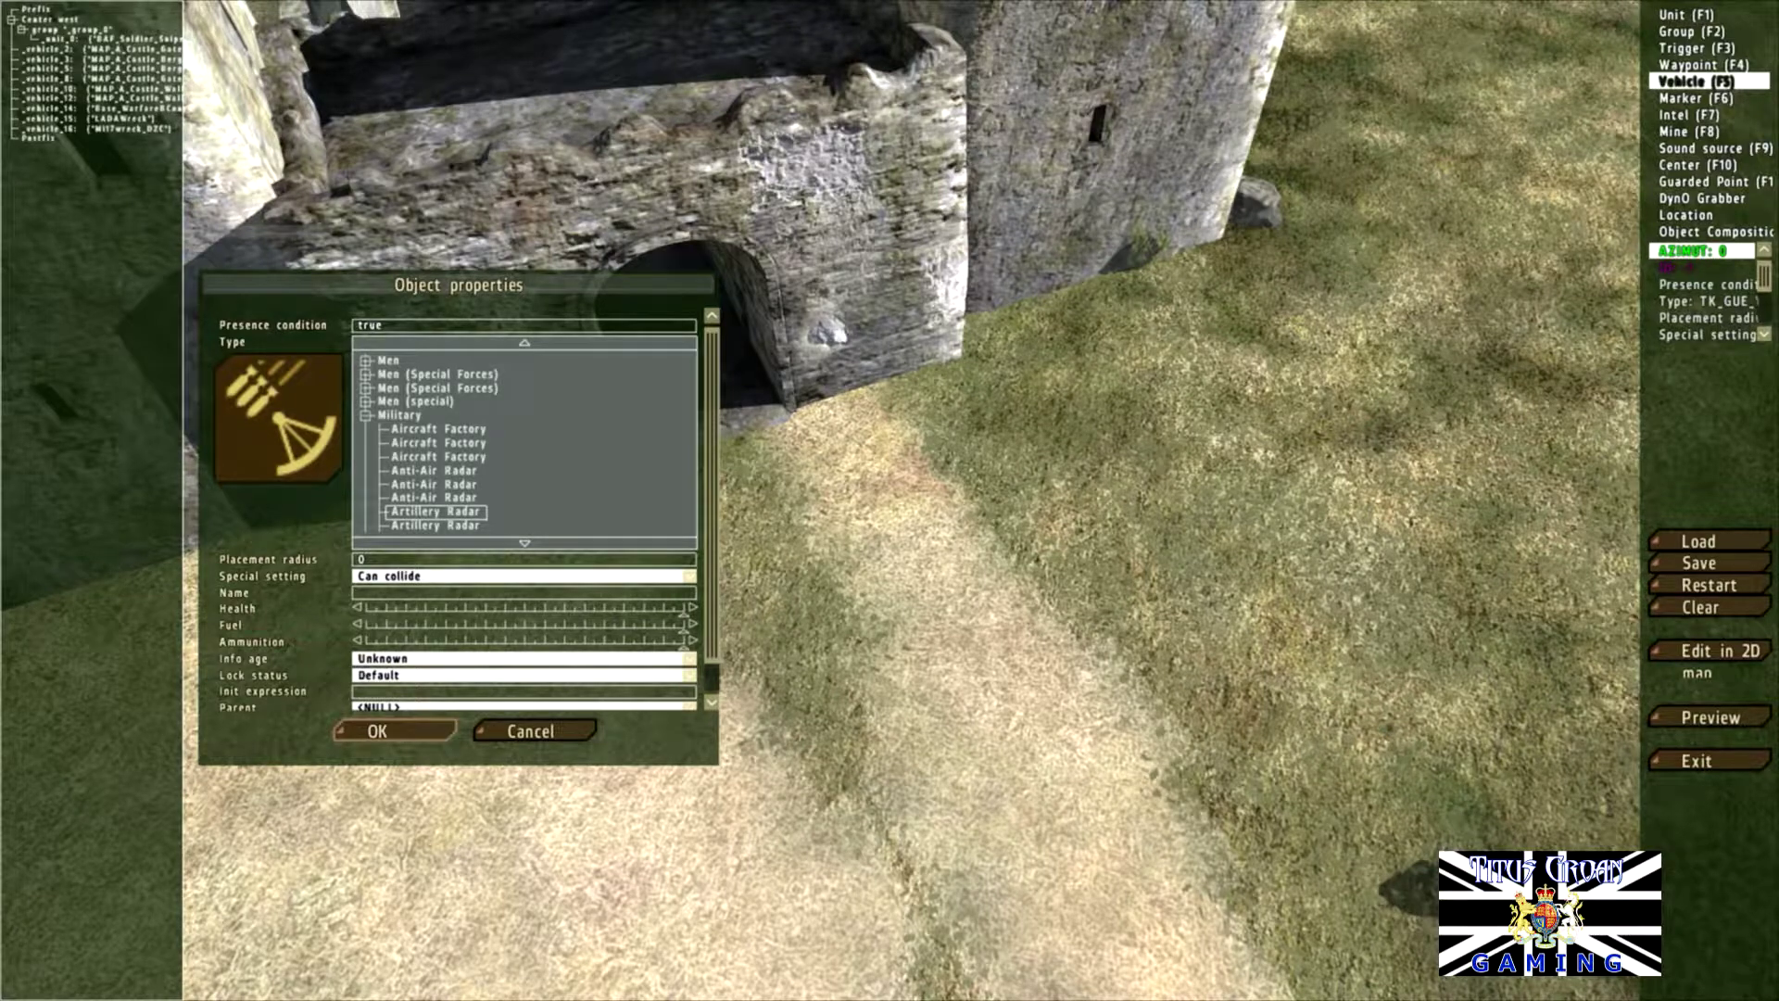
left_click(366, 415)
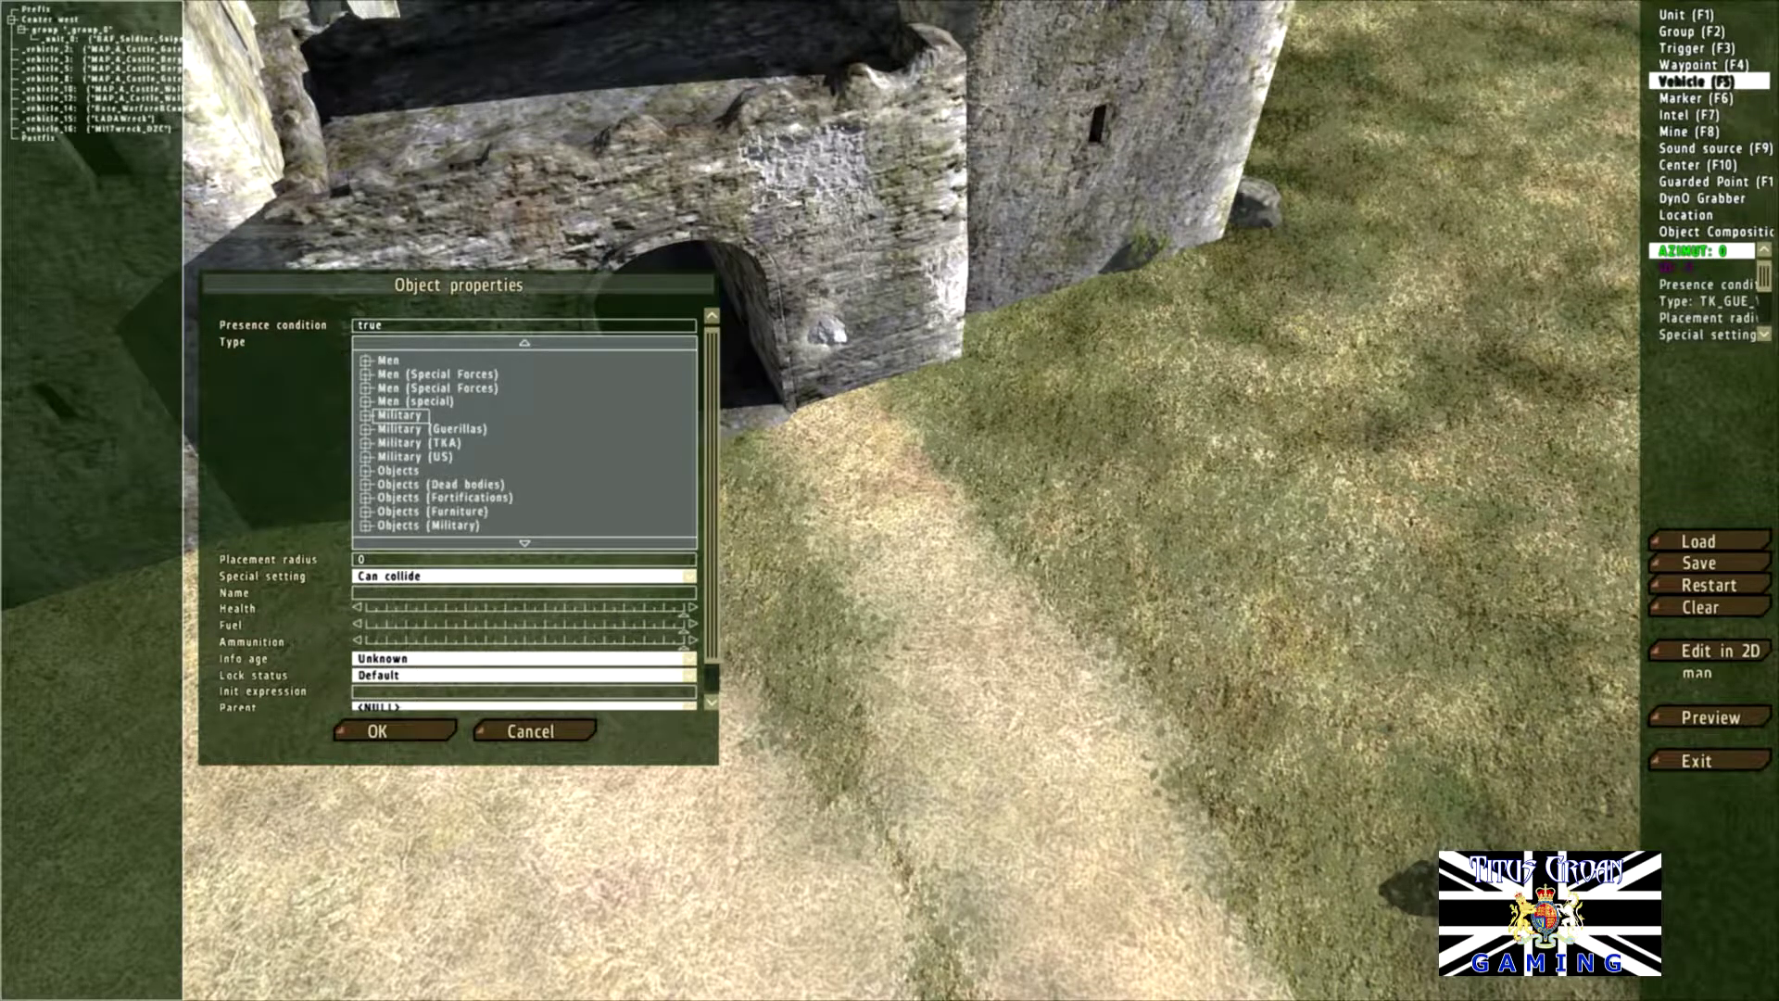
left_click(366, 457)
scroll(524, 442, "down", 13)
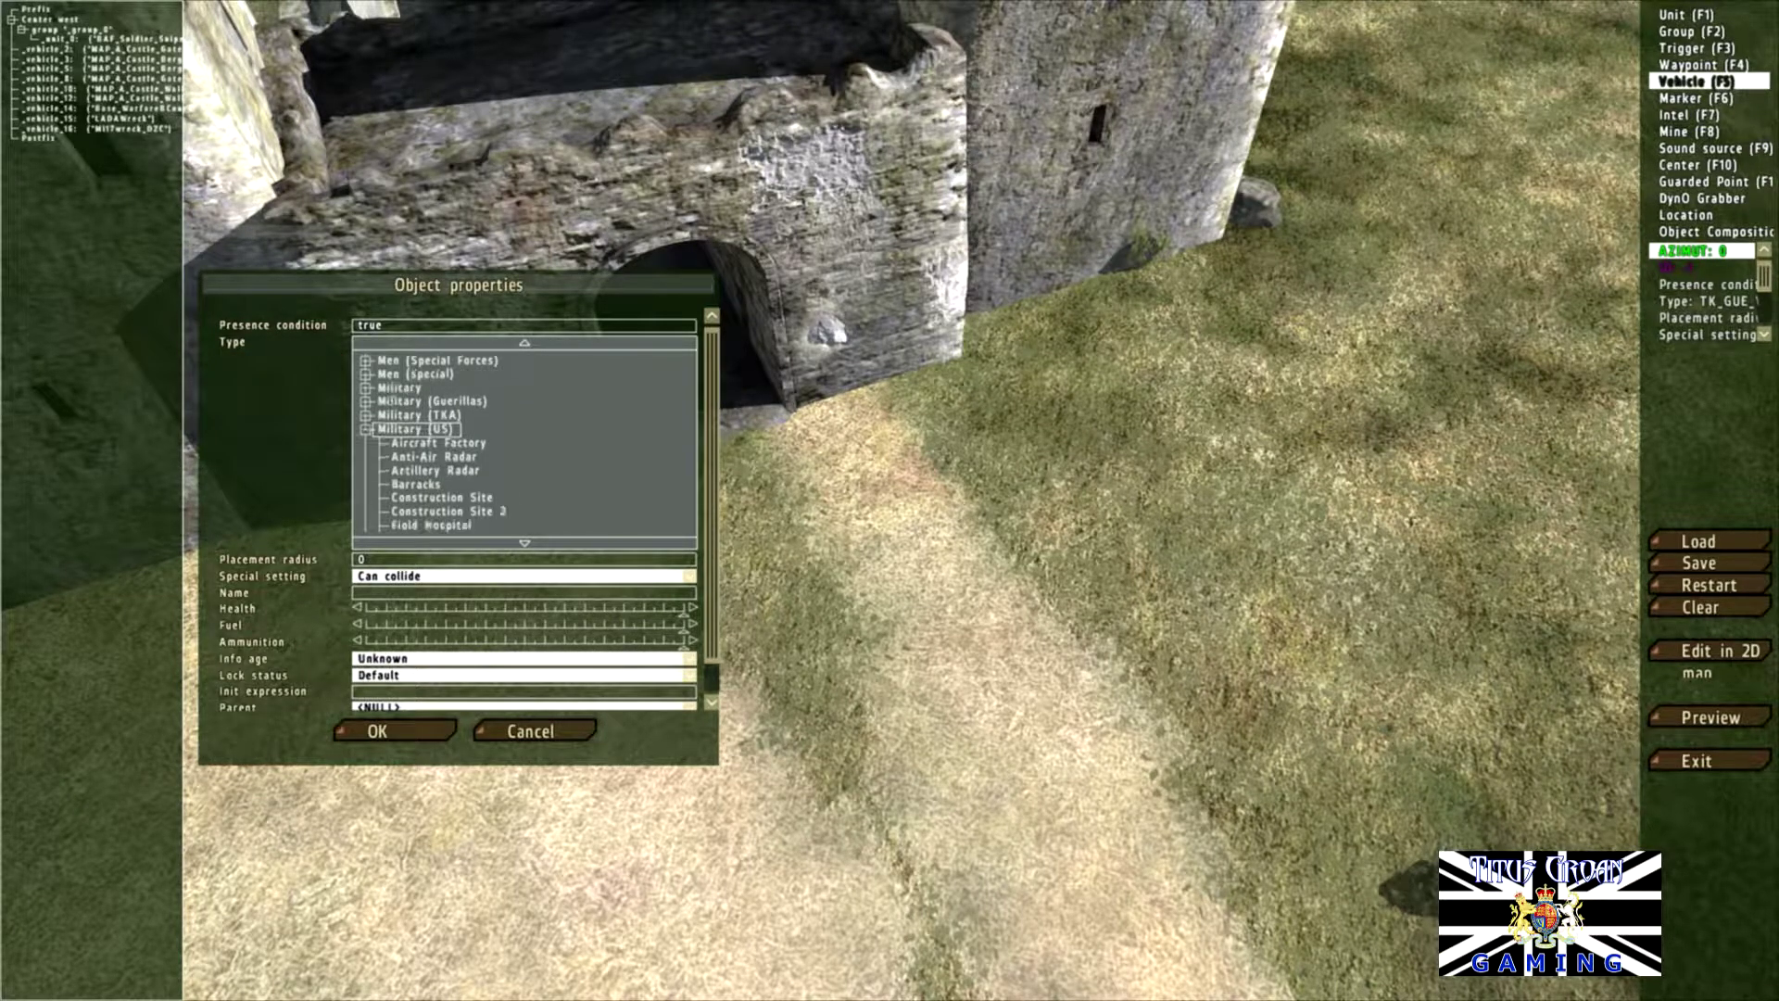
scroll(525, 442, "up", 8)
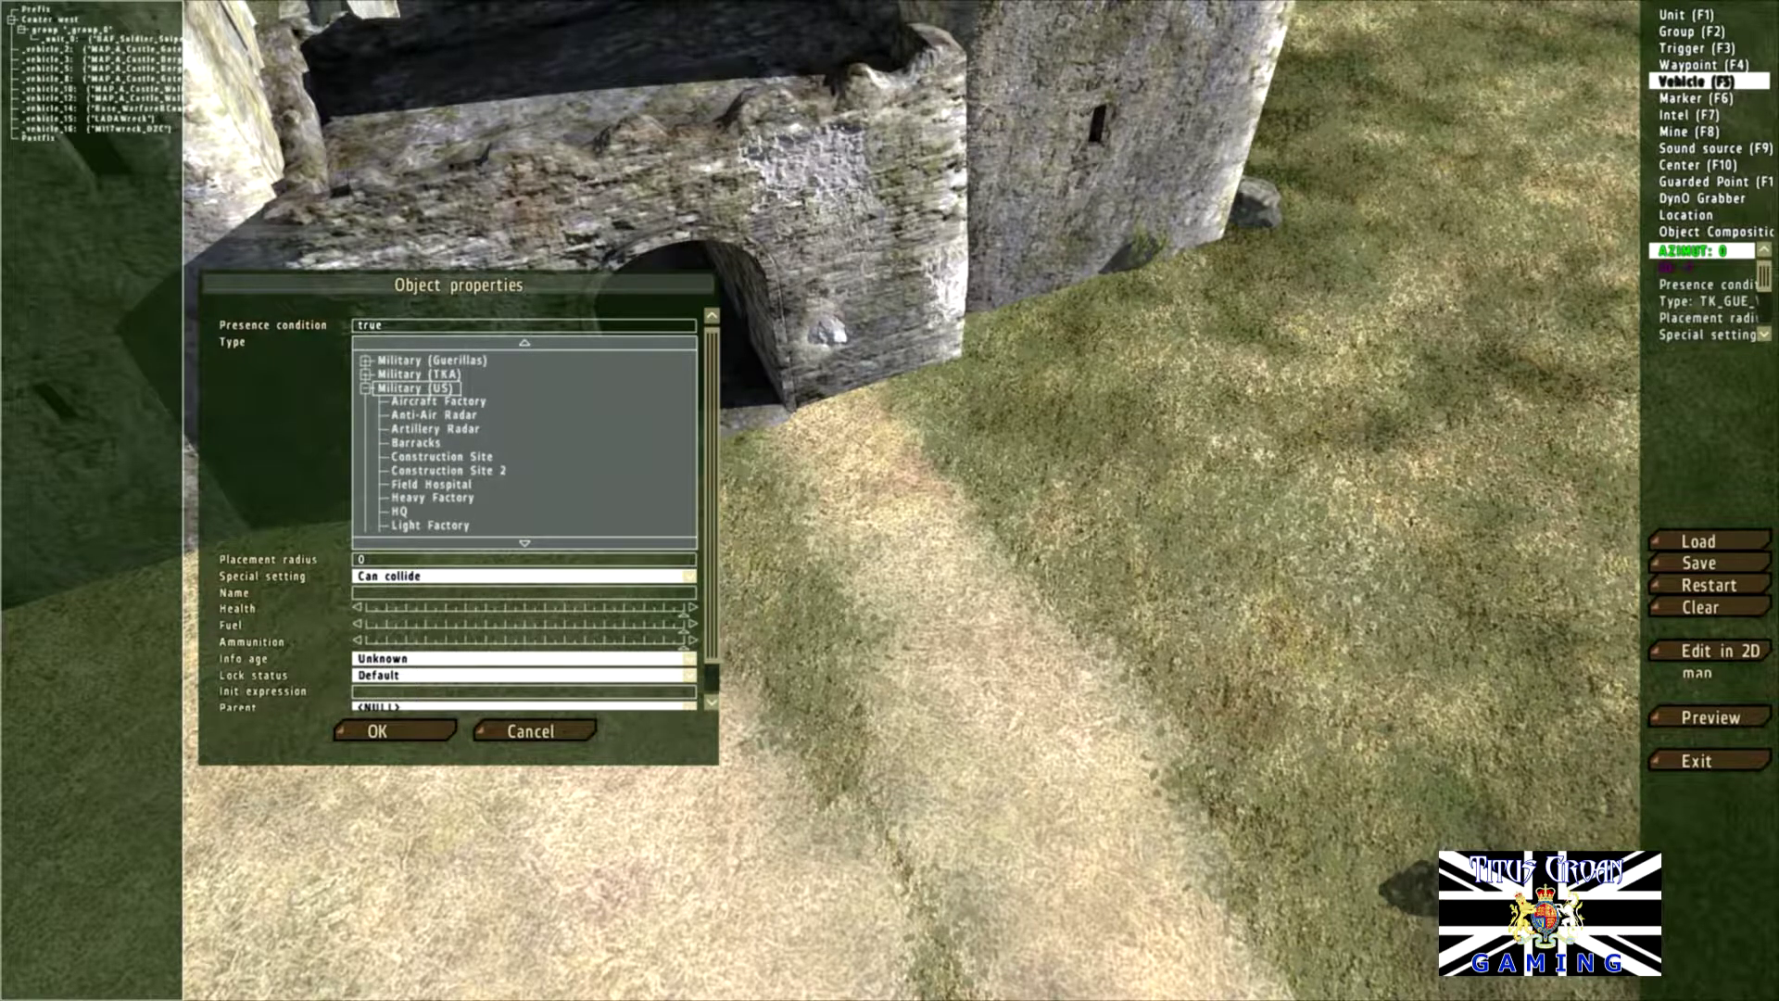
left_click(434, 415)
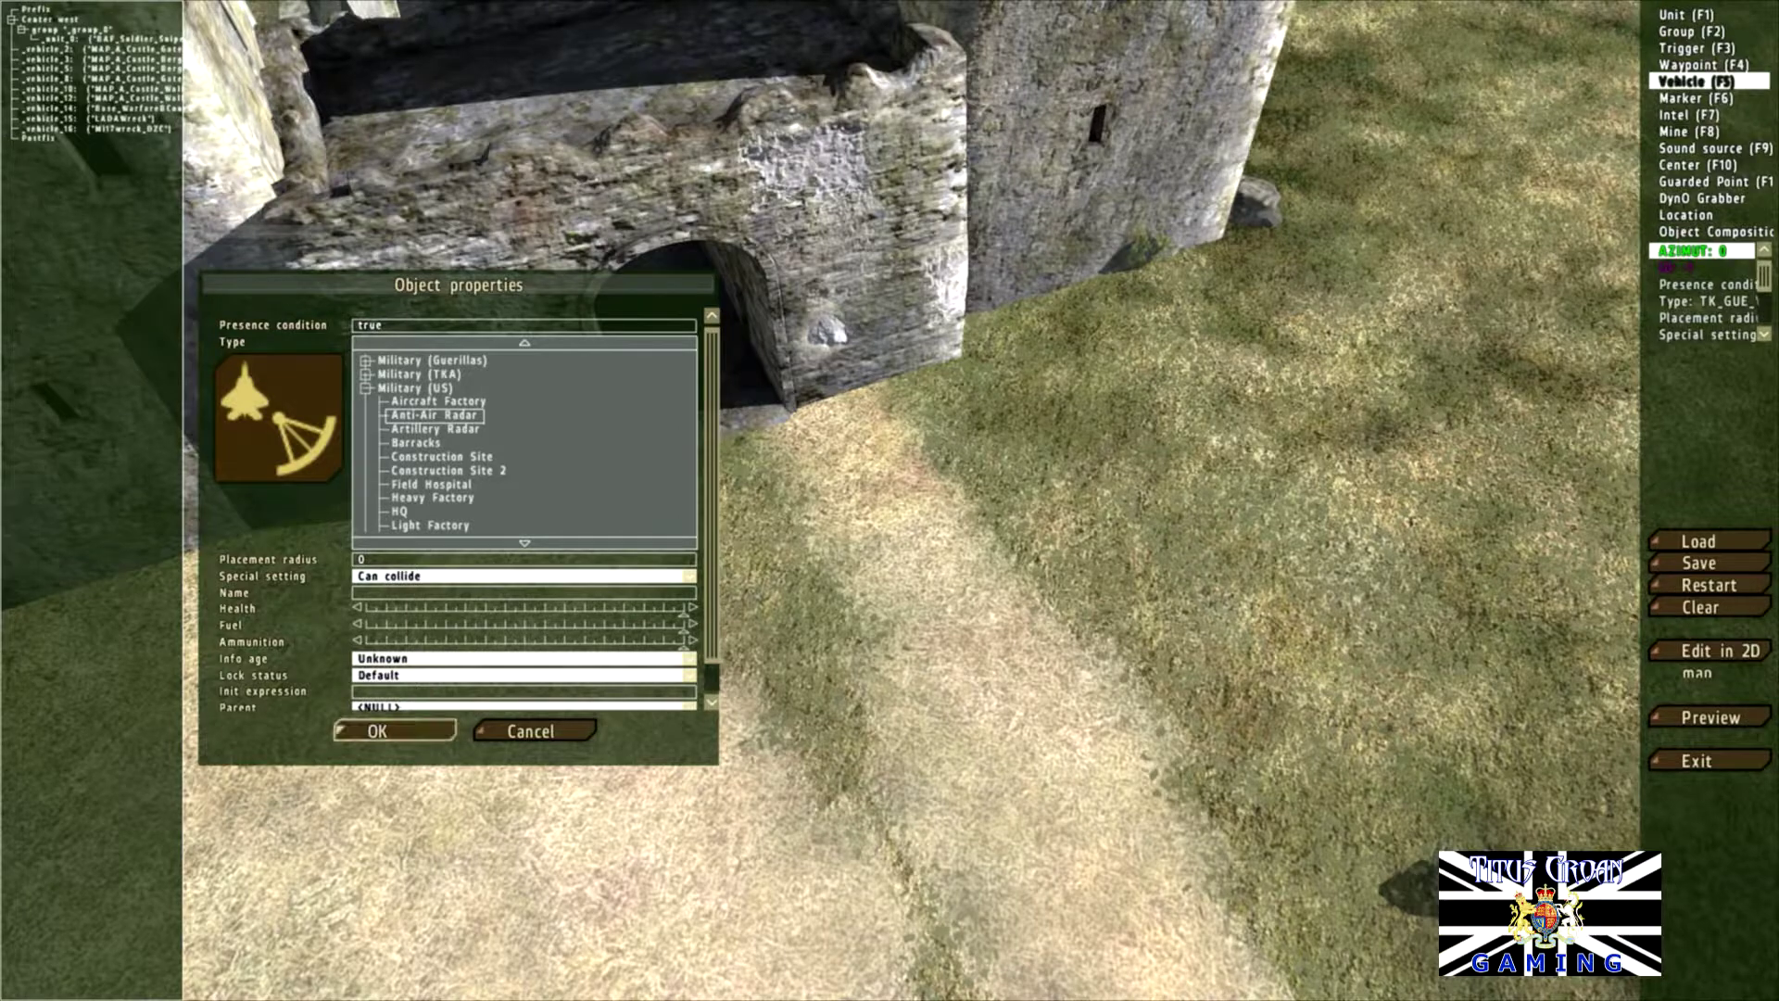
left_click(377, 731)
right_click(807, 570)
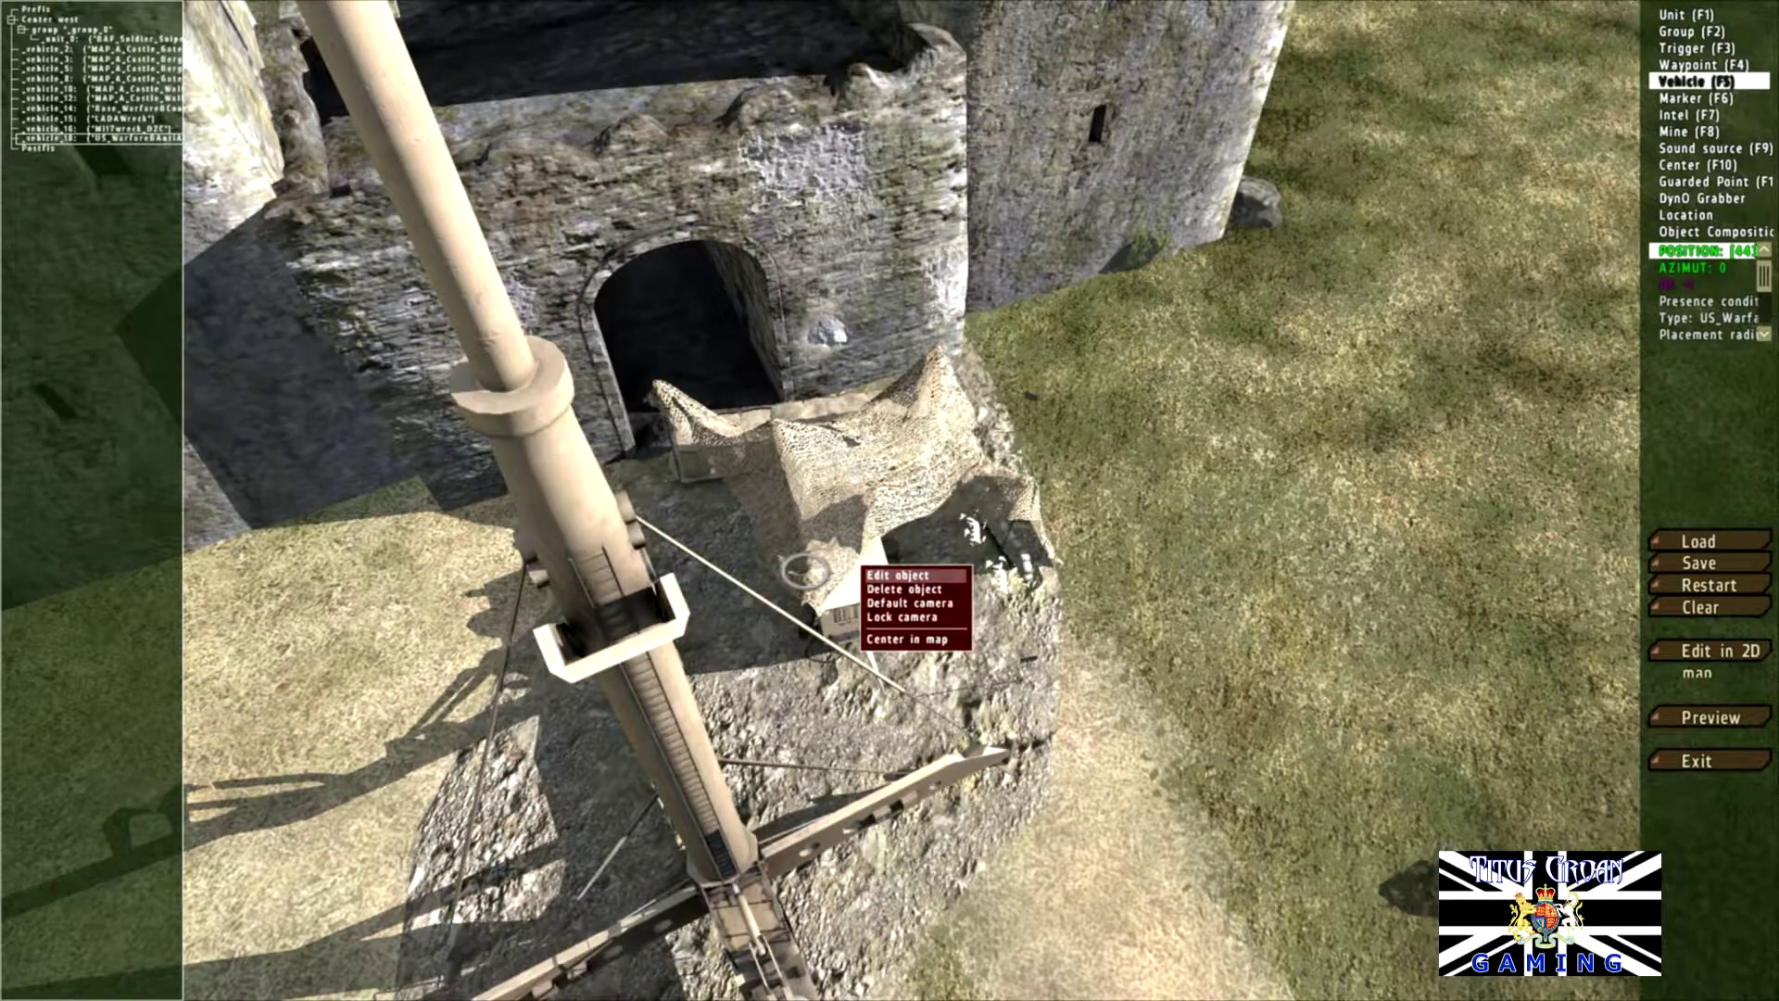
left_click(905, 590)
Step: Place an Anti-Air Radar from the Military (Guerillas) category in front of the gatehouse
double_click(871, 584)
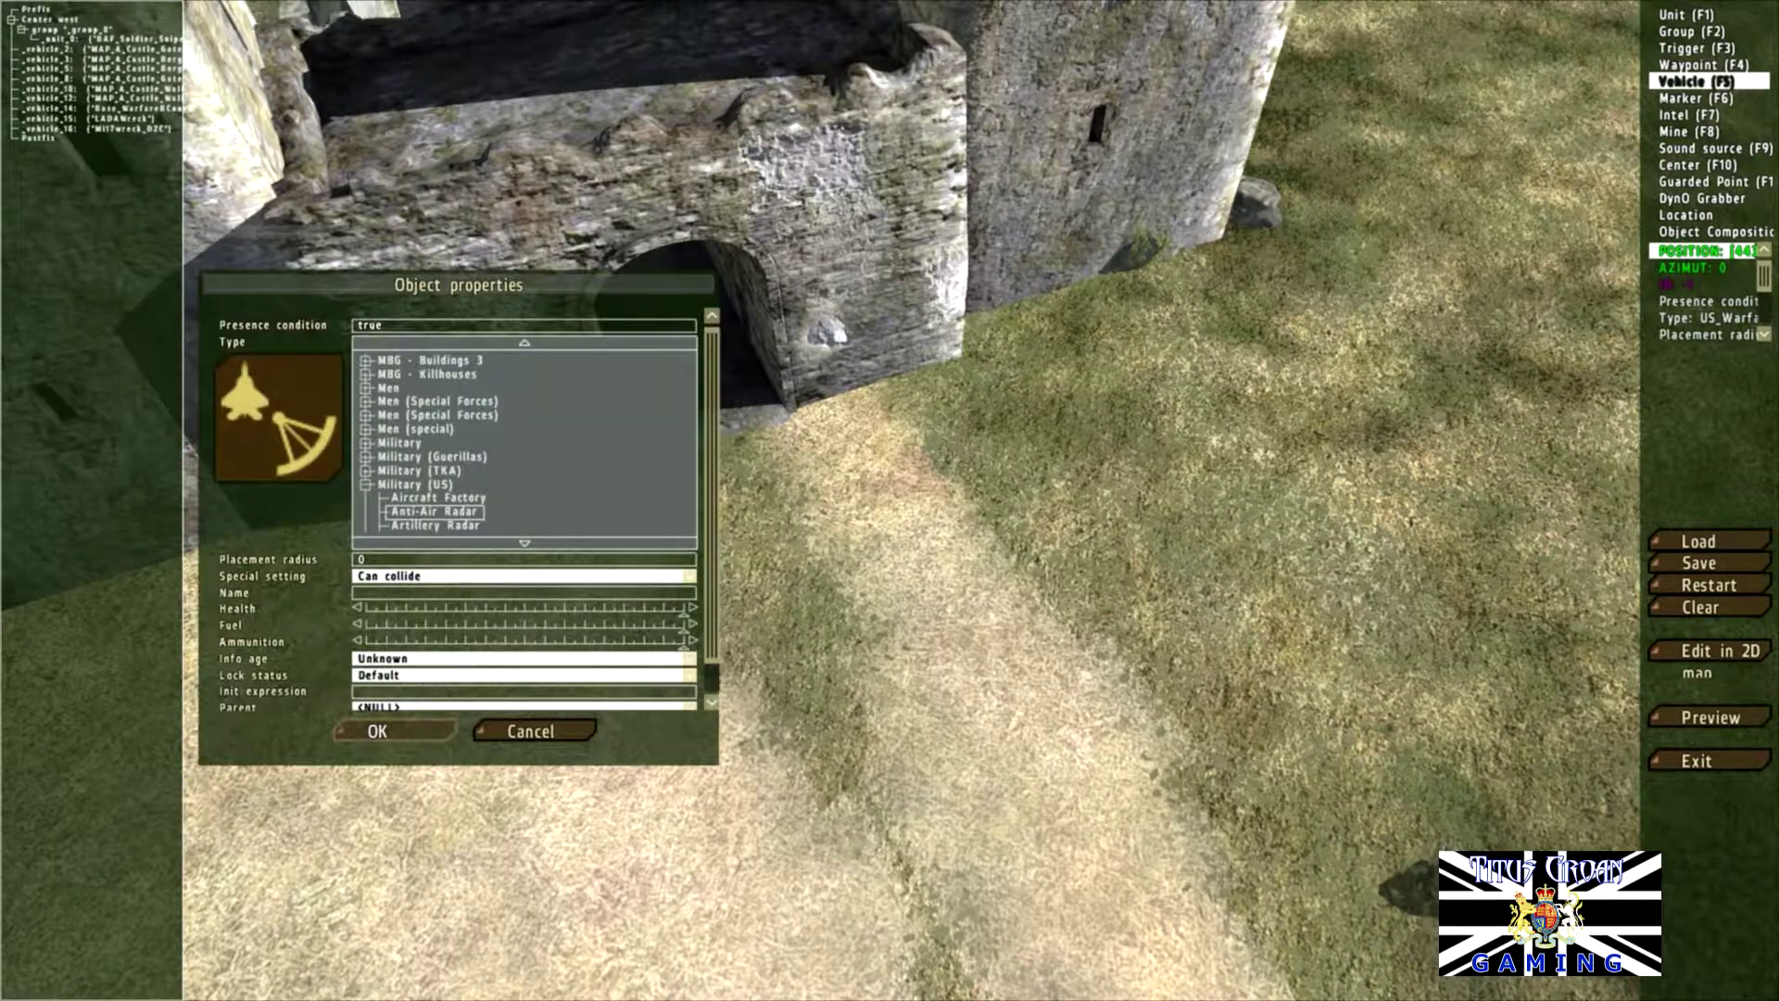
left_click(366, 485)
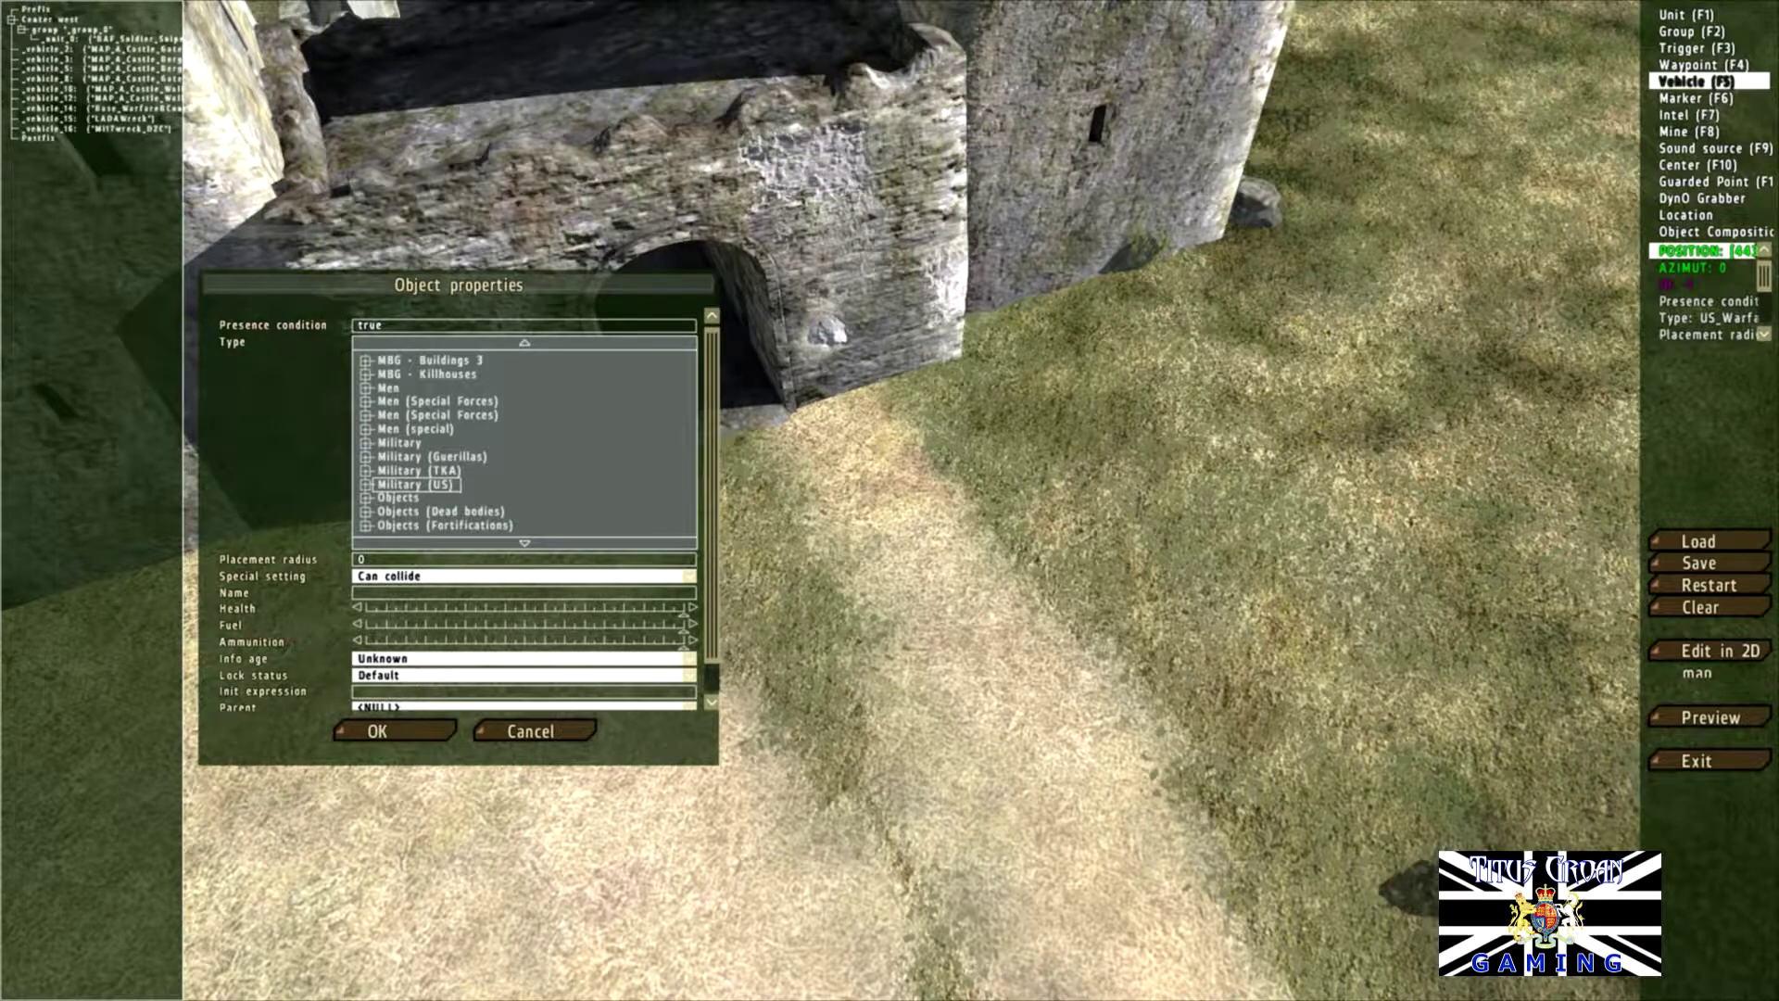
left_click(366, 457)
scroll(366, 456, "down", 1)
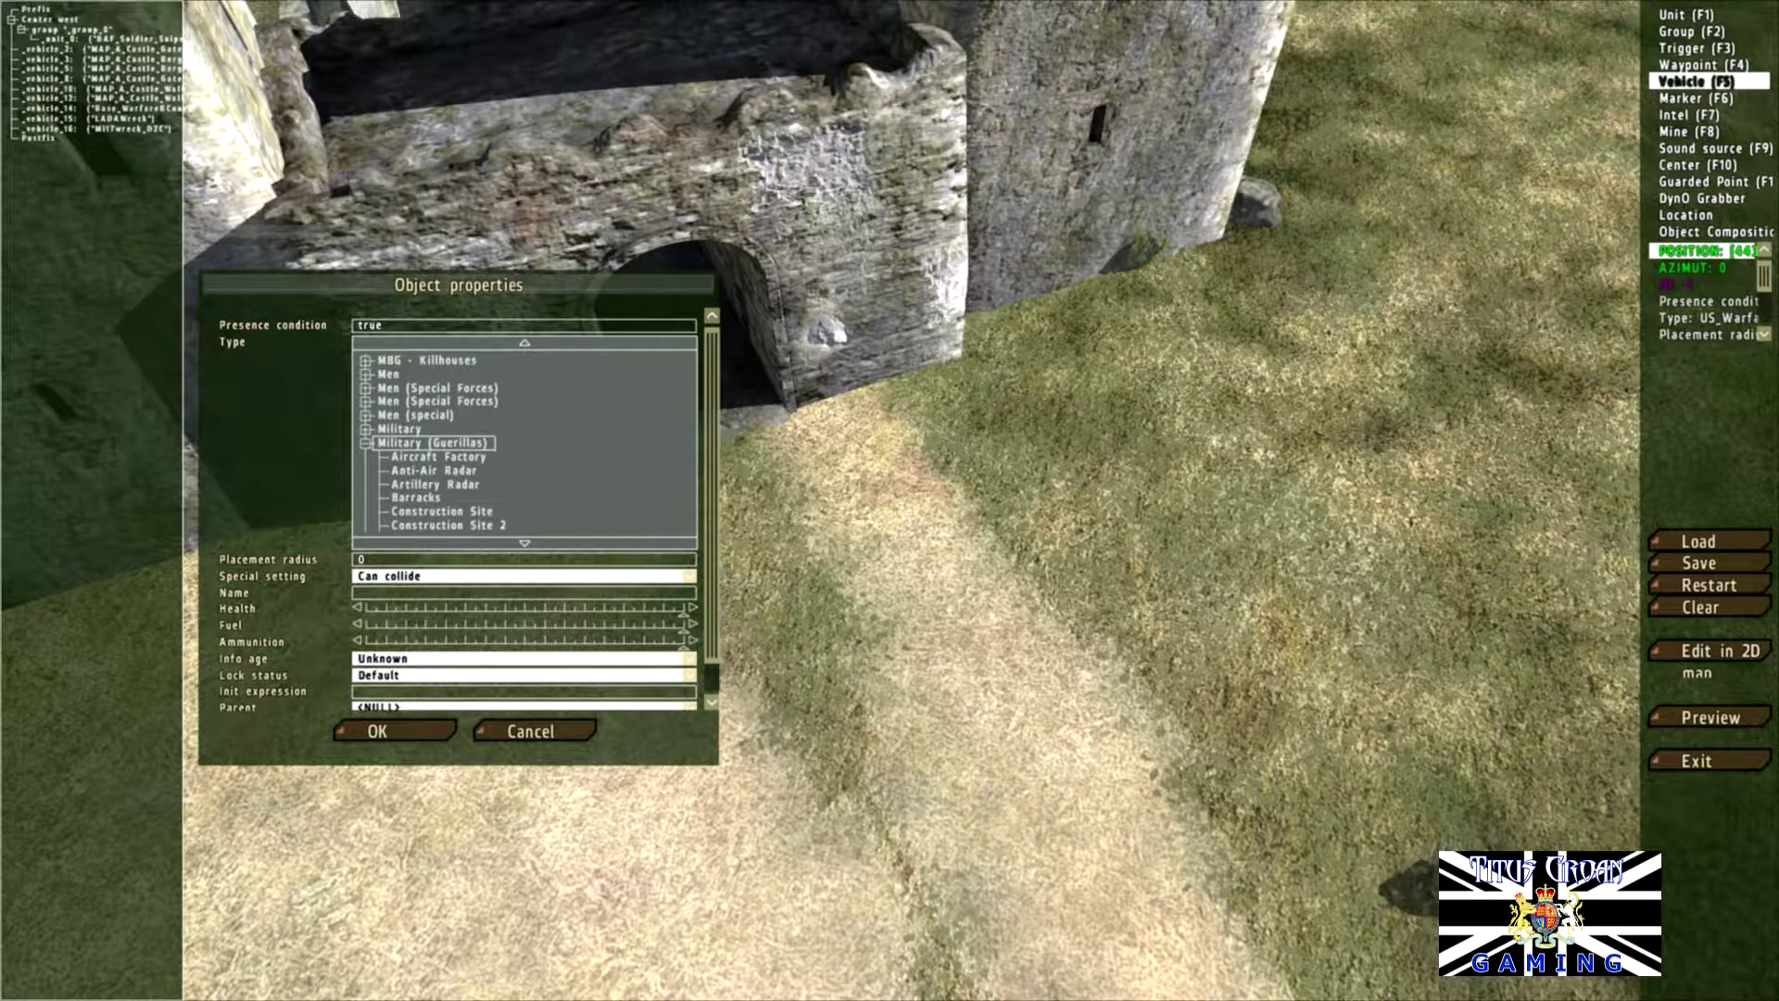
left_click(434, 471)
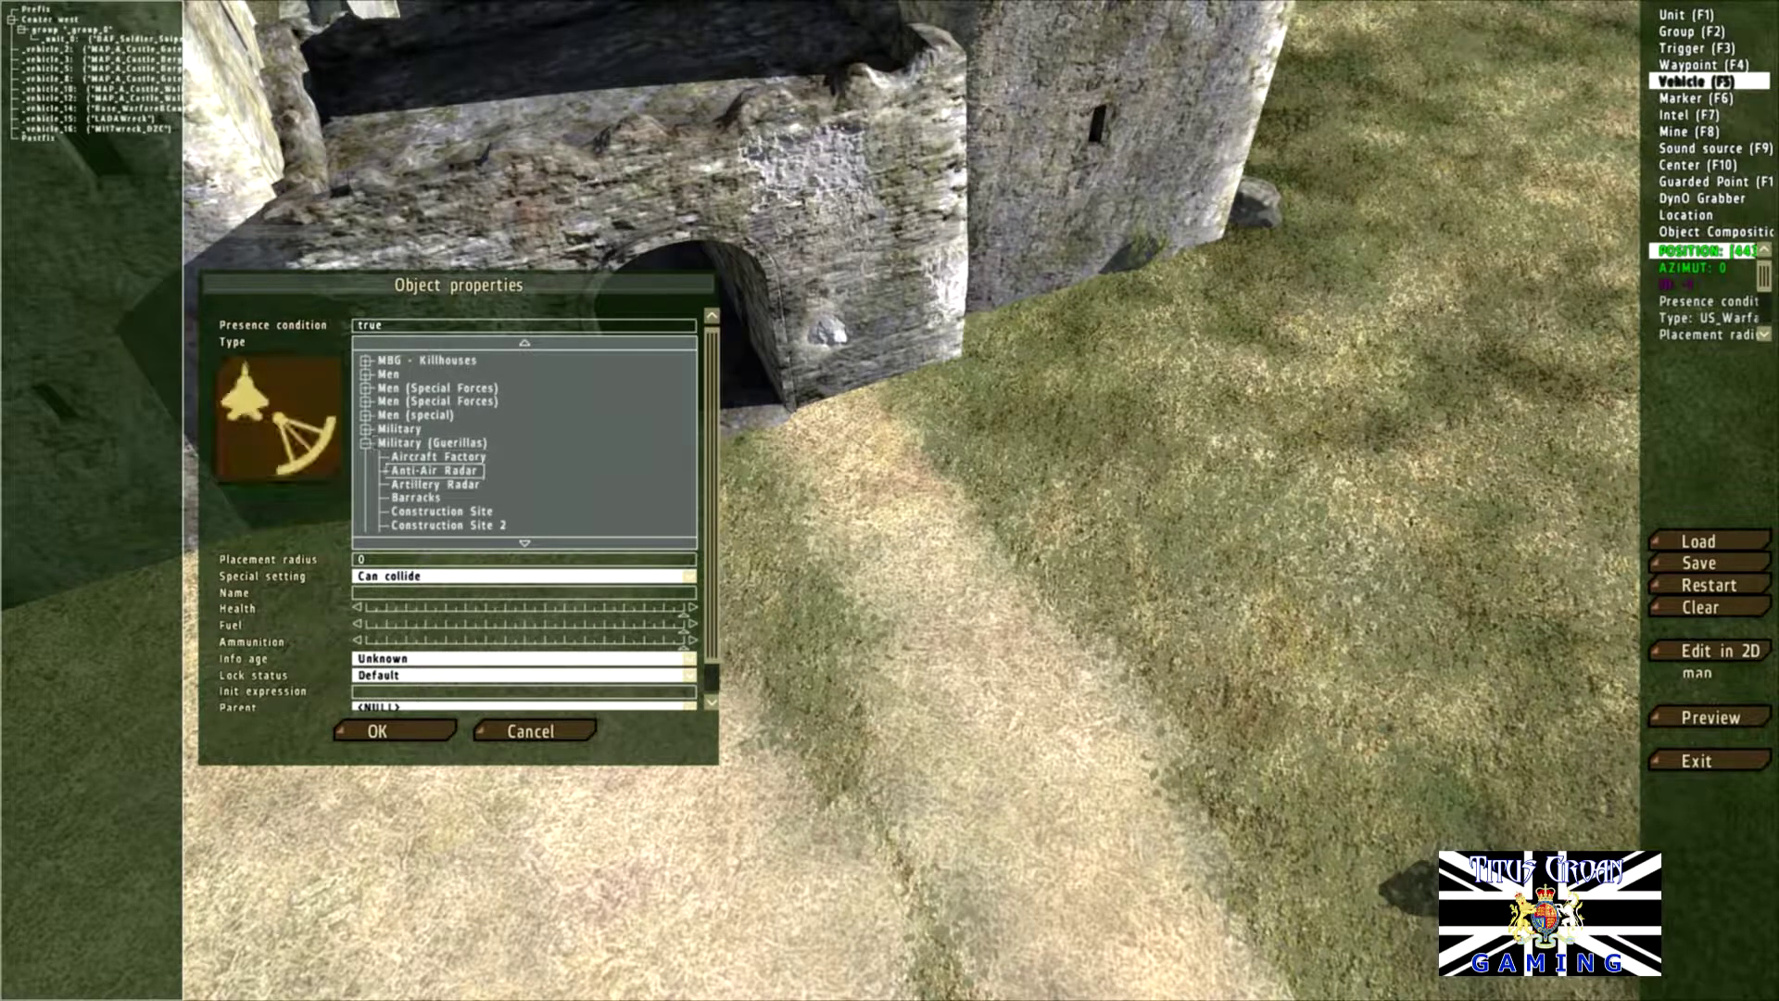
left_click(377, 731)
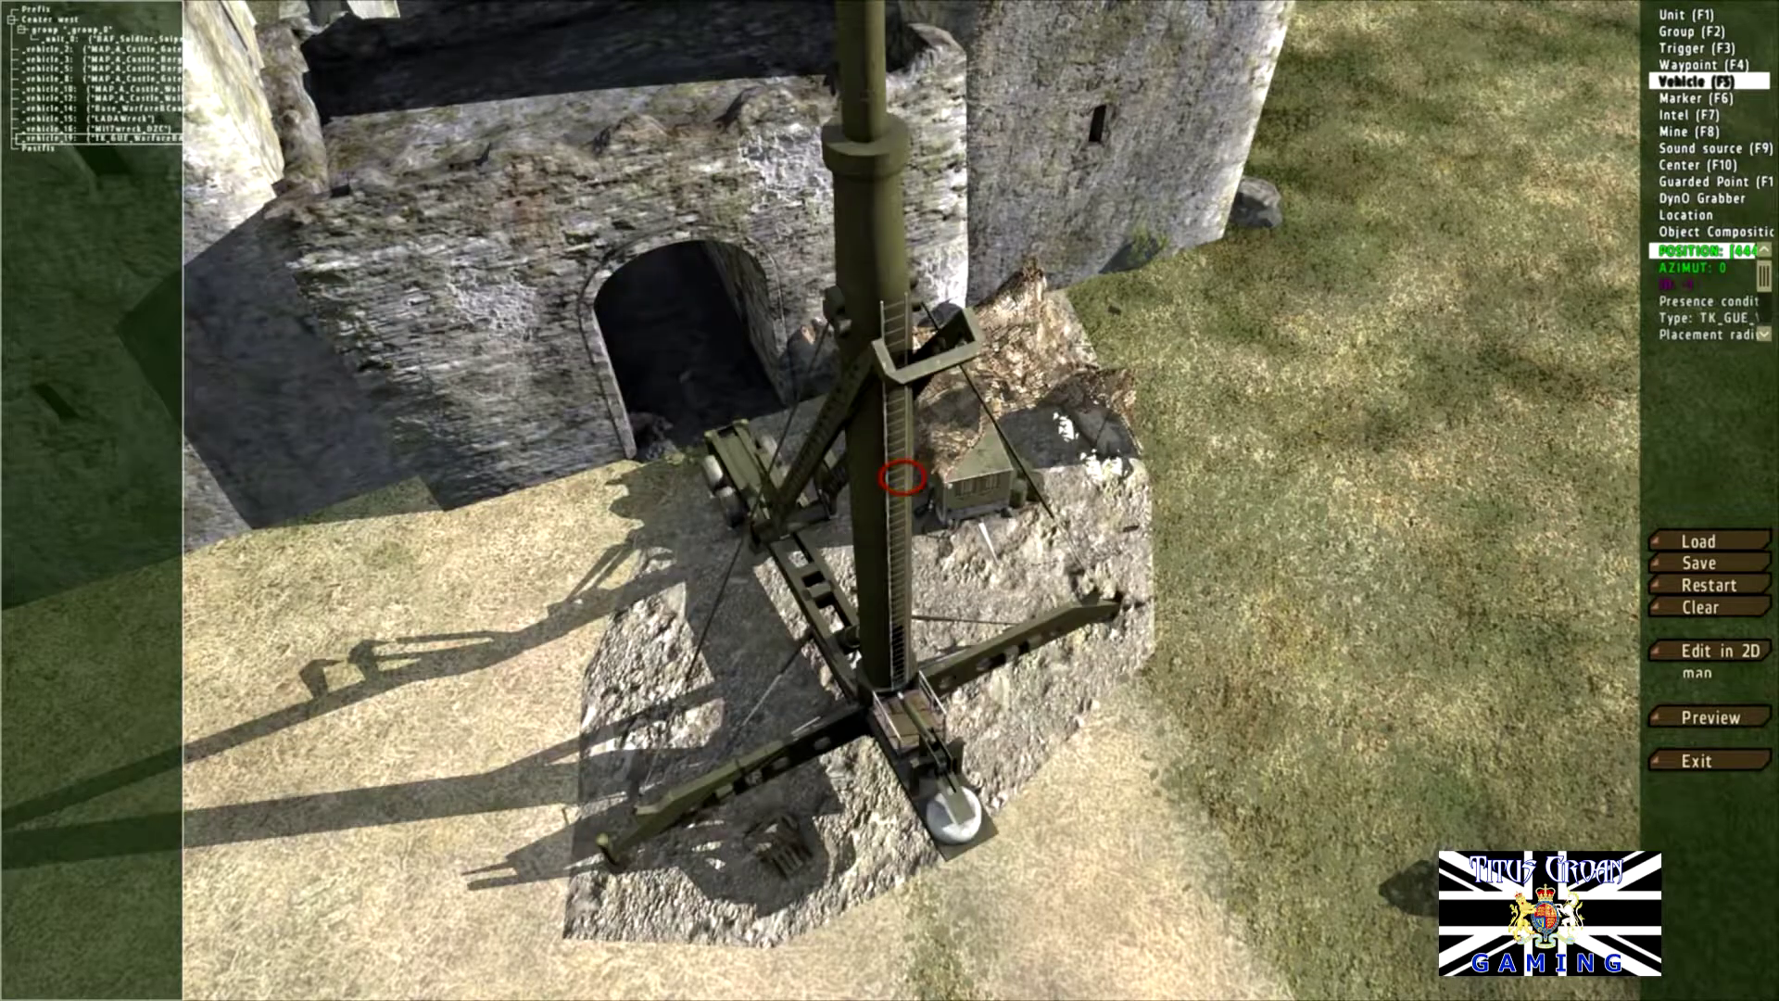
Step: Move the guerilla Anti-Air Radar to one side of the gatehouse approach and rotate it so its netting faces the path
key("q")
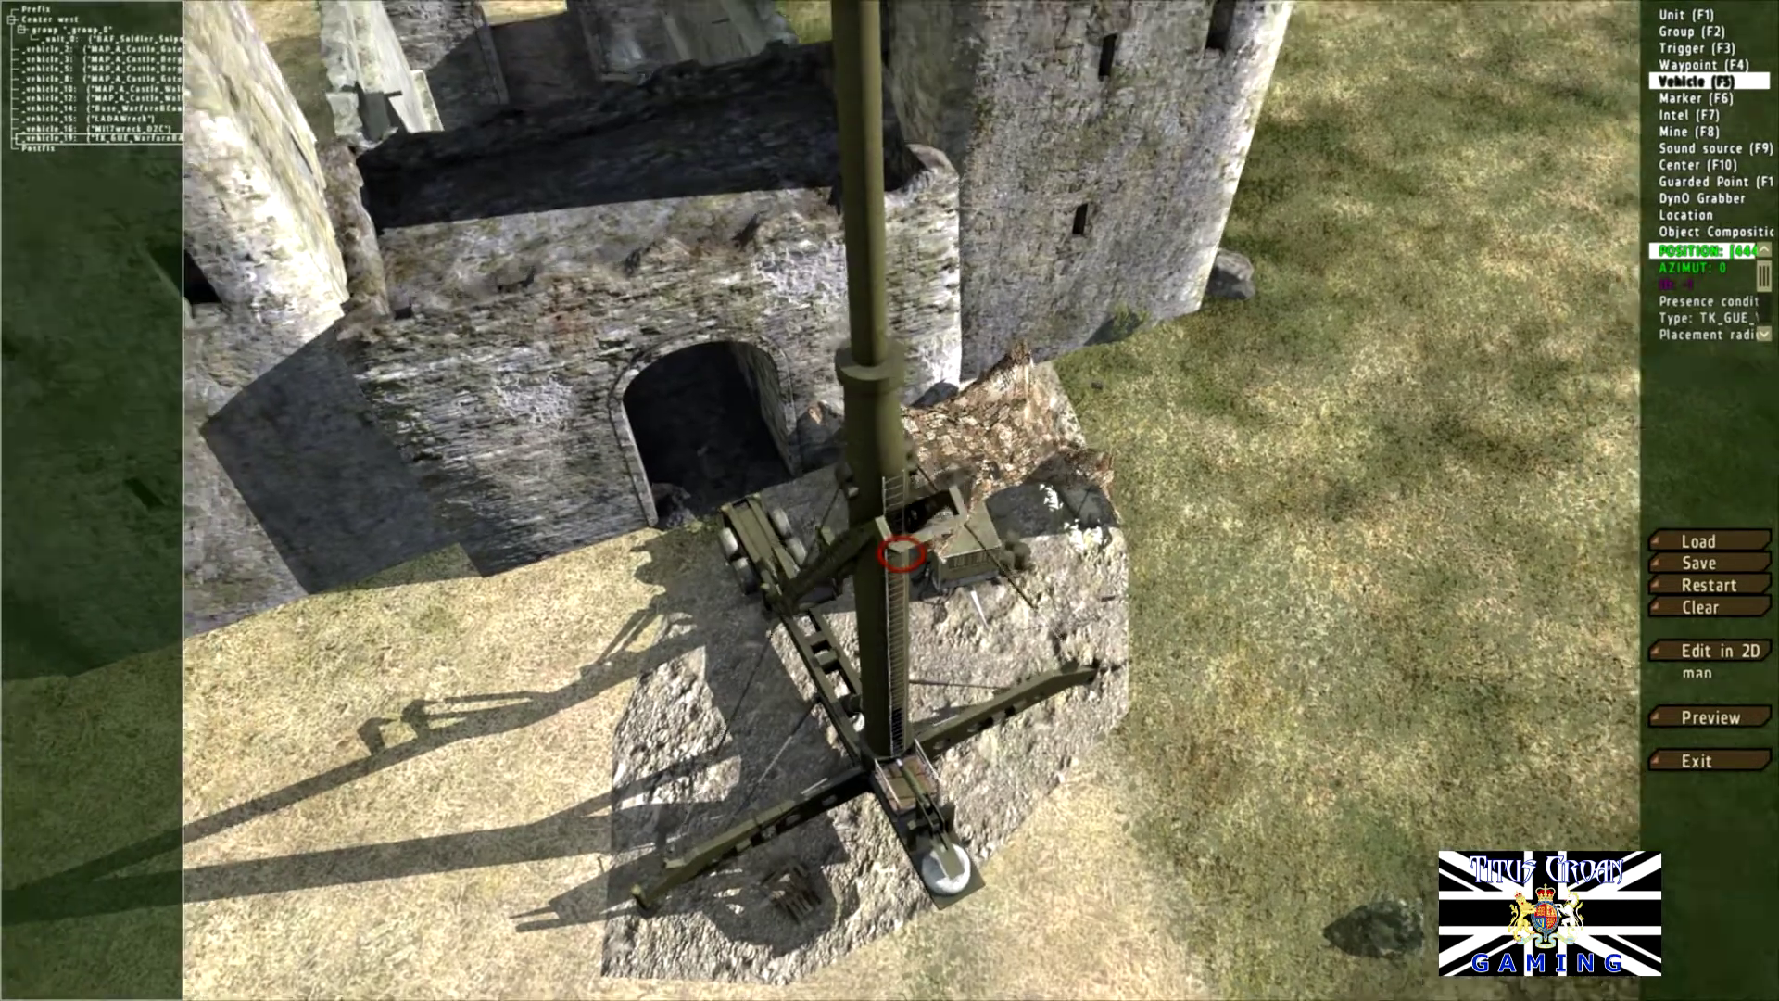
scroll(704, 405, "down", 2)
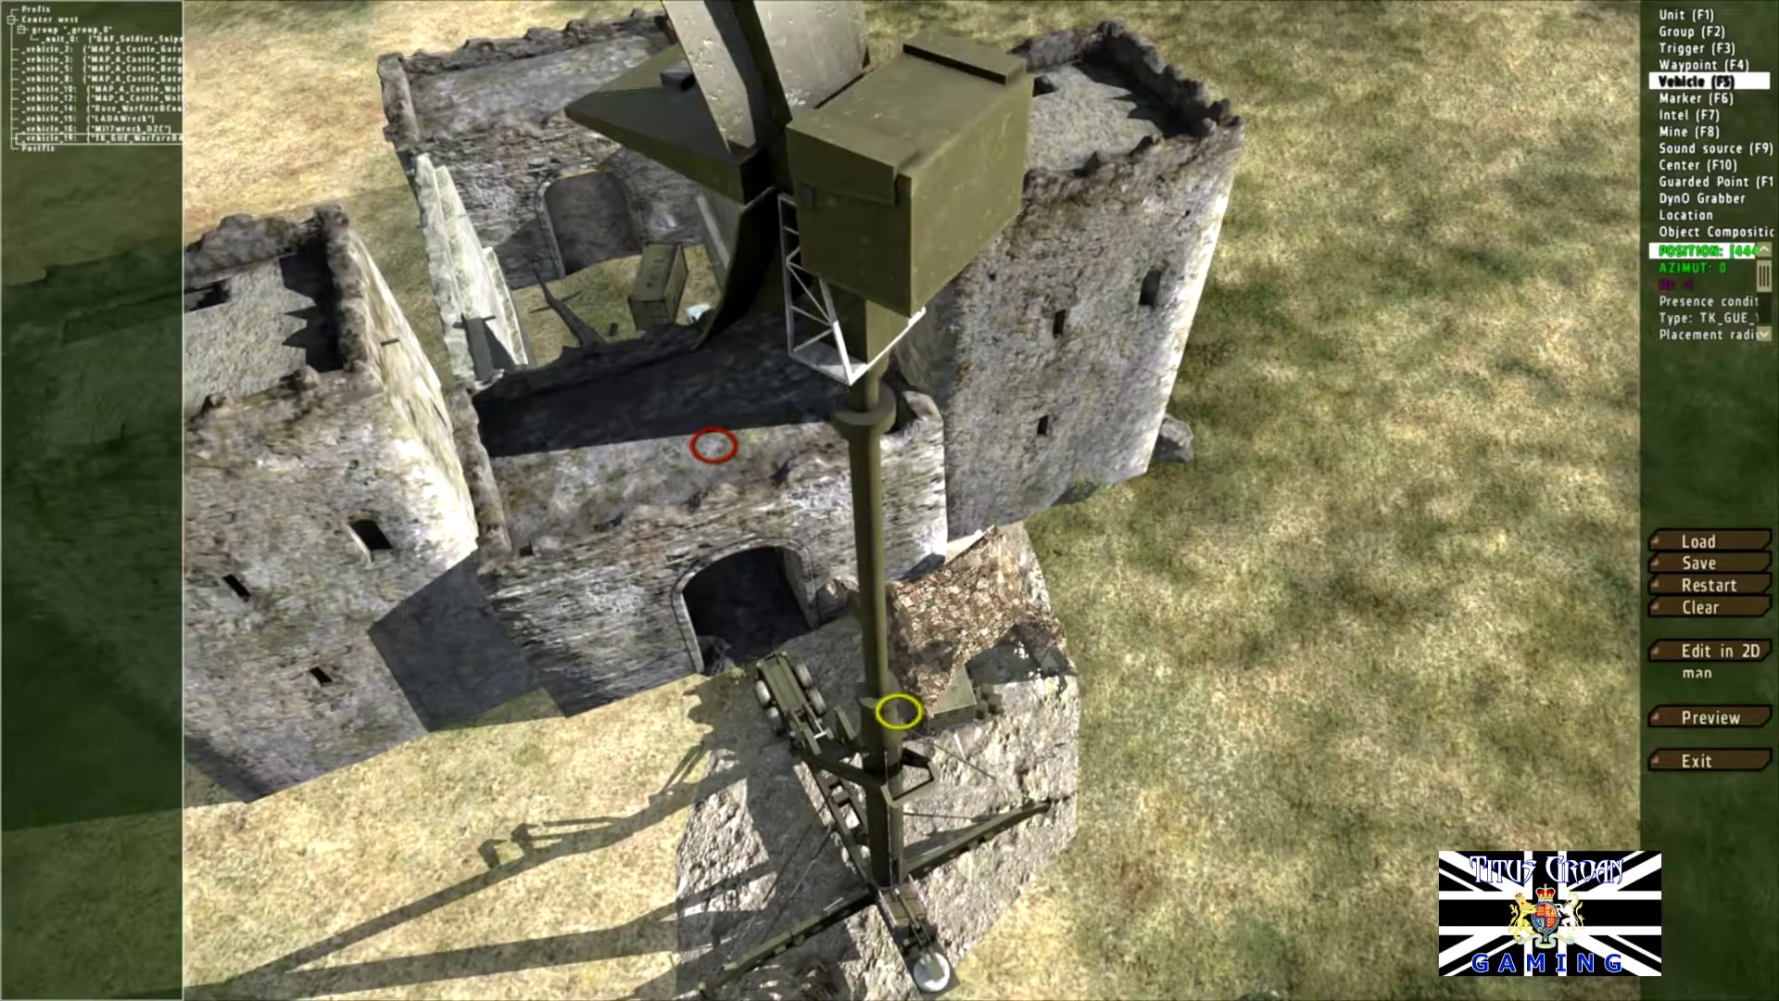
right_click_drag(711, 445, 612, 454)
right_click_drag(881, 616, 727, 804)
left_click_drag(727, 804, 913, 617)
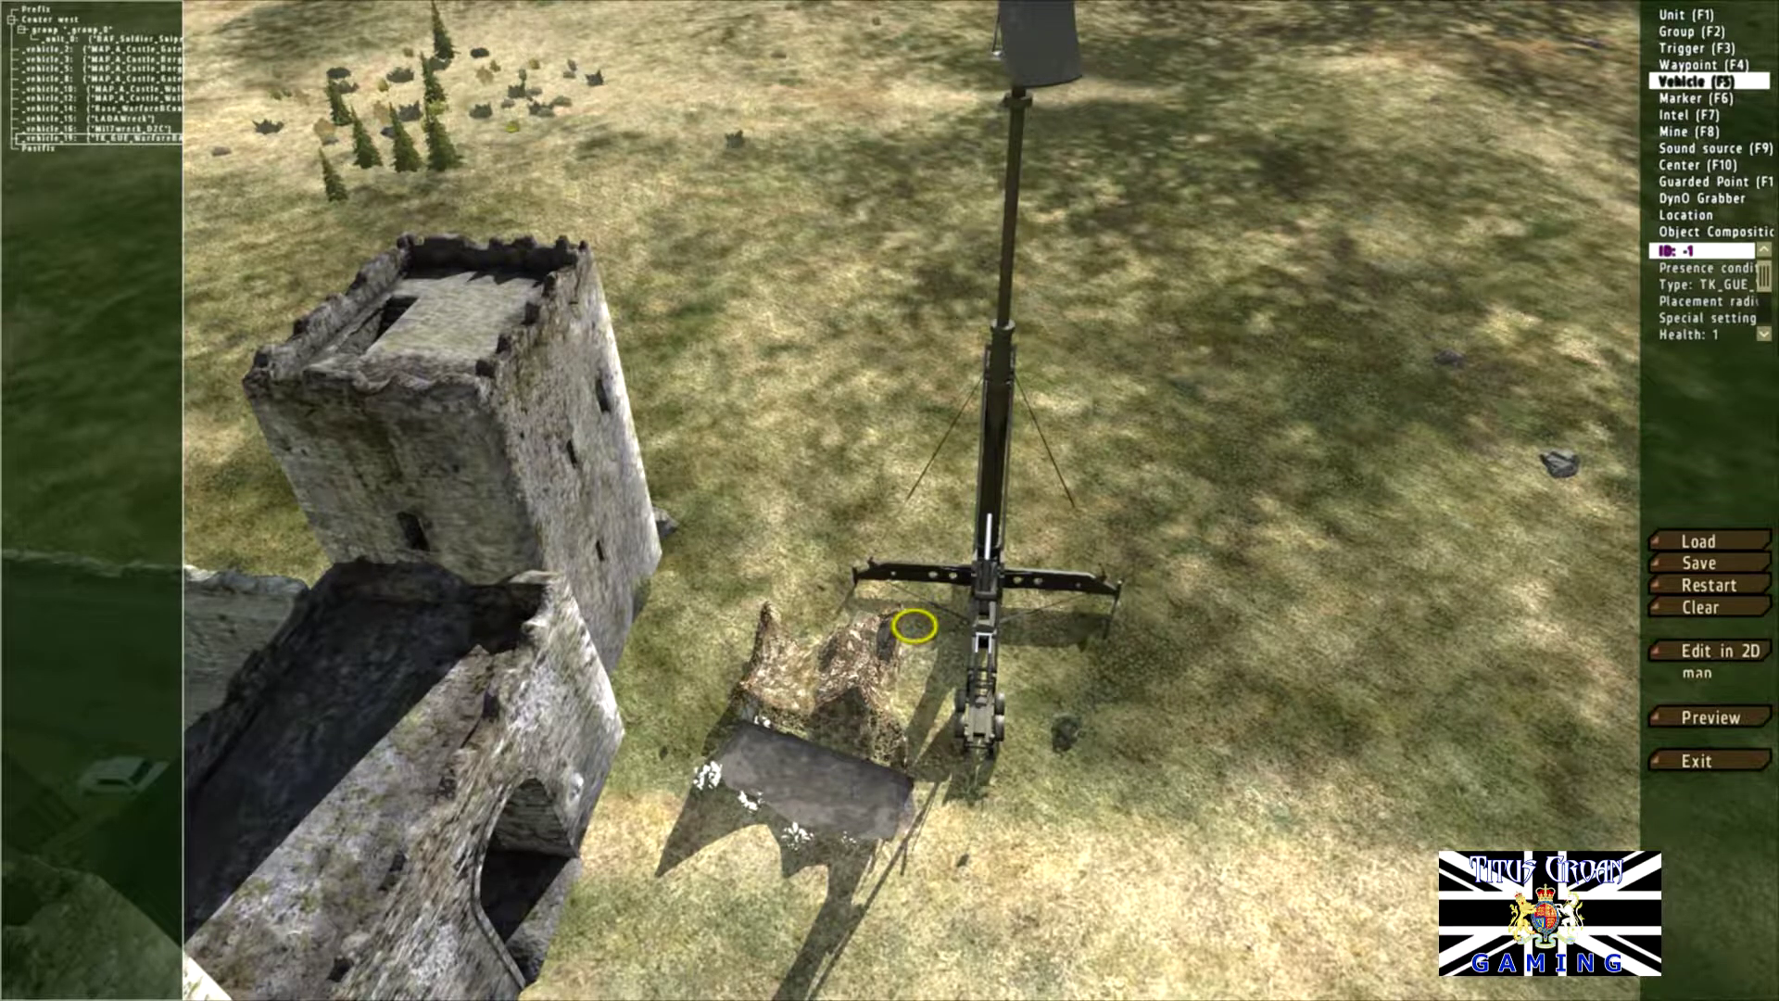
right_click_drag(914, 625, 865, 665)
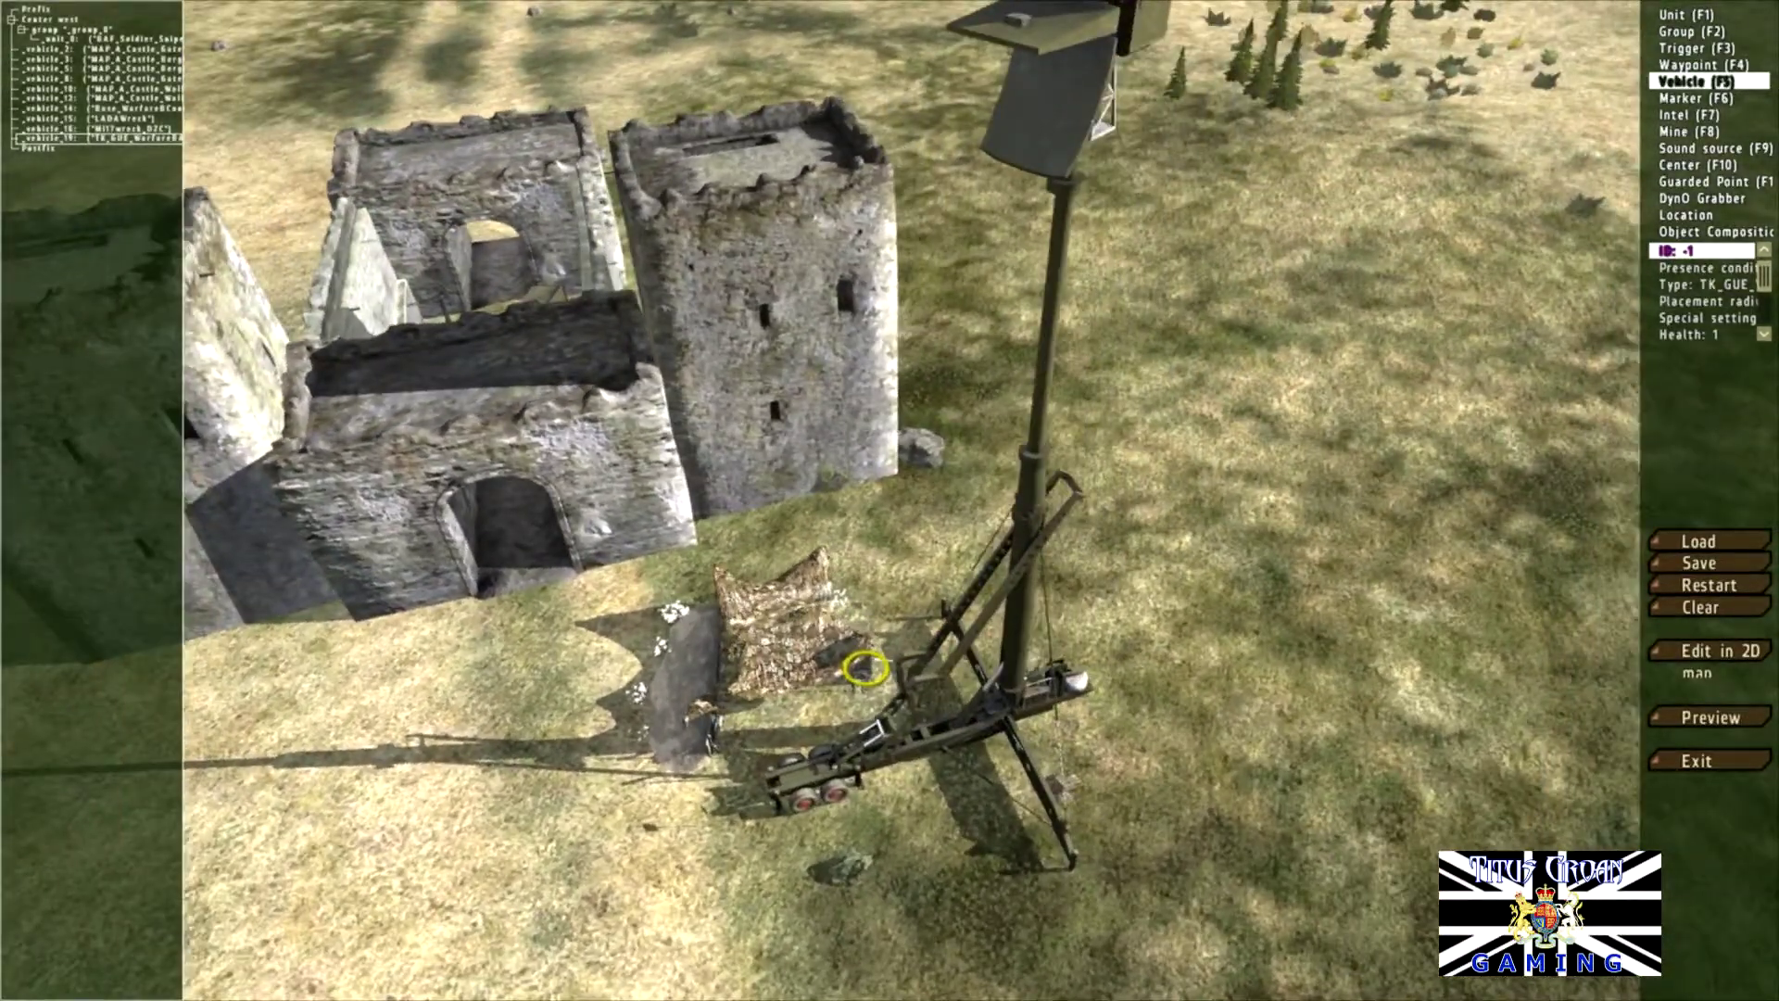
left_click_drag(865, 668, 867, 668, "shift")
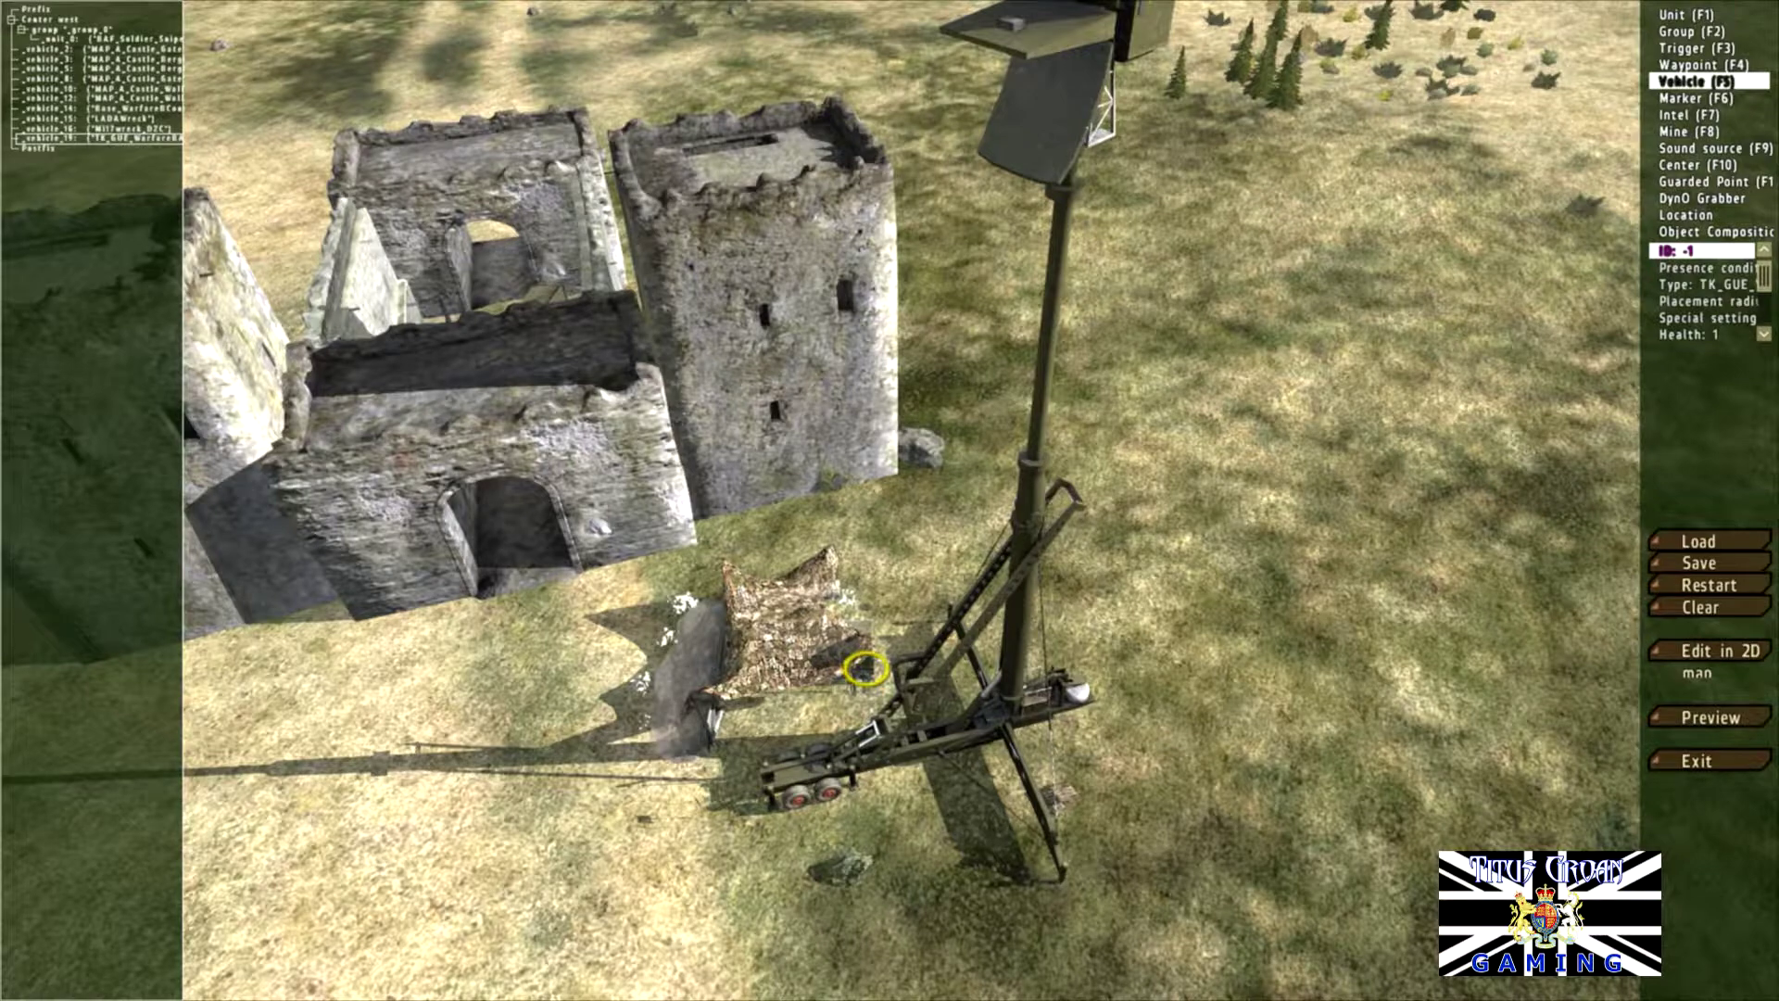
mouse_move(865, 668)
right_mouse_down()
mouse_move(965, 671)
mouse_move(1181, 735)
mouse_move(1109, 704)
right_mouse_up()
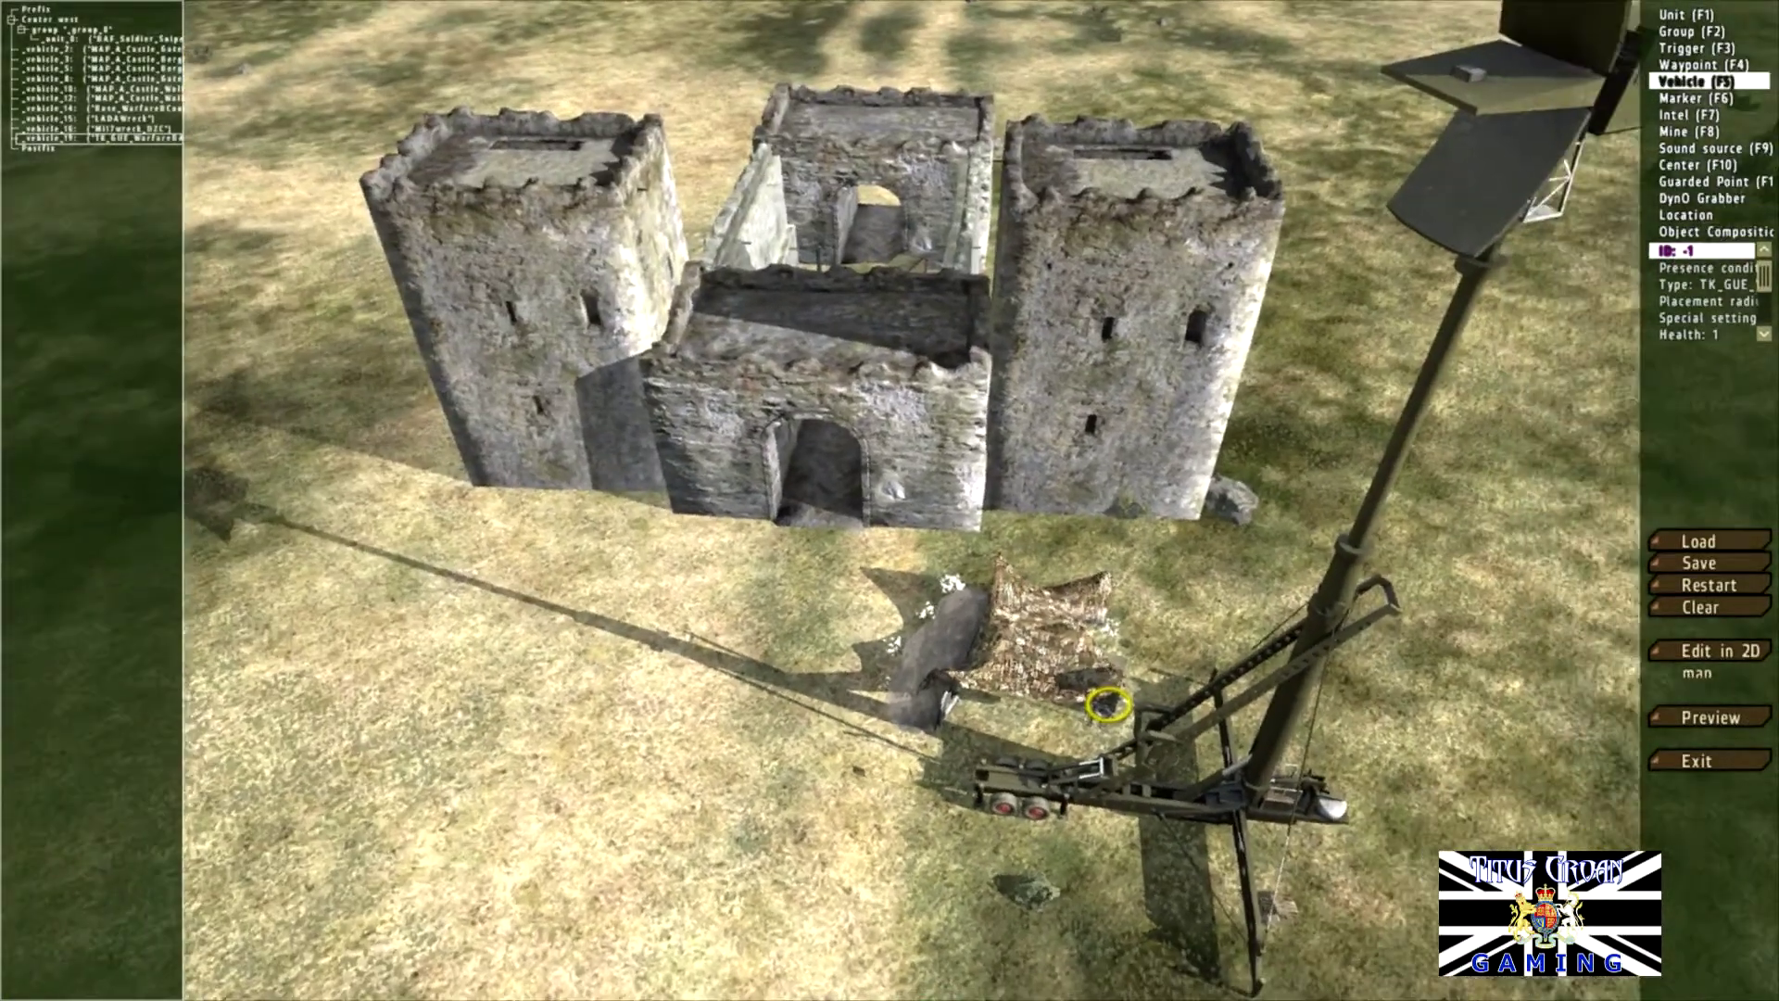
Step: Add a Military (Guerillas) Artillery Radar across the path from the first radar, turn it to face the path and adjust its position
double_click(1109, 704)
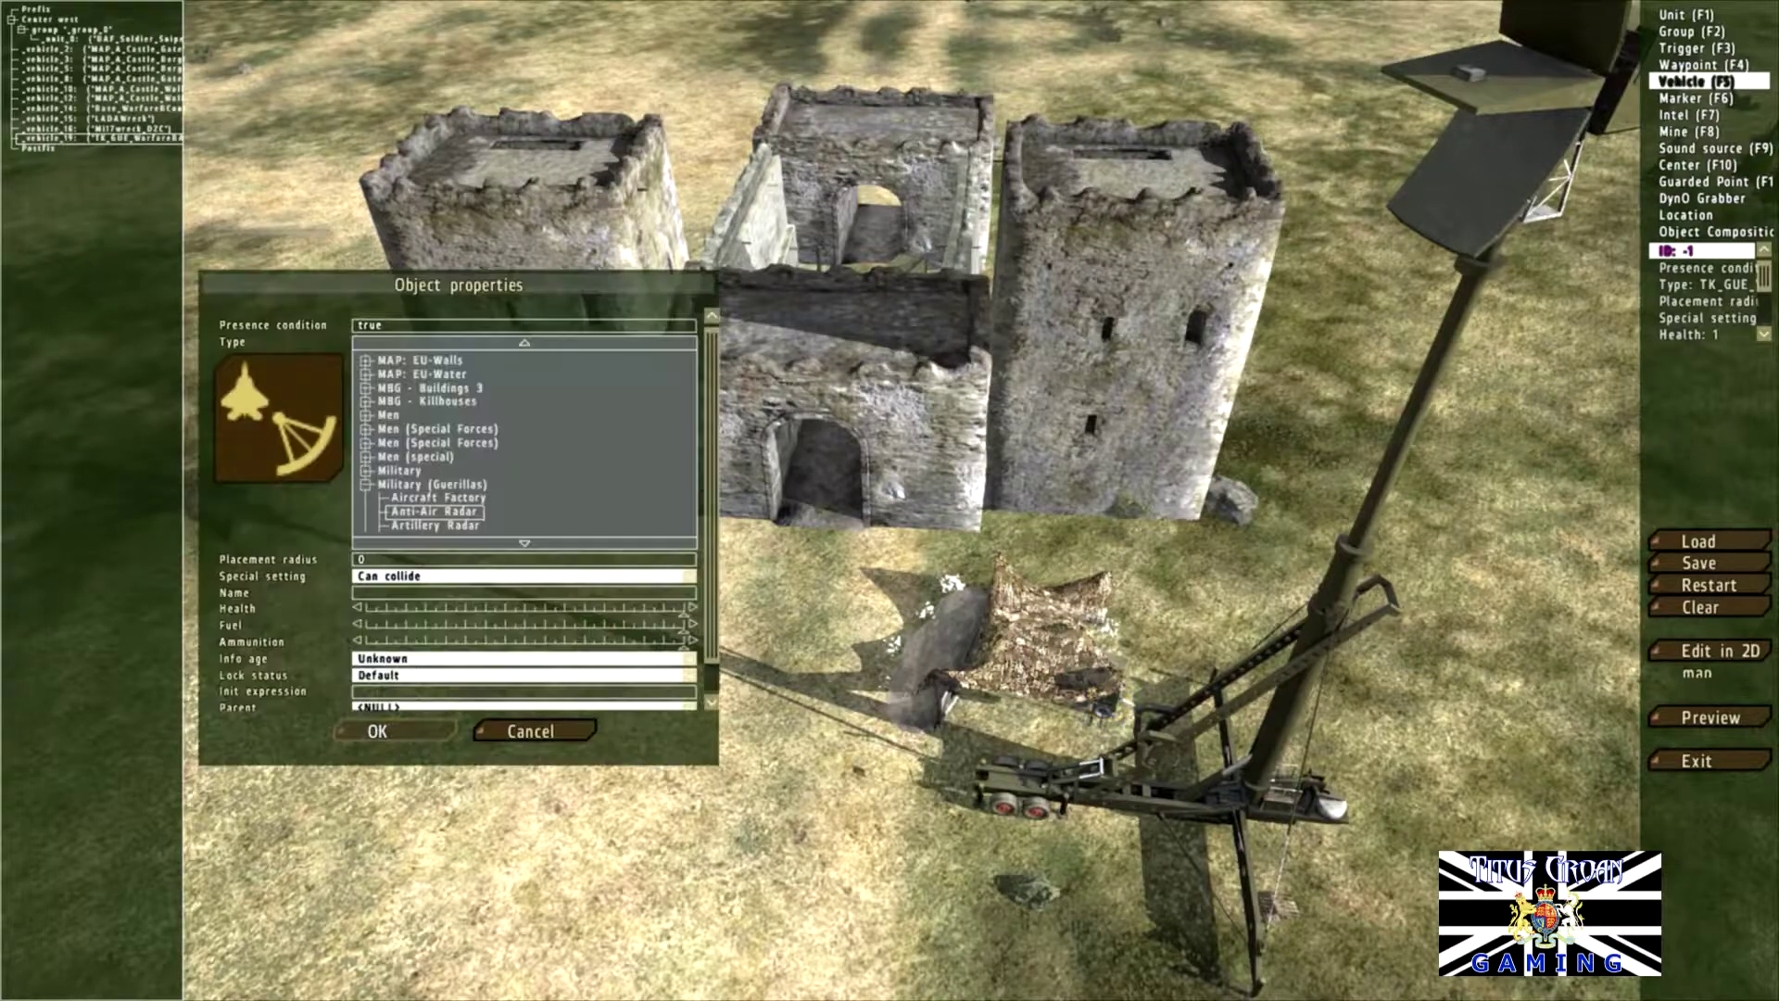
key("Down")
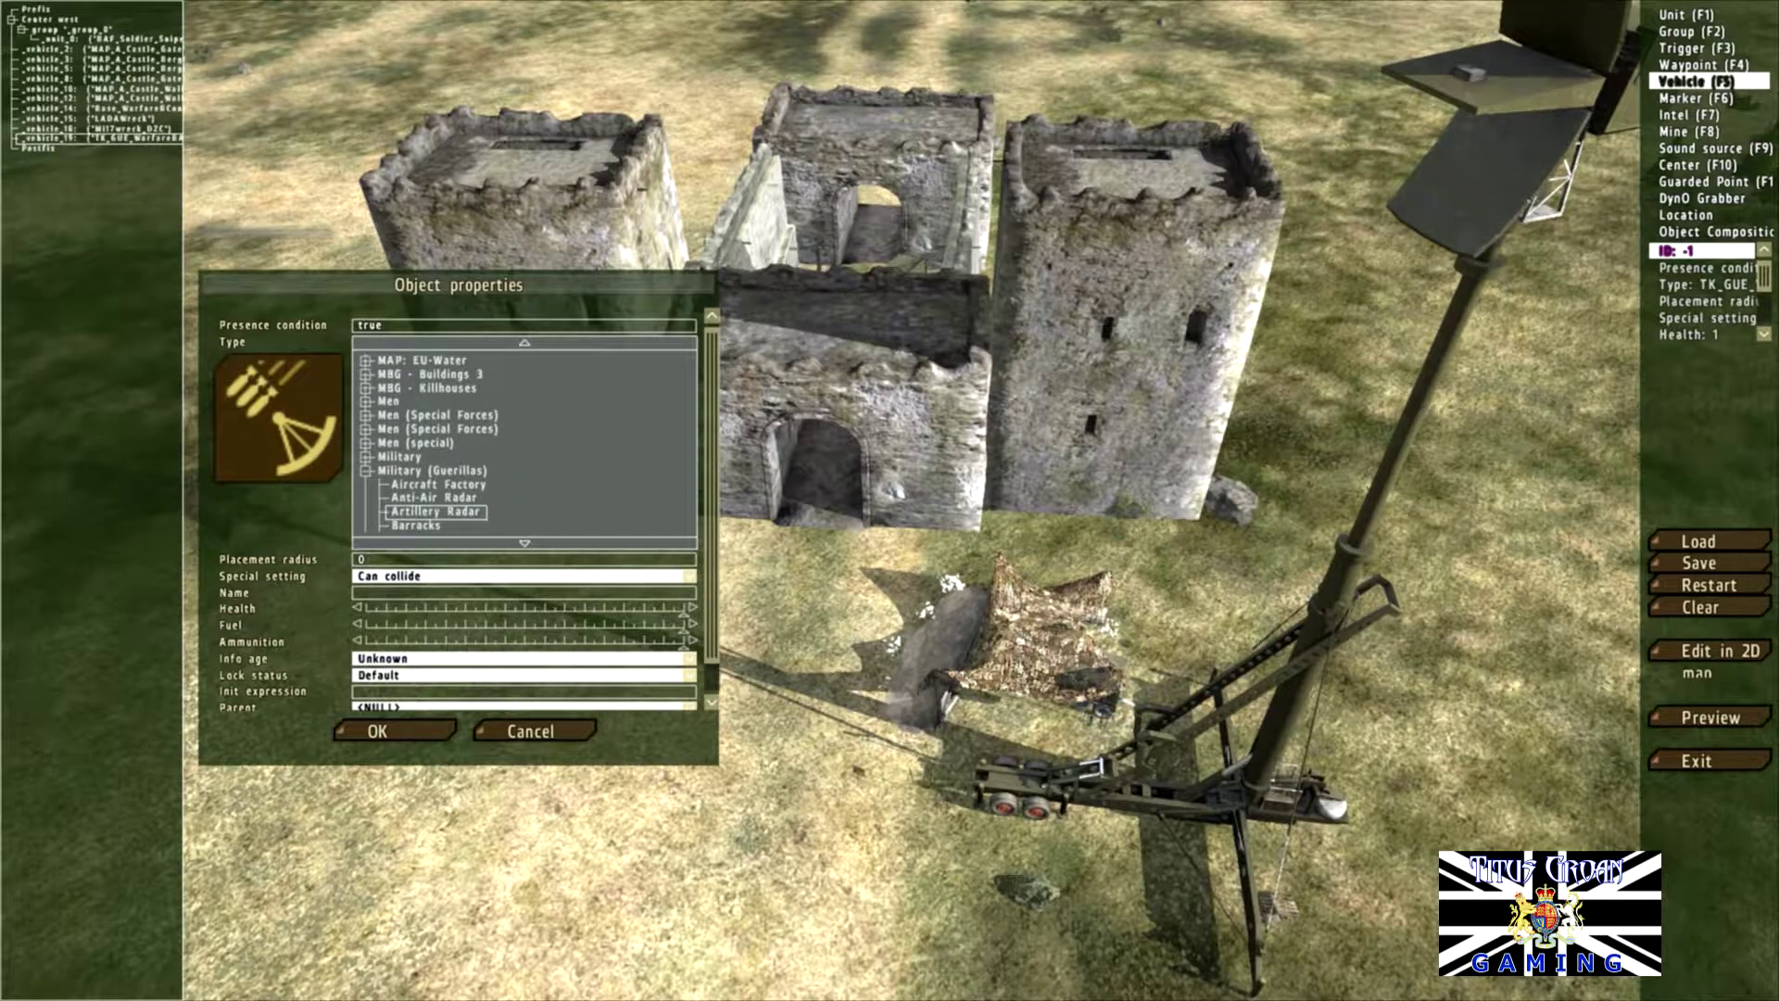
left_click(376, 731)
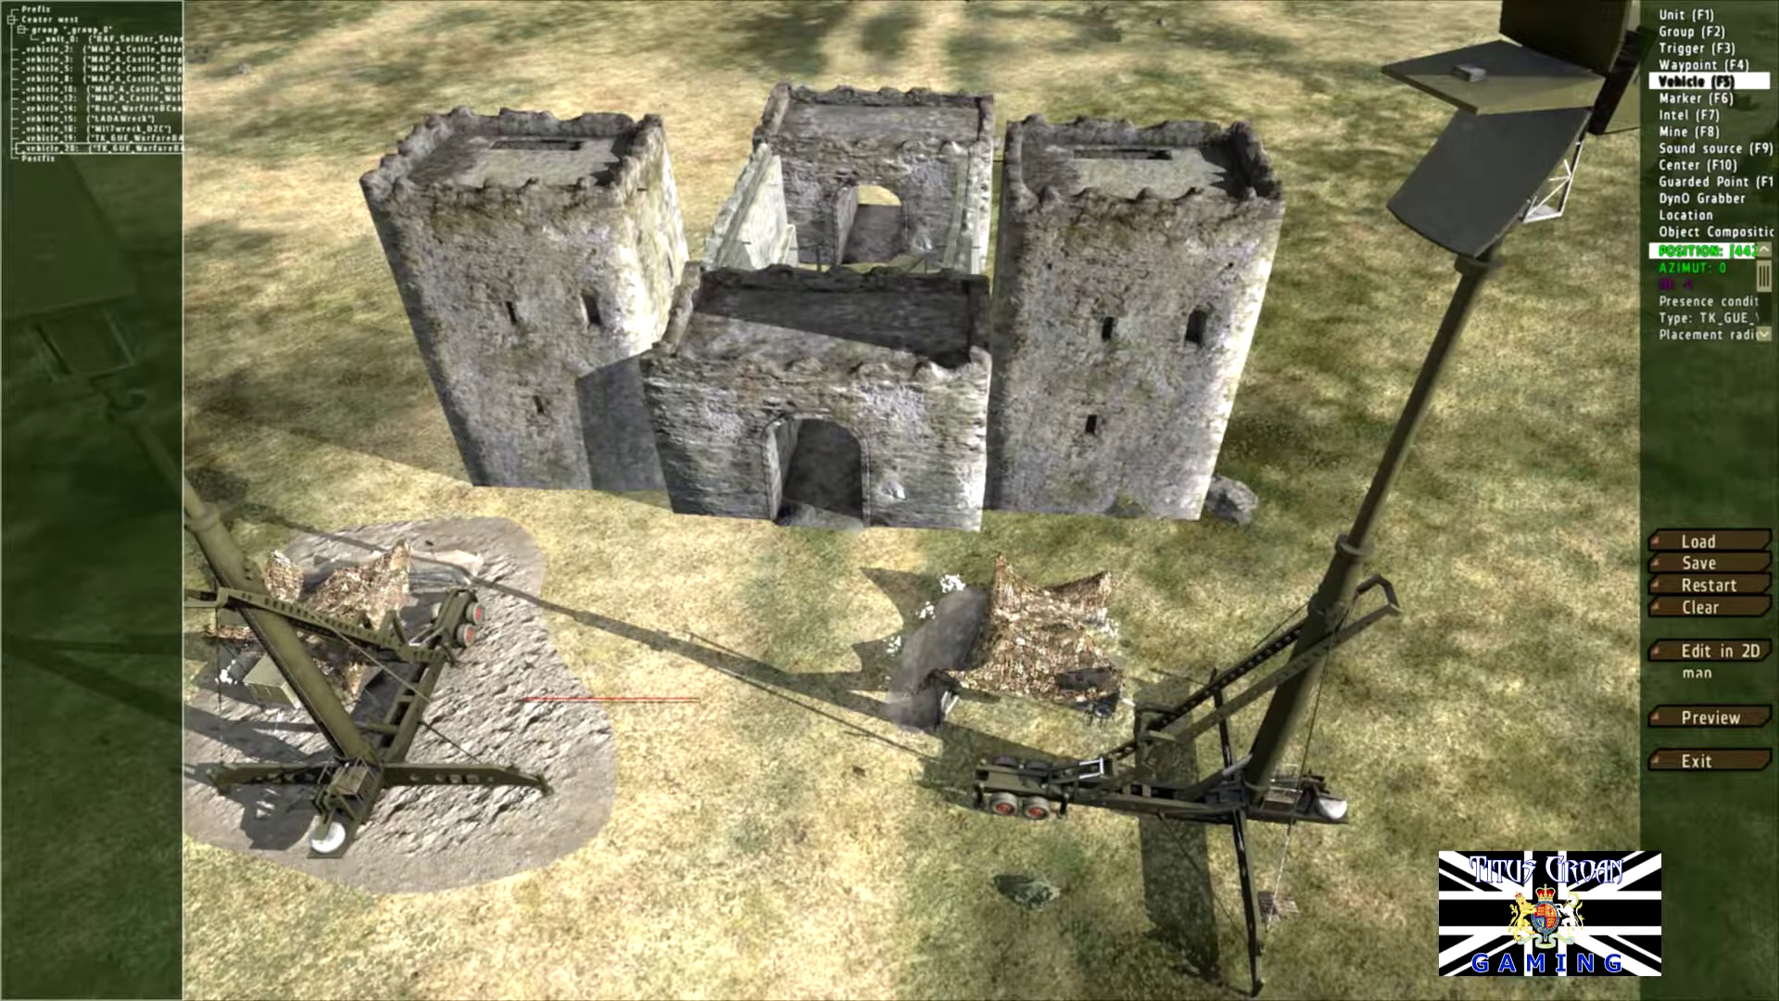
left_click_drag(350, 658, 544, 565)
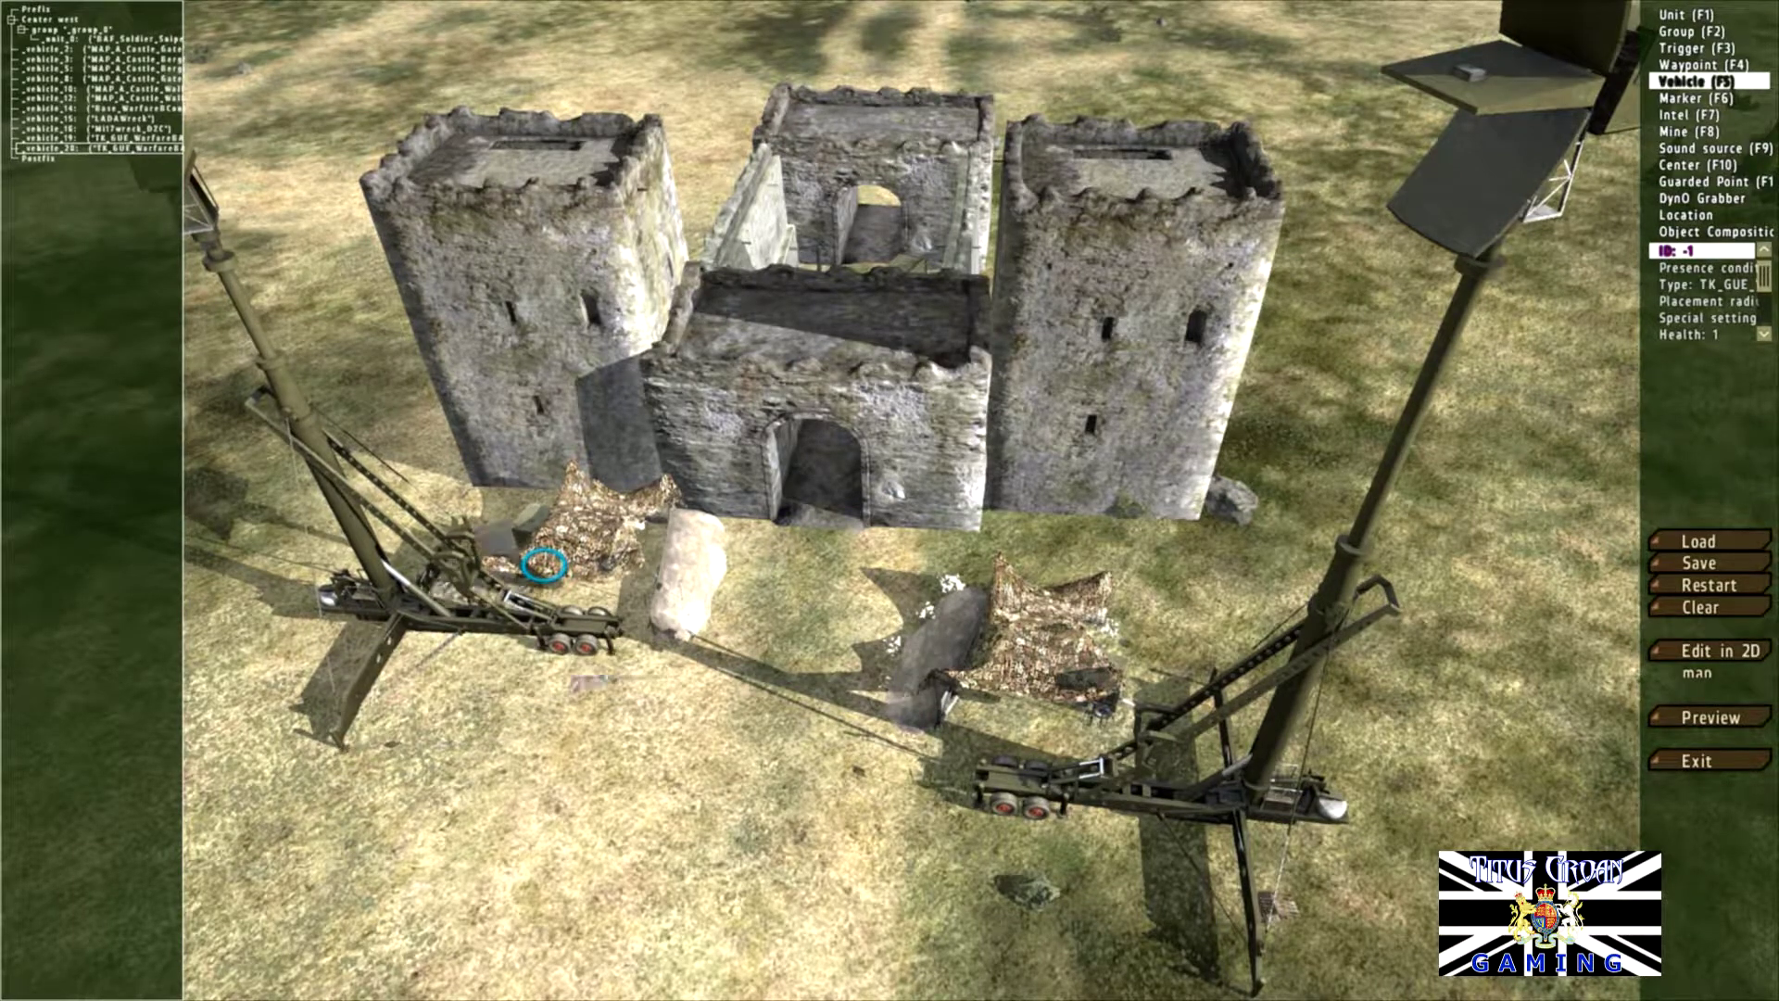
left_click_drag(544, 563, 507, 609)
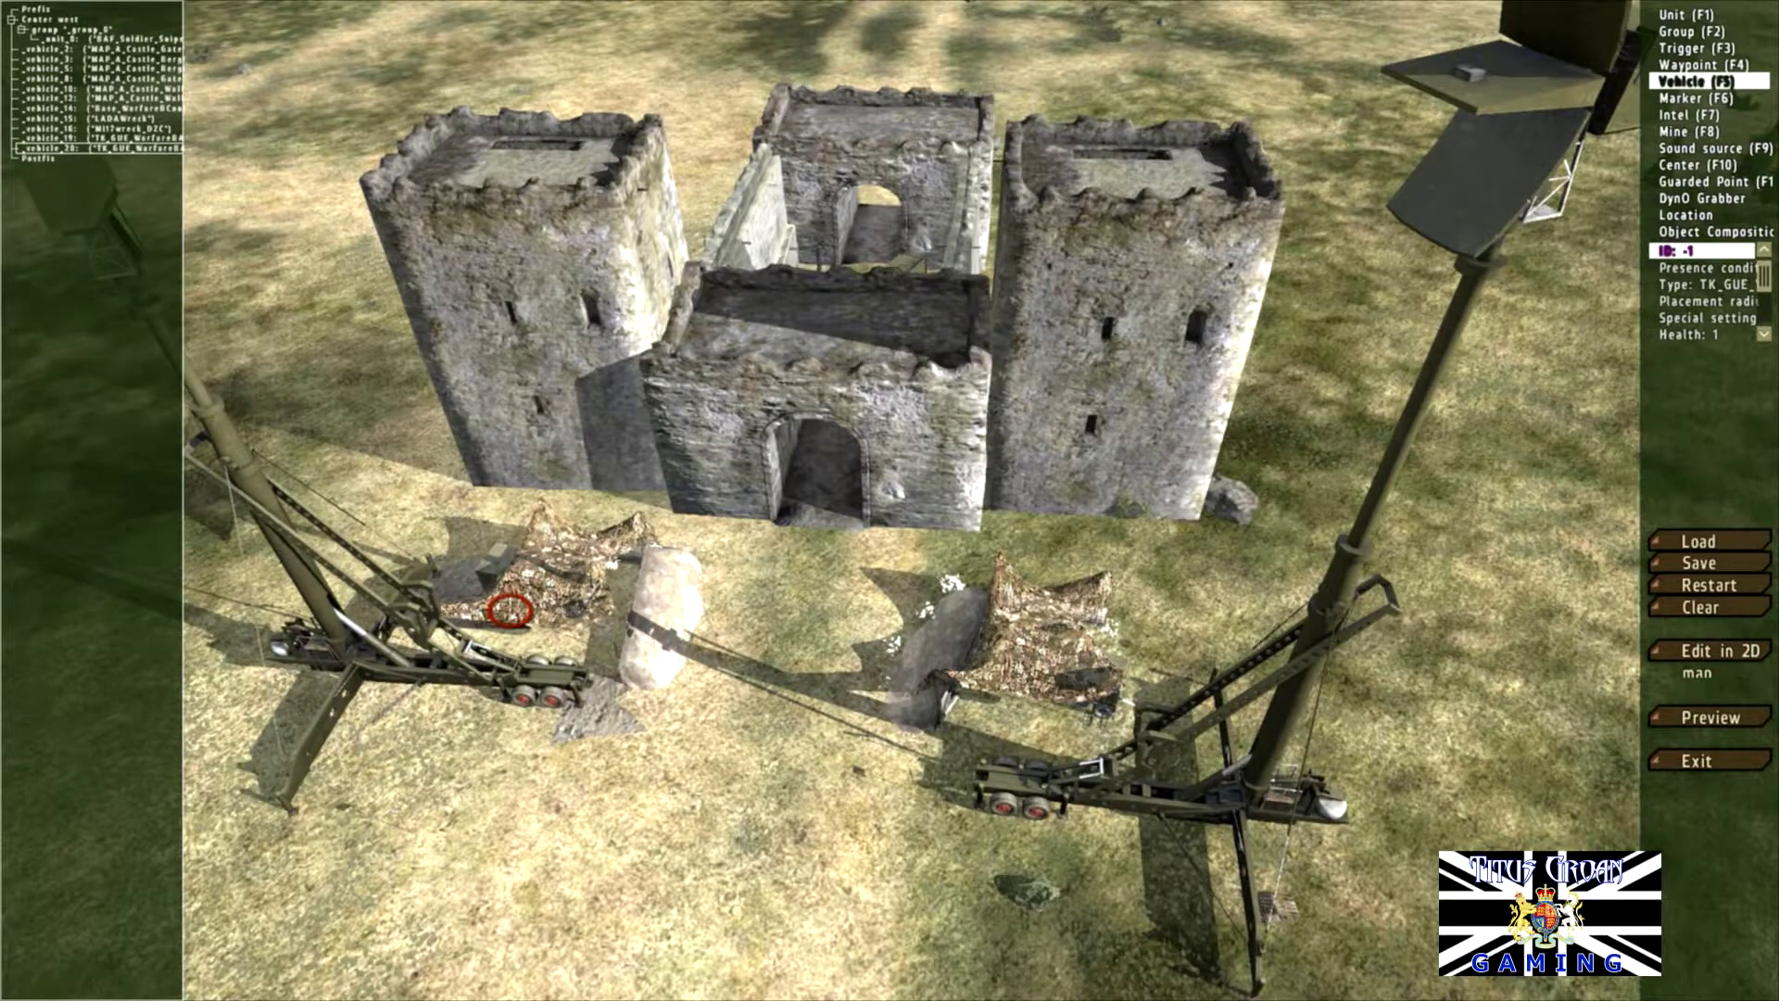
Step: Delete both guerilla radars standing in front of the castle
key("Delete")
key("Delete")
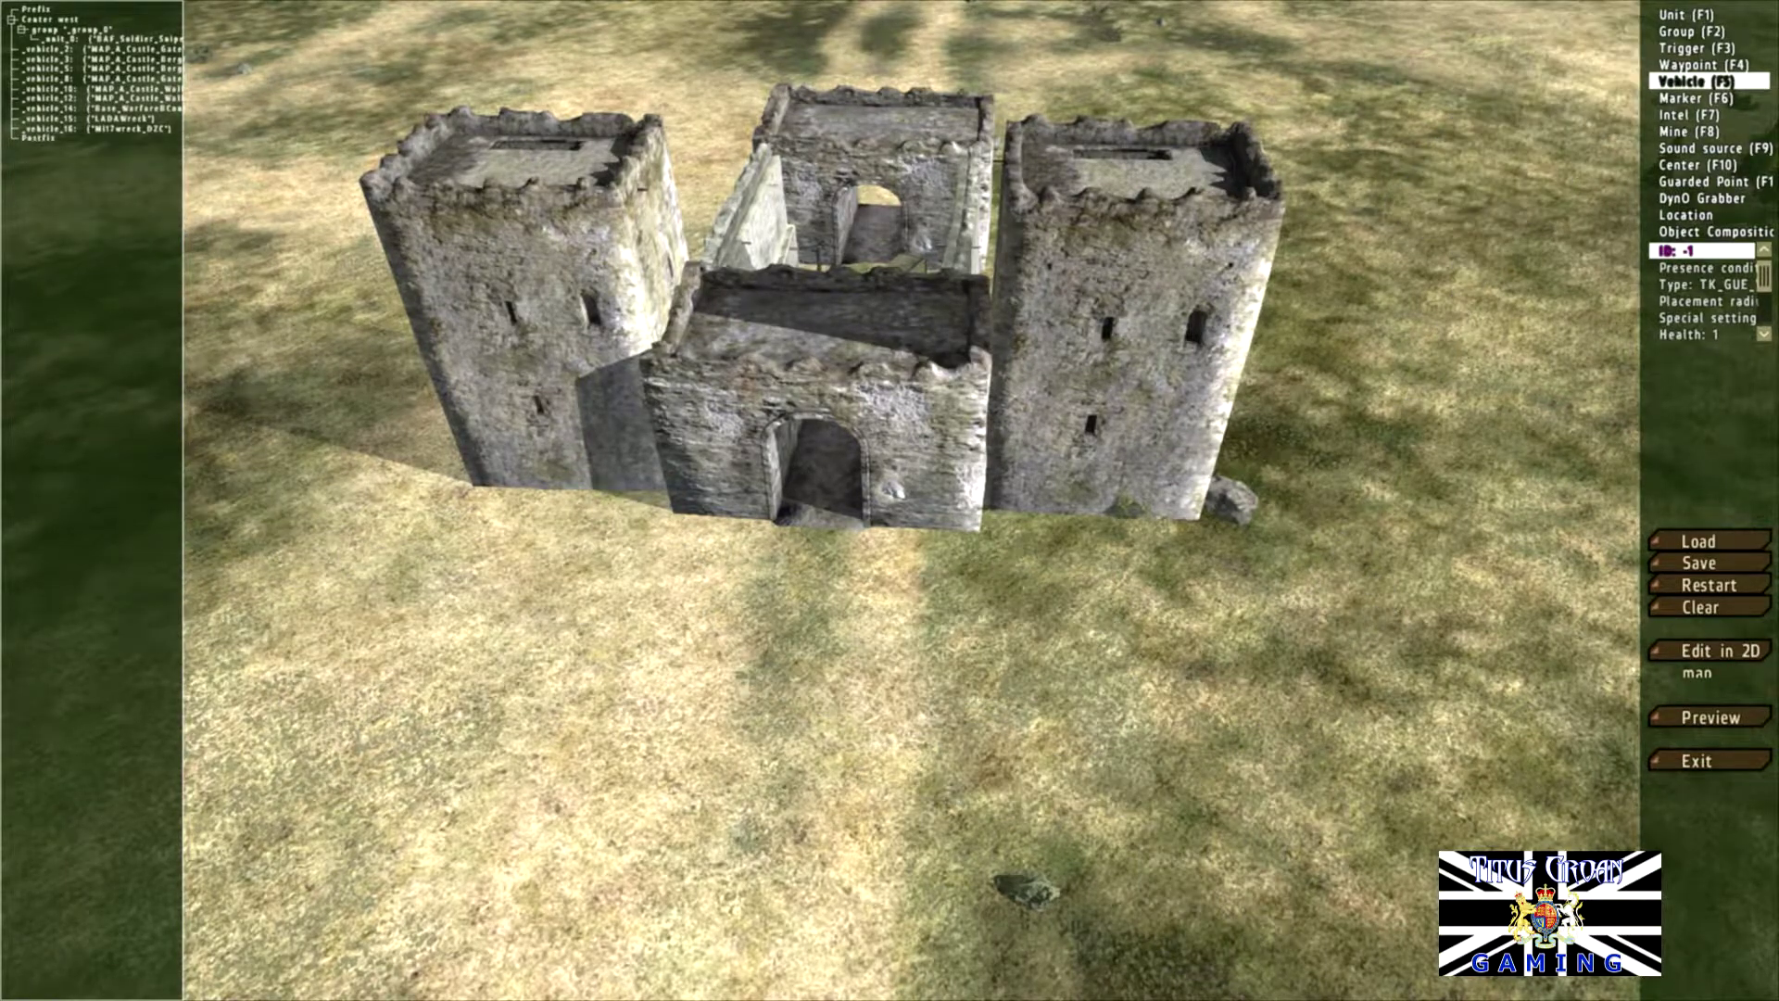
Step: Try out an Anti-Air Radar from the Military (TKA) category in front of the castle, and delete it
key("Insert")
left_click(366, 471)
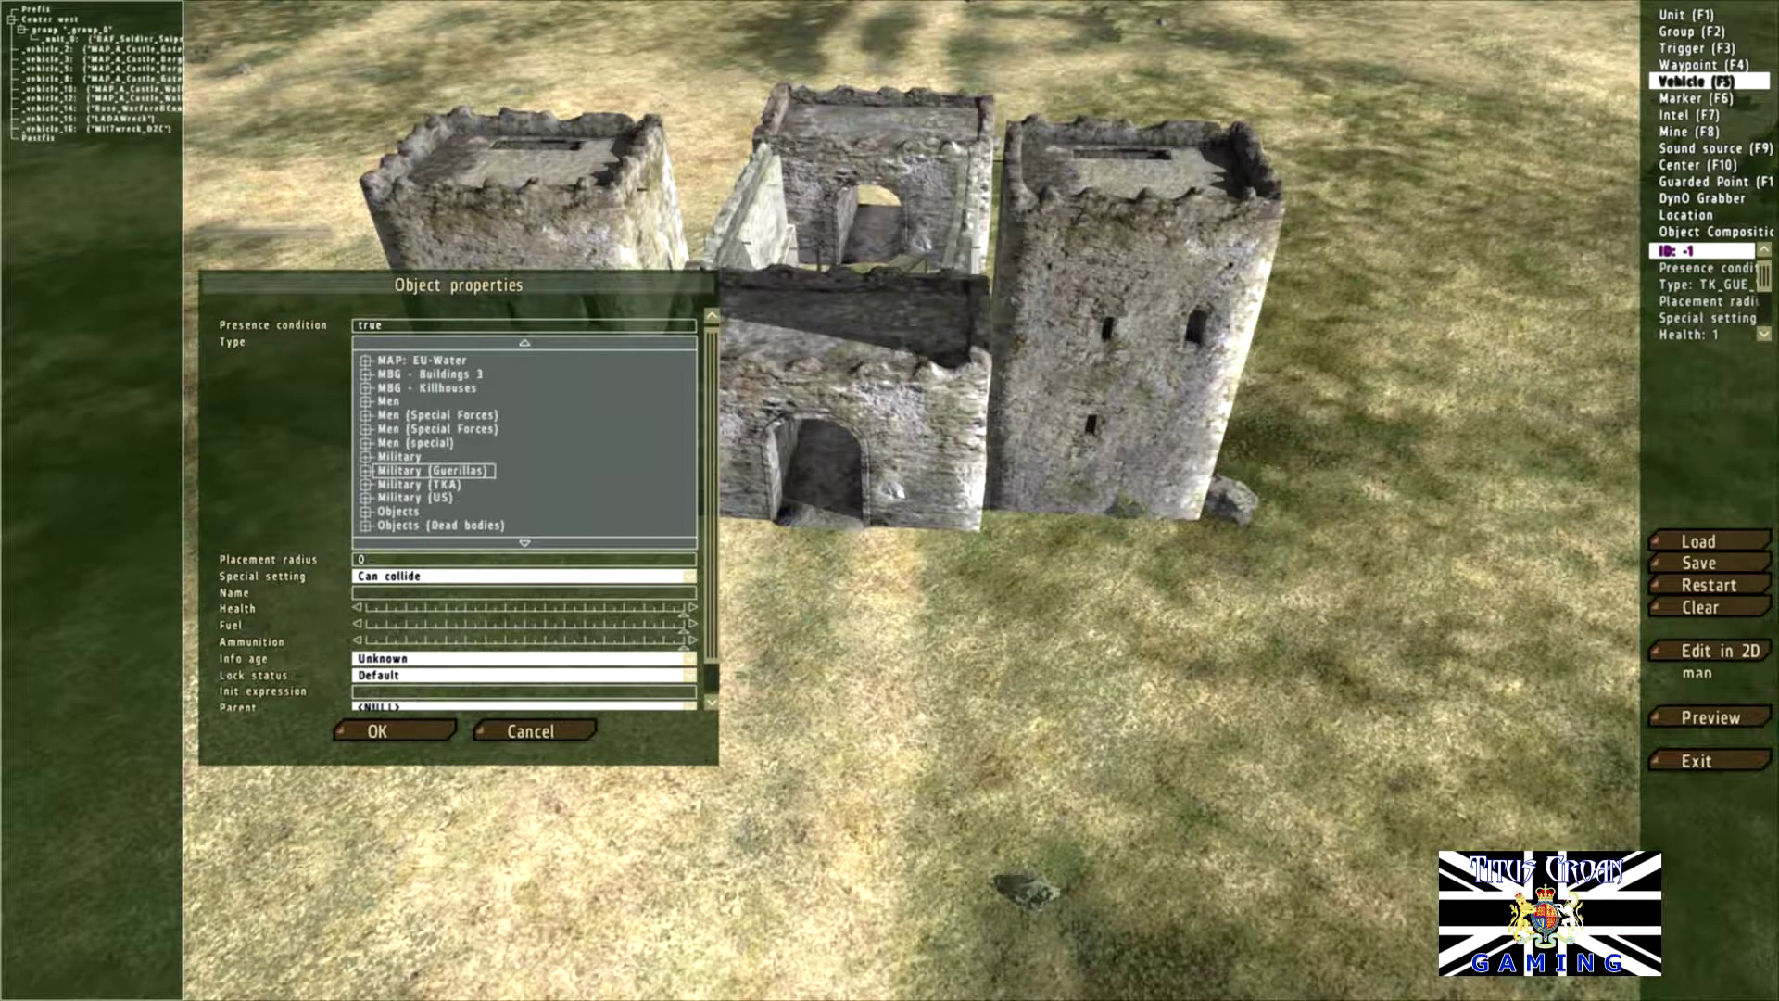
left_click(366, 485)
left_click(434, 511)
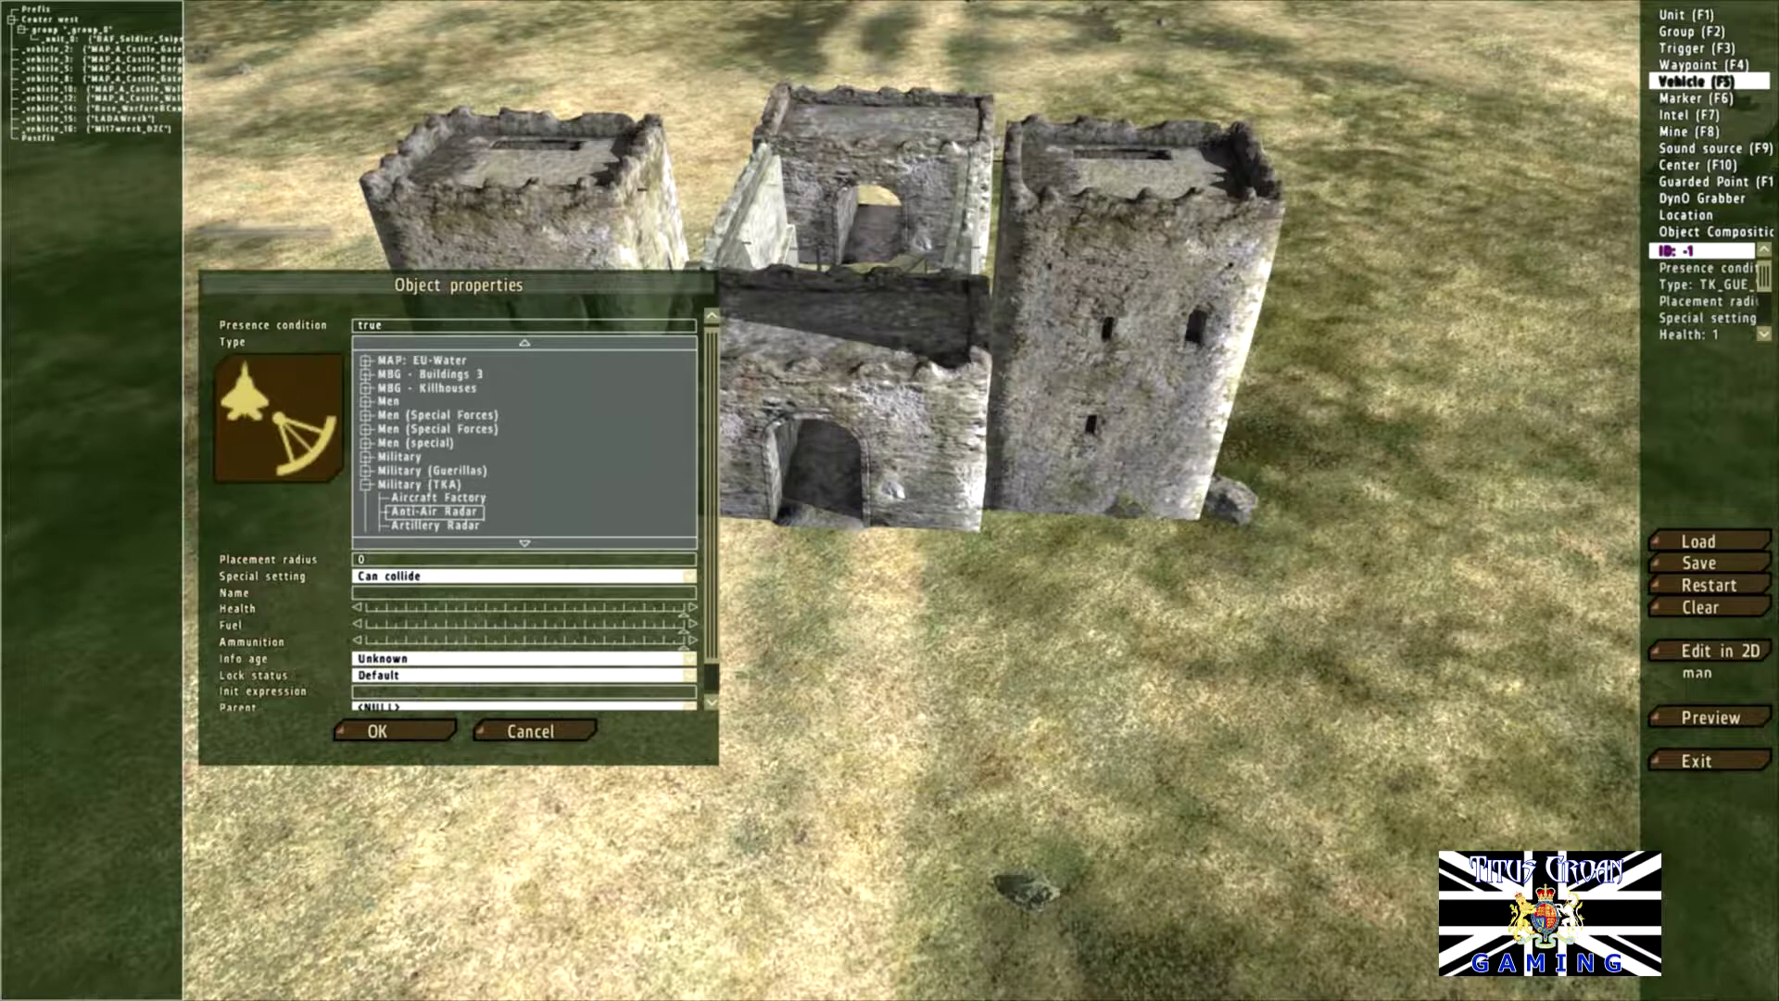
left_click(377, 731)
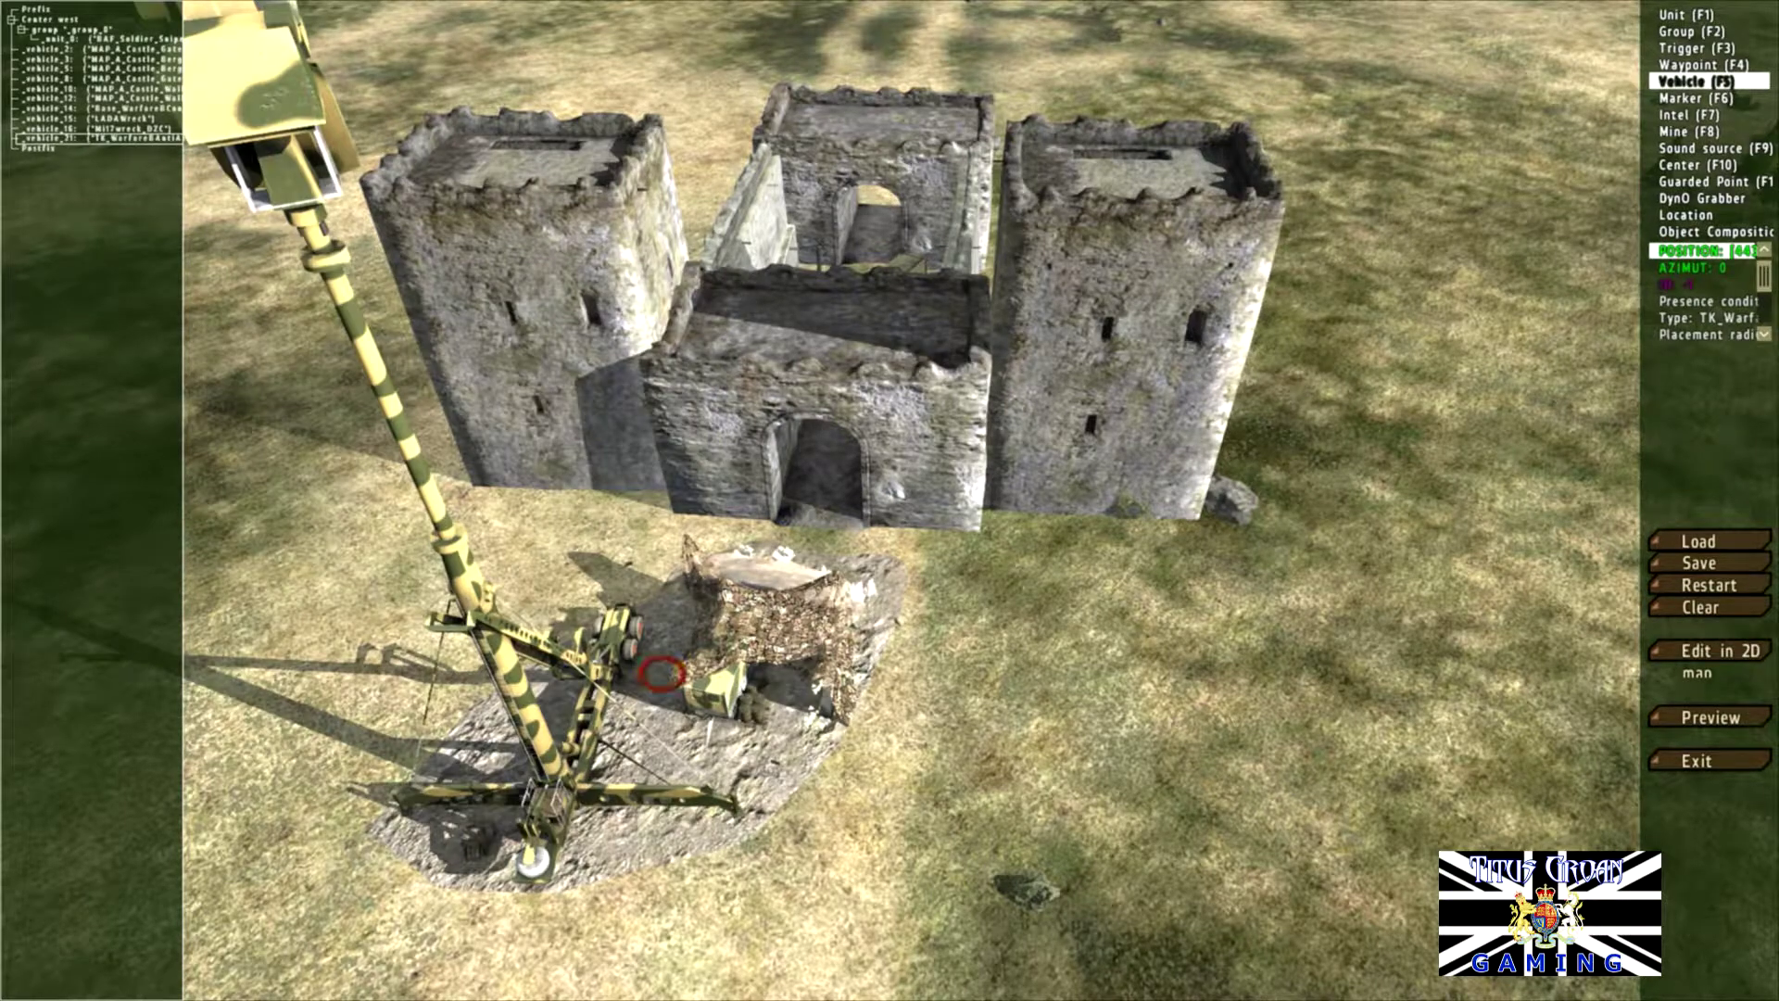
key("Delete")
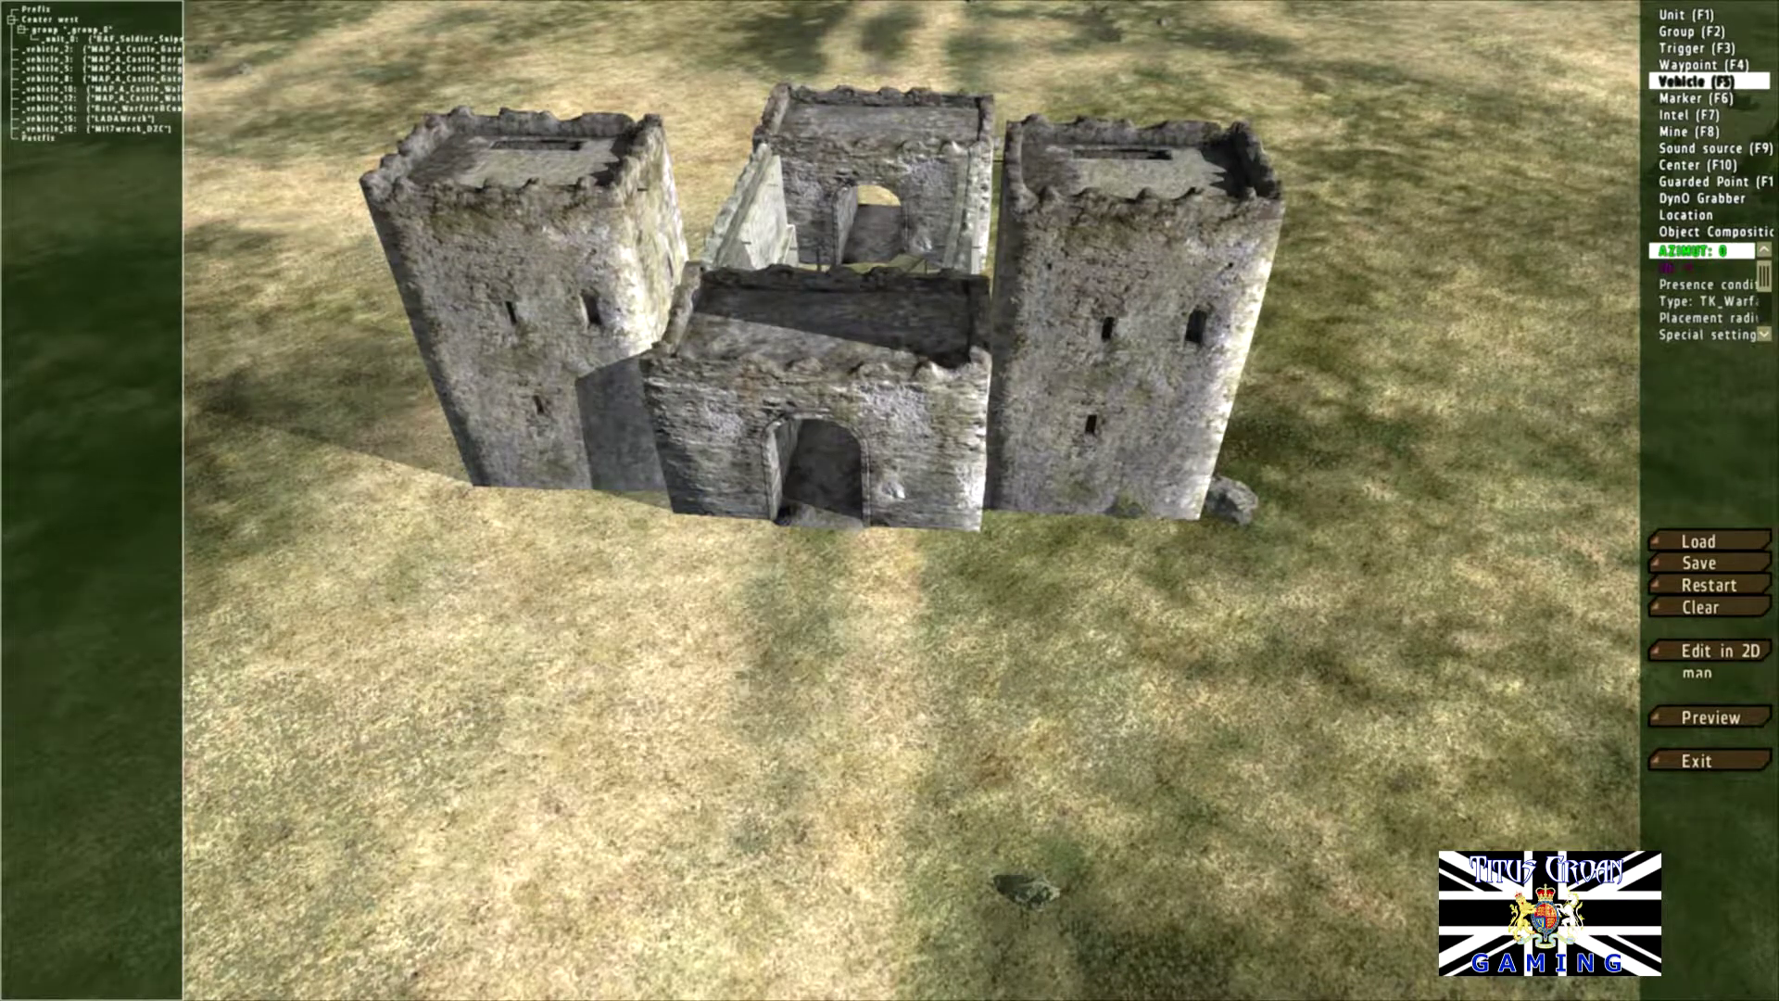
Step: Try out an Anti-Air Radar from the general Military category in front of the castle, and delete it
double_click(432, 593)
left_click(366, 484)
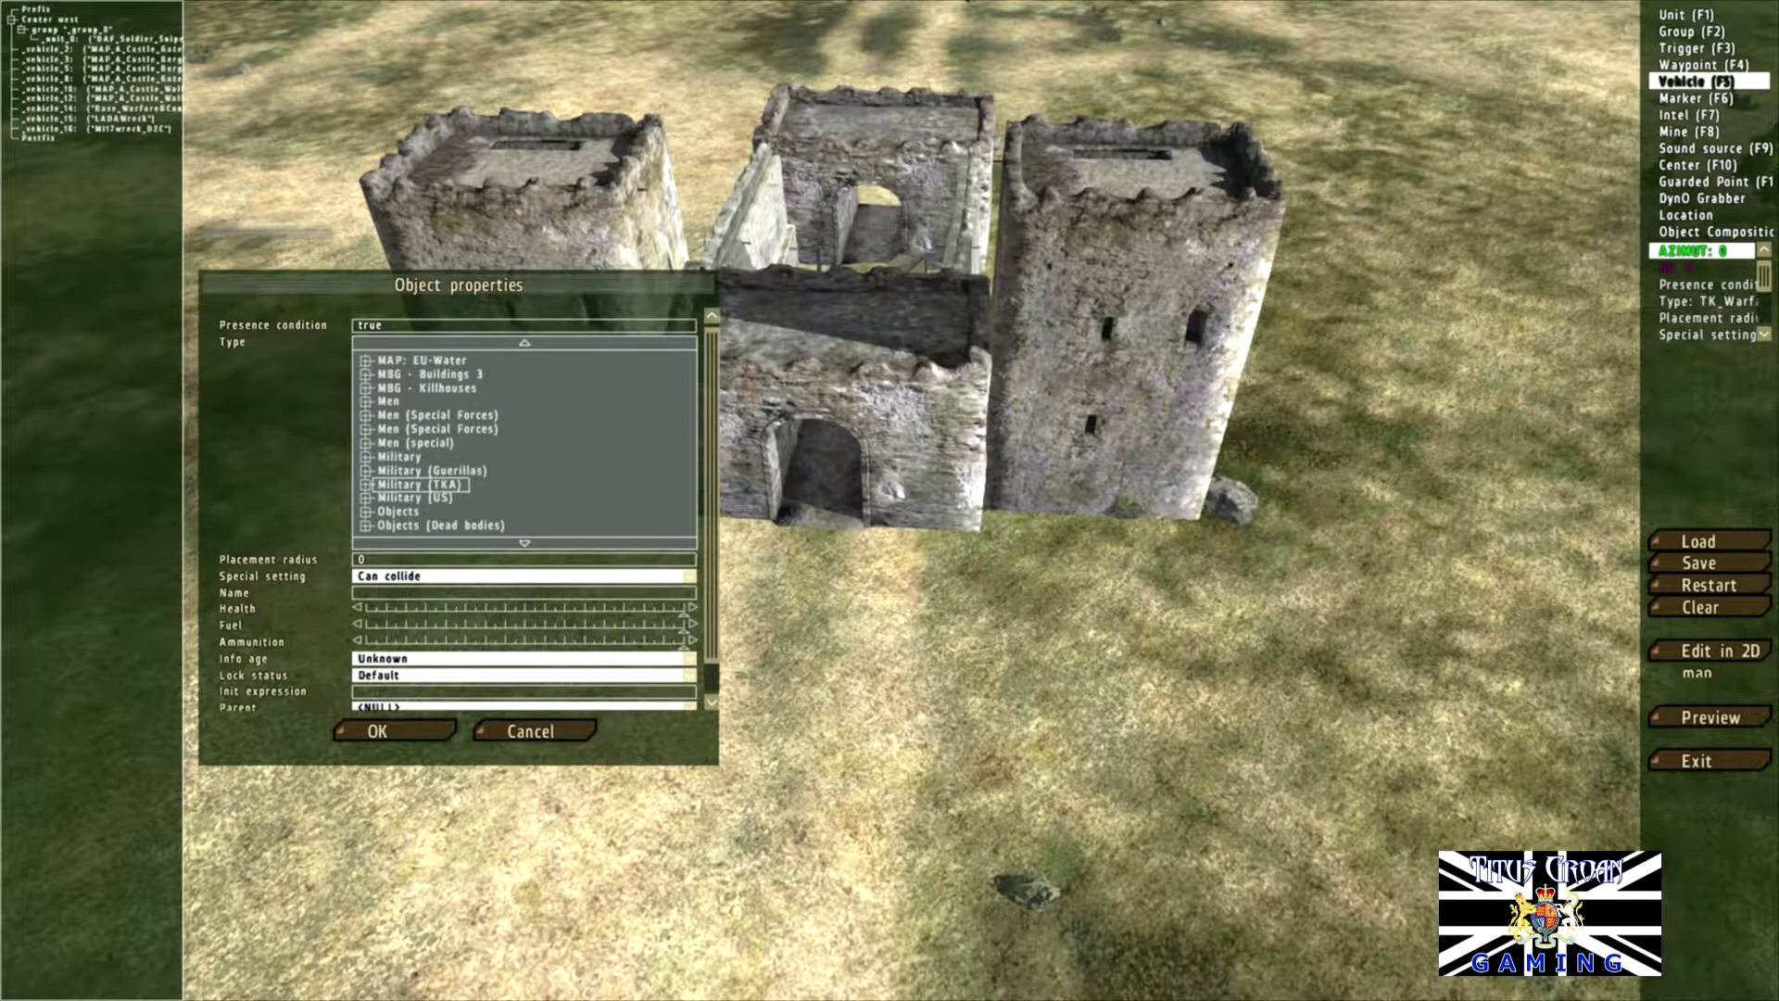
left_click(366, 456)
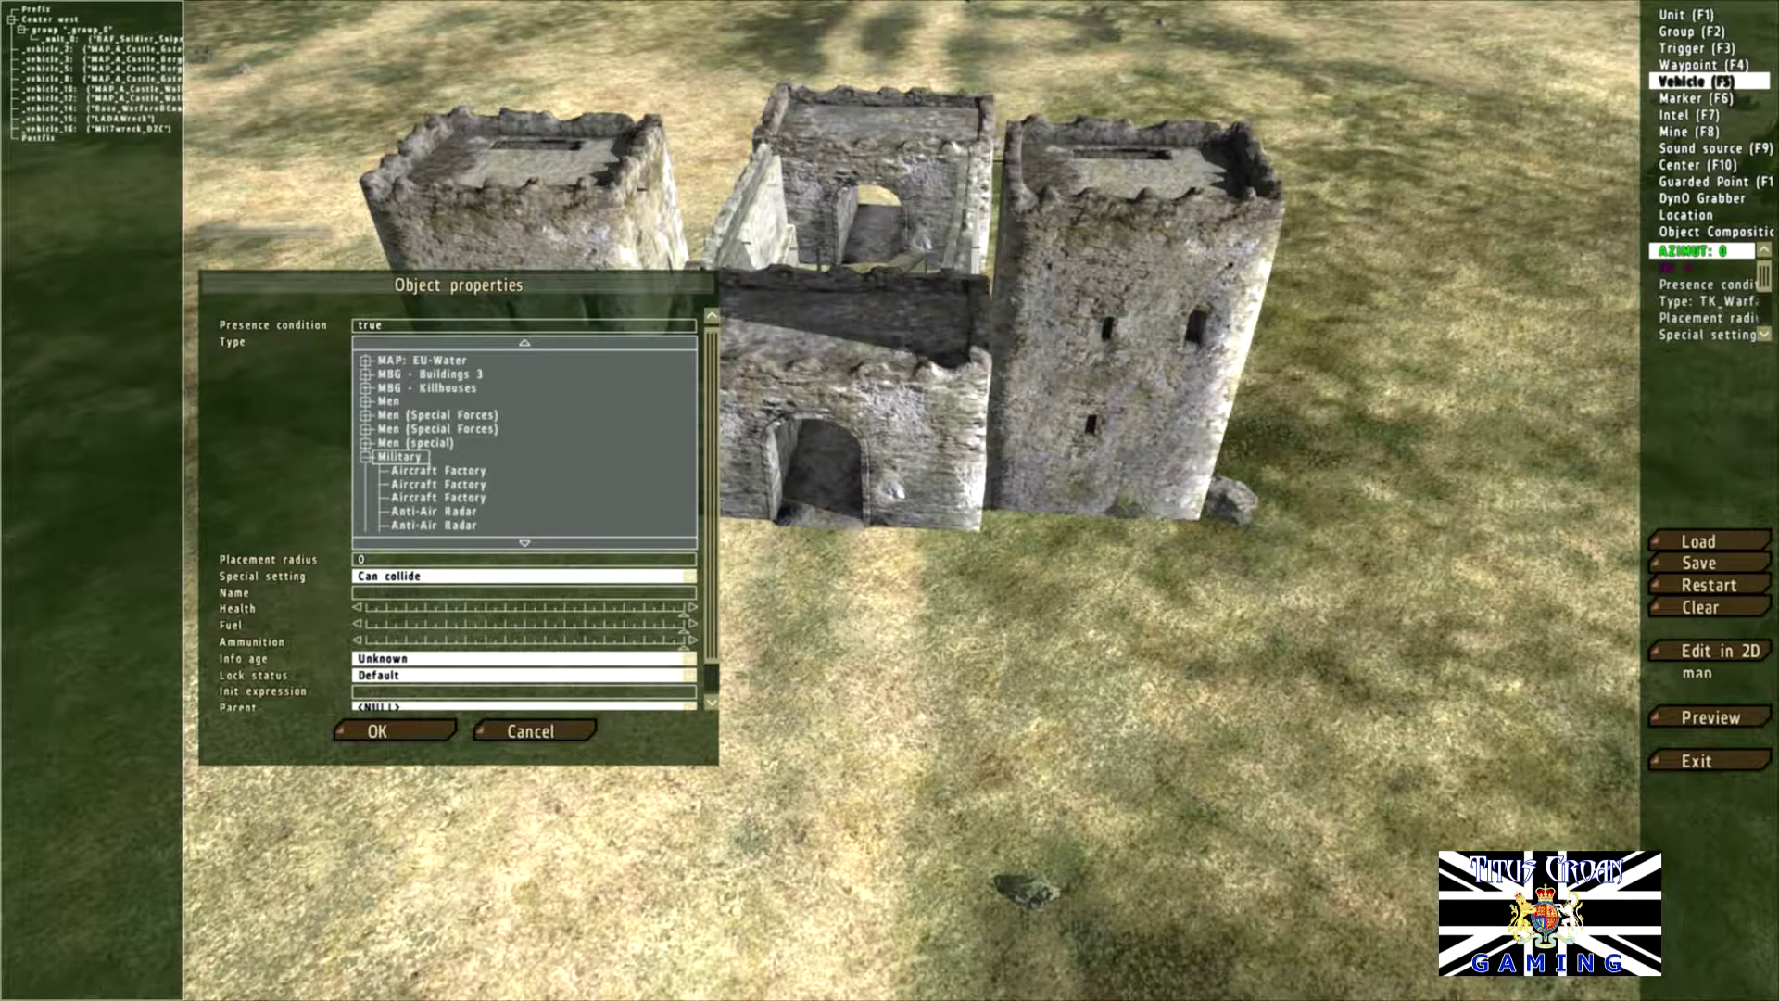
left_click(434, 518)
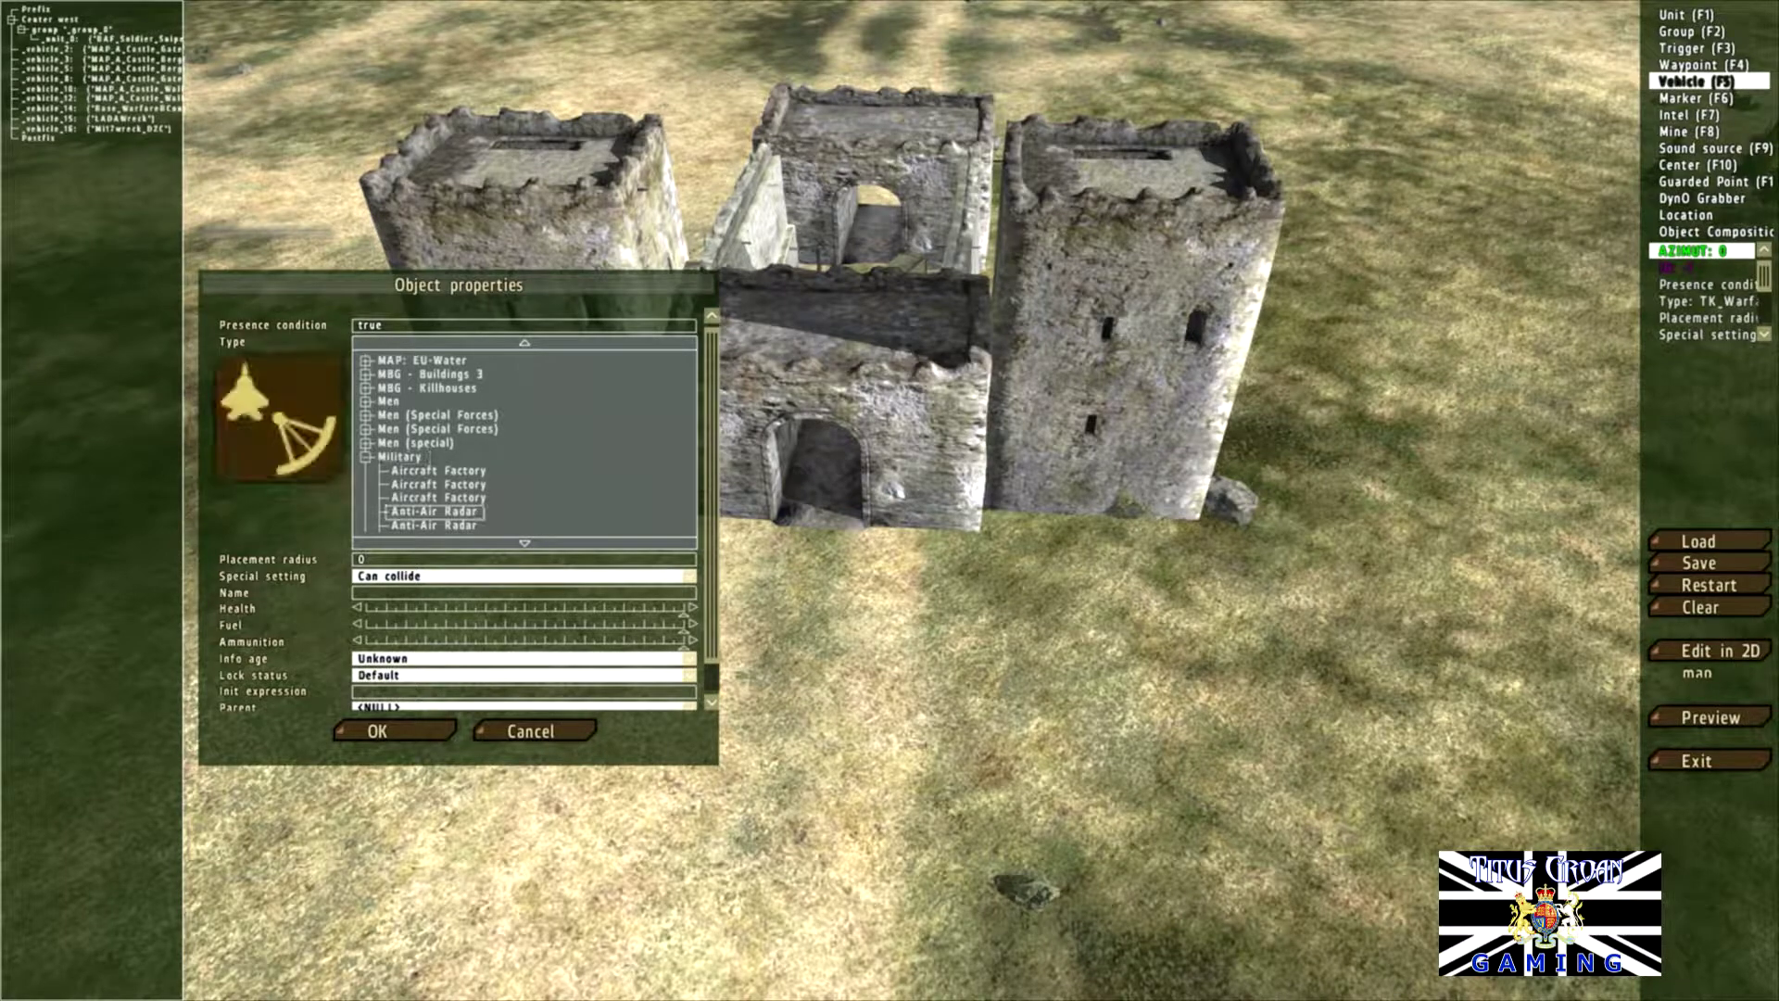
left_click(394, 731)
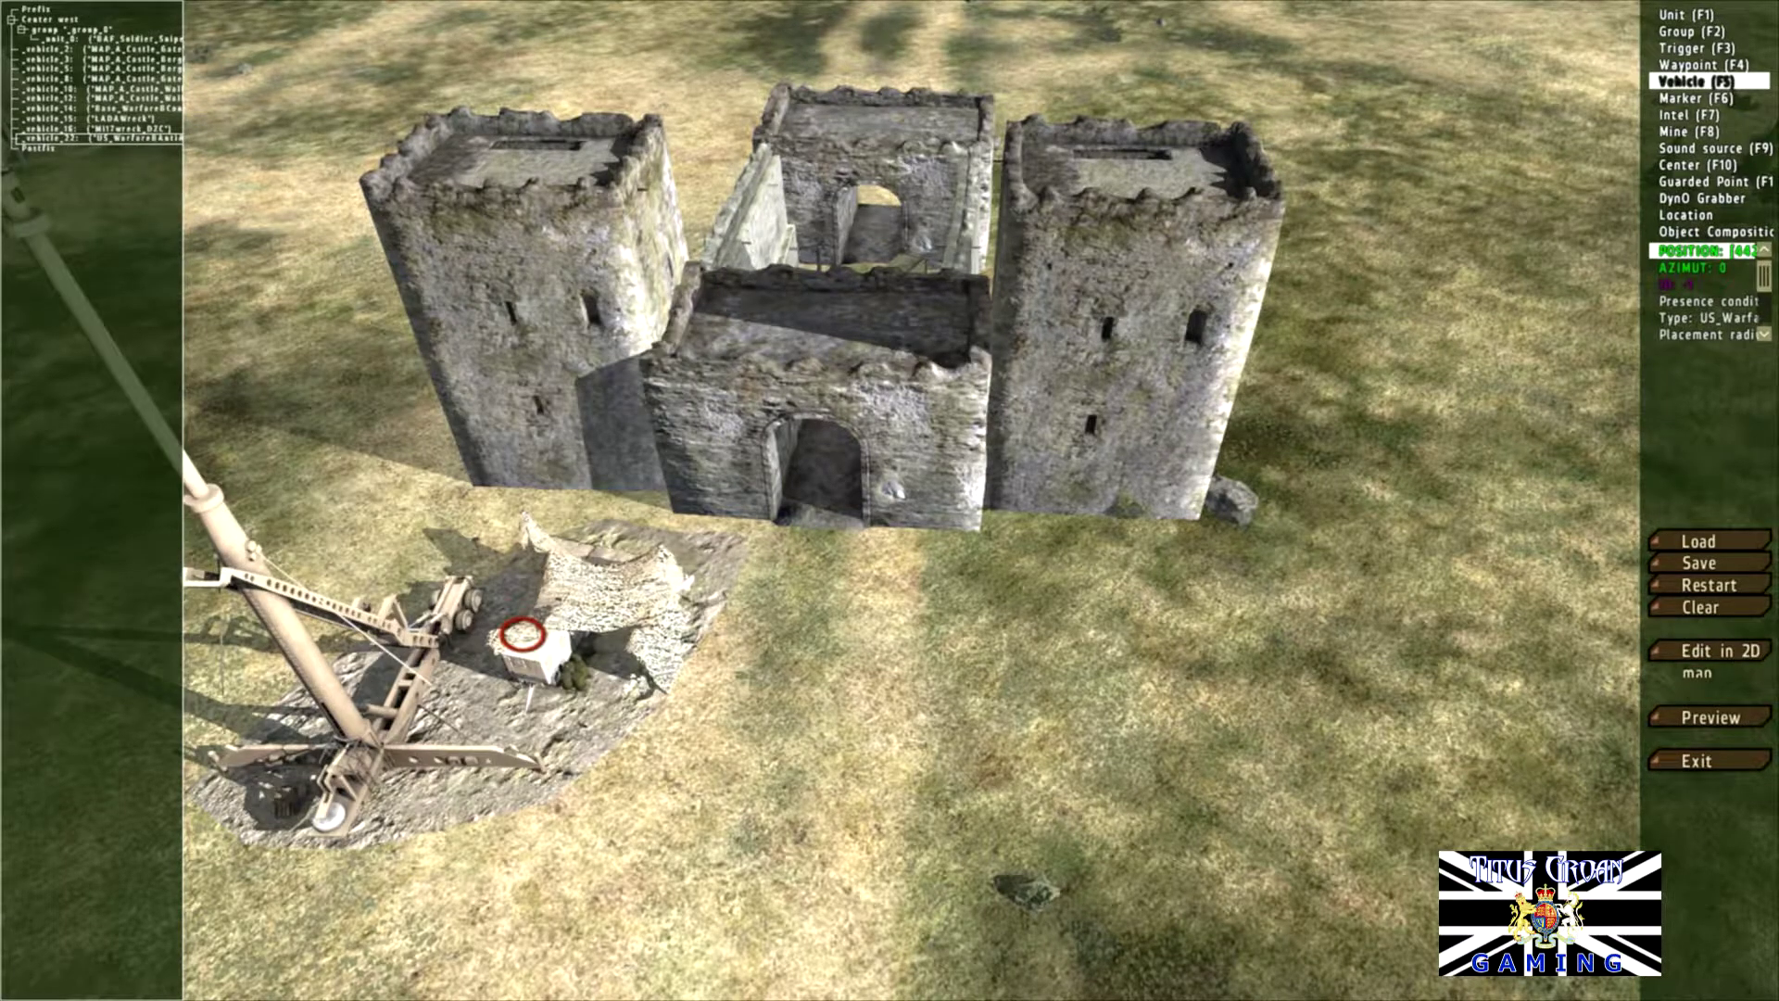
right_click(521, 635)
left_click(559, 650)
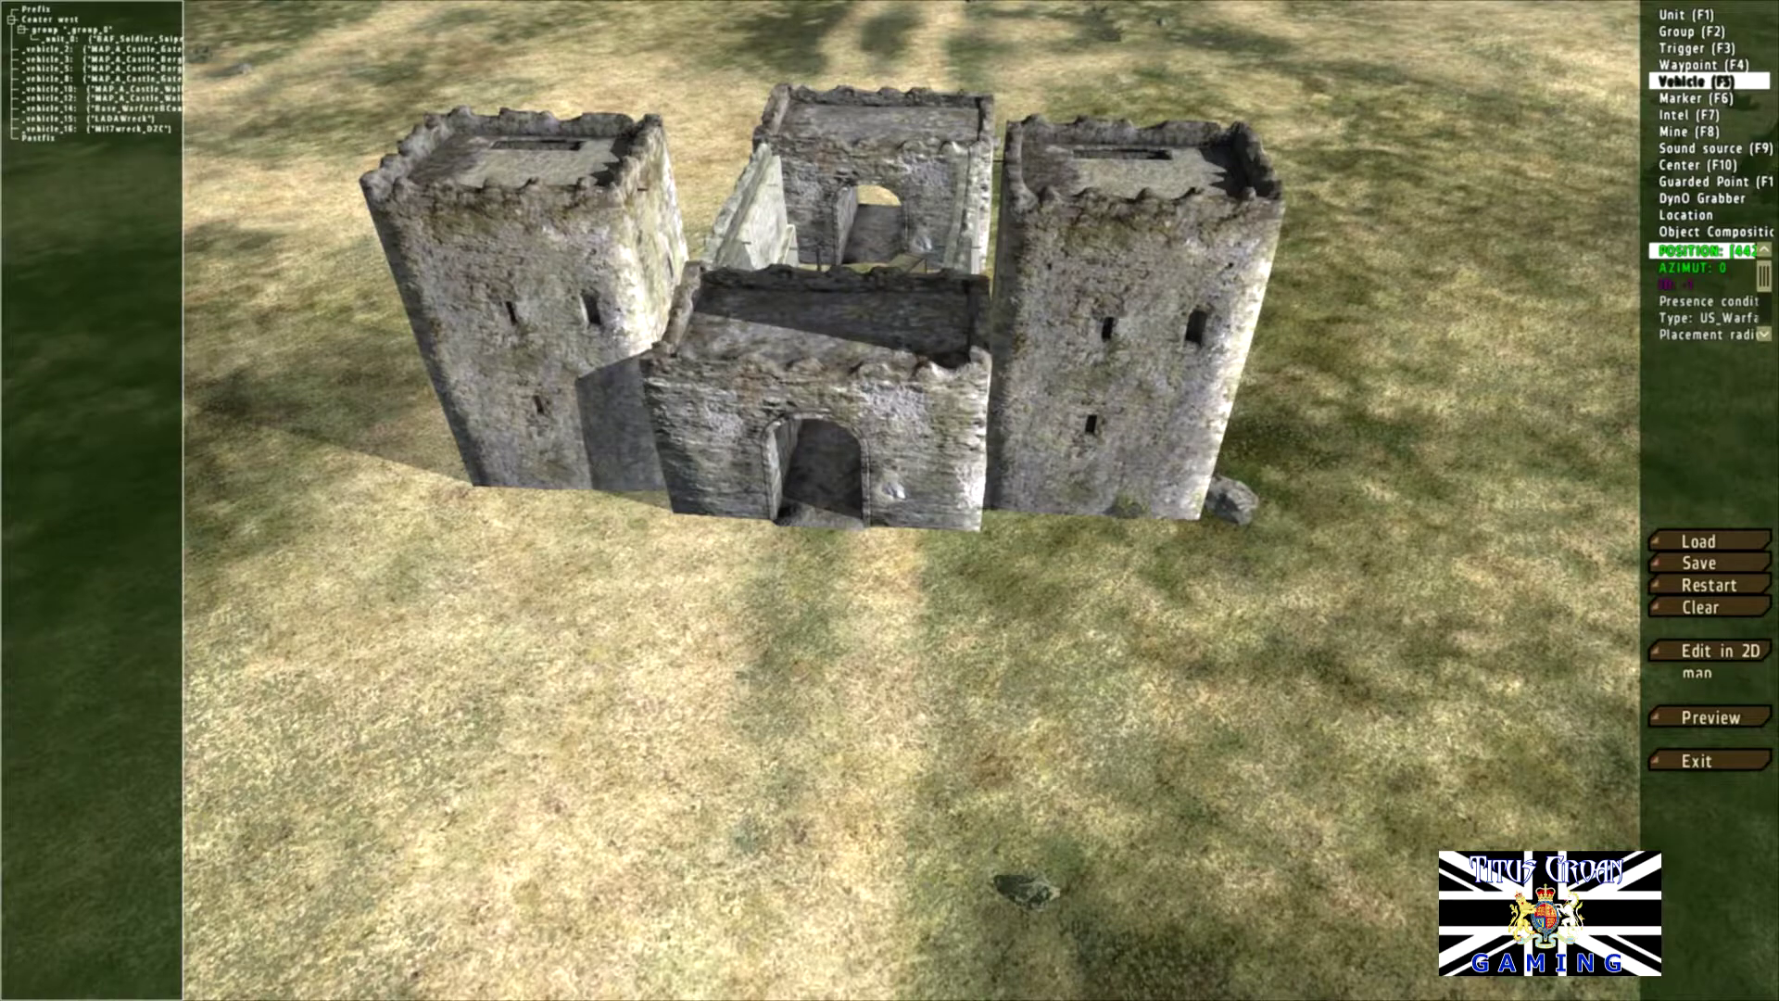
Step: Examine the MAP: EU-Military object types, from barracks and camouflage nets to weapon racks, fortifications and tents
left_click(366, 456)
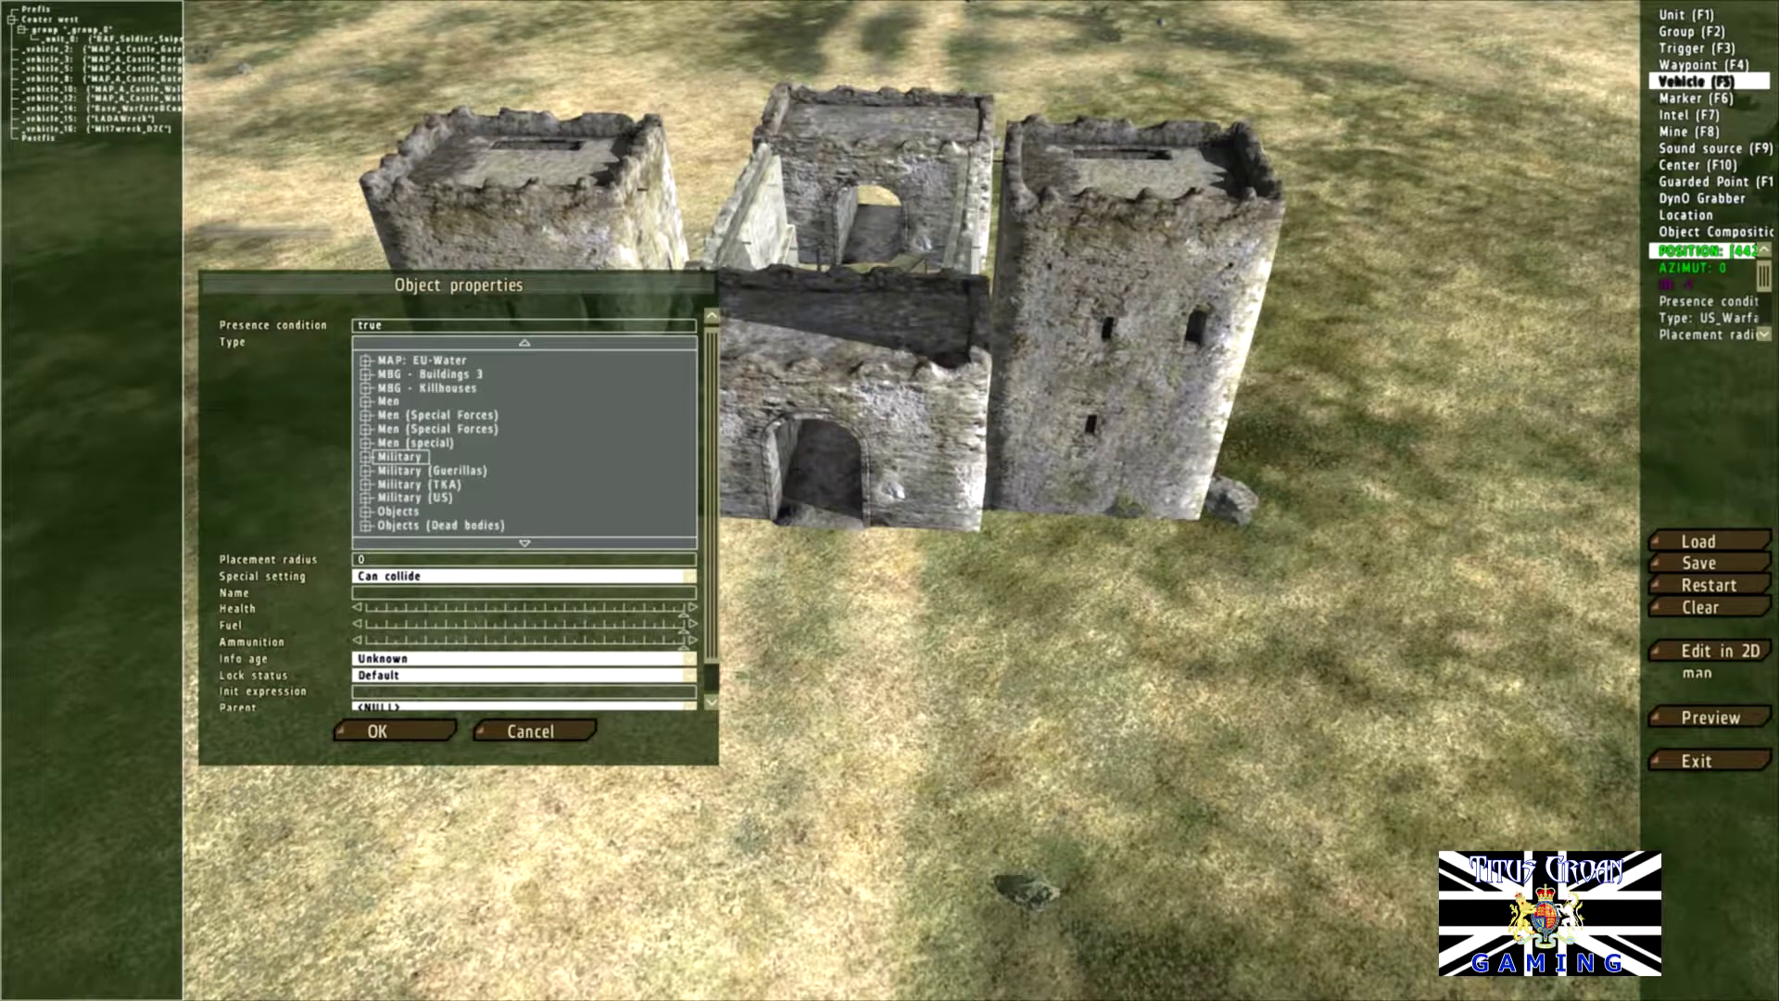
scroll(525, 442, "up", 3)
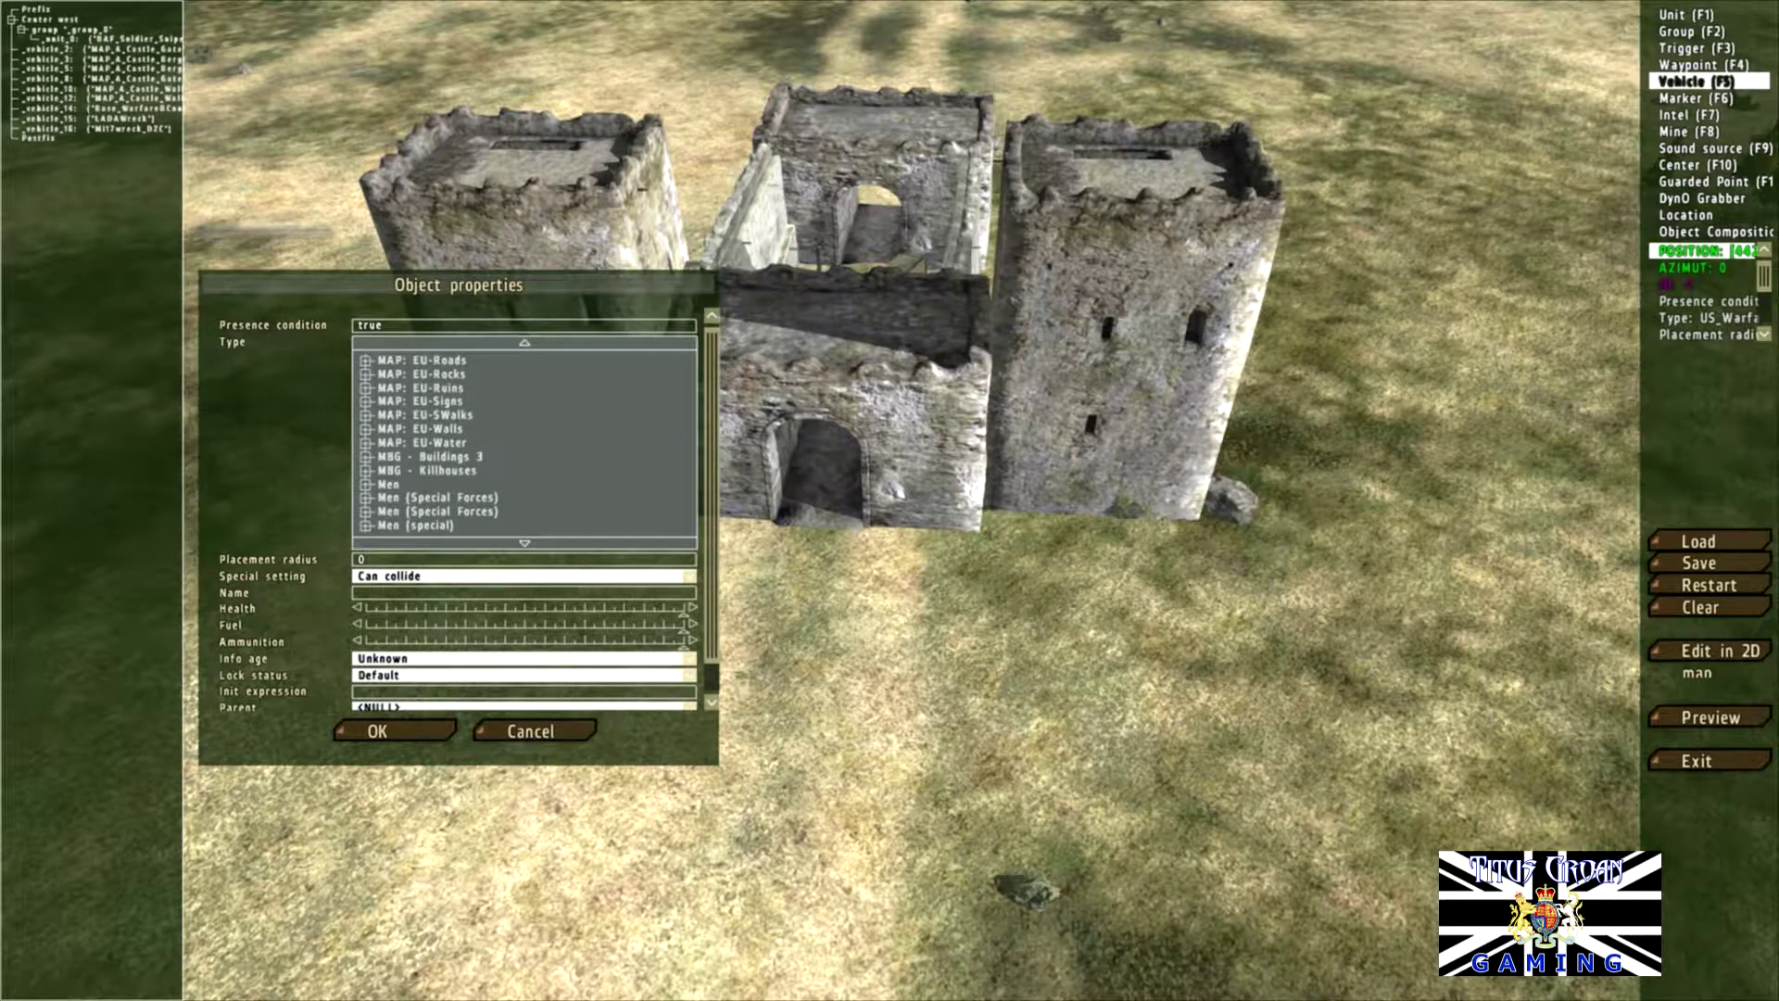
scroll(524, 442, "up", 2)
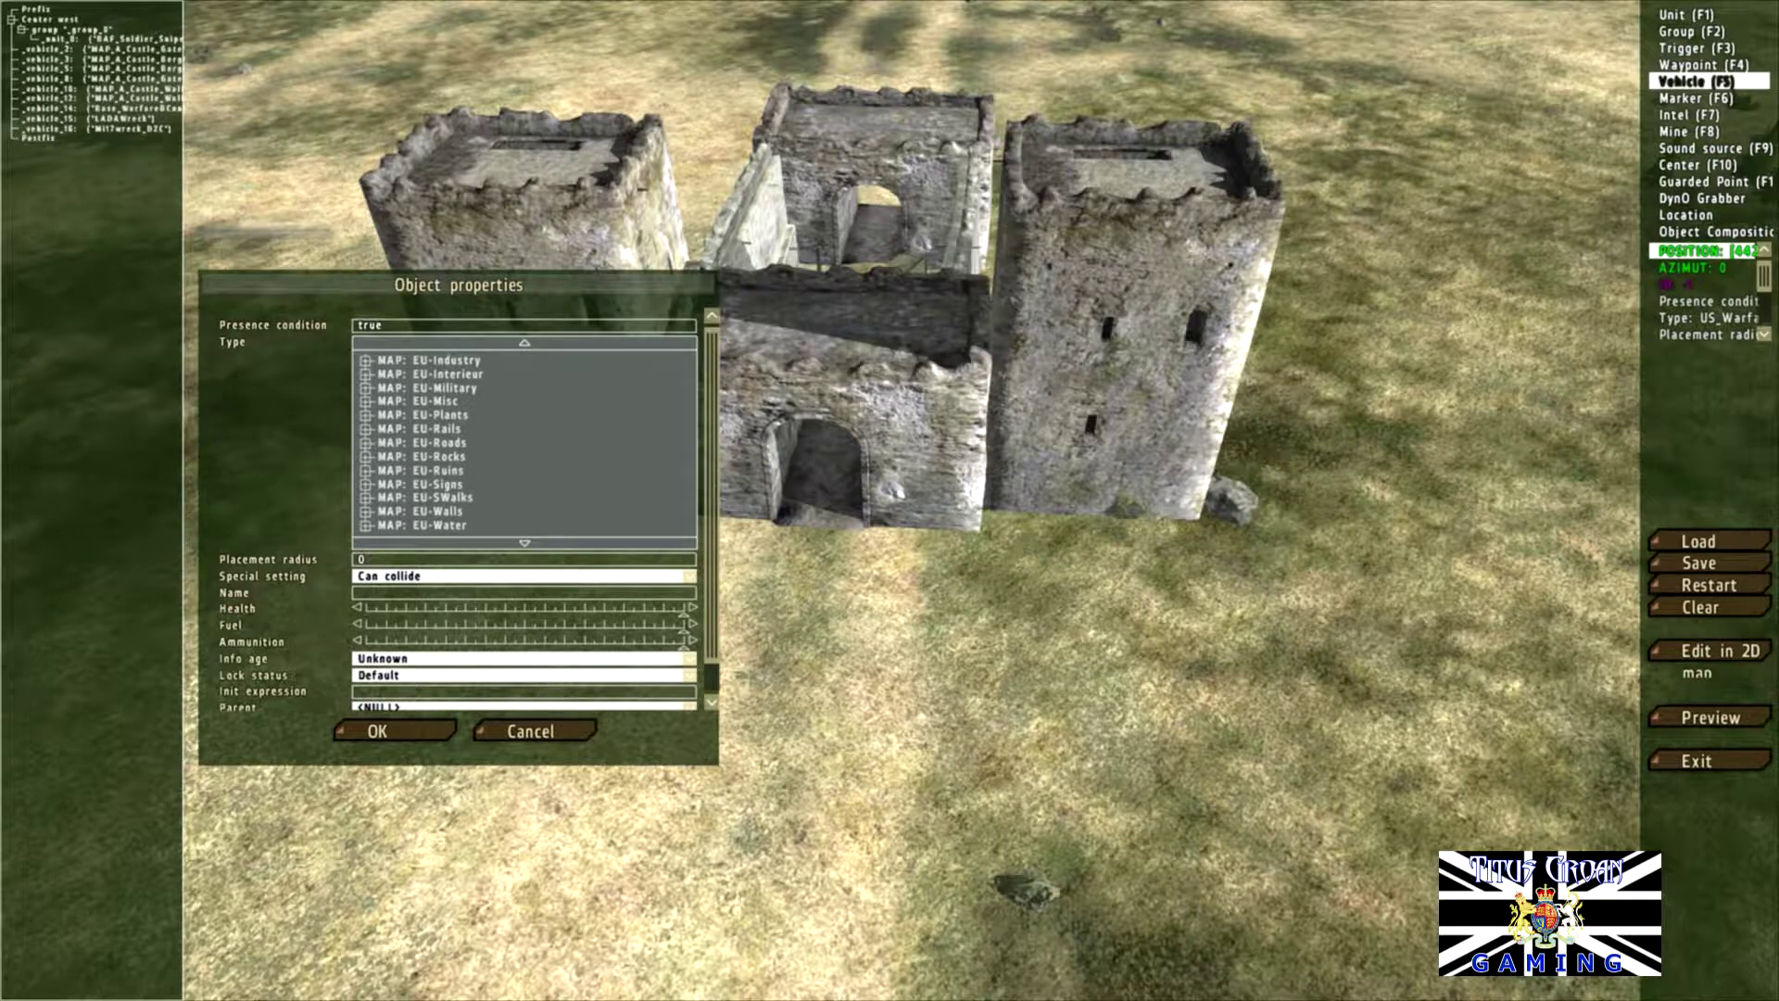
scroll(525, 442, "up", 2)
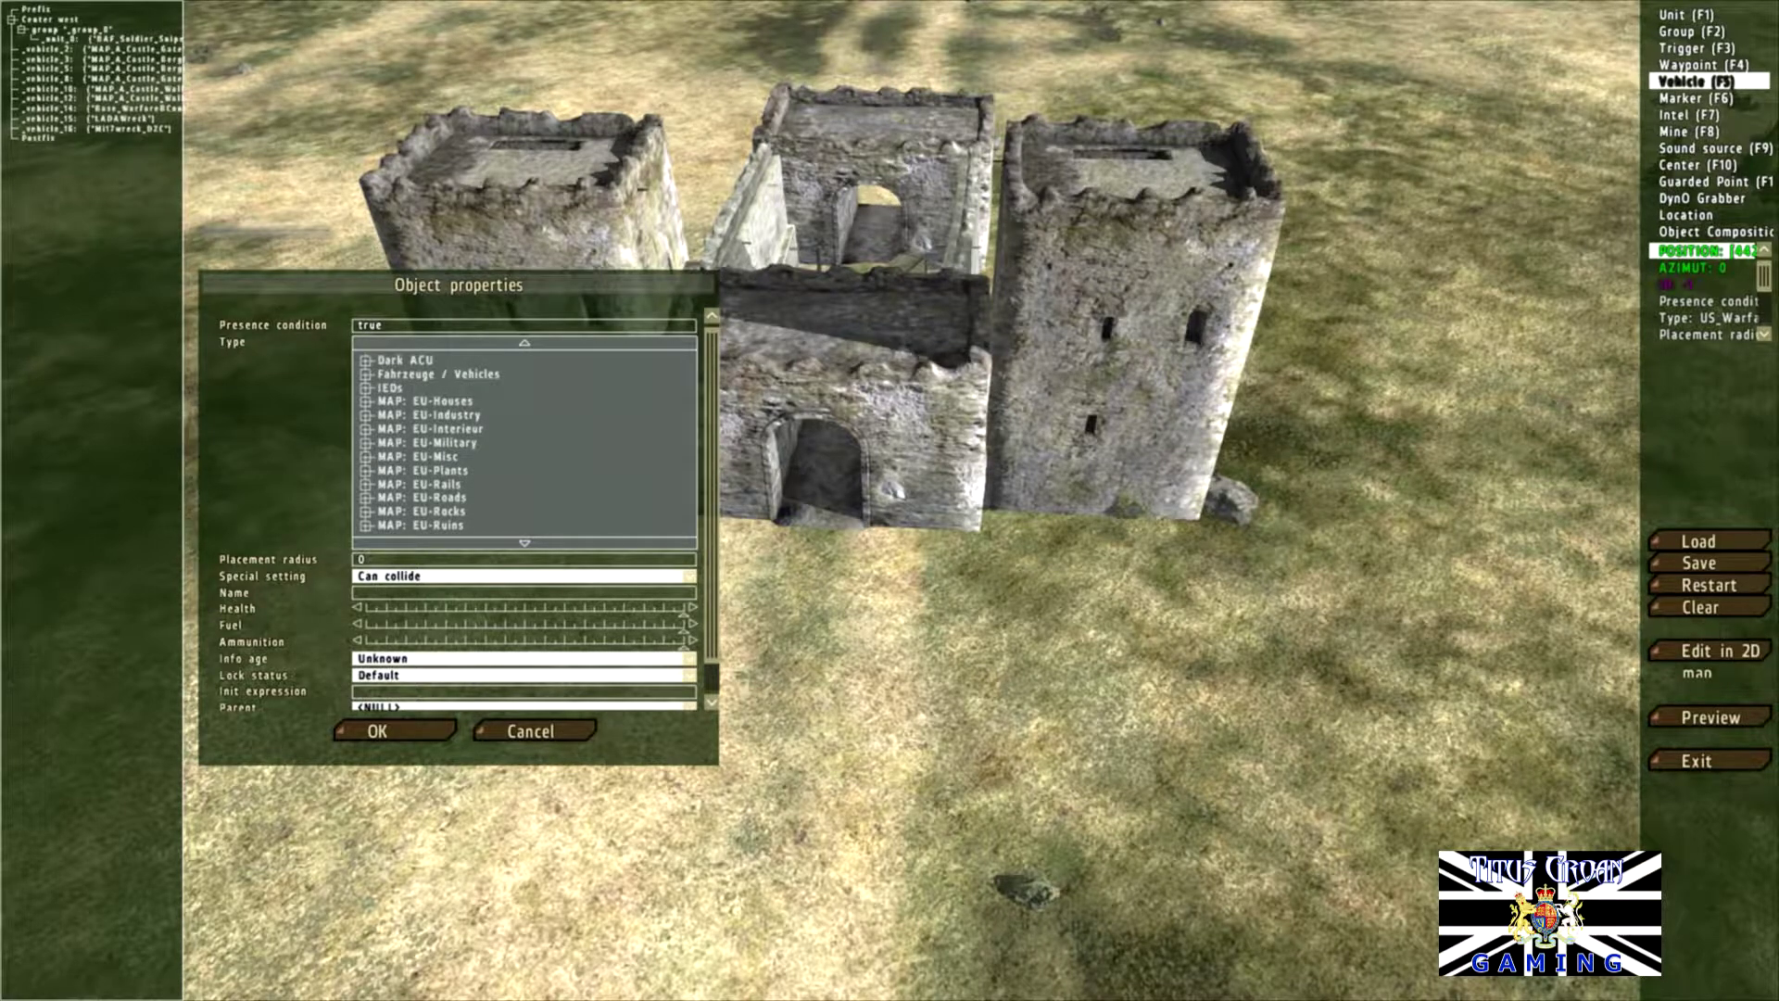
left_click(365, 442)
scroll(524, 442, "down", 5)
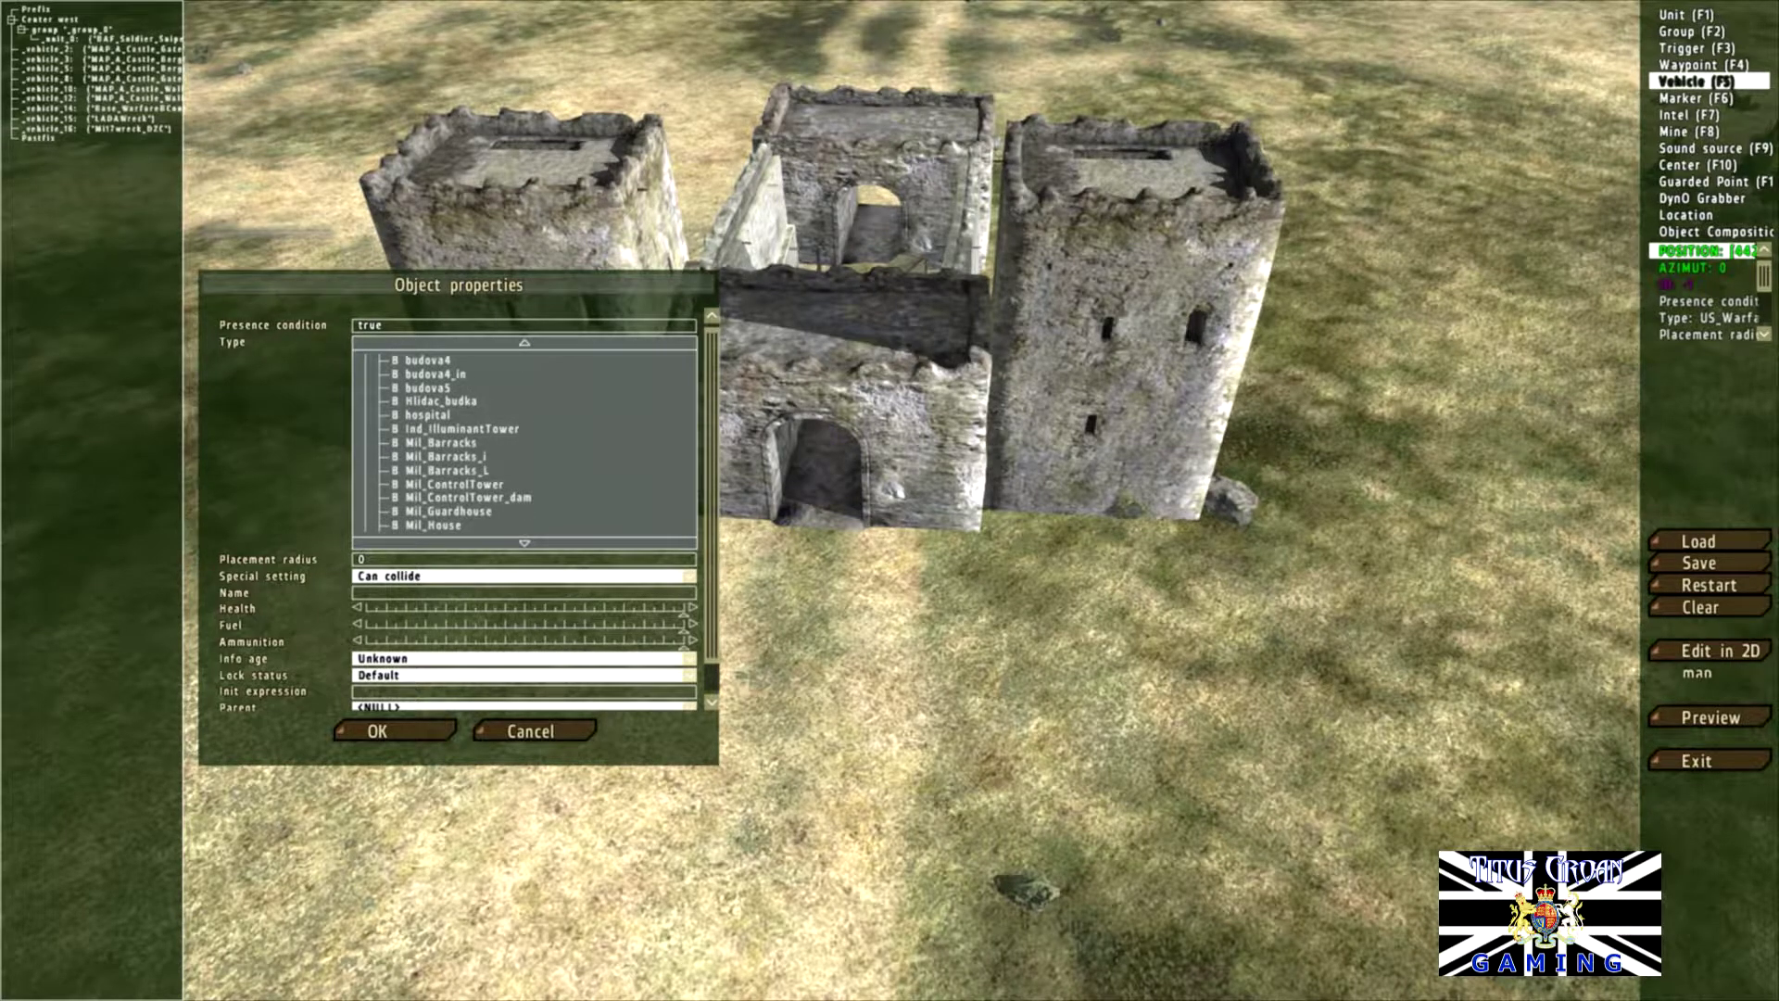
left_click(445, 457)
left_click(441, 443)
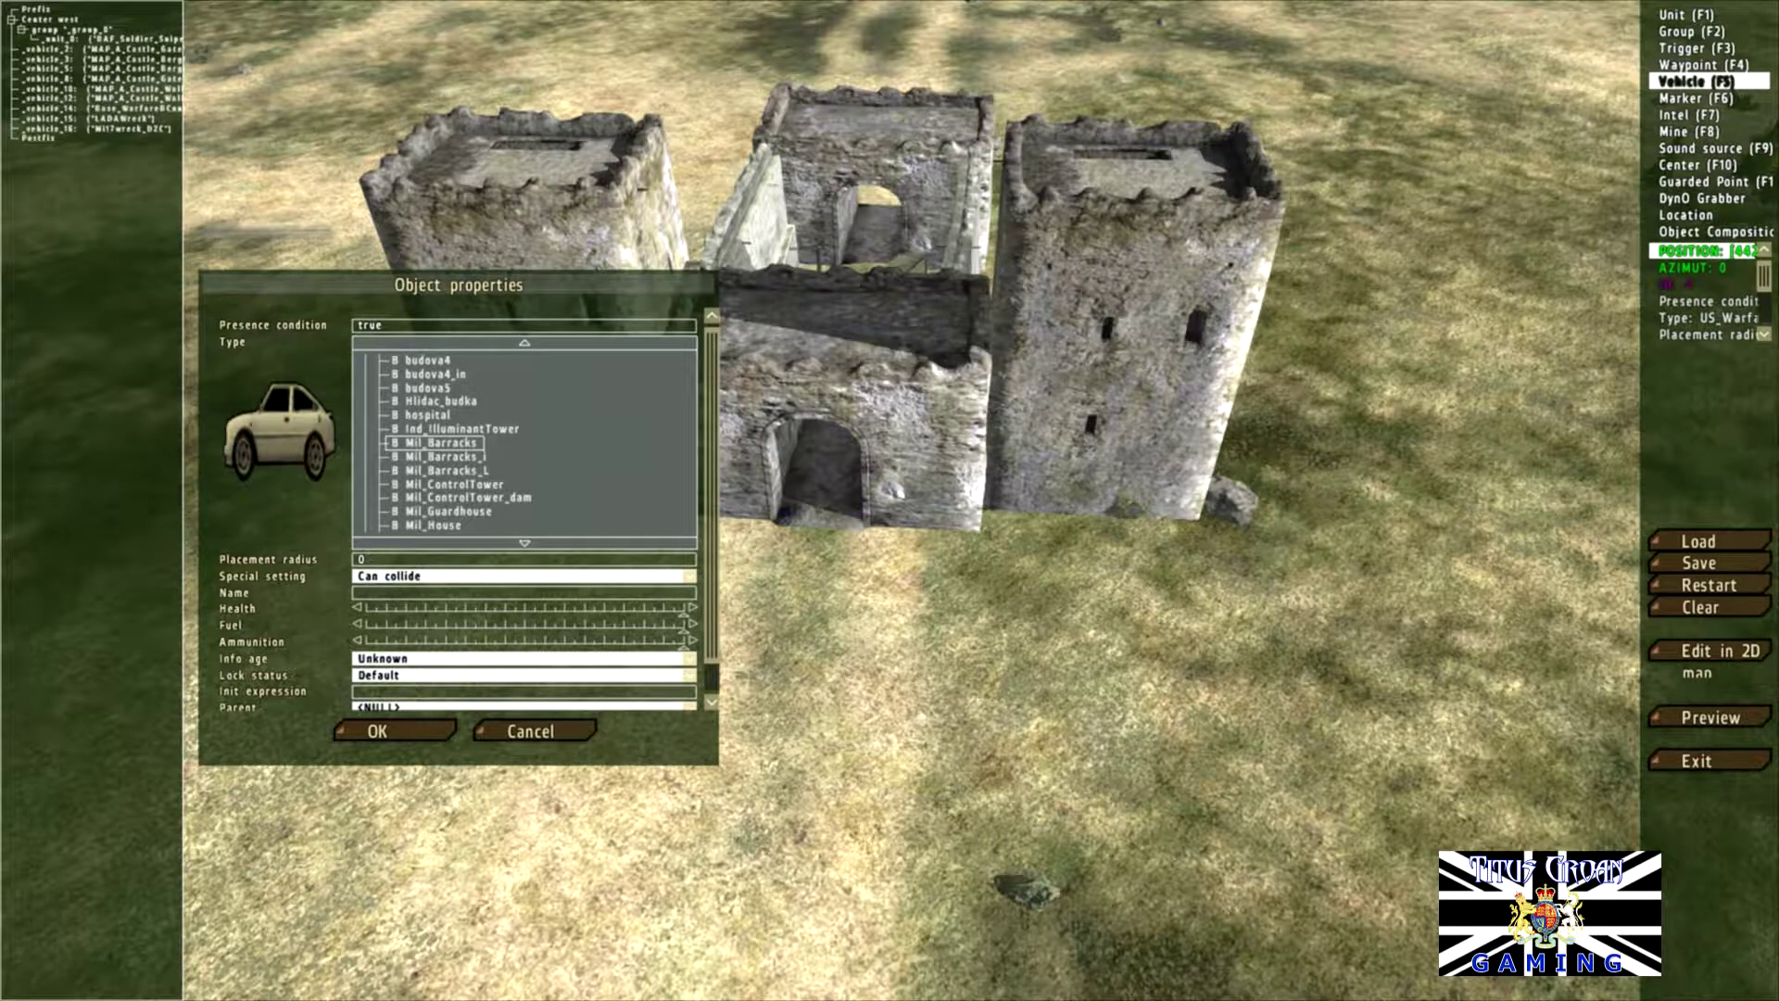
left_click(446, 456)
scroll(525, 442, "down", 6)
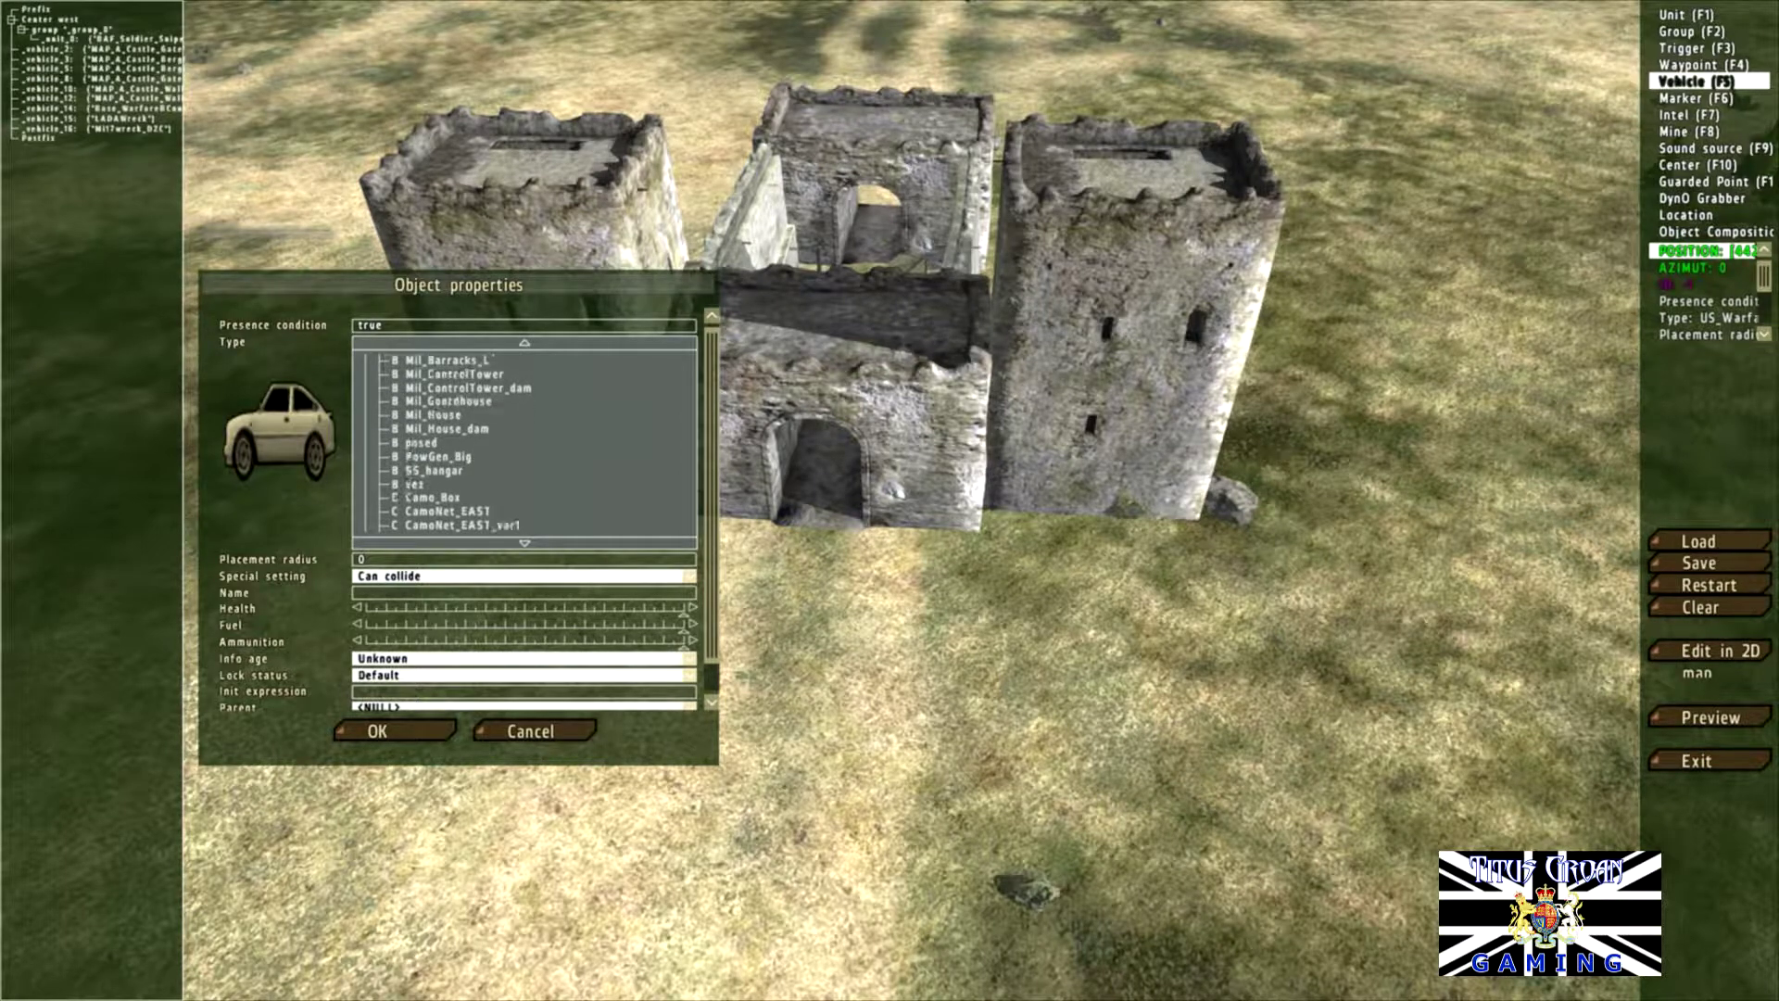
scroll(525, 442, "down", 7)
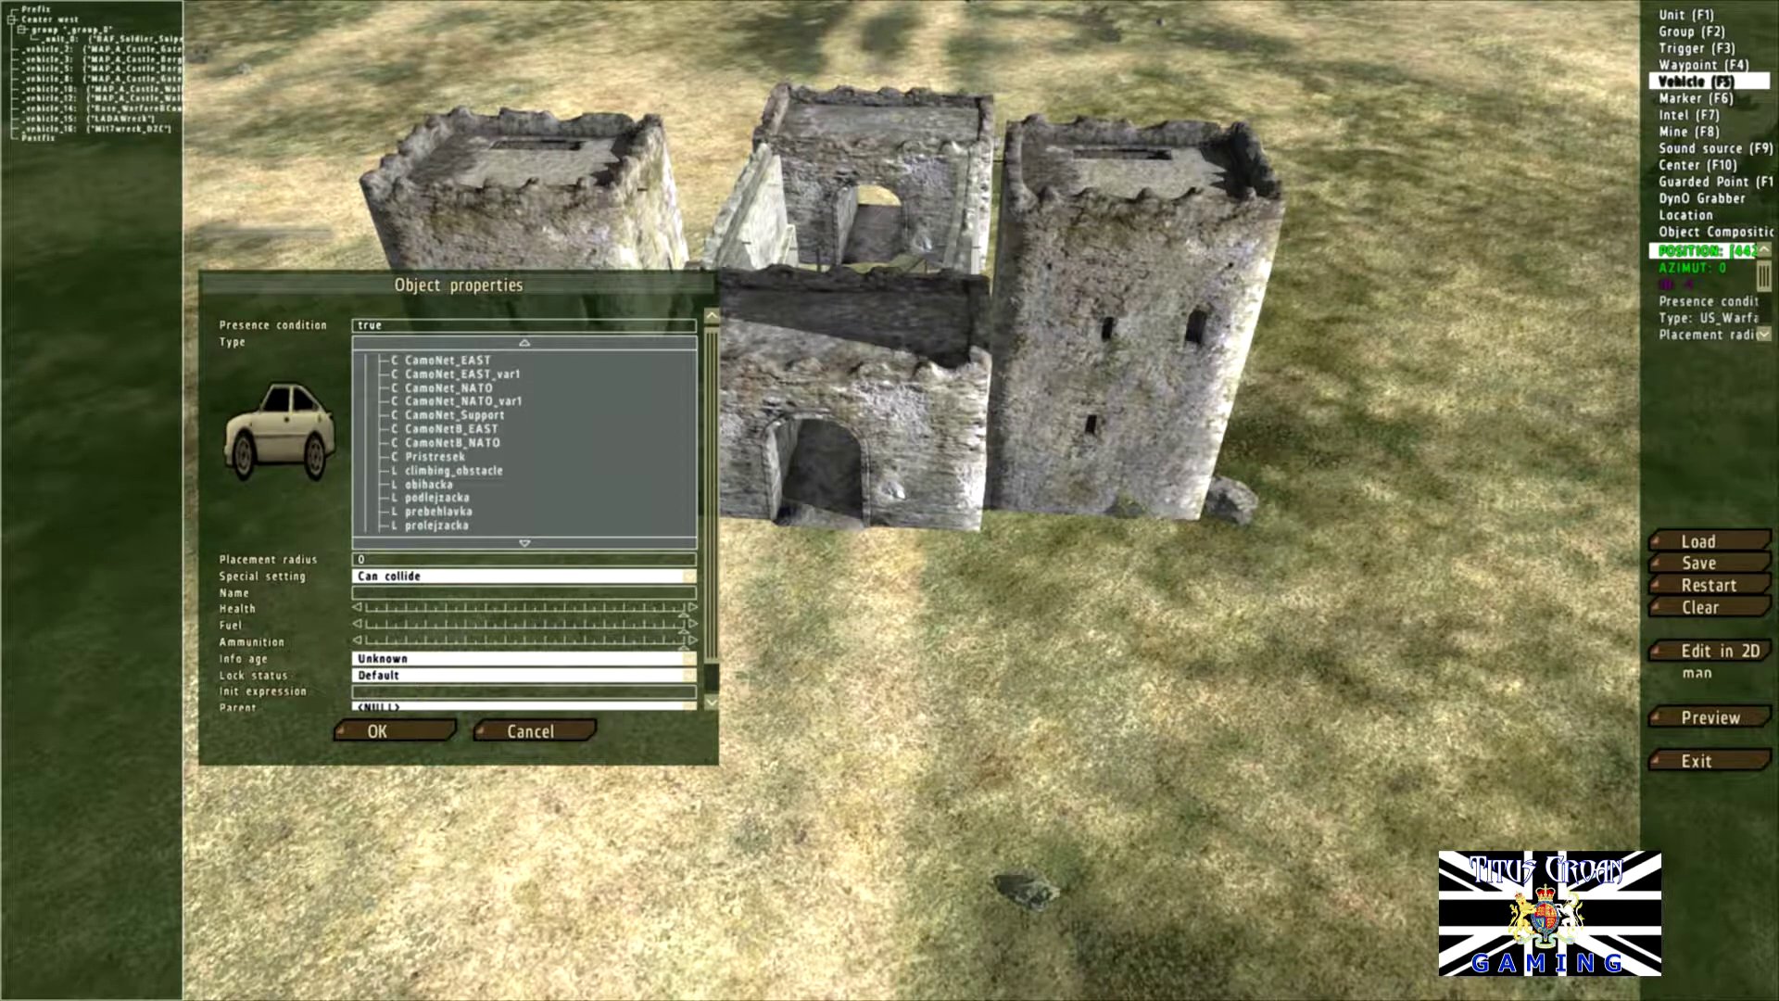
scroll(524, 442, "down", 7)
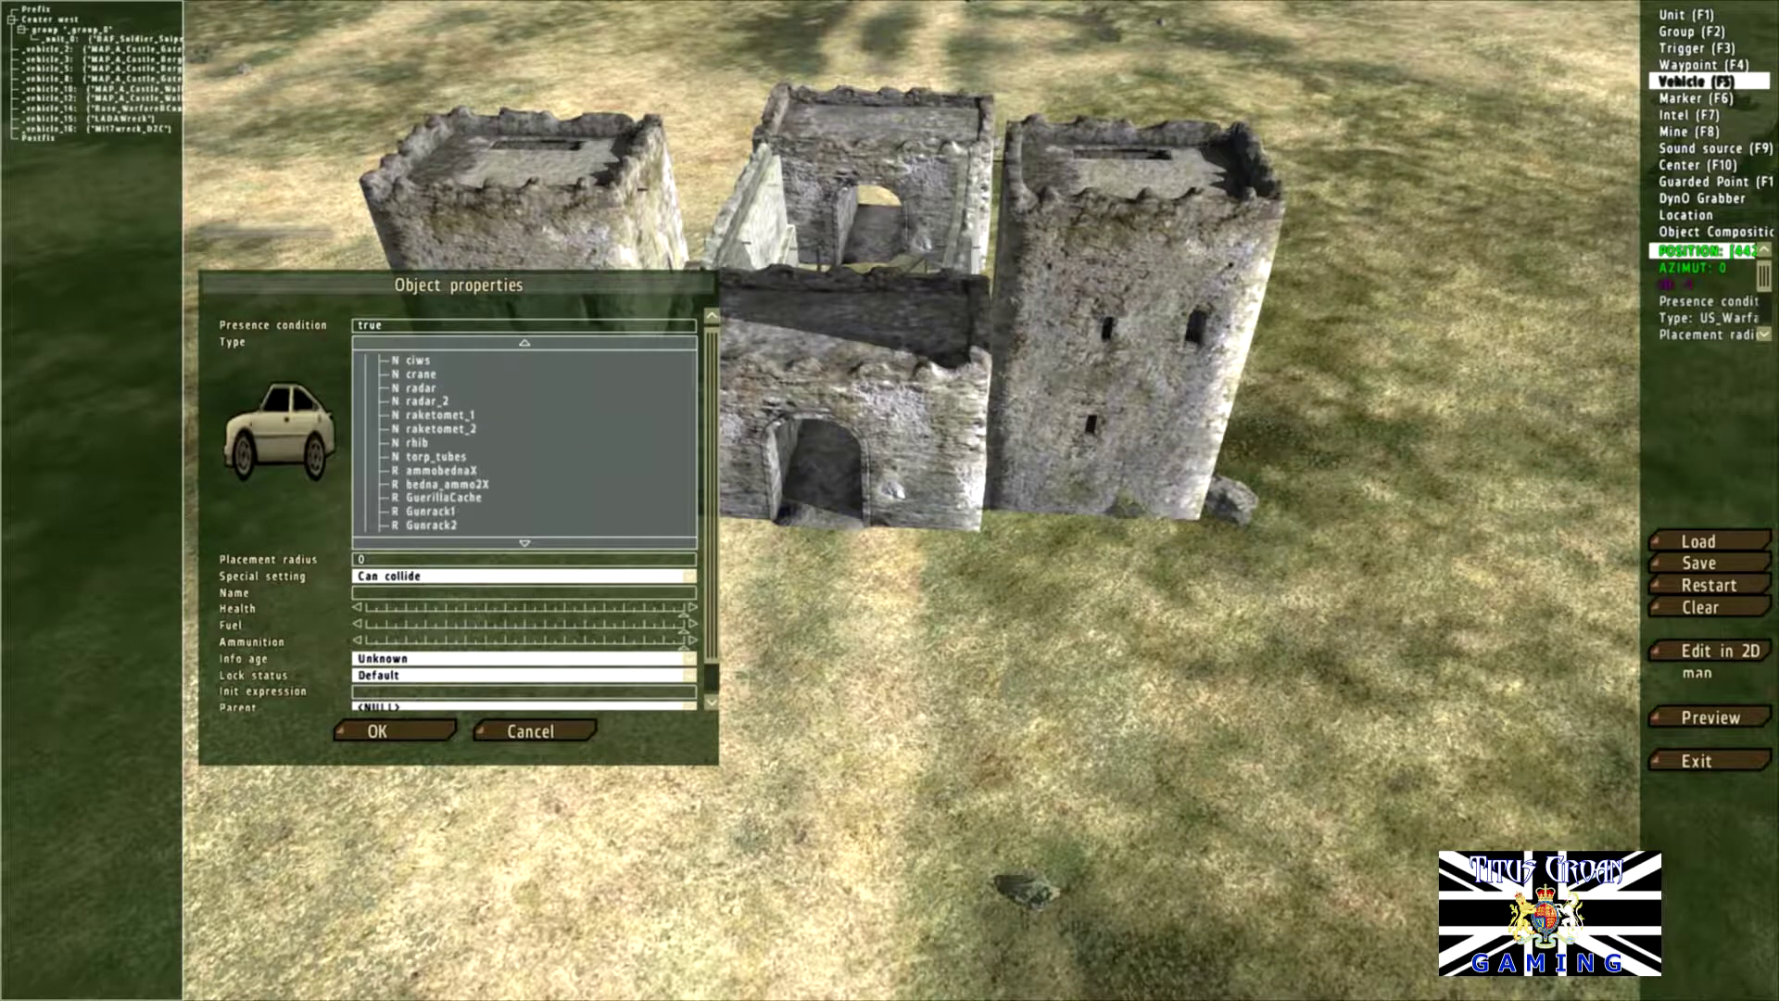
scroll(524, 442, "down", 1)
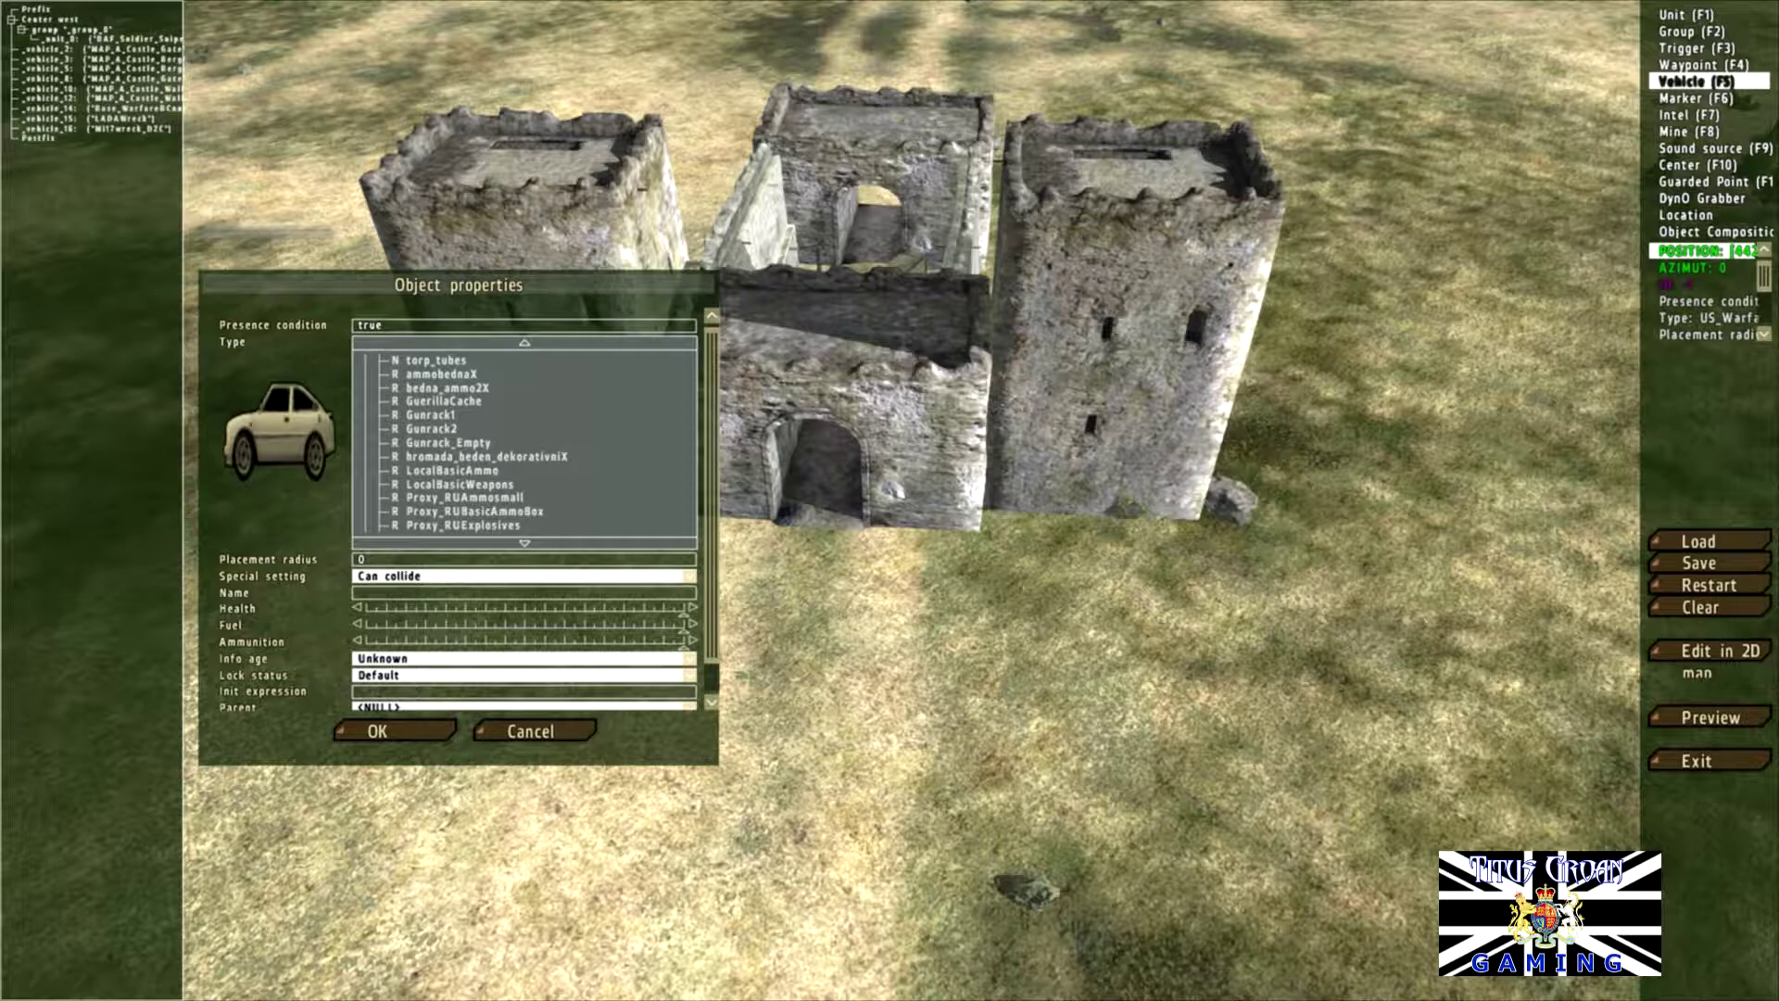
scroll(524, 442, "up", 3)
scroll(525, 442, "down", 10)
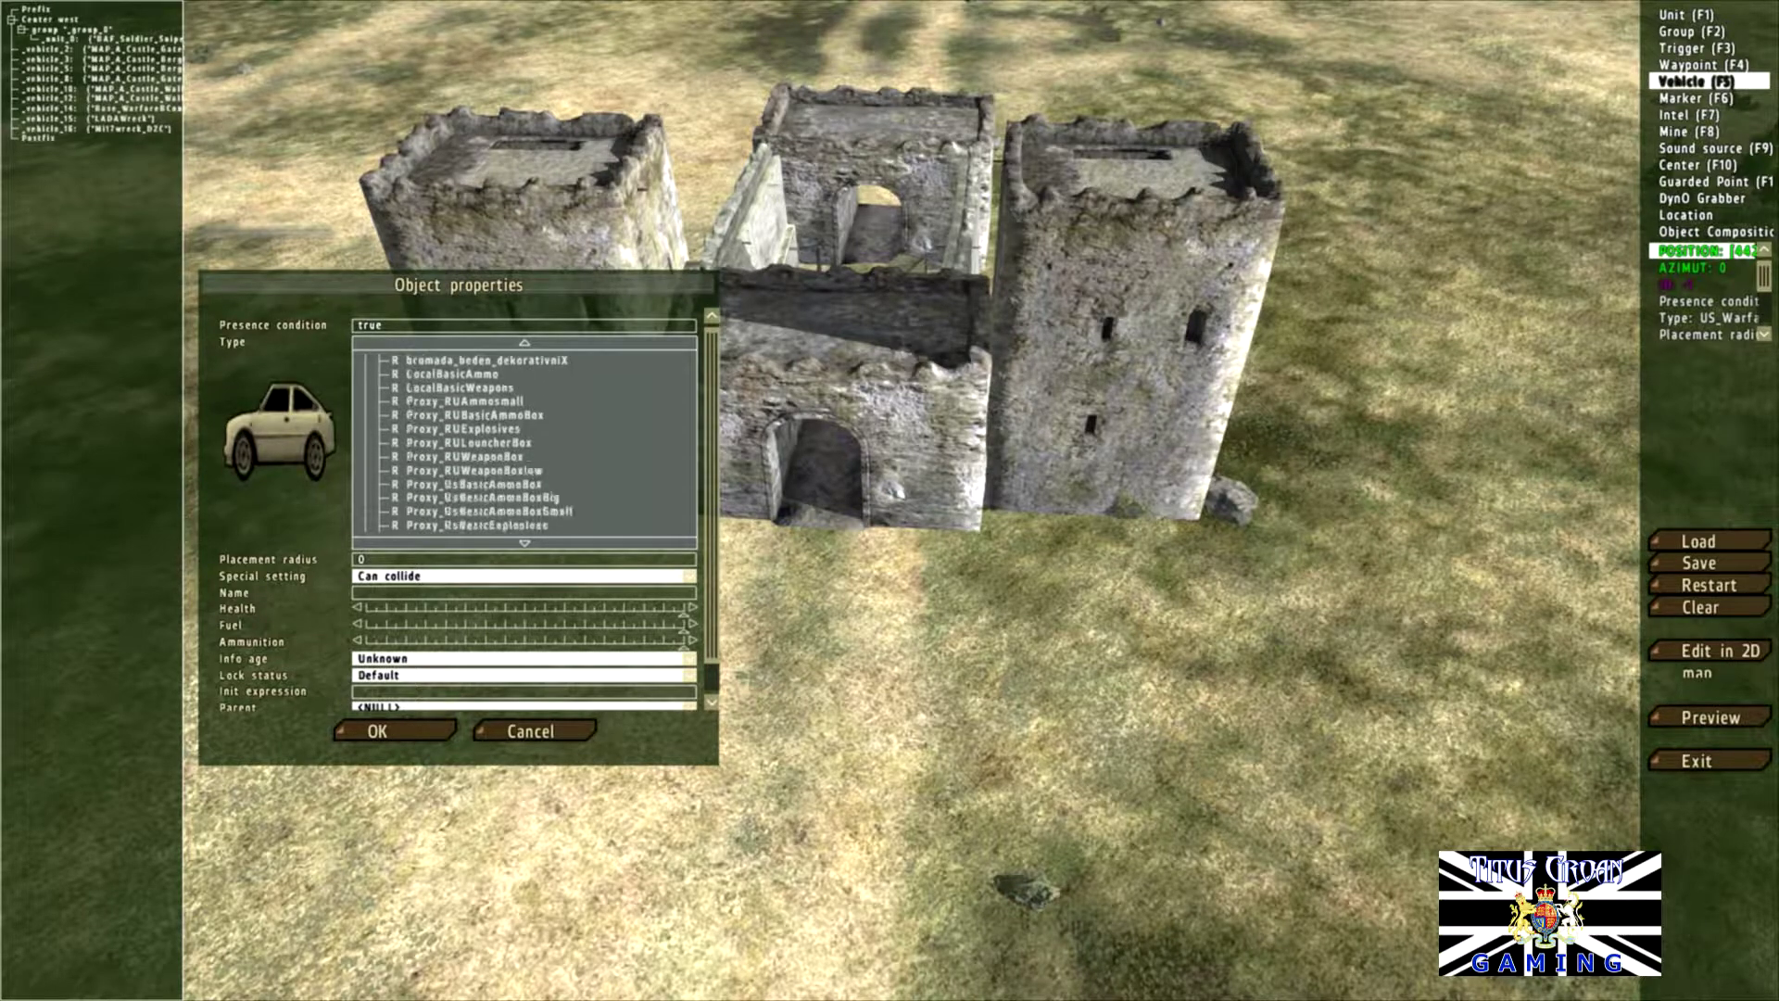
scroll(524, 442, "down", 5)
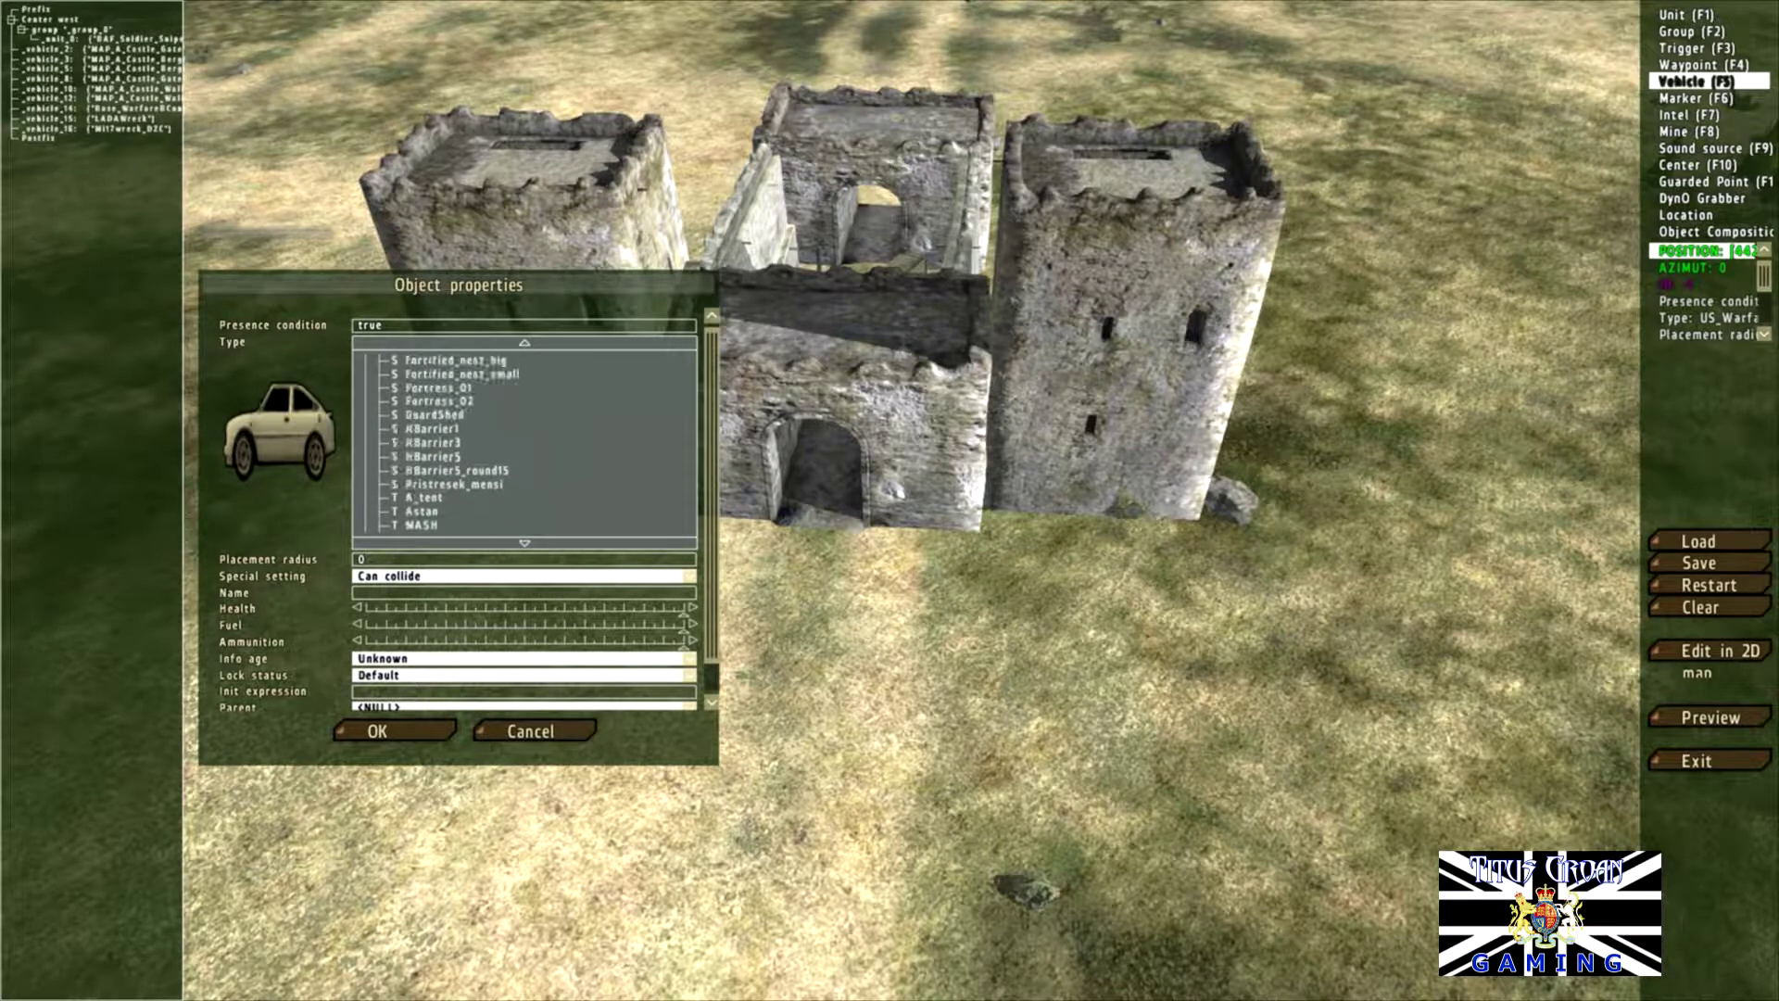
scroll(525, 442, "up", 10)
scroll(524, 442, "up", 10)
scroll(525, 442, "up", 3)
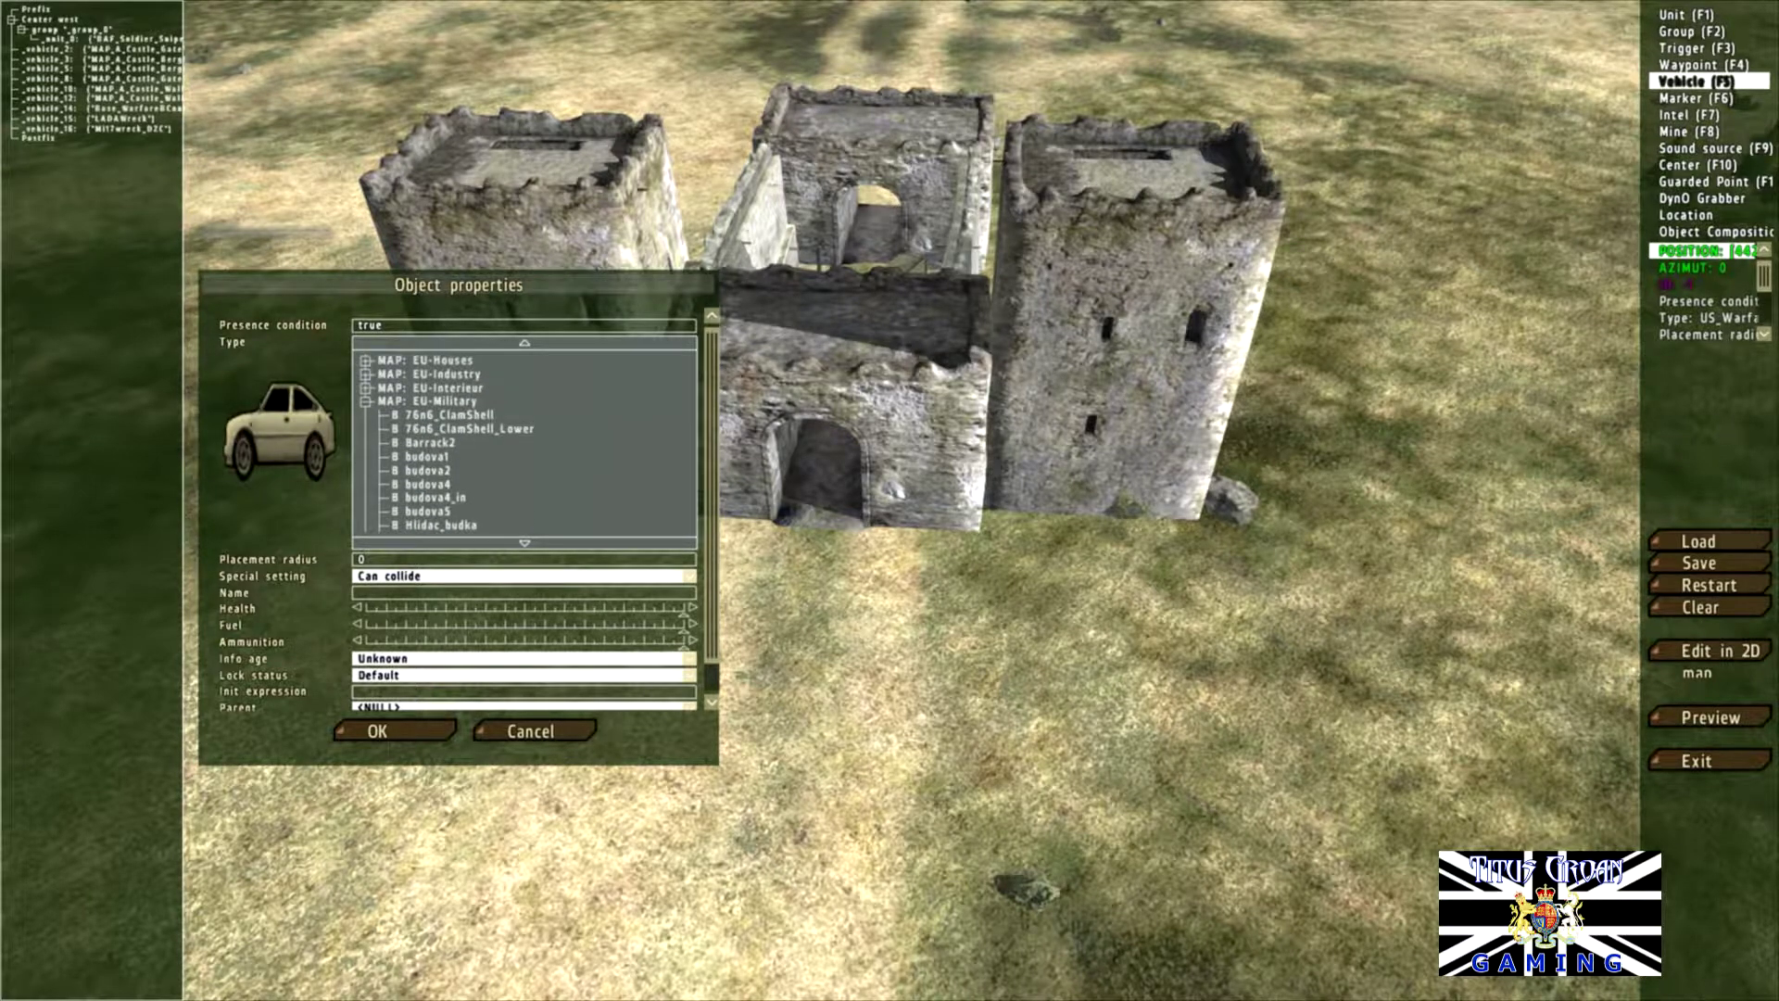
left_click(366, 401)
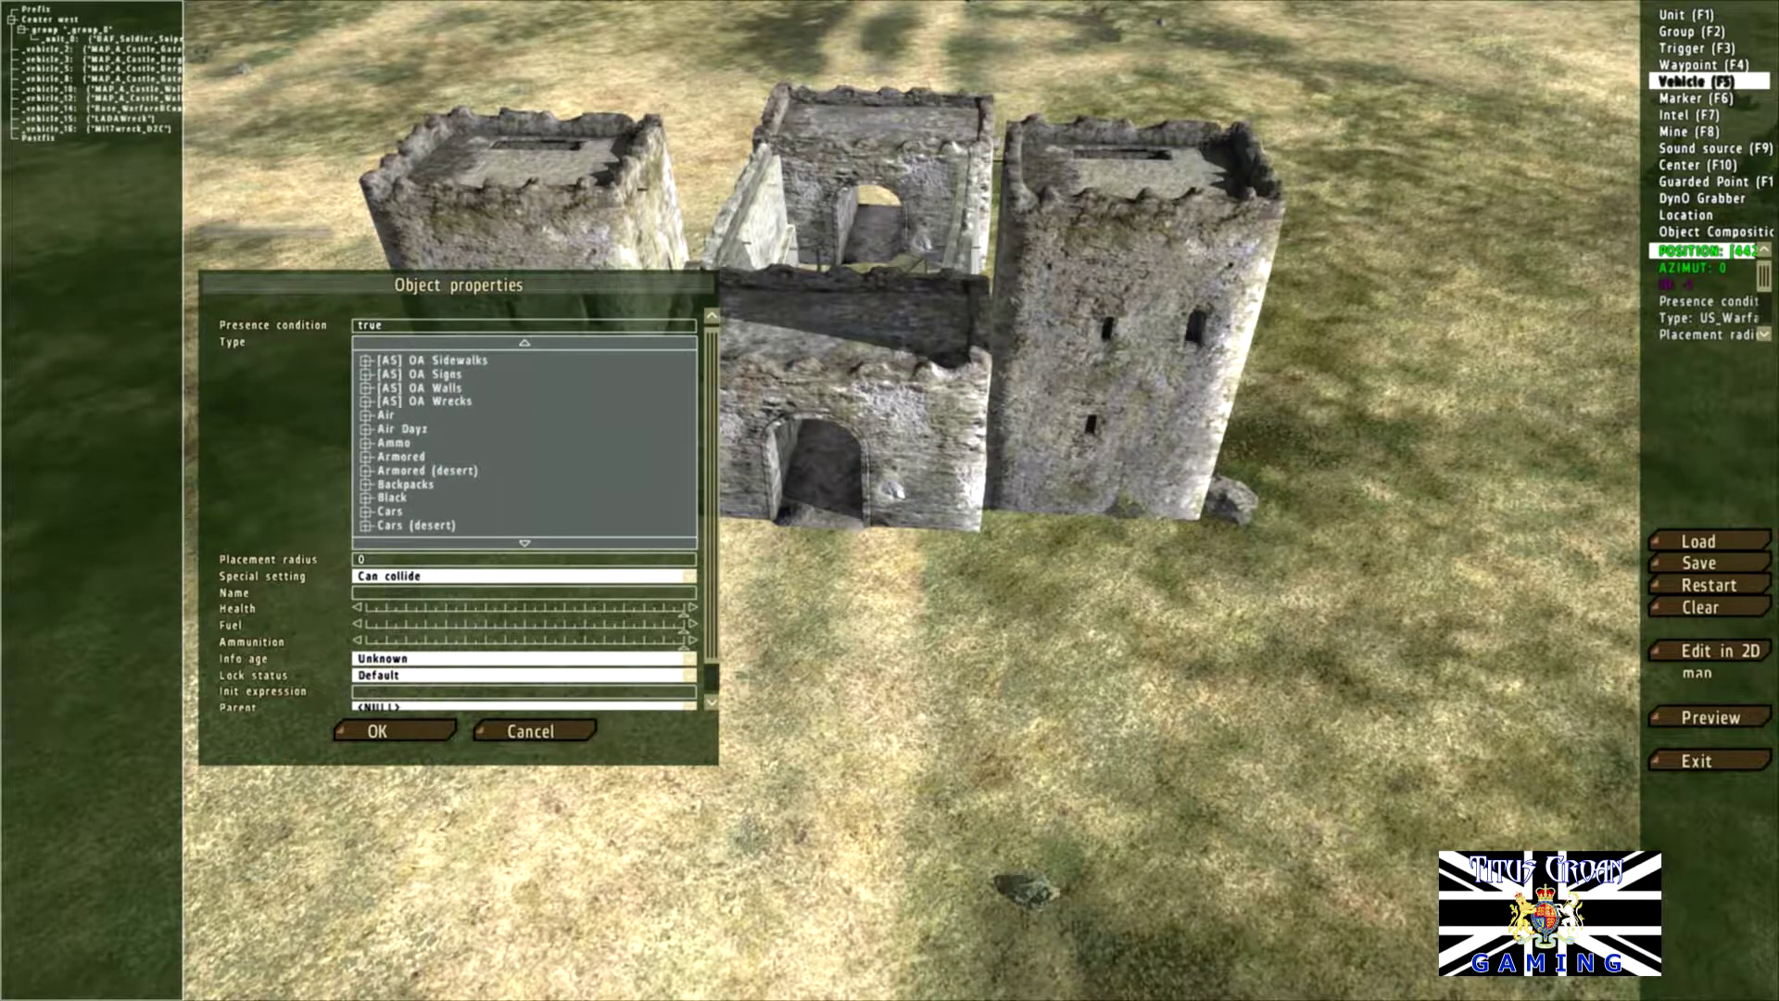
Step: Add a Watchtower from the [AS] OA Military category and move it beside the gatehouse entrance
scroll(524, 440, "up", 2)
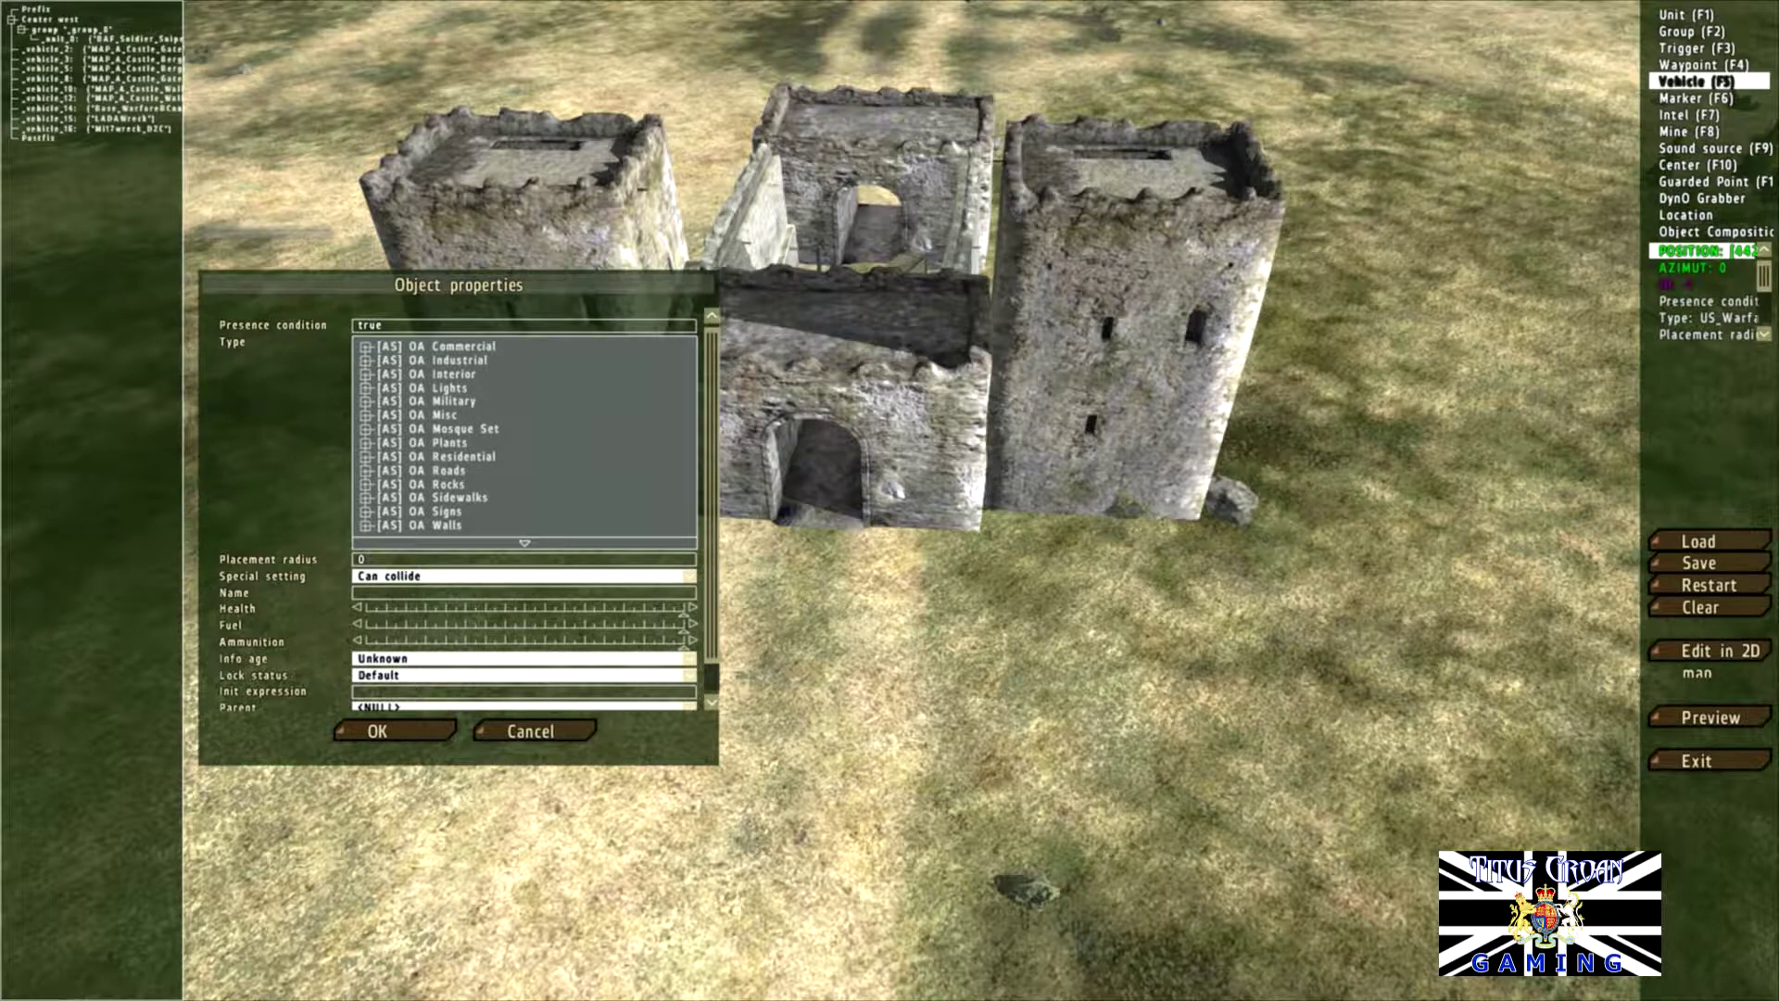
left_click(366, 401)
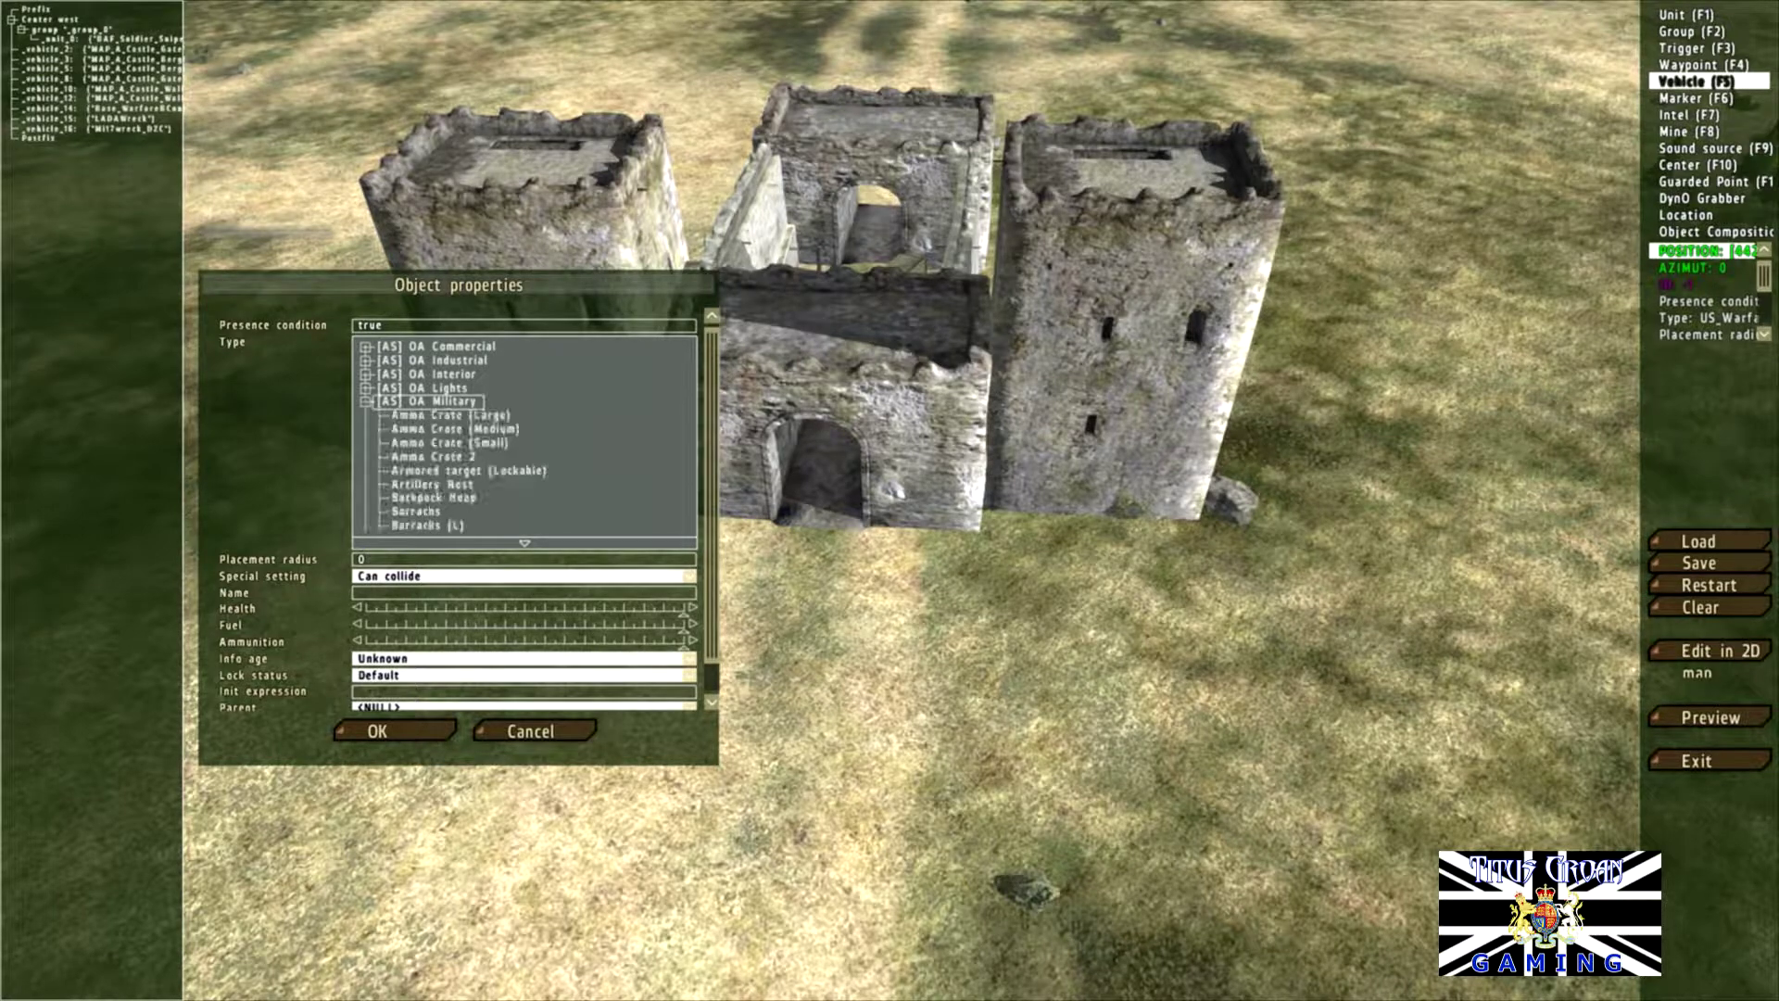
scroll(525, 440, "down", 11)
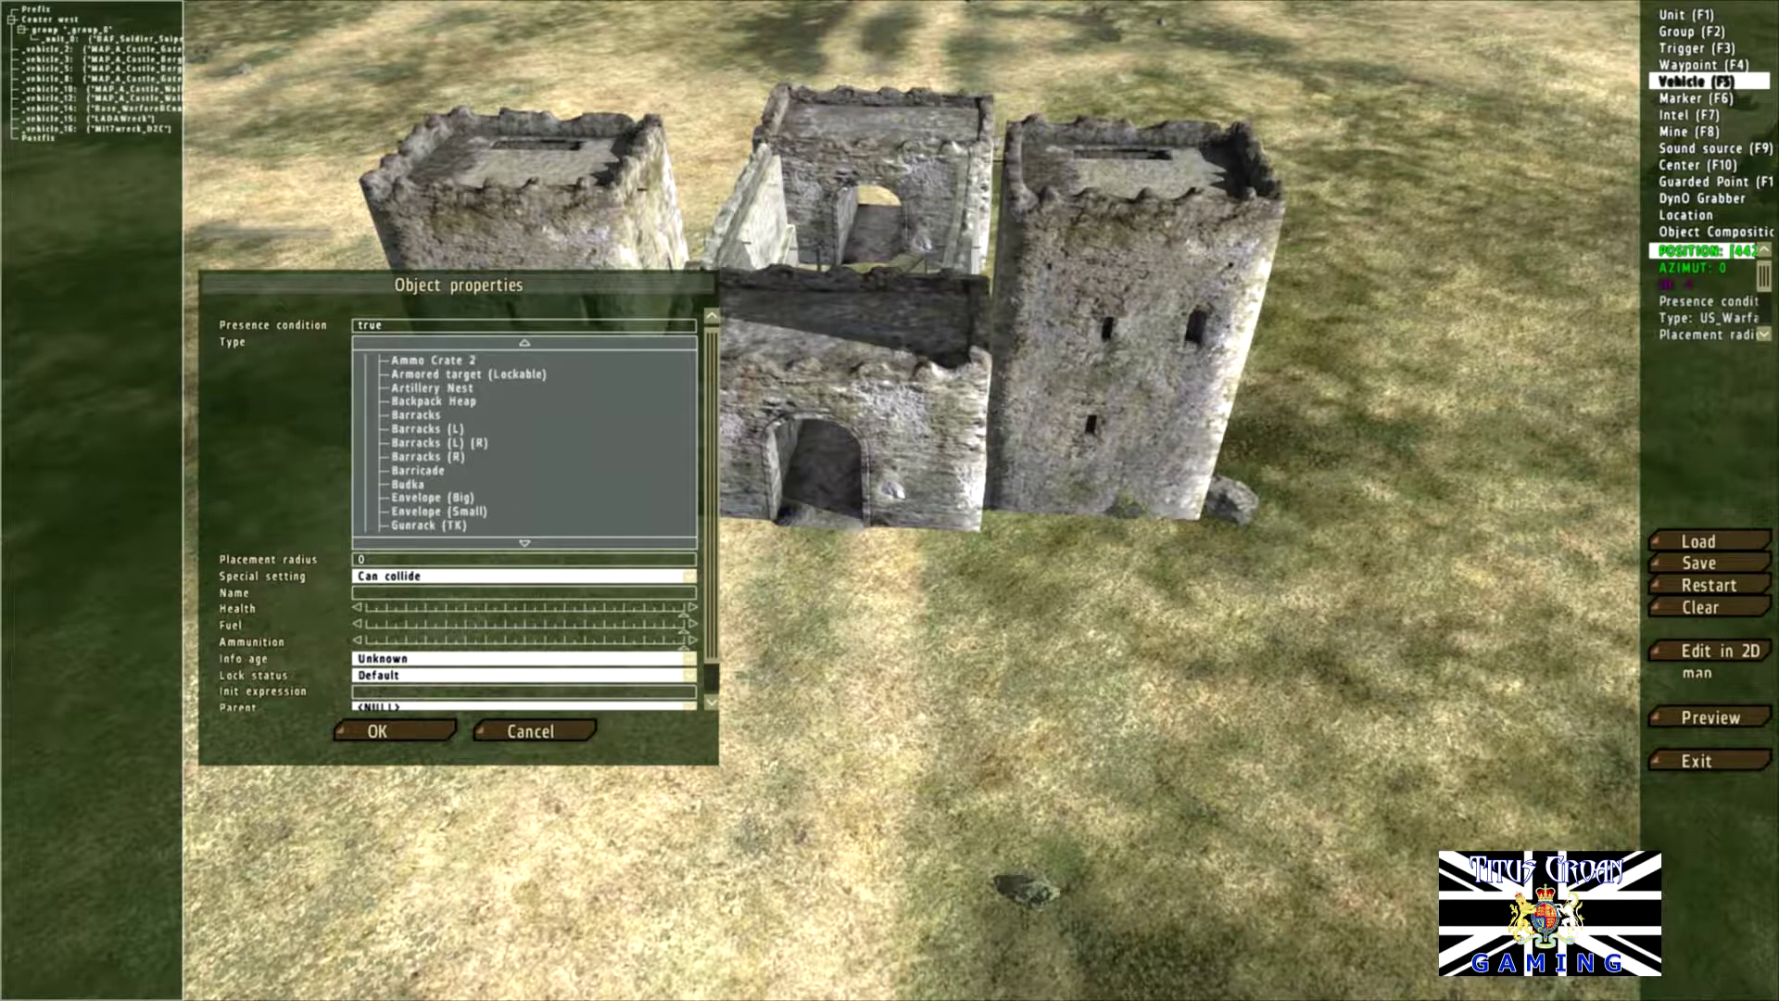
scroll(525, 440, "down", 10)
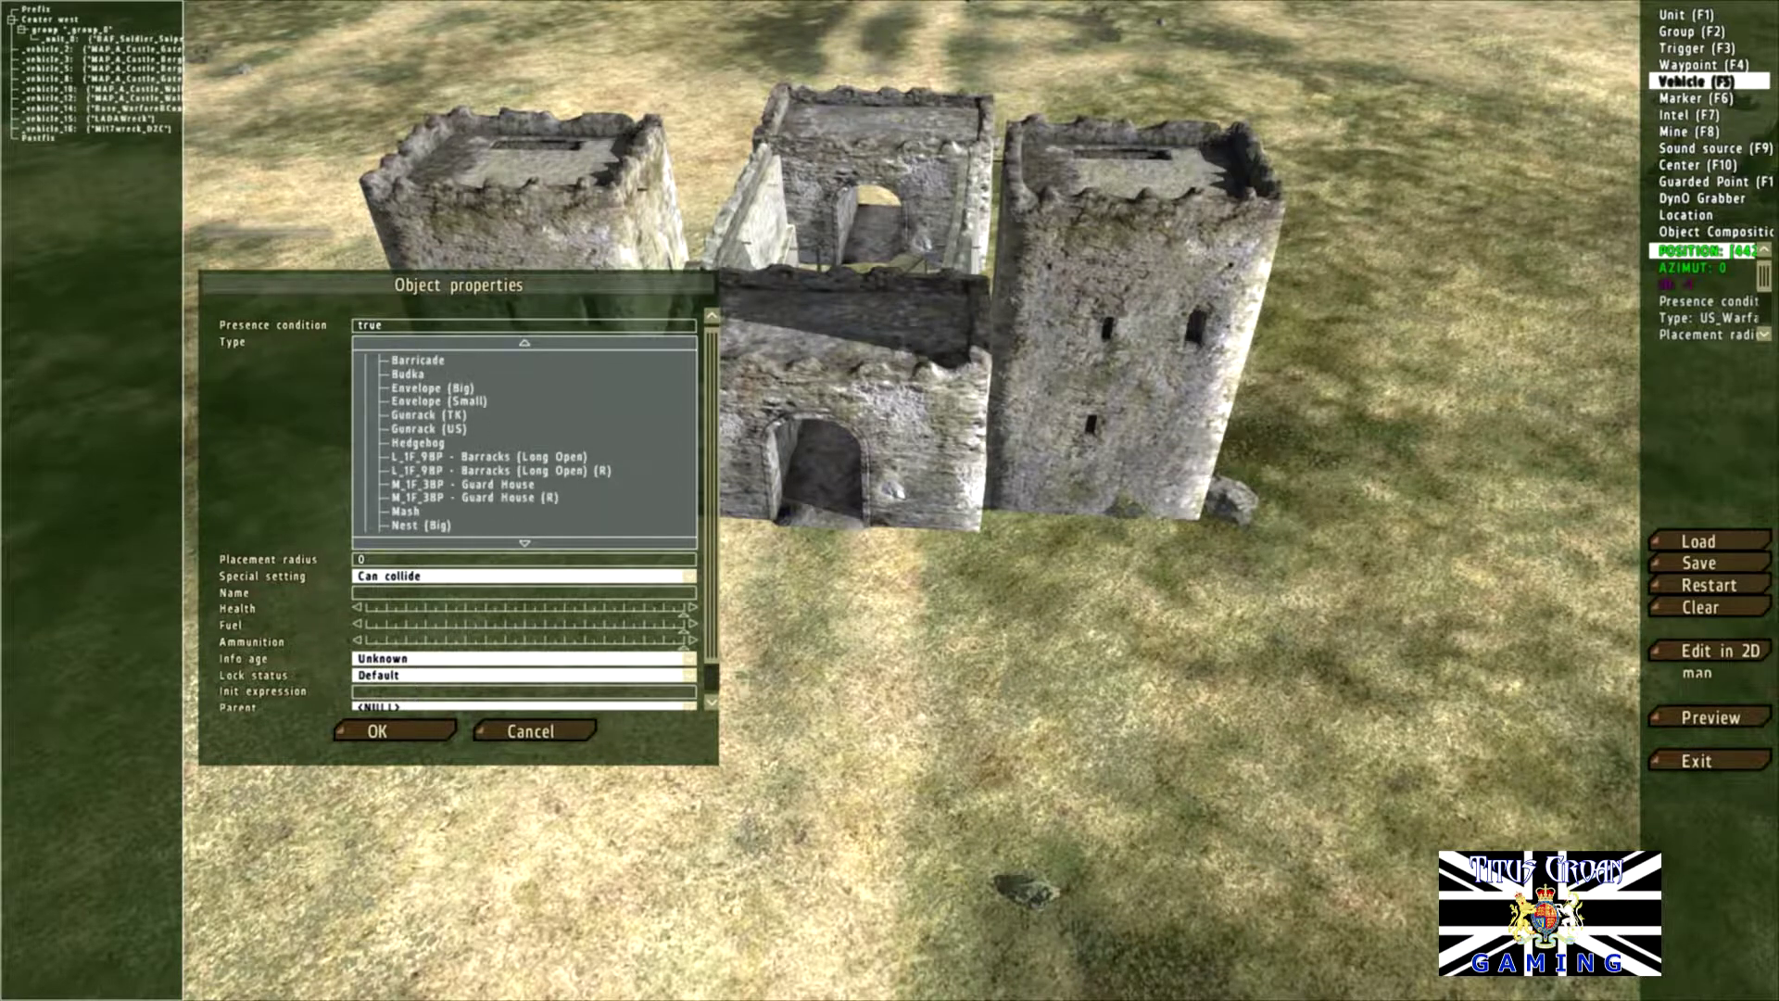
scroll(524, 441, "down", 5)
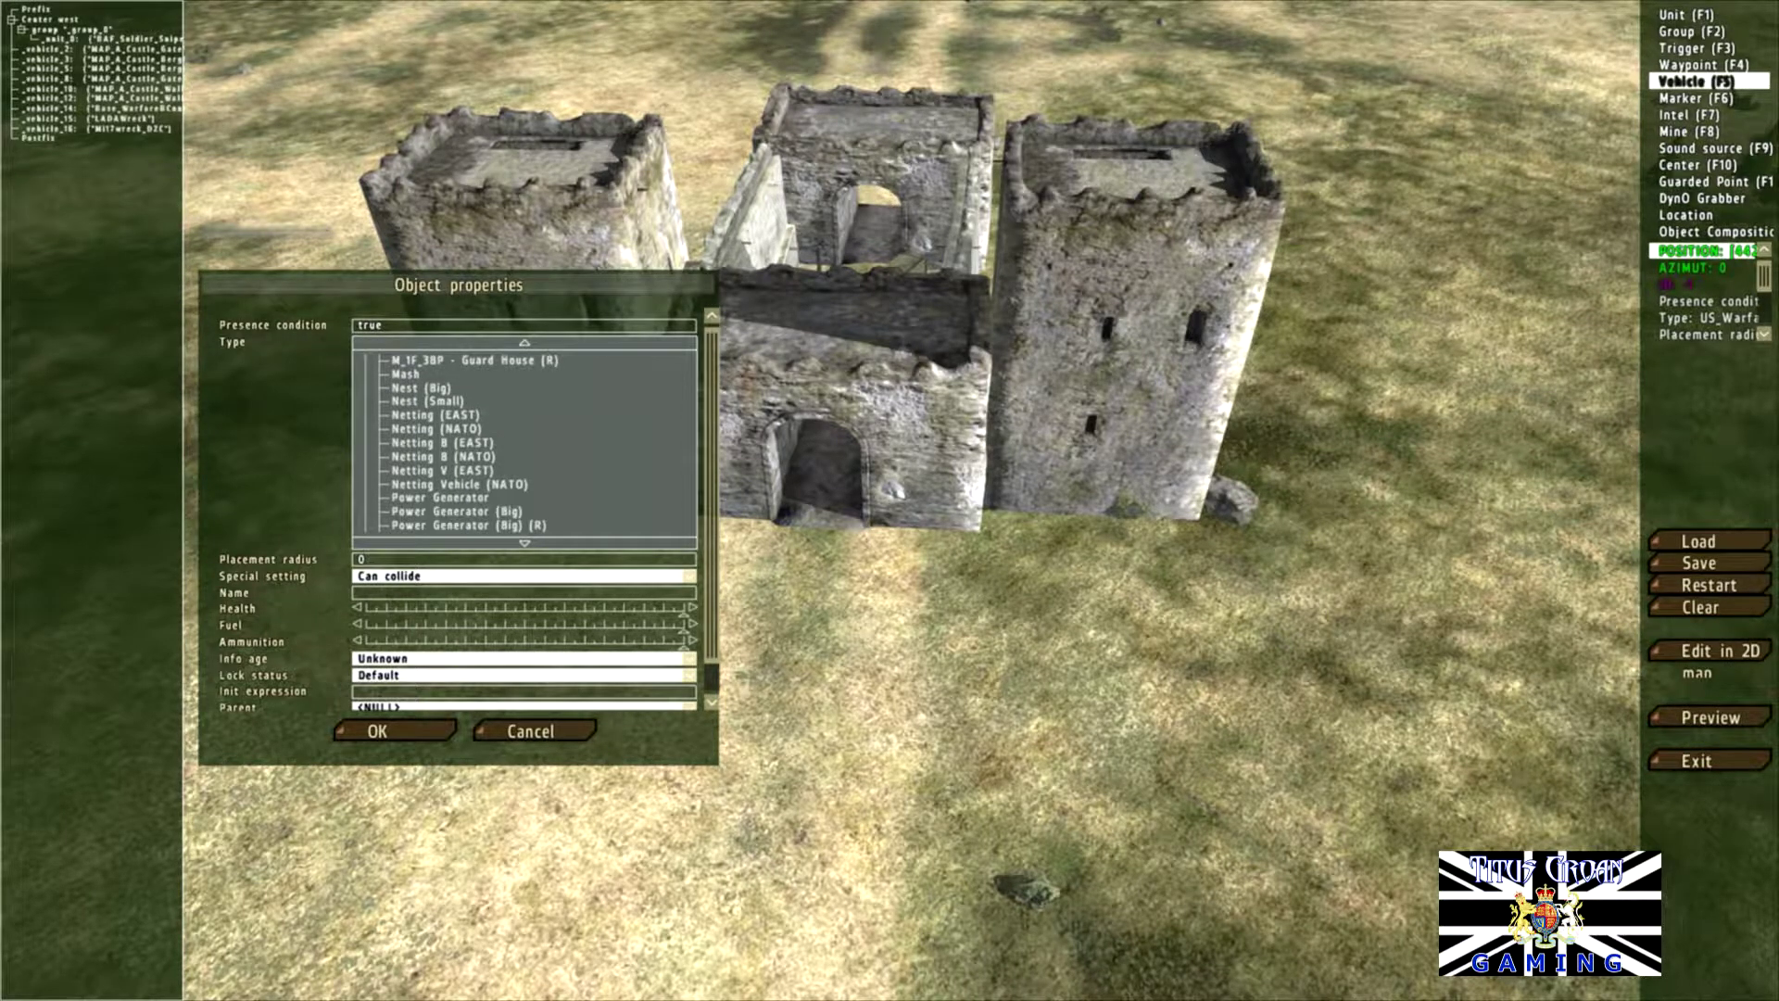
scroll(525, 440, "down", 5)
scroll(525, 440, "down", 11)
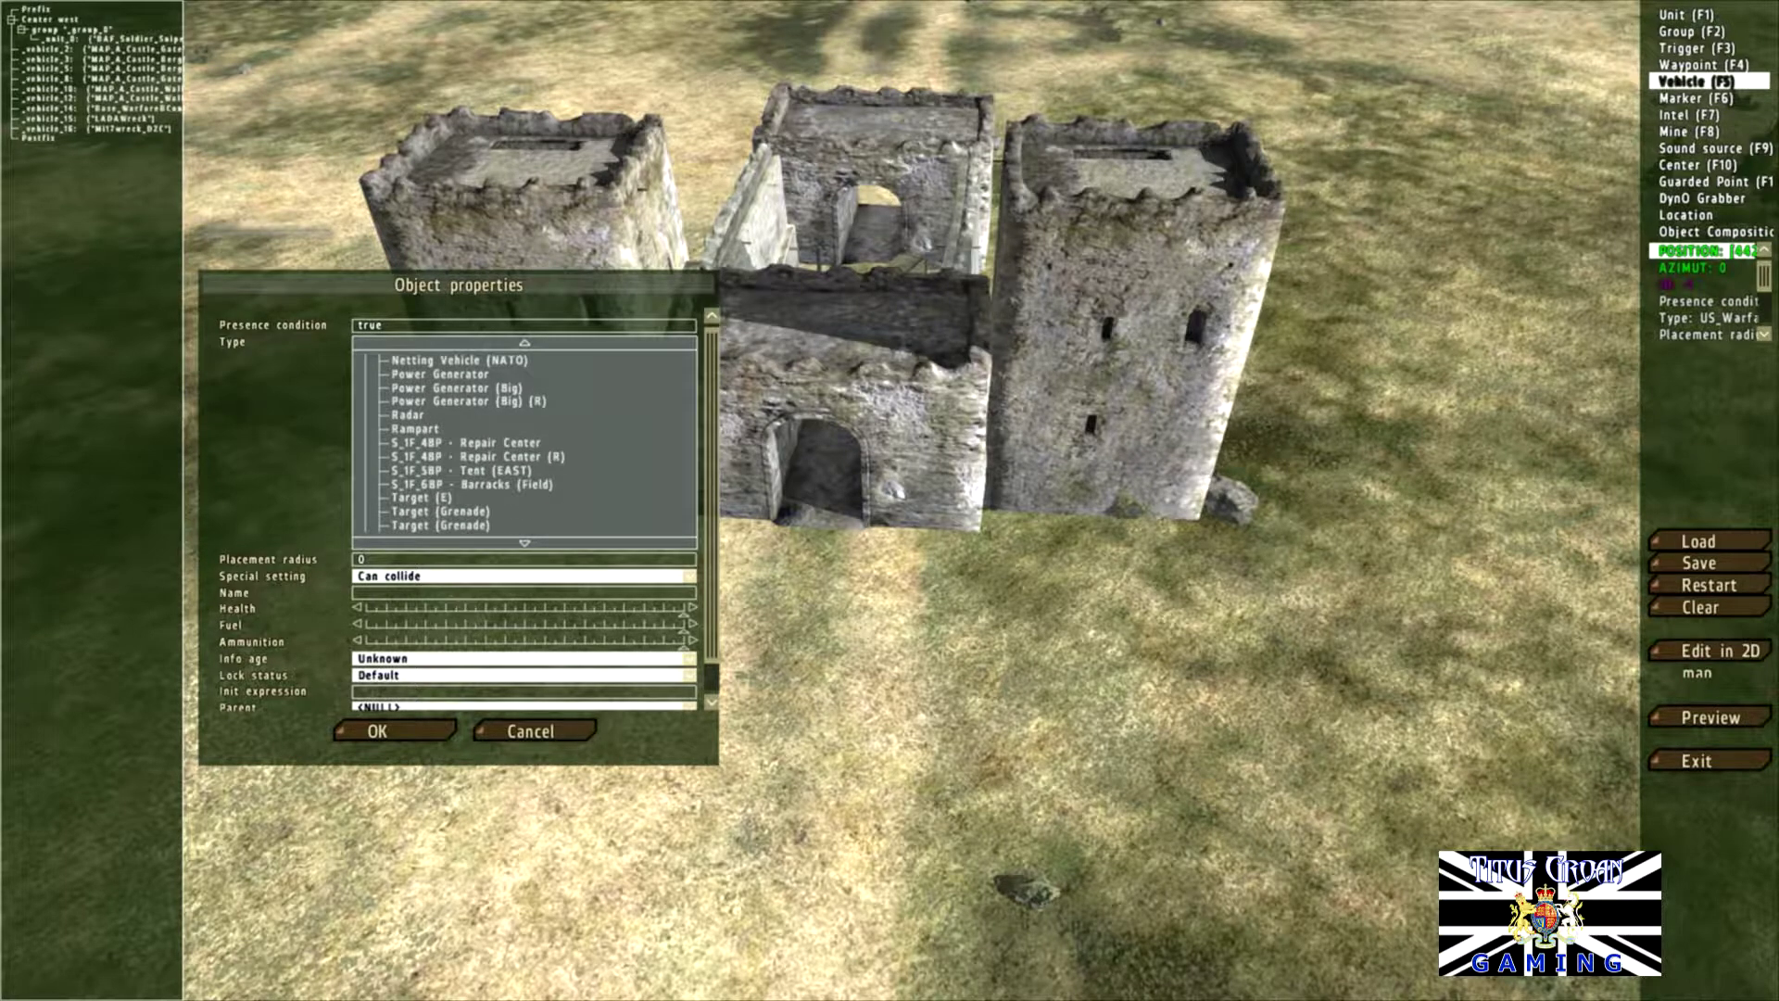
scroll(525, 440, "down", 4)
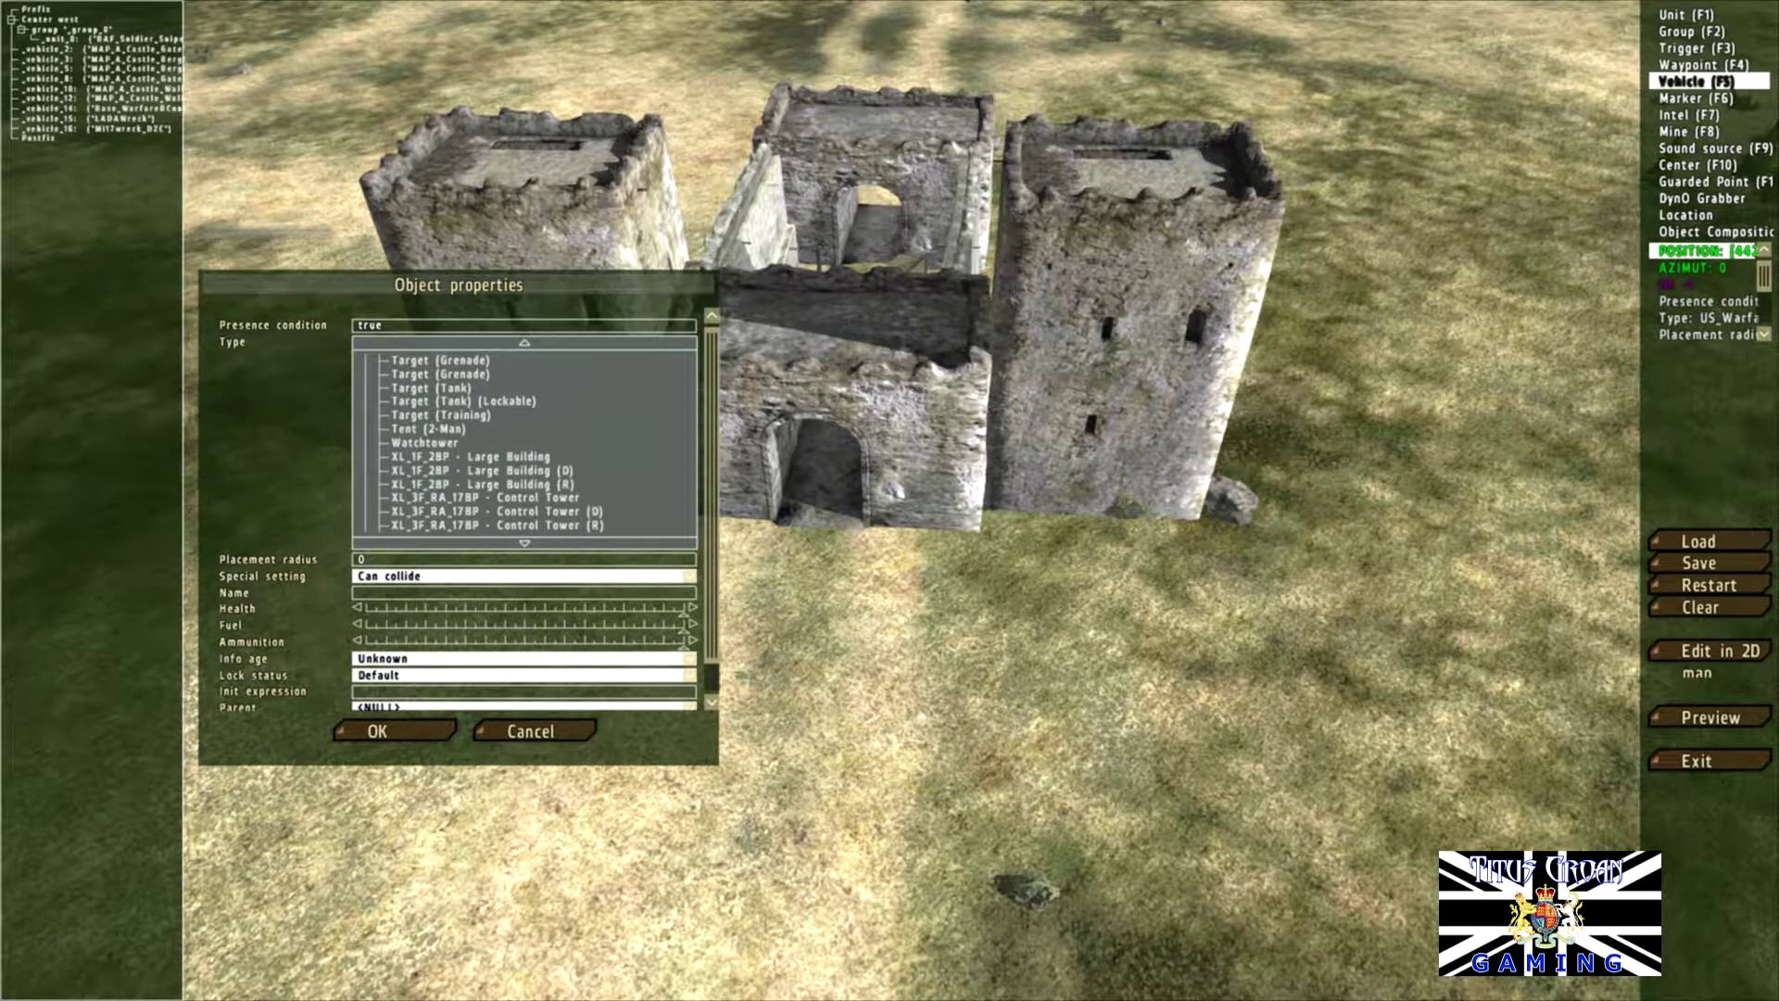
scroll(524, 442, "down", 3)
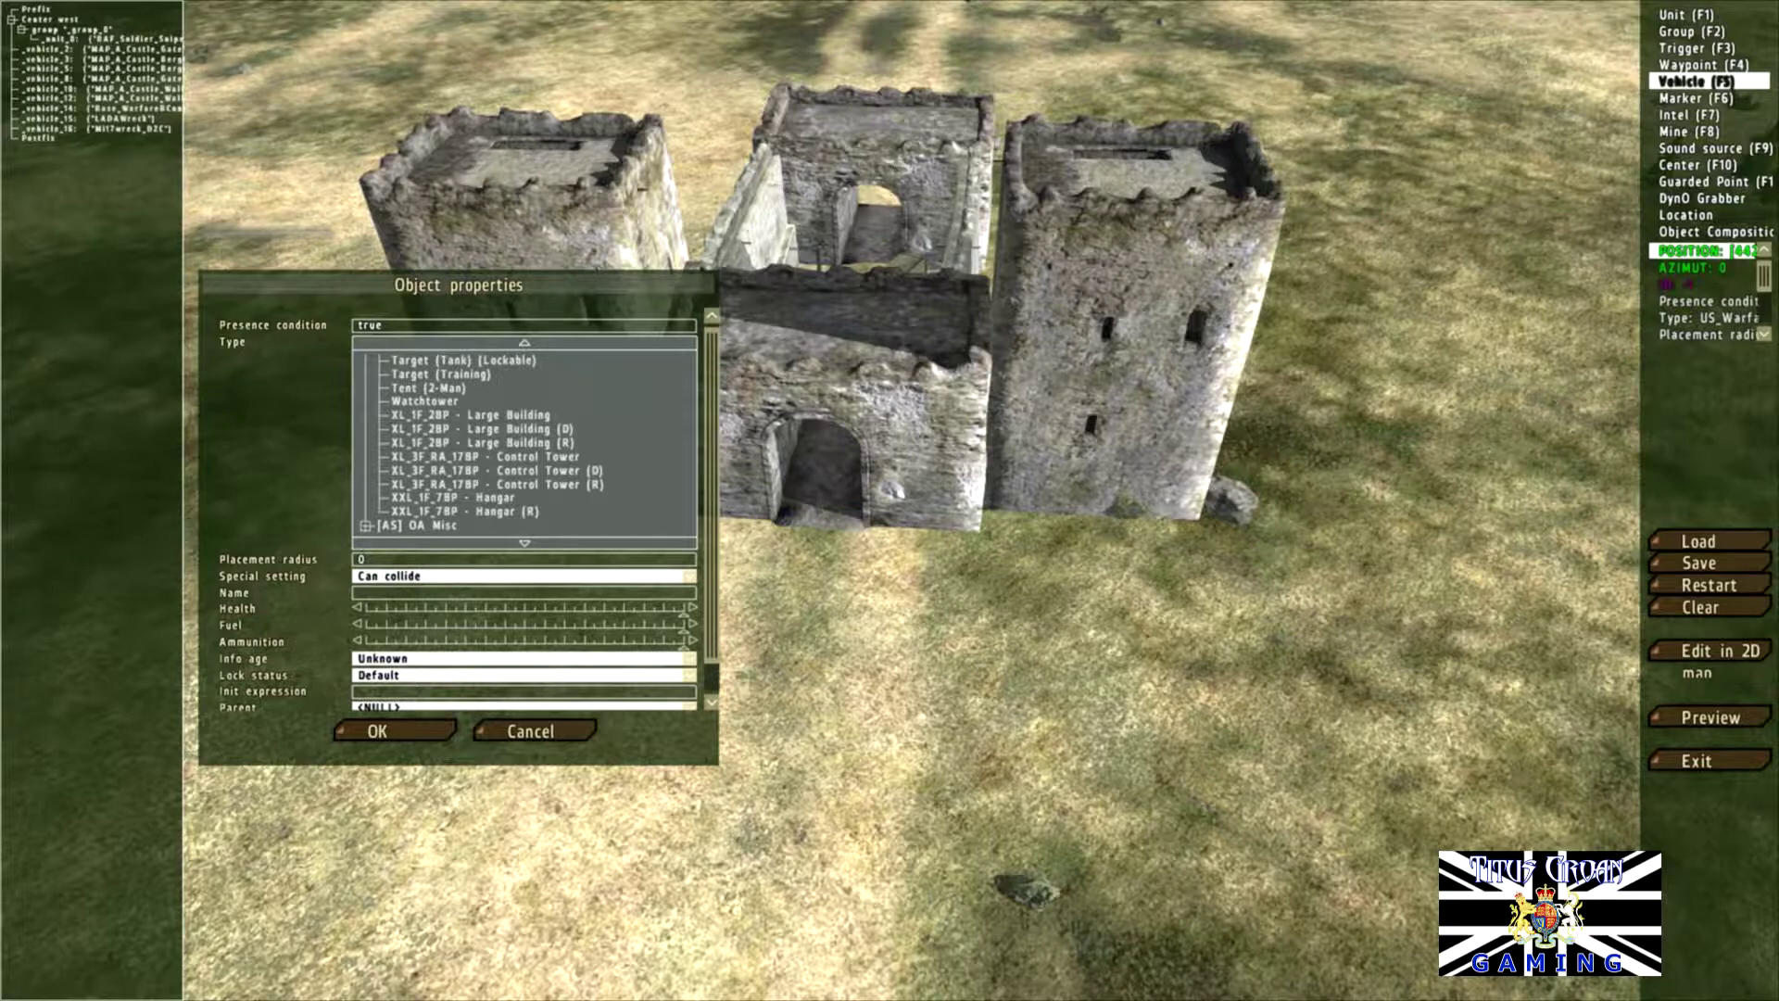
left_click(425, 401)
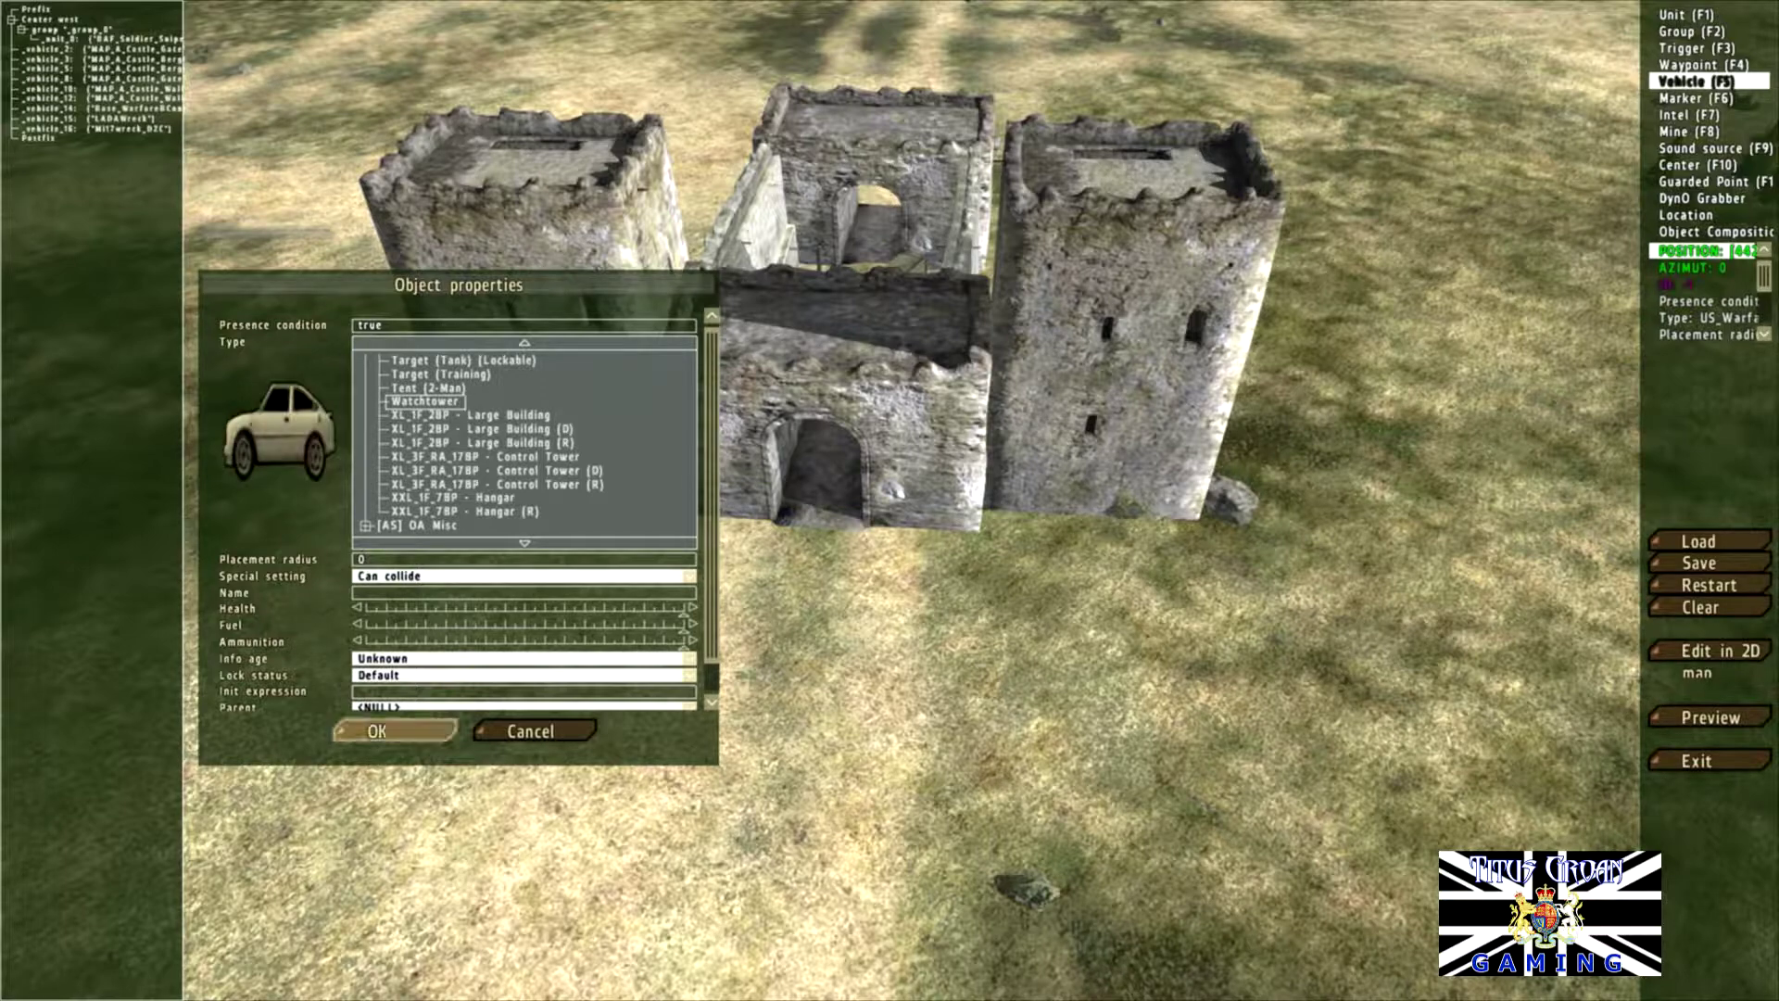
left_click(380, 731)
mouse_move(528, 640)
left_mouse_down()
mouse_move(871, 637)
mouse_move(983, 660)
mouse_move(687, 627)
mouse_move(514, 584)
mouse_move(659, 589)
mouse_move(643, 591)
mouse_move(676, 567)
left_mouse_up()
Step: Add a Power Generator (Big) from [AS] OA Military across the gatehouse path from the watchtower
double_click(677, 567)
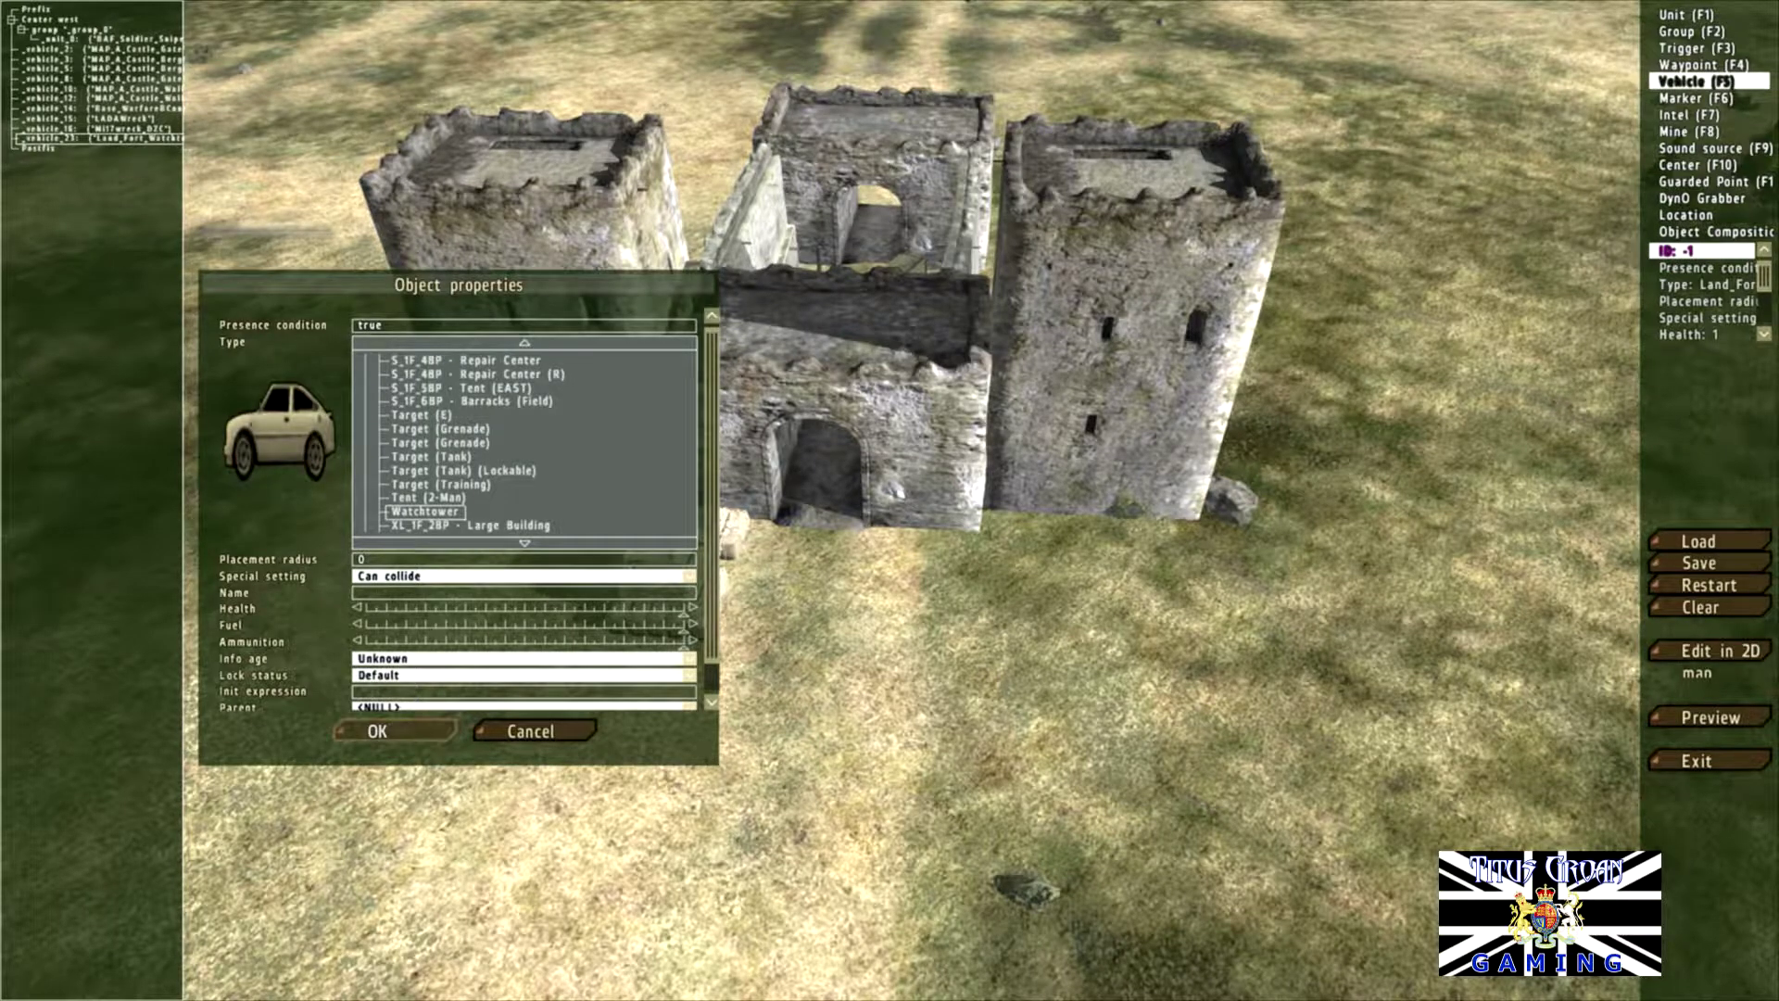
scroll(523, 442, "up", 3)
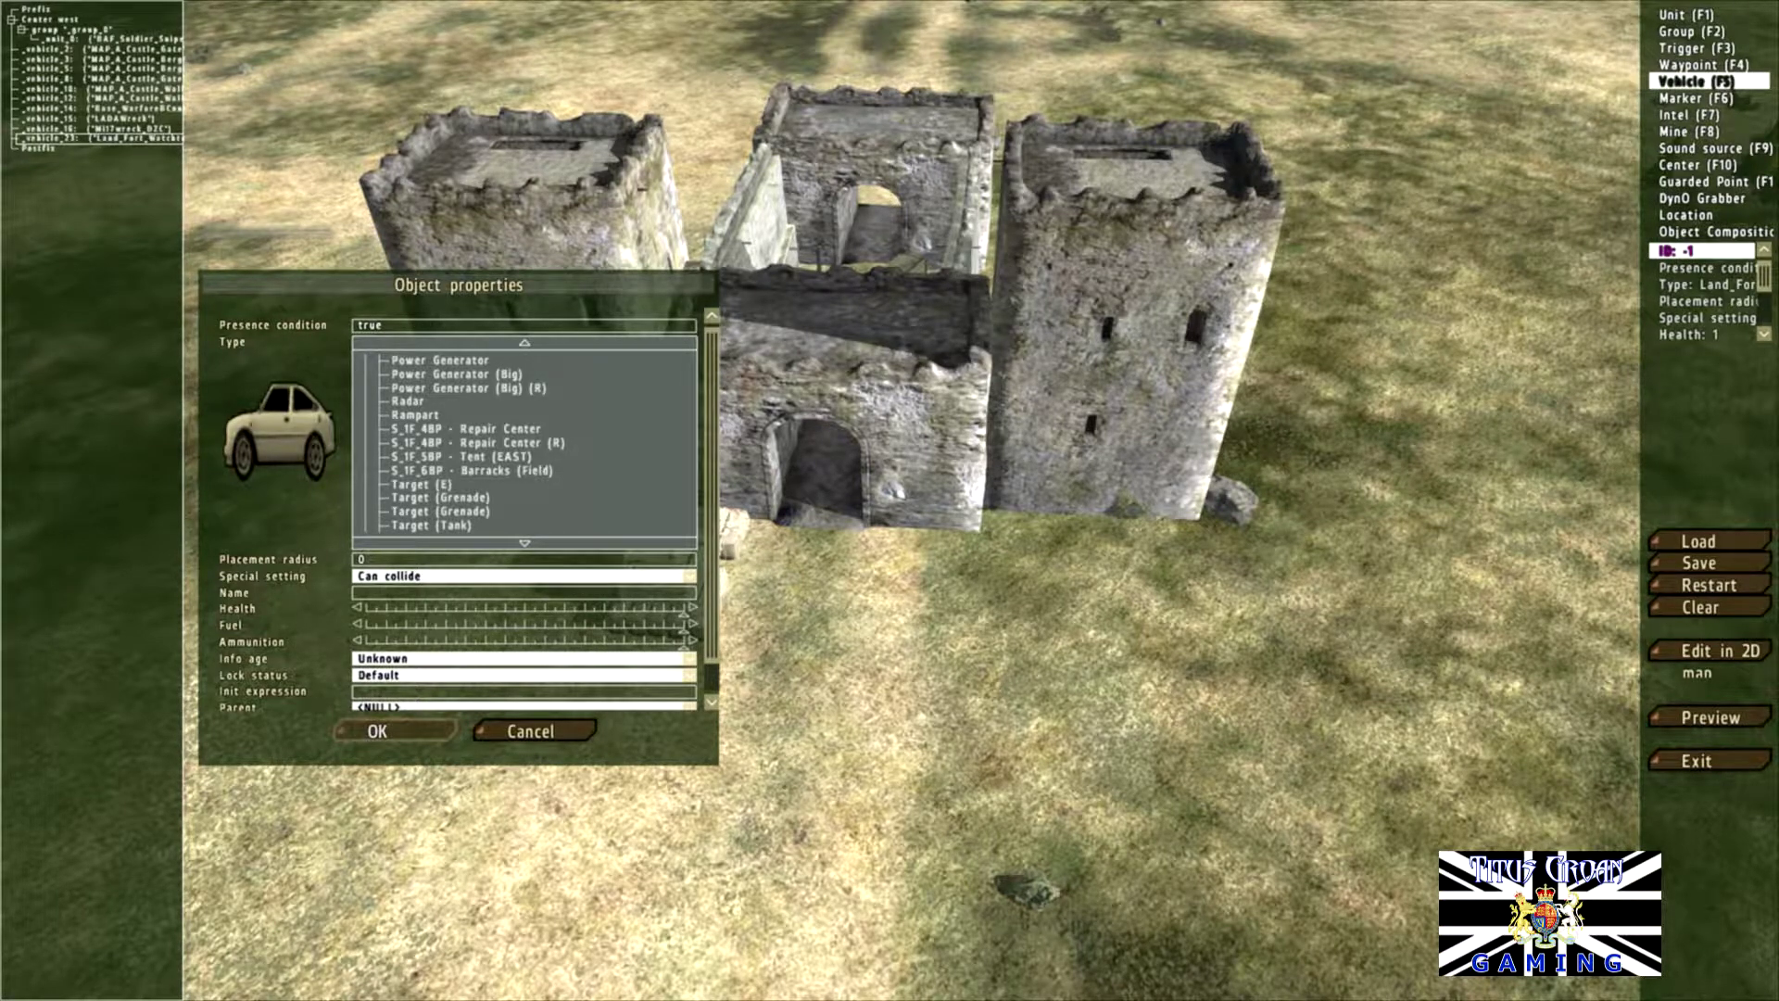
left_click(408, 401)
scroll(408, 401, "up", 2)
left_click(440, 415)
left_click(395, 731)
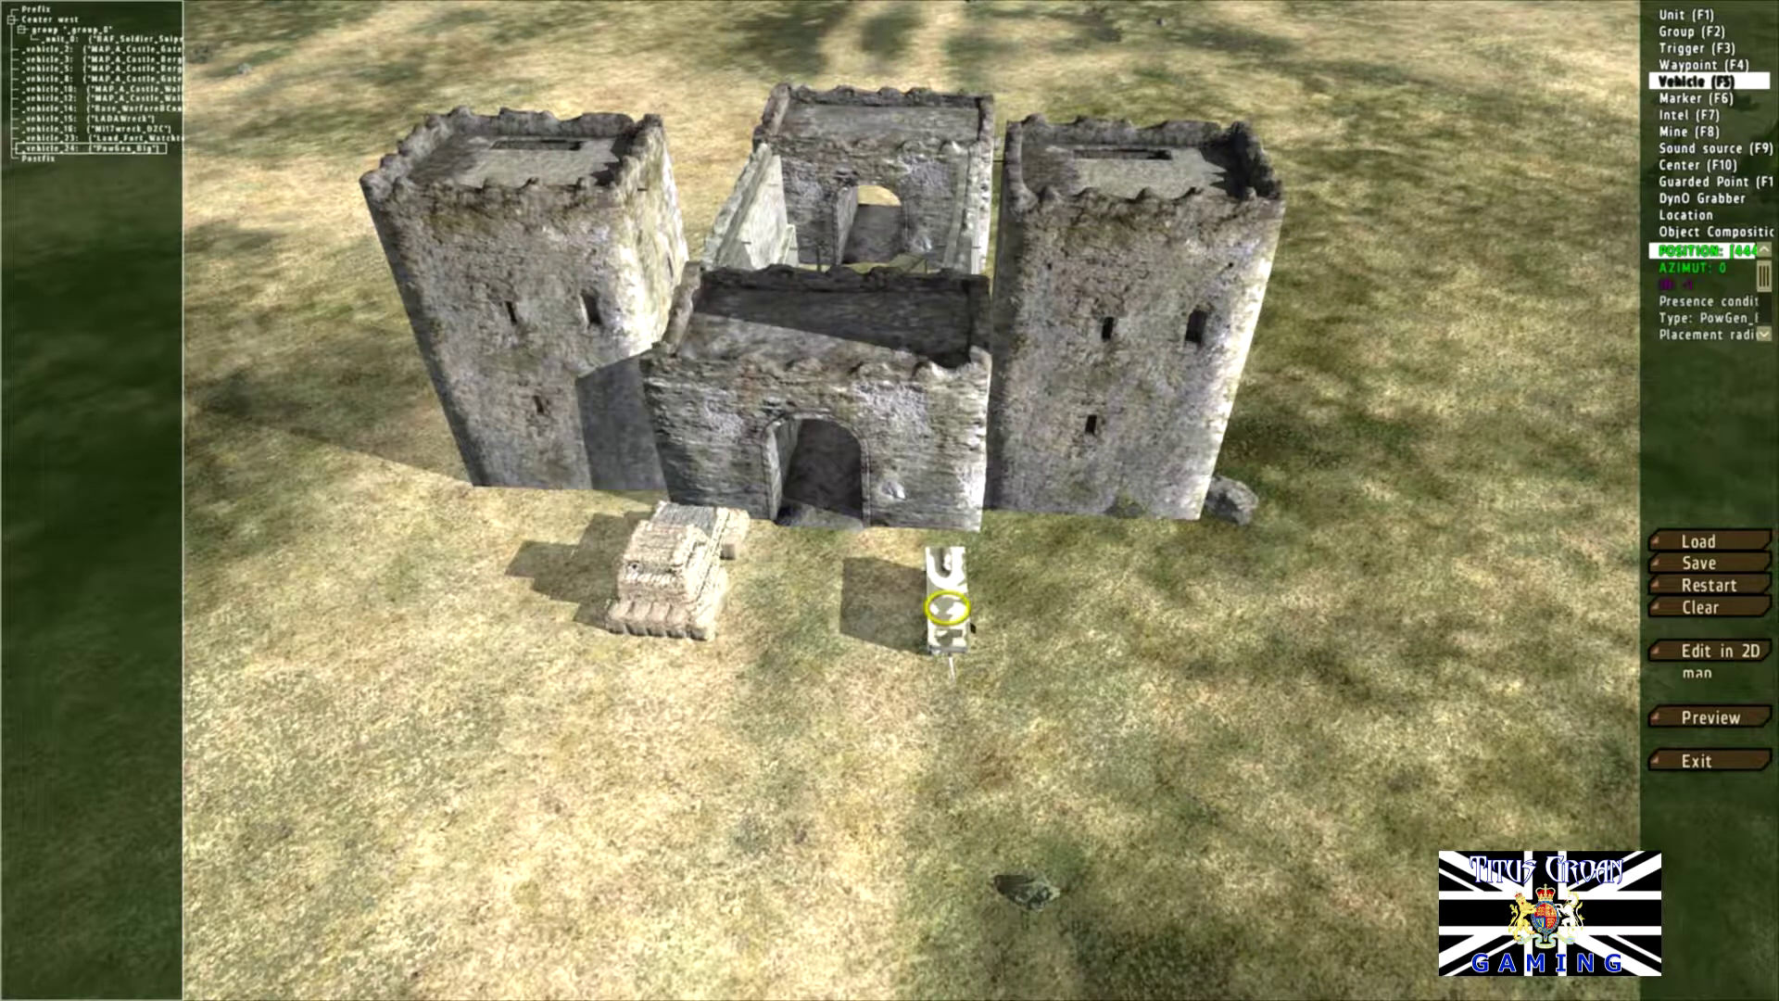
Step: Turn the power generator sideways and move it against the front of the nearby castle tower
scroll(948, 608, "down", 1)
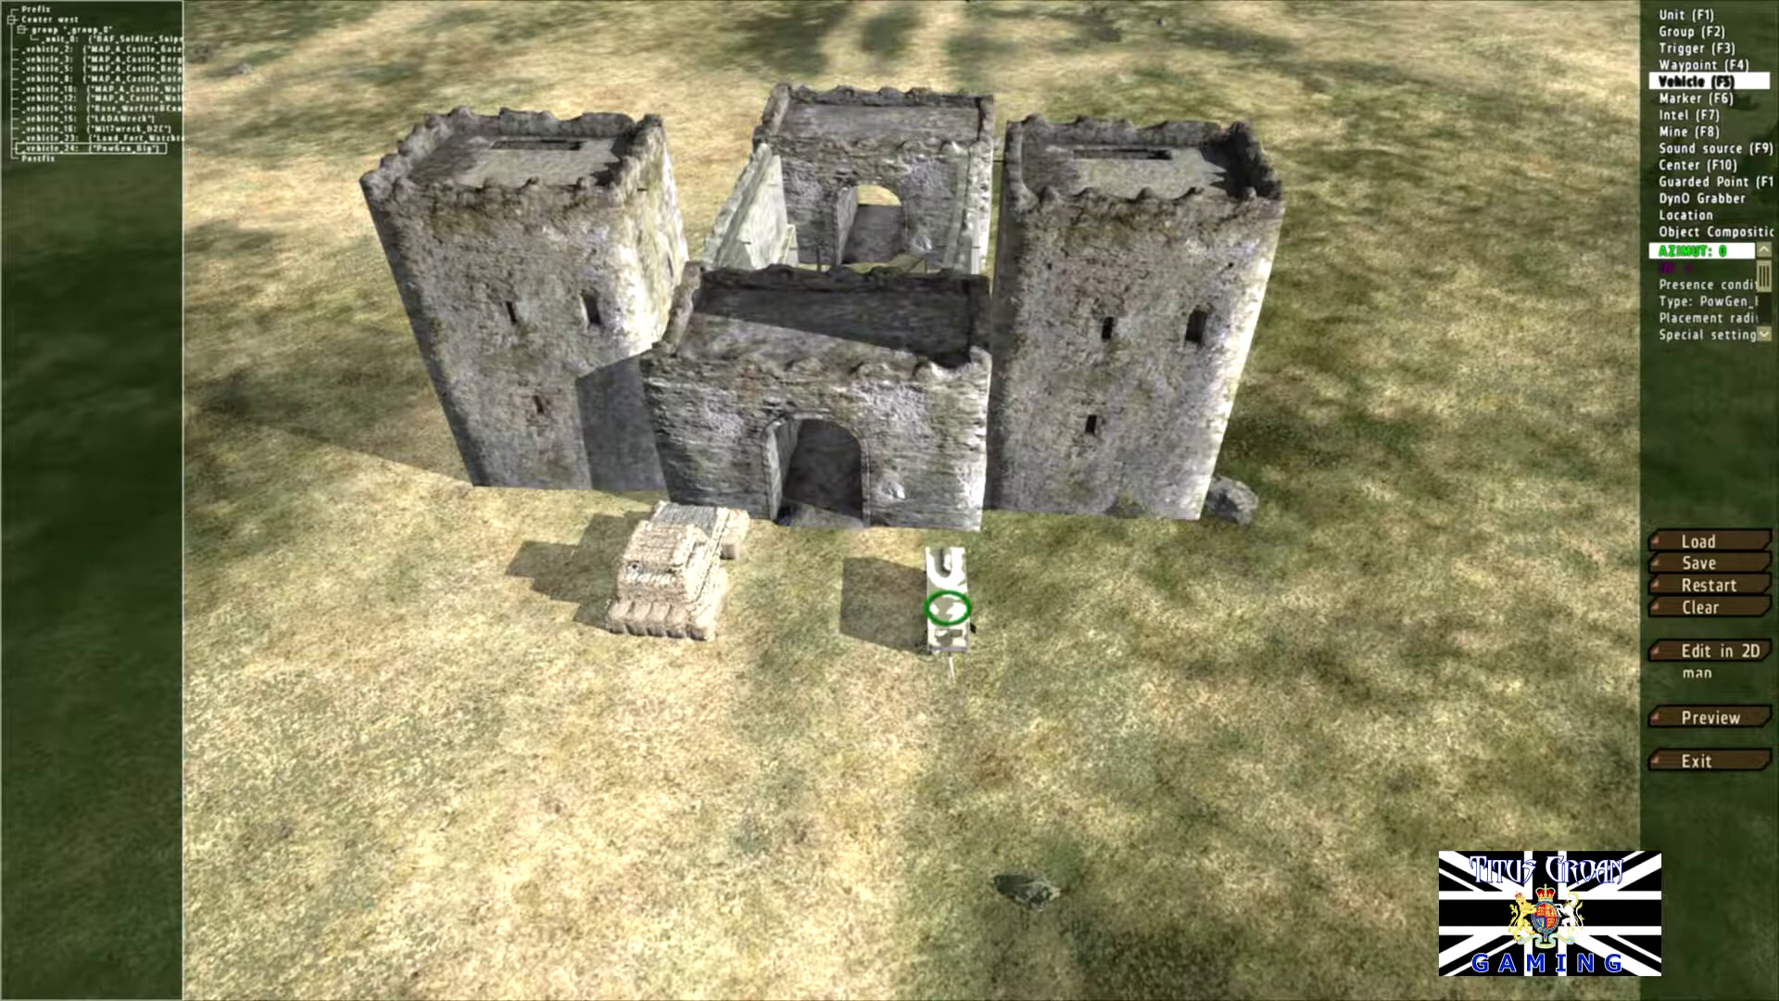
scroll(948, 608, "down", 1)
mouse_move(954, 617)
left_mouse_down()
mouse_move(1057, 562)
mouse_move(1075, 525)
left_mouse_up()
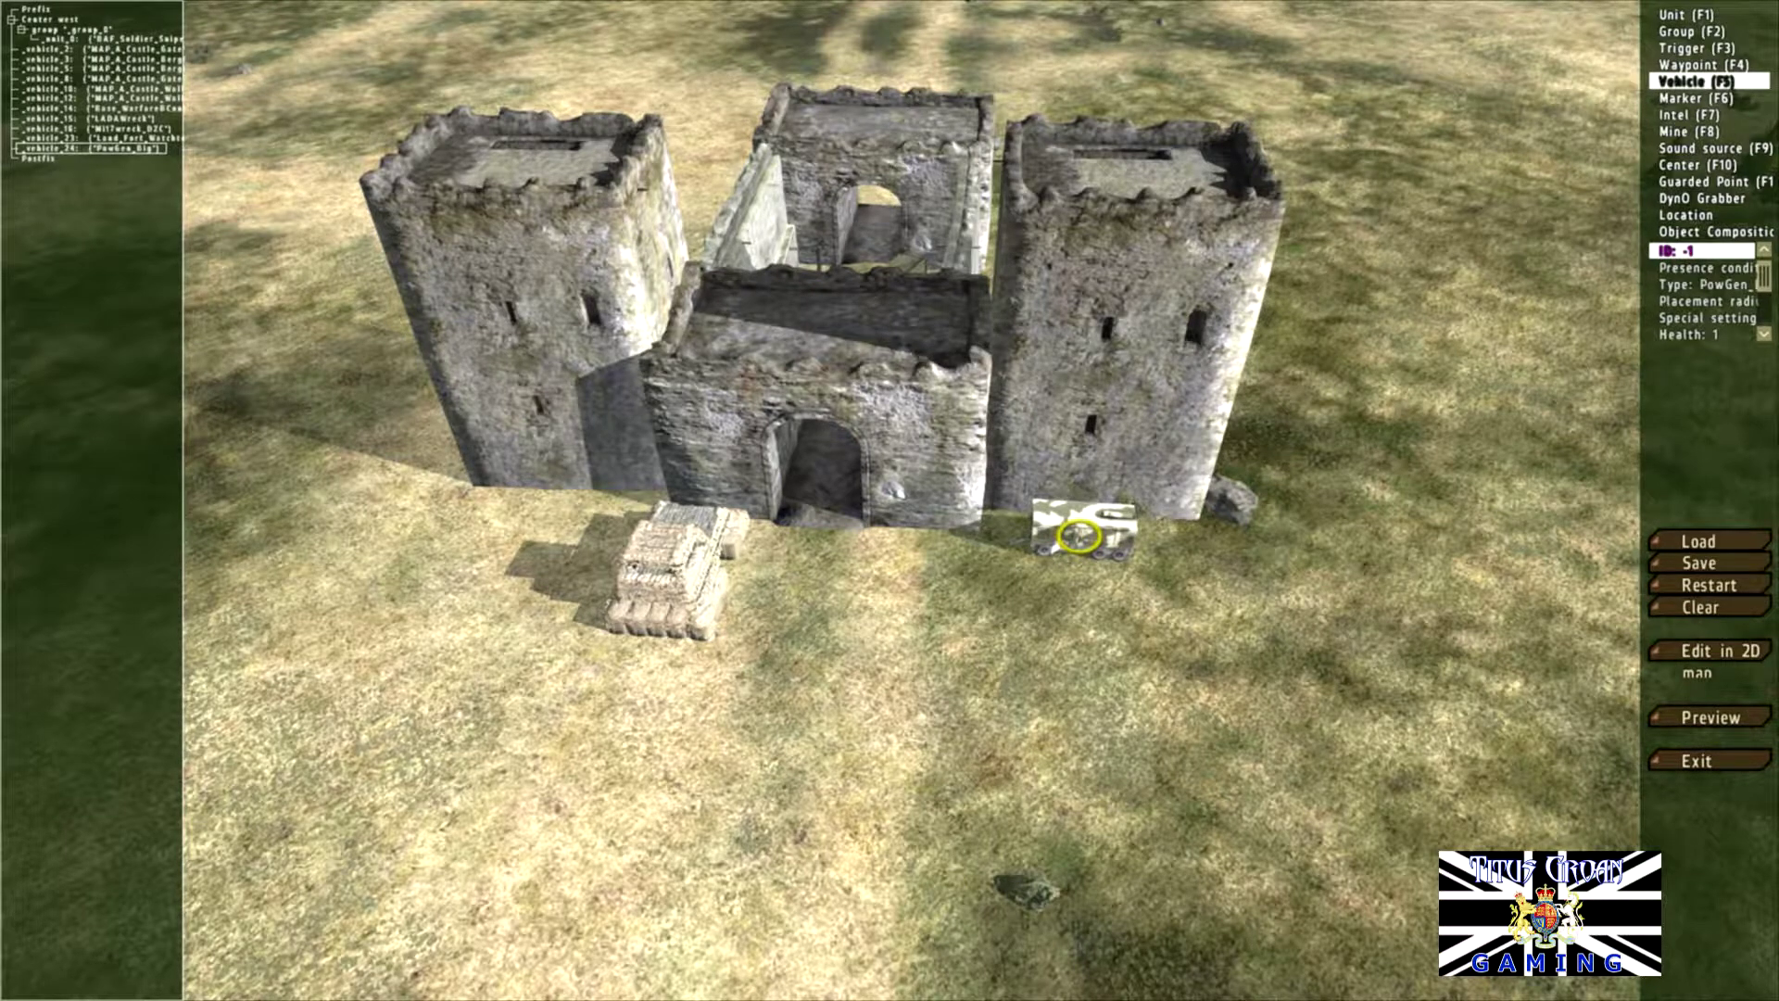
Step: Add a Hedgehog from the [AS] OA Military category and move it beside the watchtower at the gatehouse entrance
right_click_drag(1080, 535, 1093, 575)
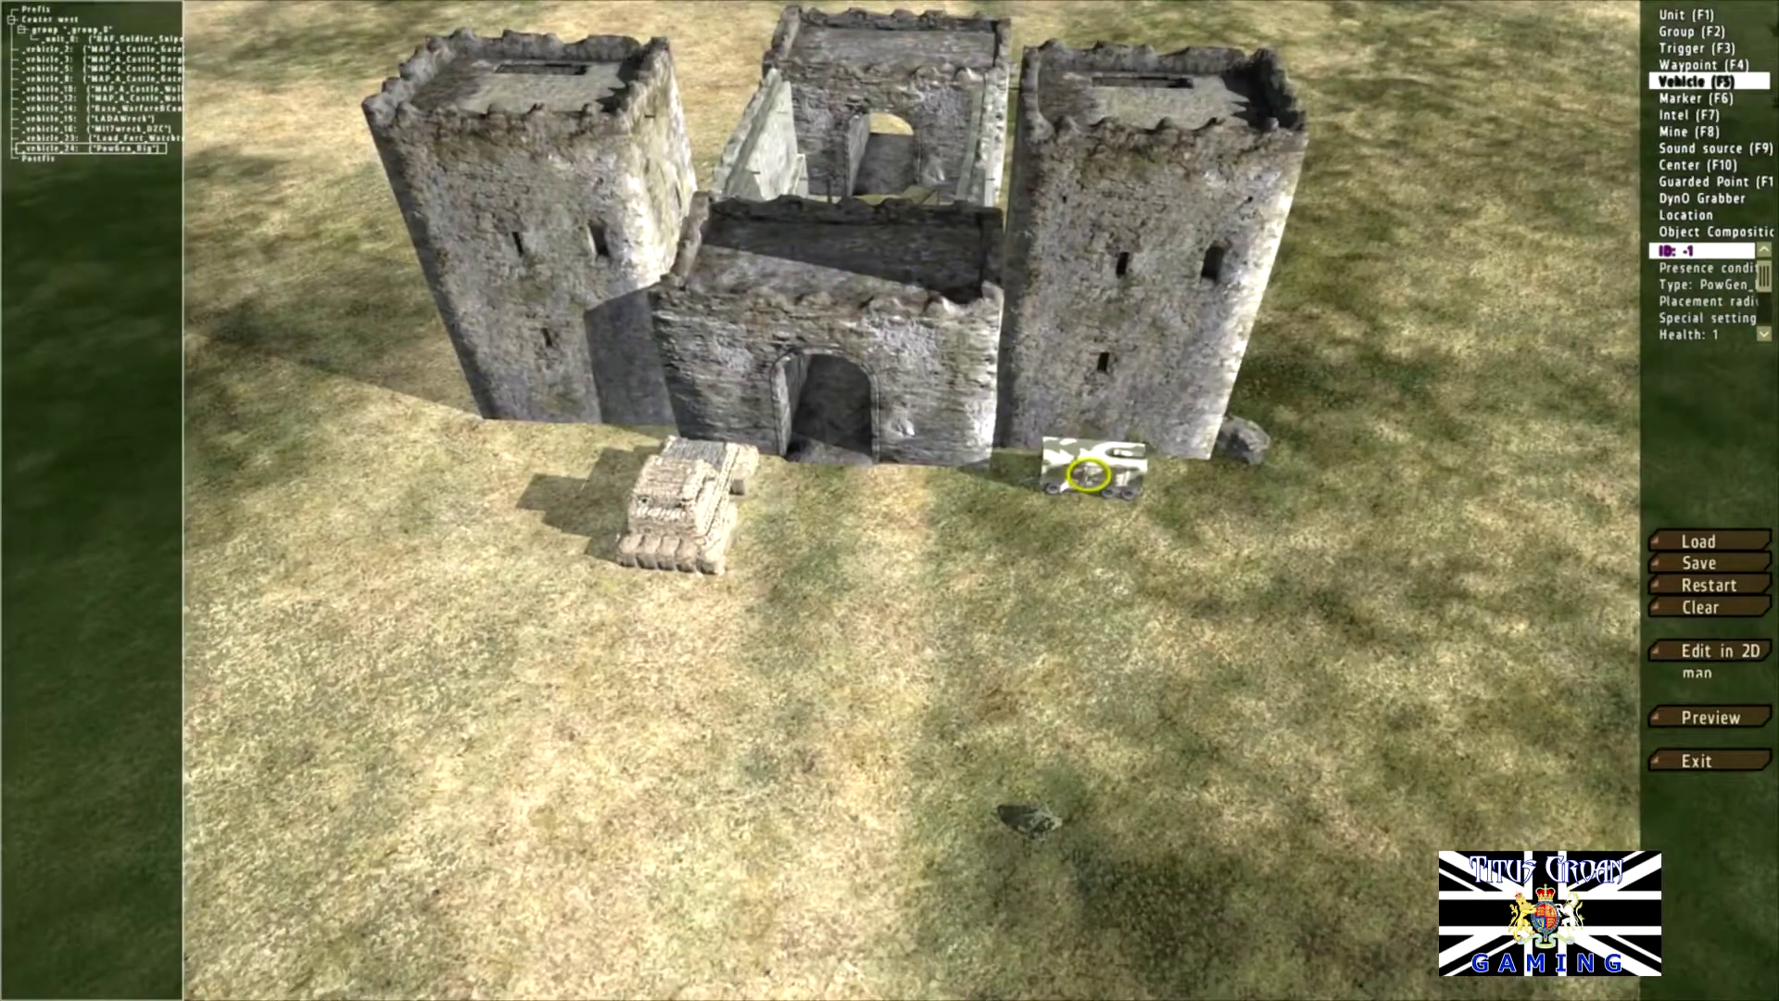
double_click(1089, 474)
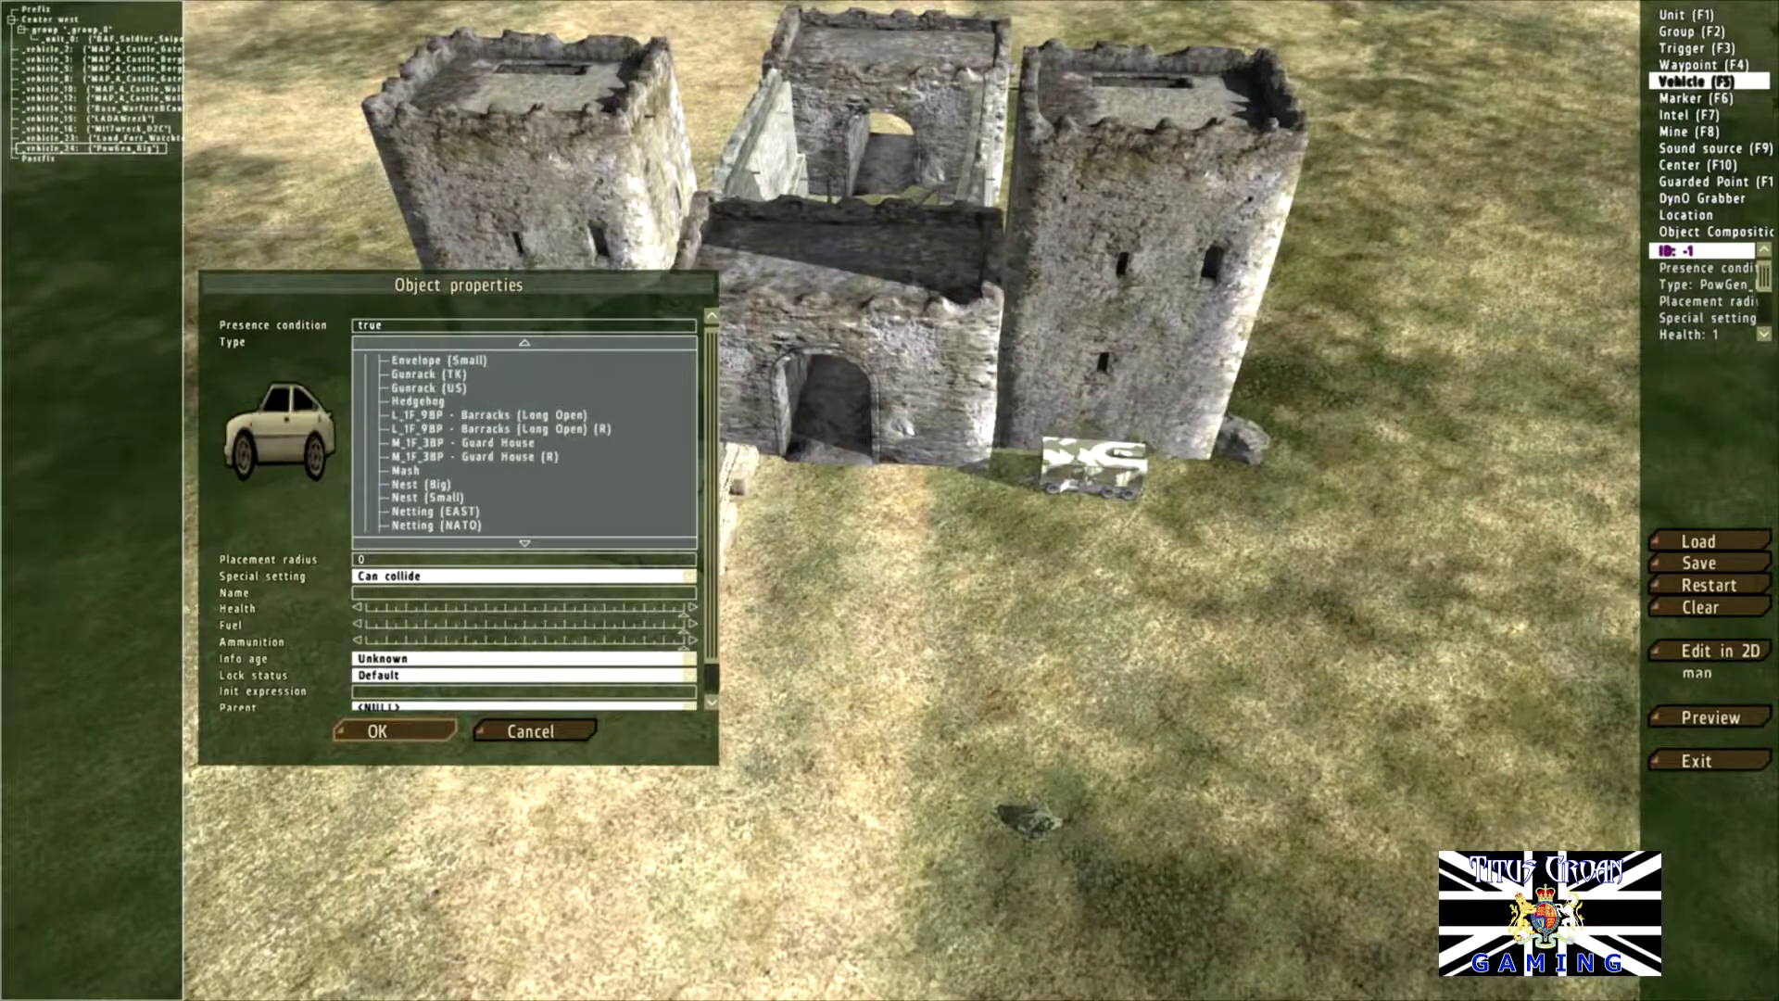
scroll(525, 443, "up", 1)
left_click(418, 429)
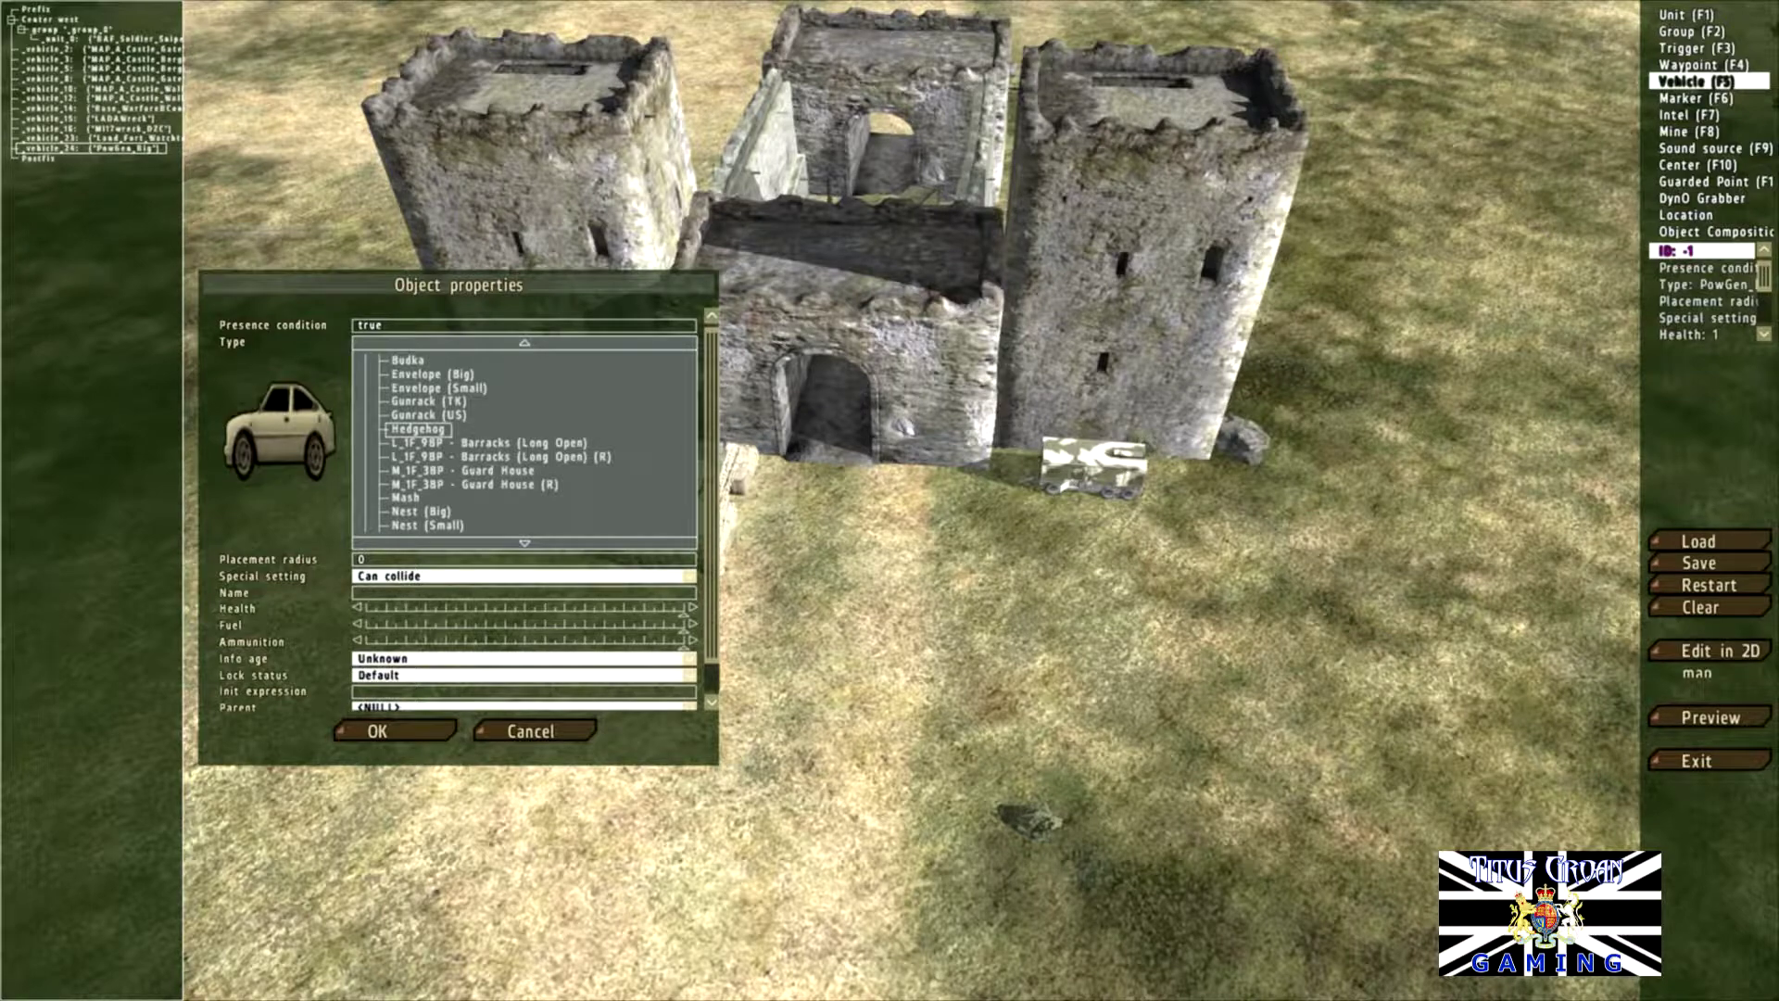
left_click(393, 731)
left_click_drag(964, 527, 792, 461)
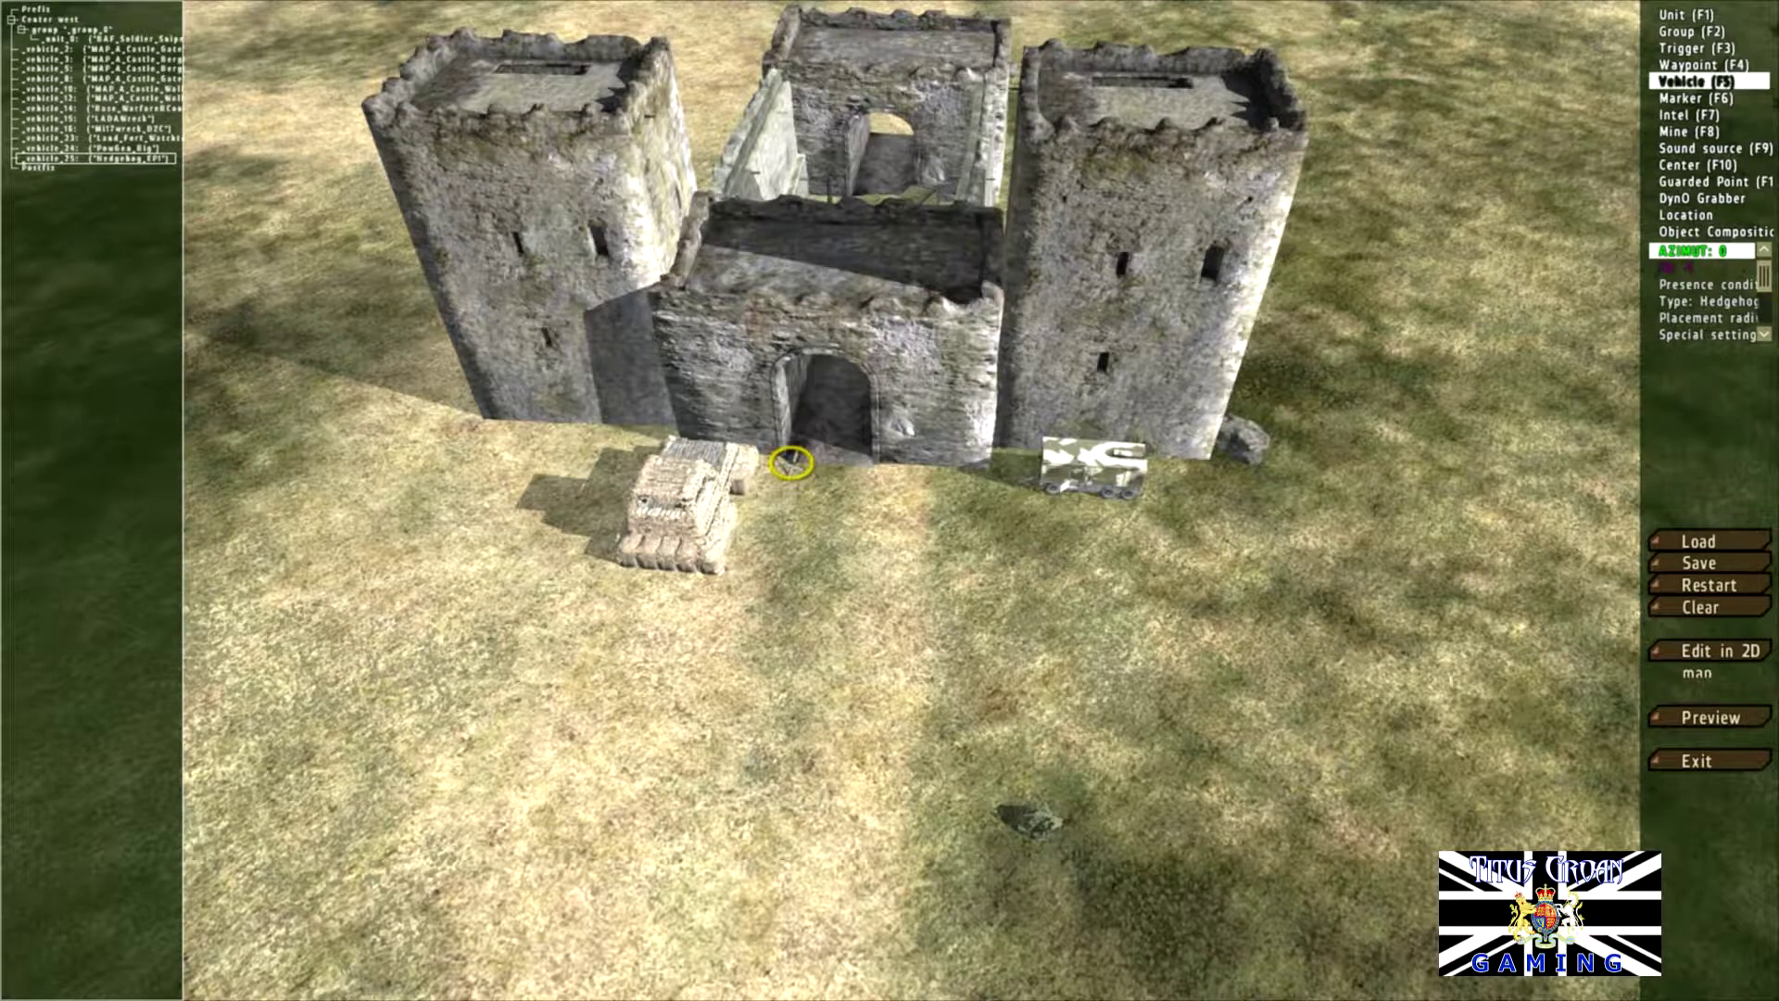
Step: Try shifting the hedgehog into the gateway passage and delete it
scroll(793, 461, "up", 3)
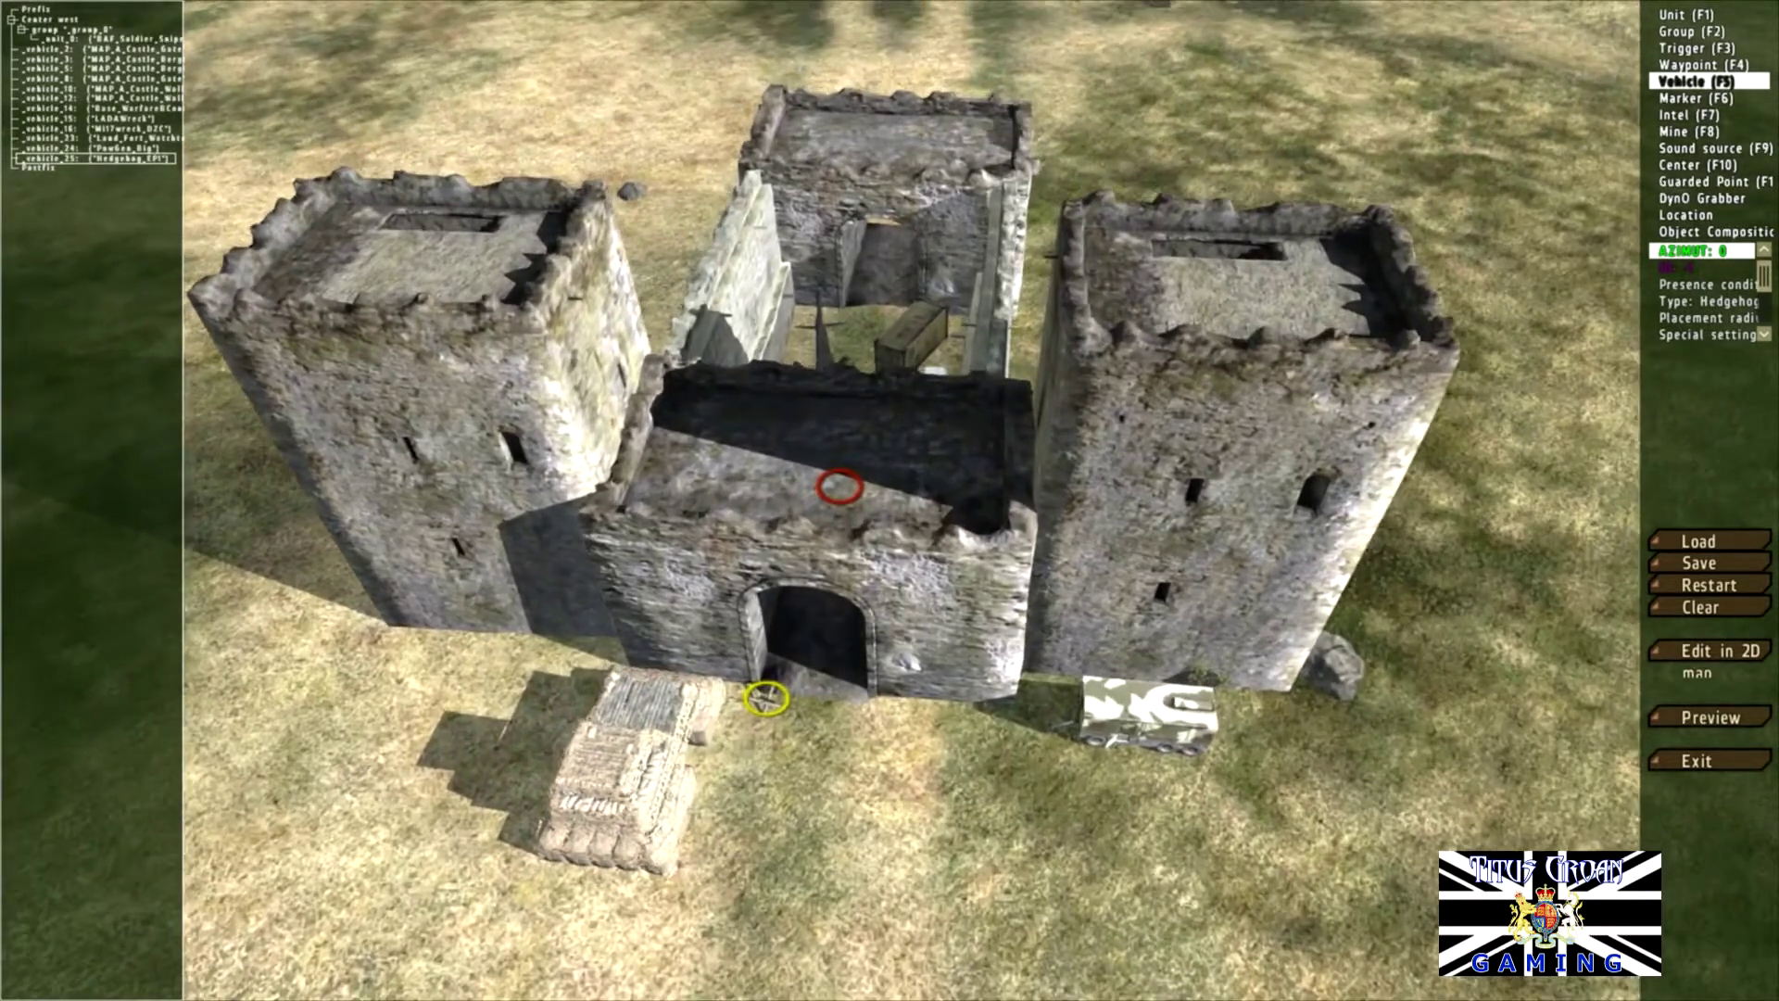
scroll(840, 486, "up", 5)
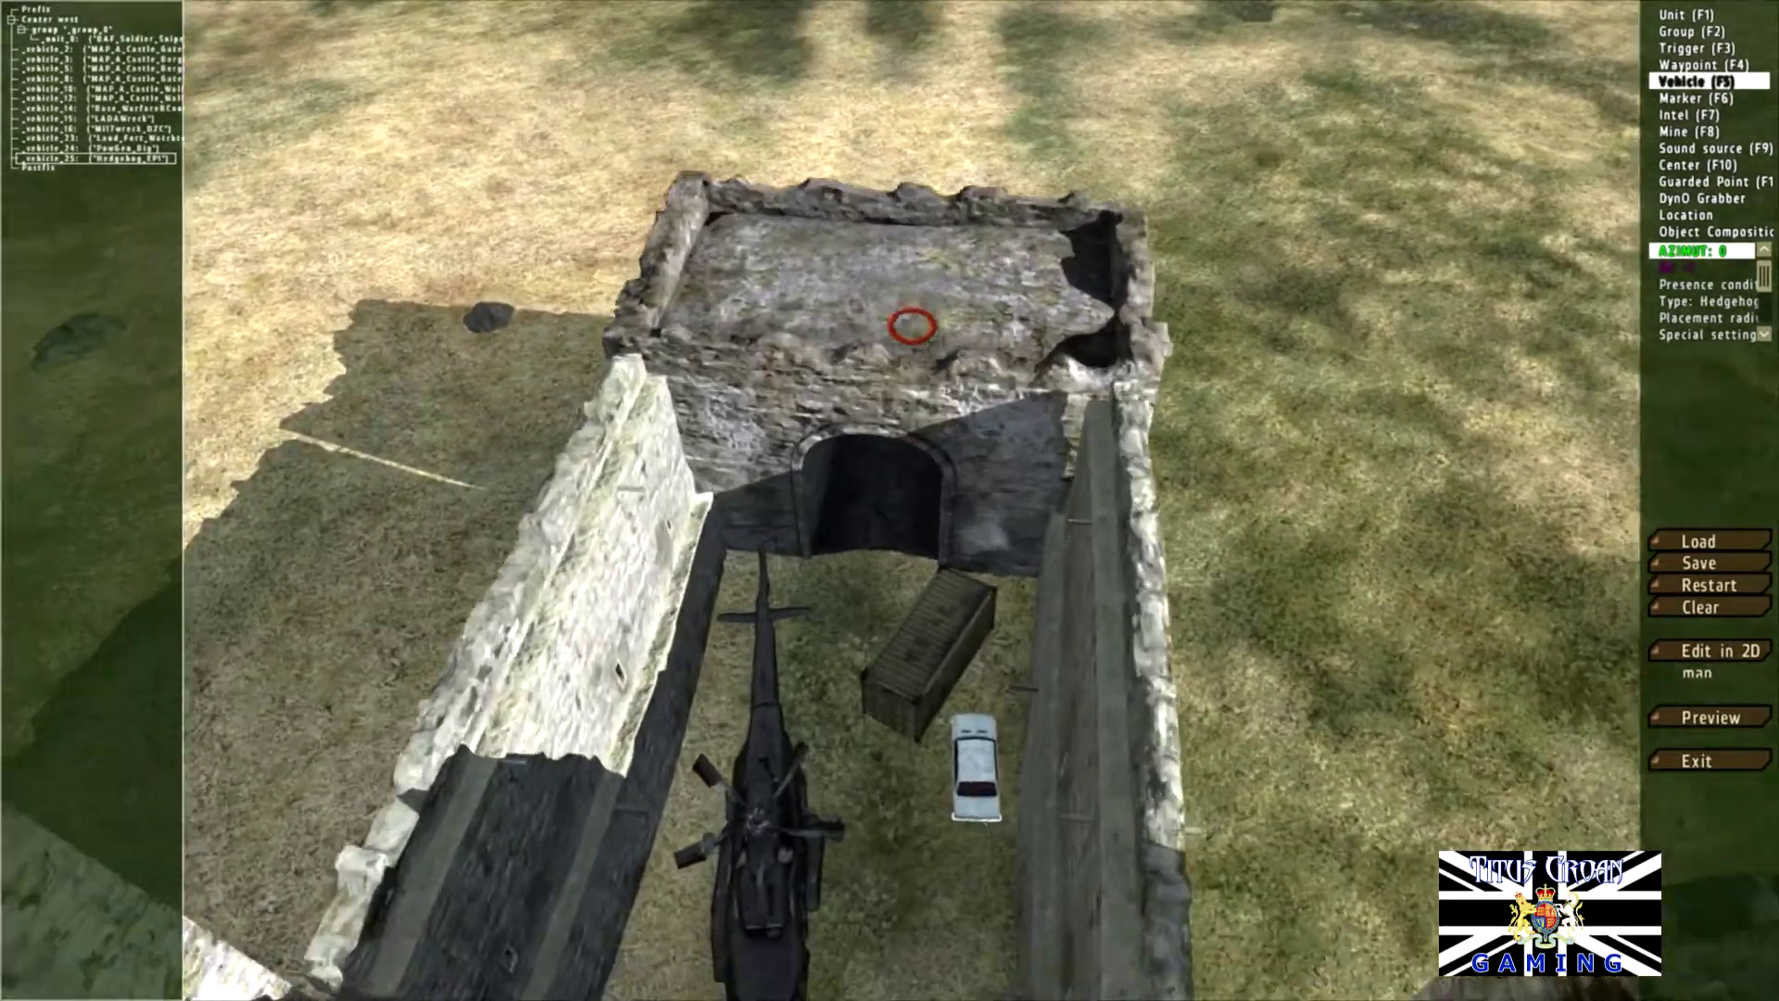
scroll(841, 485, "up", 5)
scroll(840, 486, "up", 3)
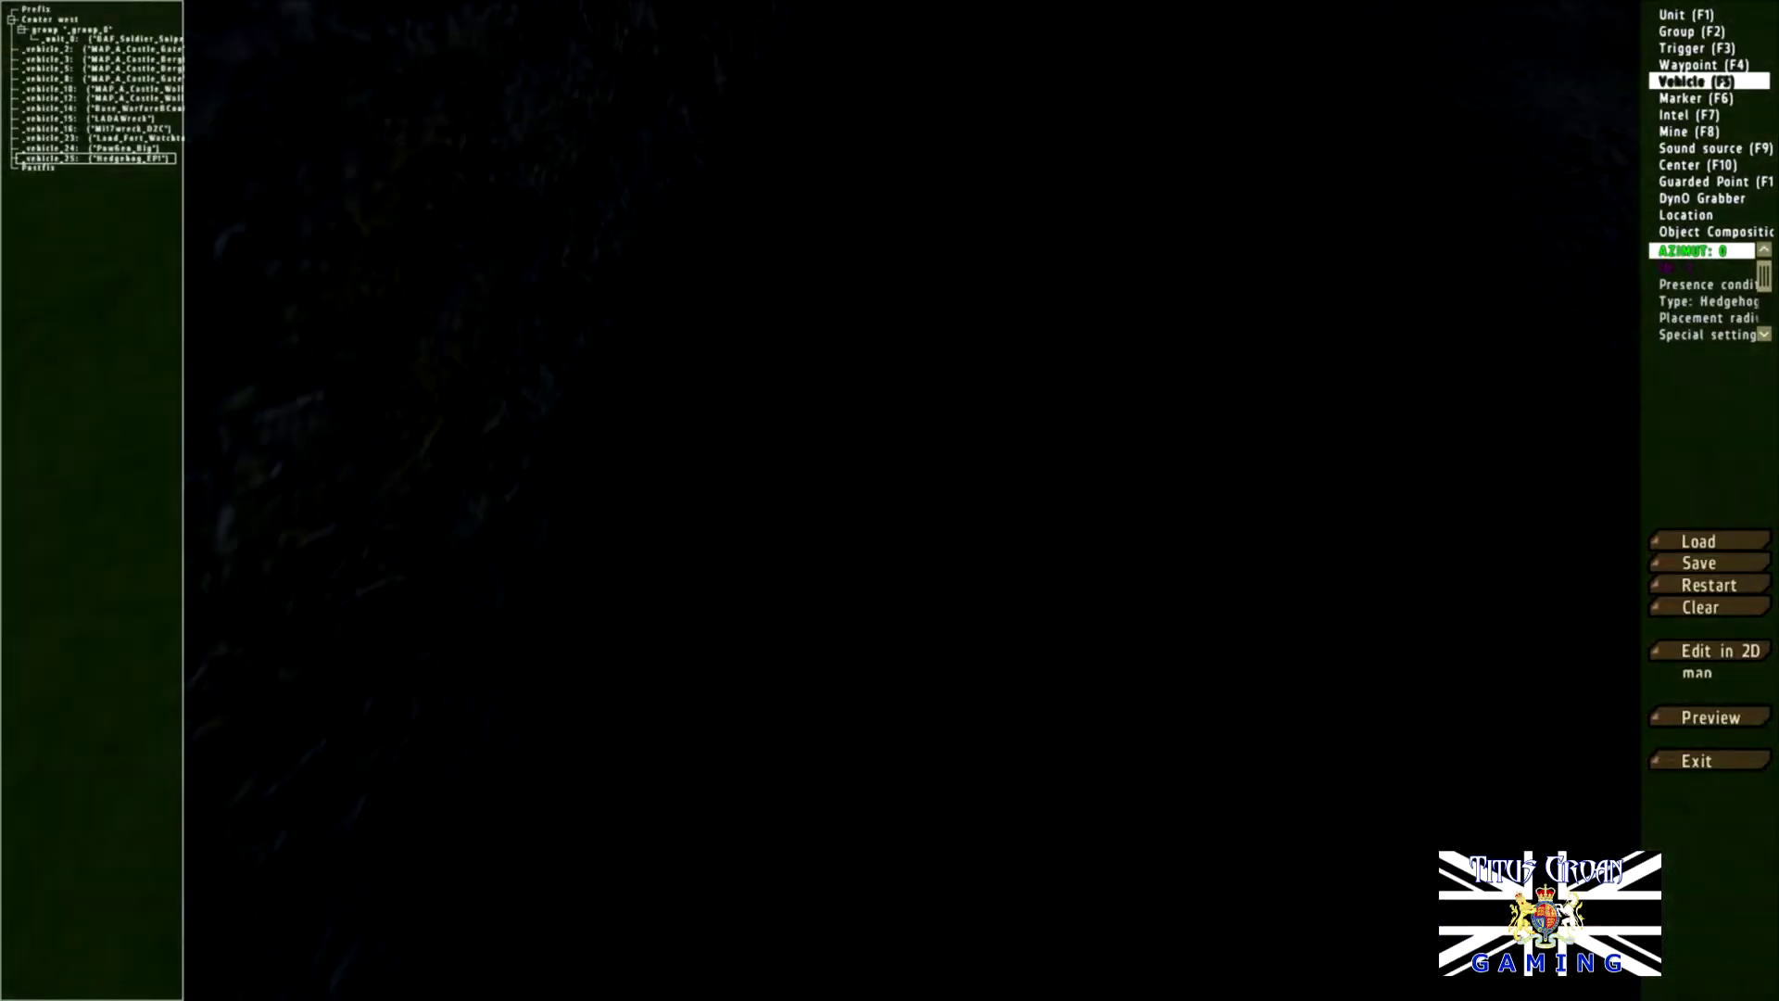
scroll(841, 486, "down", 5)
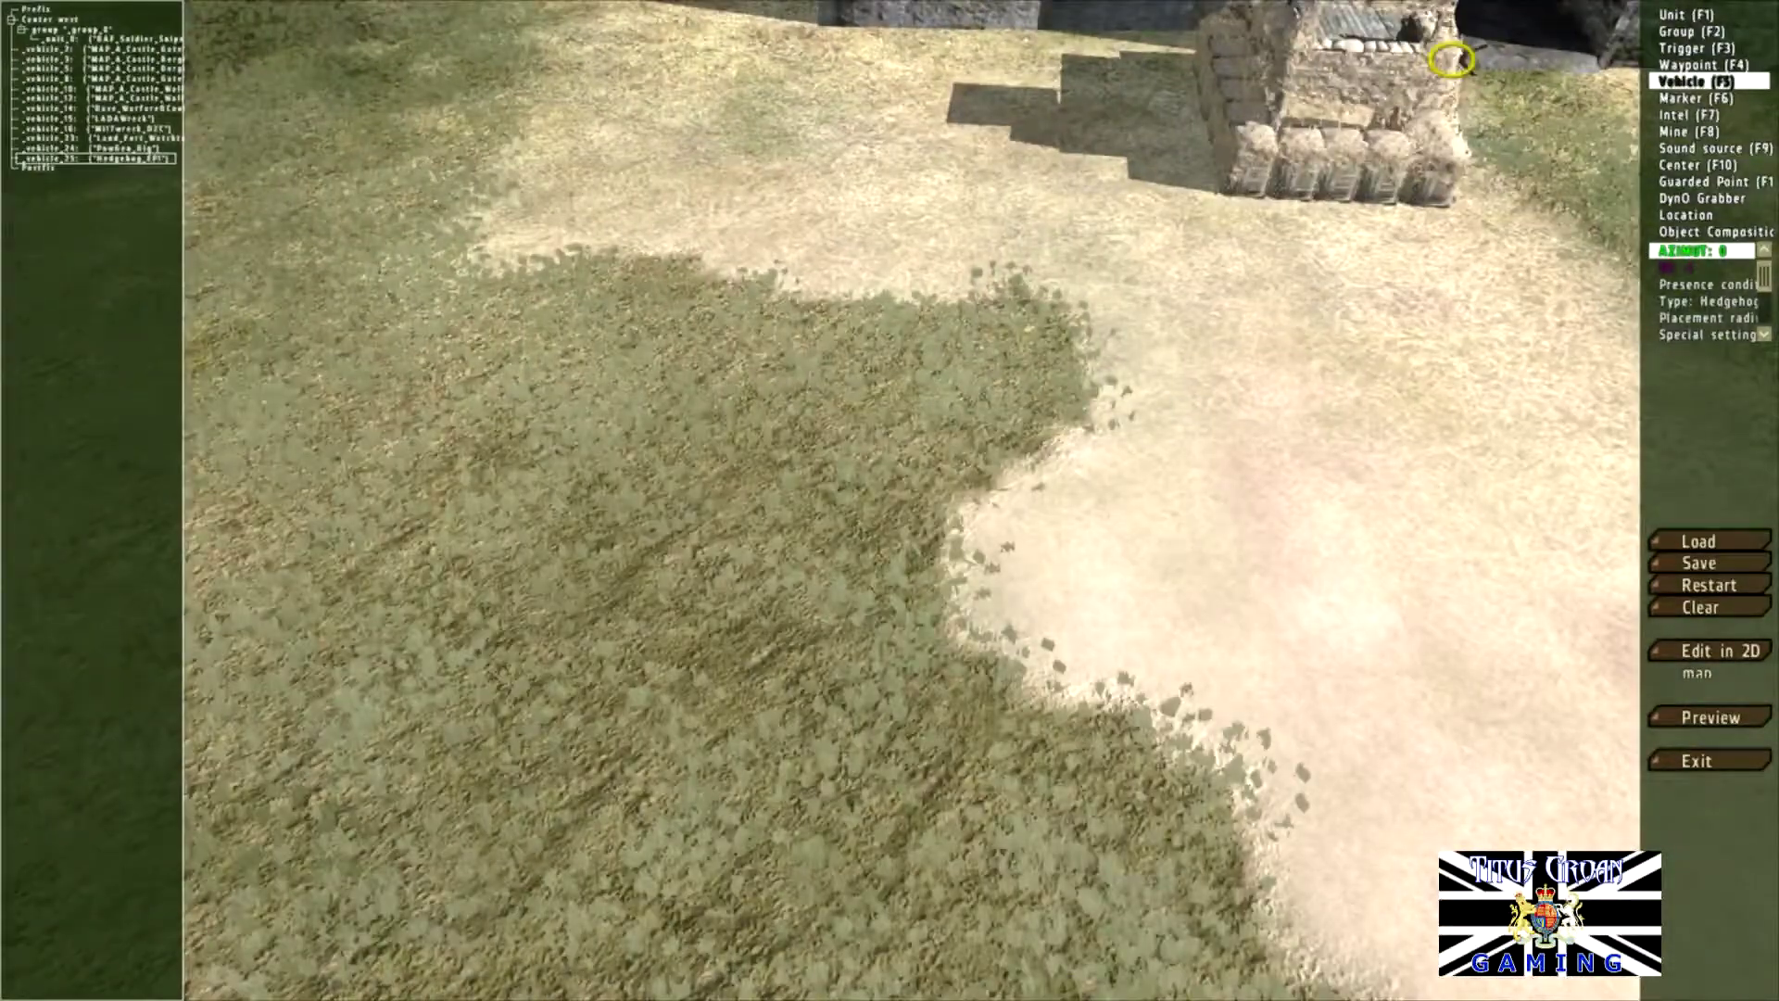
key("d")
key("w")
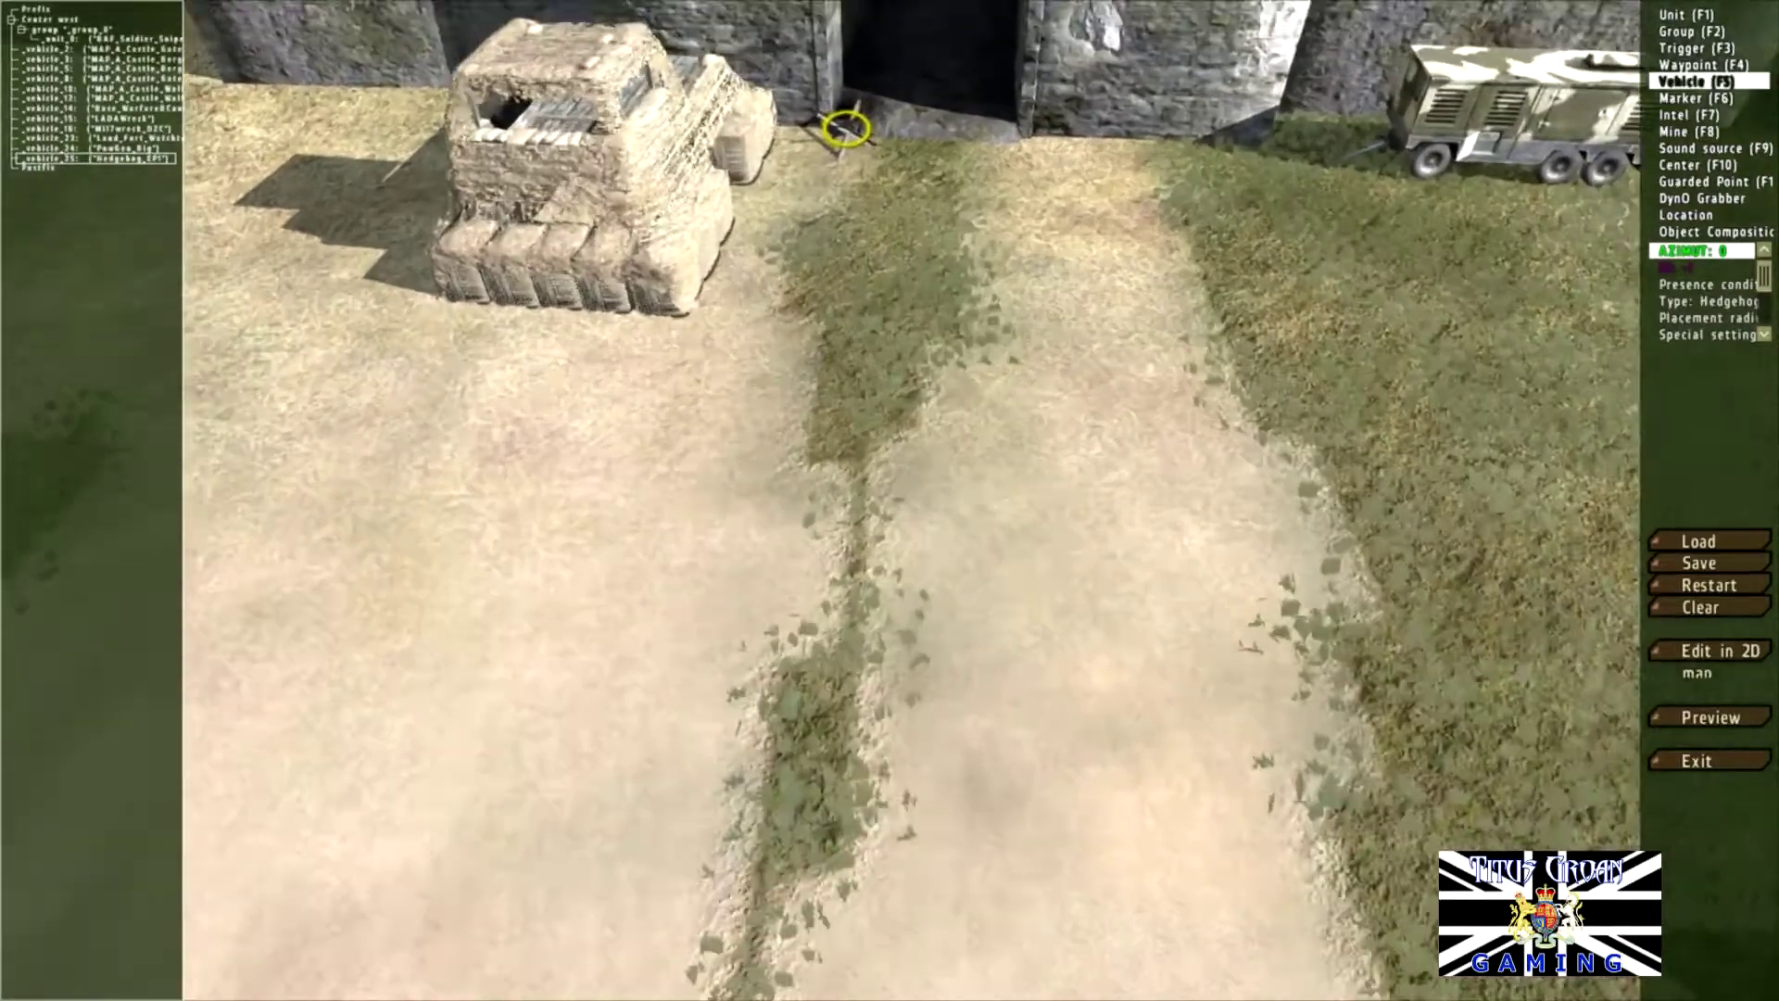
key("w")
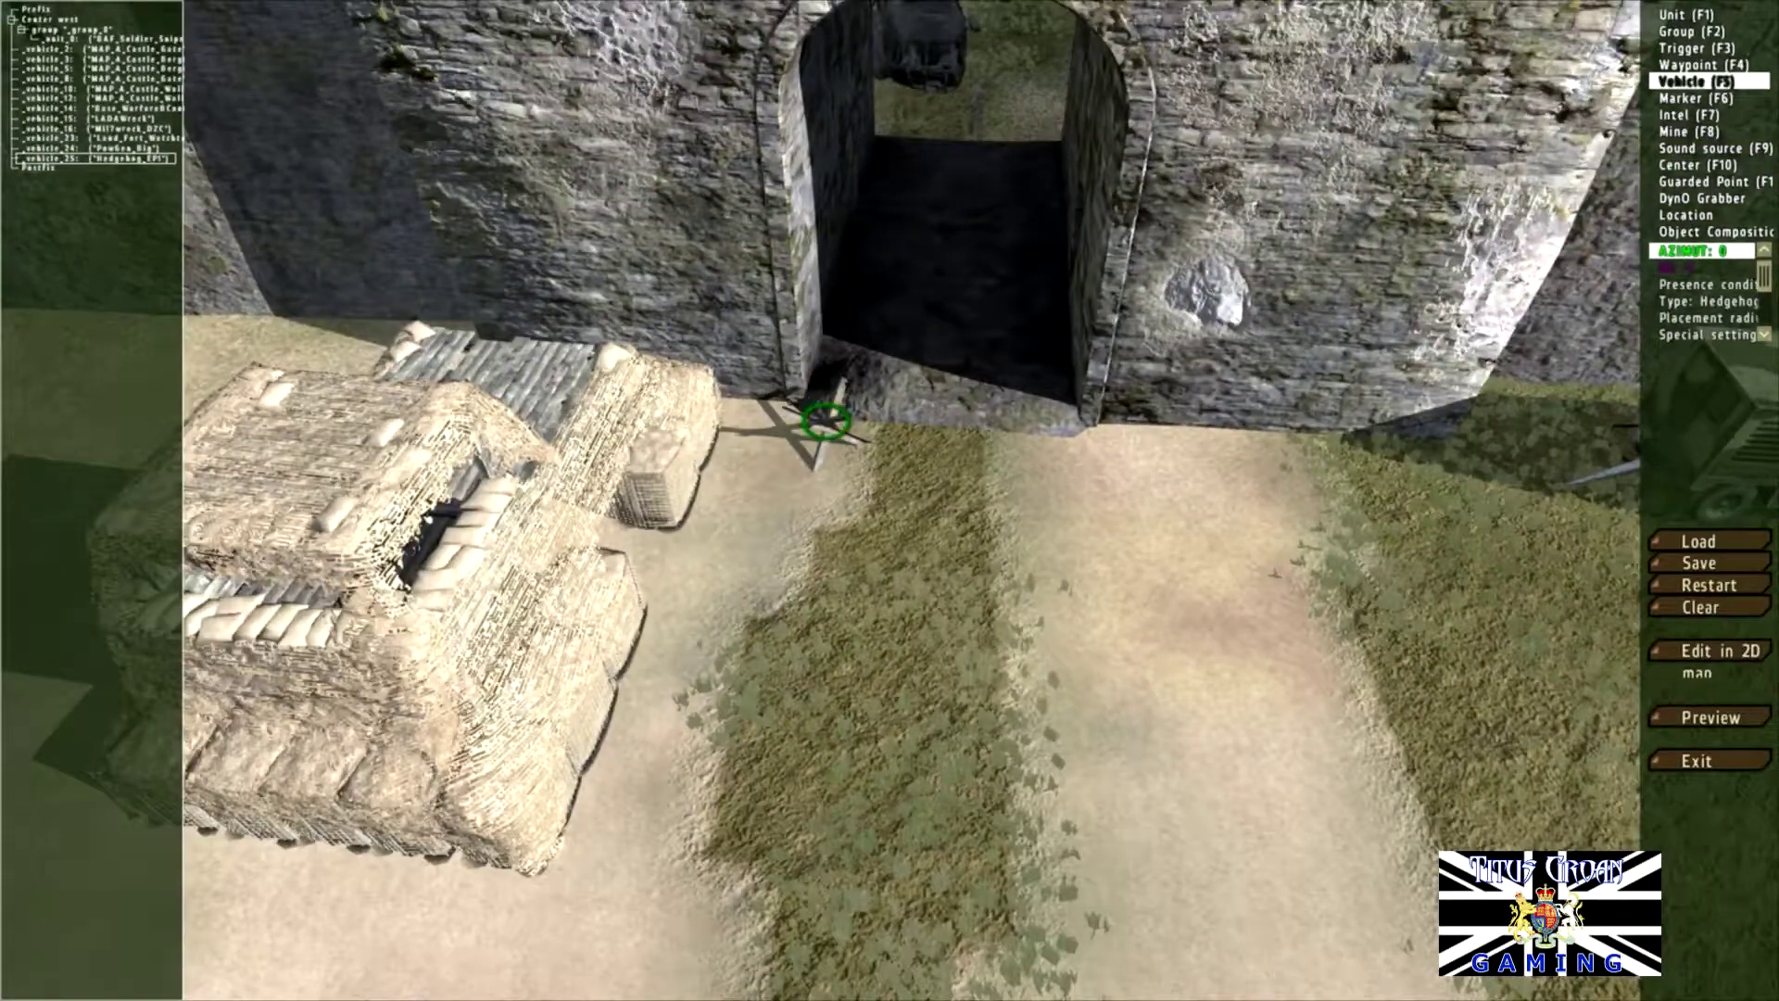
left_click(822, 419)
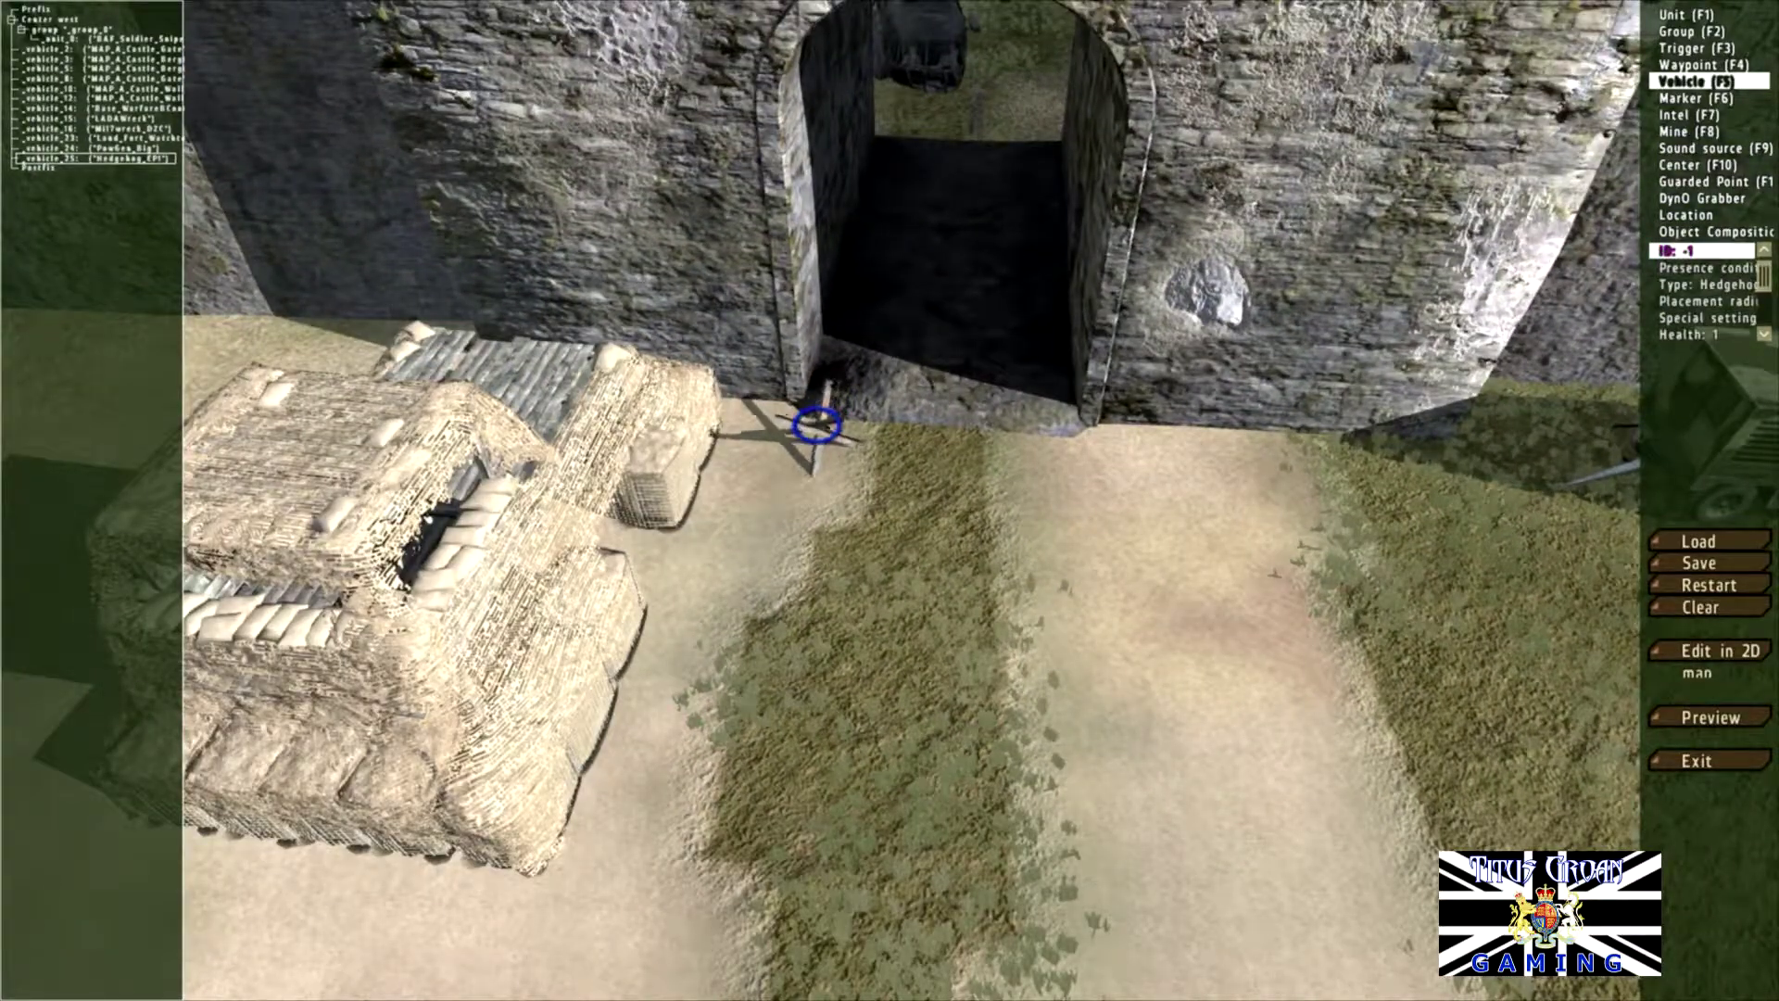
left_click_drag(816, 426, 838, 302)
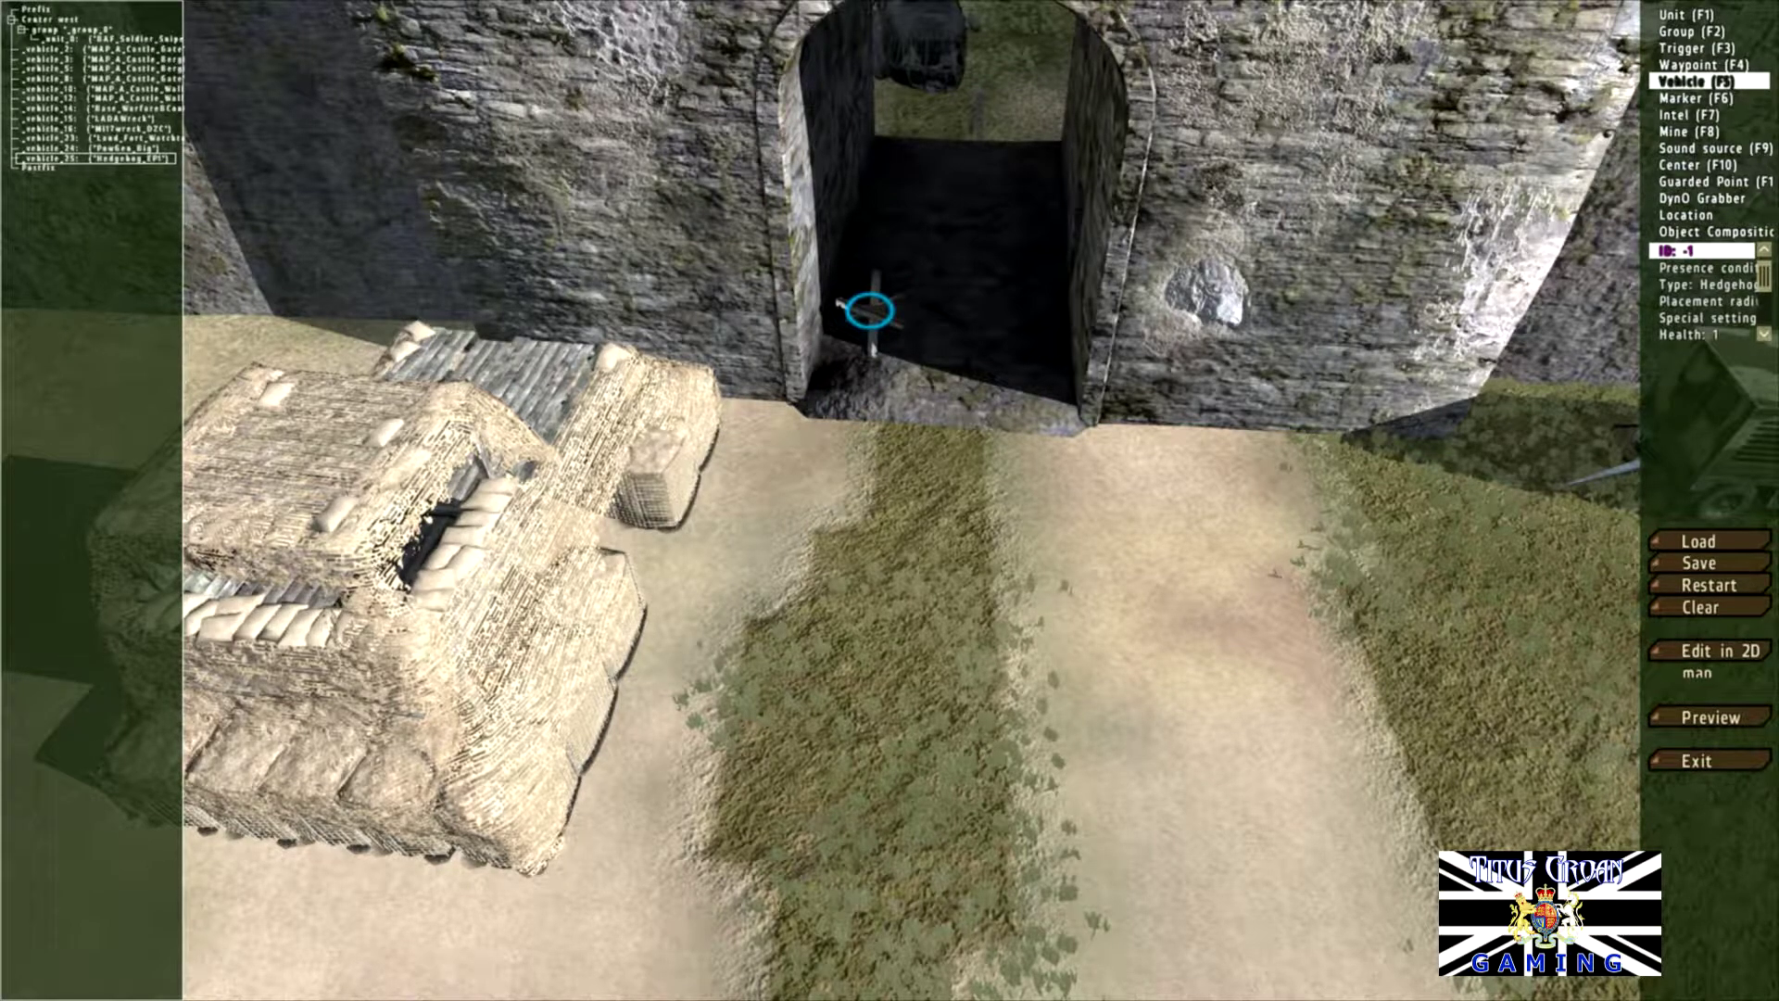
left_click(838, 302)
right_click(108, 158)
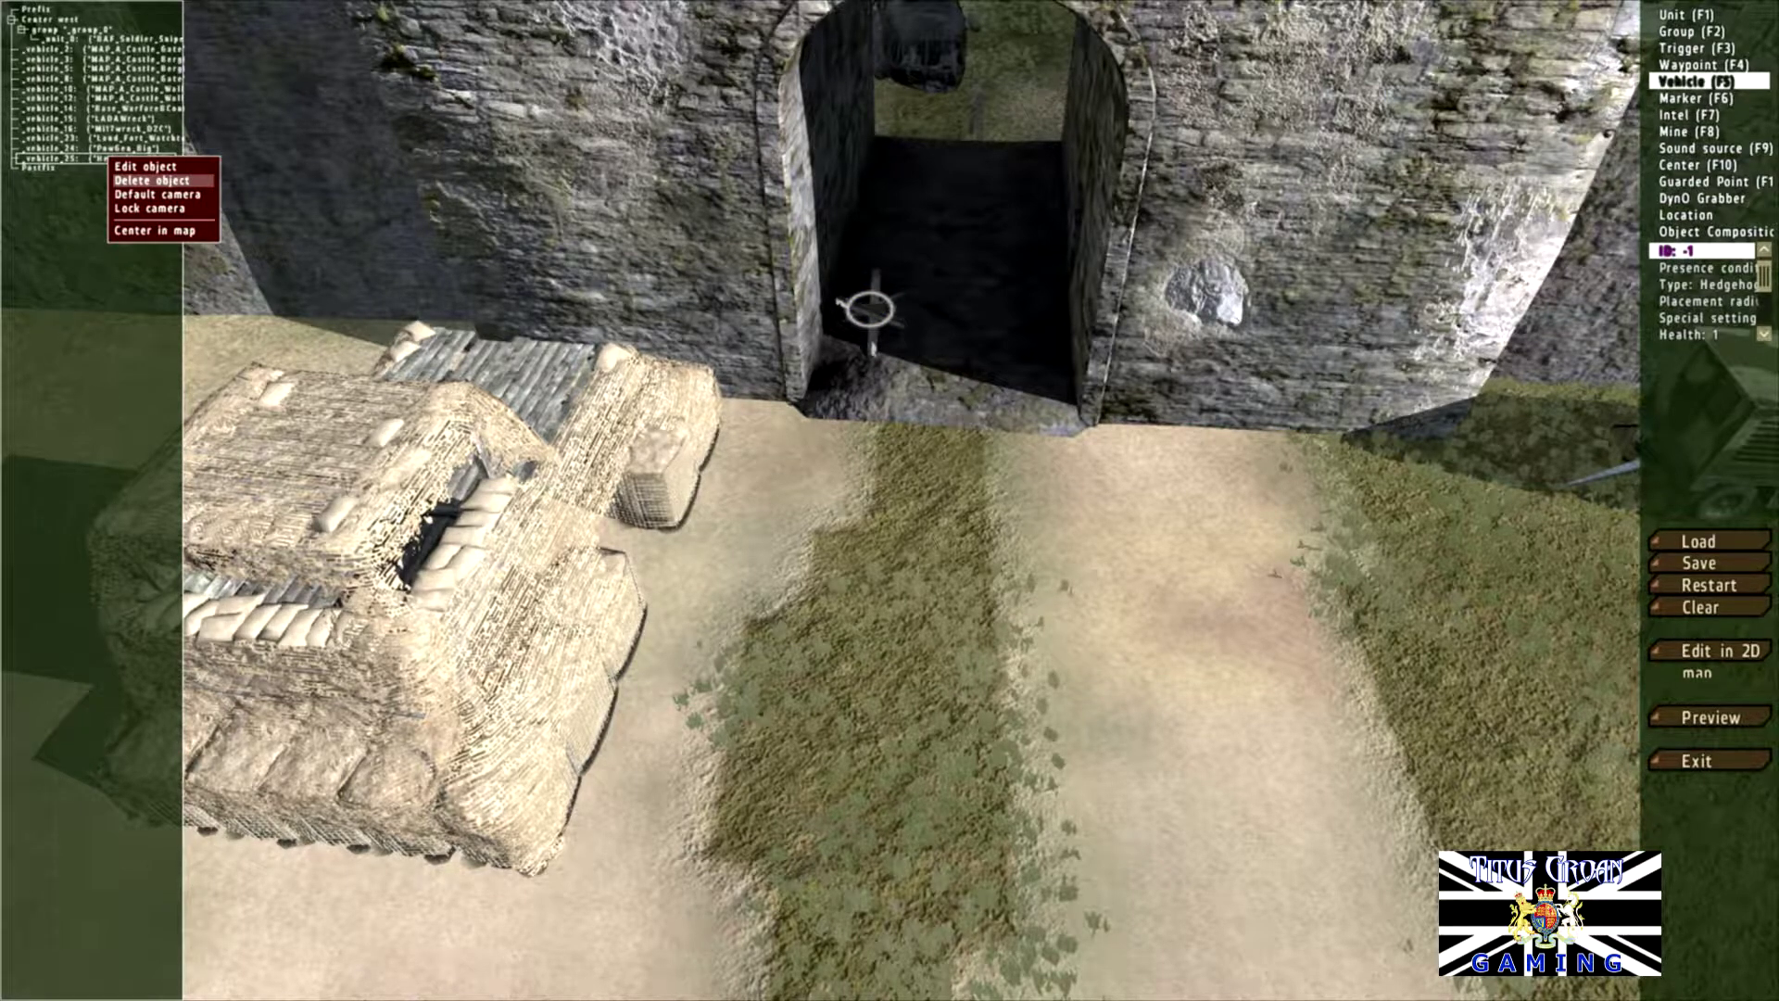
left_click(152, 180)
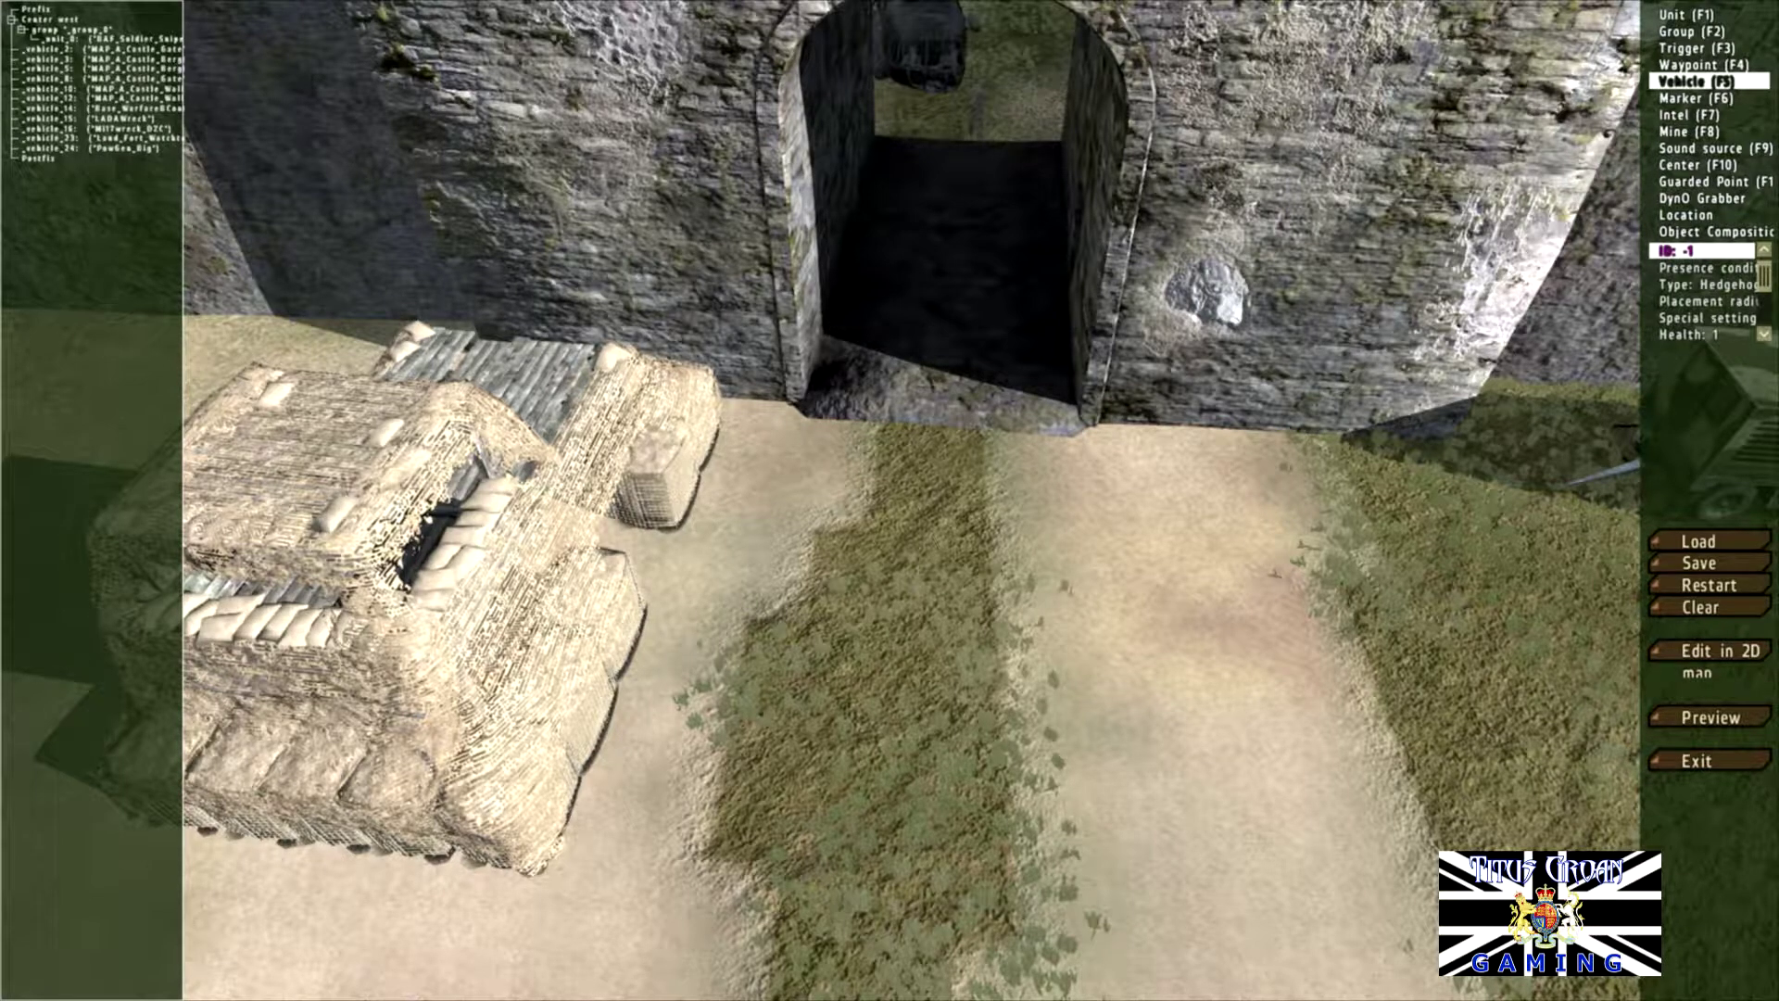
Step: Add a new Hedgehog and set it just outside the gateway, on the side nearest the watchtower
double_click(941, 394)
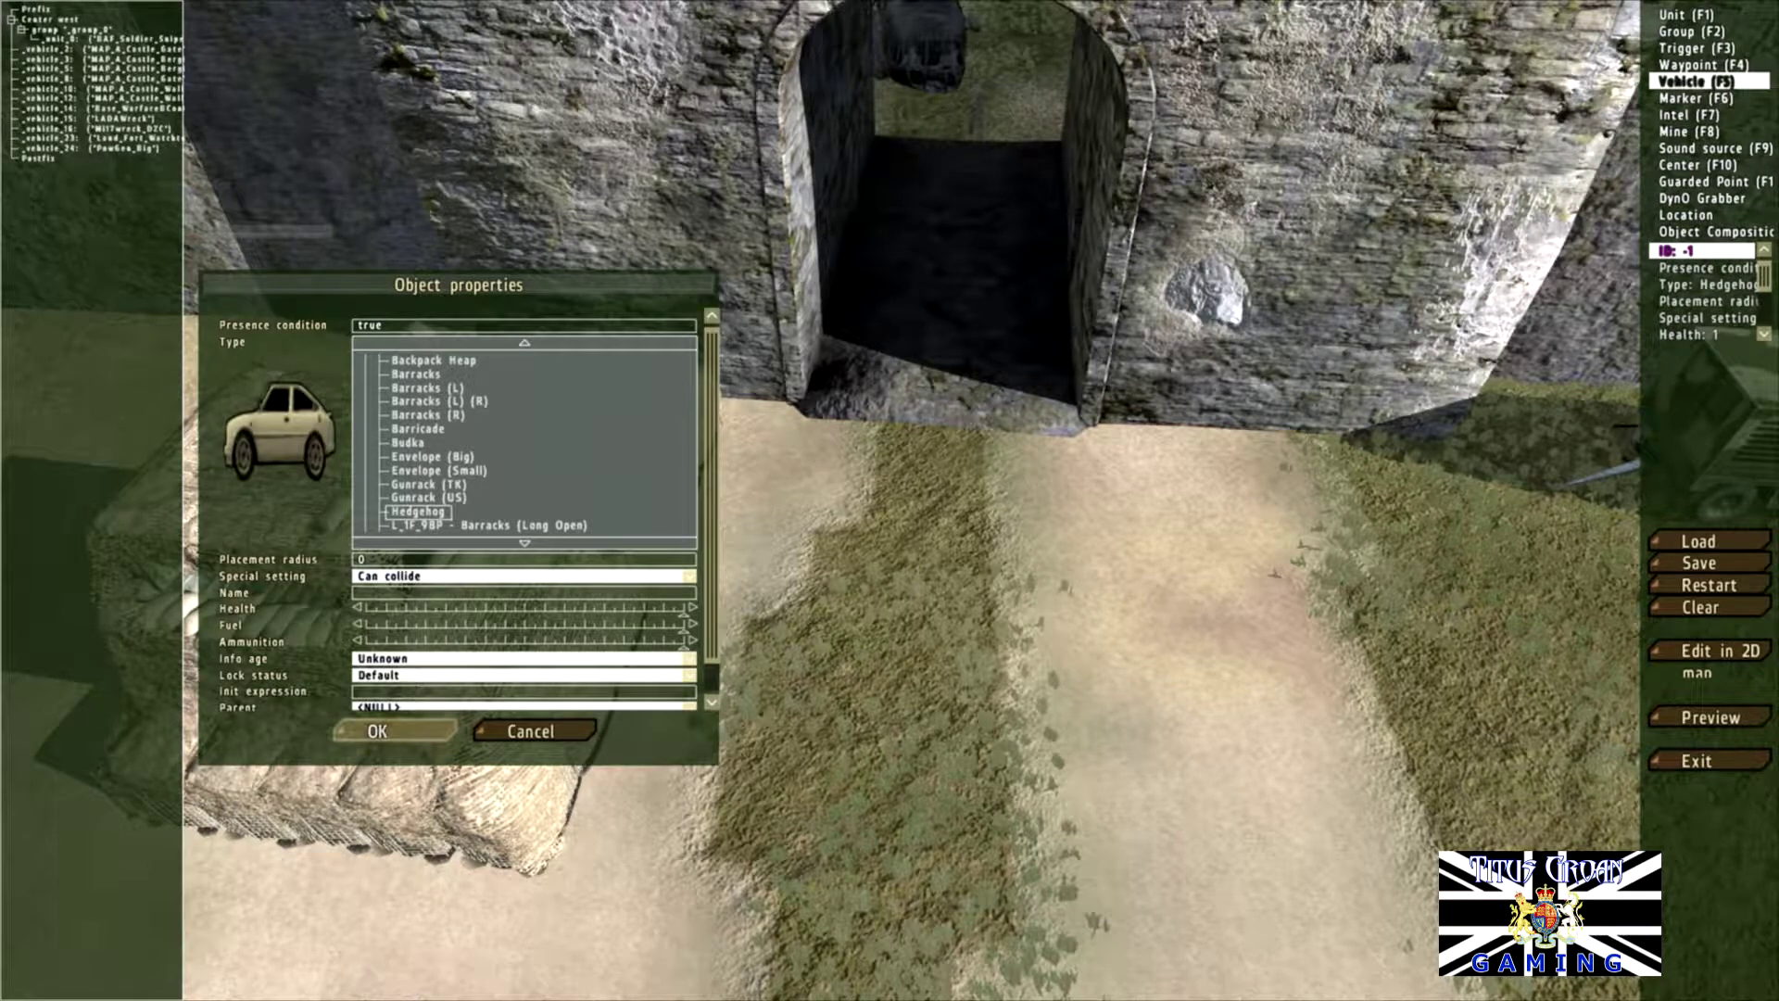
left_click(394, 731)
left_click_drag(817, 445, 815, 428)
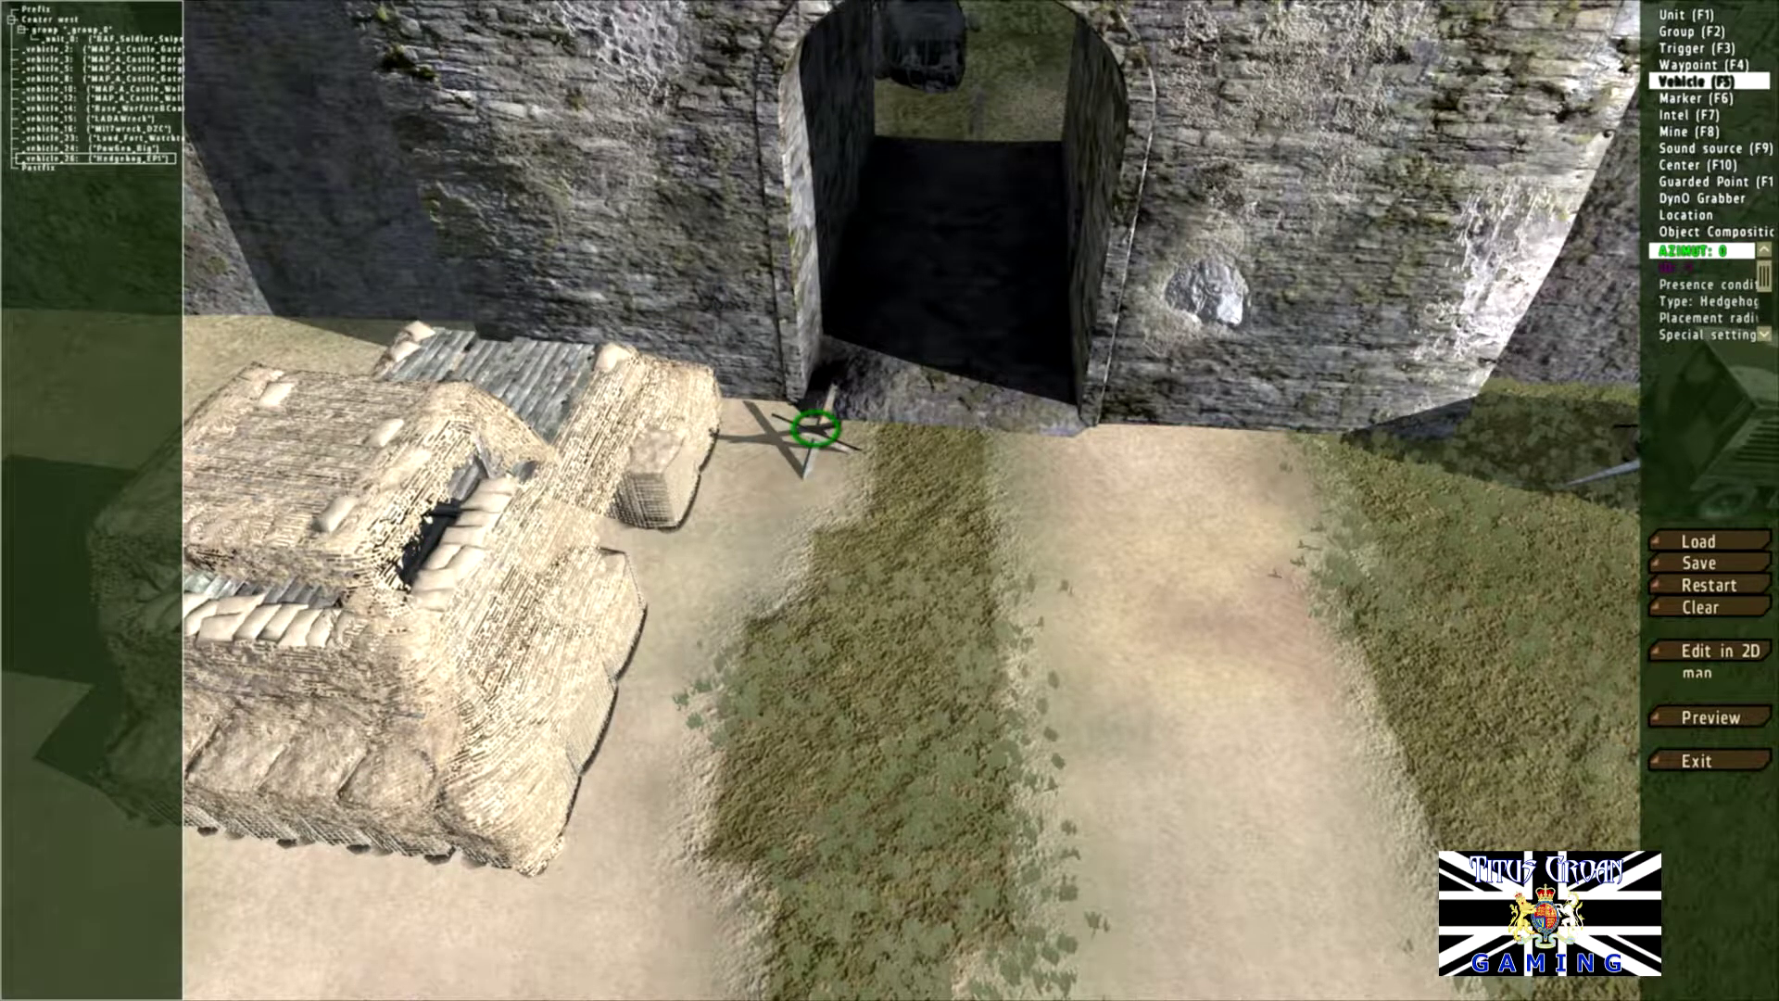
Step: Paste two copies of the hedgehog in a row to block the width of the gatehouse entrance
key("ctrl+v")
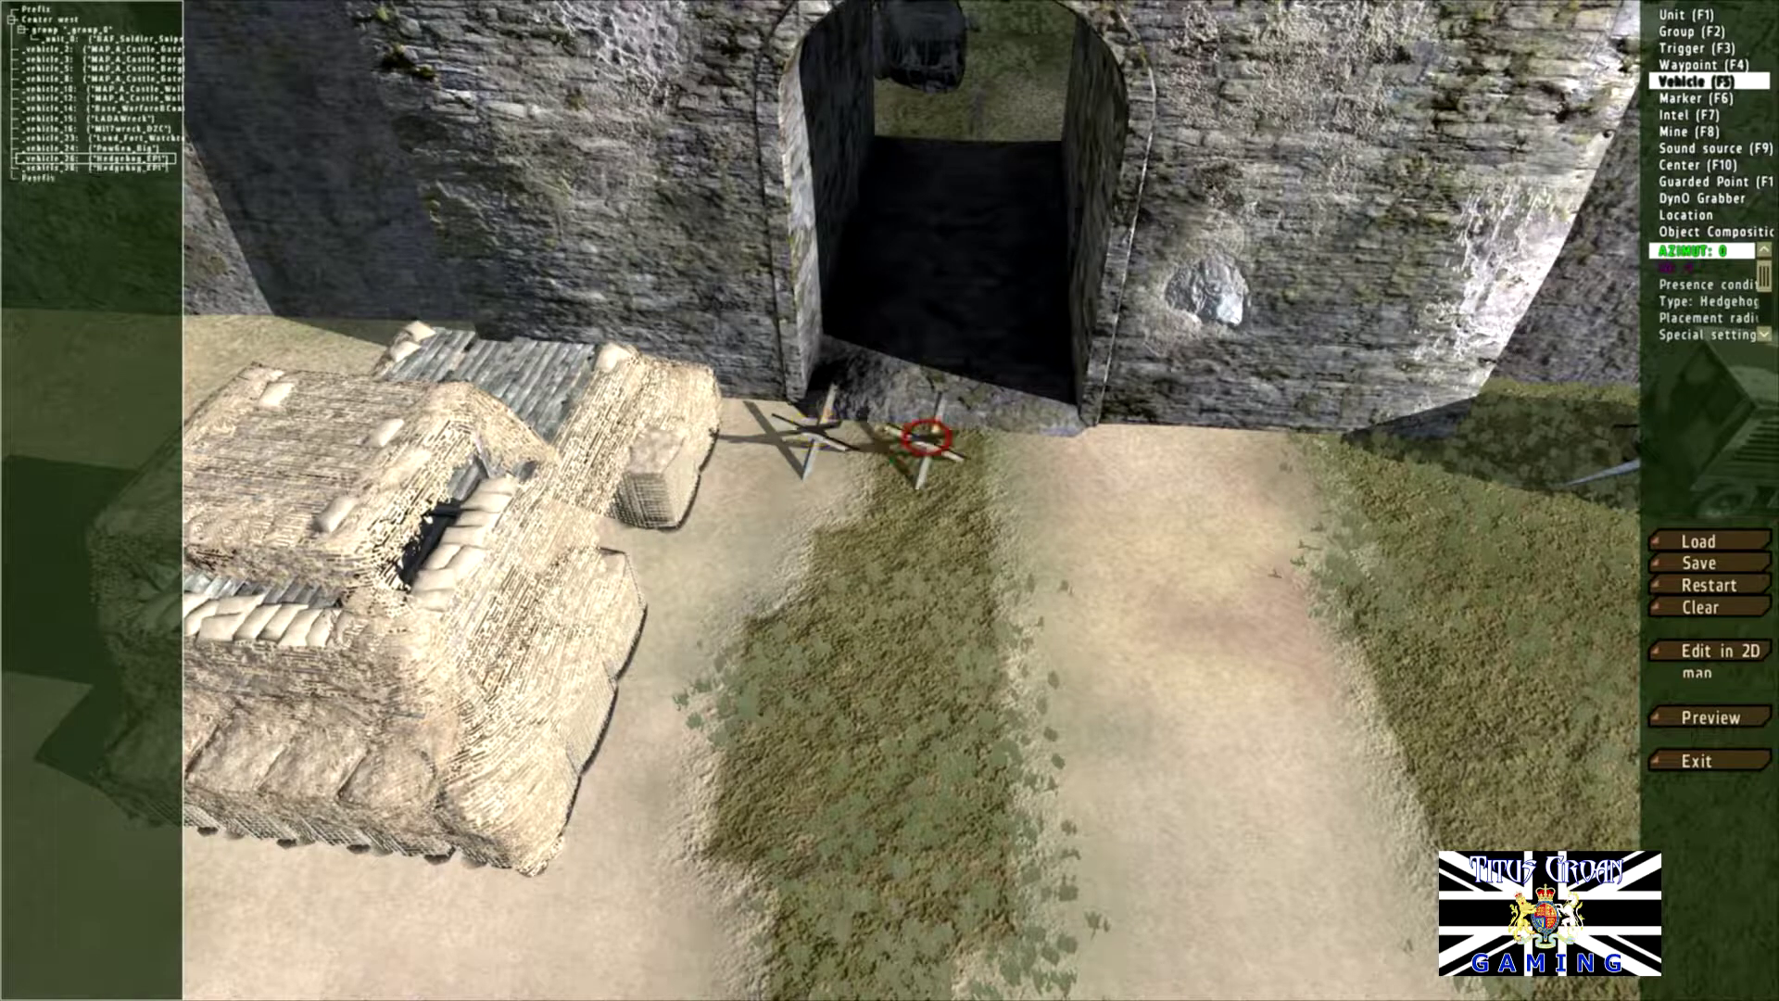
left_click_drag(927, 437, 940, 437)
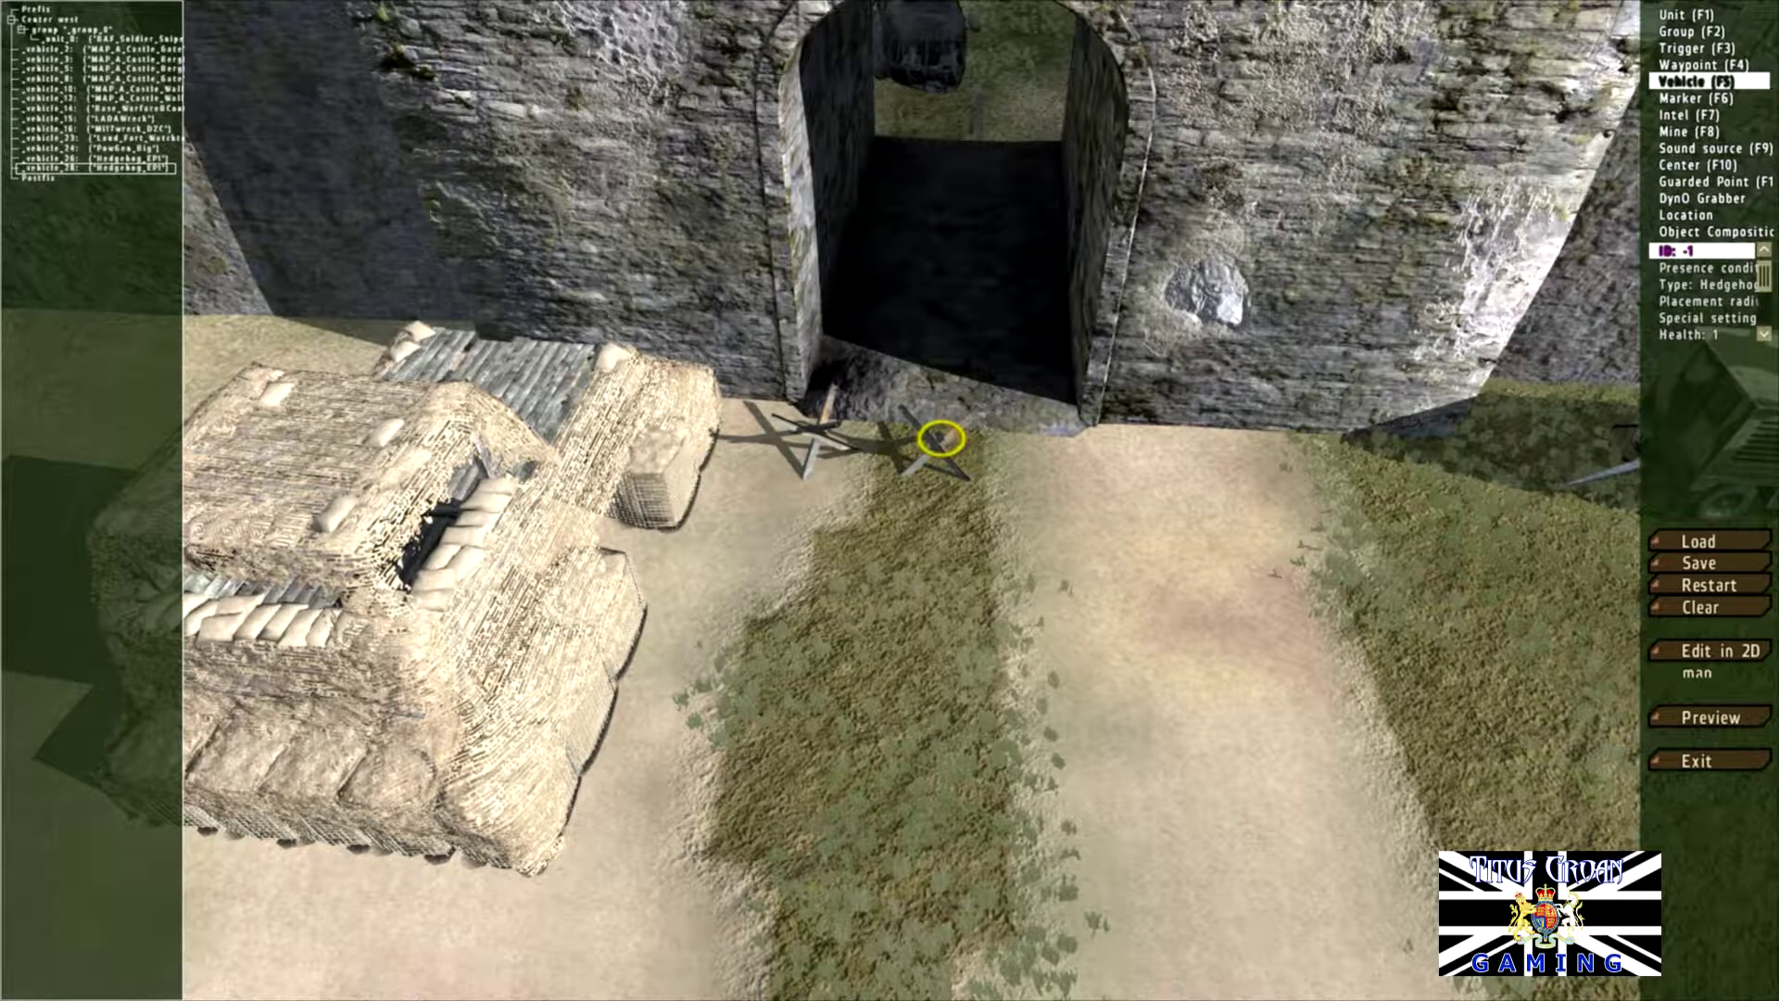
key("ctrl+v")
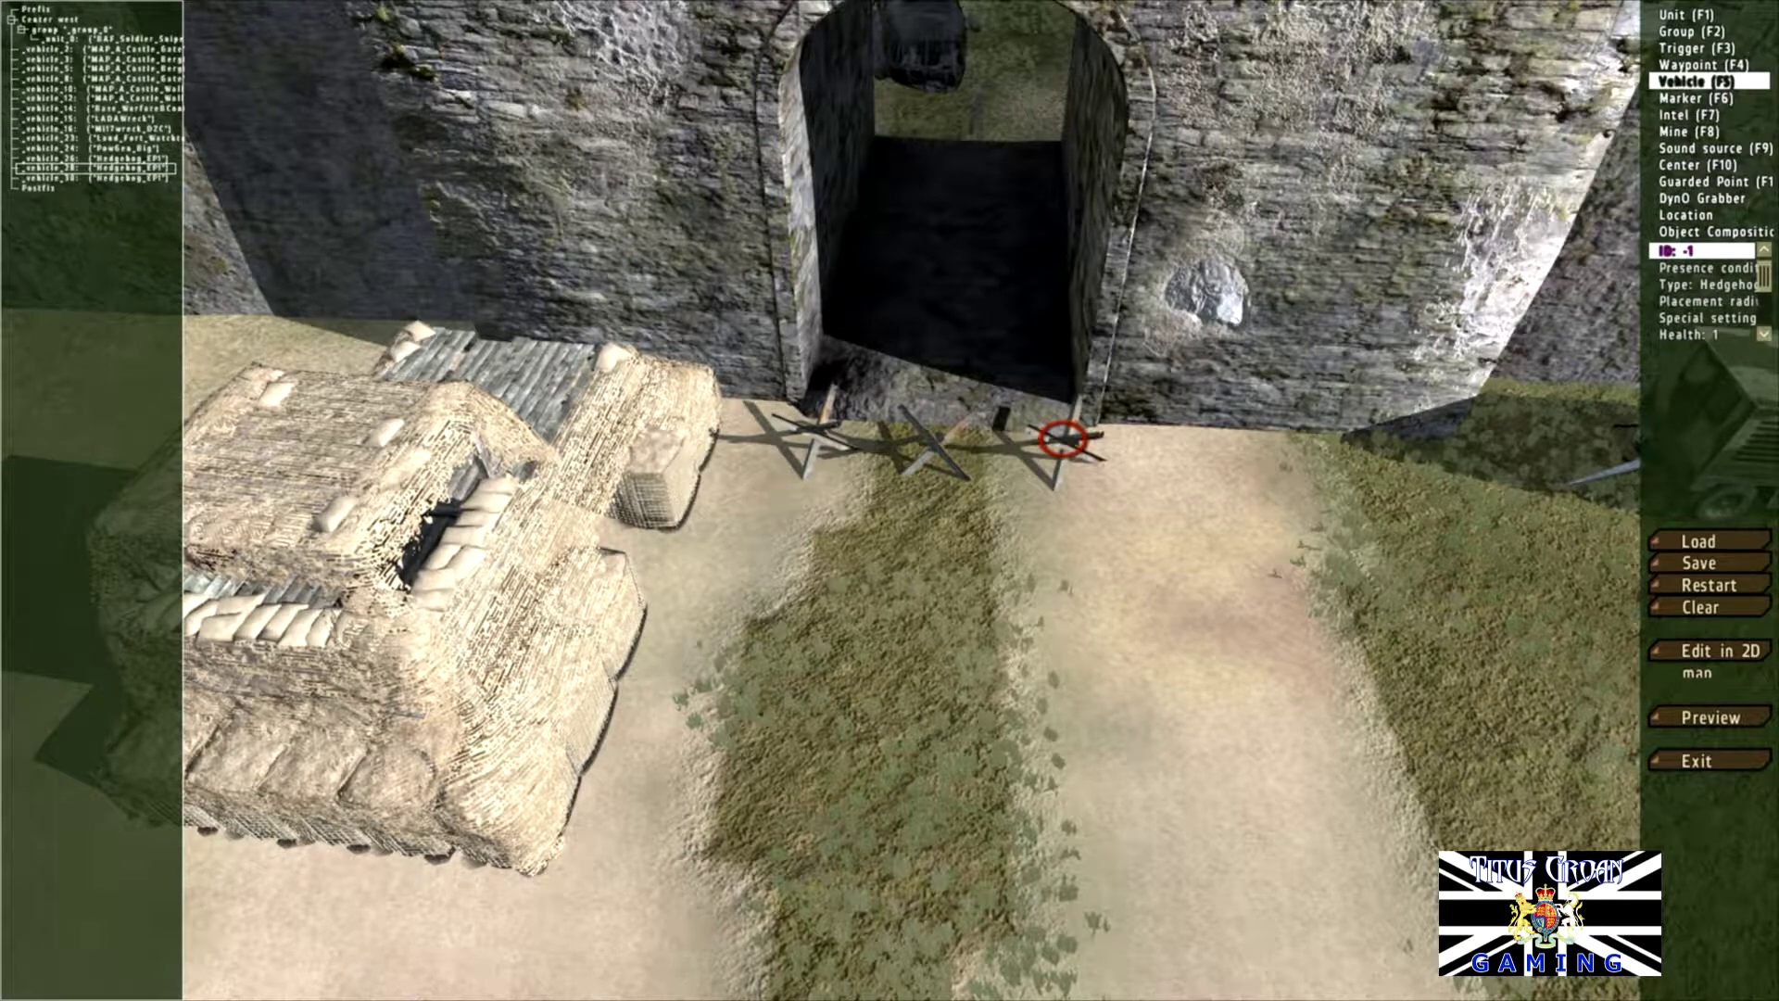
left_click(1064, 438)
Step: Preview the mission in third person, inspect the castle front with its hedgehogs from outside, and return to the 3D editor
left_click(1710, 717)
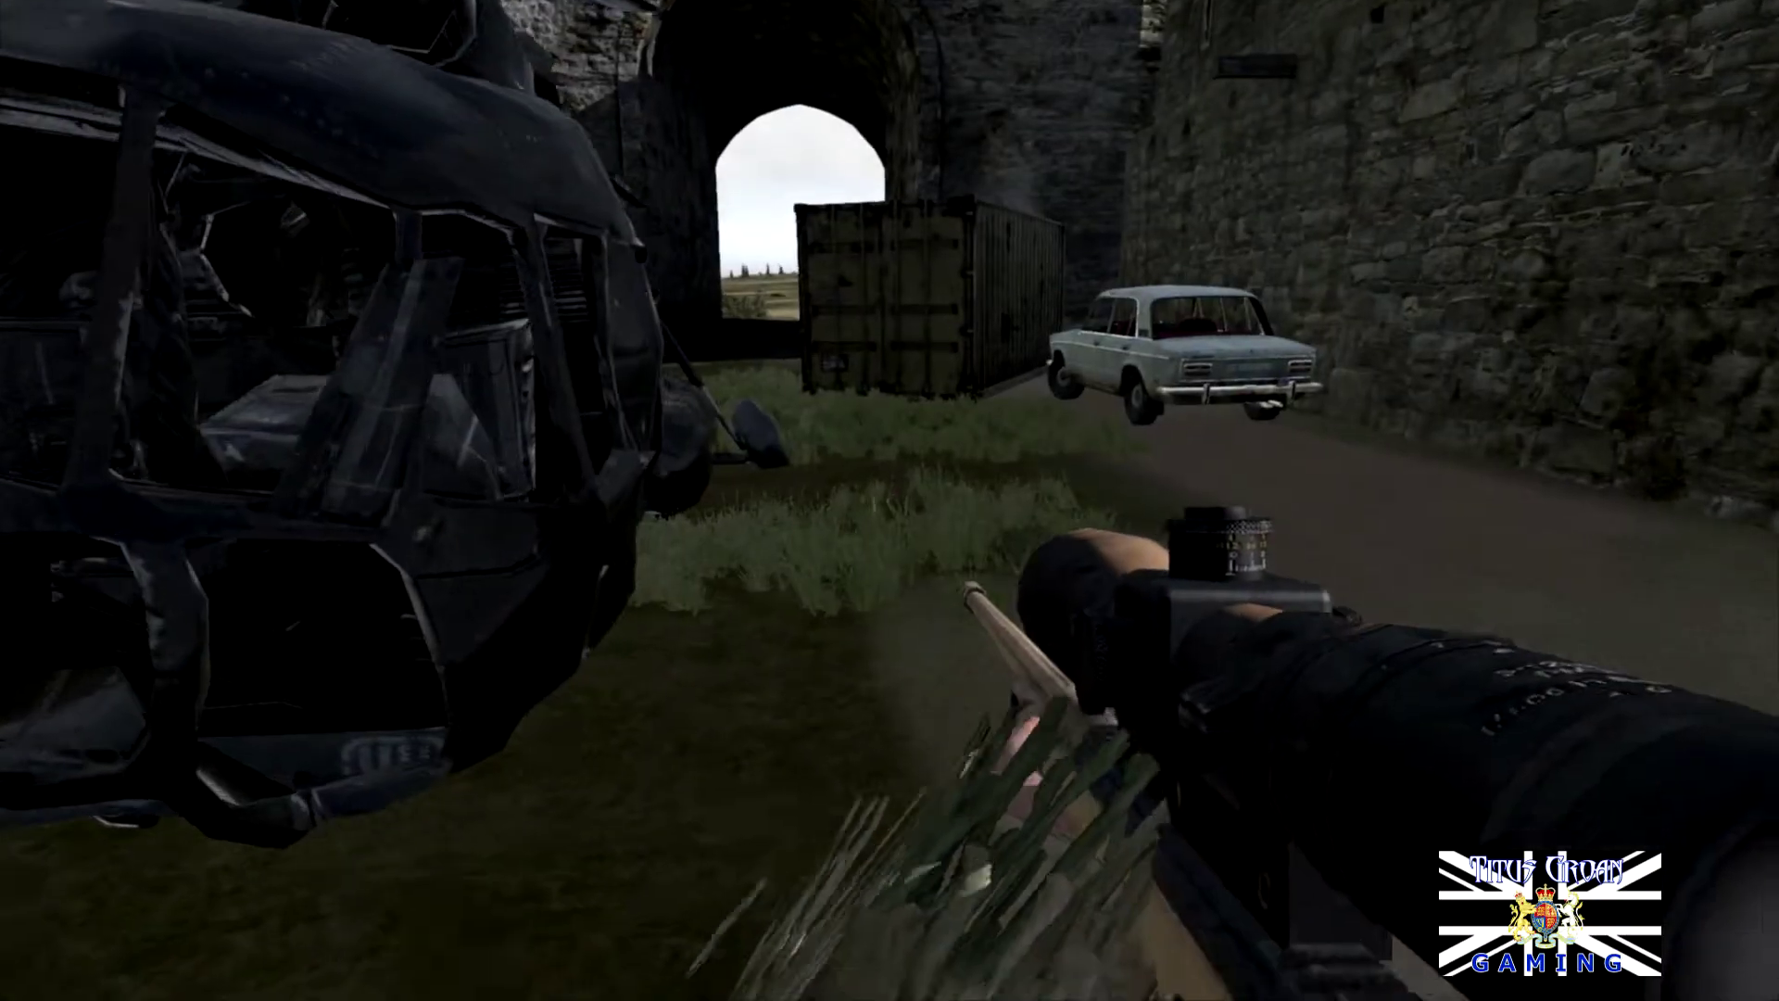
key("w")
key("KP_Enter")
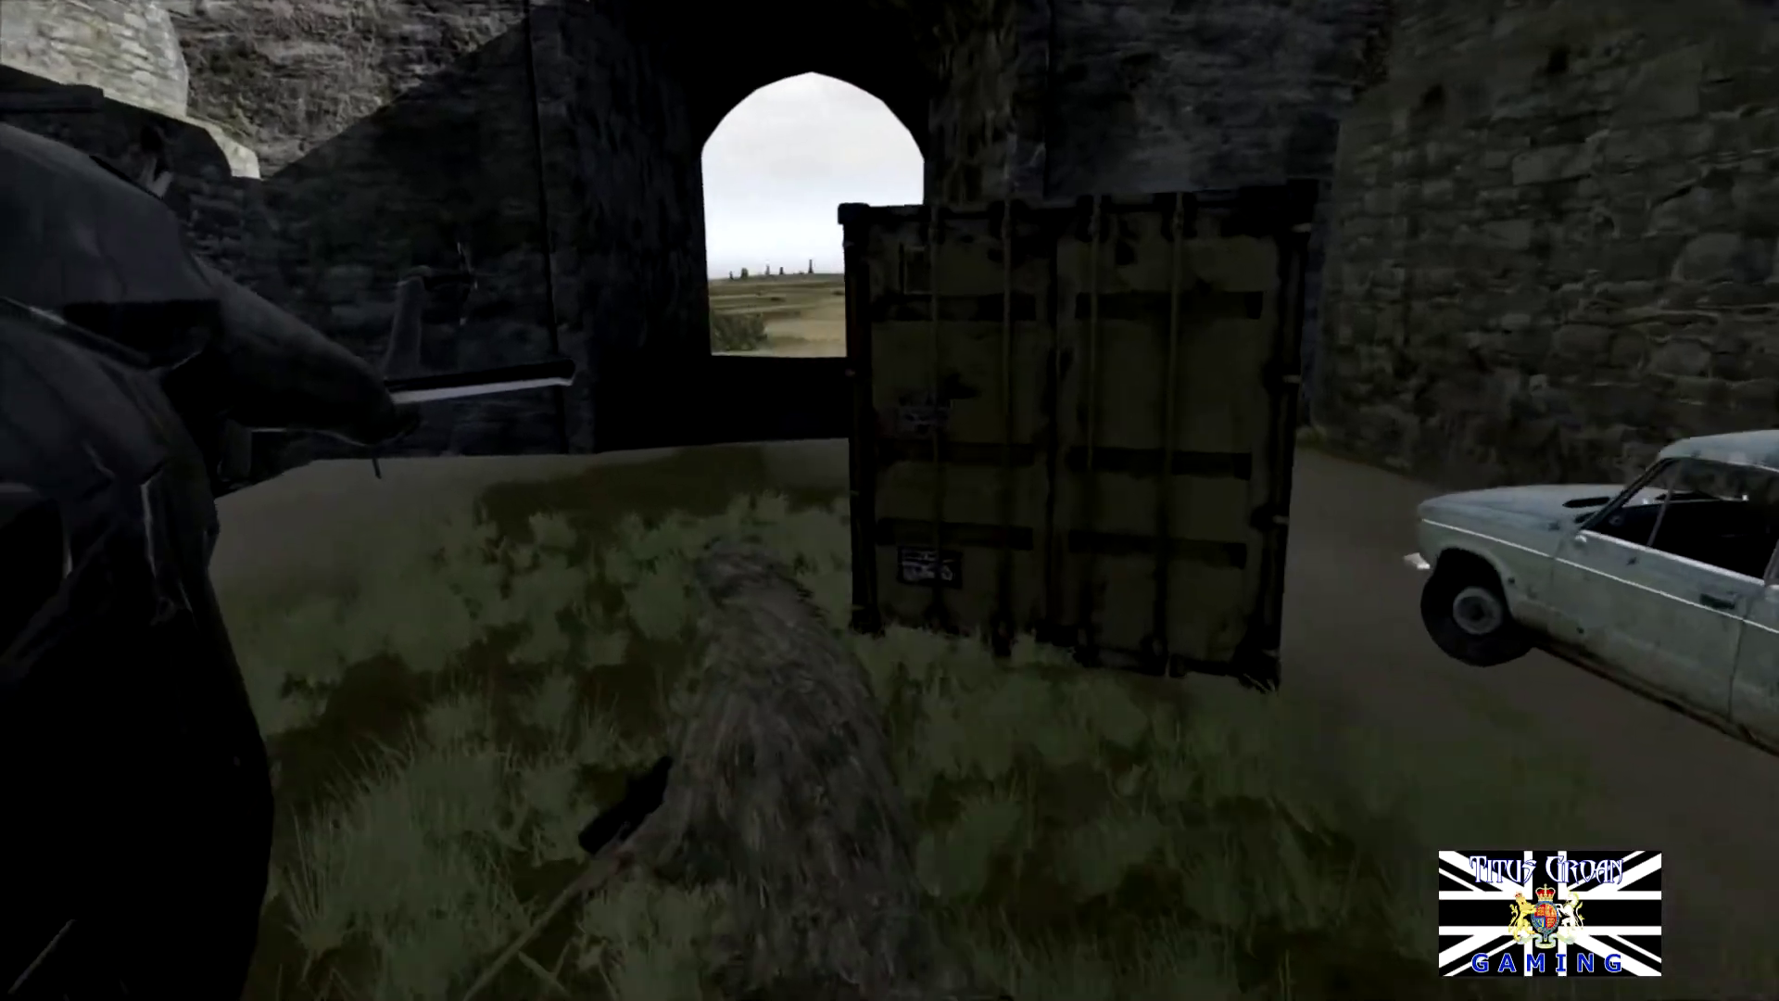
key("w")
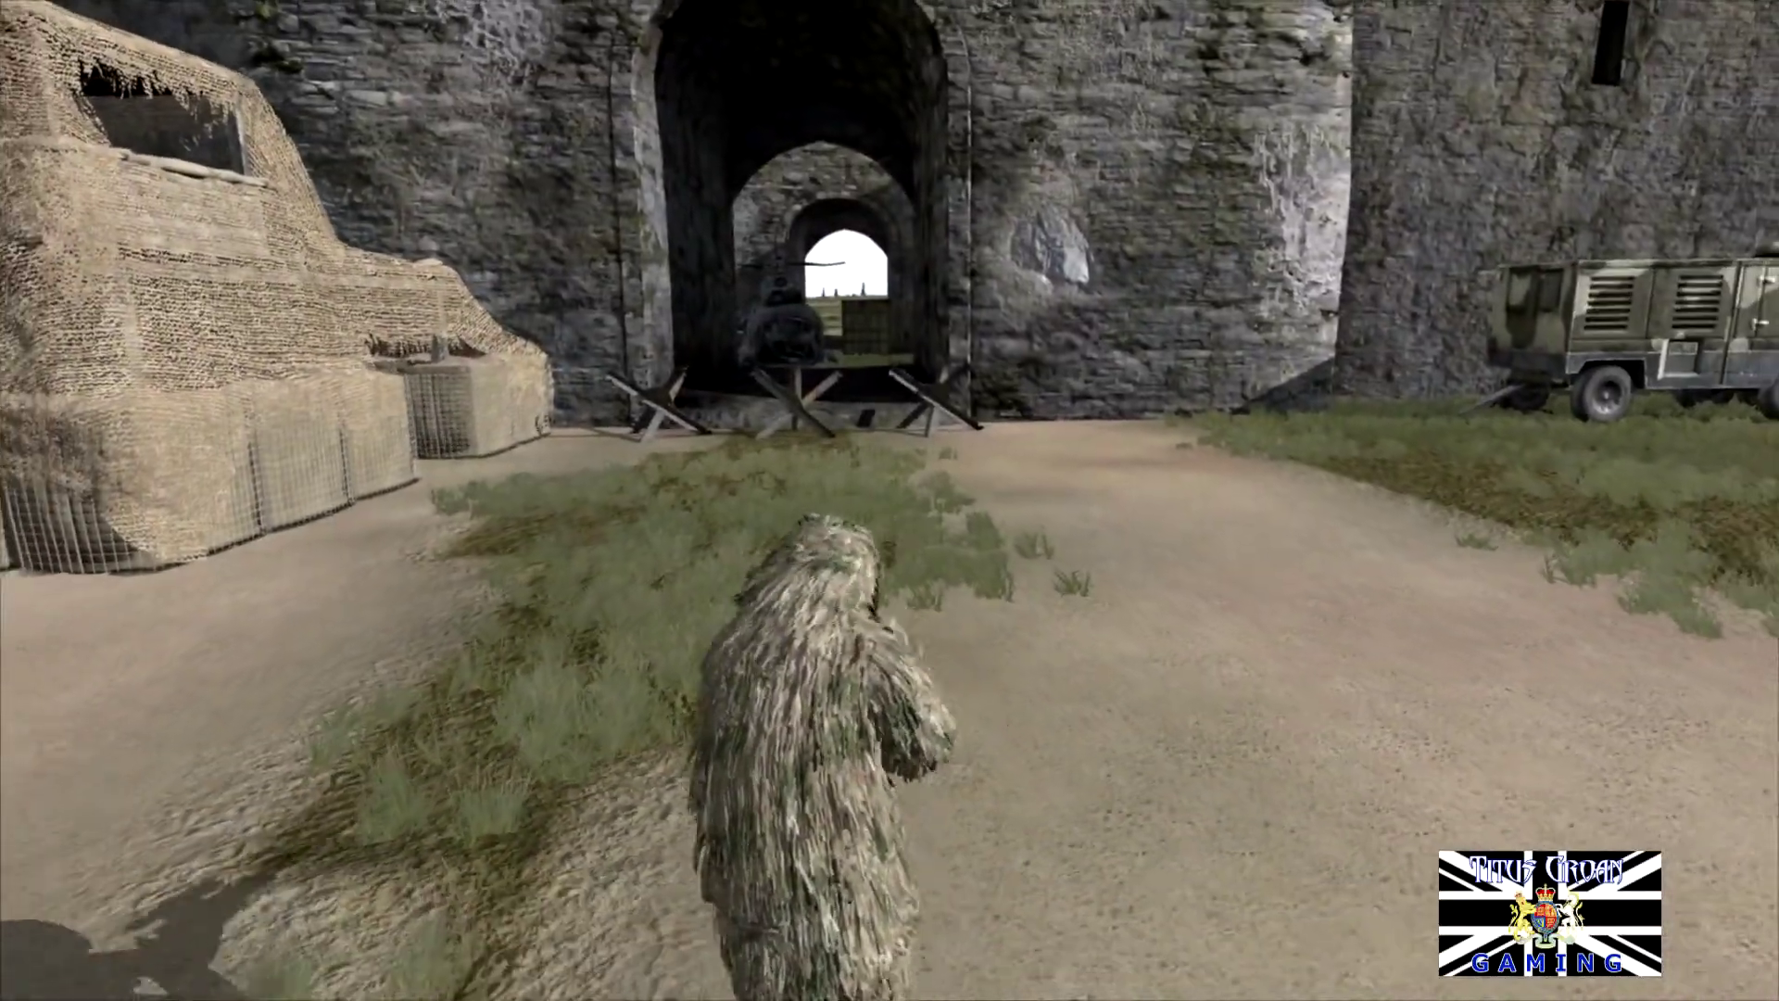
key("Escape")
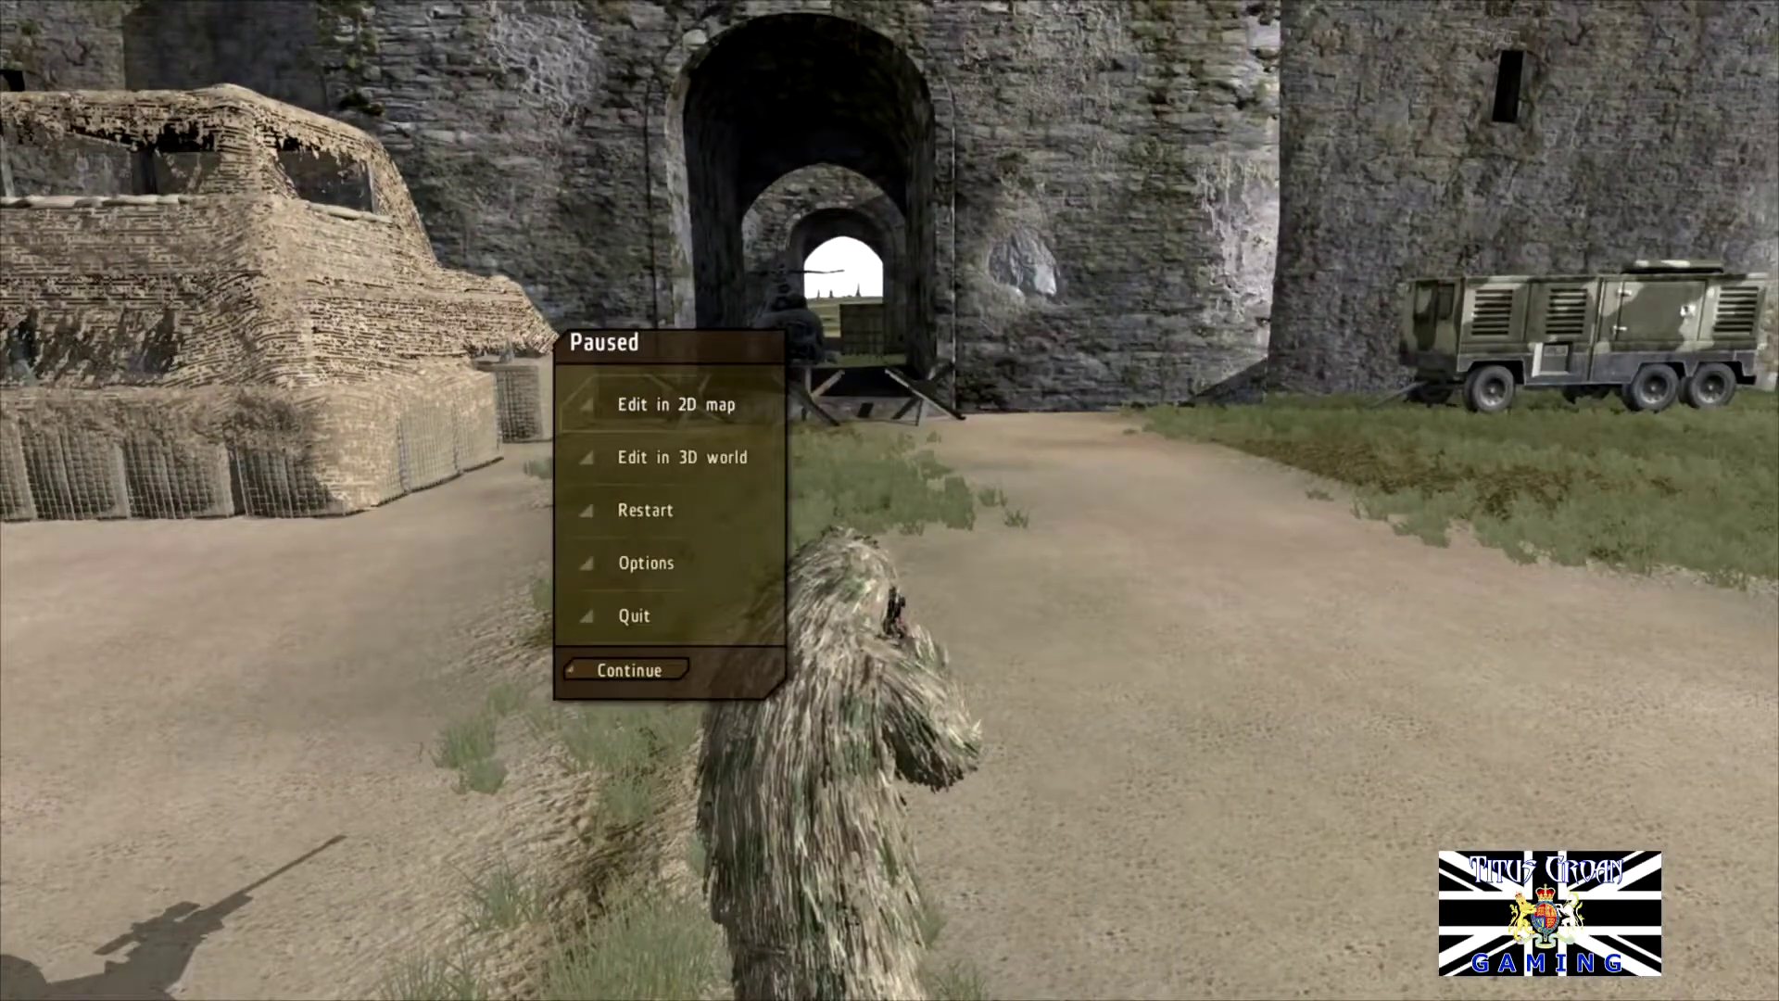
left_click(682, 457)
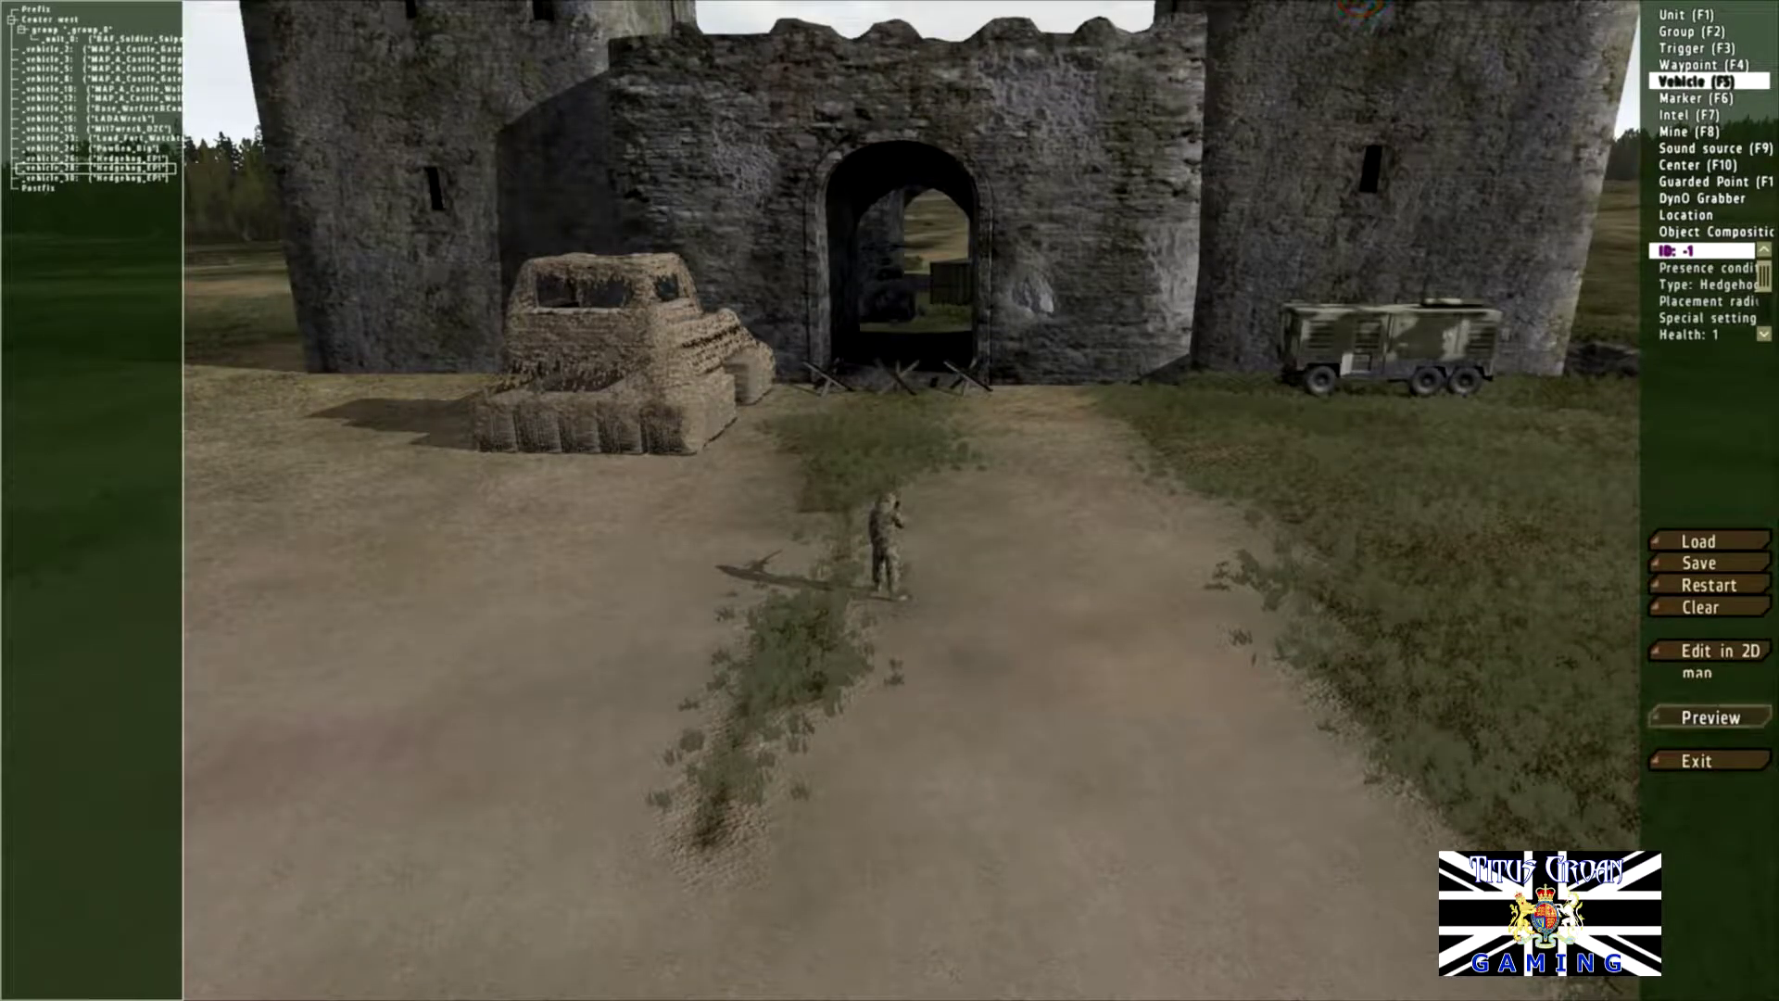
Step: Try an Ammo Crate 2 from [AS] OA Military on the path before the gatehouse and delete it
key("q")
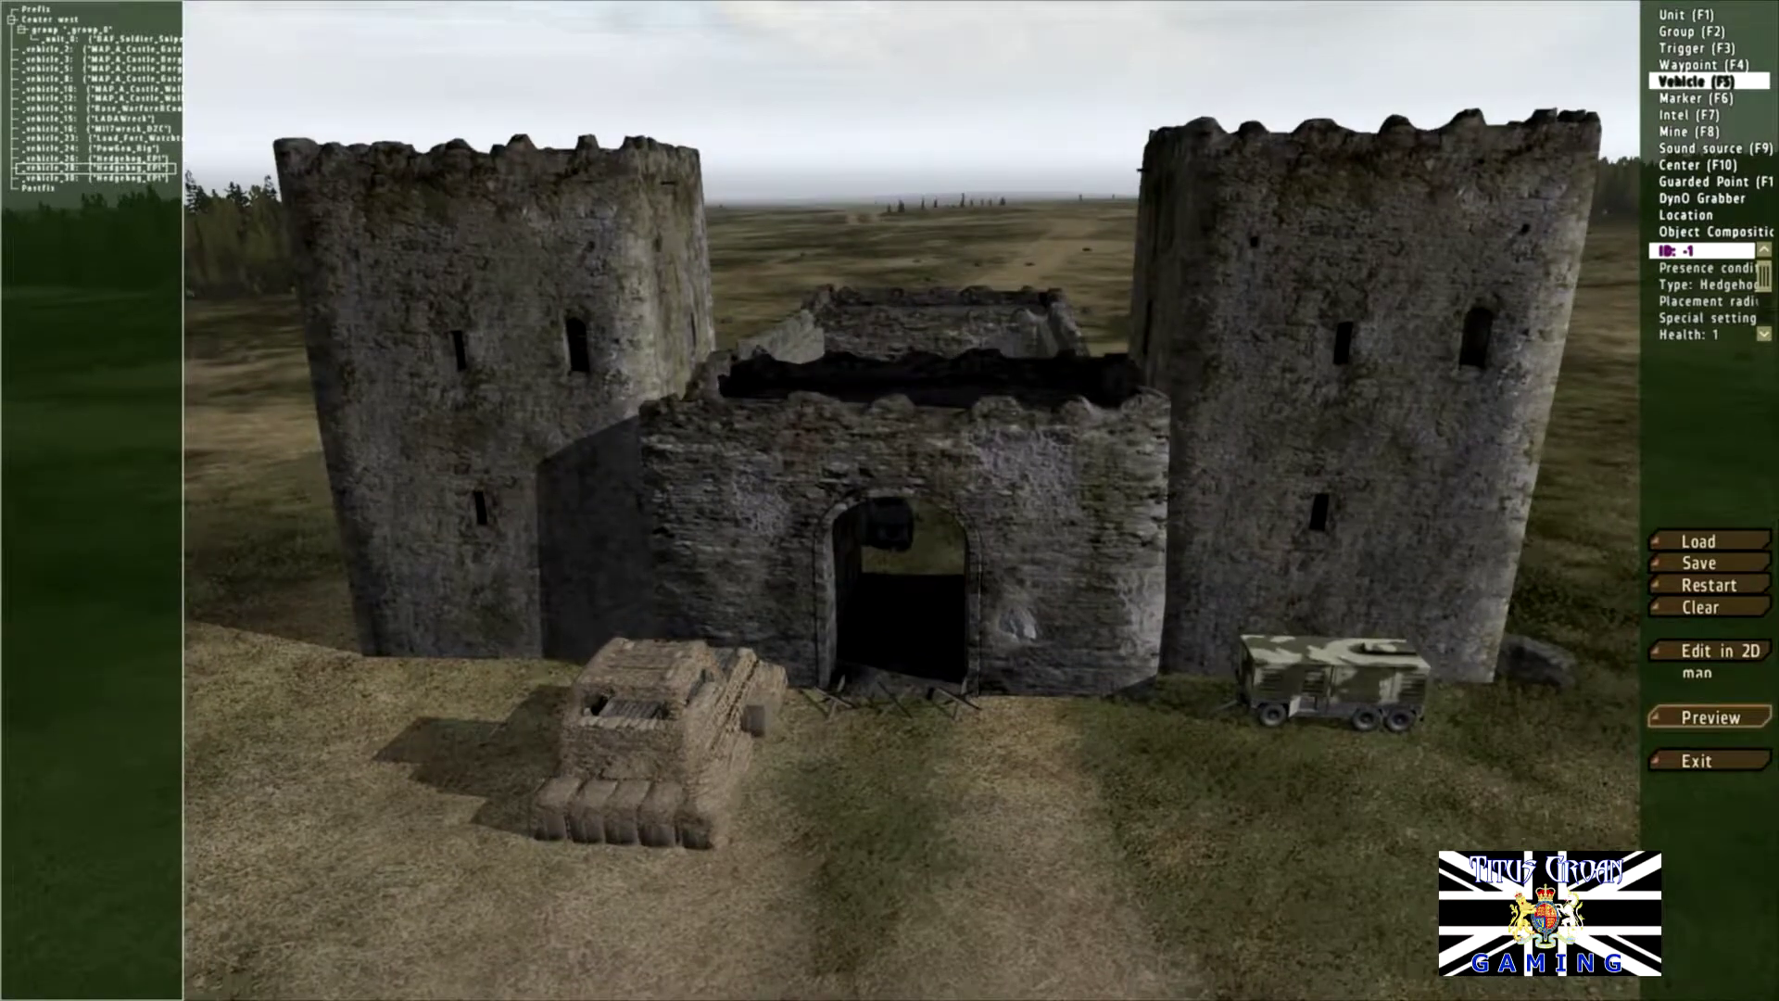
double_click(889, 713)
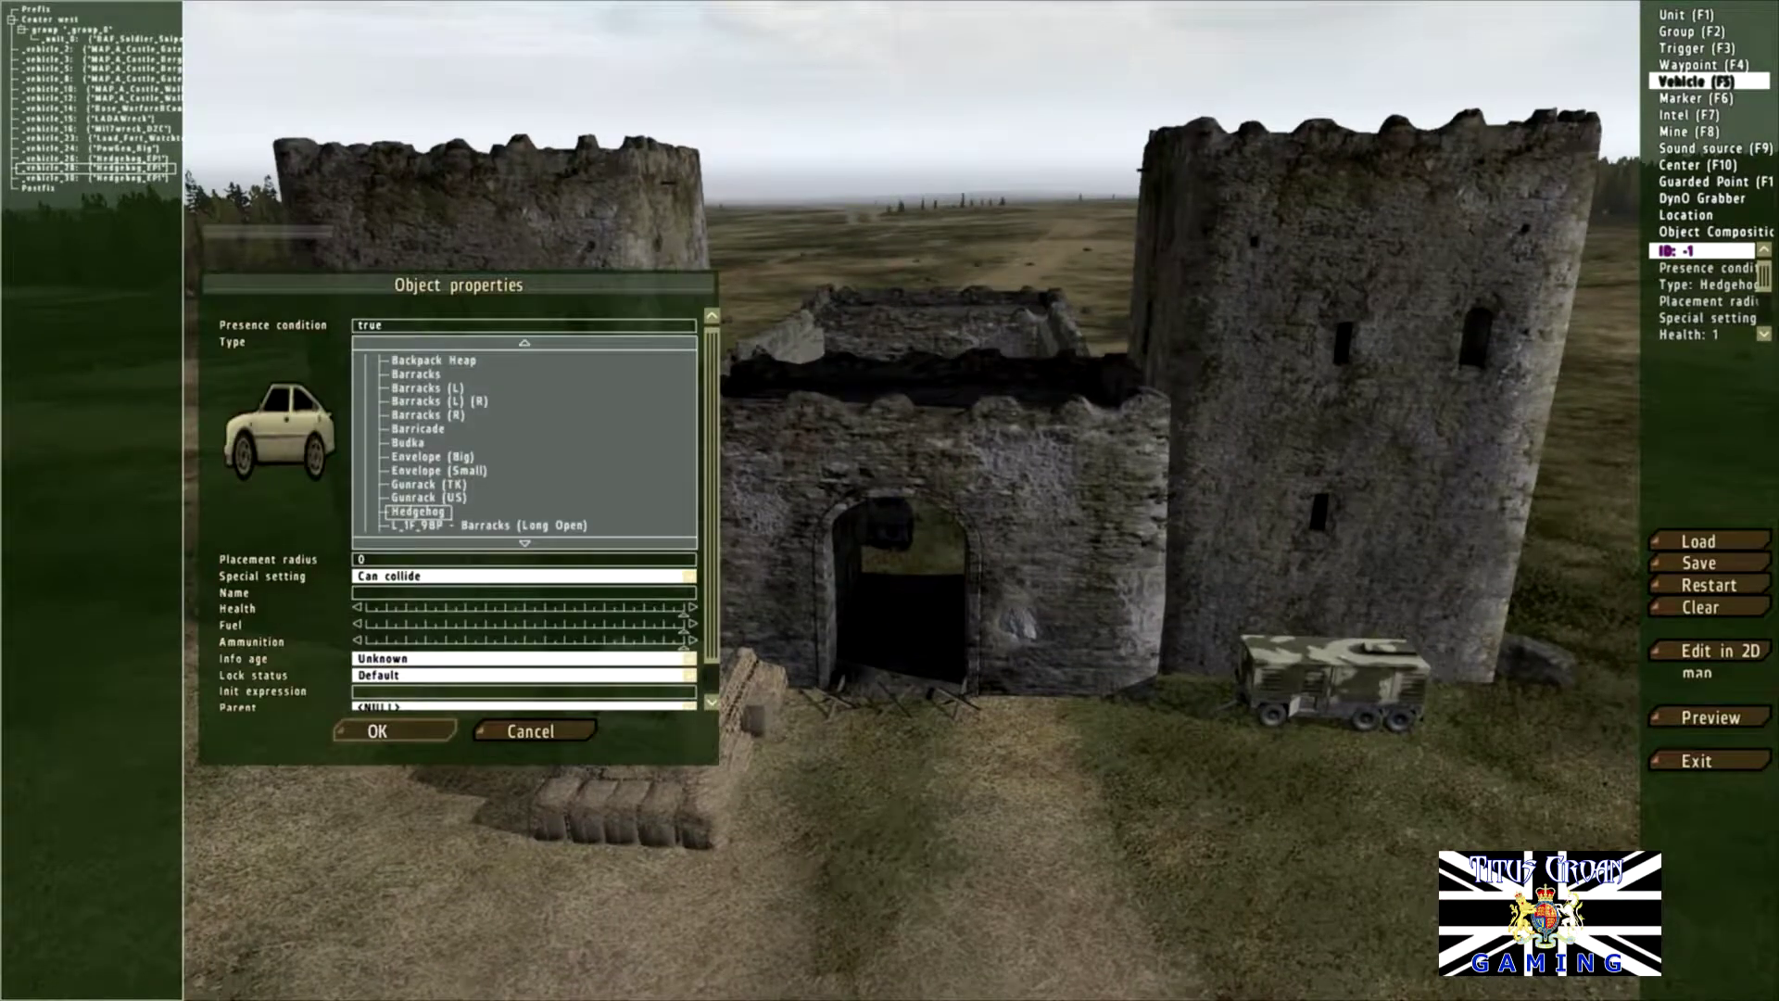
scroll(524, 442, "up", 3)
scroll(523, 442, "up", 1)
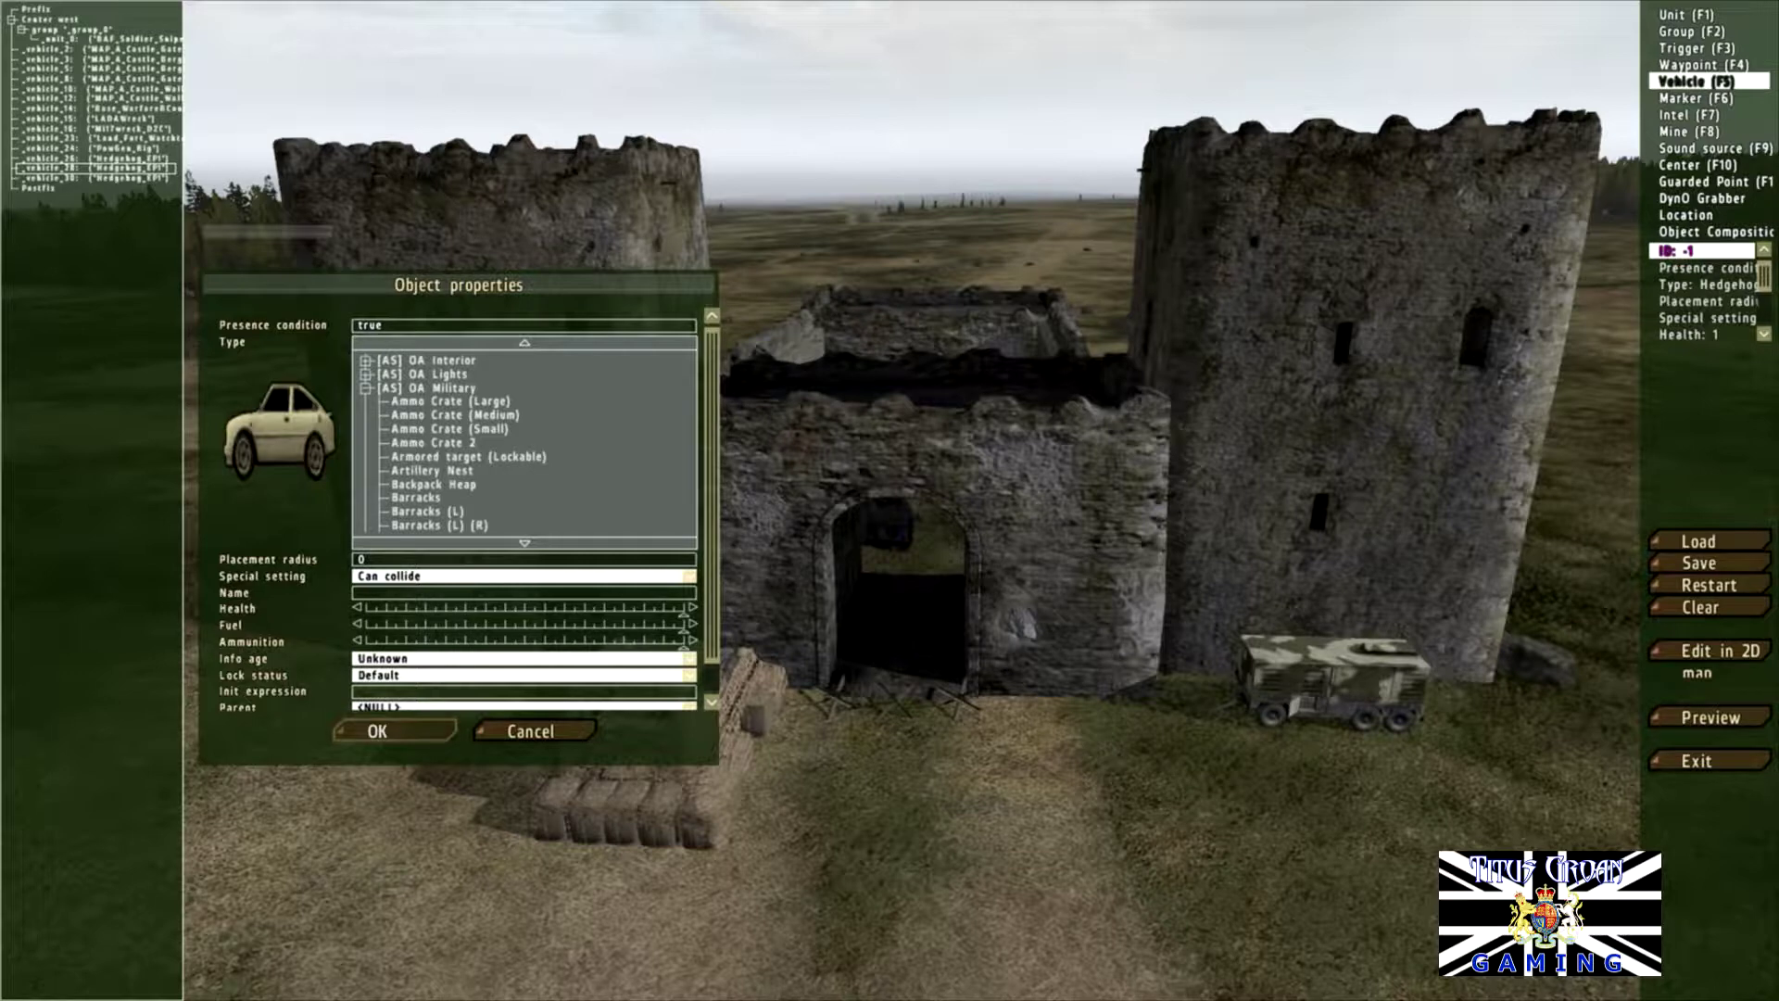
left_click(433, 443)
key("Return")
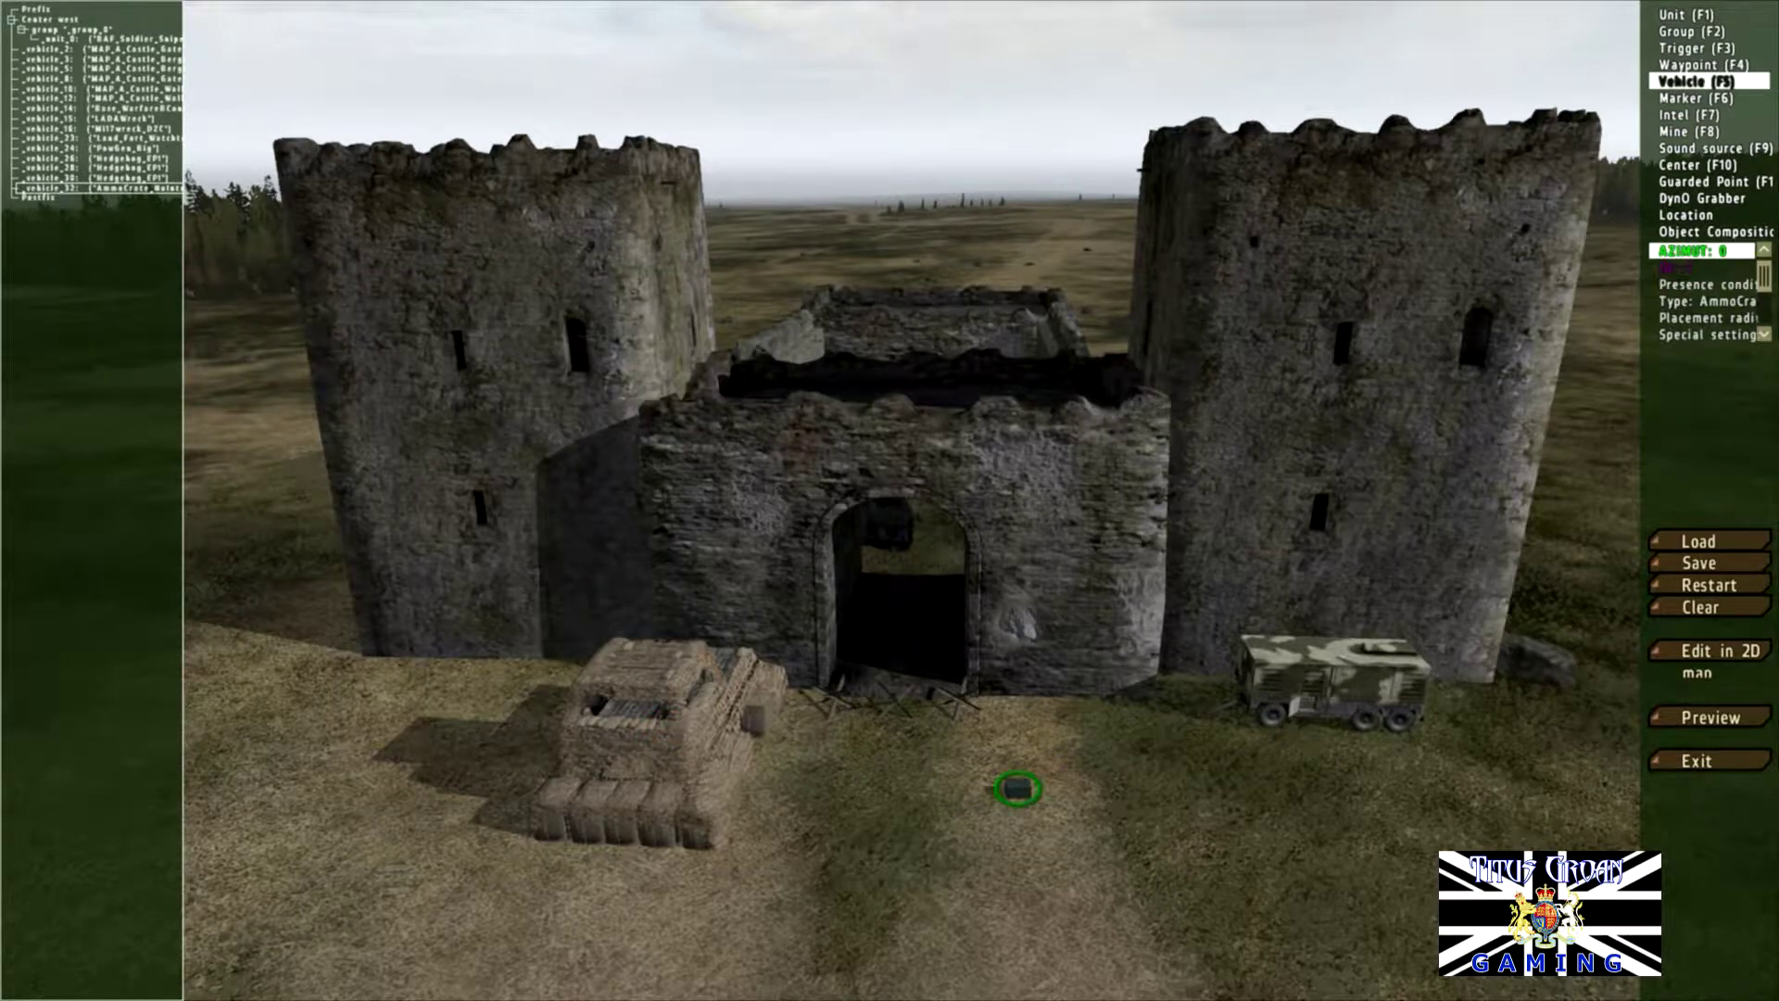
key("Delete")
Step: Add a Flag Pole (Czech) from the [AS] OA Signs category on the path in front of the gatehouse
double_click(1010, 760)
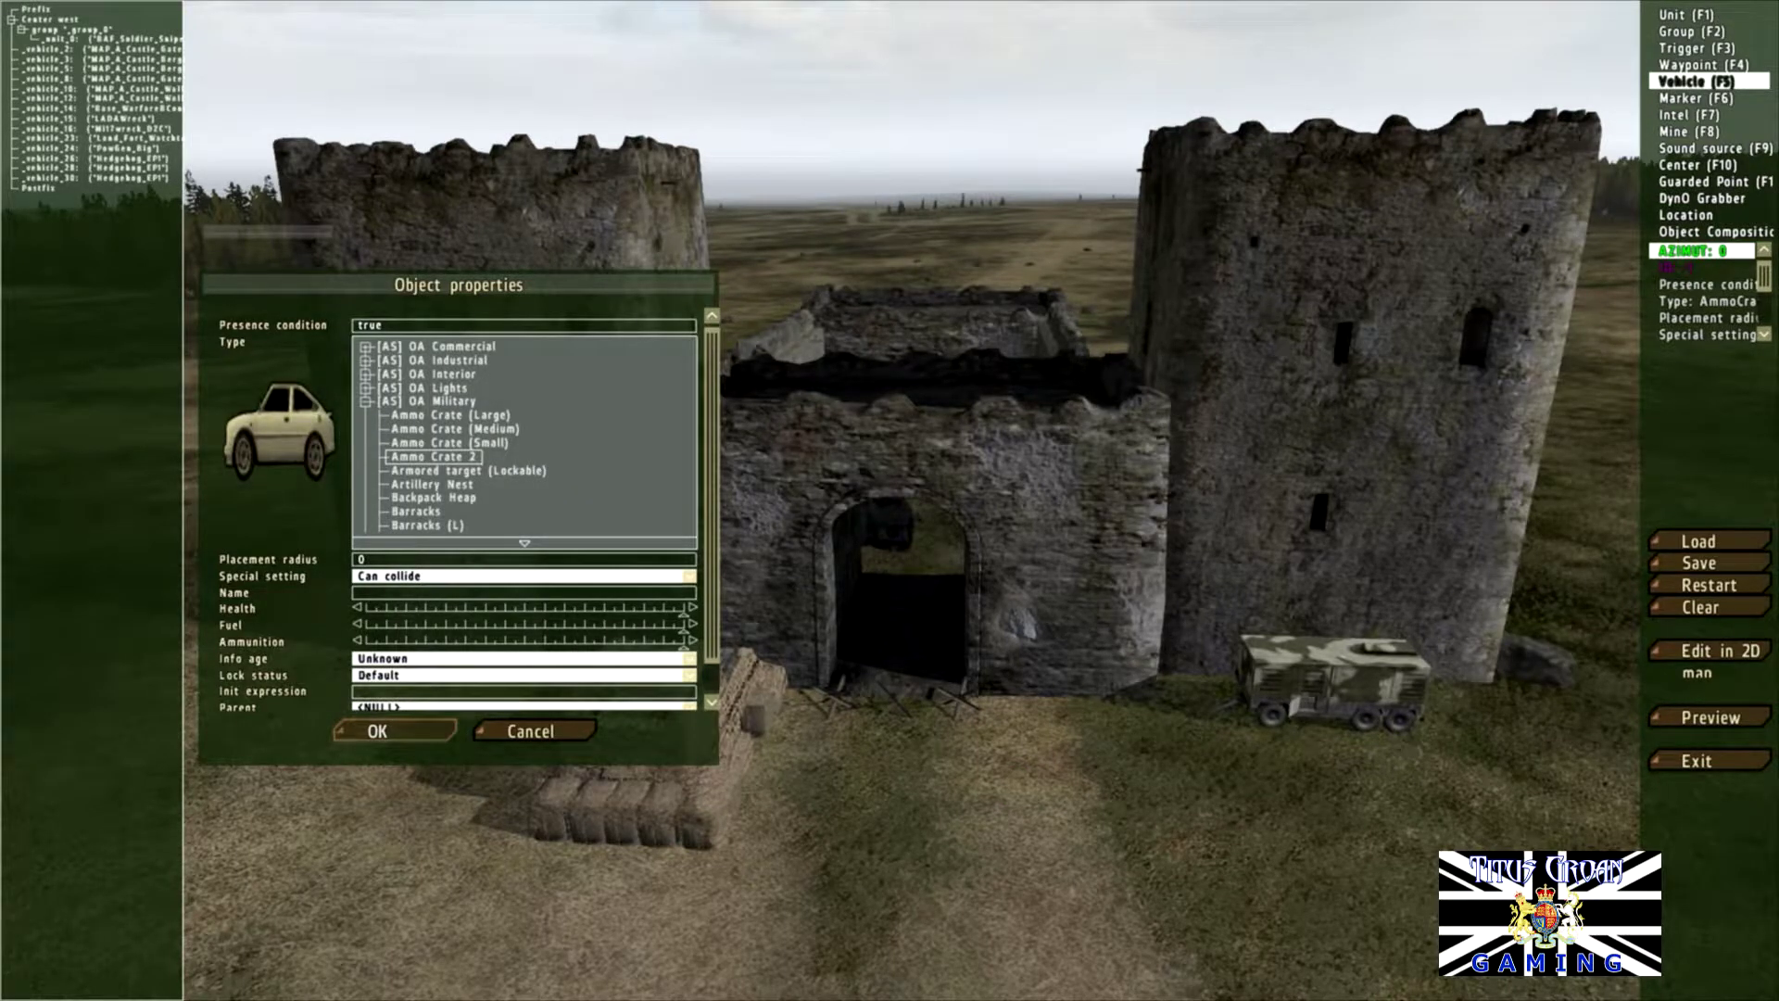
double_click(447, 399)
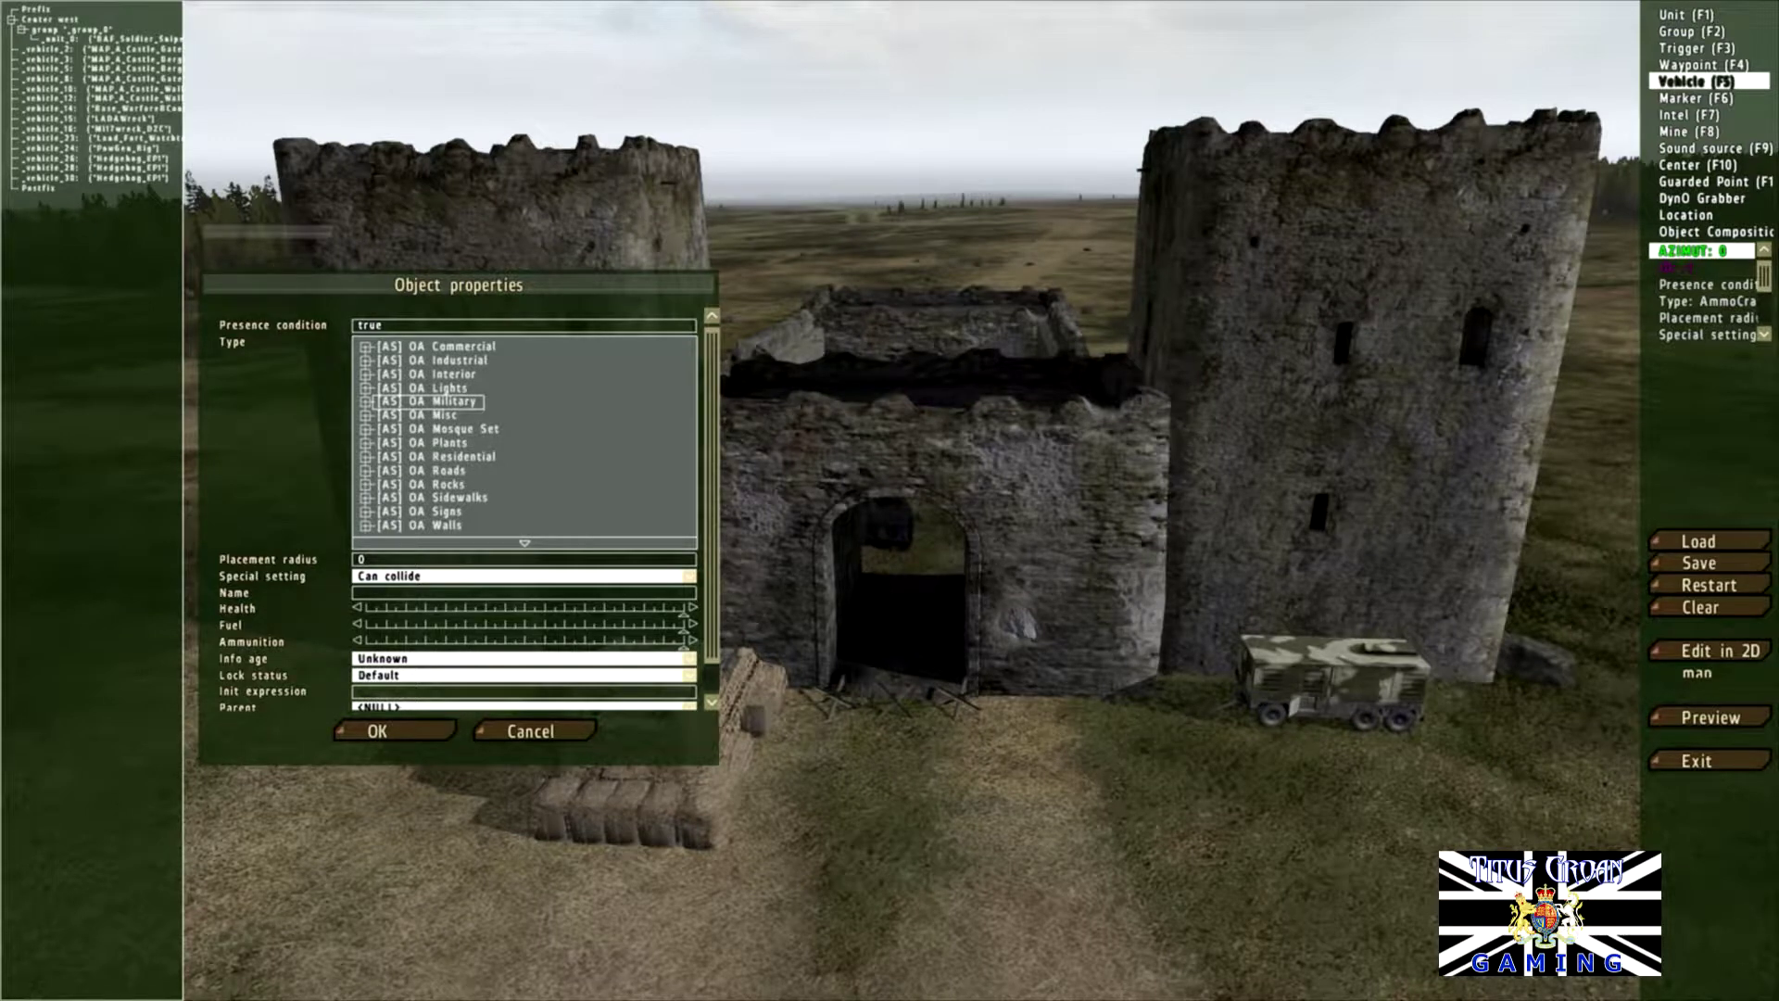
left_click(445, 512)
double_click(448, 512)
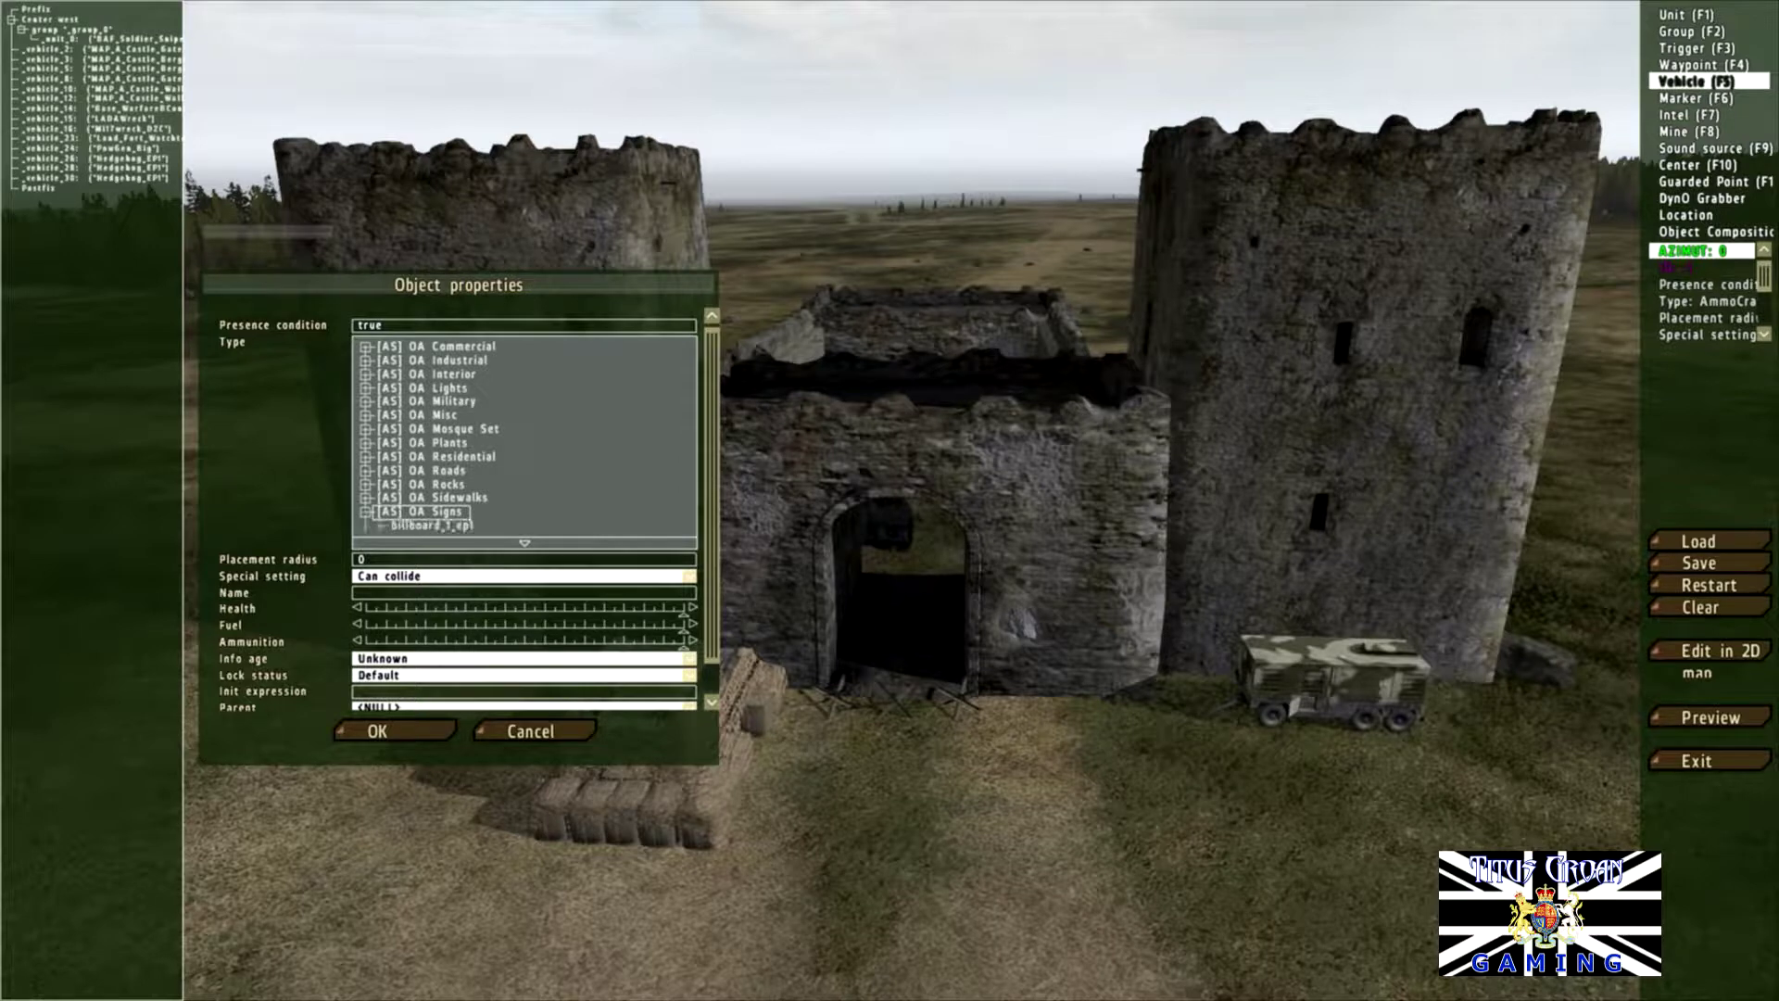
scroll(454, 505, "down", 5)
scroll(454, 443, "down", 7)
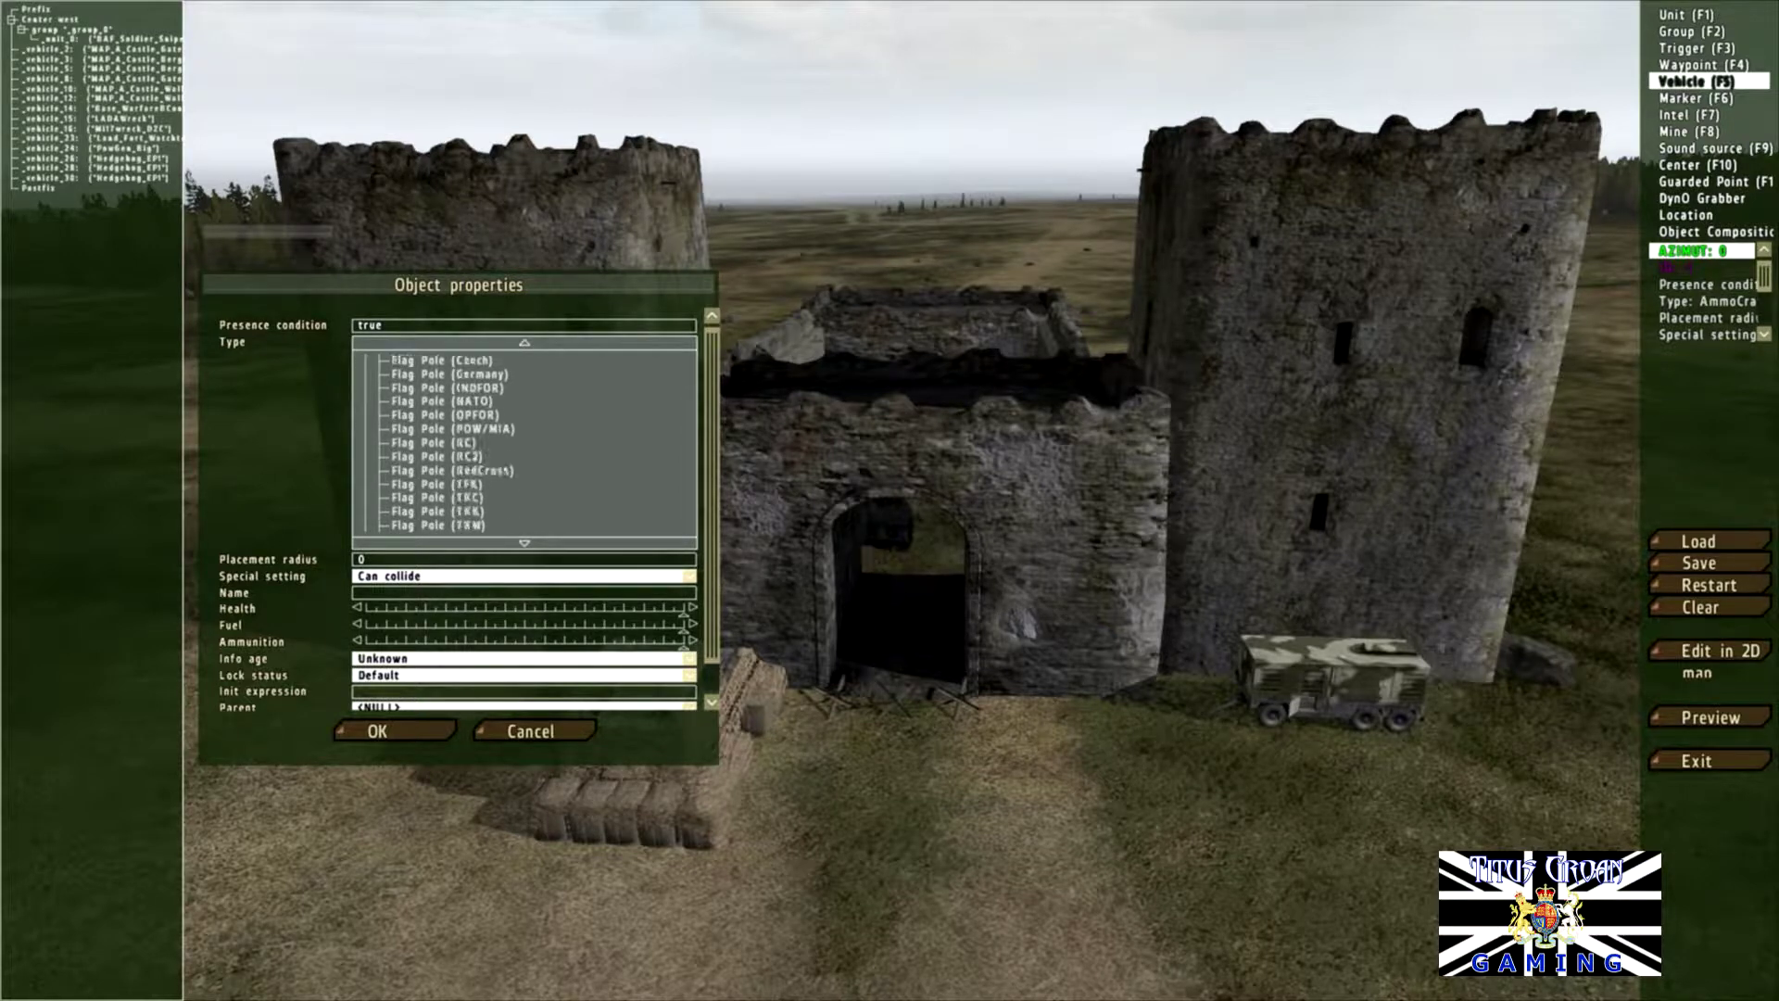
scroll(524, 442, "up", 5)
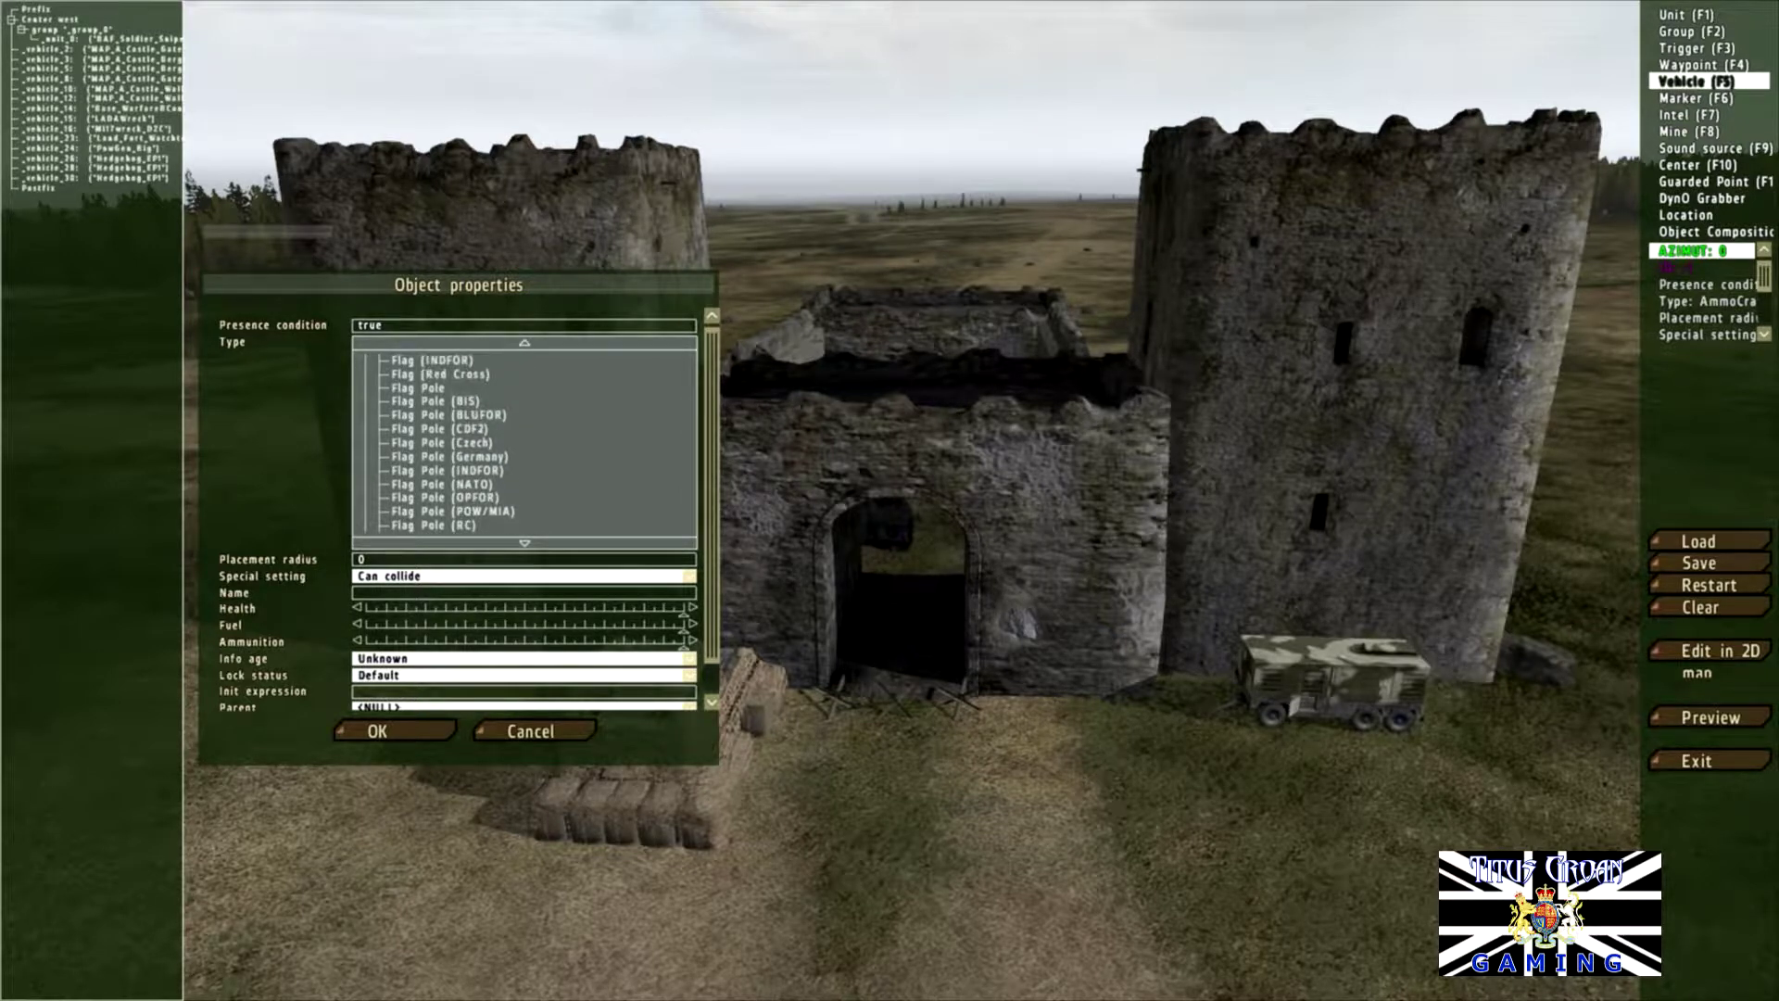
left_click(441, 443)
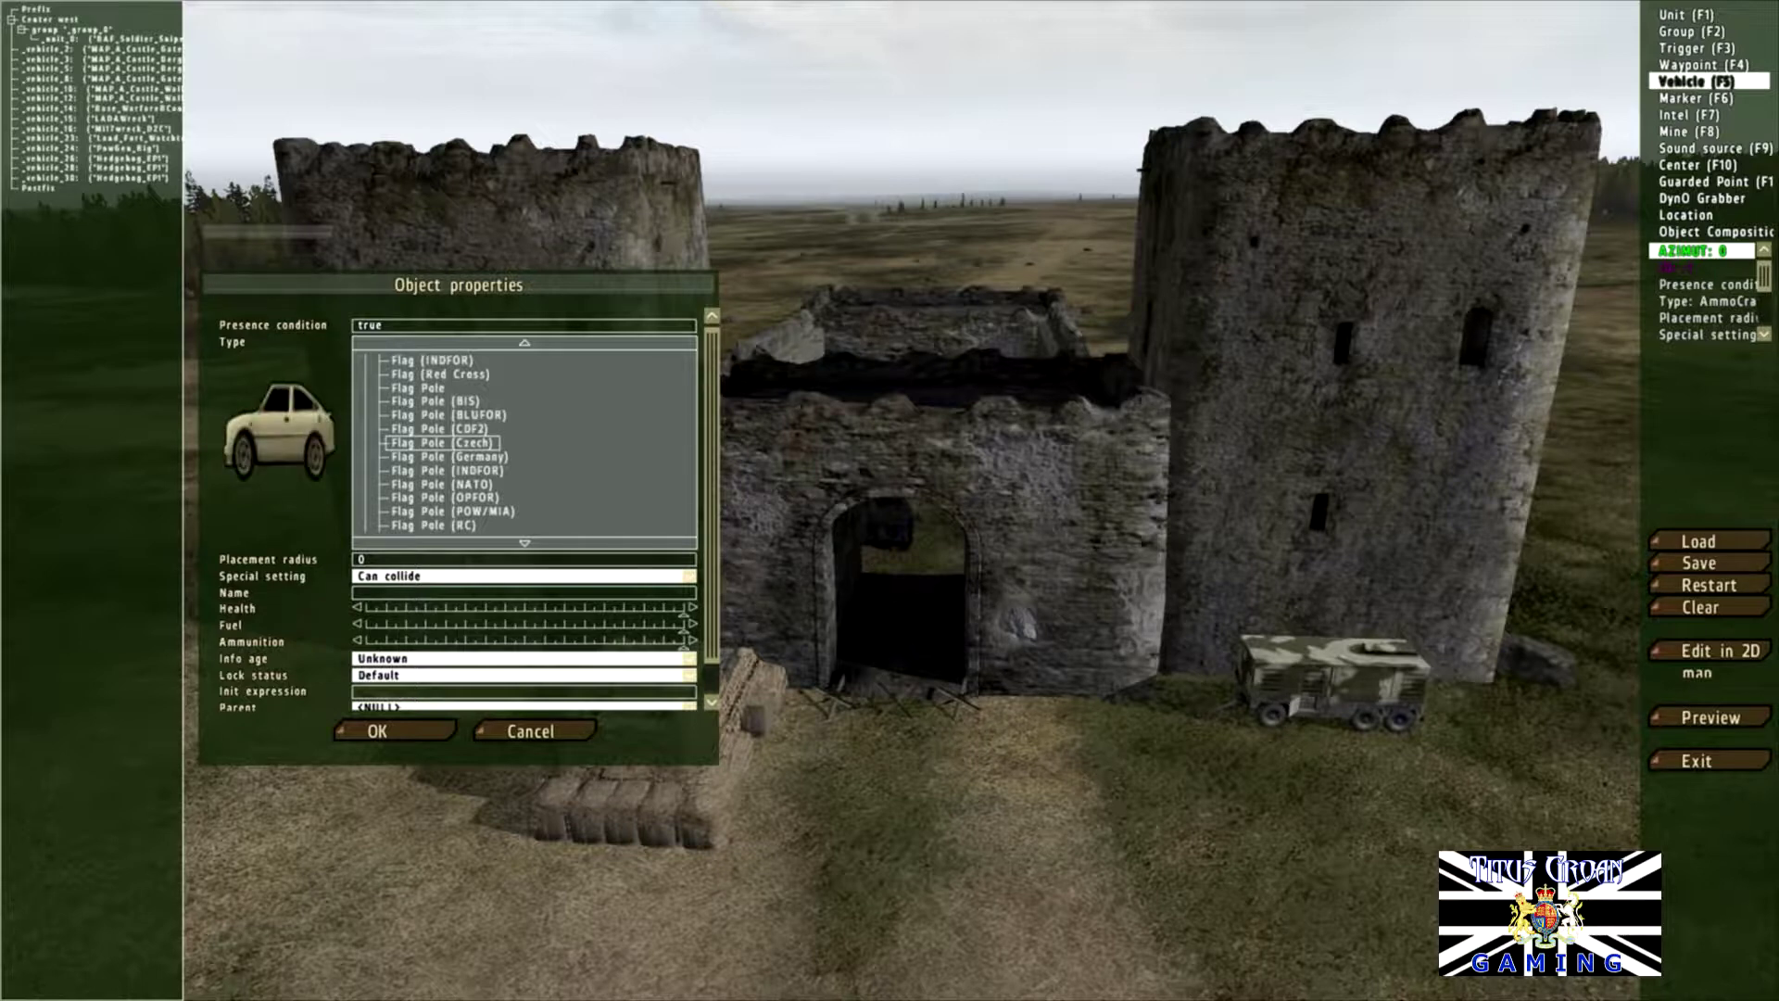
left_click(395, 730)
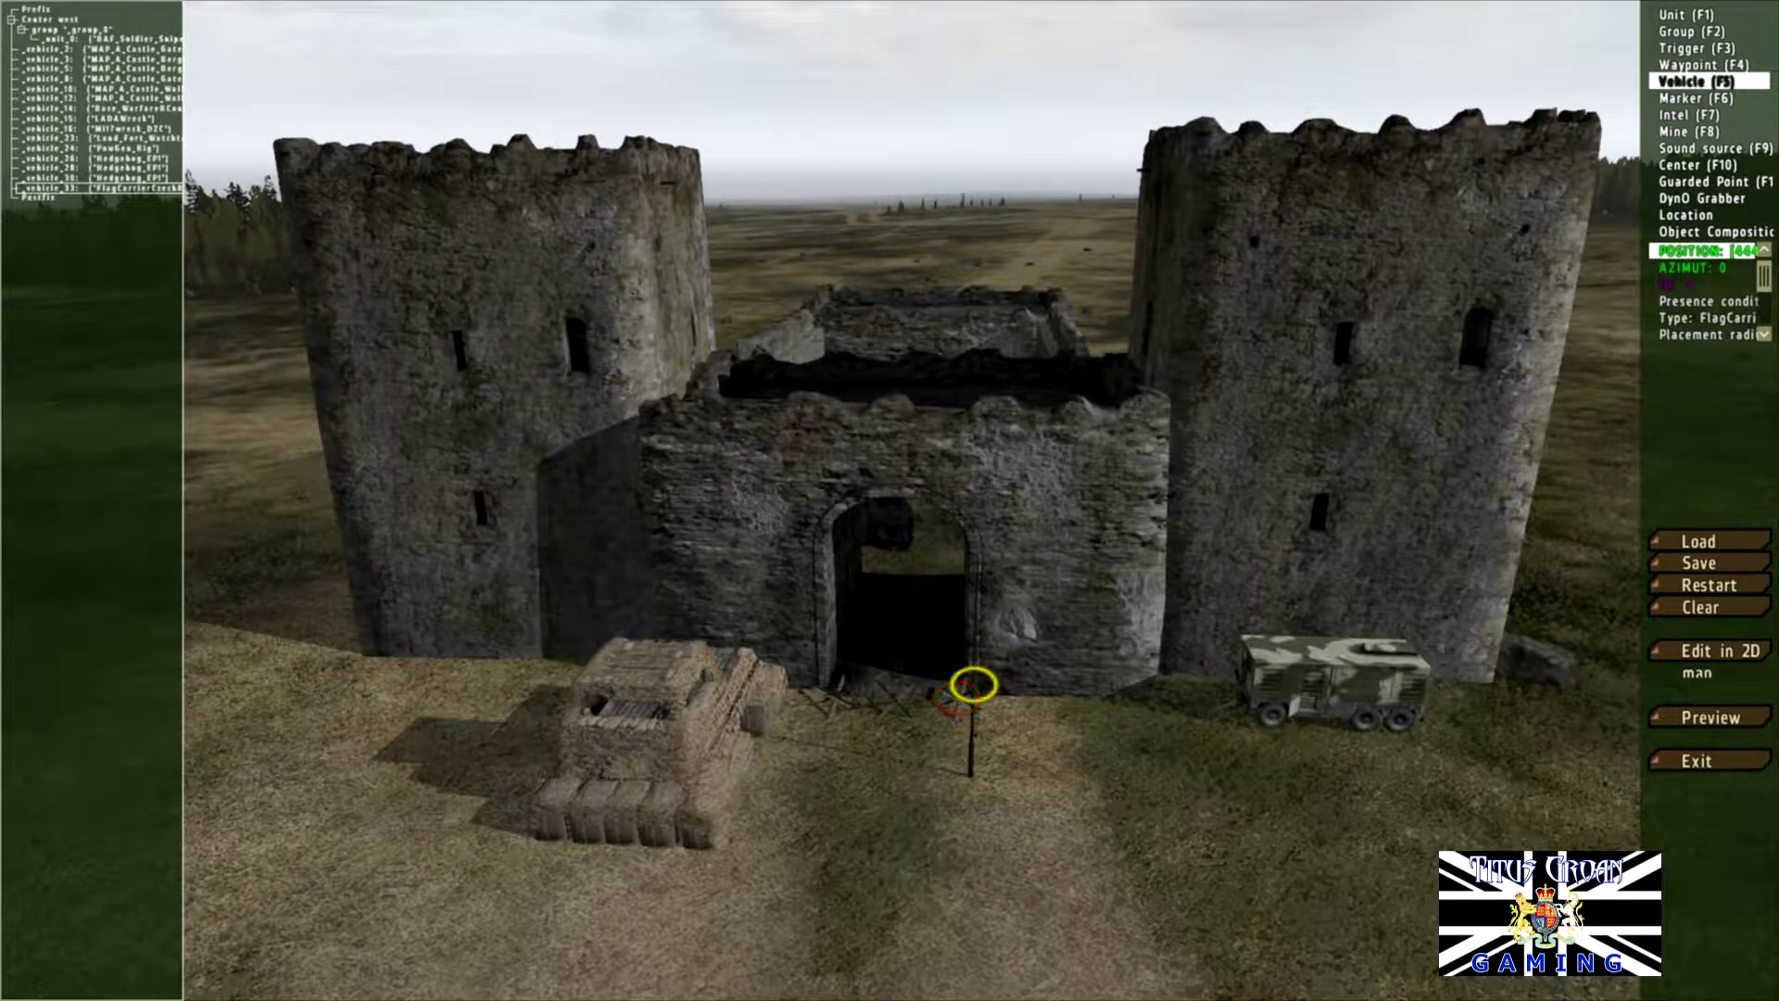
Step: Move the flag pole from the path to the ground beside the gatehouse entrance, close to the wall
mouse_move(921, 445)
left_mouse_down()
mouse_move(916, 525)
mouse_move(914, 439)
left_mouse_up()
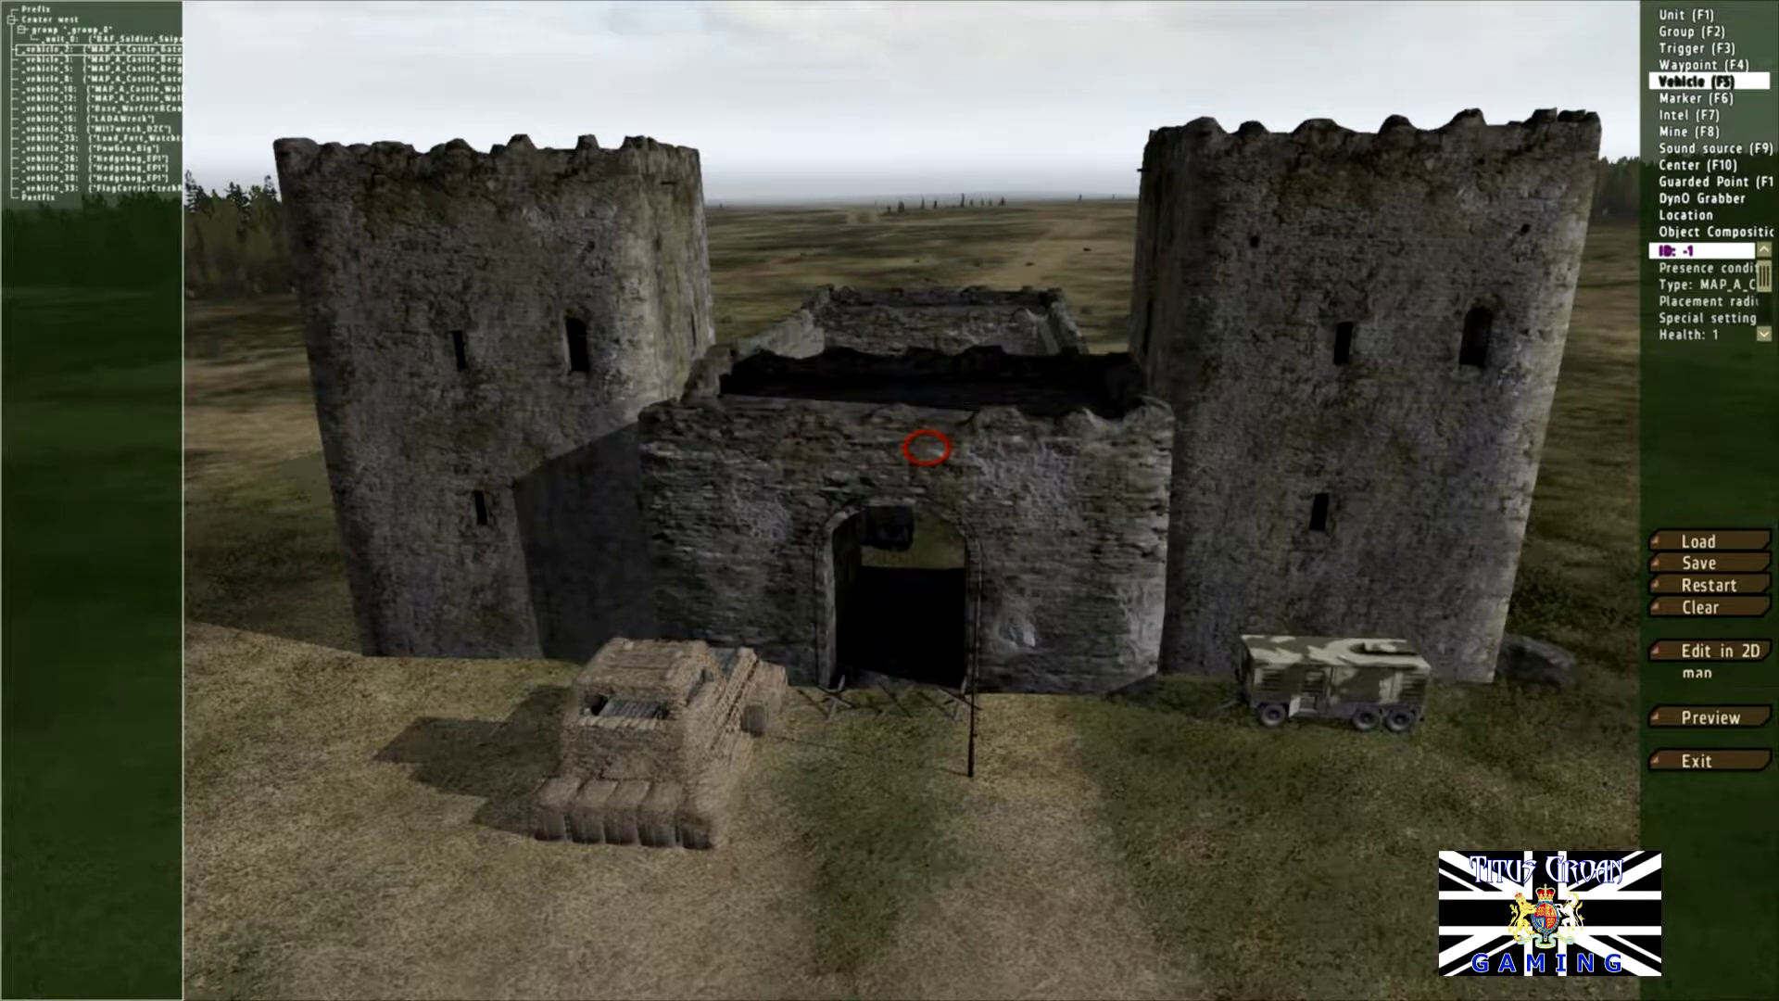
left_click_drag(973, 684, 1005, 648)
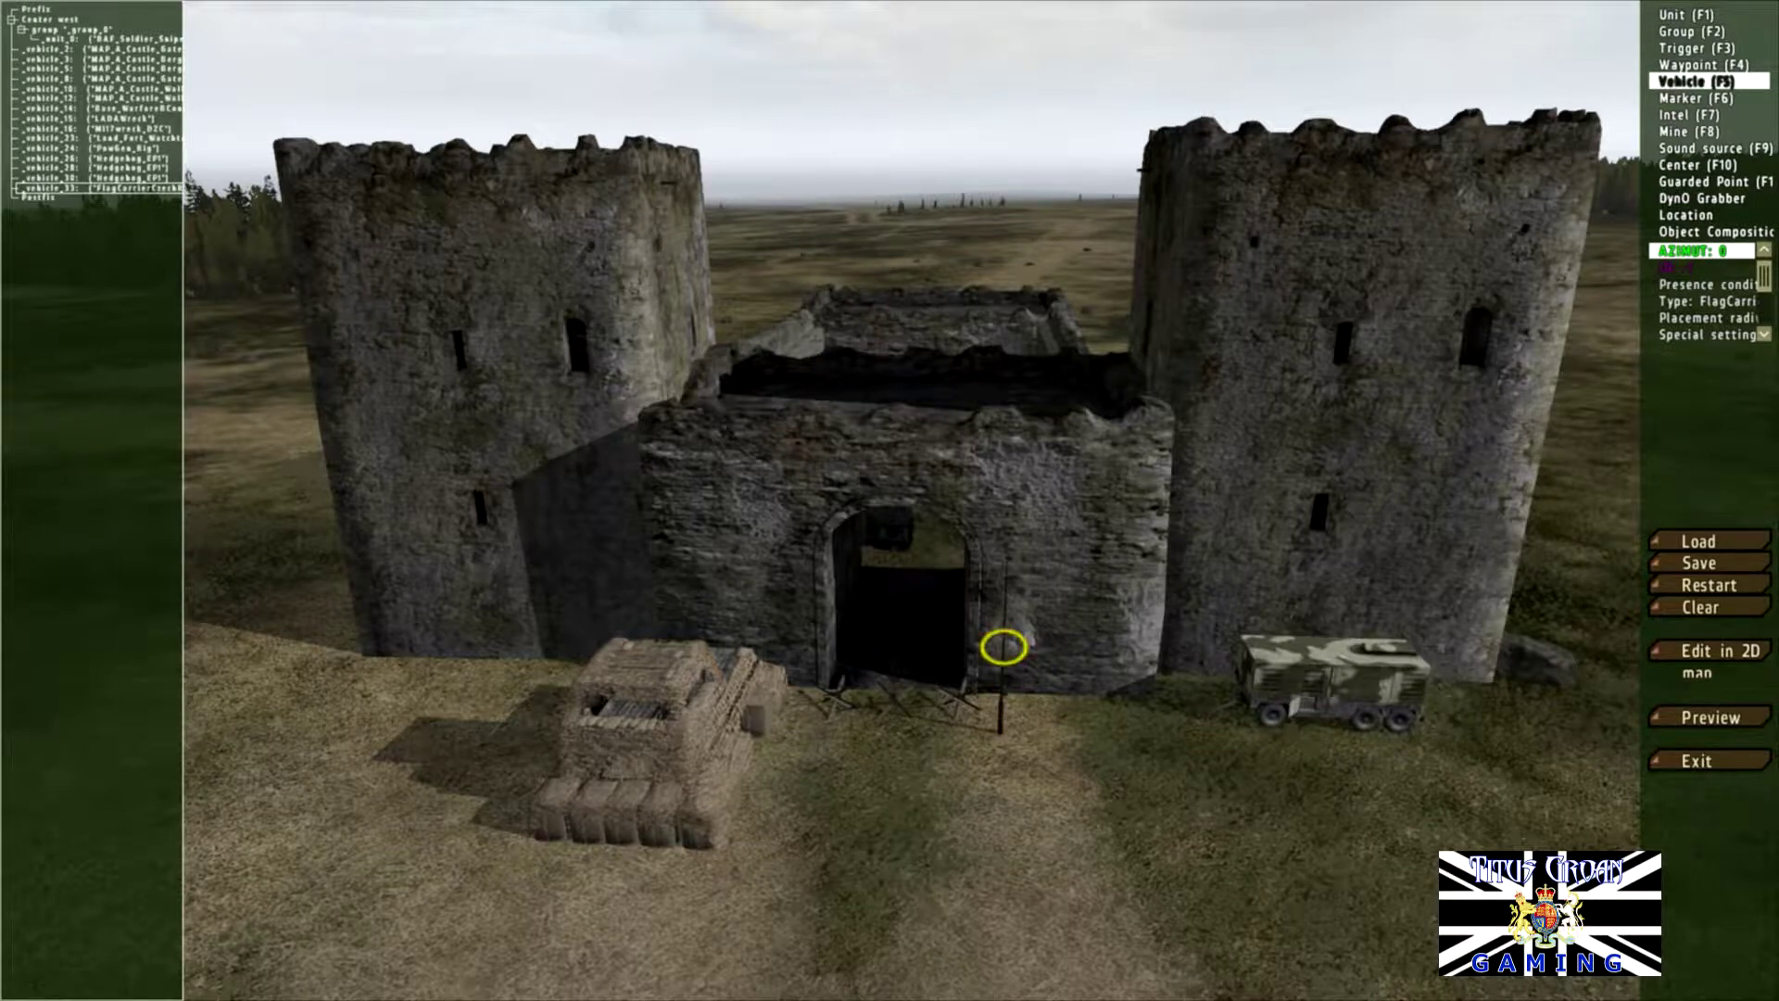
Step: Start a new object on the path and look through the remaining [AS] OA Signs entries for a suitable sign or marker
double_click(1004, 648)
scroll(524, 442, "down", 10)
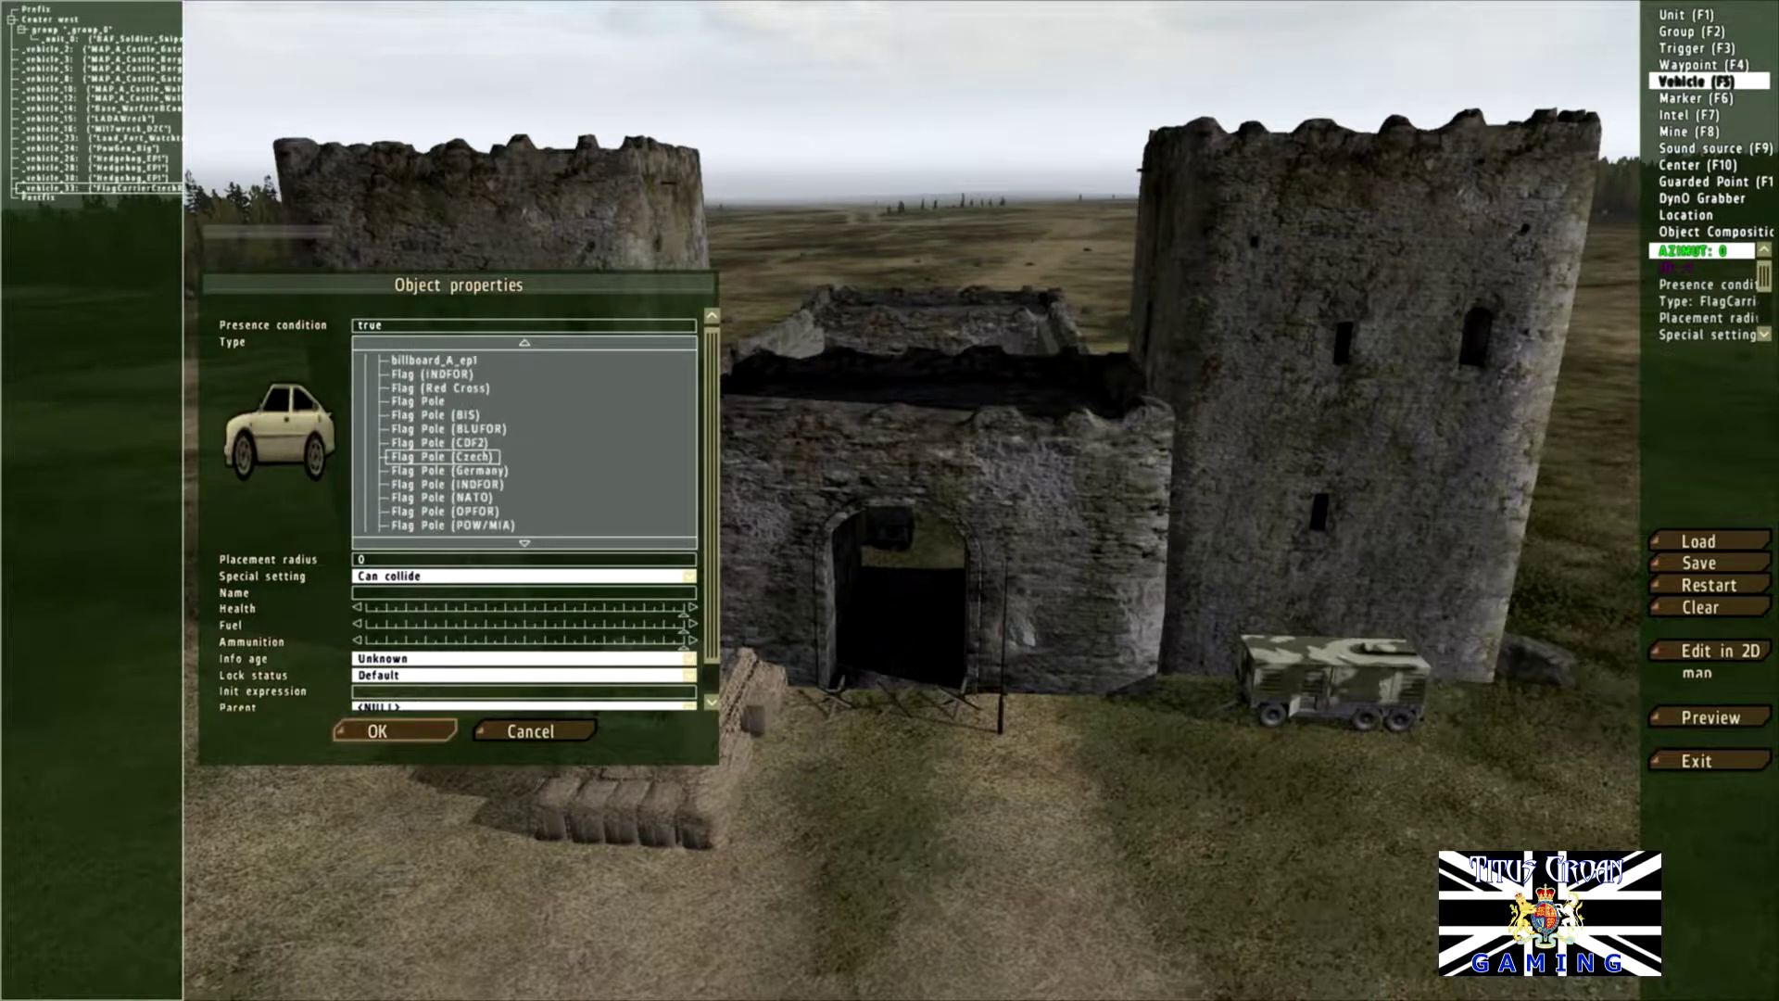
scroll(524, 442, "down", 6)
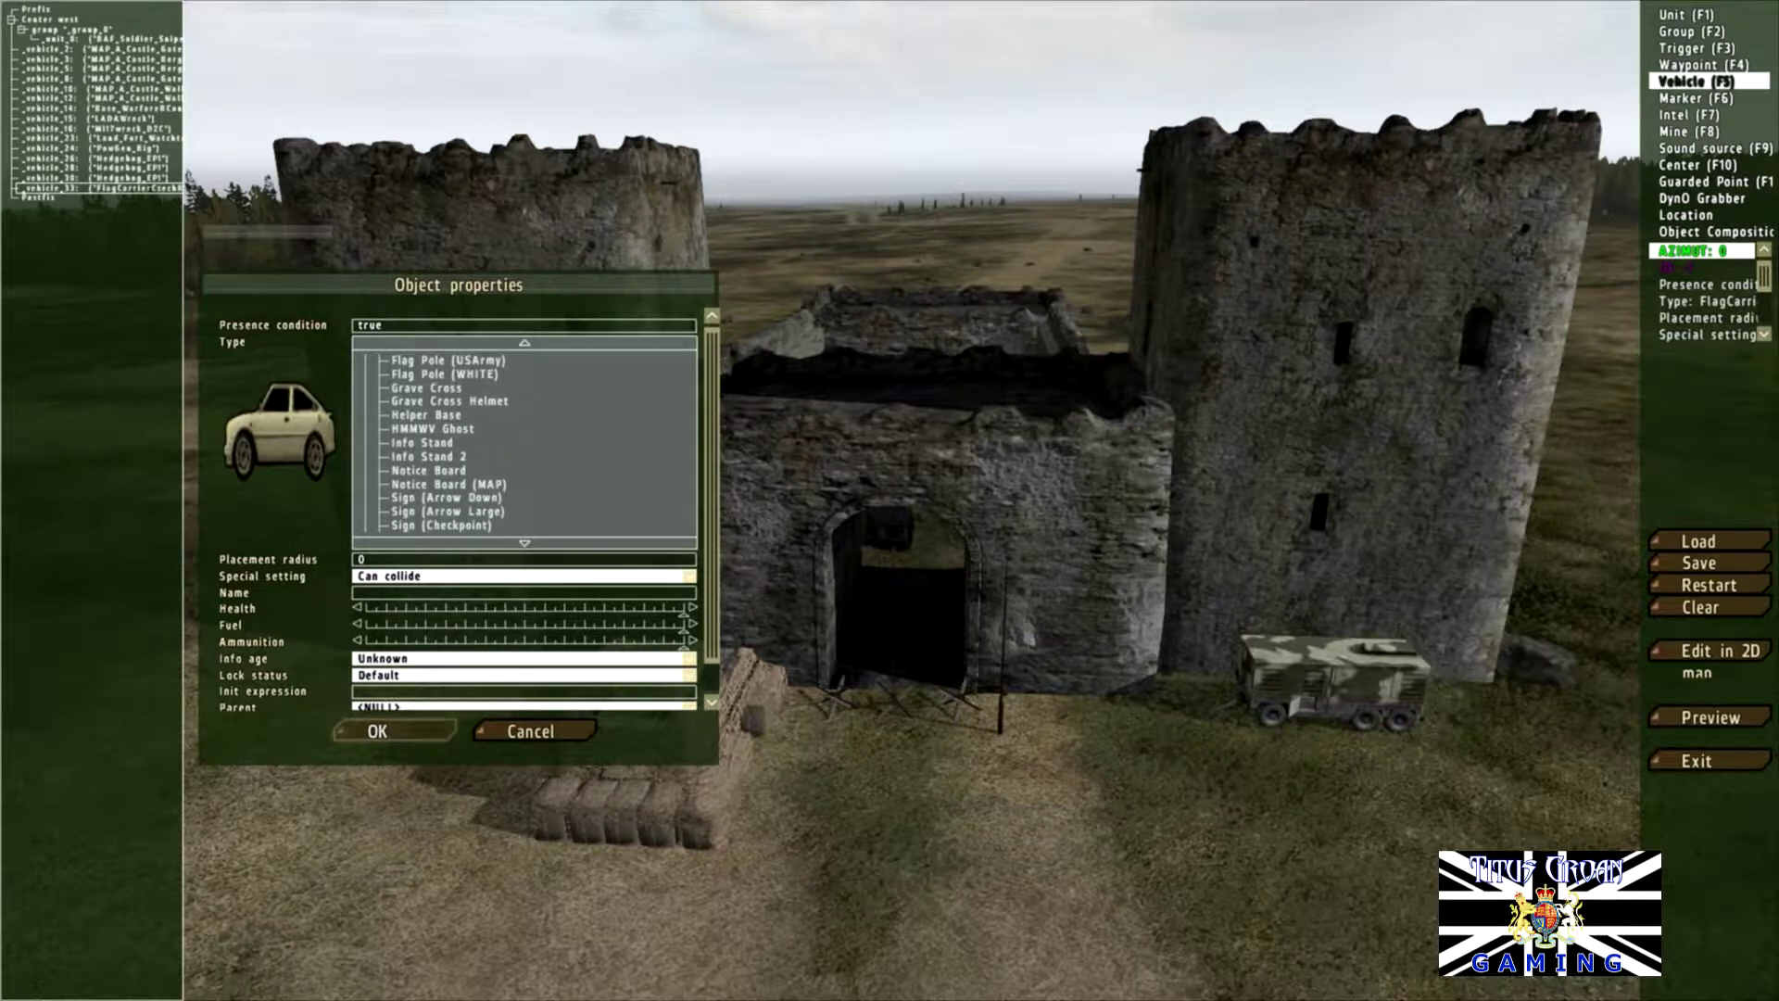
scroll(478, 519, "down", 6)
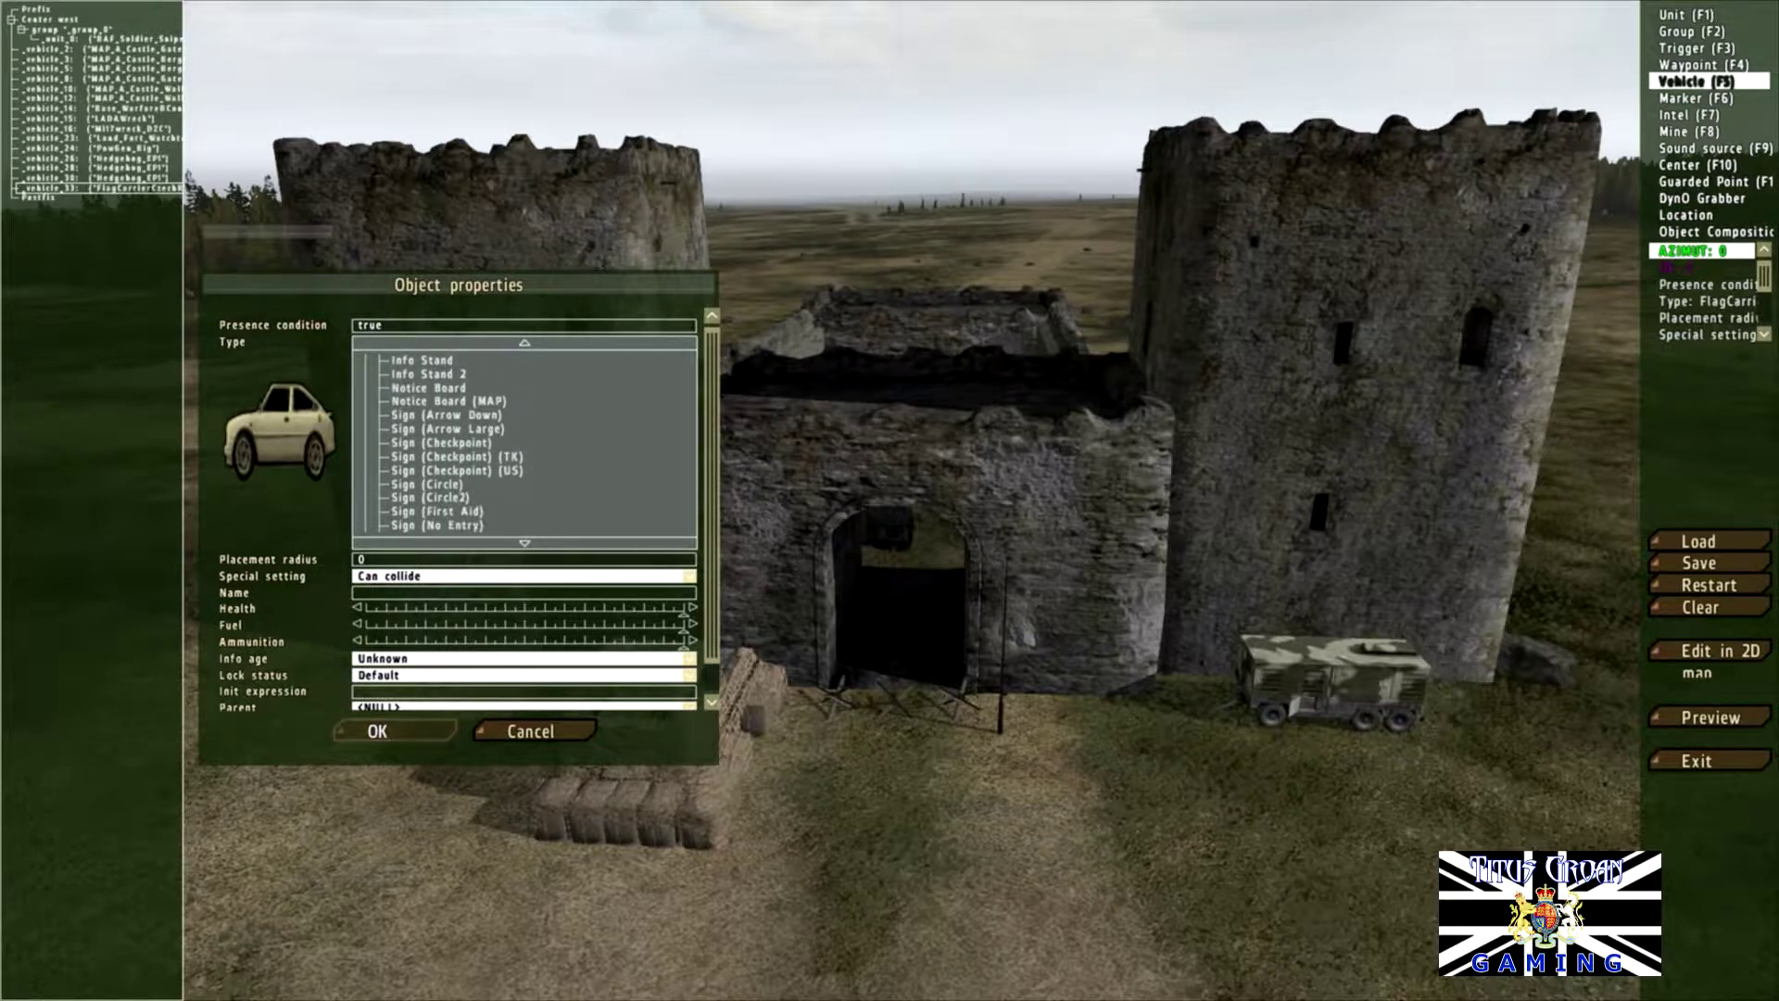
scroll(478, 523, "down", 3)
scroll(524, 442, "down", 3)
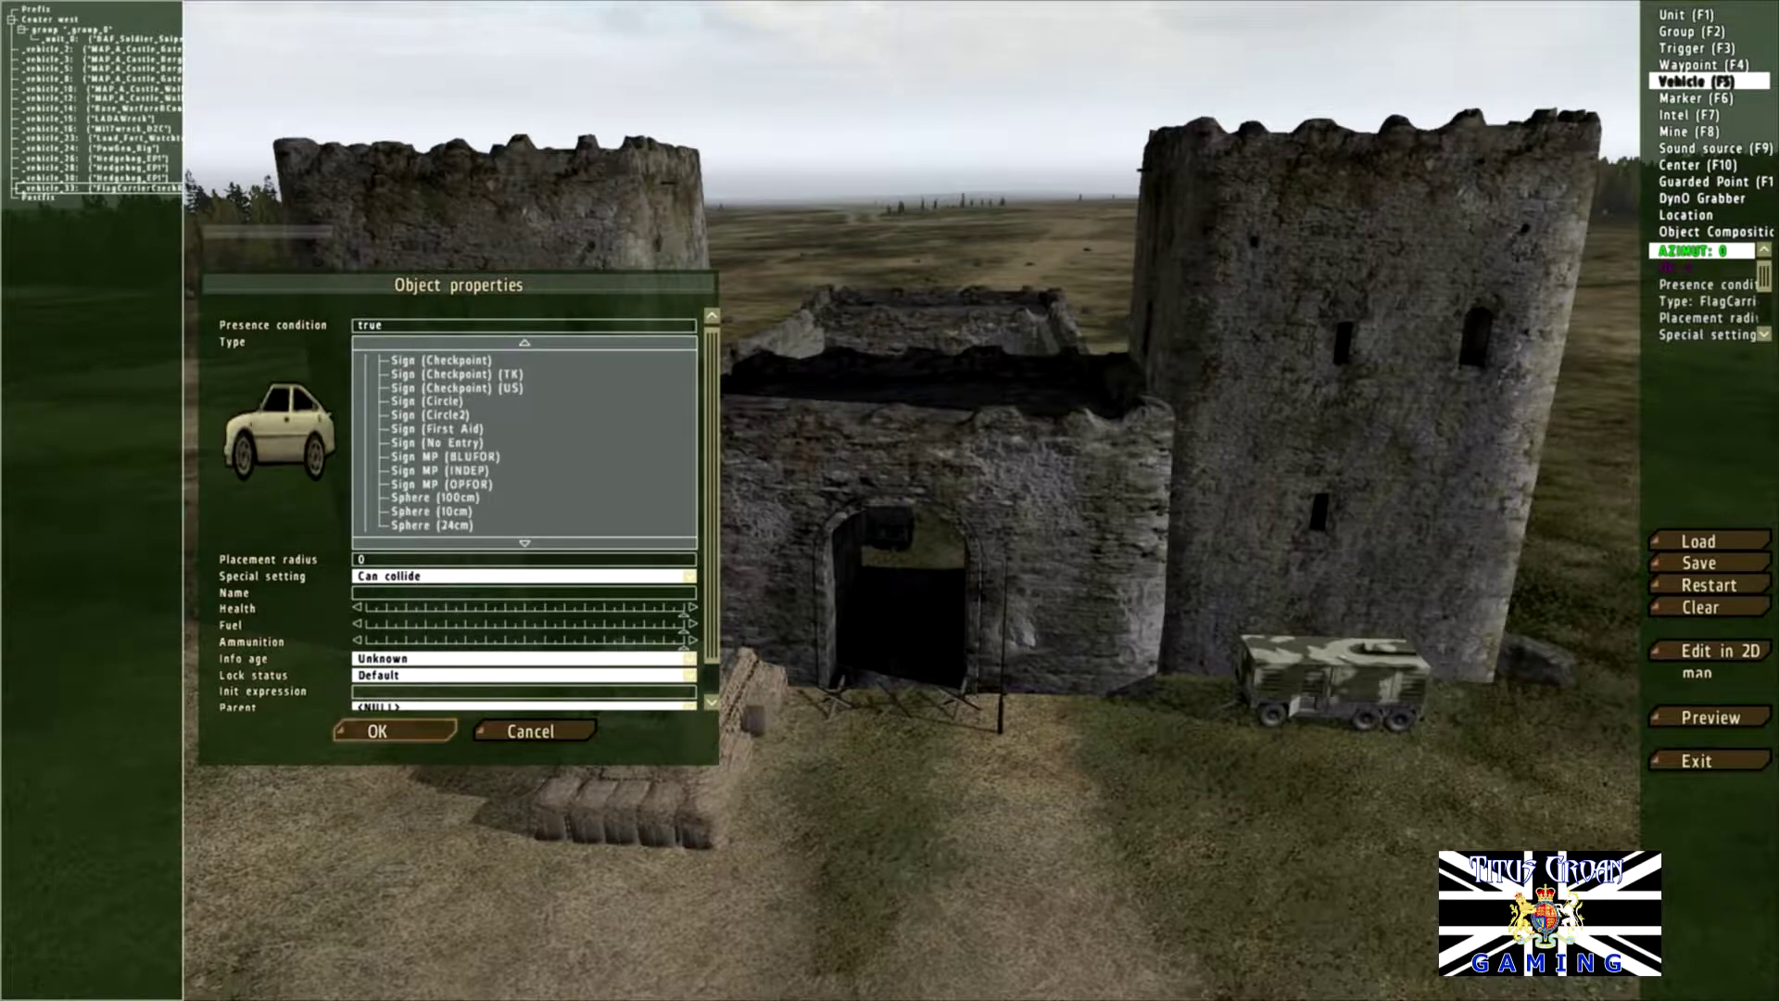
left_click(442, 484)
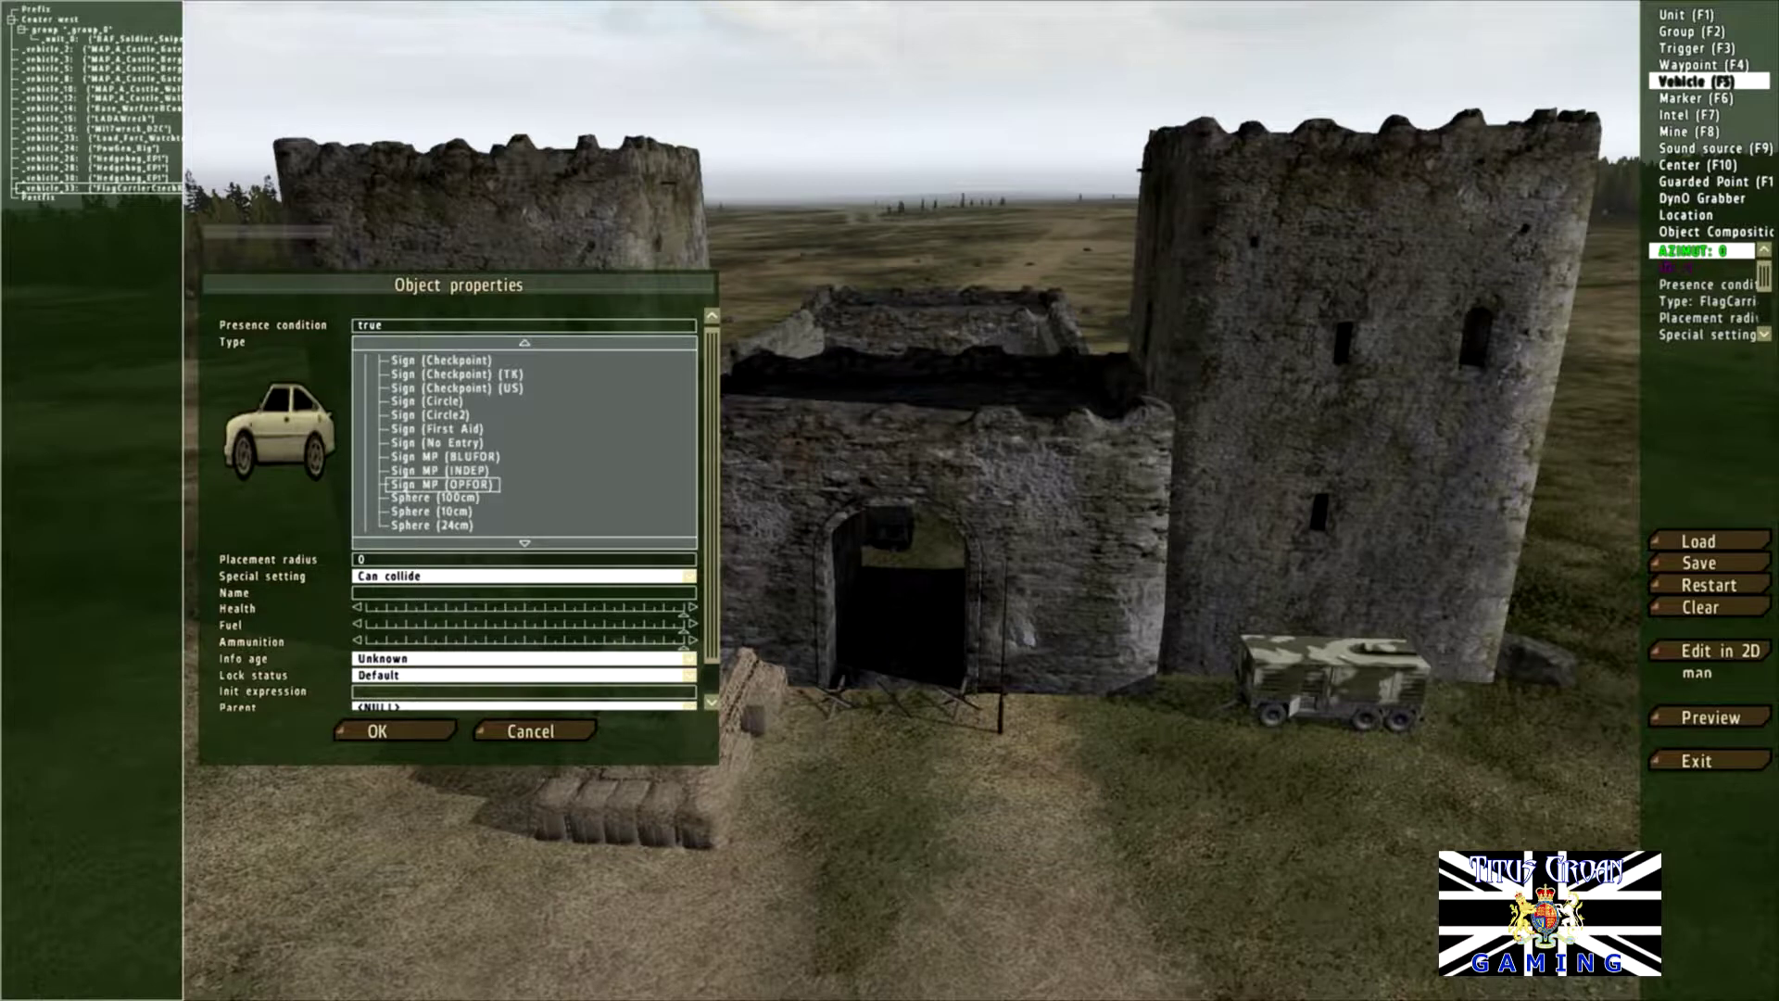
scroll(525, 442, "up", 1)
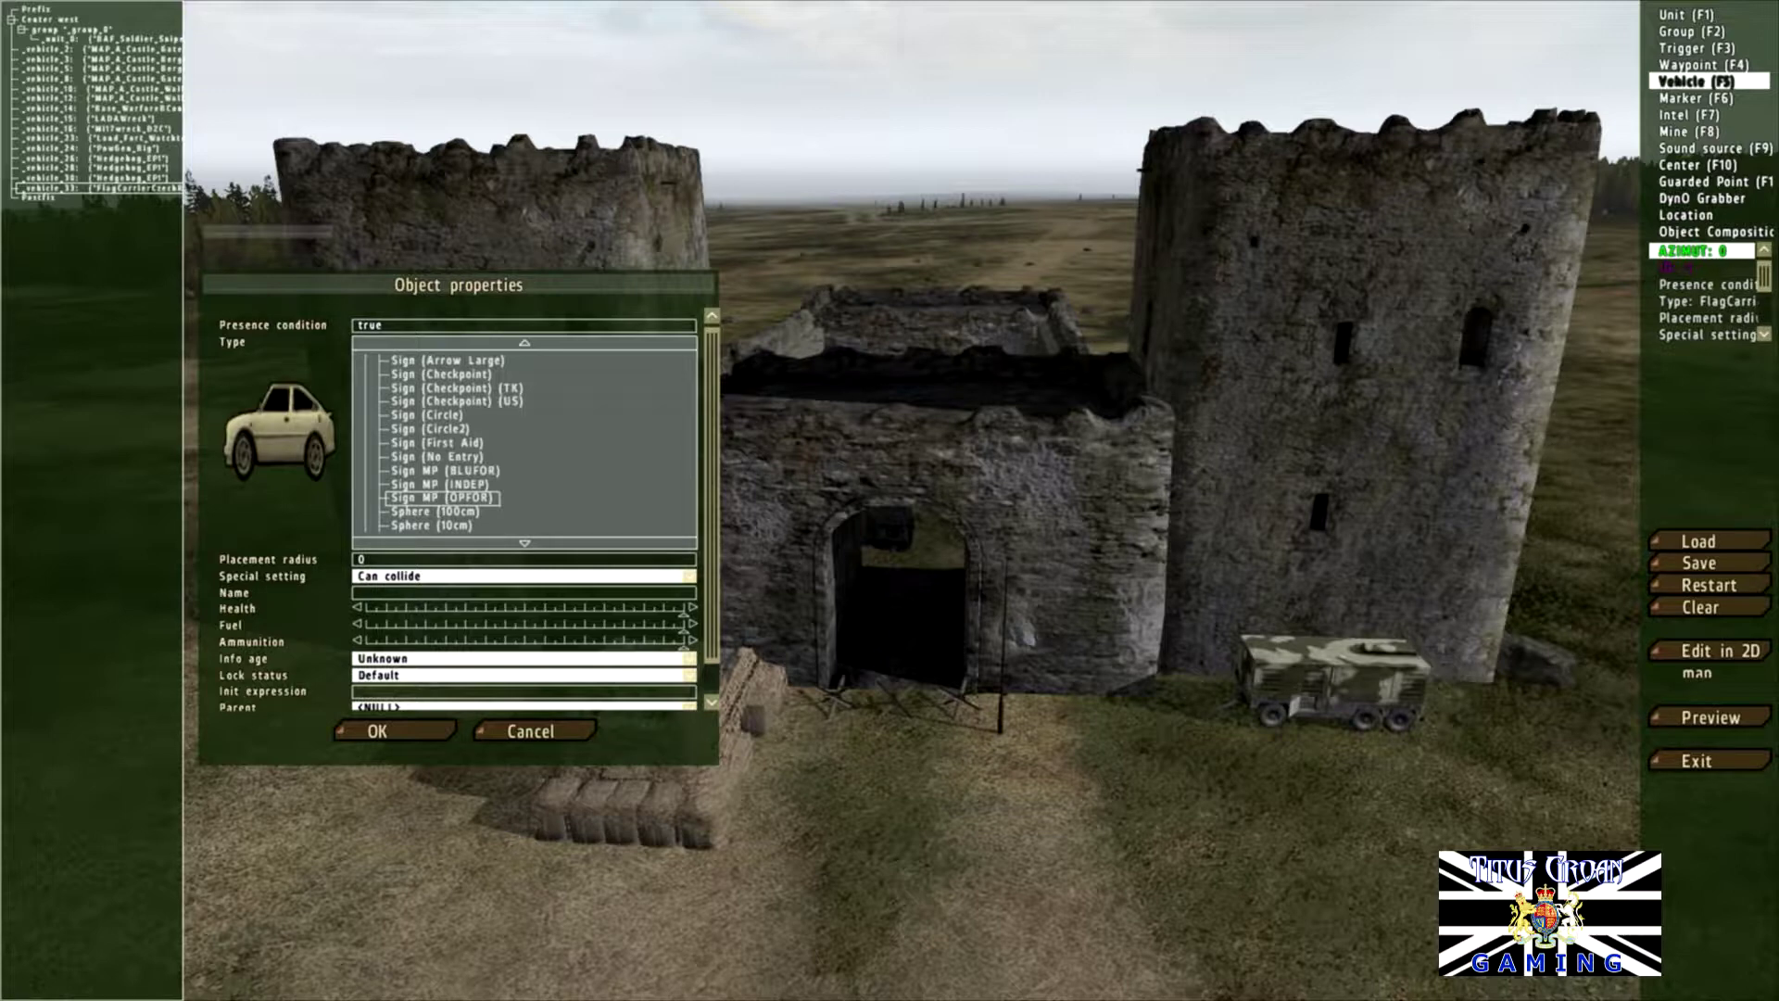
scroll(525, 442, "down", 7)
scroll(524, 442, "down", 20)
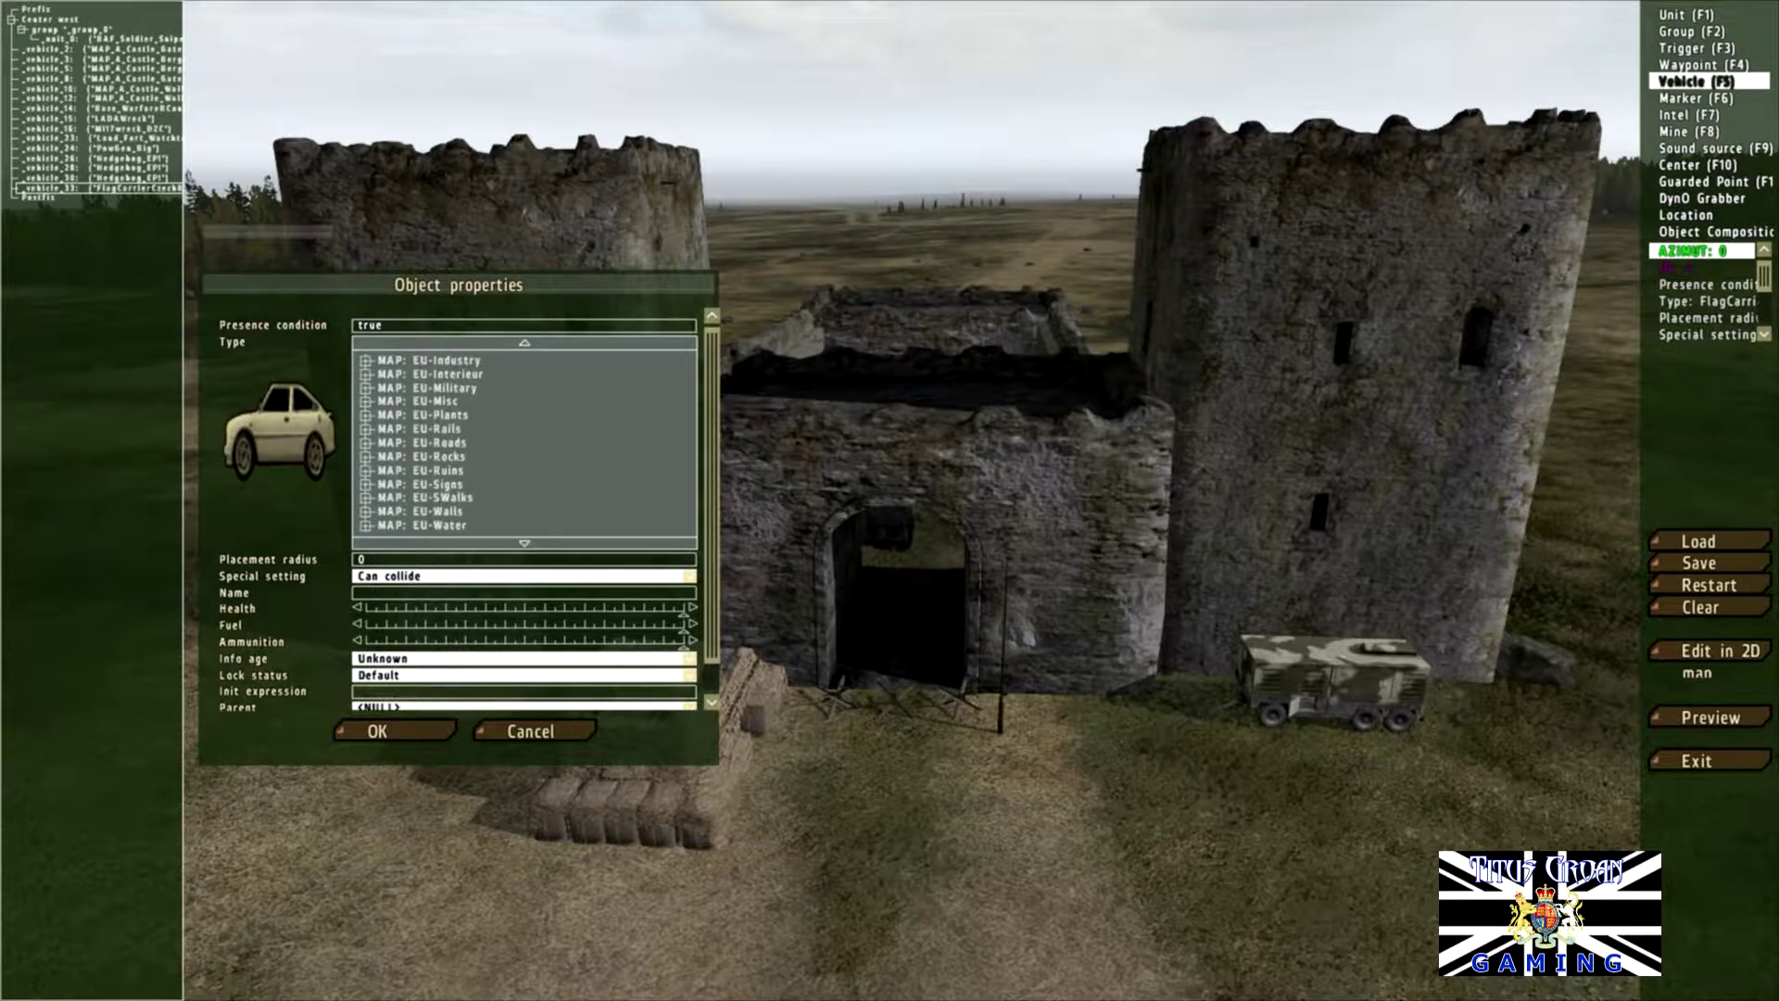
Step: Try a RoadBarrier_light from the MAP: EU-Signs category on the path before the gatehouse and delete it
left_click(366, 484)
scroll(524, 442, "down", 10)
scroll(524, 442, "down", 16)
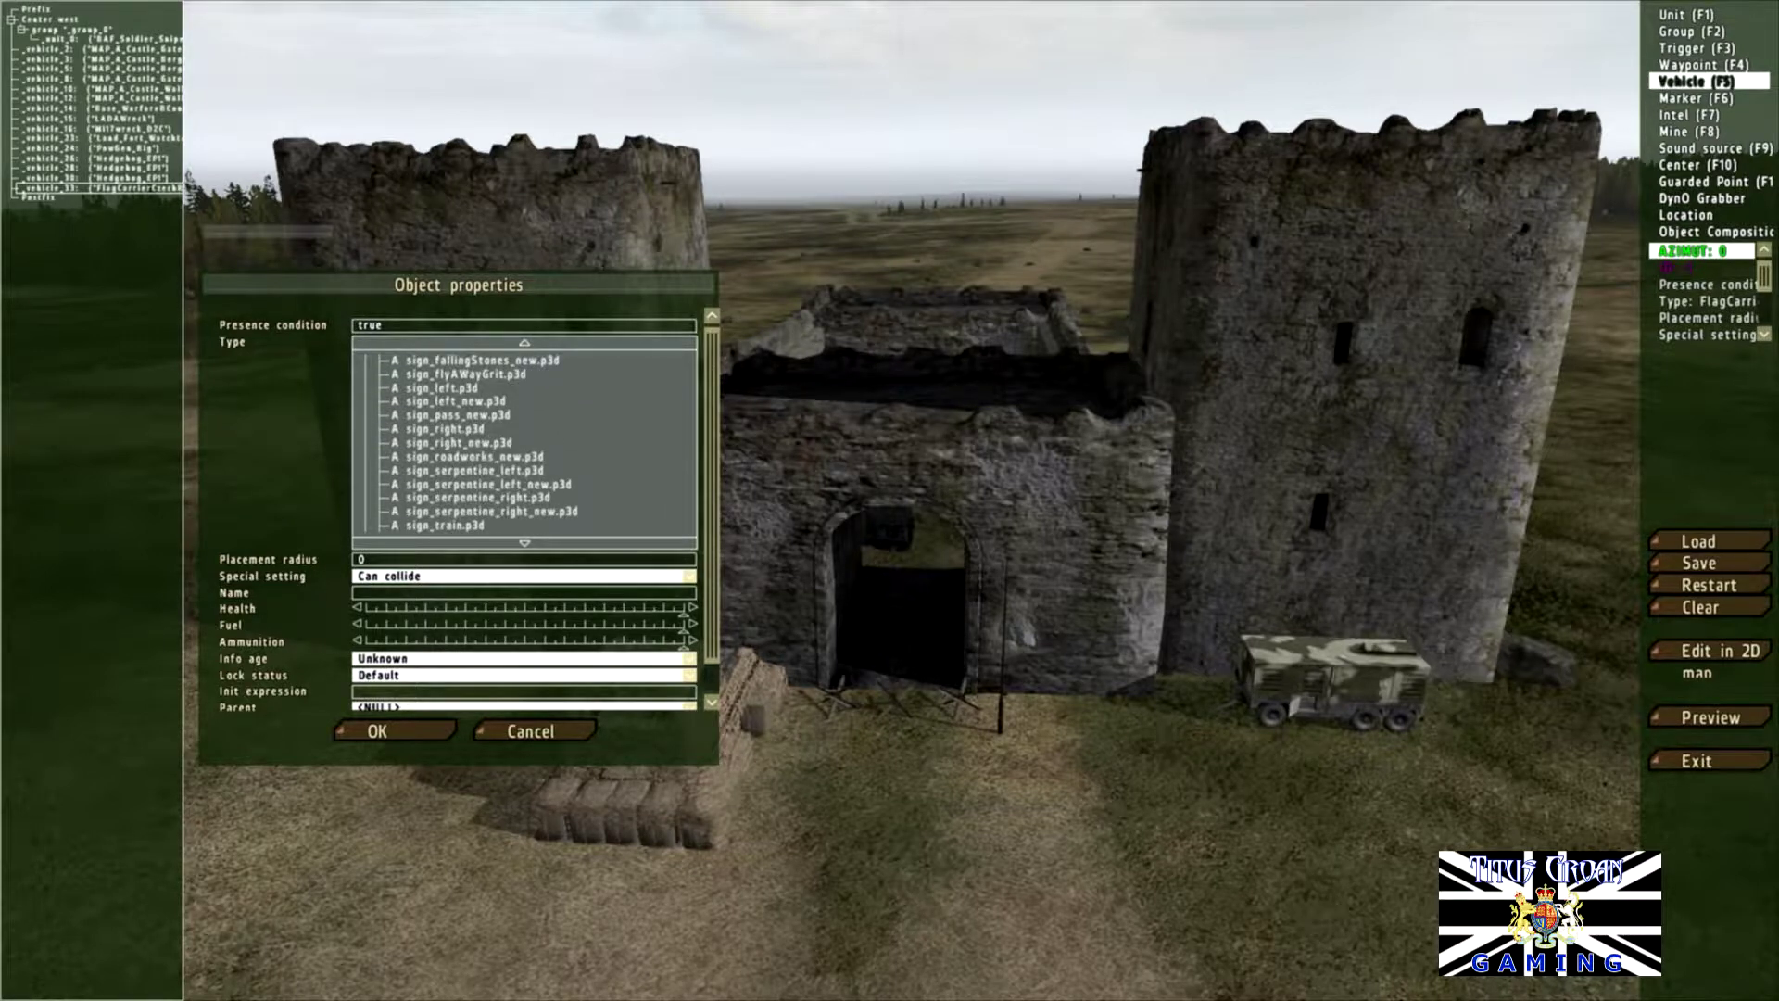
scroll(524, 442, "down", 6)
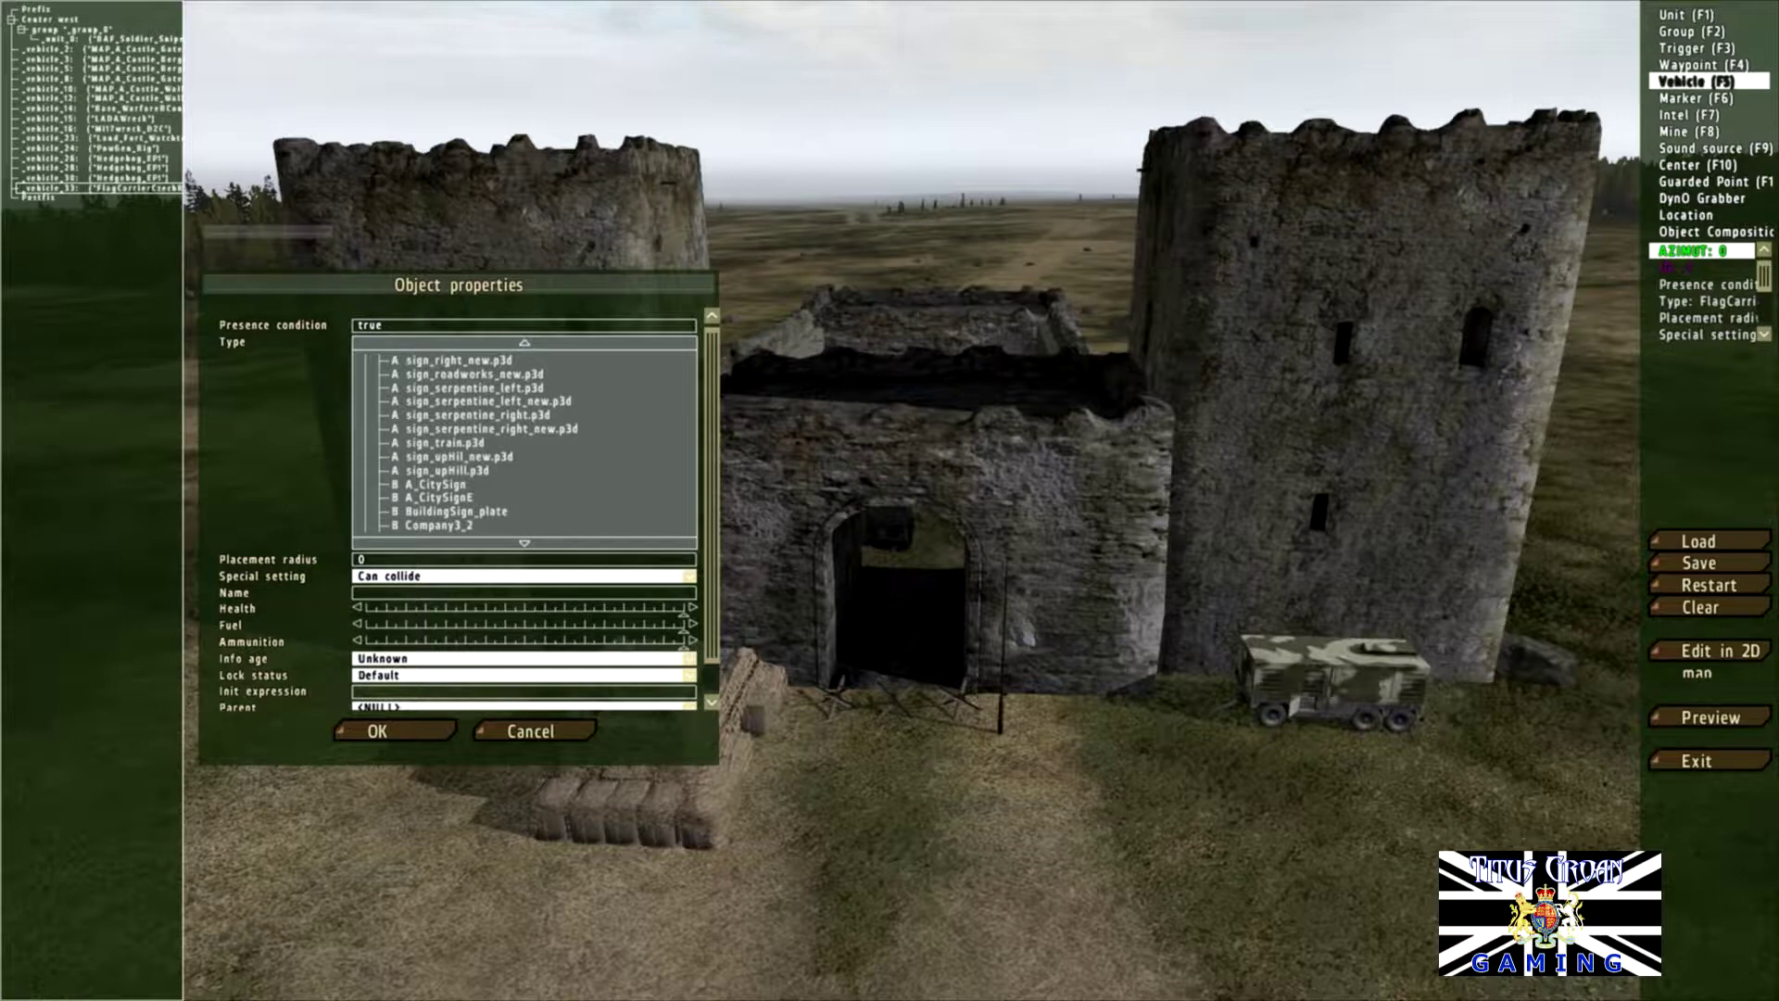
scroll(524, 442, "down", 3)
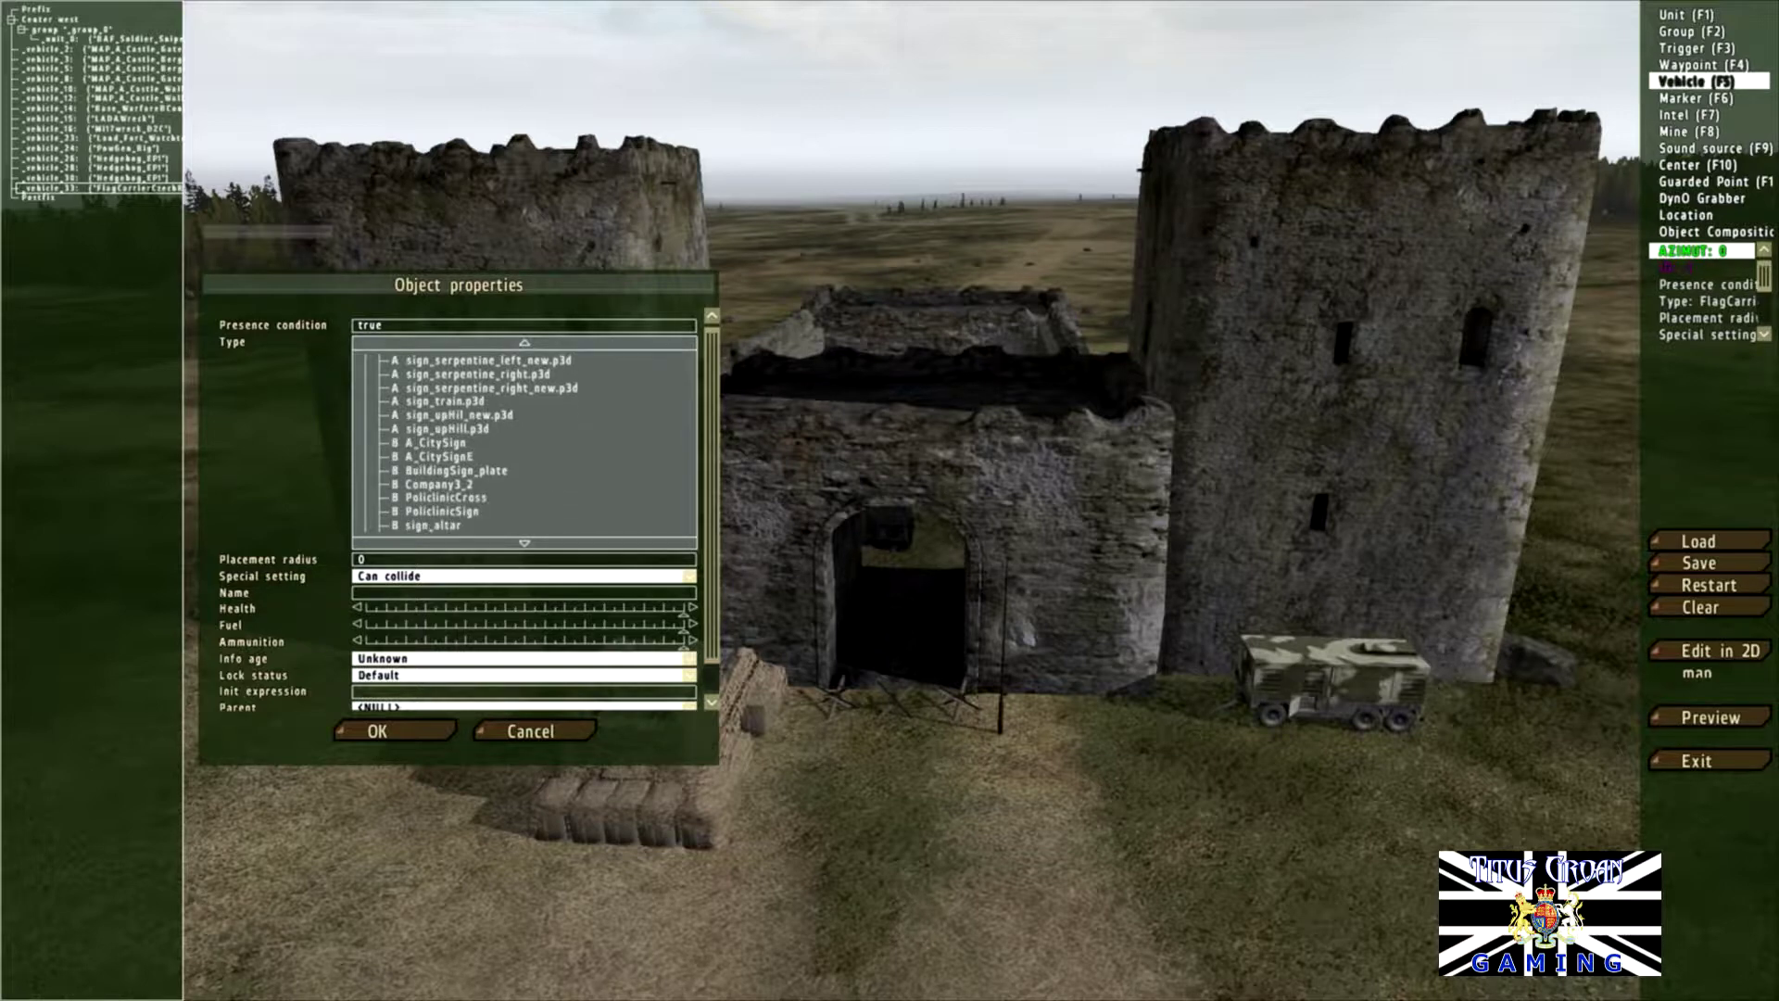
scroll(524, 442, "down", 6)
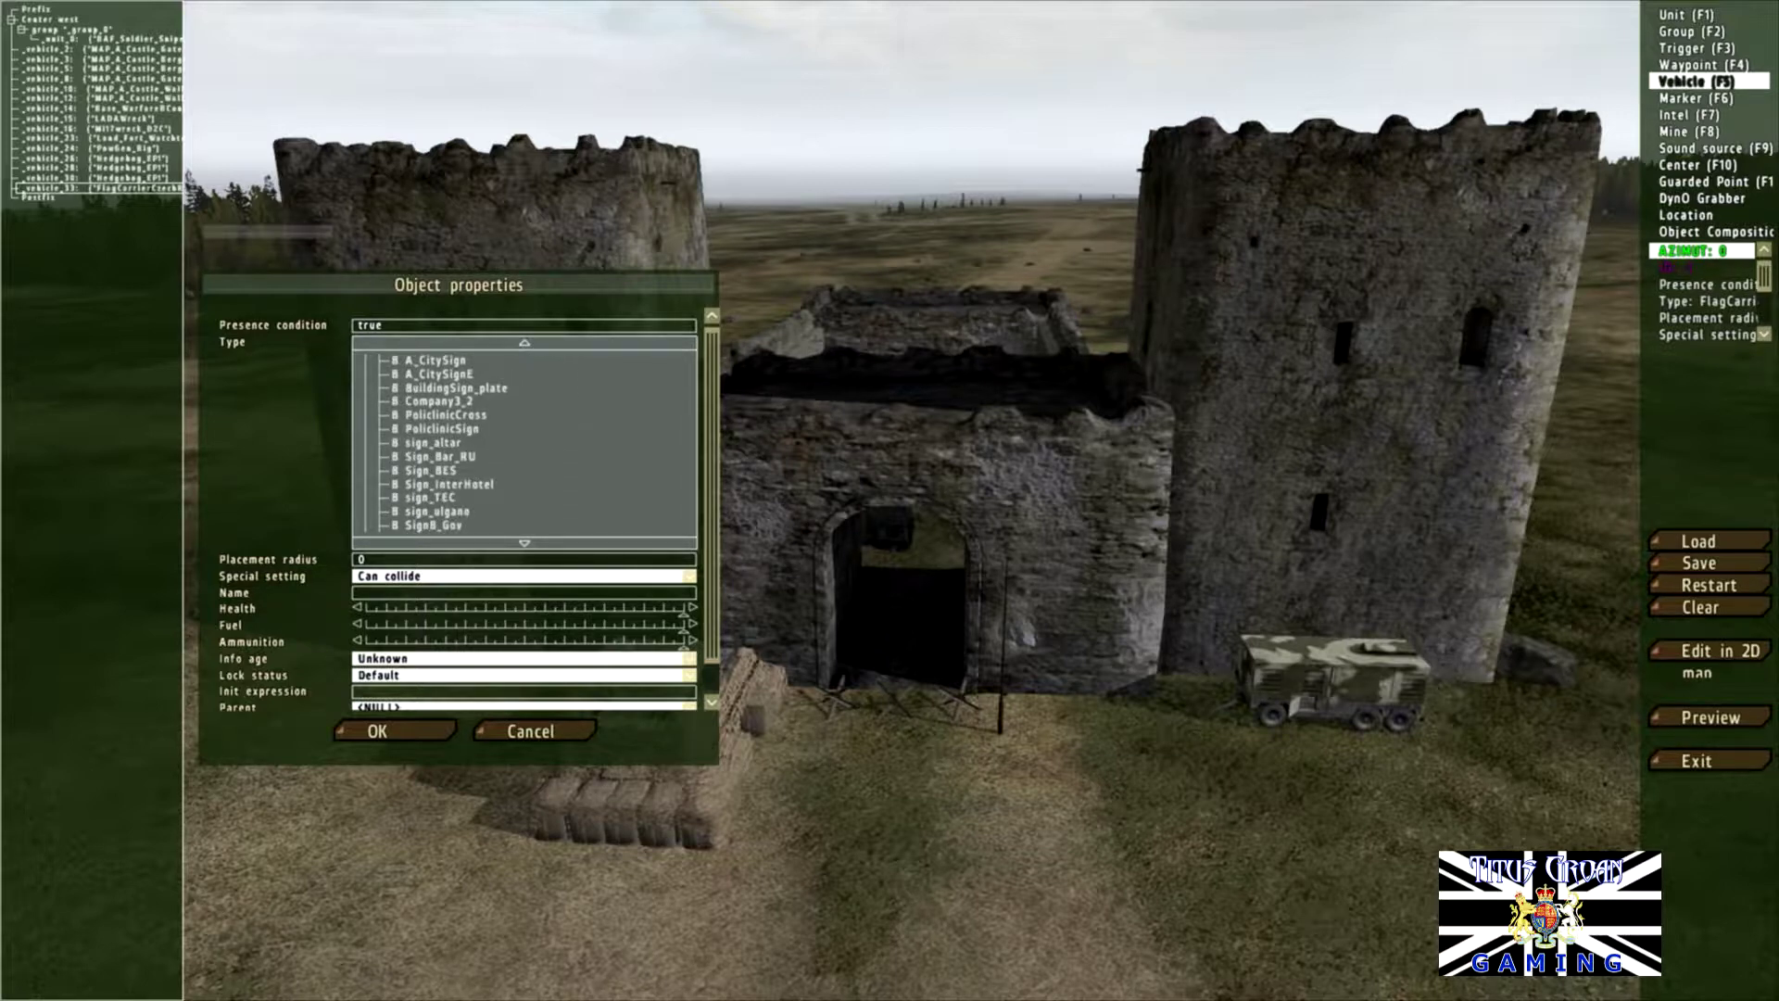
scroll(524, 442, "down", 9)
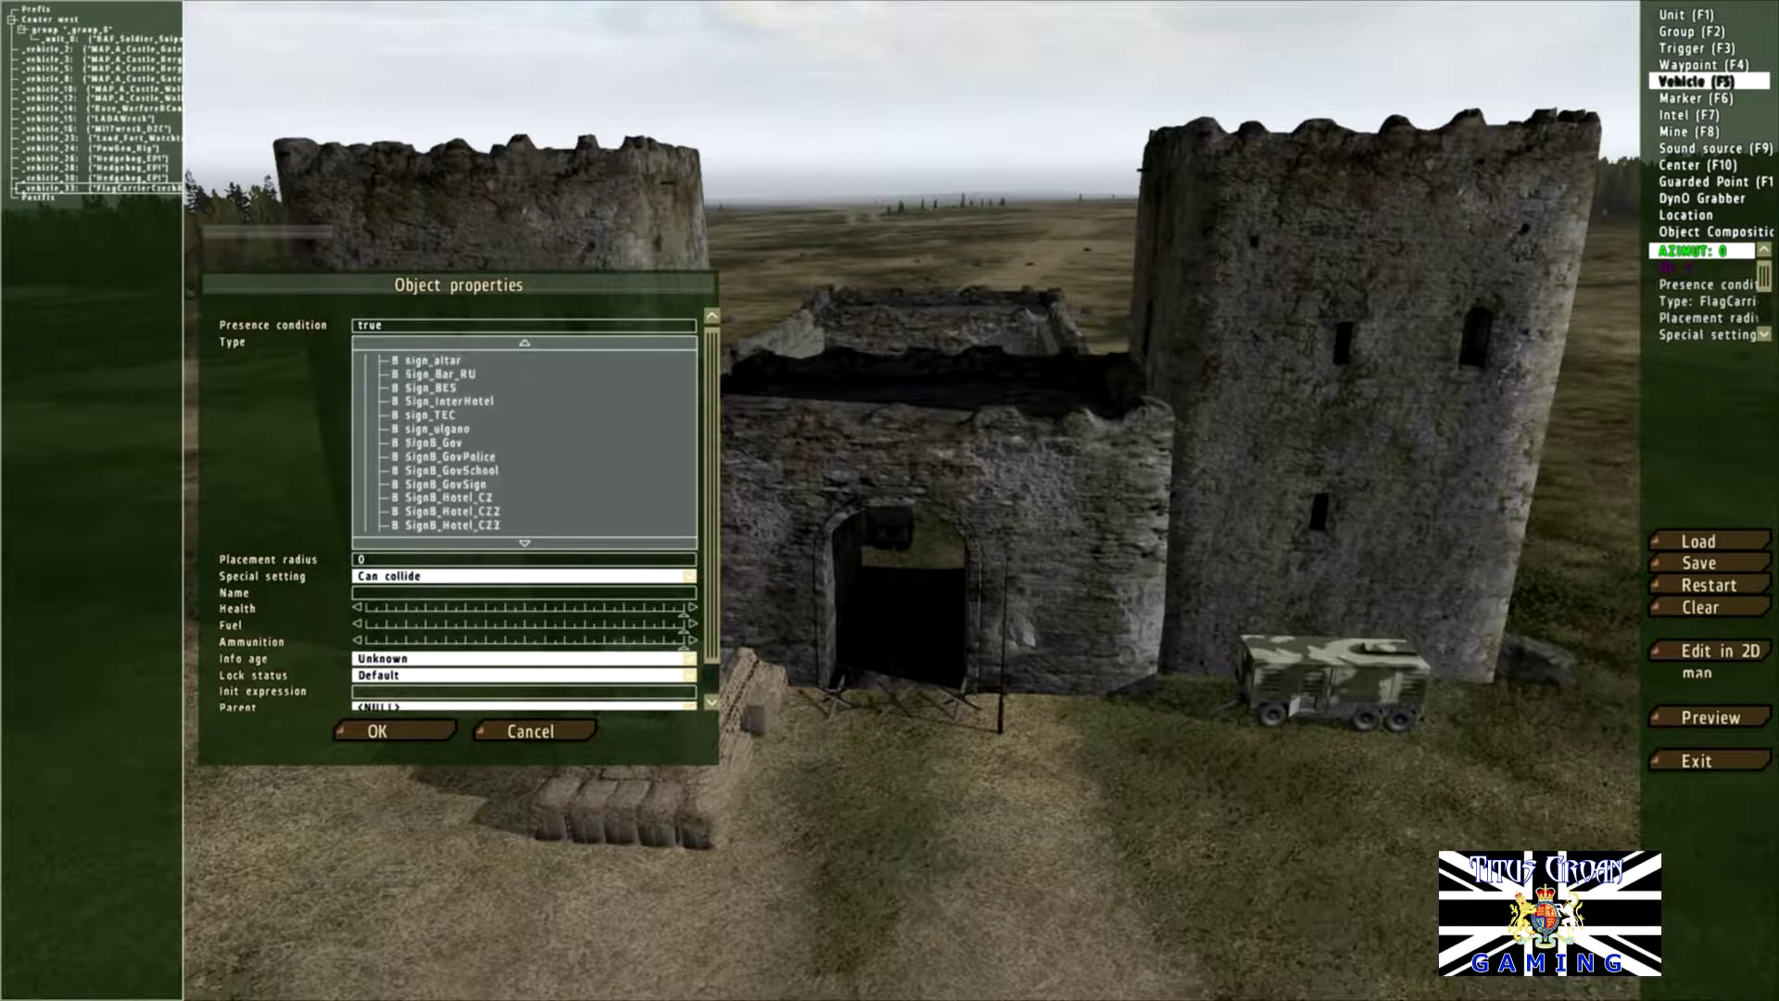
scroll(524, 442, "down", 8)
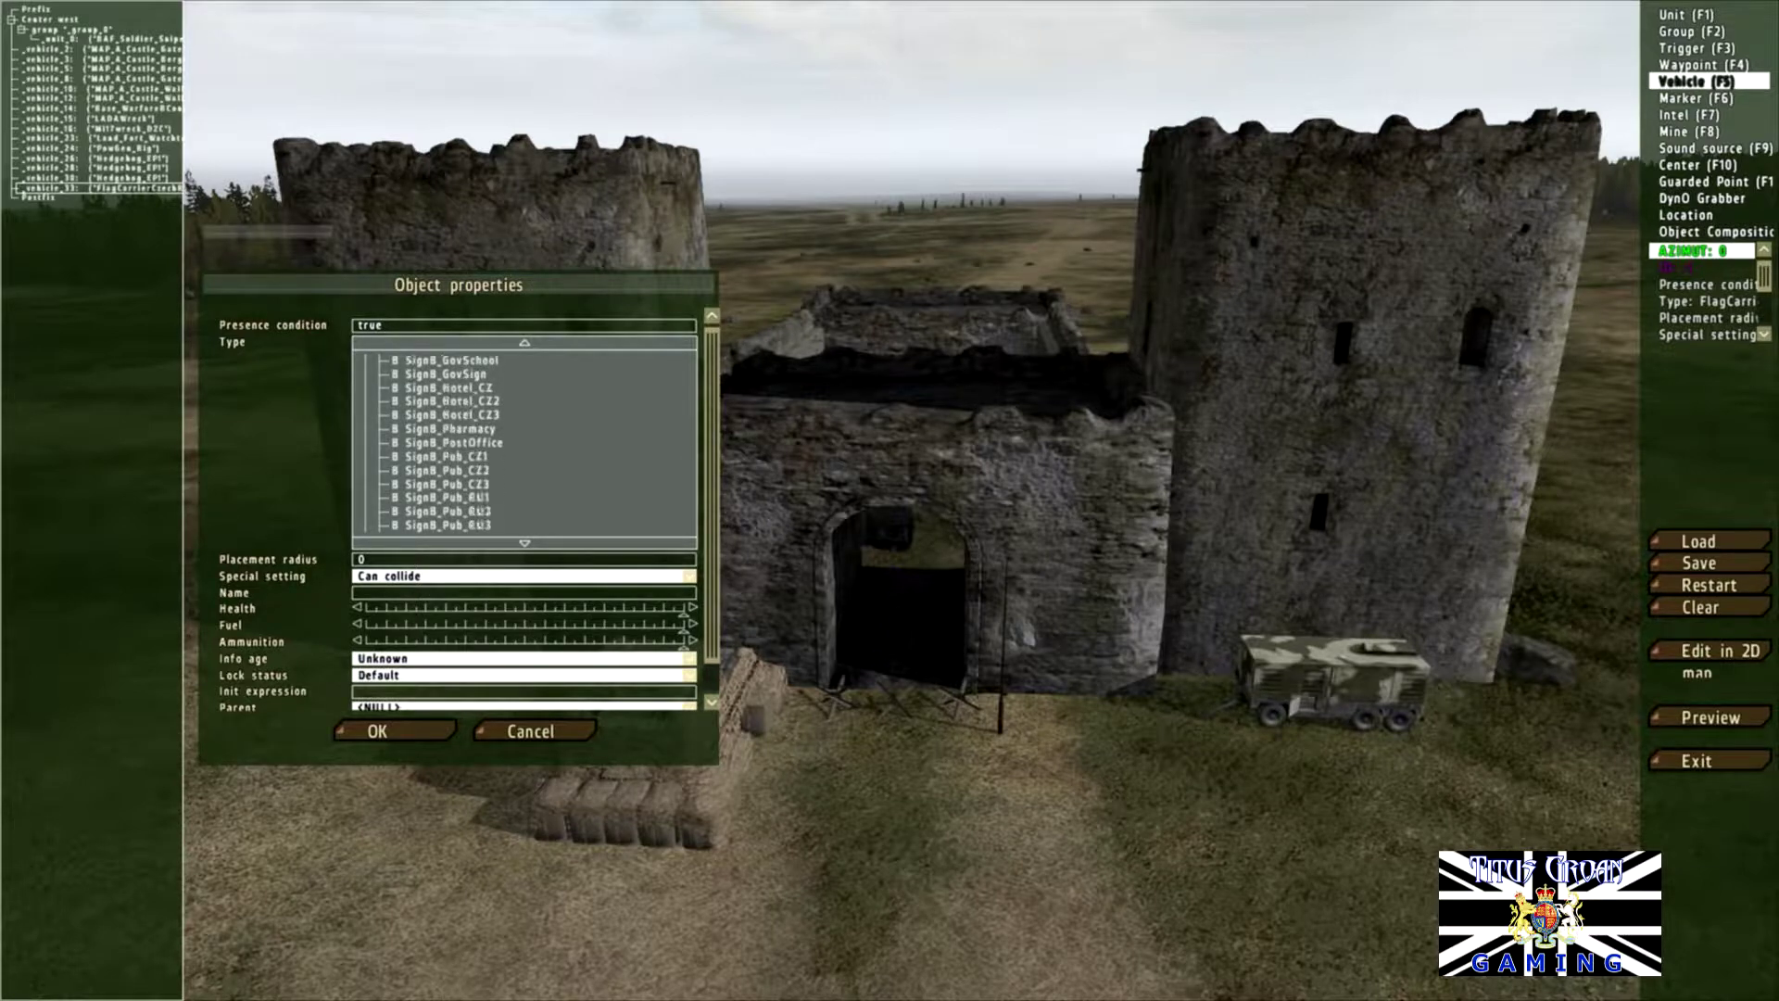
scroll(525, 442, "down", 2)
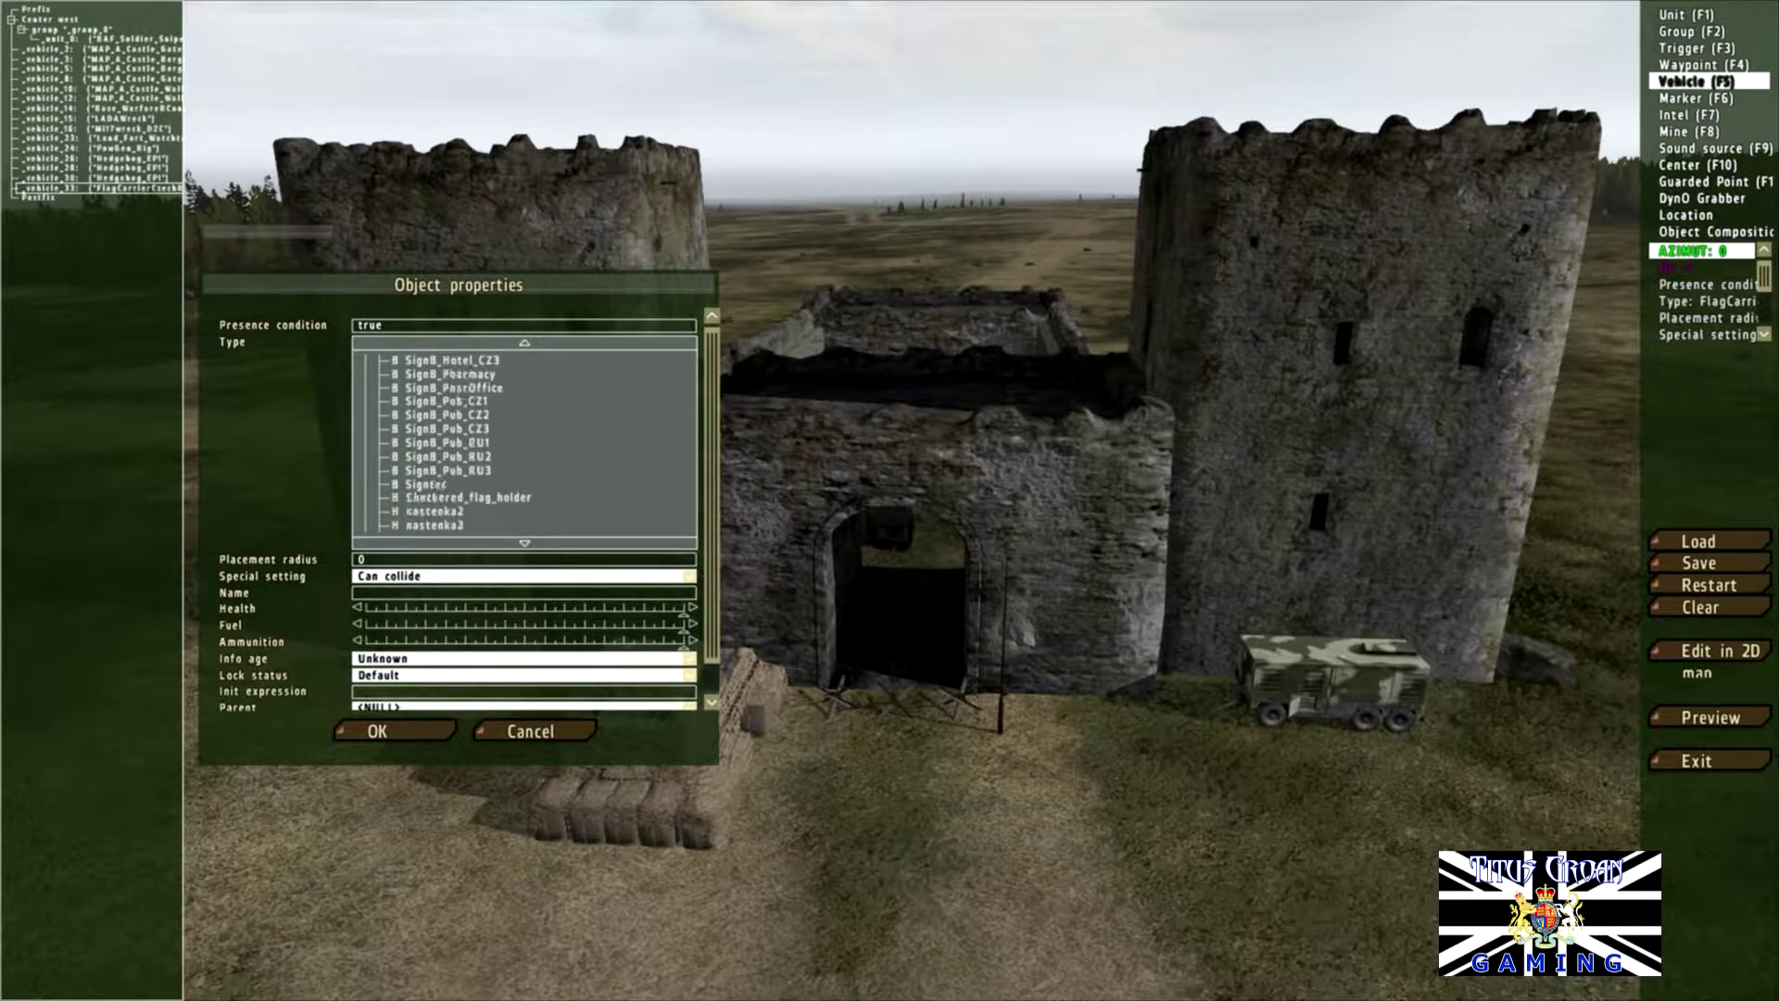
scroll(524, 442, "down", 6)
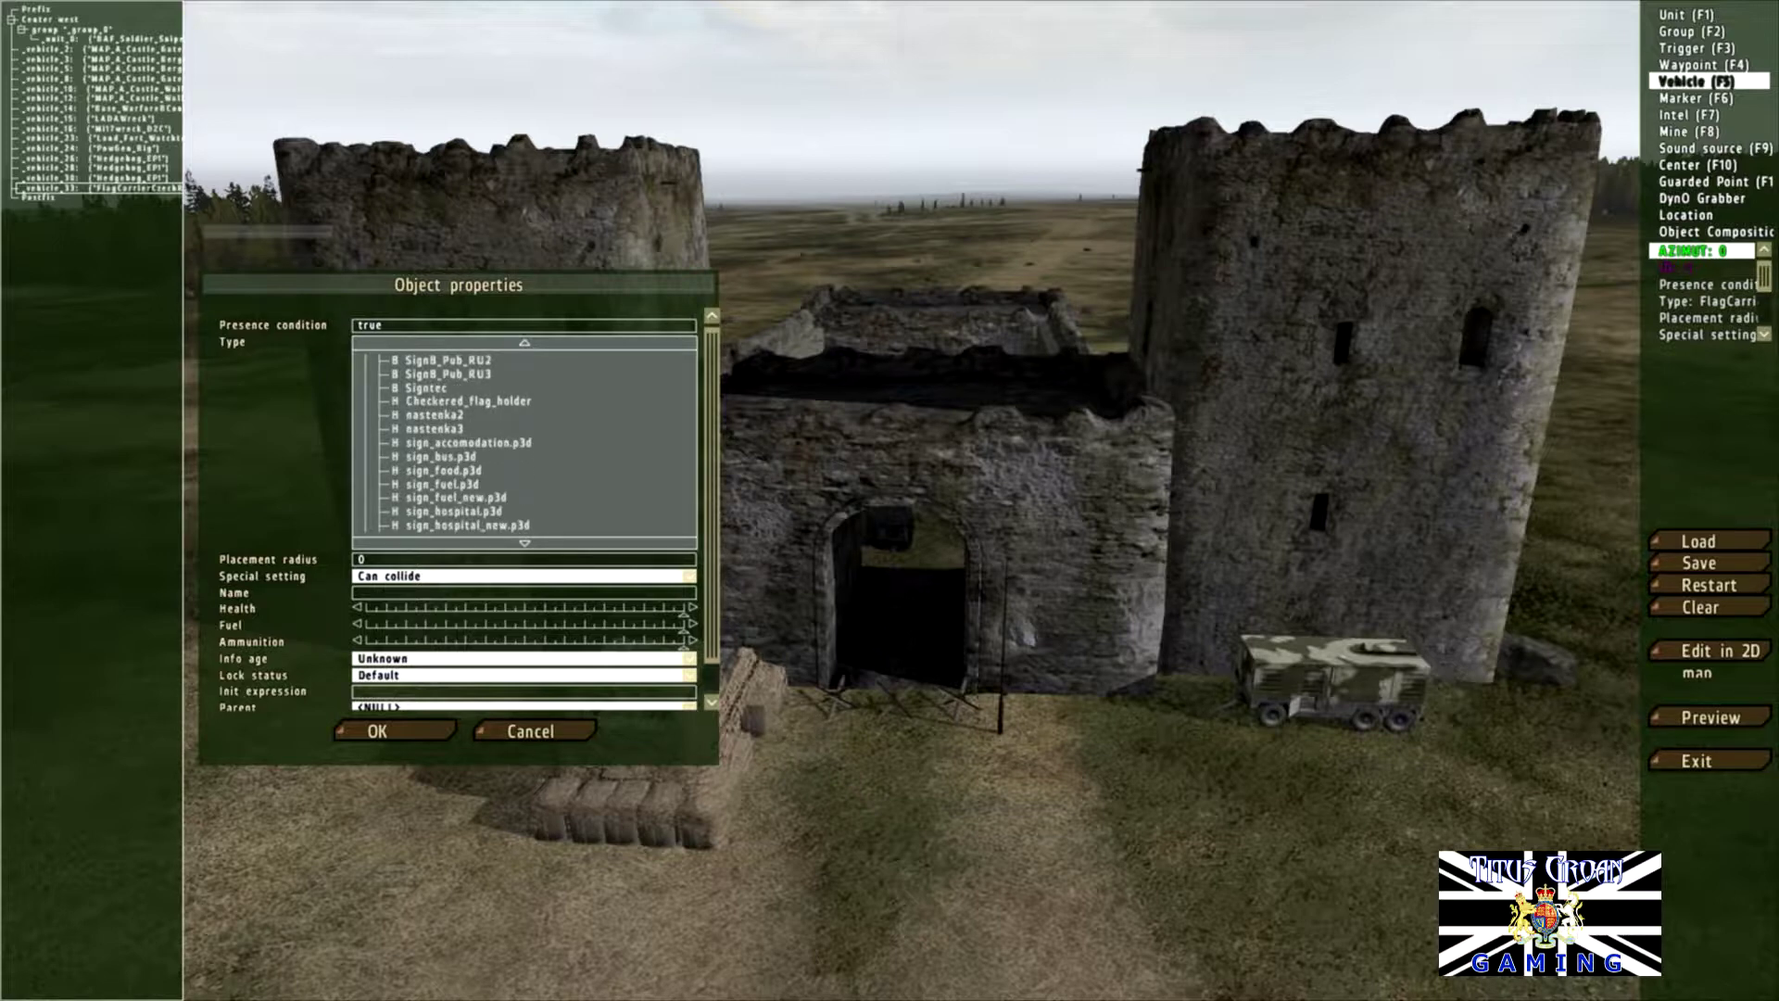
scroll(525, 442, "down", 10)
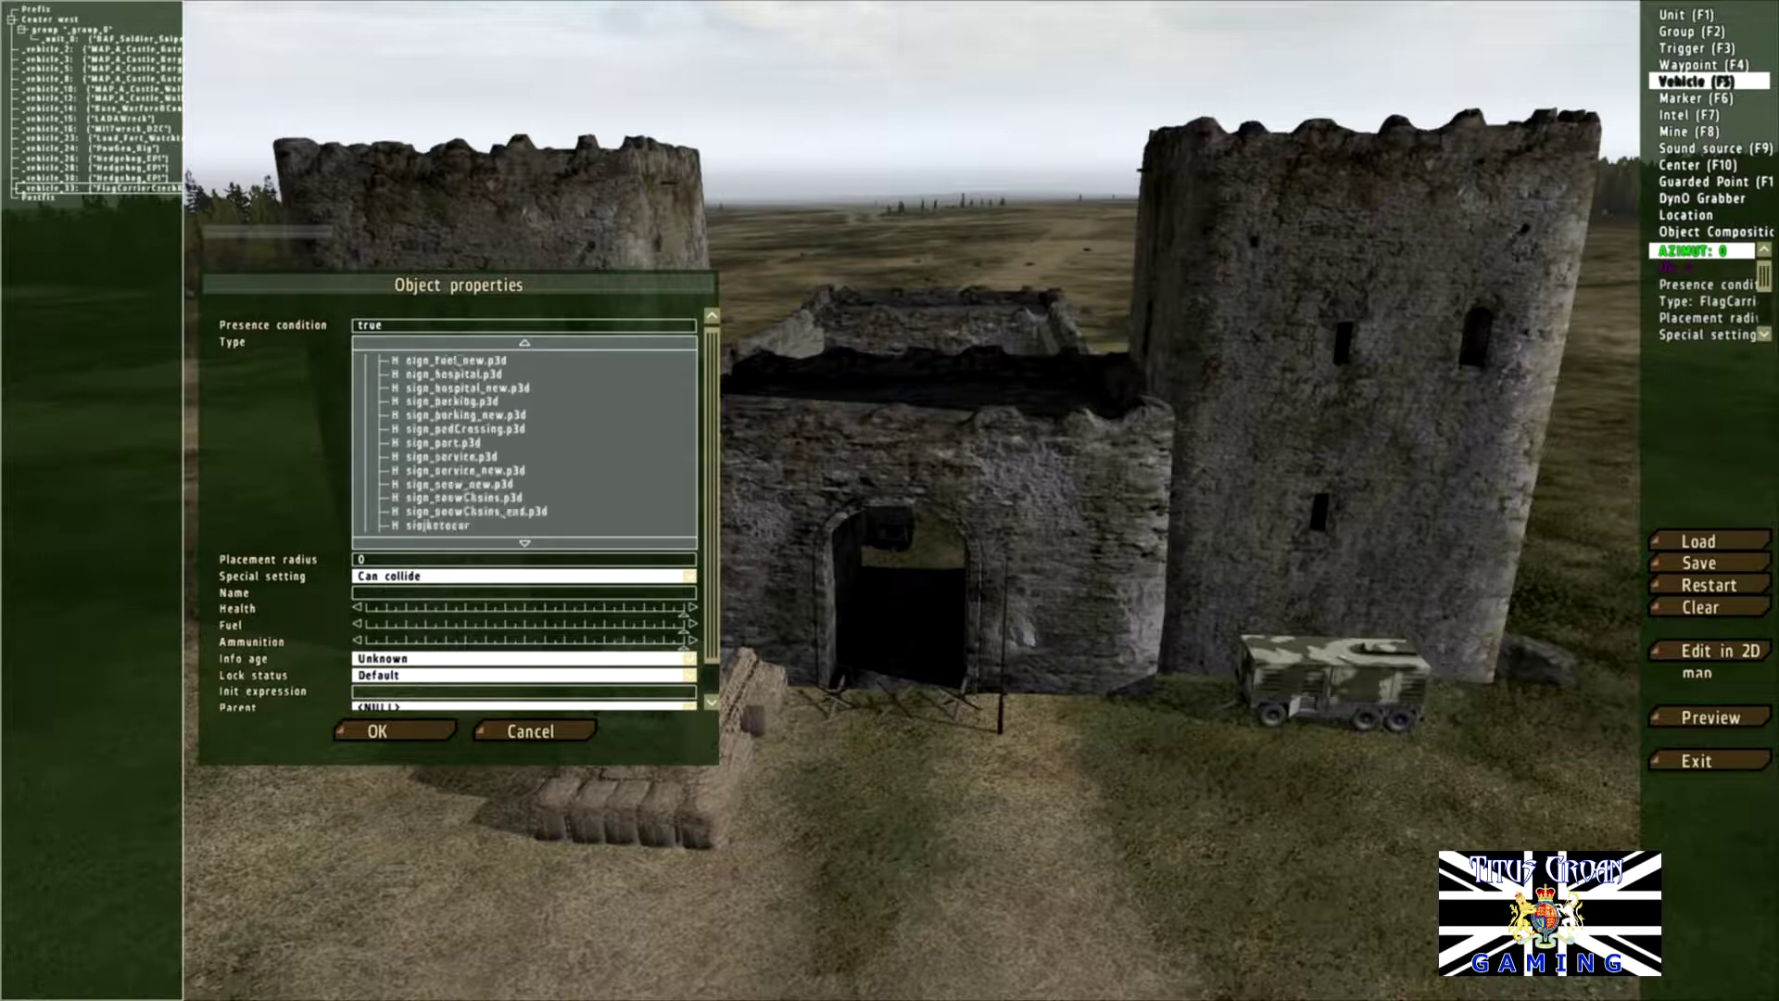
scroll(524, 442, "down", 5)
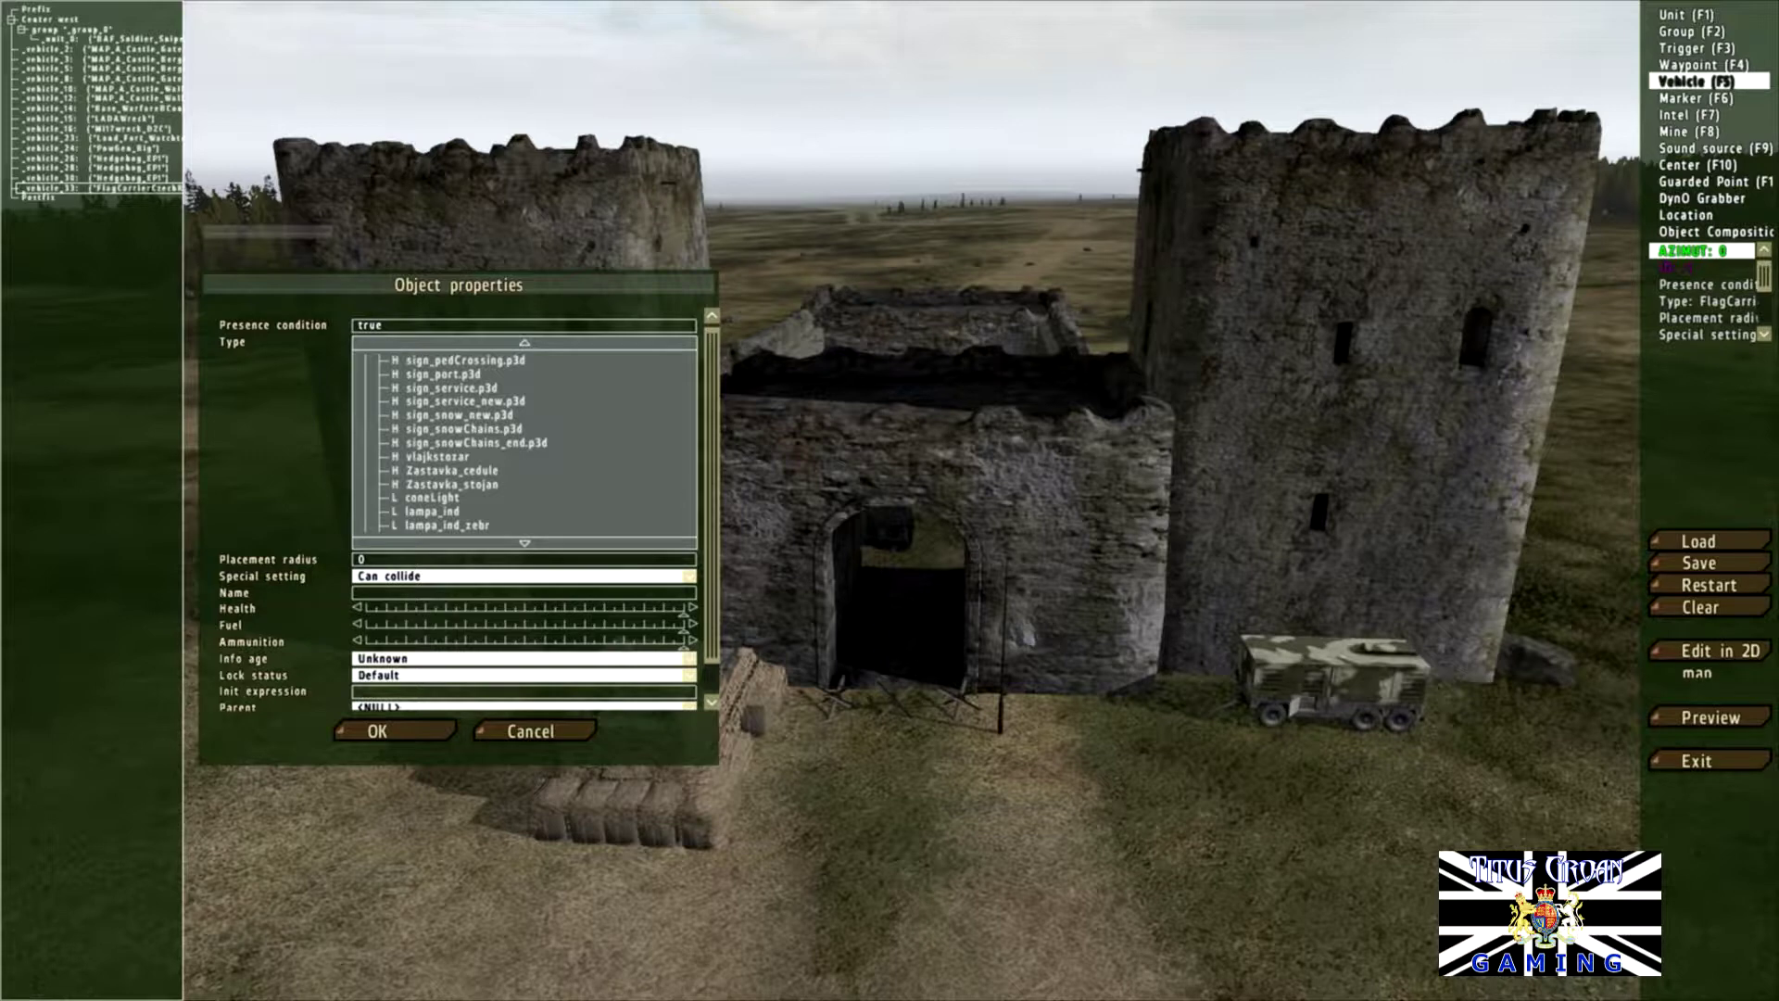
scroll(525, 442, "down", 7)
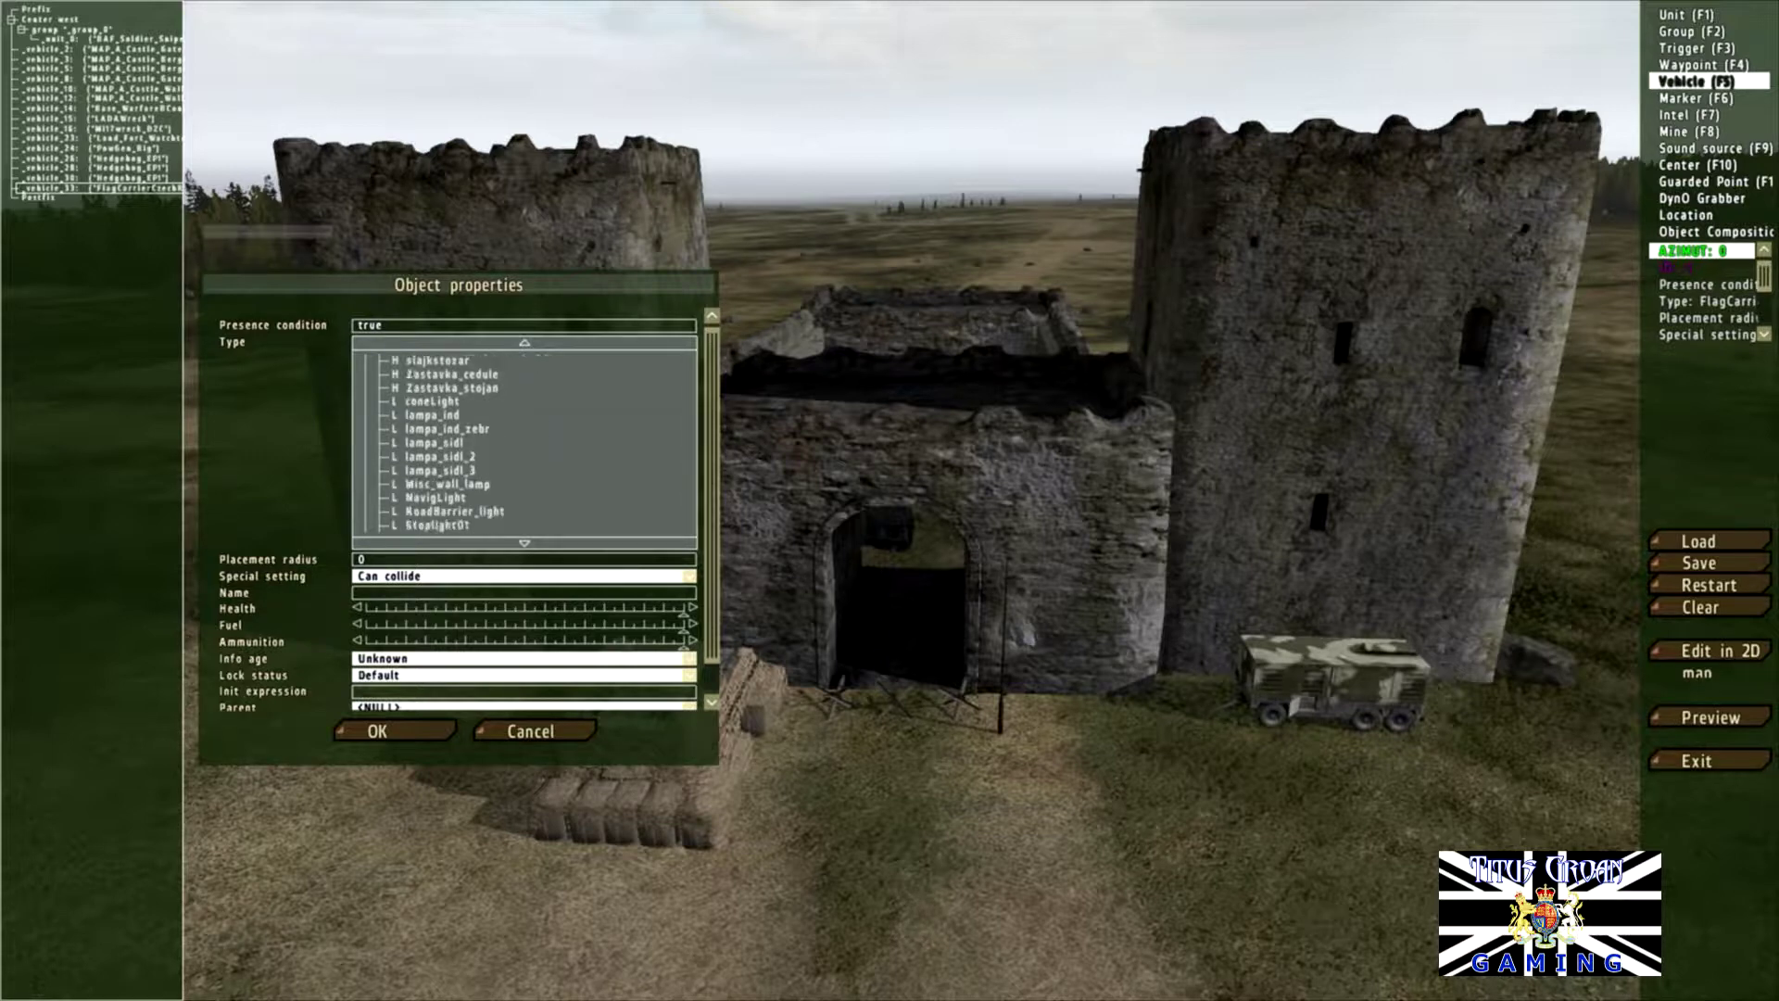
scroll(524, 442, "down", 3)
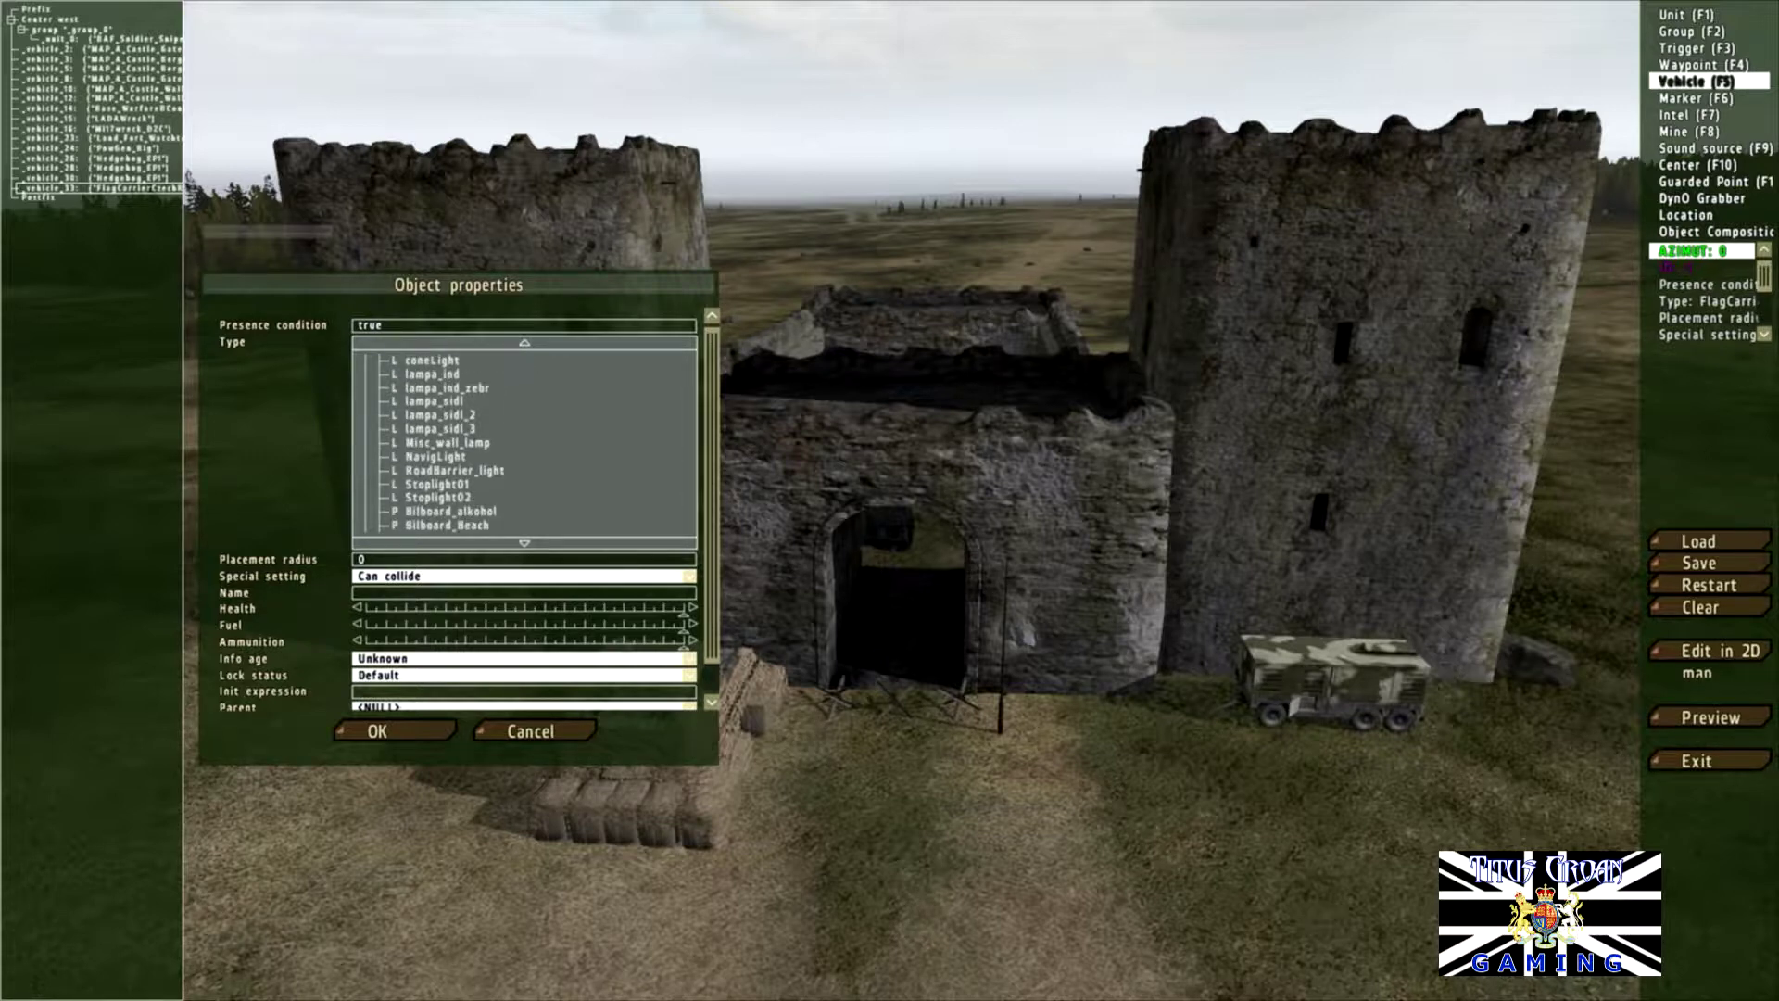
left_click(454, 471)
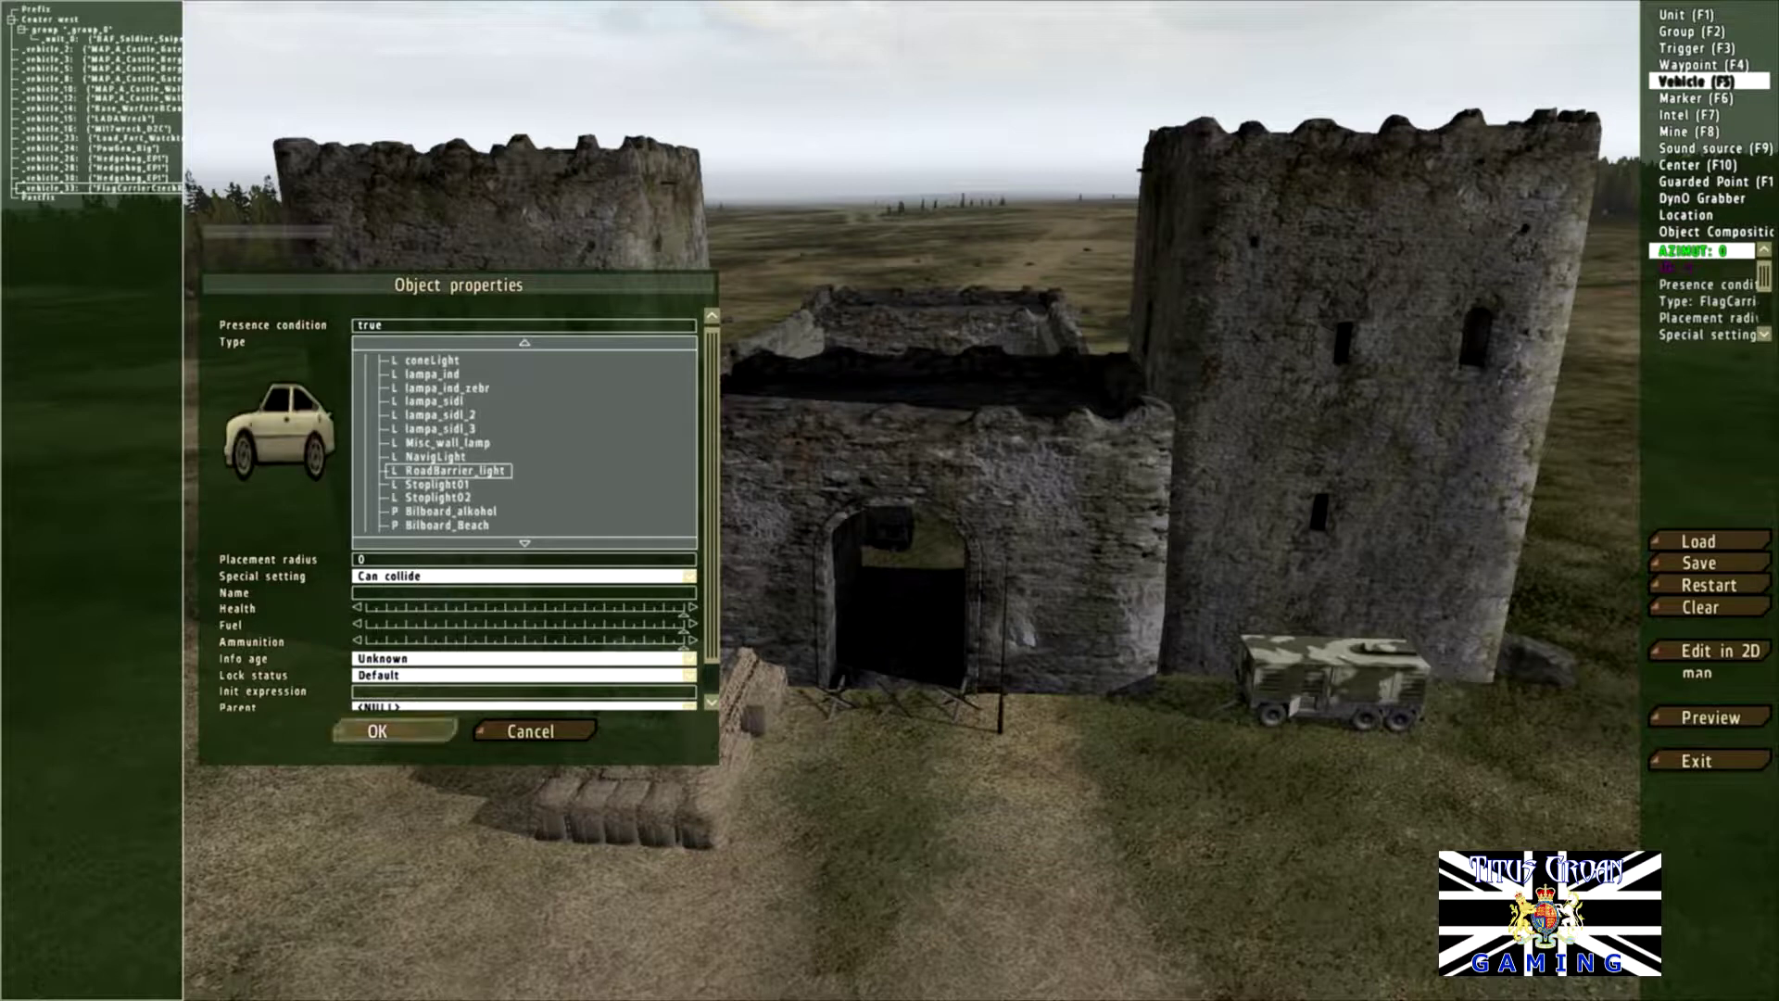
left_click(377, 731)
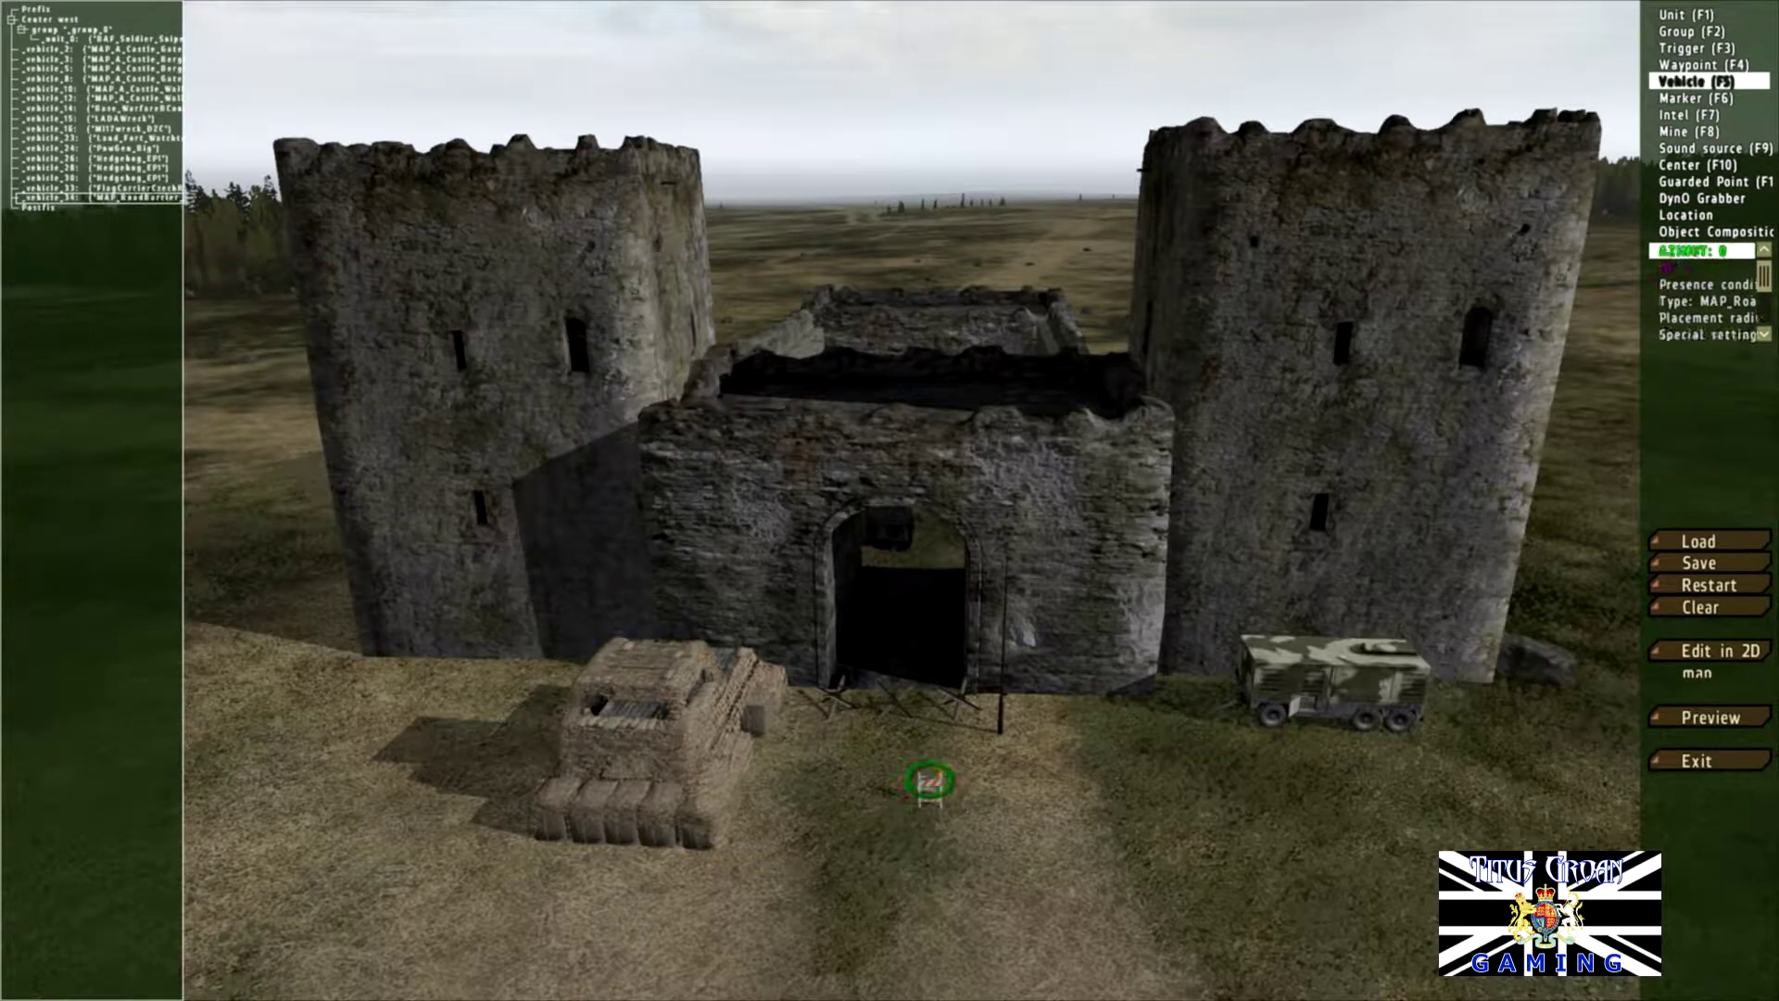
key("Delete")
Step: Start a new object on the path and look through the MAP: EU-Signs billboards, road signs and warning signs for a suitable one
double_click(926, 741)
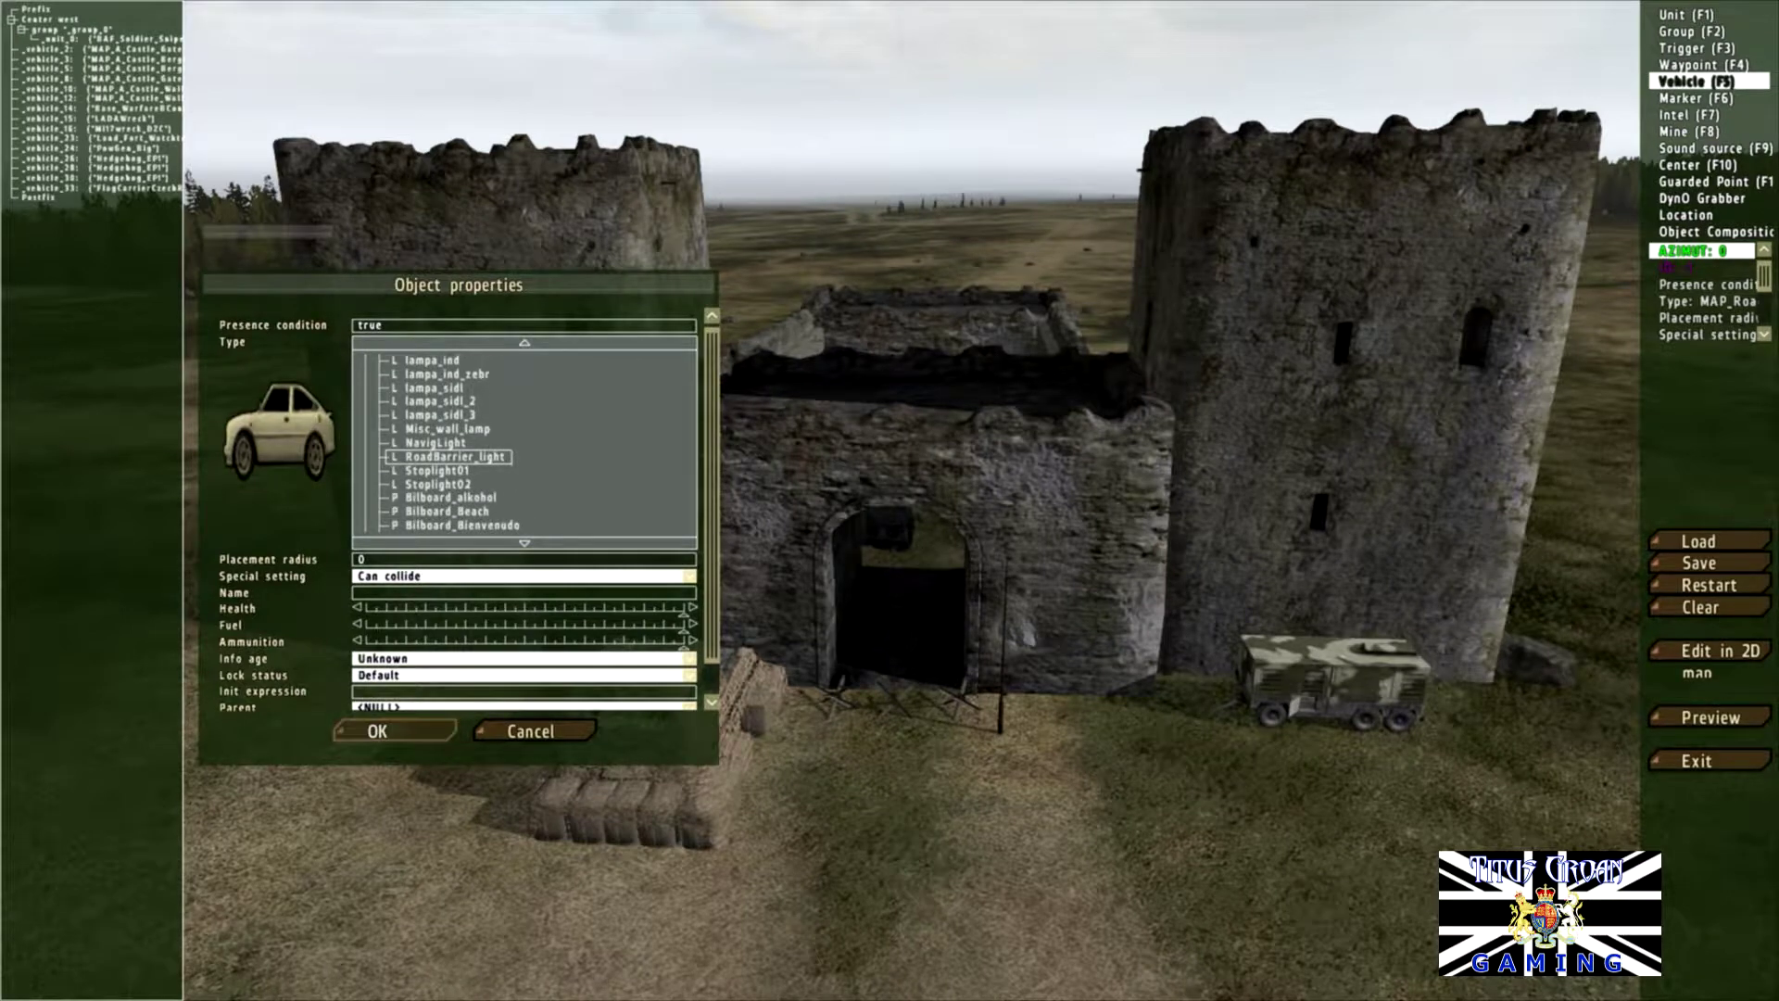
key("Down")
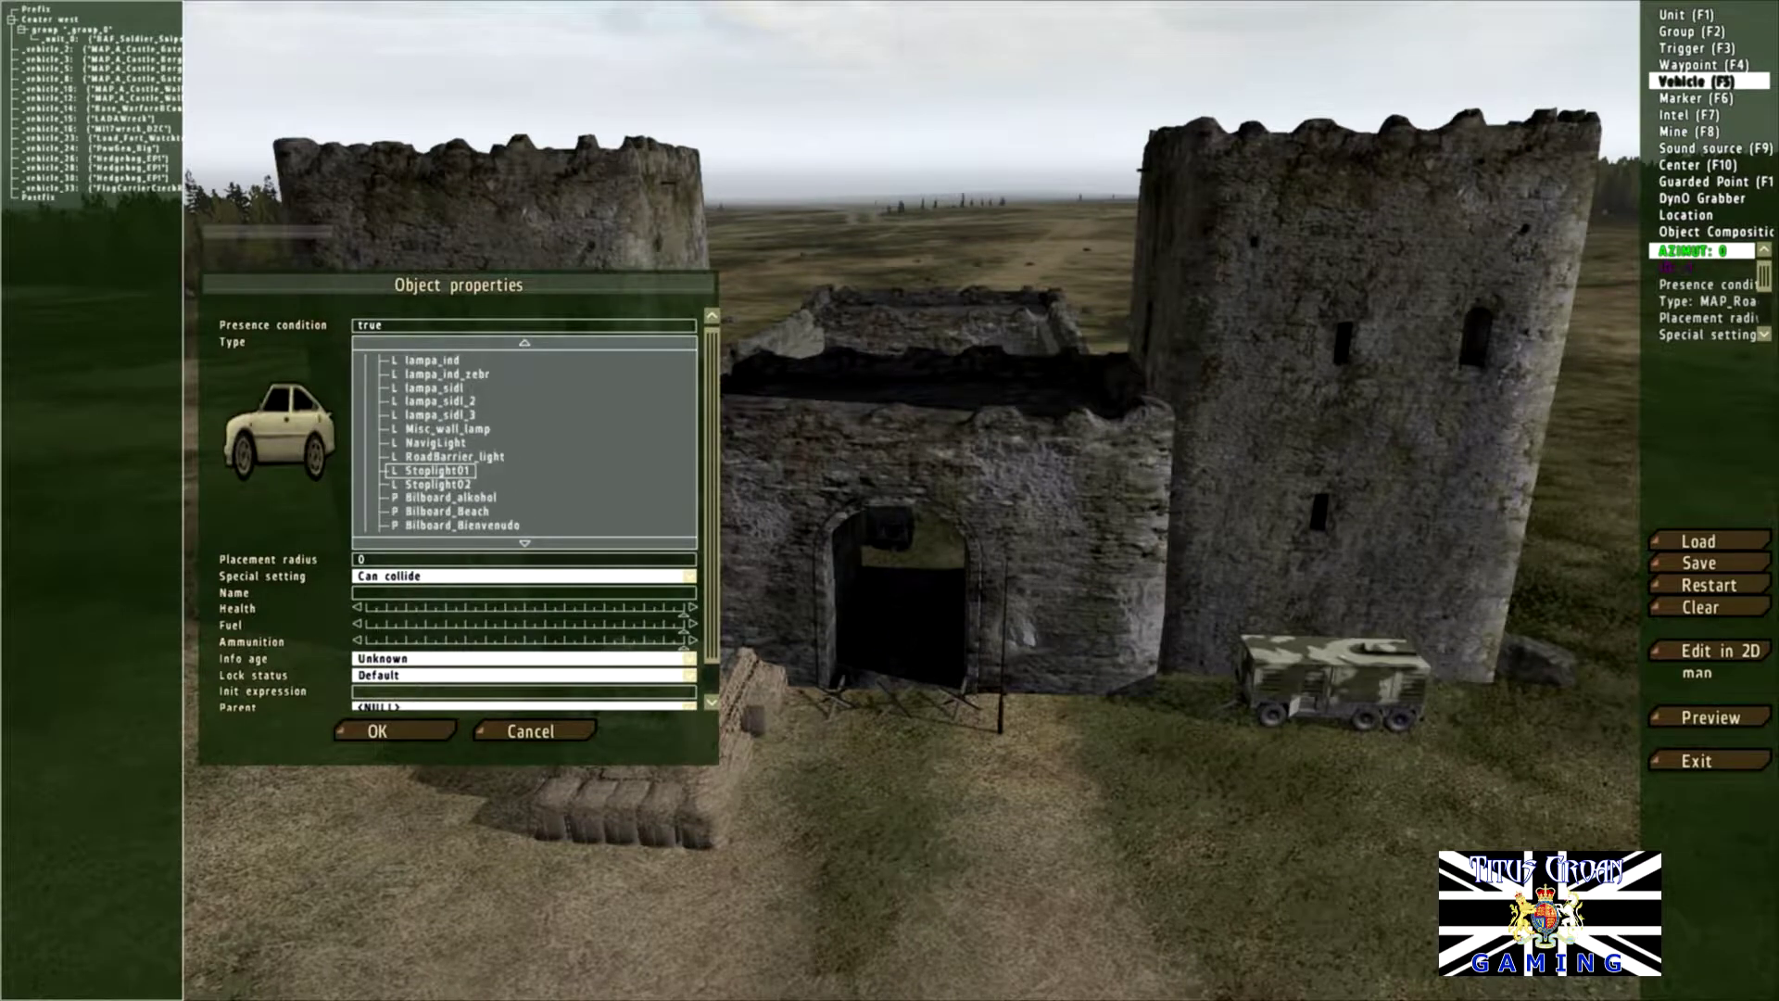
scroll(524, 442, "down", 4)
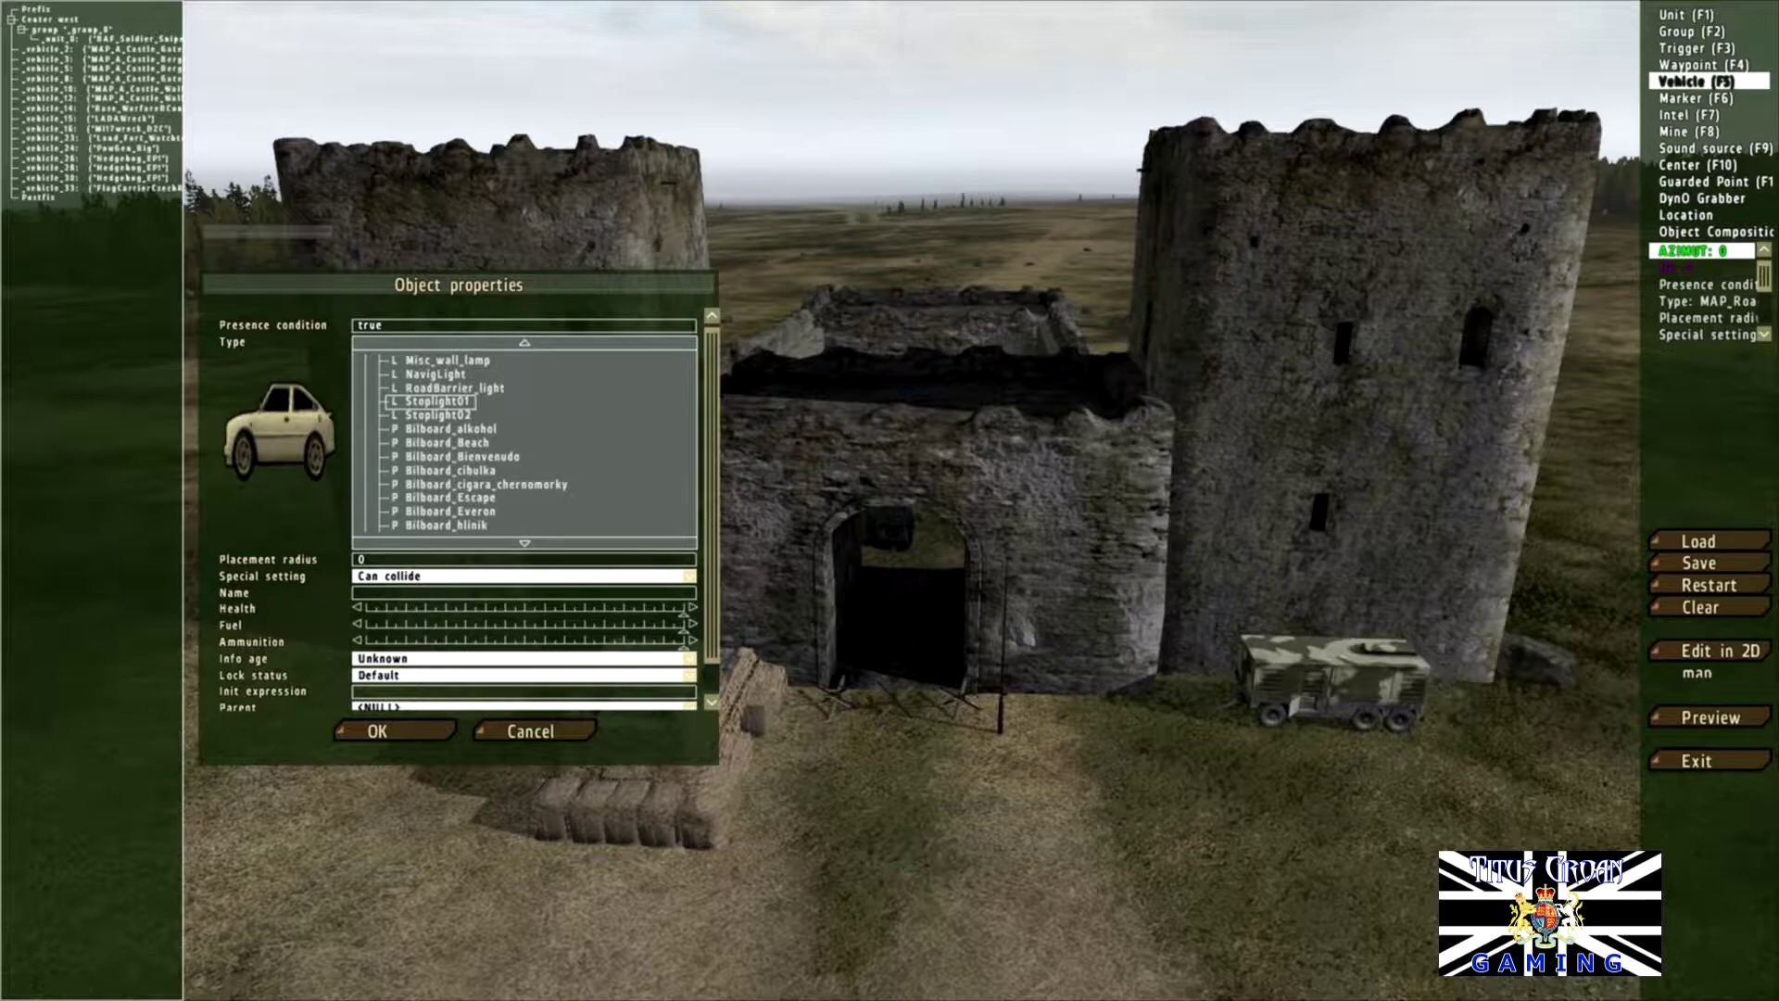
scroll(524, 442, "down", 2)
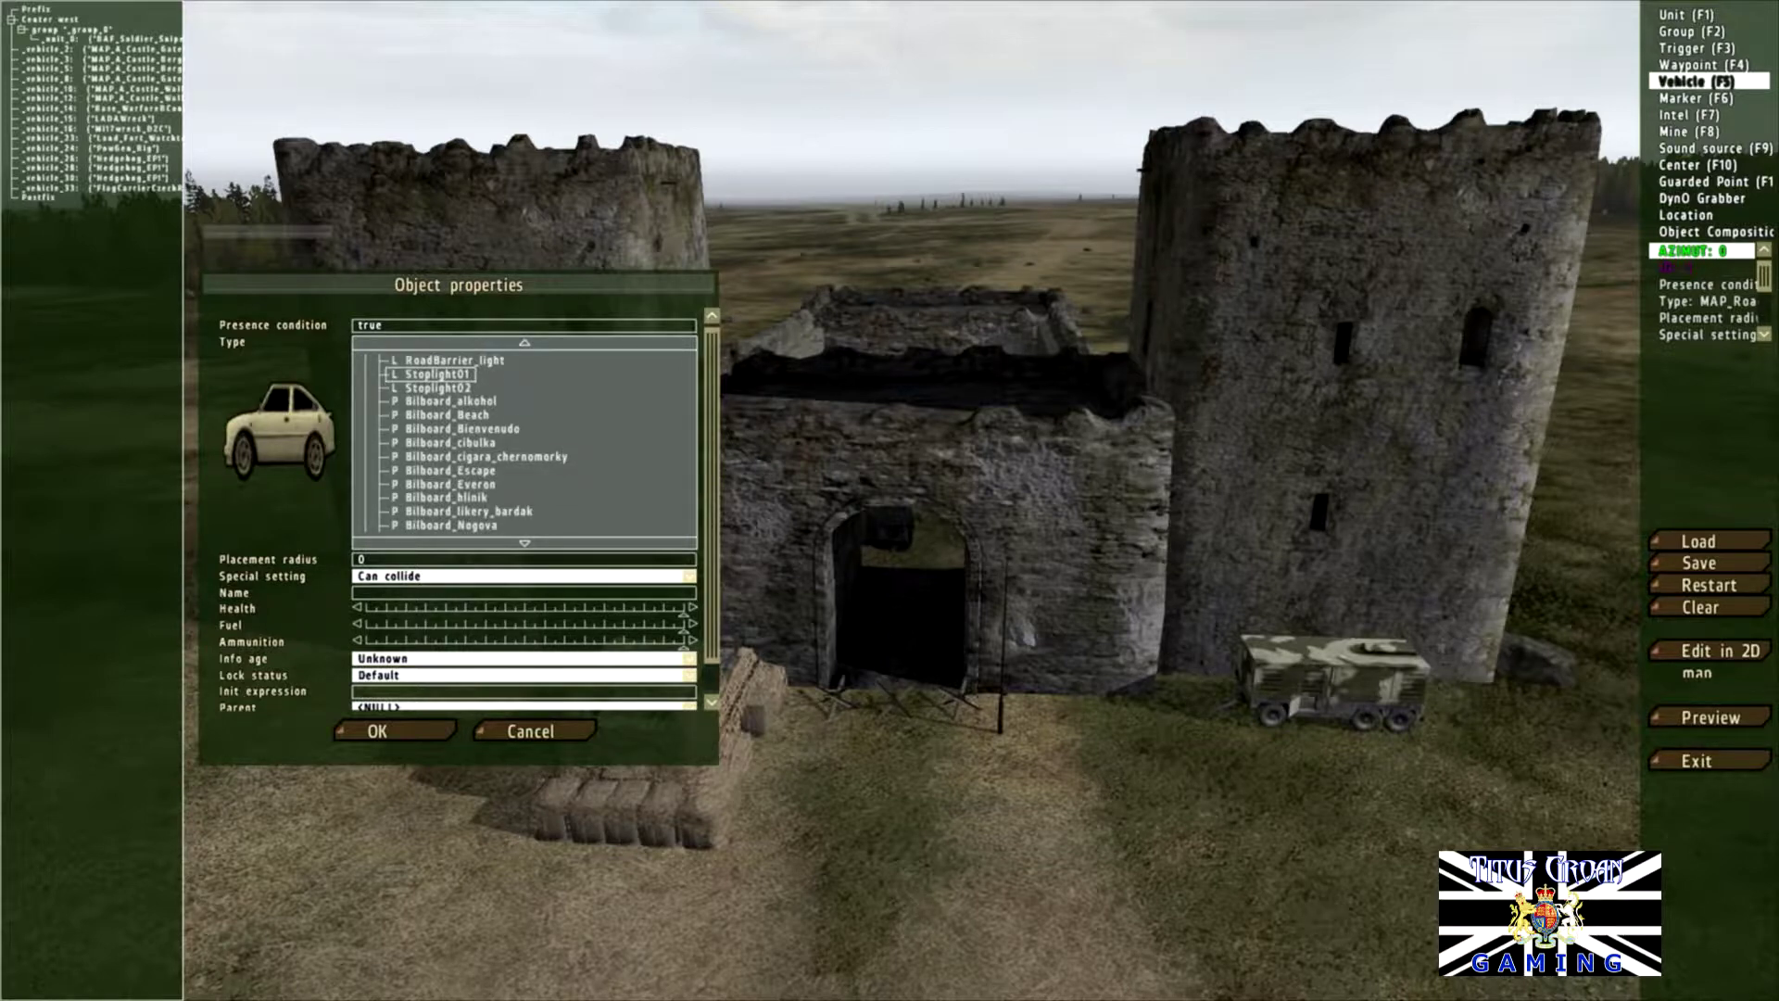
scroll(525, 442, "down", 4)
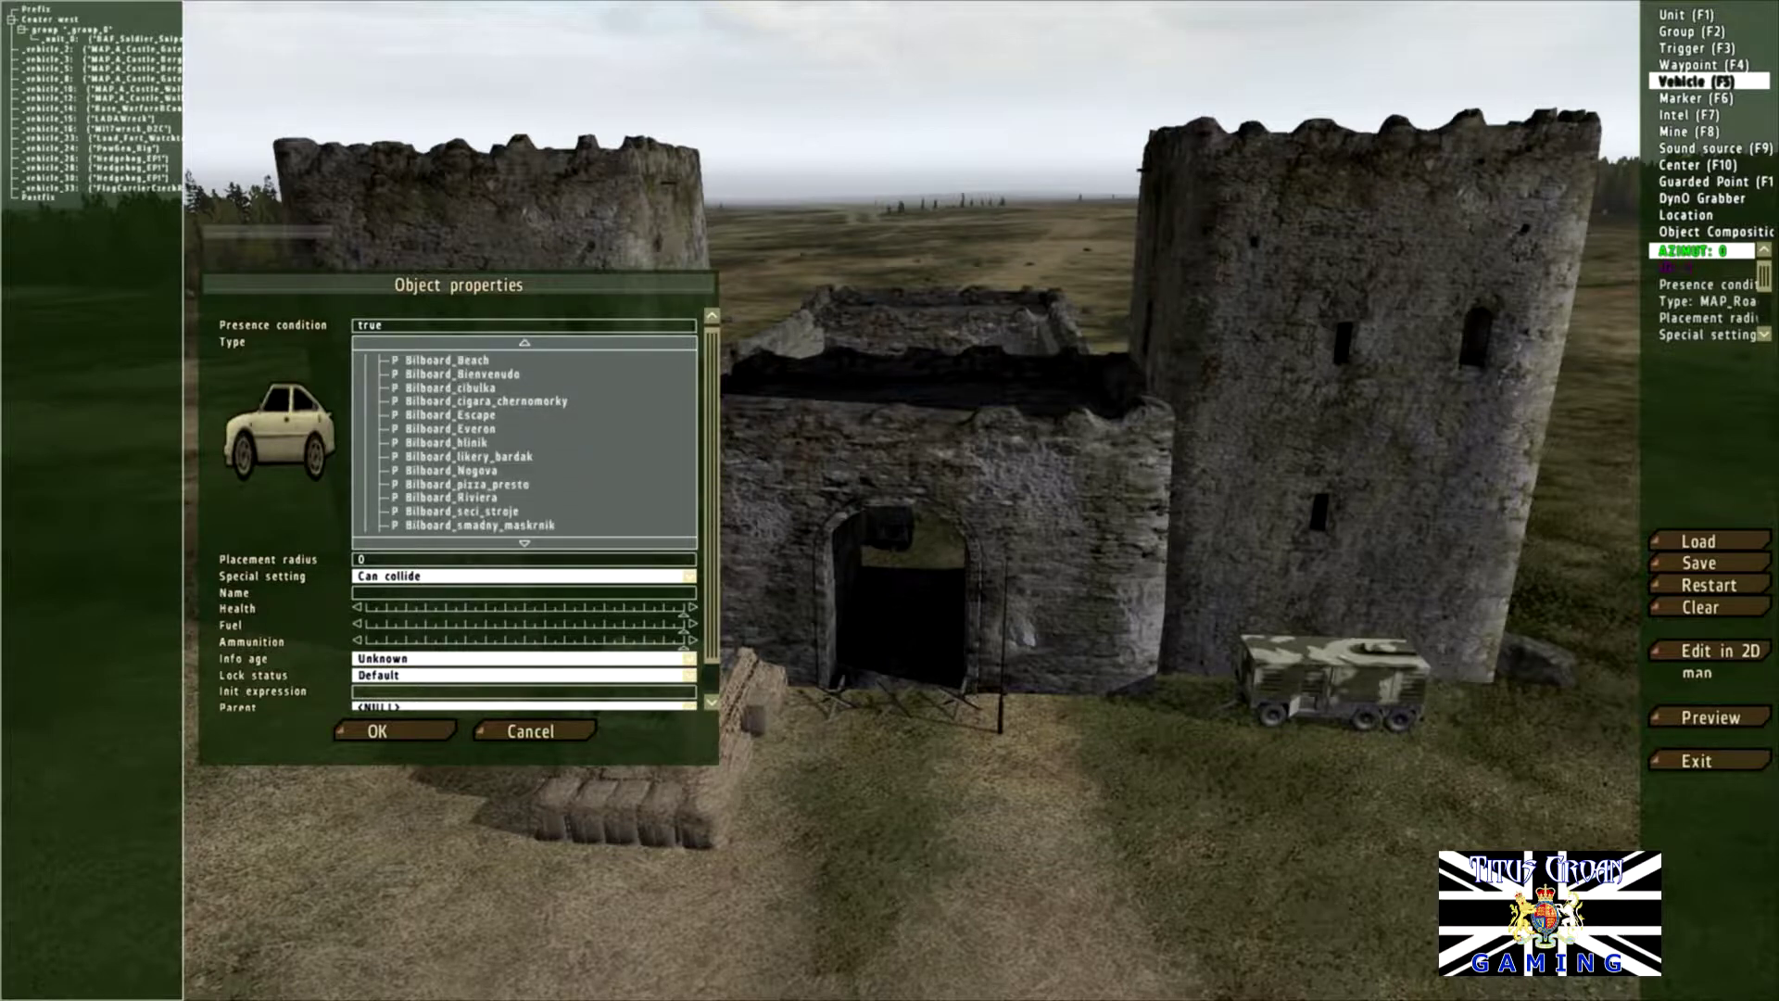
scroll(524, 442, "down", 9)
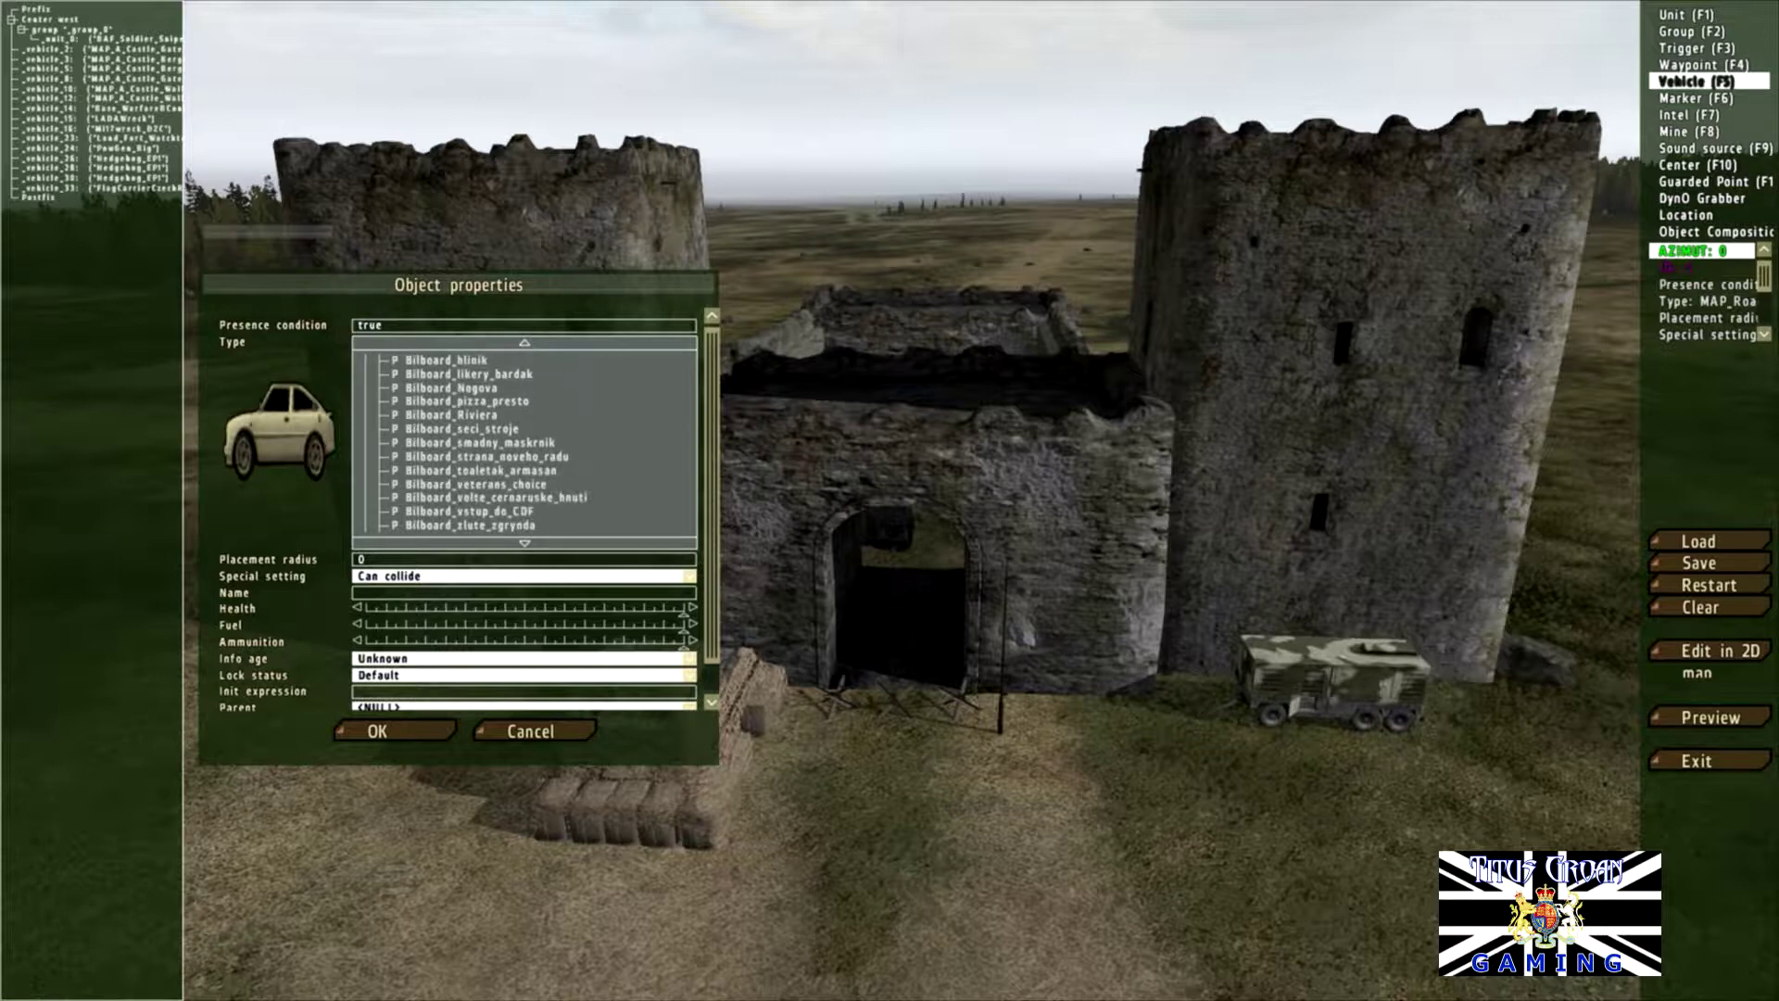
scroll(525, 442, "down", 6)
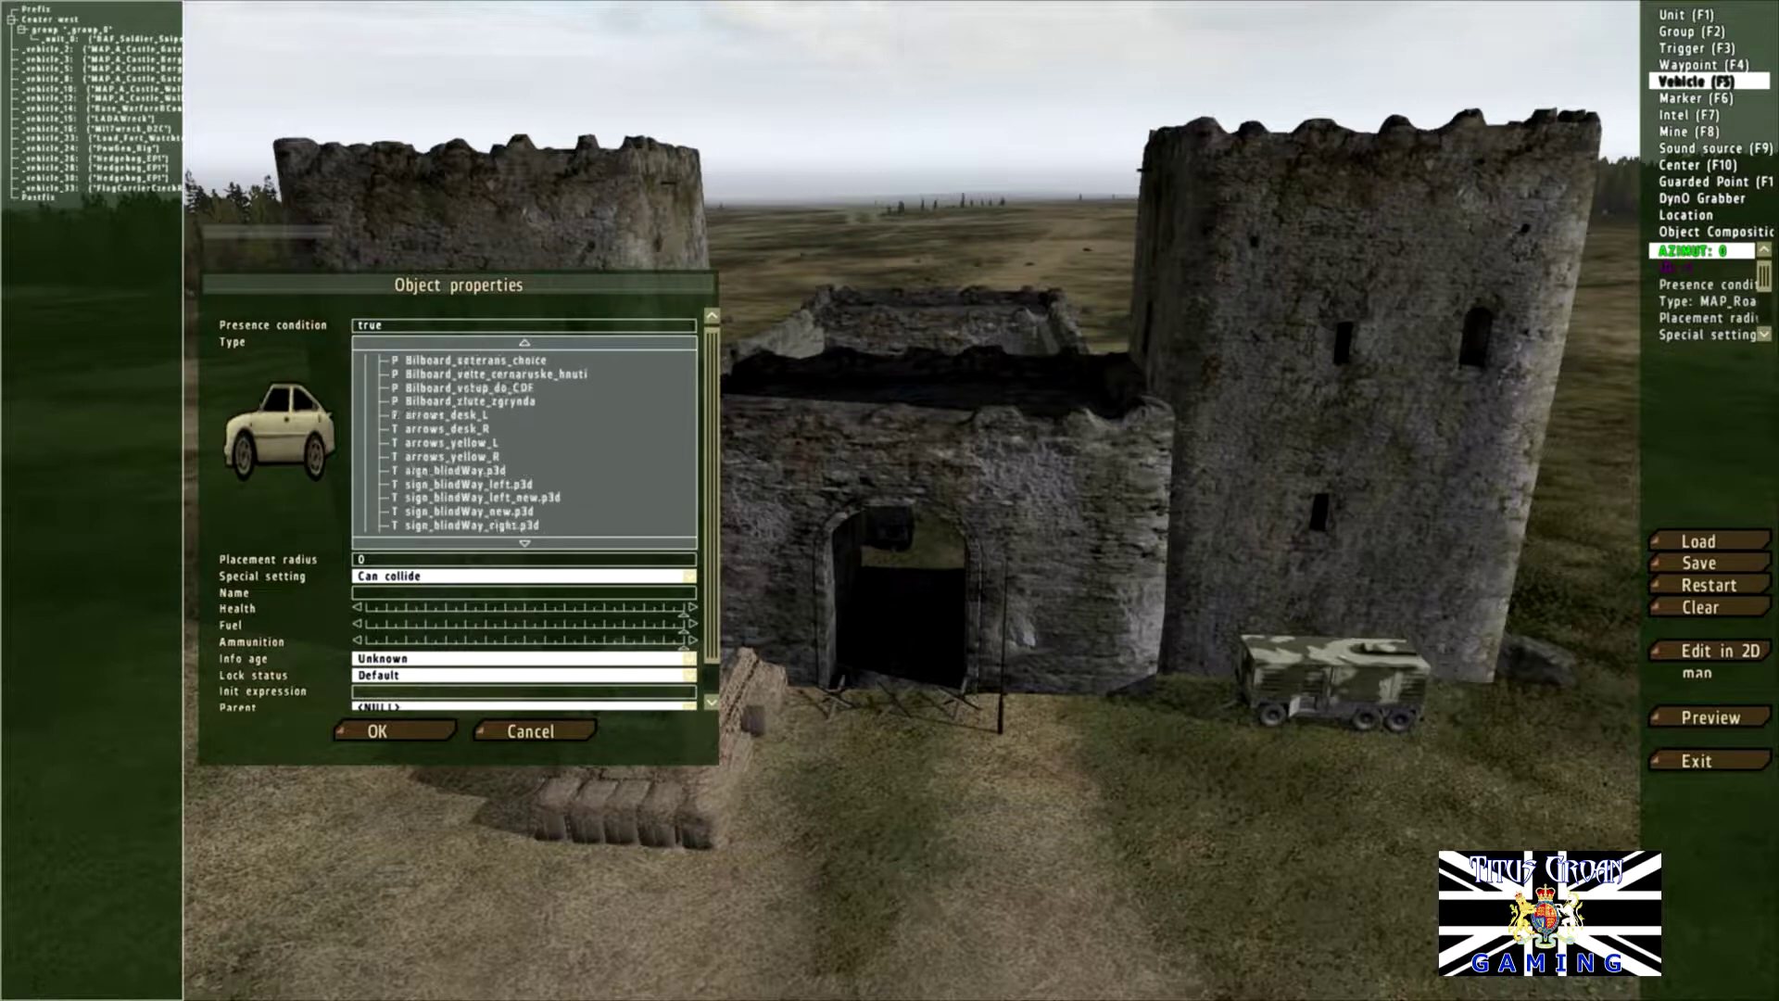
scroll(524, 442, "down", 5)
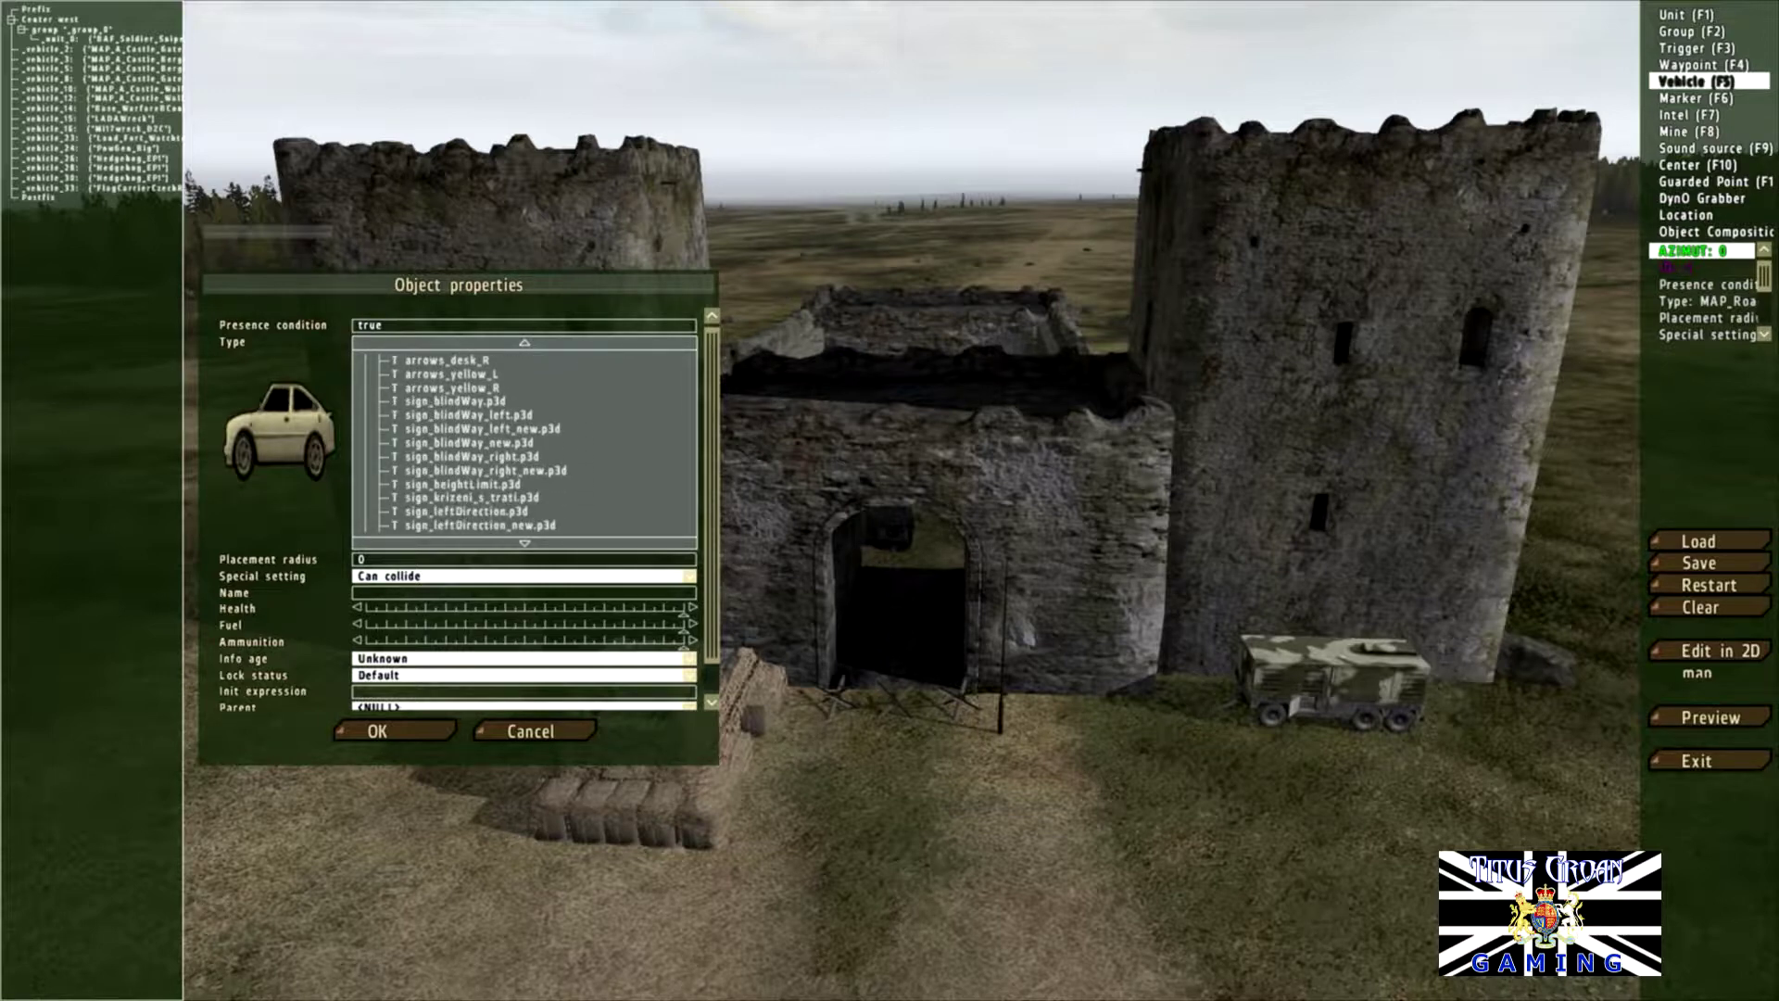
scroll(524, 442, "down", 15)
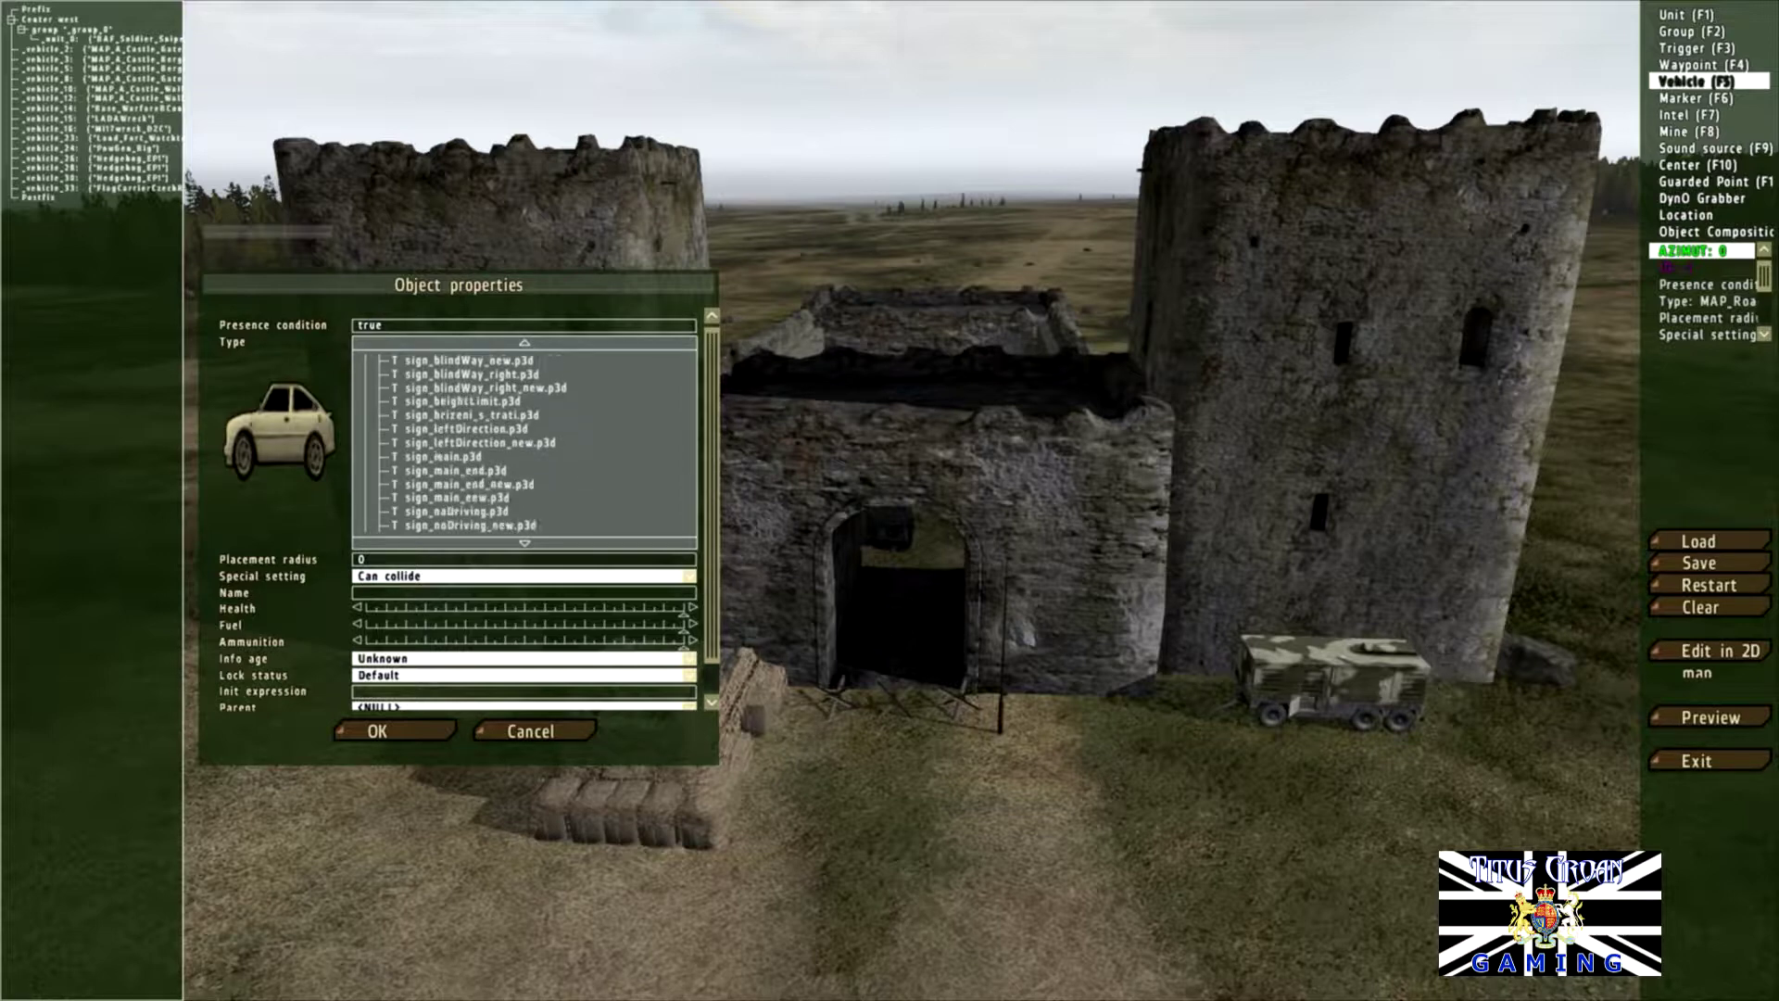
scroll(524, 442, "down", 20)
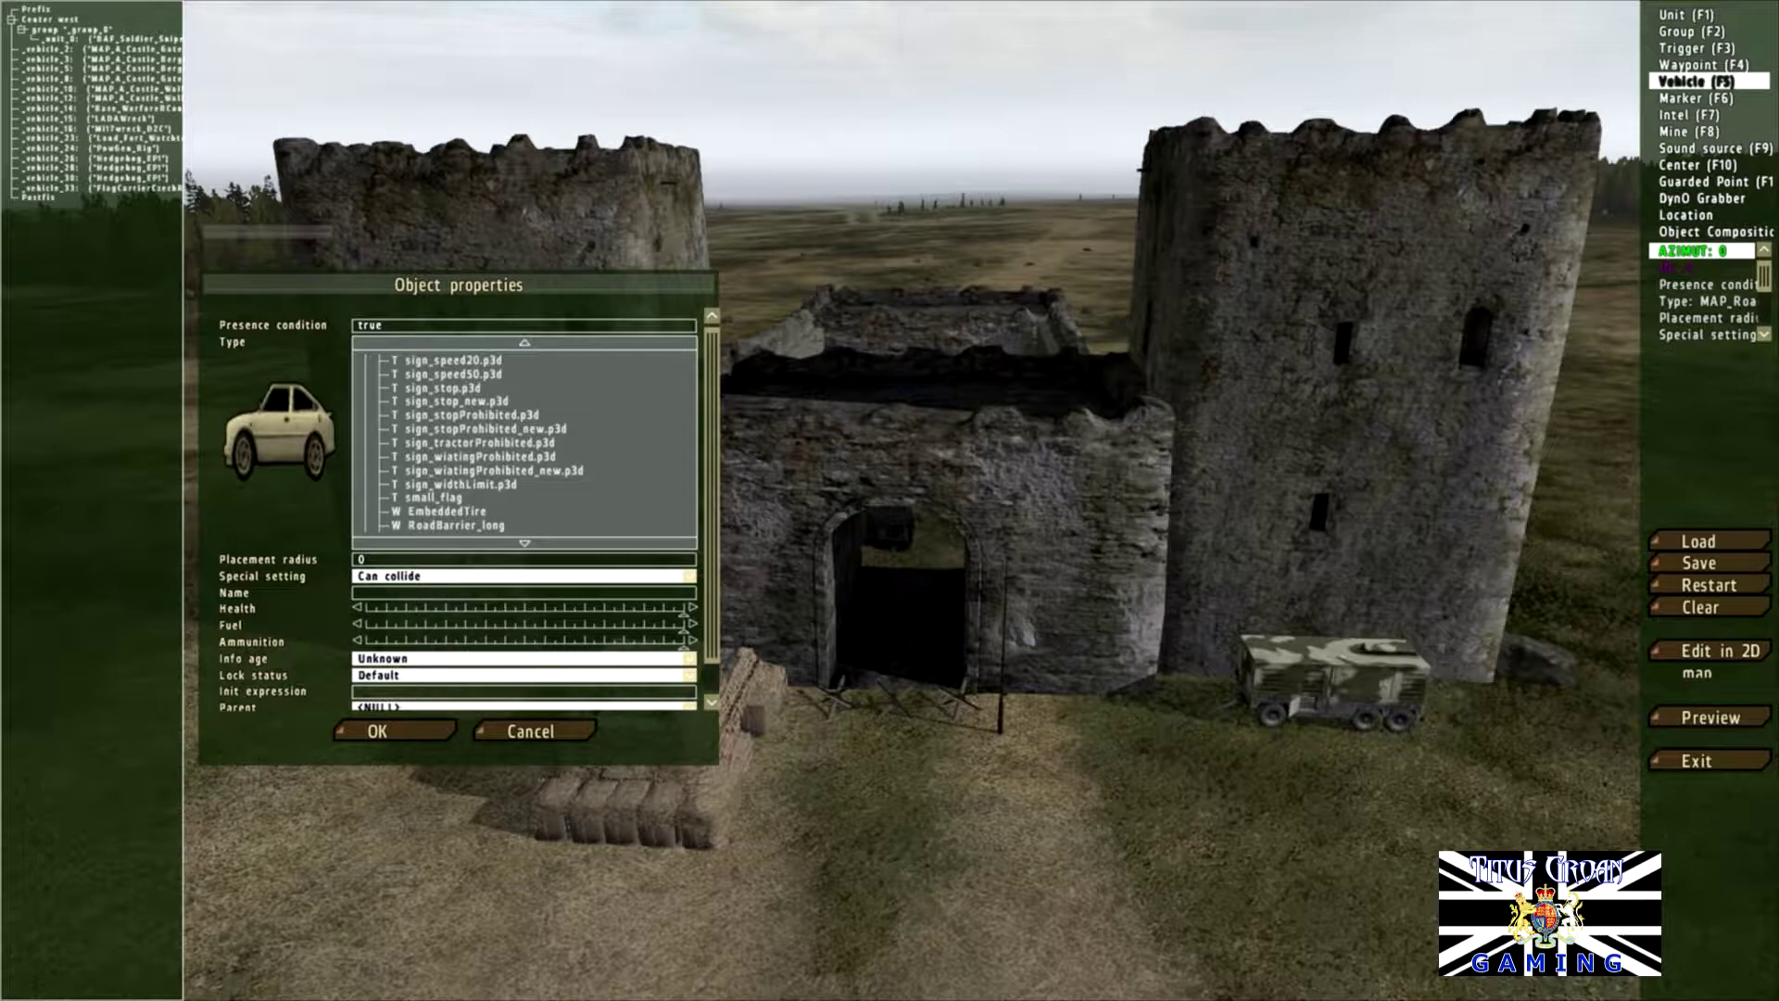
scroll(524, 442, "down", 2)
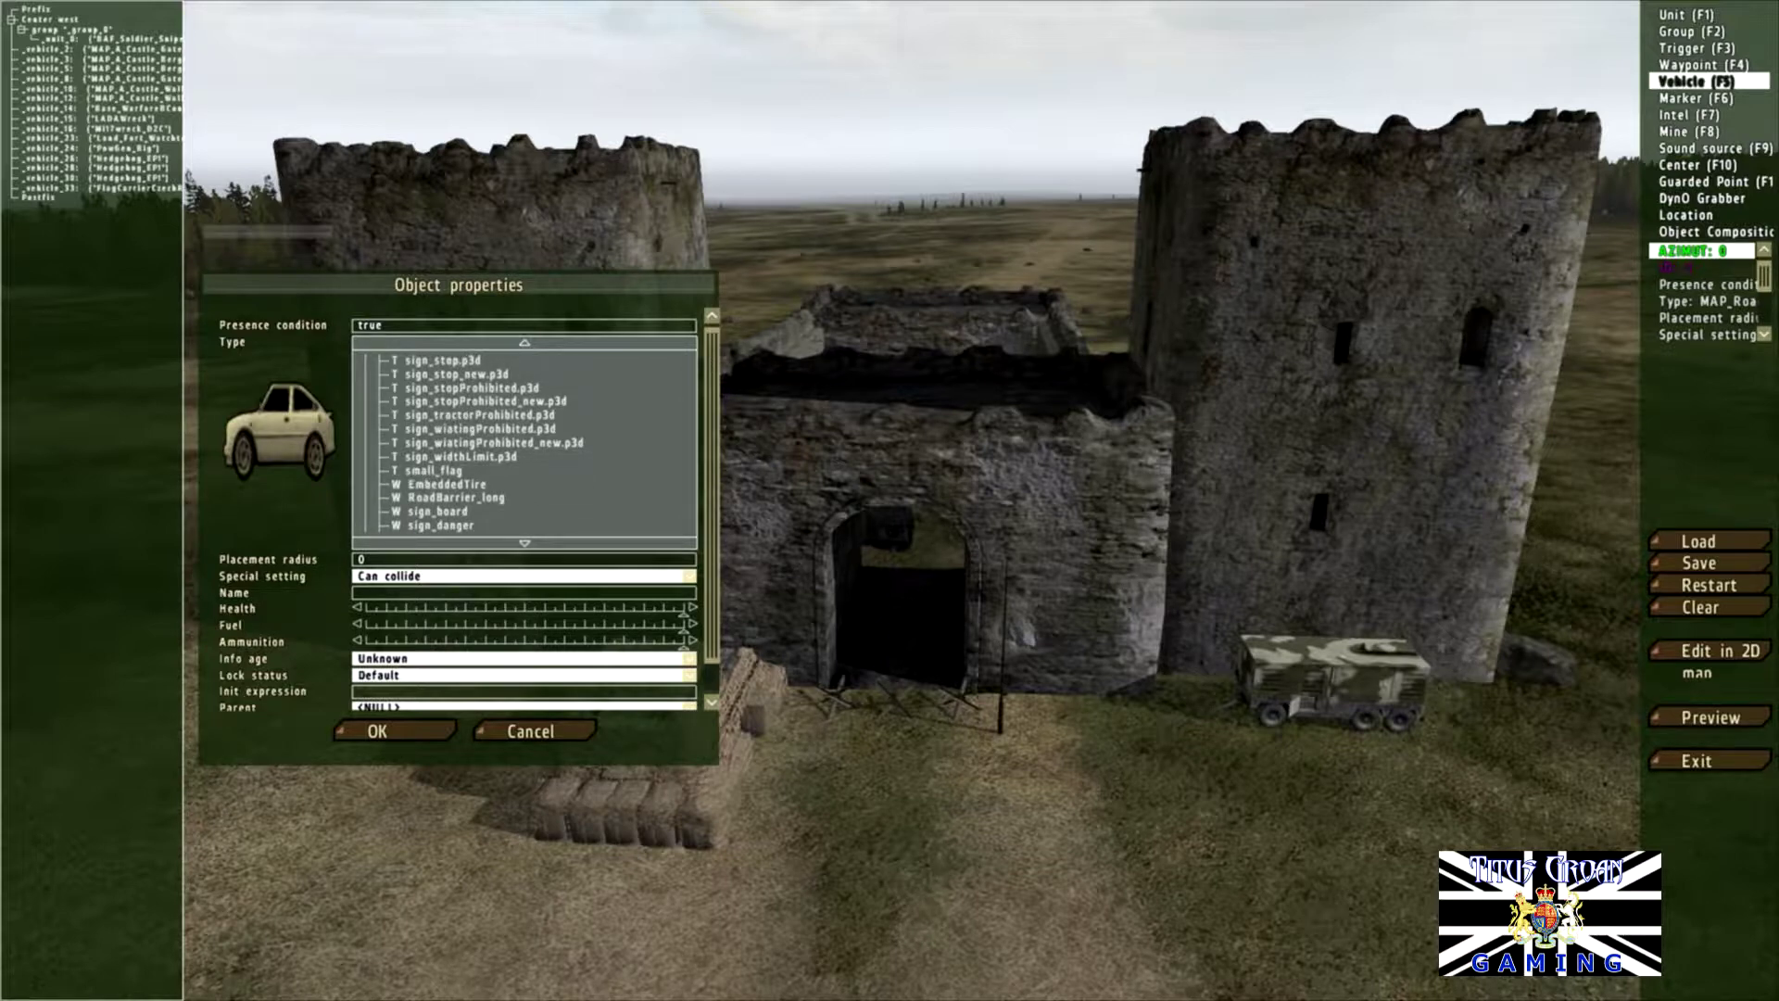
scroll(525, 442, "down", 6)
scroll(525, 442, "down", 6)
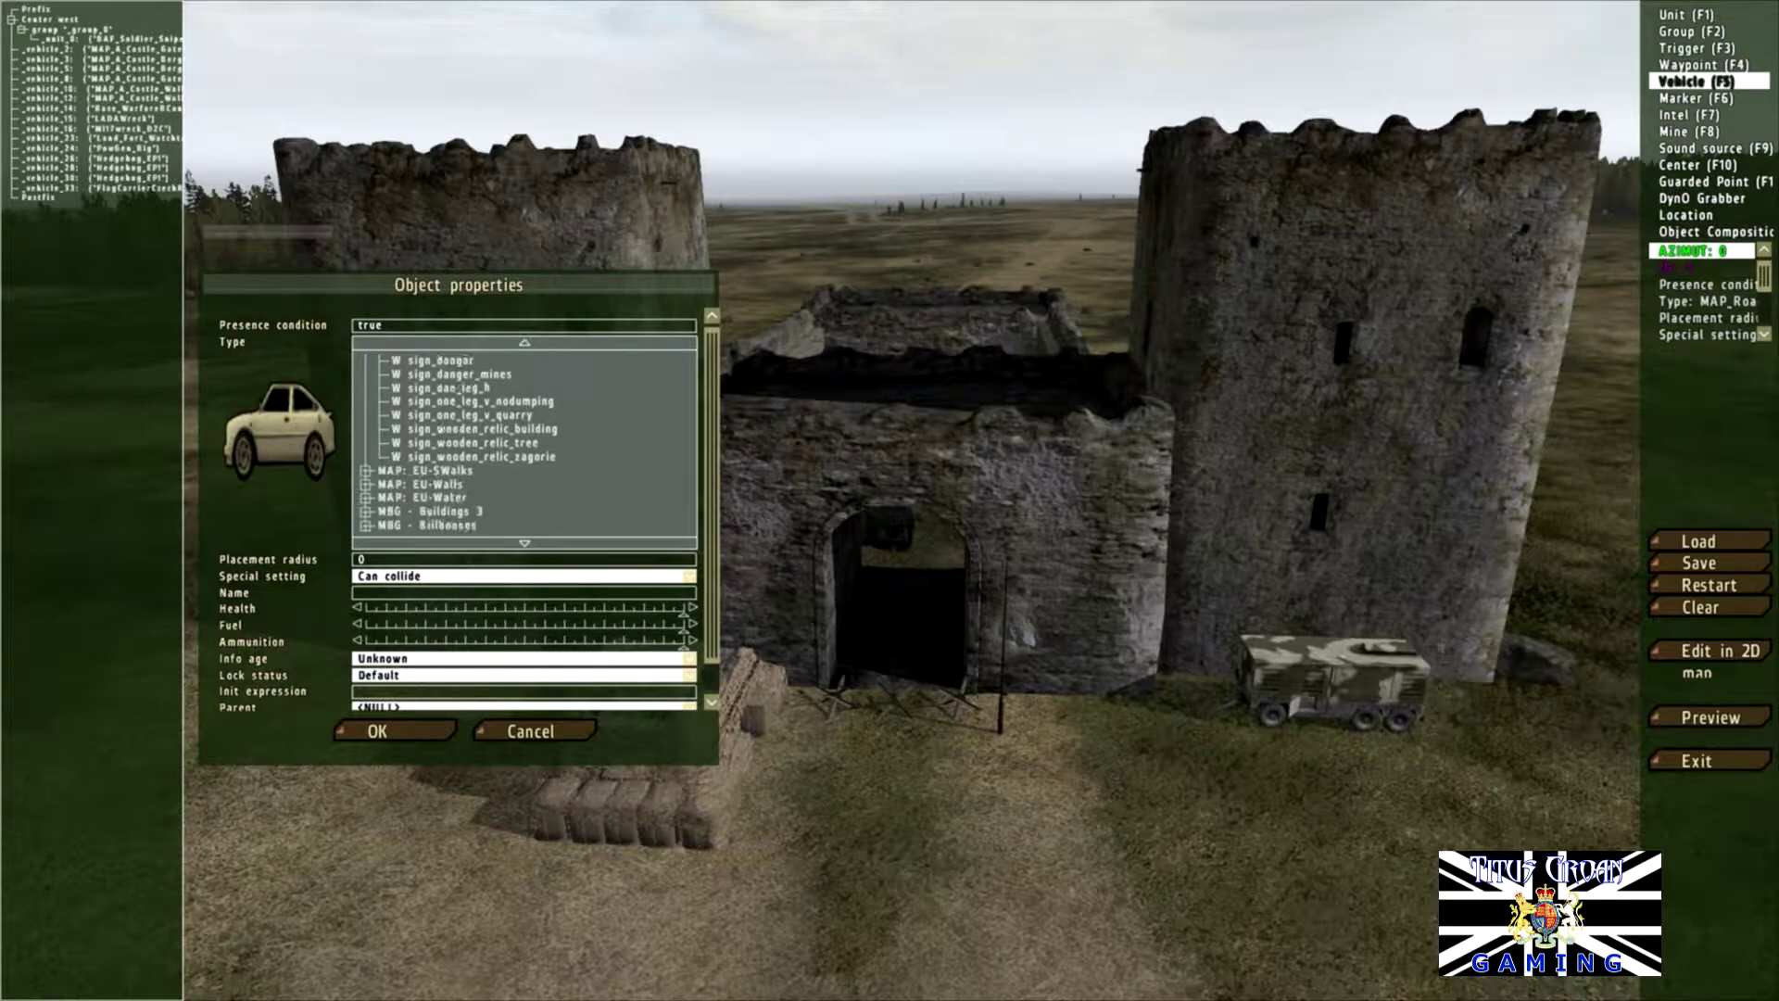
scroll(525, 442, "up", 4)
Step: Add an FOB Blanik sign from the Objects (Signs) category on the path in front of the gatehouse
scroll(524, 442, "down", 20)
scroll(524, 442, "down", 7)
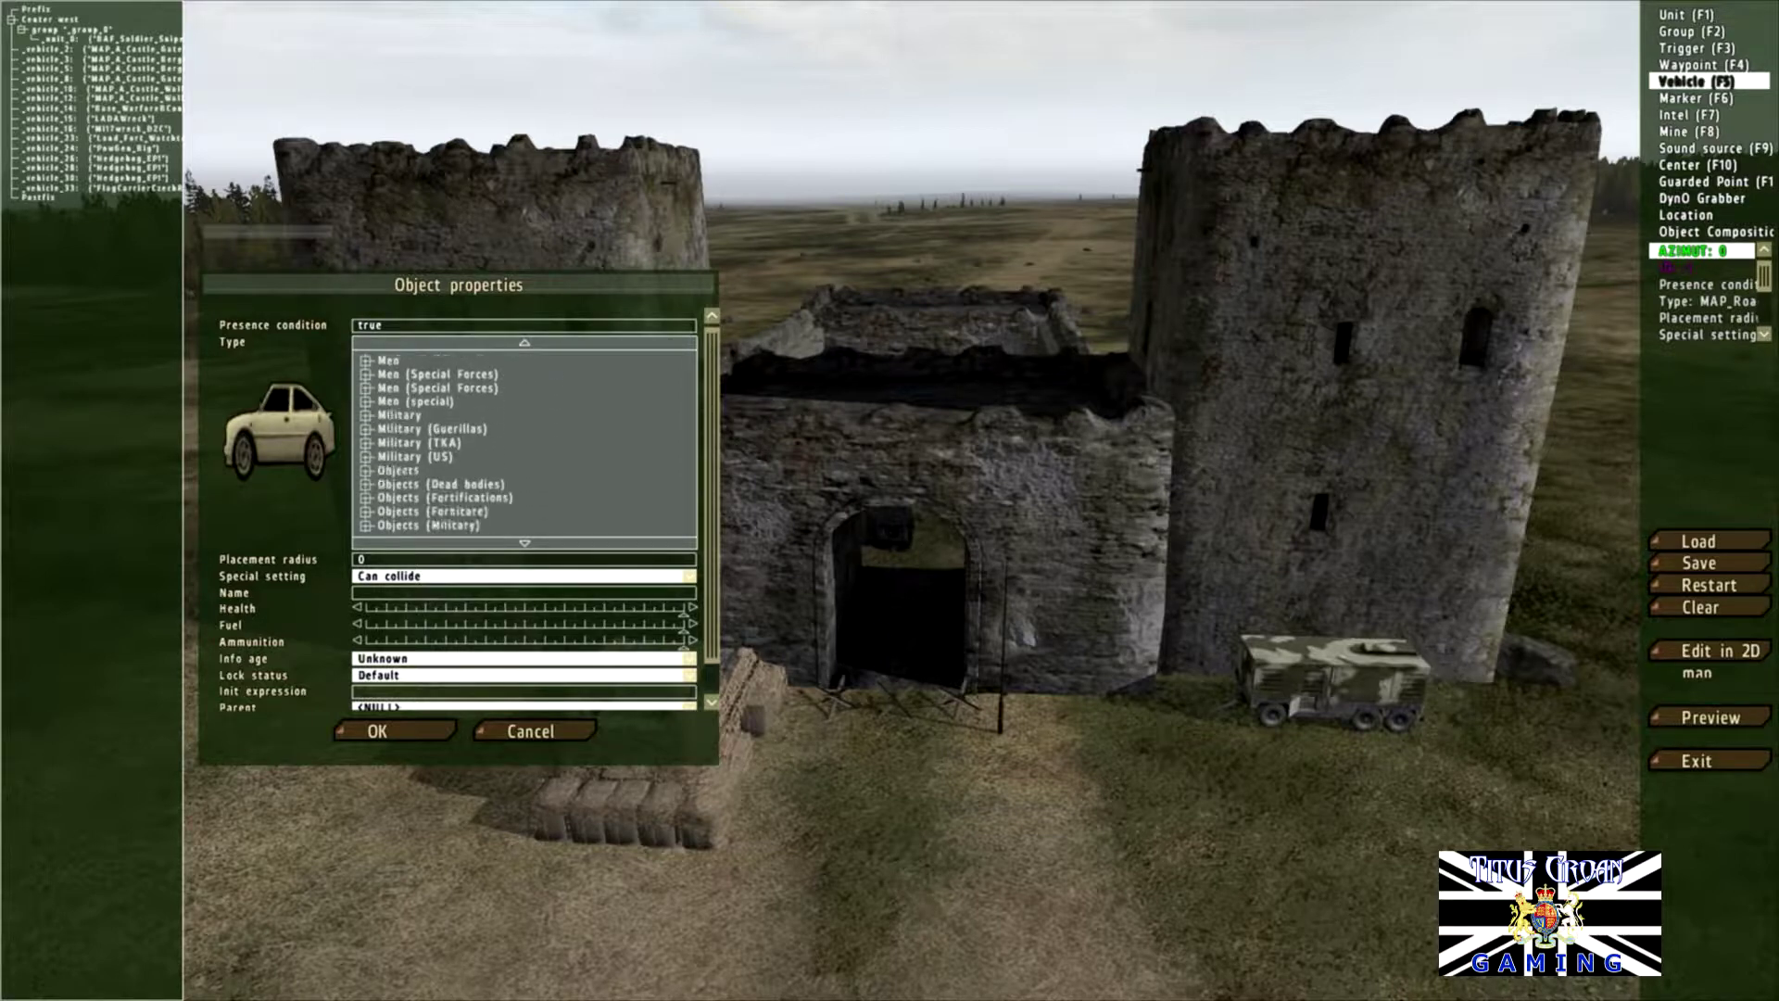
scroll(525, 442, "down", 1)
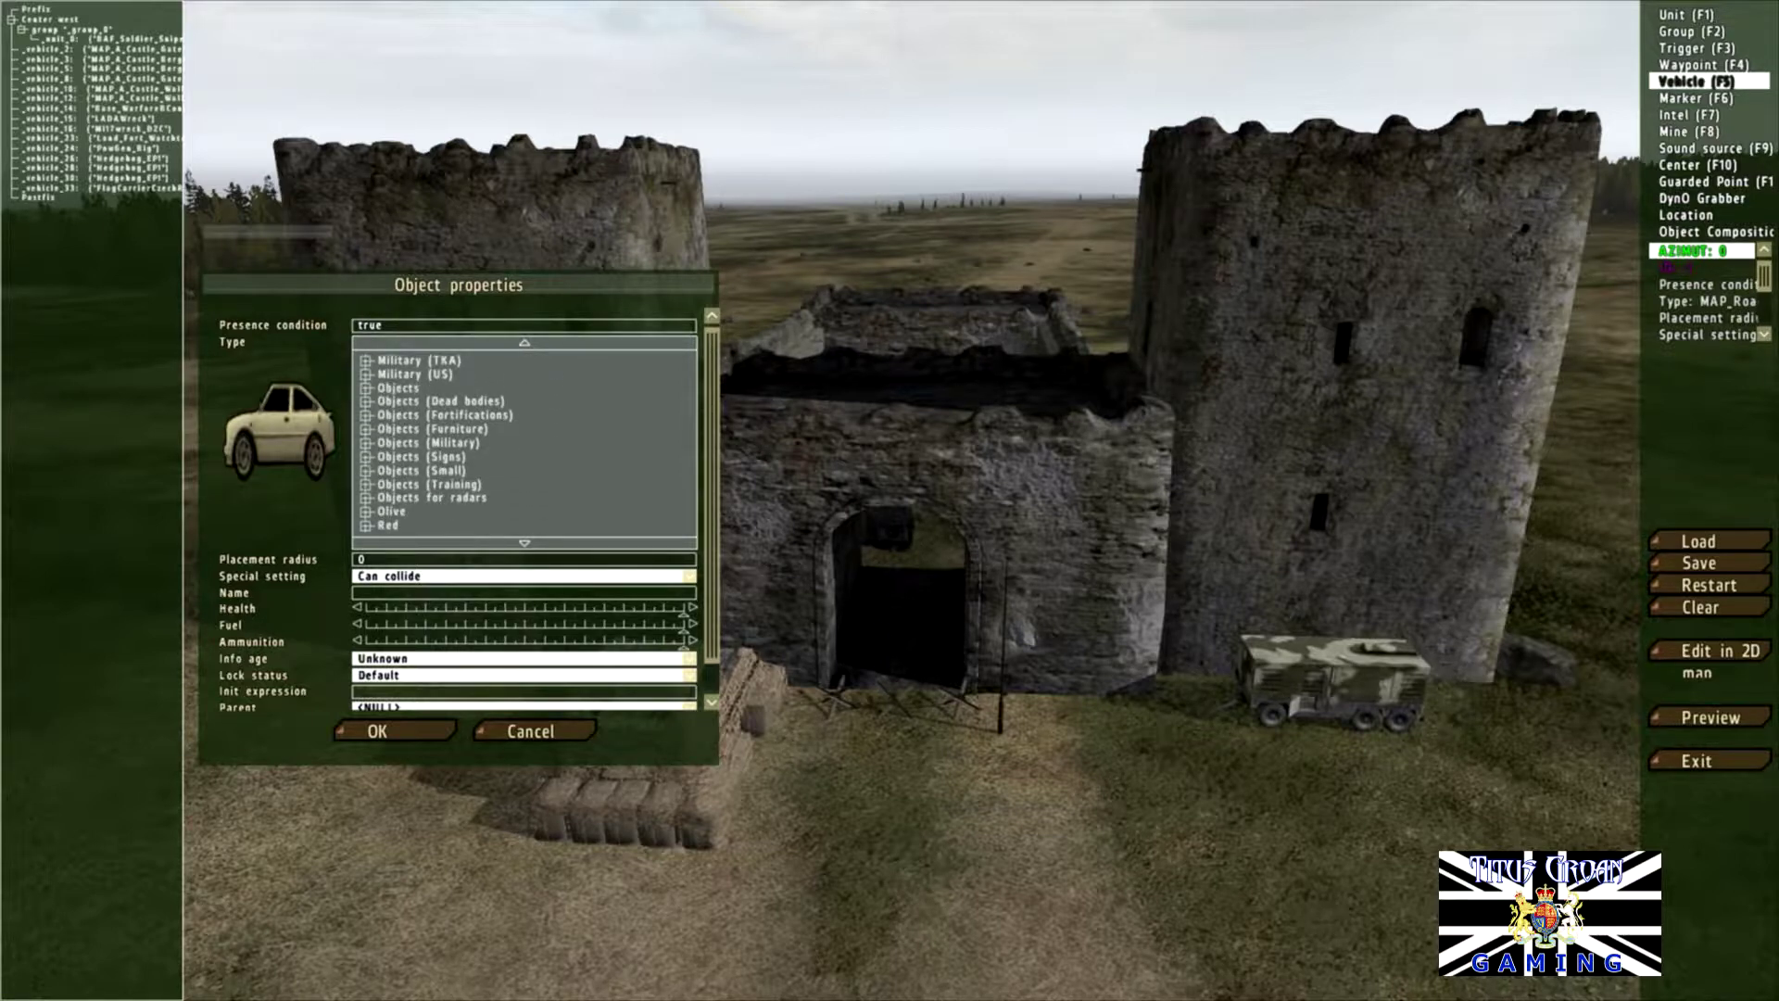
scroll(525, 442, "up", 1)
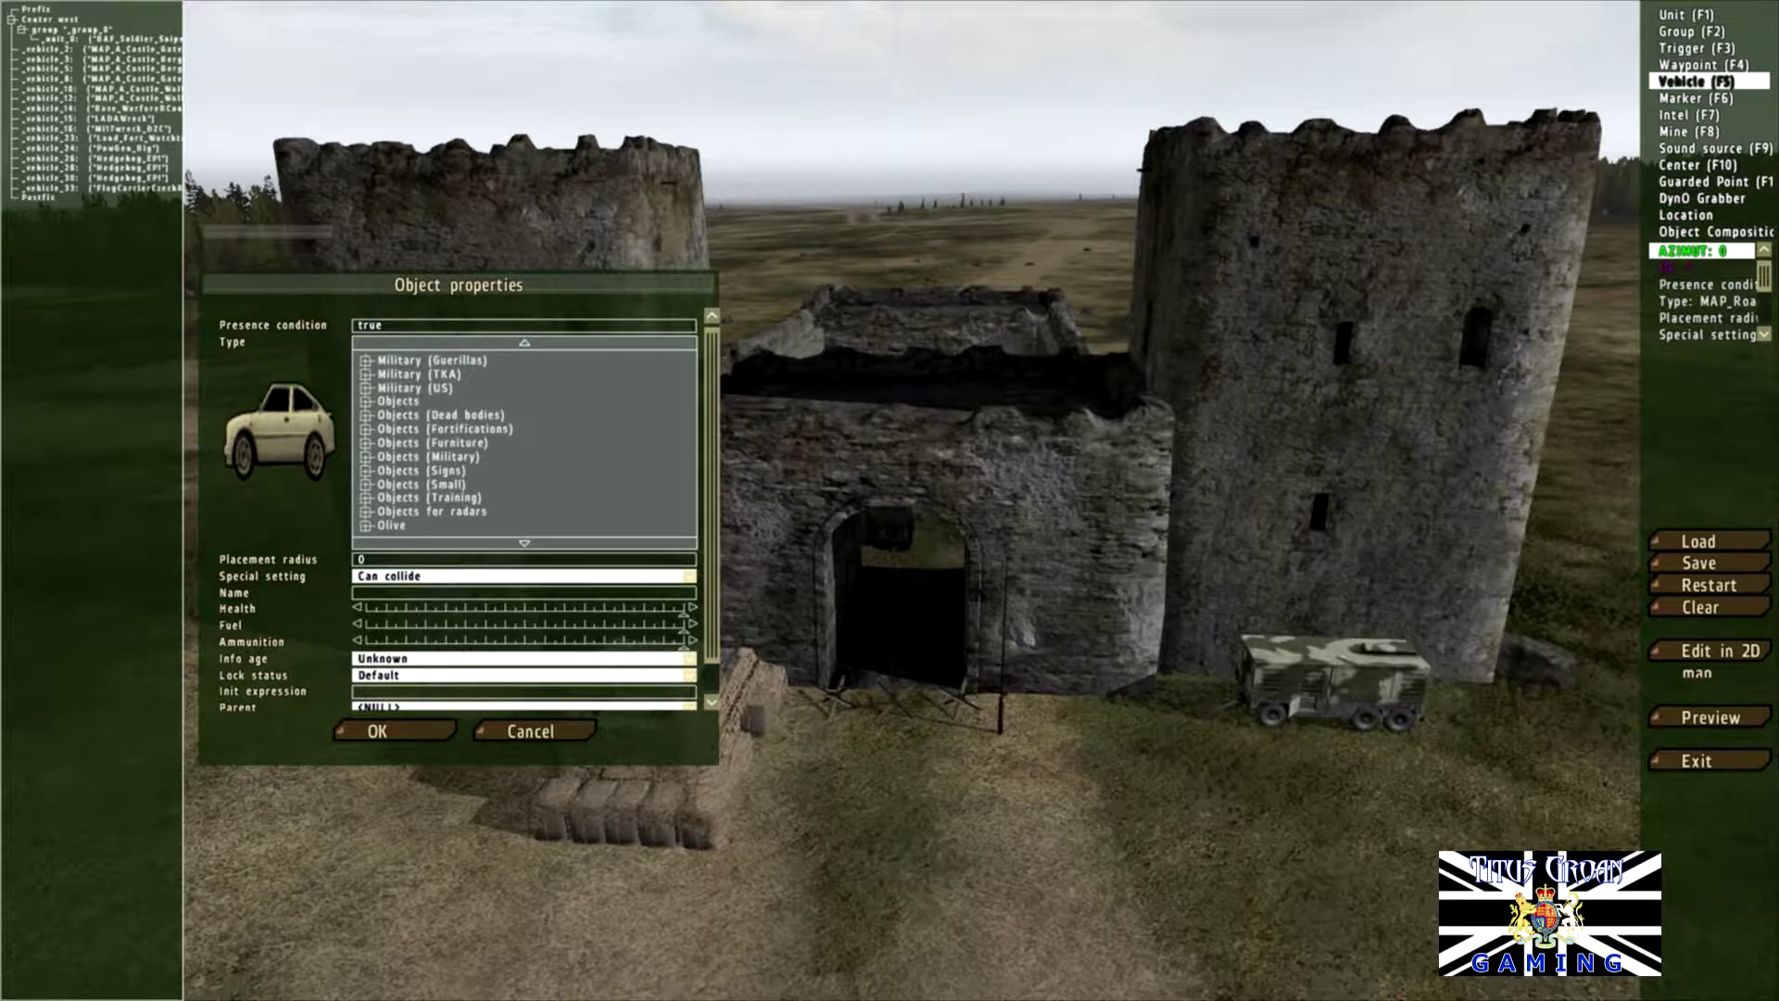
double_click(421, 470)
scroll(524, 442, "down", 7)
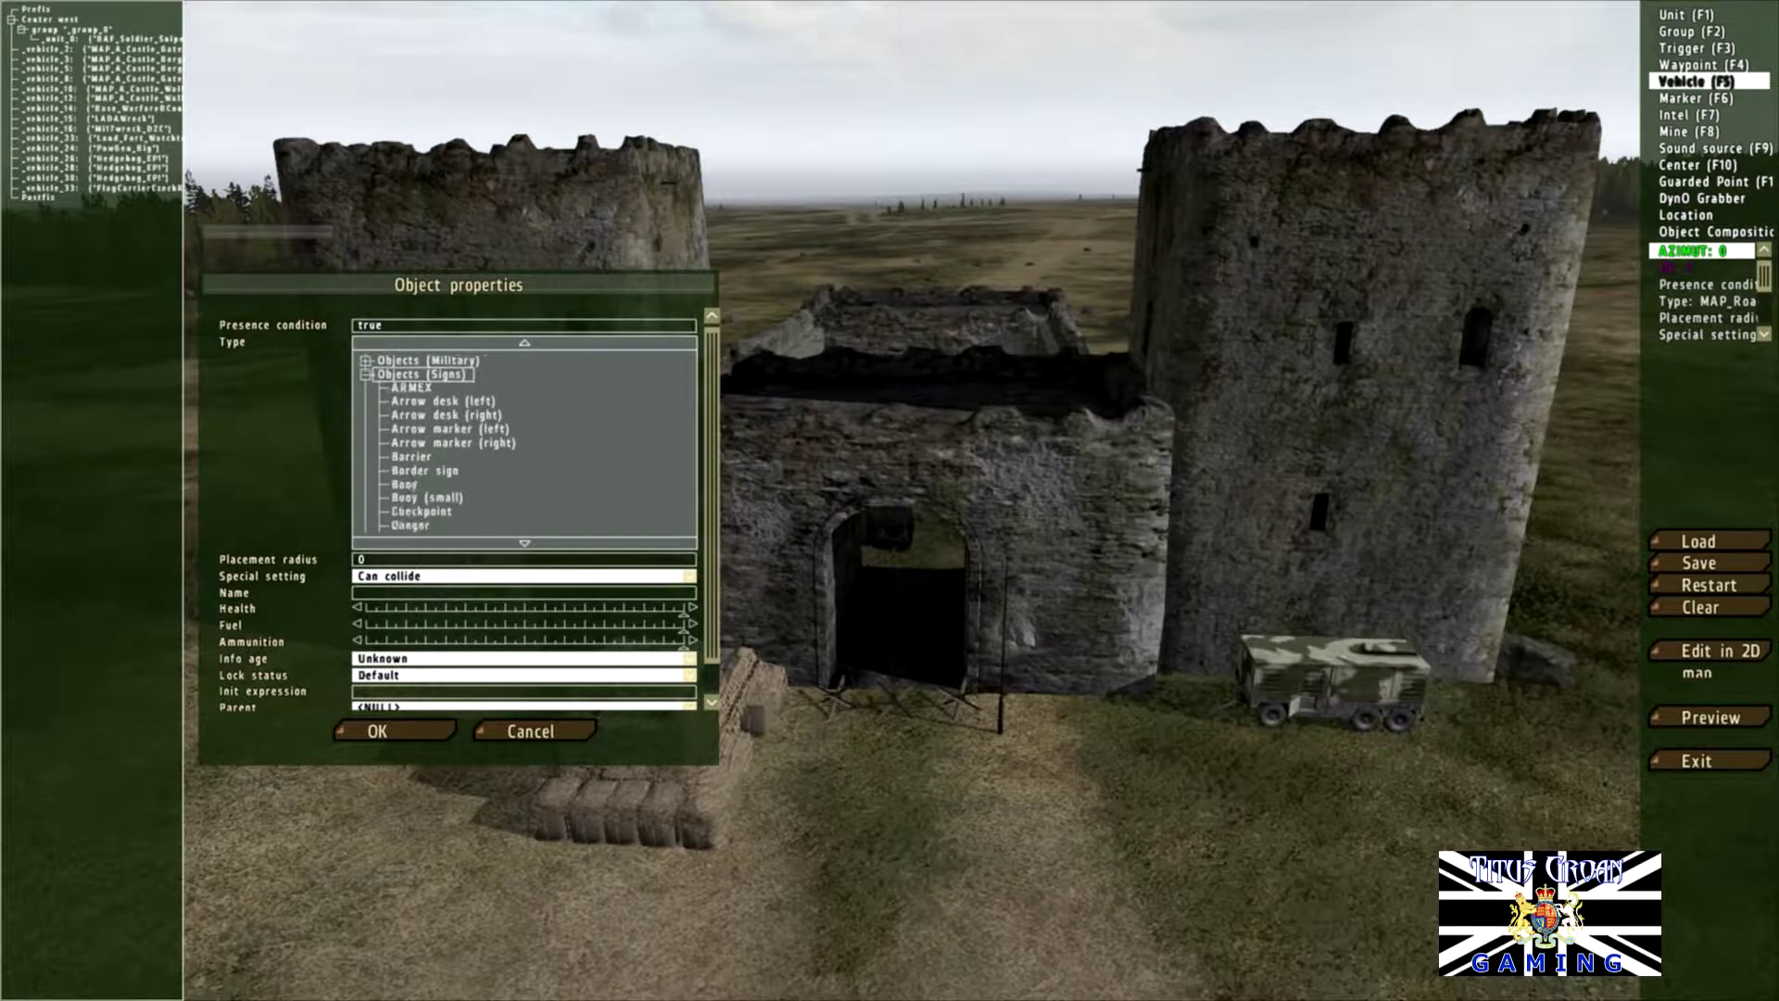
scroll(524, 442, "down", 6)
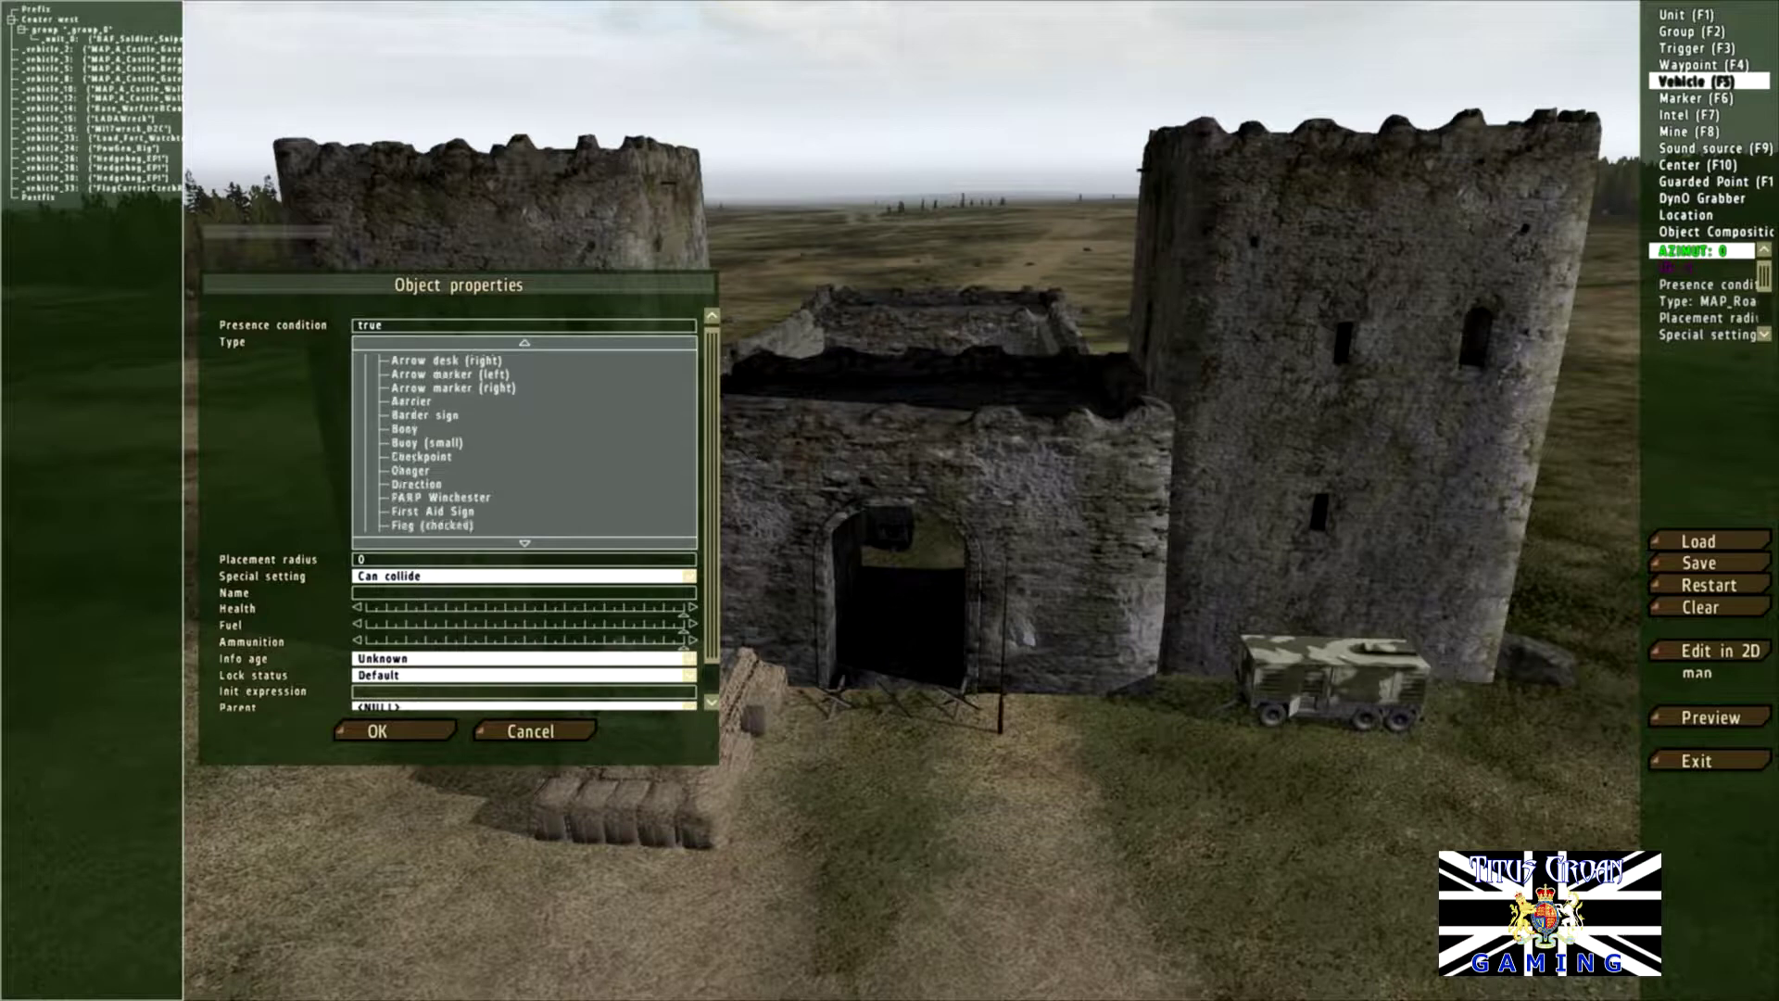
scroll(524, 442, "down", 3)
scroll(524, 442, "down", 1)
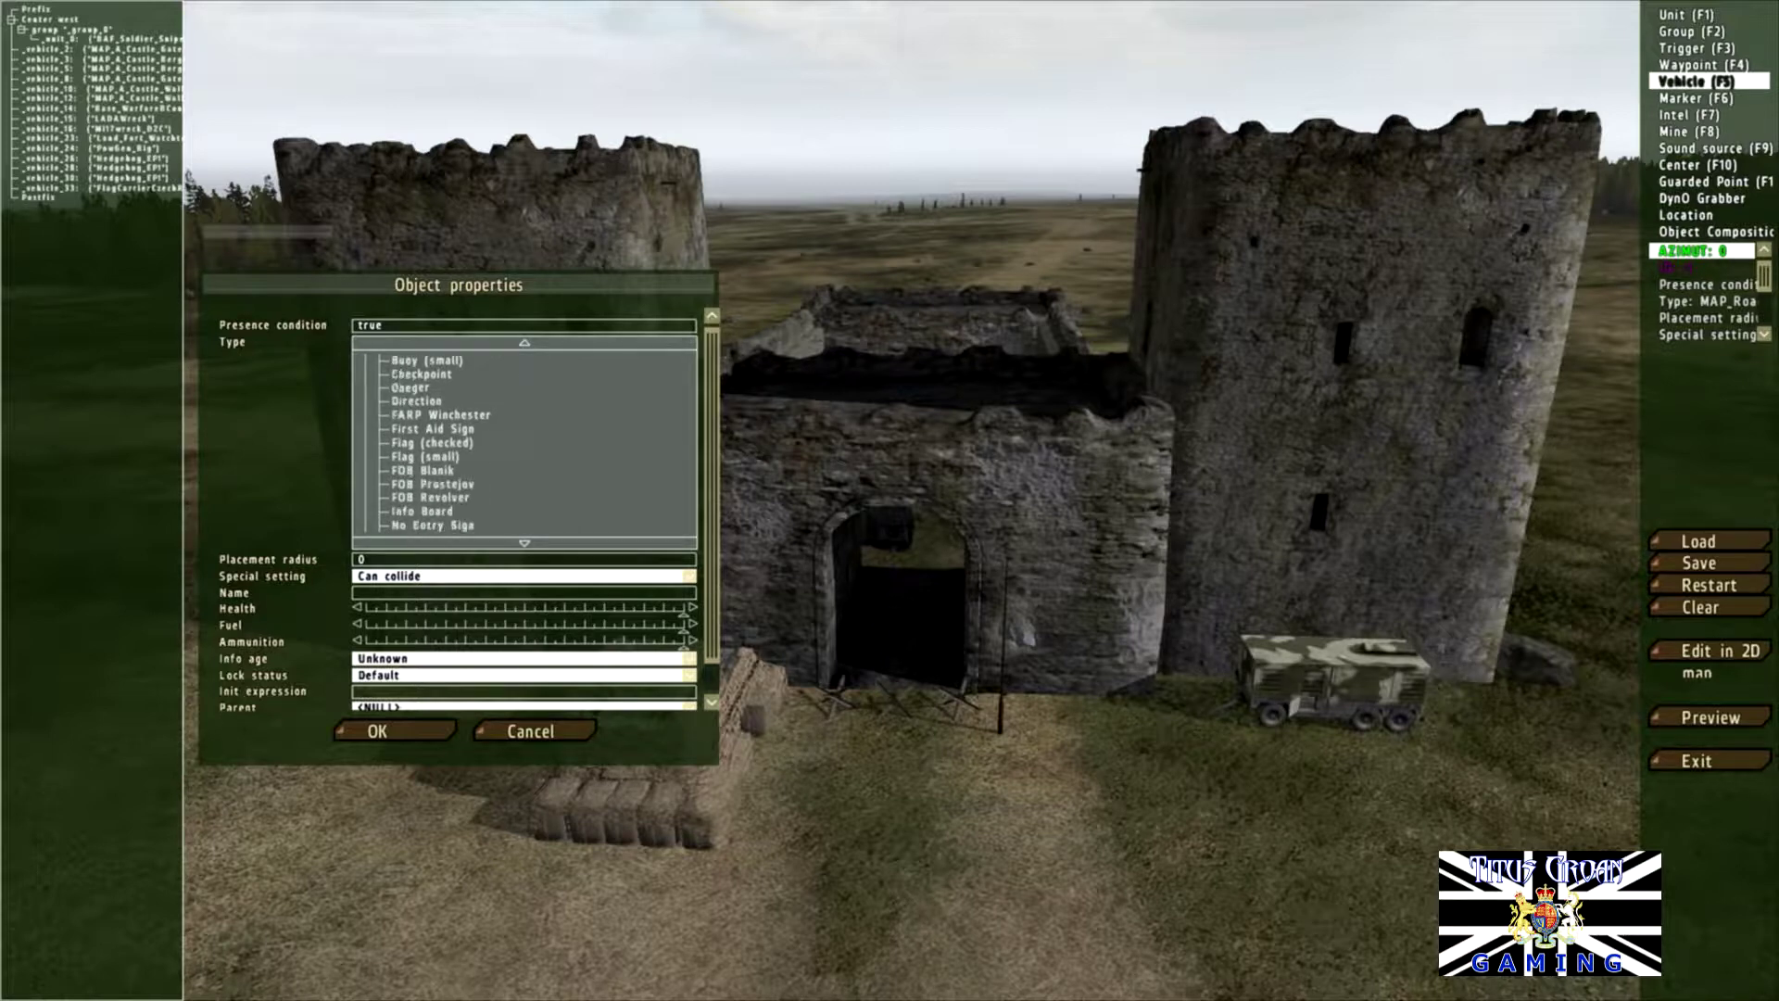
left_click(423, 470)
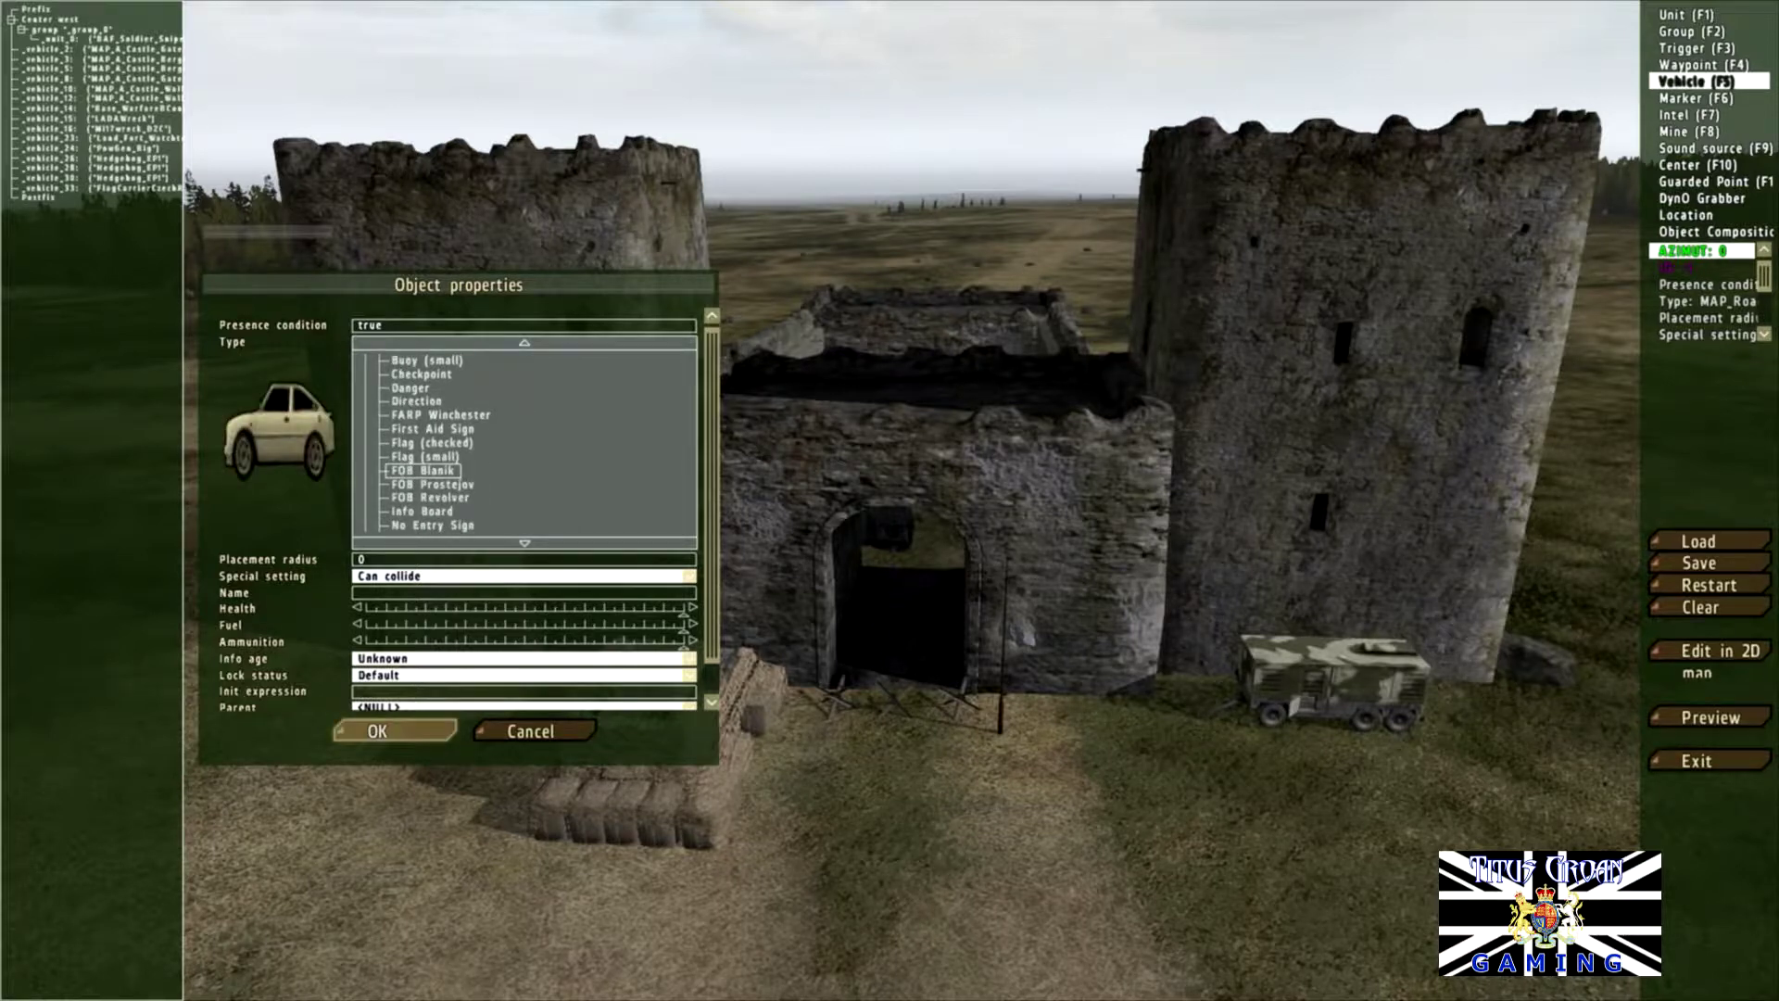
left_click(378, 731)
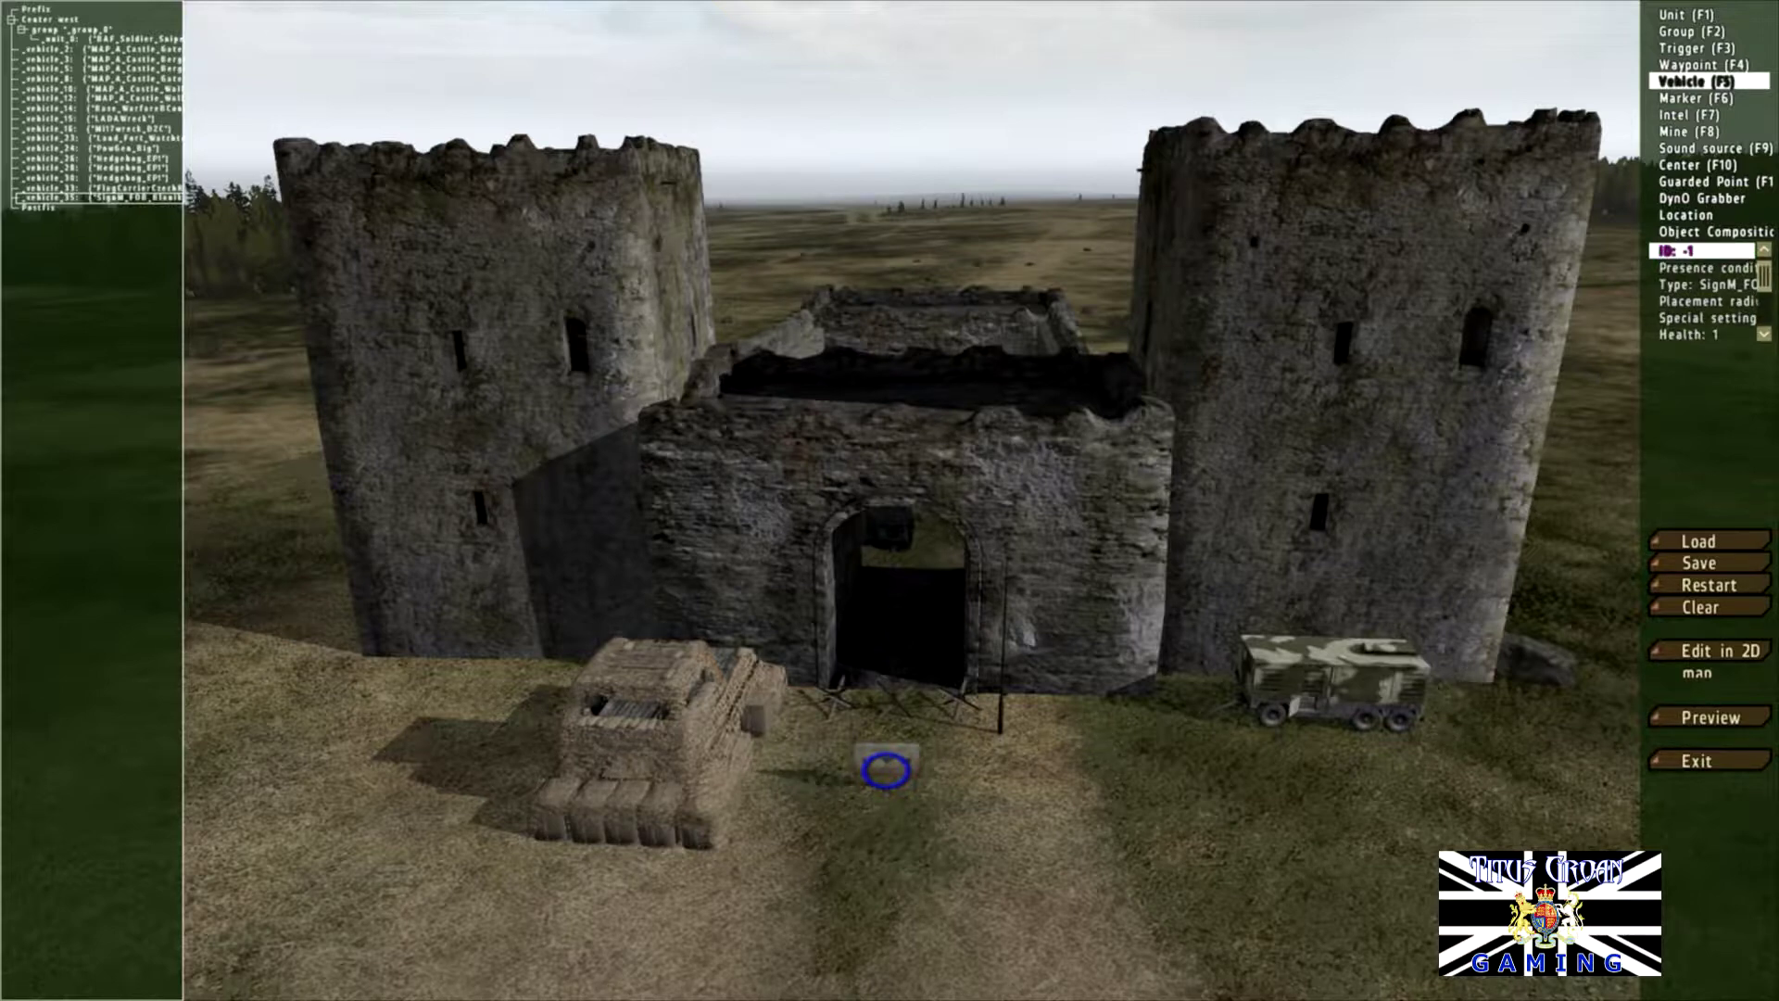
Step: Move the FOB Blanik sign next to the sandbag watchtower's front corner and paste a copy across the path
left_click_drag(887, 769, 758, 850)
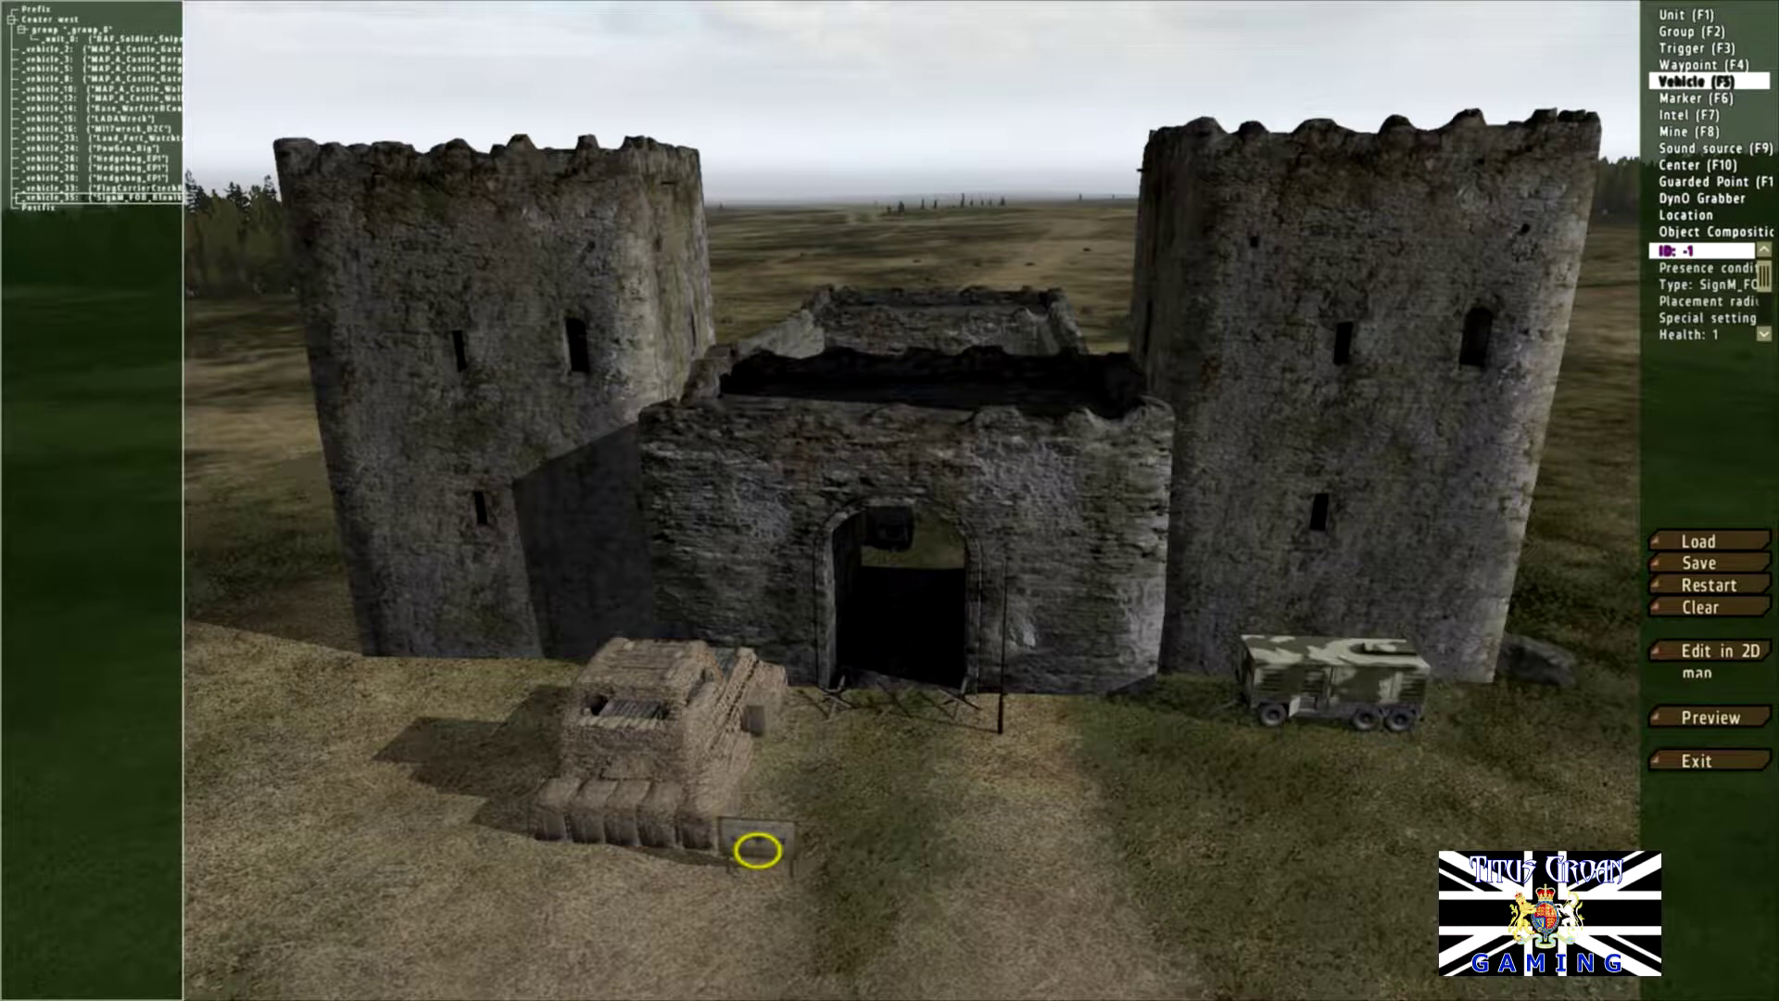
key("ctrl+v")
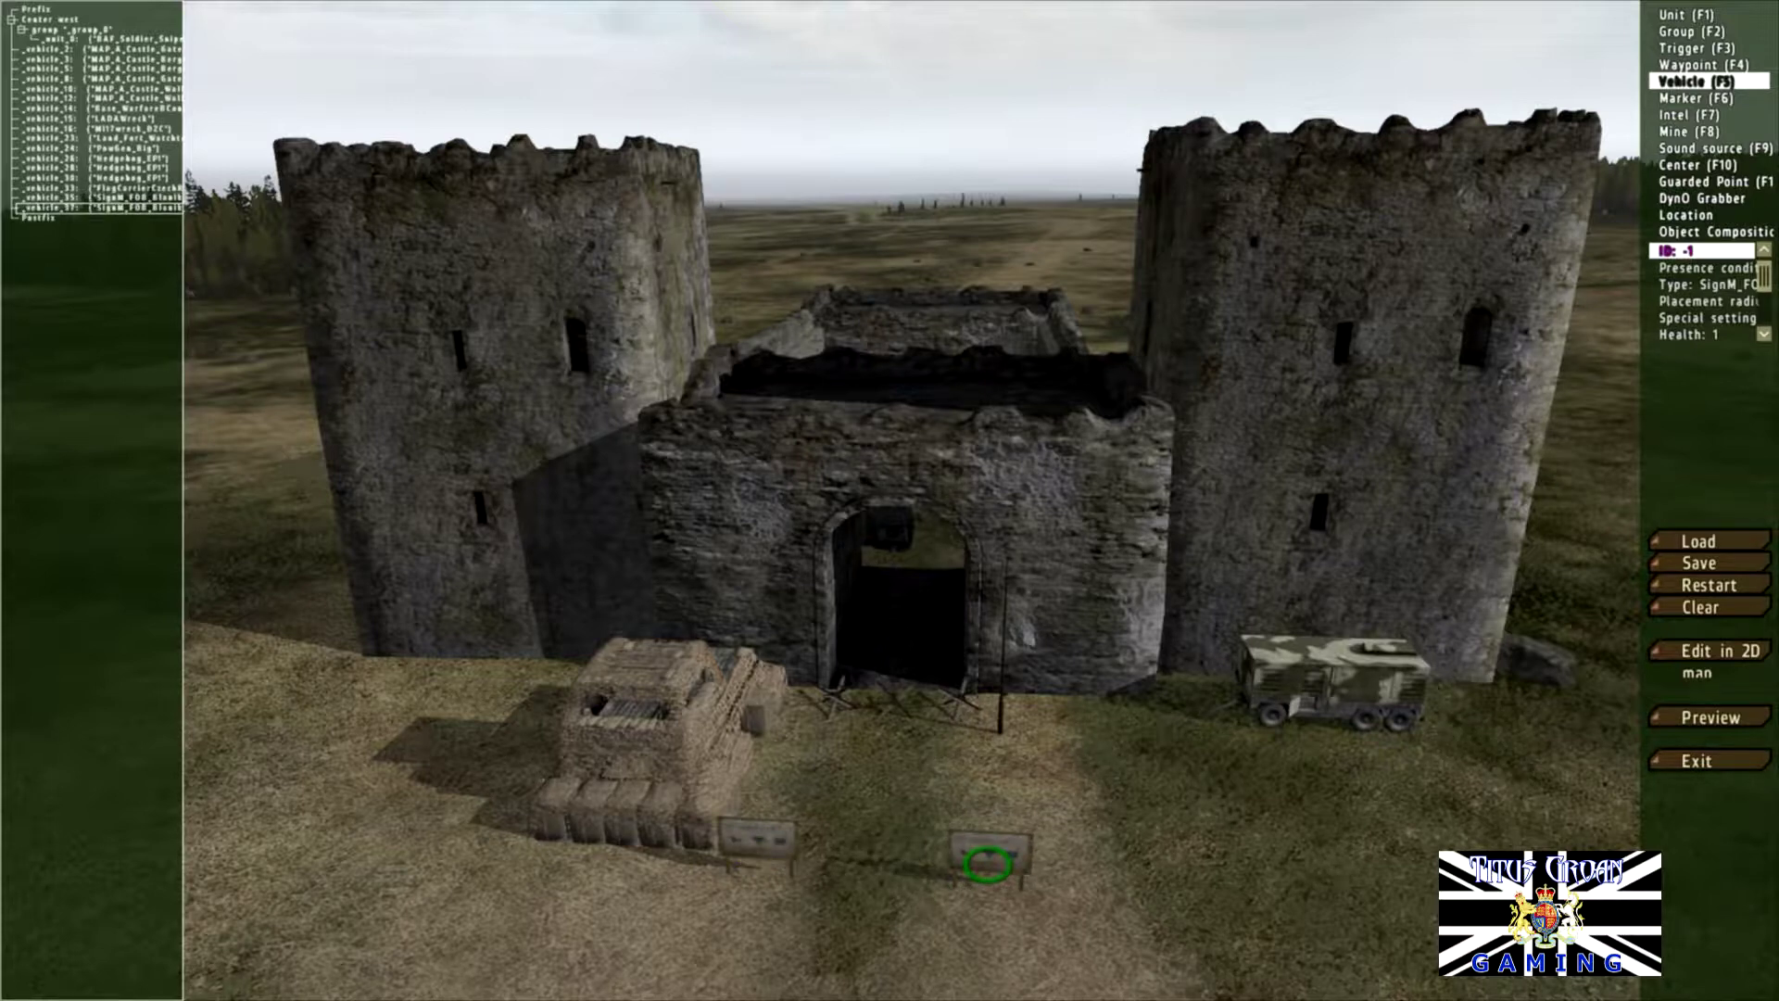
Step: Add a Road barrier from the Objects (Signs) category on the path between the two FOB Blanik signs
double_click(987, 863)
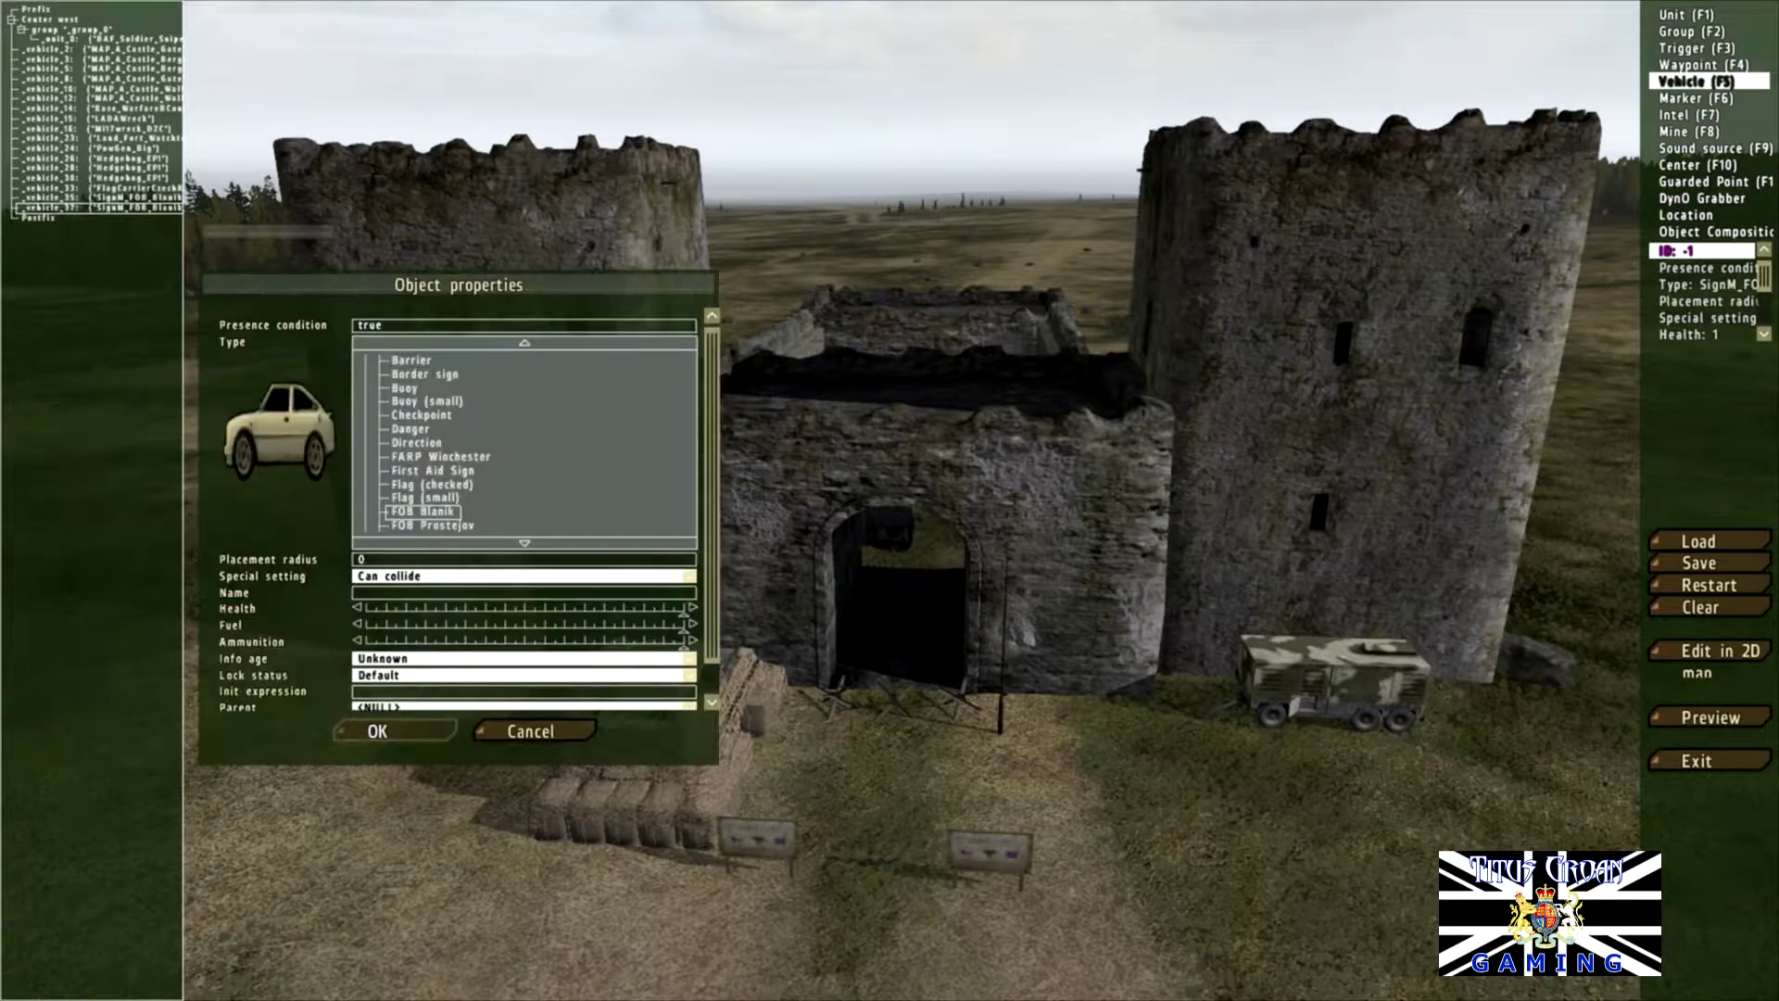
scroll(525, 442, "down", 3)
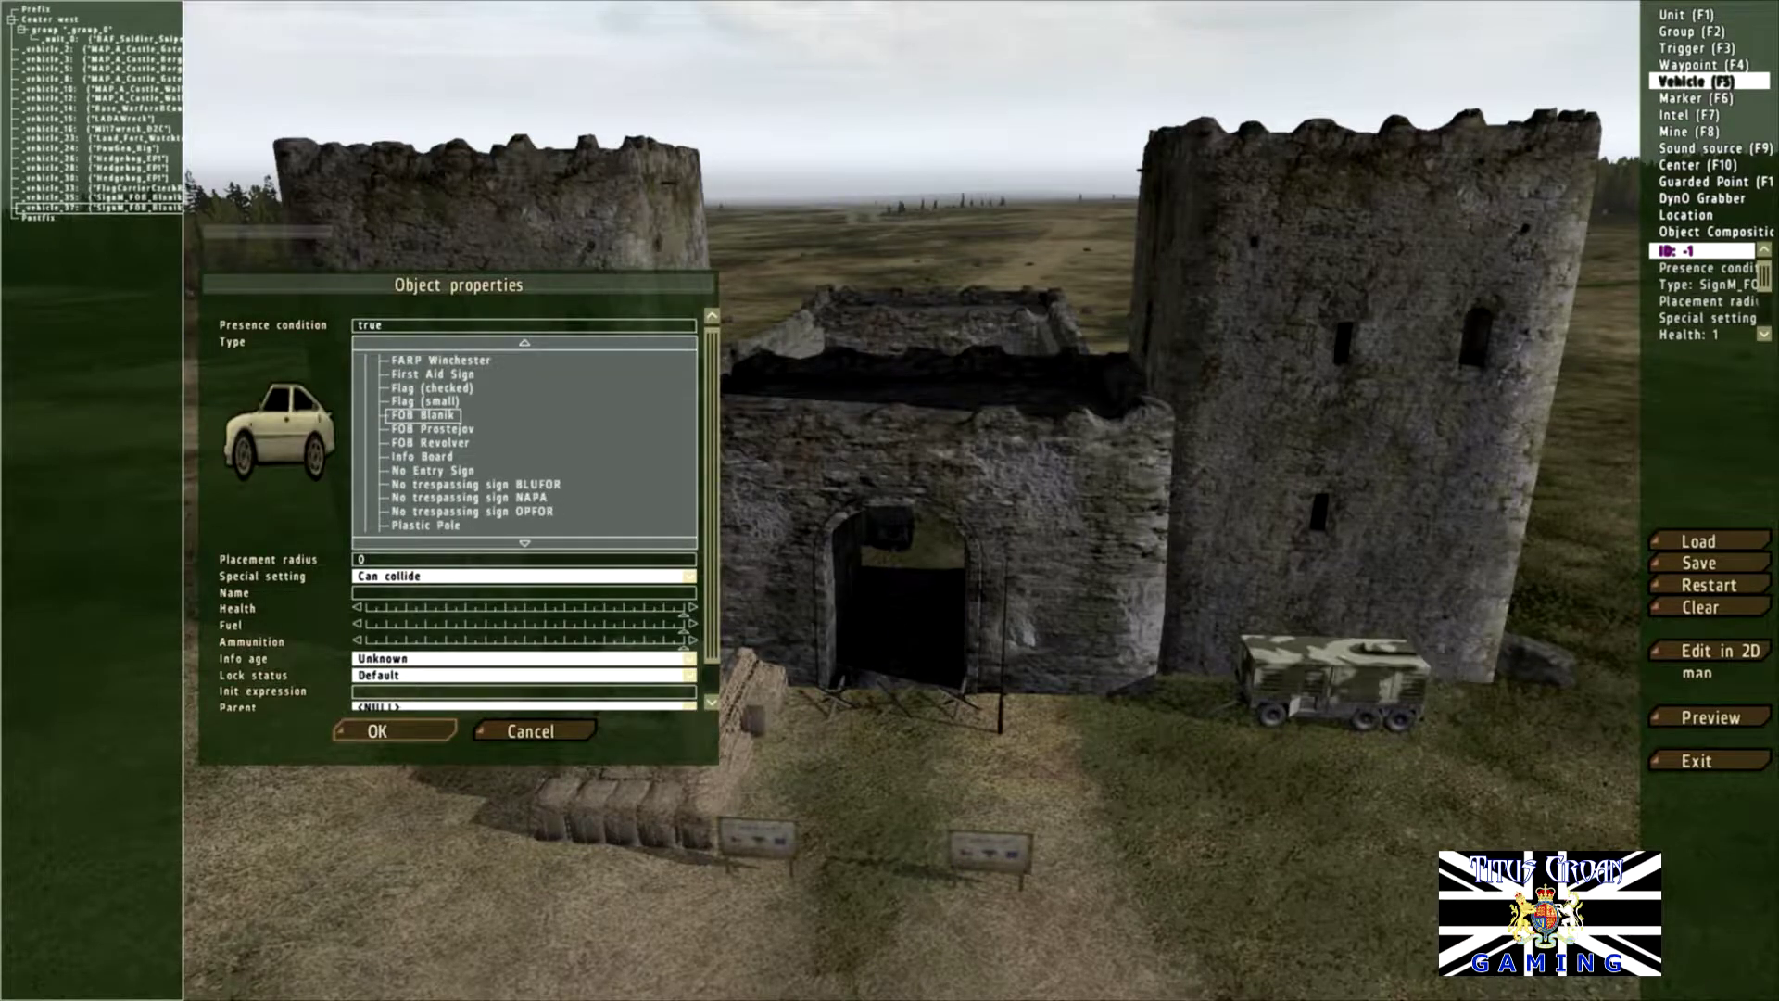
scroll(524, 442, "down", 2)
scroll(525, 442, "down", 4)
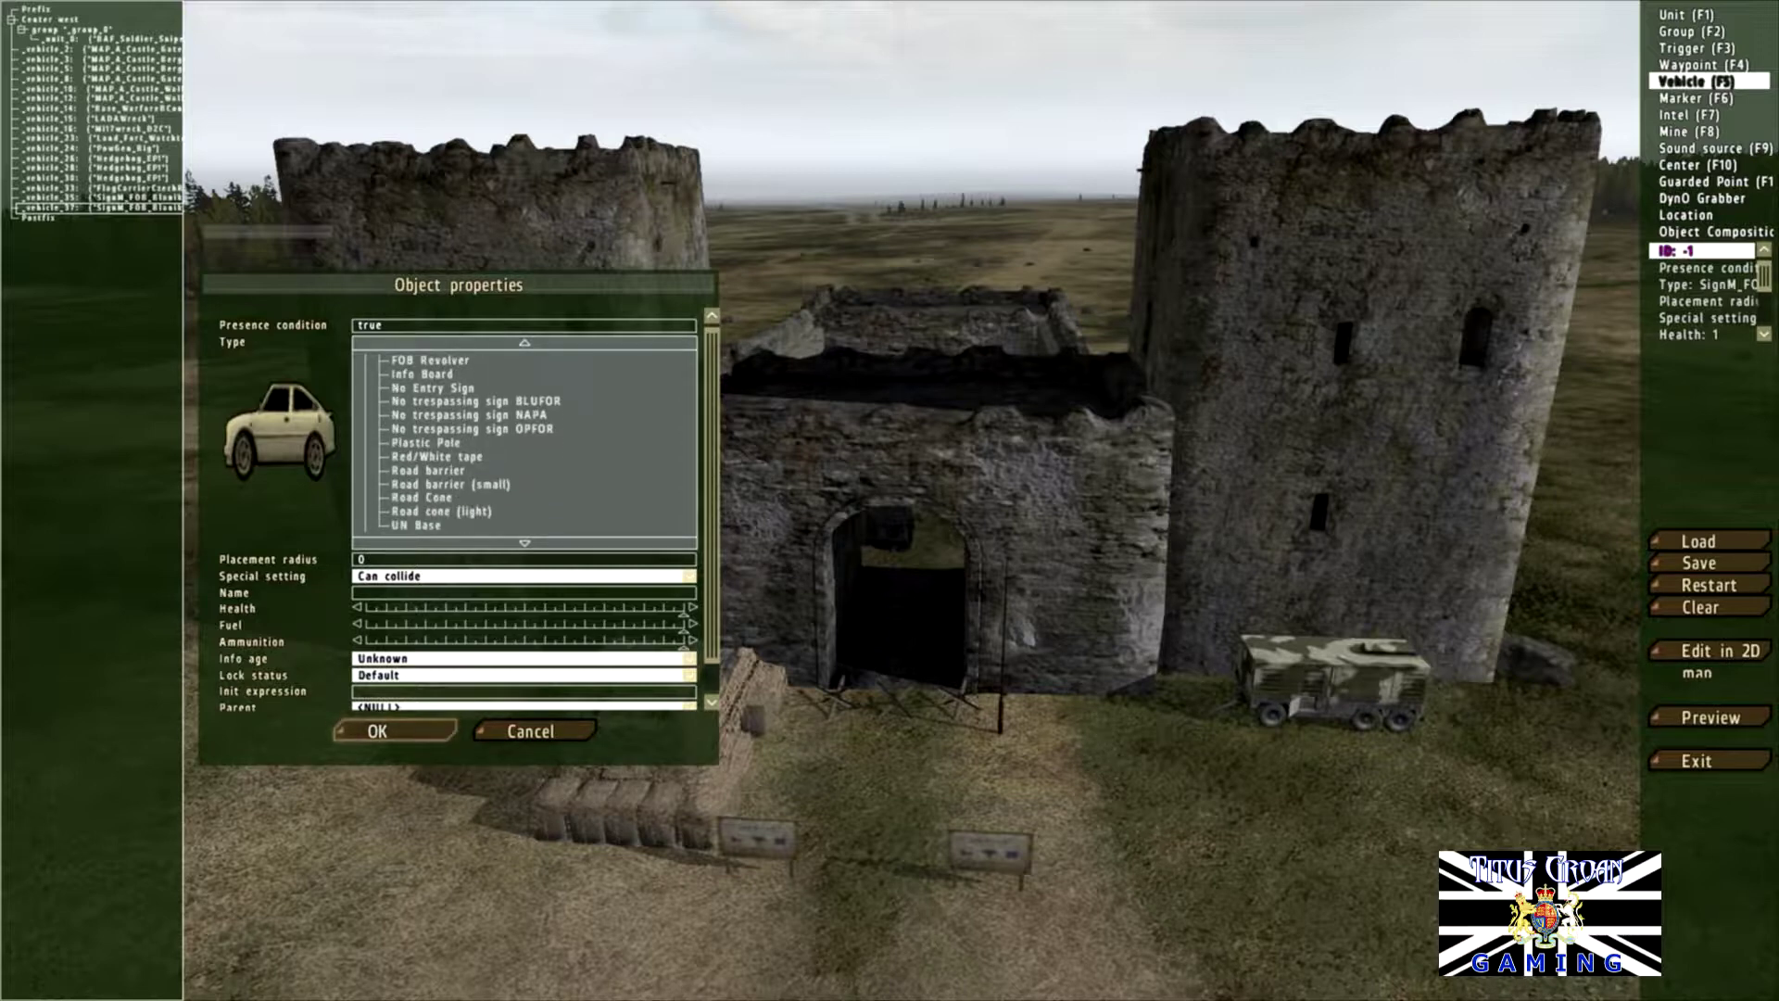
left_click(427, 470)
left_click(377, 731)
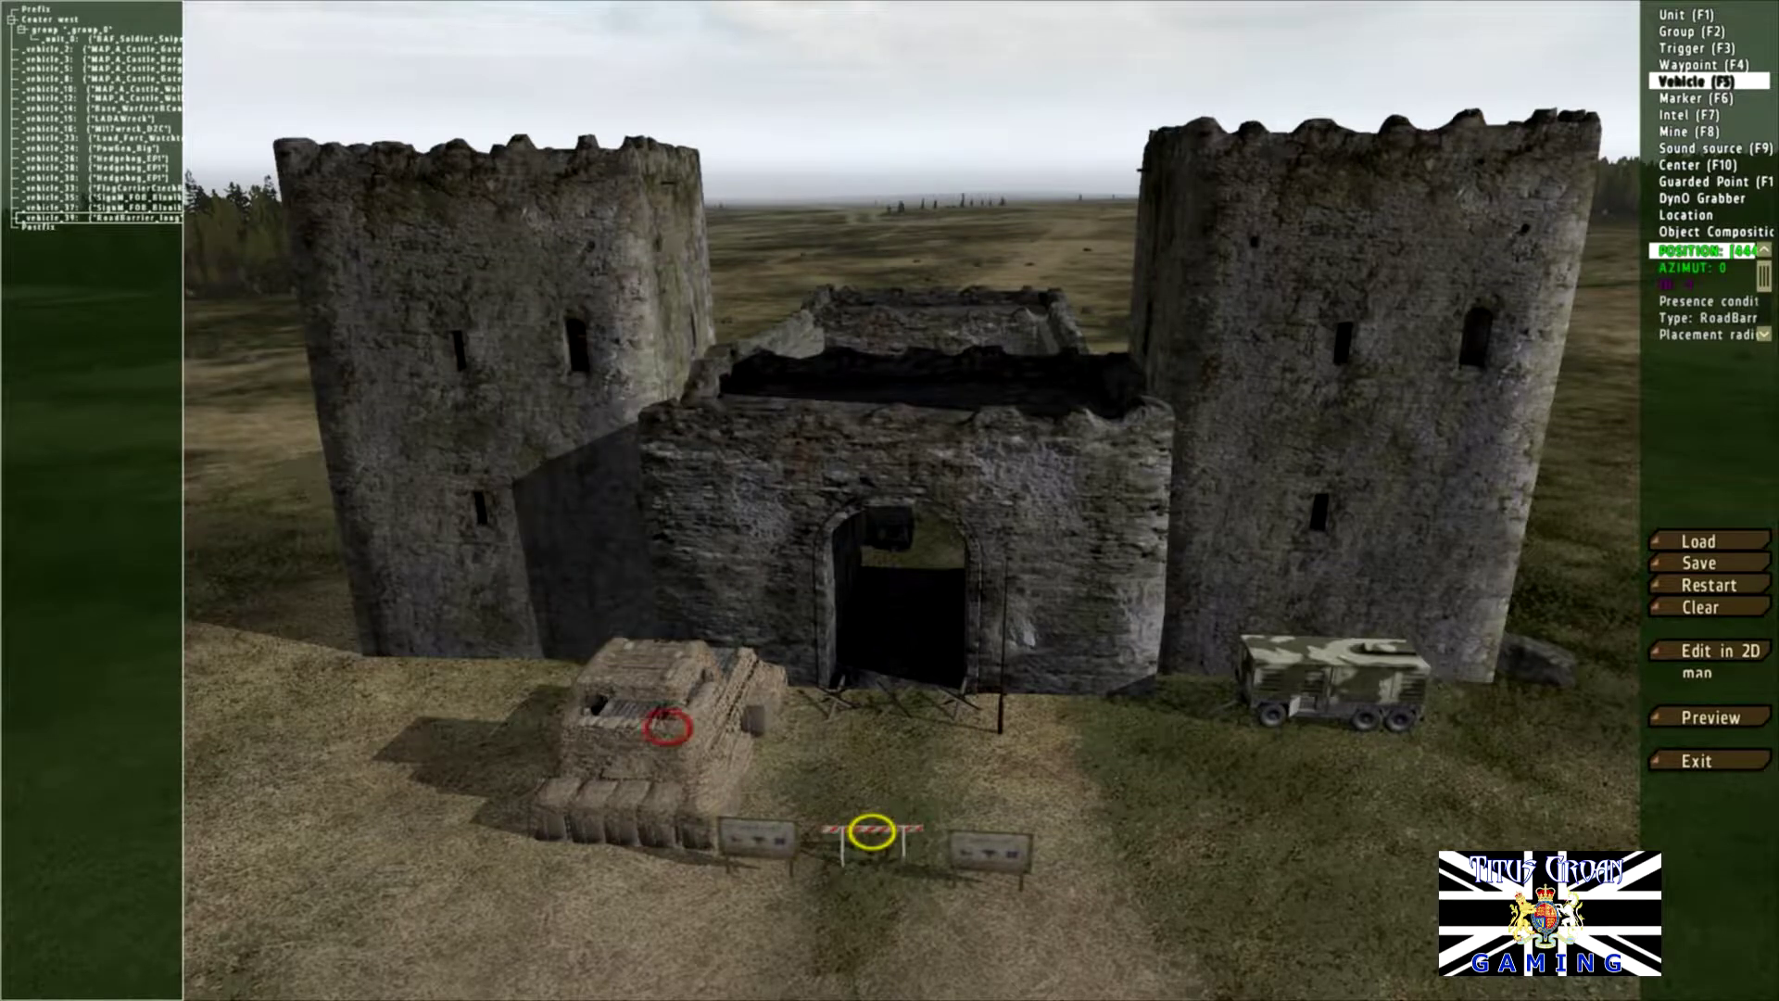
Step: Position the road barrier just behind the sign farther from the watchtower and paste a second barrier on the watchtower side of the path
left_click_drag(871, 831, 847, 811)
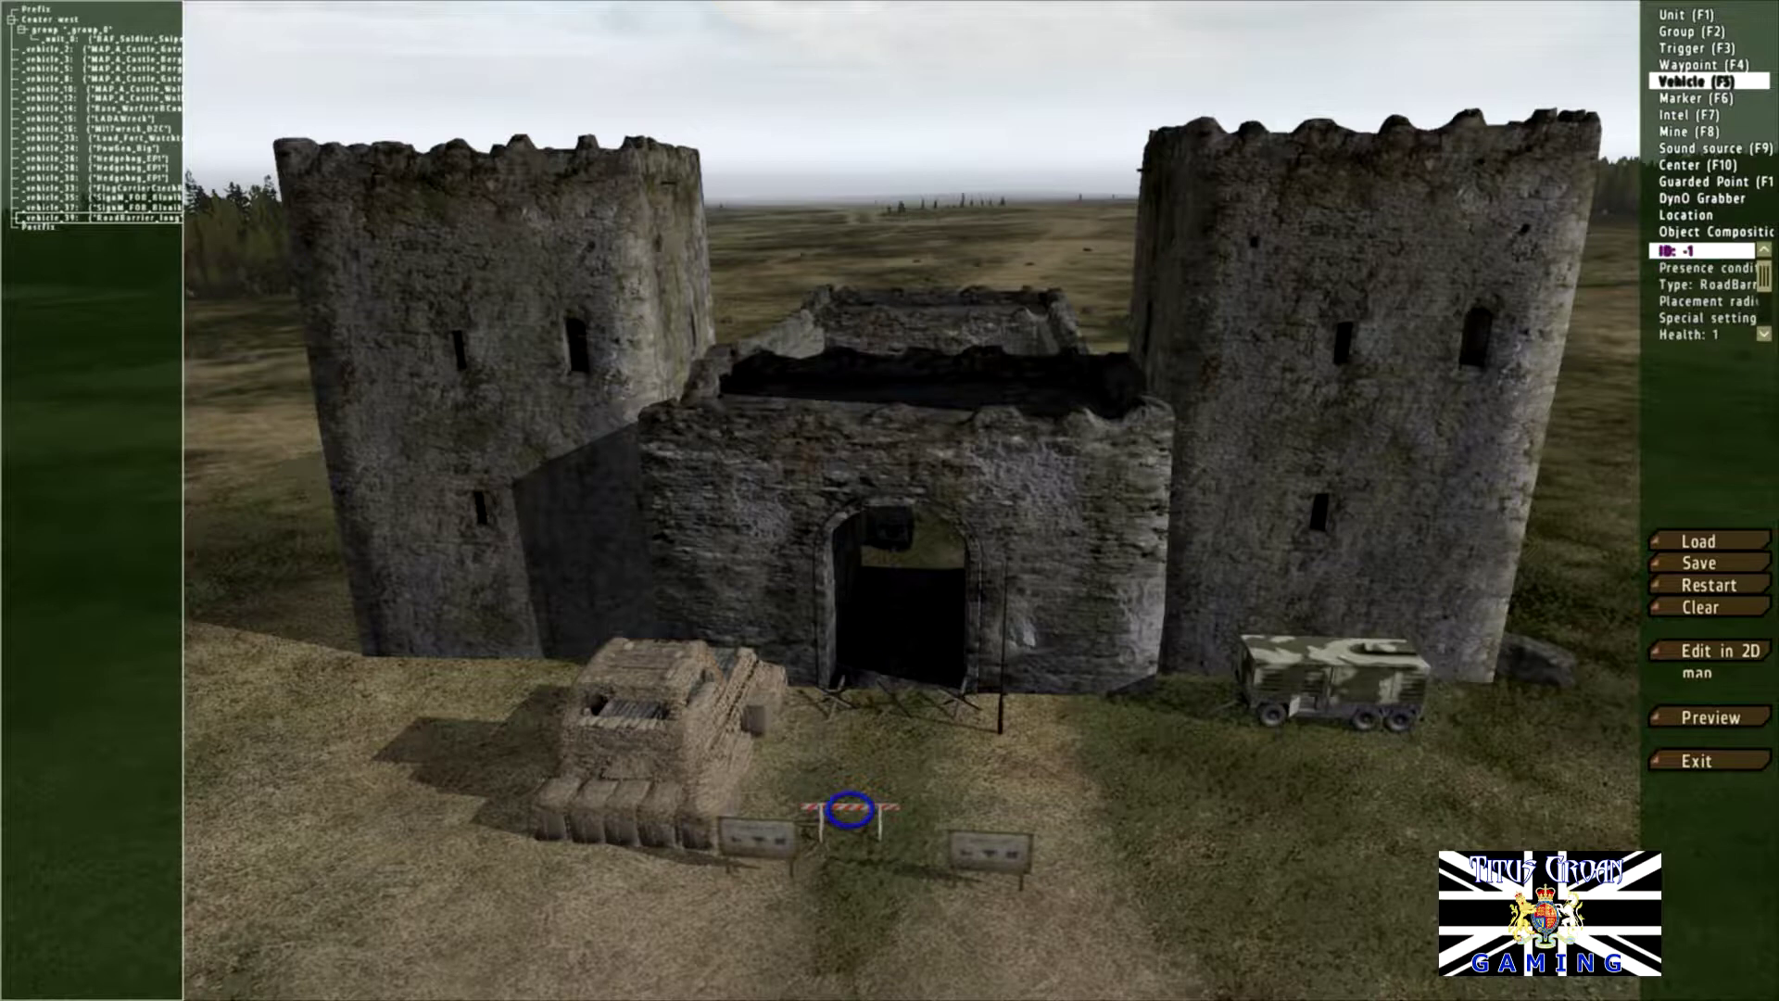
left_click_drag(849, 808, 837, 806)
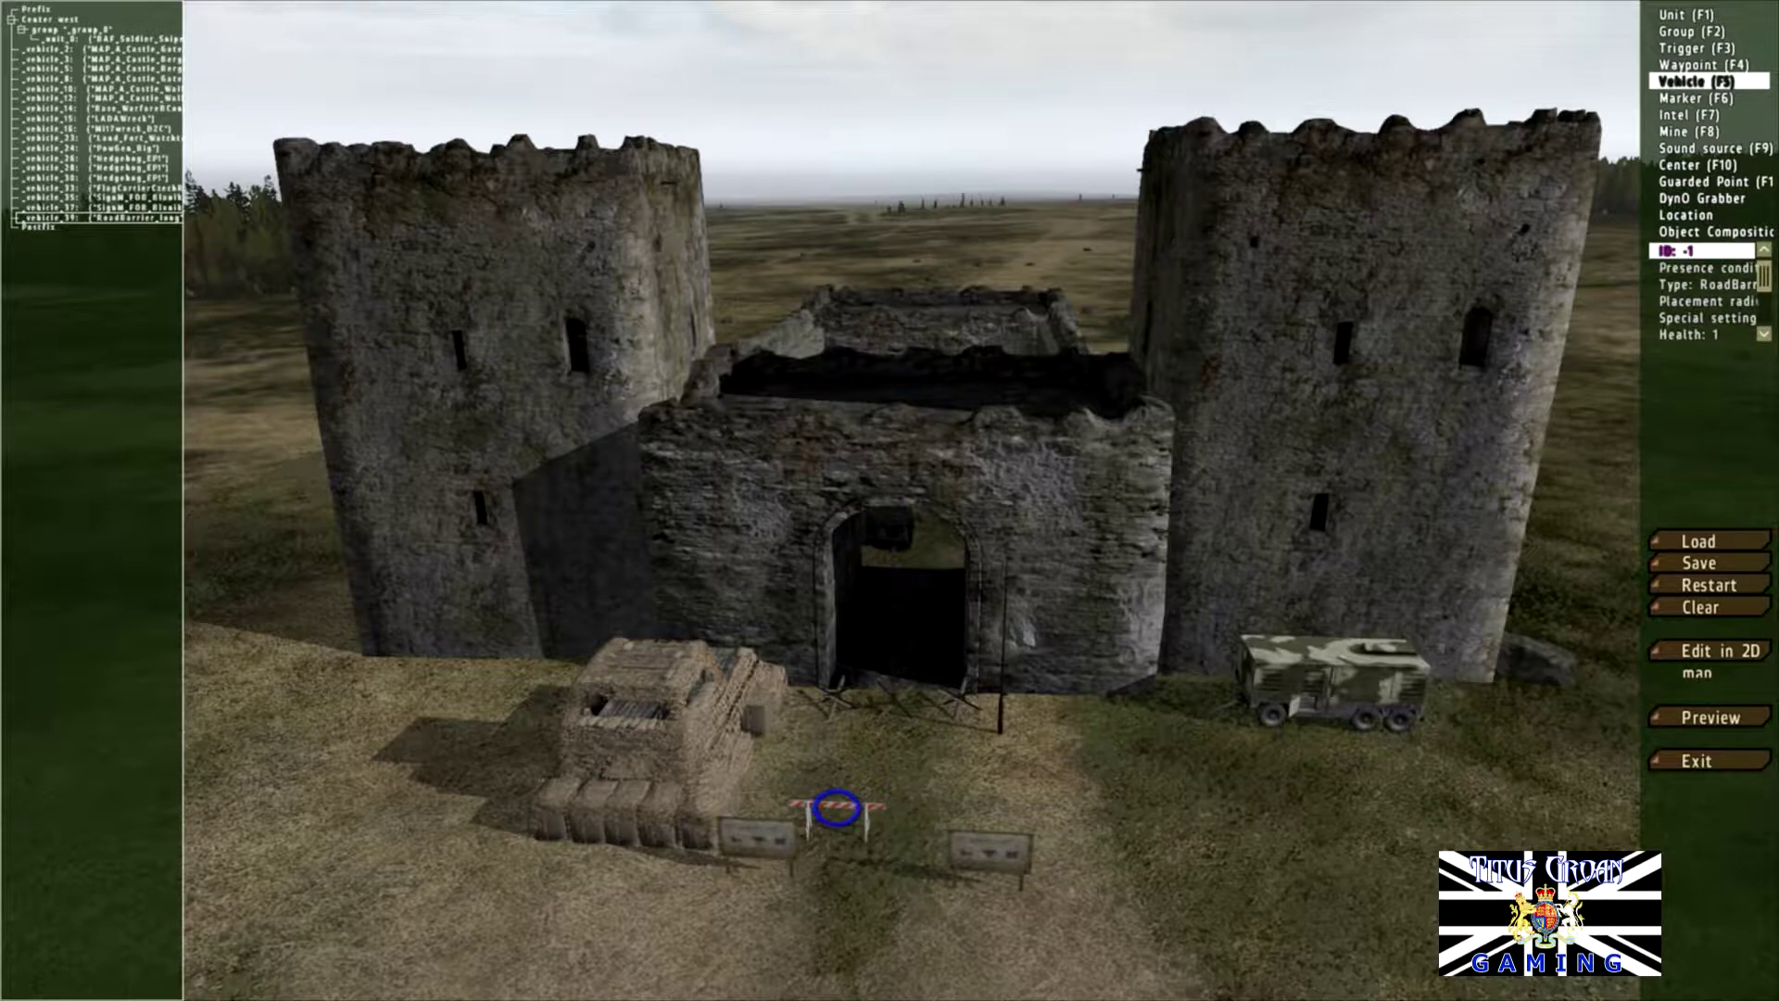
left_click_drag(837, 806, 919, 807)
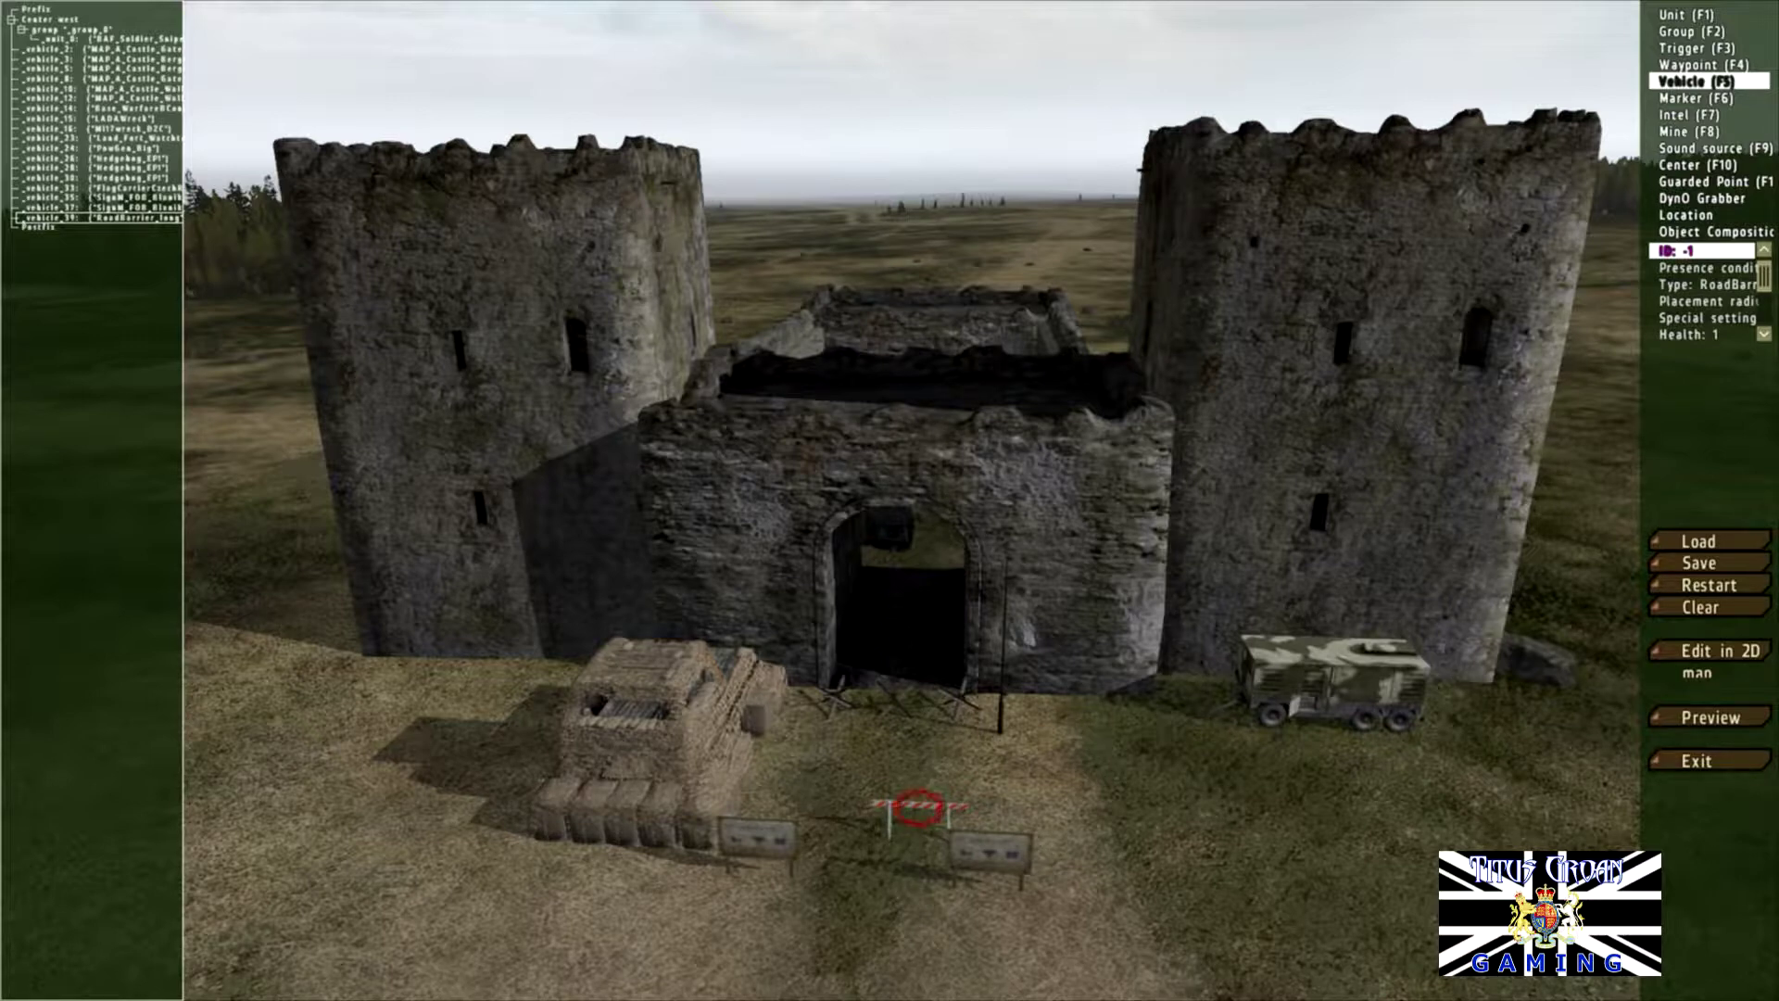
left_click(919, 807)
key("ctrl+v")
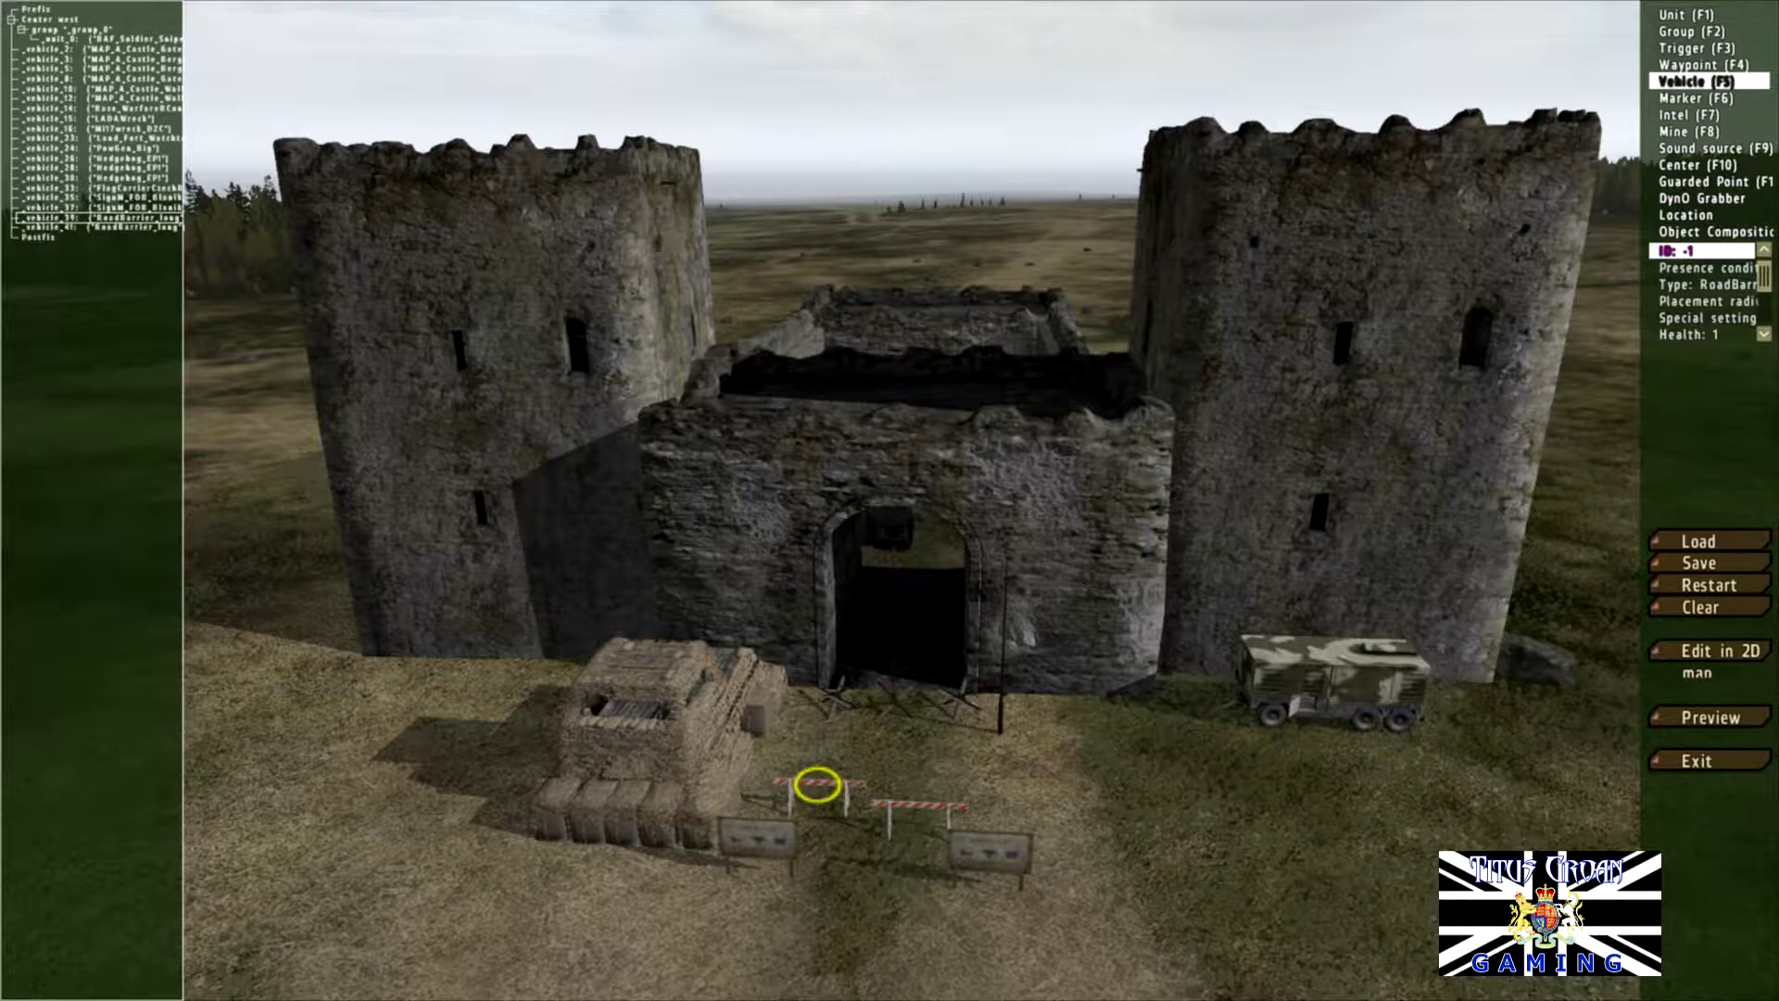
Step: Move the selected road barrier into line with the other barrier in front of the castle gate and check its alignment
left_click_drag(817, 785, 821, 803)
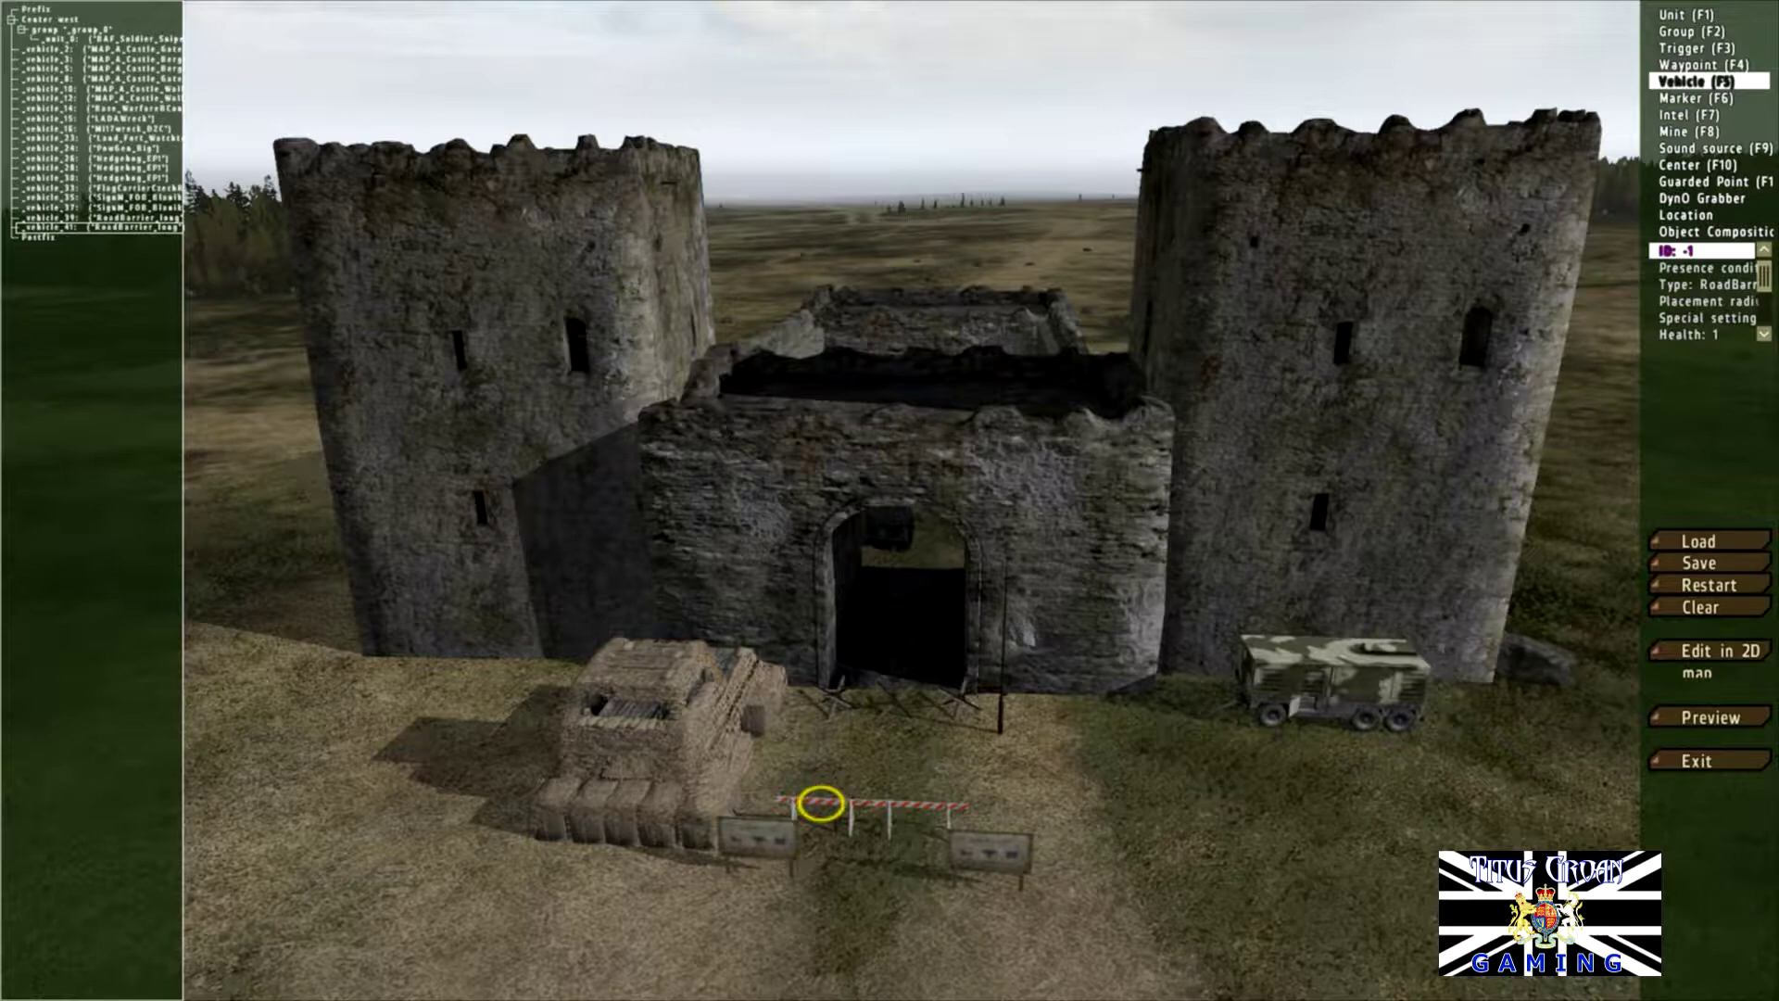
key("d")
right_click_drag(821, 804, 593, 816)
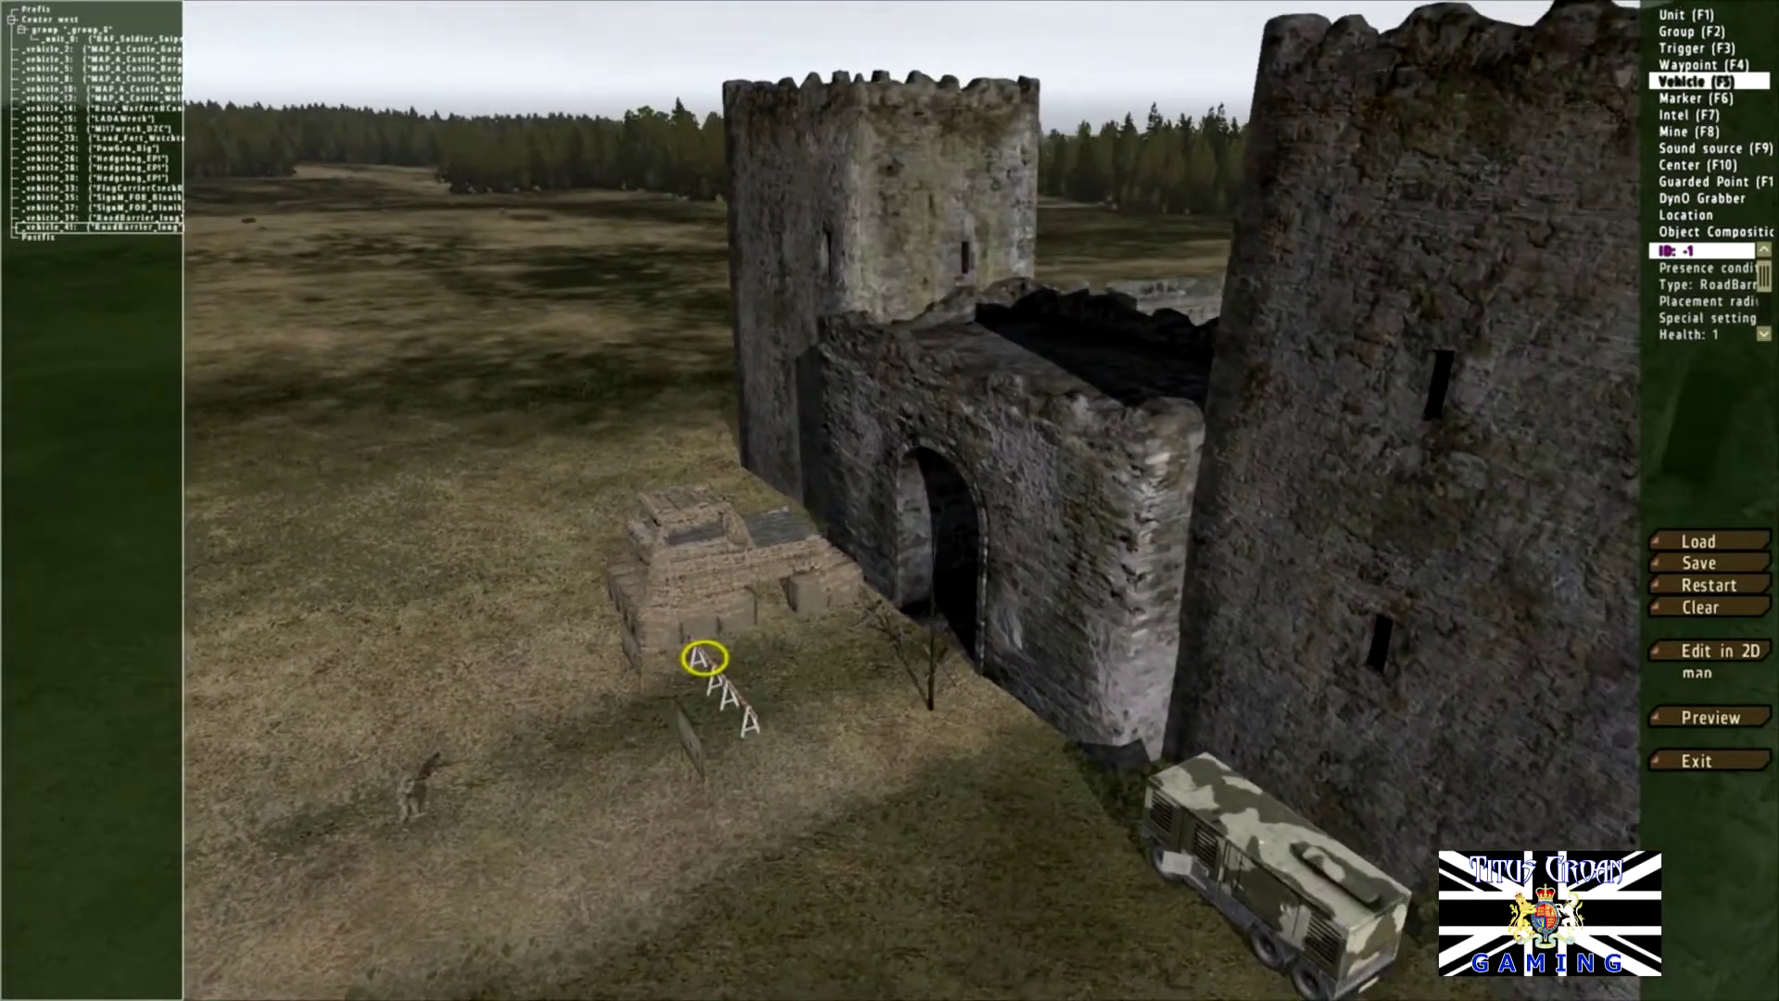
key("d")
key("s")
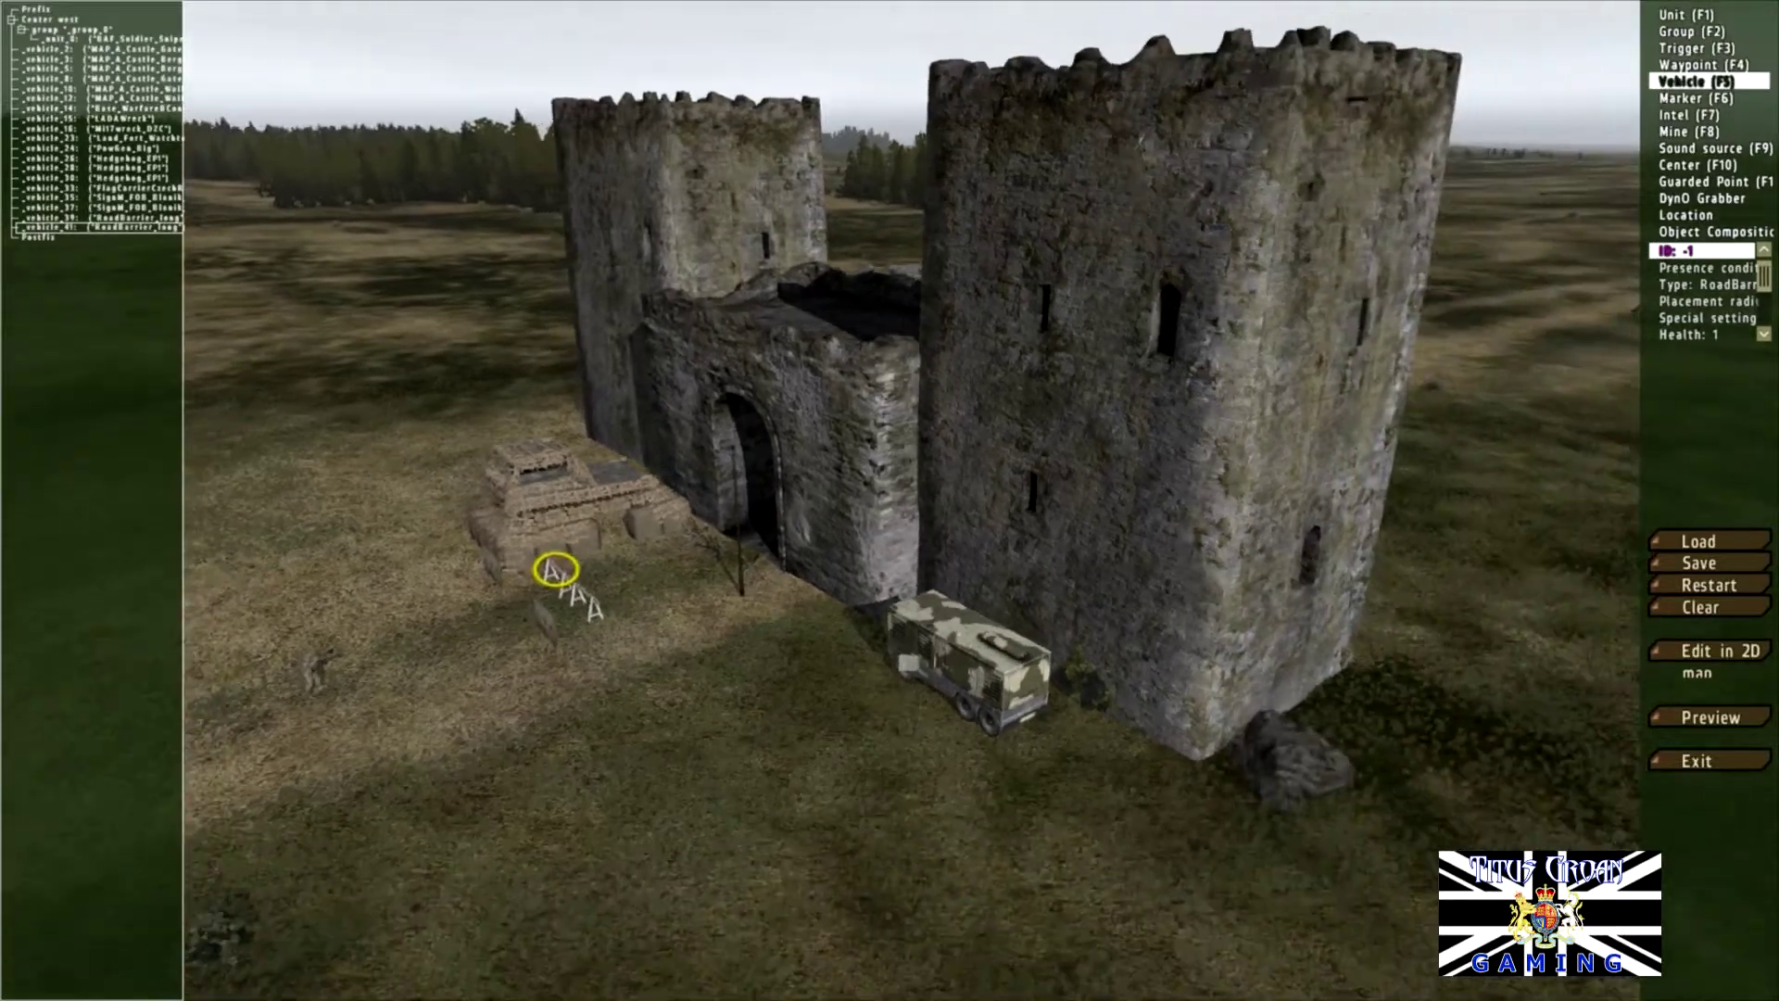
key("a")
key("a")
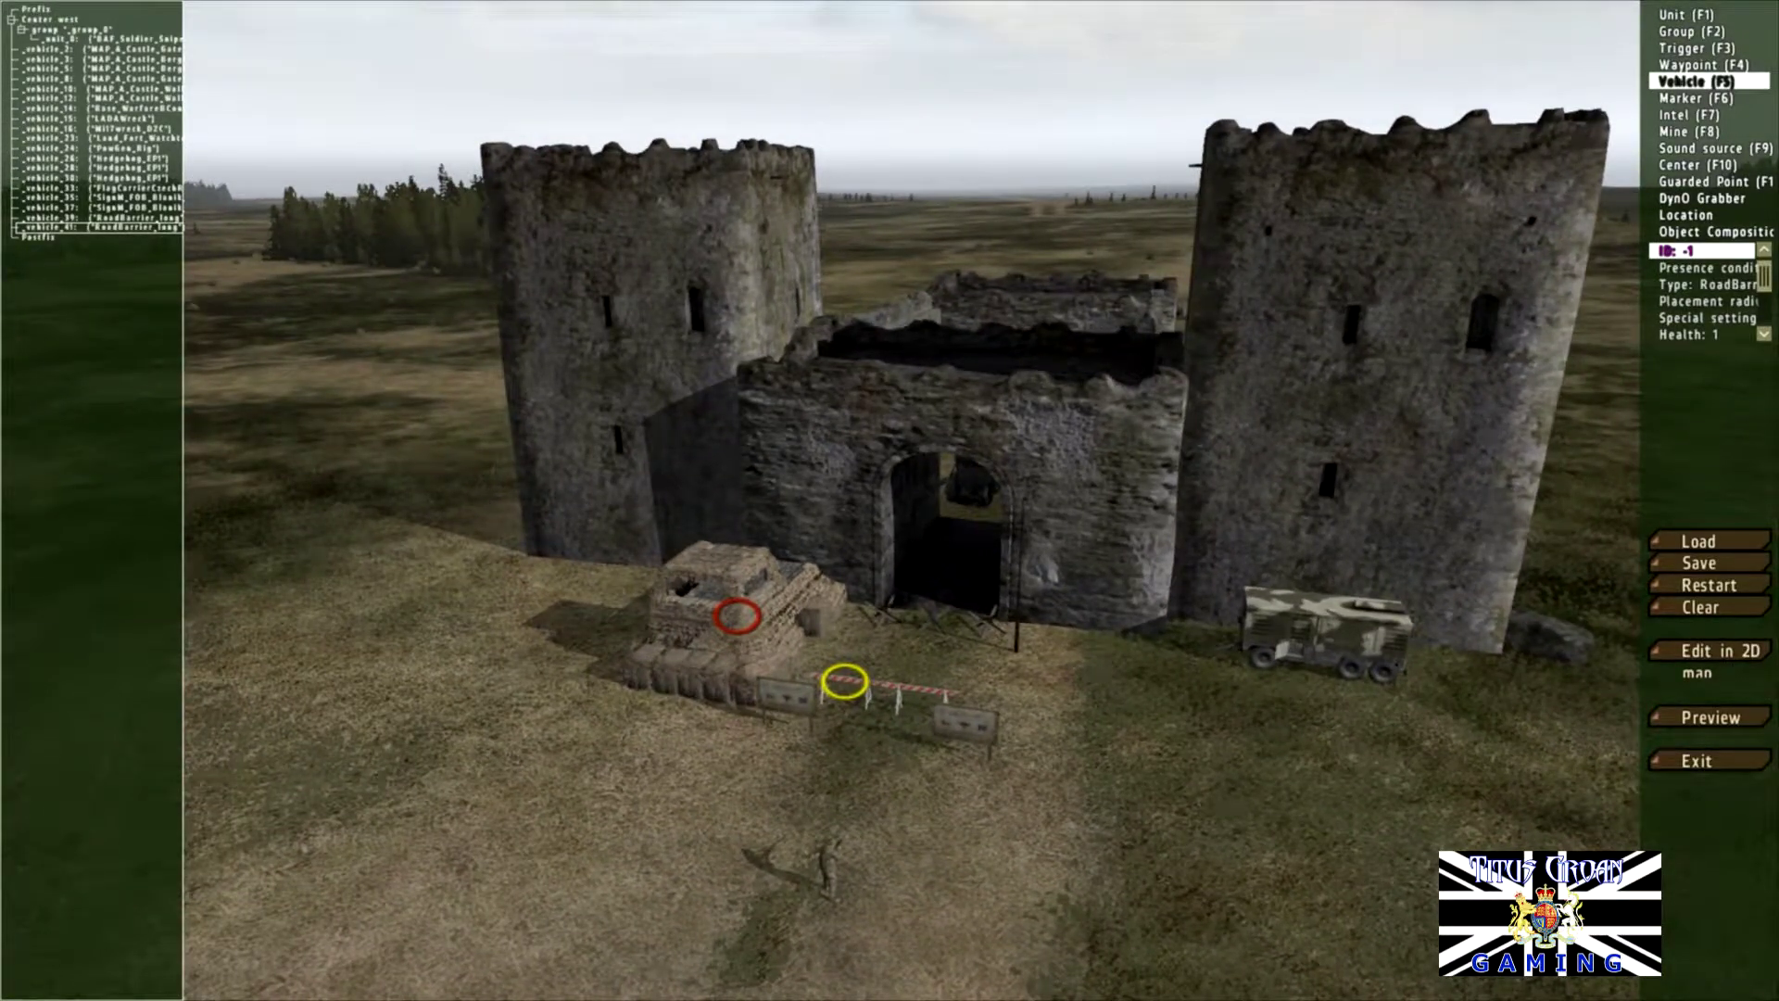
Step: Open the selected road barrier's properties and look through the MAP: EU-Military object types
double_click(844, 681)
scroll(525, 443, "up", 5)
left_click(366, 415)
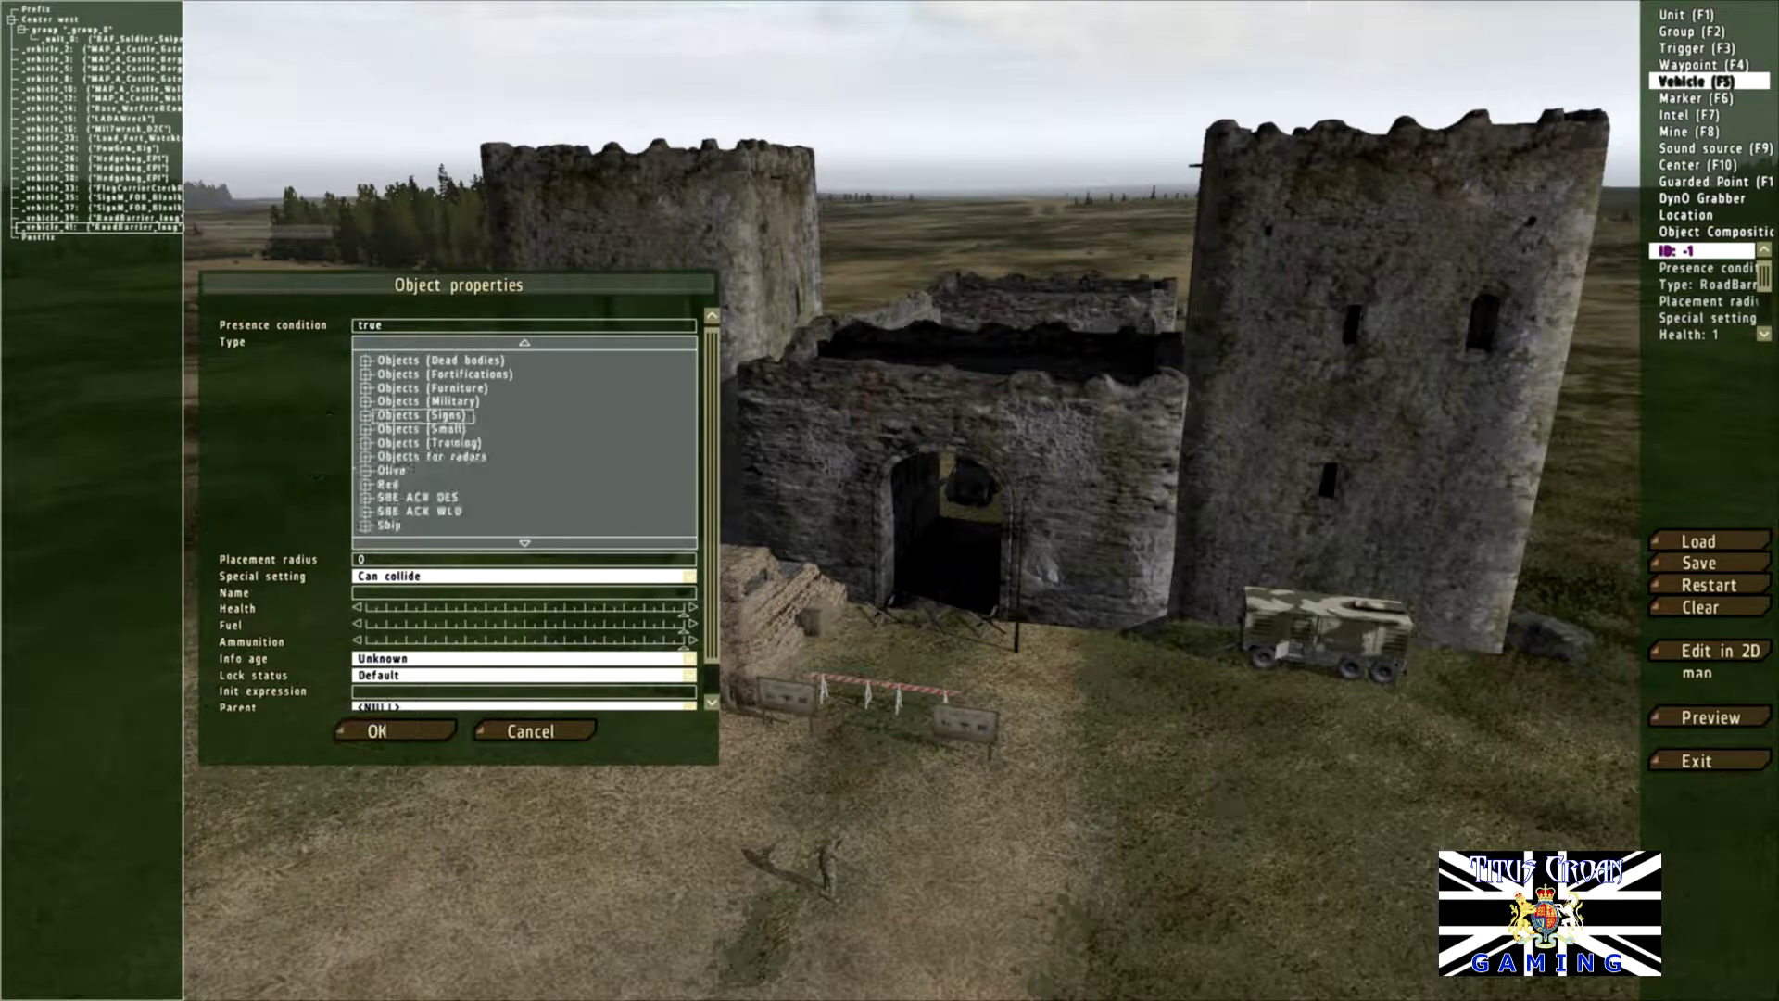
scroll(524, 443, "up", 7)
scroll(524, 443, "up", 3)
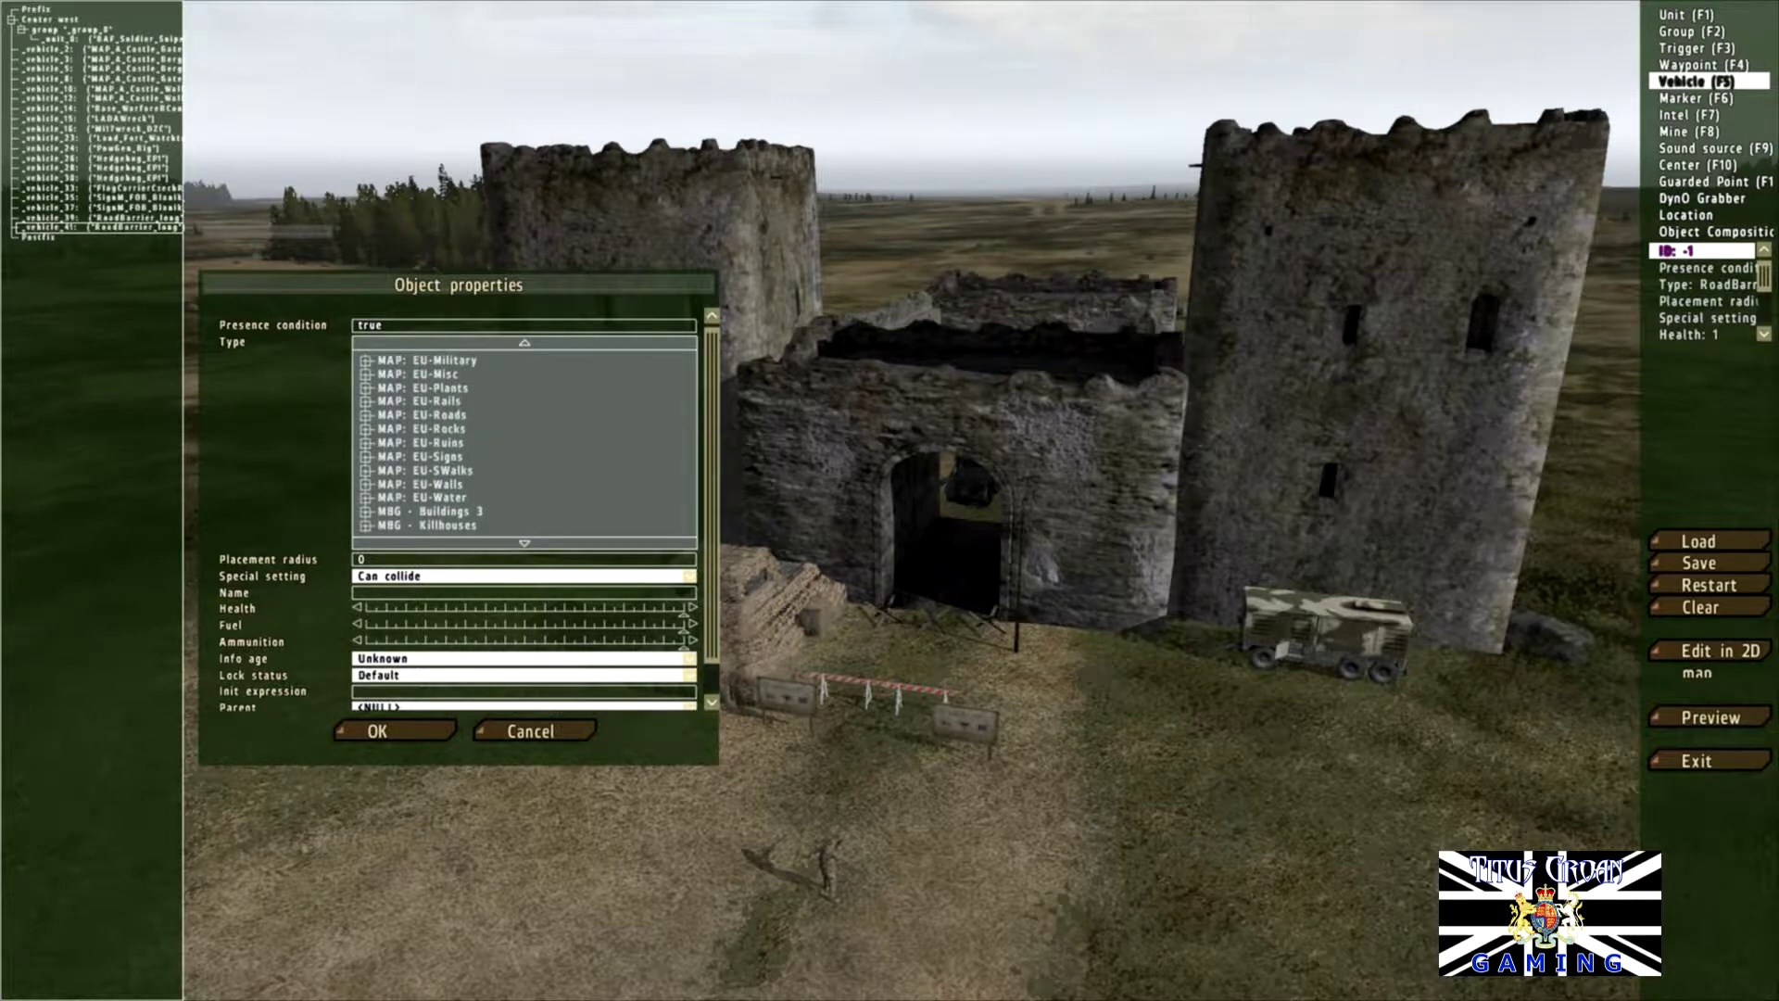
scroll(525, 443, "up", 3)
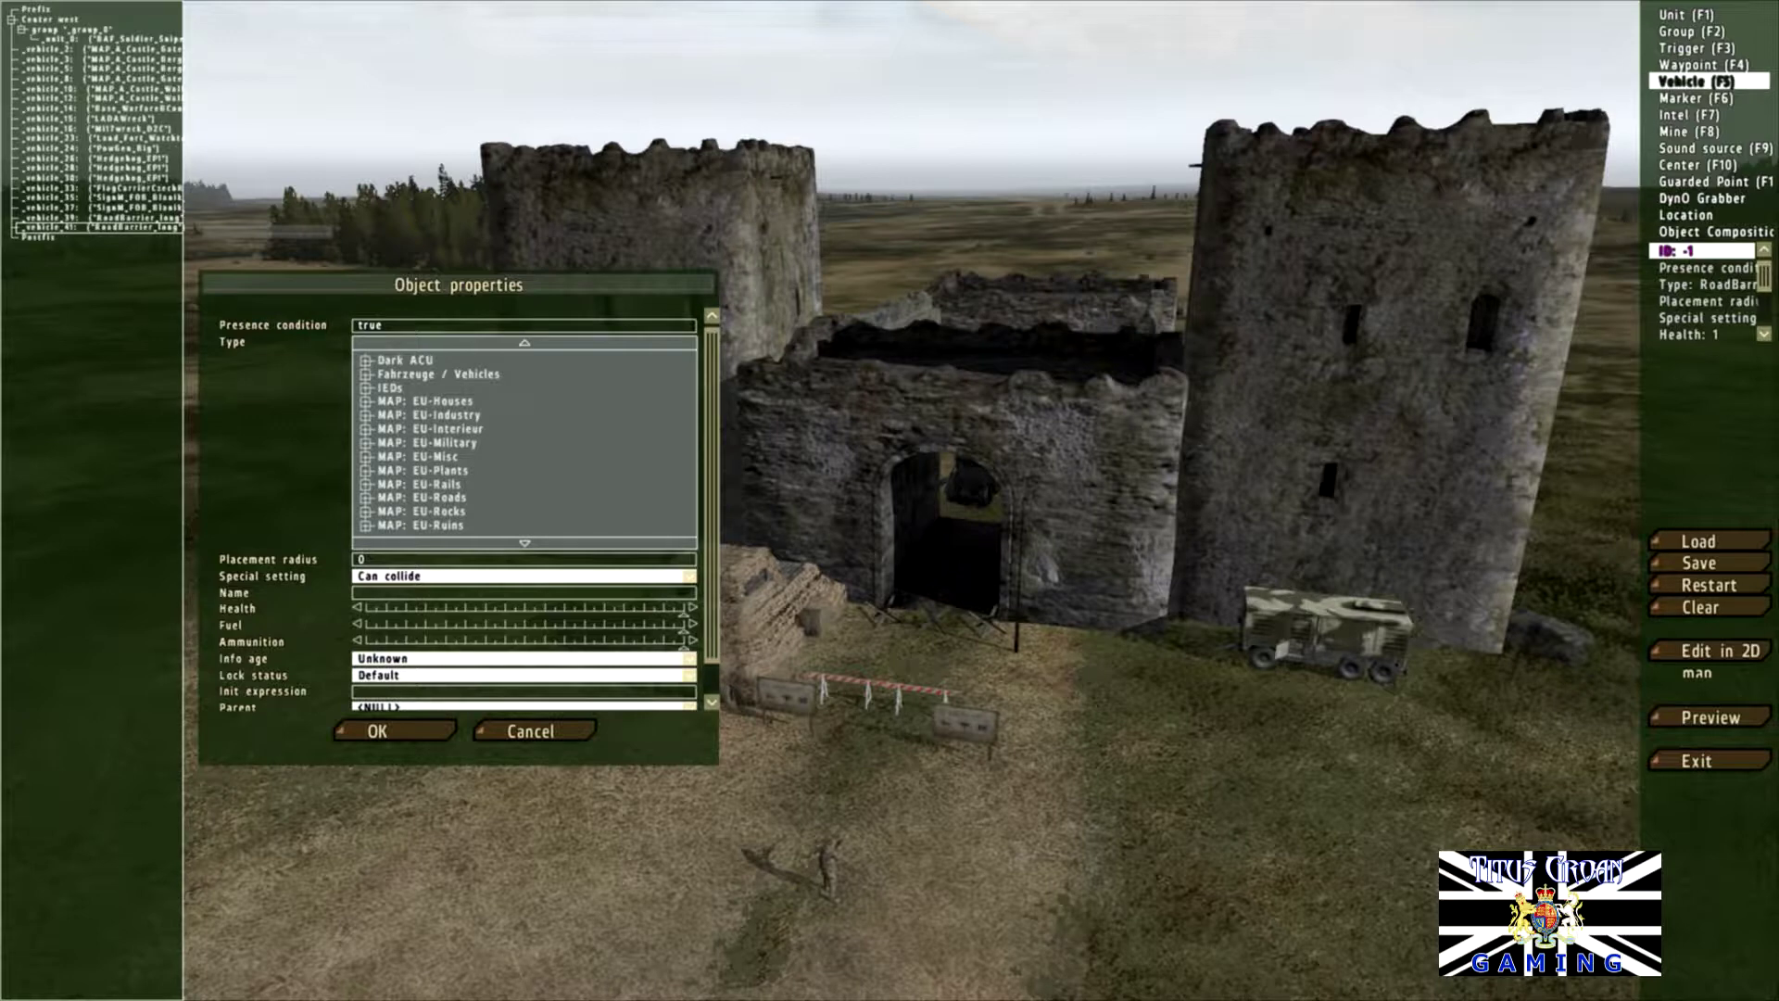
left_click(366, 443)
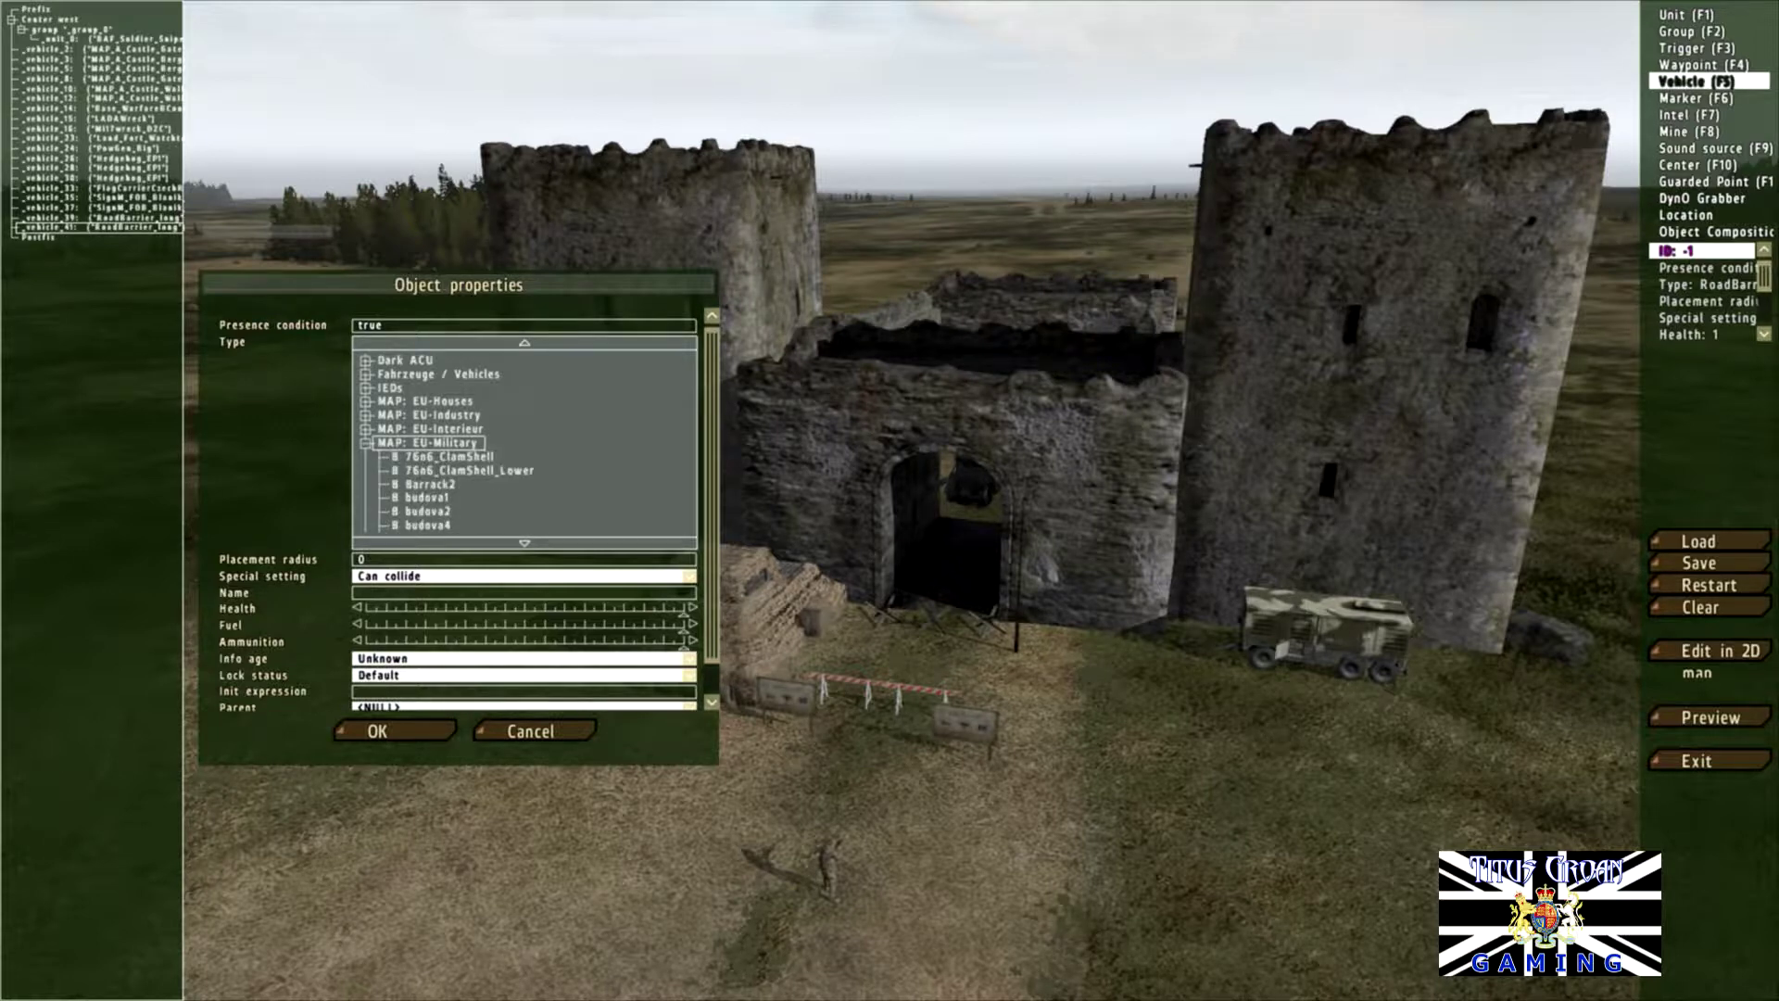
scroll(524, 443, "down", 3)
scroll(524, 443, "up", 3)
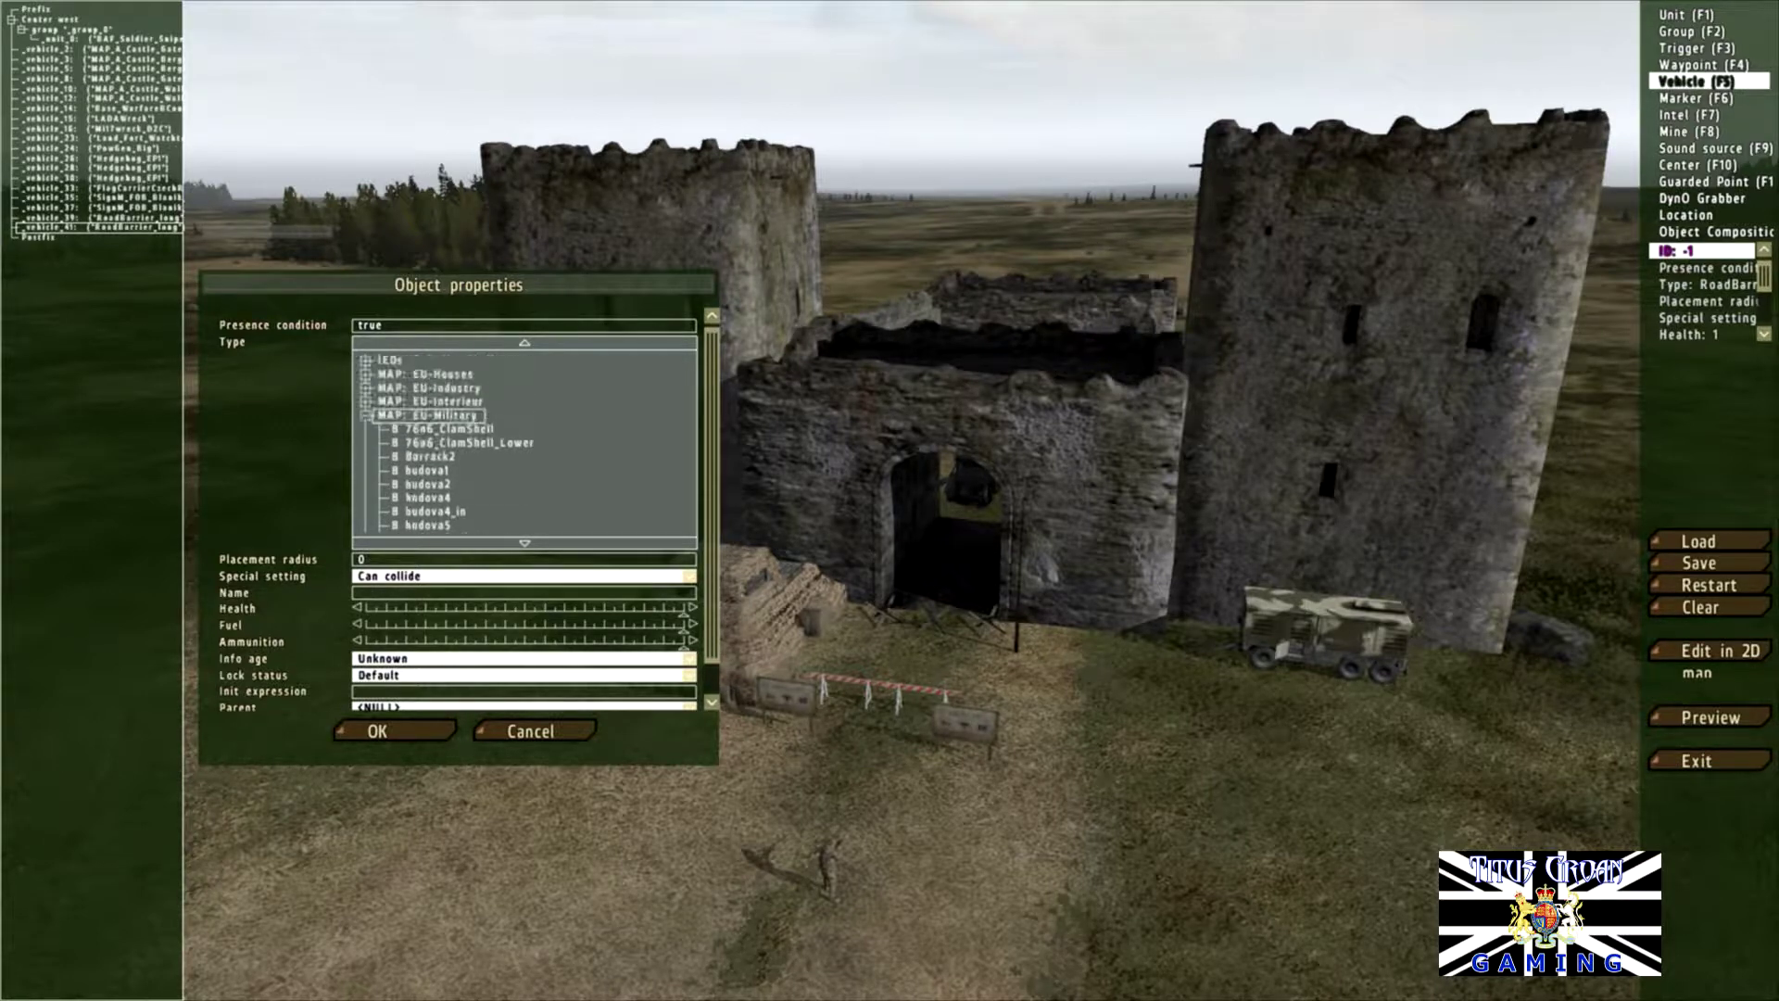
left_click(366, 415)
scroll(524, 443, "down", 5)
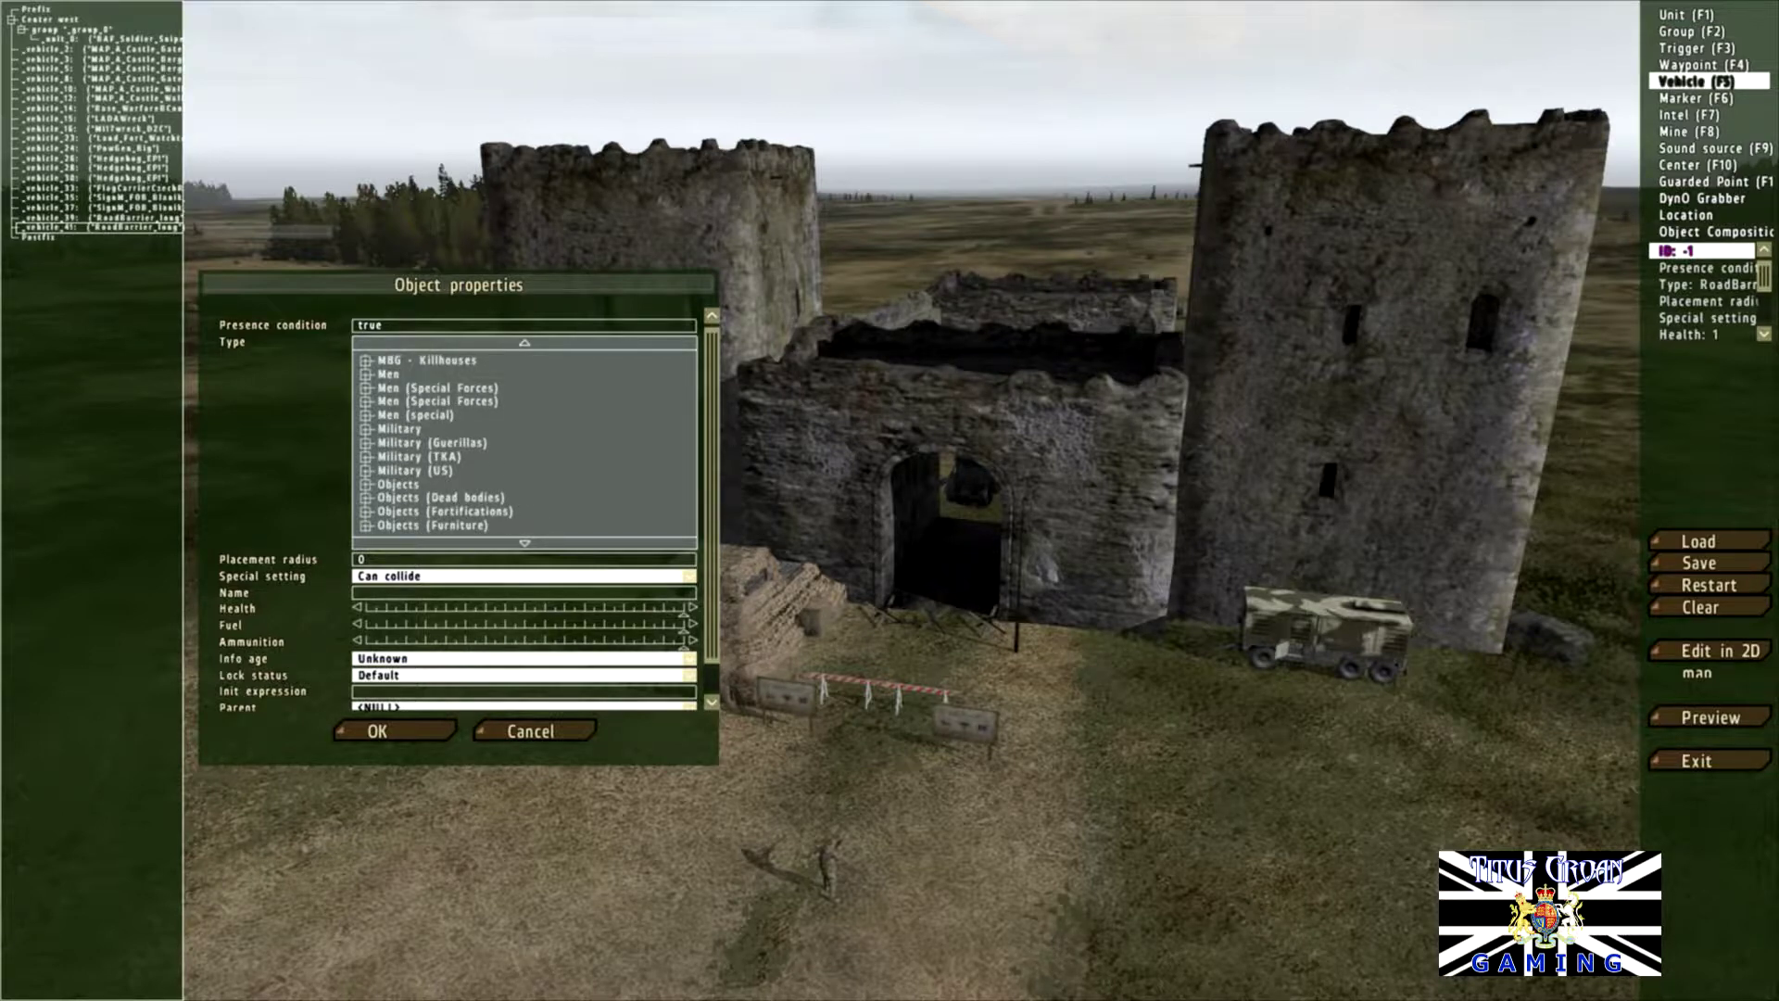
Step: Look through the Military object types, then dismiss the road barrier's properties without changes
left_click(366, 429)
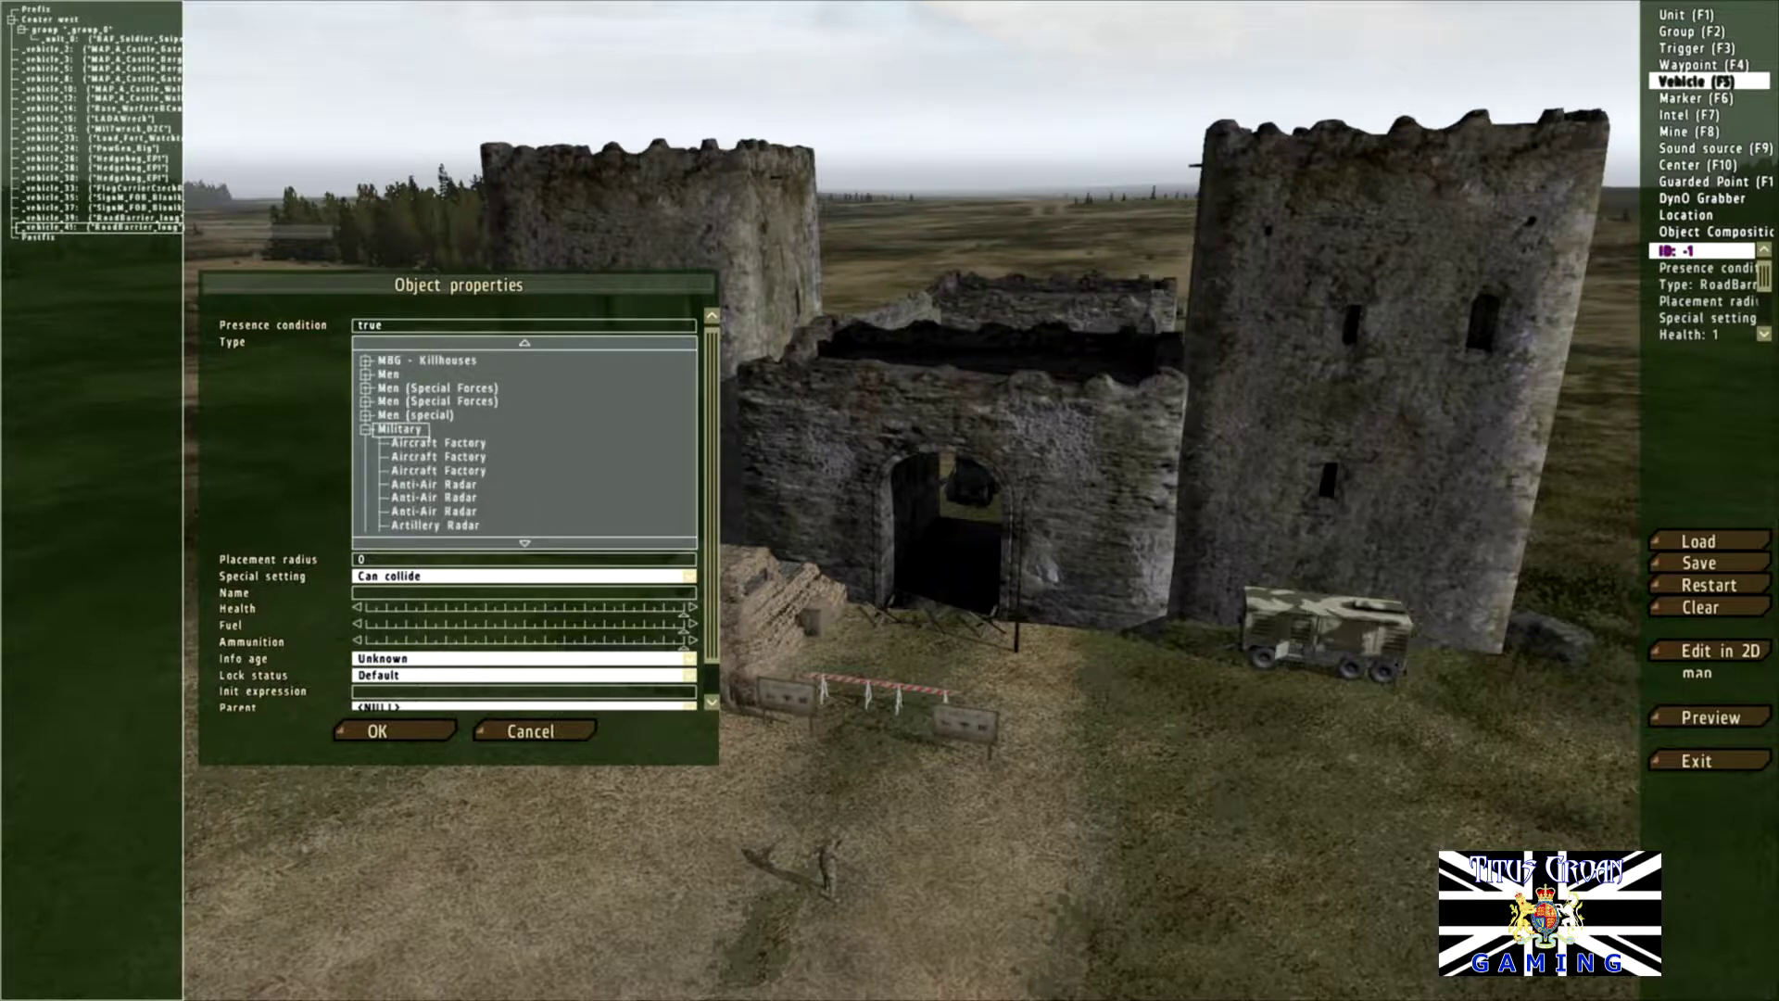
scroll(525, 443, "down", 6)
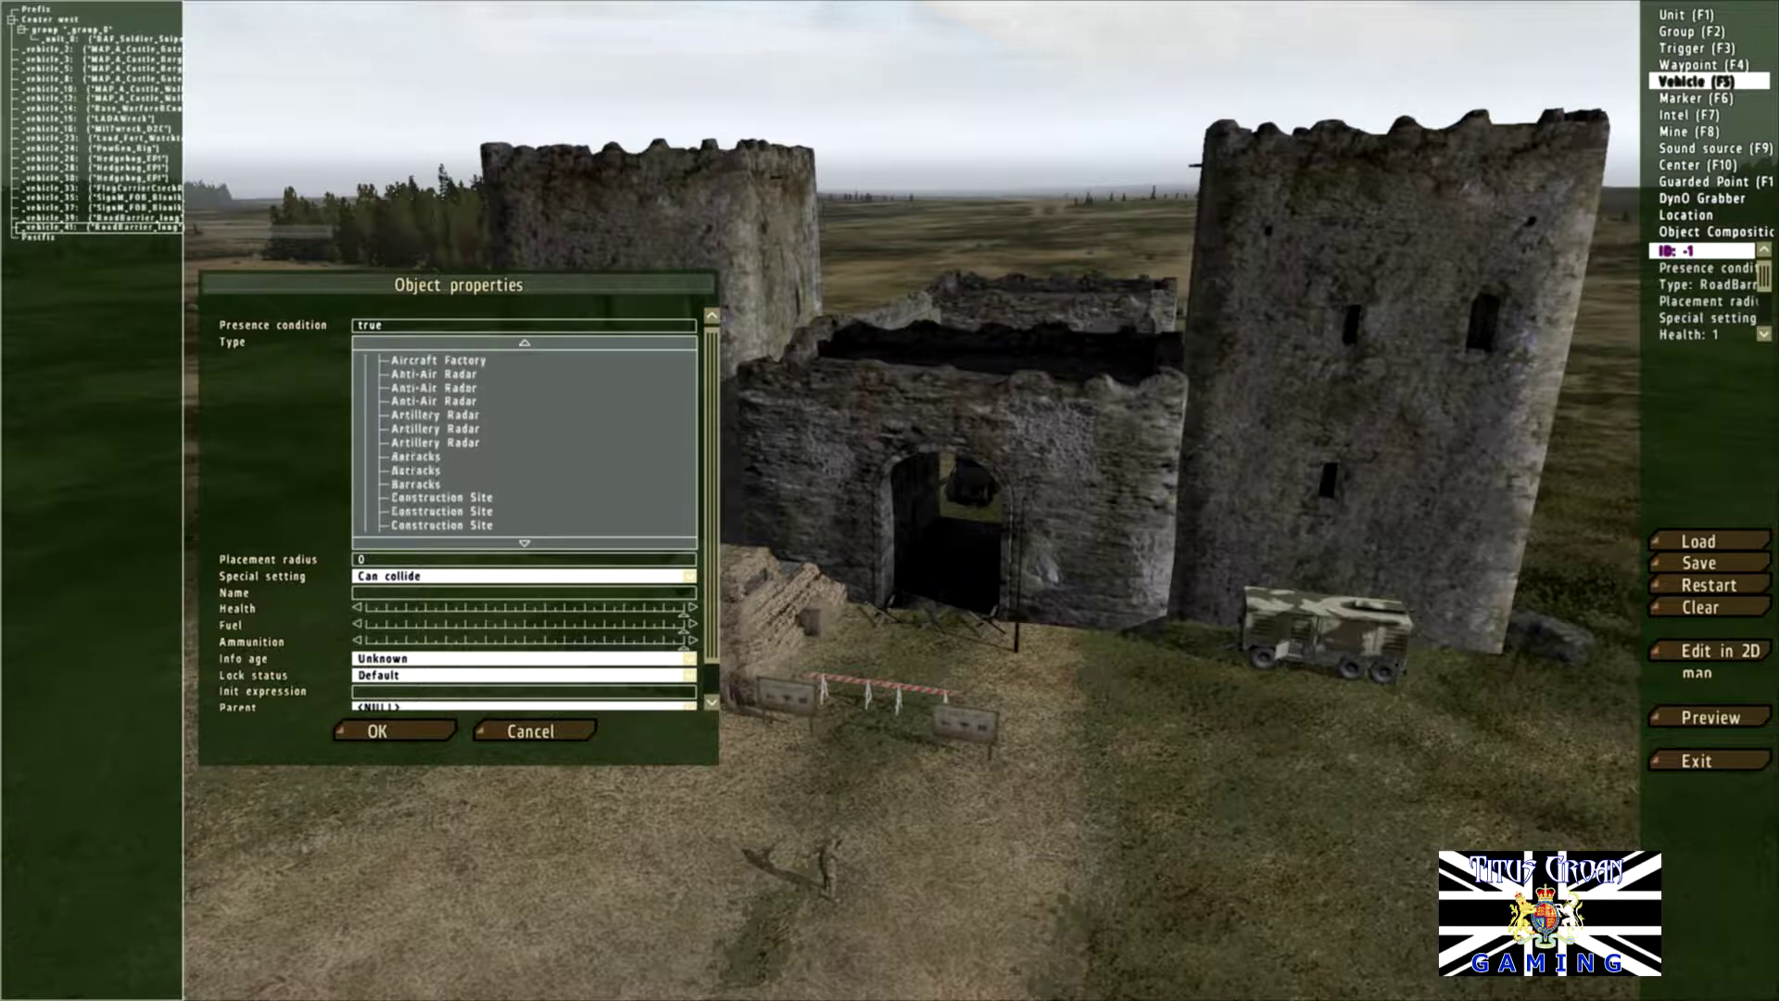
scroll(525, 443, "down", 6)
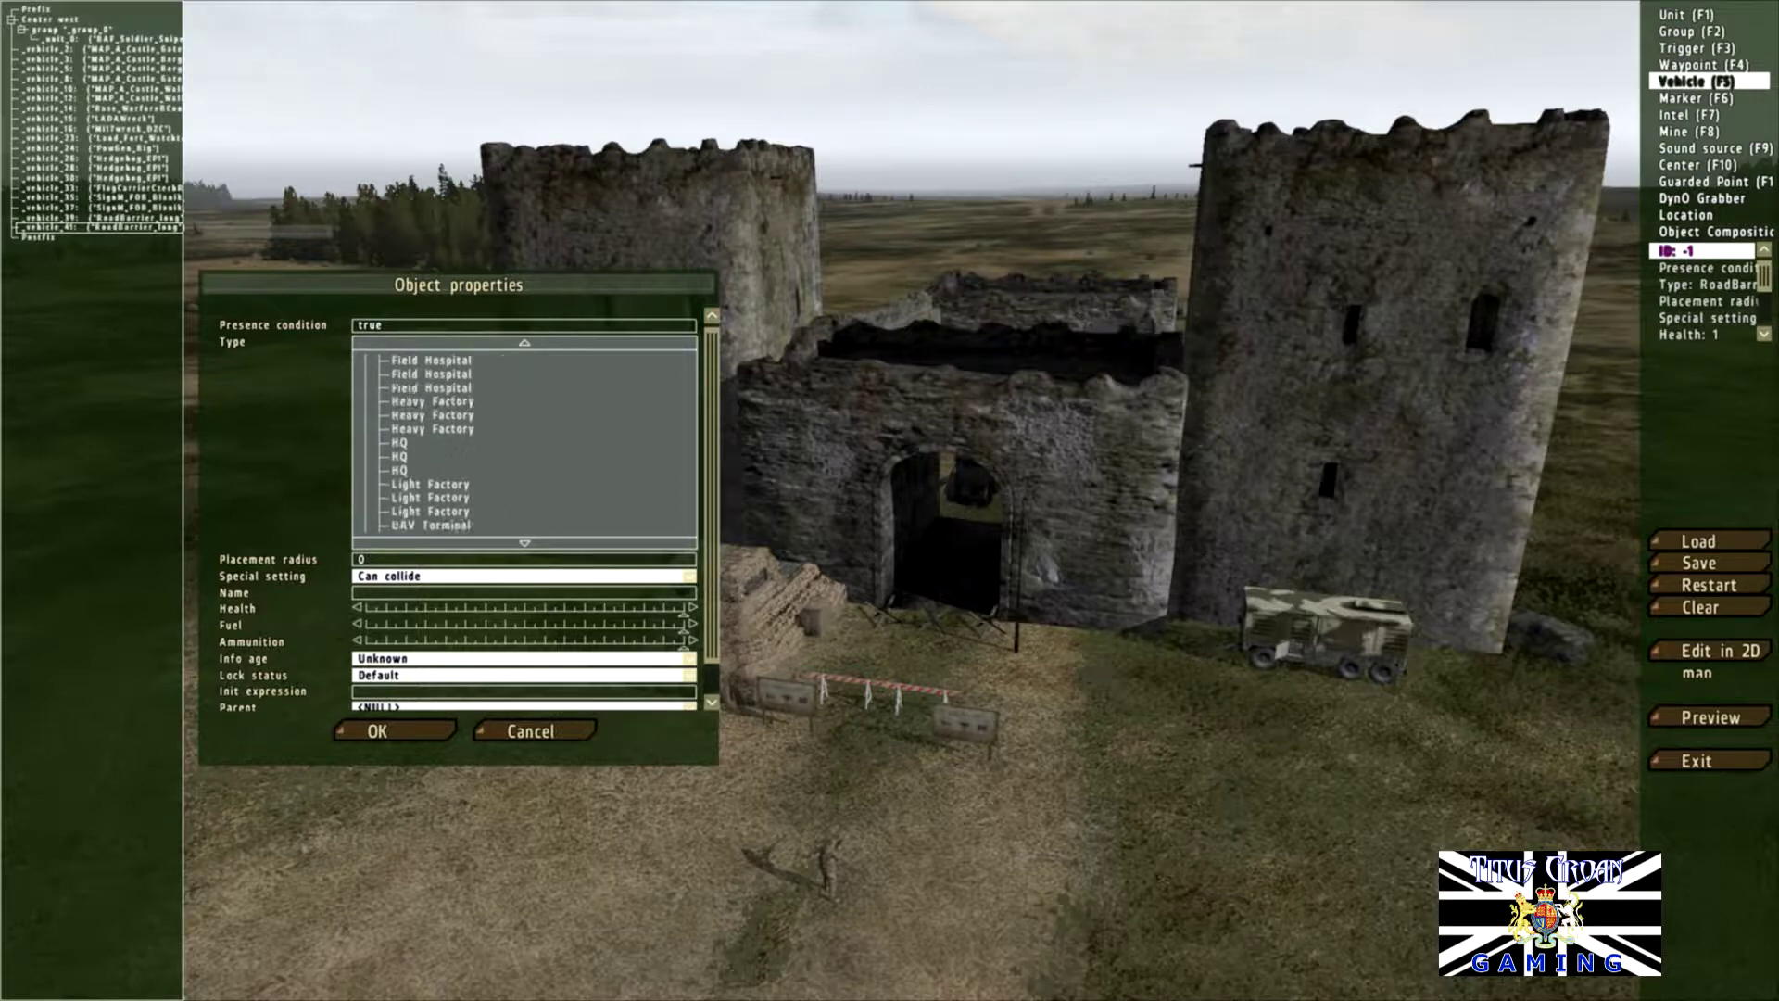
scroll(524, 443, "down", 3)
scroll(524, 443, "up", 7)
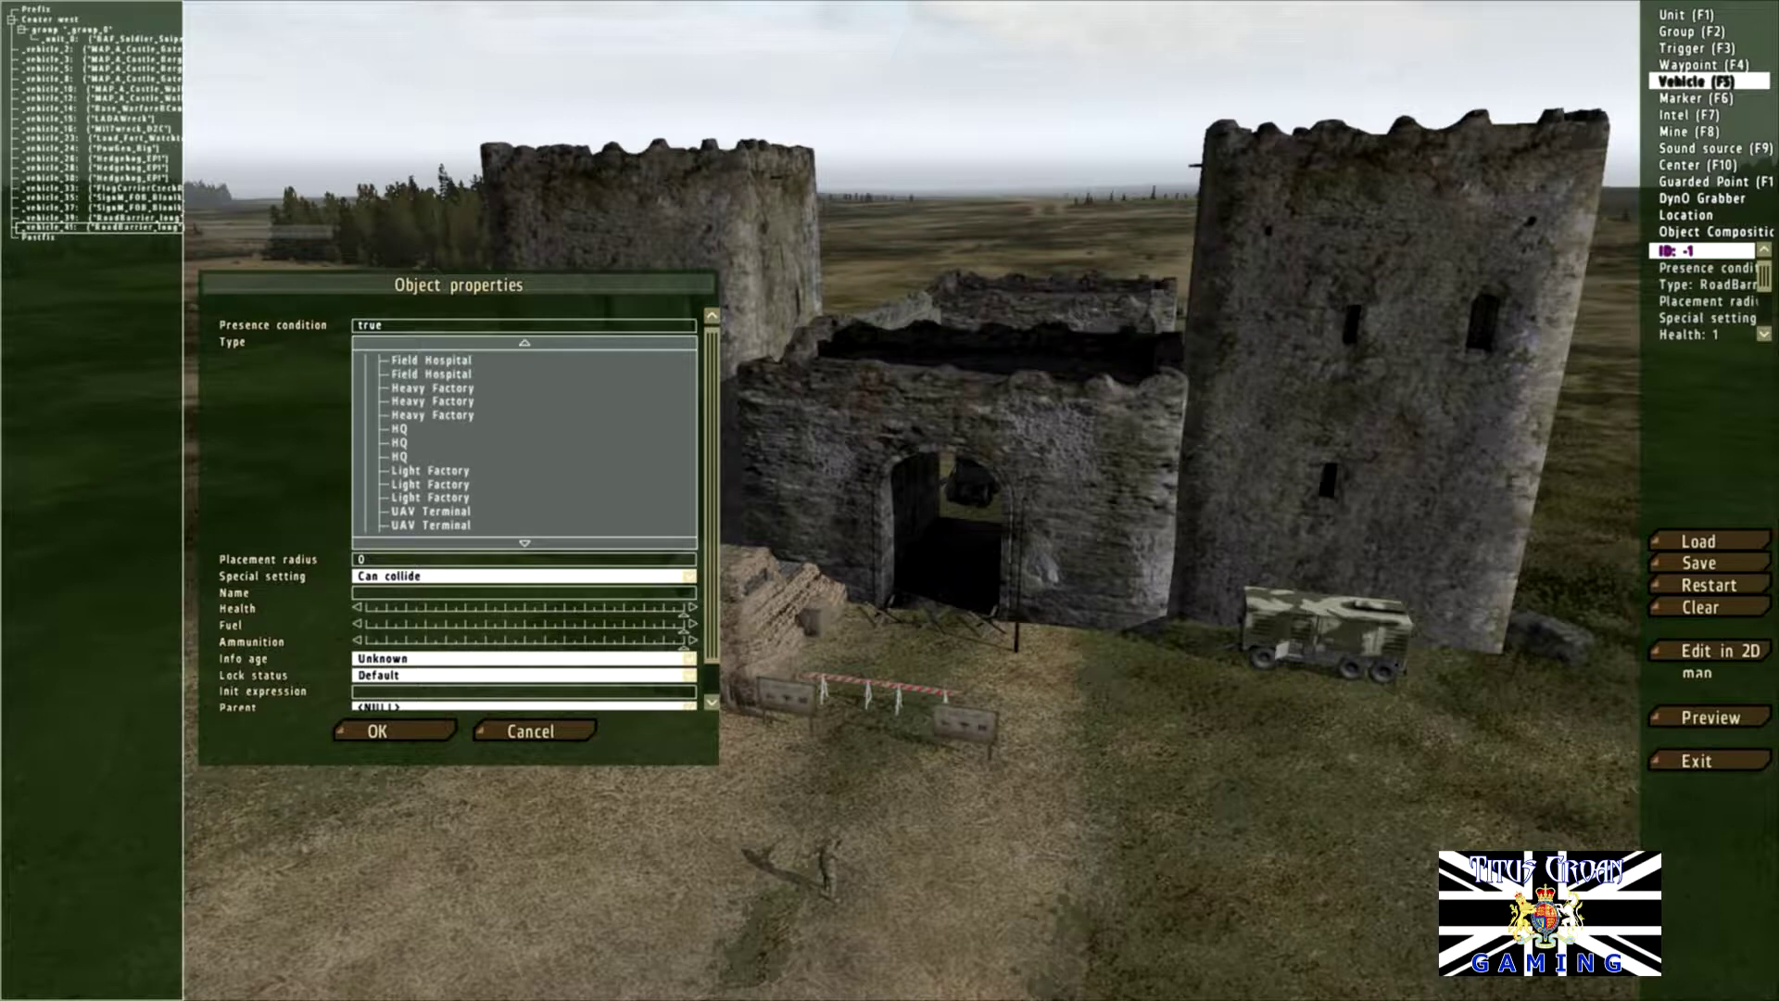
left_click(530, 731)
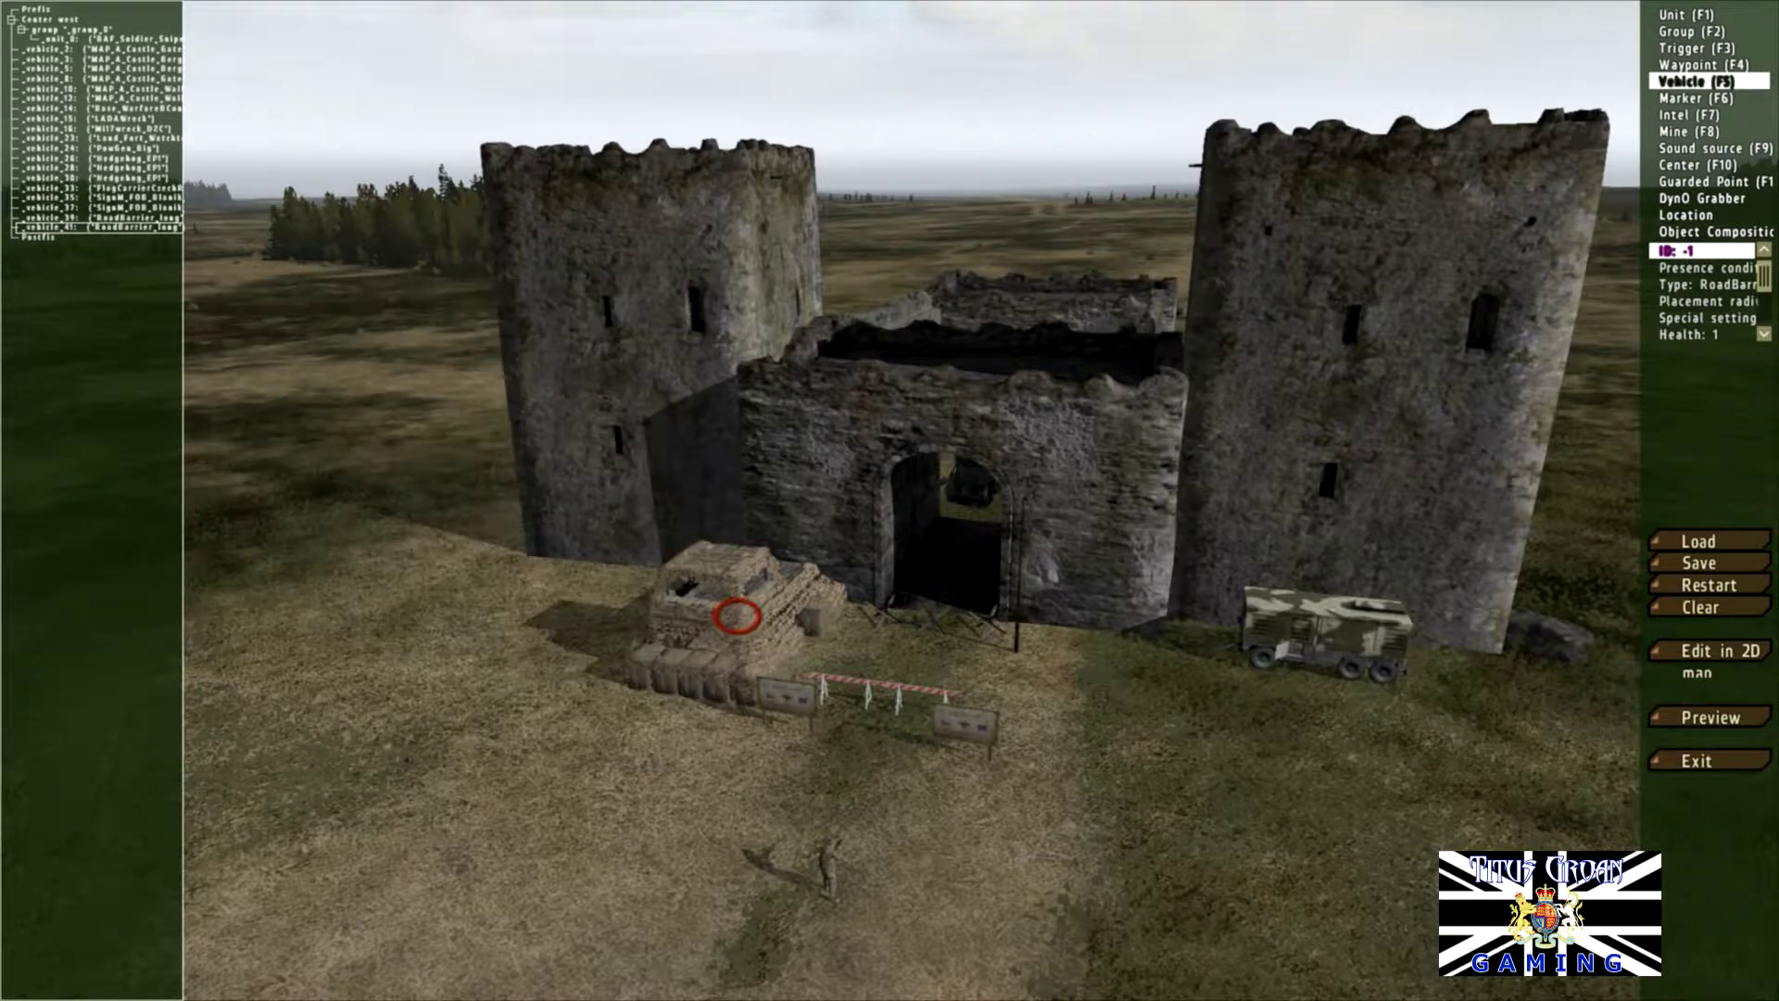
Step: Open the properties of the sandbag watchtower beside the gate and examine the Military (Guerillas) object types
left_click(737, 614)
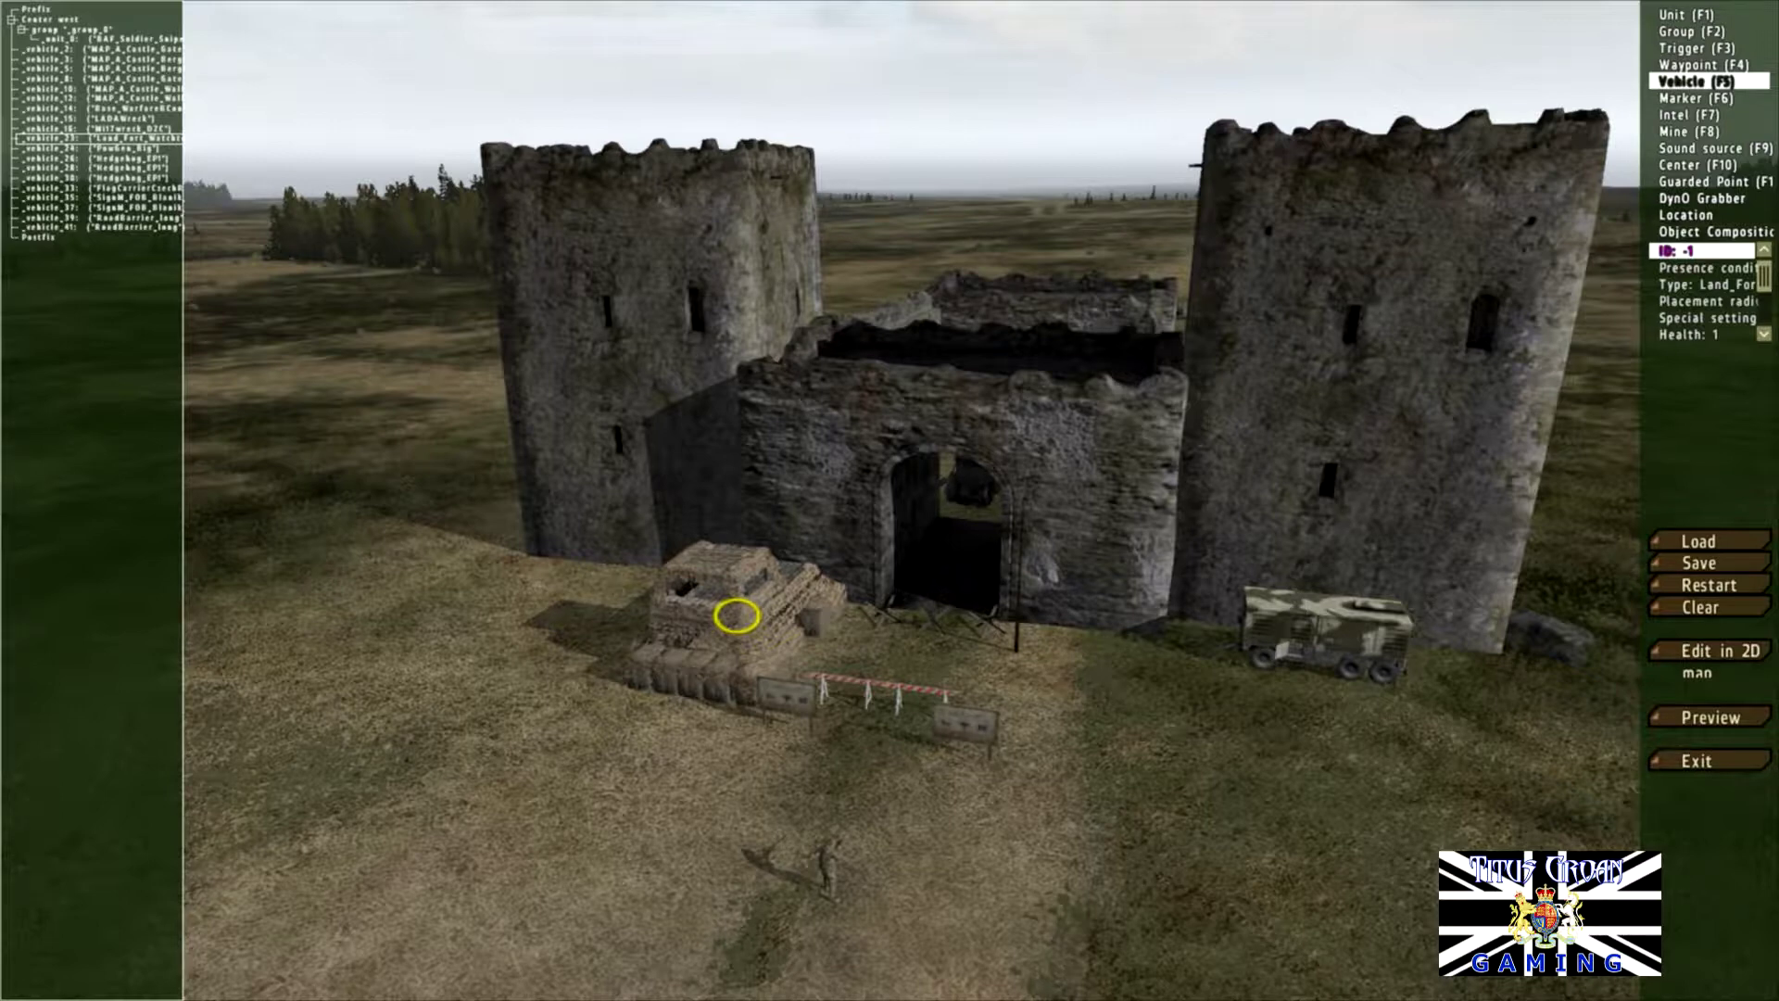
double_click(738, 614)
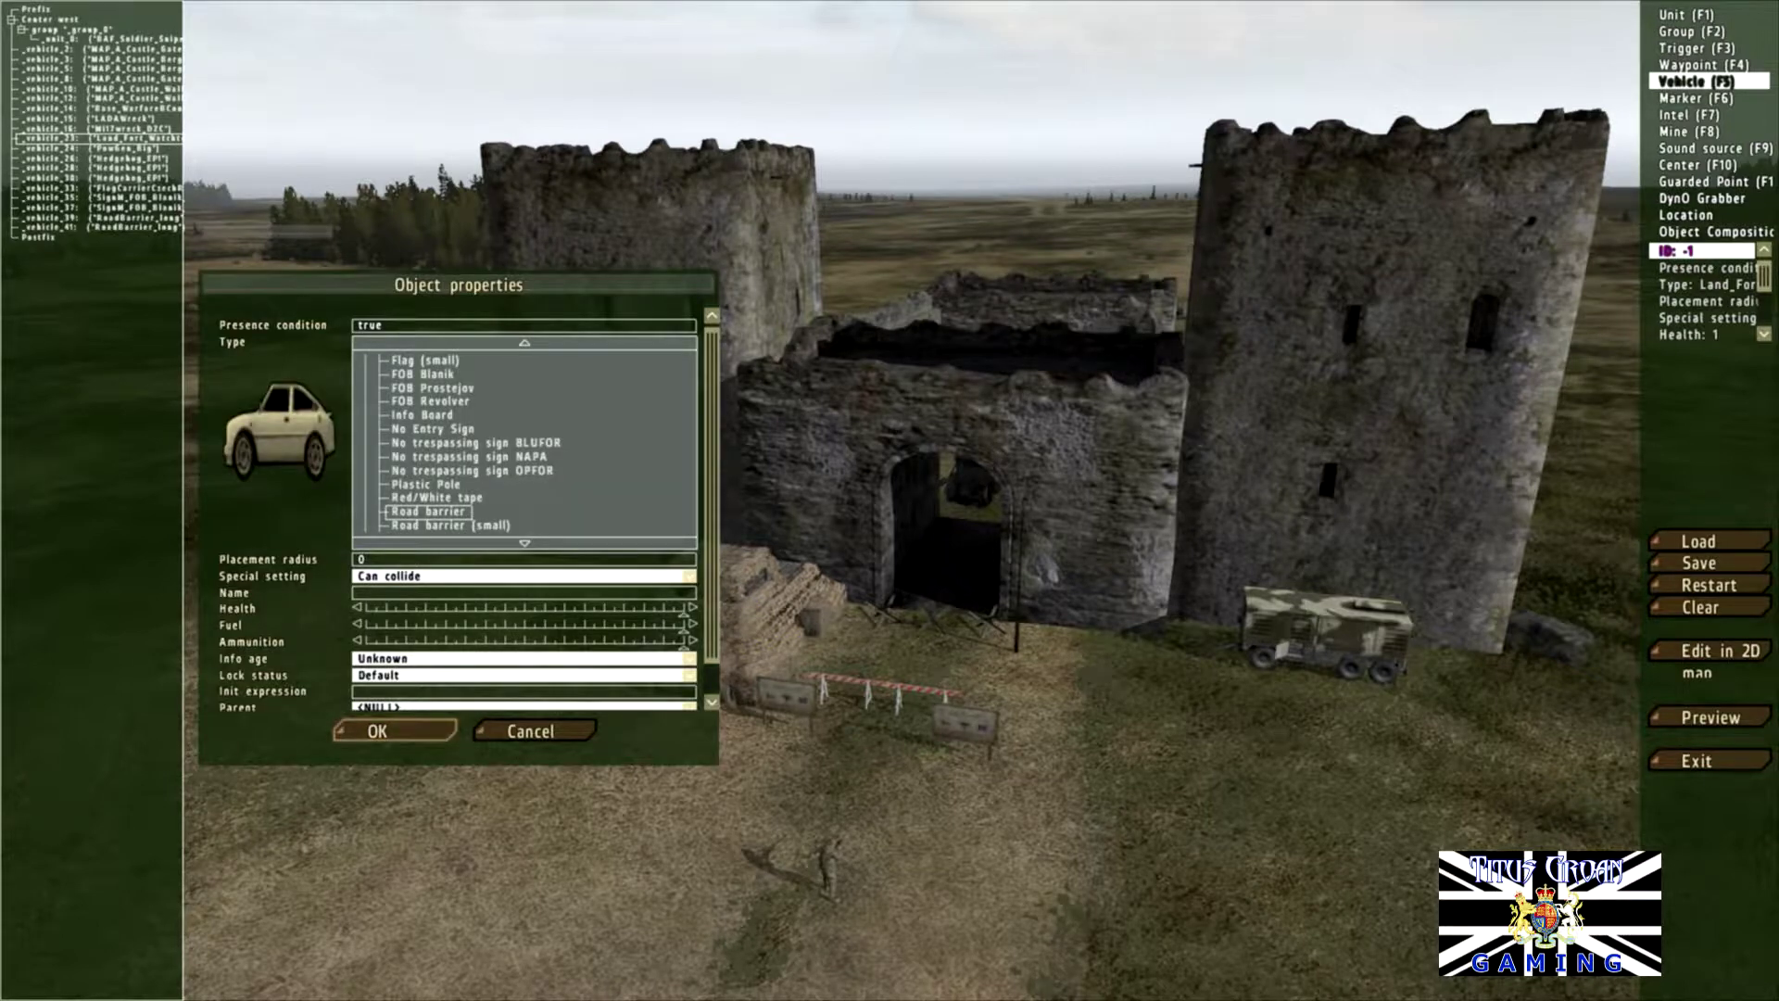
scroll(525, 442, "up", 10)
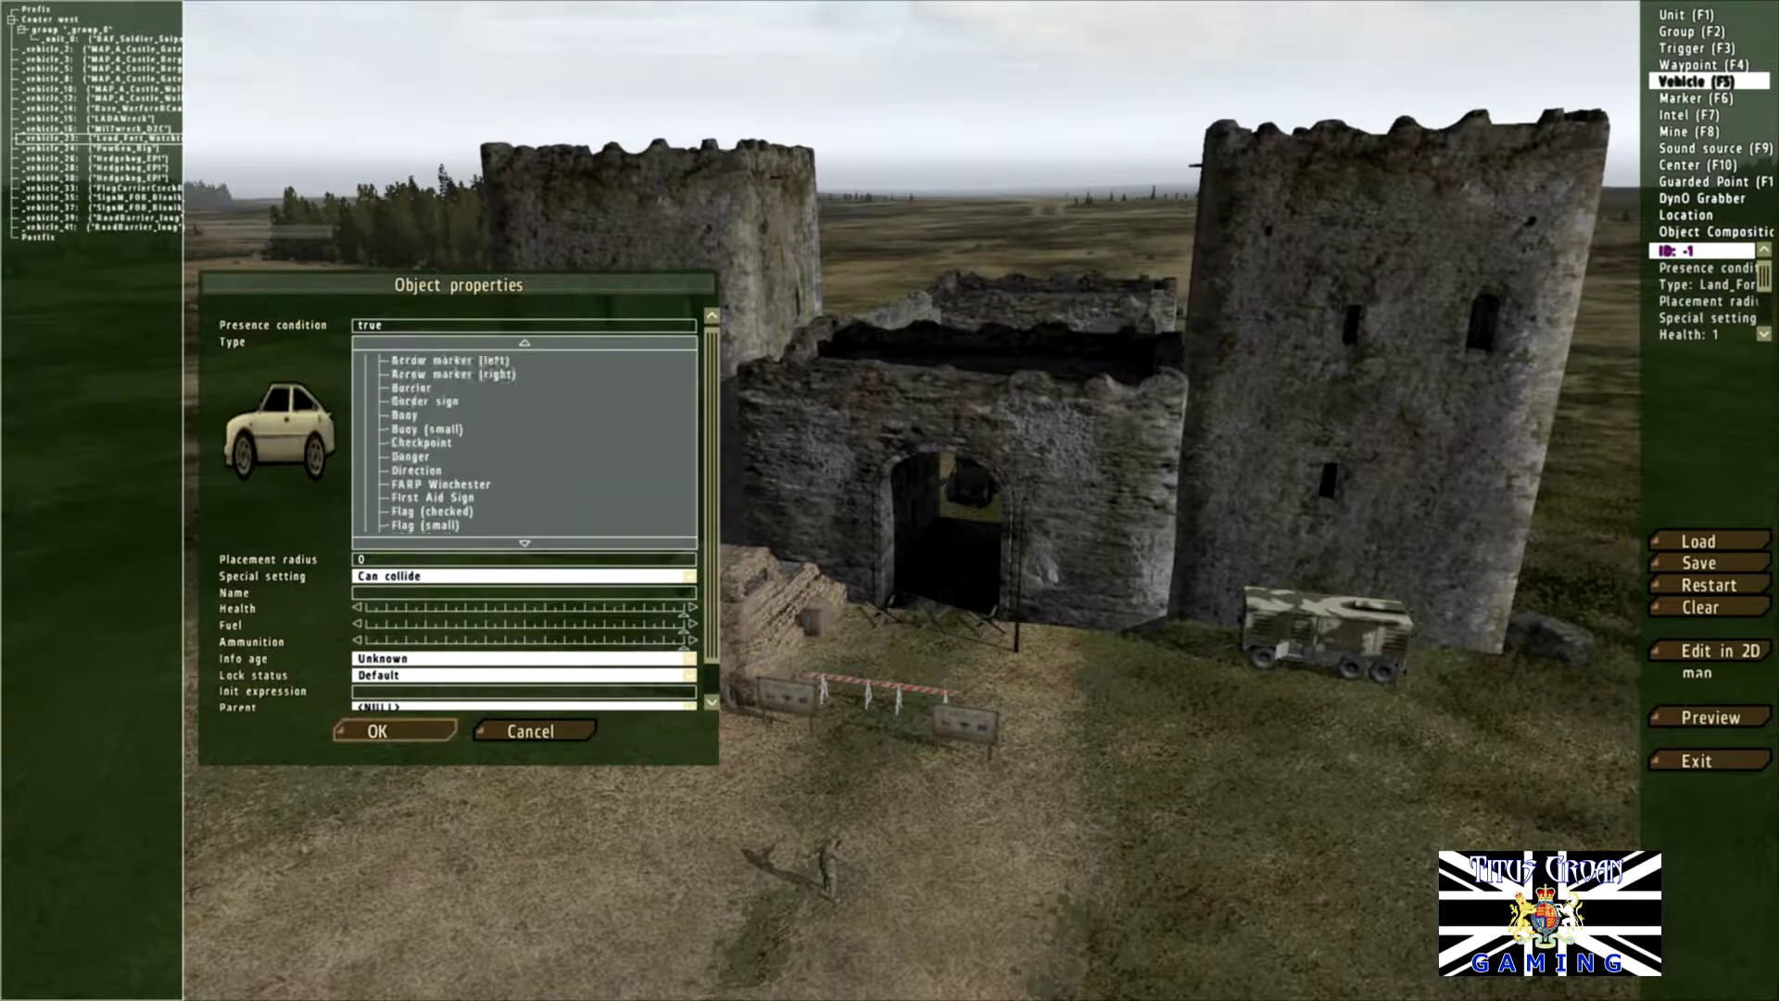
scroll(524, 442, "up", 10)
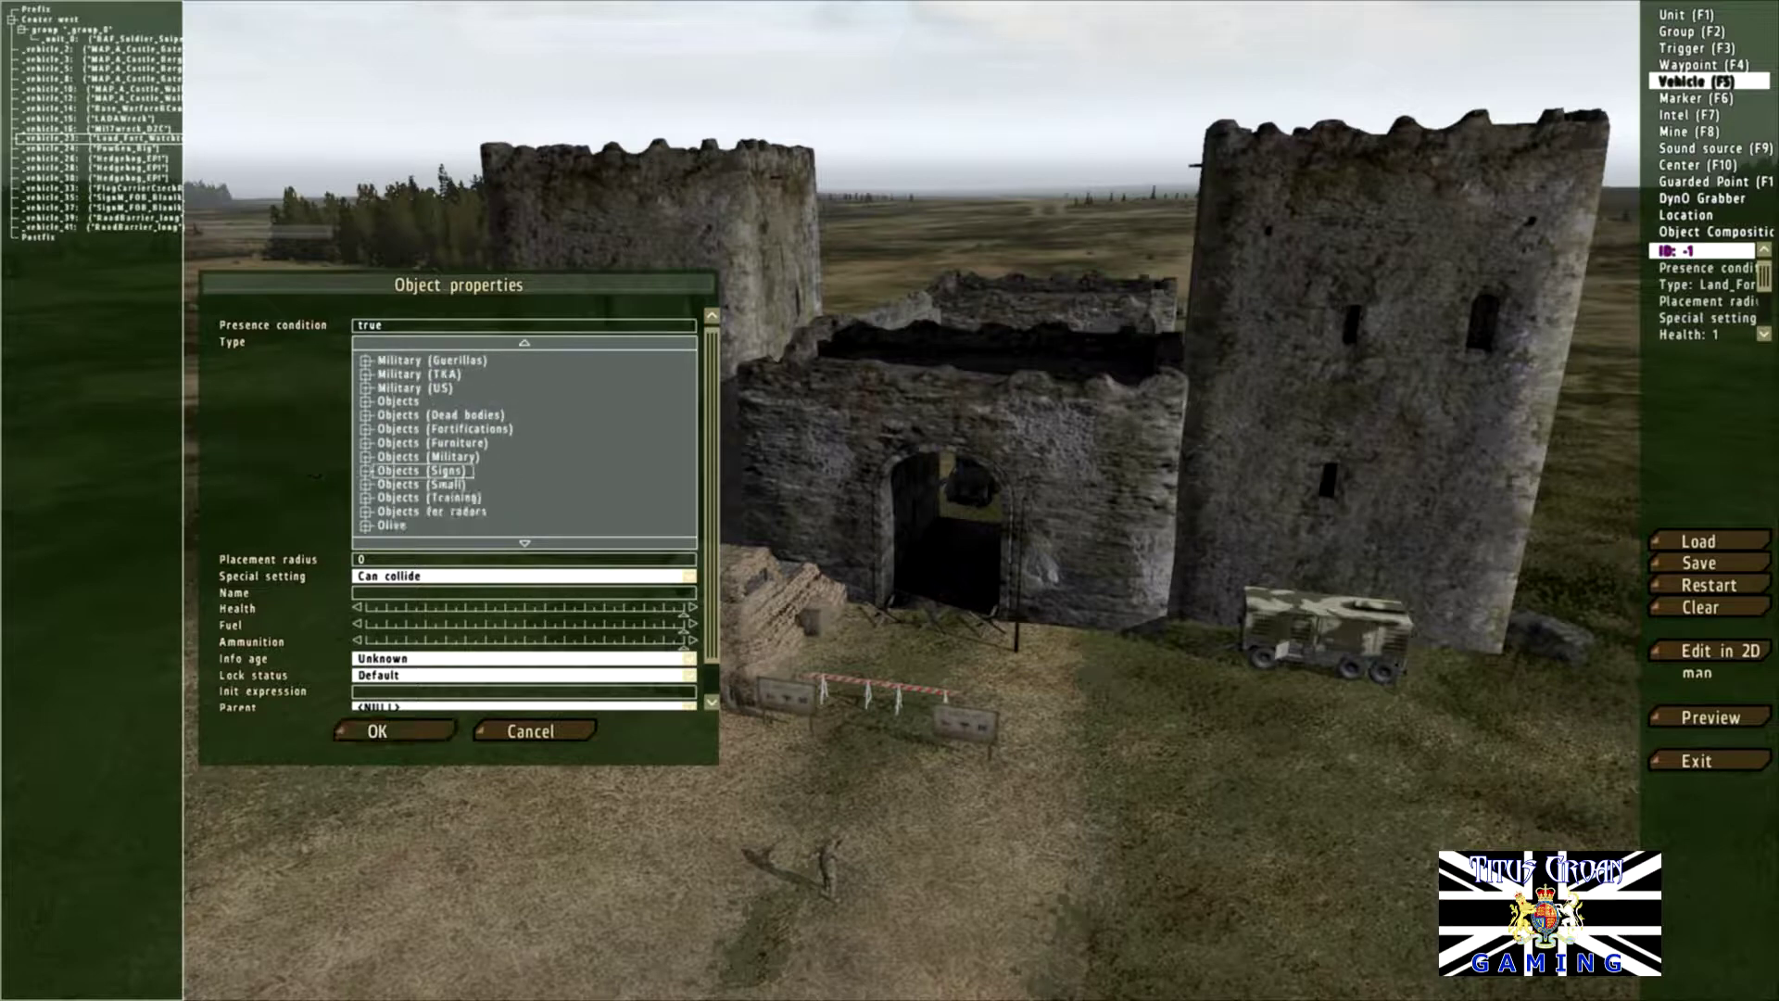
scroll(524, 442, "up", 6)
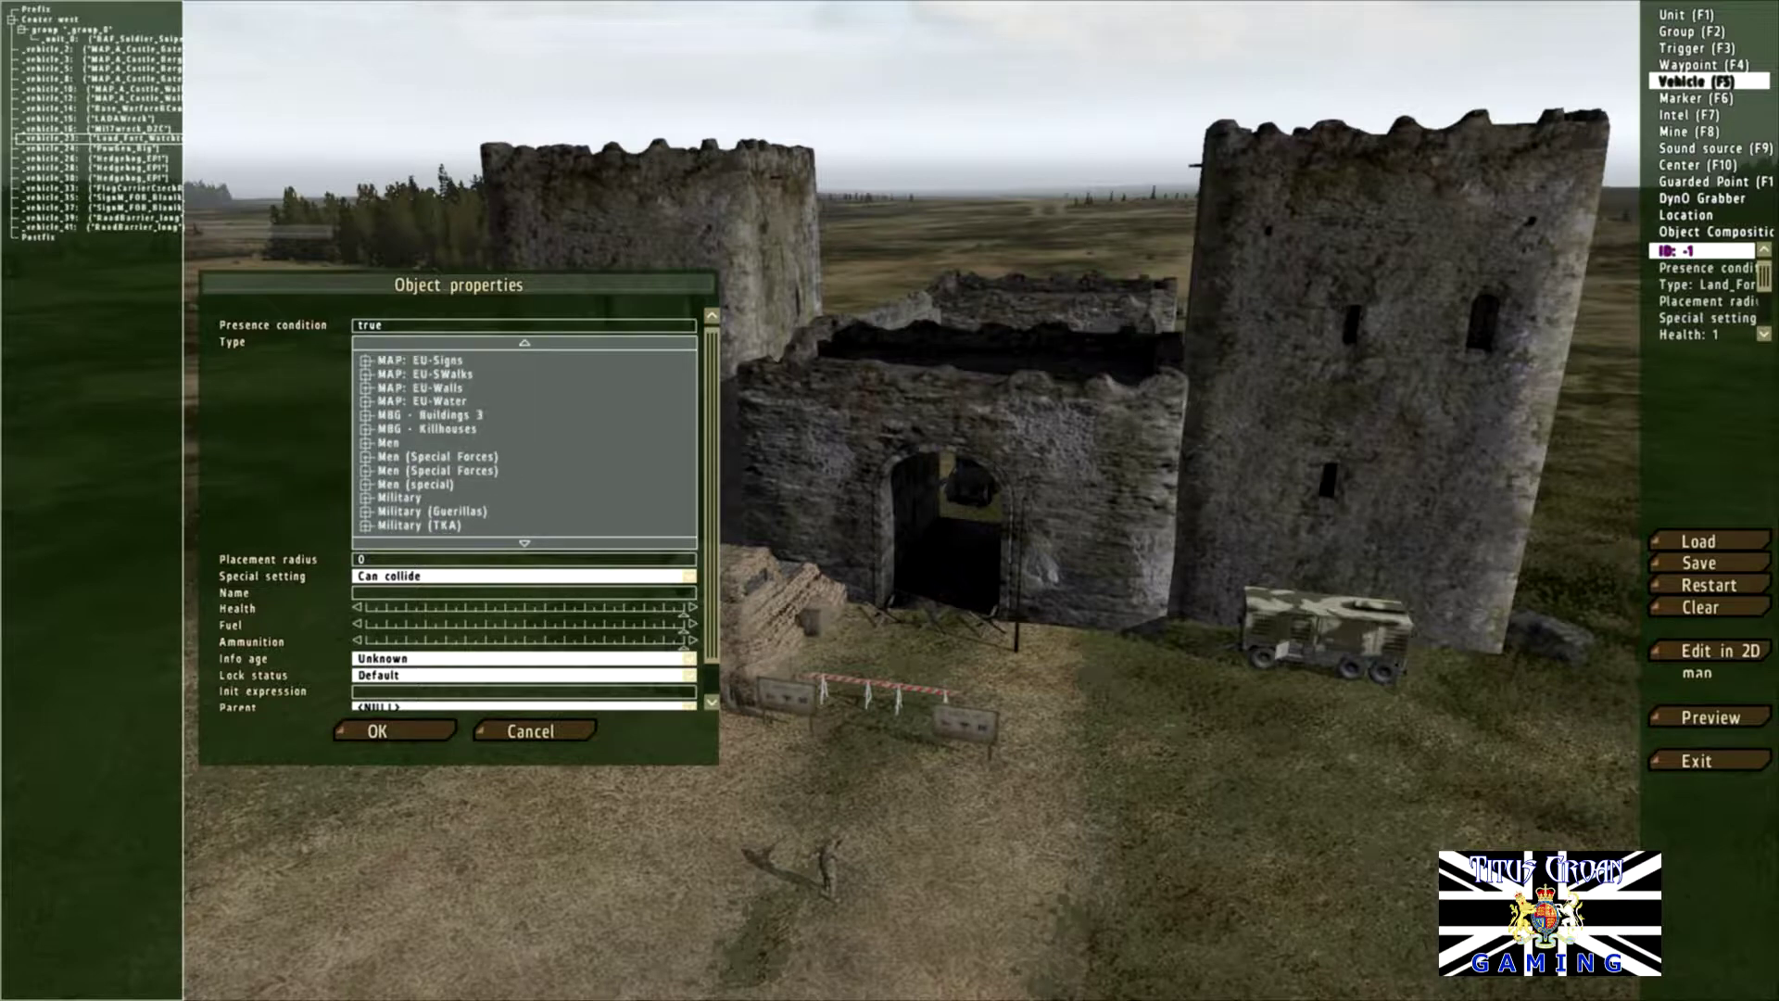
scroll(525, 442, "down", 2)
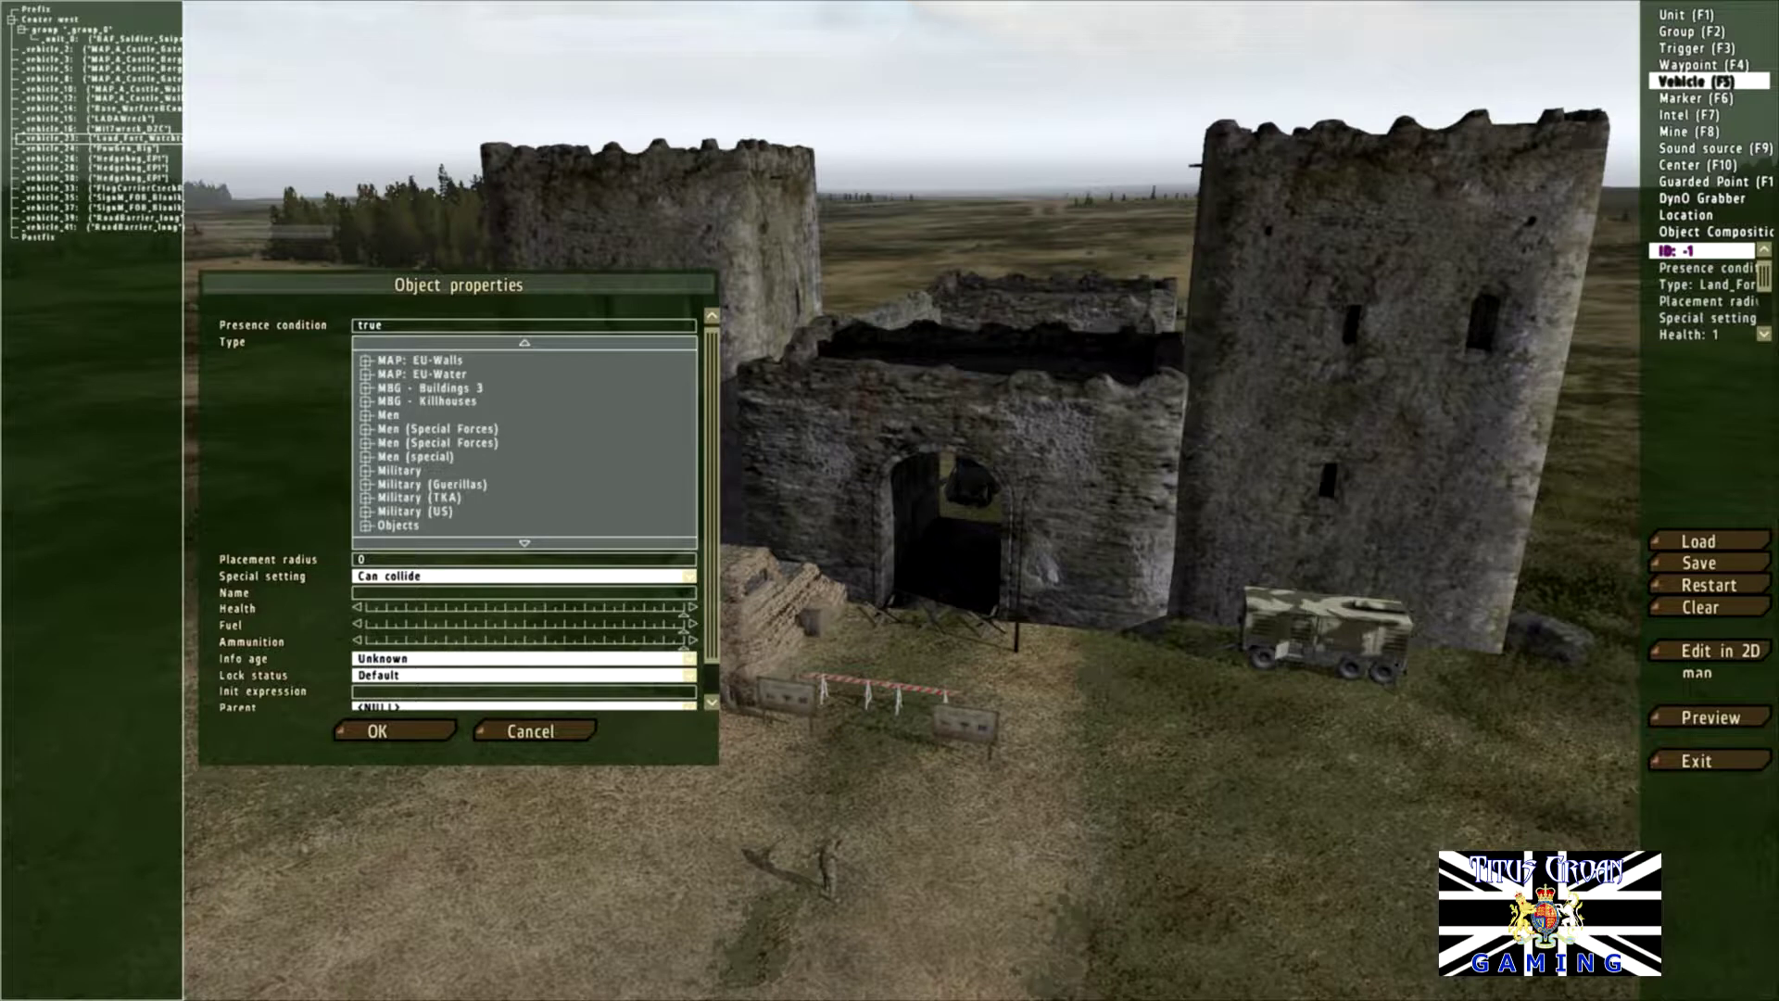
left_click(366, 485)
scroll(524, 442, "down", 7)
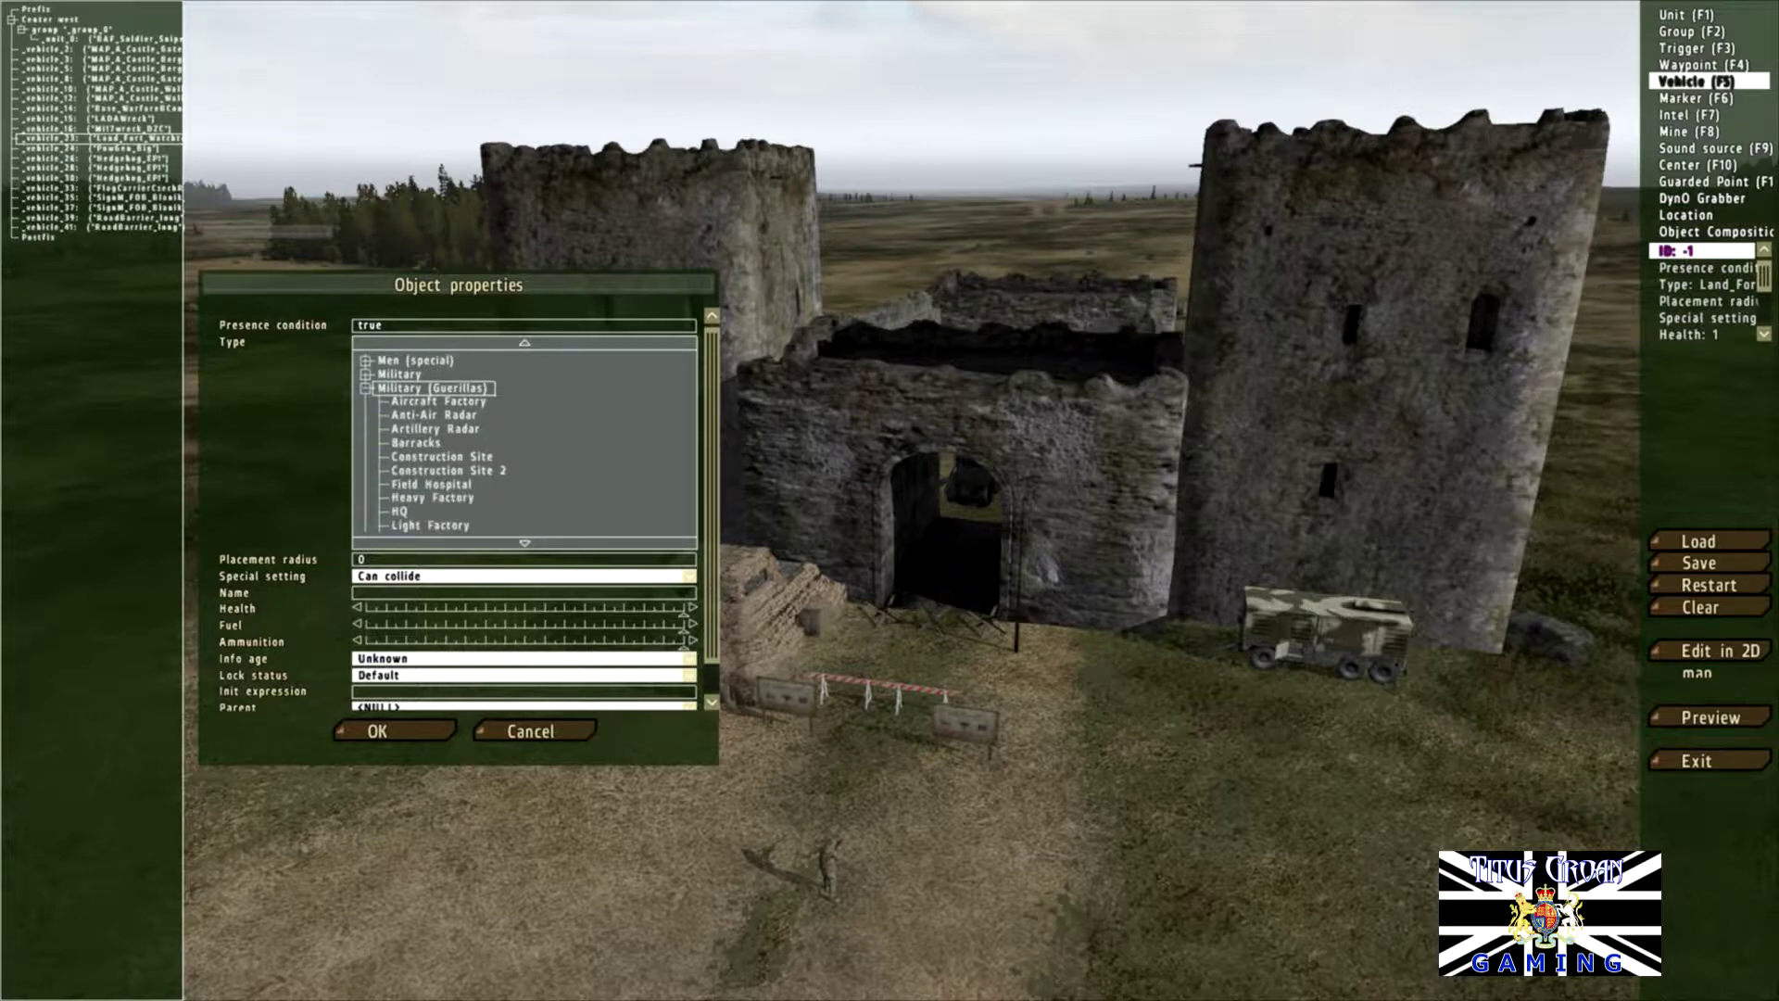
scroll(524, 442, "down", 3)
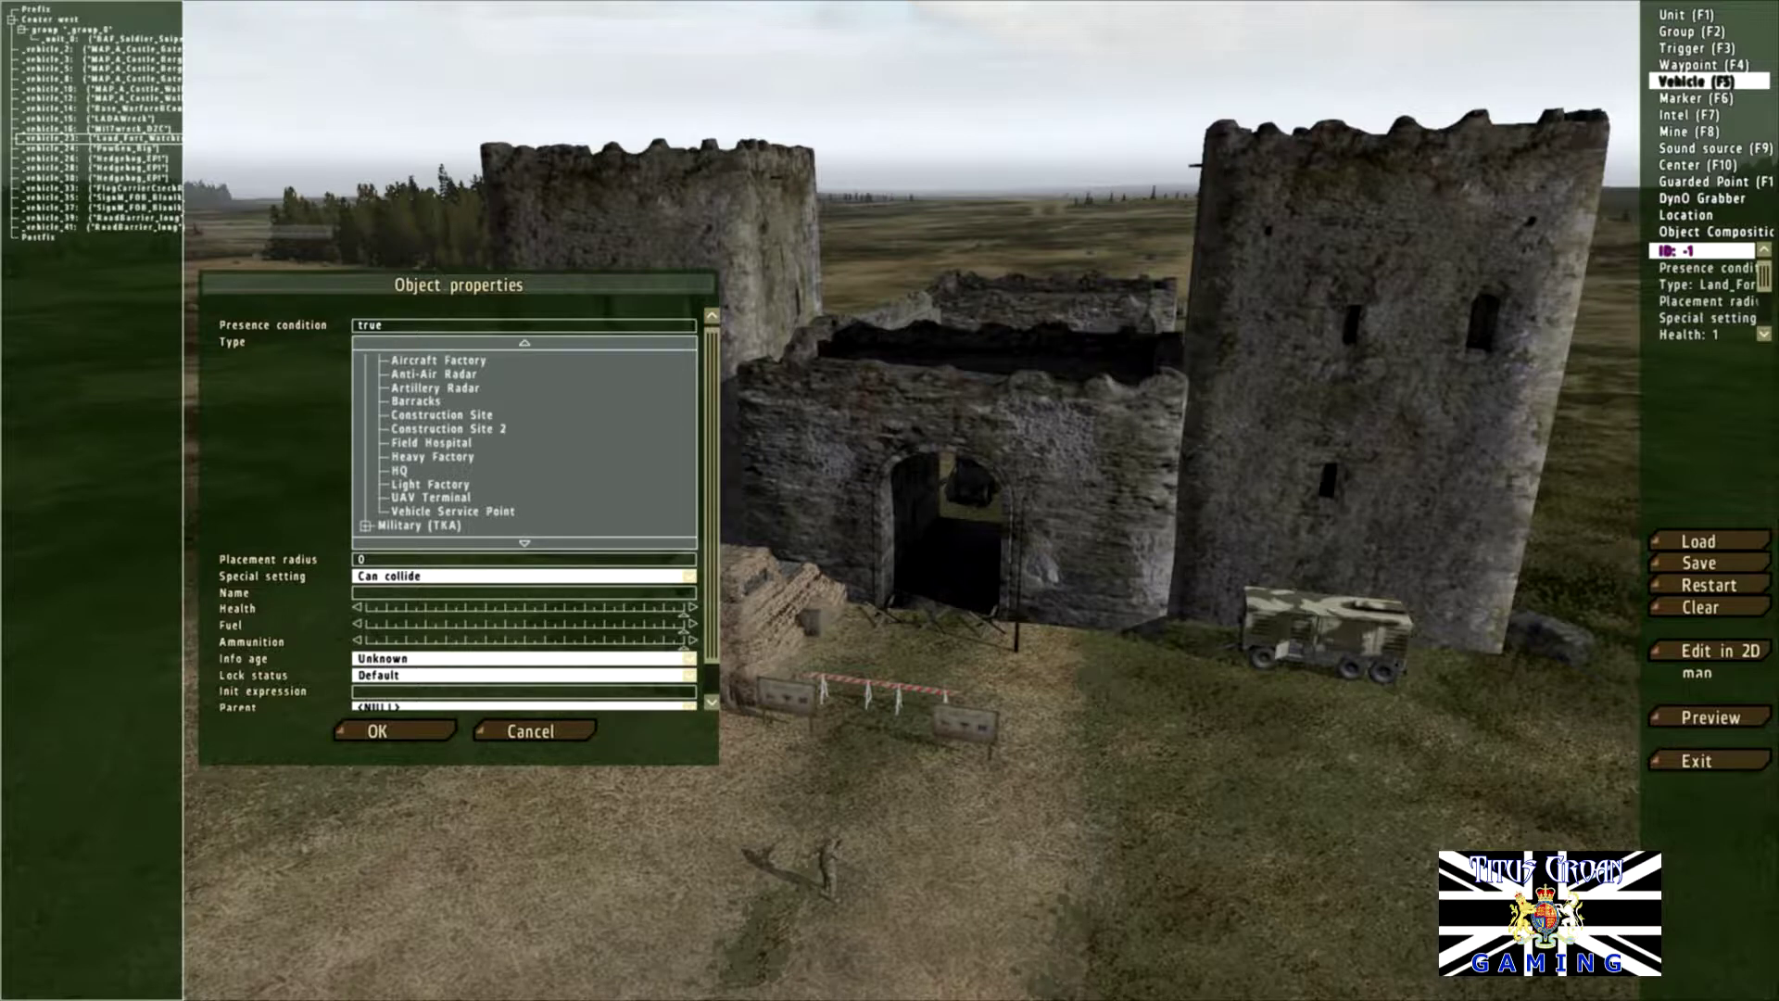
scroll(524, 442, "up", 3)
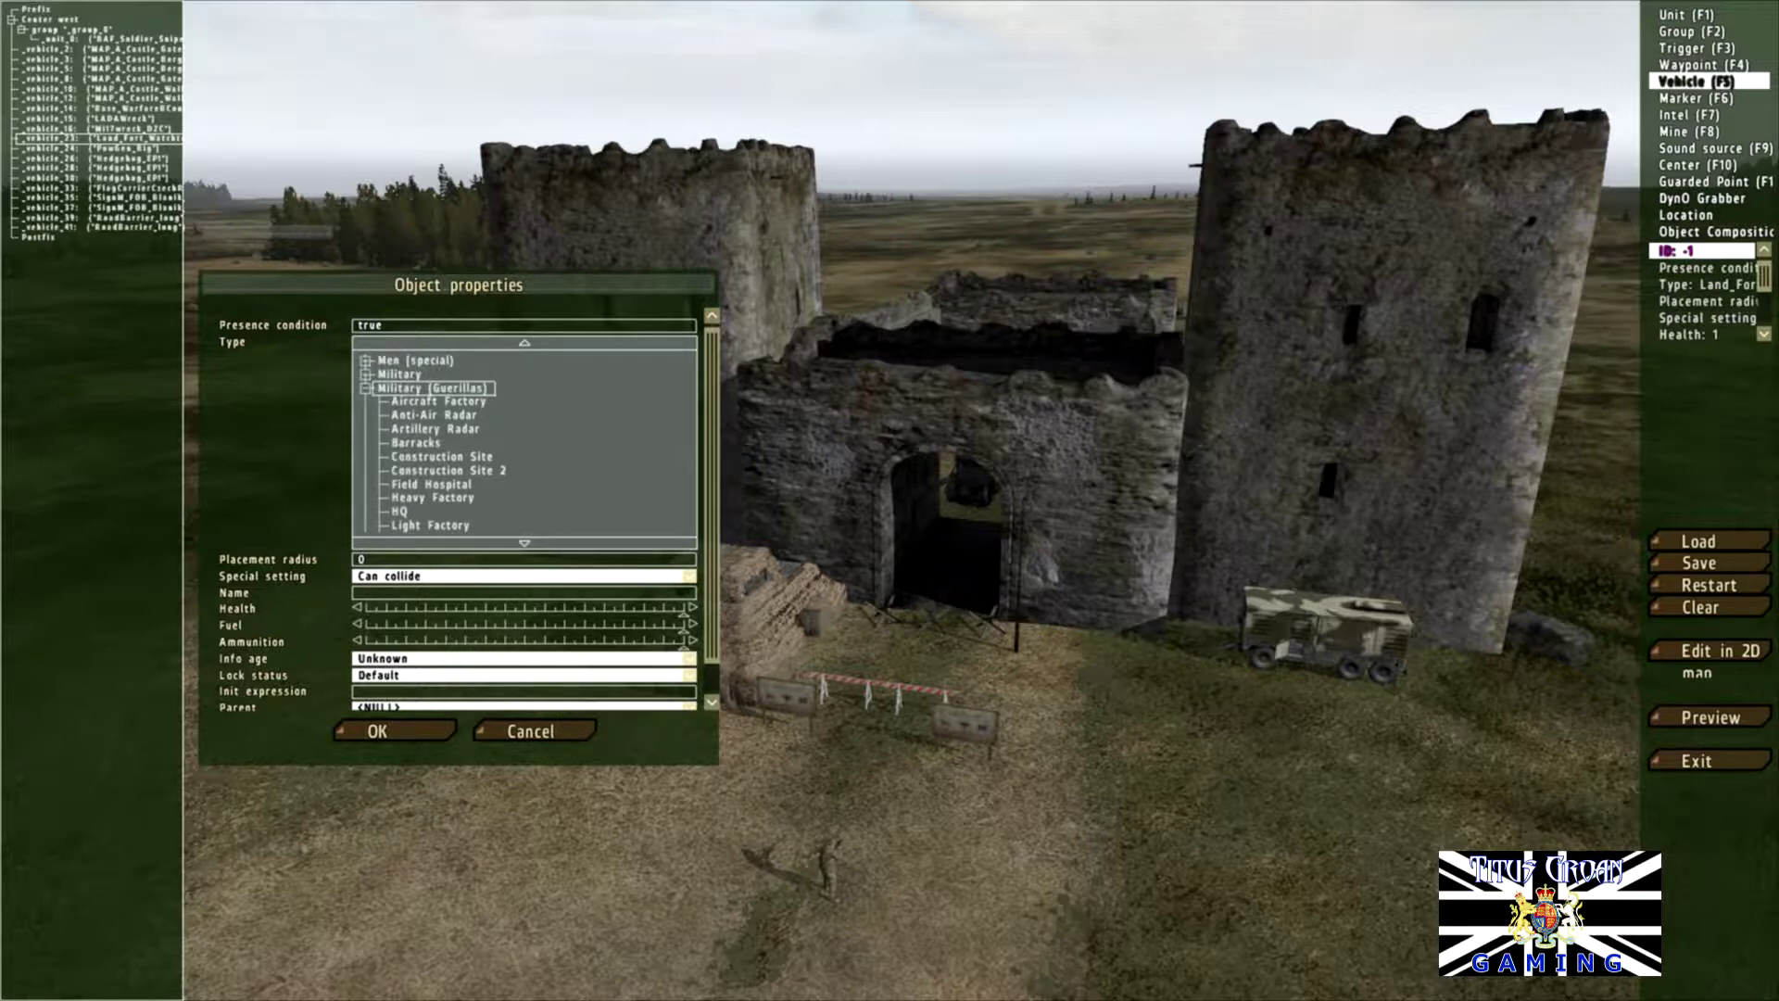
left_click(366, 388)
Step: Examine the object types in the general Military category for the watchtower
left_click(366, 374)
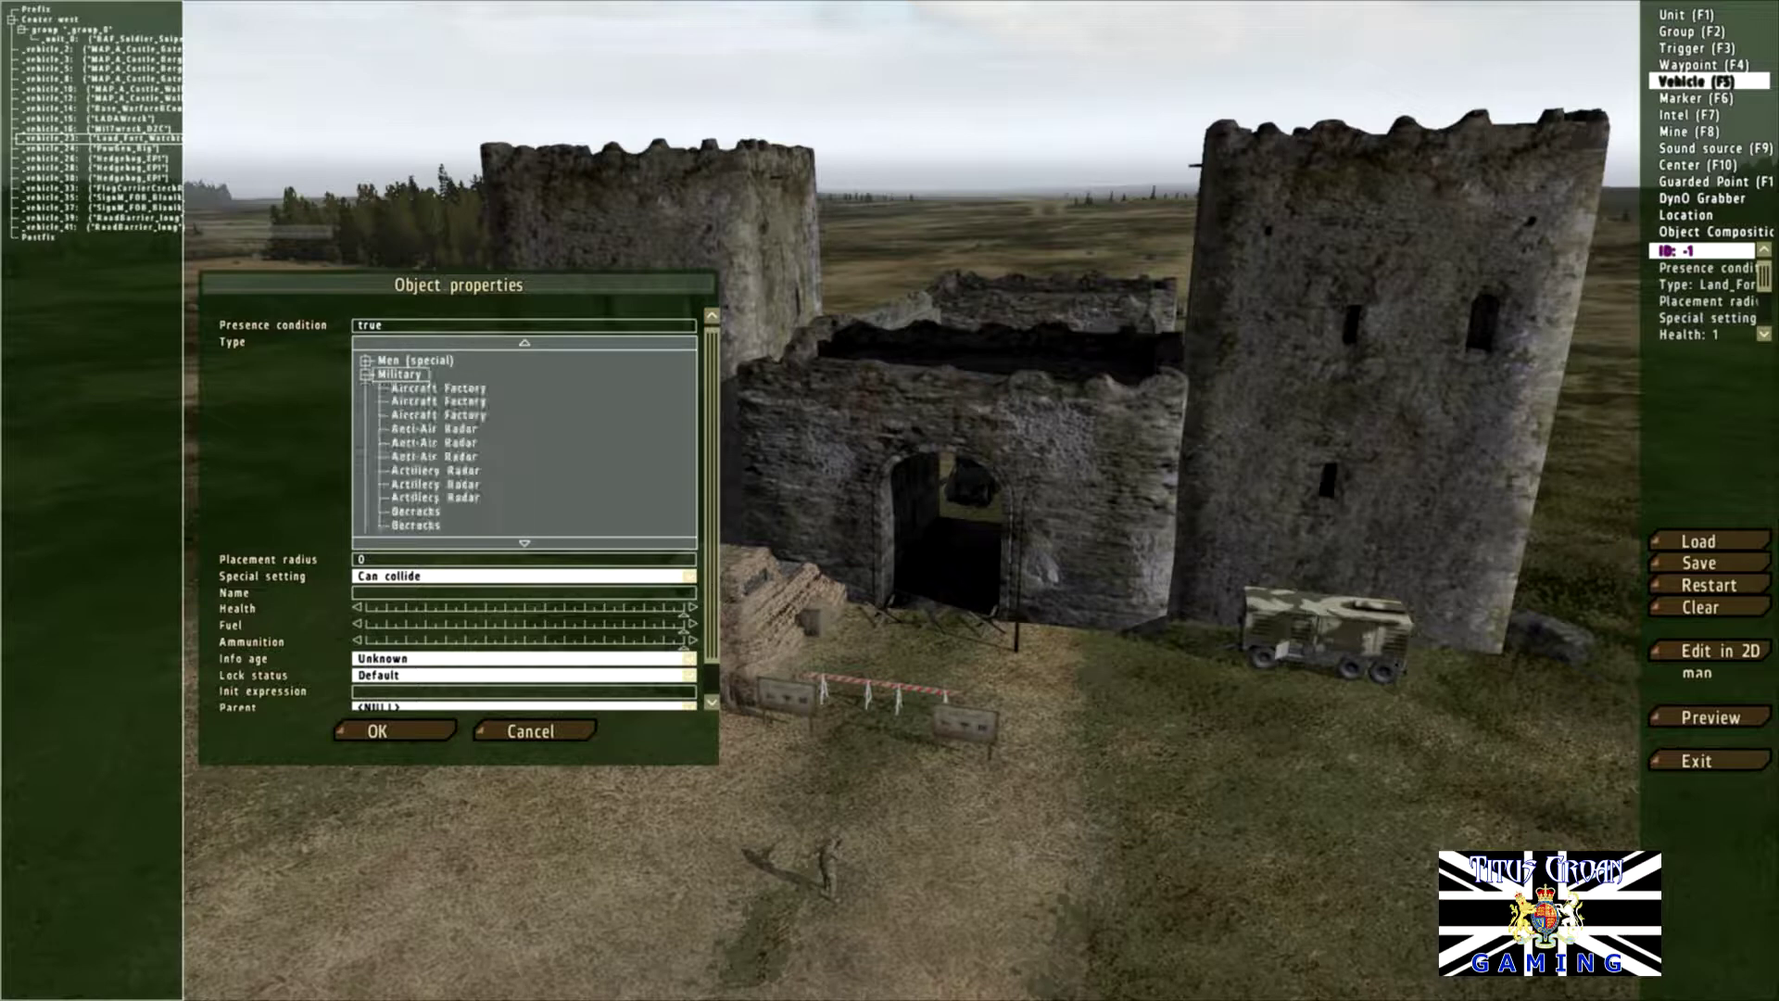
scroll(524, 442, "down", 14)
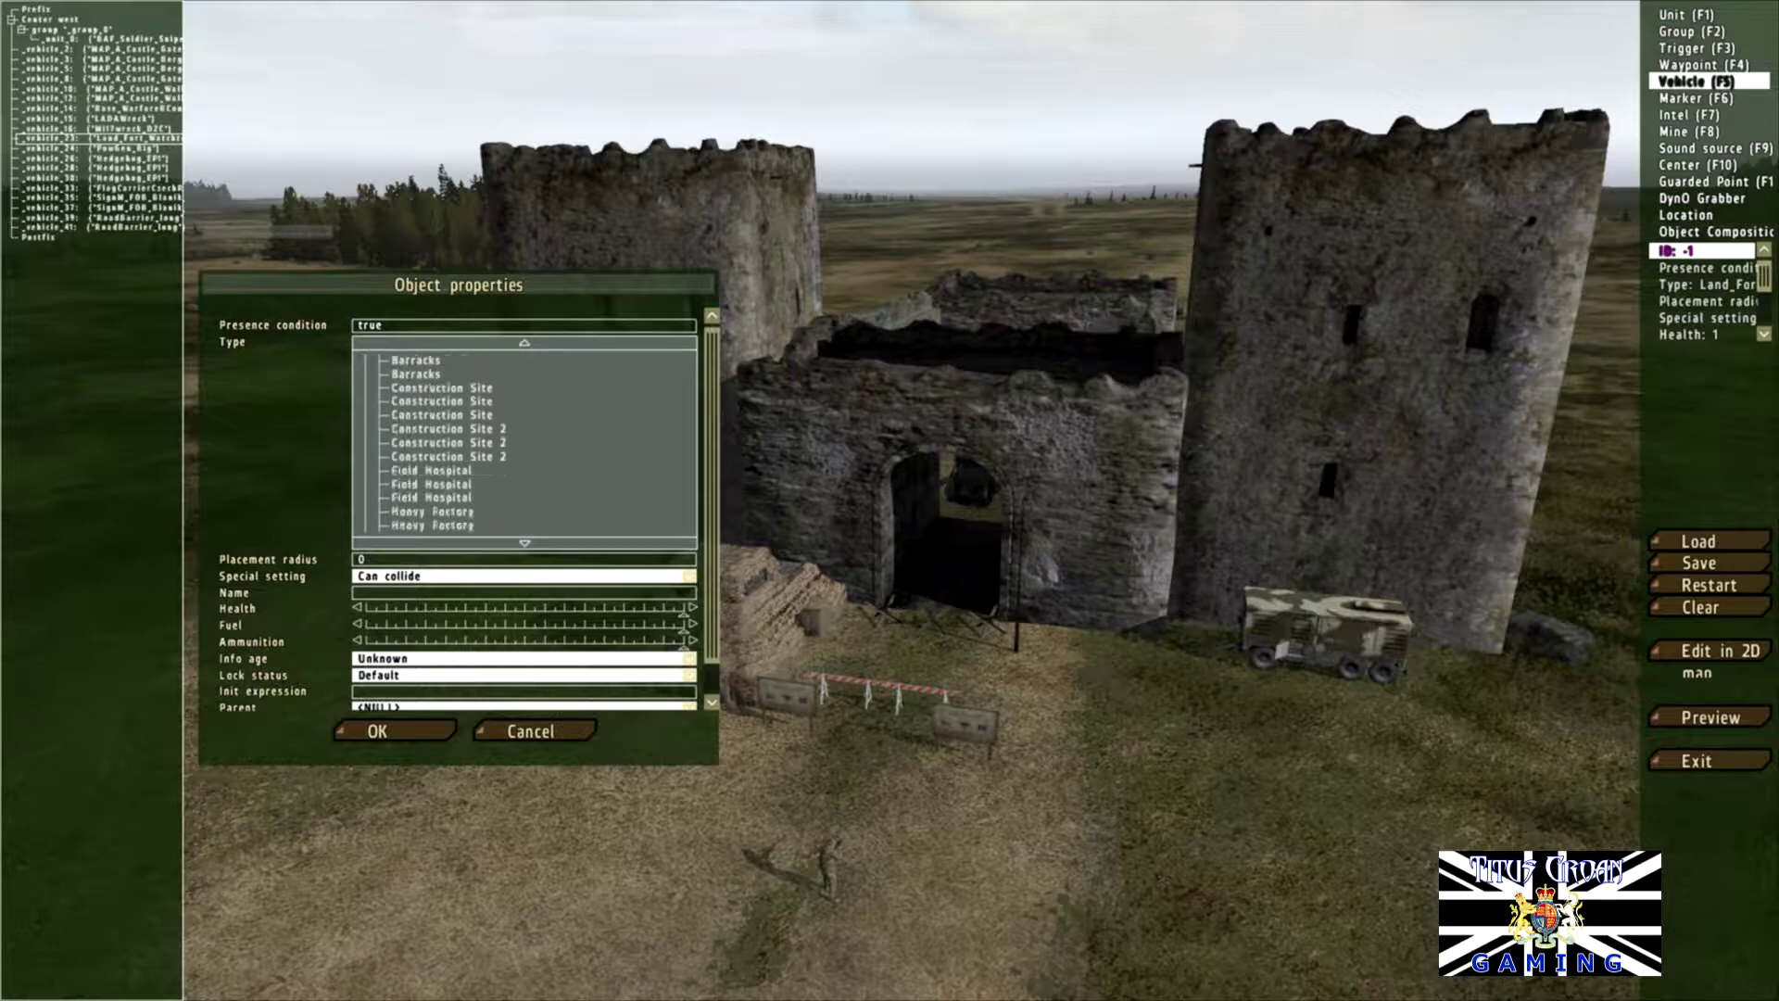
scroll(525, 442, "down", 12)
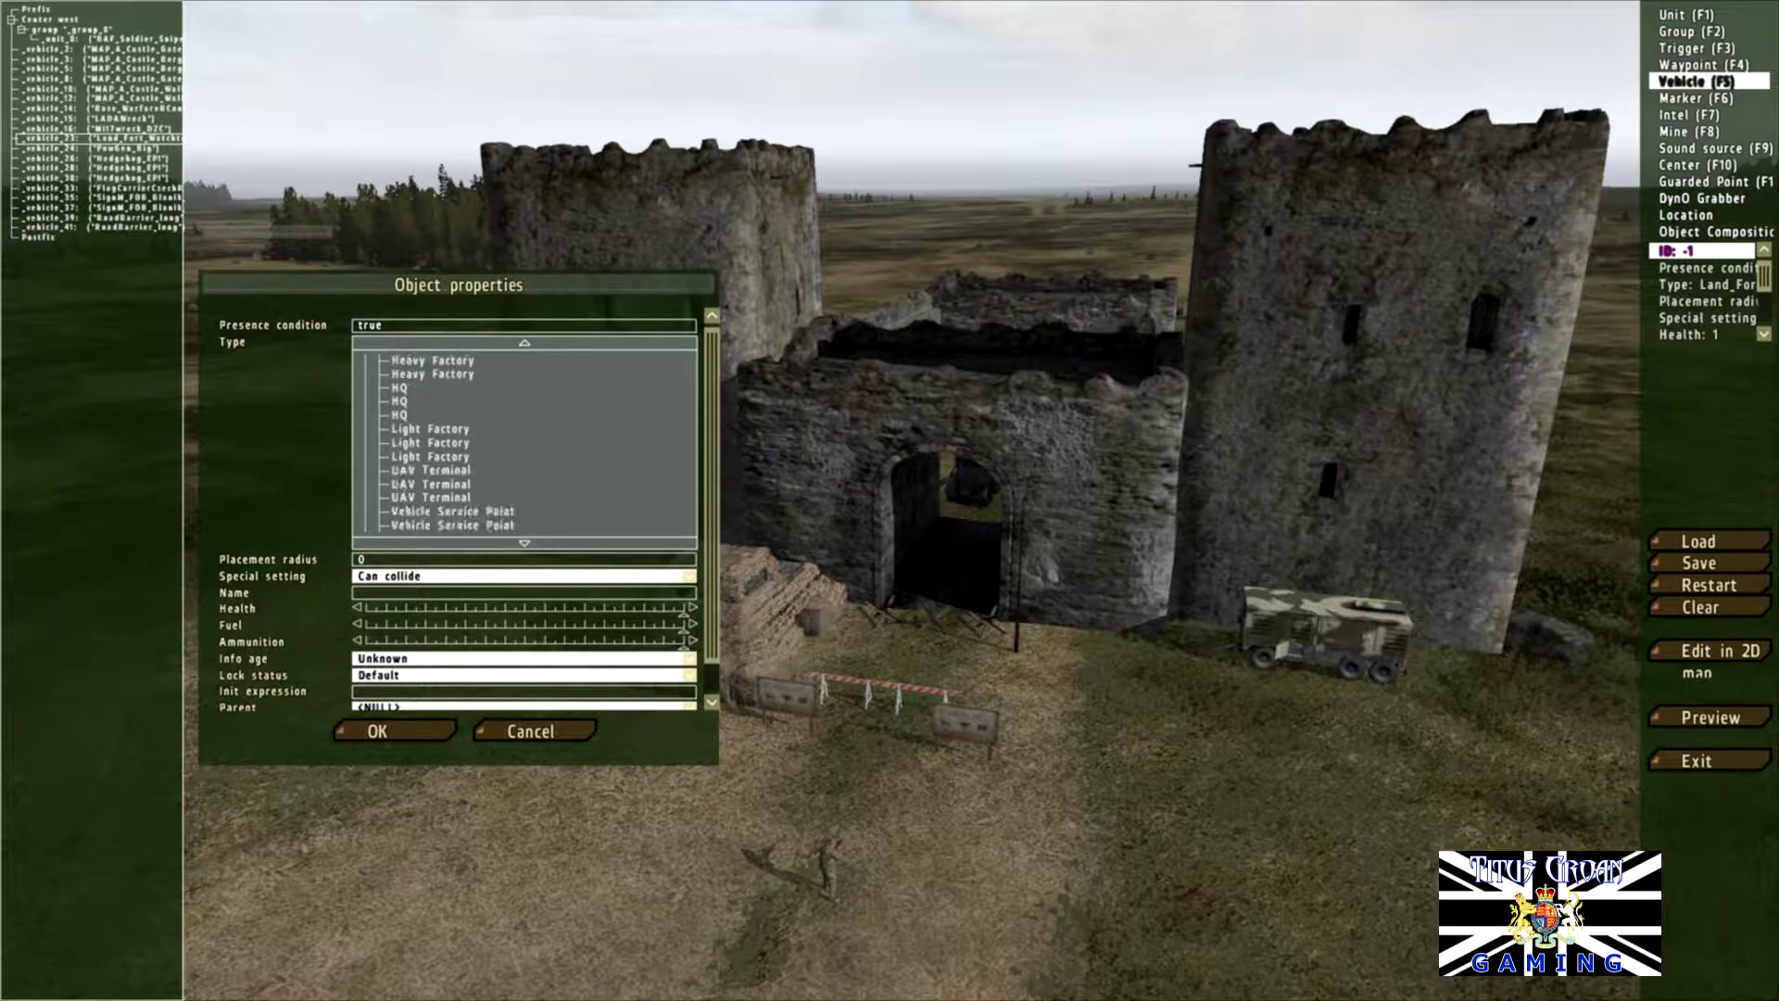
scroll(524, 442, "down", 4)
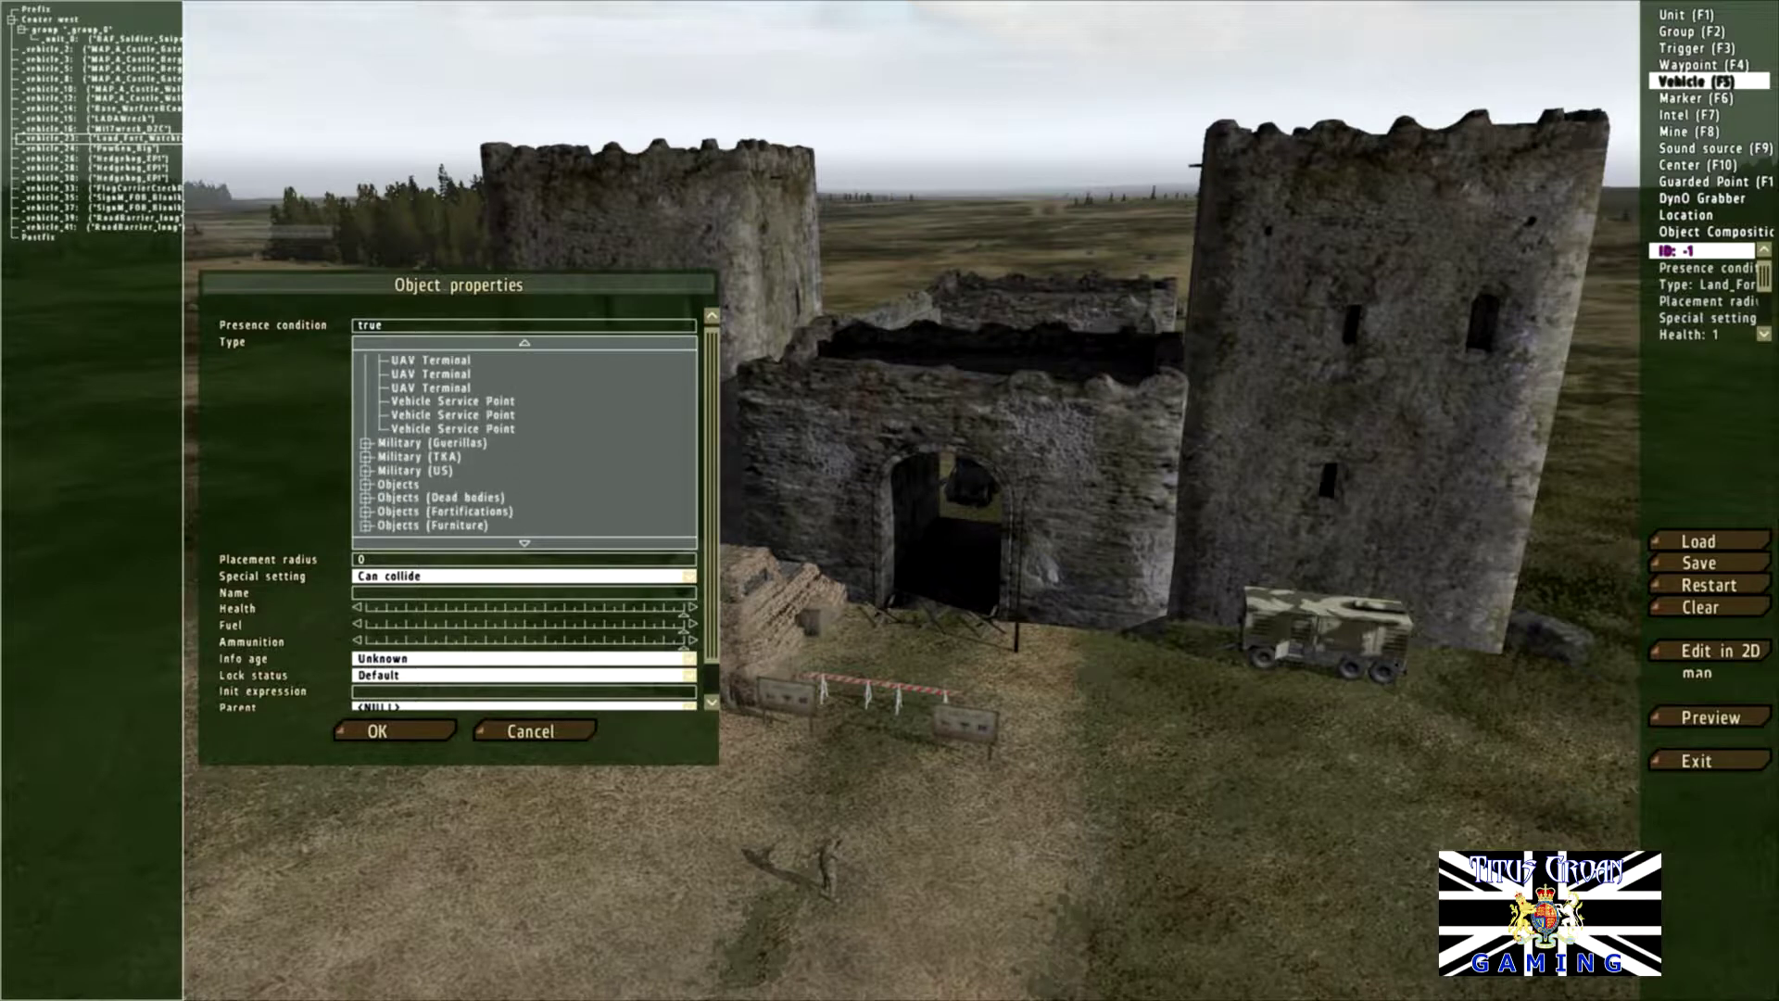
Step: Browse the Military (US) object types and preview Barracks and Heavy Factory
left_click(365, 471)
scroll(365, 470, "down", 2)
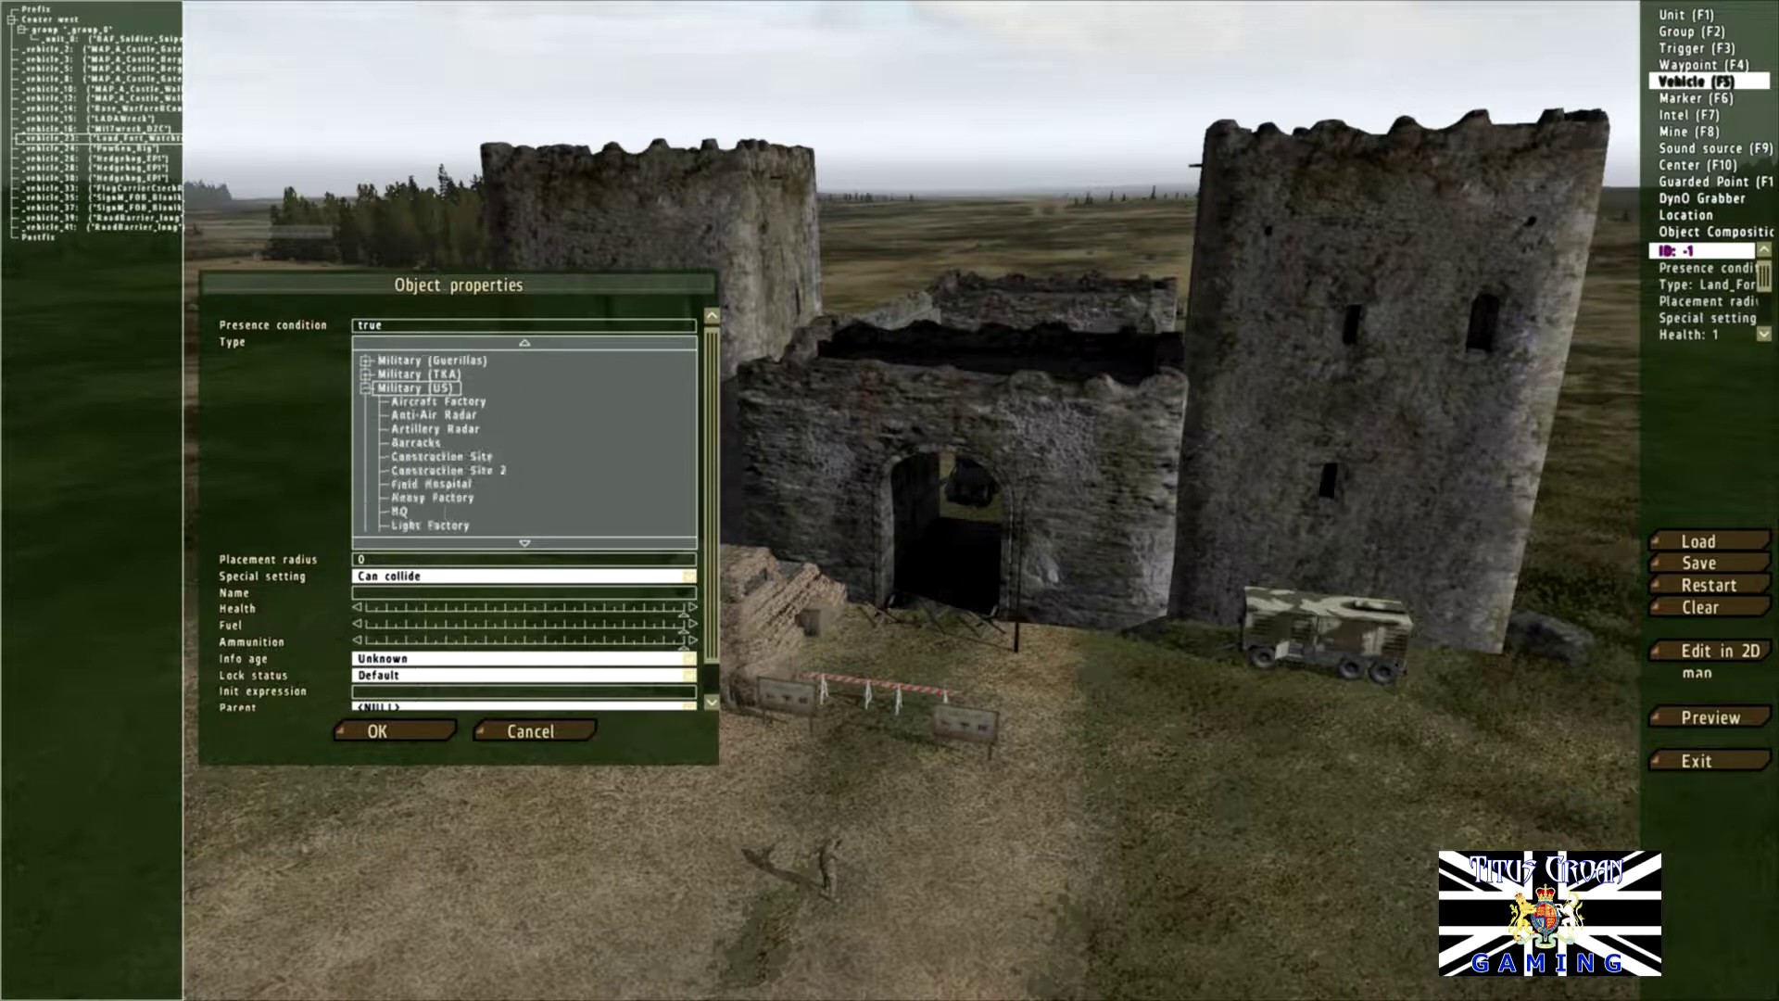
scroll(365, 471, "down", 1)
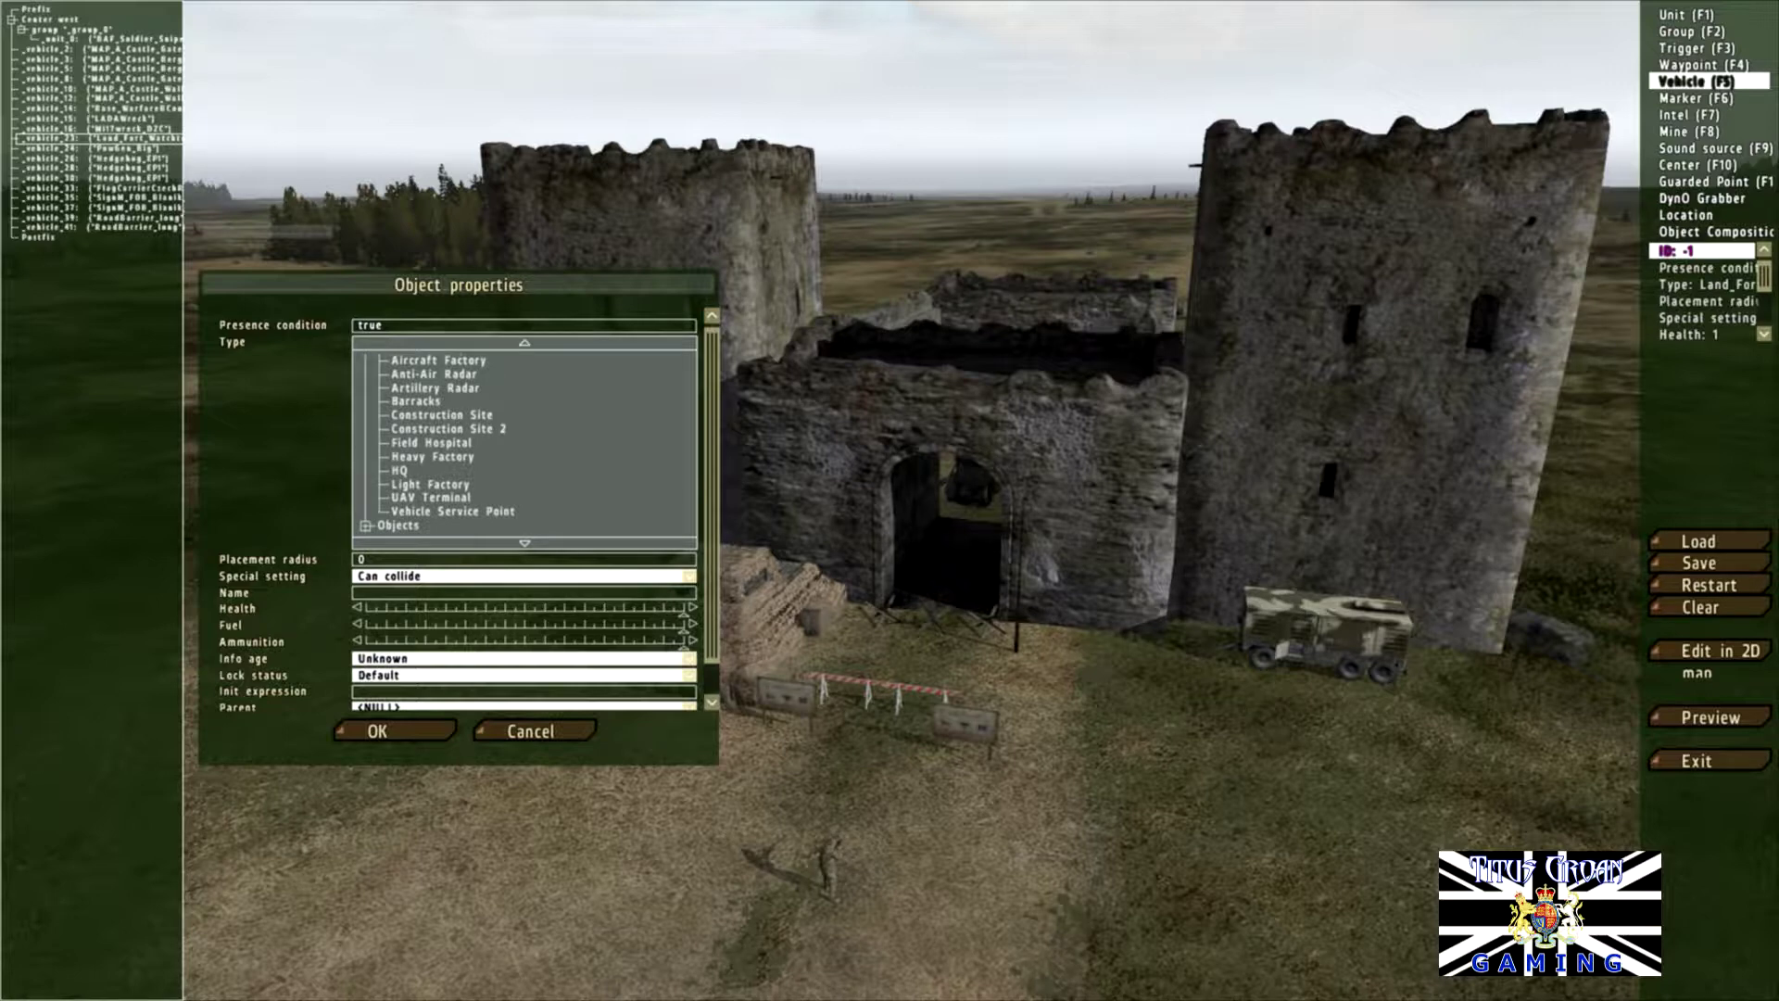
scroll(525, 442, "up", 2)
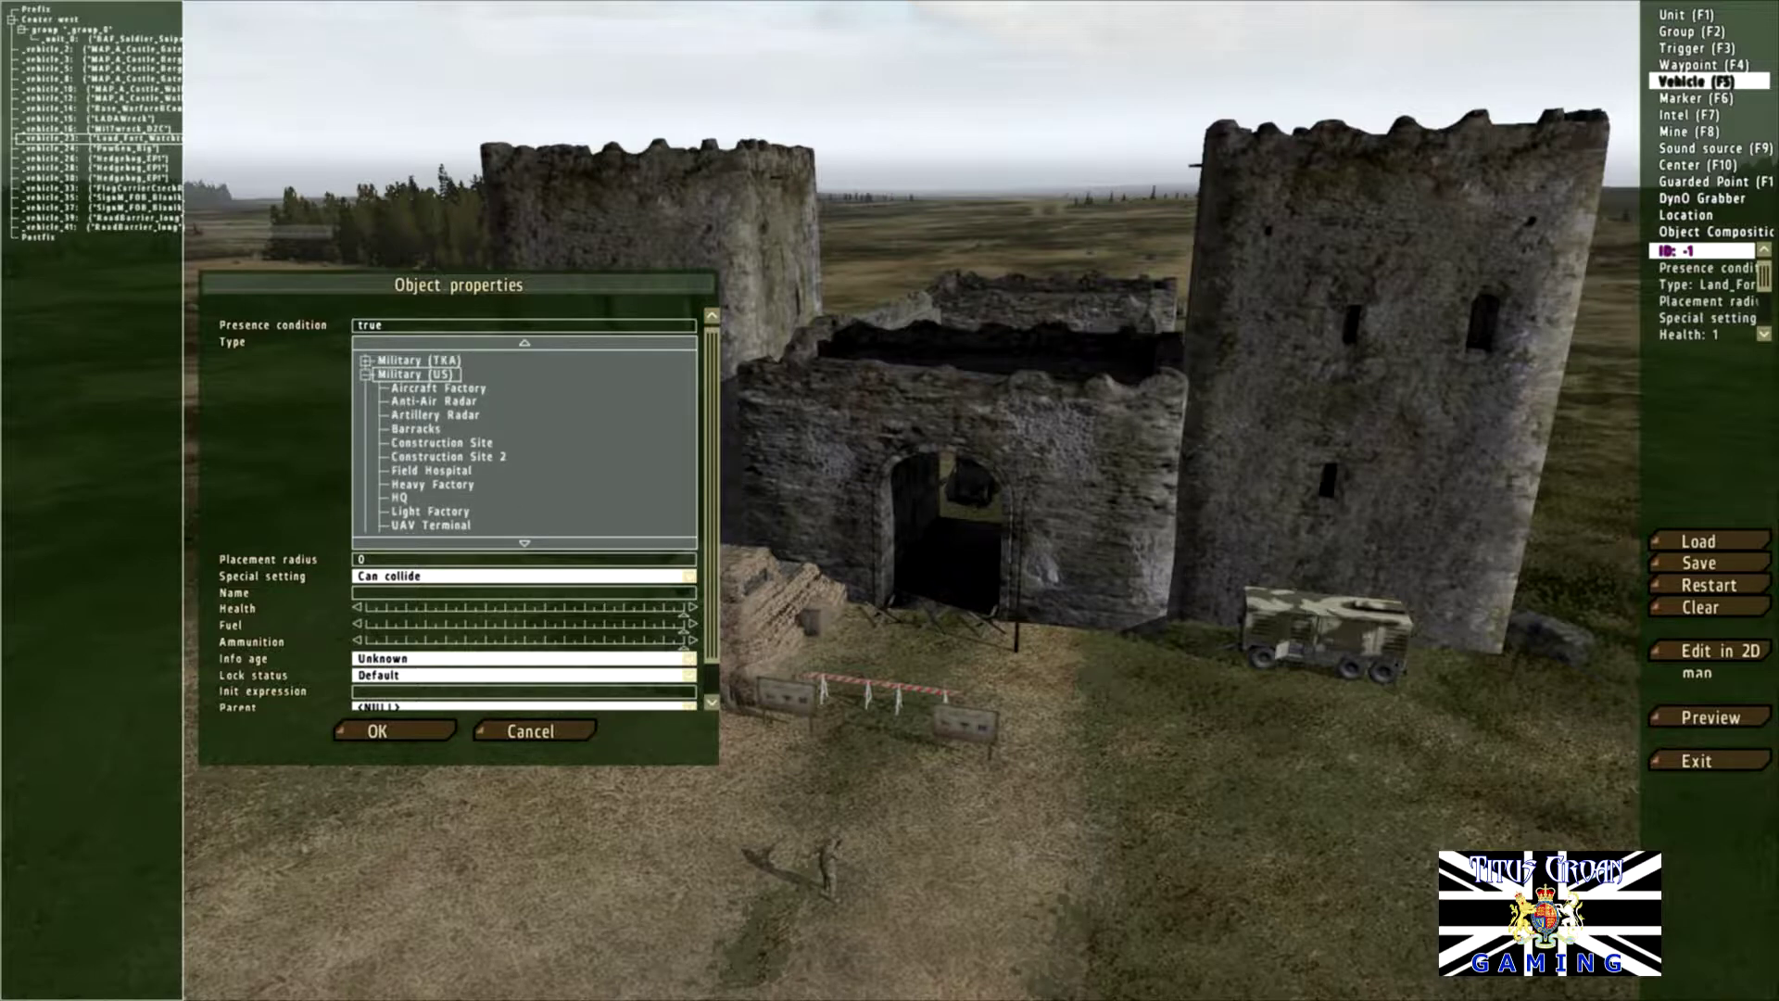
left_click(416, 429)
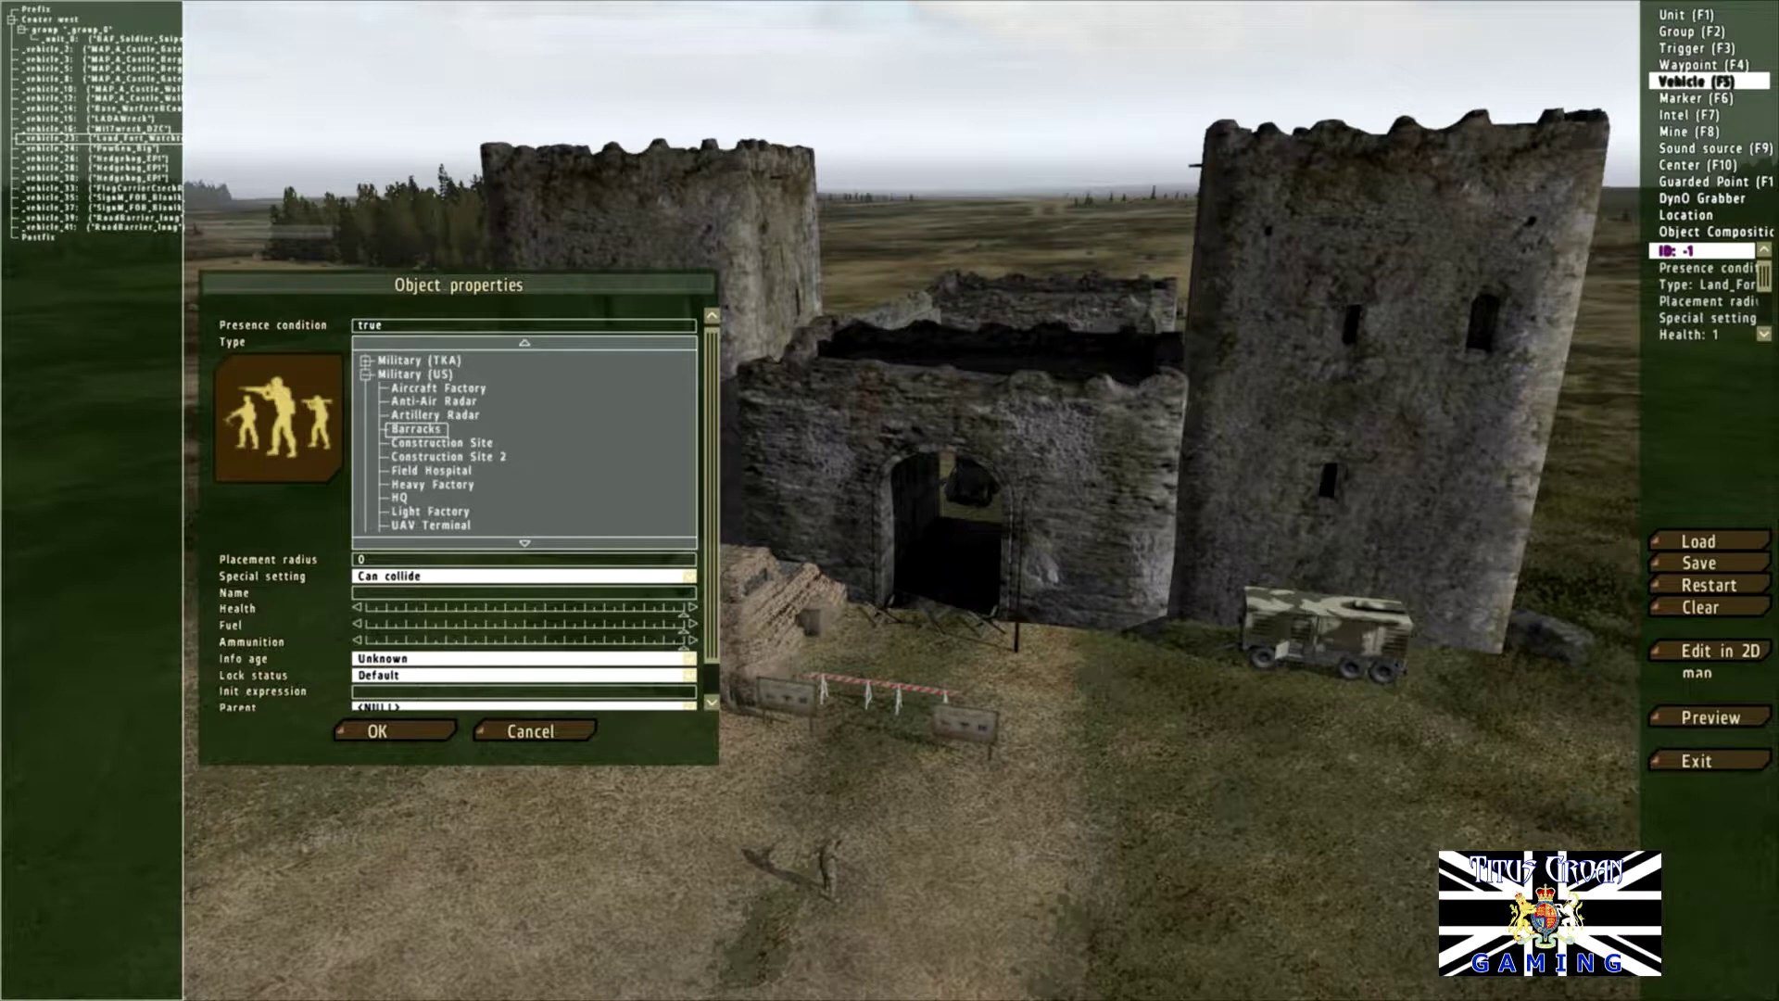
left_click(433, 484)
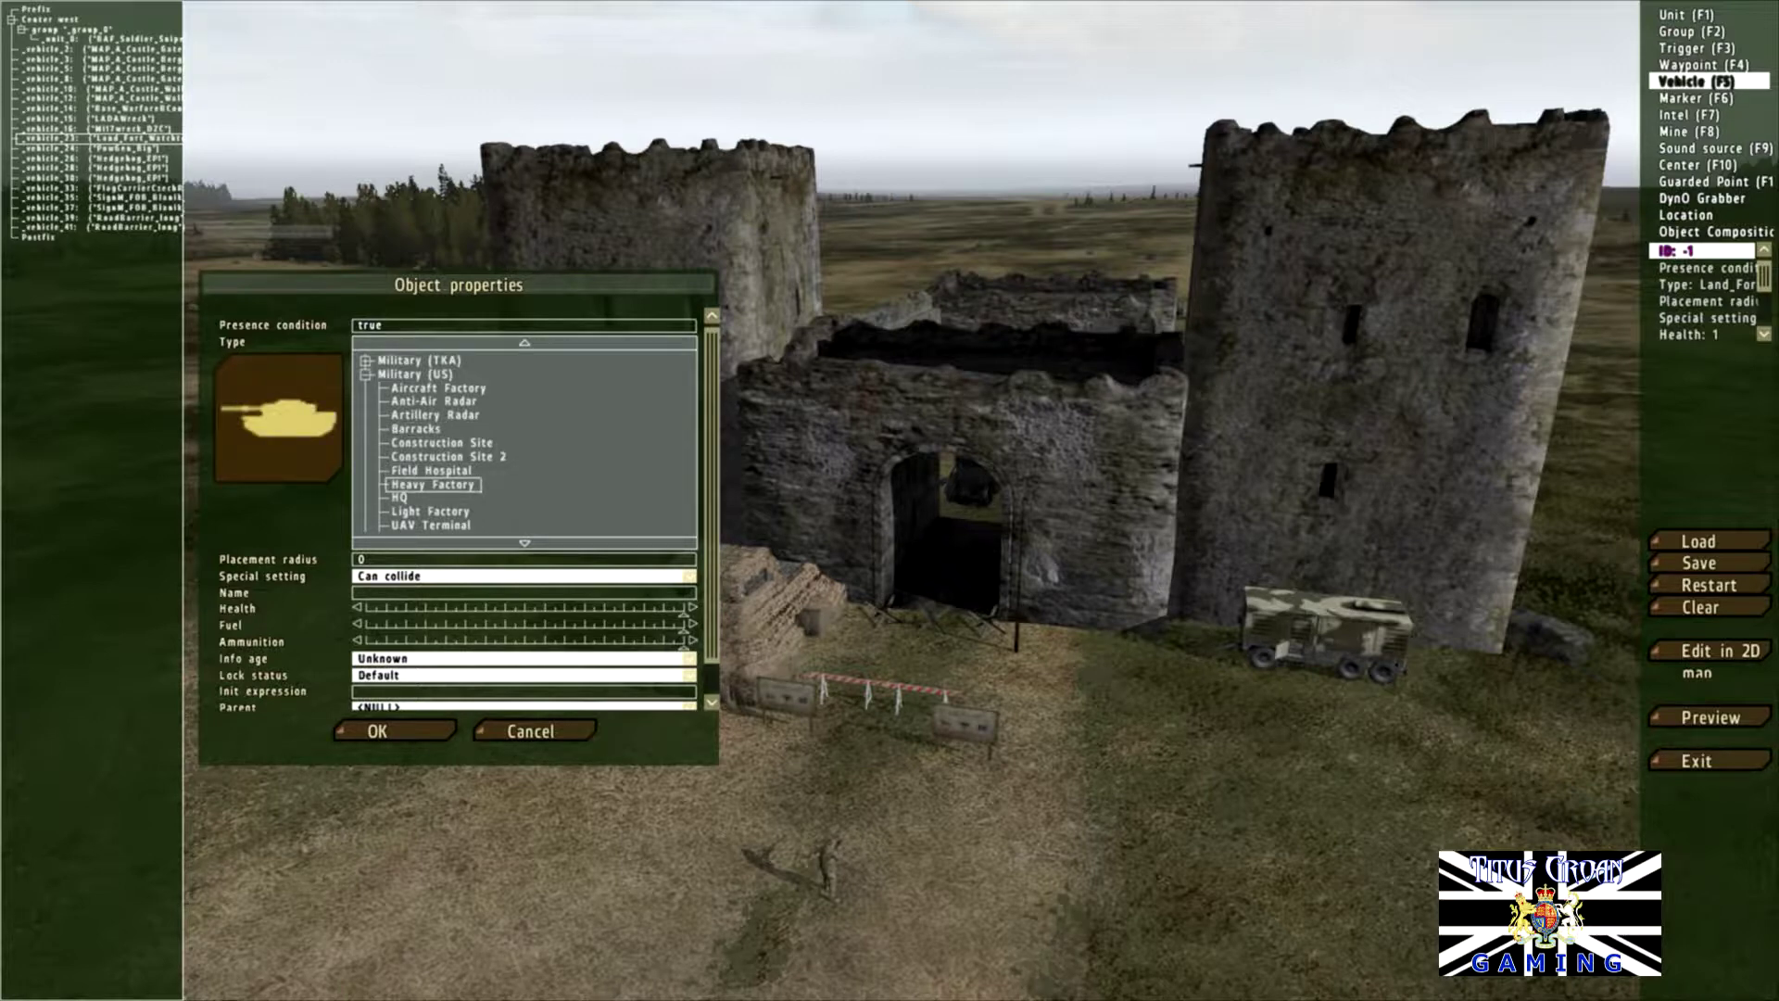
Step: Place an H-barrier (large) from Objects (Fortifications) beside the road barrier in front of the gate and delete it again
scroll(525, 442, "down", 1)
scroll(525, 442, "down", 5)
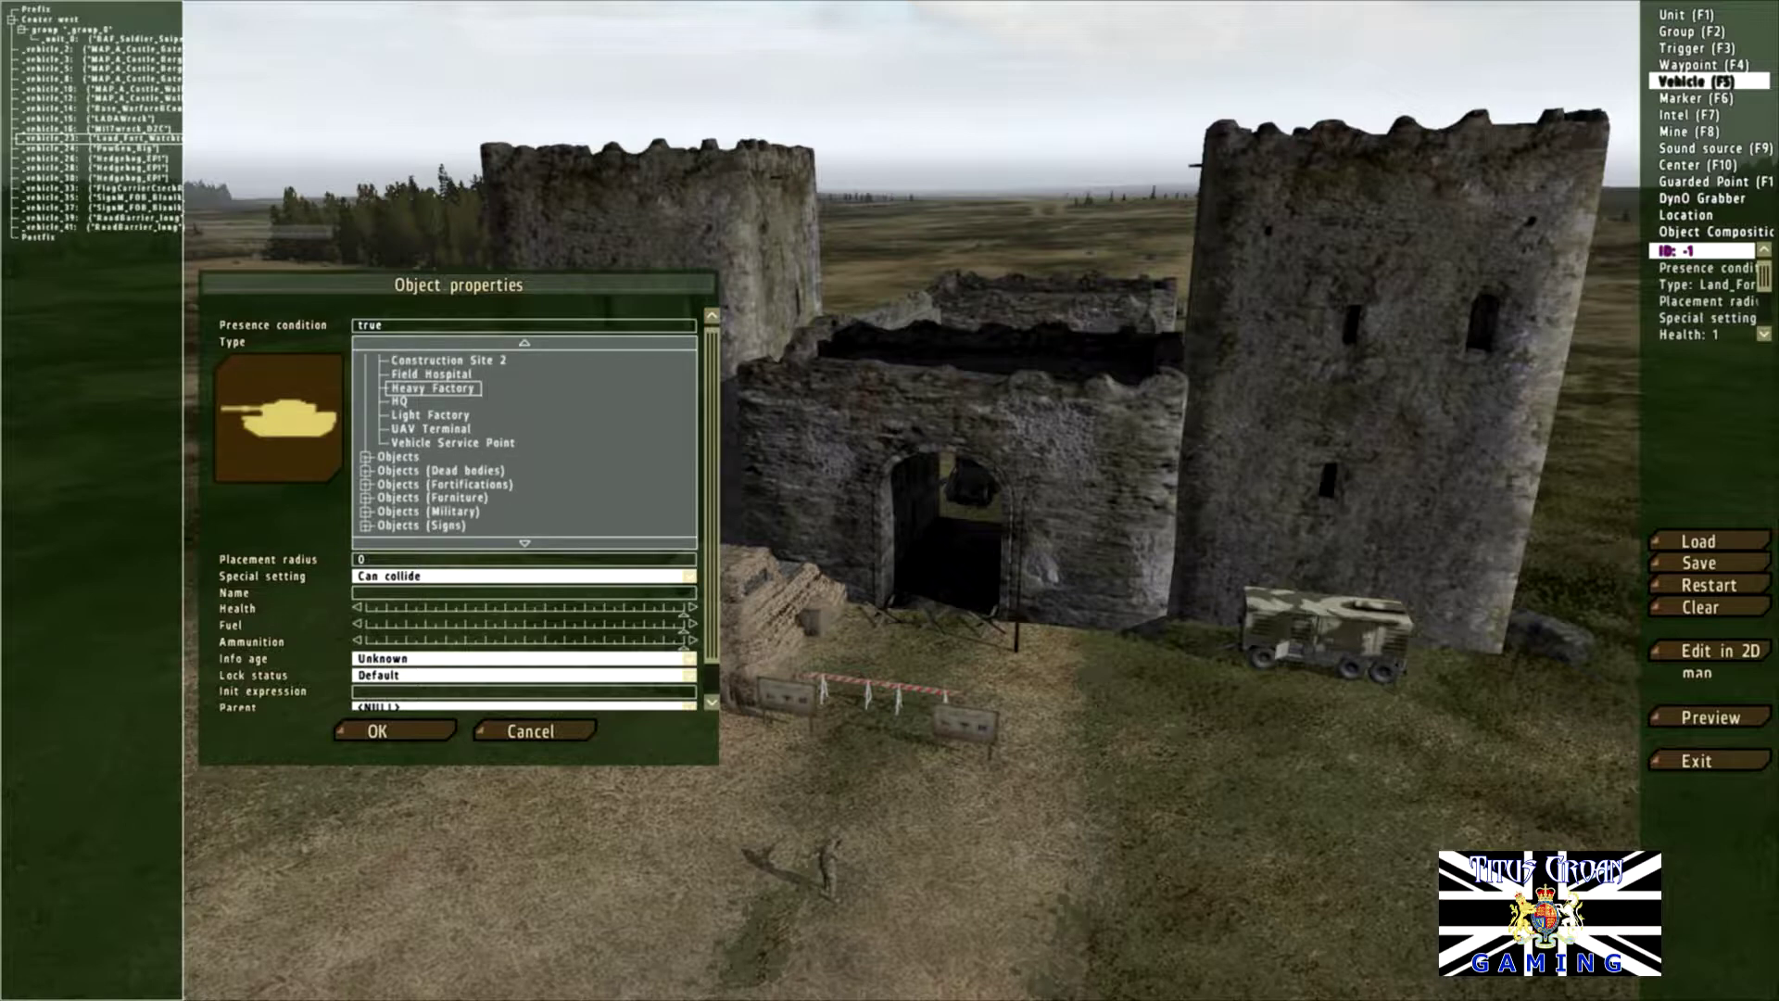
left_click(366, 485)
scroll(524, 442, "down", 4)
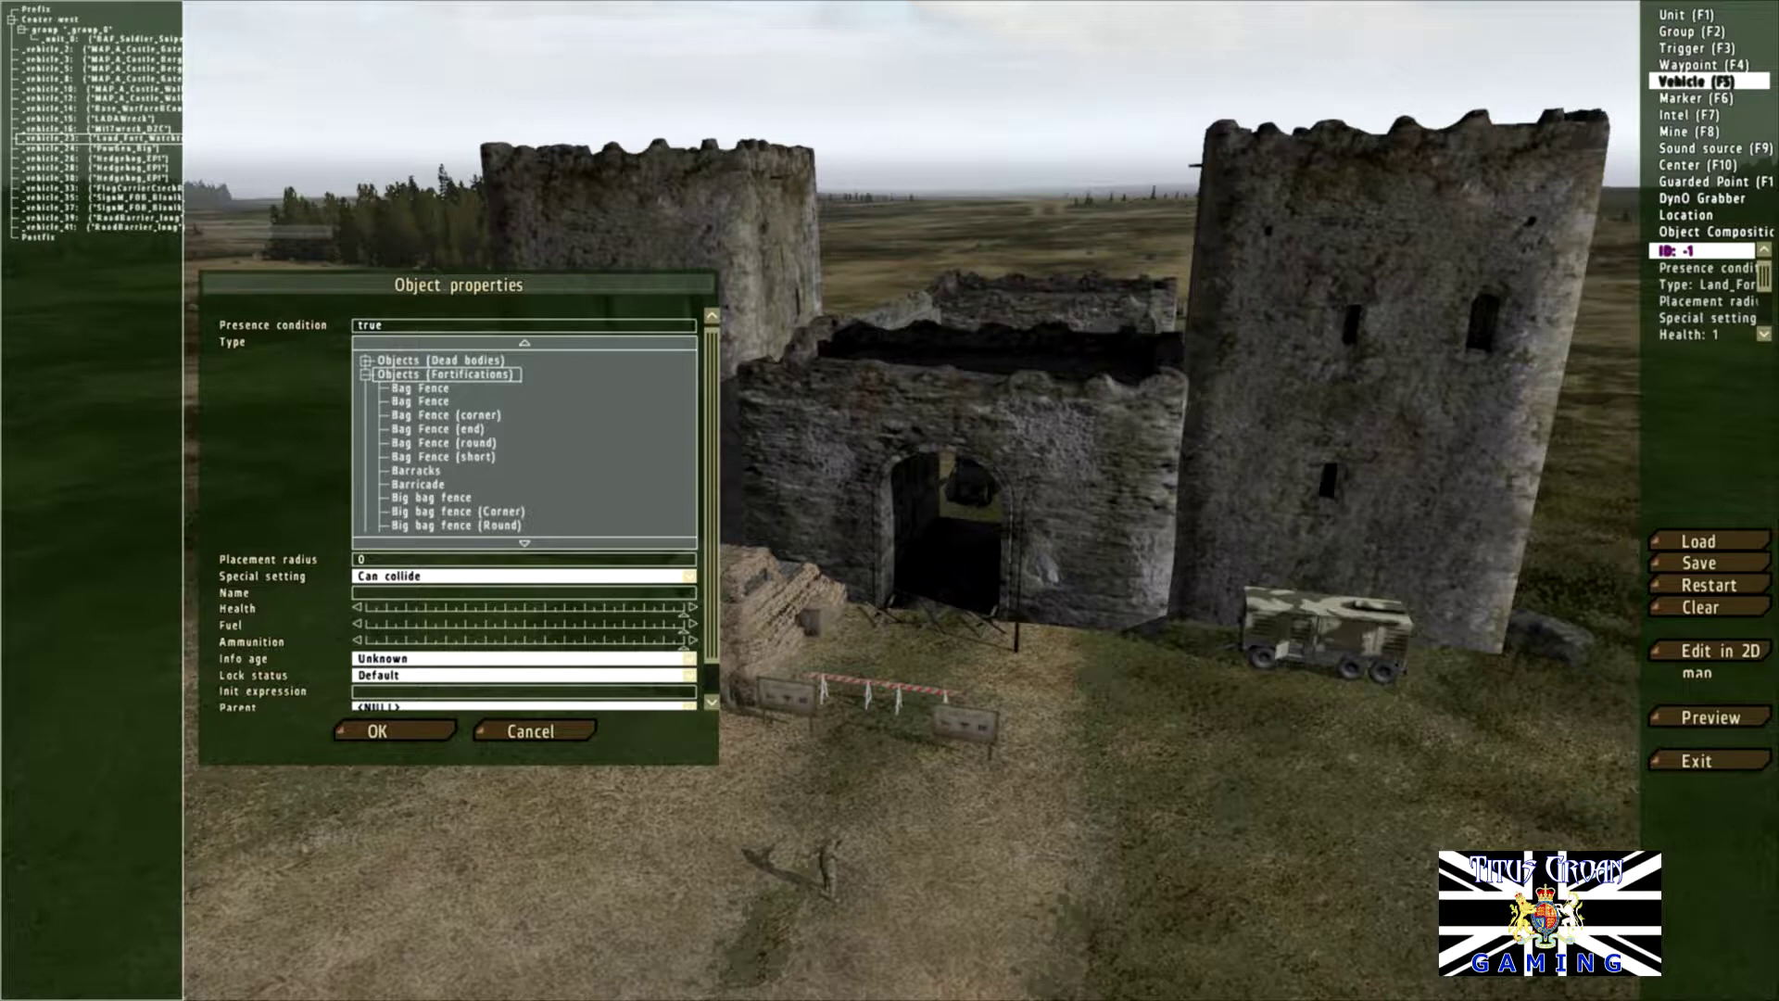
scroll(525, 442, "down", 2)
scroll(524, 442, "down", 3)
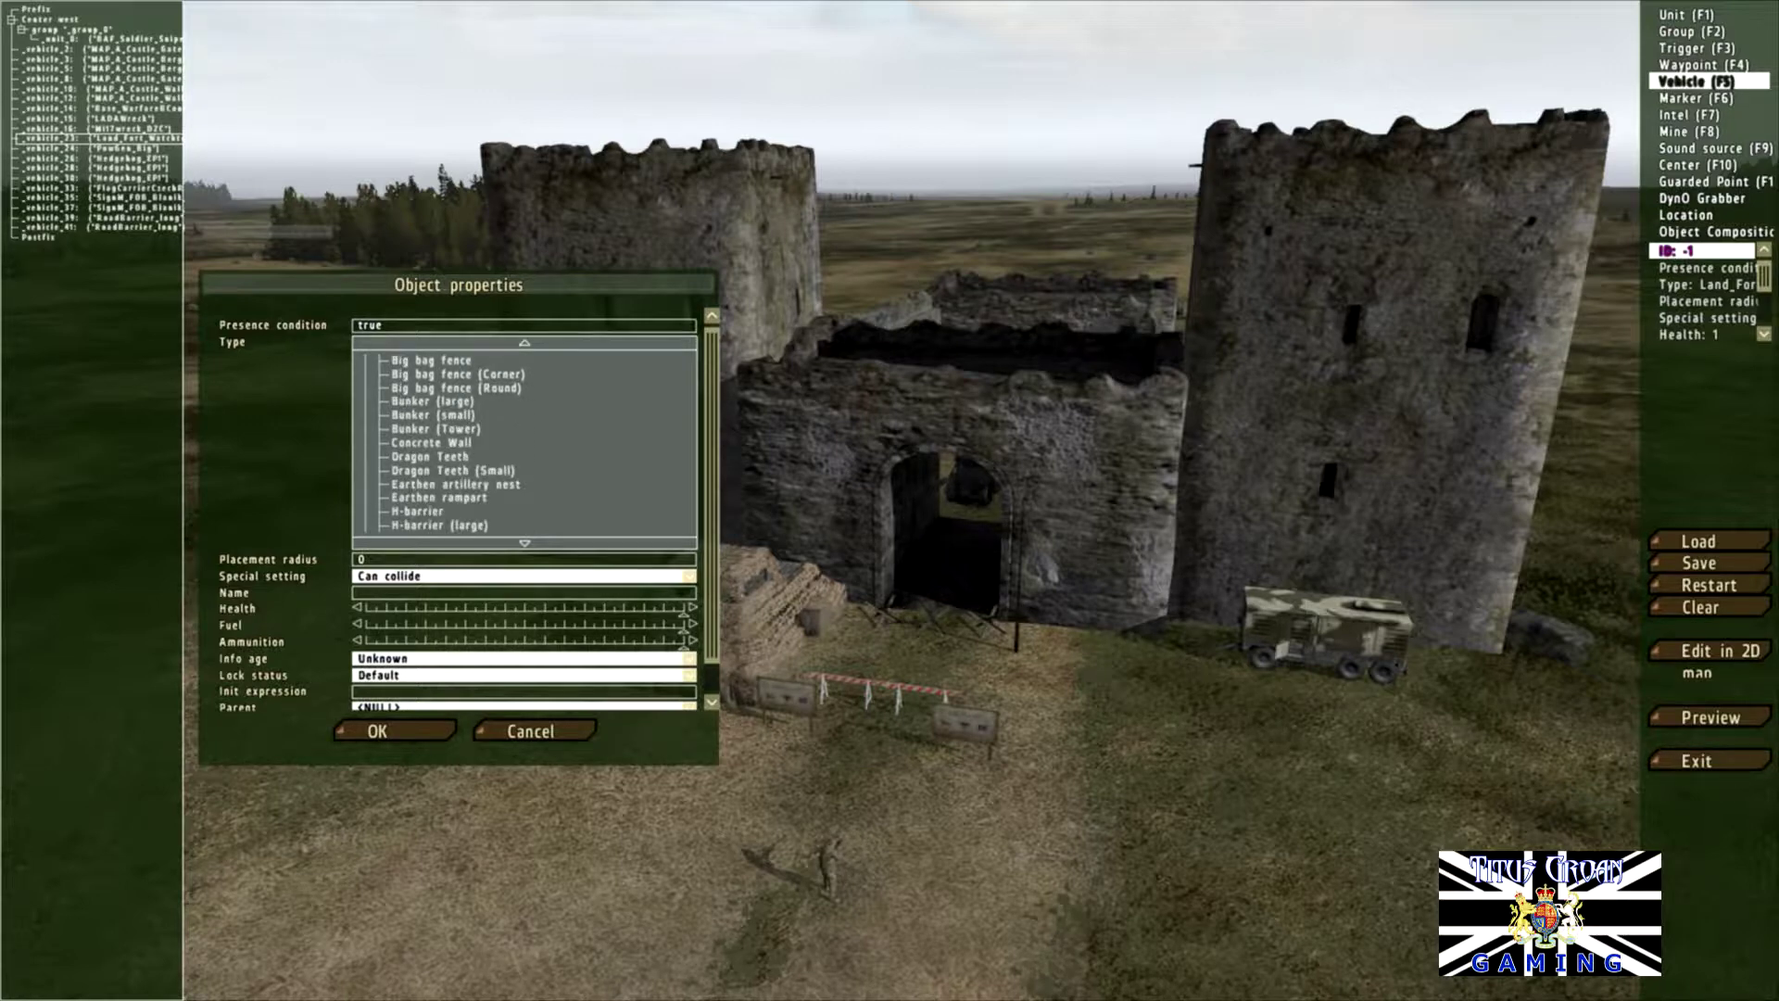
left_click(417, 456)
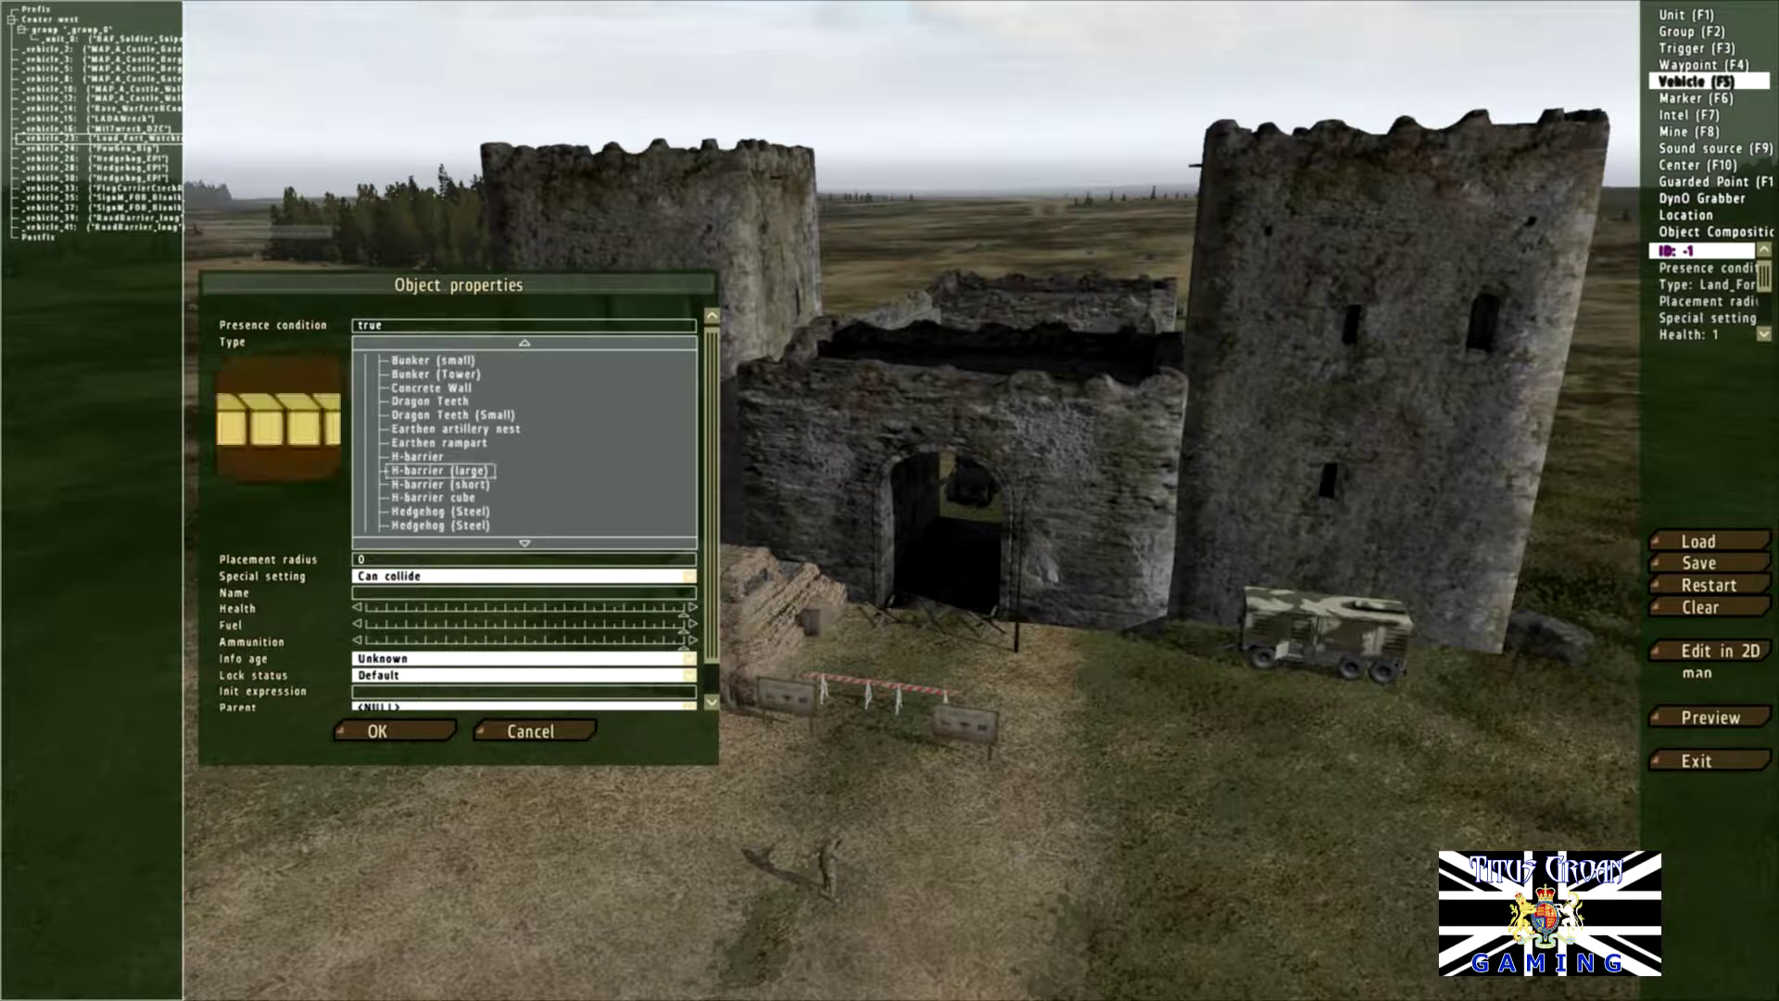
left_click(377, 731)
left_click(1053, 657)
right_click(1054, 657)
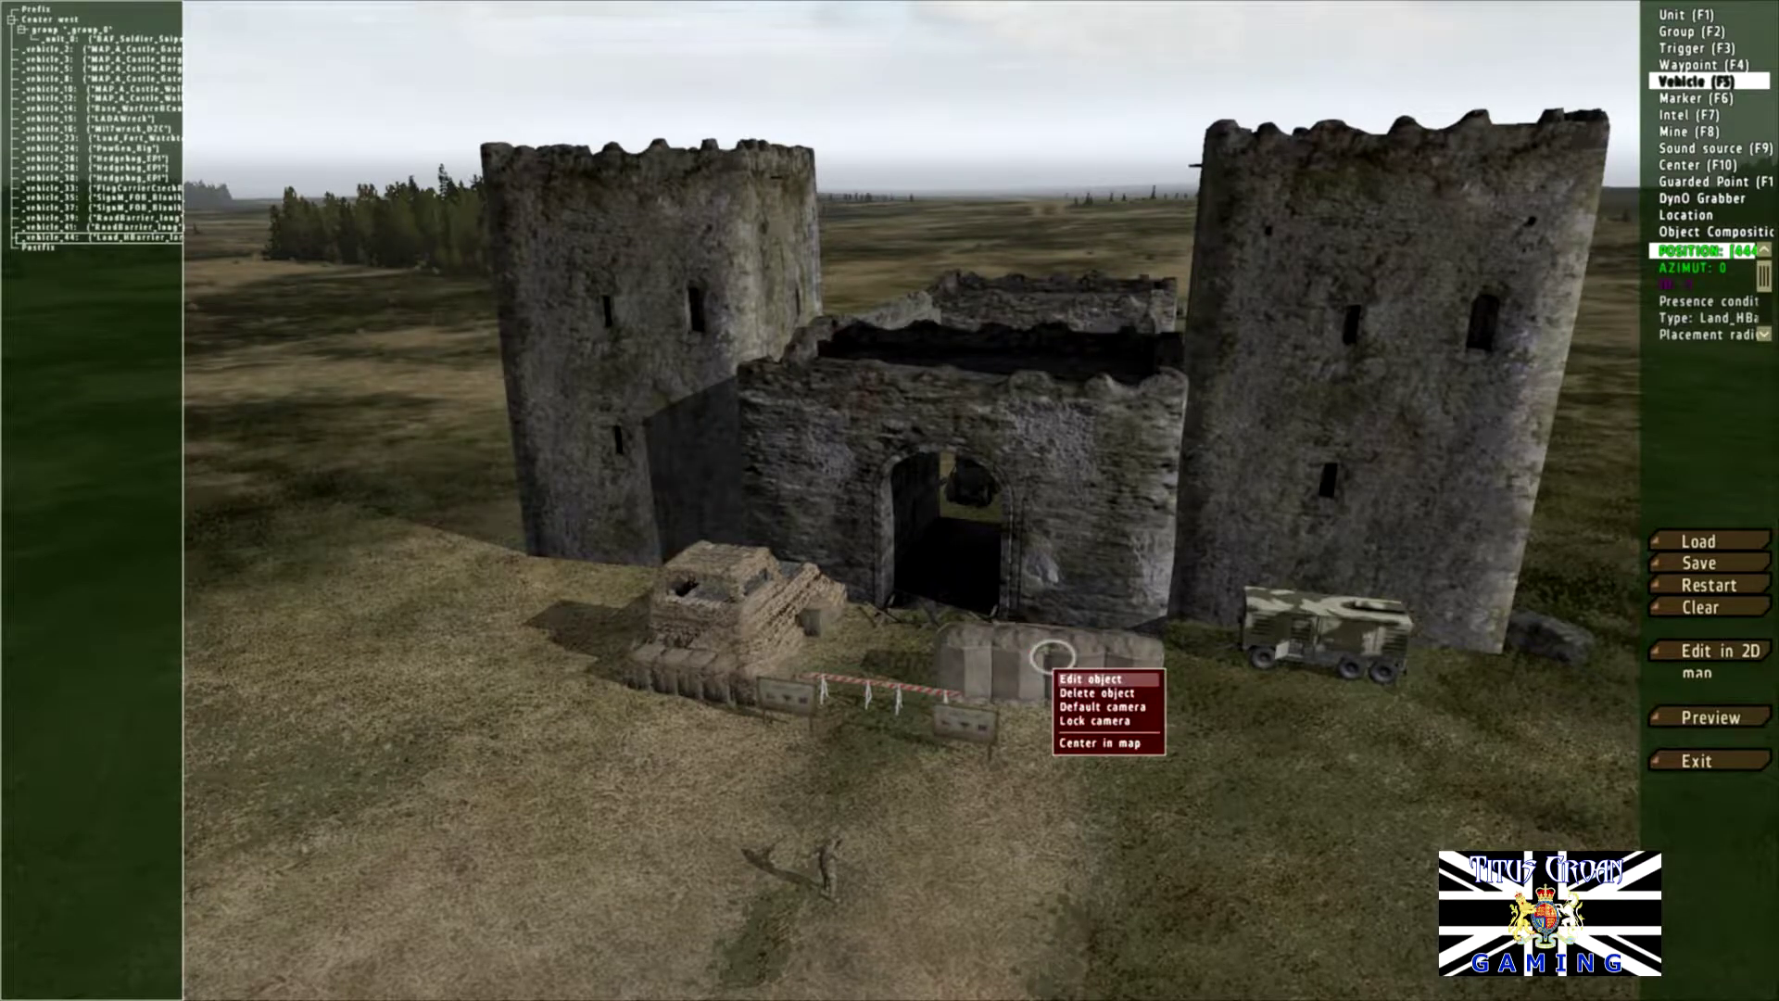
left_click(1097, 693)
Step: Place a regular H-barrier between the gate and the camouflaged truck, turned lengthwise away from the castle wall
double_click(734, 603)
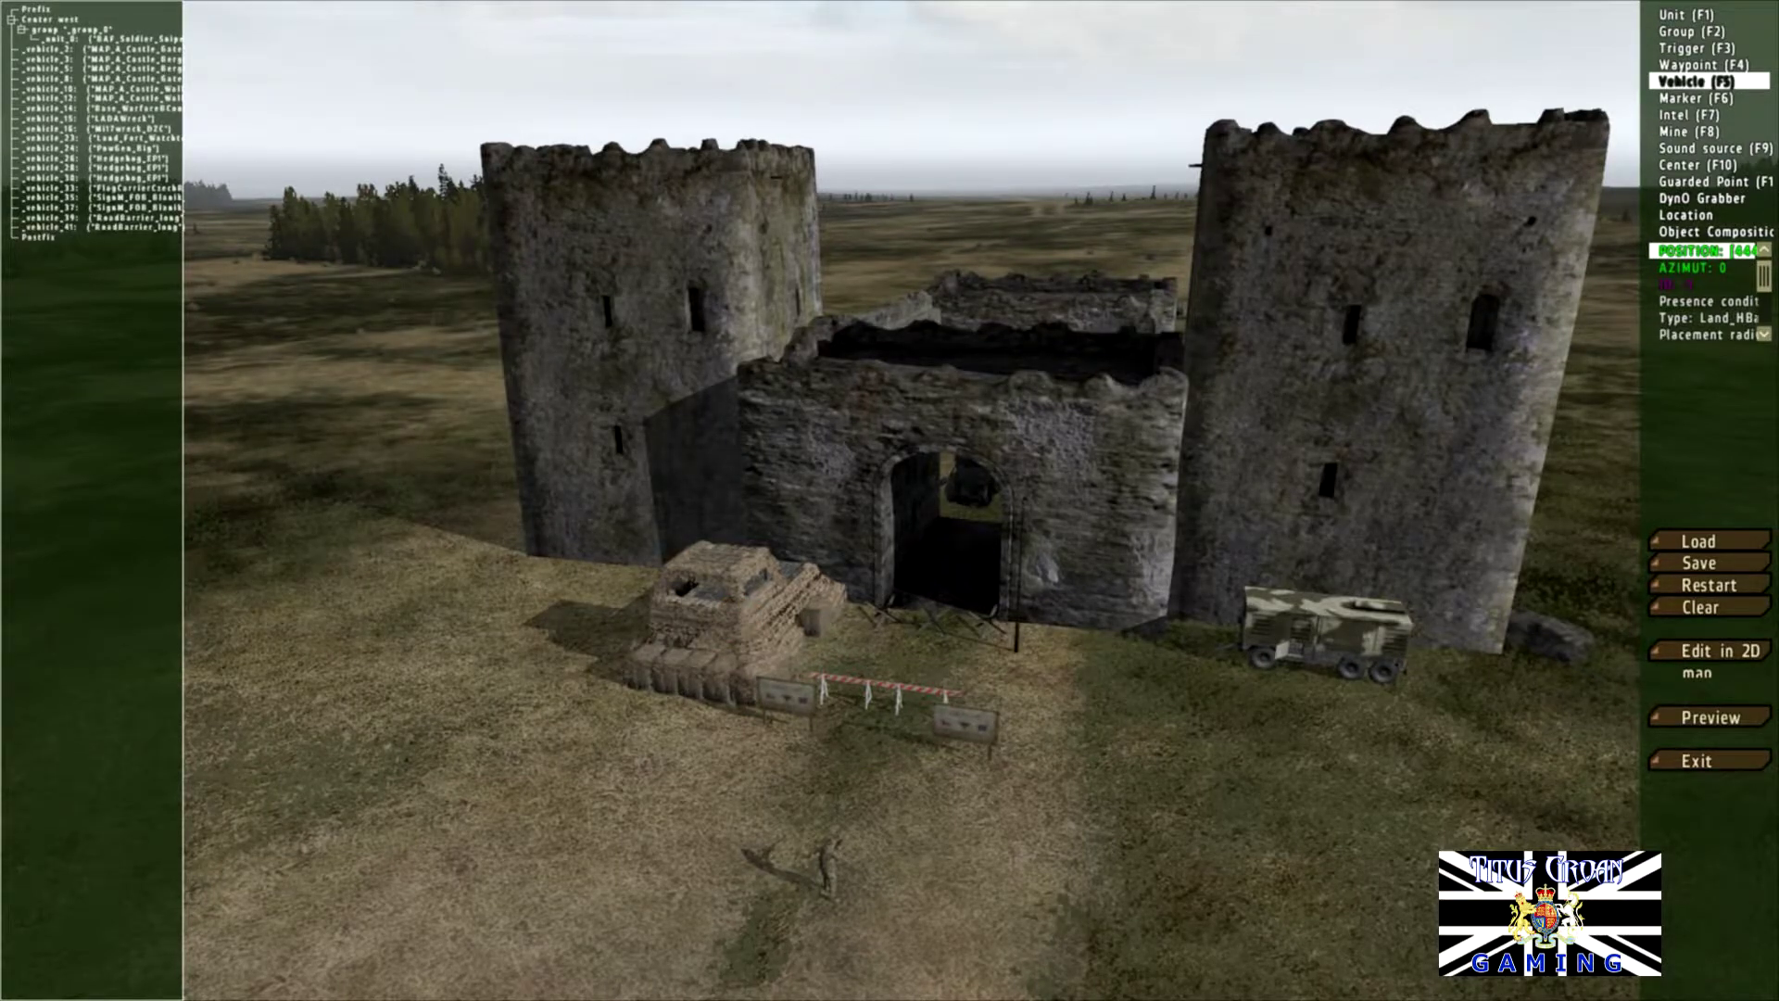
scroll(525, 442, "down", 4)
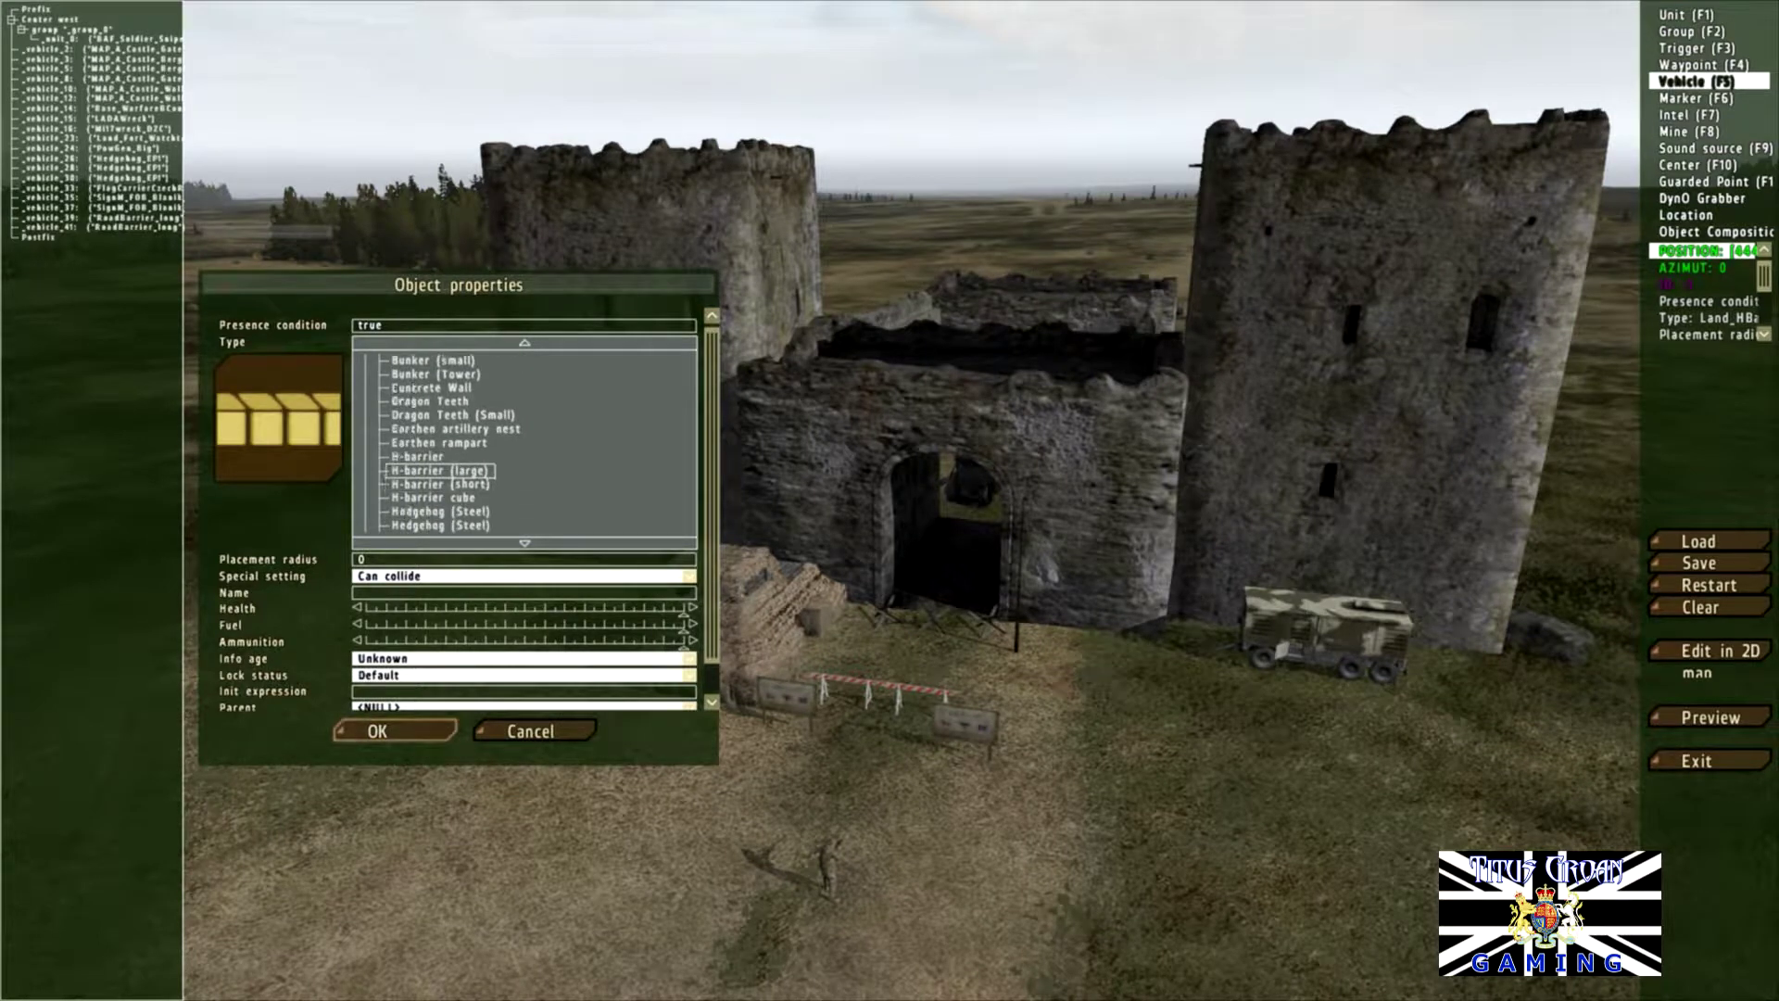
left_click(434, 484)
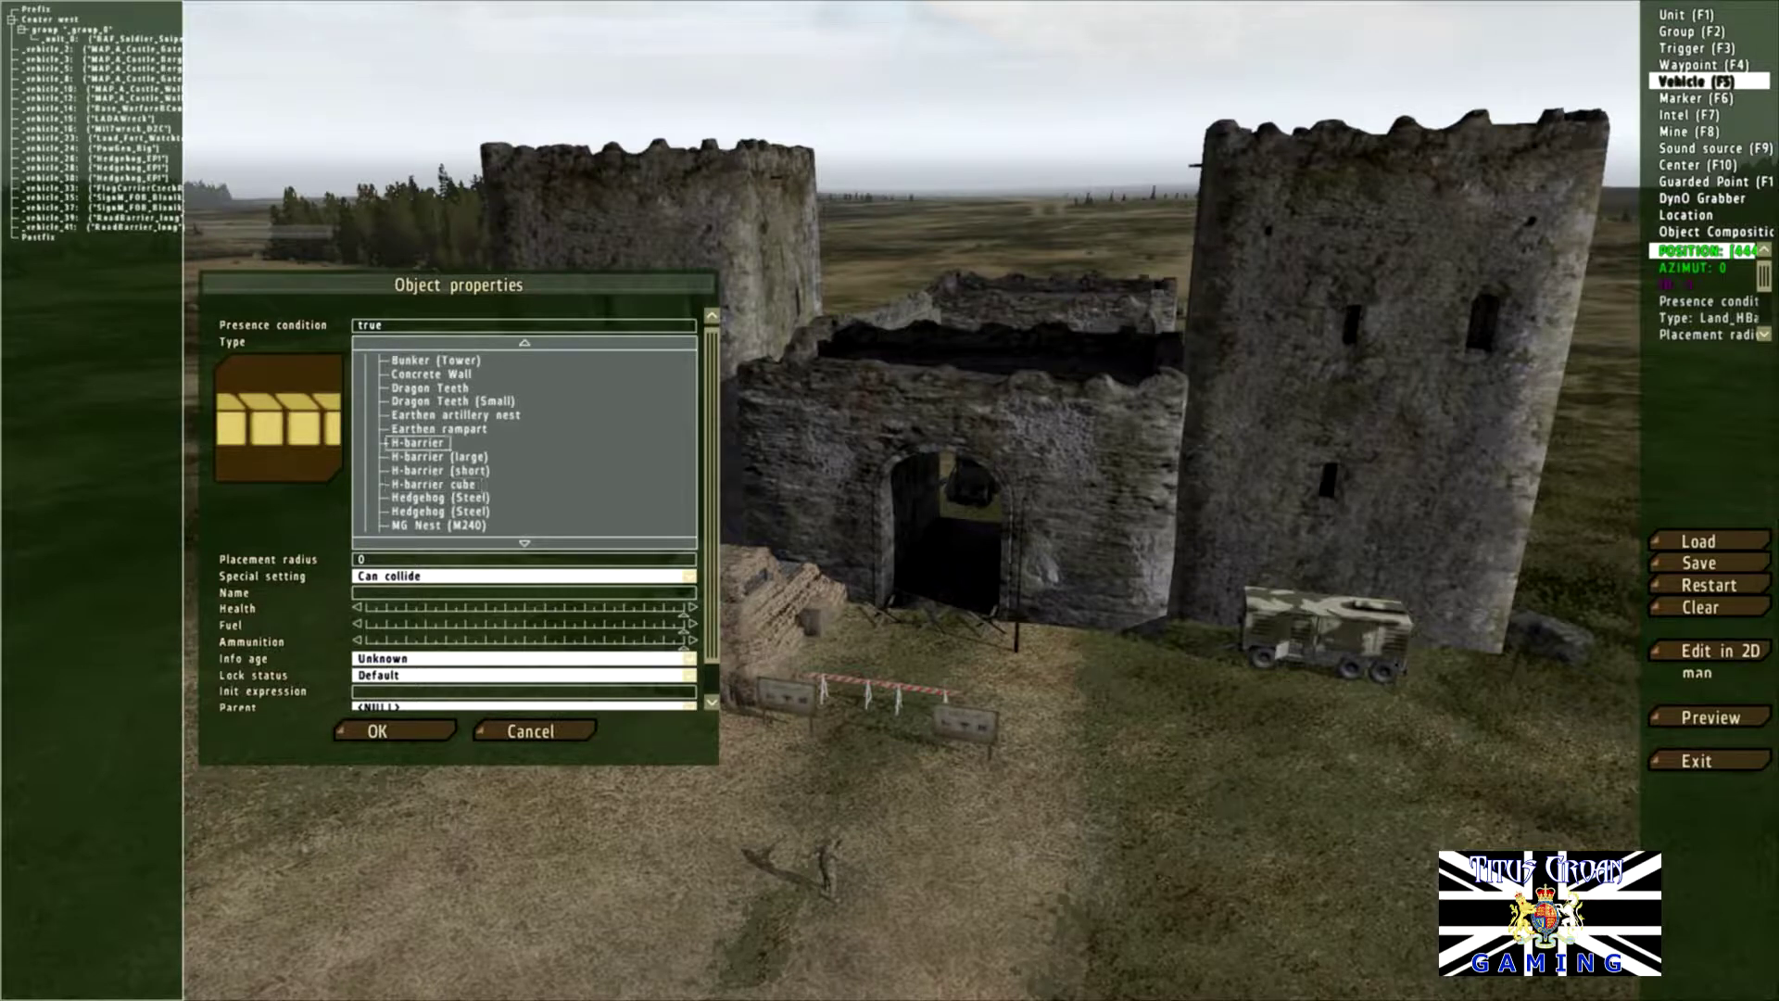
left_click(396, 731)
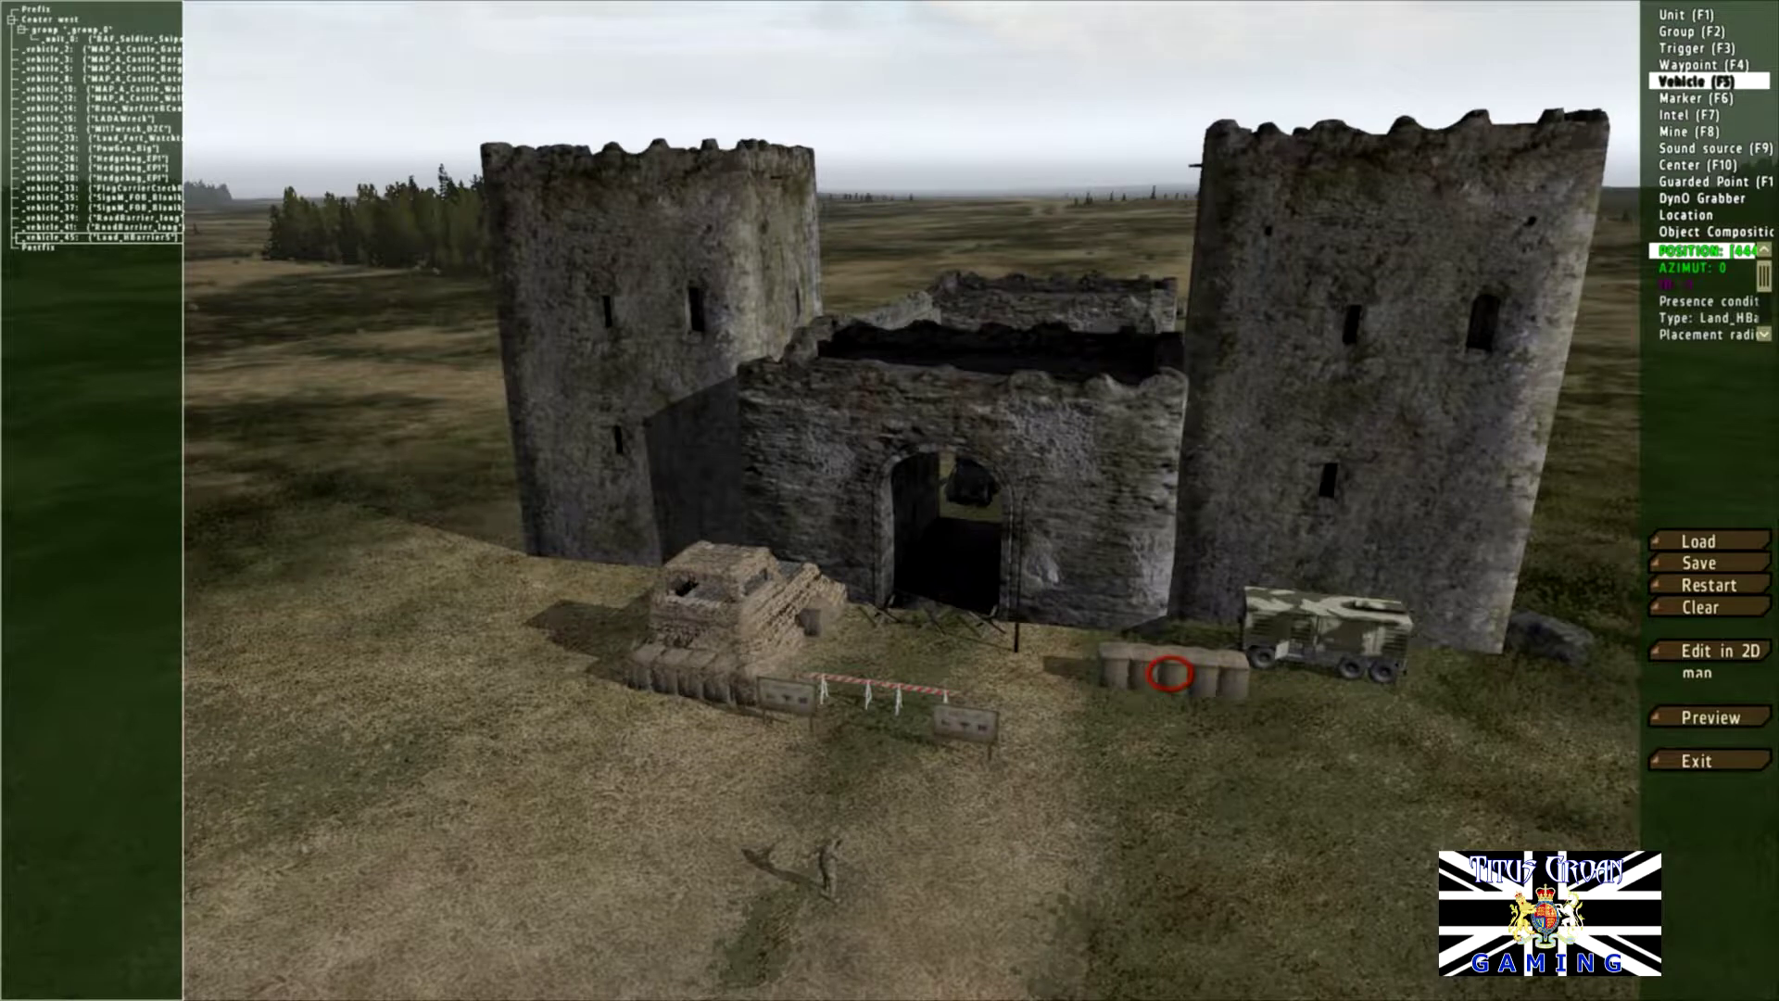
mouse_move(1170, 674)
left_mouse_down()
mouse_move(1112, 686)
mouse_move(1149, 687)
left_mouse_up()
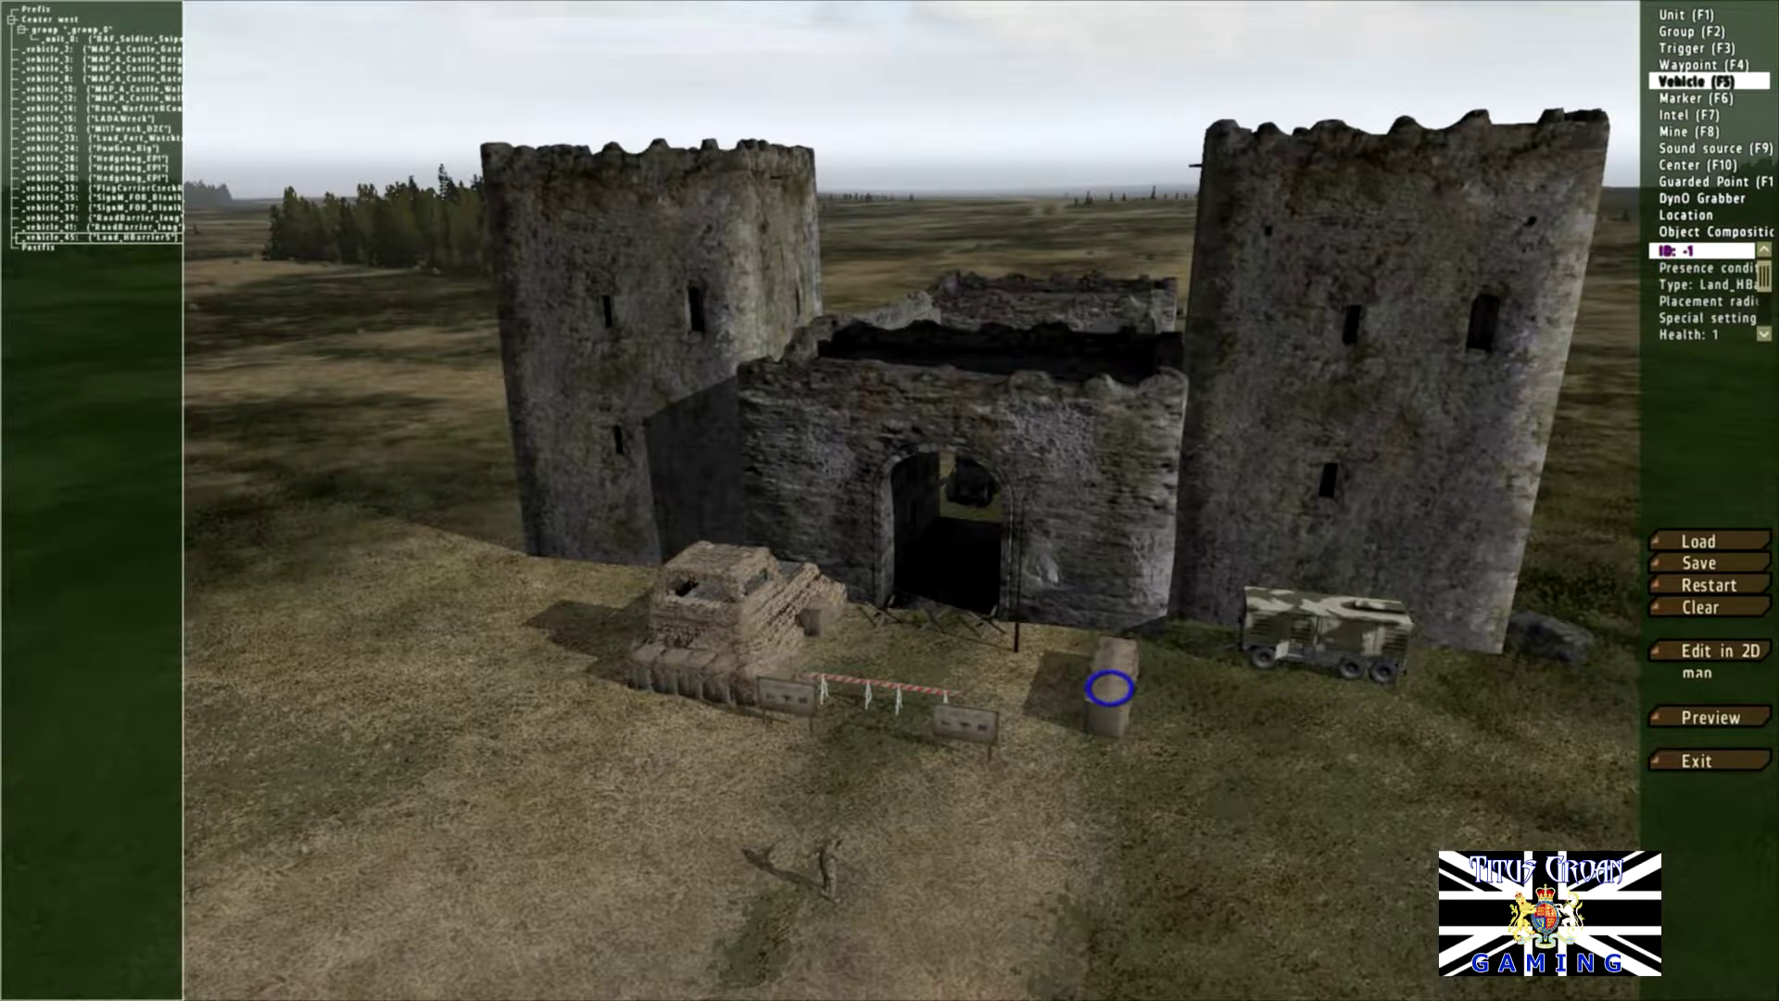
mouse_move(1109, 688)
left_mouse_down()
mouse_move(1067, 665)
mouse_move(1086, 652)
left_mouse_up()
Step: Duplicate the H-barrier and line both up end to end along the open side of the checkpoint
right_click_drag(1086, 652, 865, 637)
left_click_drag(866, 637, 750, 685)
key("ctrl+v")
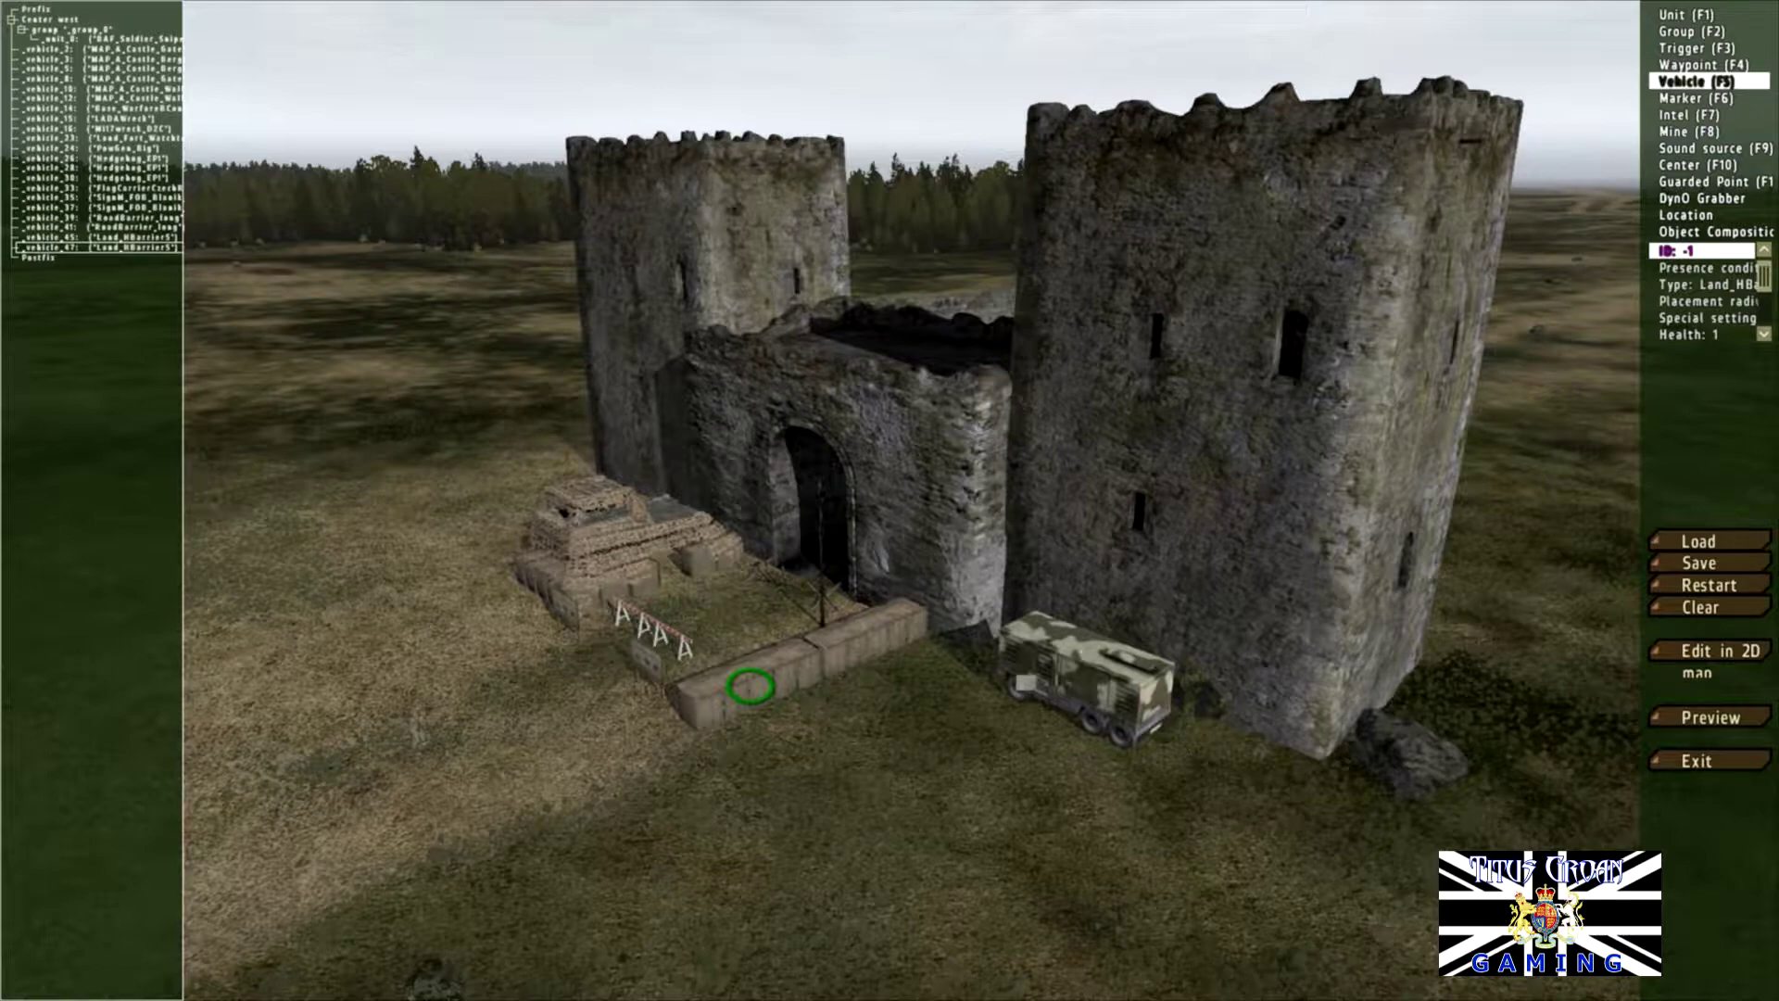
Step: Preview the mission and walk the soldier past the FOB Blanik signs to inspect the checkpoint
key("a")
right_click_drag(750, 685, 1056, 714)
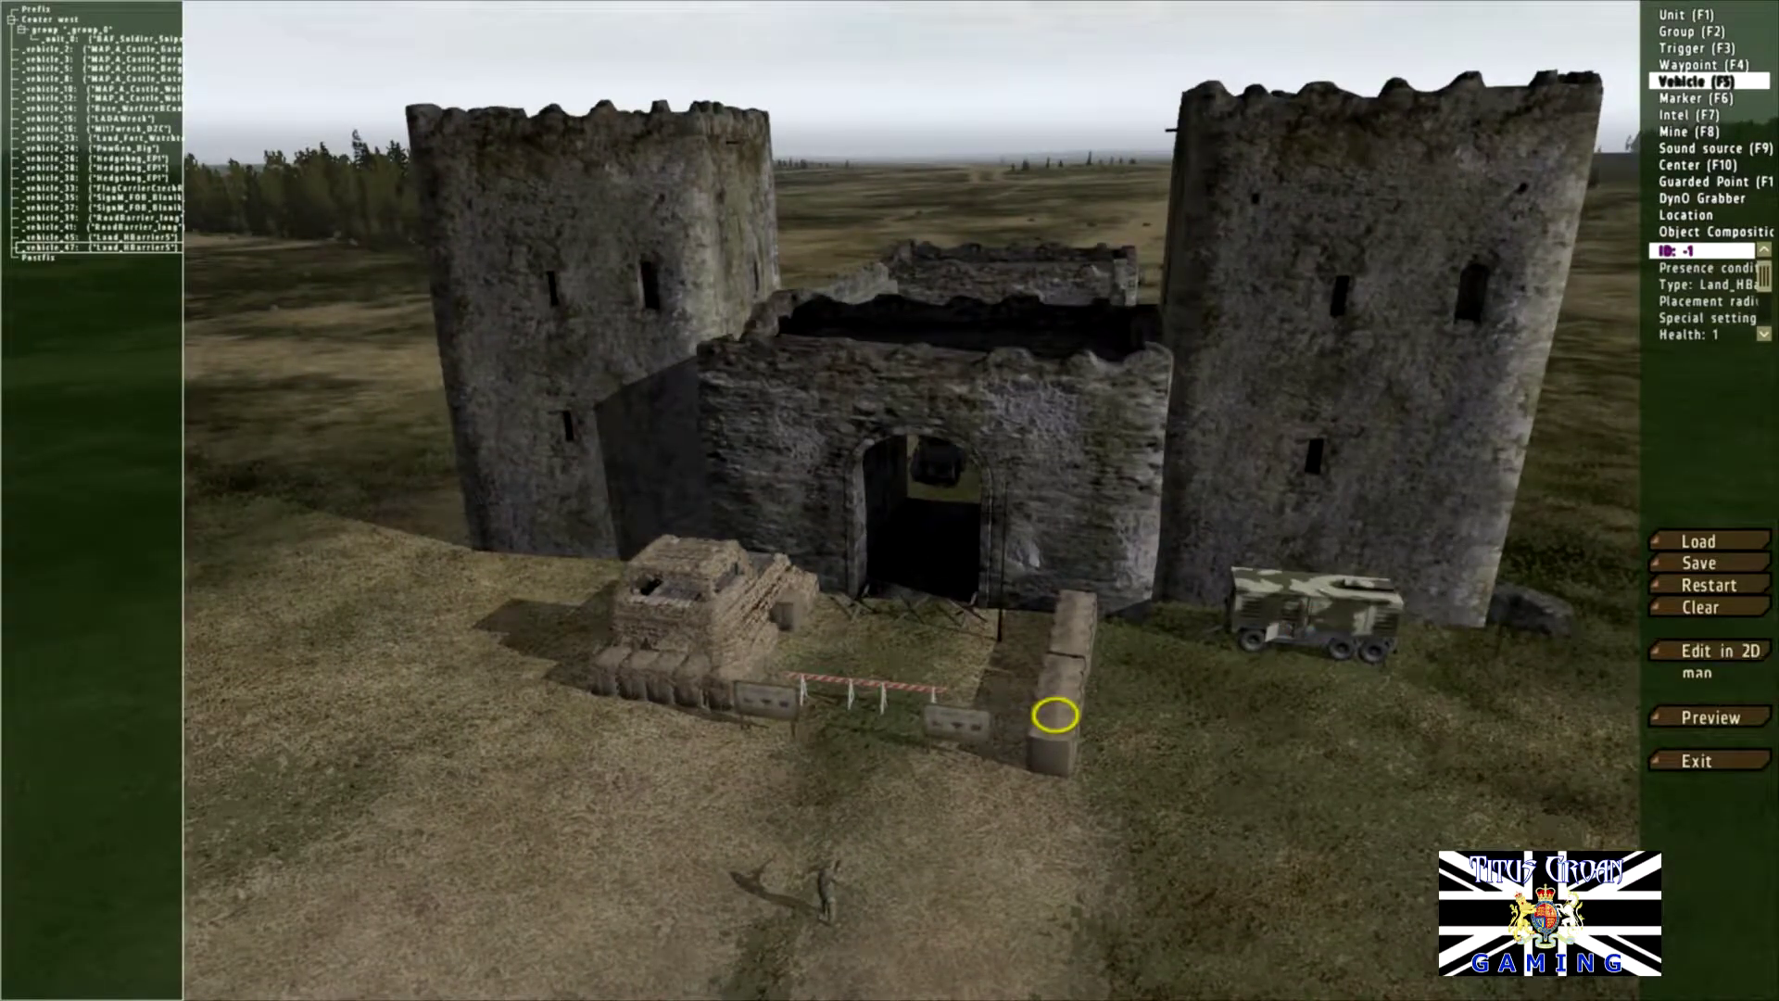
left_click(1711, 717)
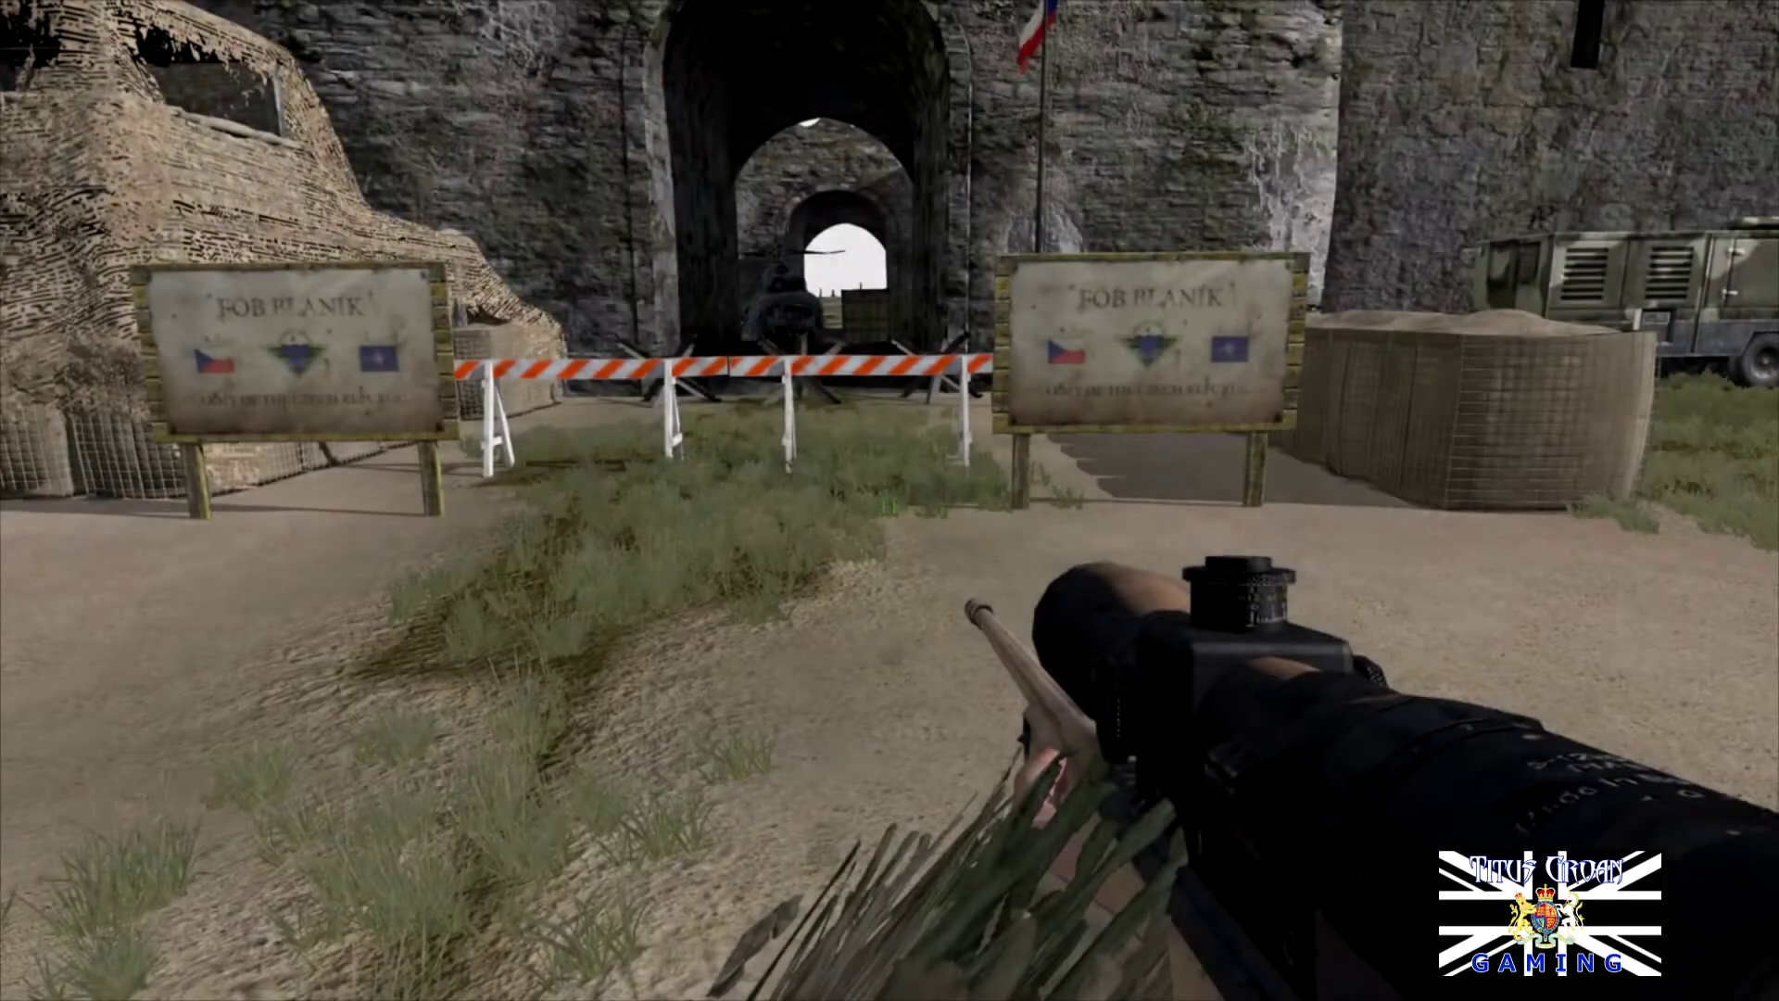
key("w")
key("KP_Enter")
key("w")
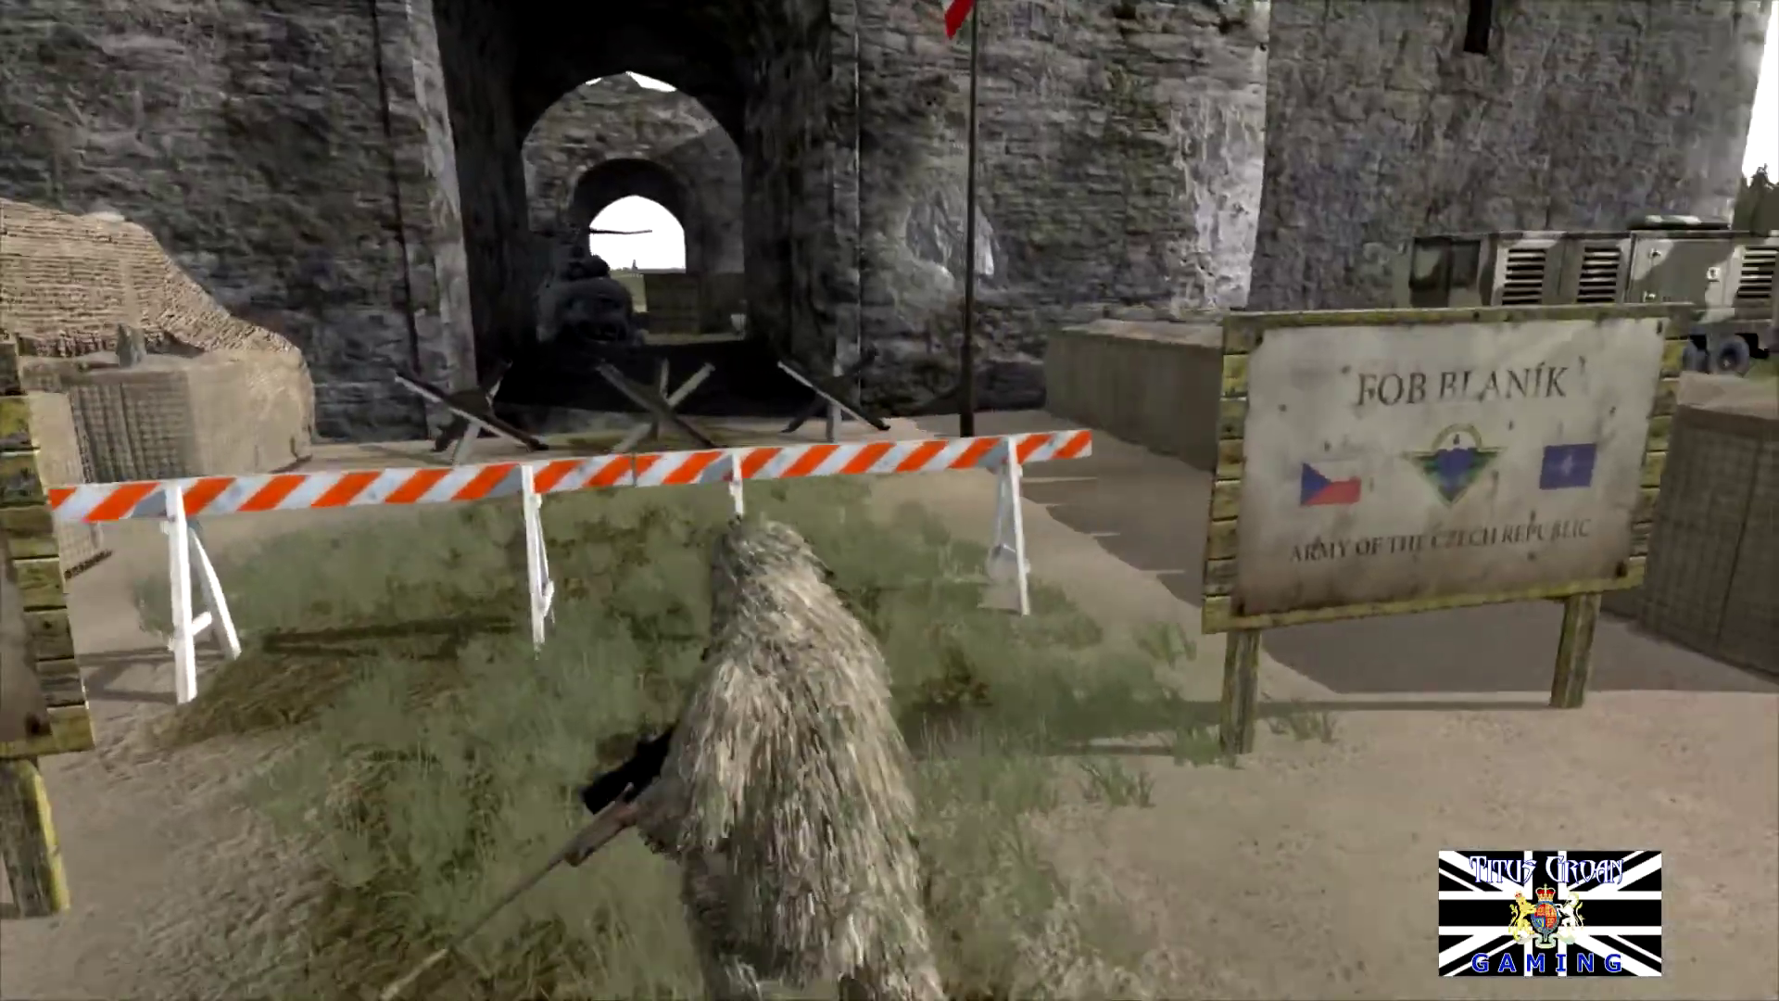
key("w")
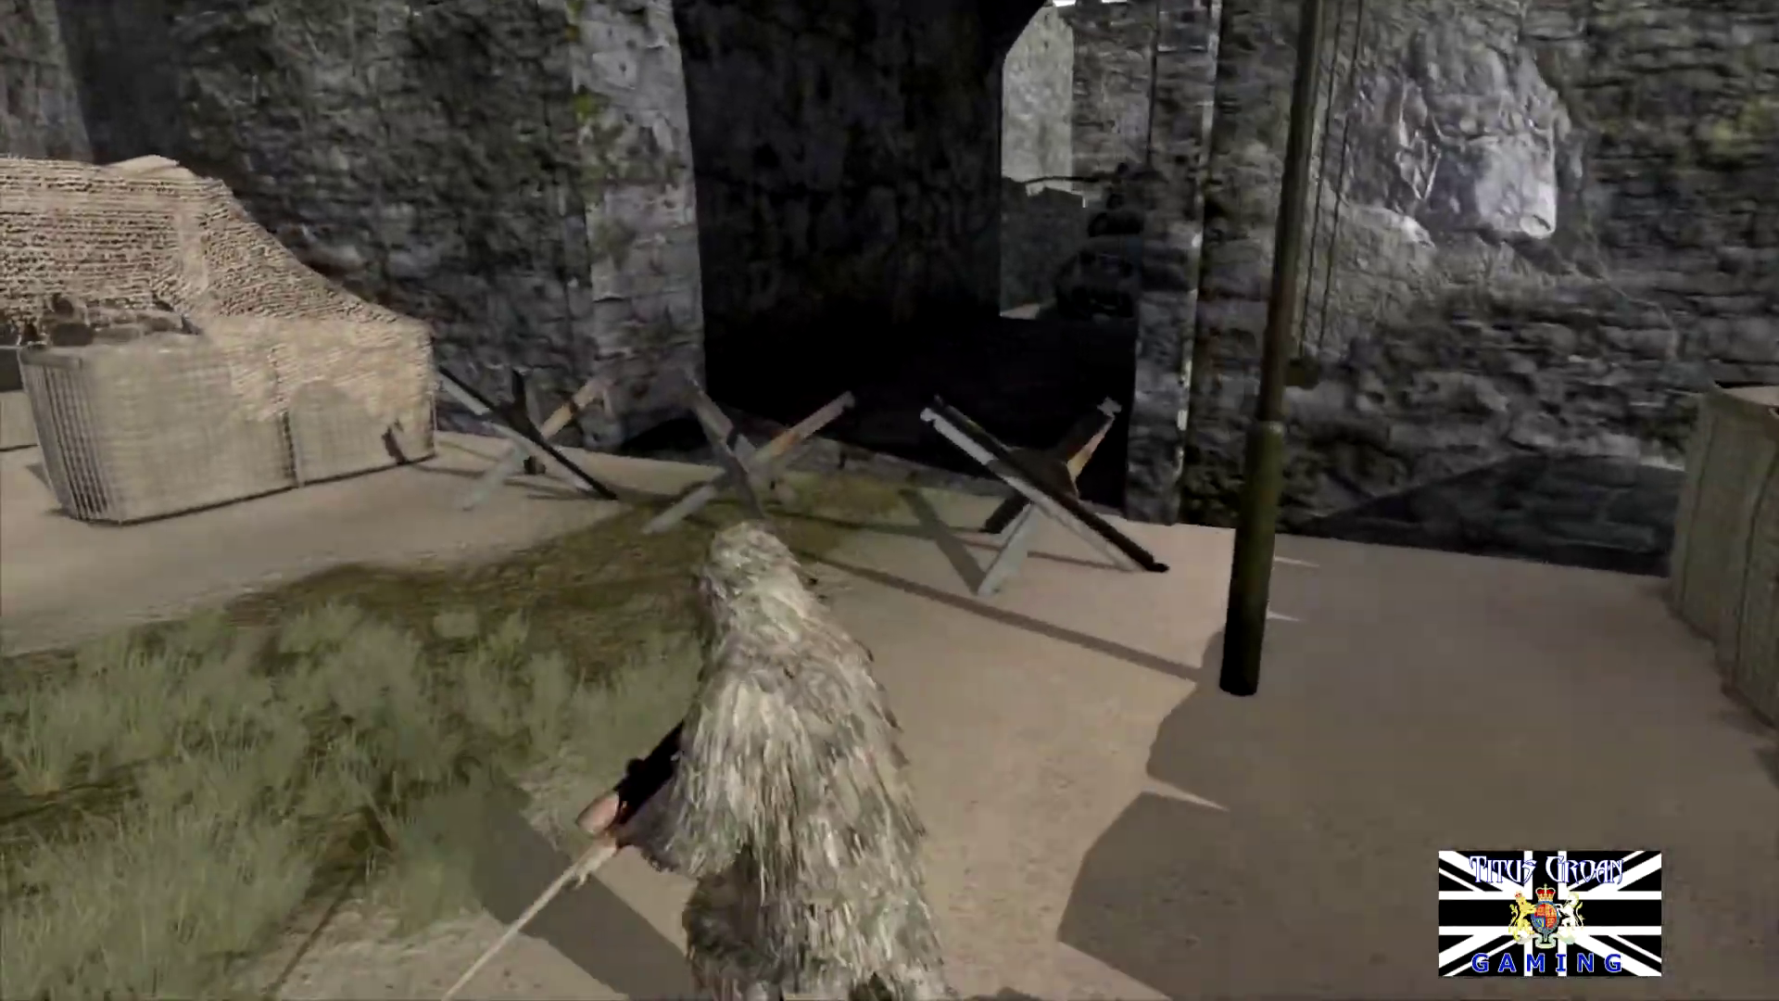
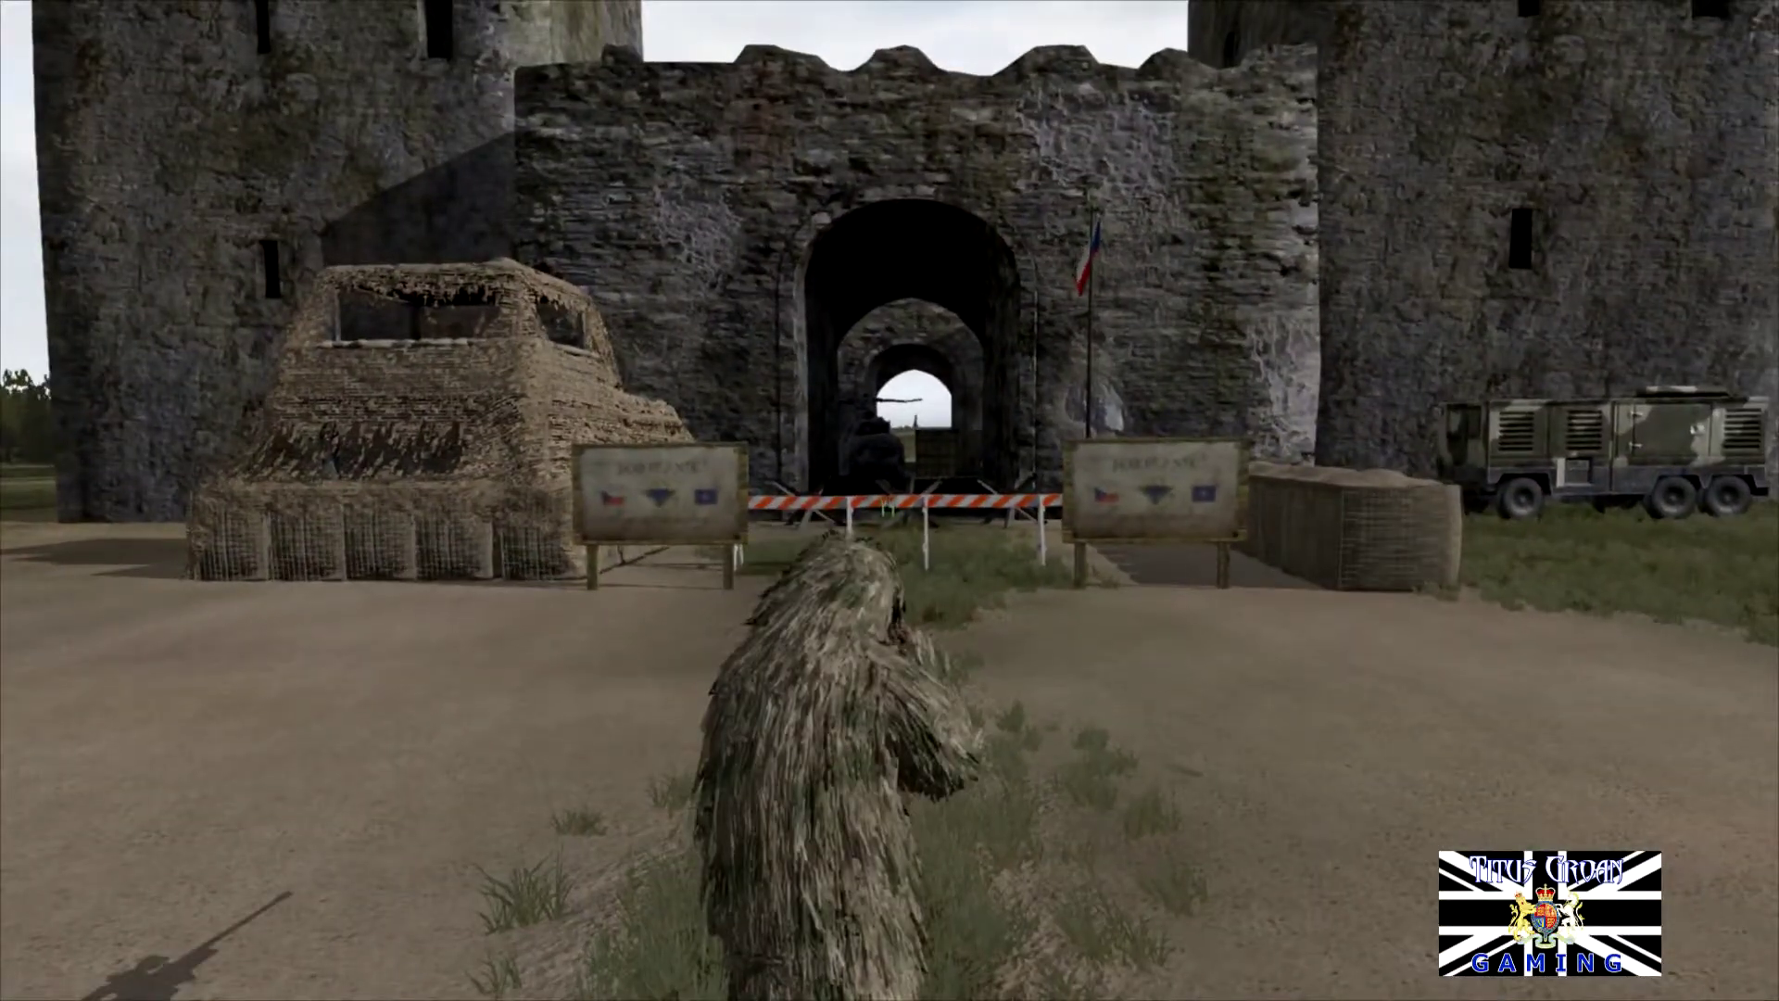
Step: Leave the mission preview and return to editing in the 3D world
key("Escape")
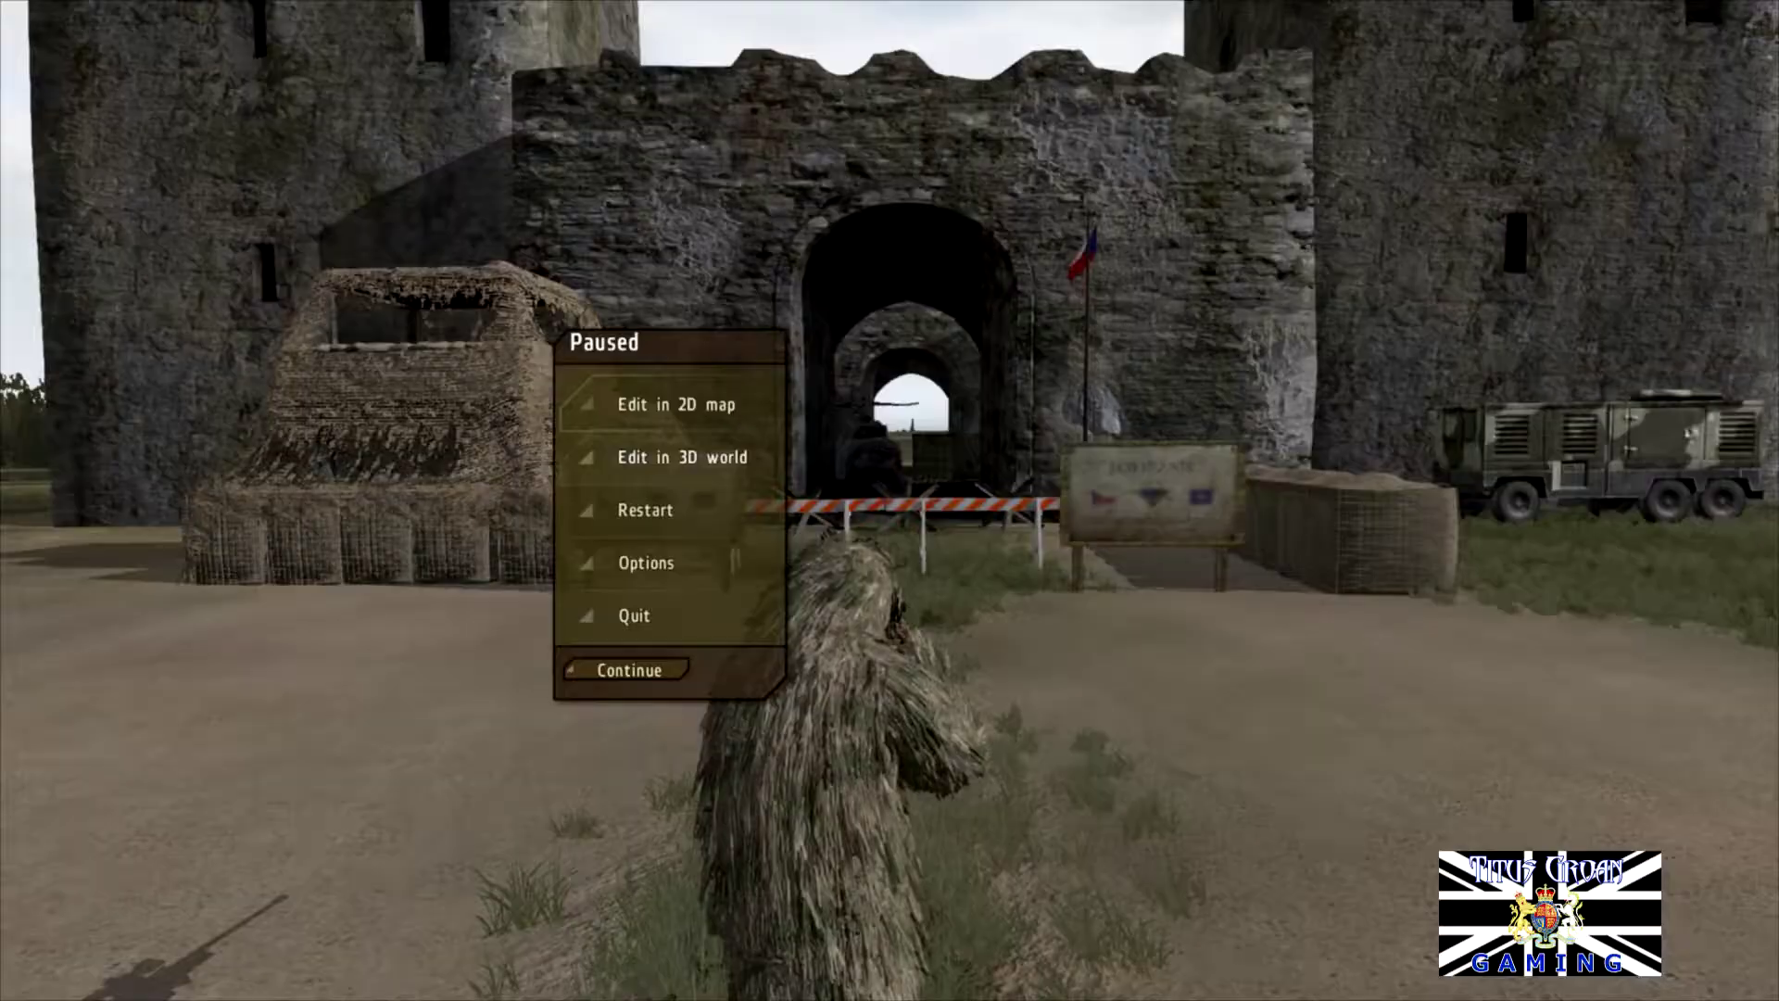
left_click(682, 457)
key("q")
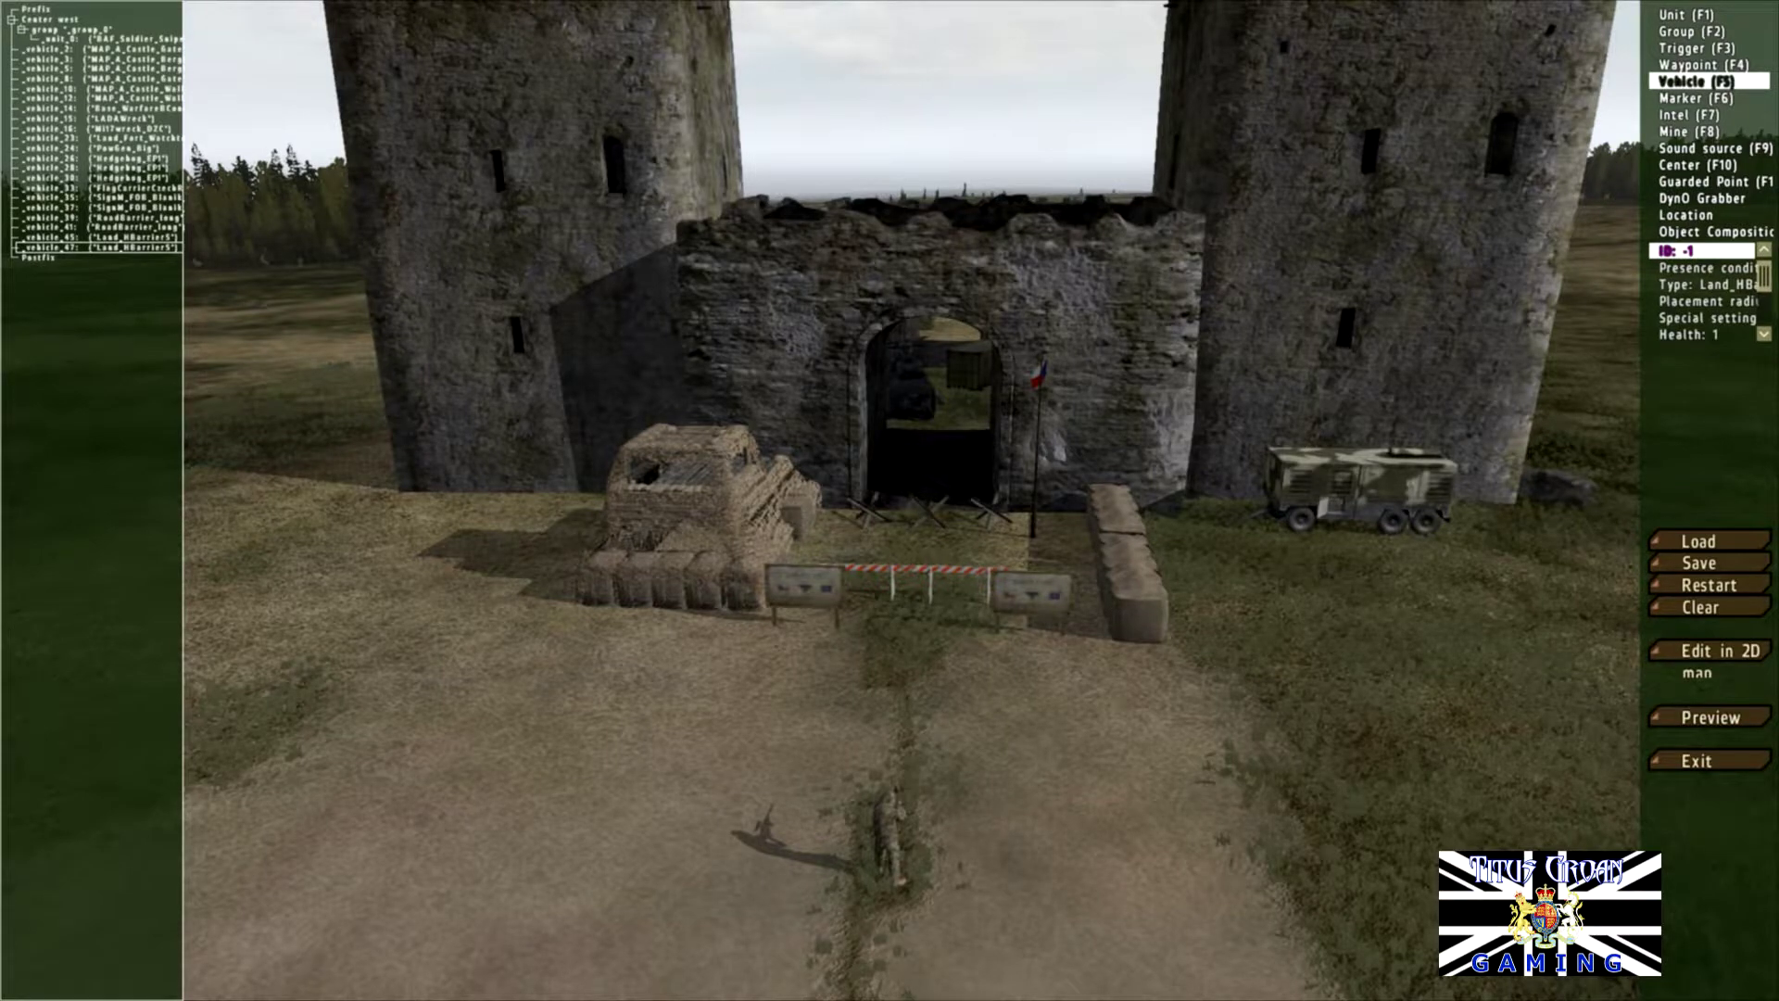
Step: Start a new object on the ground in front of the checkpoint and examine the Objects (Signs) types
double_click(1019, 668)
scroll(524, 443, "up", 3)
scroll(525, 443, "up", 5)
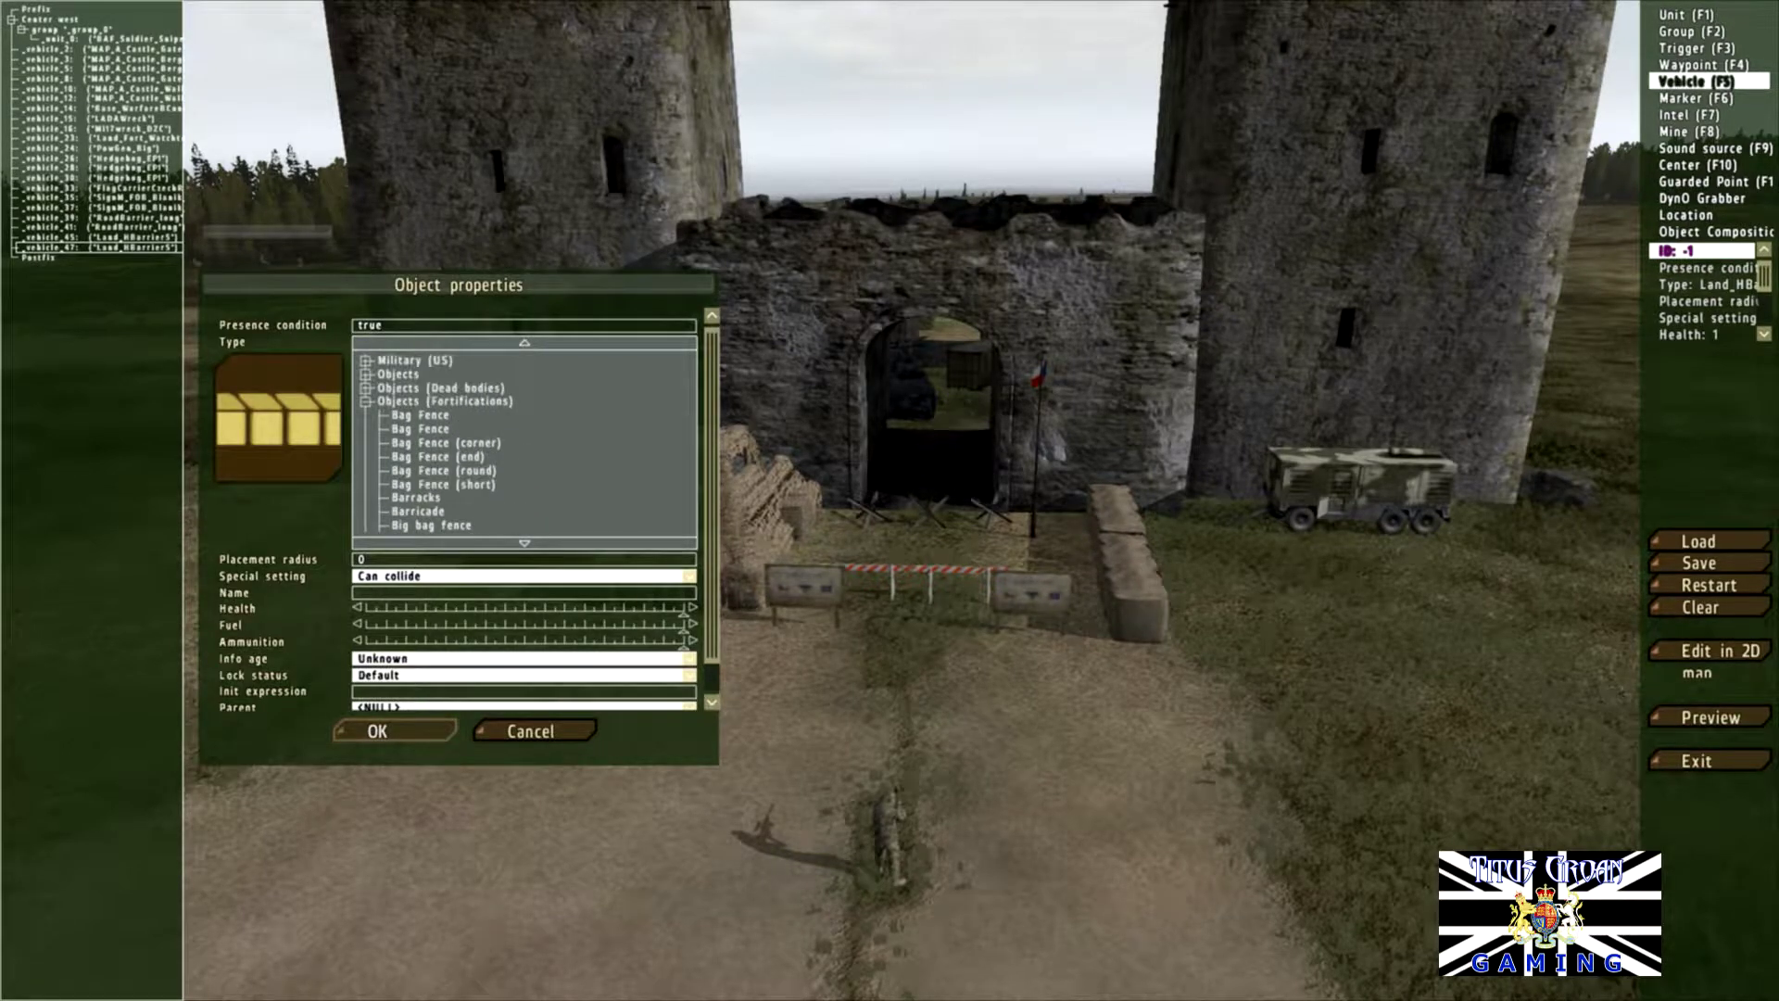
left_click(366, 415)
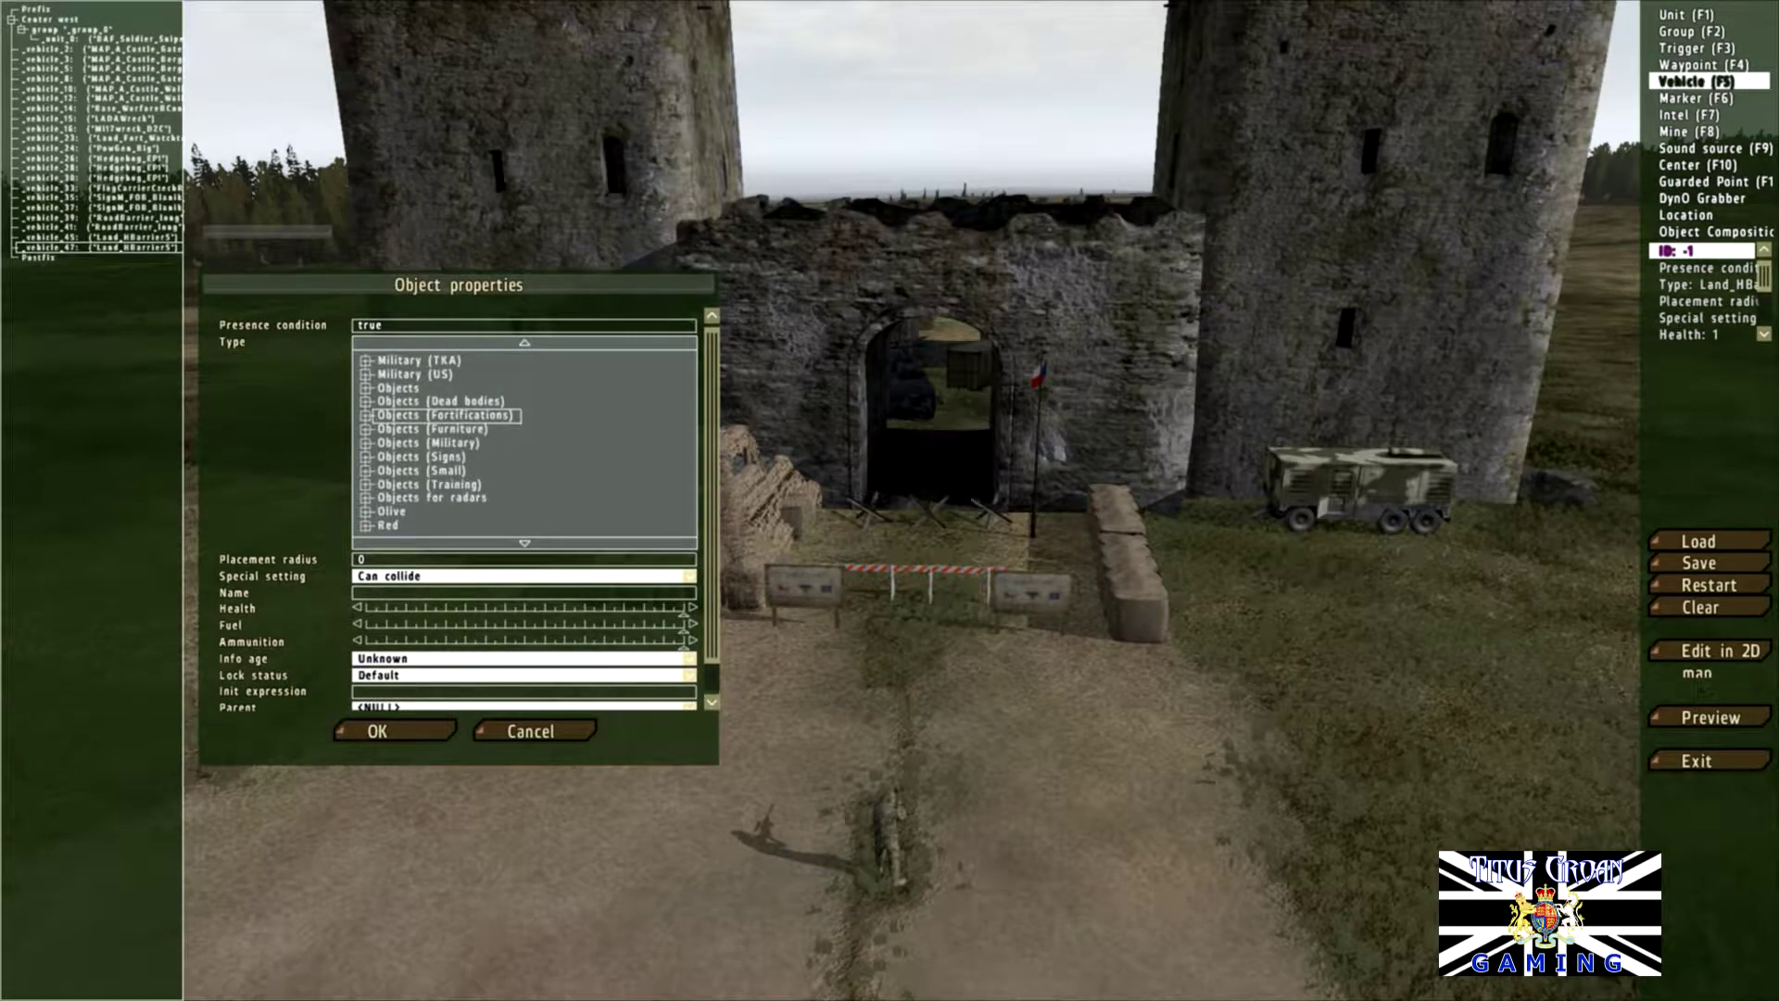
left_click(366, 457)
scroll(524, 443, "down", 6)
scroll(524, 443, "down", 1)
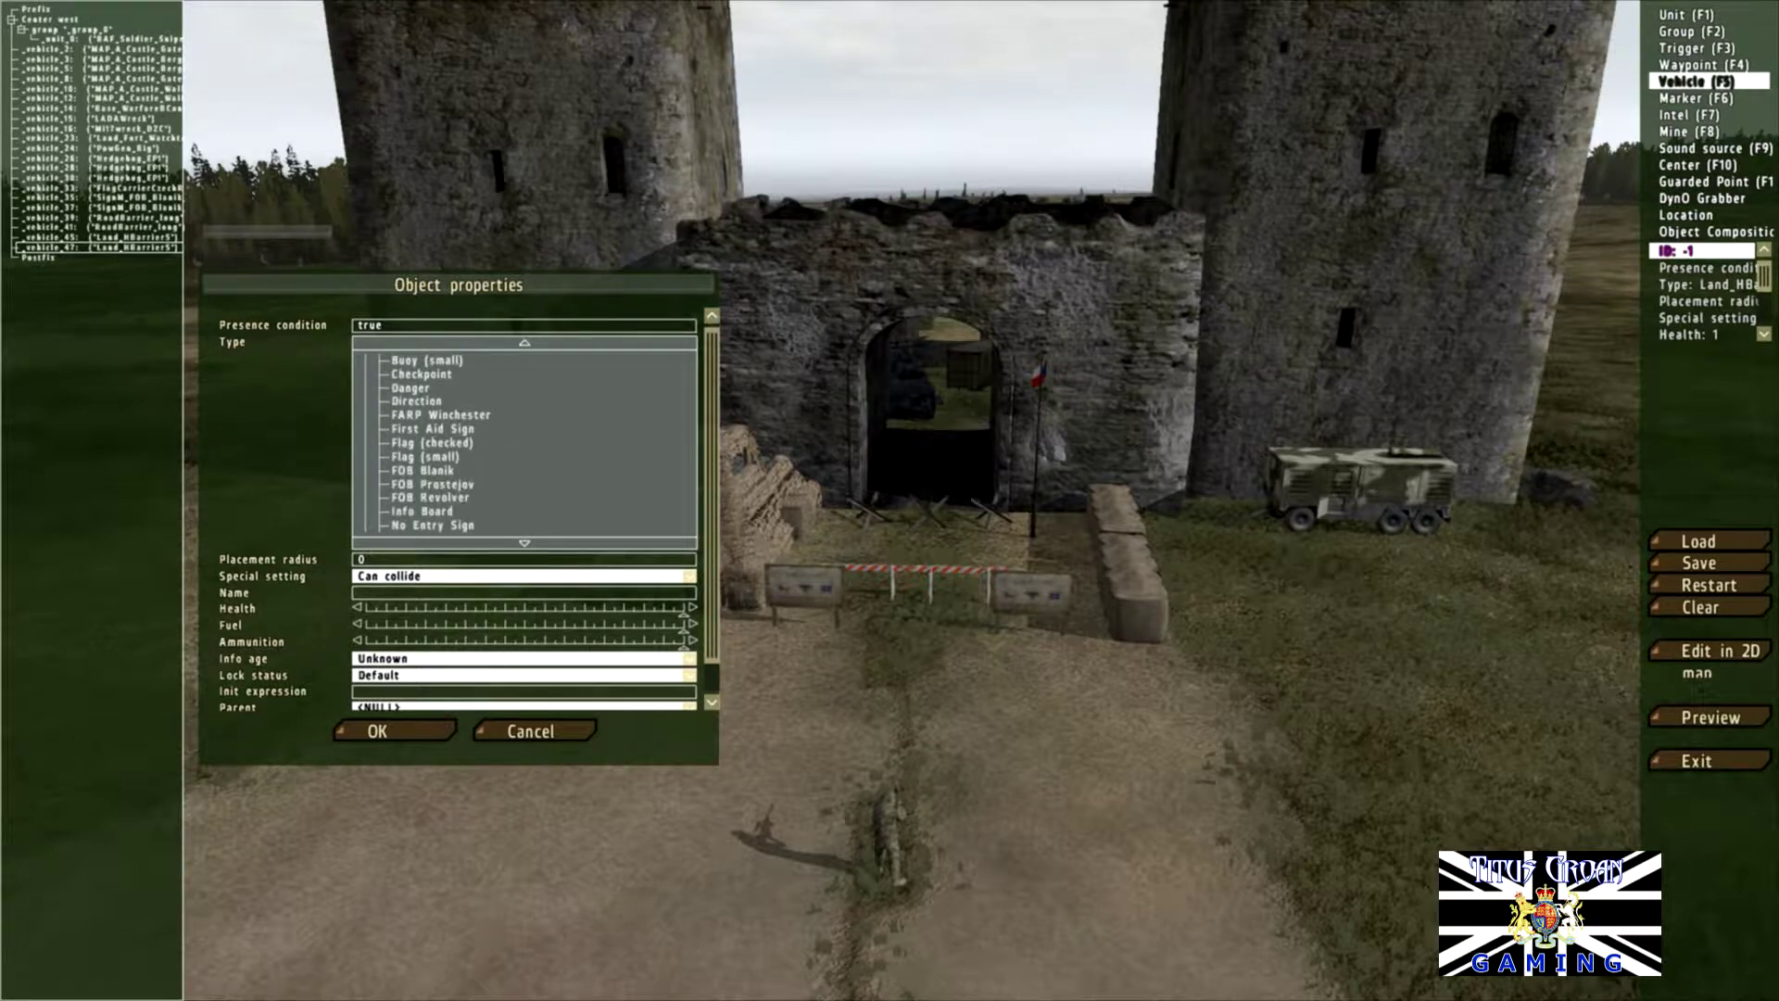
scroll(524, 443, "down", 7)
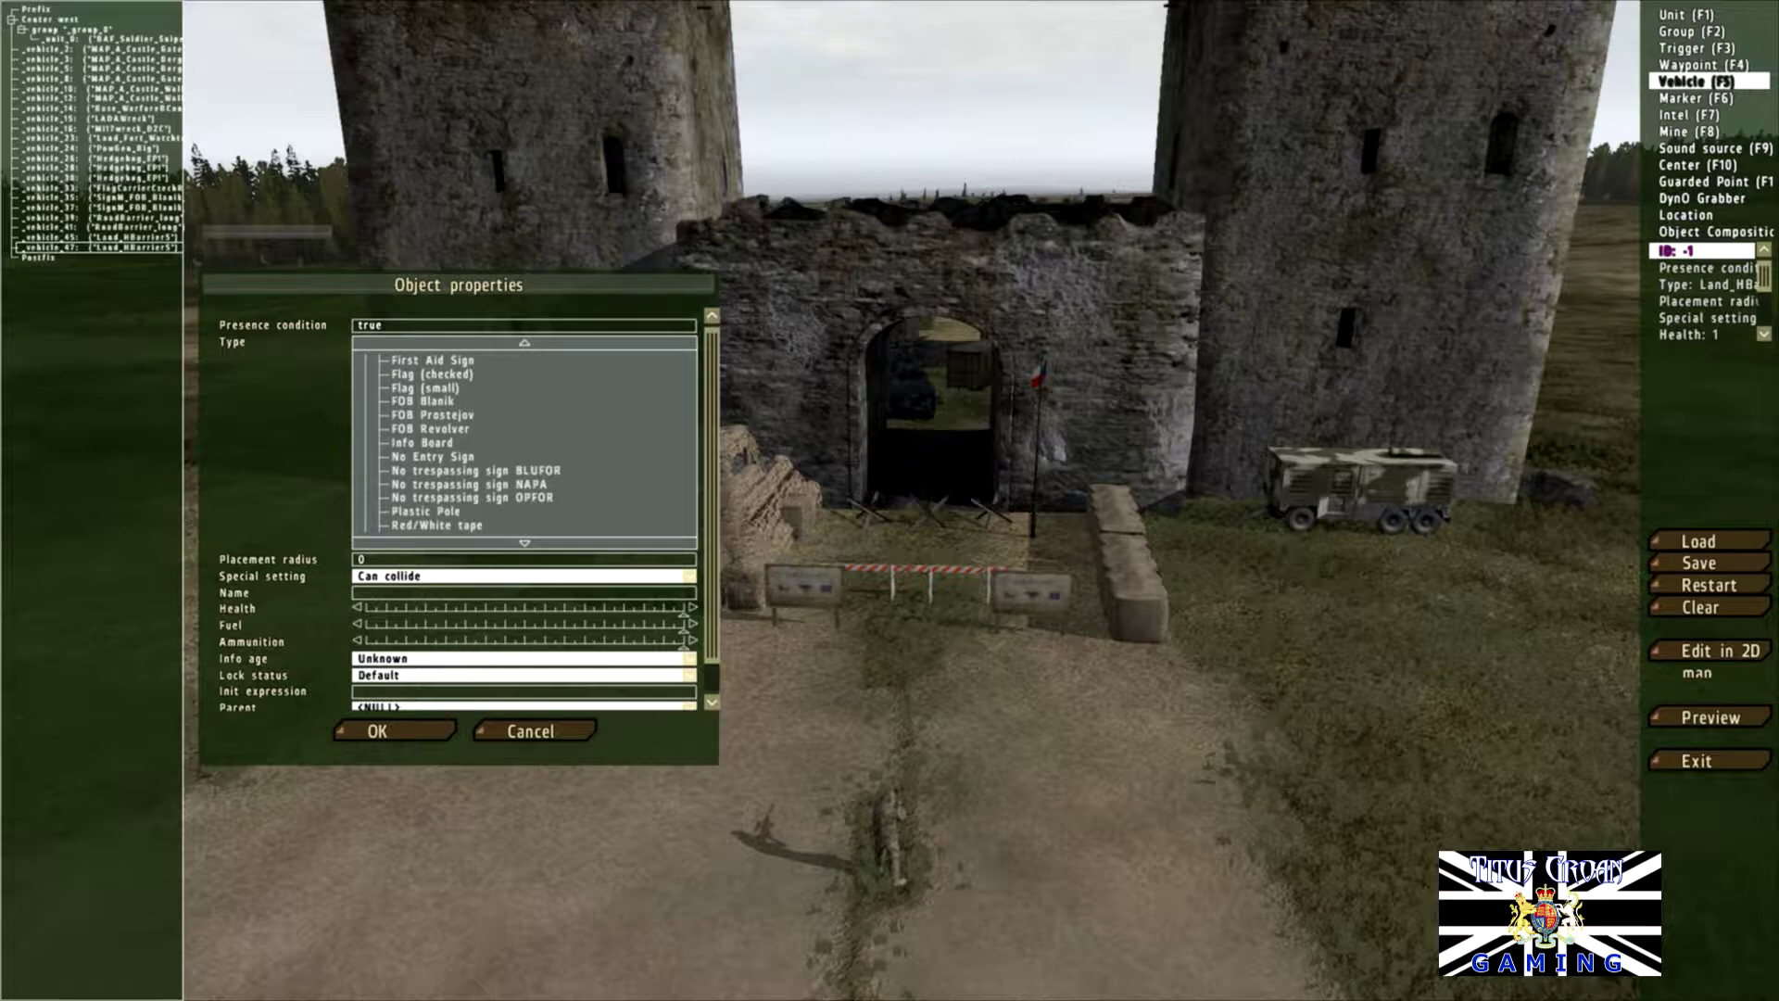
scroll(524, 443, "down", 2)
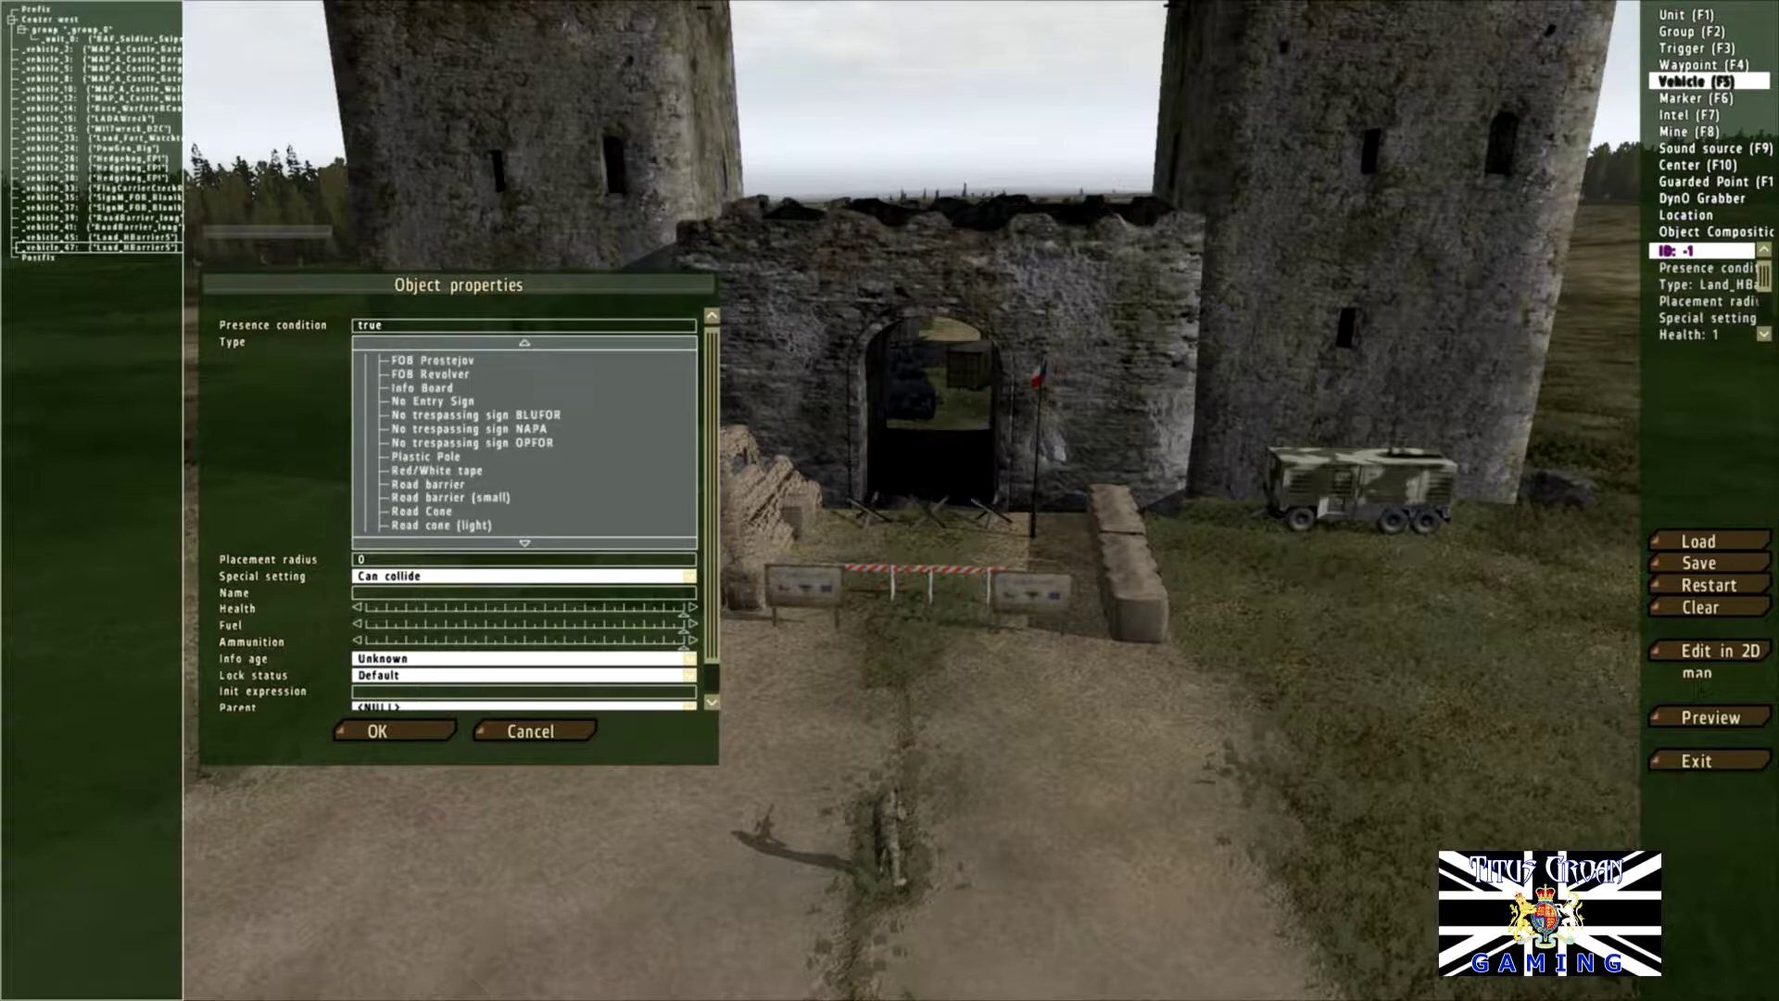
scroll(525, 443, "down", 5)
scroll(525, 443, "up", 15)
scroll(524, 443, "up", 9)
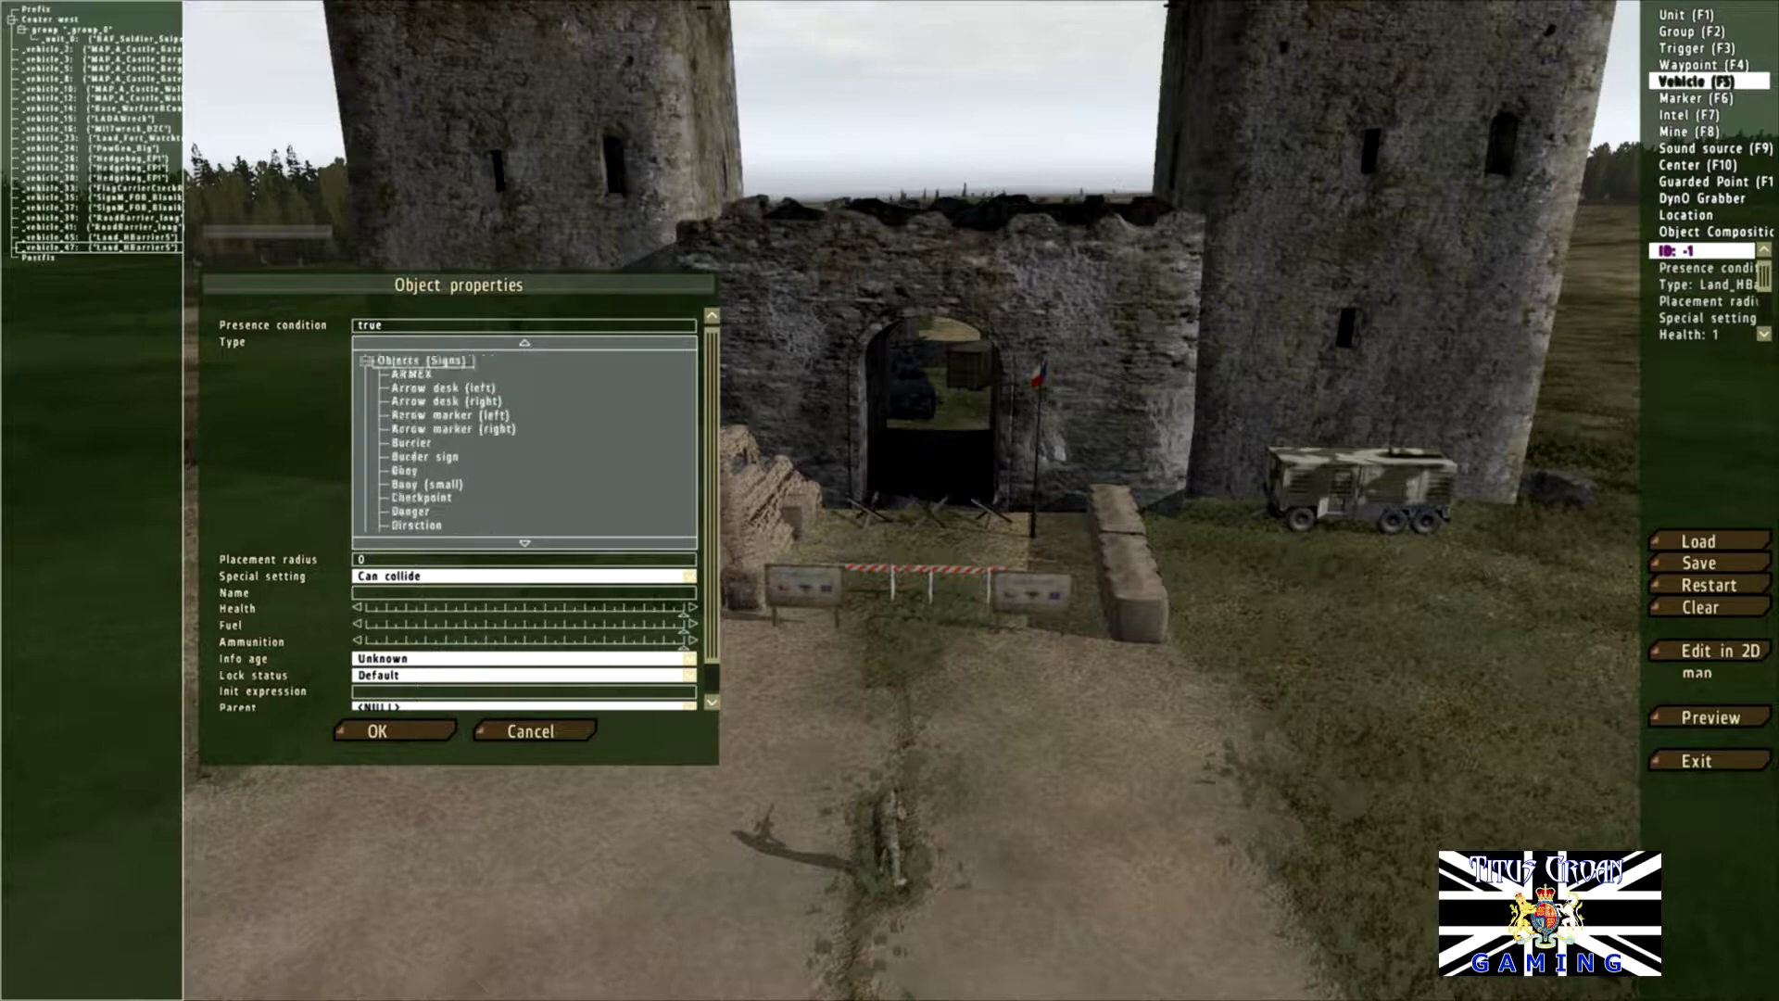
Step: Switch the new object's type search to the MAP: EU-Signs category and examine the sign types it offers
scroll(524, 443, "up", 12)
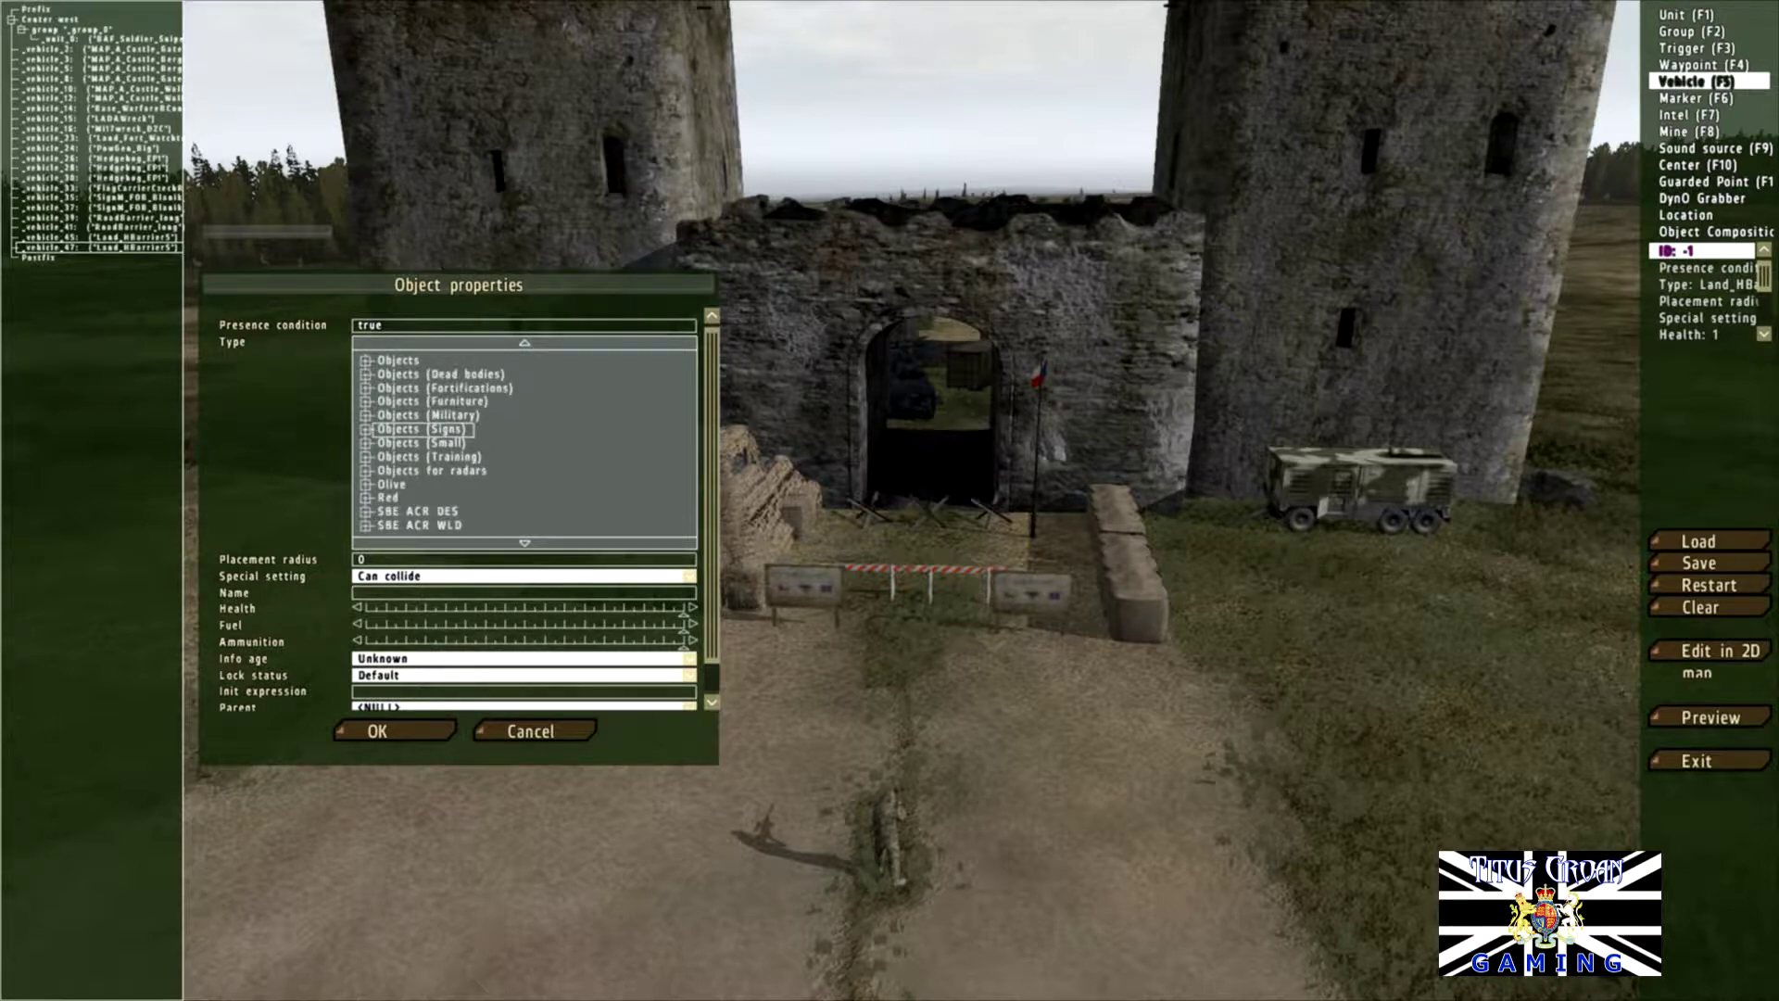
scroll(524, 442, "up", 14)
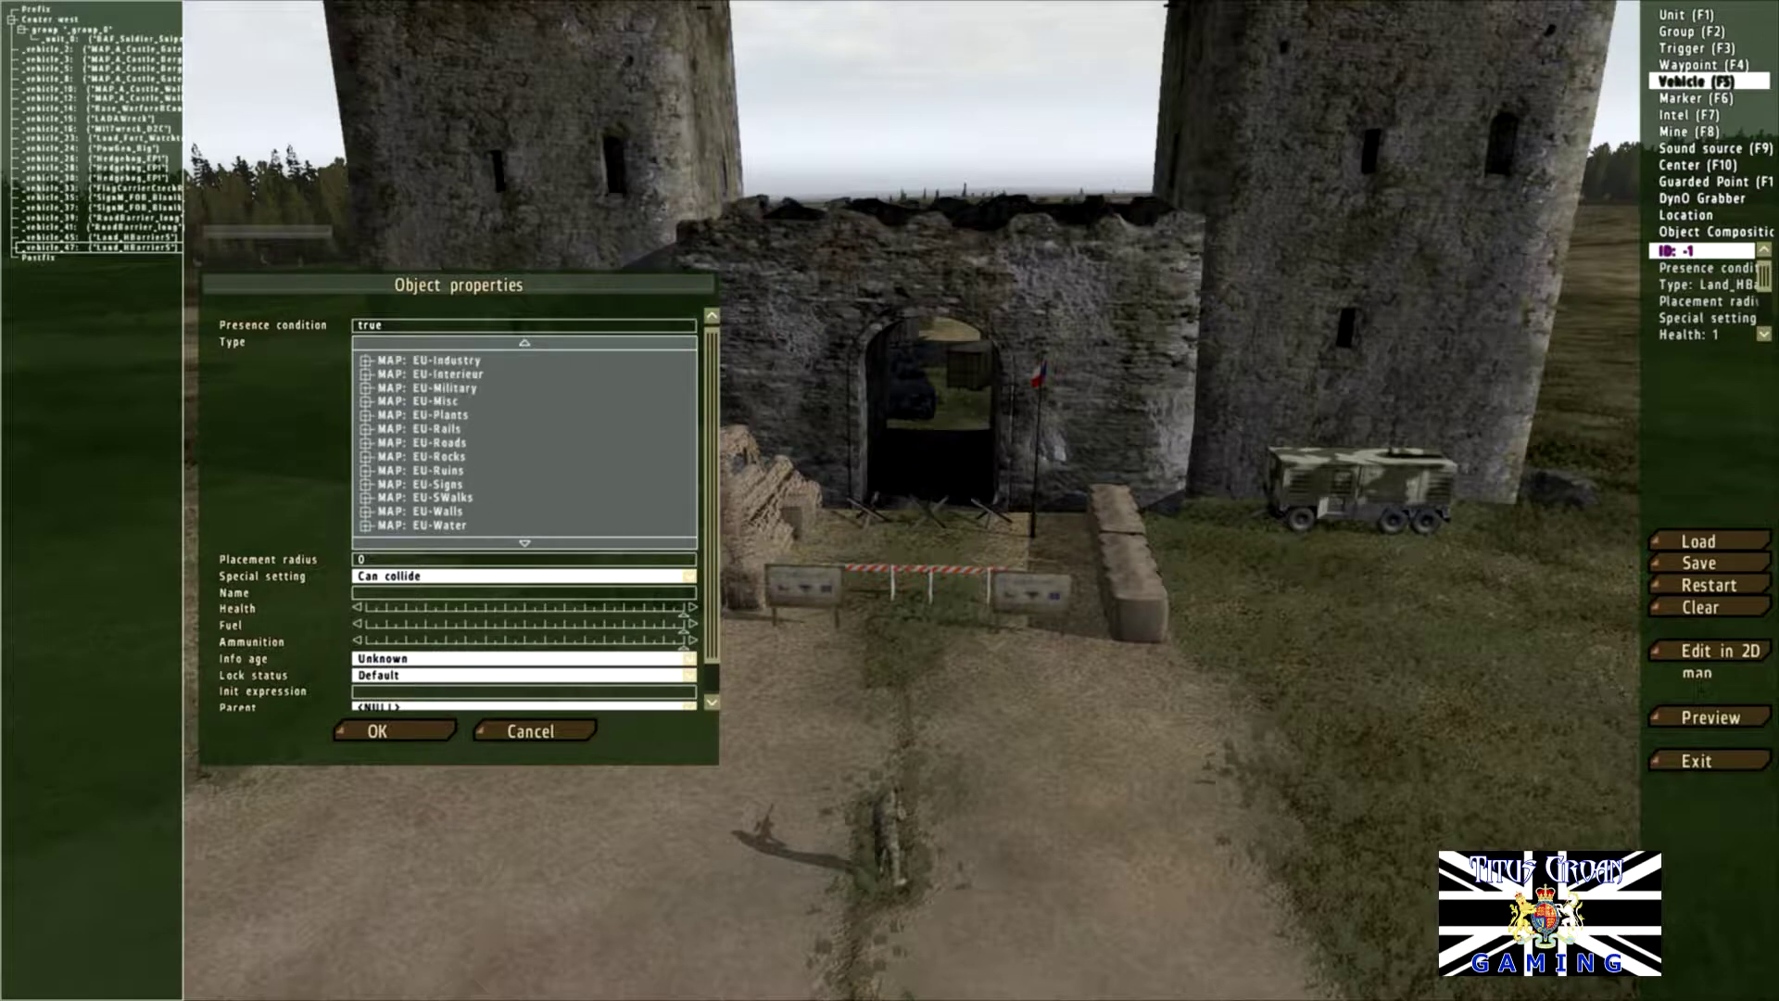
left_click(366, 484)
scroll(525, 443, "down", 20)
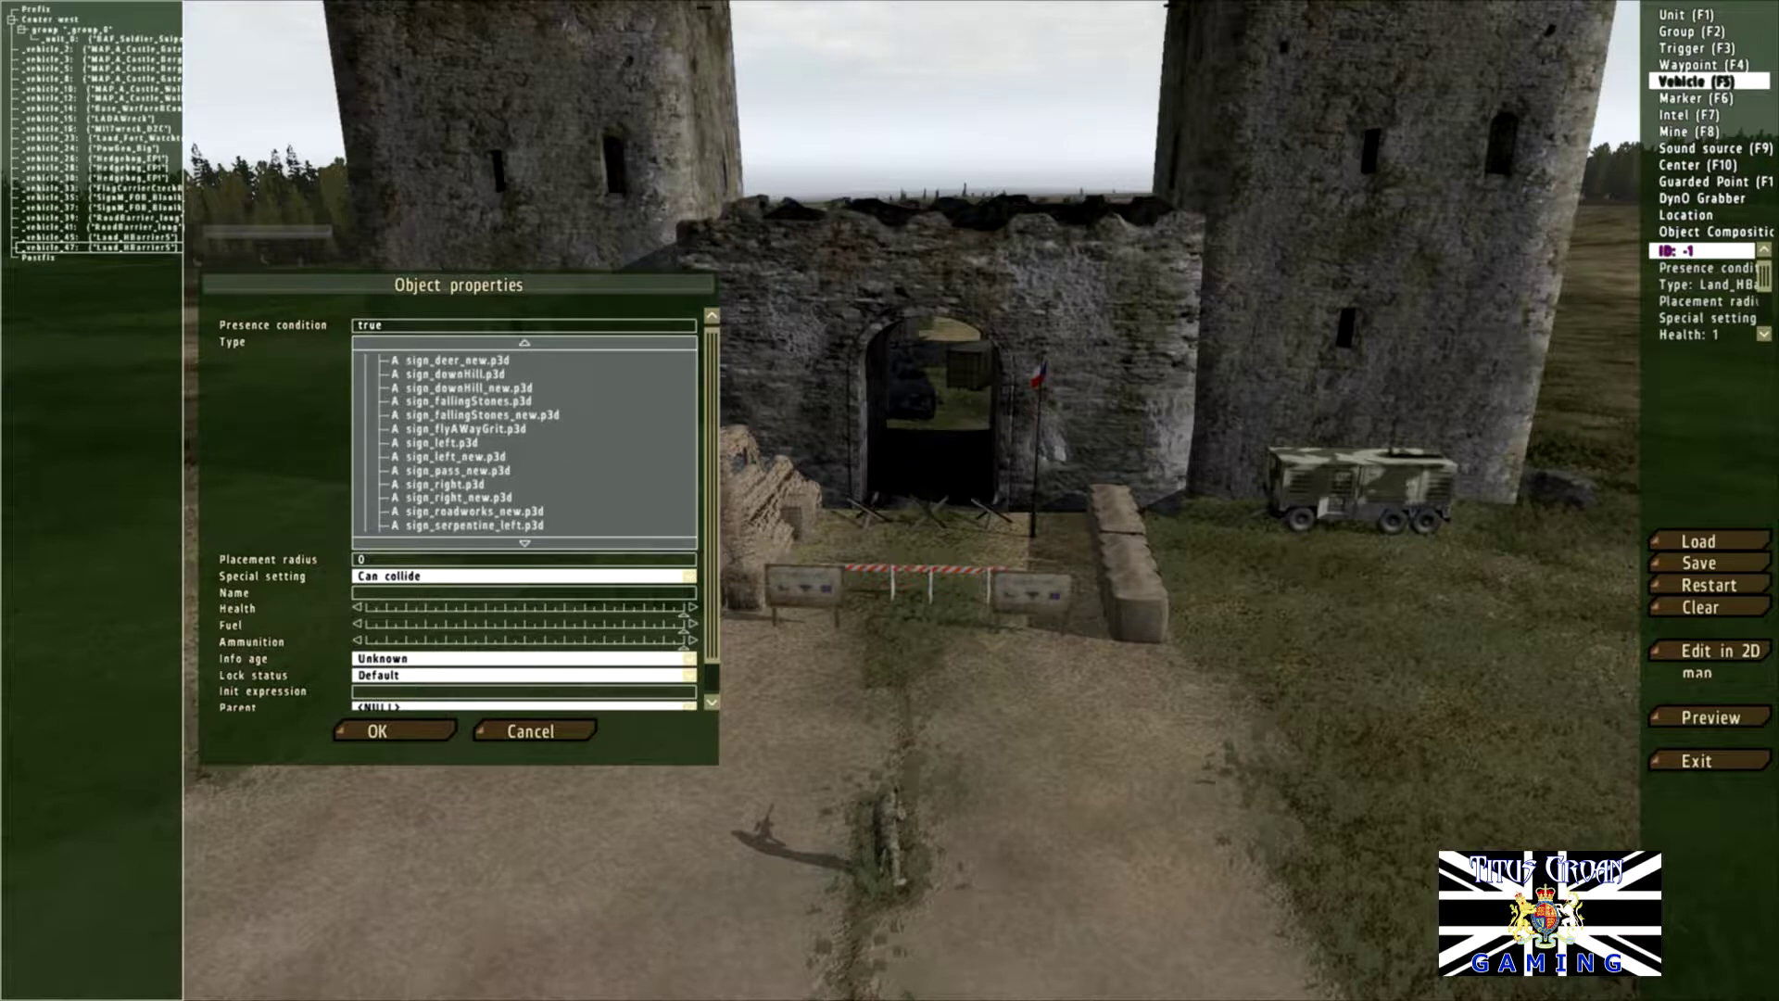
scroll(525, 443, "down", 2)
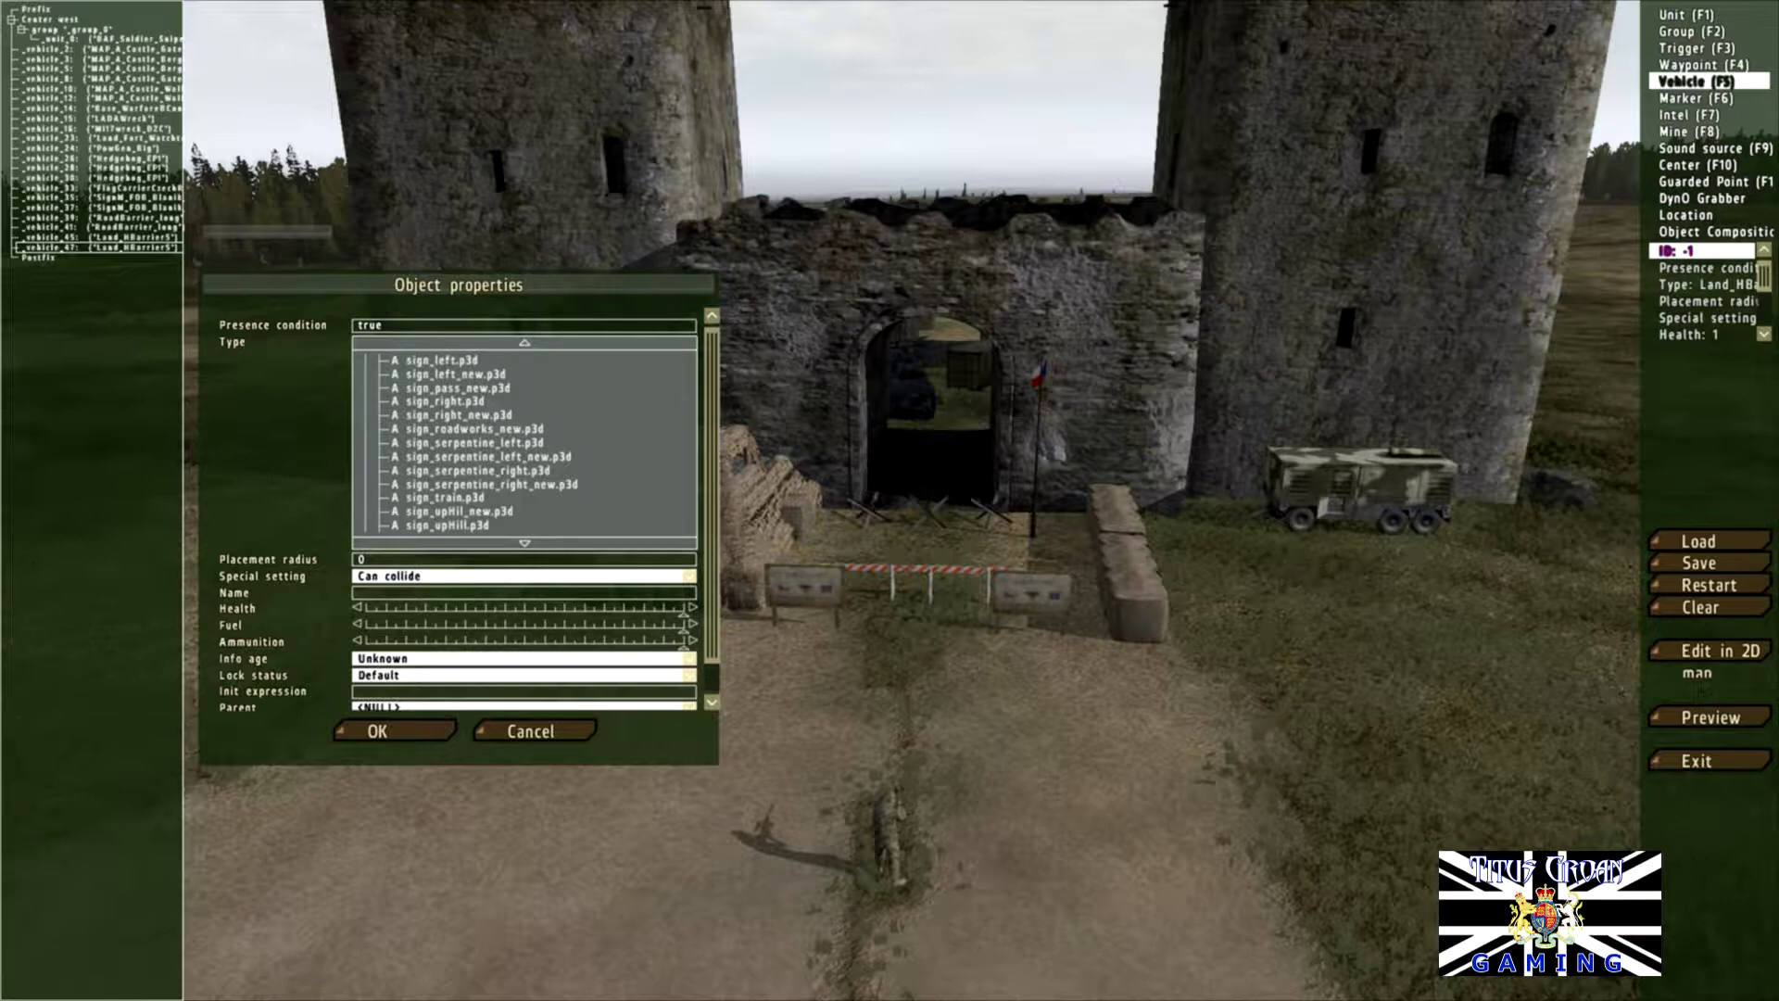
scroll(524, 442, "down", 4)
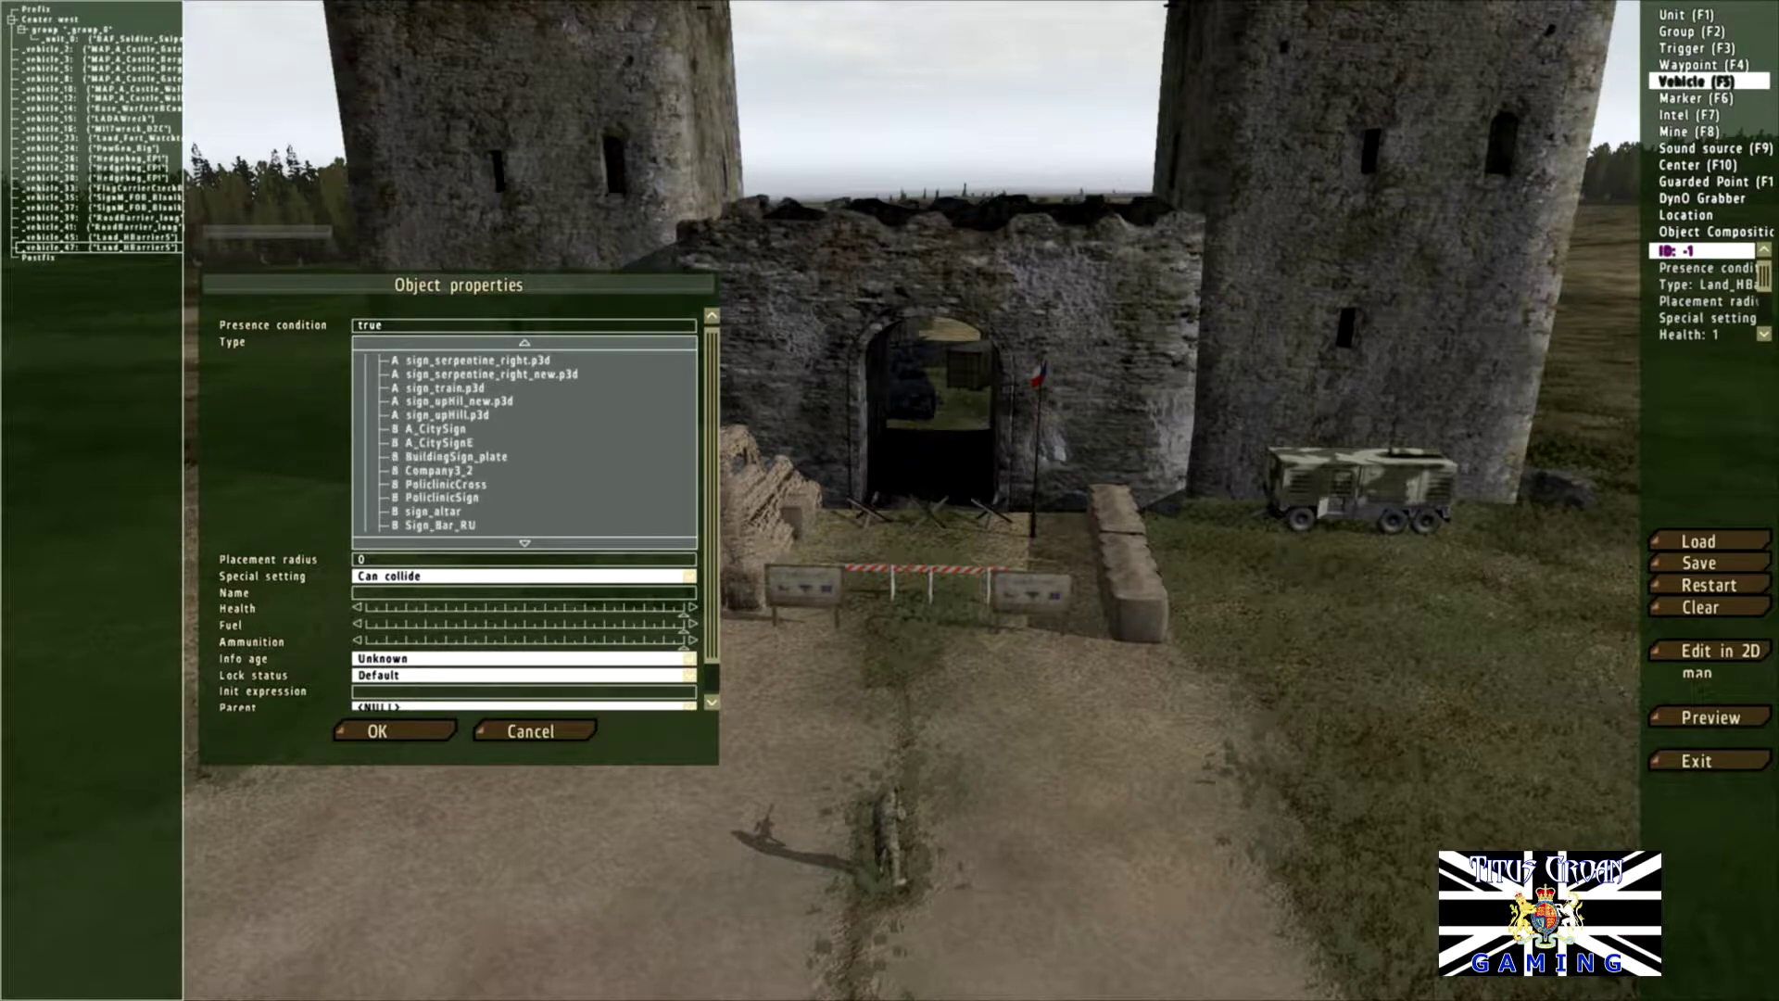
scroll(524, 442, "down", 1)
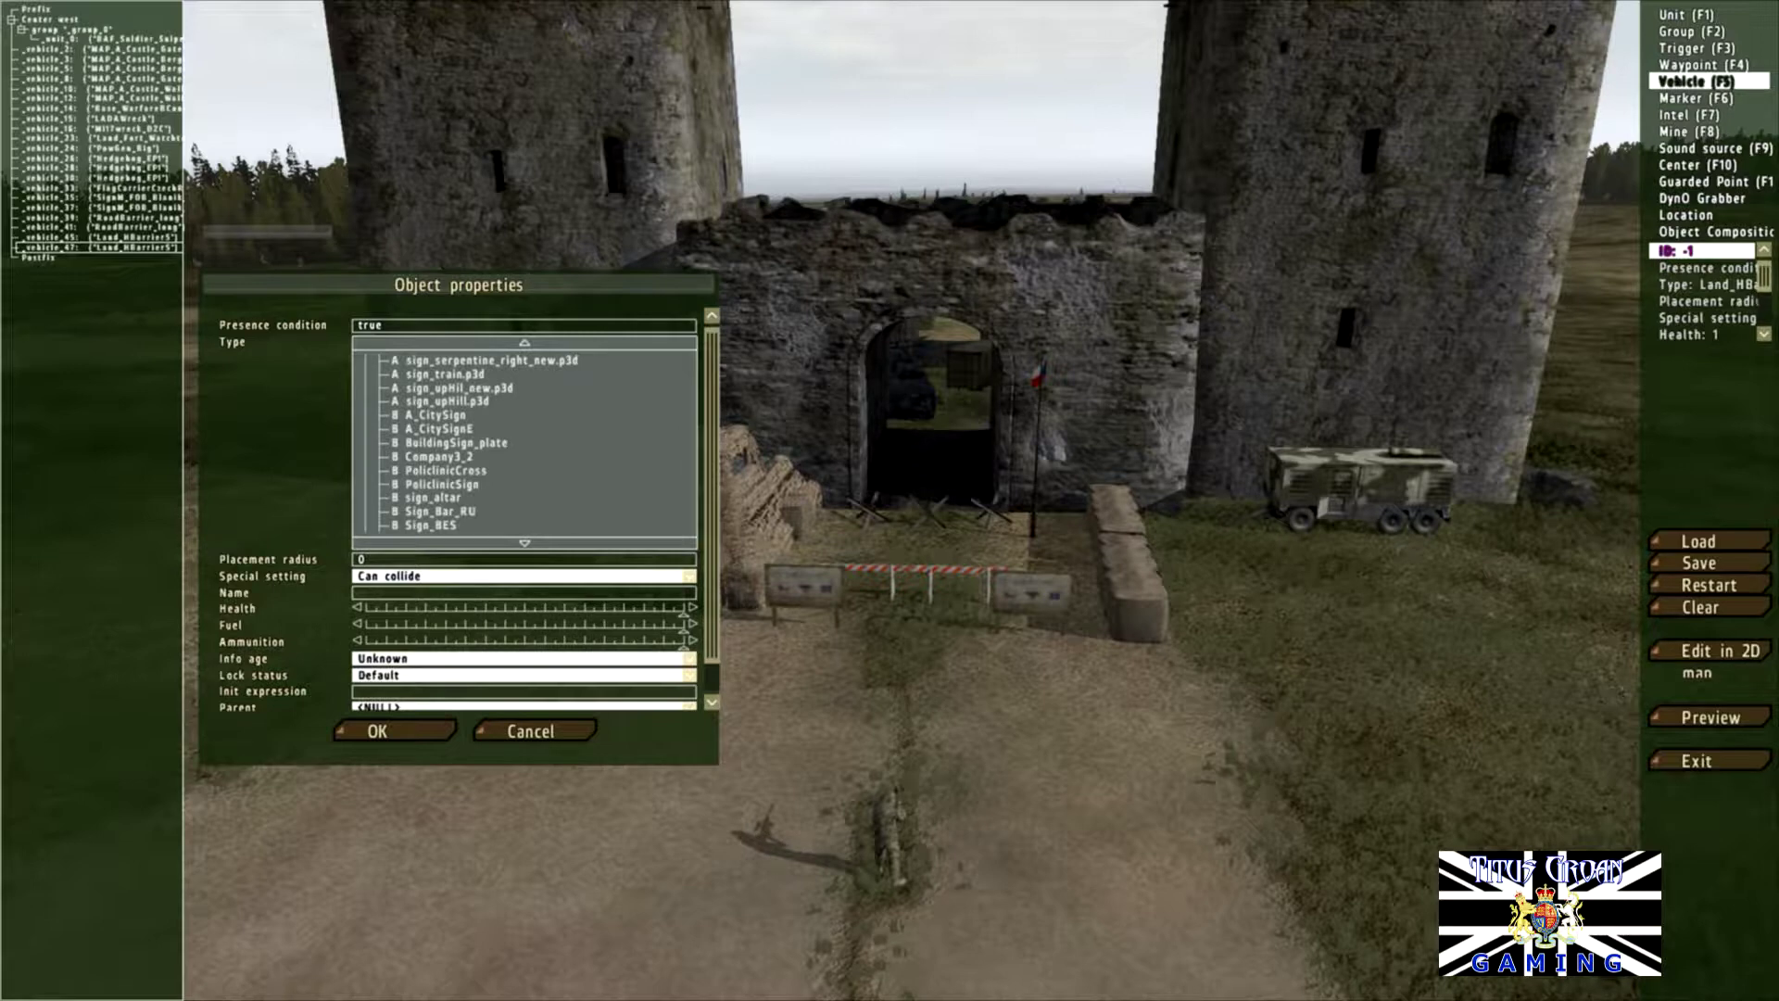
scroll(525, 442, "down", 1)
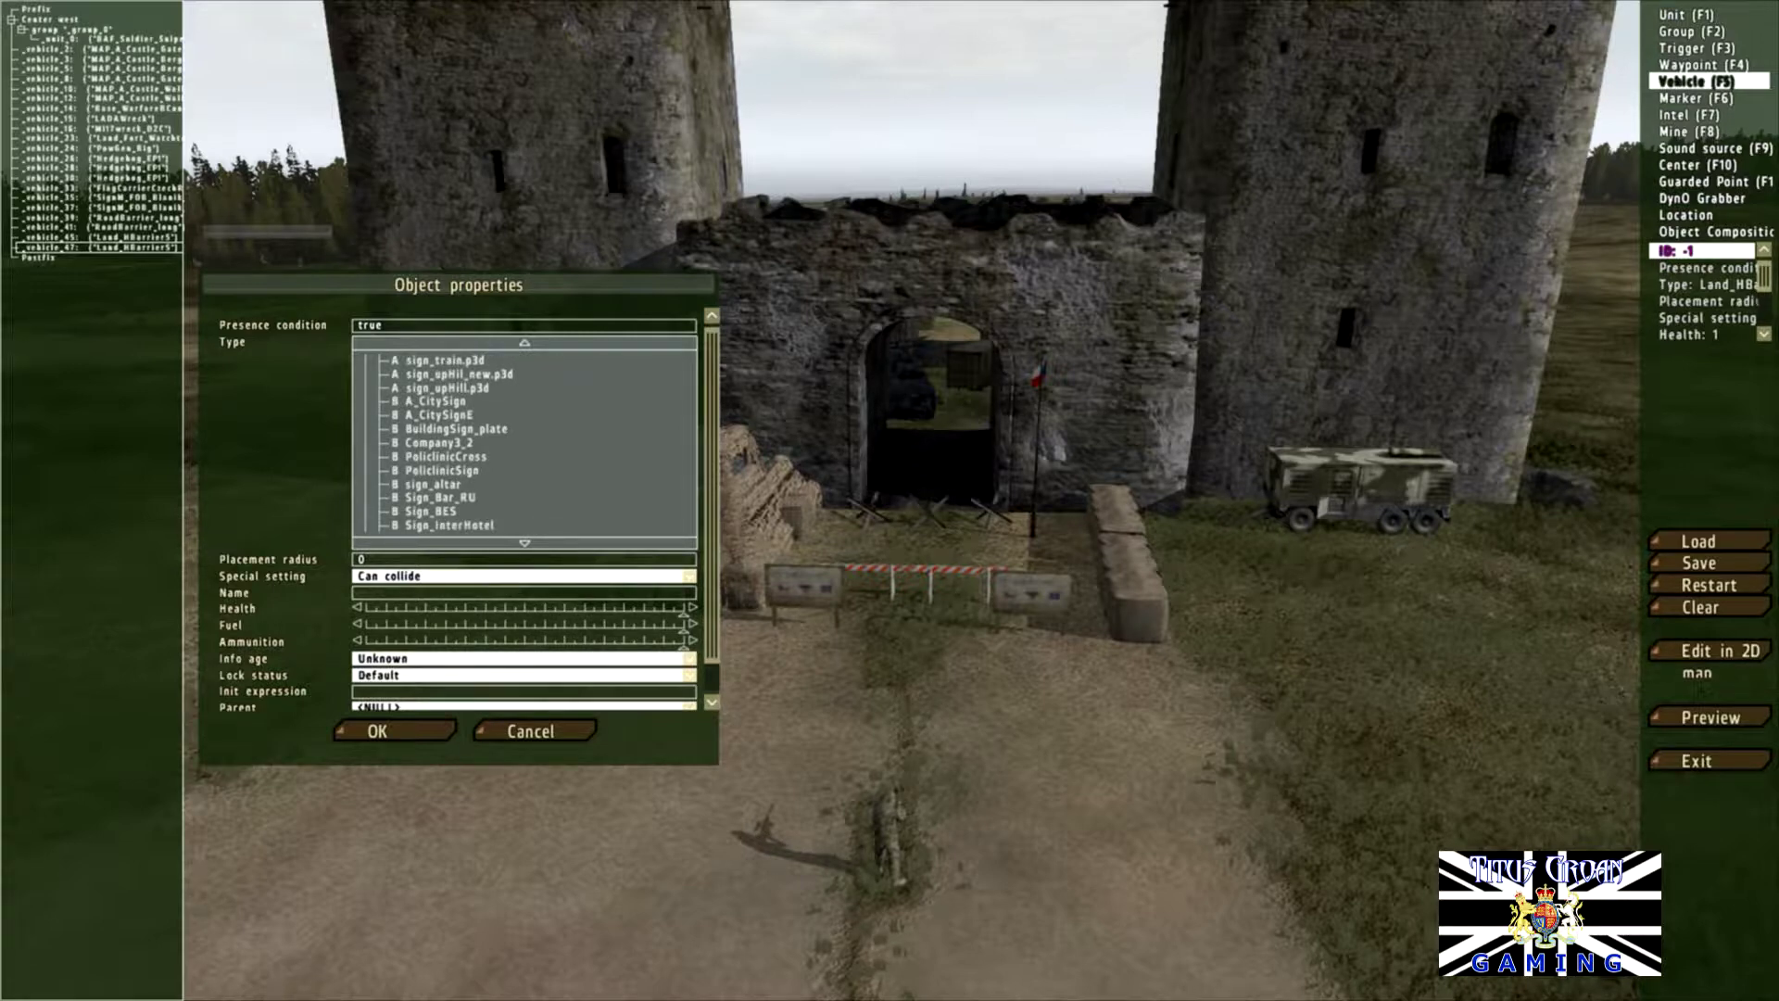
scroll(525, 442, "down", 7)
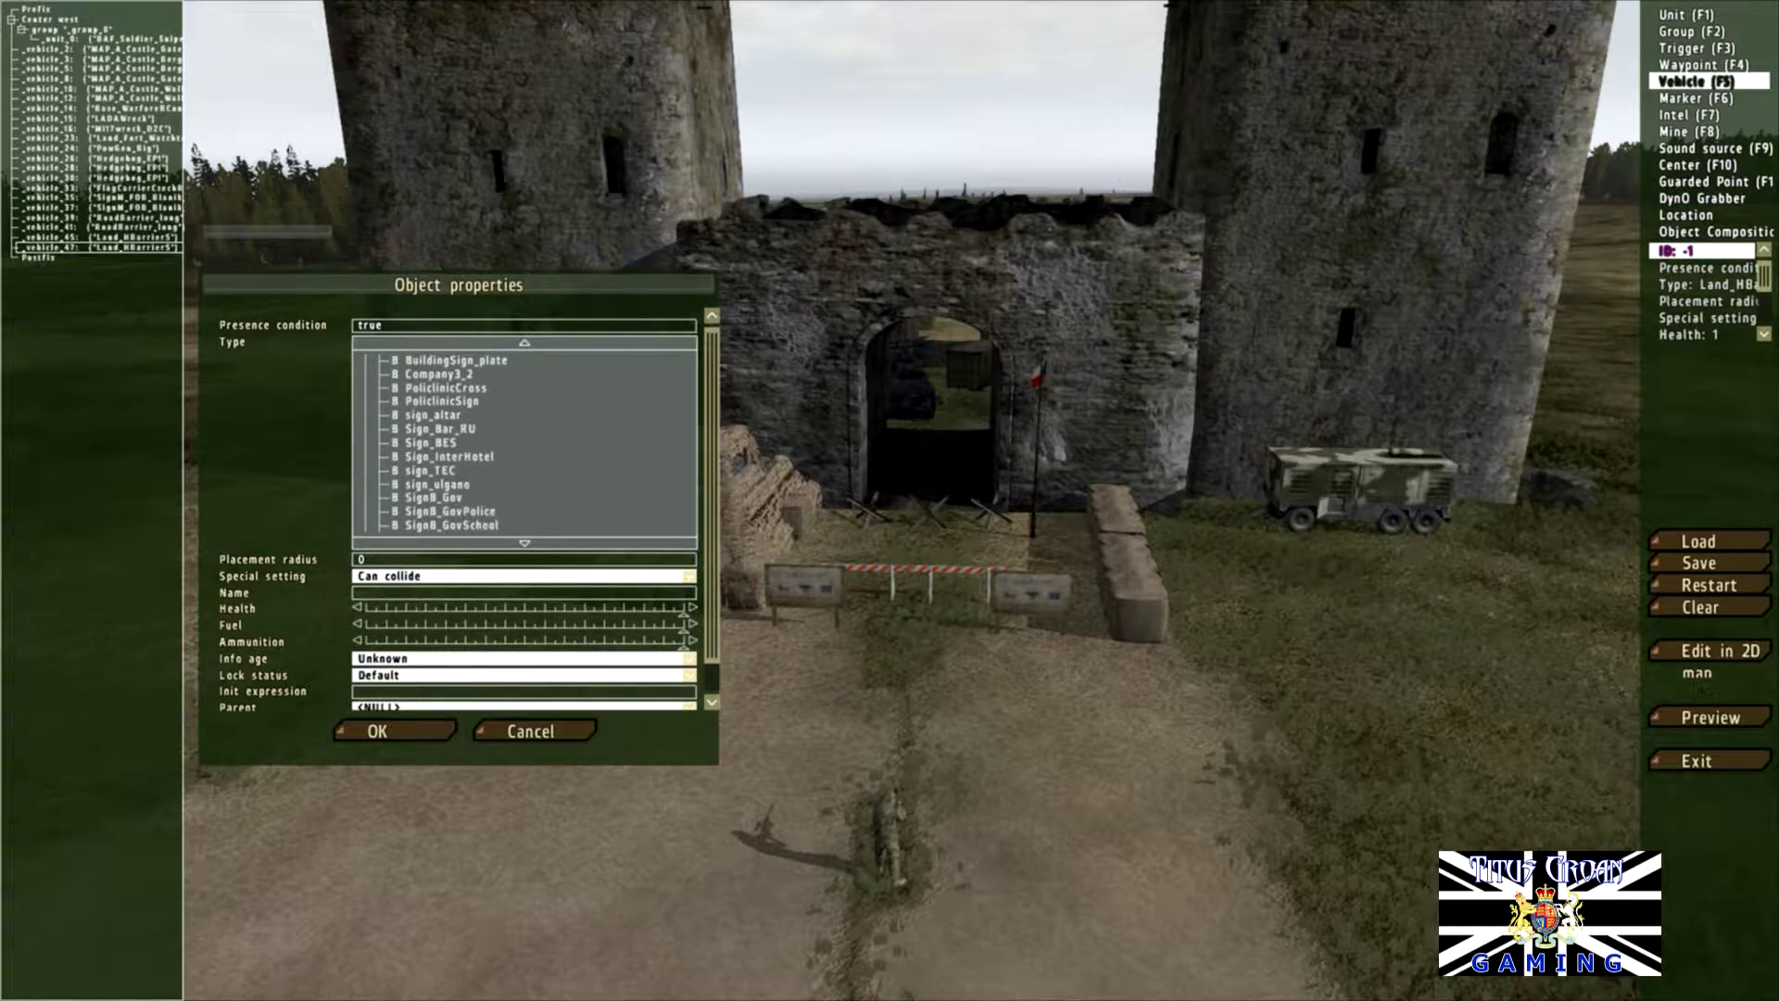
scroll(525, 442, "down", 5)
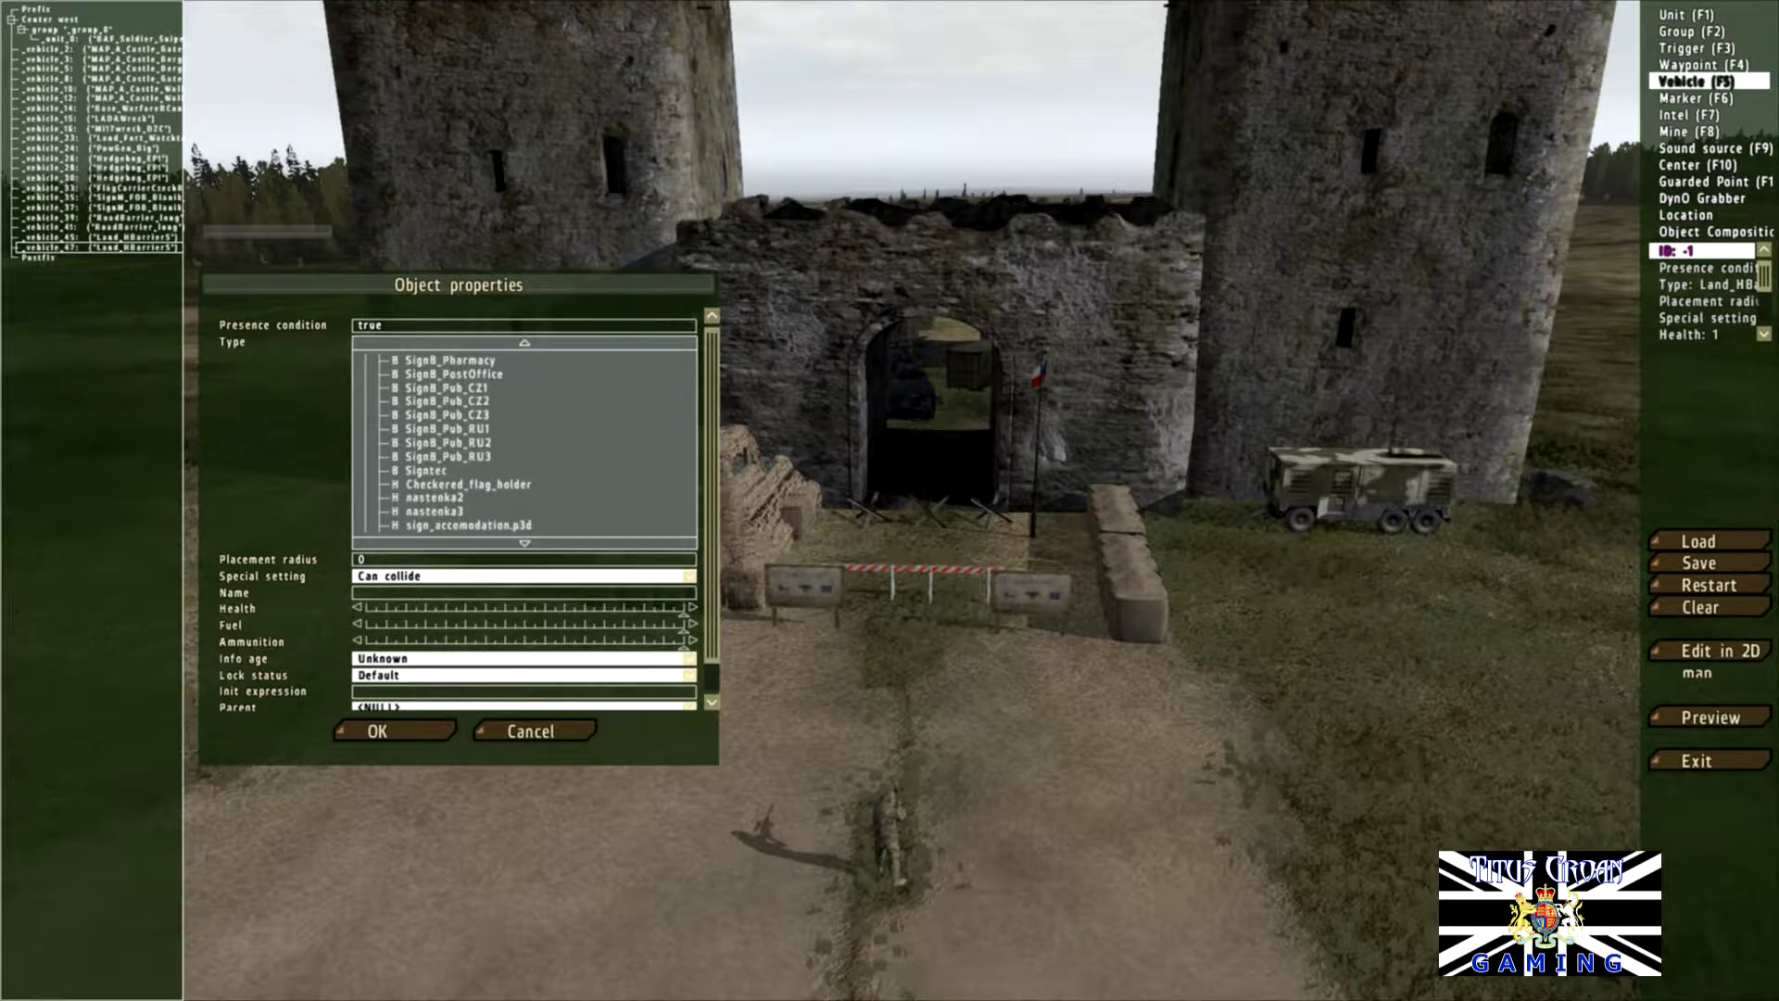
scroll(525, 442, "down", 1)
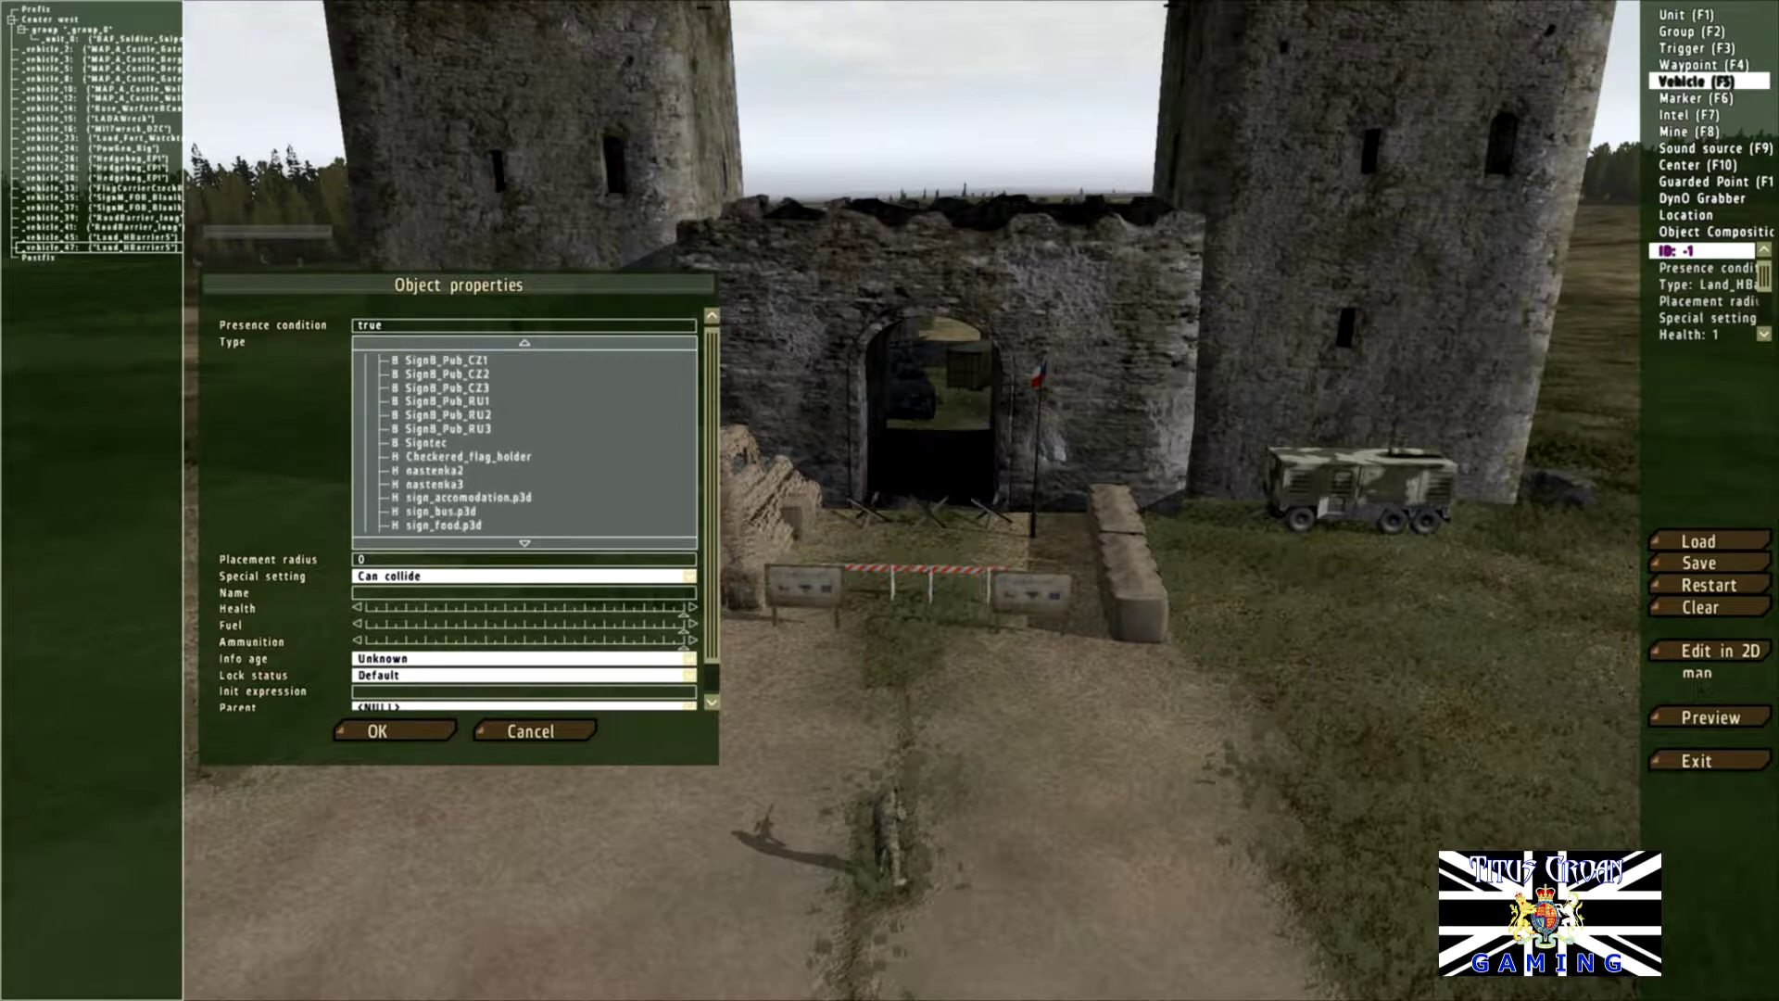
left_click(468, 457)
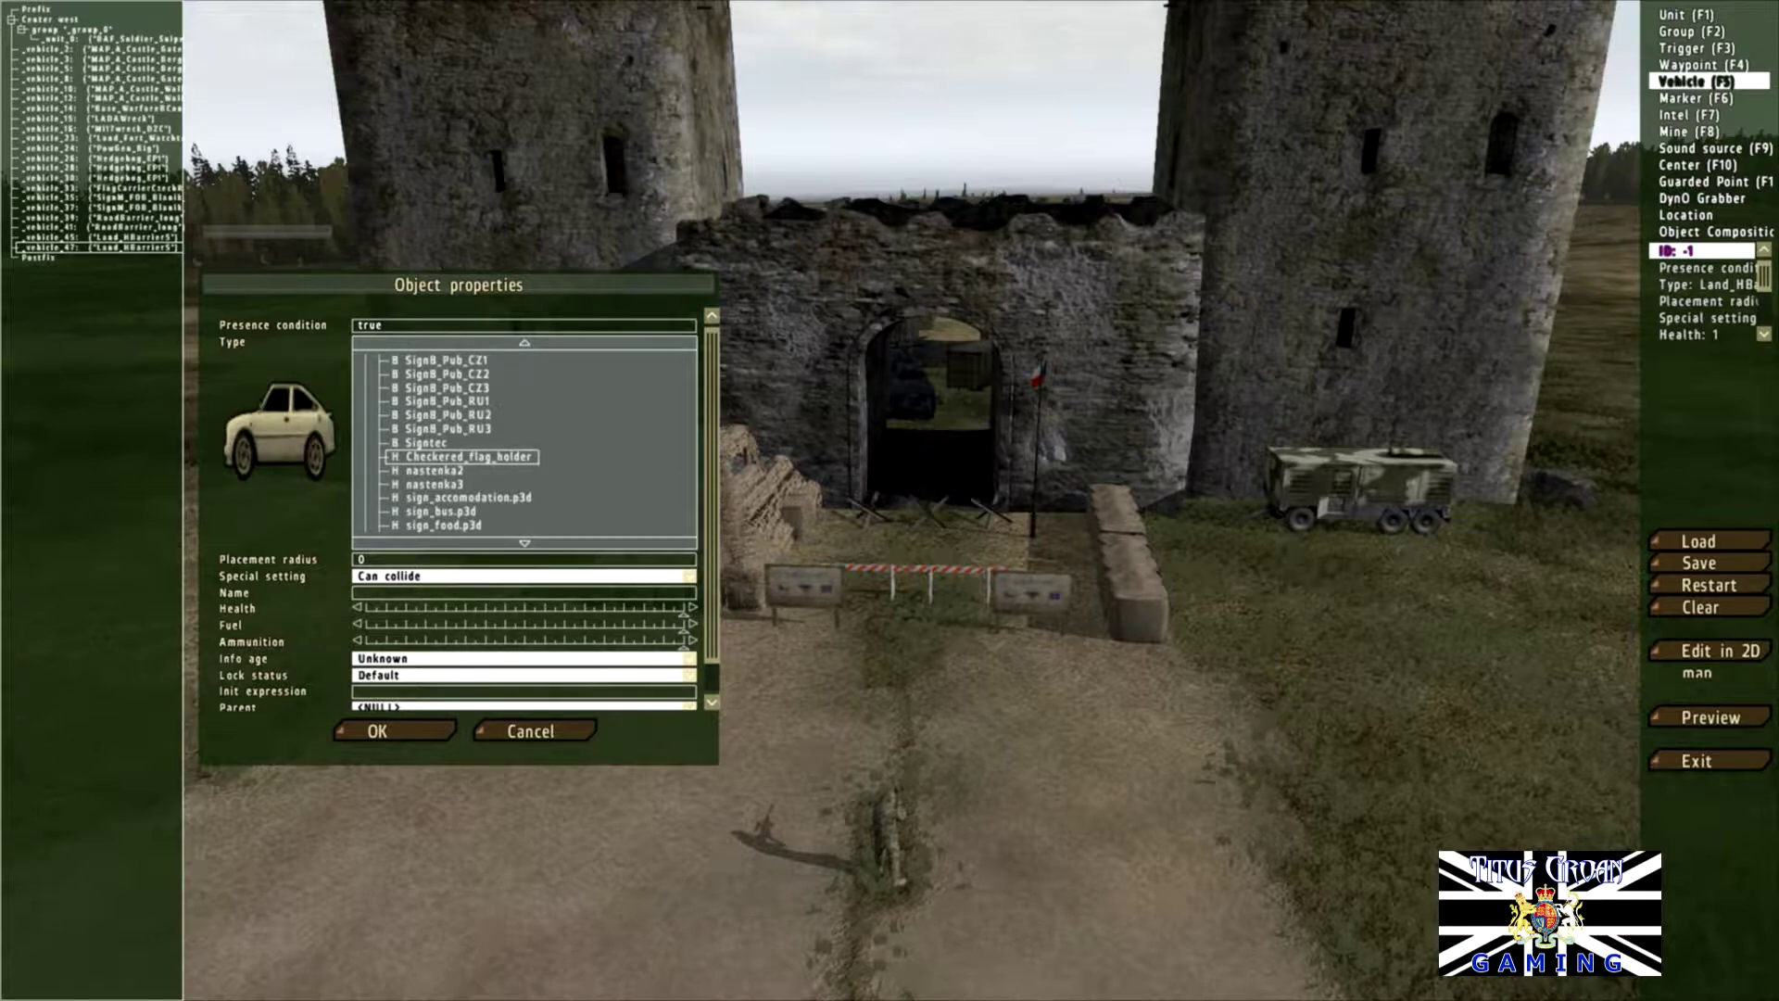
Step: Create the object as a lampa_ind lamp post and position it at the gate wall's end near the parked camouflaged truck
scroll(524, 442, "down", 4)
scroll(525, 442, "up", 4)
scroll(525, 442, "down", 5)
scroll(524, 442, "down", 10)
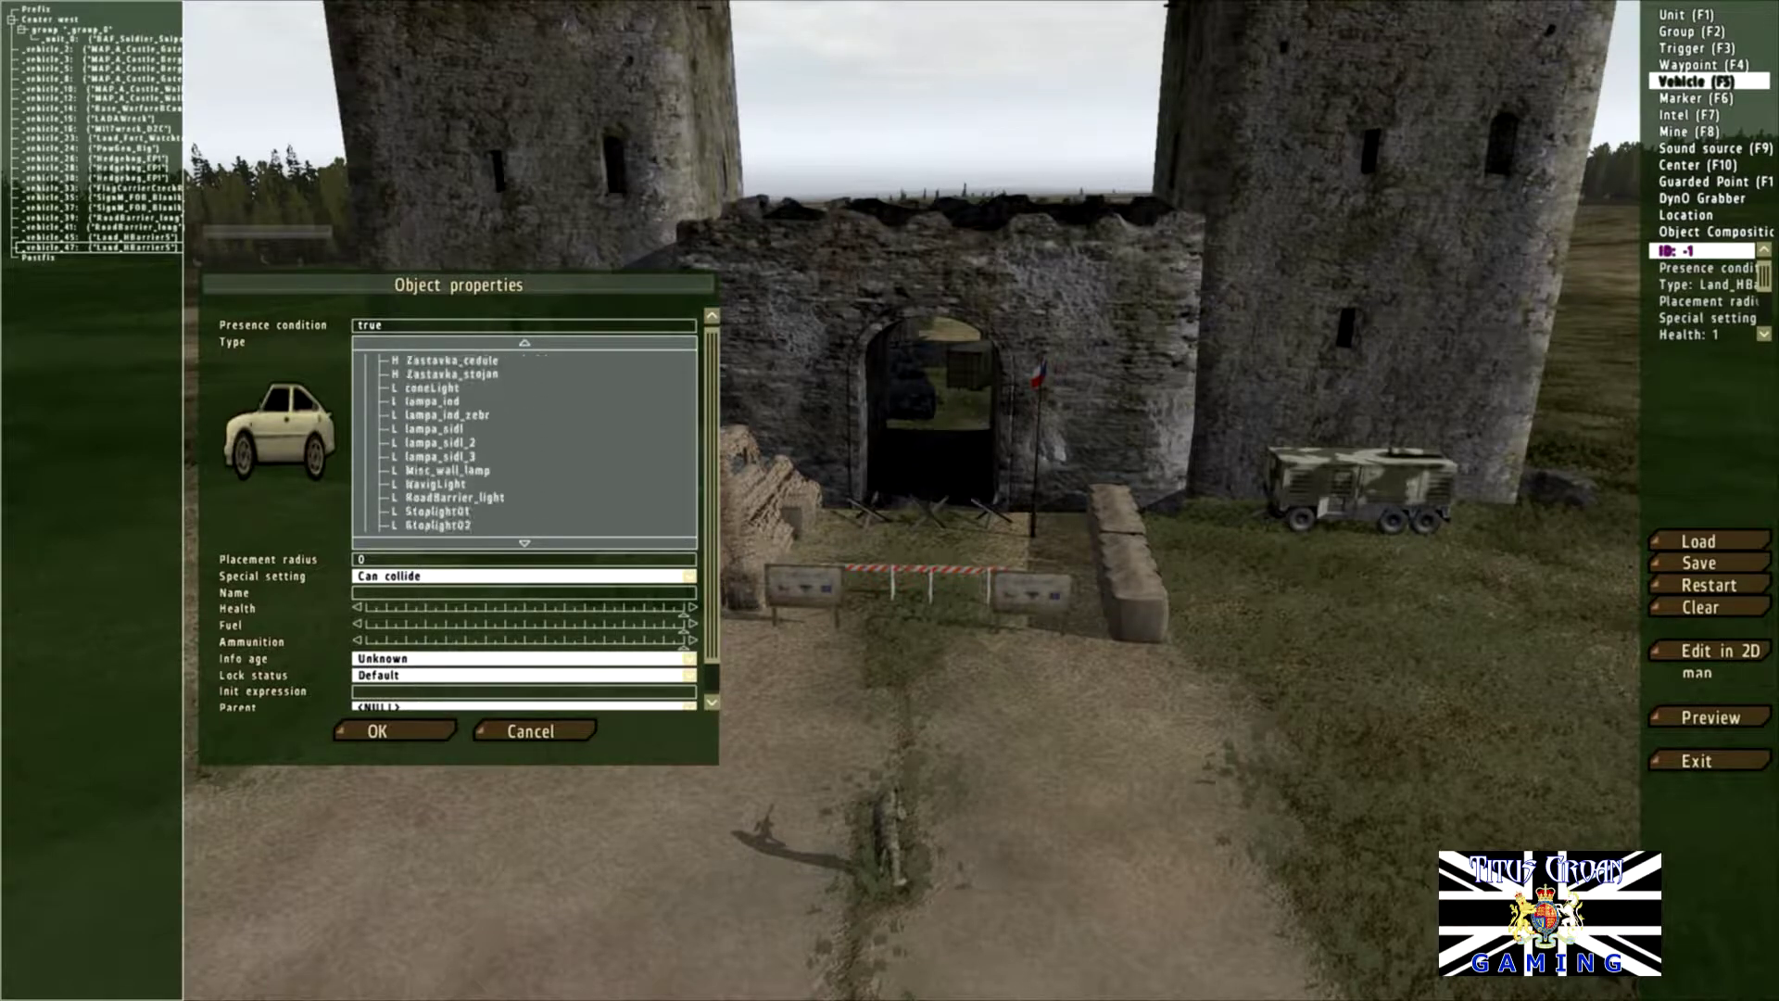
scroll(525, 442, "up", 1)
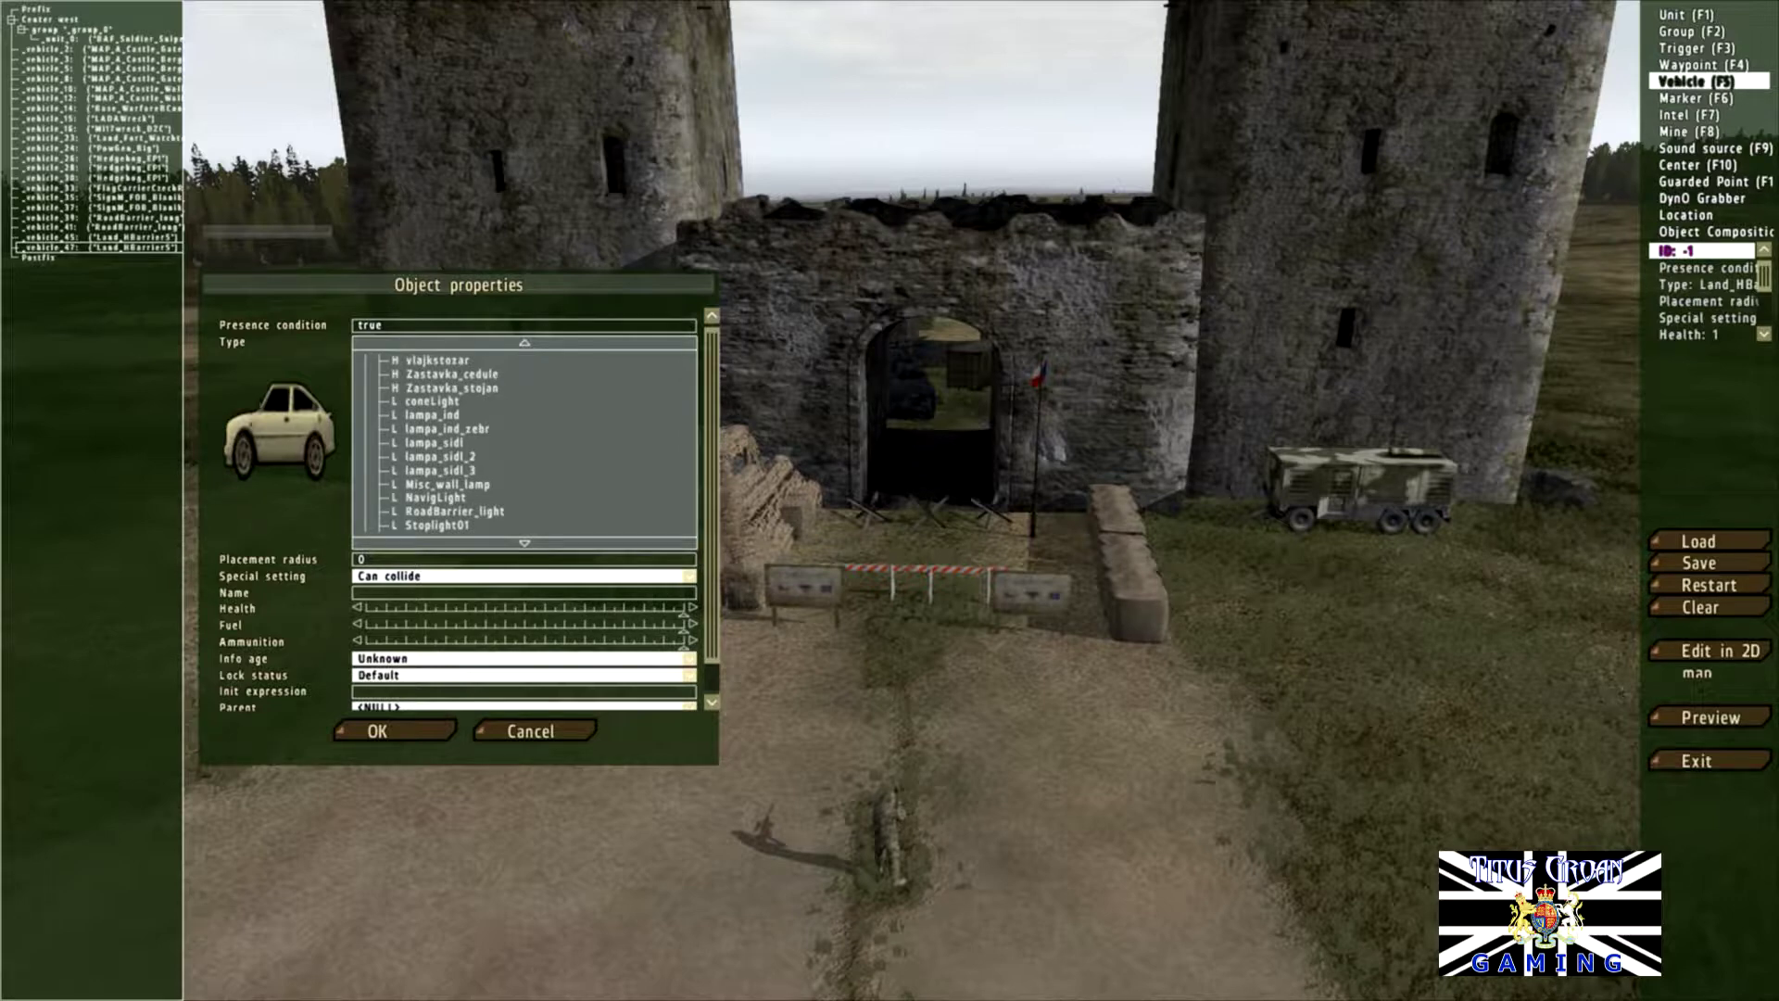
left_click(432, 415)
left_click(378, 731)
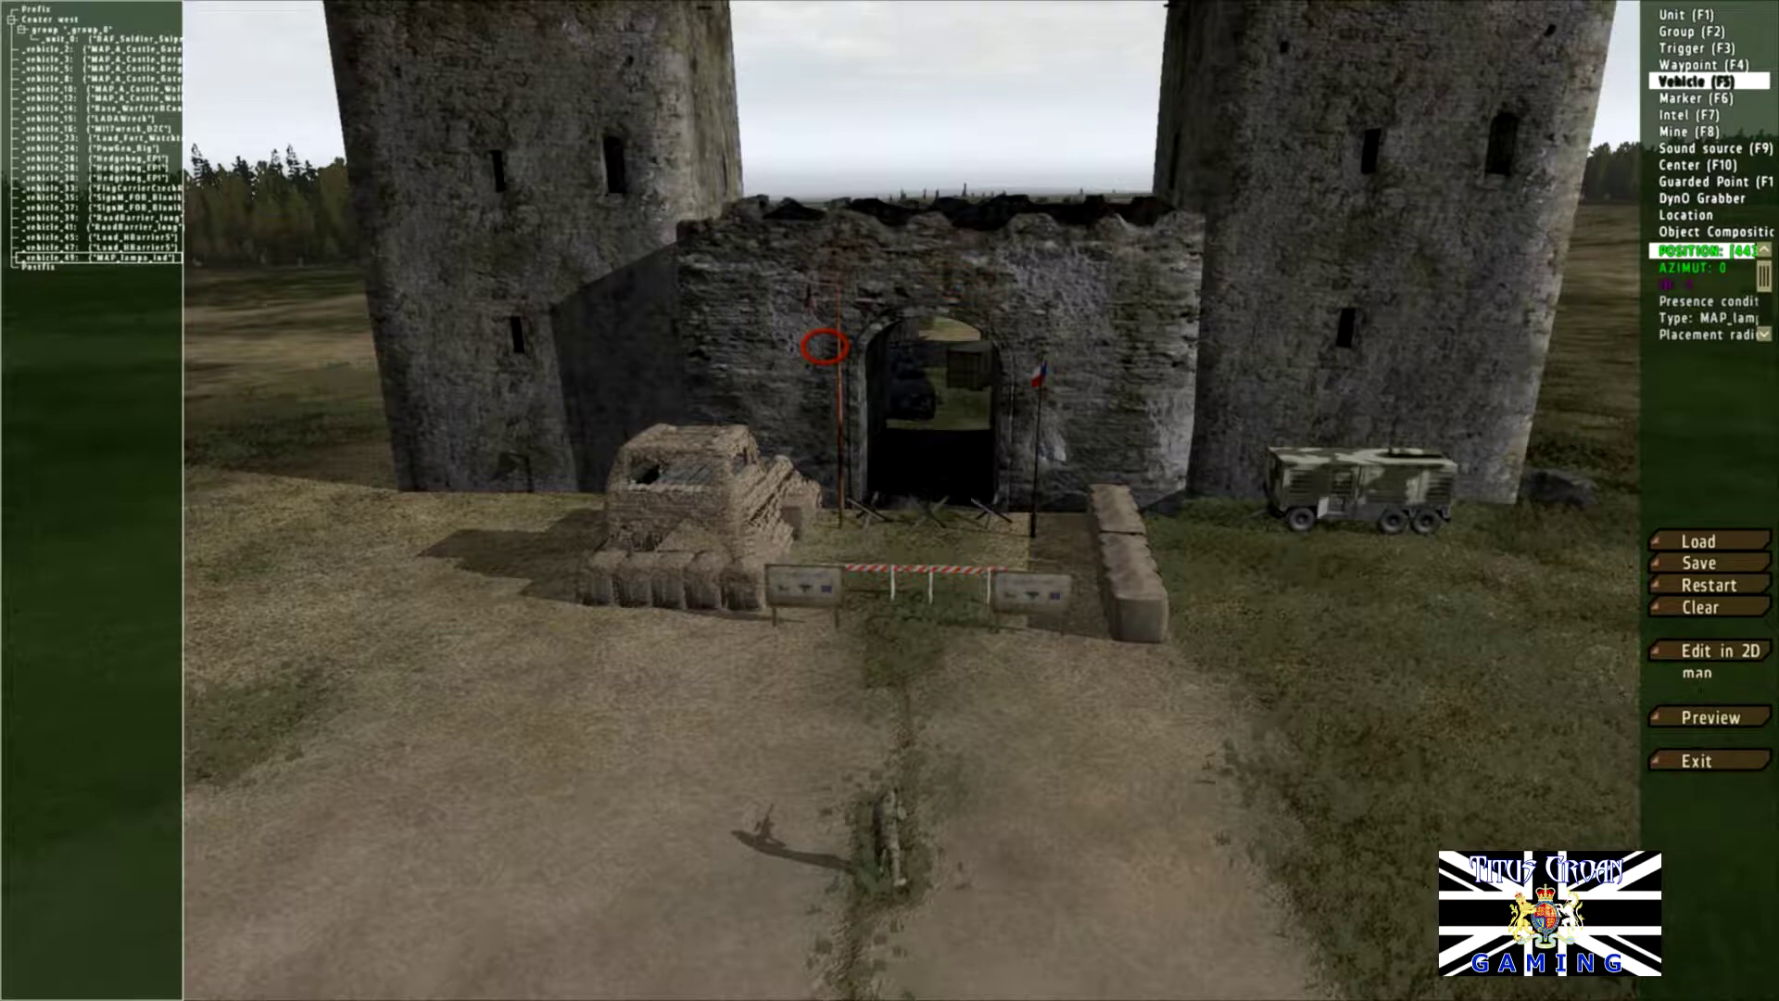
mouse_move(824, 346)
left_mouse_down()
mouse_move(1158, 347)
mouse_move(1141, 345)
mouse_move(1145, 414)
mouse_move(1159, 389)
mouse_move(1205, 392)
left_mouse_up()
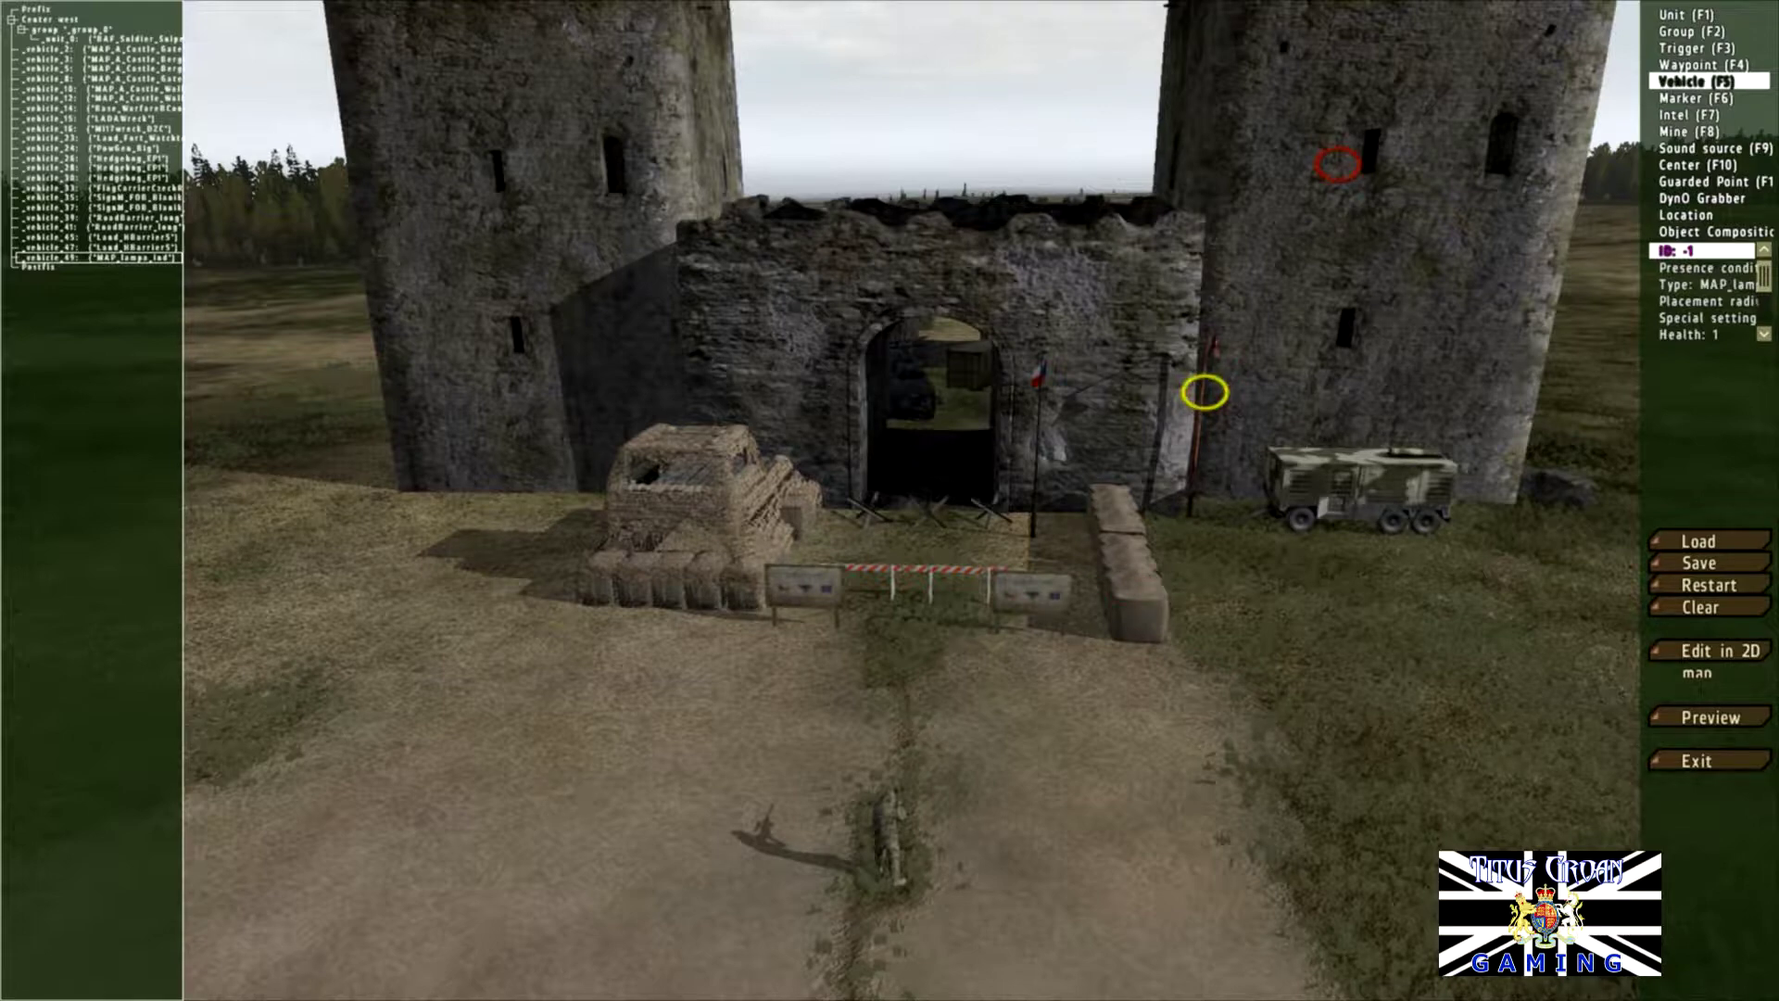
left_click_drag(1205, 392, 1204, 392, "alt")
Step: Paste a copy of the lamp post and place it at the opposite end of the gate wall, behind the bunker
key("a")
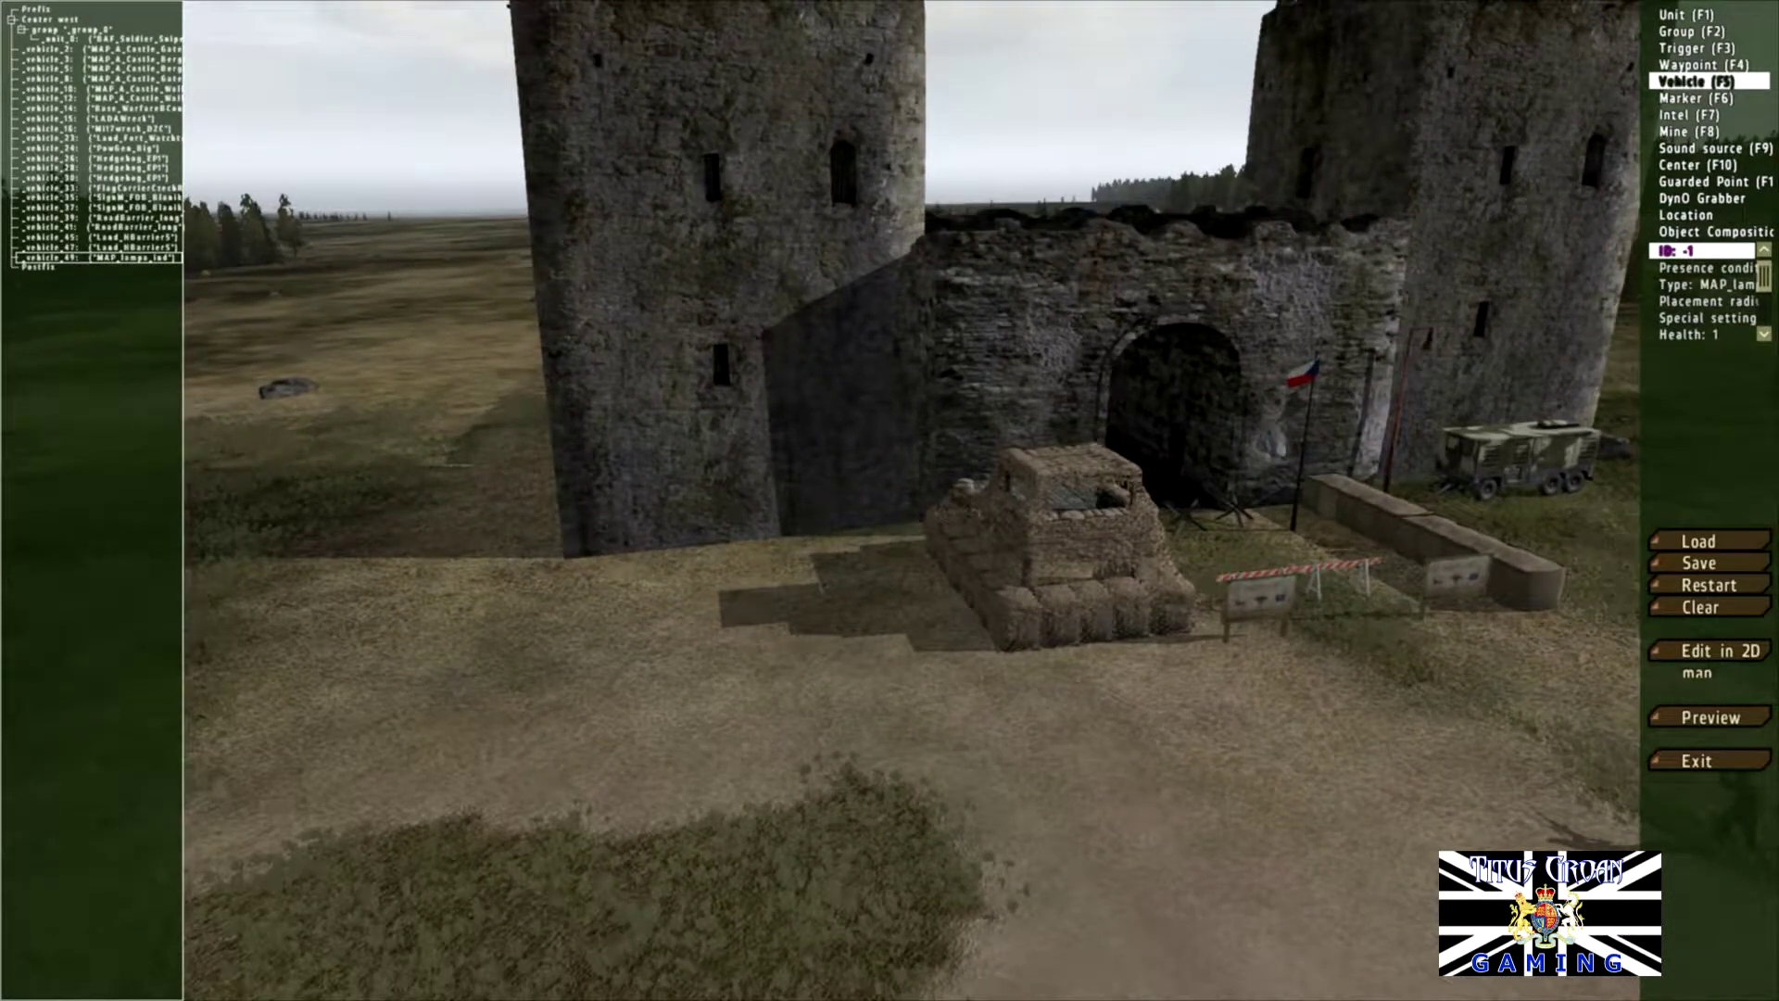
key("ctrl+v")
left_click_drag(899, 371, 938, 408)
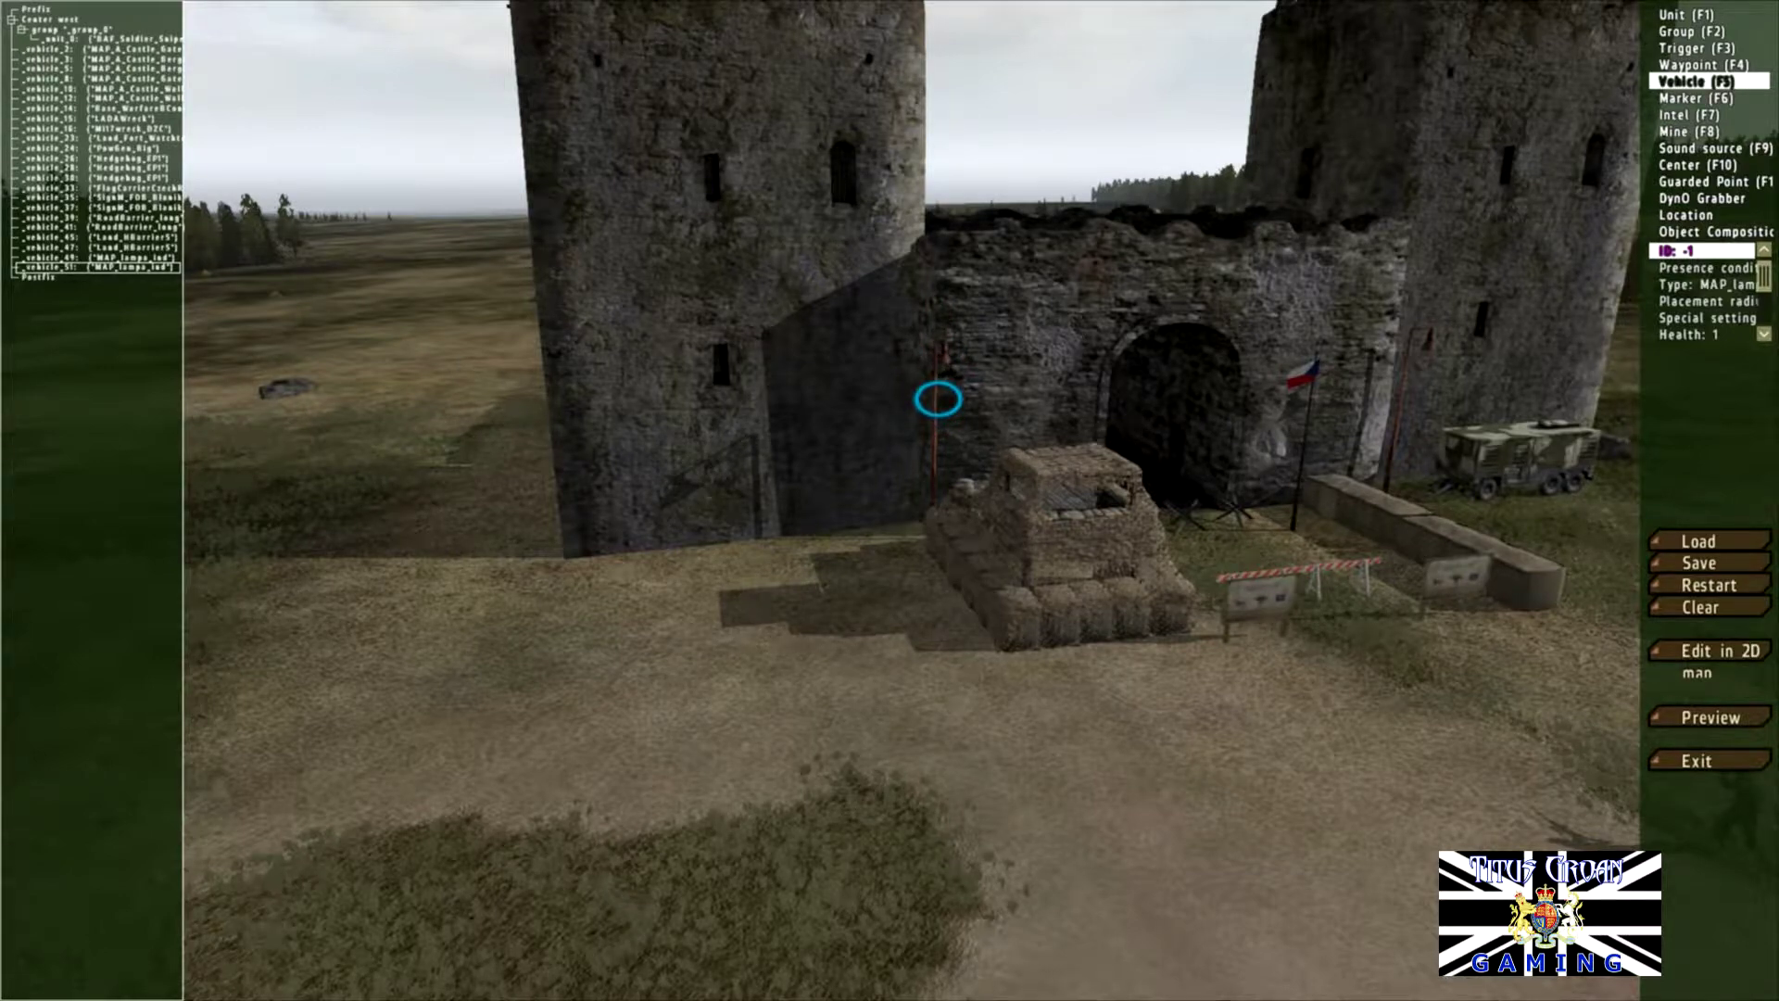
Step: Fine-tune the position of the lamp post on the truck side so it stands close to the gate wall's end
key("d")
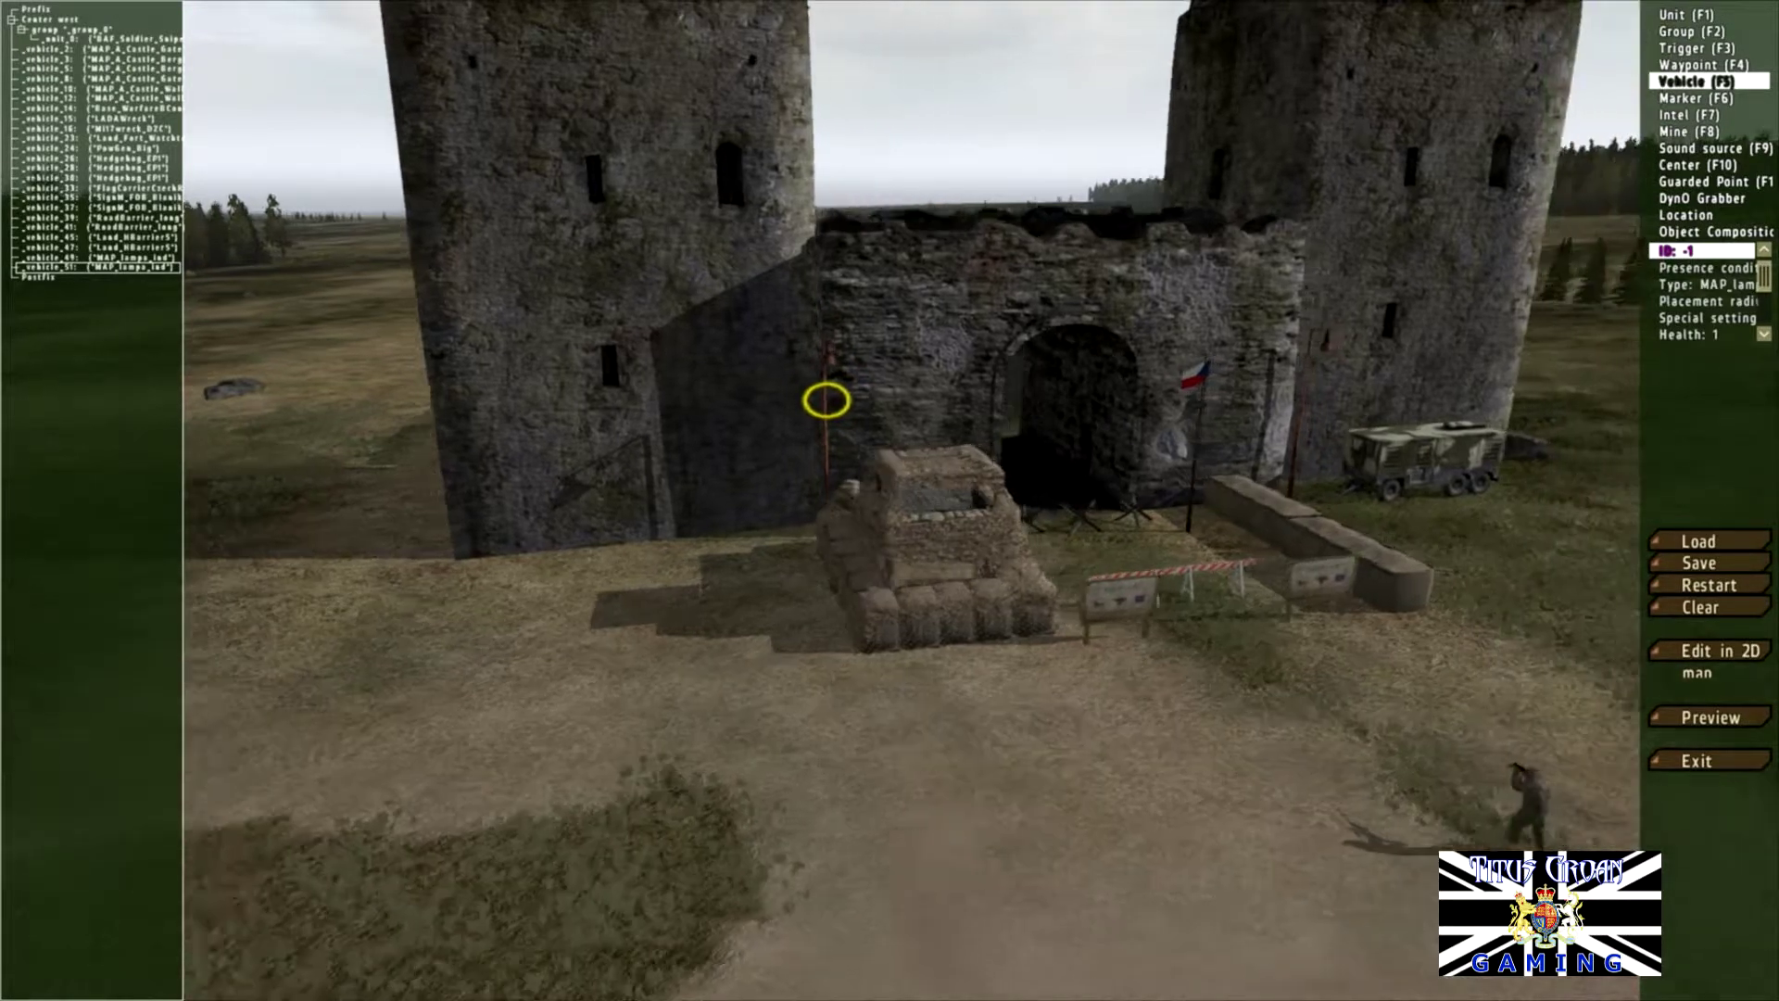
key("d")
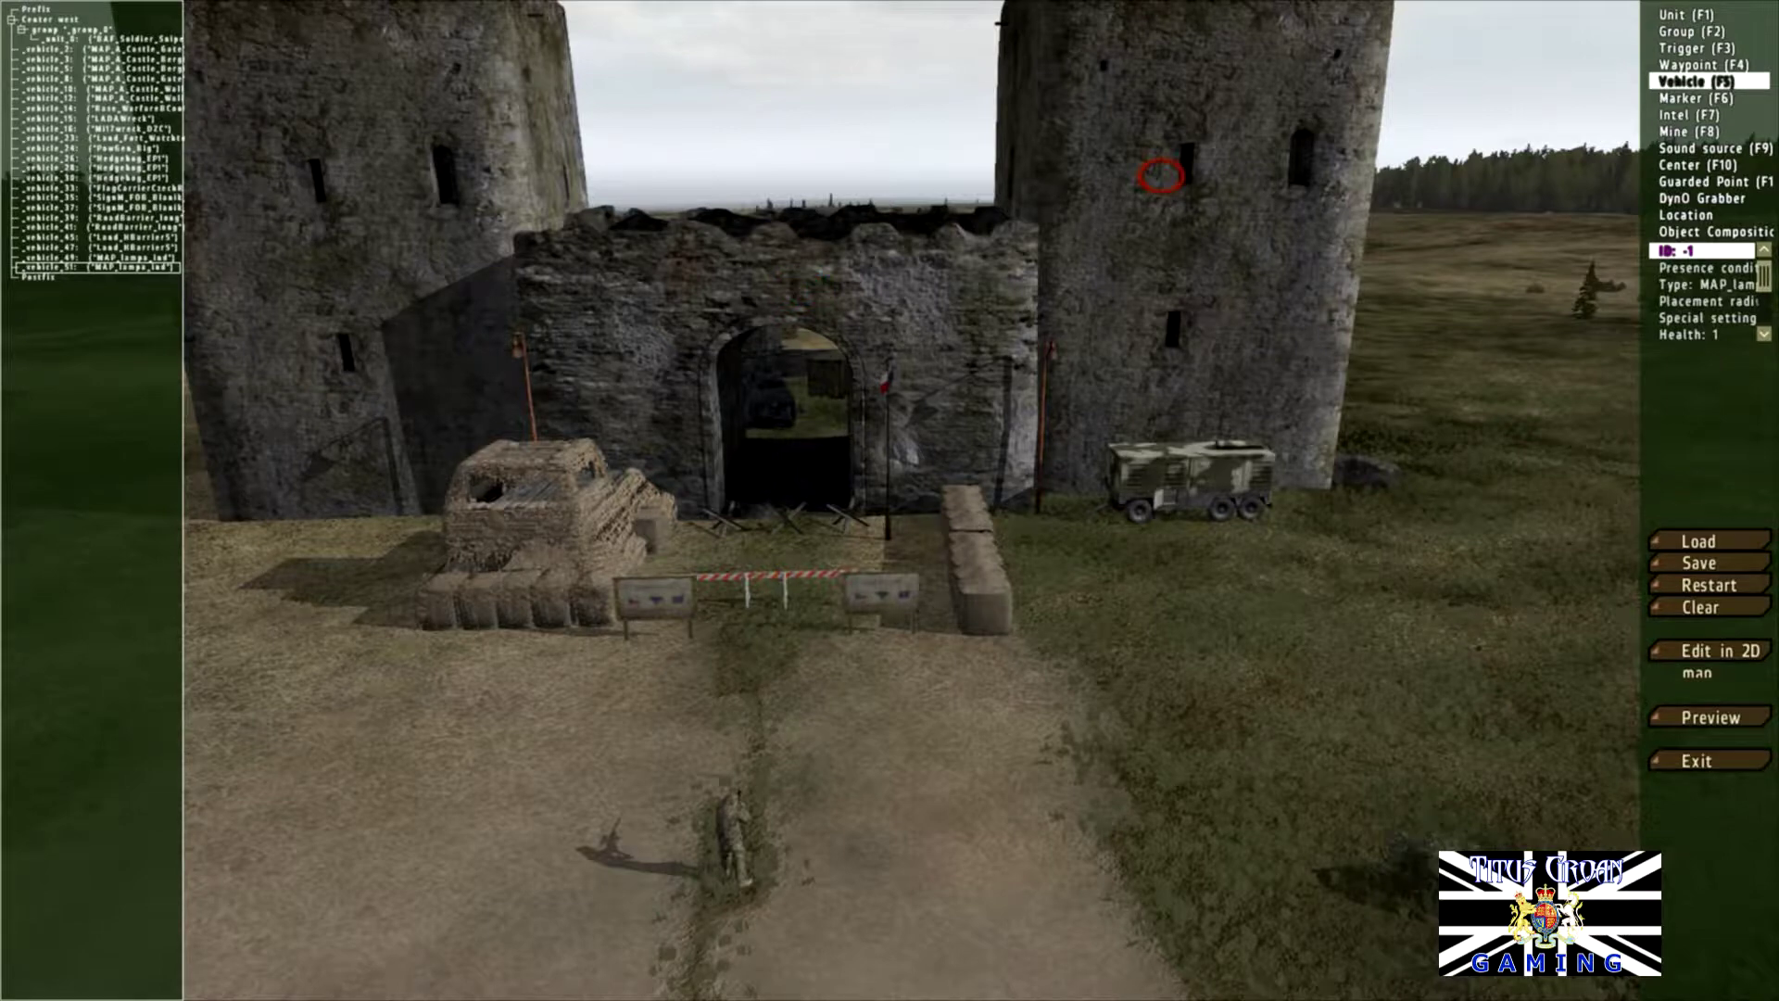
left_click_drag(1045, 394, 1021, 395)
mouse_move(1019, 397)
left_mouse_down()
mouse_move(1000, 397)
mouse_move(1034, 396)
left_mouse_up()
key("a")
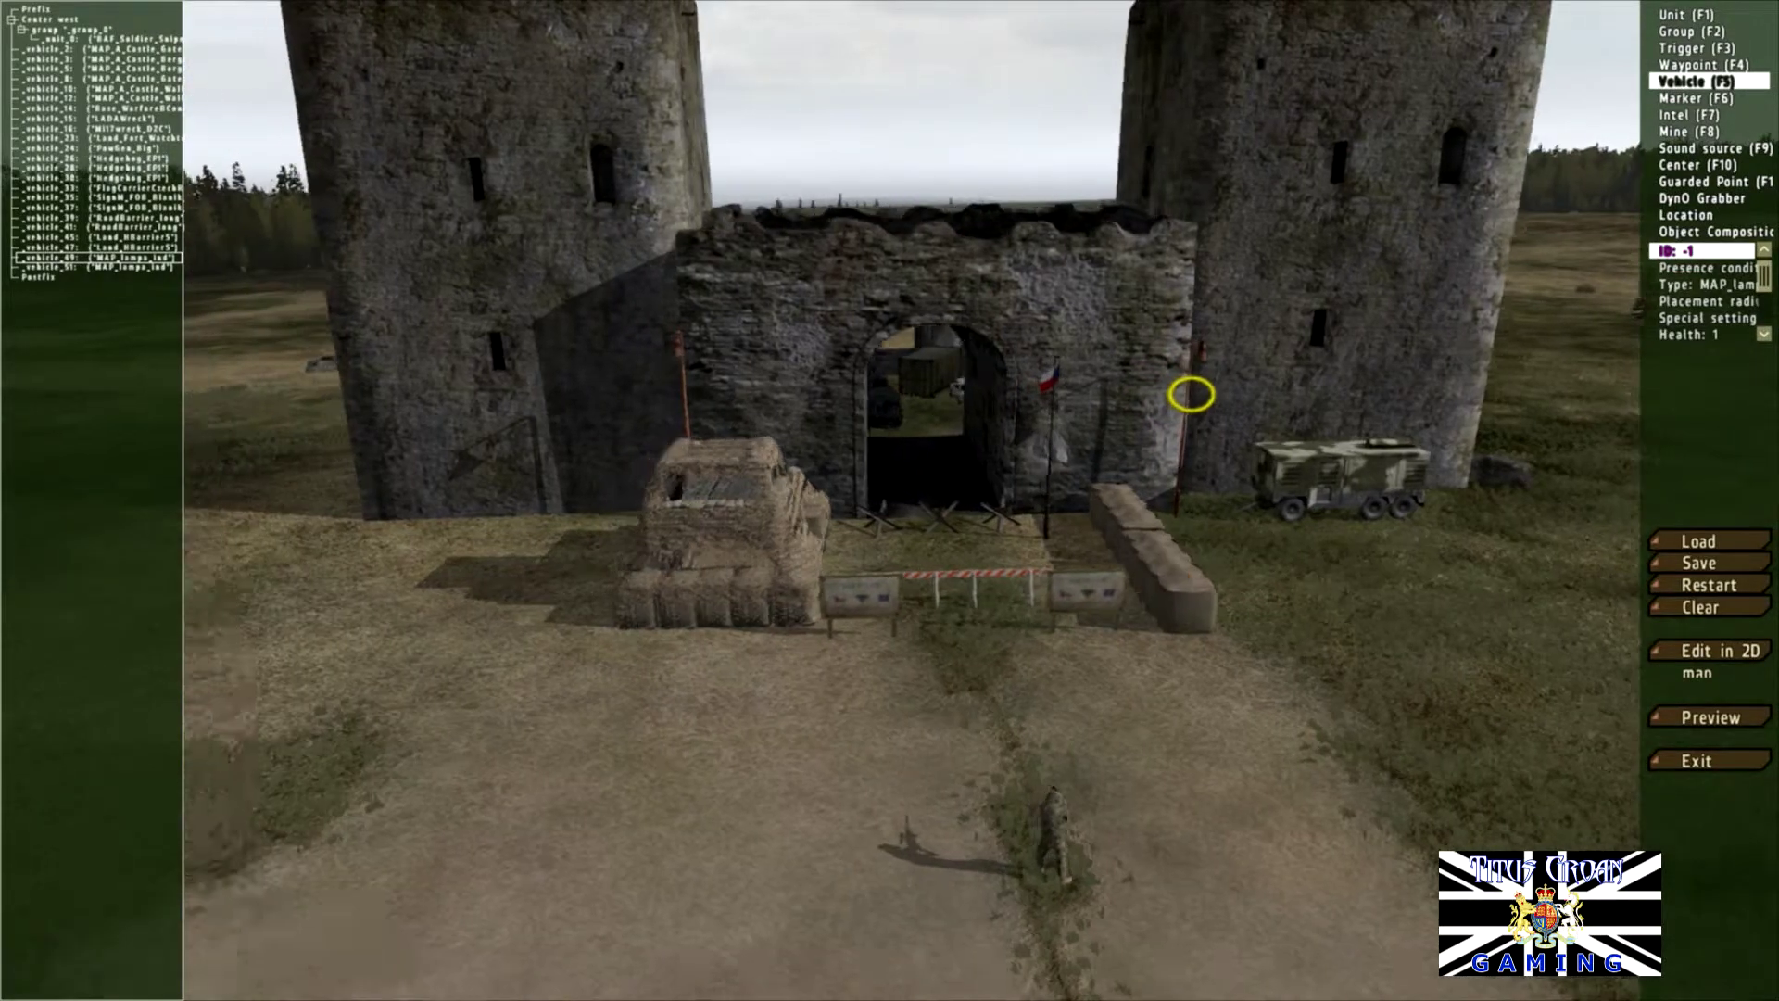
key("d")
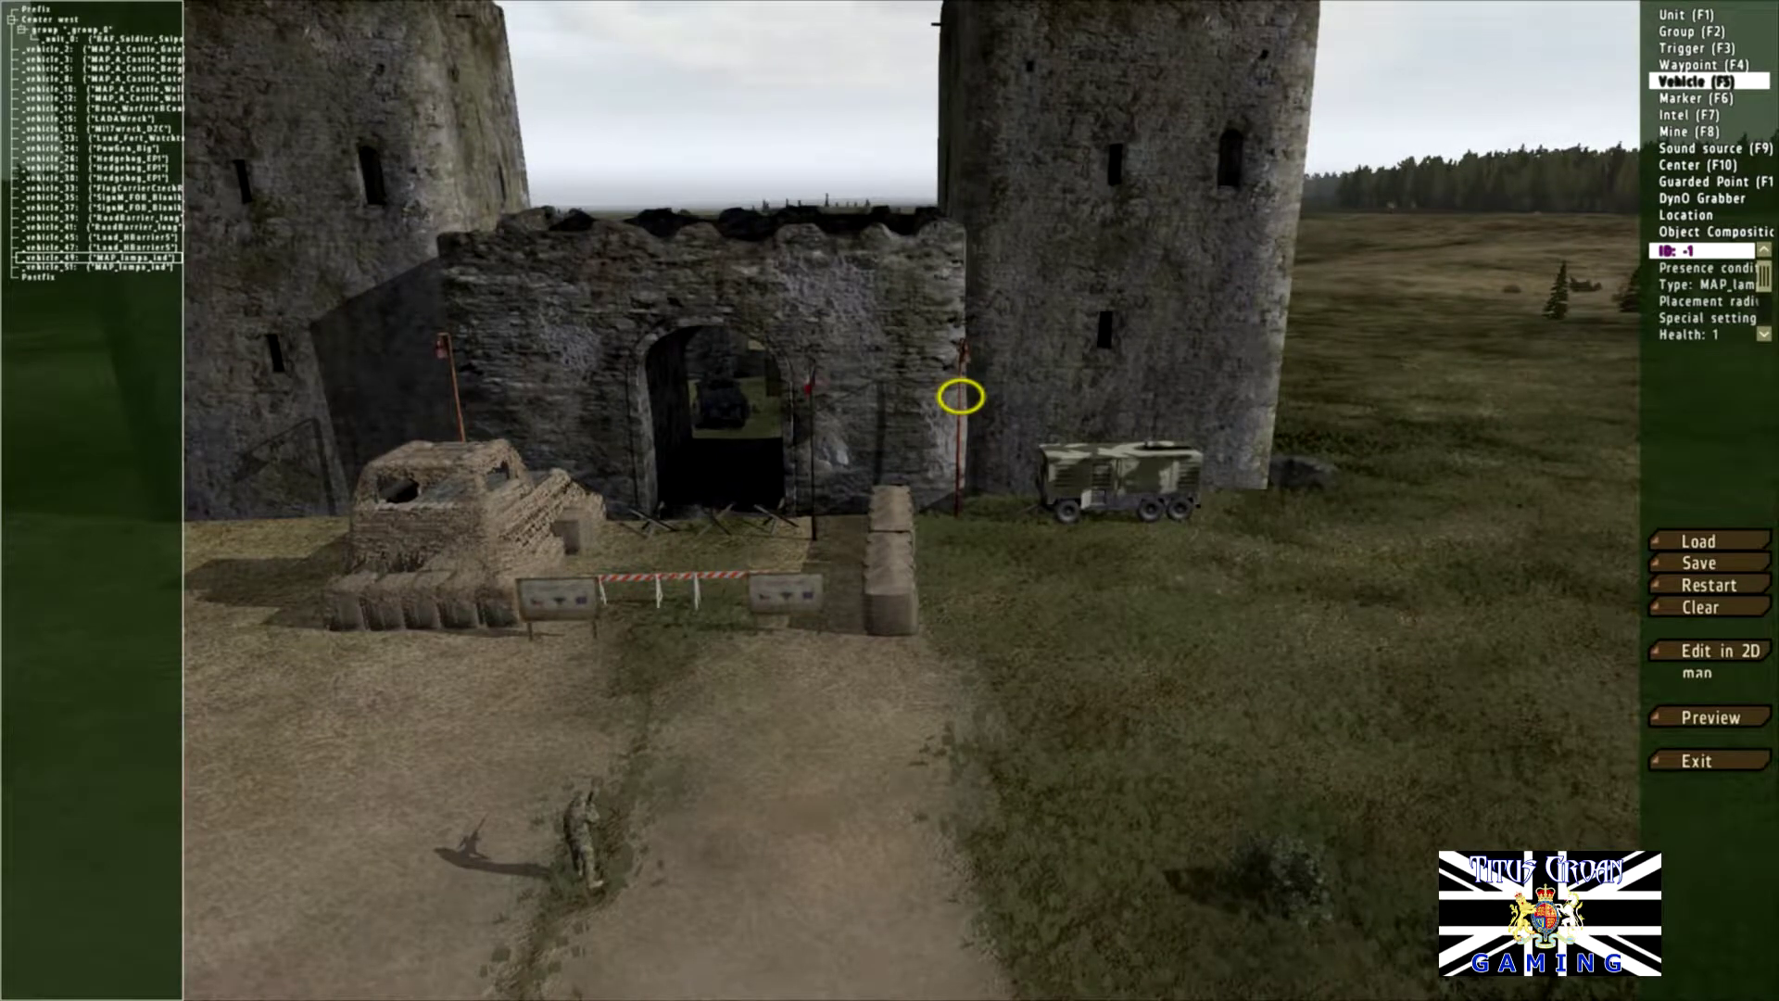
Step: Open the truck-side lamp post's properties and examine the lights, billboards and signs in MAP: EU-Signs, collapsing the category when finished
double_click(961, 396)
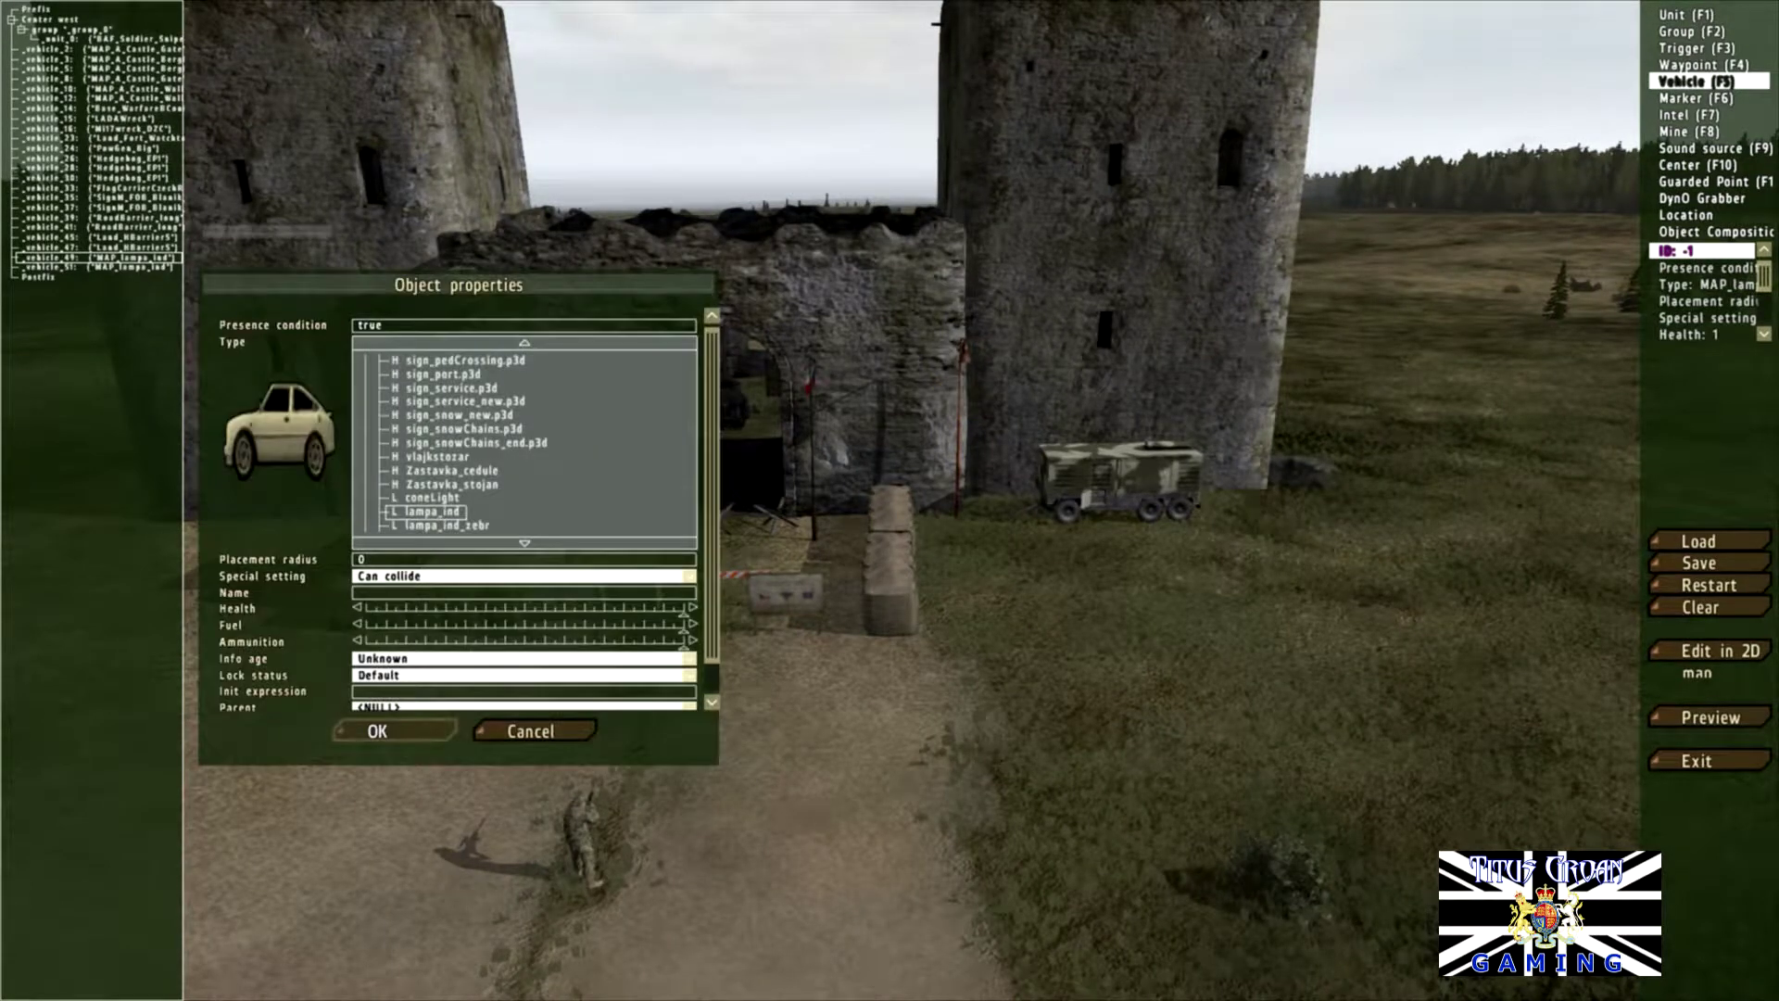
scroll(524, 442, "down", 5)
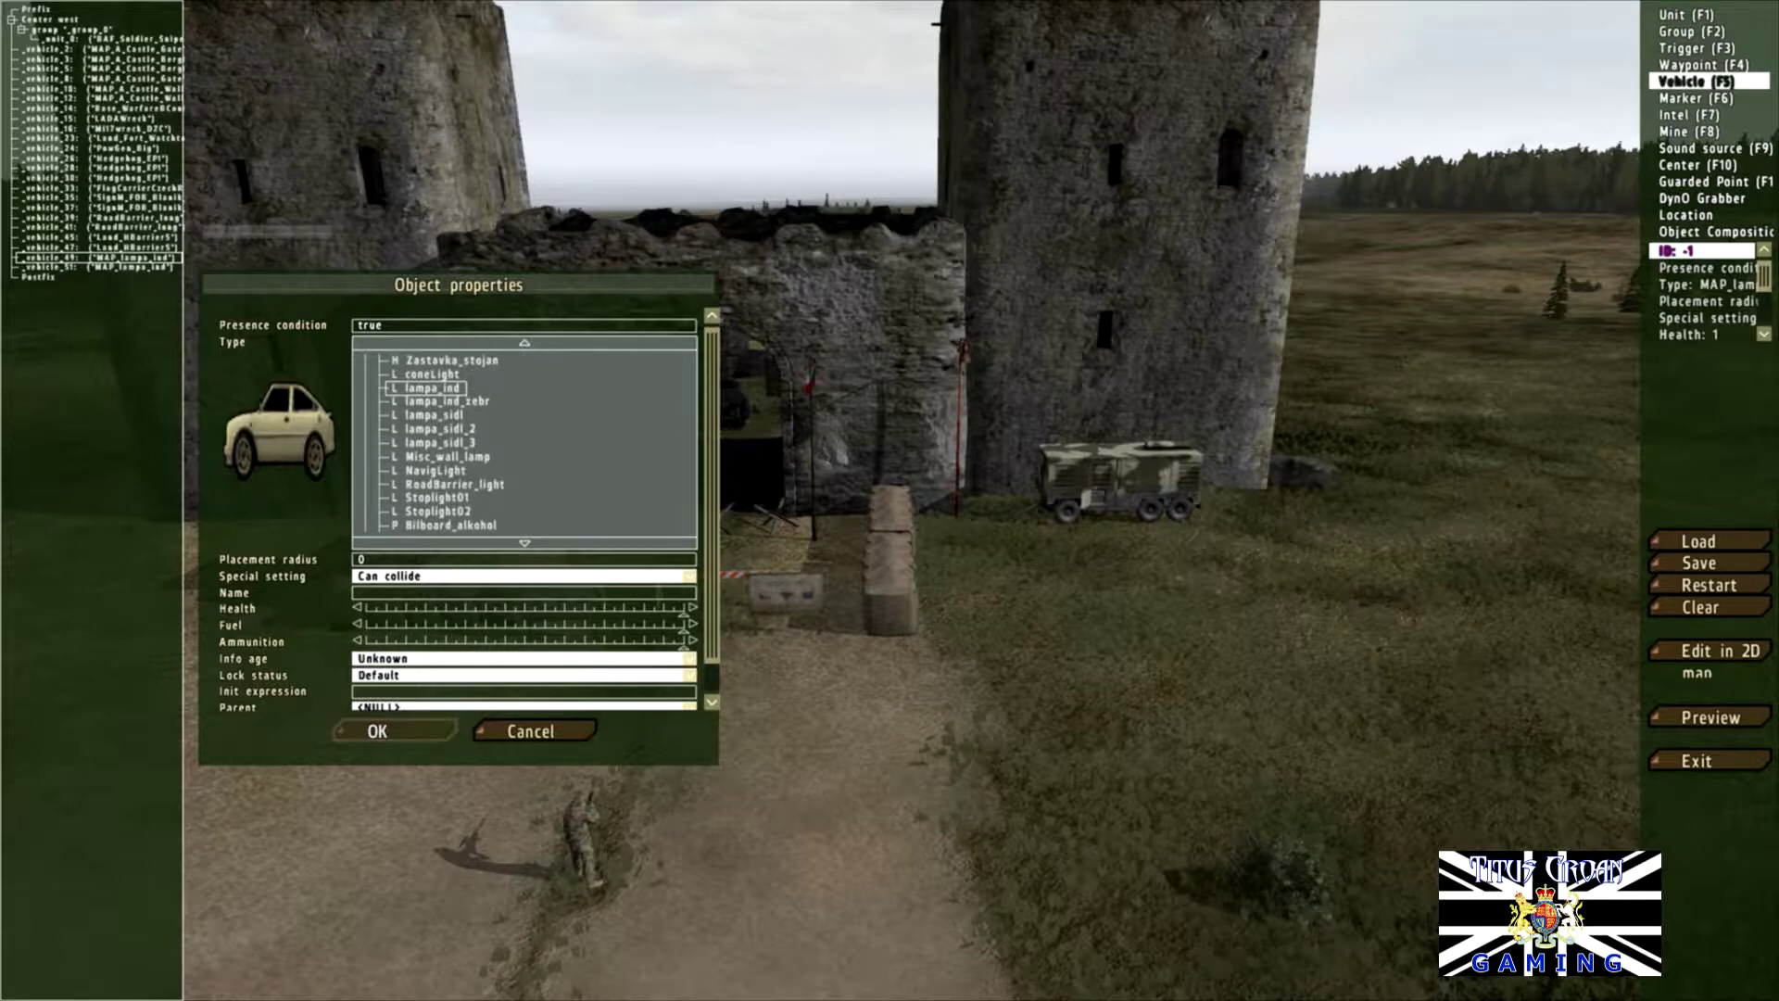
scroll(524, 442, "down", 5)
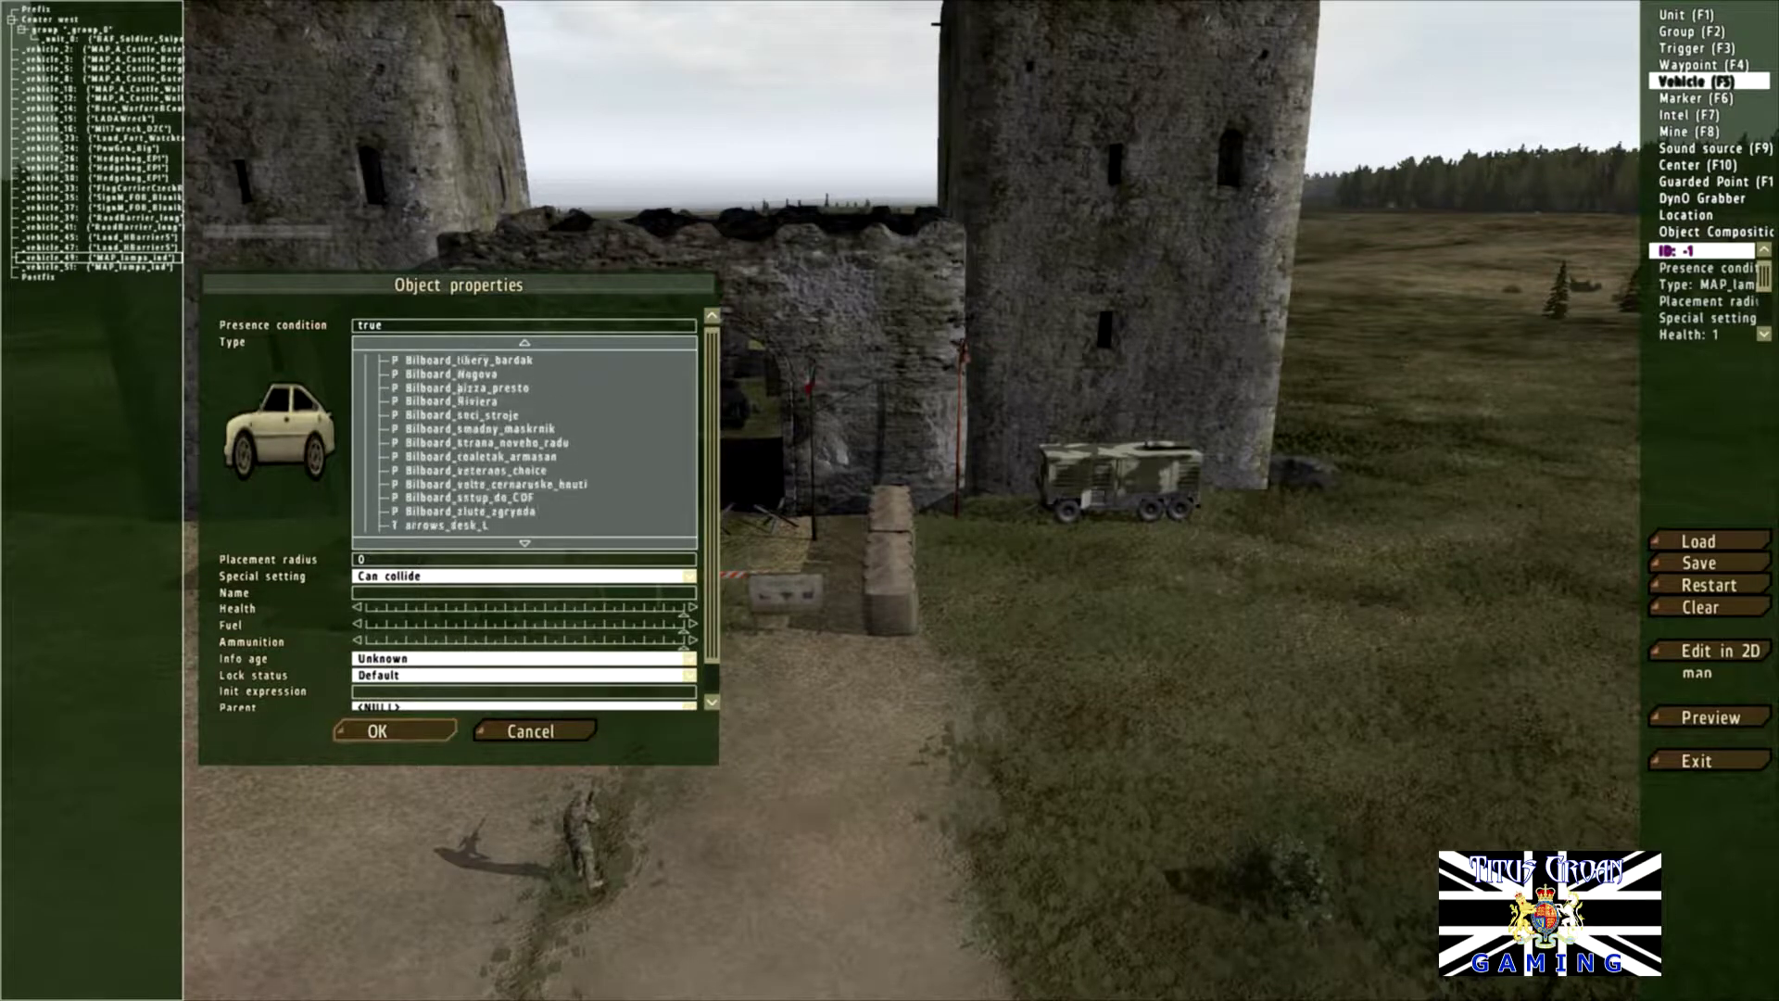
scroll(524, 442, "down", 8)
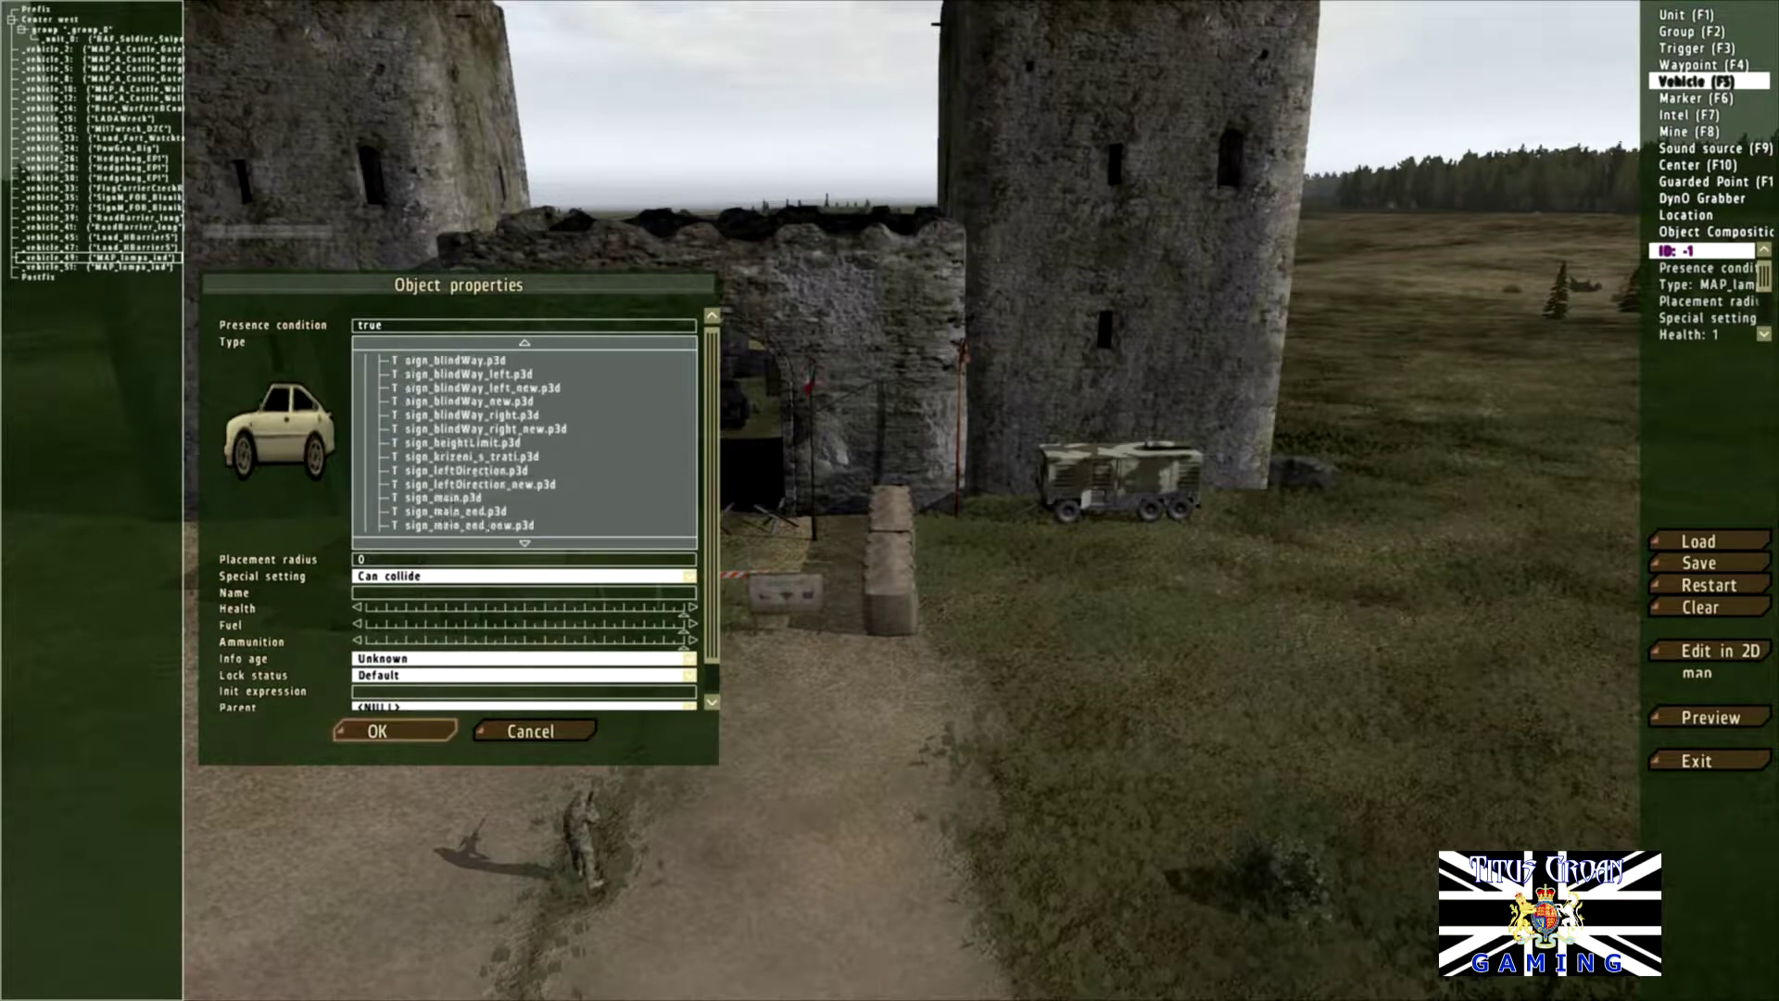
scroll(524, 442, "down", 2)
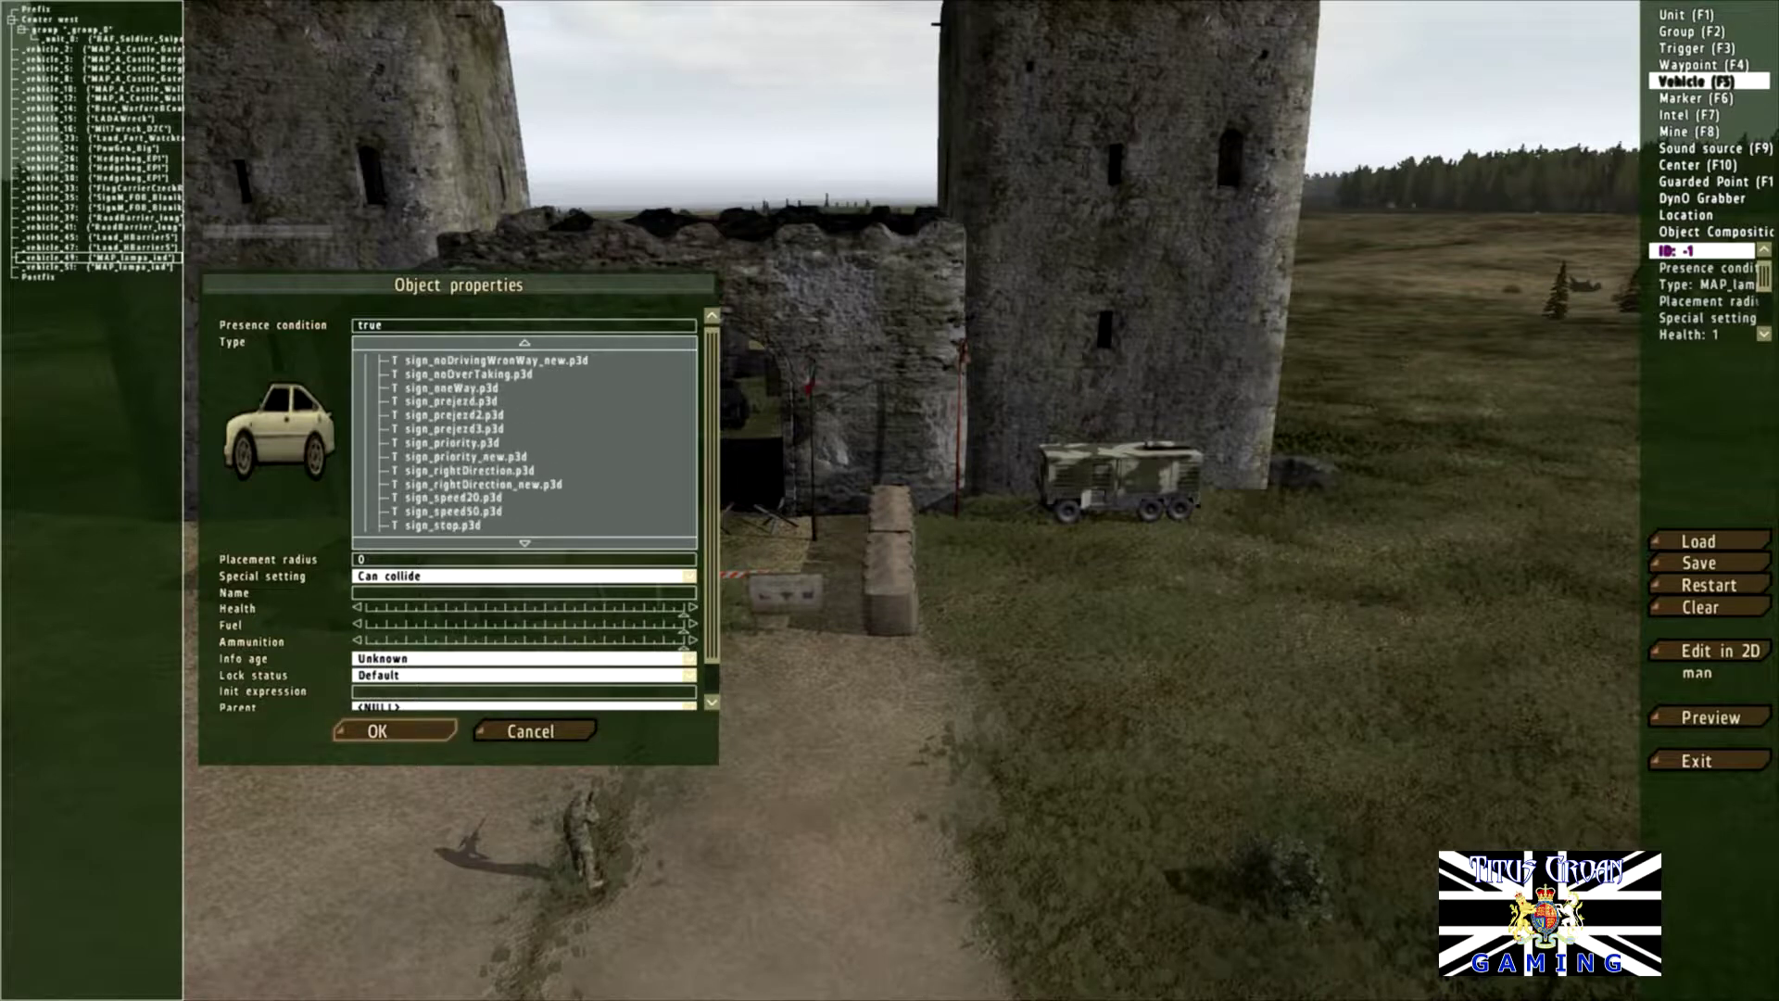
scroll(525, 442, "down", 3)
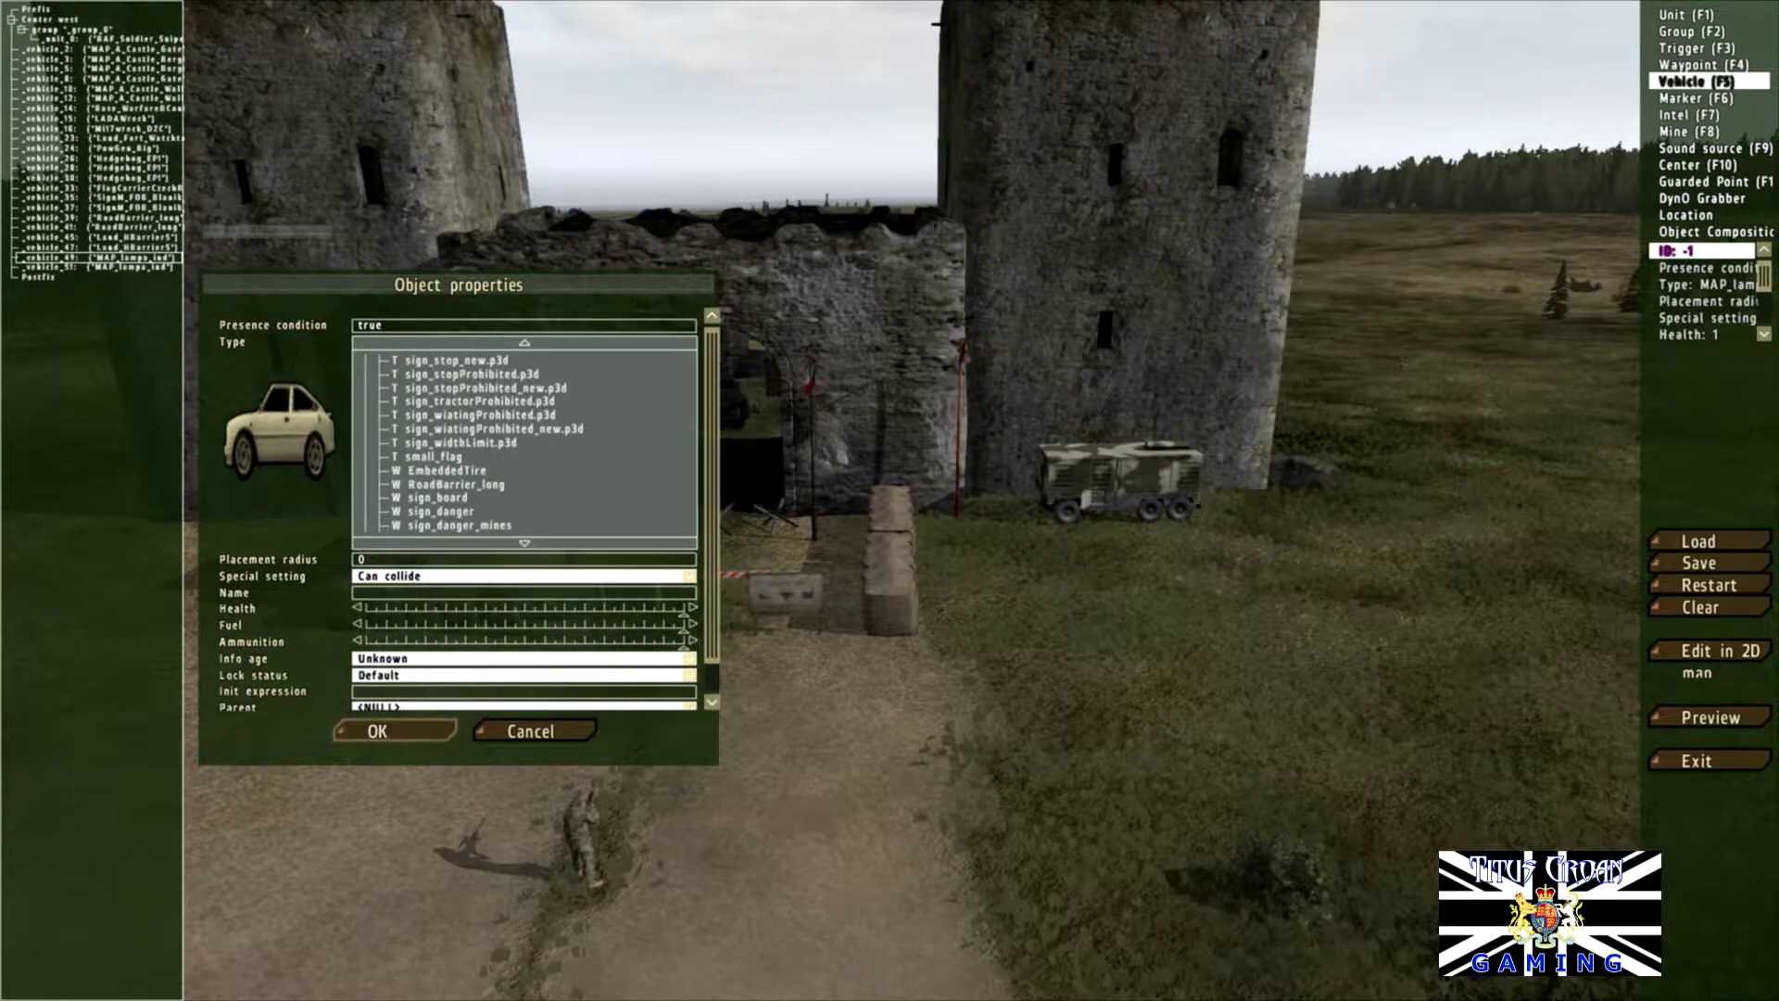
scroll(524, 442, "down", 2)
scroll(524, 442, "up", 7)
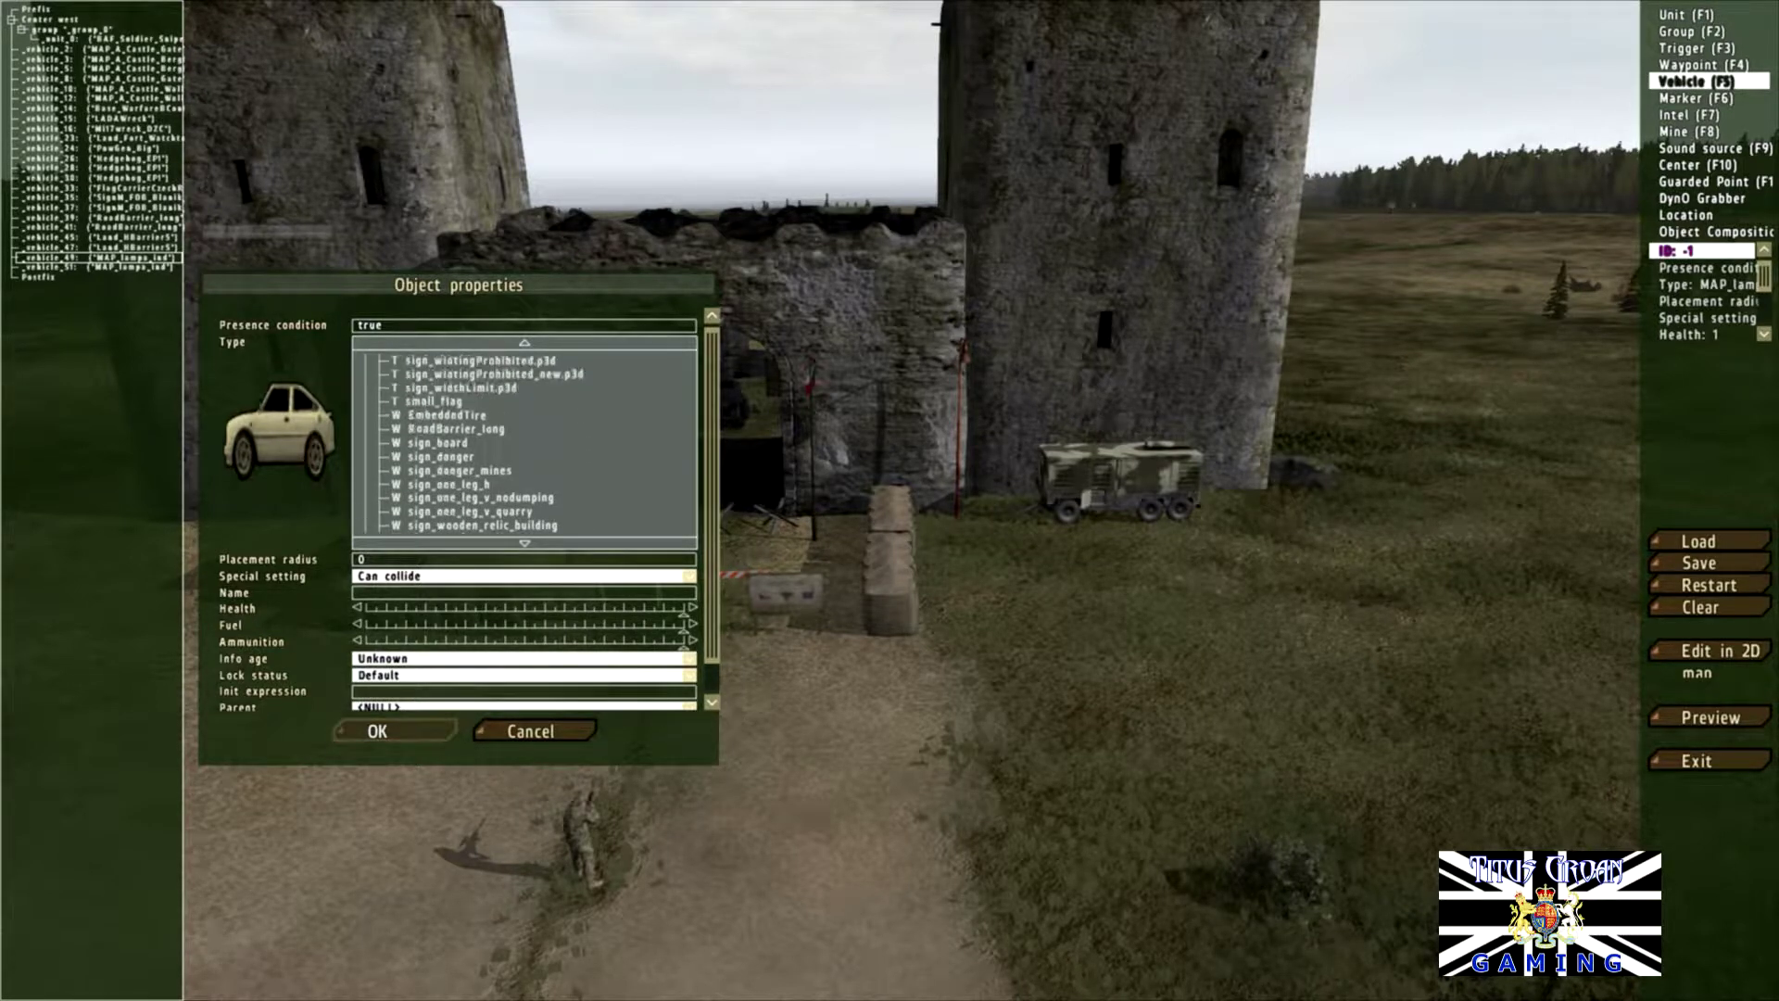
scroll(524, 442, "up", 5)
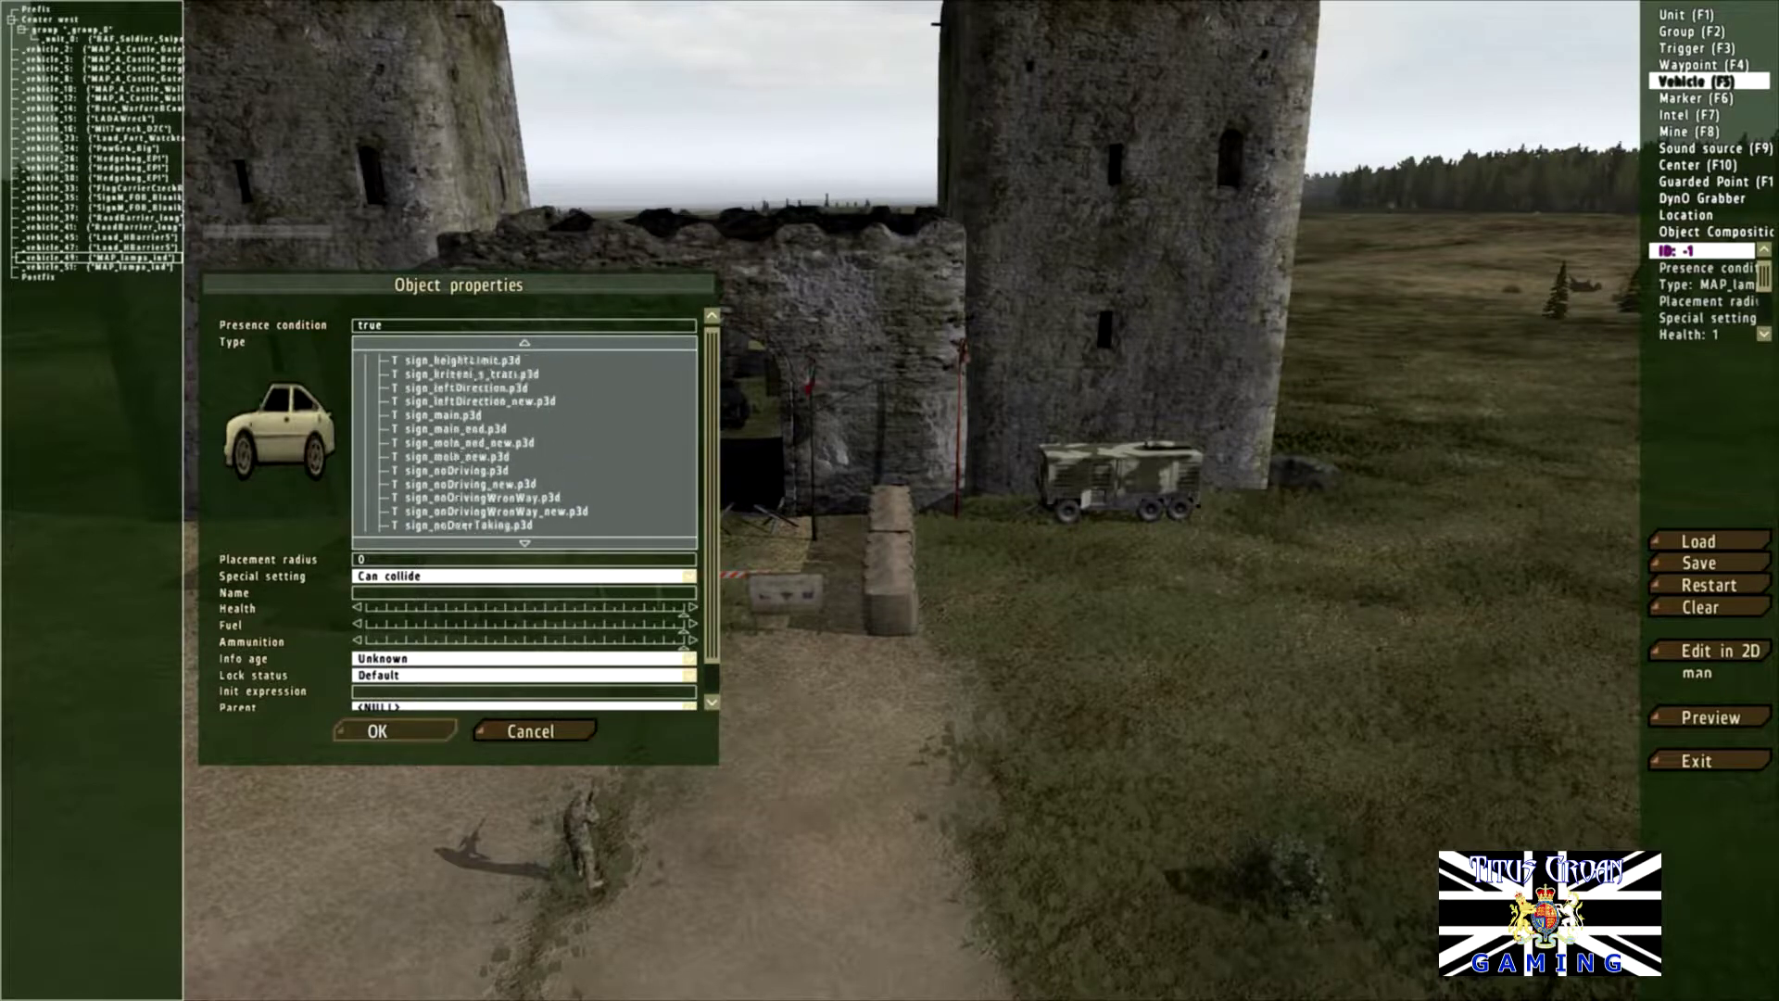
scroll(524, 442, "up", 5)
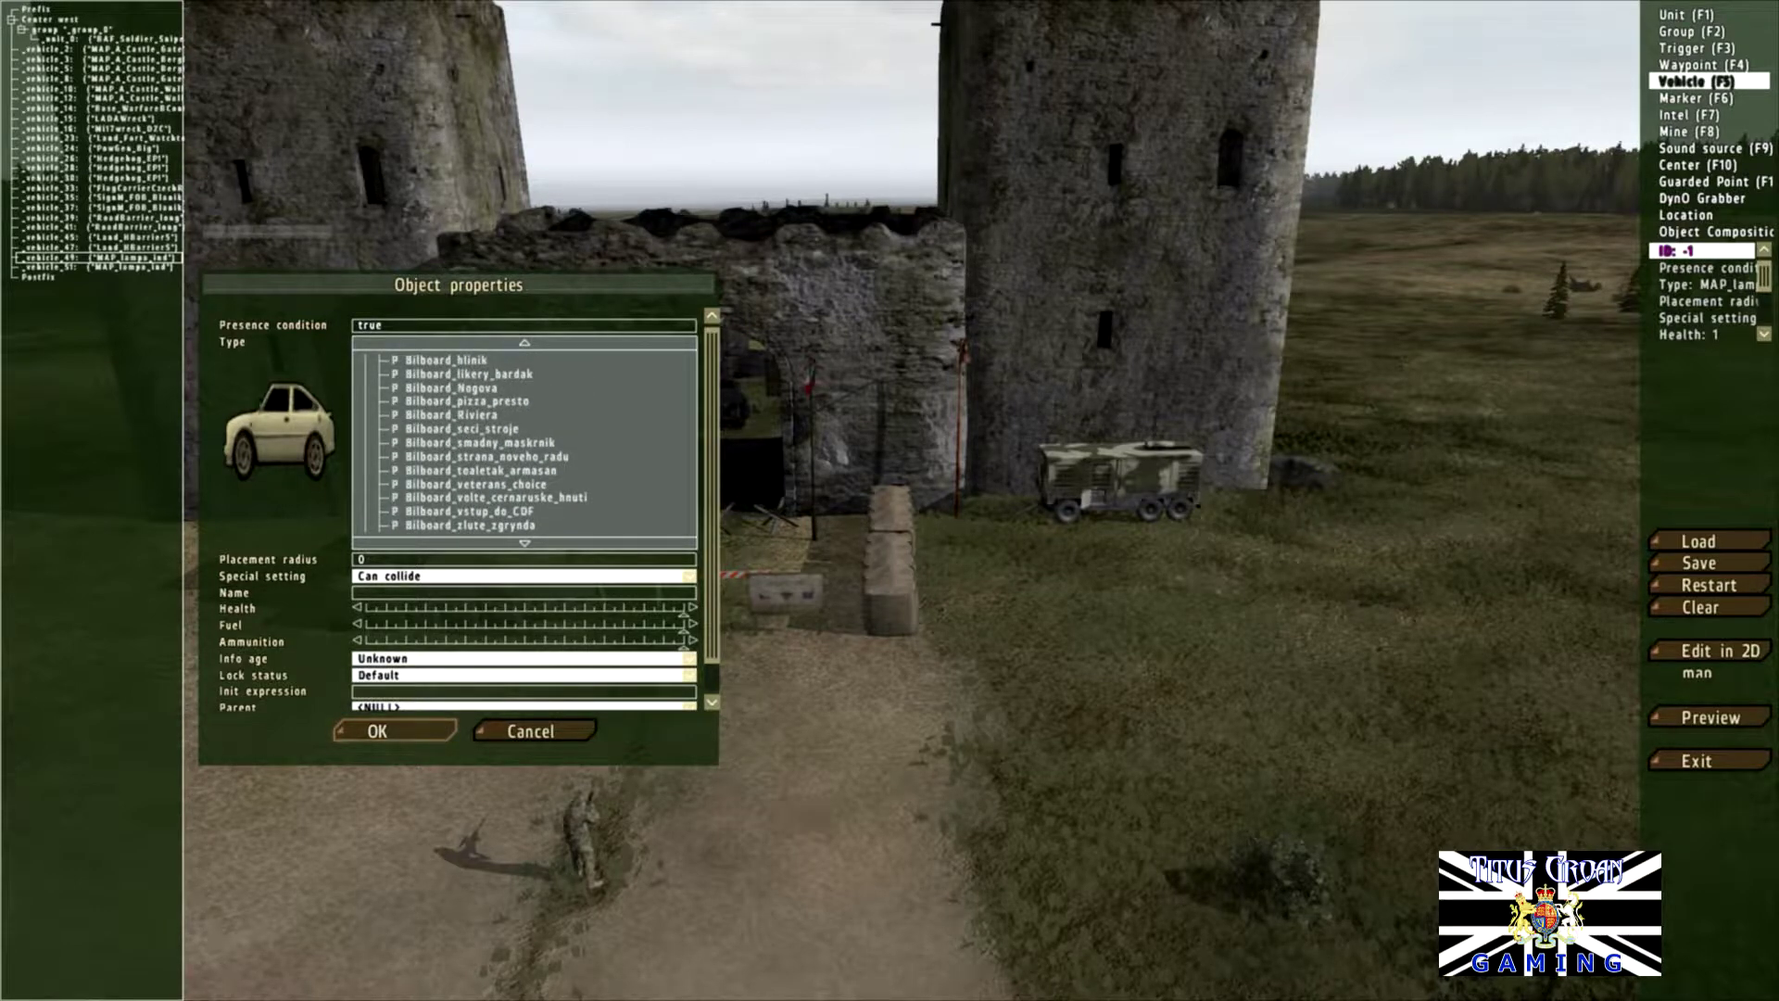
scroll(524, 442, "up", 2)
scroll(525, 442, "up", 4)
scroll(525, 442, "up", 3)
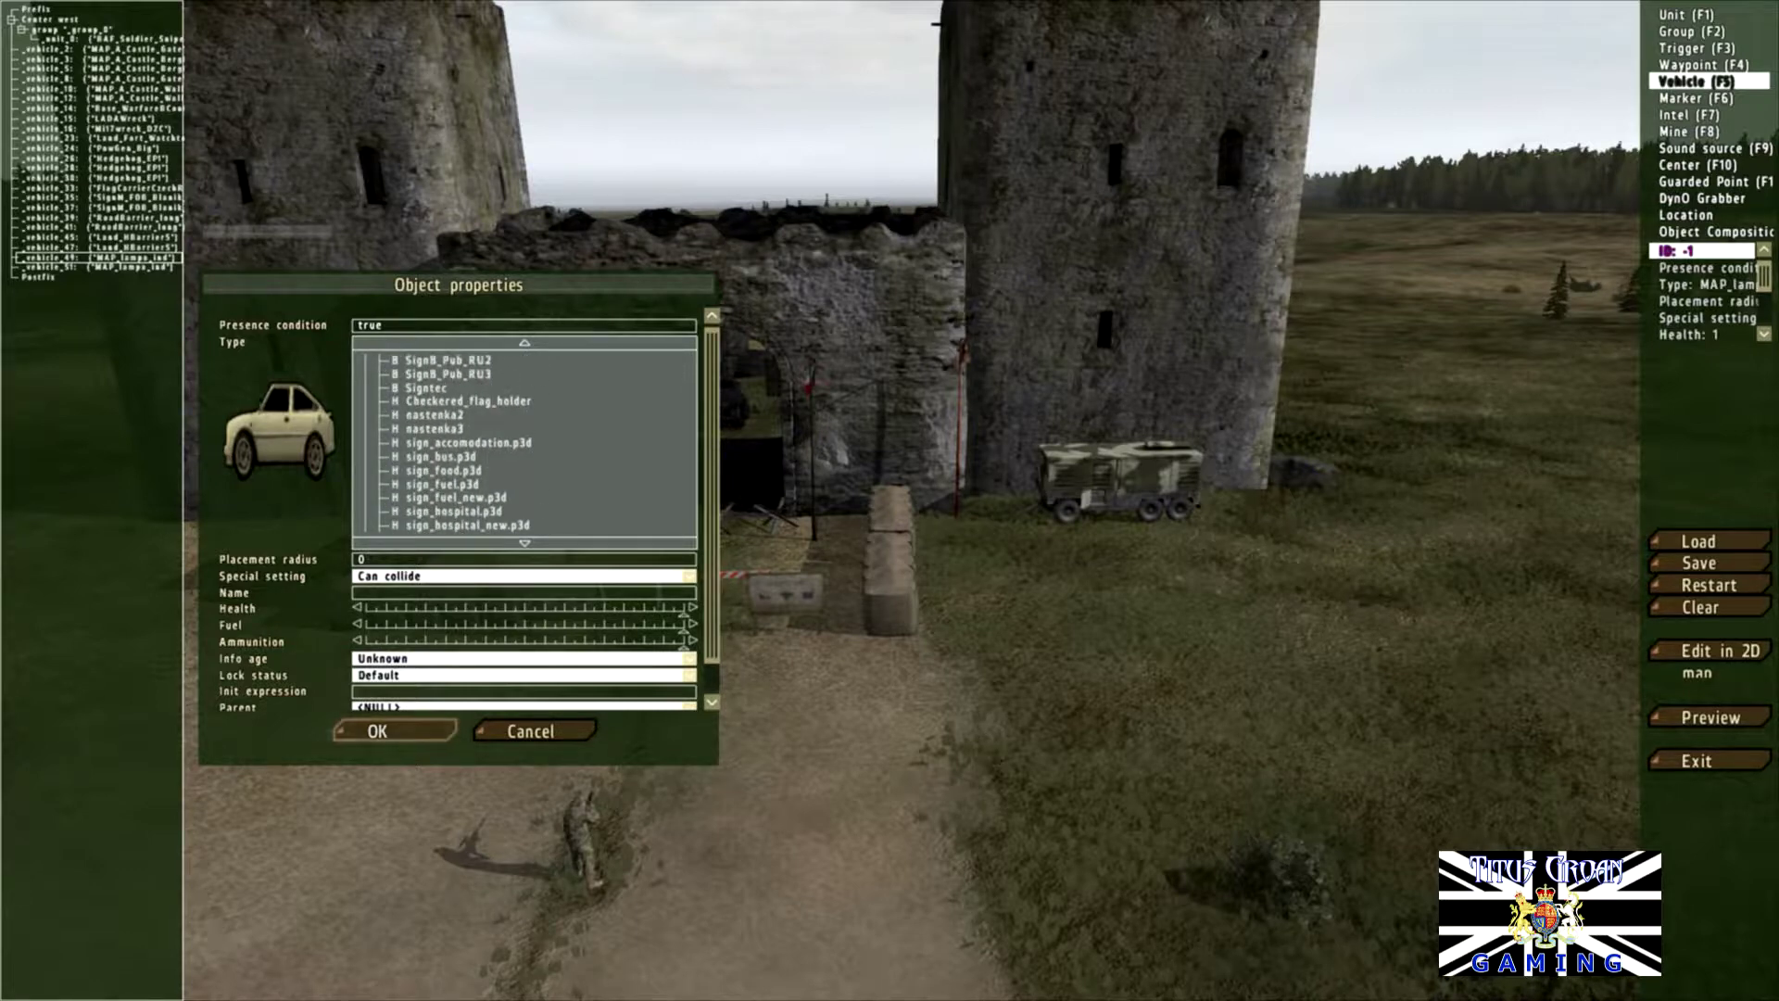
scroll(524, 442, "up", 3)
scroll(524, 442, "up", 2)
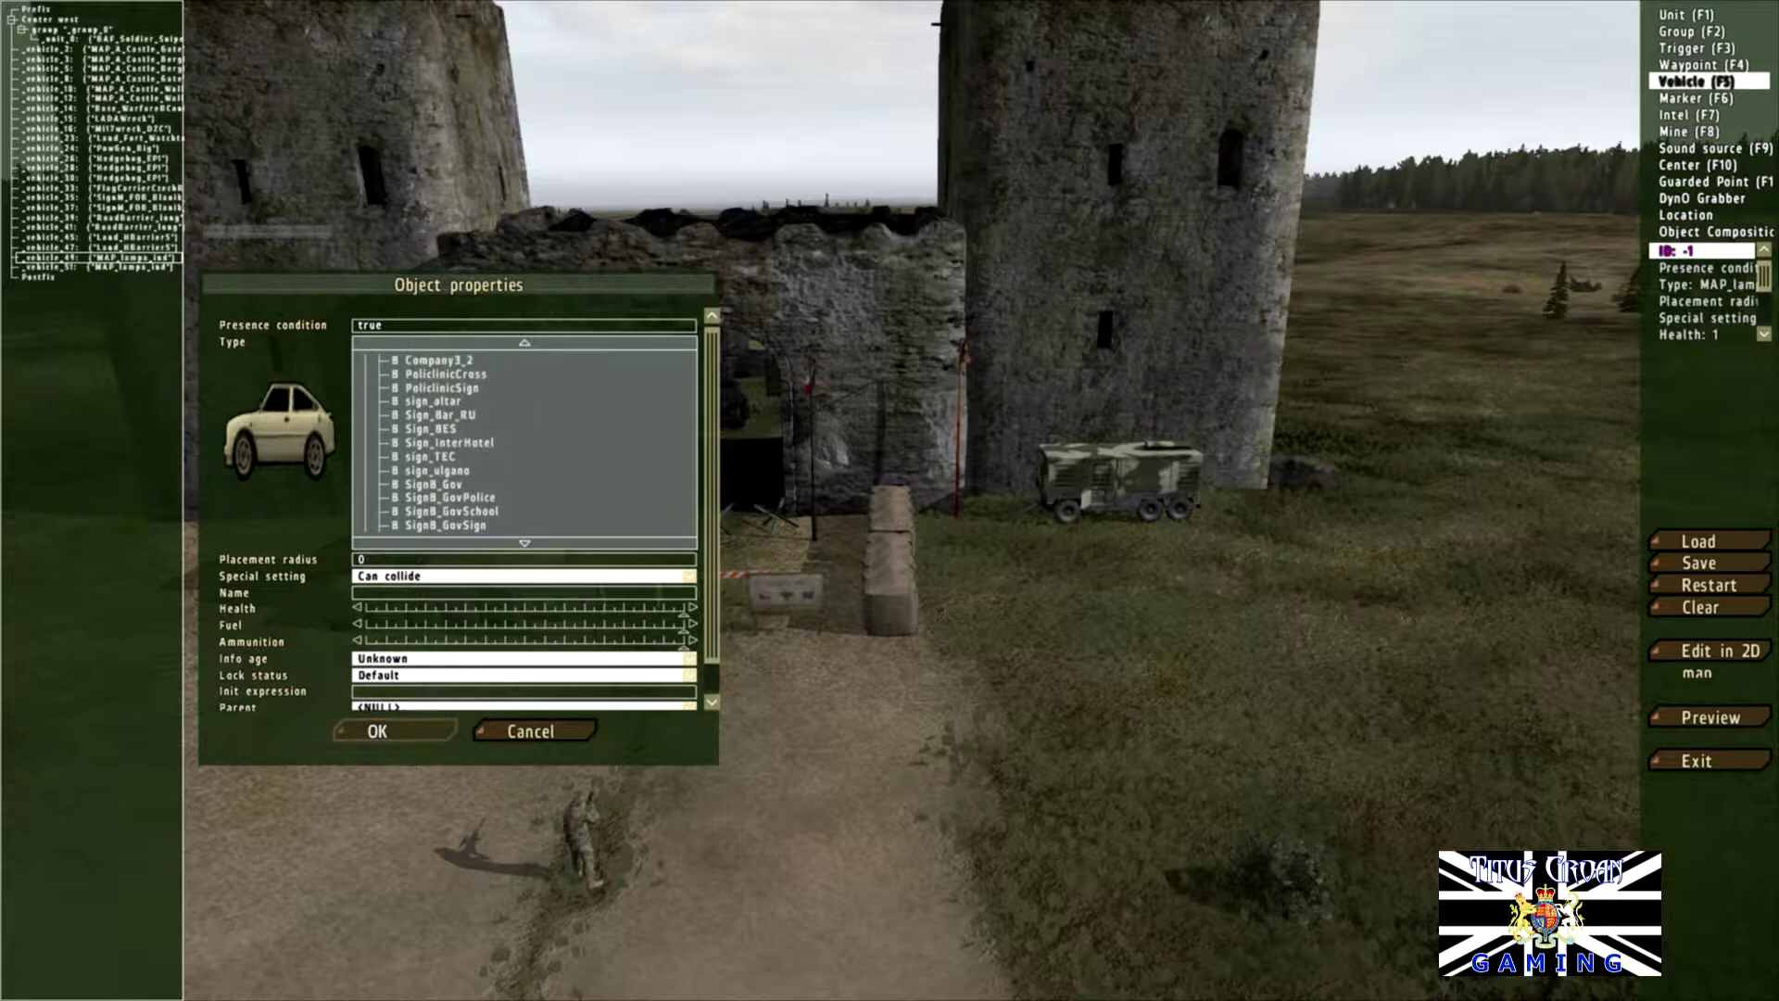
scroll(524, 442, "up", 5)
scroll(525, 442, "up", 10)
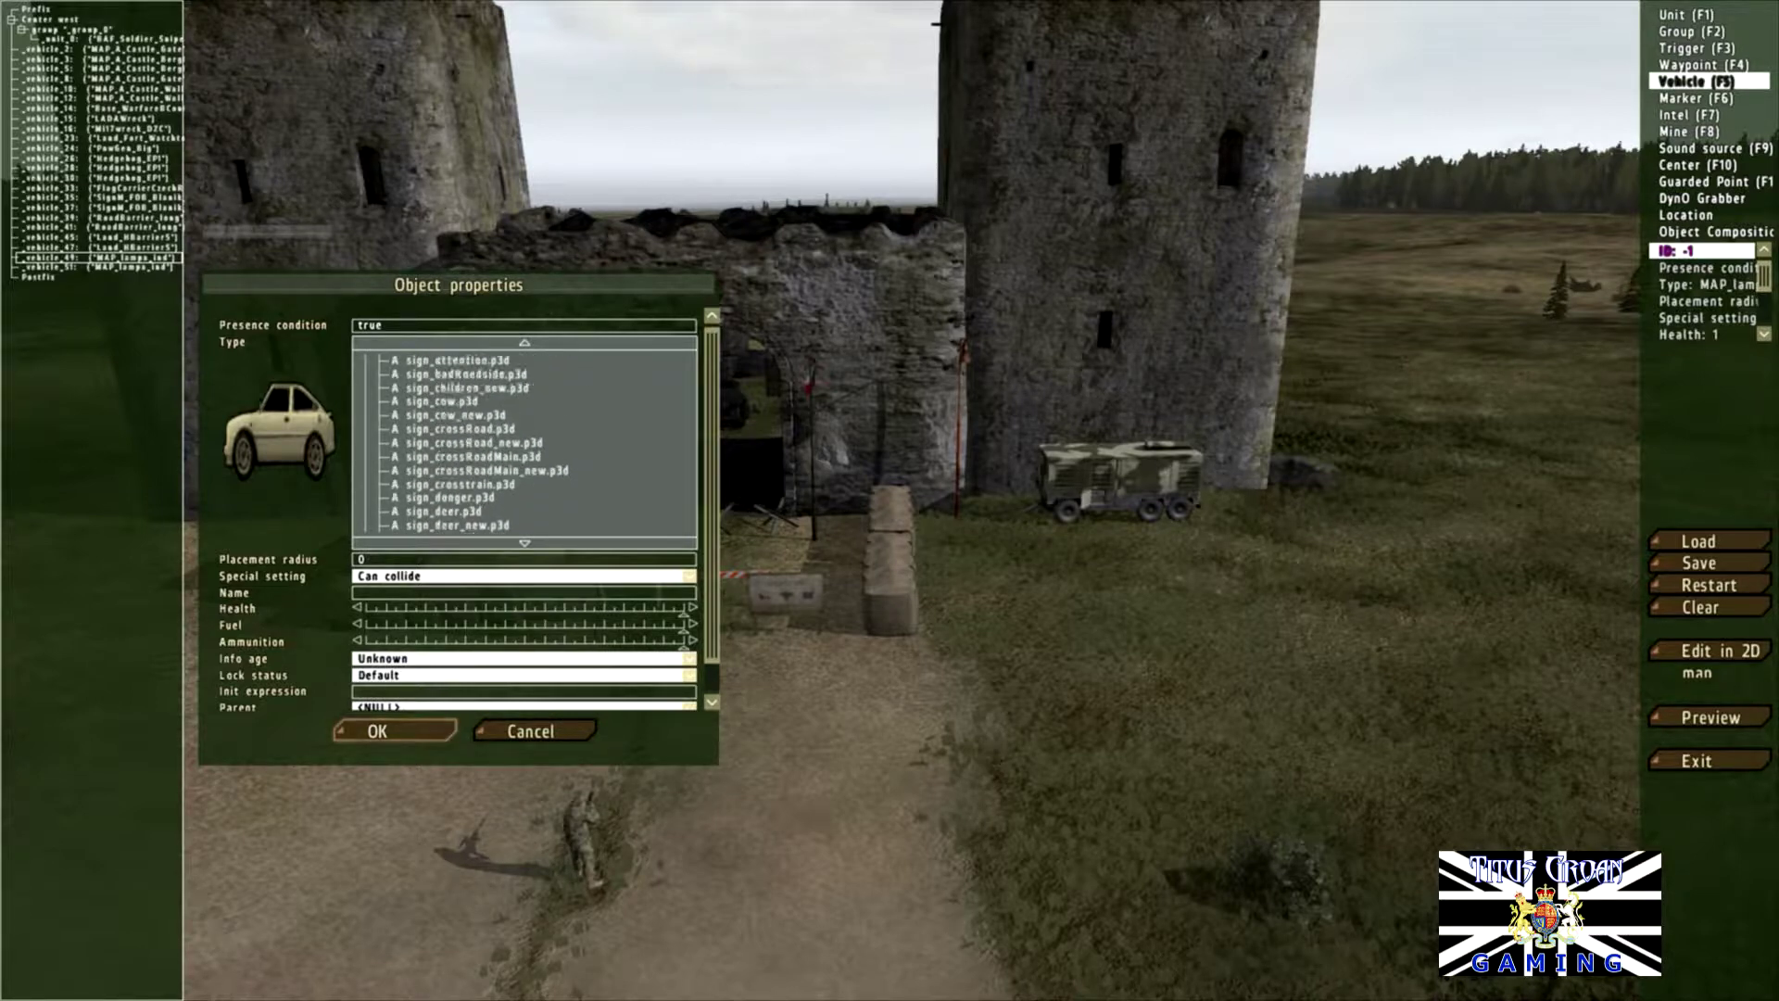
scroll(524, 442, "up", 2)
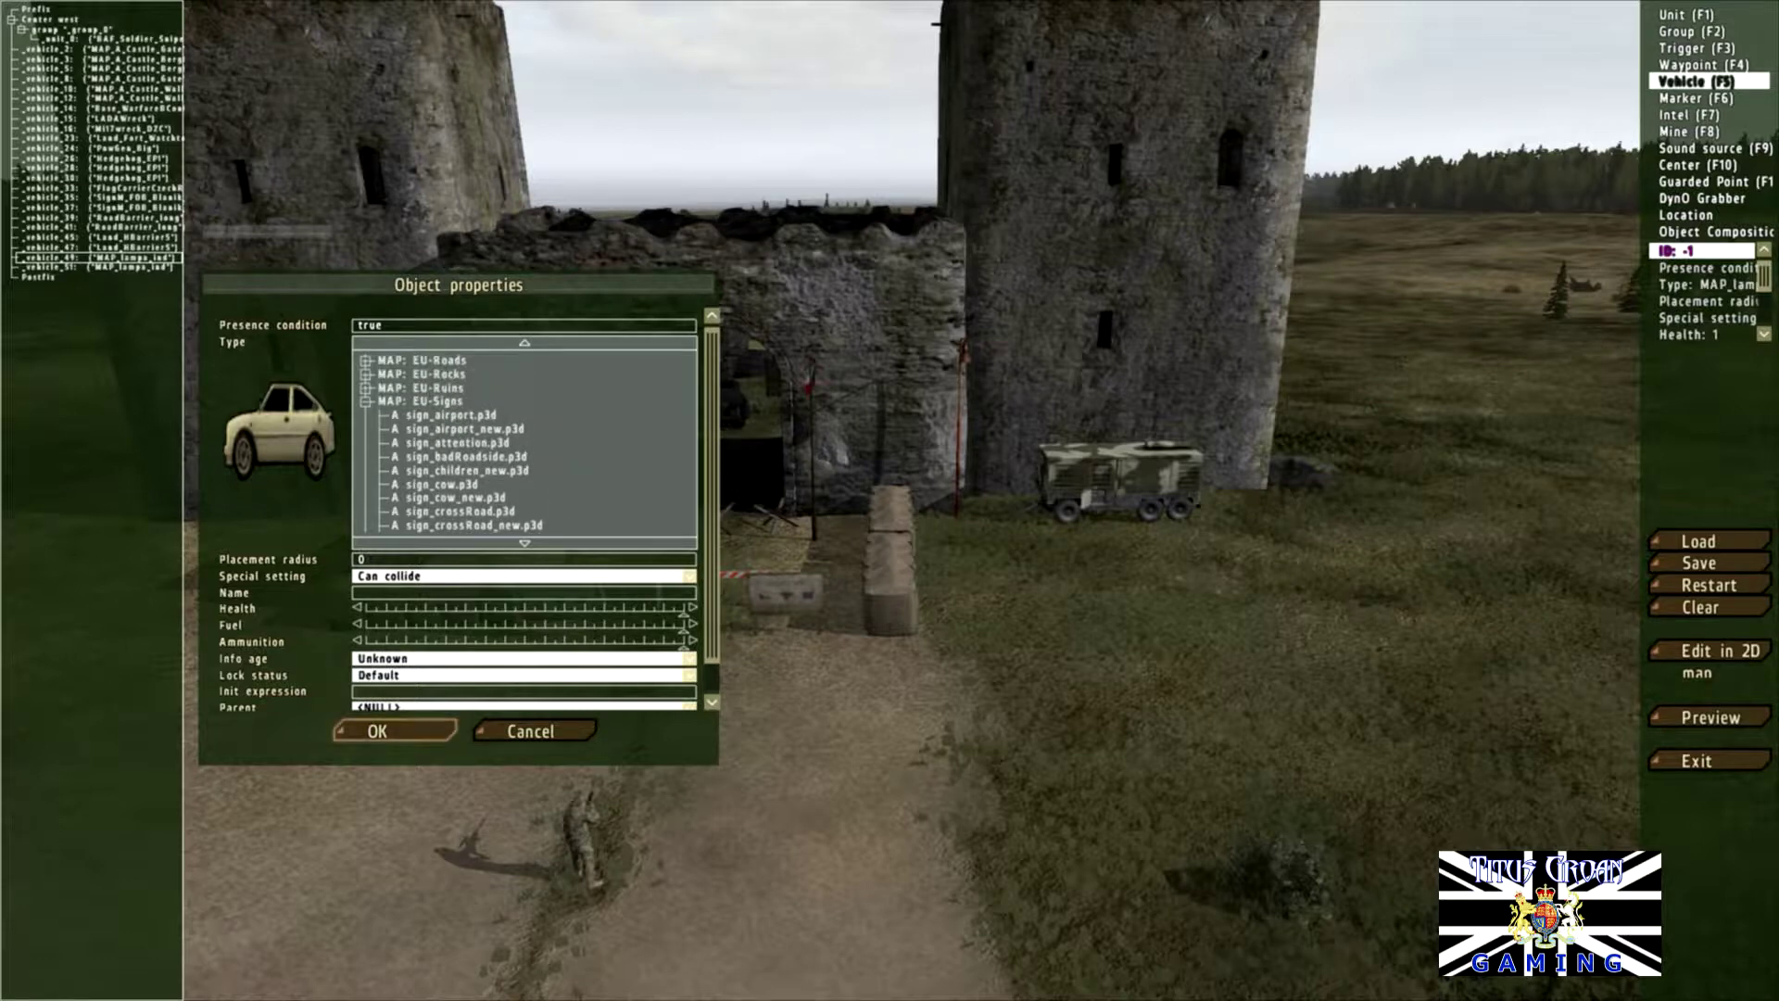
left_click(366, 401)
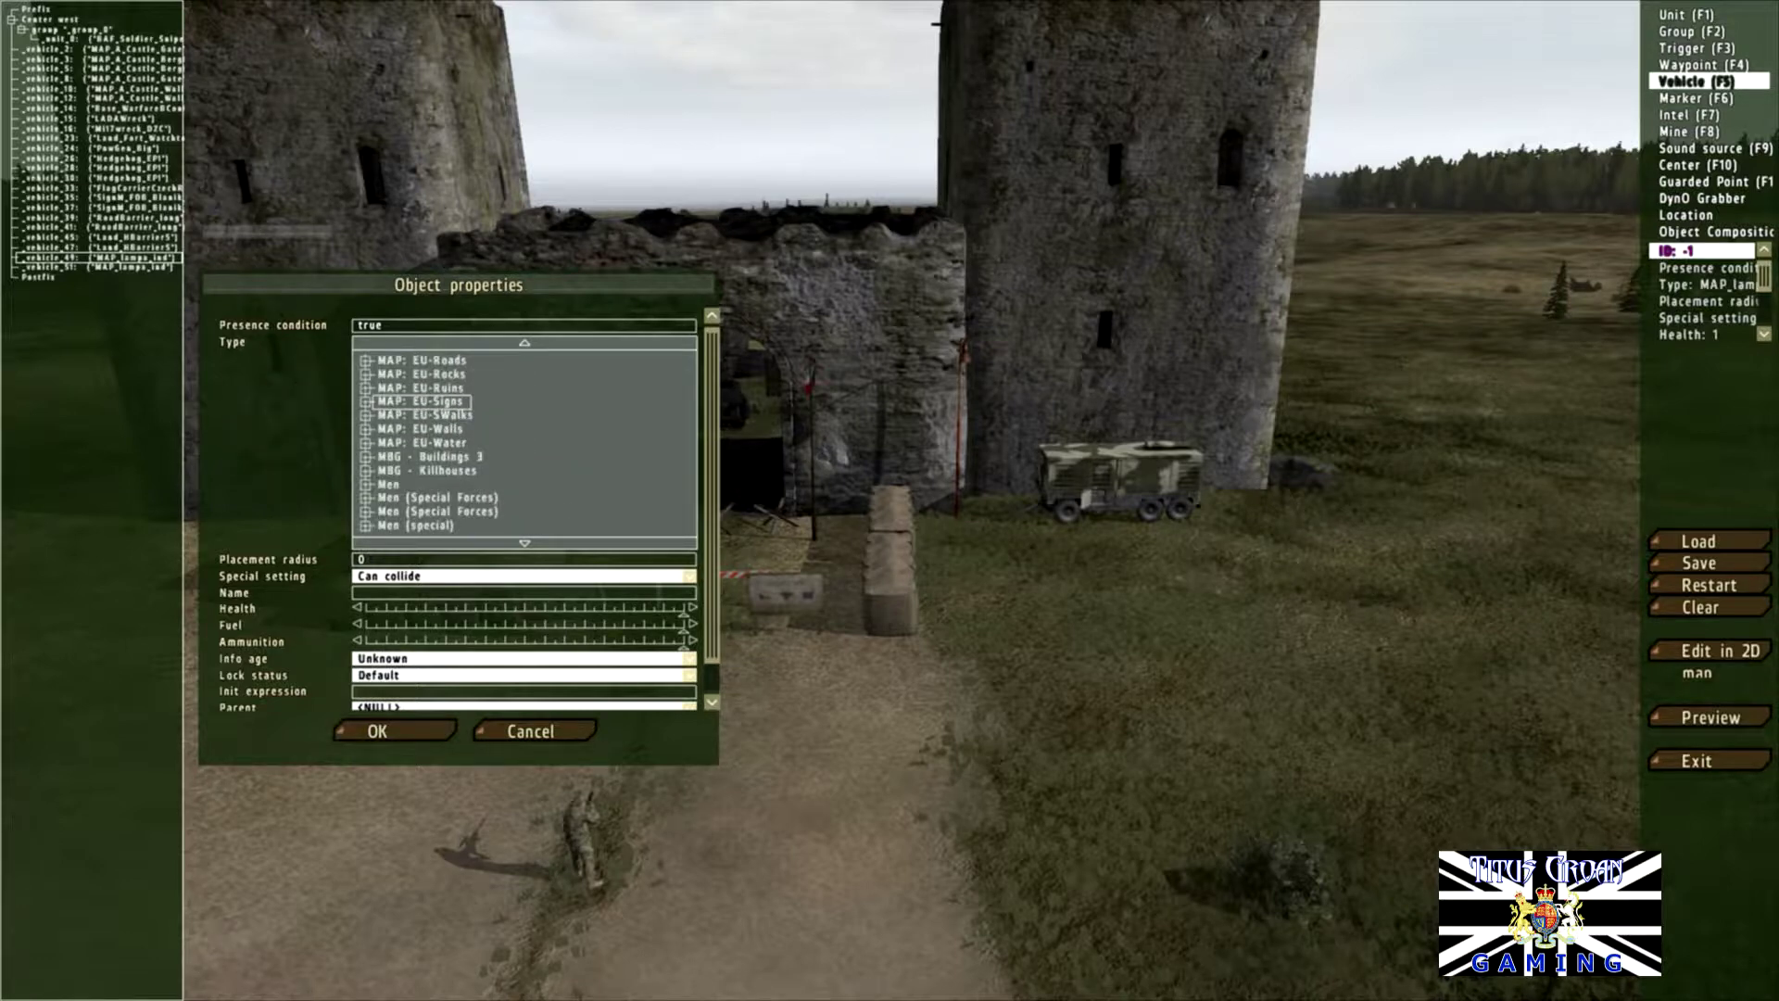
Step: Create a Flag Pole (Germany) from [AS] OA Signs and place it beside the gate arch on the bunker side
scroll(524, 442, "up", 5)
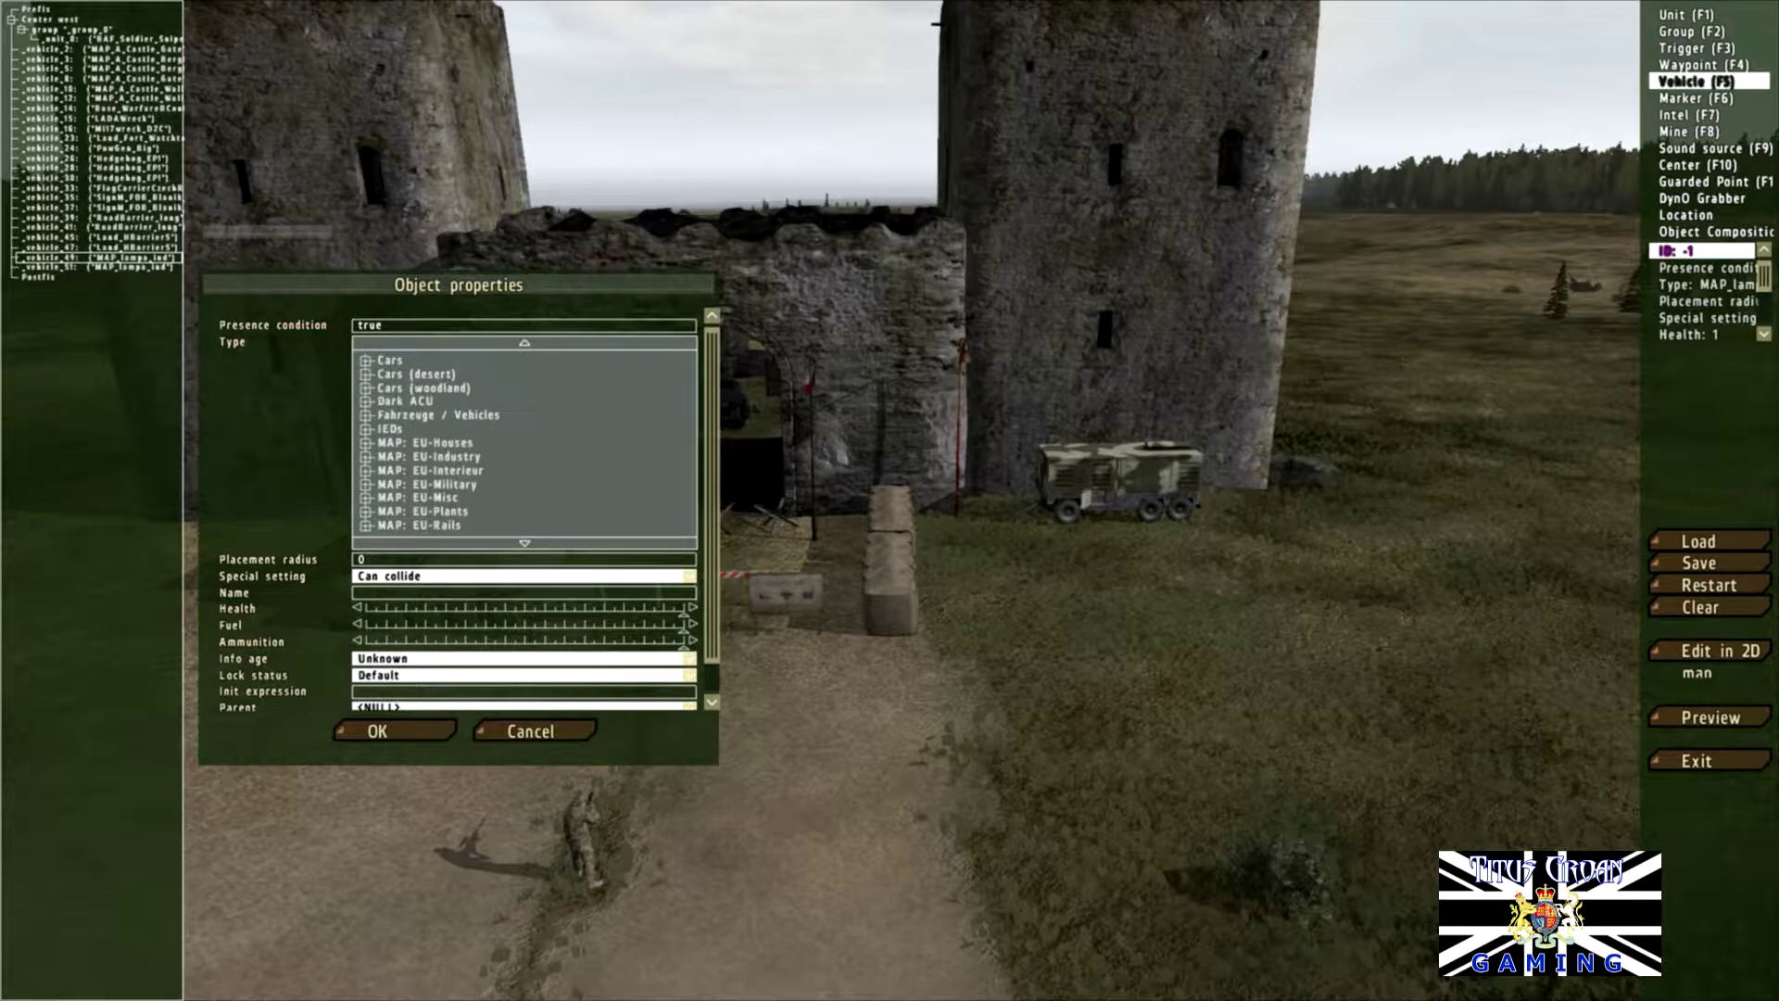
scroll(525, 442, "up", 5)
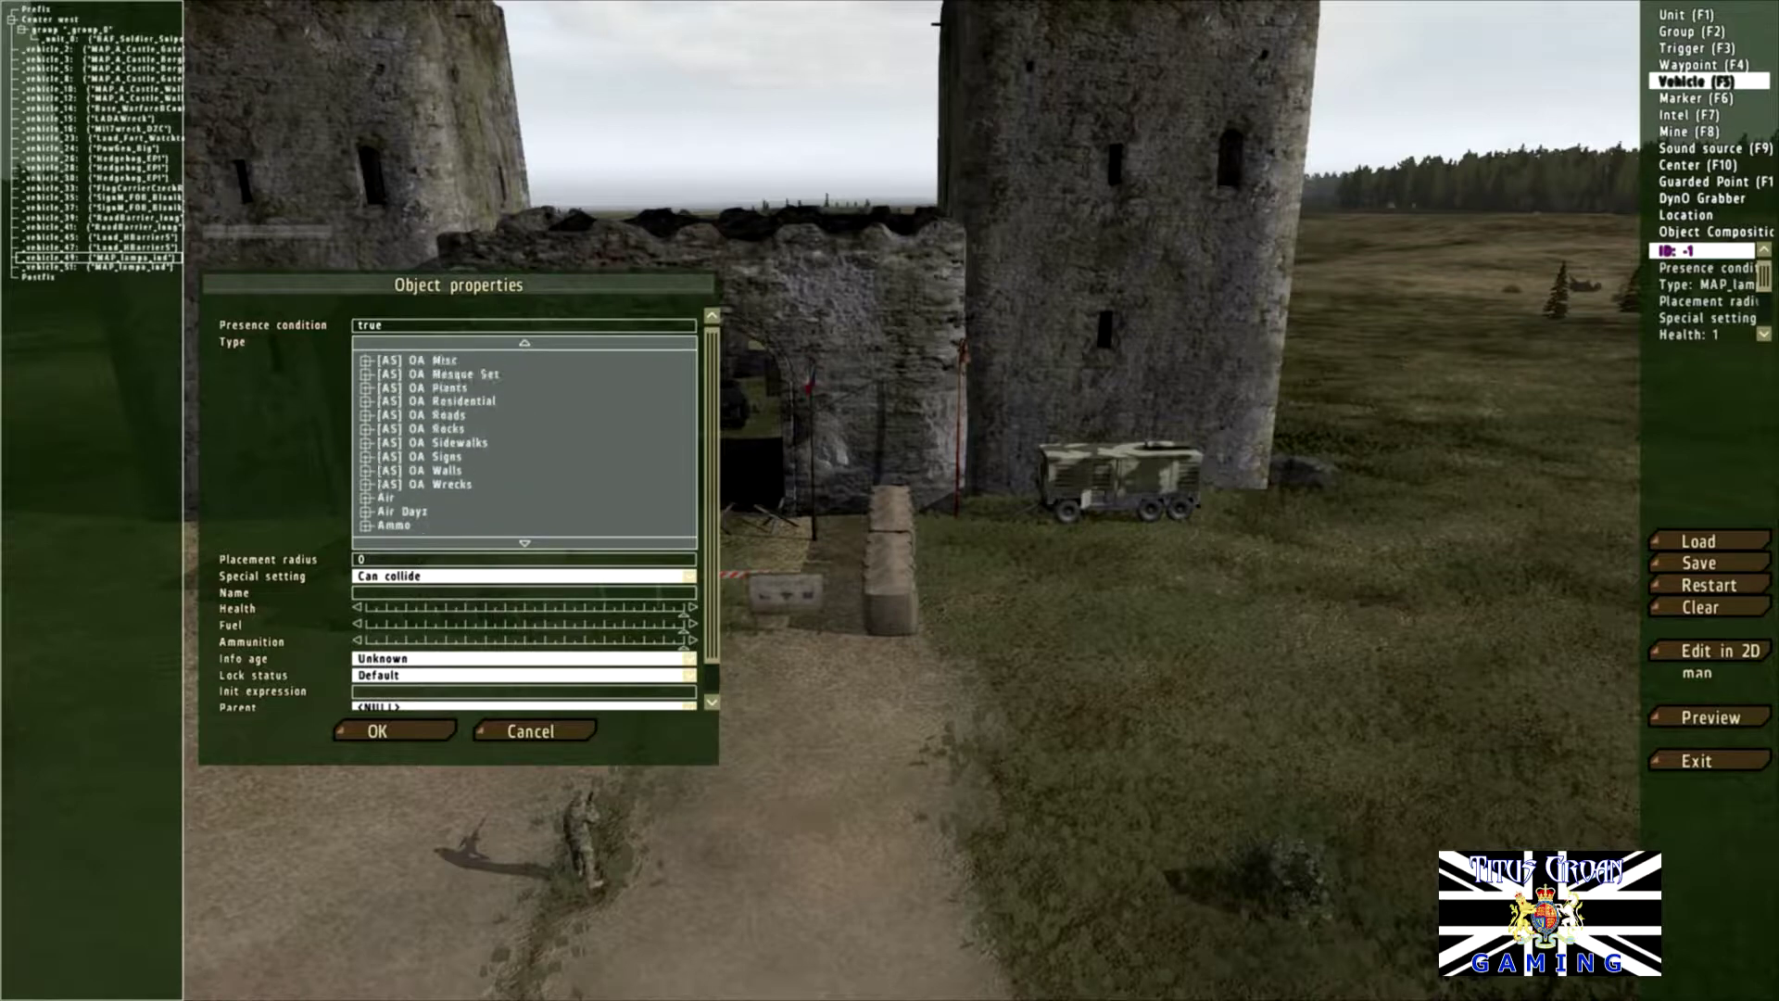
scroll(524, 442, "up", 2)
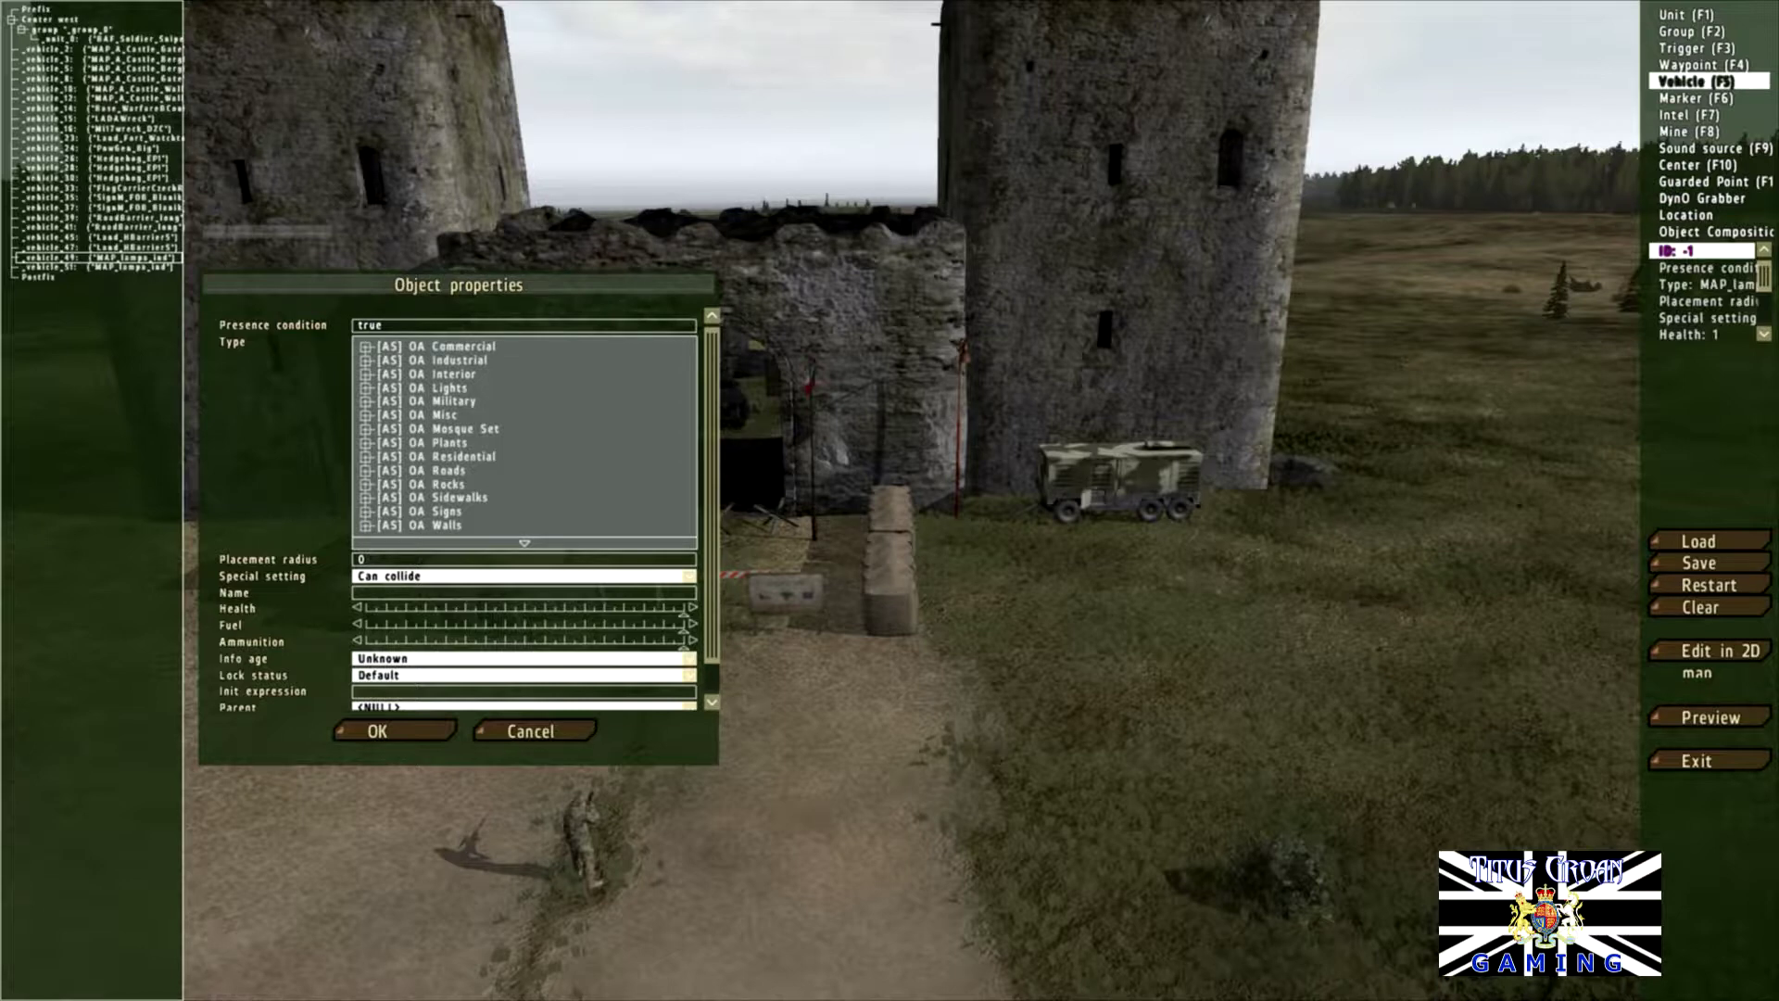
scroll(524, 442, "down", 1)
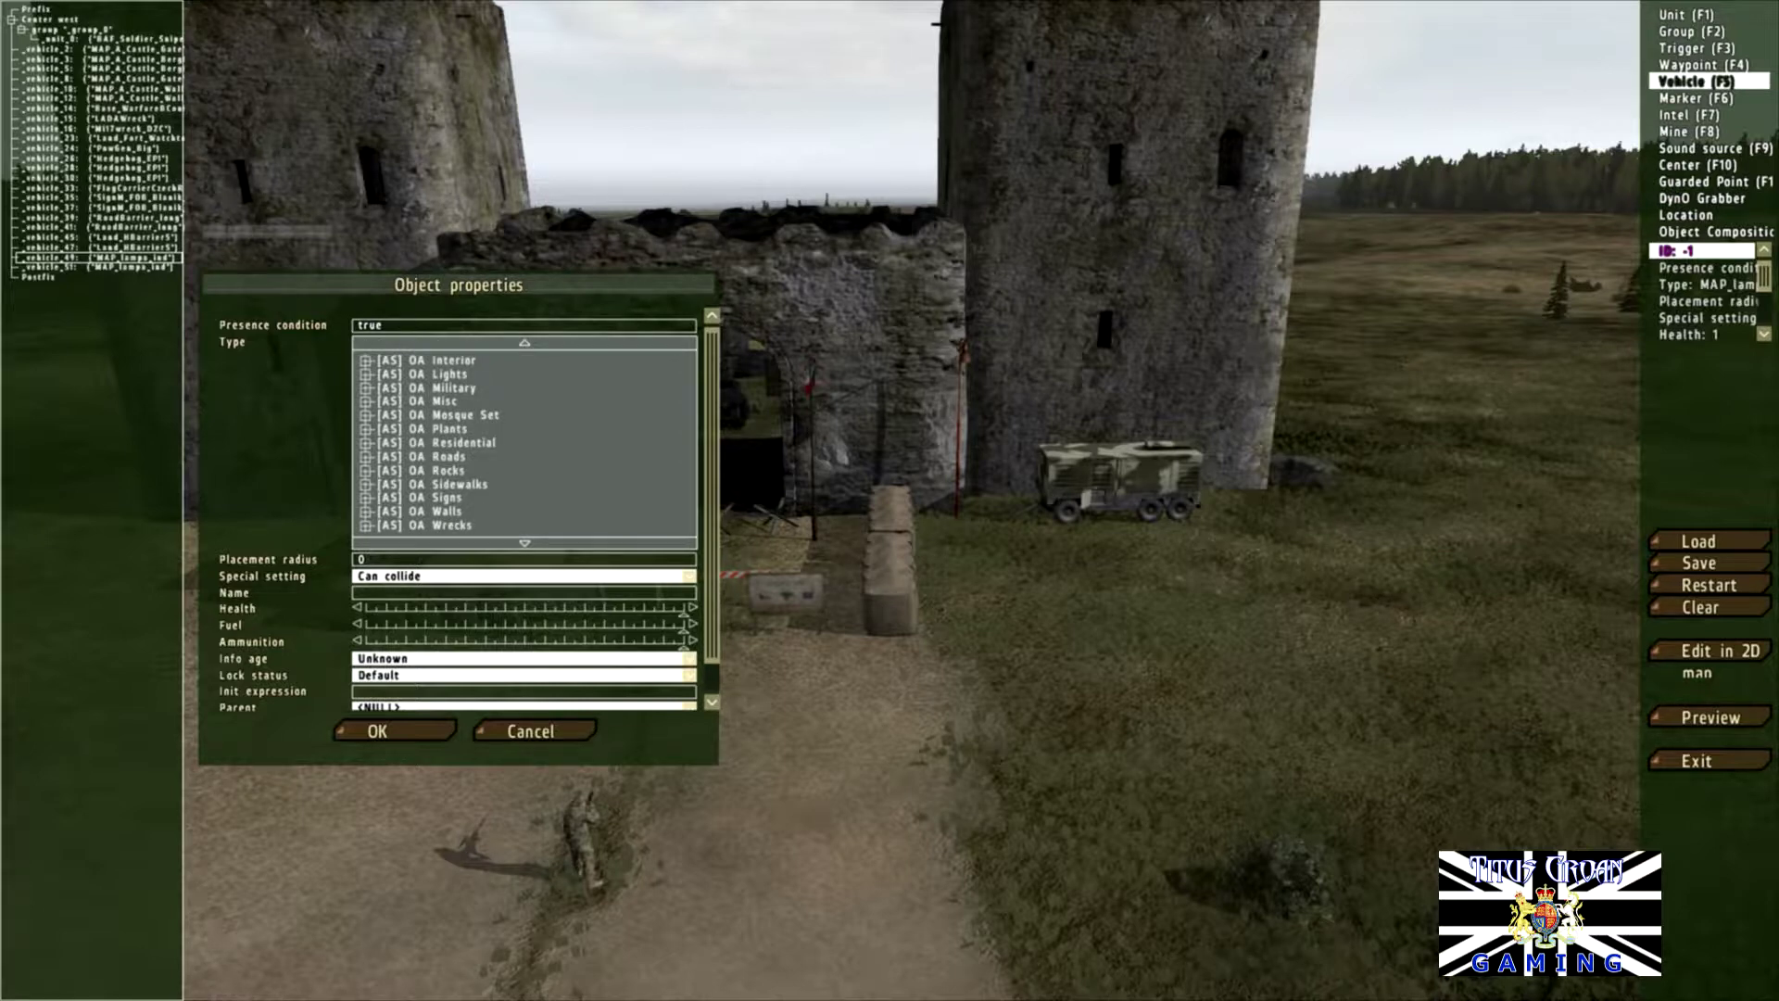
double_click(435, 497)
scroll(525, 442, "down", 4)
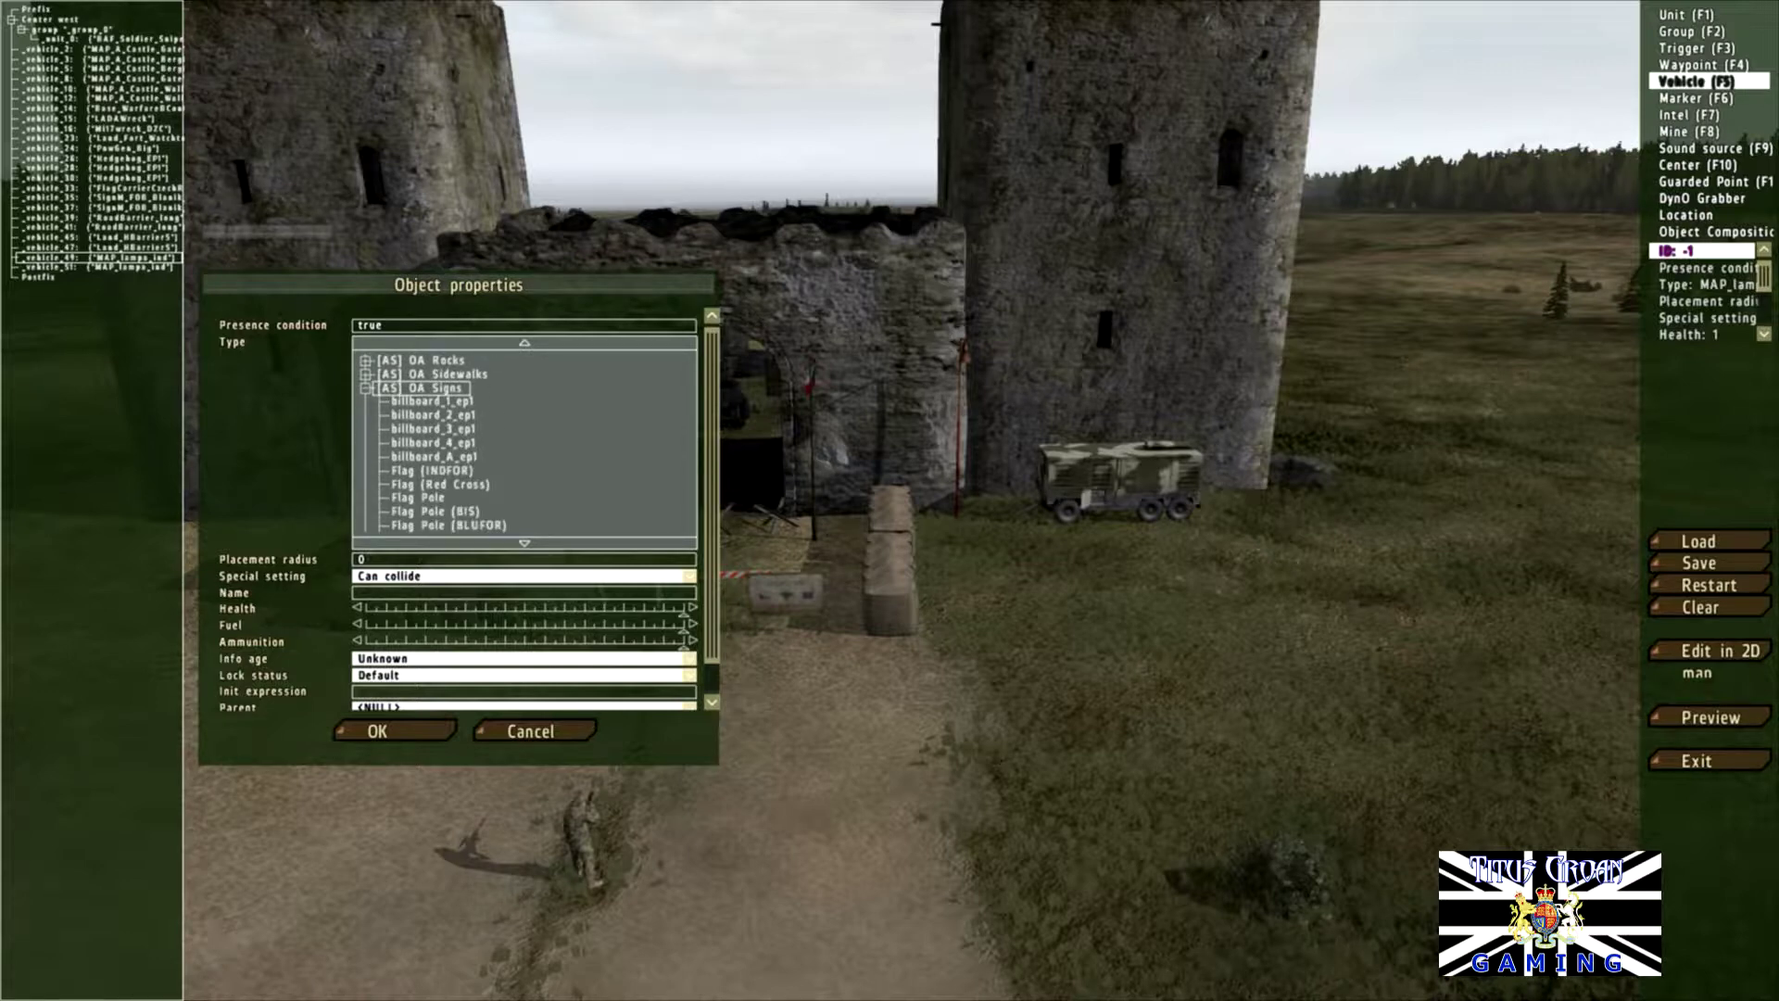
scroll(524, 442, "down", 5)
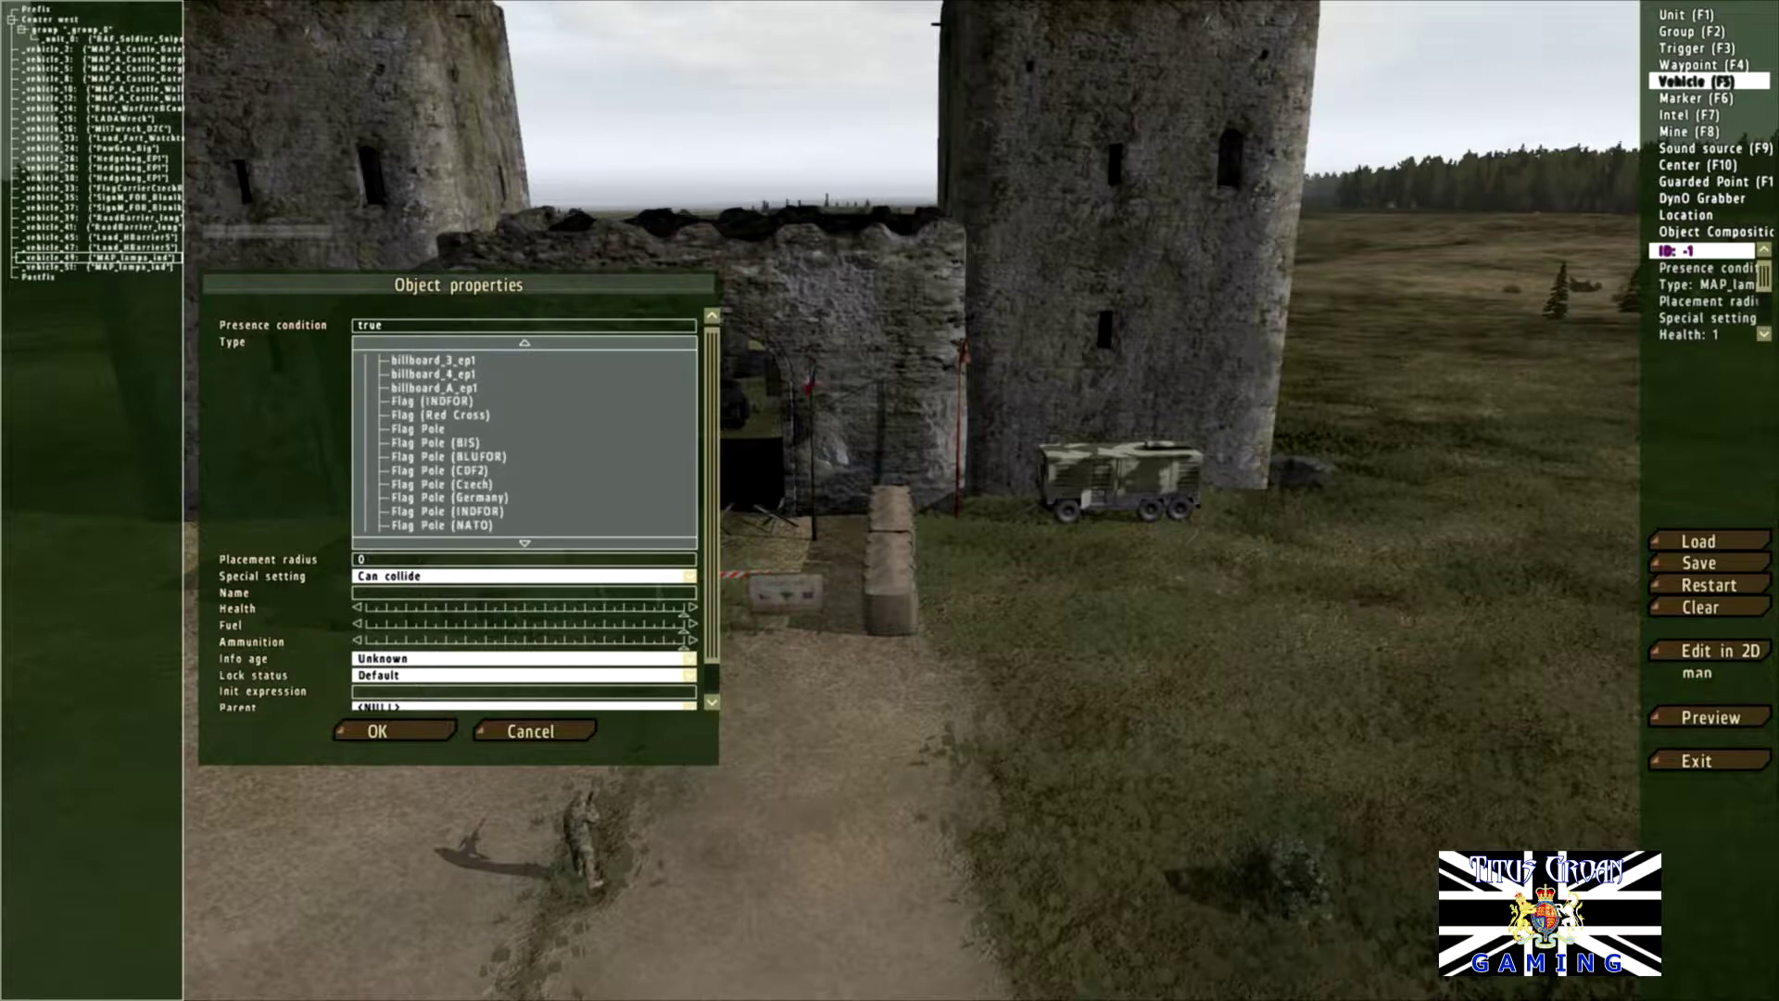
left_click(451, 498)
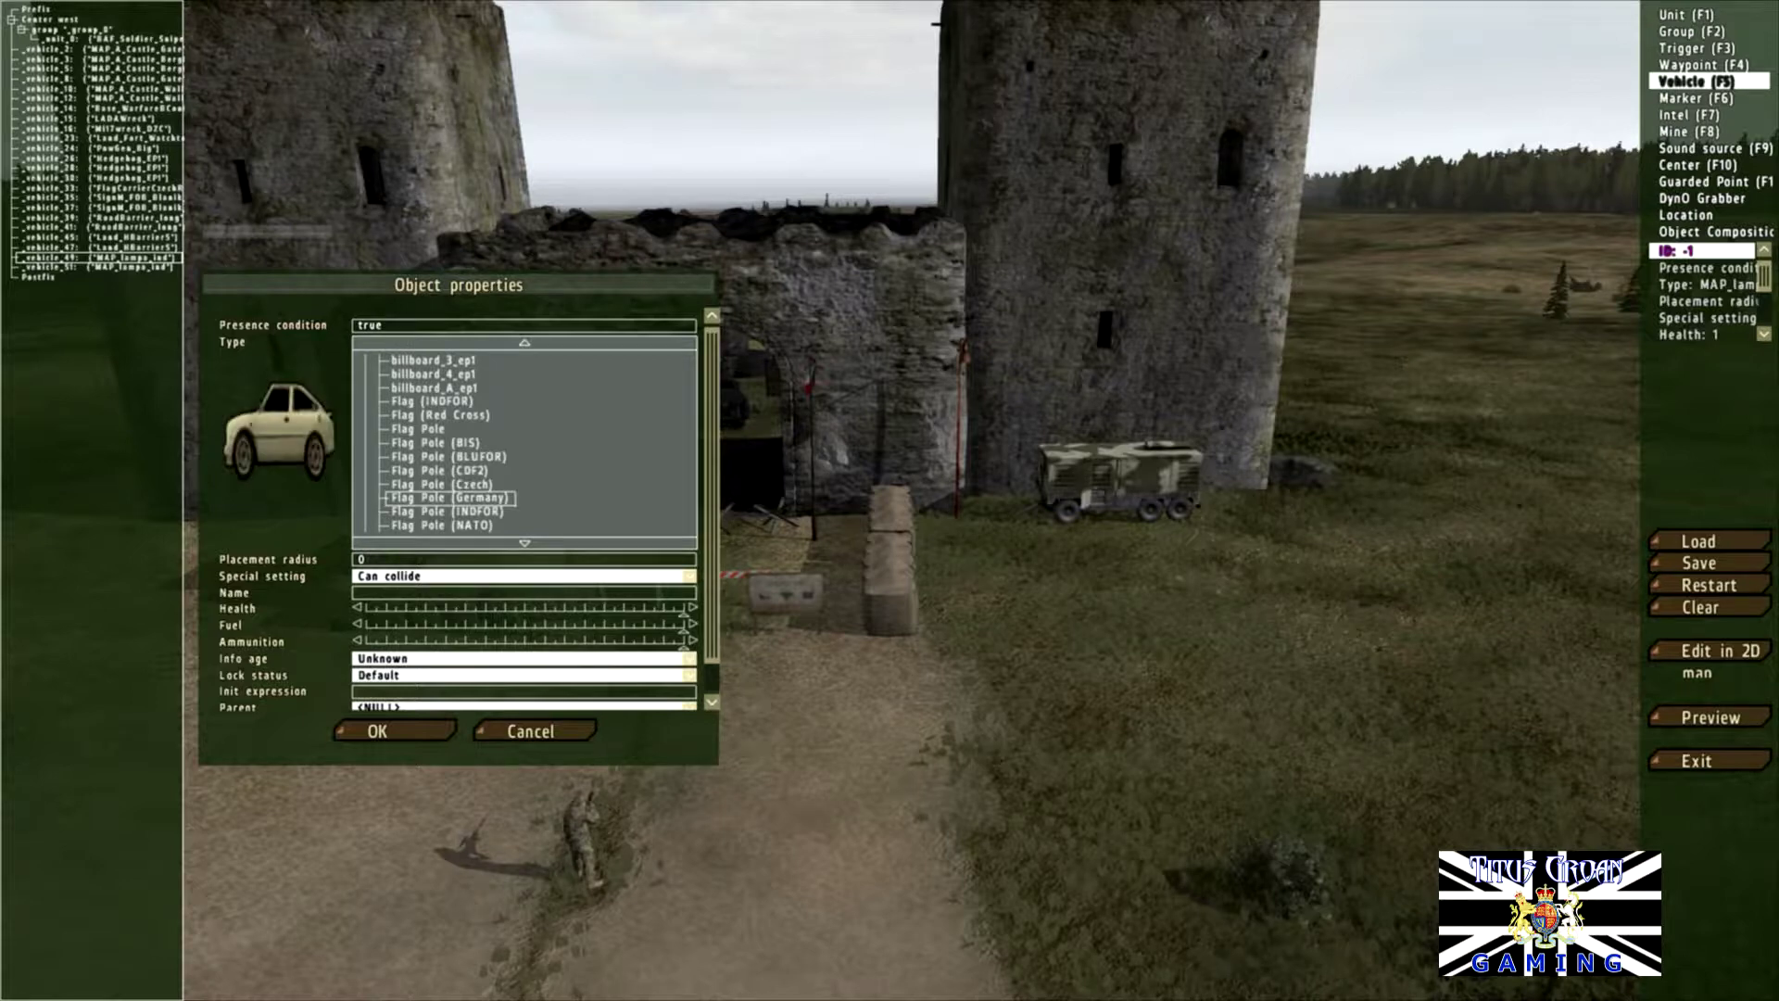
left_click(395, 731)
mouse_move(750, 556)
left_mouse_down()
mouse_move(596, 465)
mouse_move(615, 456)
left_mouse_up()
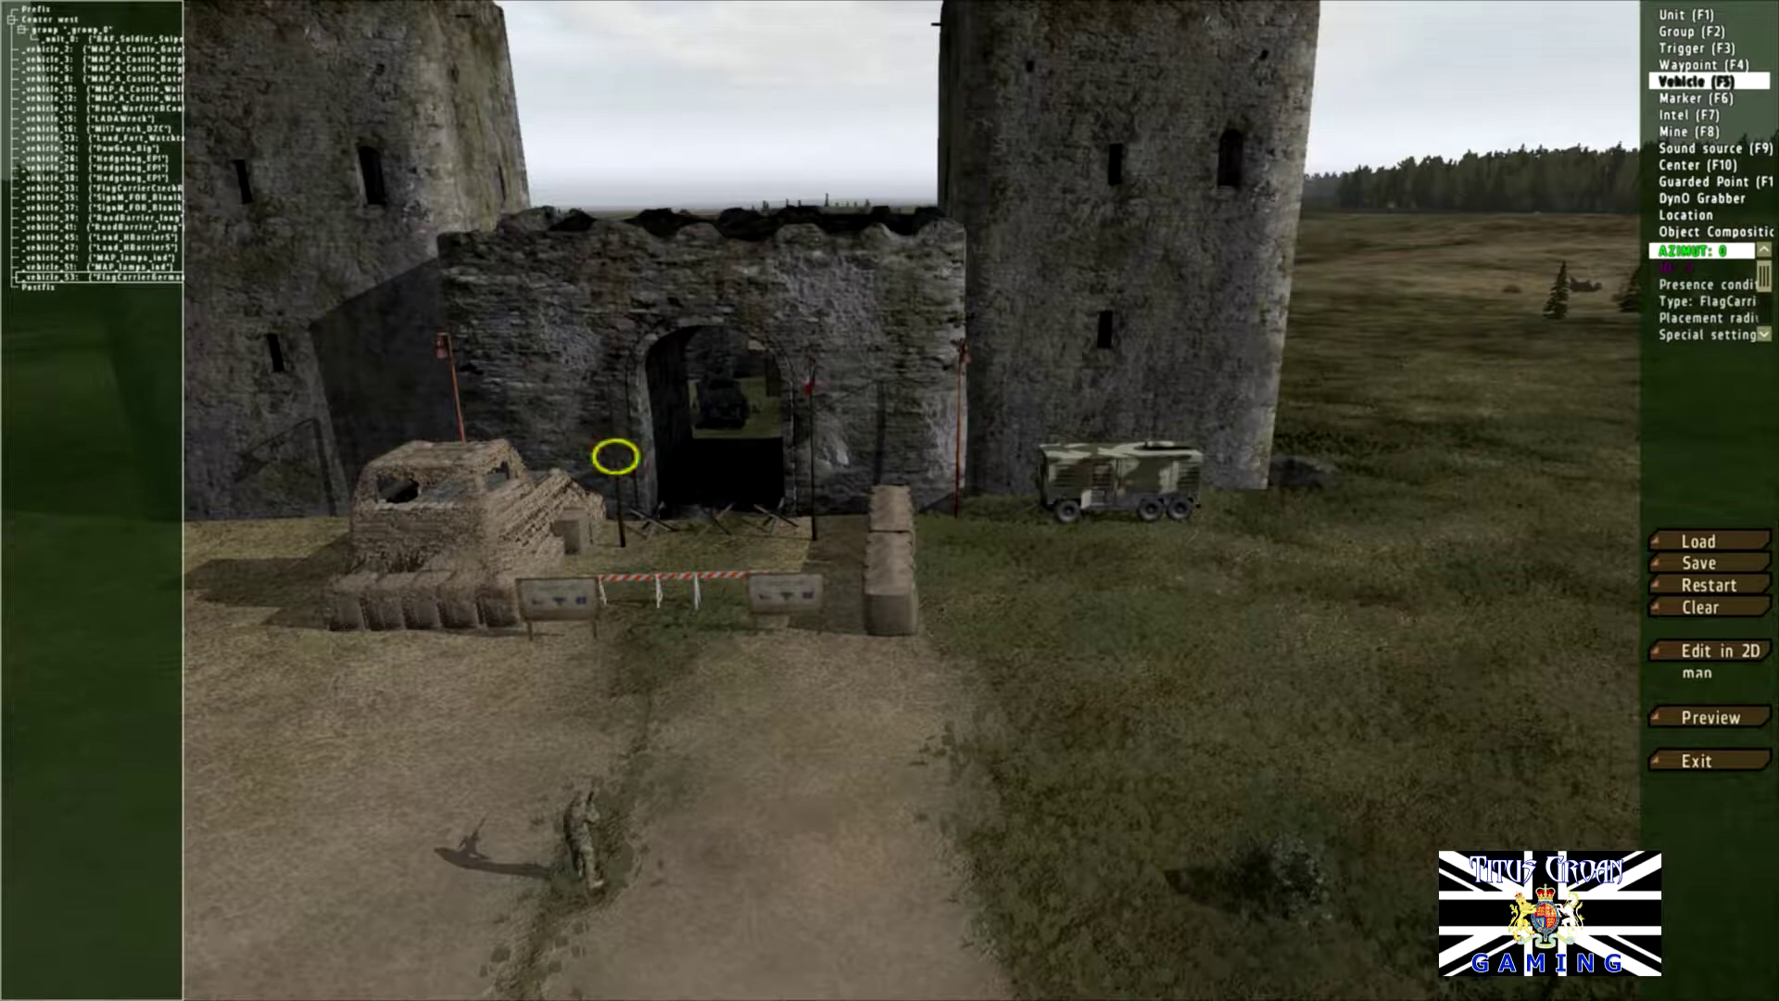
Step: Preview the mission to check the checkpoint with its flag poles, and return to editing in the 3D world
left_click(1711, 717)
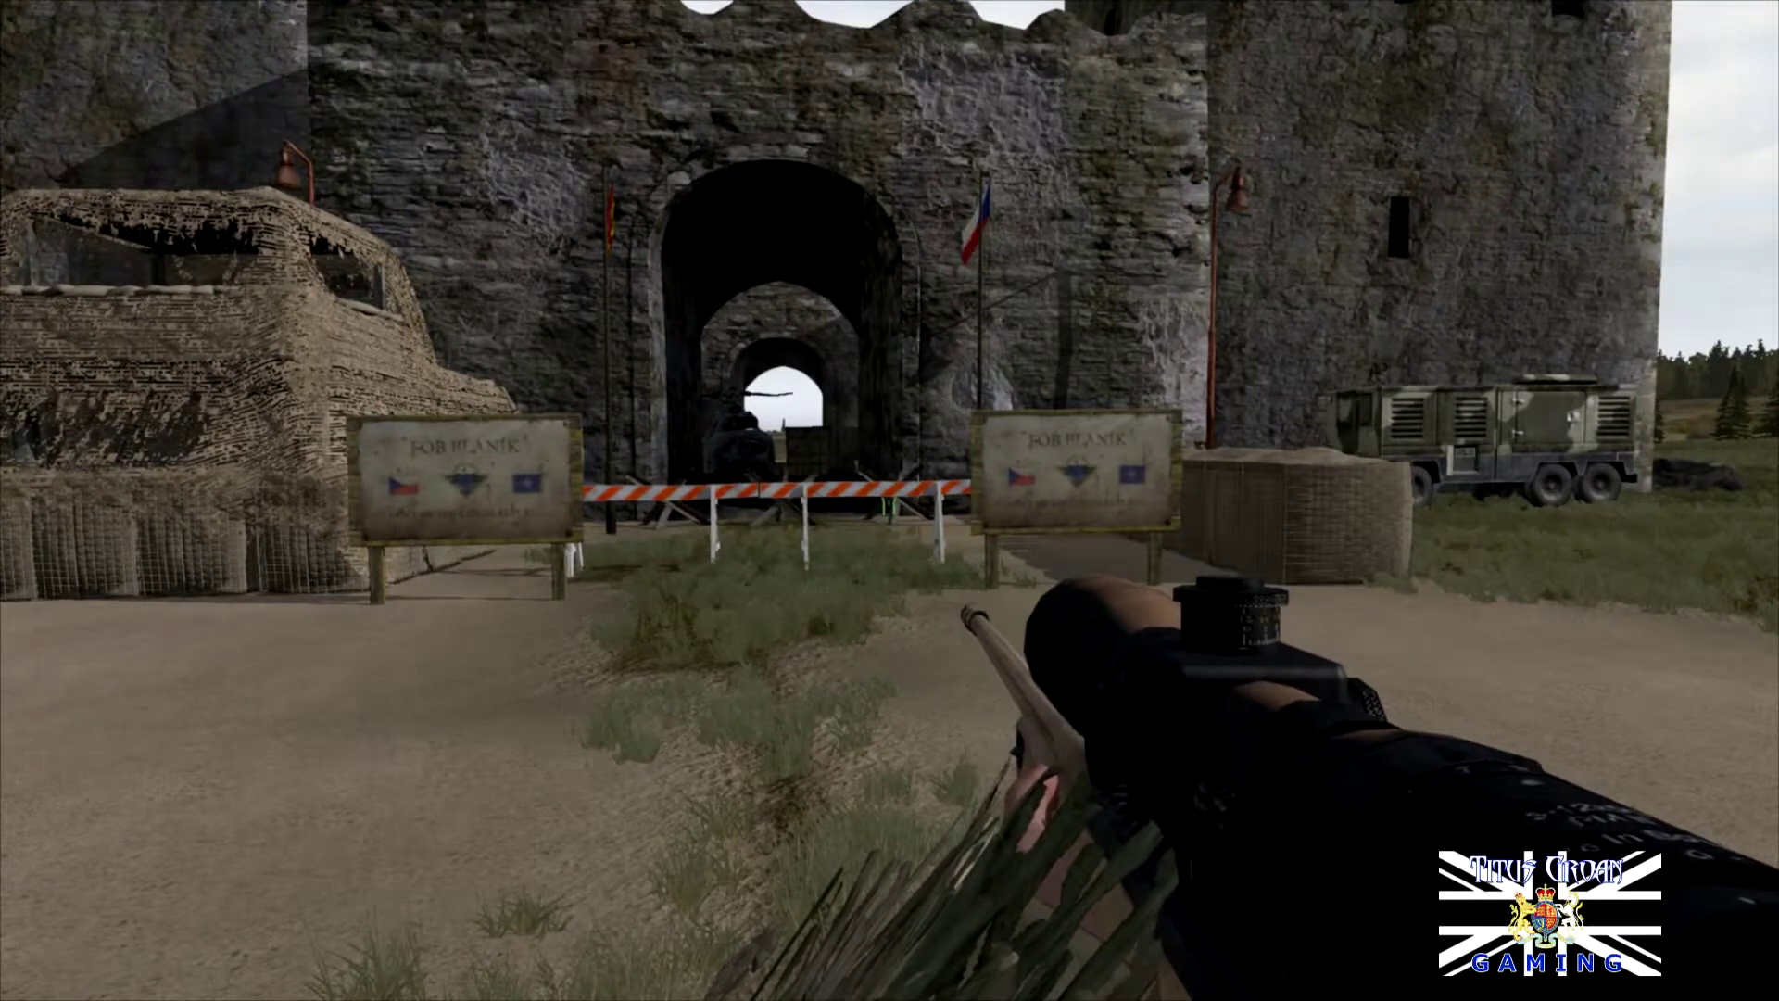
key("Escape")
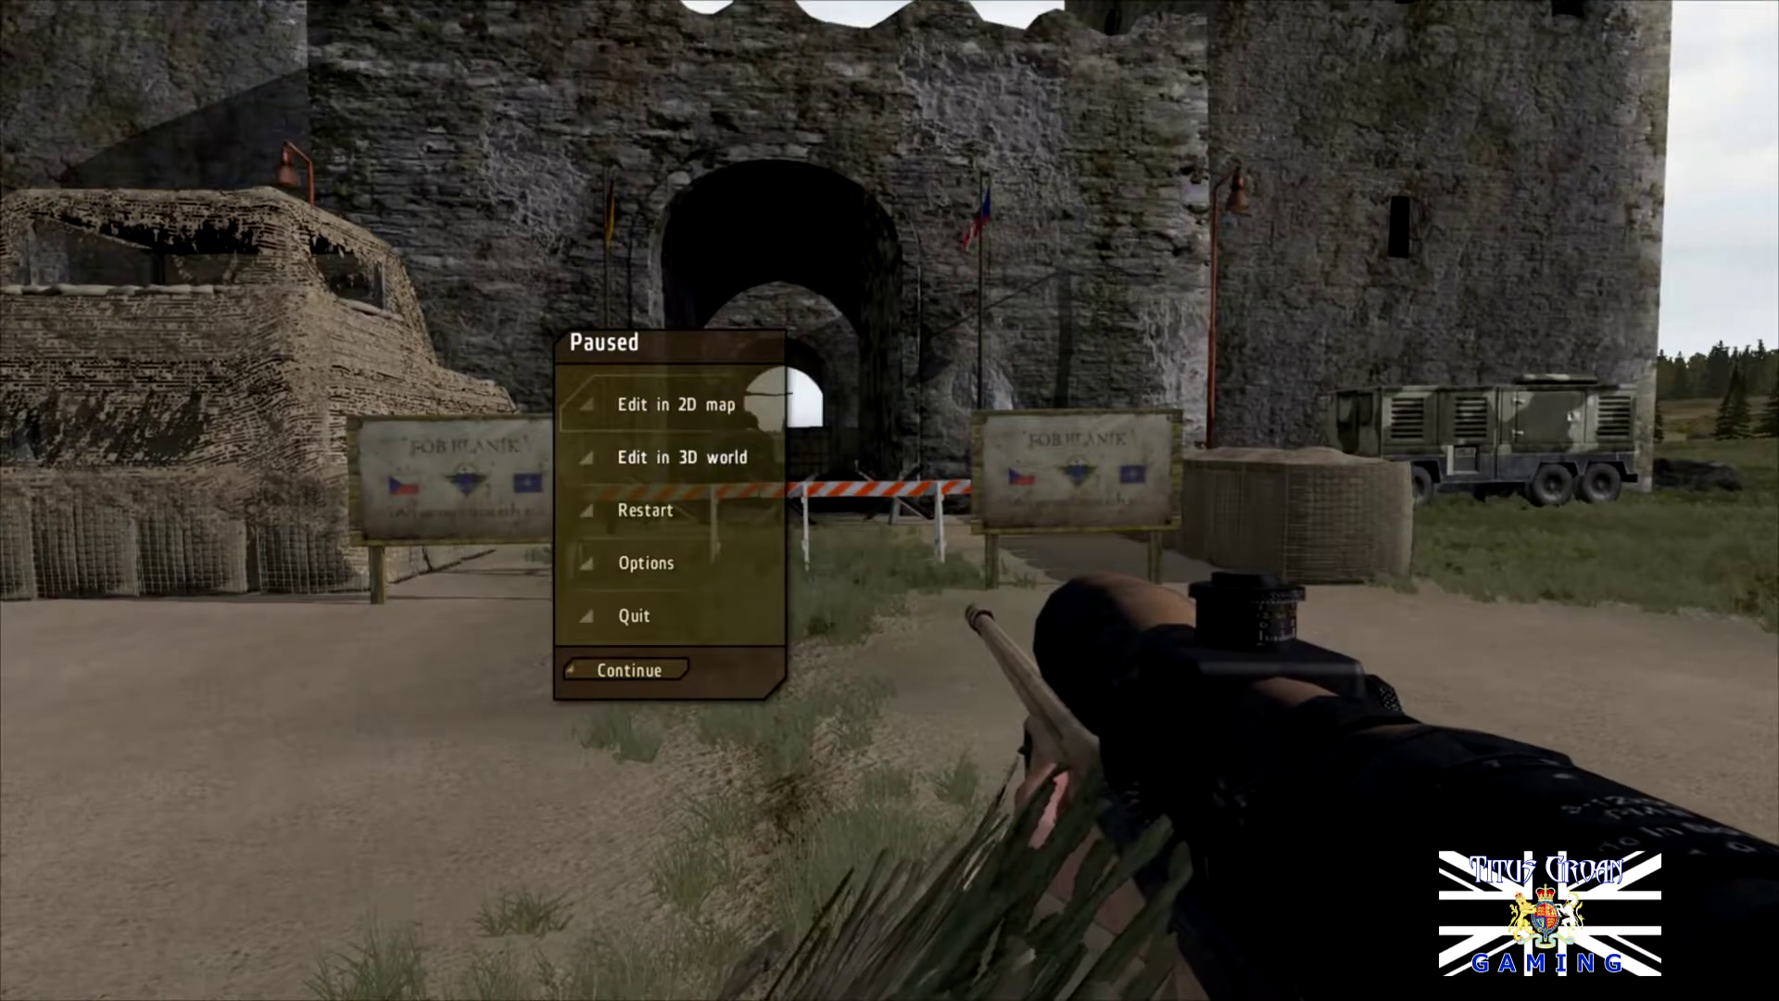
left_click(682, 457)
Step: Examine the castle from above and from behind, including the rear gate and the outer sides of both towers
key("q")
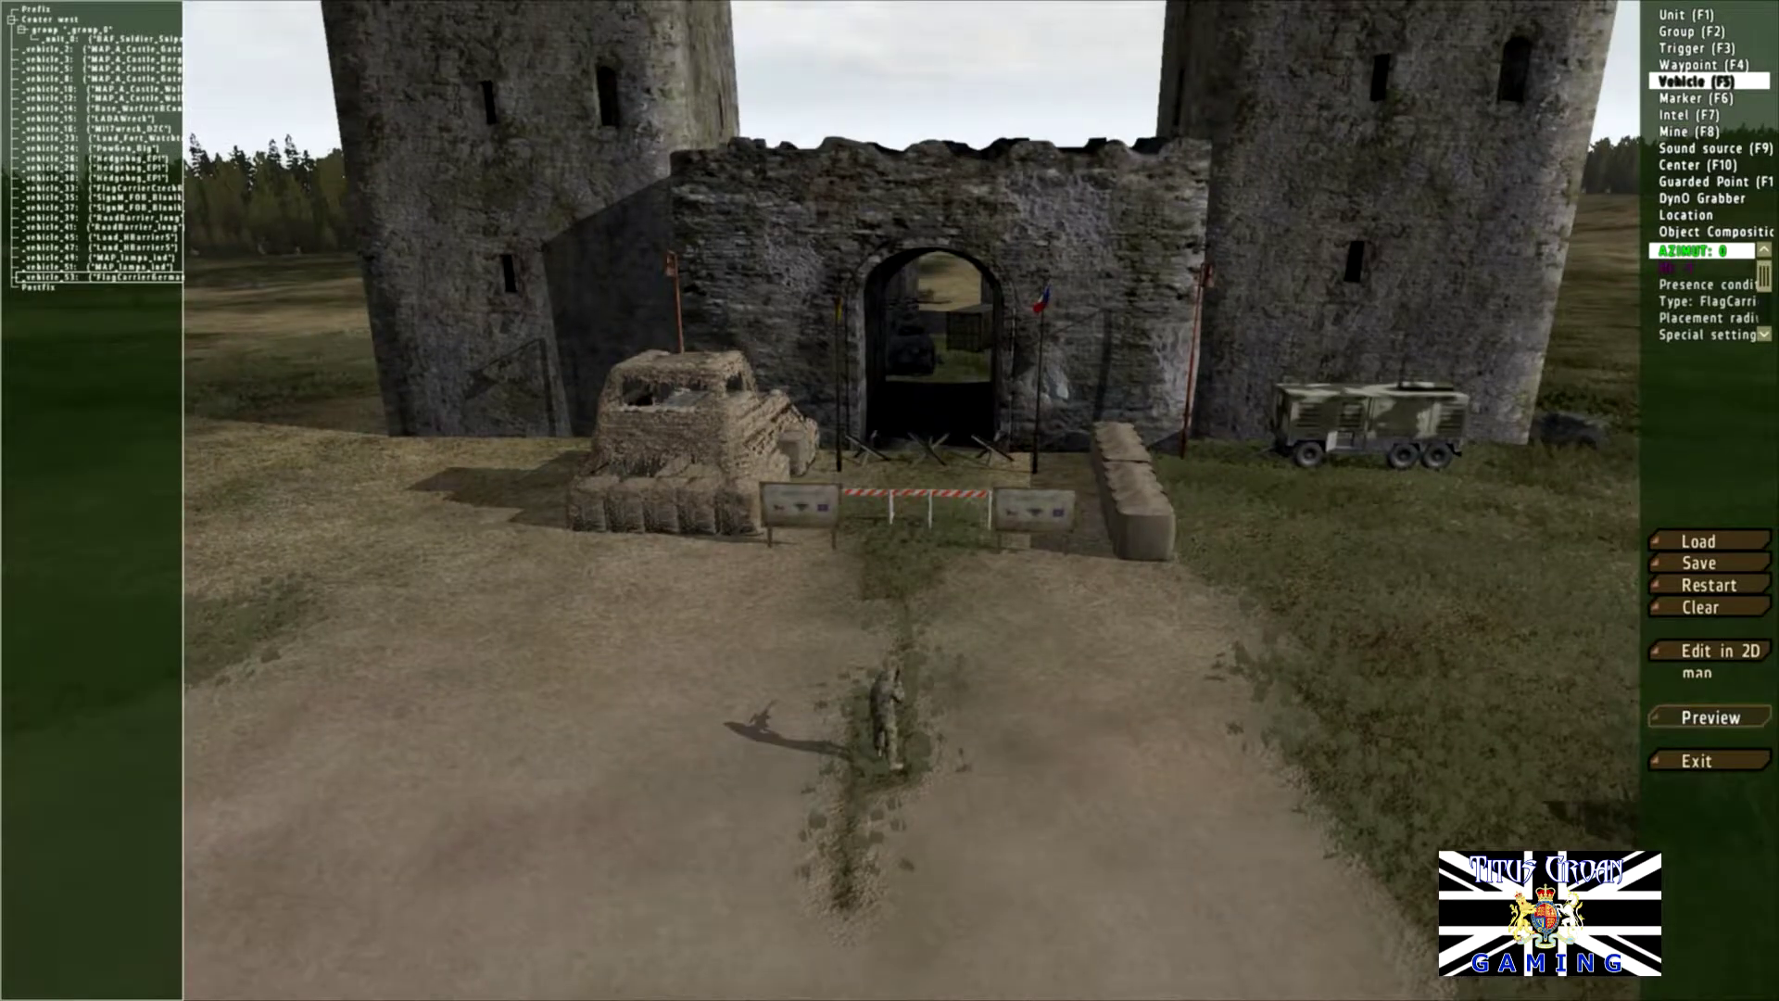
key("w")
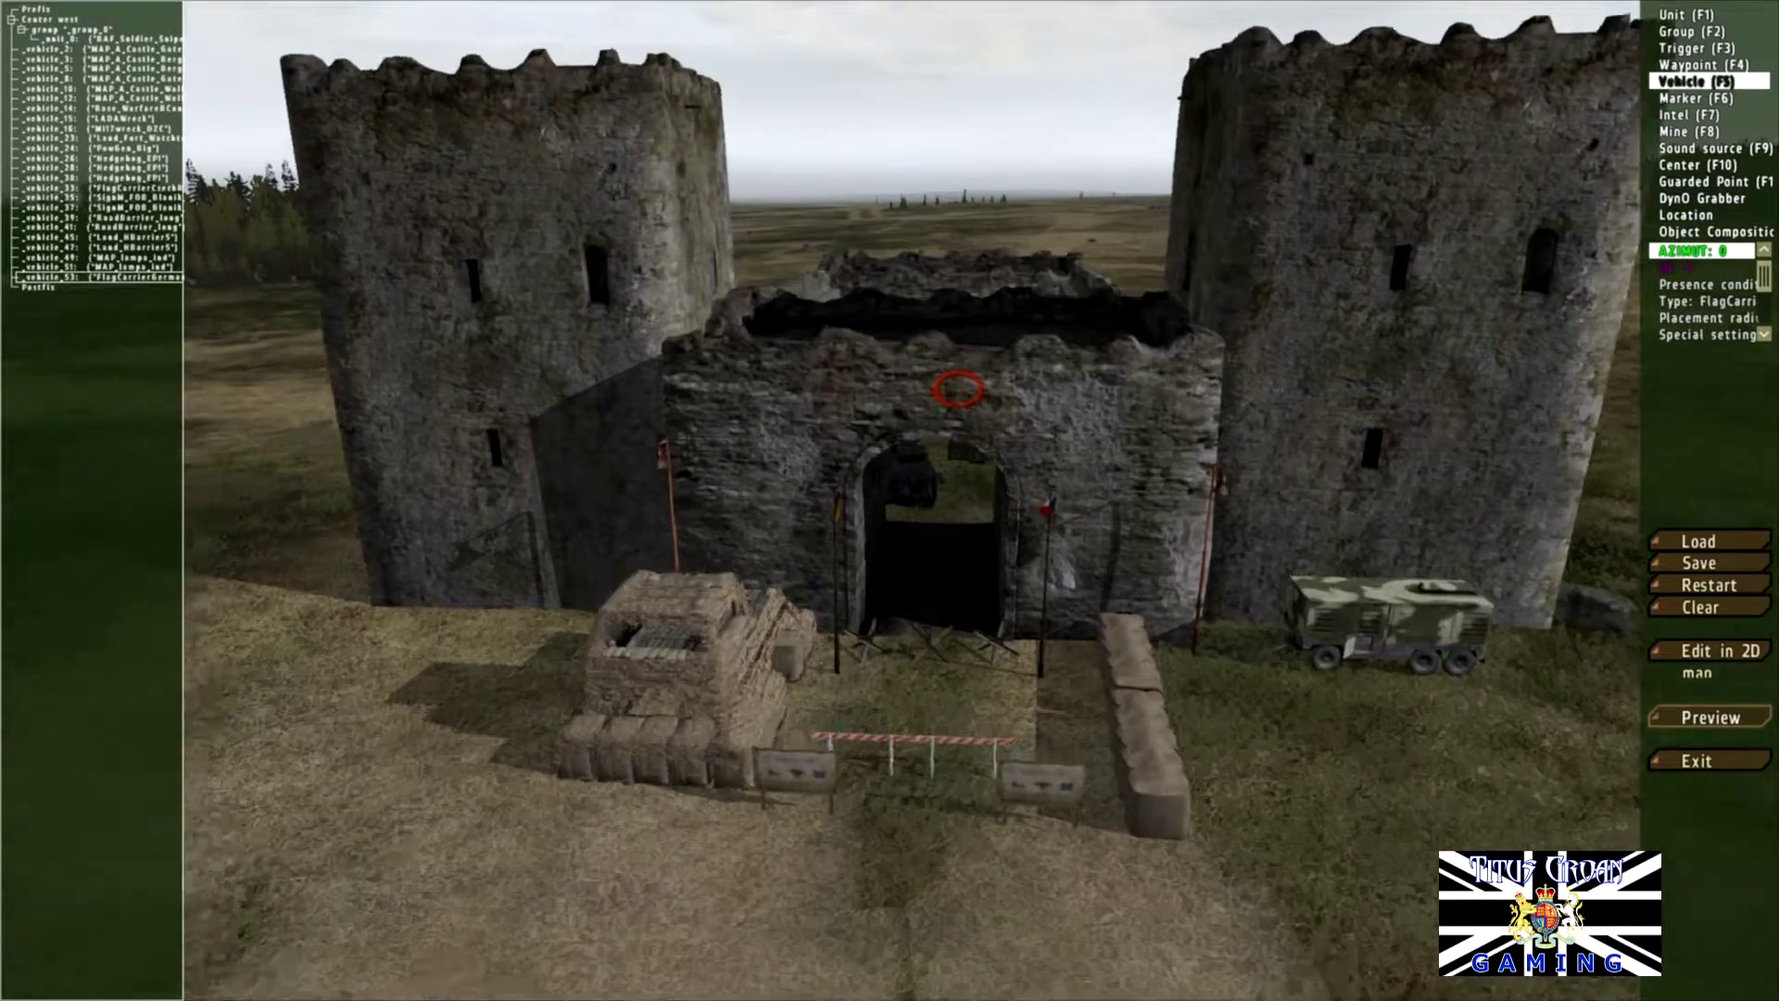
key("q")
key("w")
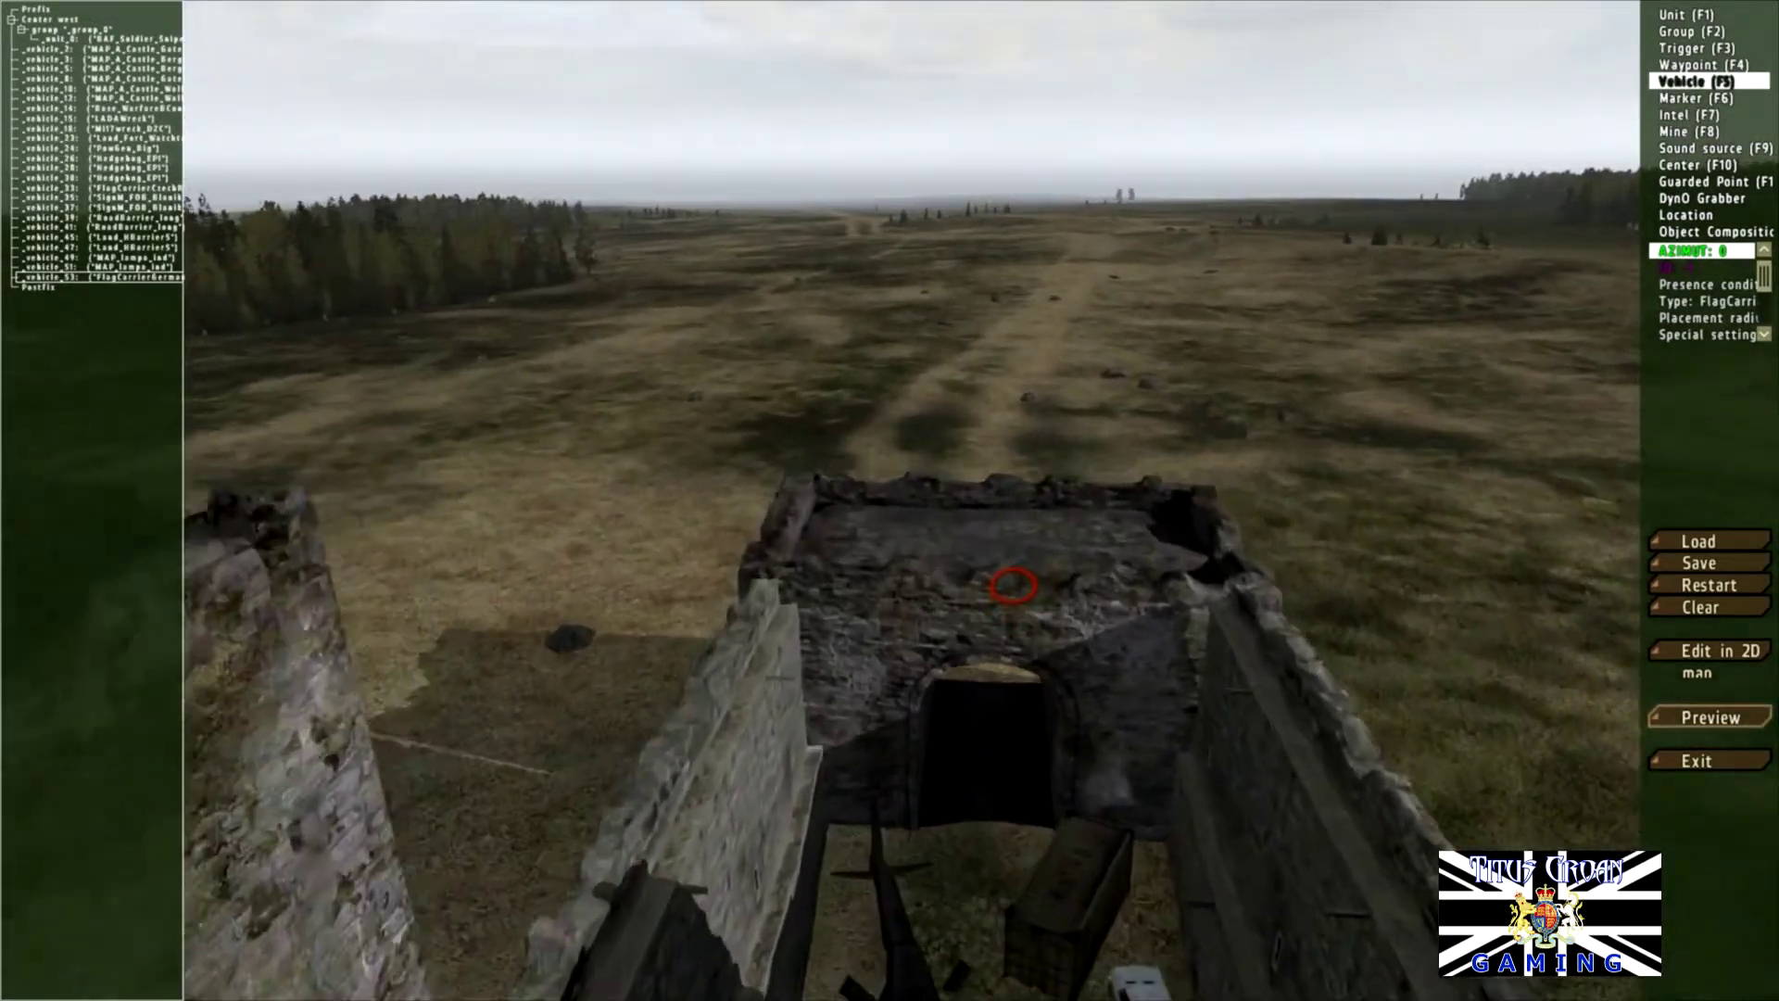
key("s")
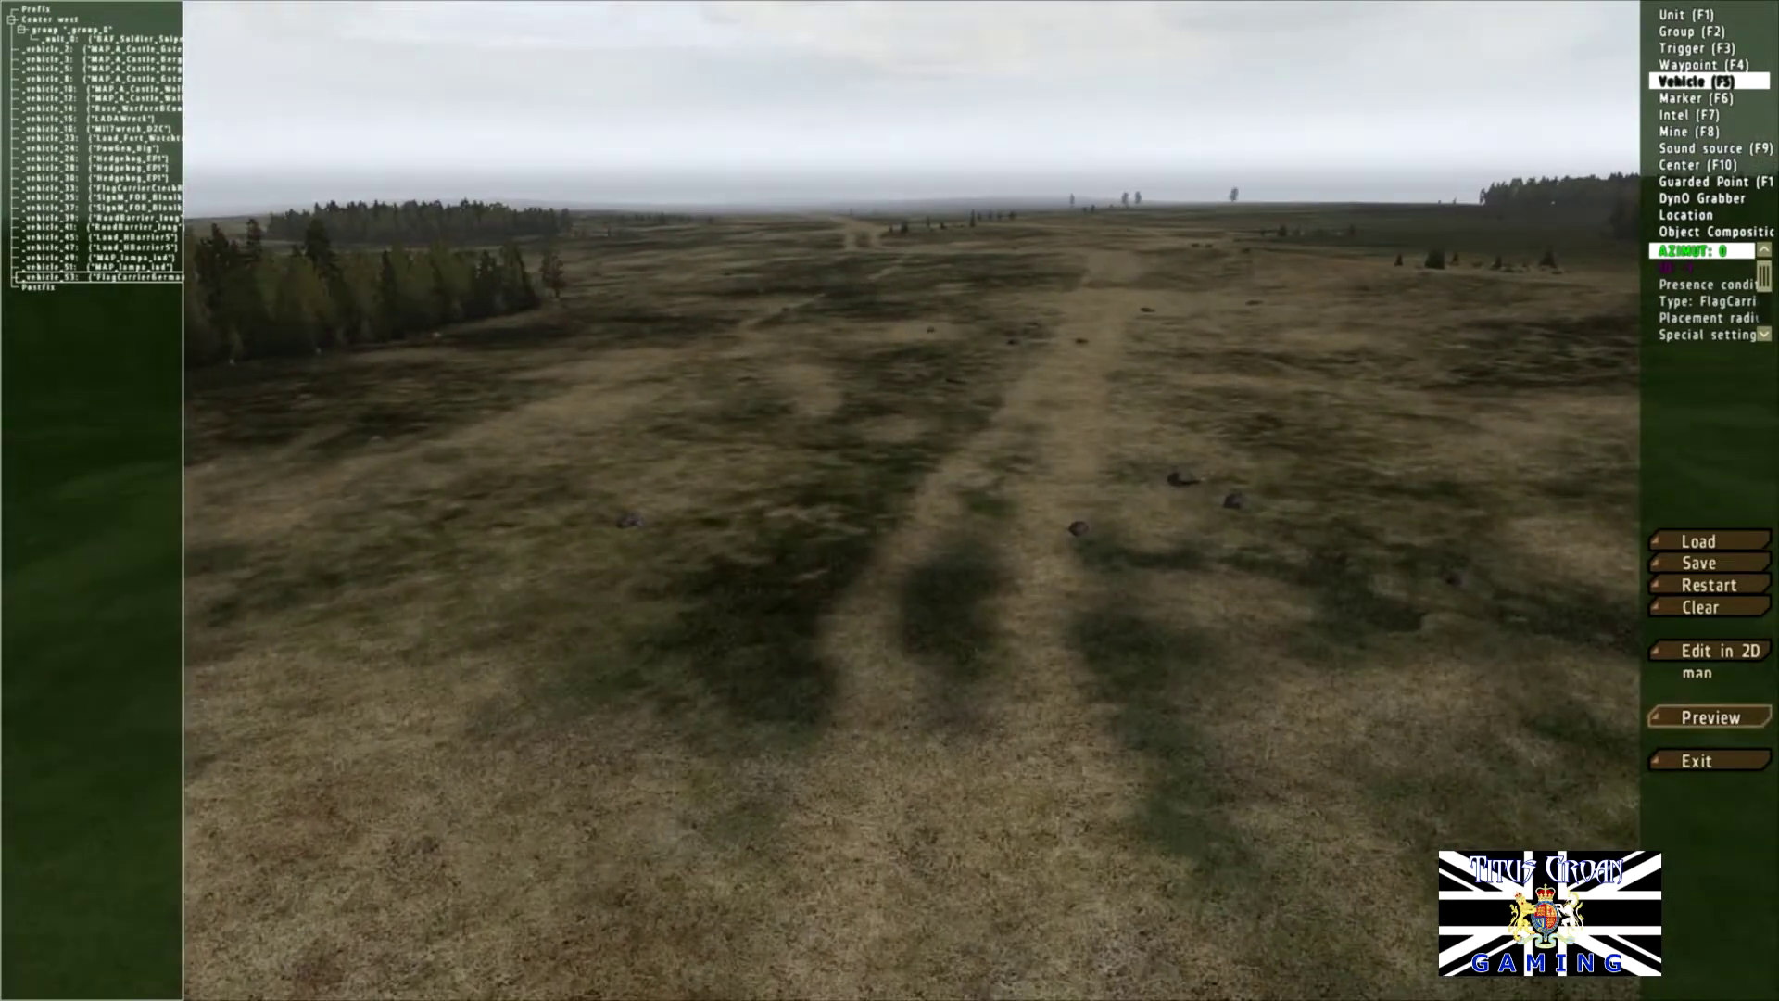
key("s")
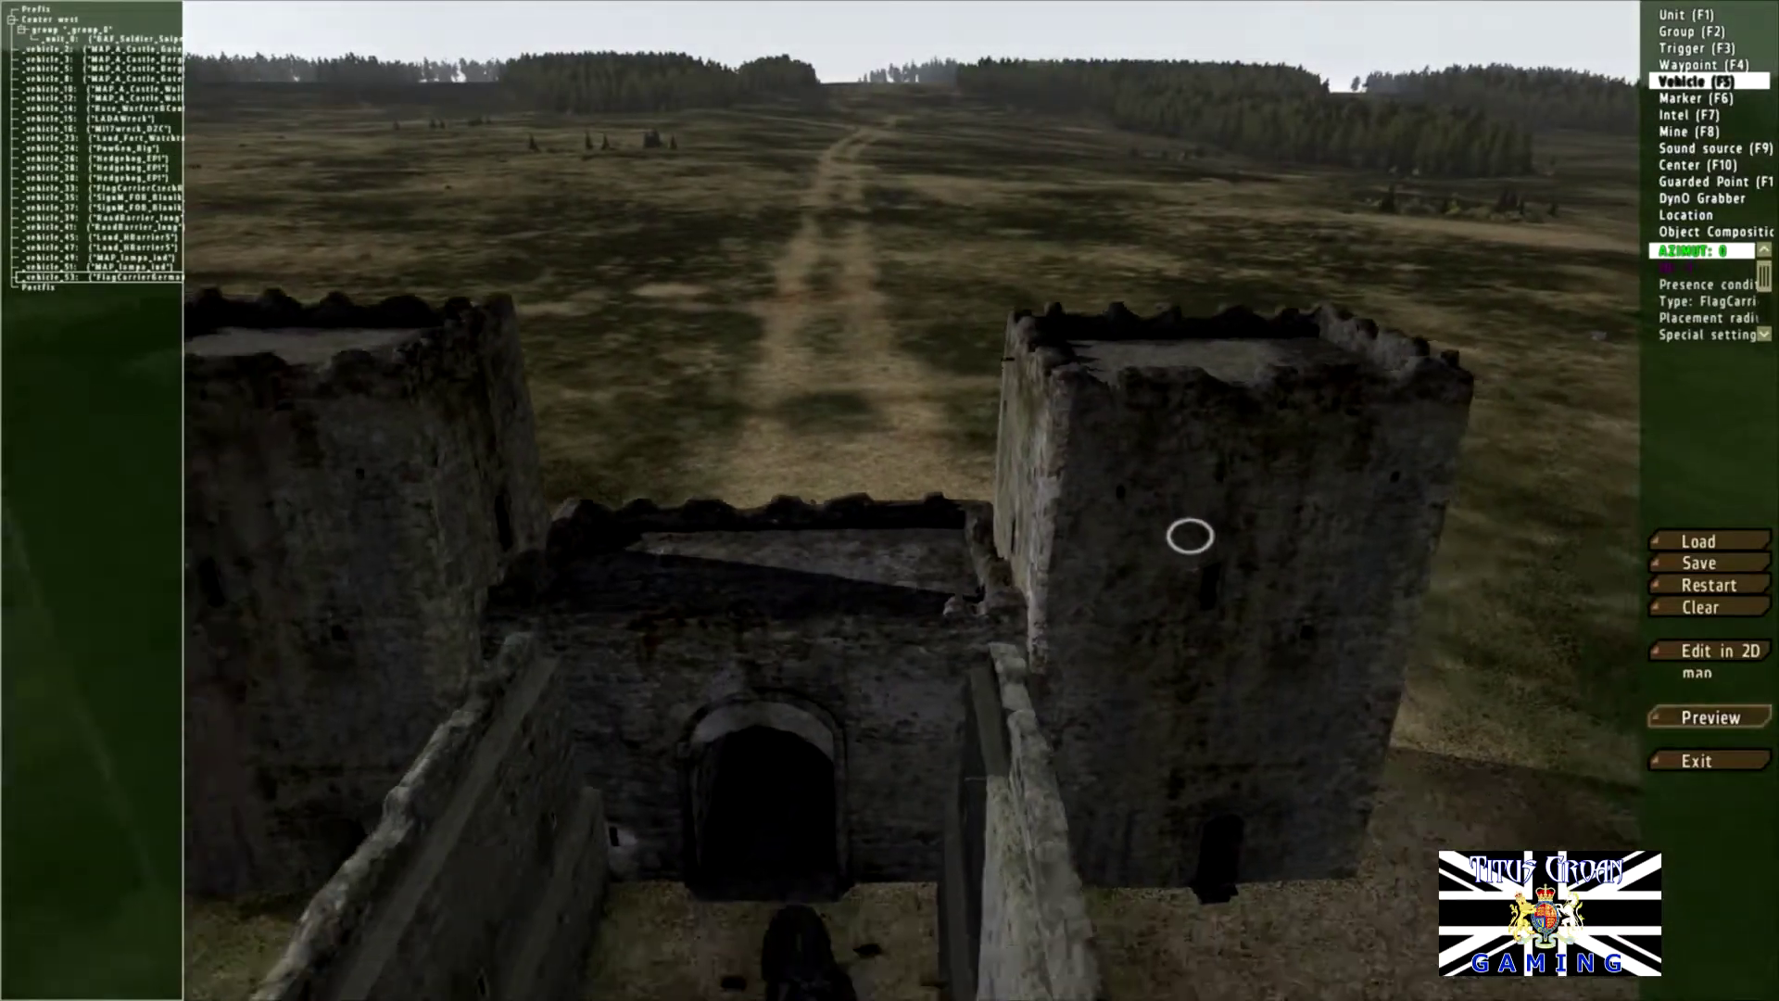
key("s")
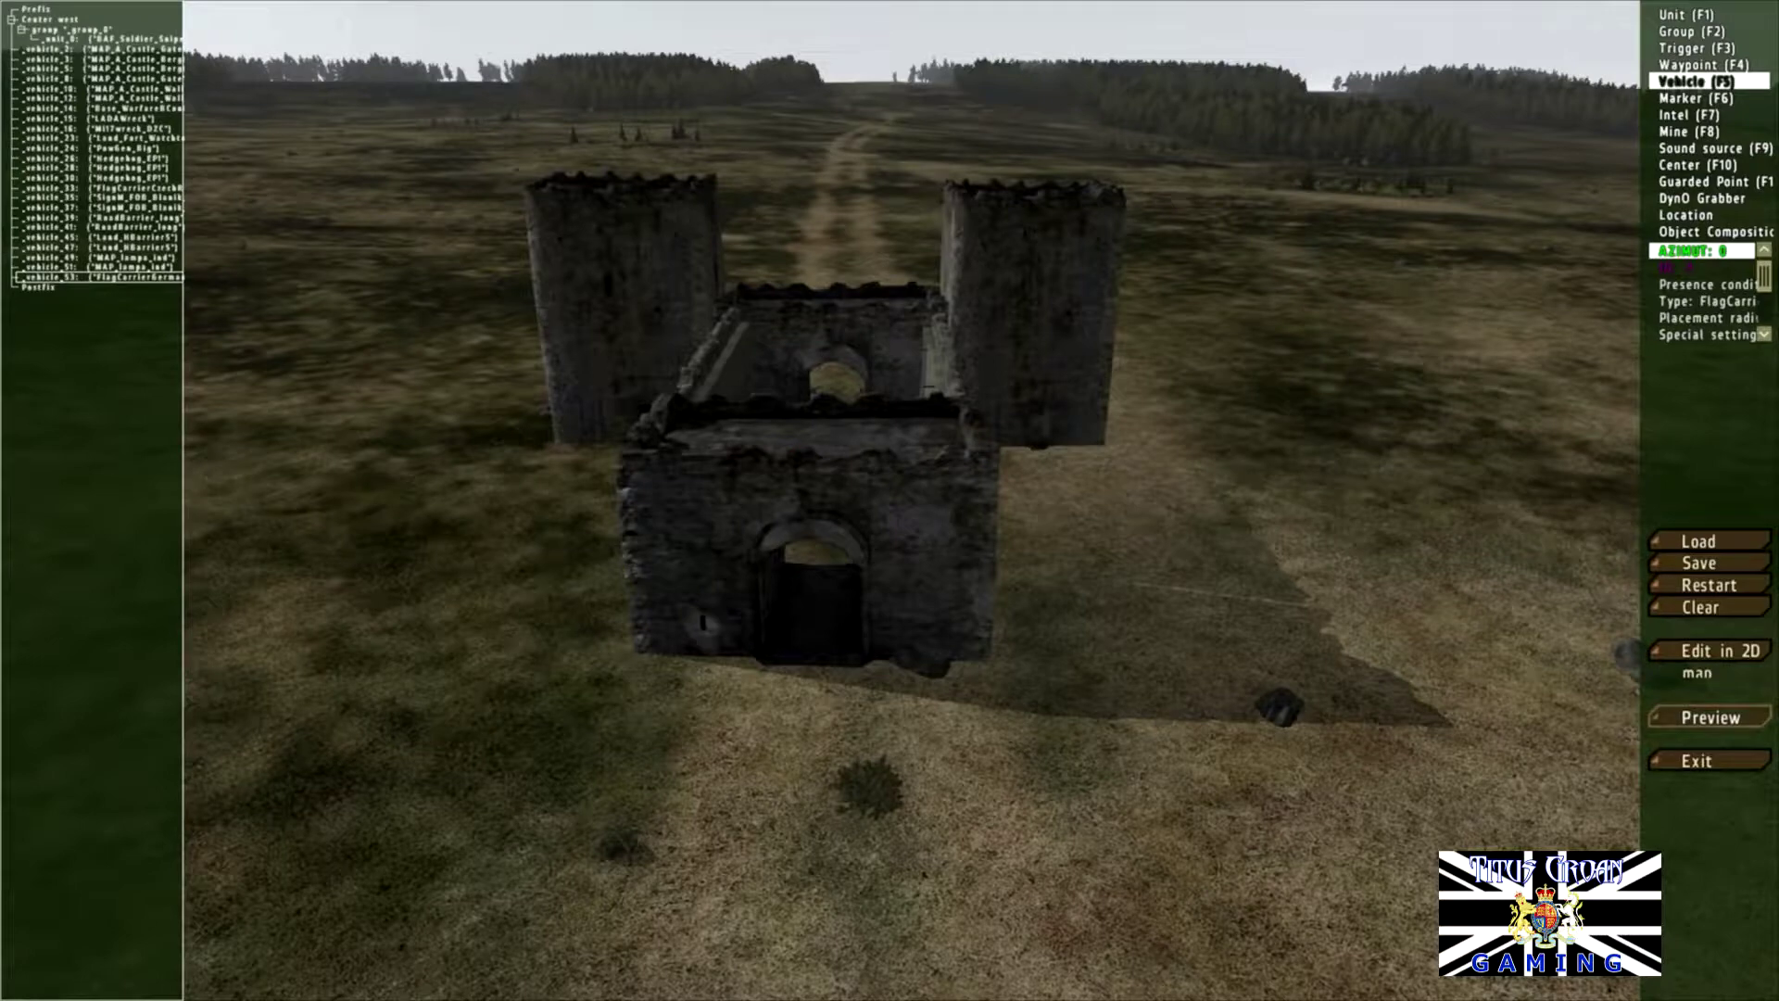
Step: Create a C A_Castle_Wall1_20 wall section from MAP: EU-Ruins beside the bunker-side tower
double_click(702, 622)
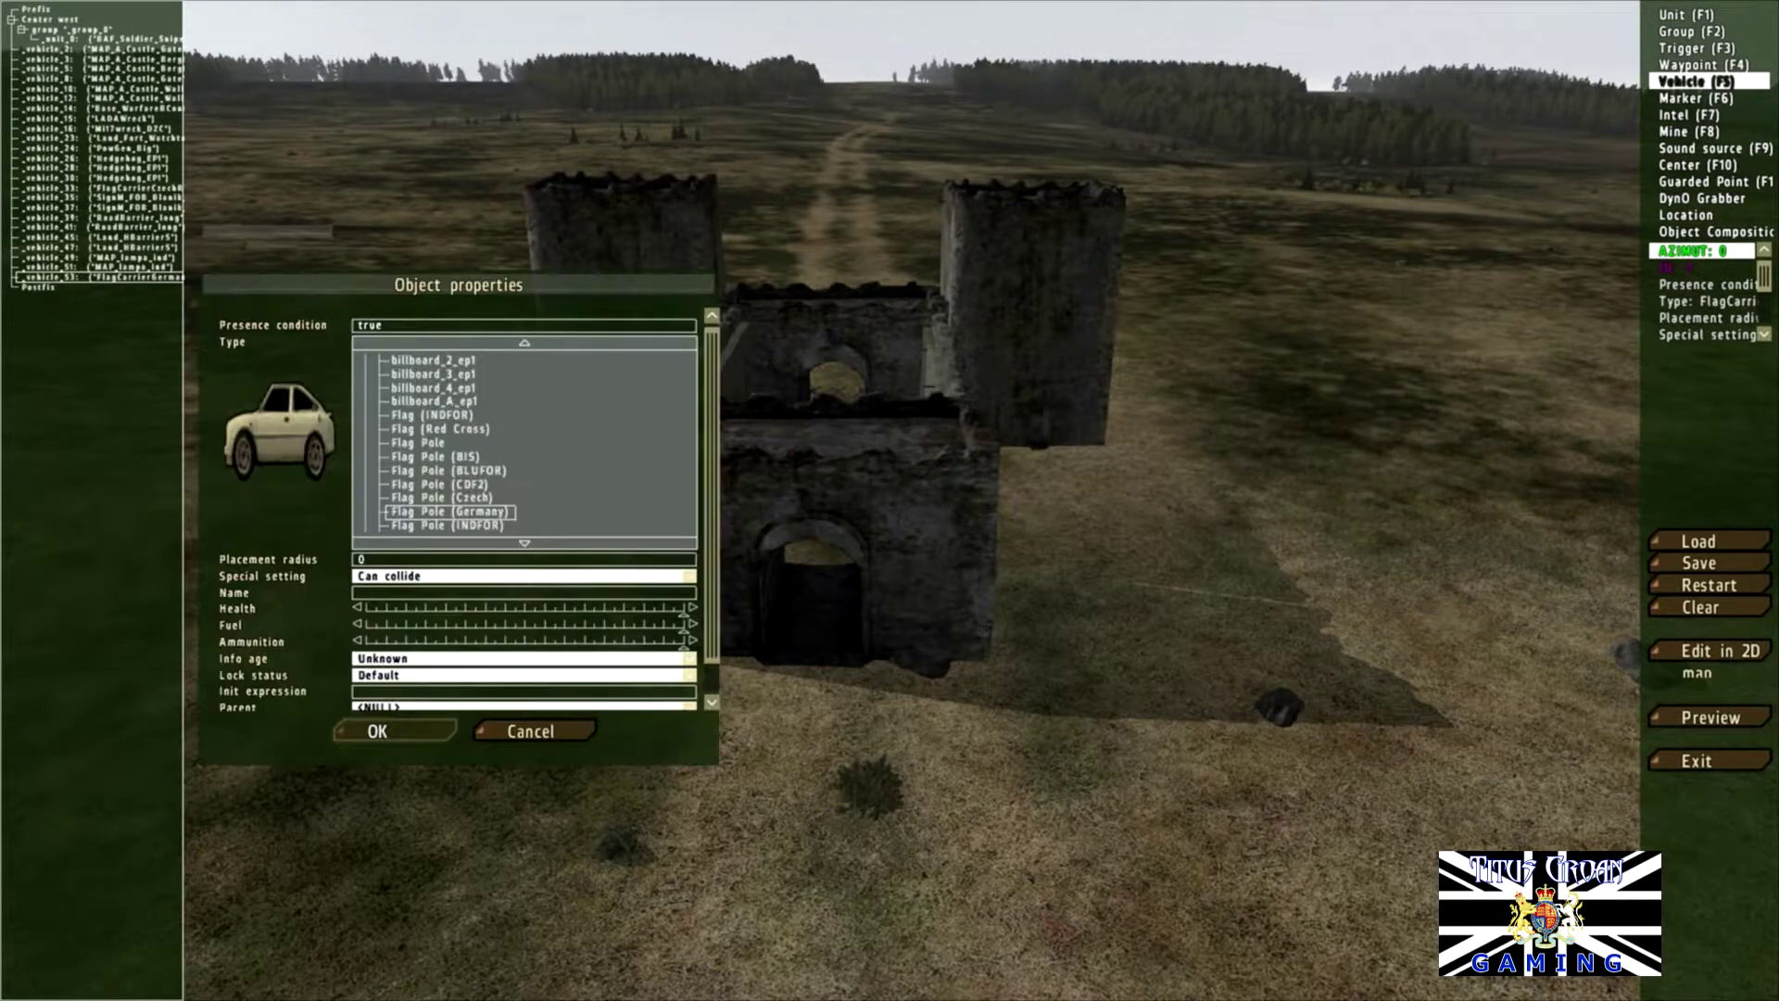
scroll(525, 443, "up", 4)
left_click(367, 443)
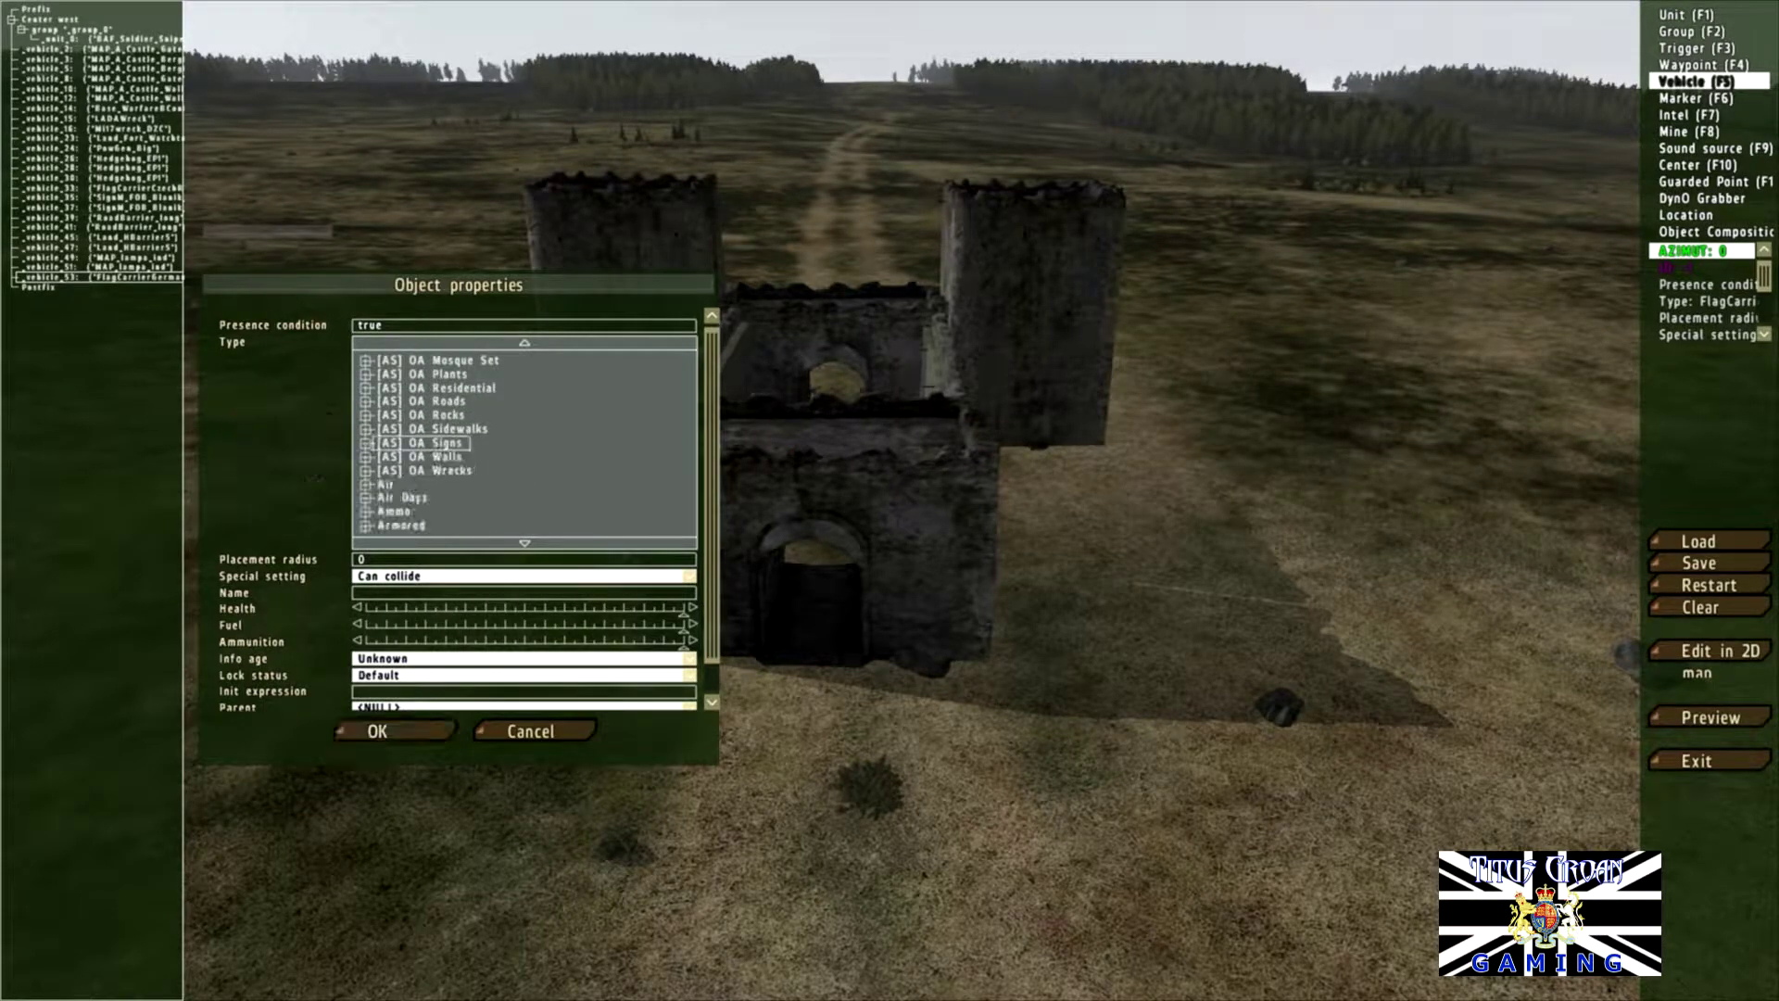
scroll(524, 436, "up", 3)
scroll(525, 436, "up", 8)
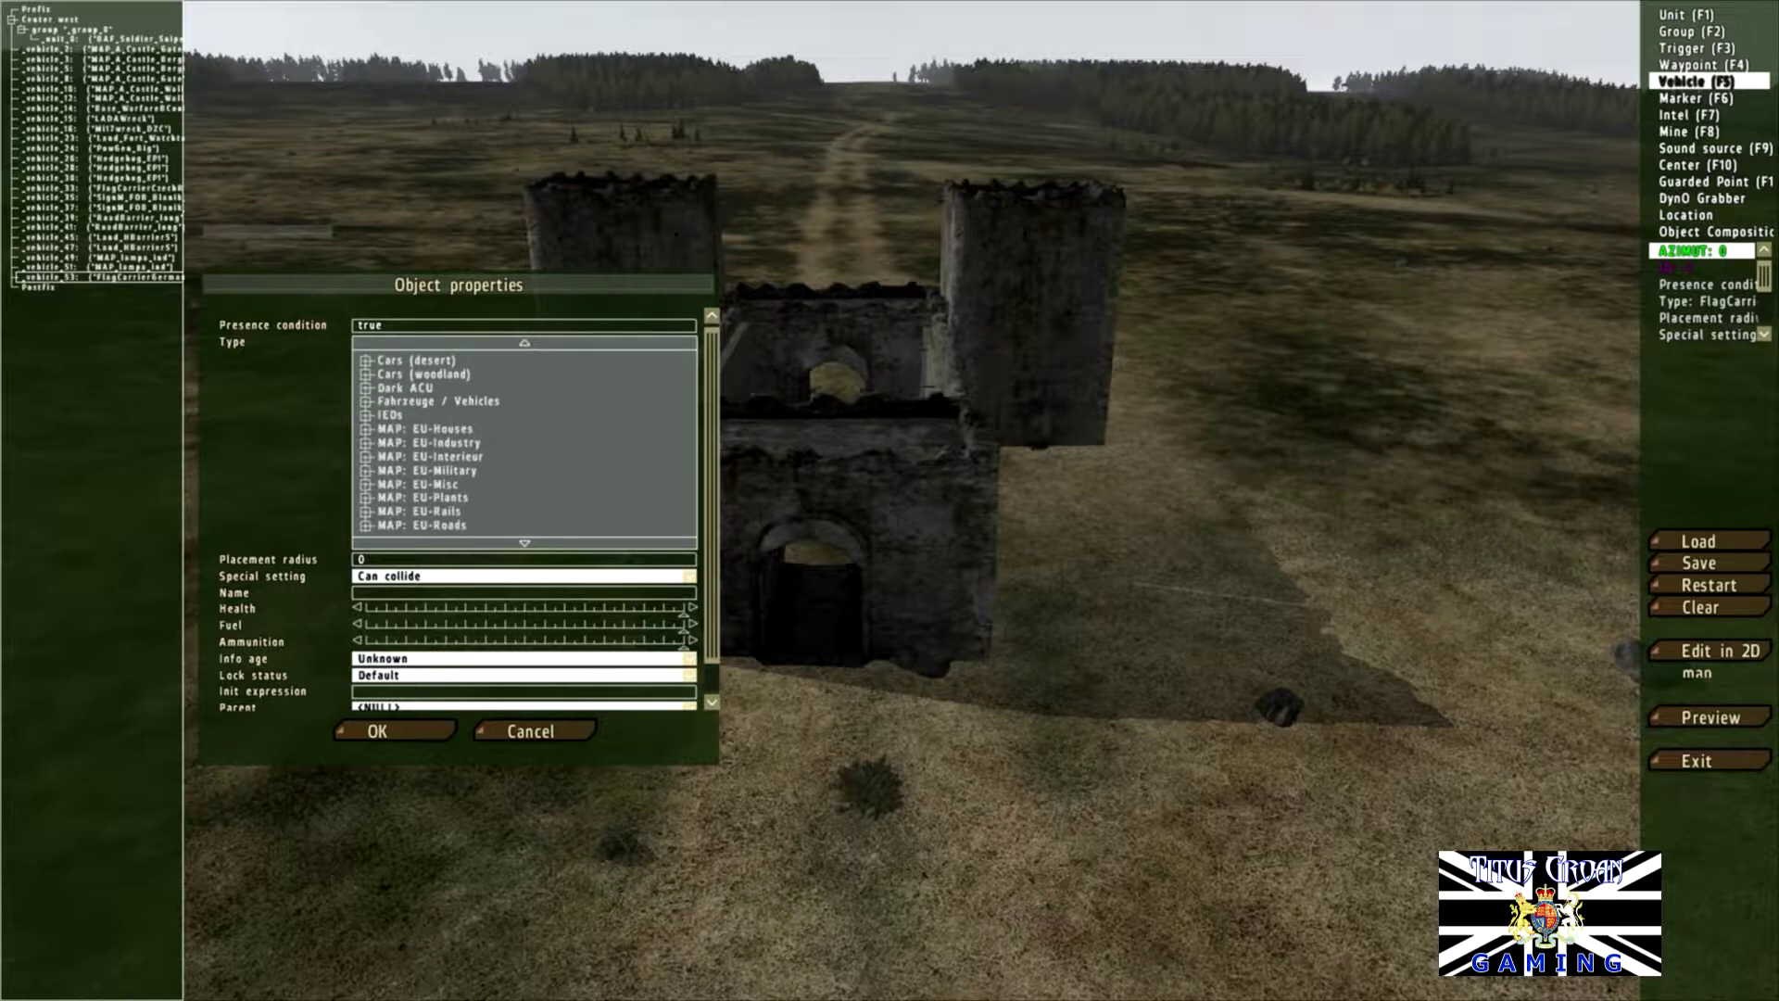
scroll(525, 442, "down", 3)
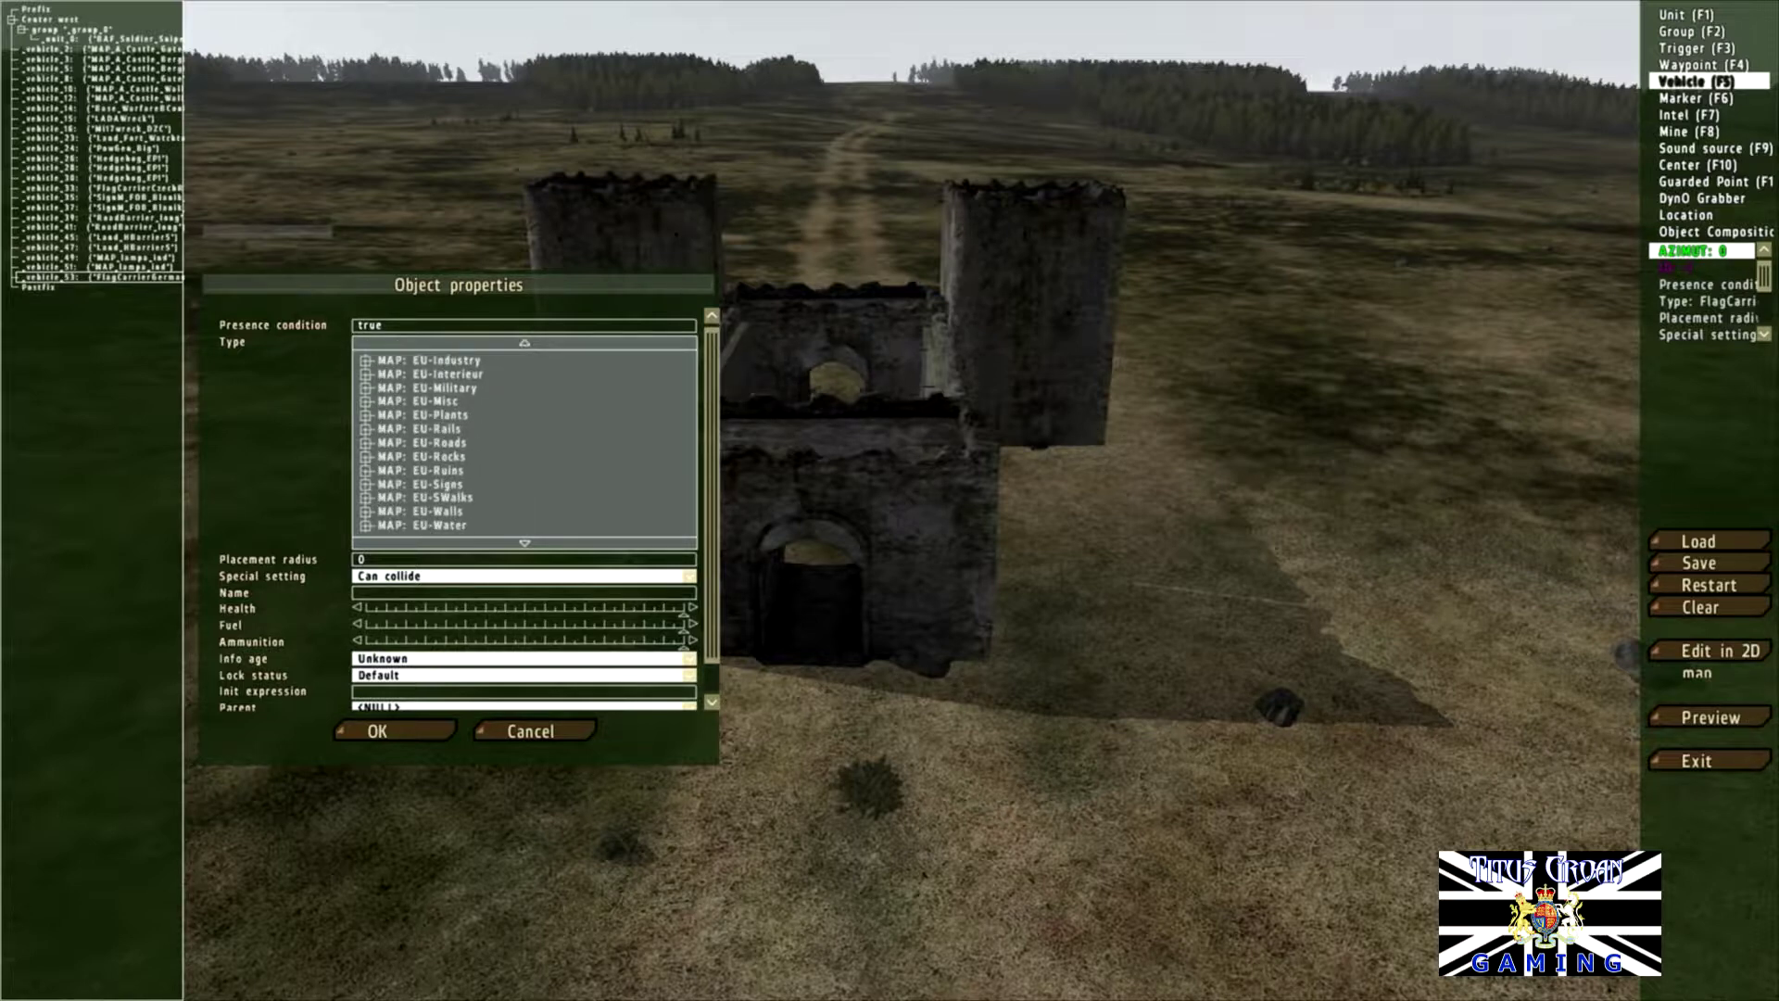
double_click(422, 470)
scroll(524, 442, "down", 4)
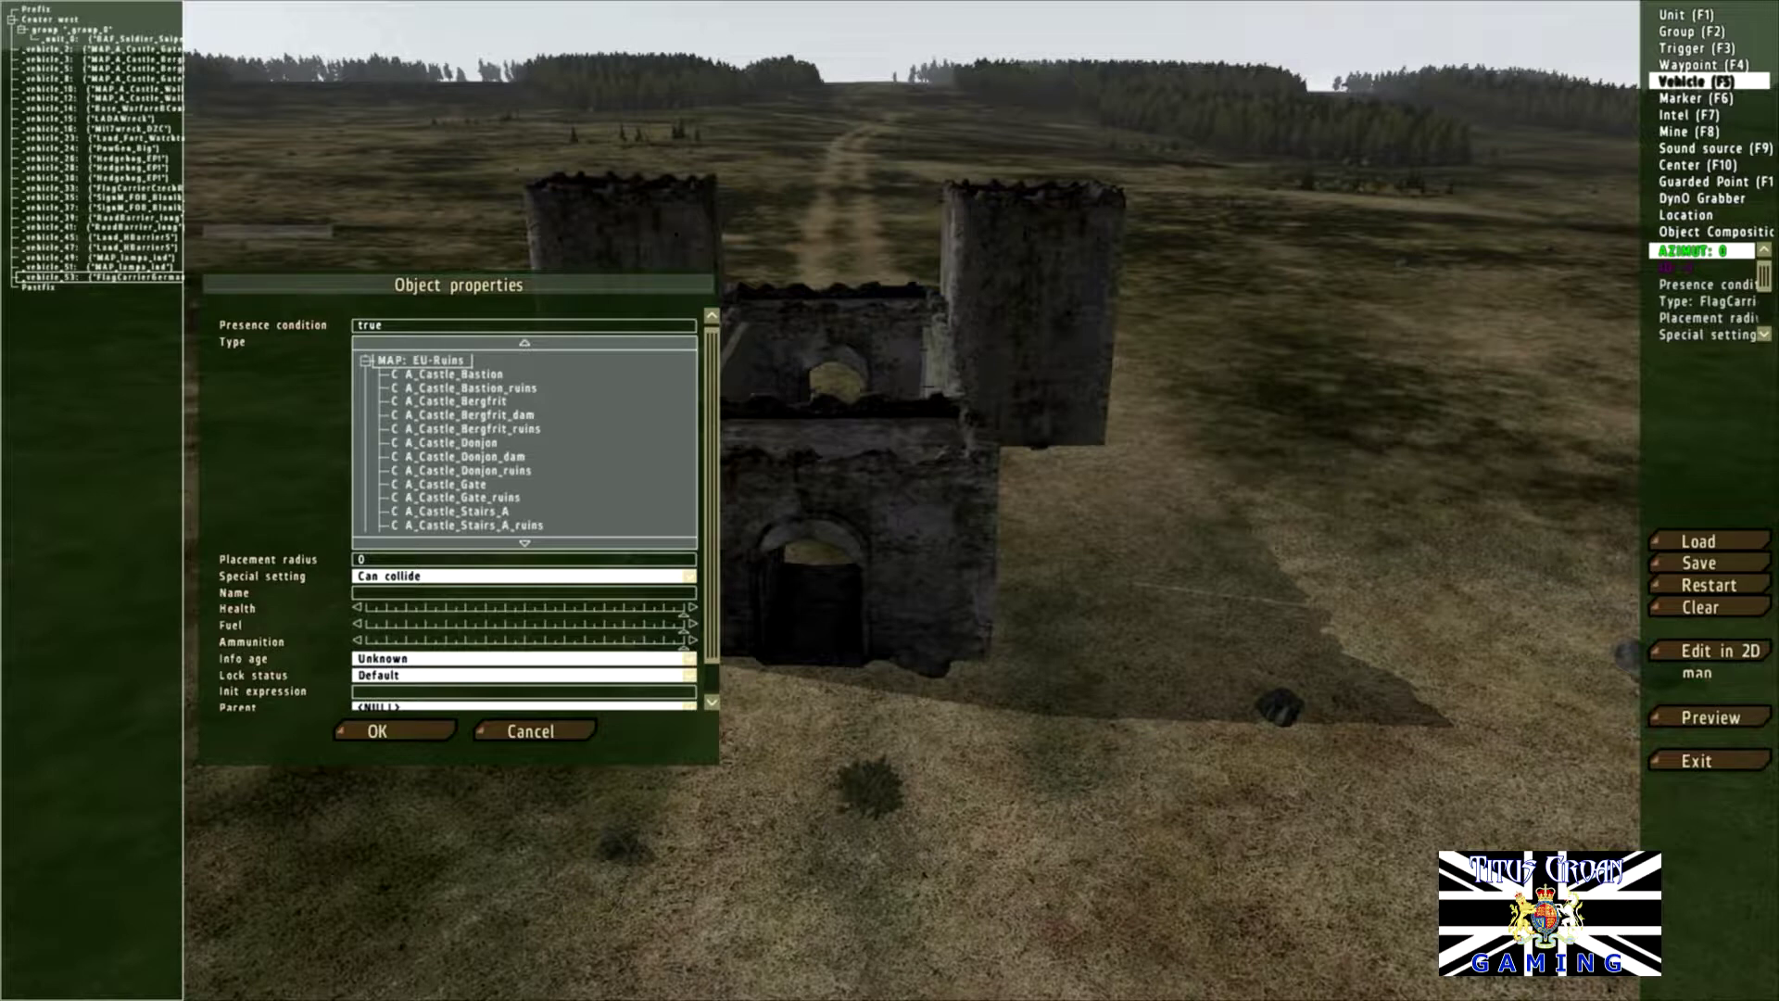
scroll(525, 442, "down", 1)
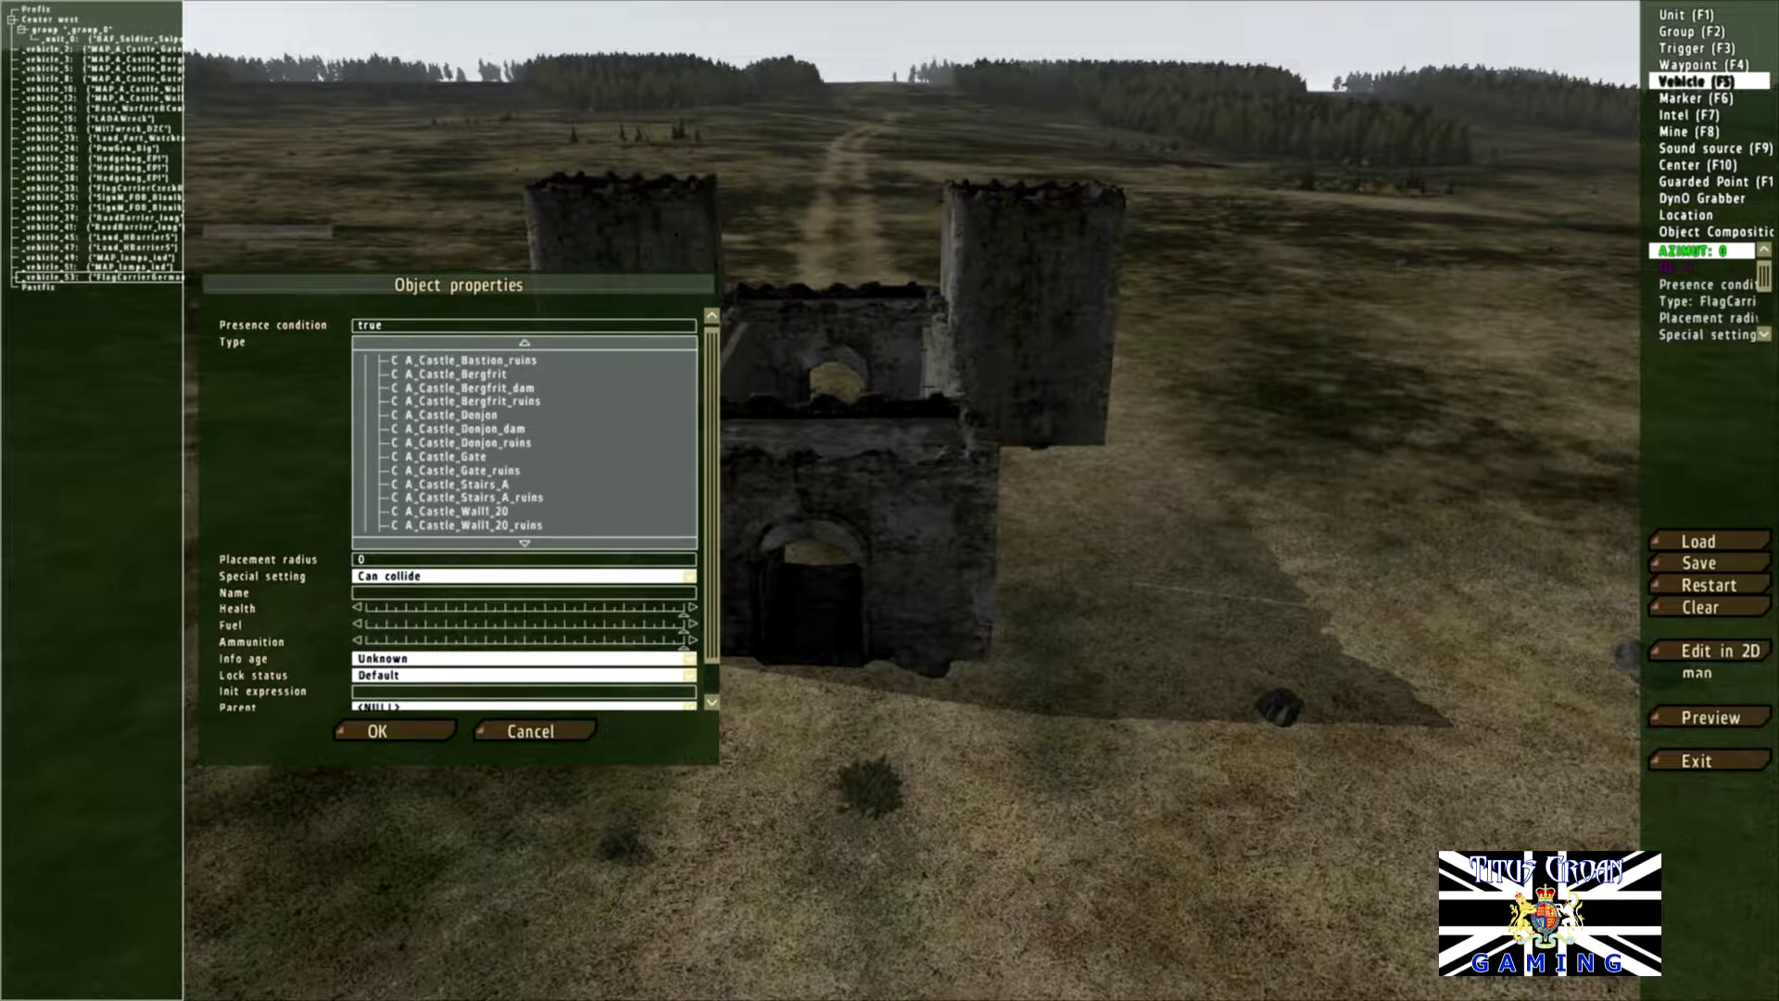
left_click(456, 512)
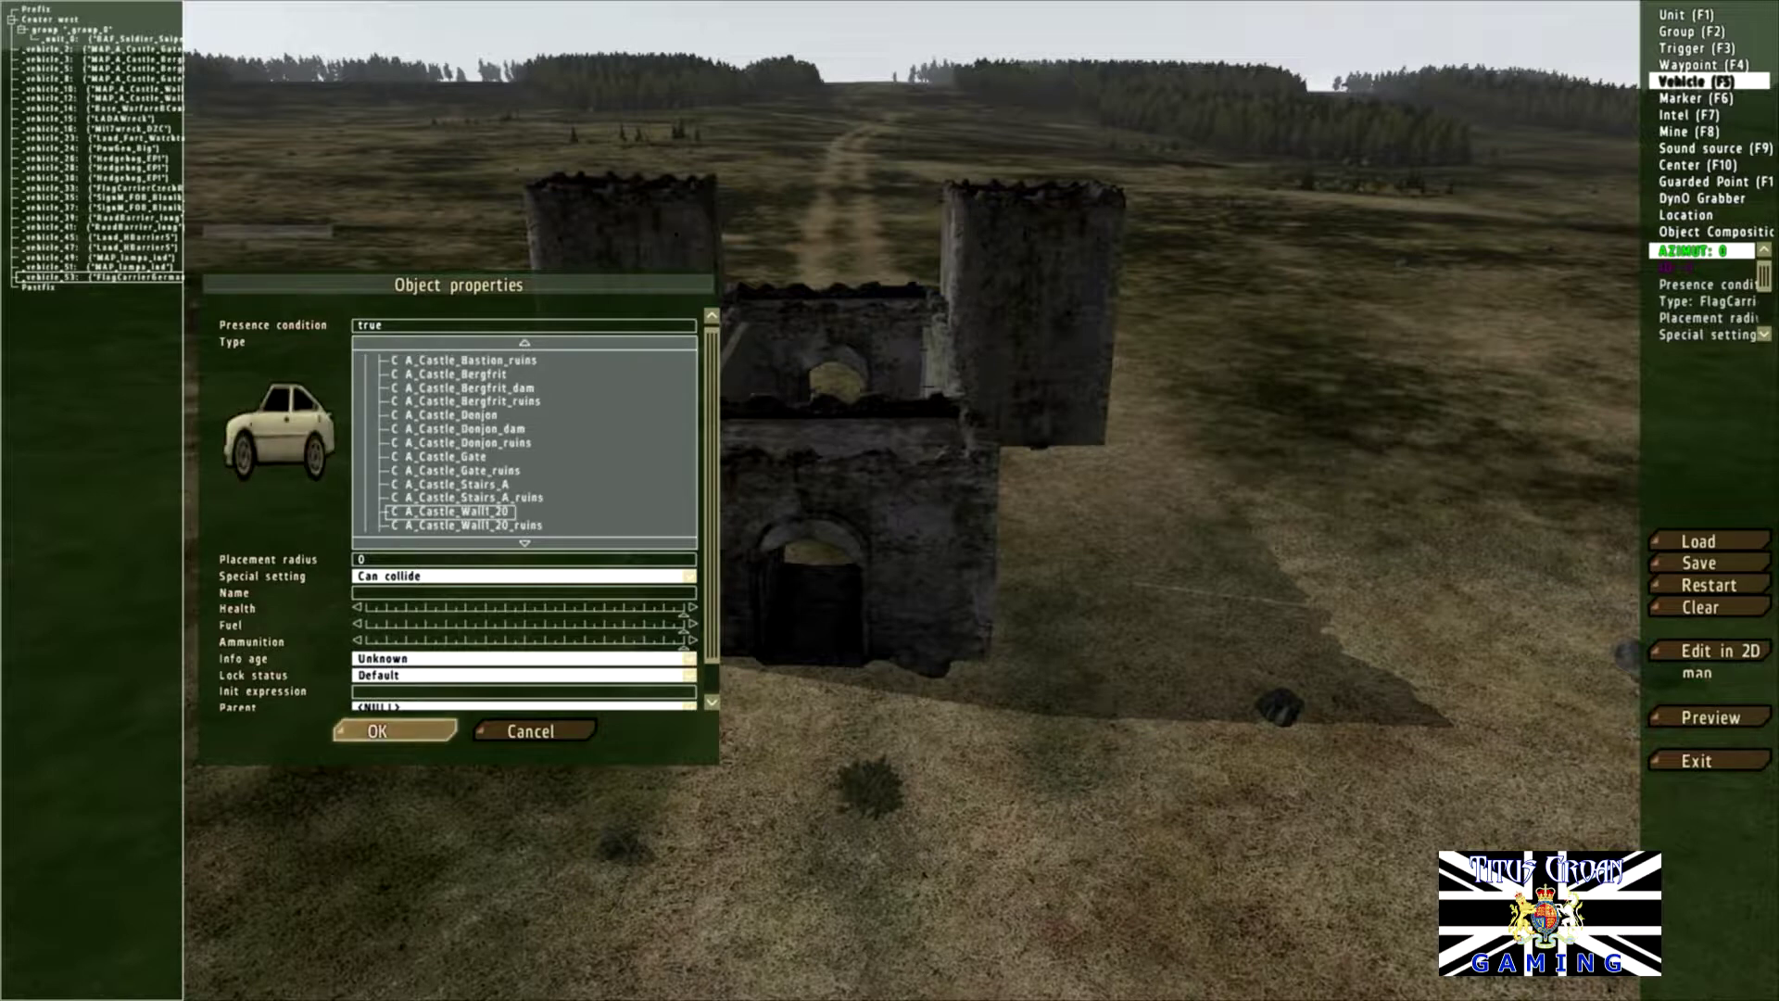
key("Return")
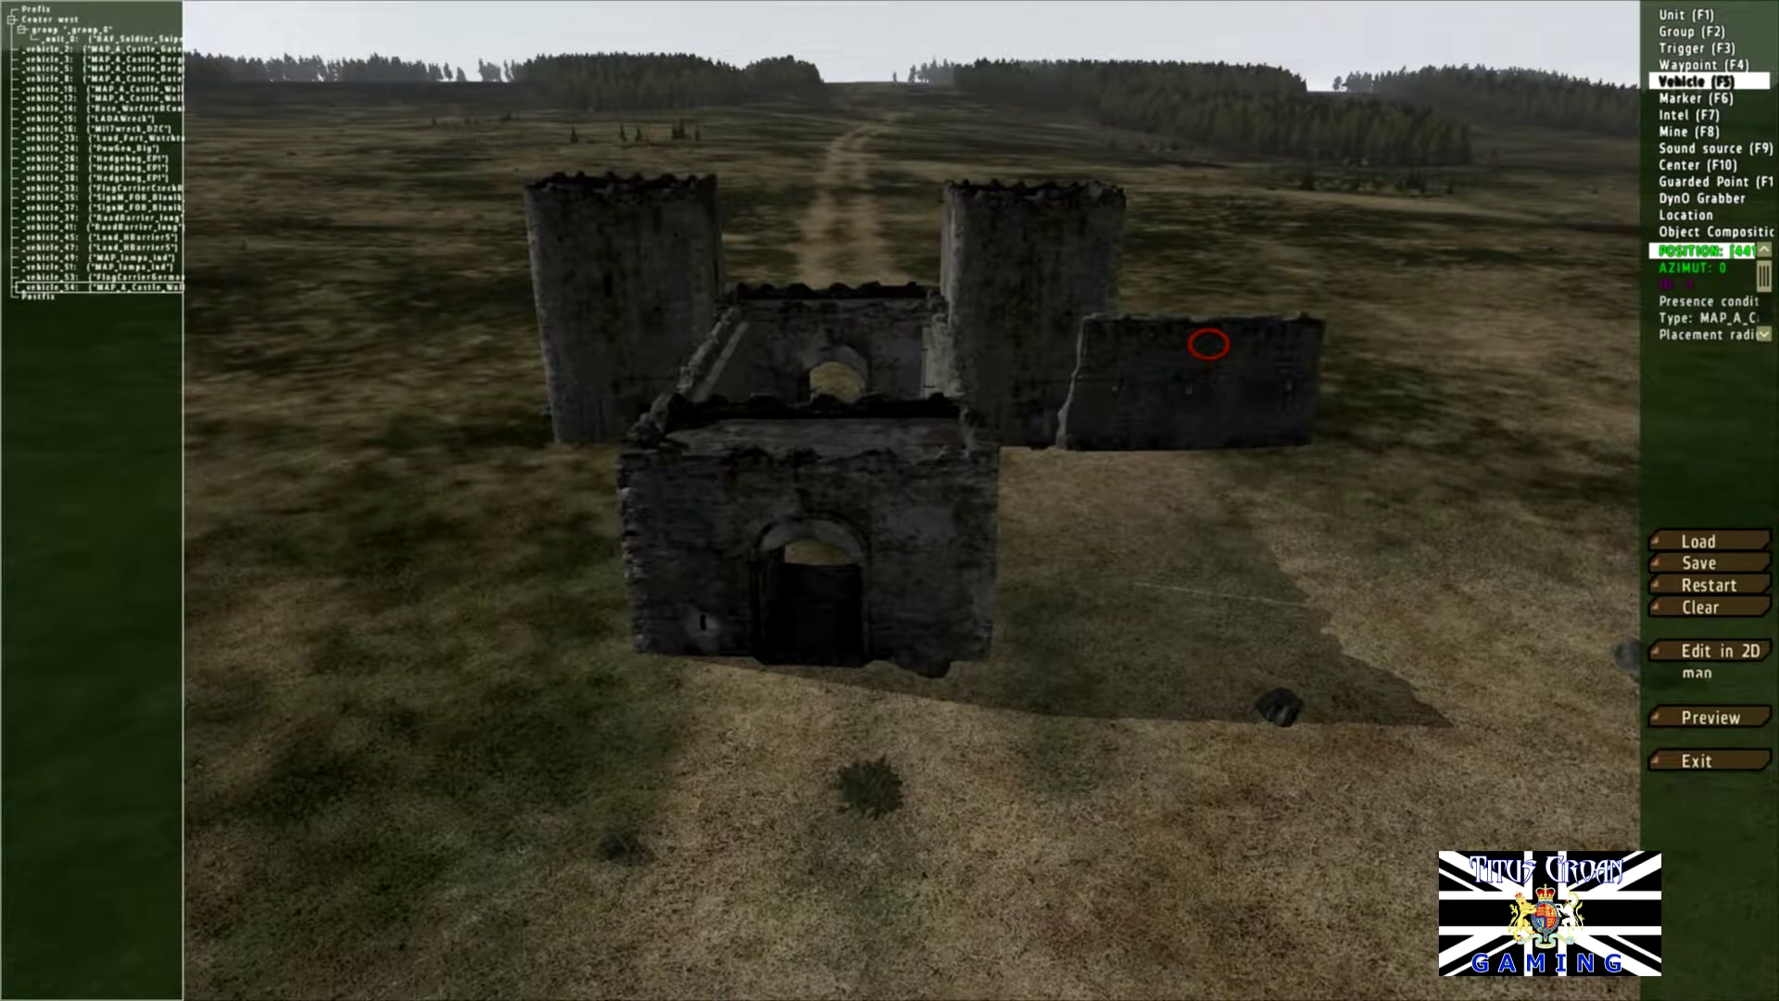
Step: Rotate the new wall section so it angles toward the castle's rear and fit its end against the bunker-side tower
mouse_move(1209, 344)
left_mouse_down("shift")
mouse_move(1265, 367)
mouse_move(1216, 361)
mouse_move(1262, 358)
mouse_move(1231, 348)
left_mouse_up("shift")
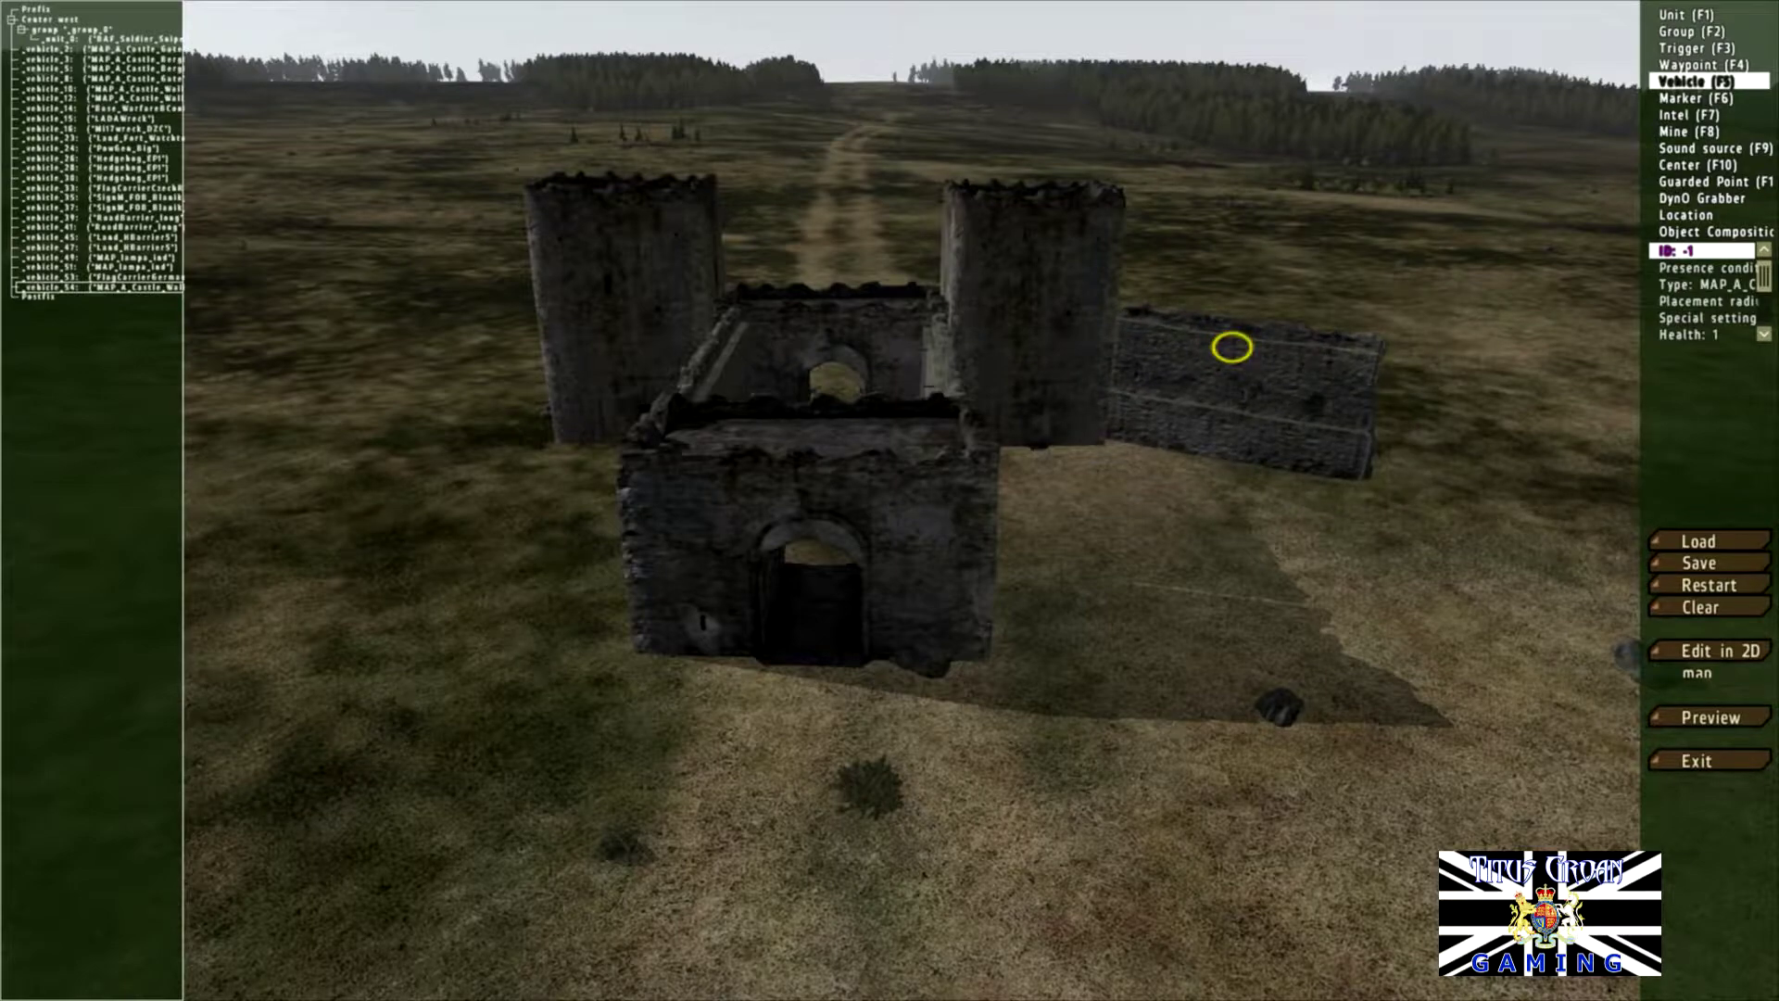
key("d")
right_click_drag(1232, 347, 1060, 341)
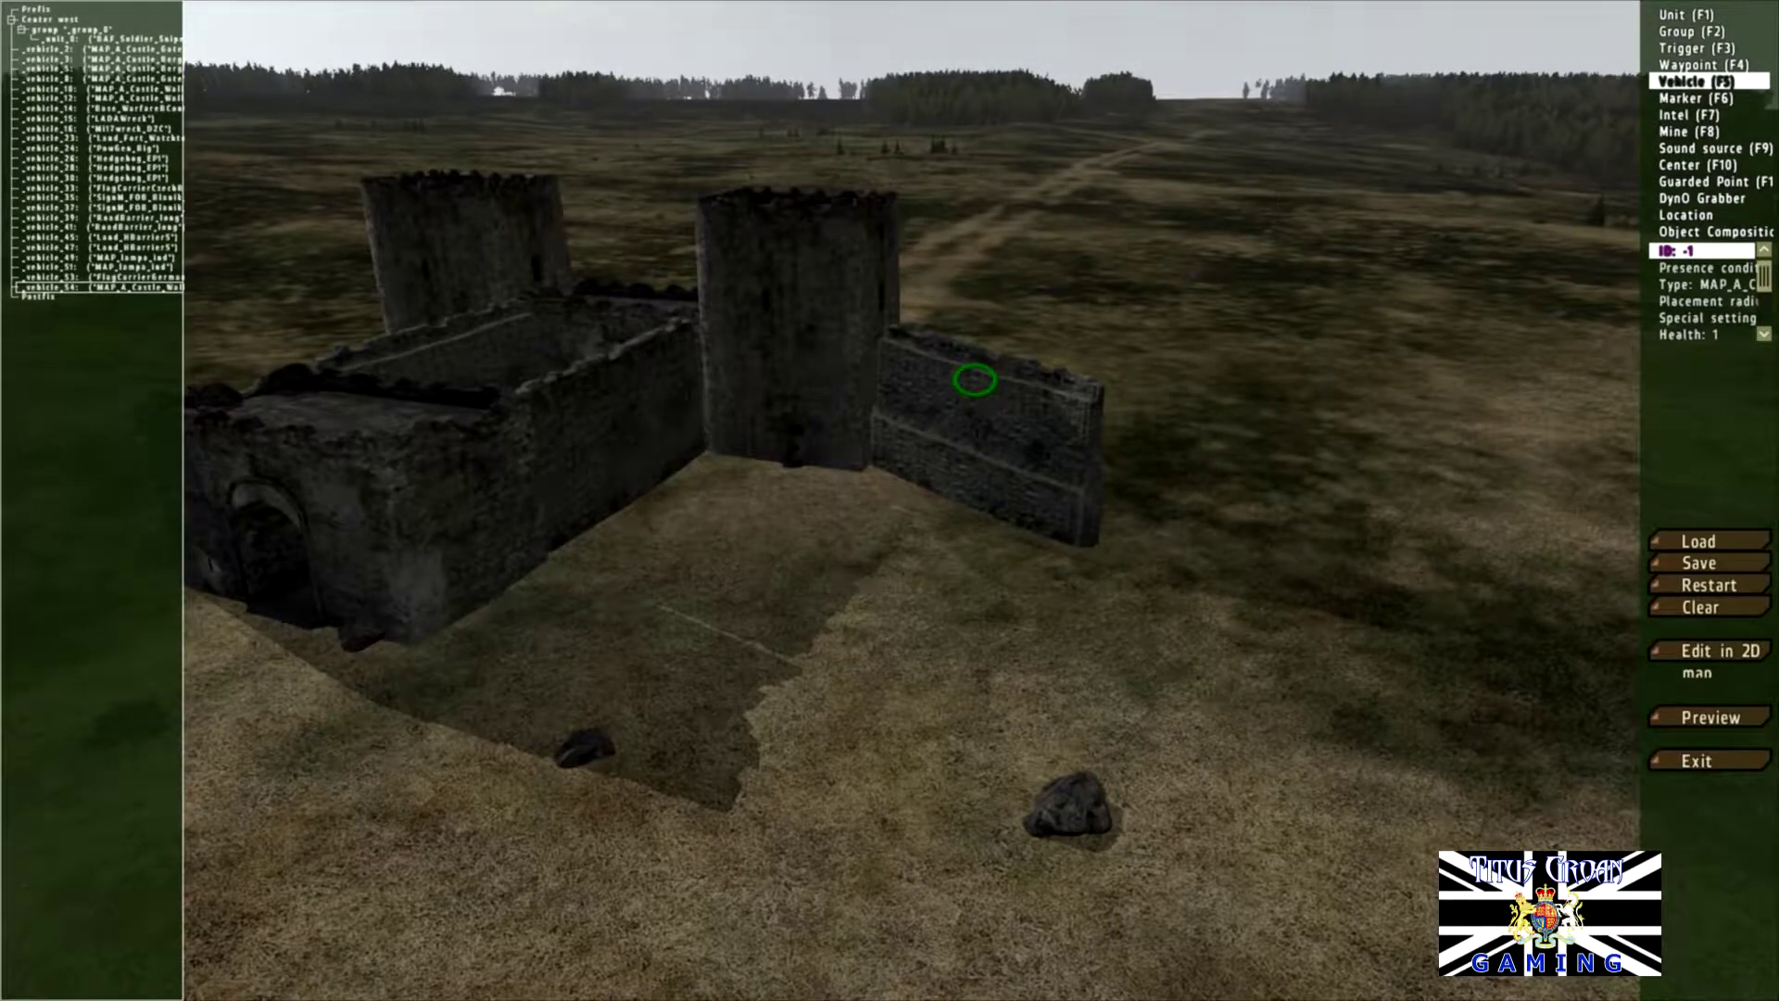
left_click_drag(975, 380, 971, 372, "shift")
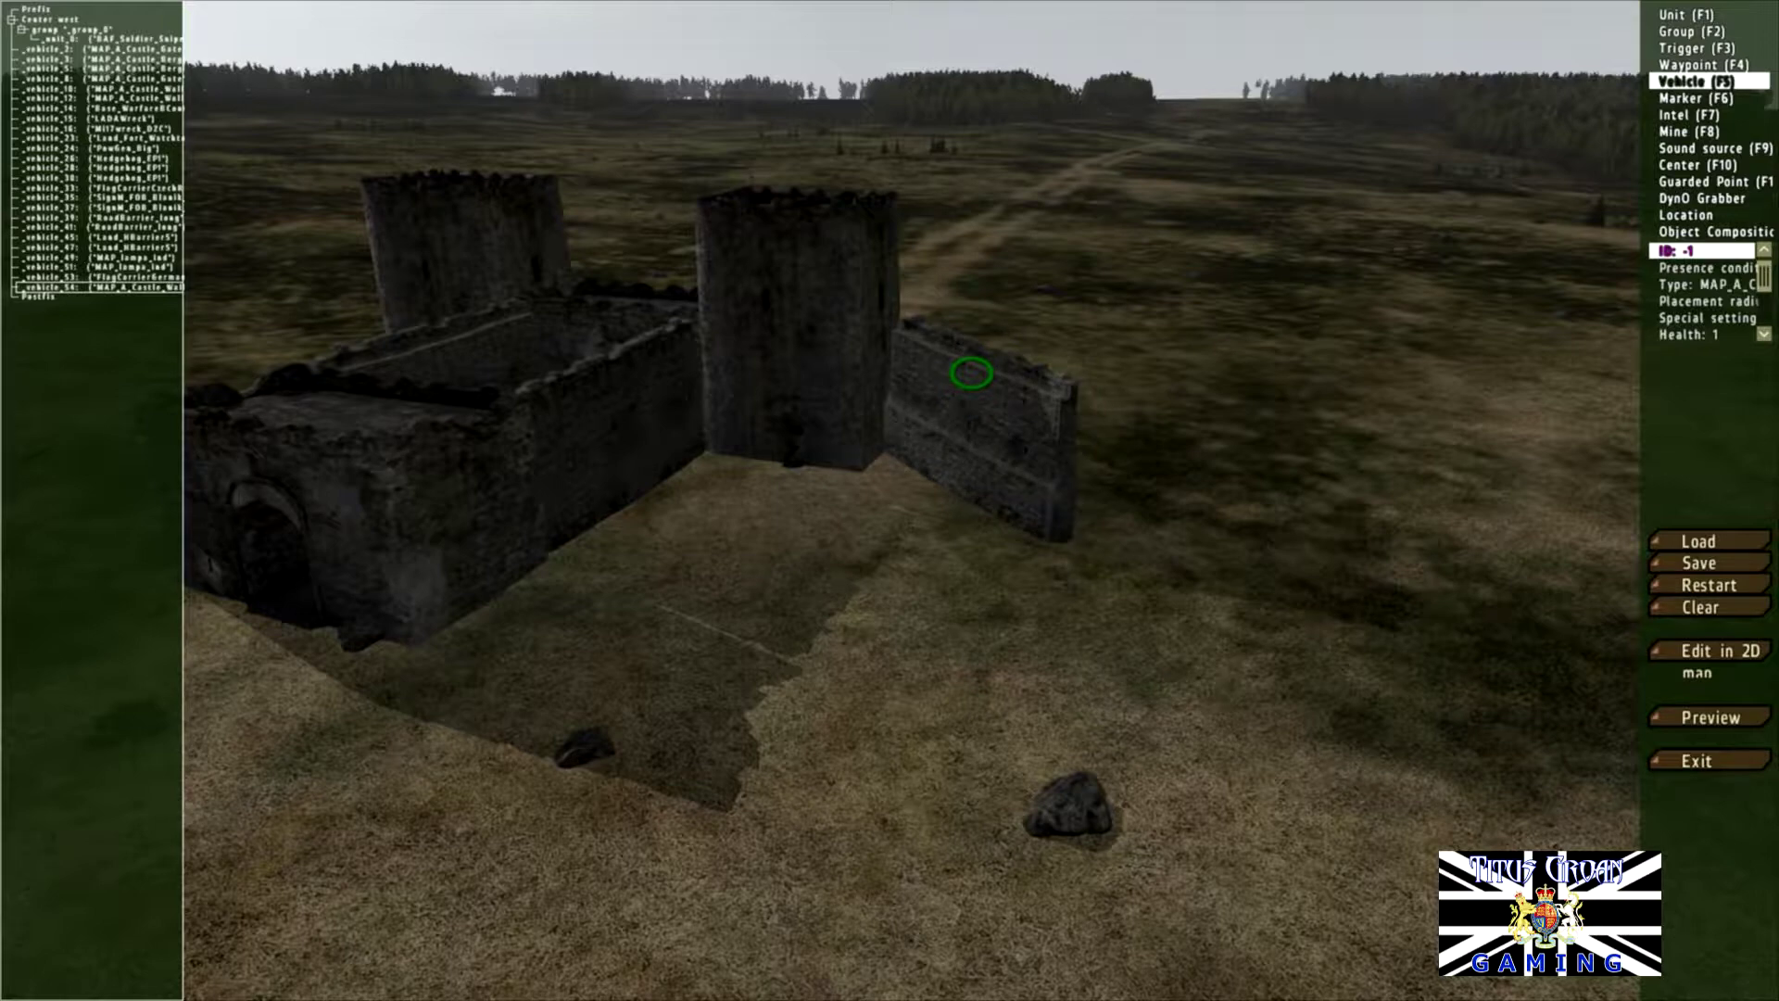
left_click_drag(971, 373, 971, 373)
Step: Paste a copy of the wall section and rotate it to mirror the first, joining it to the outer side of the opposite tower
key("a")
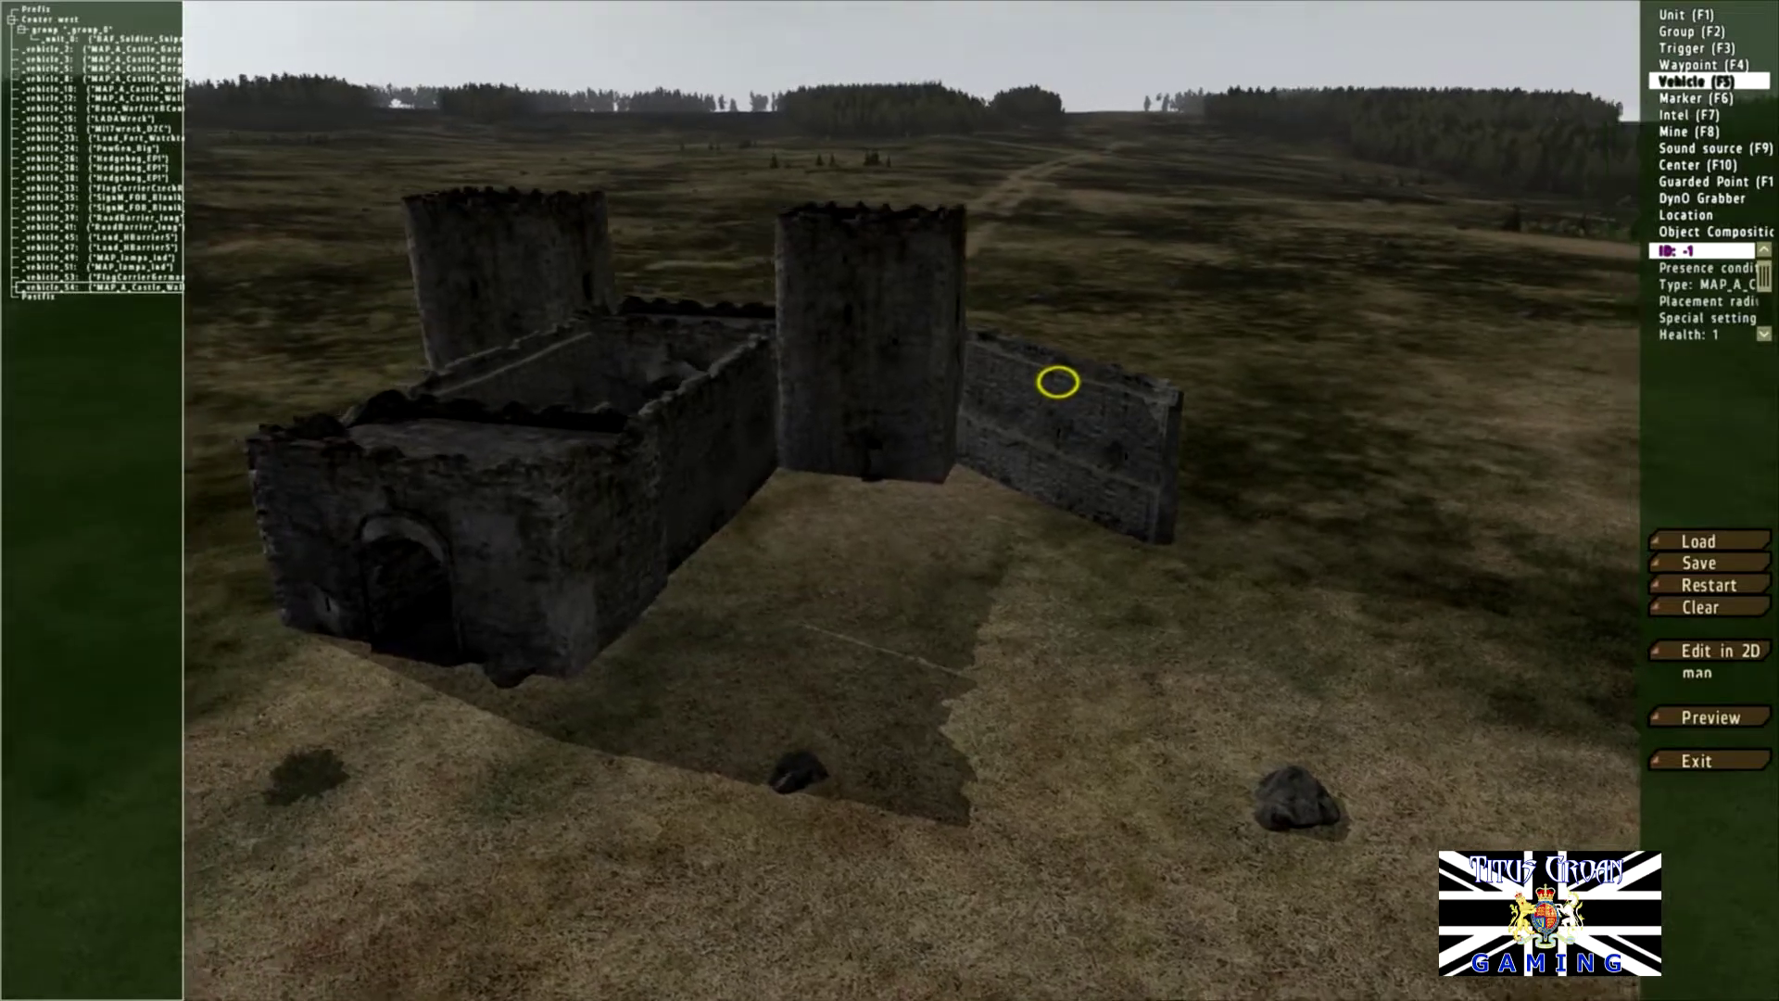
key("a")
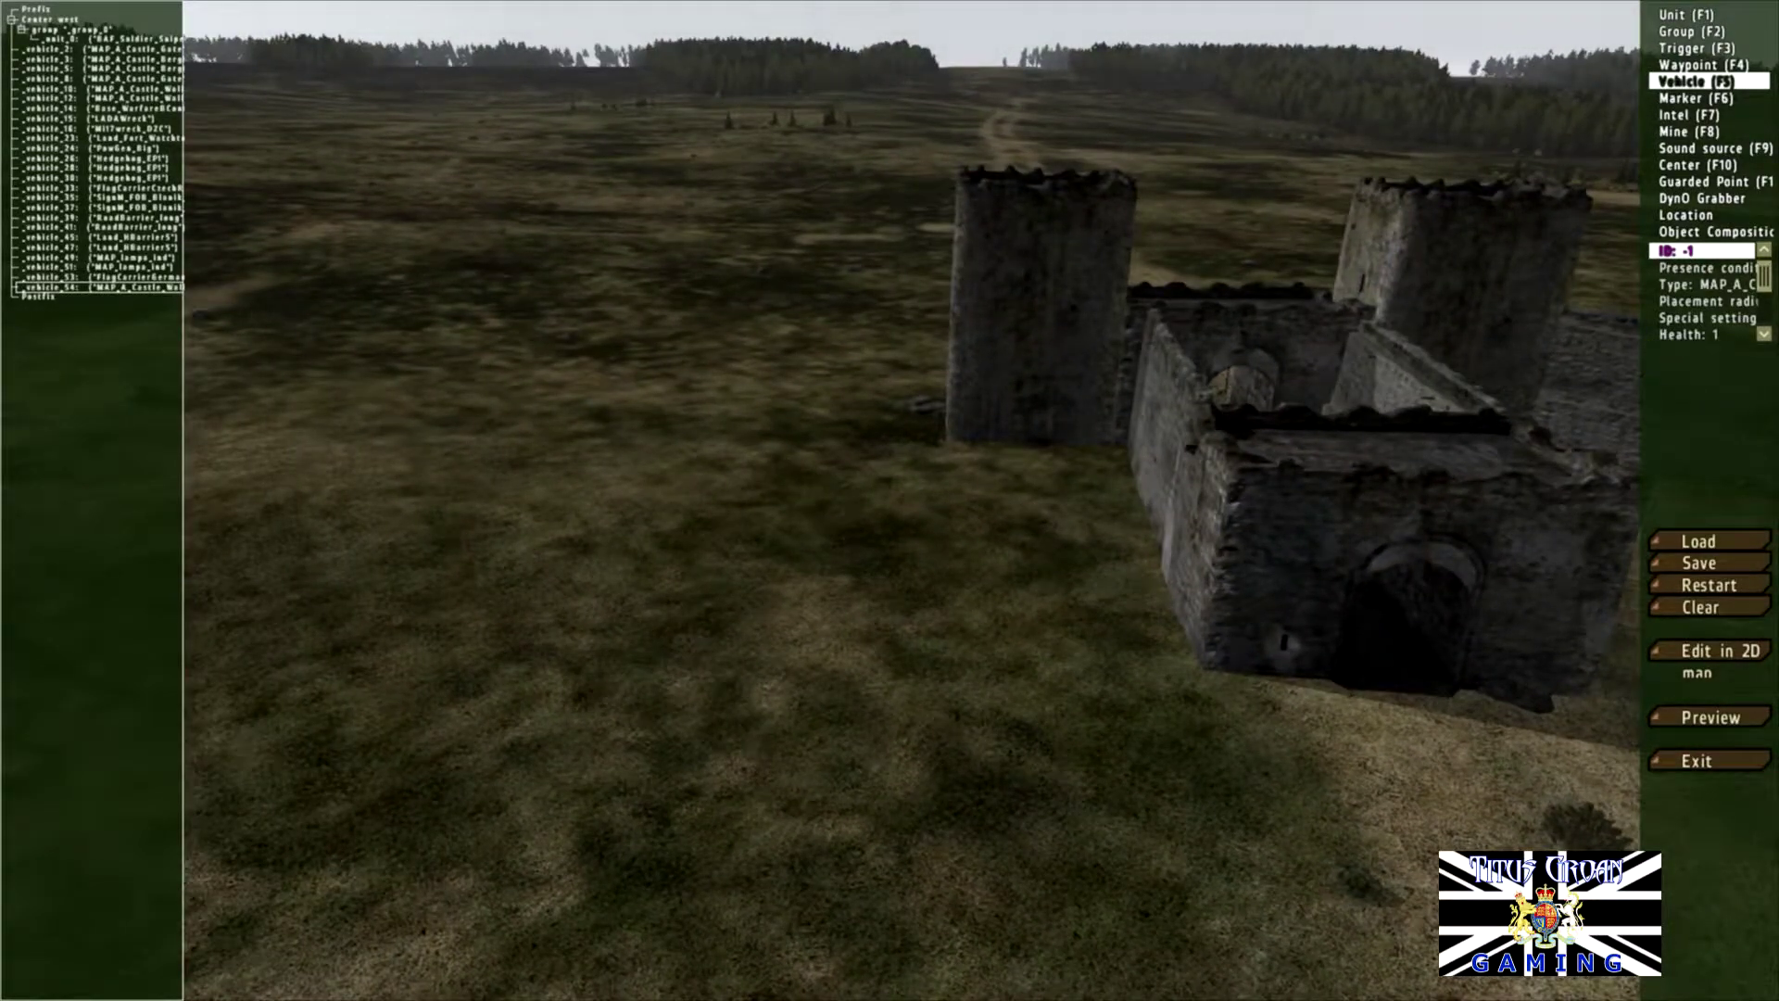
key("ctrl+v")
left_click(763, 354)
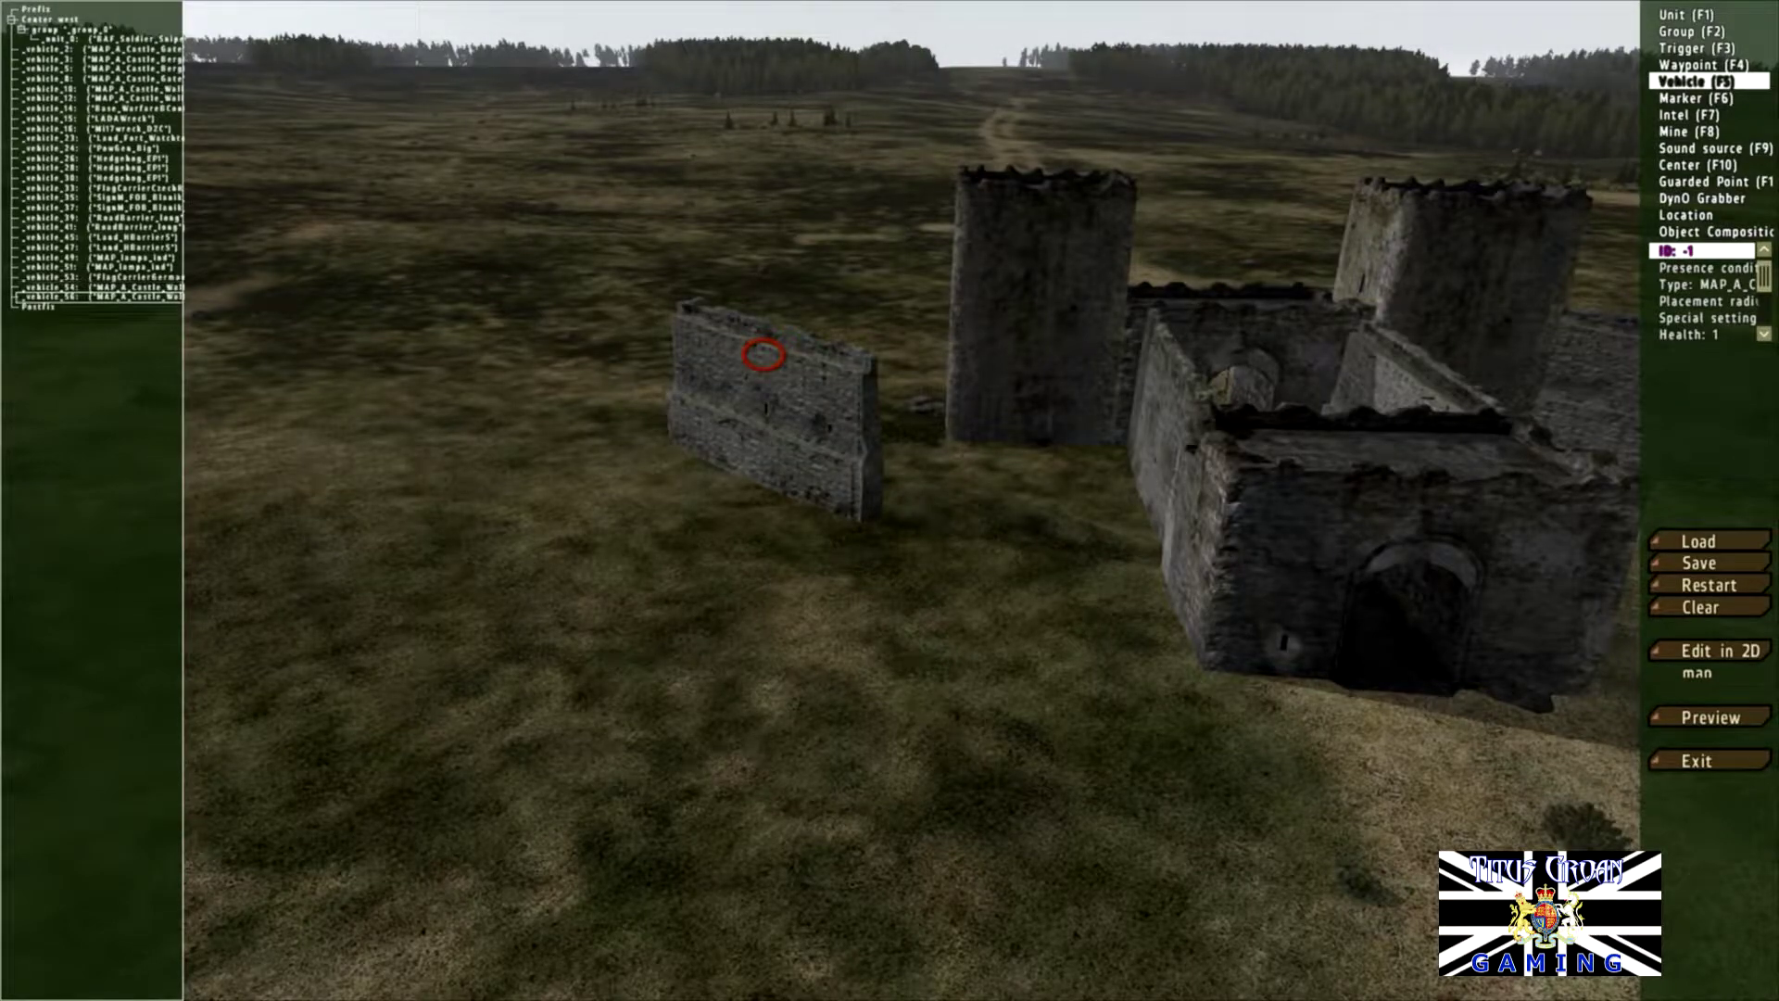
left_click_drag(764, 354, 736, 356, "shift")
mouse_move(741, 358)
right_mouse_down()
mouse_move(1020, 357)
mouse_move(732, 373)
right_mouse_up()
left_click_drag(848, 303, 946, 286)
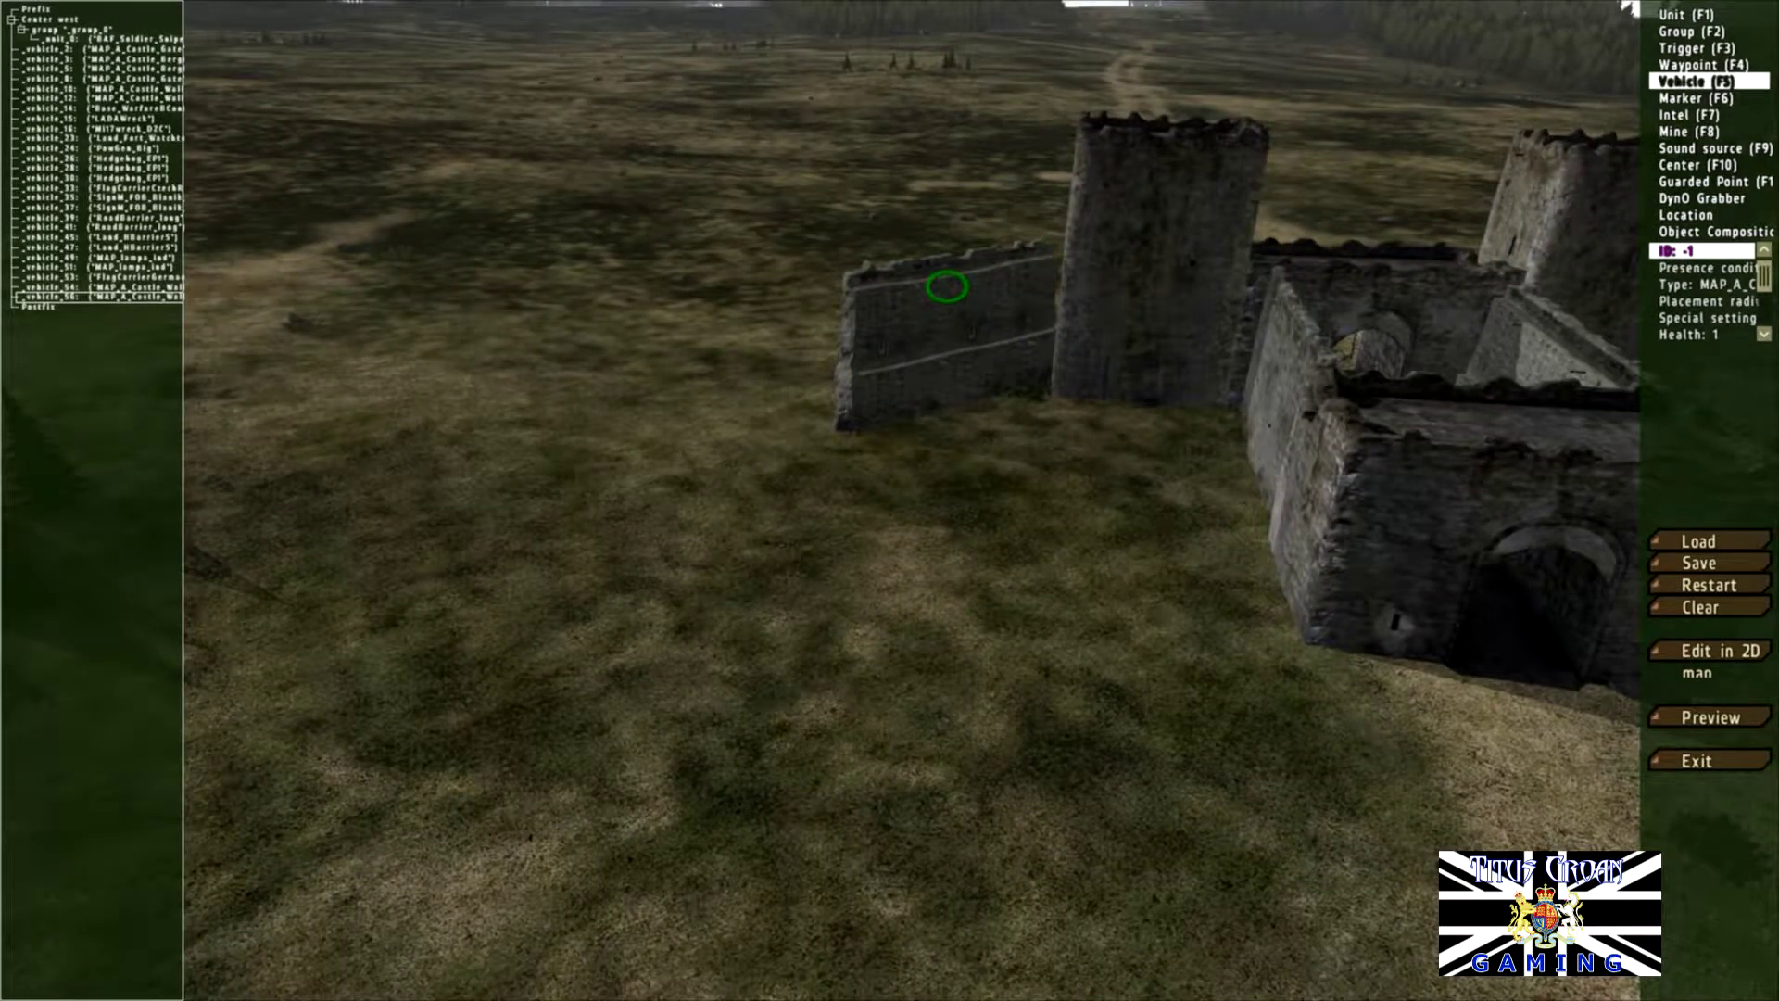
Step: Examine the castle layout from above, comparing the angled wall sections at both towers
key("q")
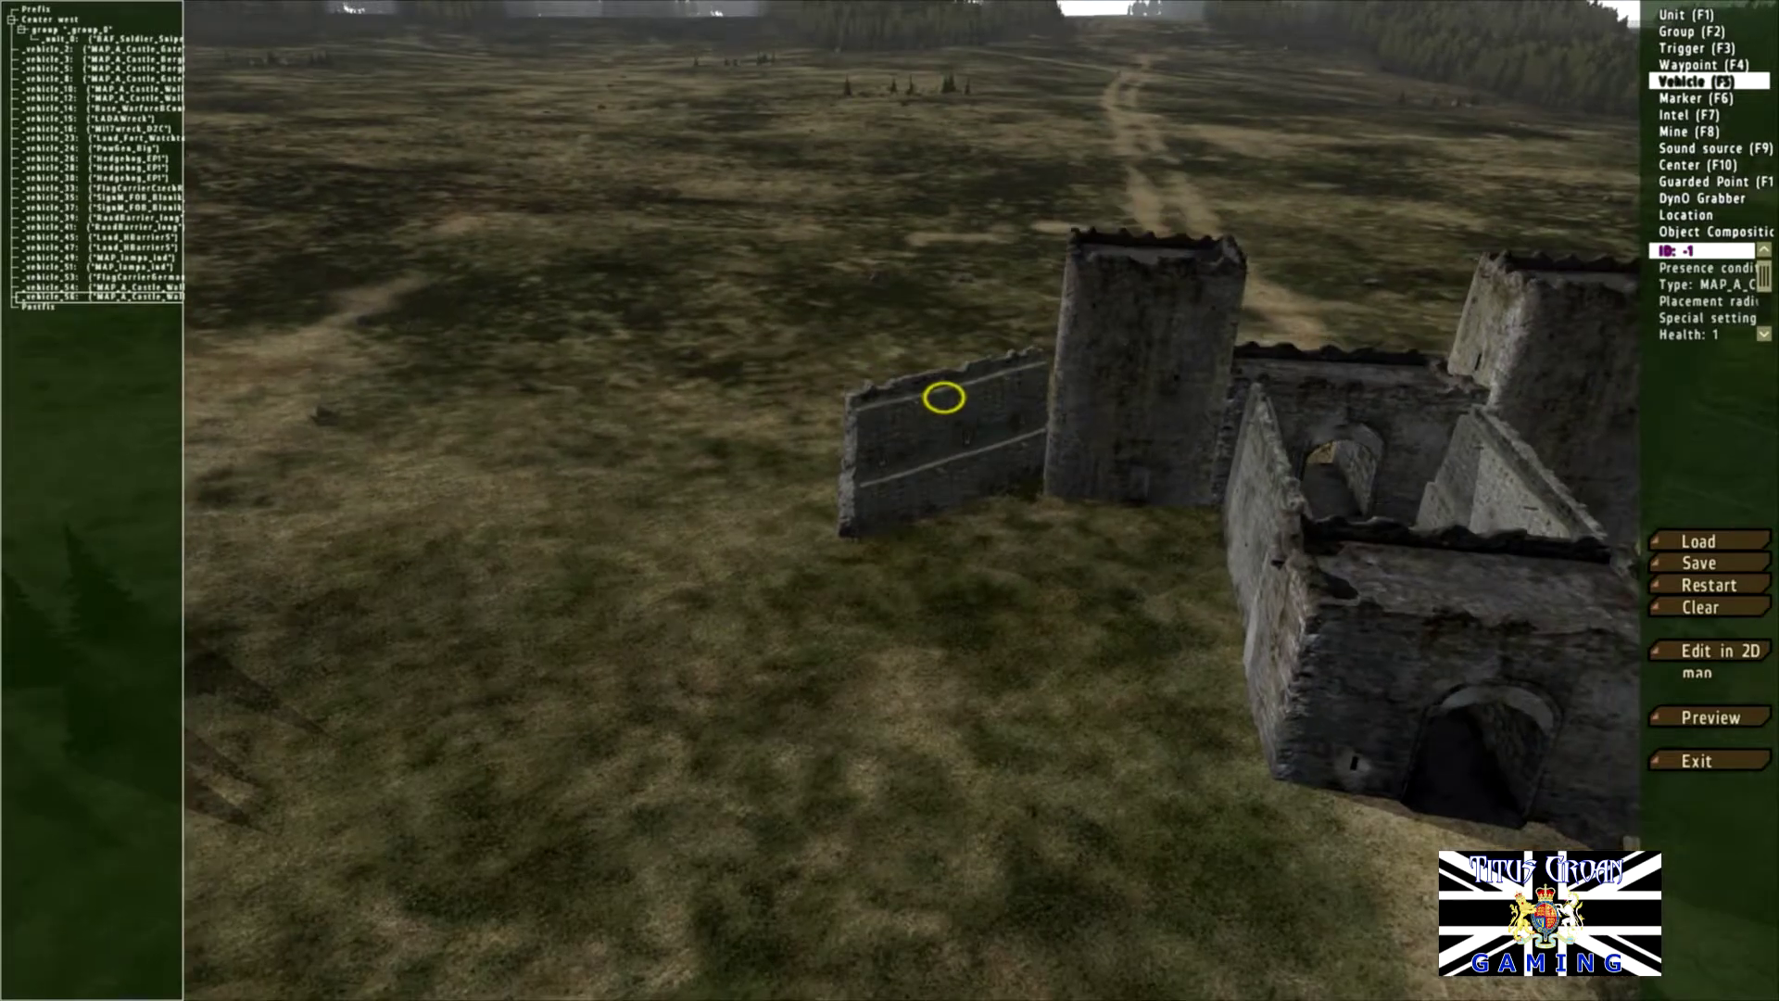
key("q")
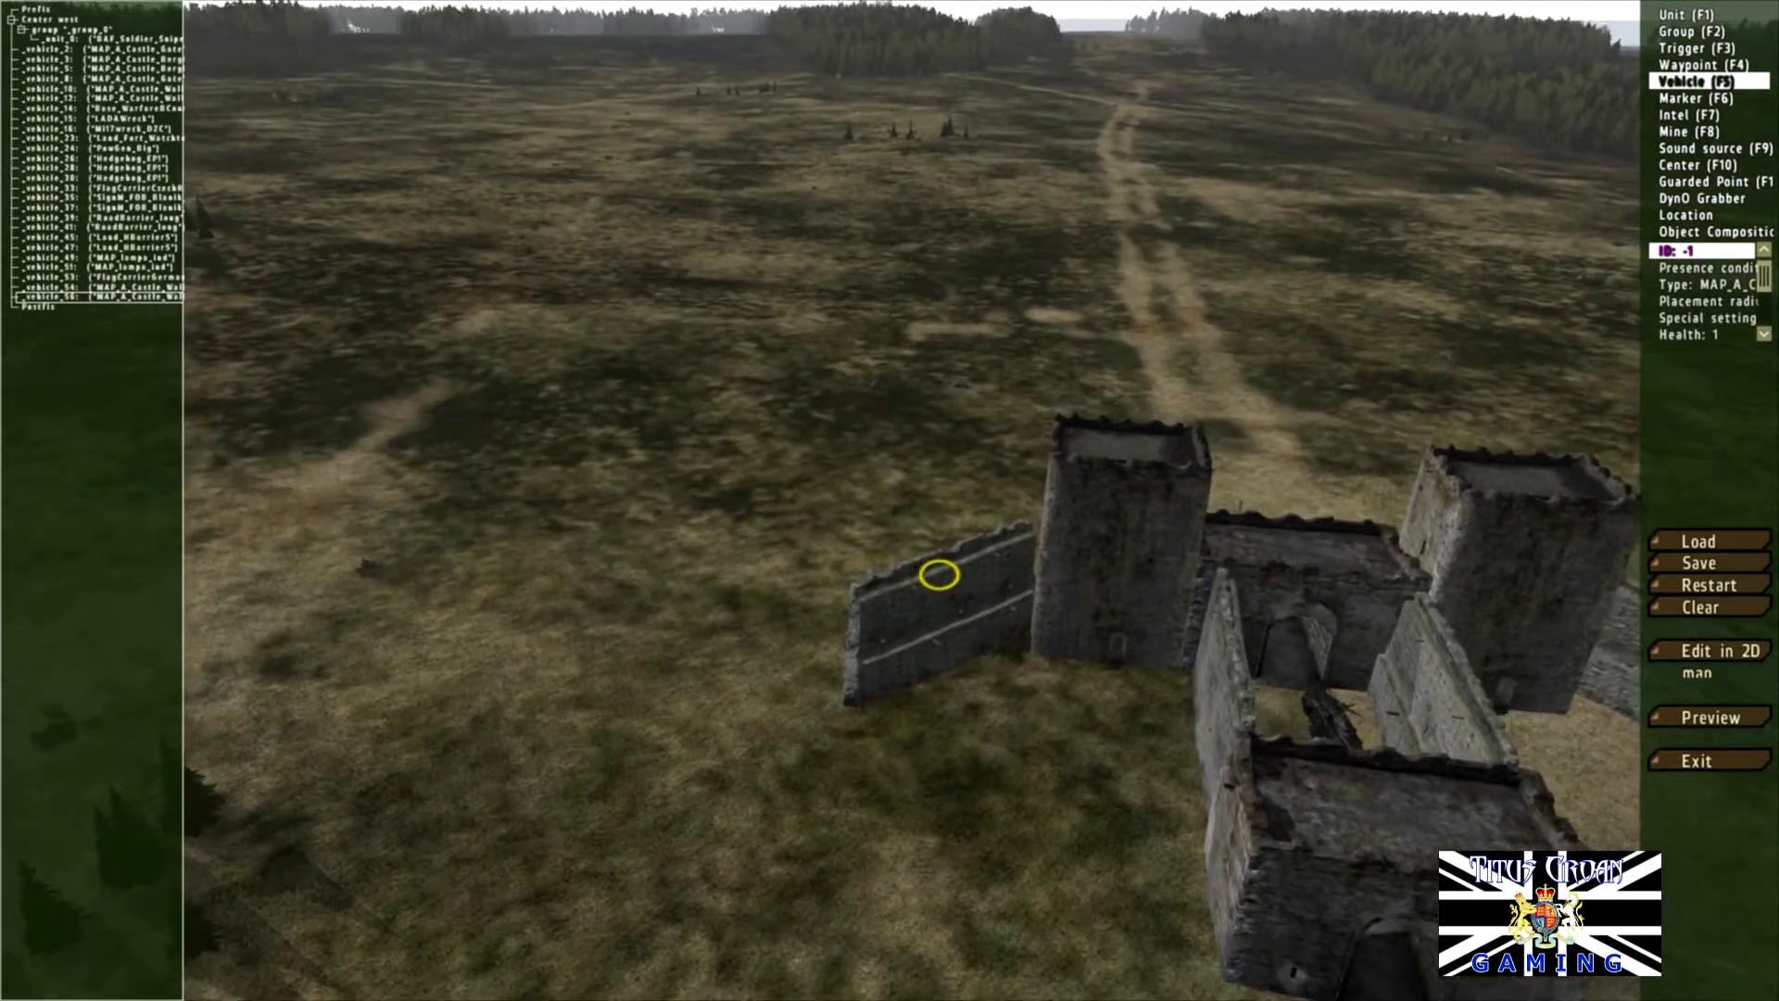
key("q")
key("d")
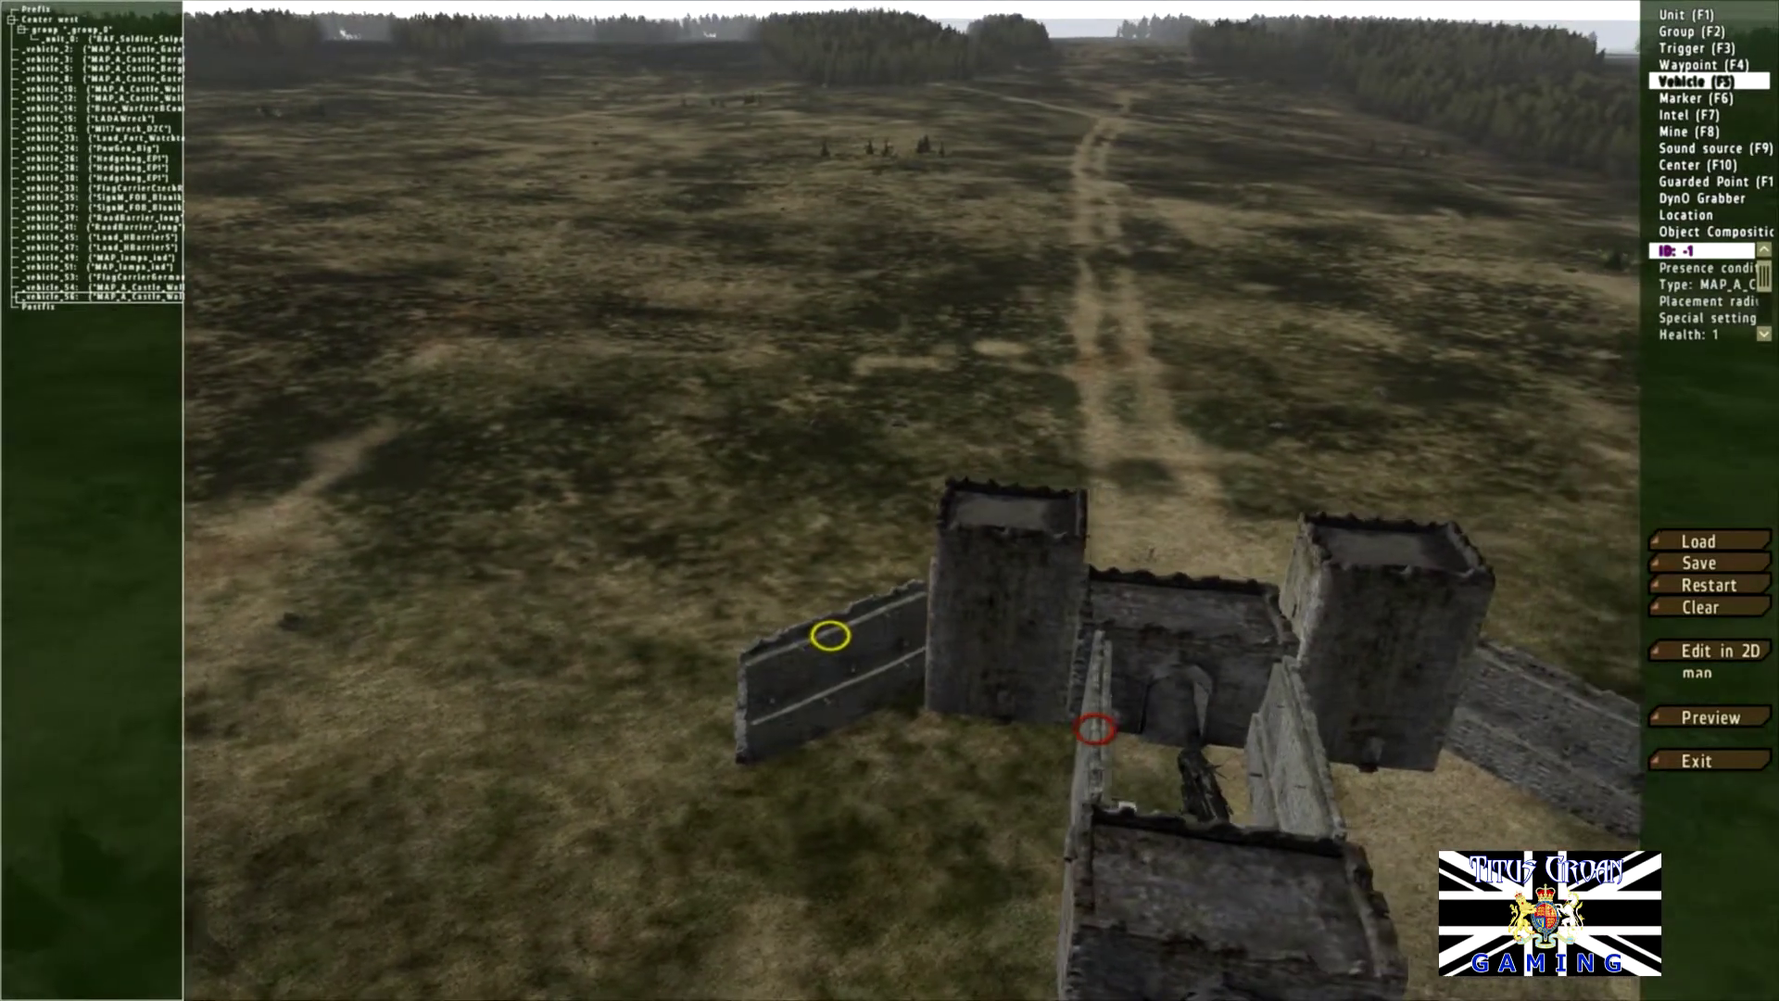
key("KP_6")
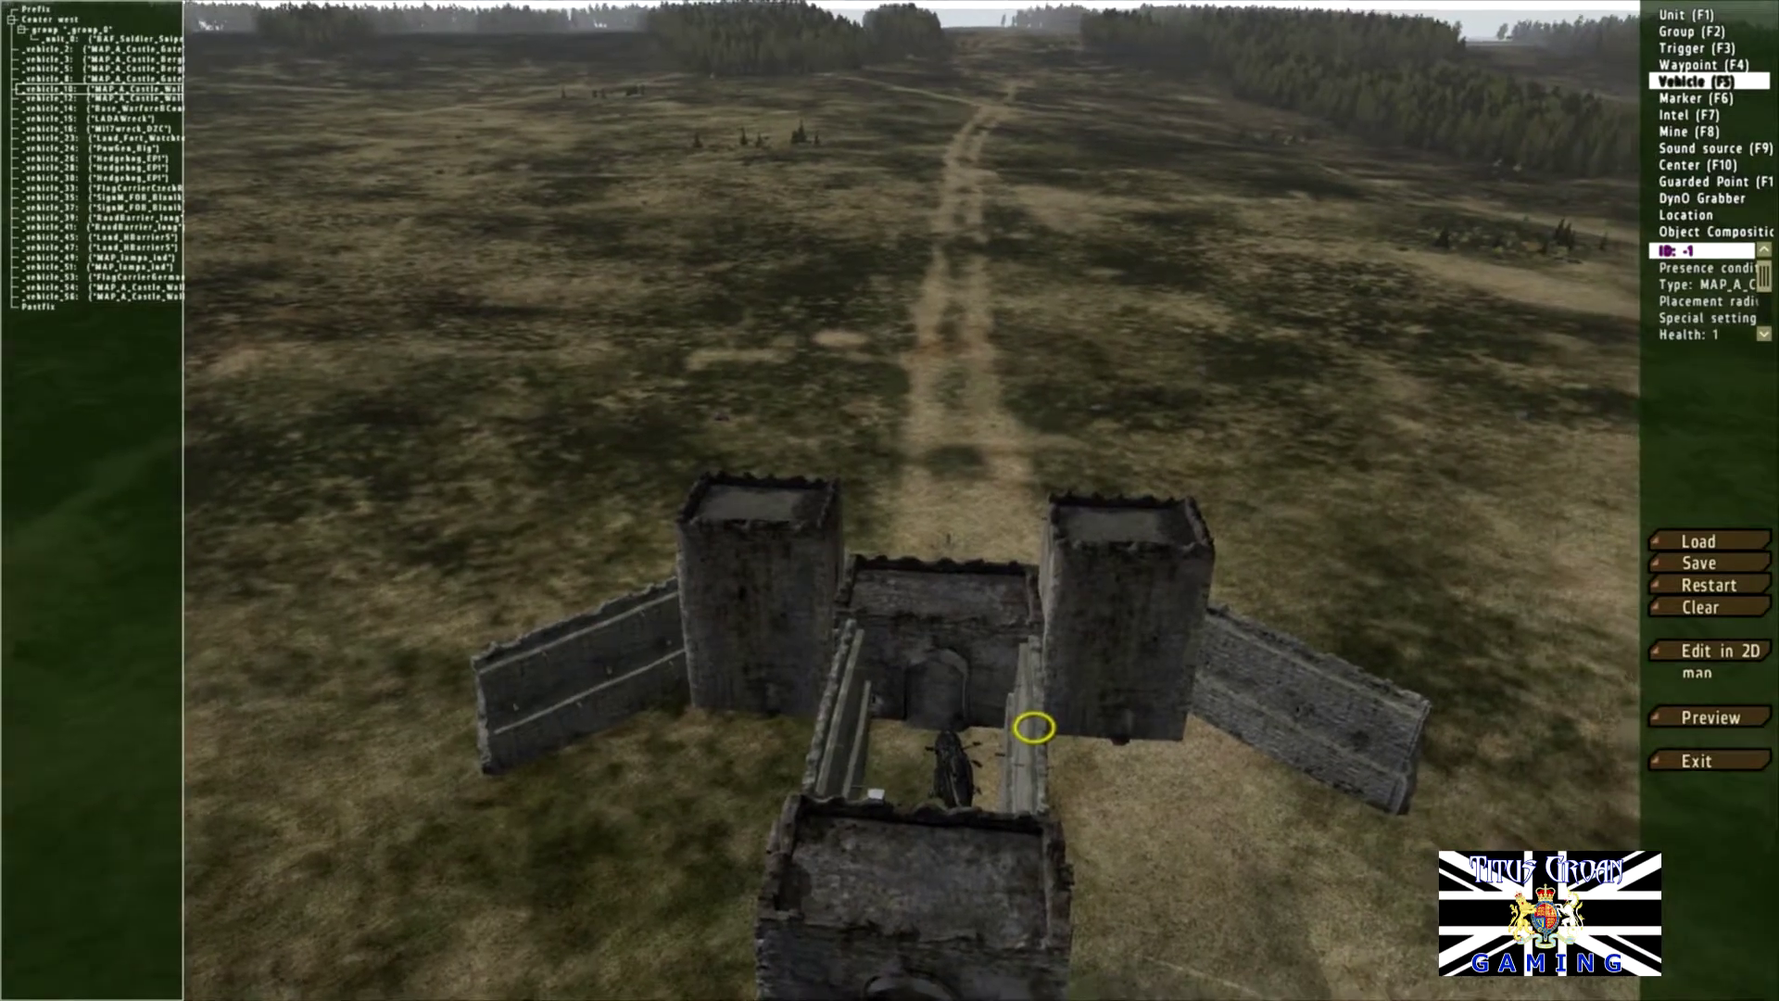
Step: Rotate the copied wall section slightly to refine its angle against the tower opposite the bunker side
key("w")
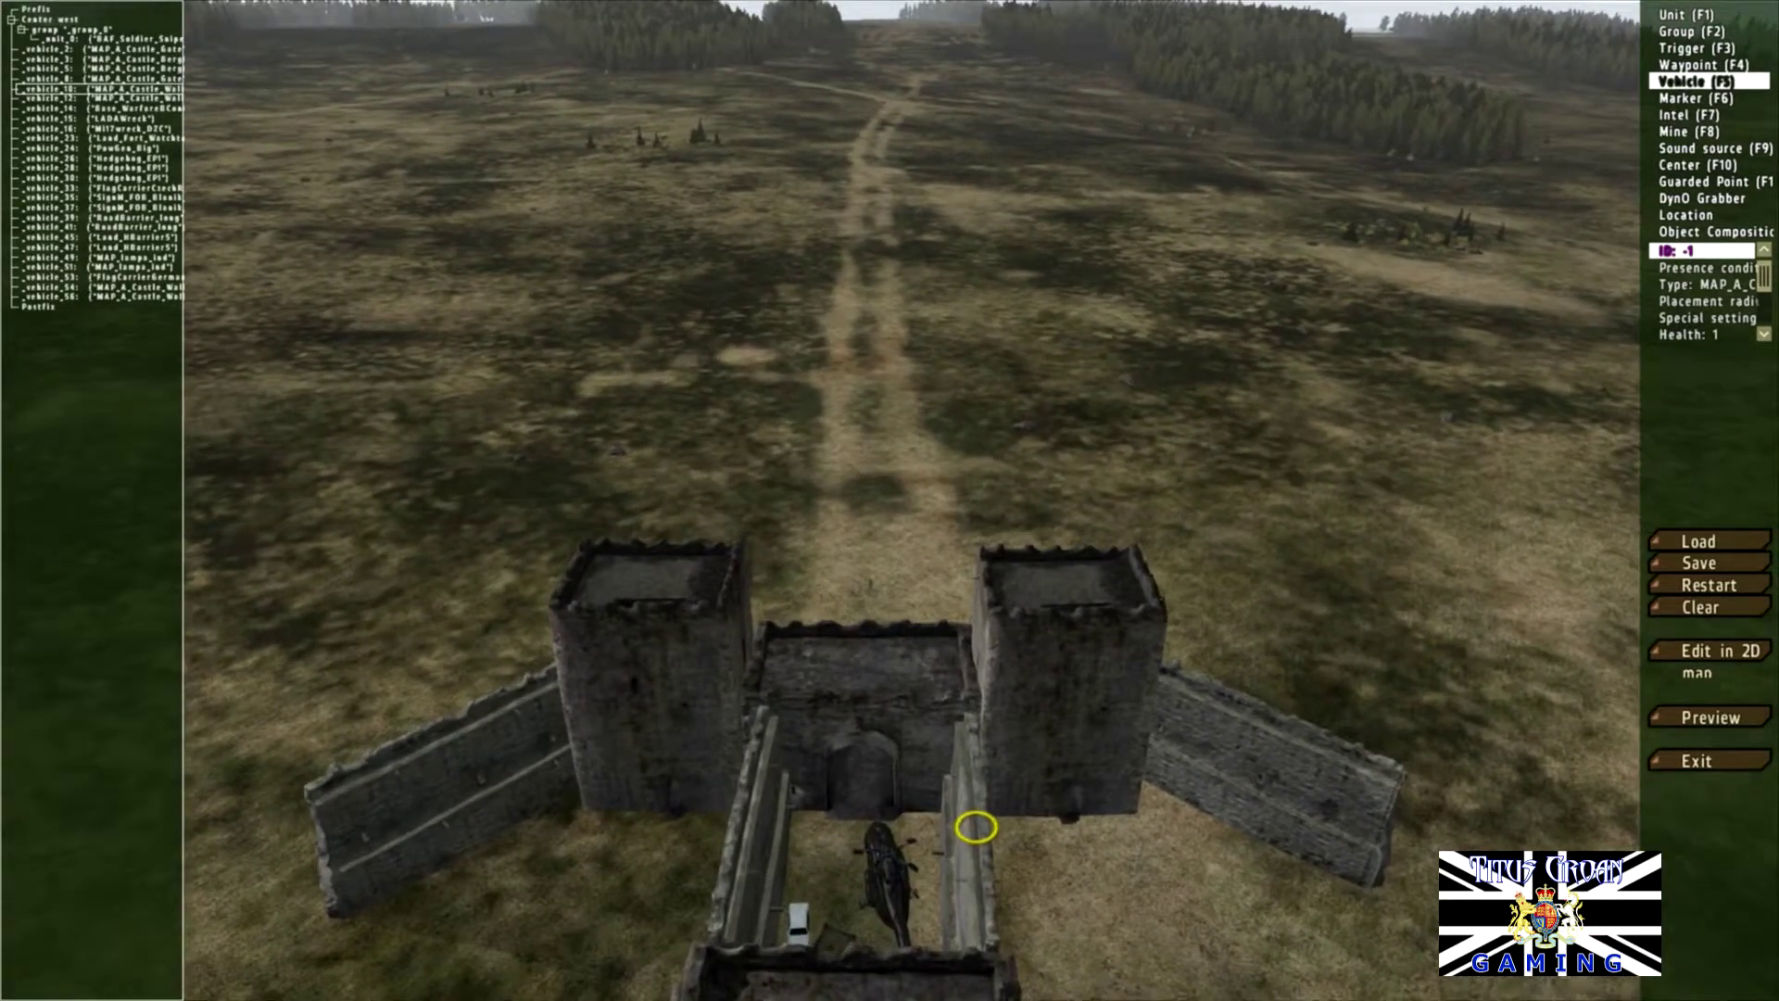
key("KP_2")
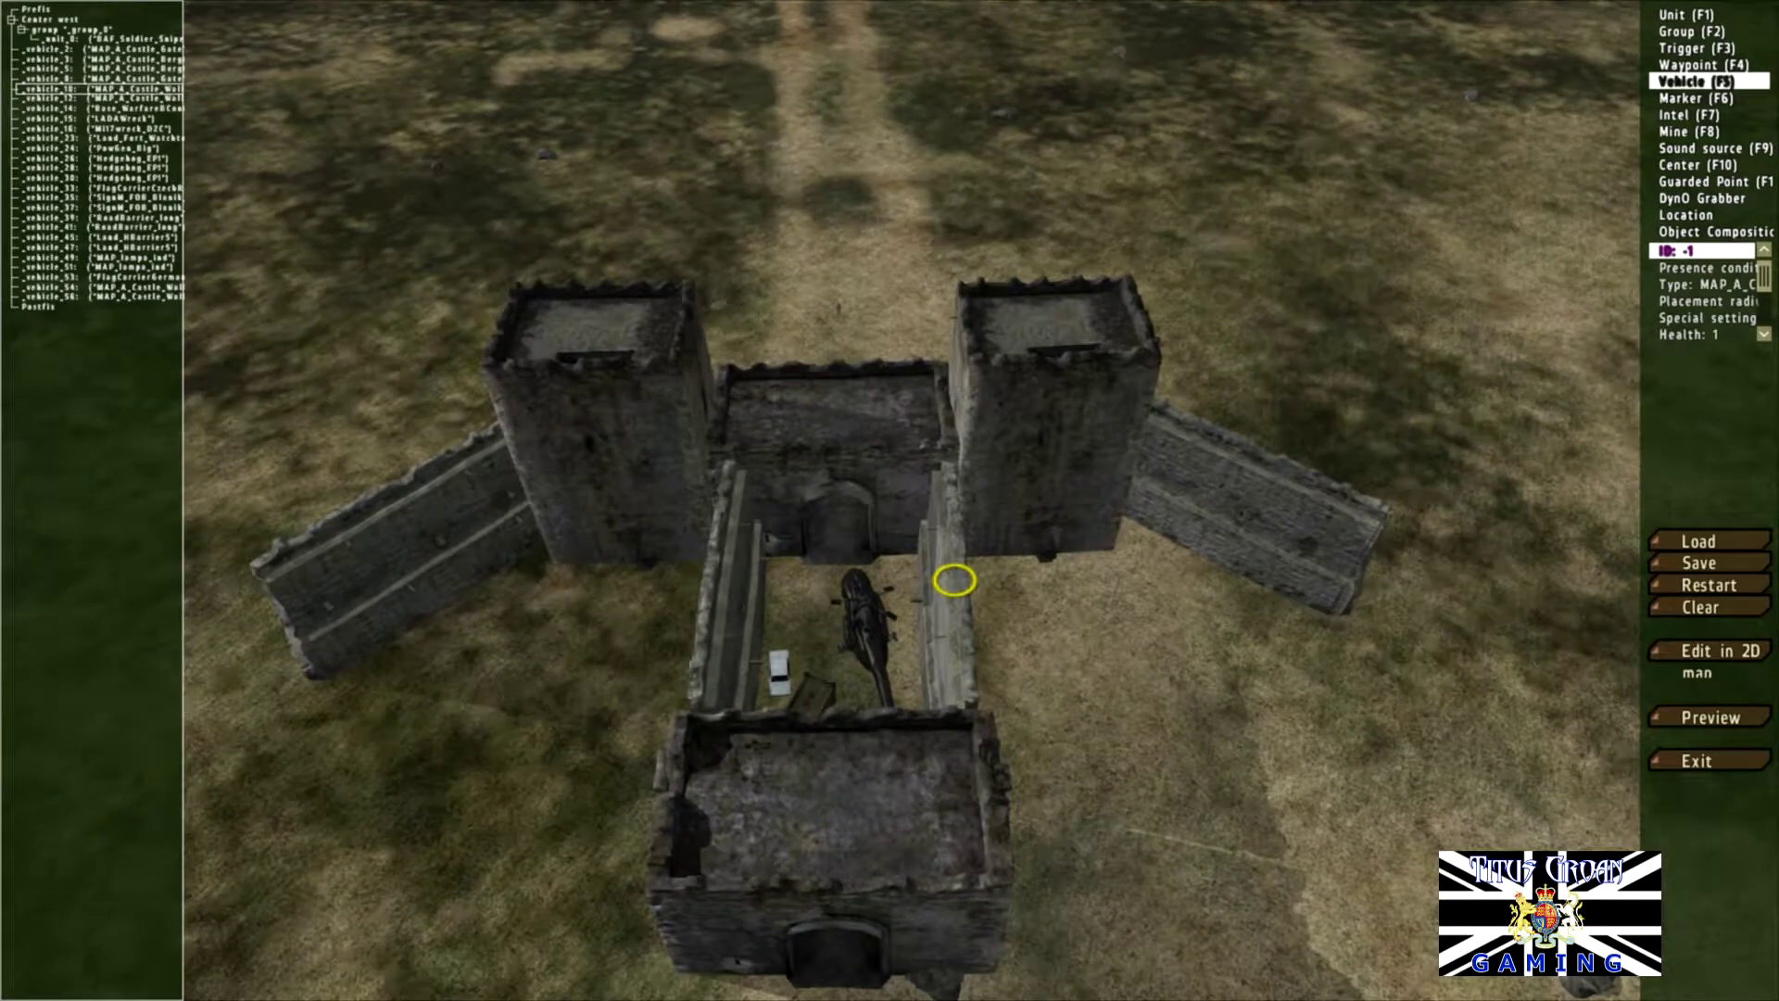
left_click(396, 511)
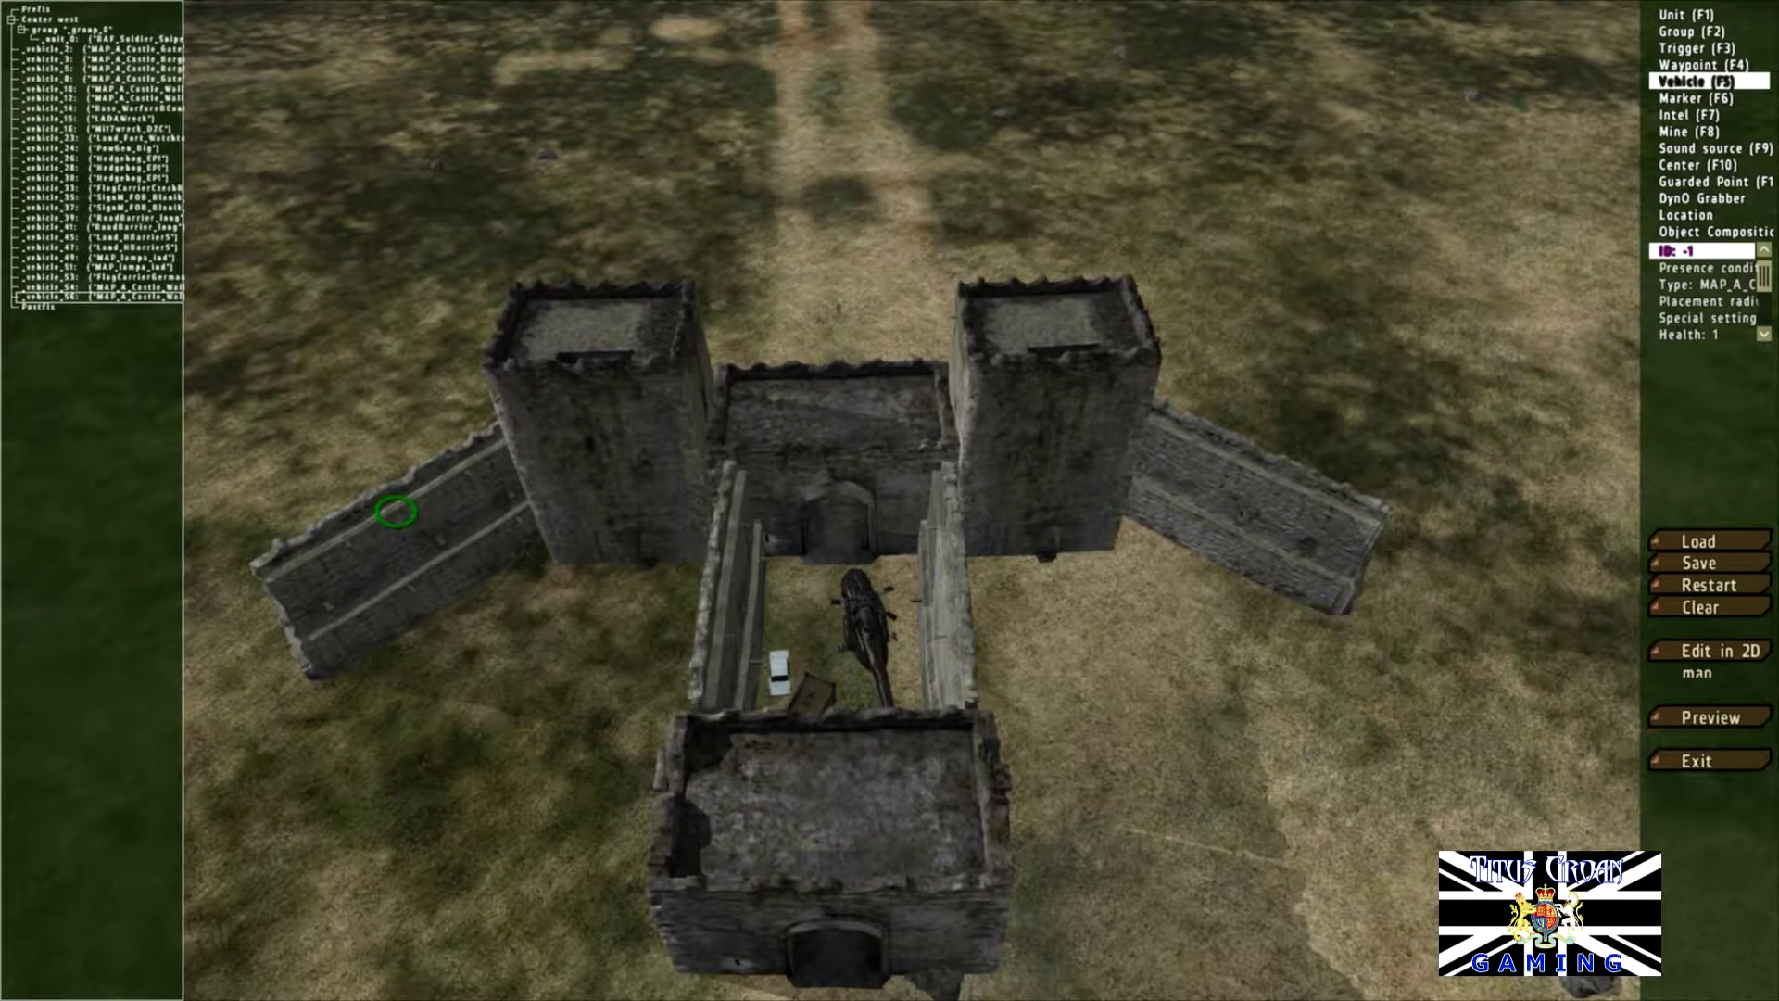
left_click_drag(396, 511, 407, 502, "shift")
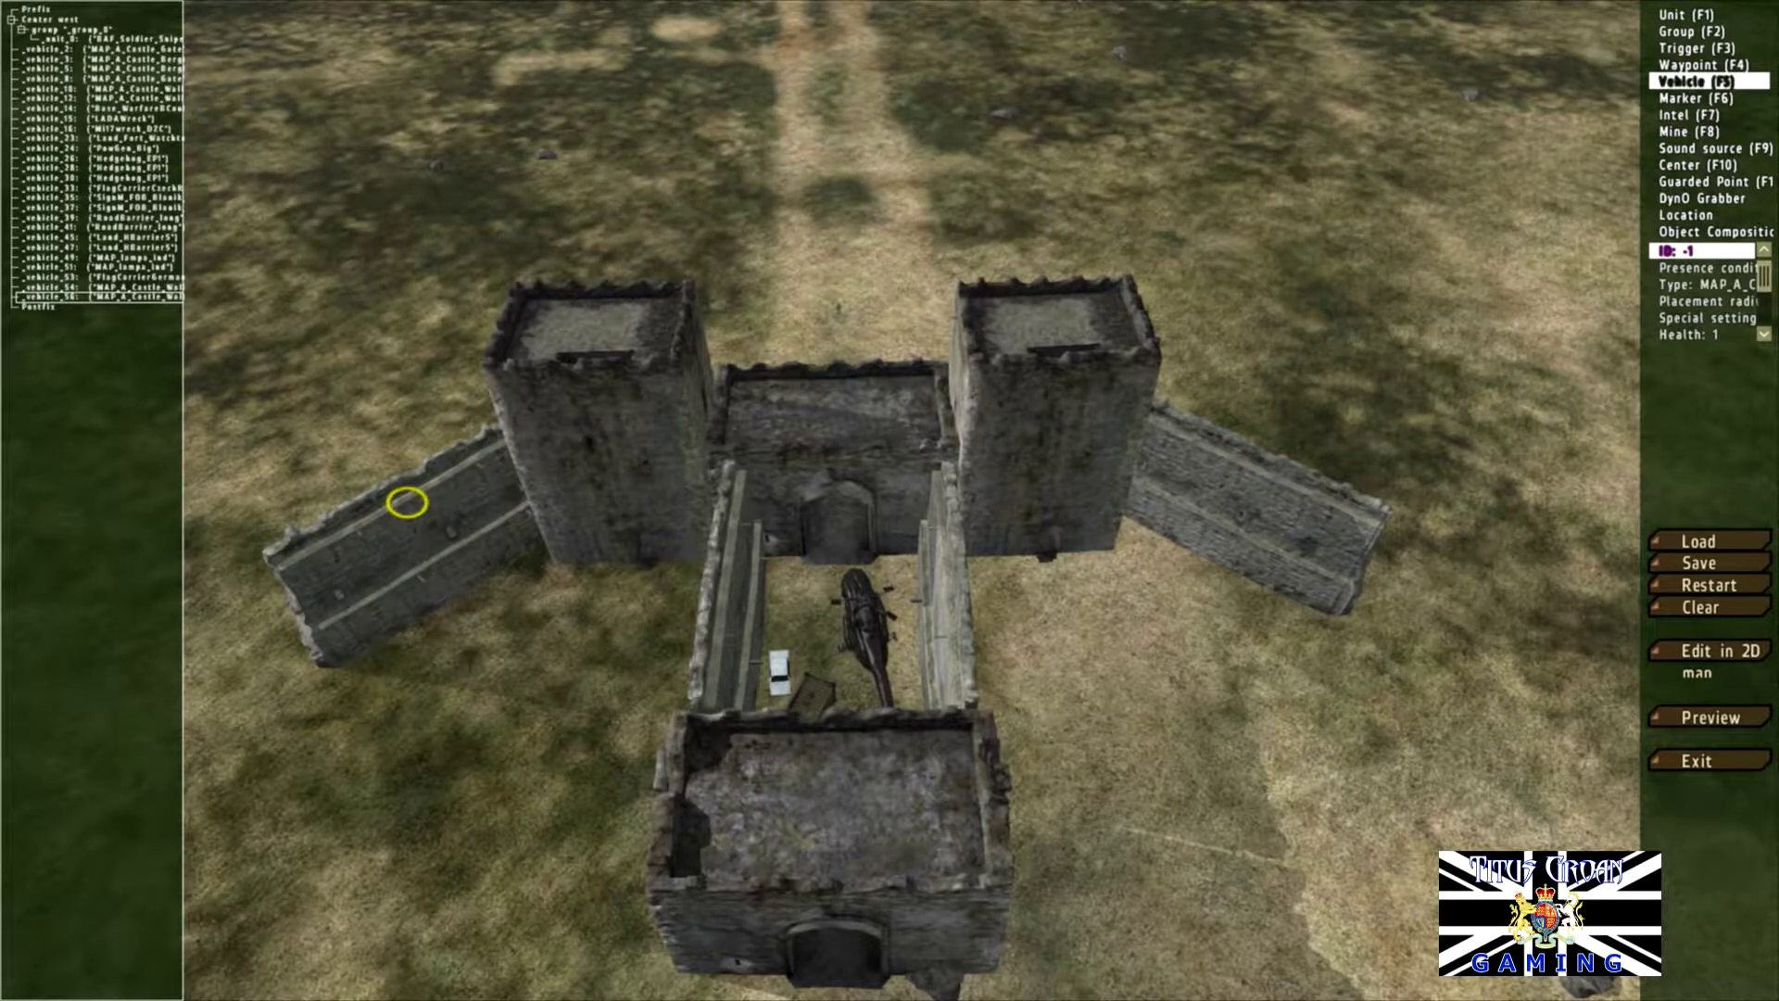
Step: Fine-tune both angled wall sections from the castle's front, nudging the bunker-side one and slightly rotating the opposite one
key("a")
key("a")
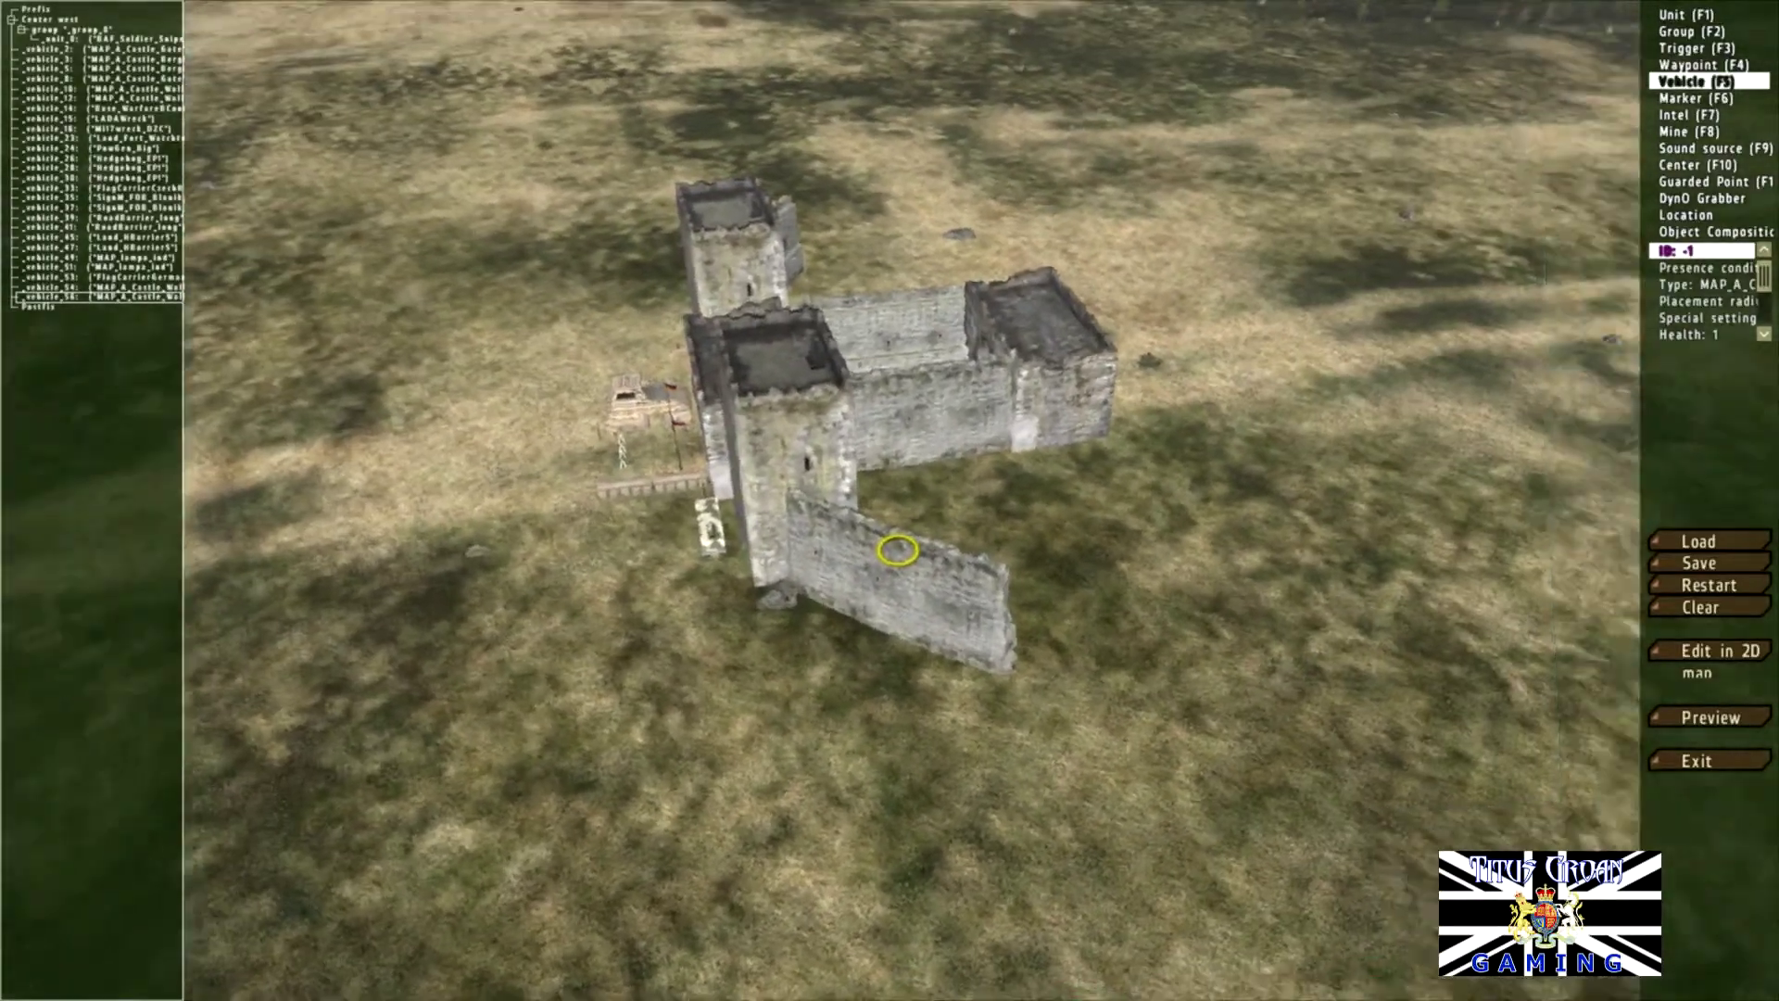
key("a")
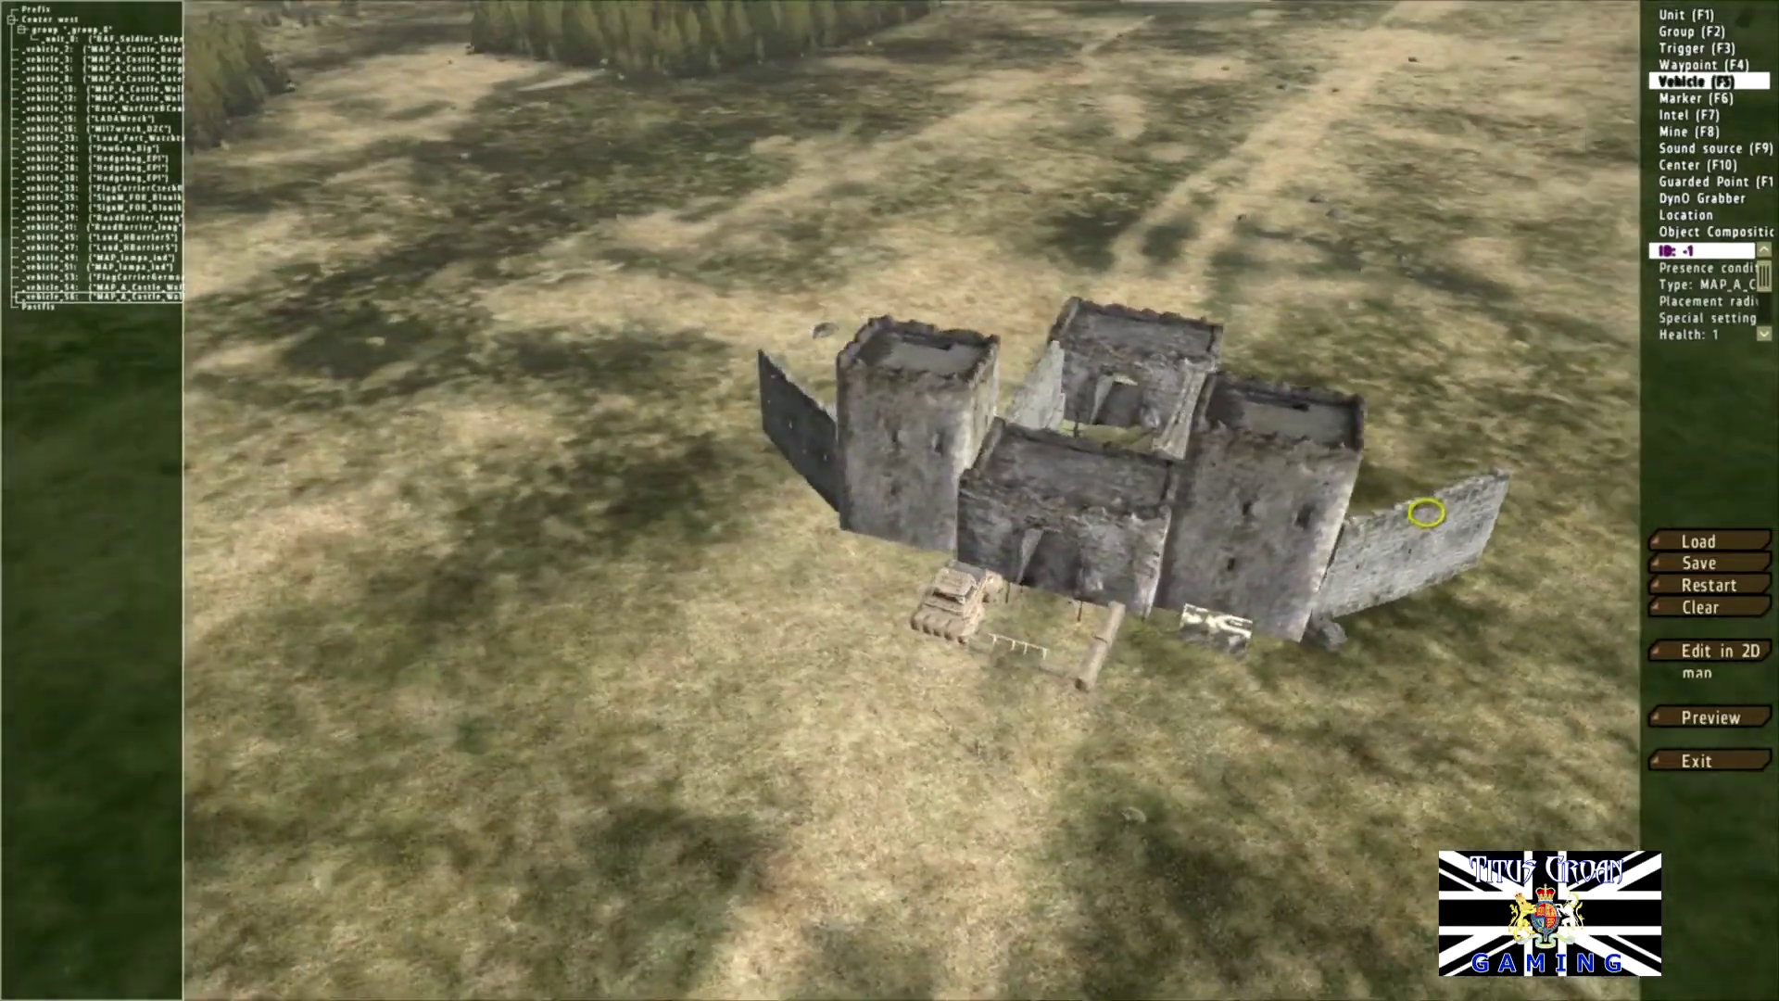
key("a")
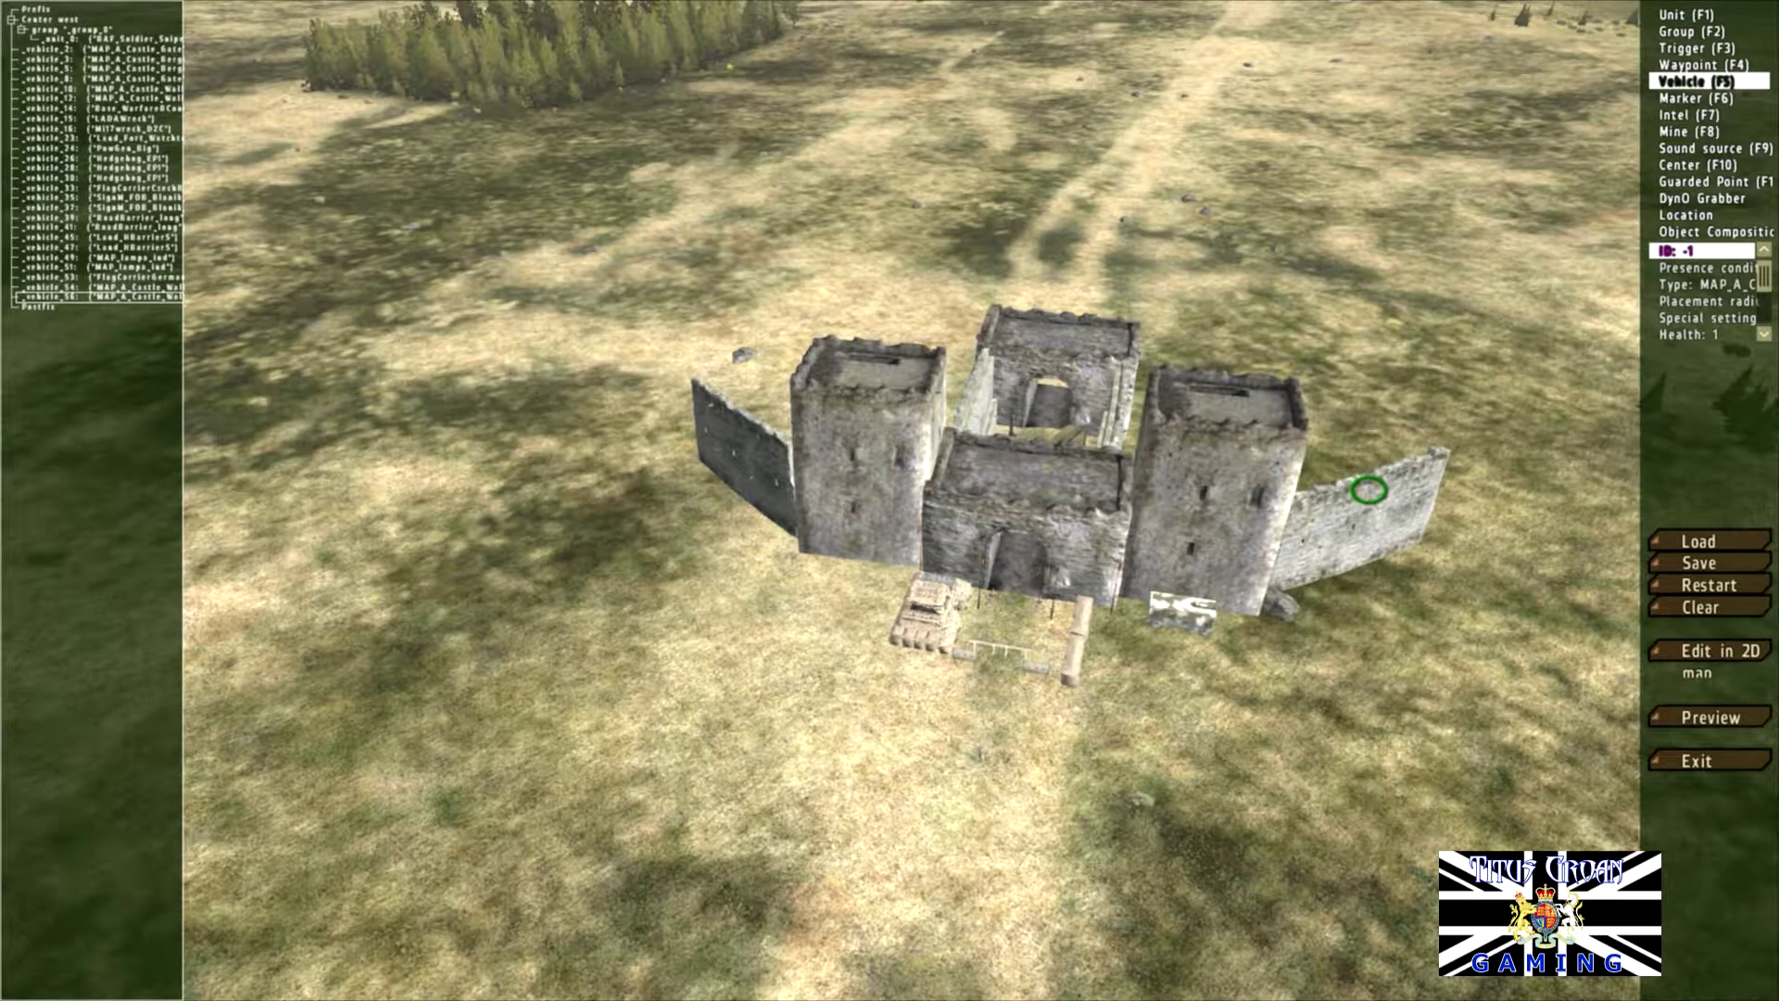
key("s")
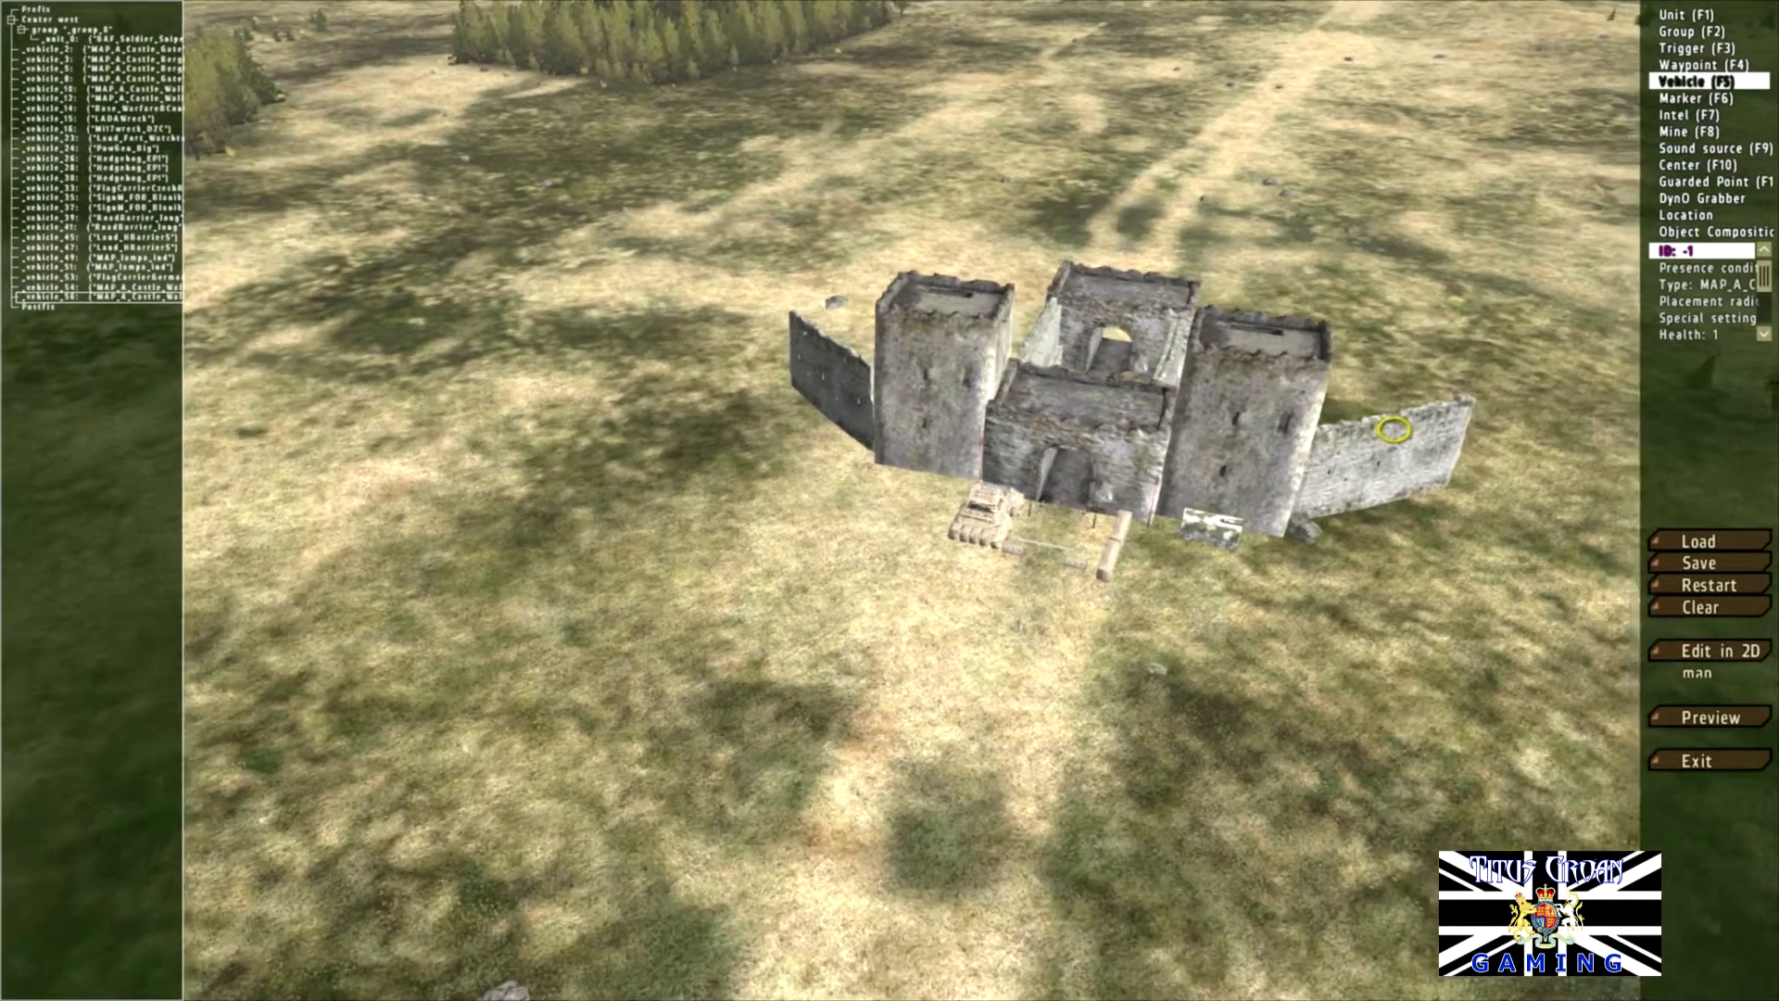
key("d")
key("d")
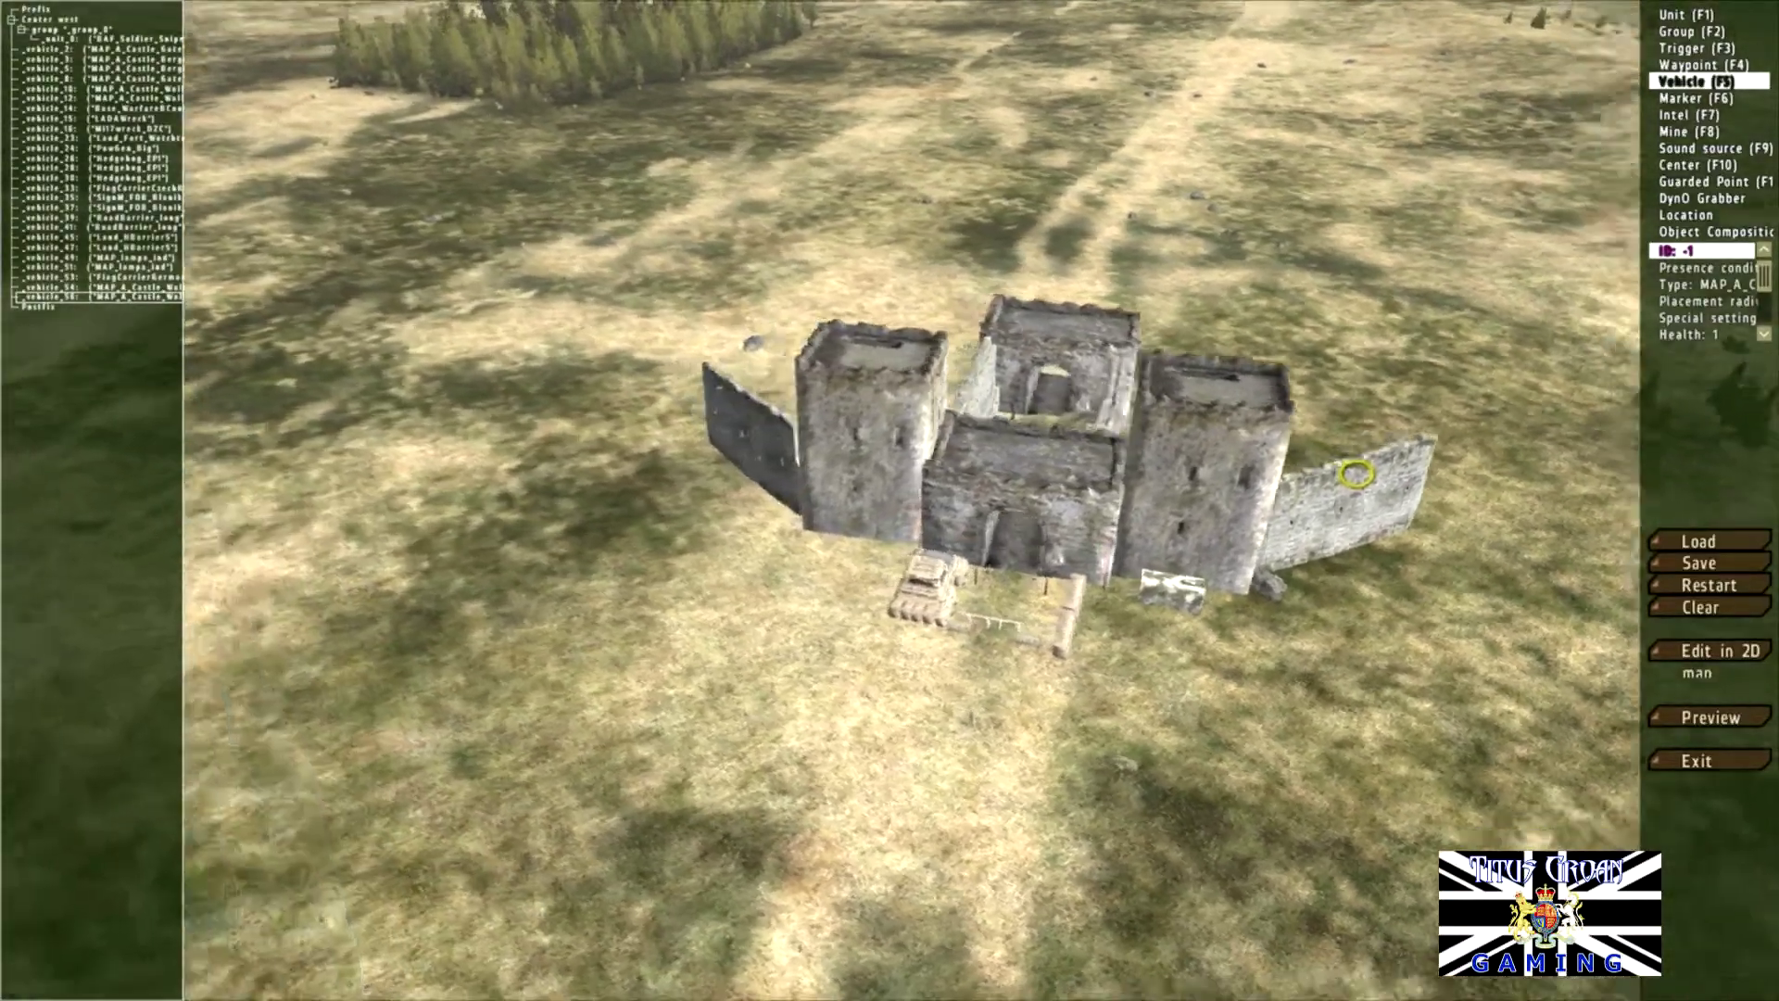
right_click_drag(1357, 474, 1023, 448)
left_click_drag(1023, 448, 1026, 450)
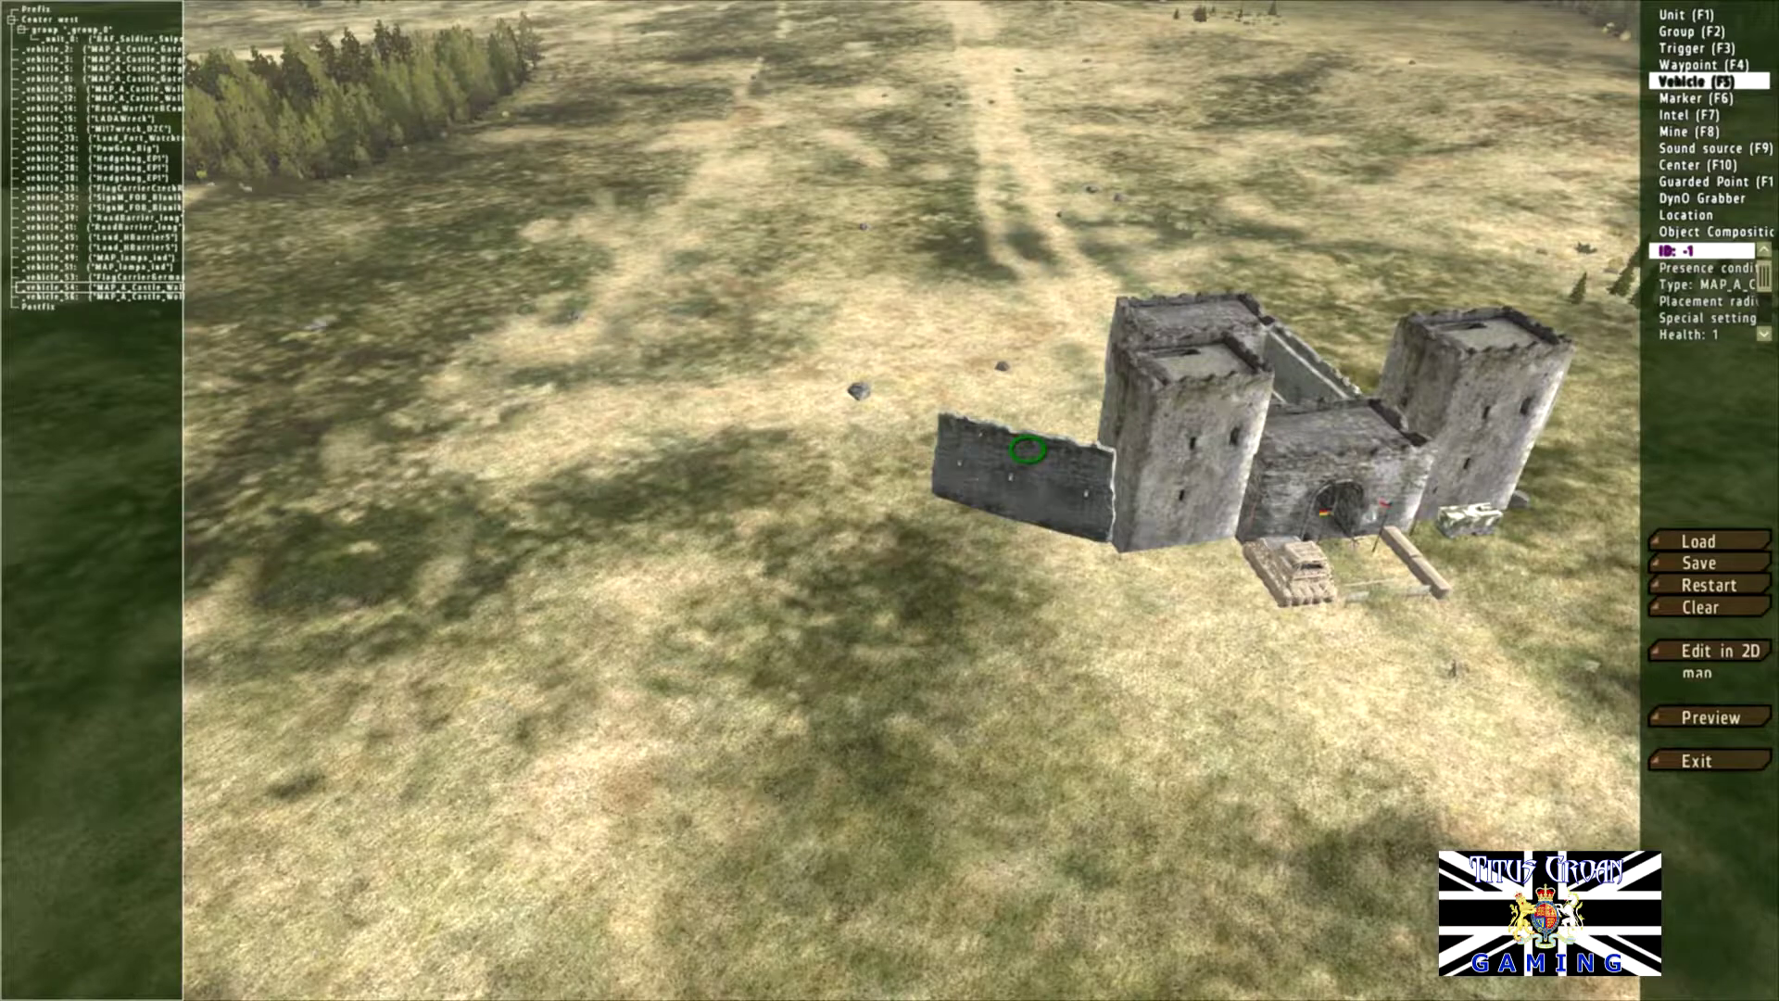
right_click_drag(1026, 449, 533, 374)
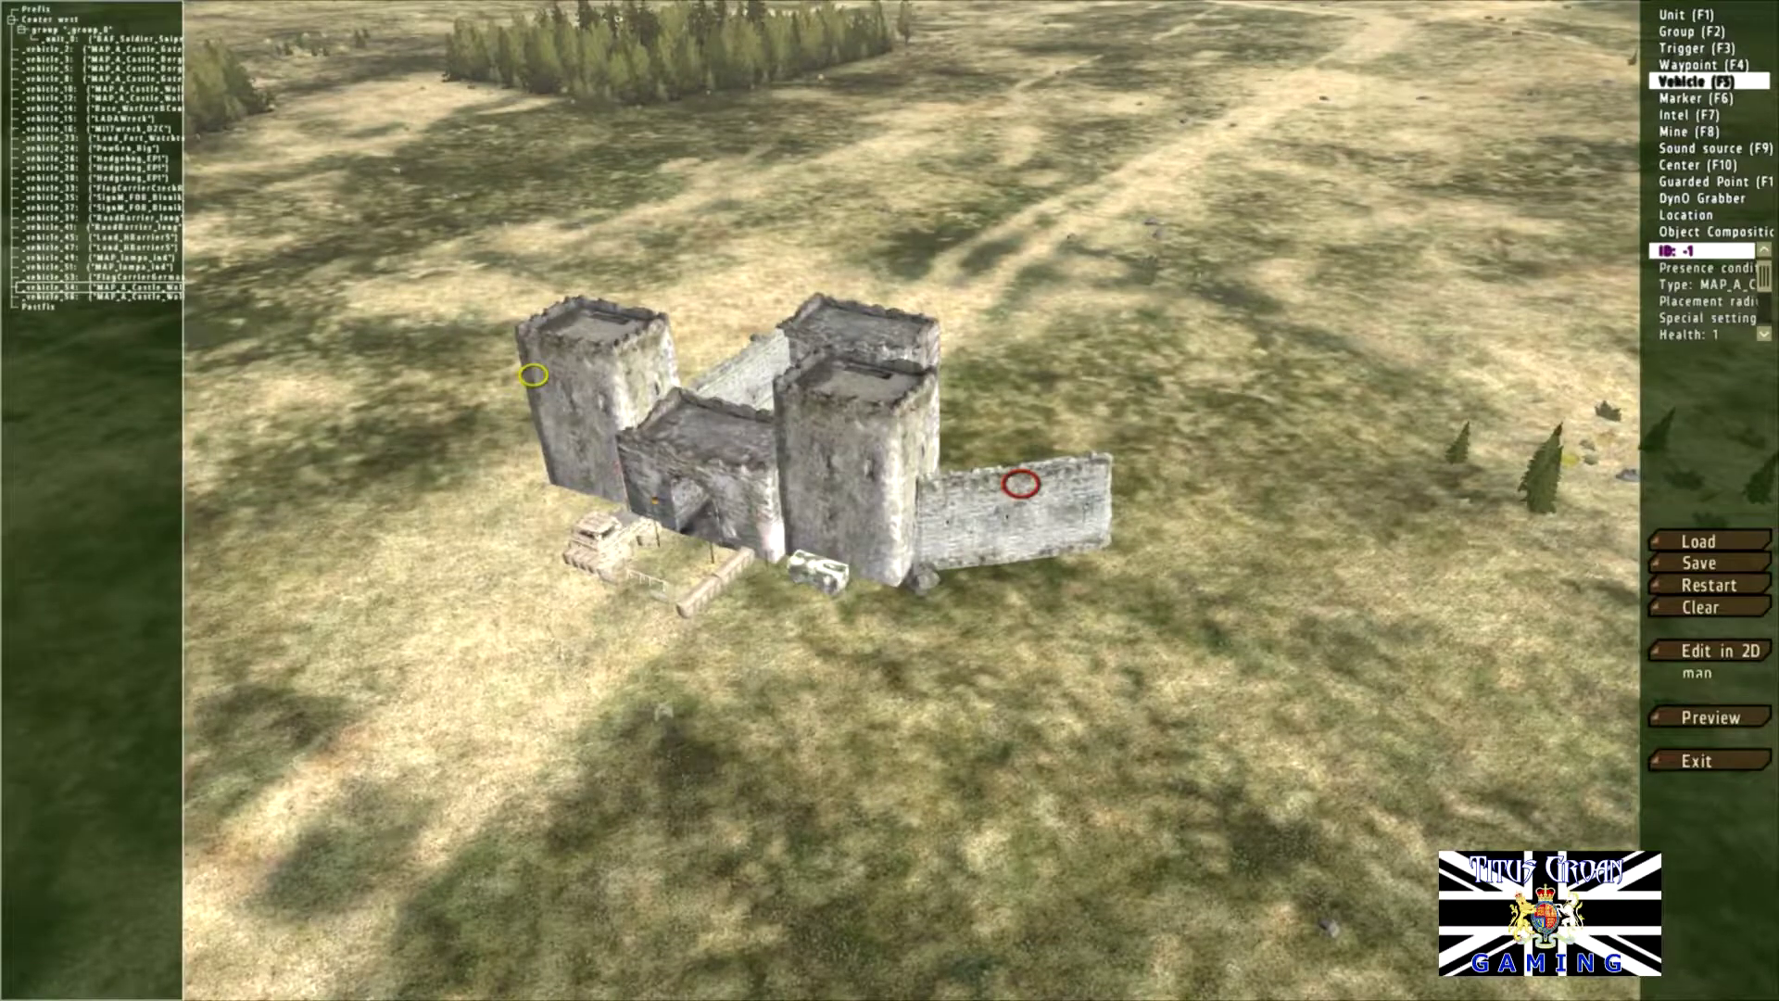
left_click_drag(1016, 484, 1018, 486, "shift")
right_click_drag(1016, 484, 1379, 340)
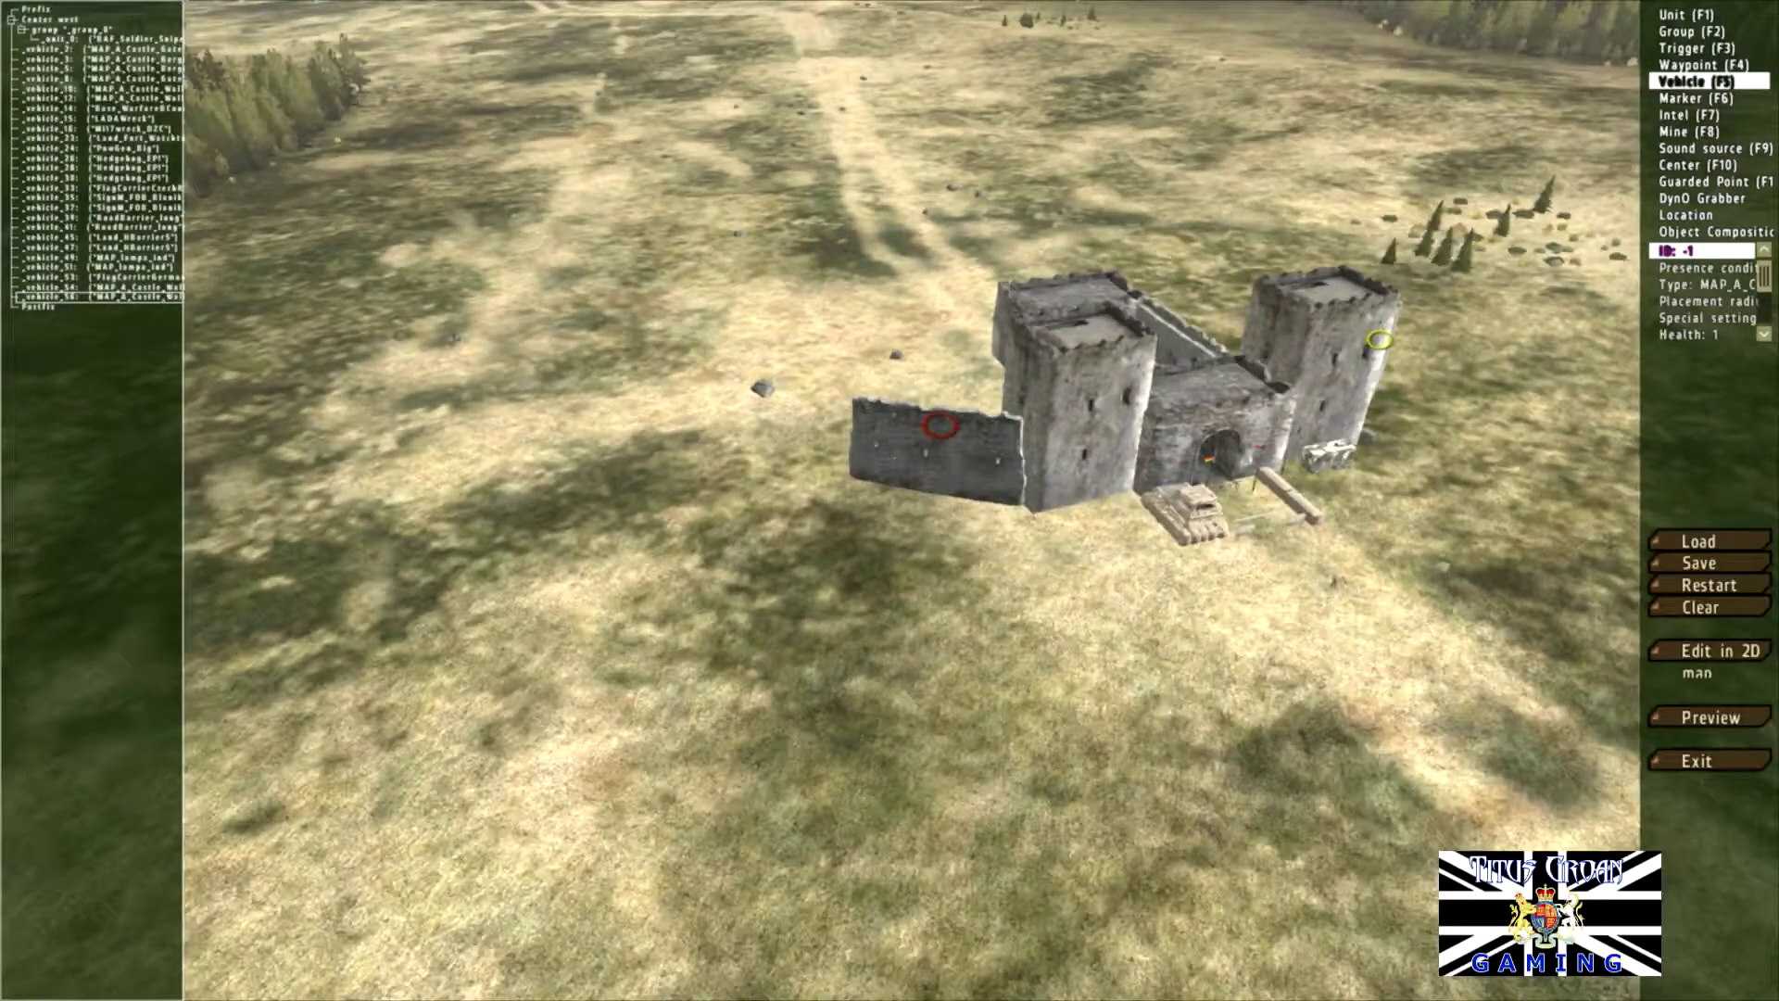
Step: Create a castle Donjon tower near the free end of the bunker-side wall section
right_click_drag(1379, 340, 983, 238)
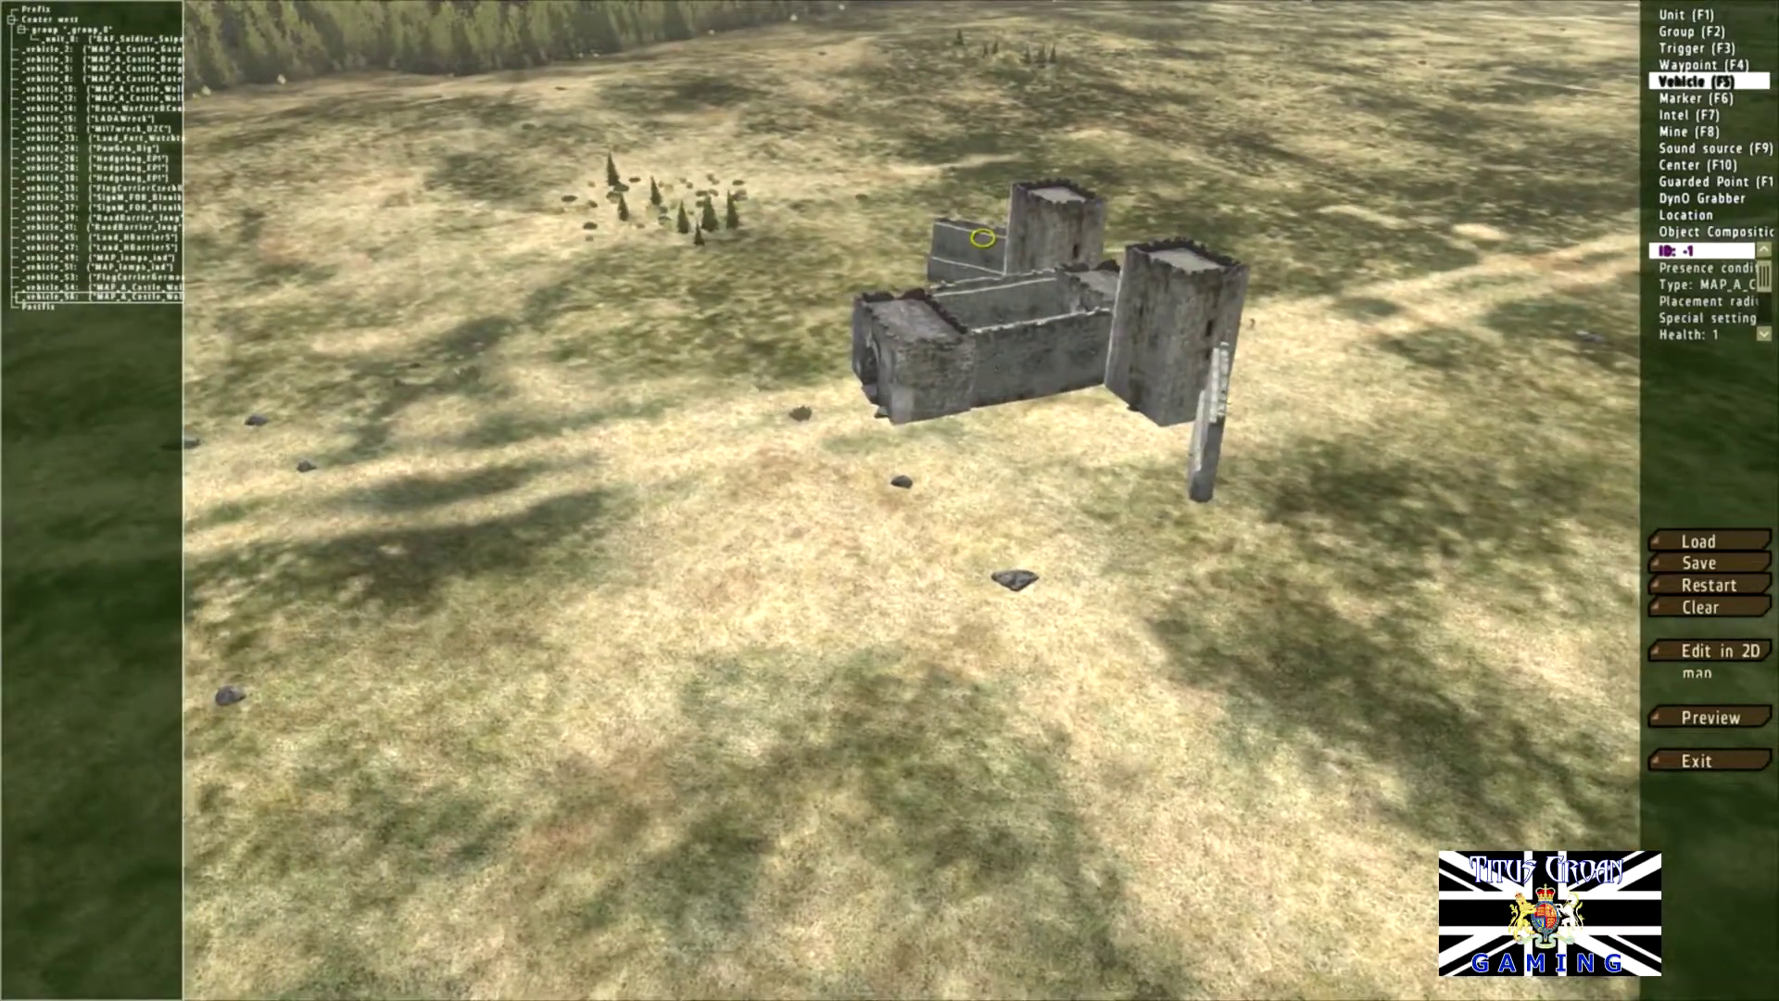
double_click(984, 238)
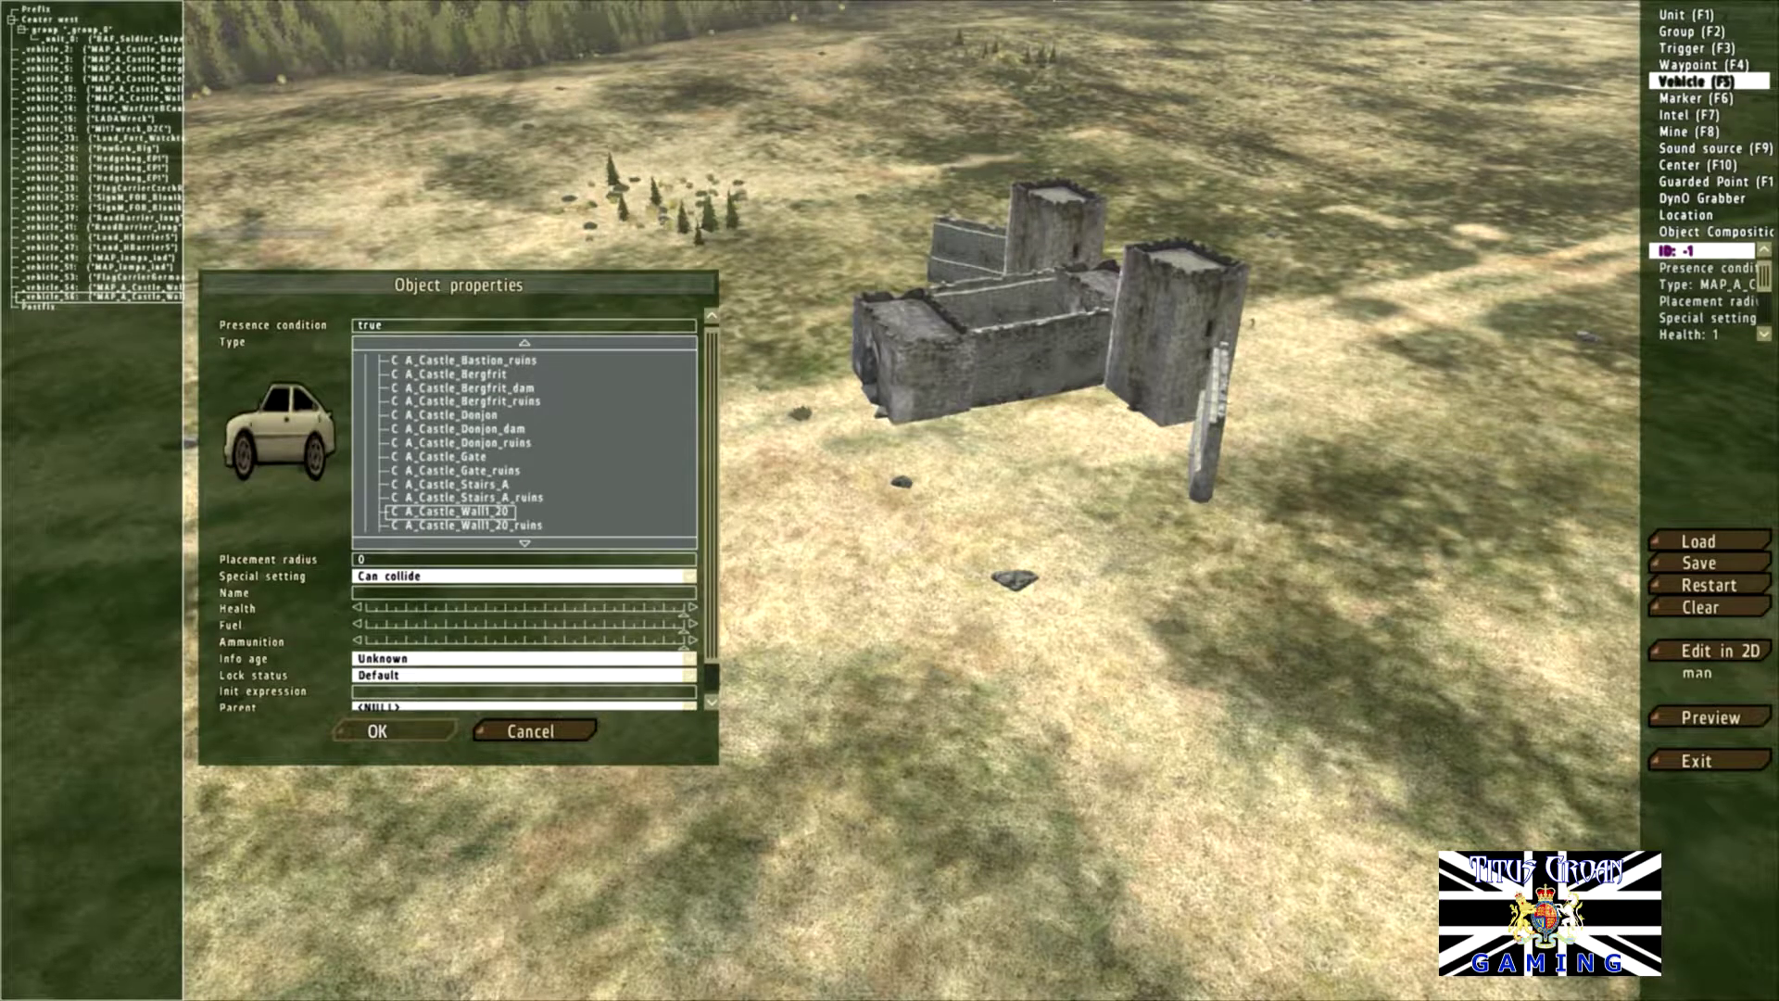
left_click(398, 731)
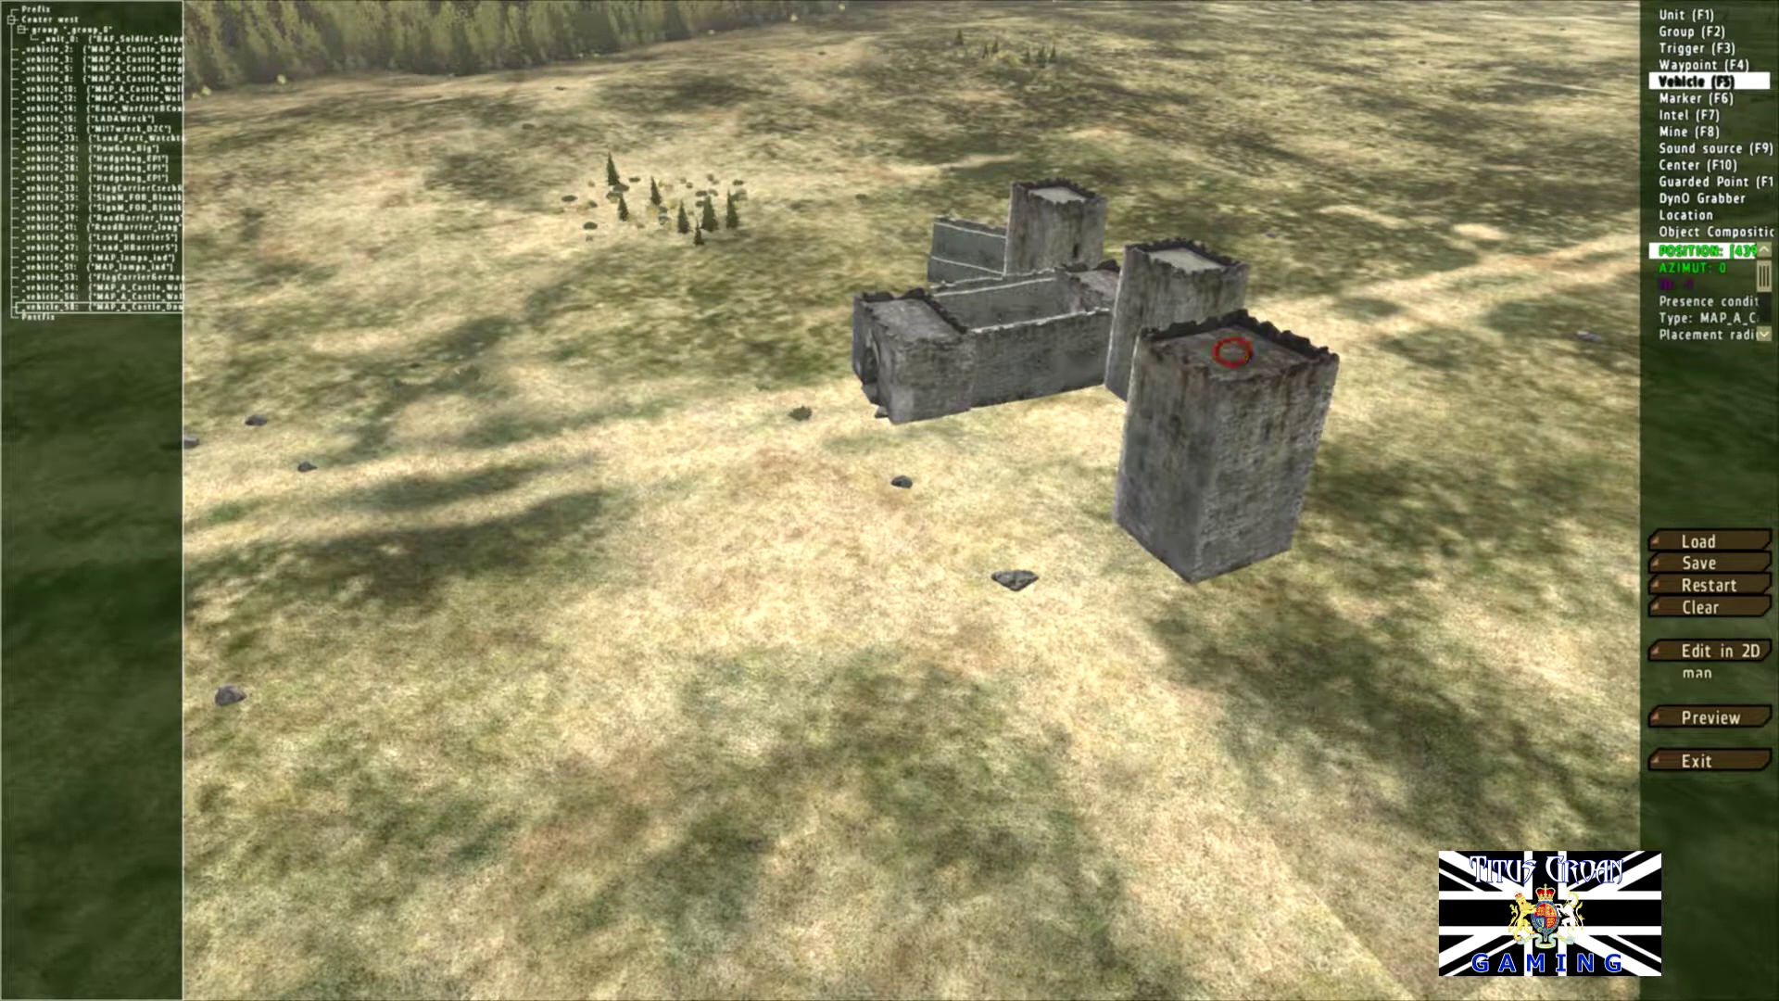
Step: Move the new Donjon tower so it meets the free end of the bunker-side wall section
right_click_drag(1233, 352, 1520, 324)
key("a")
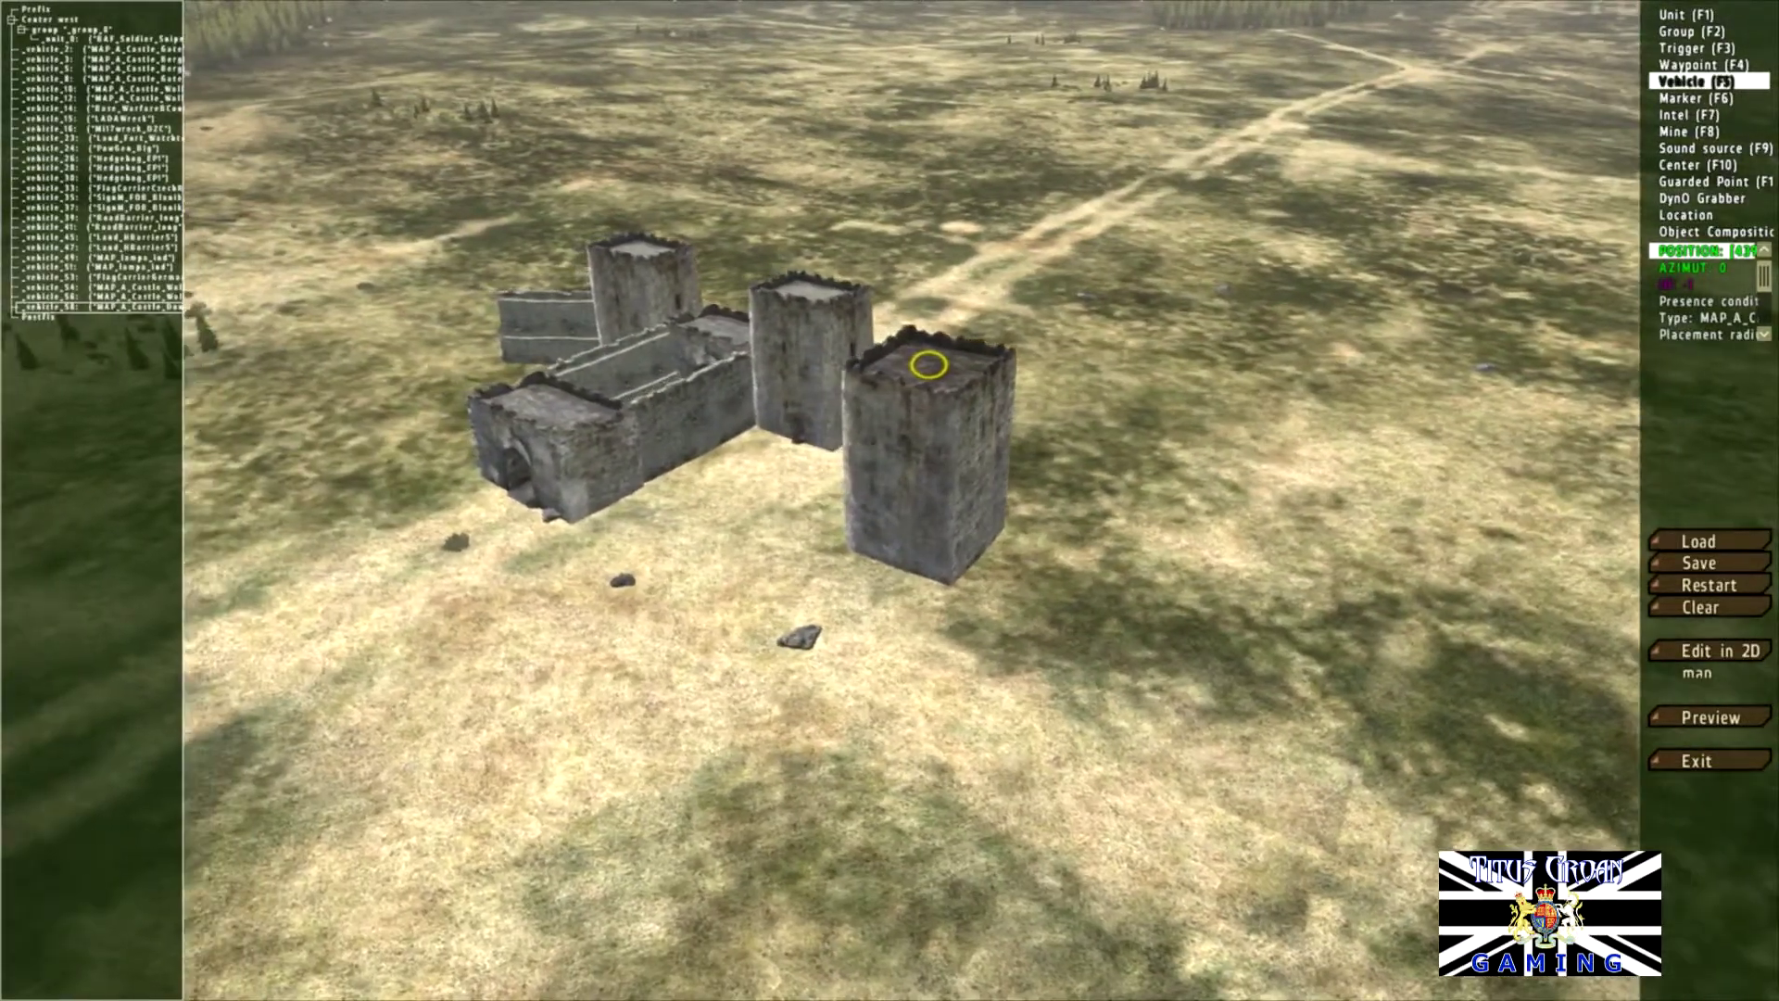
key("a")
right_click_drag(1298, 343, 1519, 324)
key("a")
right_click_drag(1074, 381, 934, 515)
key("d")
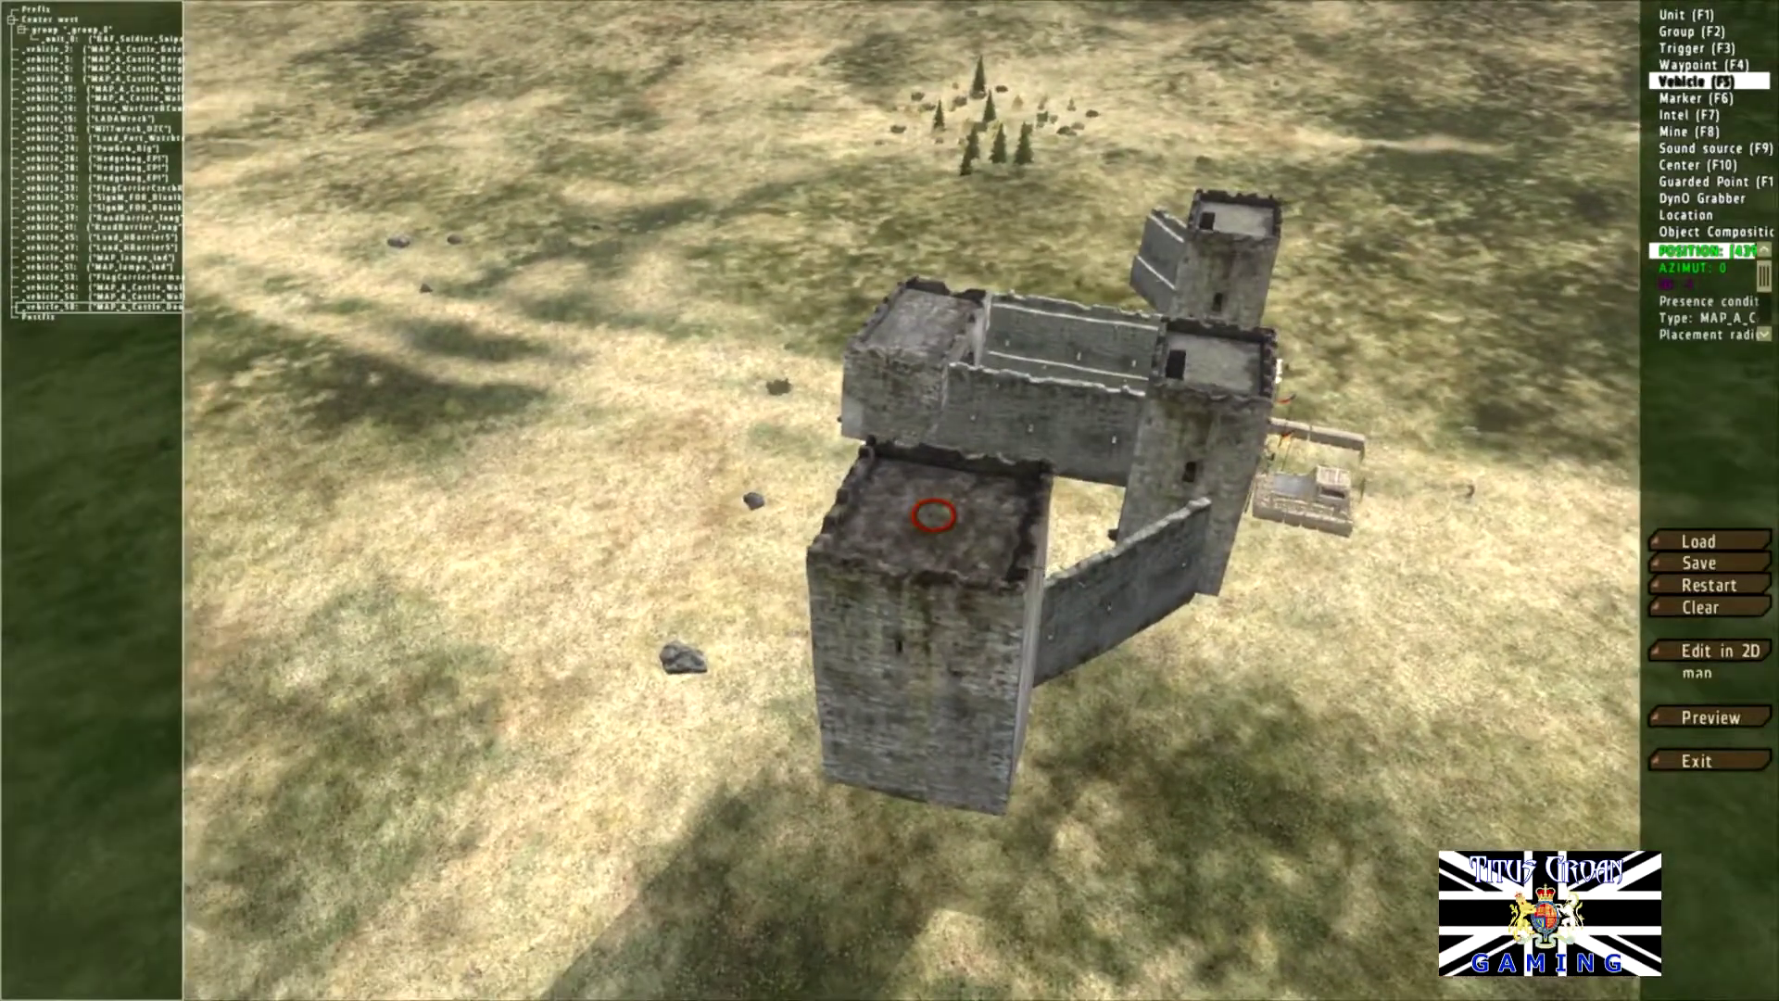
key("d")
mouse_move(853, 516)
left_mouse_down()
mouse_move(825, 484)
mouse_move(847, 490)
left_mouse_up()
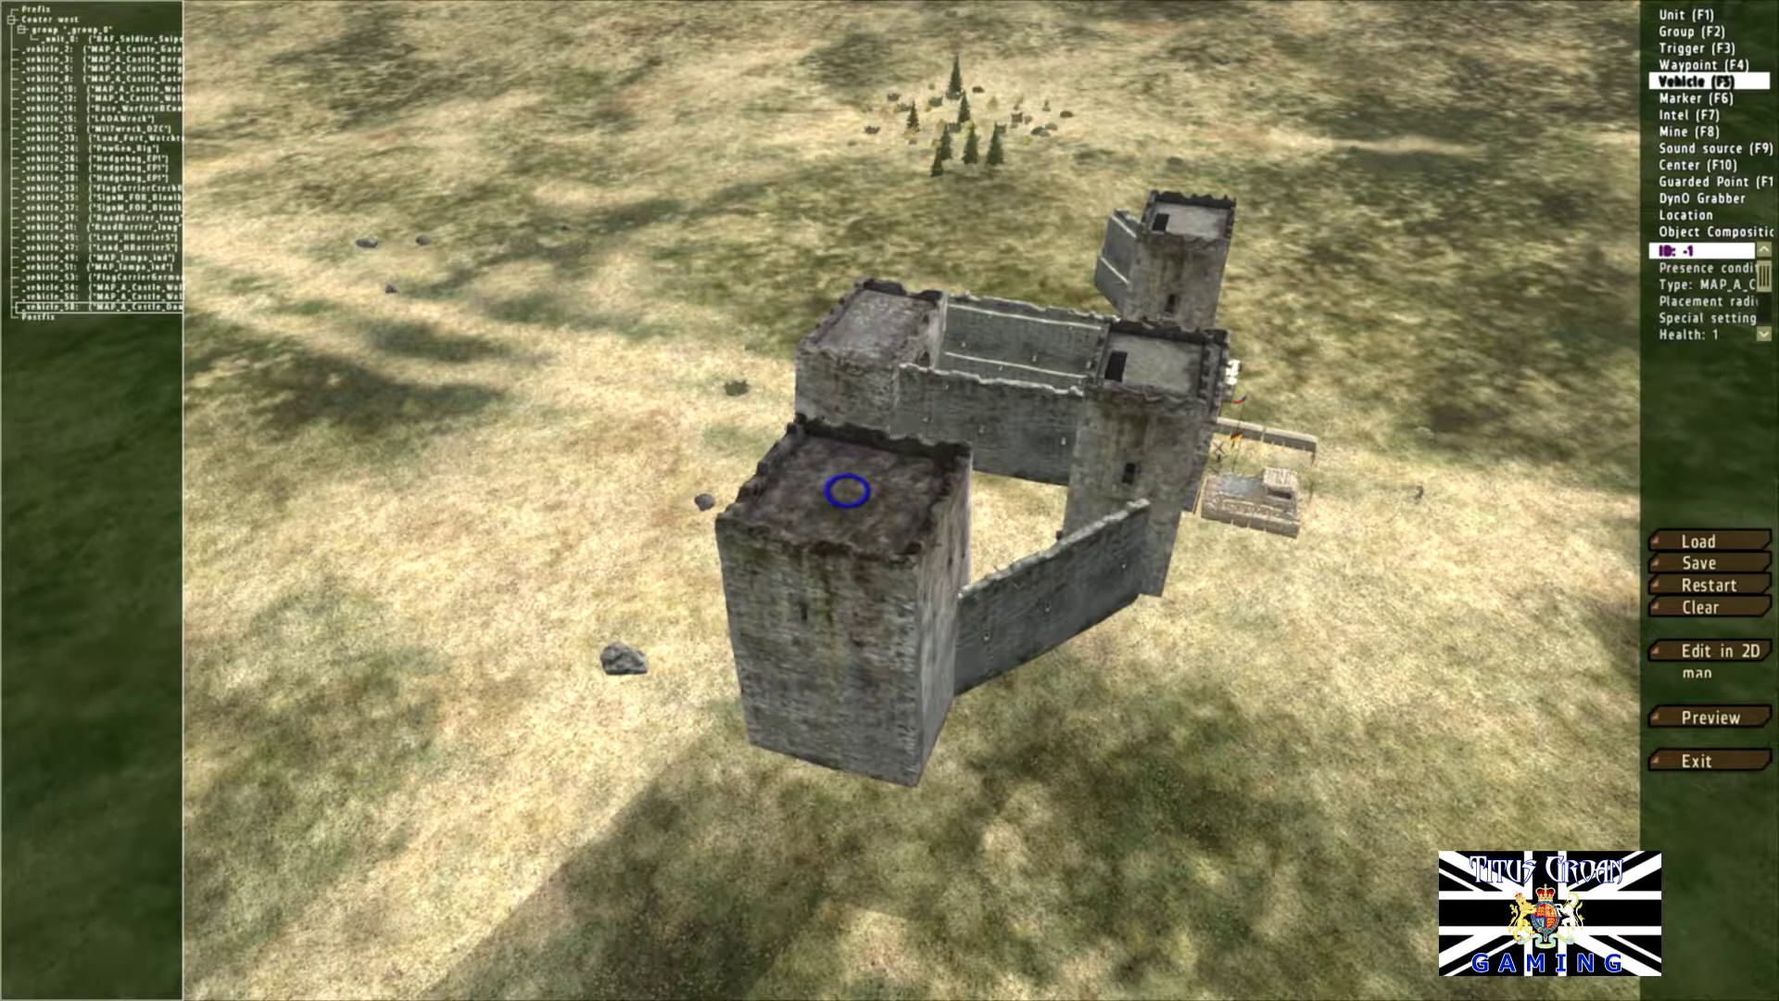
Step: Paste a copy of the Donjon tower at the free end of the opposite wall section and adjust its position against the wall
left_click(847, 491)
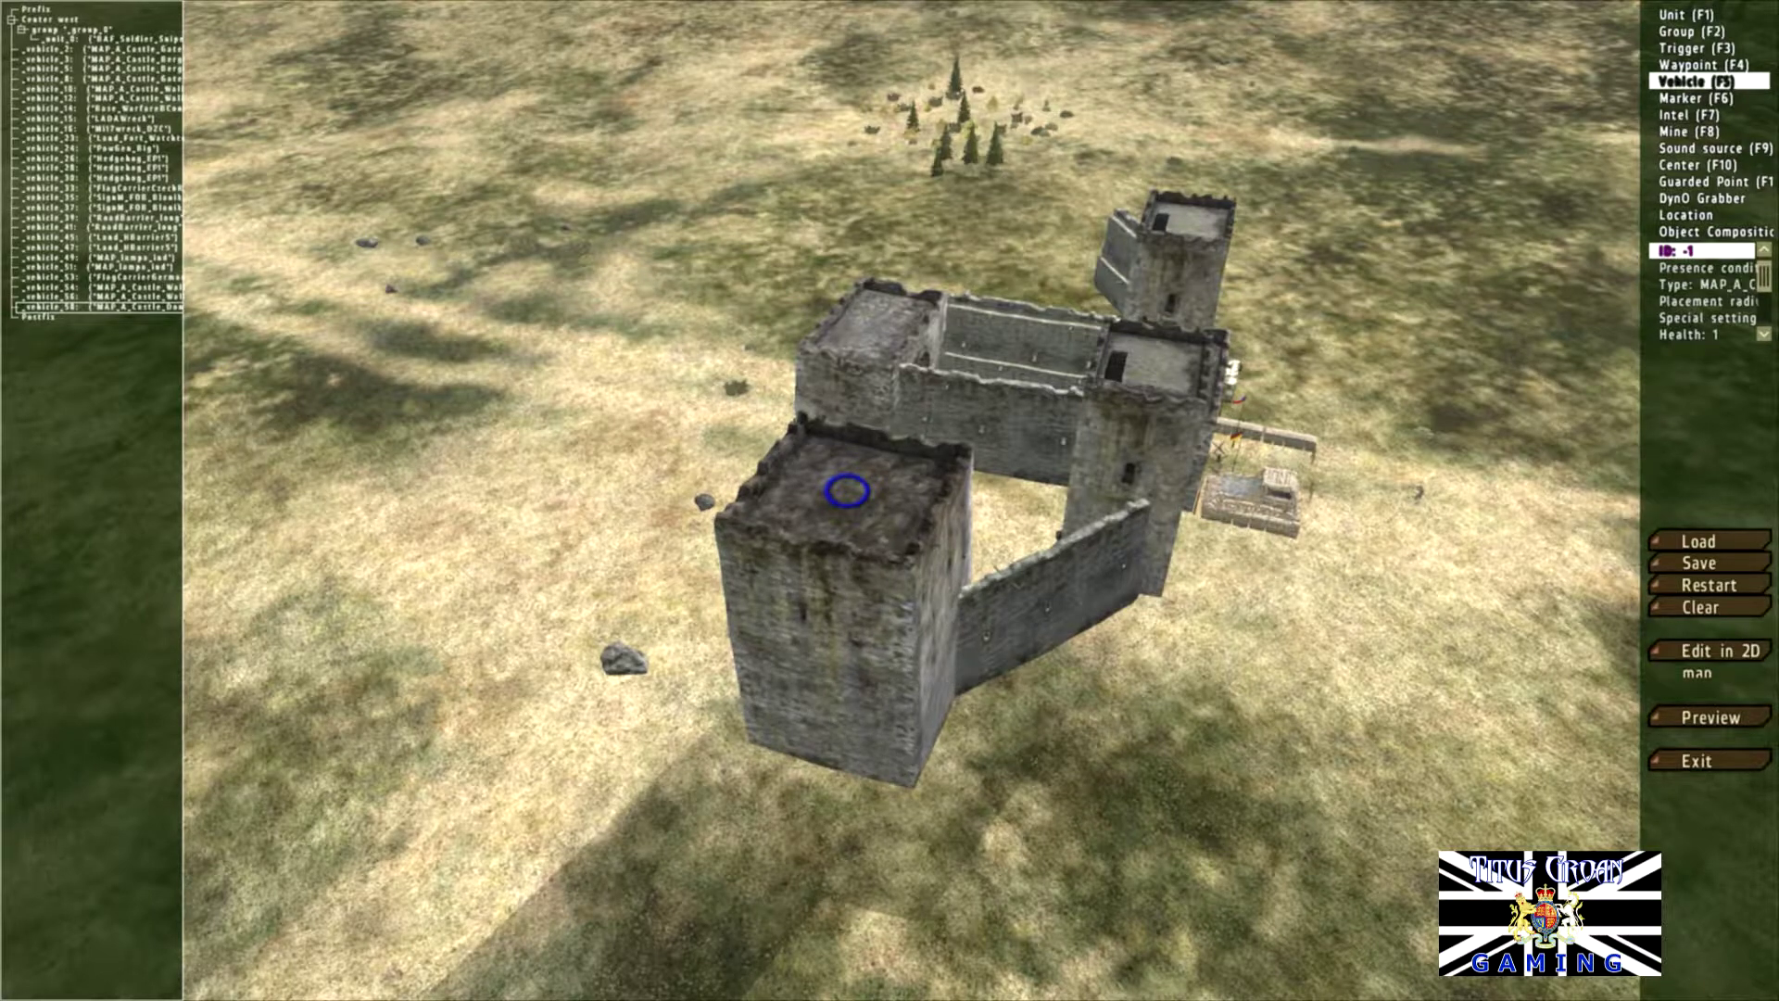
left_click(846, 490)
key("ctrl+v")
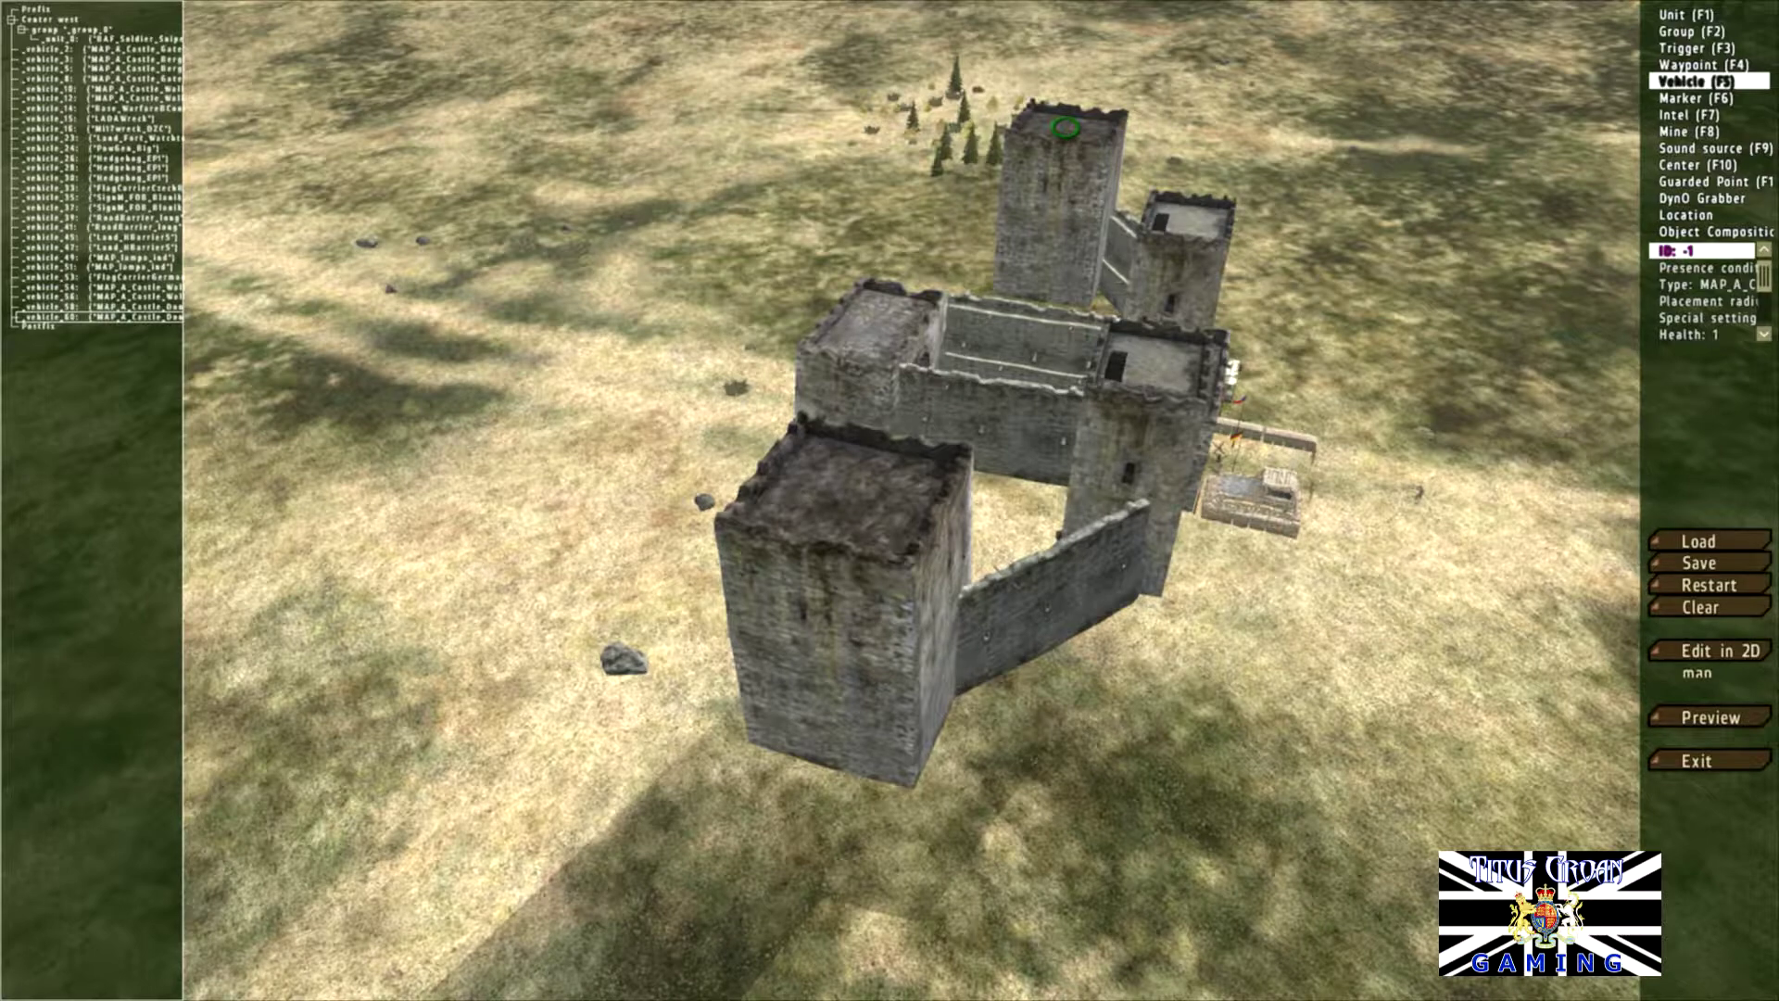
left_click_drag(1066, 126, 1068, 124)
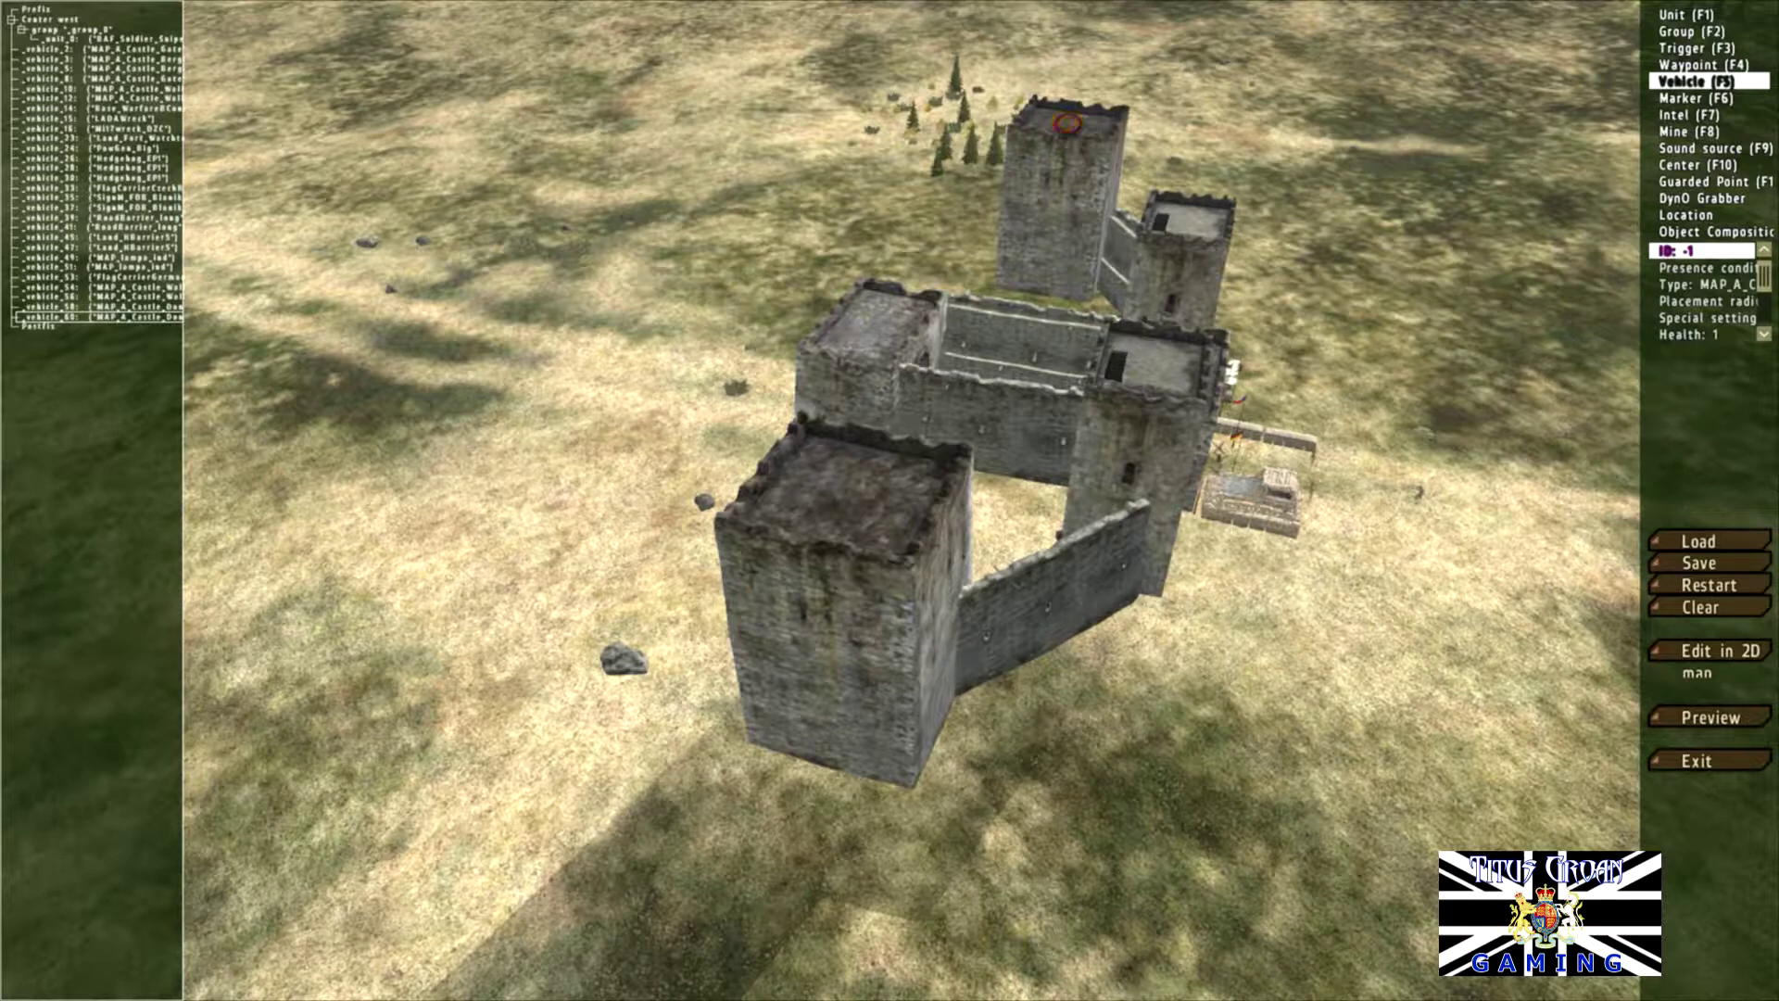
right_click_drag(1068, 122, 1630, 102)
right_click_drag(889, 501, 1256, 501)
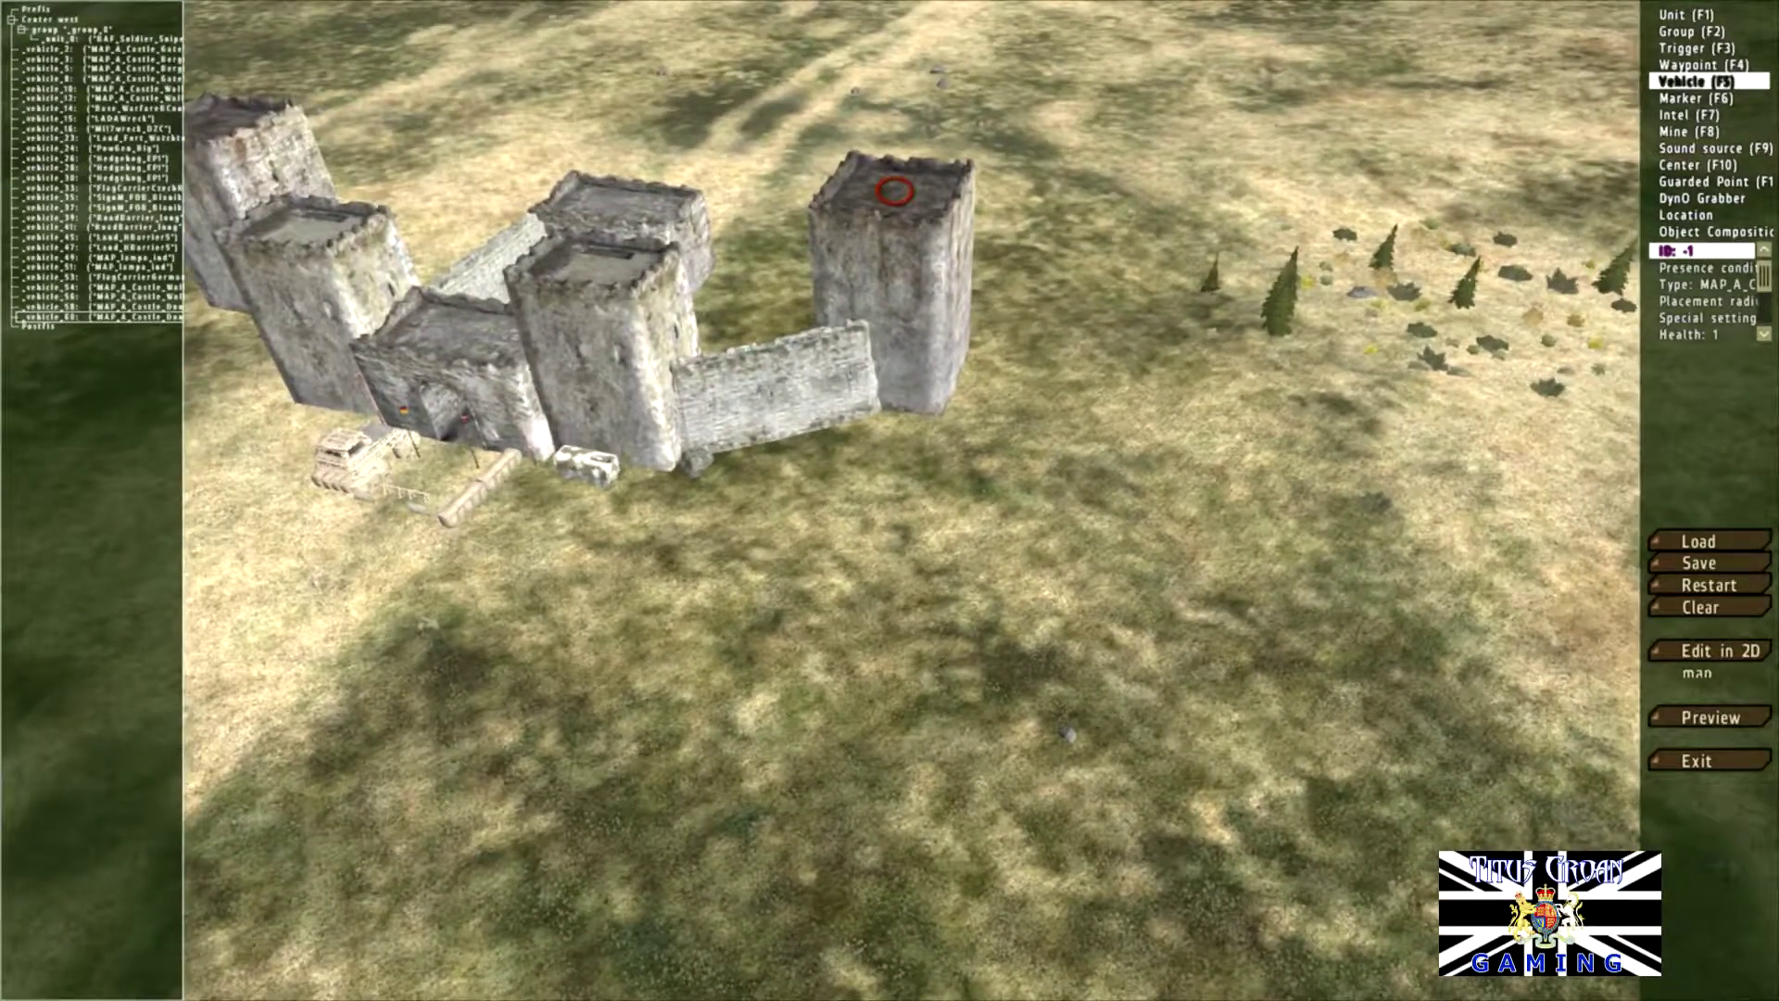
left_click_drag(895, 190, 898, 197)
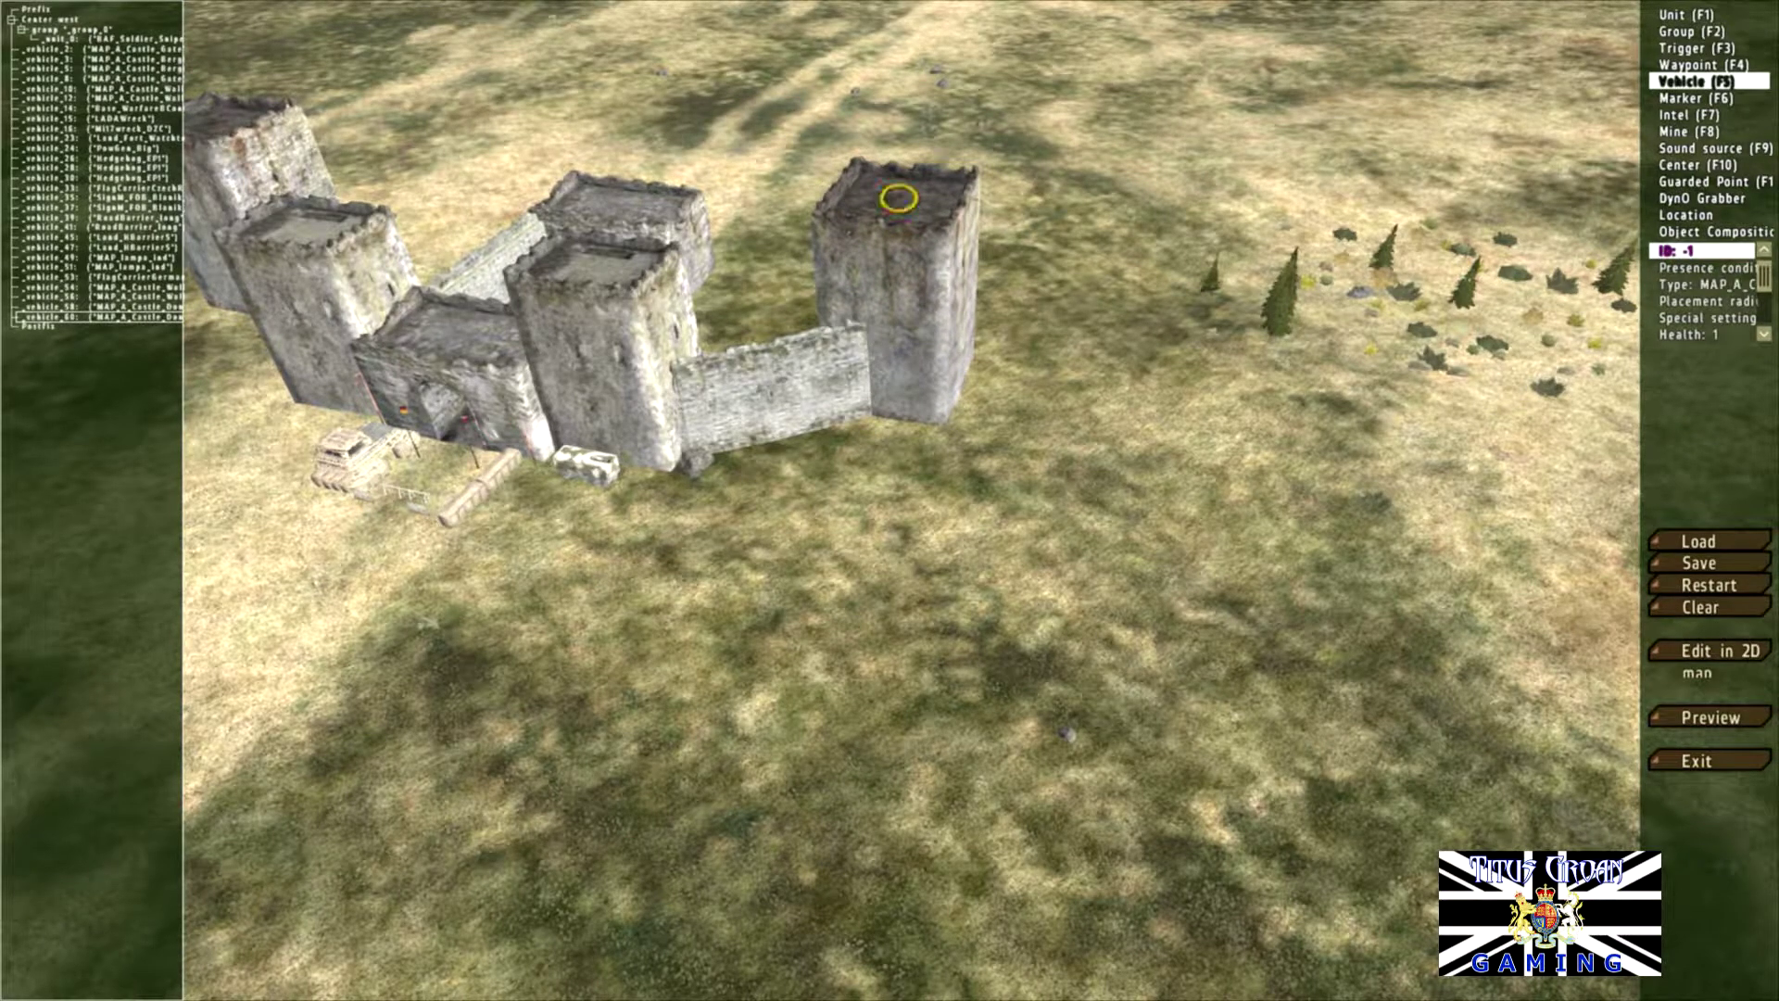
Step: Examine the castle from the front and rear, comparing the placement of the two outer Donjon towers
right_click_drag(899, 197, 602, 199)
key("s")
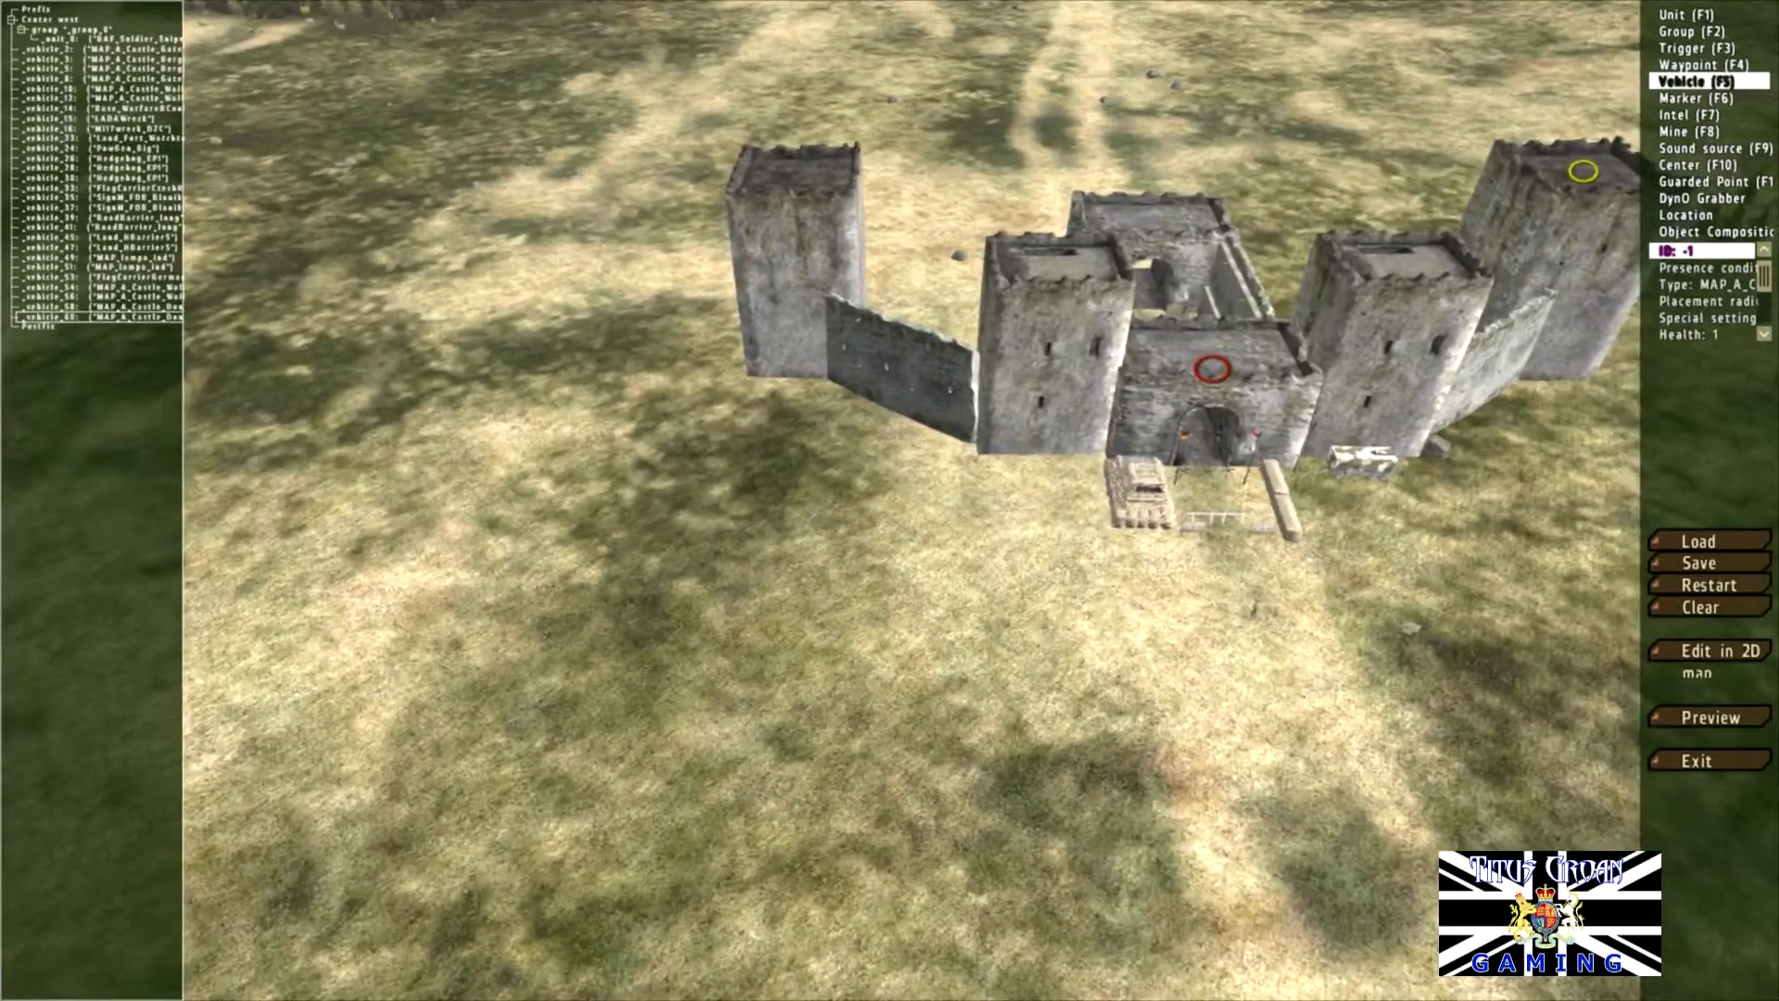
key("d")
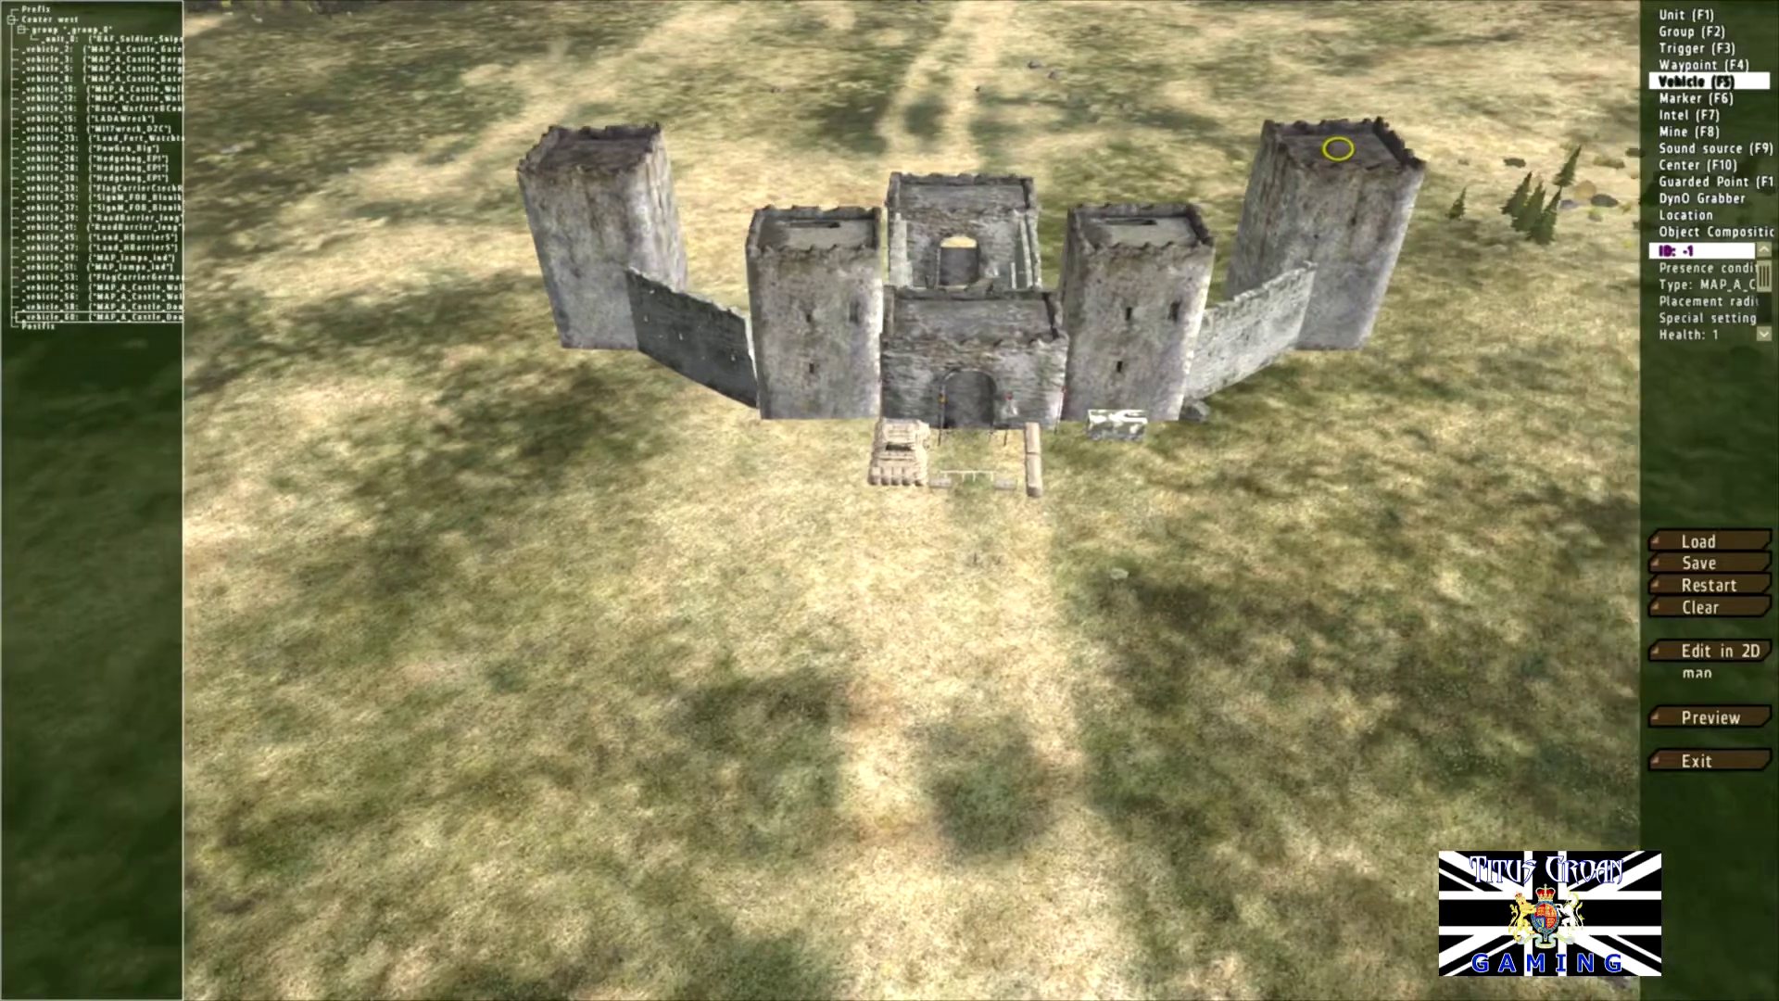
key("w")
key("w")
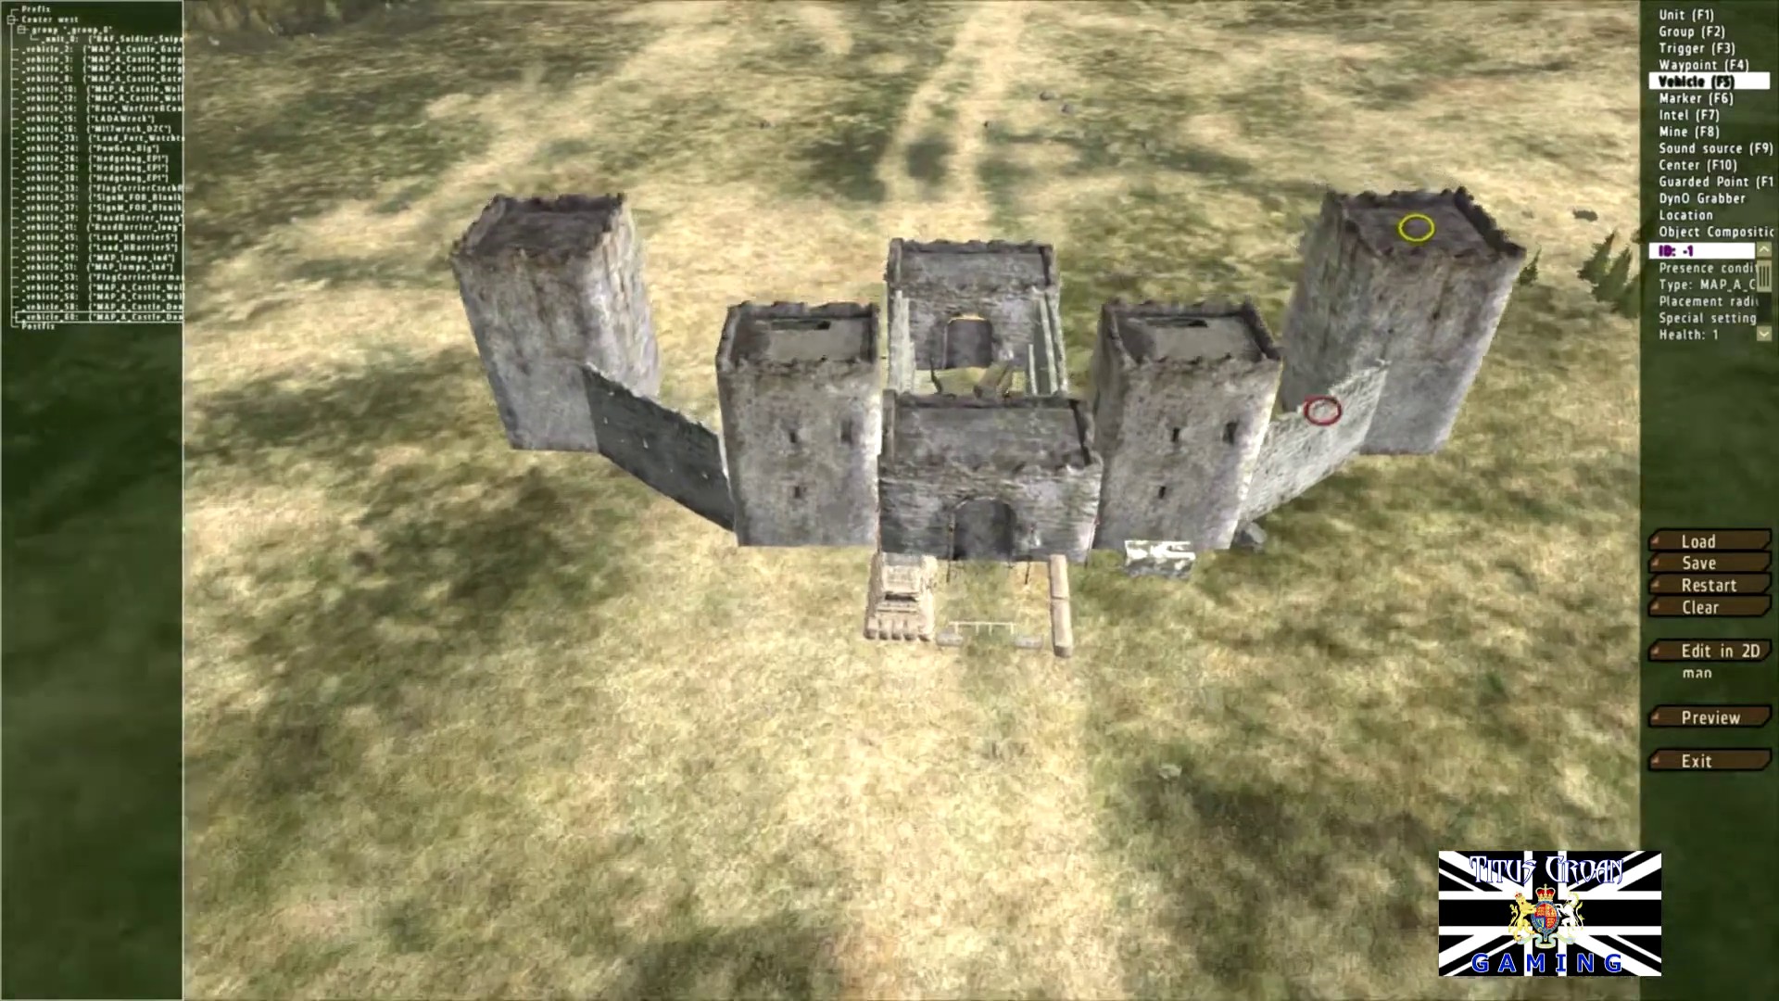
key("s")
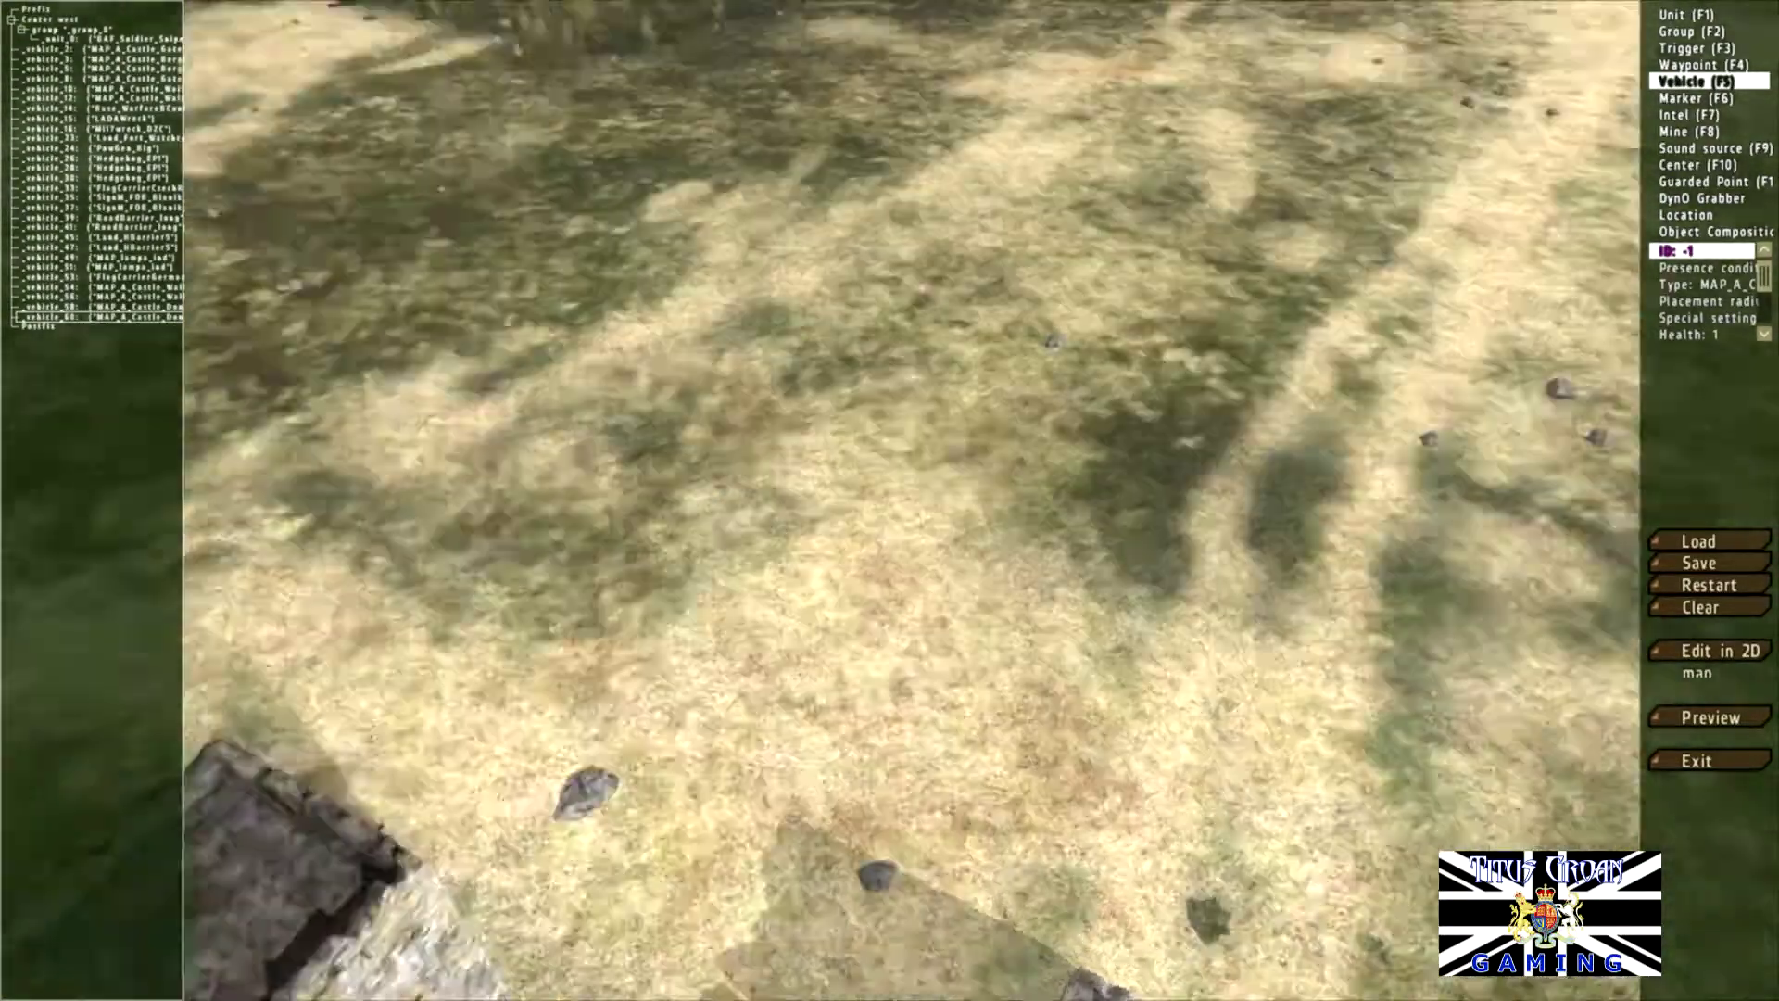
key("s")
key("s")
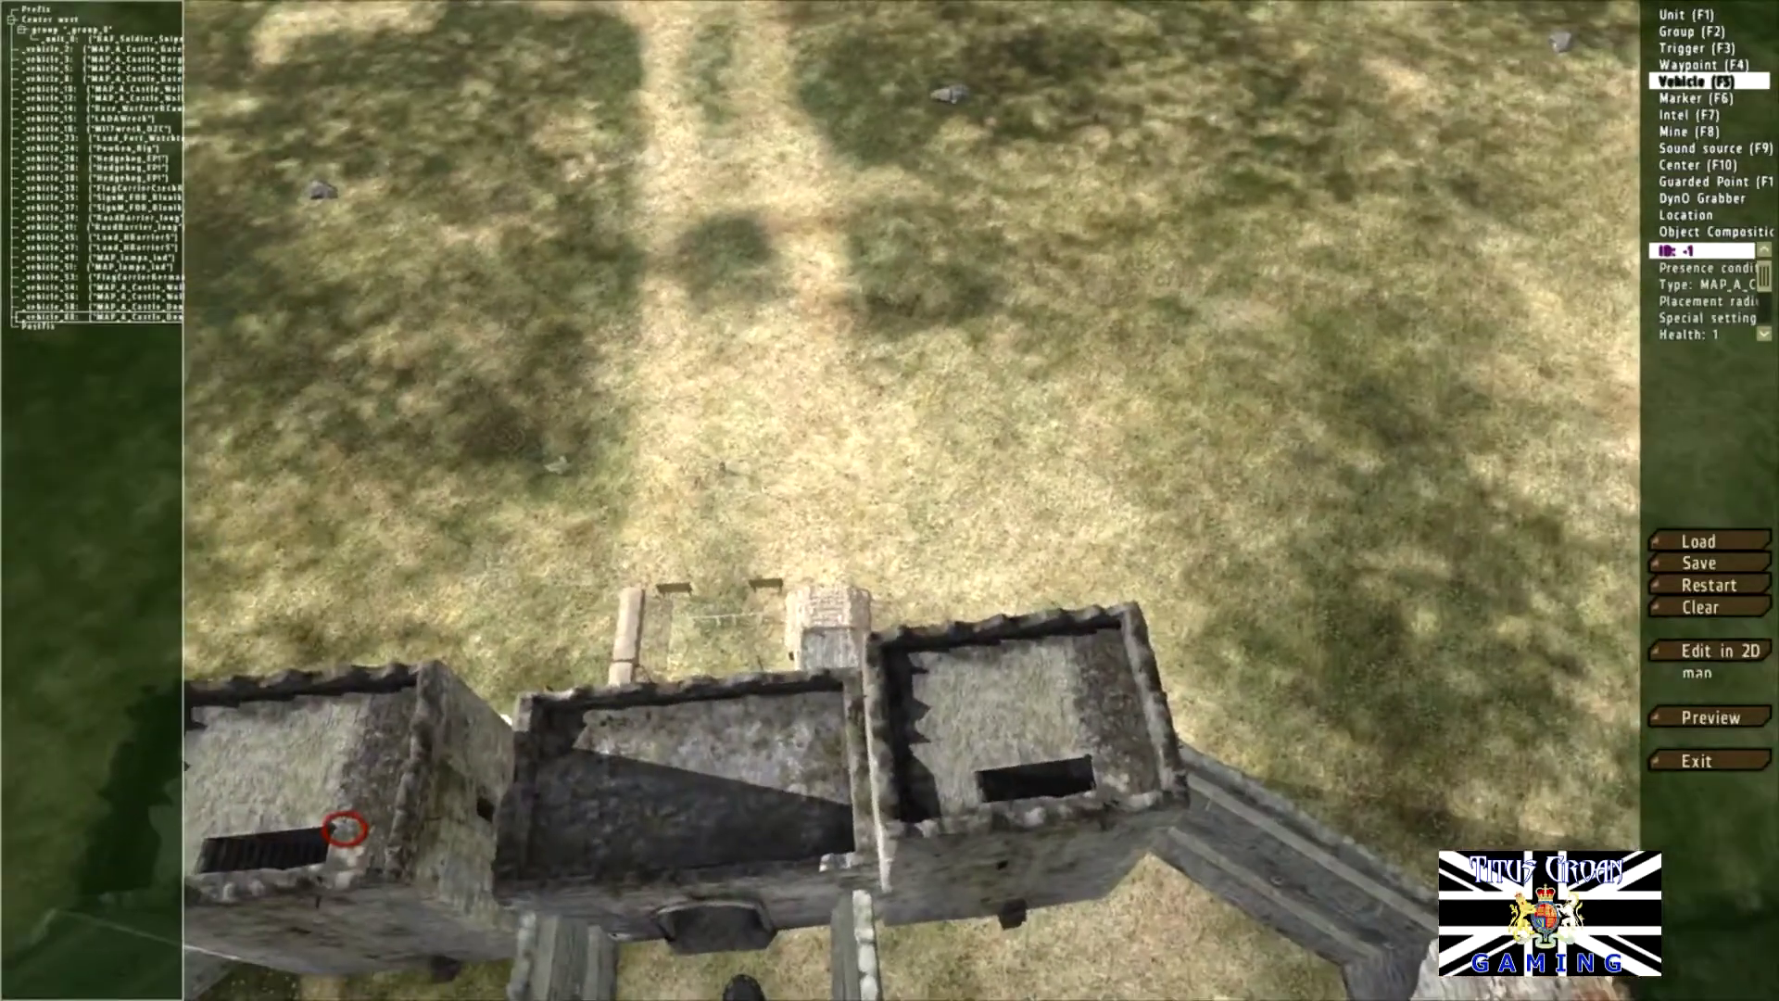
key("s")
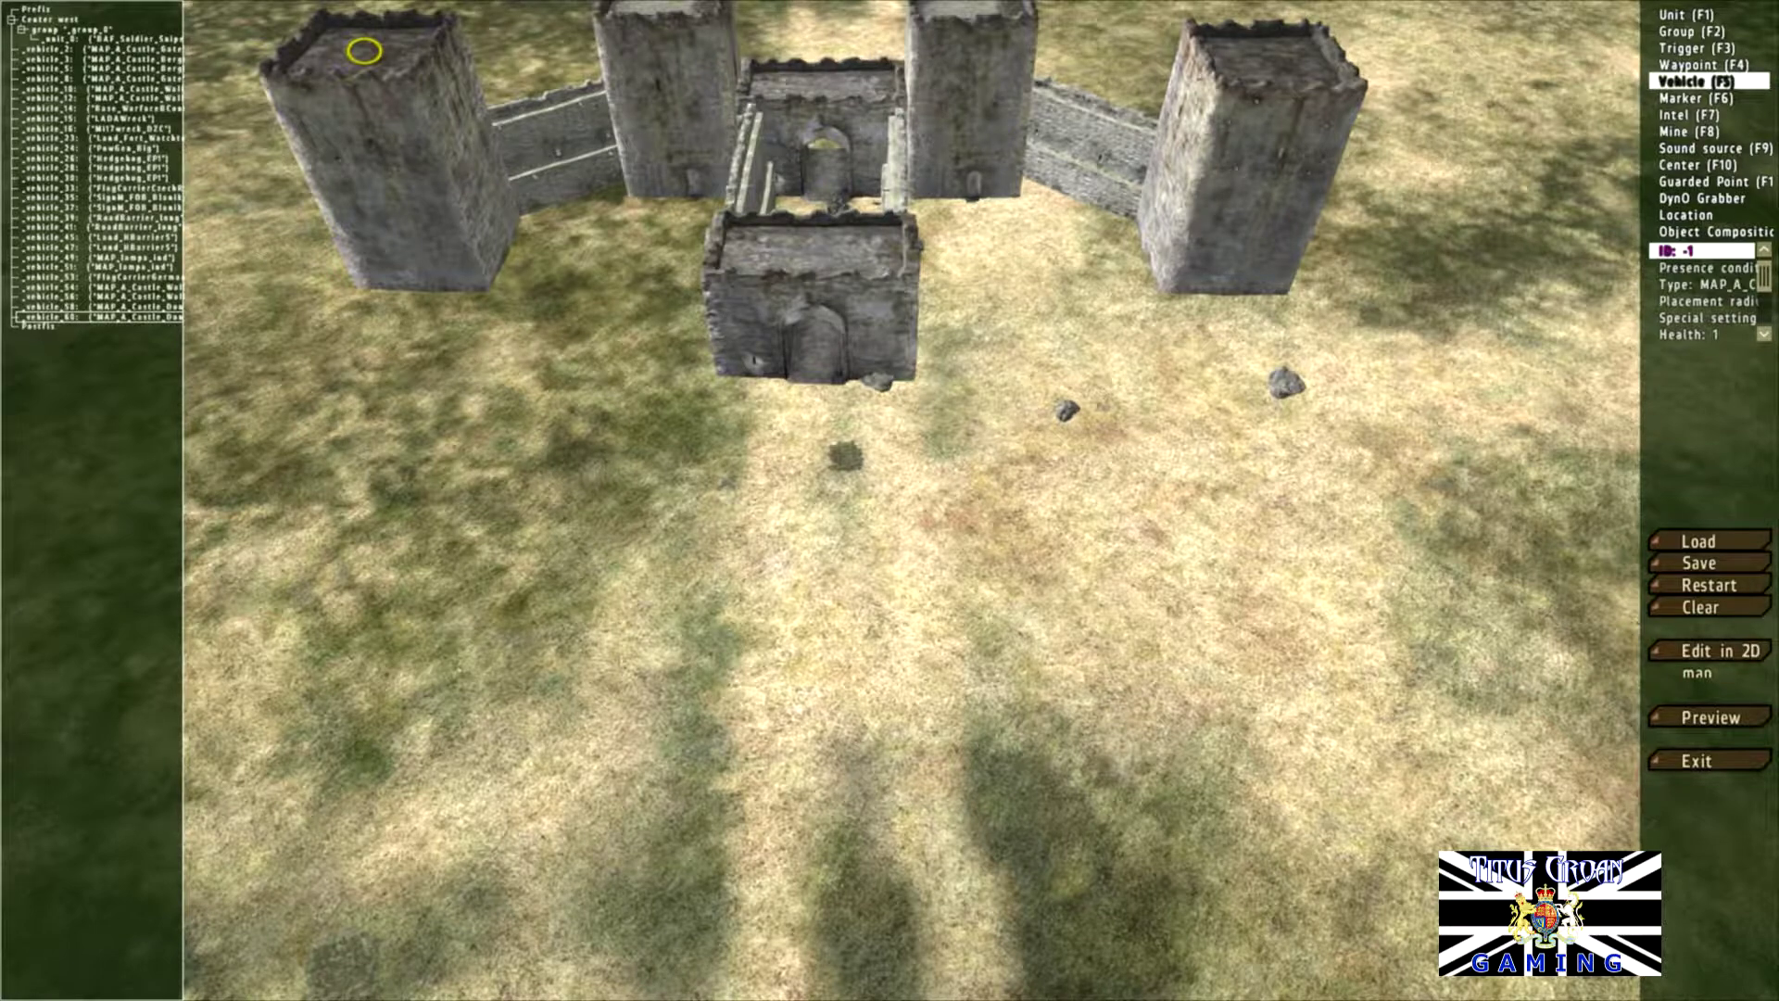
Step: Paste another Donjon tower behind the outer tower on the side opposite the bunker
left_click(364, 51)
key("ctrl+v")
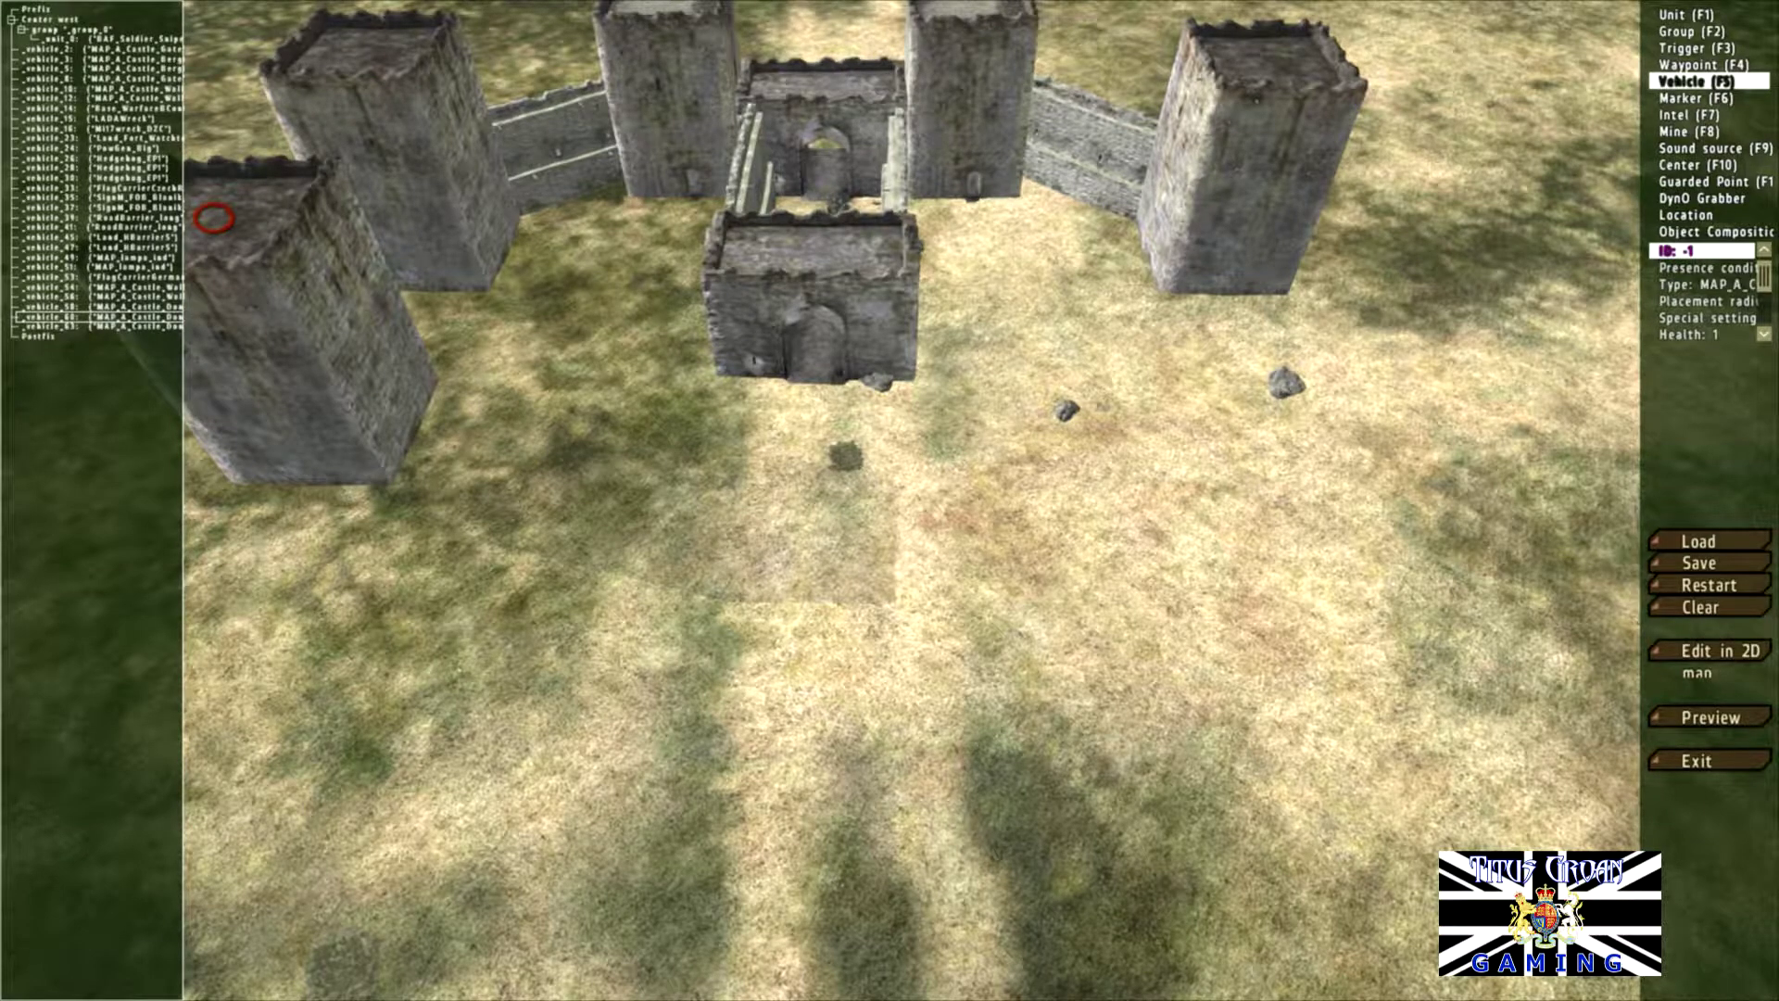
right_click_drag(214, 218, 340, 261)
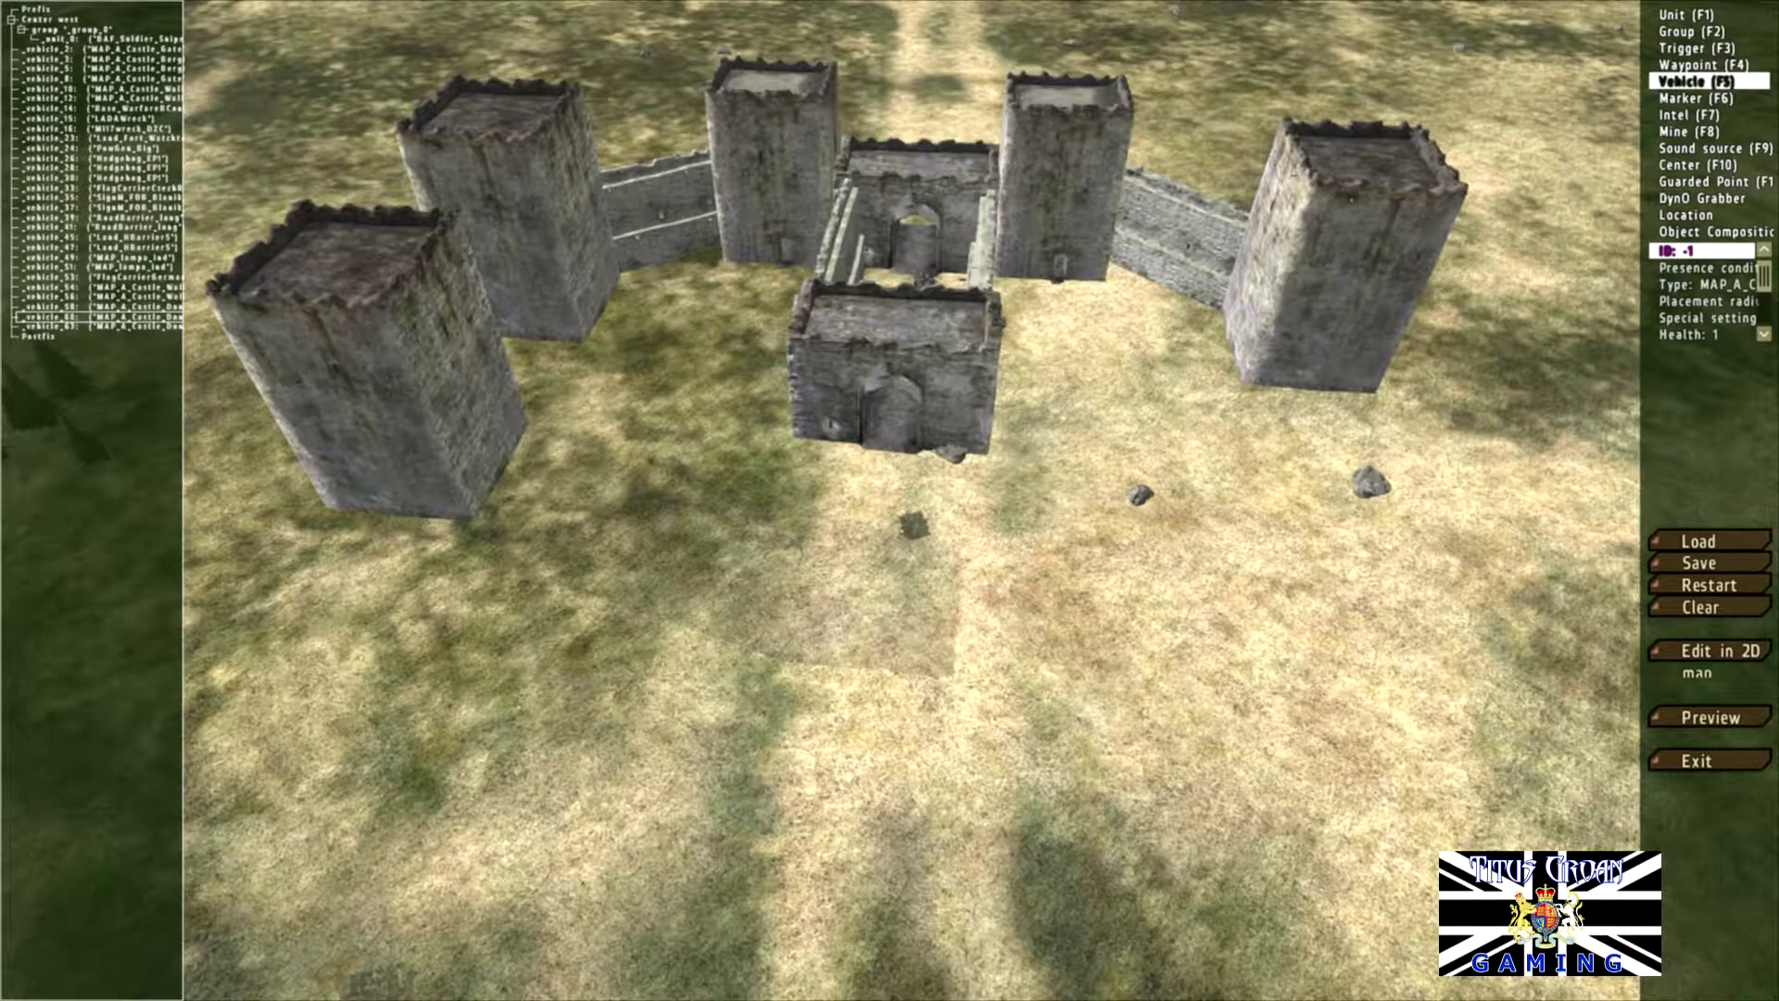
Step: Paste a matching Donjon tower behind the bunker-side outer tower and shift it toward that tower
key("ctrl+v")
right_click_drag(1428, 328, 1086, 311)
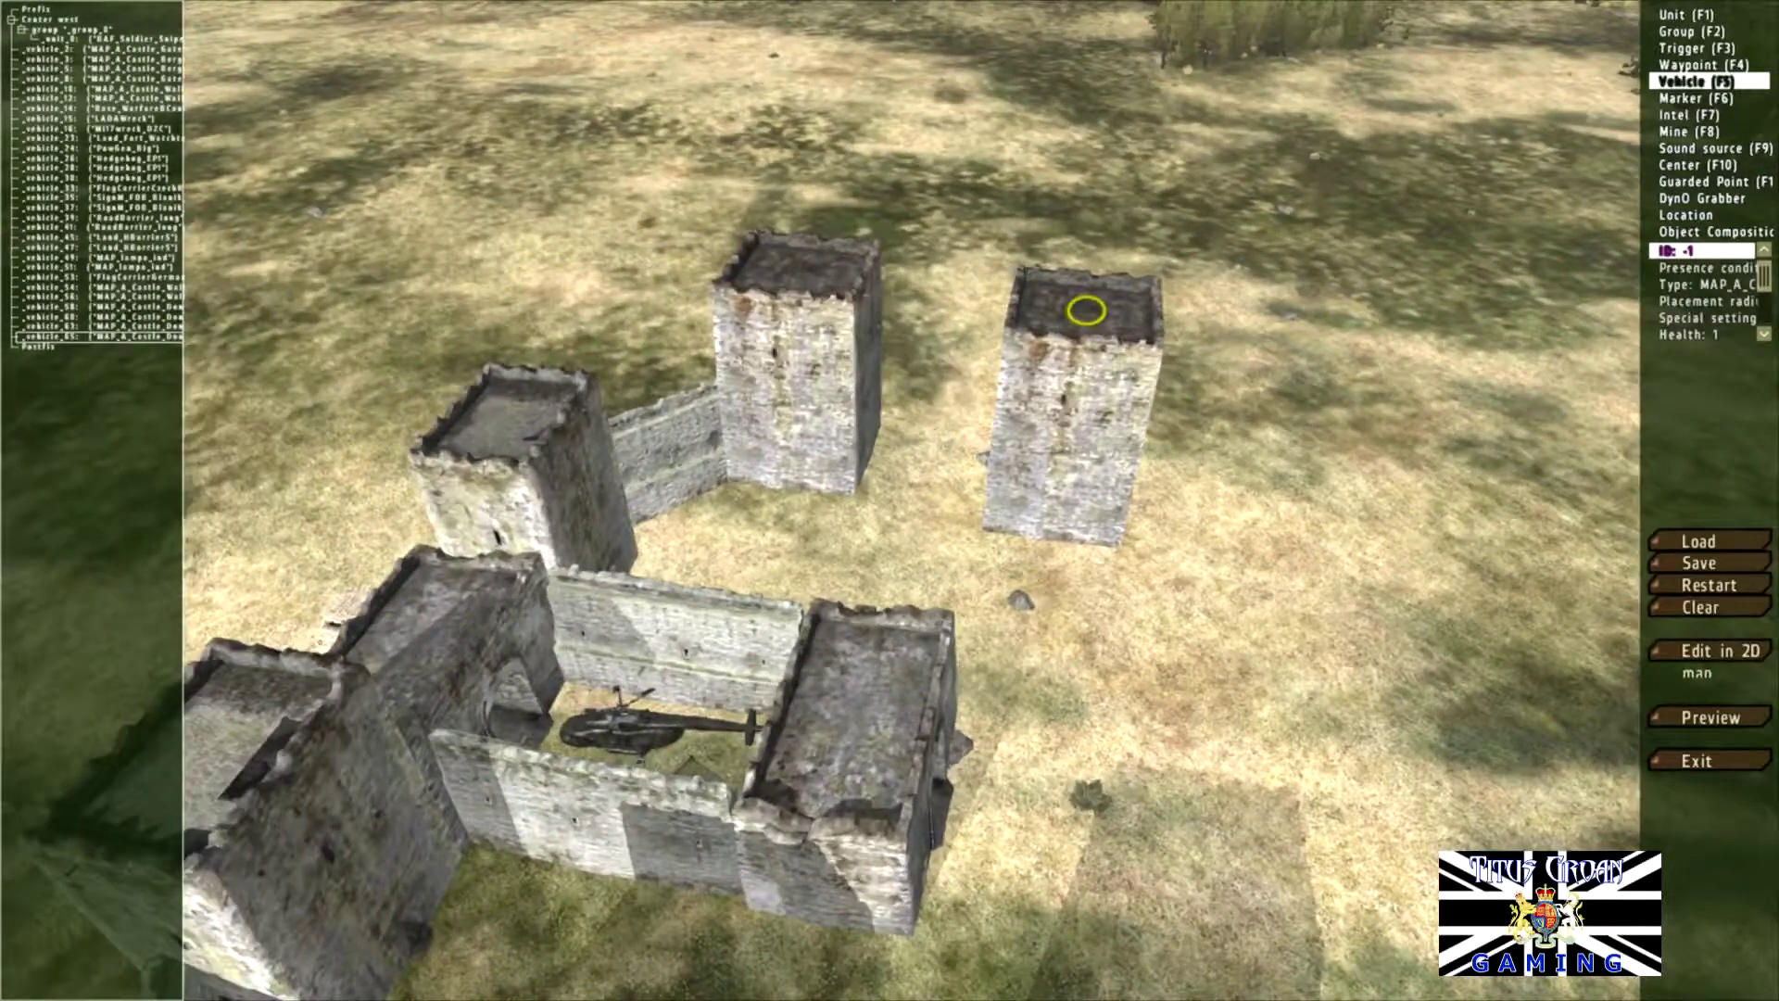
left_click_drag(1087, 310, 1050, 298)
Step: Move the rear Donjon tower opposite the bunker side closer to its outer tower, and slightly rotate the outer tower
right_click_drag(1050, 298, 818, 805)
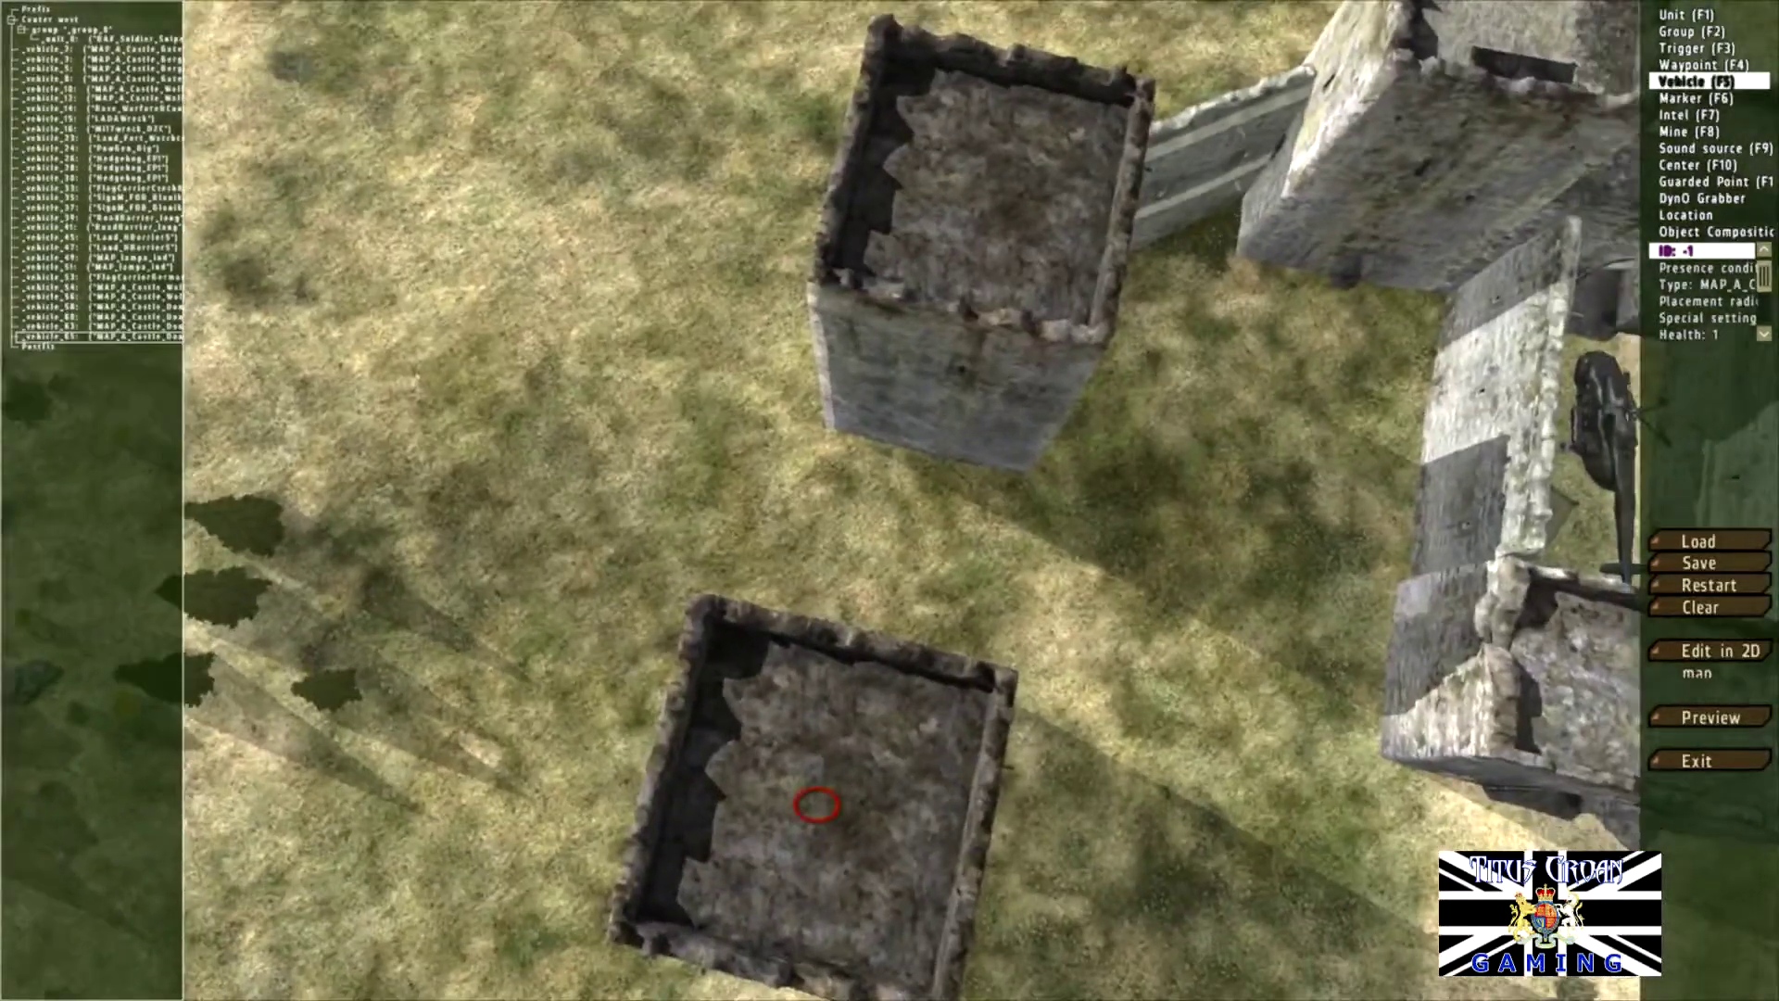
left_click(817, 805)
left_click_drag(816, 805, 858, 695)
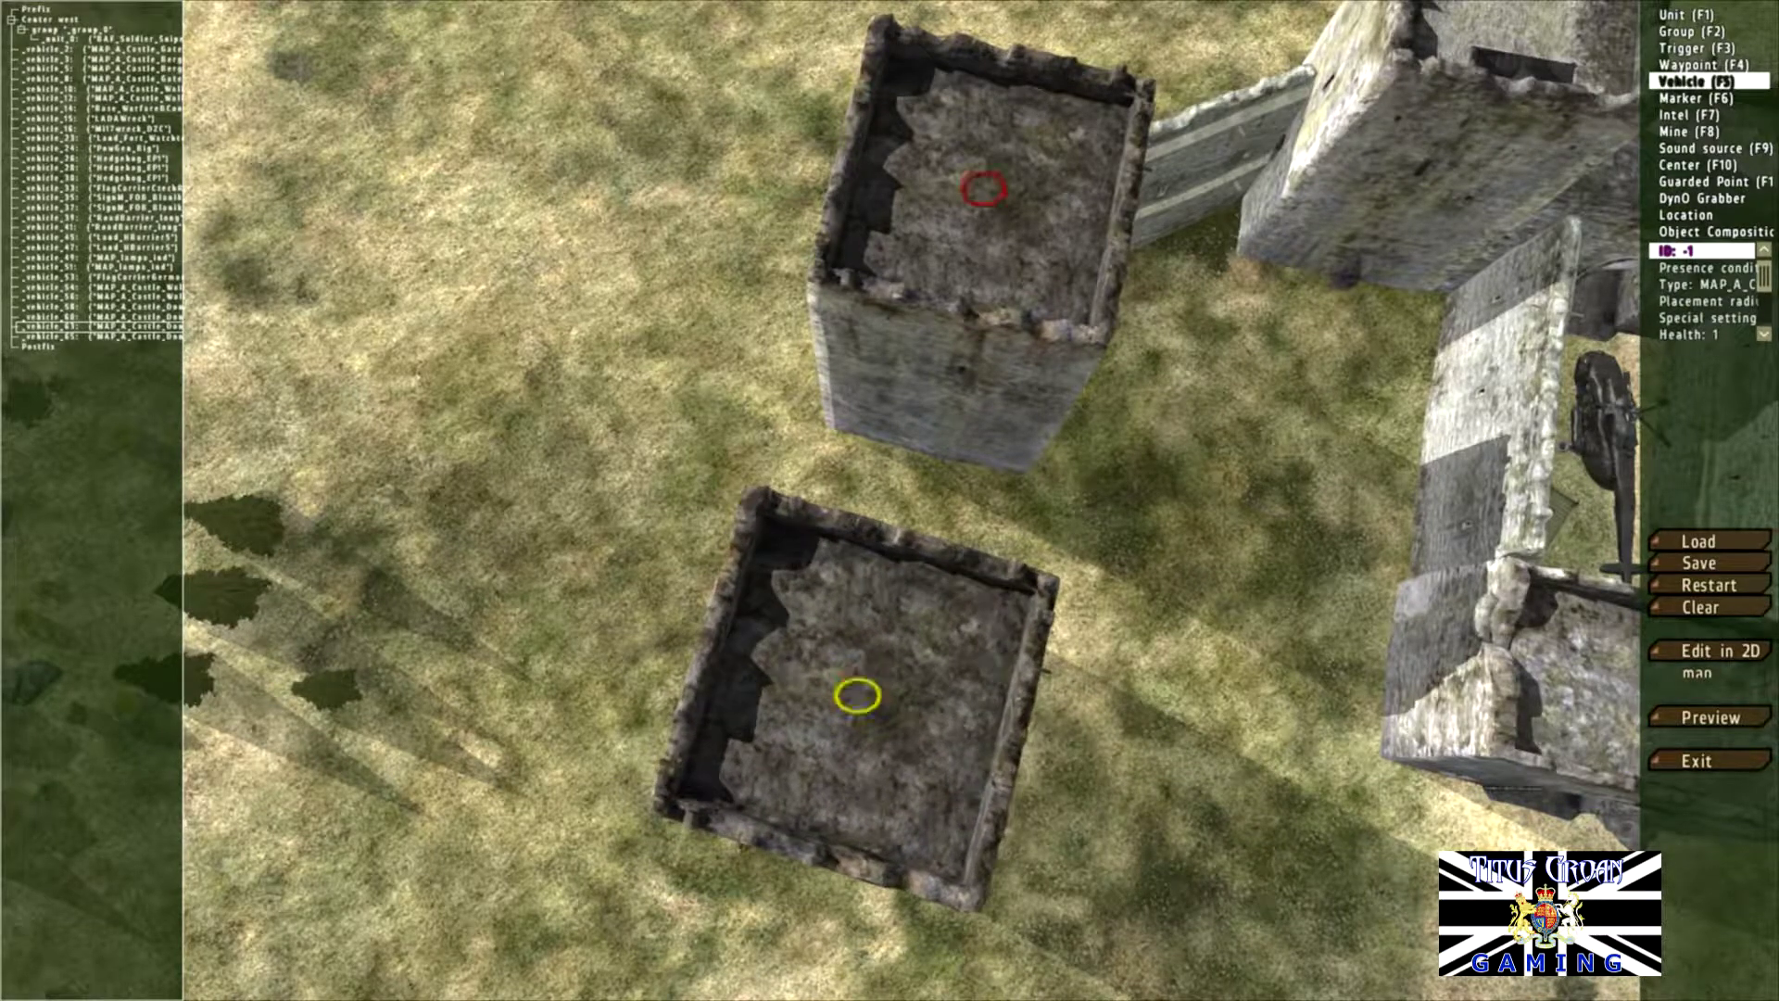
left_click_drag(982, 189, 982, 188, "shift")
left_click_drag(860, 698, 831, 682)
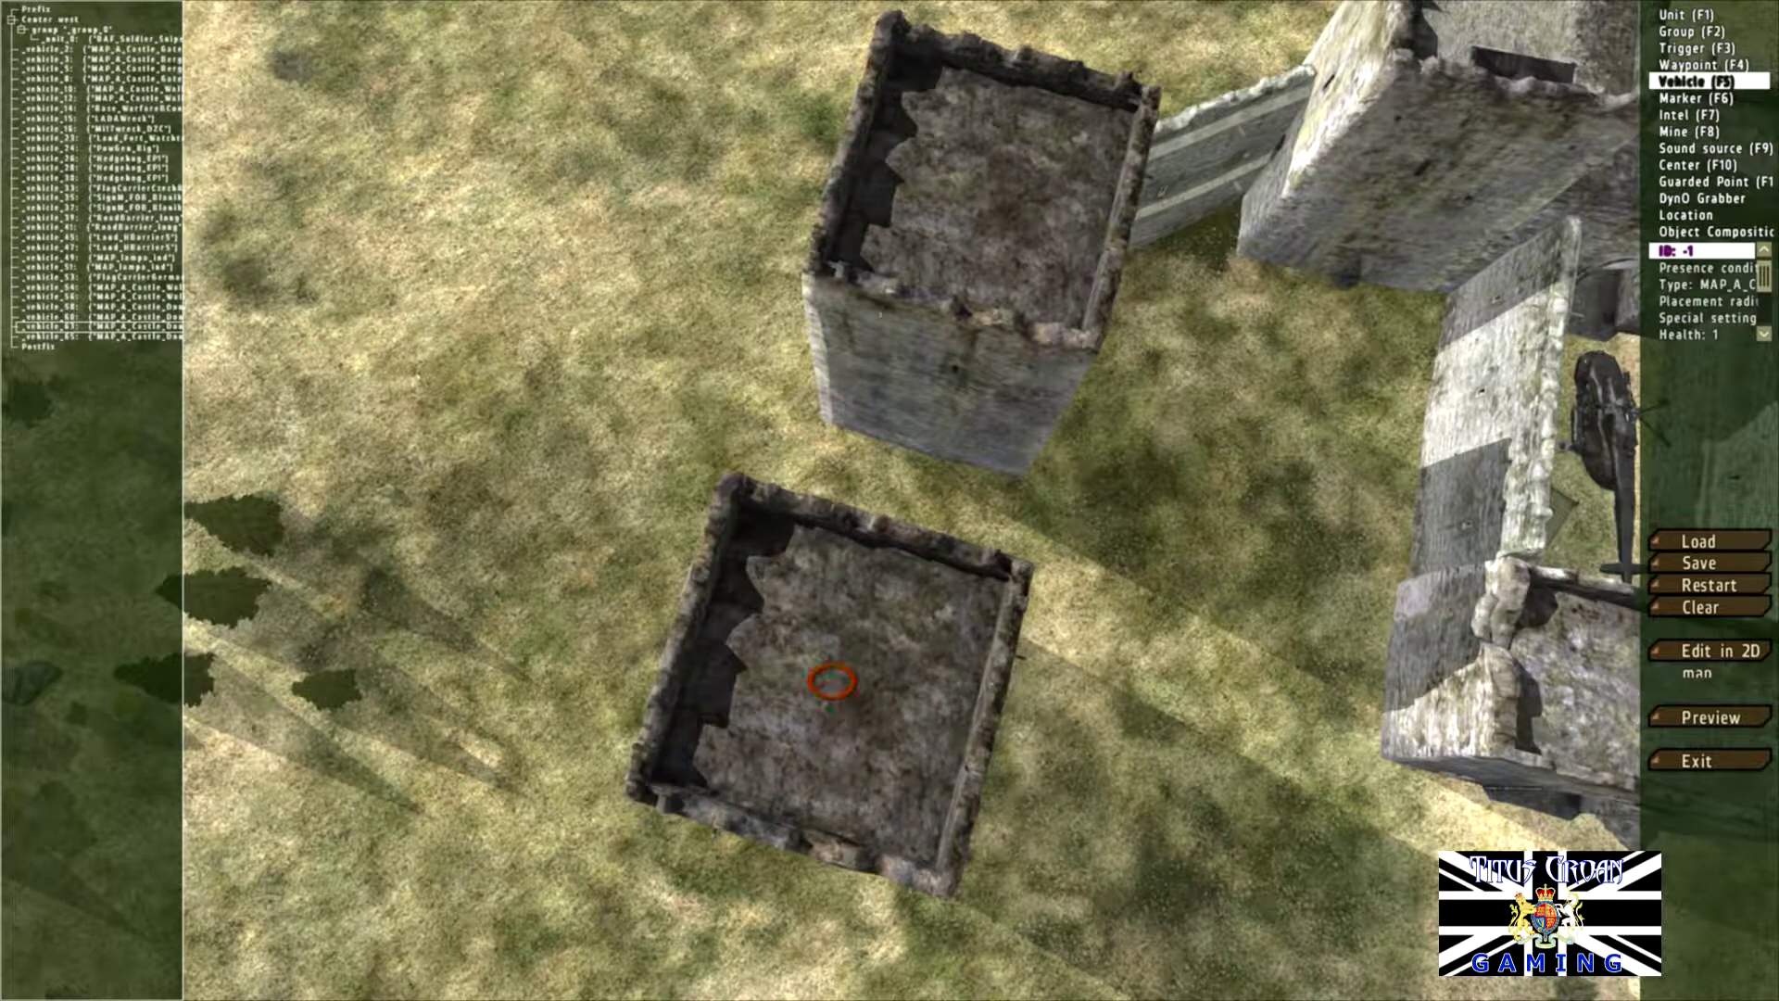
Step: Examine the paired Donjon towers on both sides from above and from a distance behind the castle
right_click_drag(831, 682, 812, 682)
key("d")
key("a")
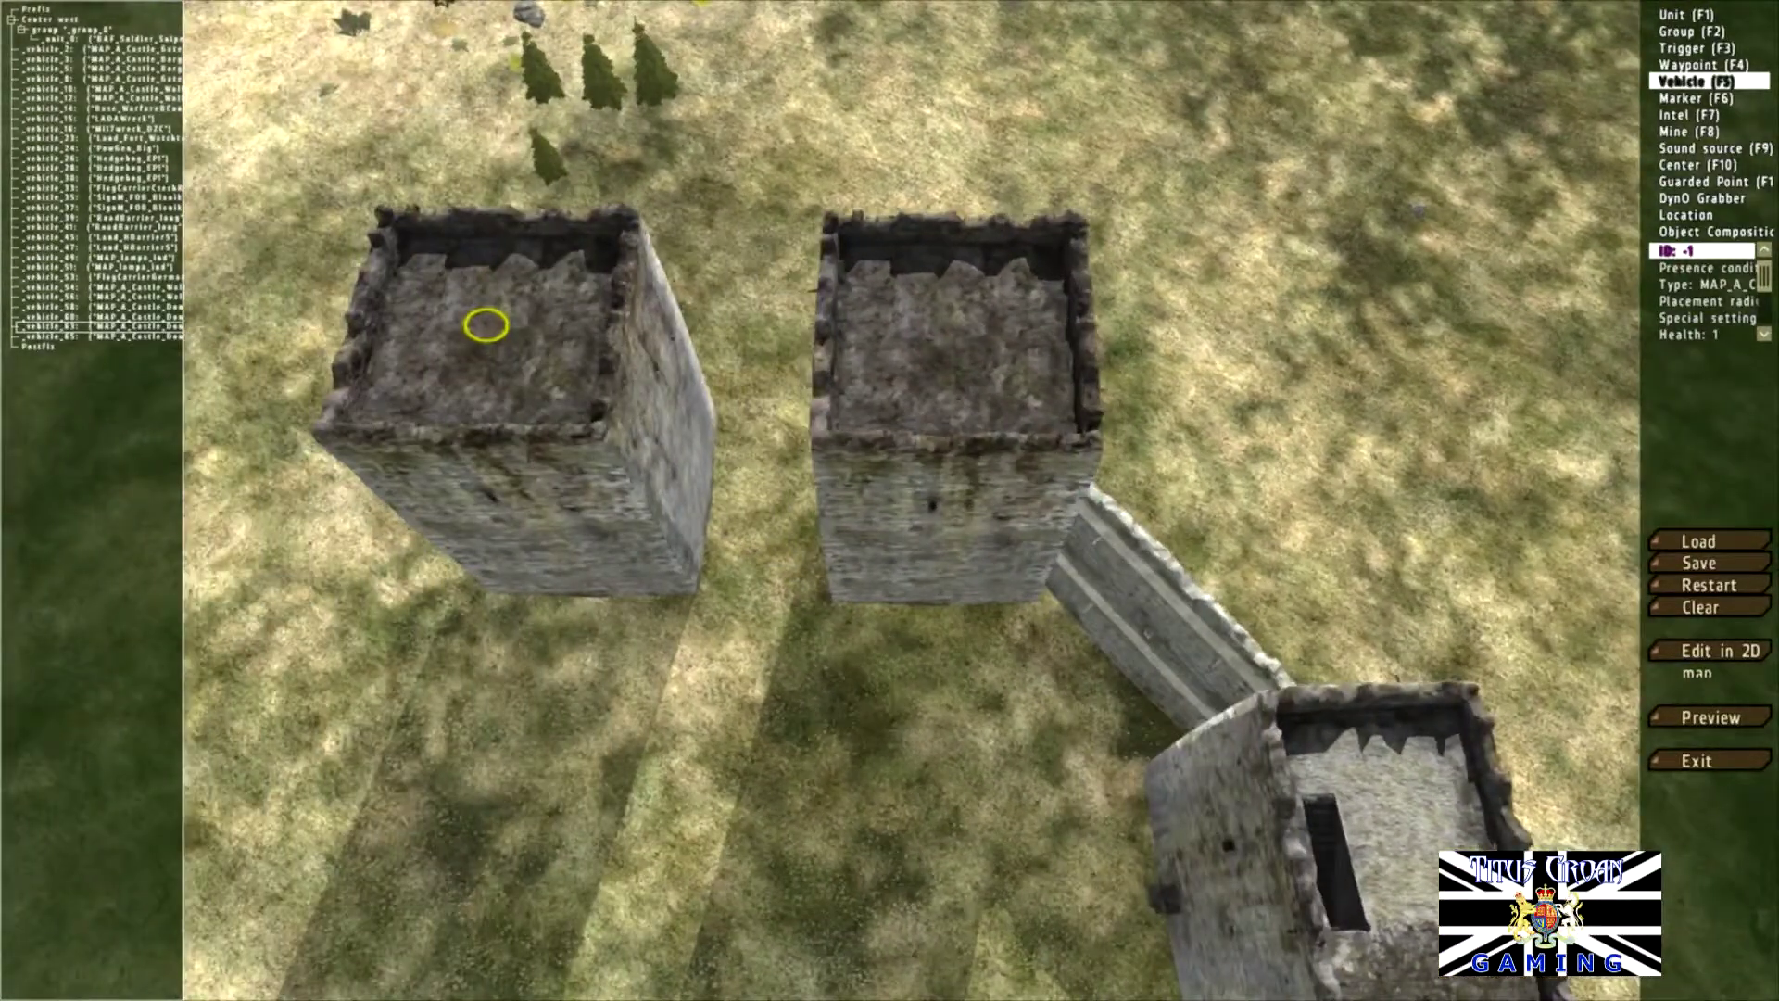
key("s")
key("s")
right_click_drag(832, 682, 831, 615)
key("s")
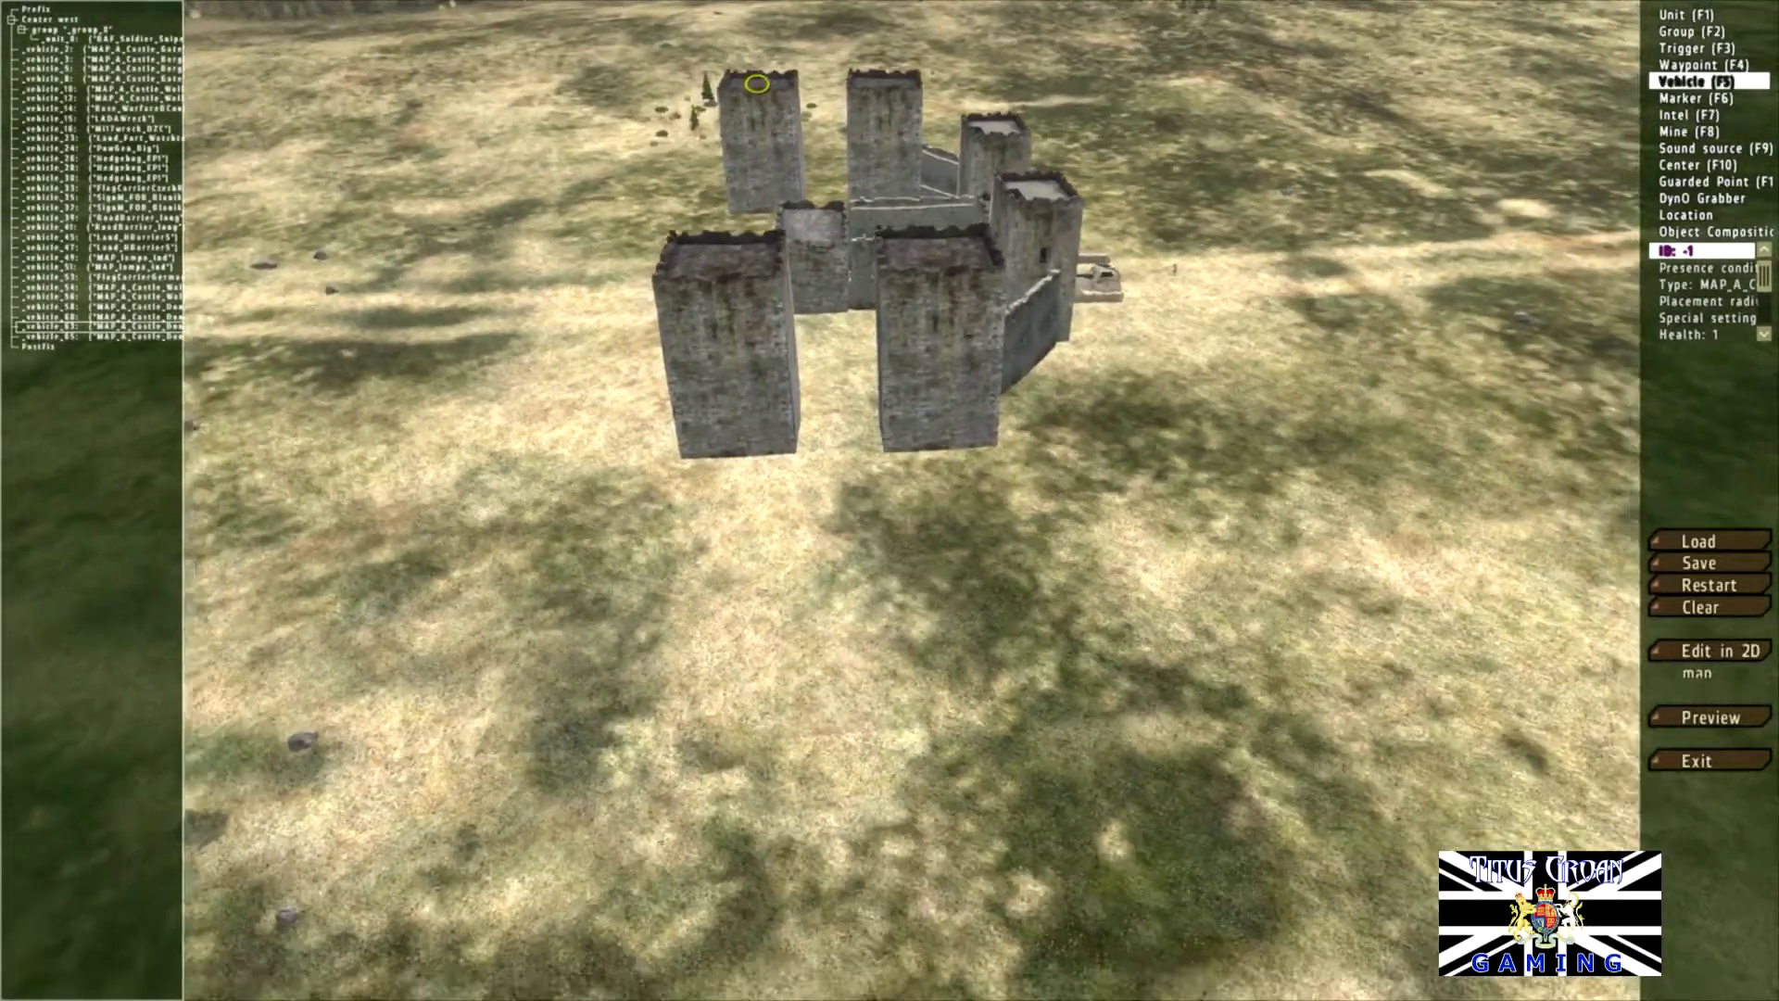
key("w")
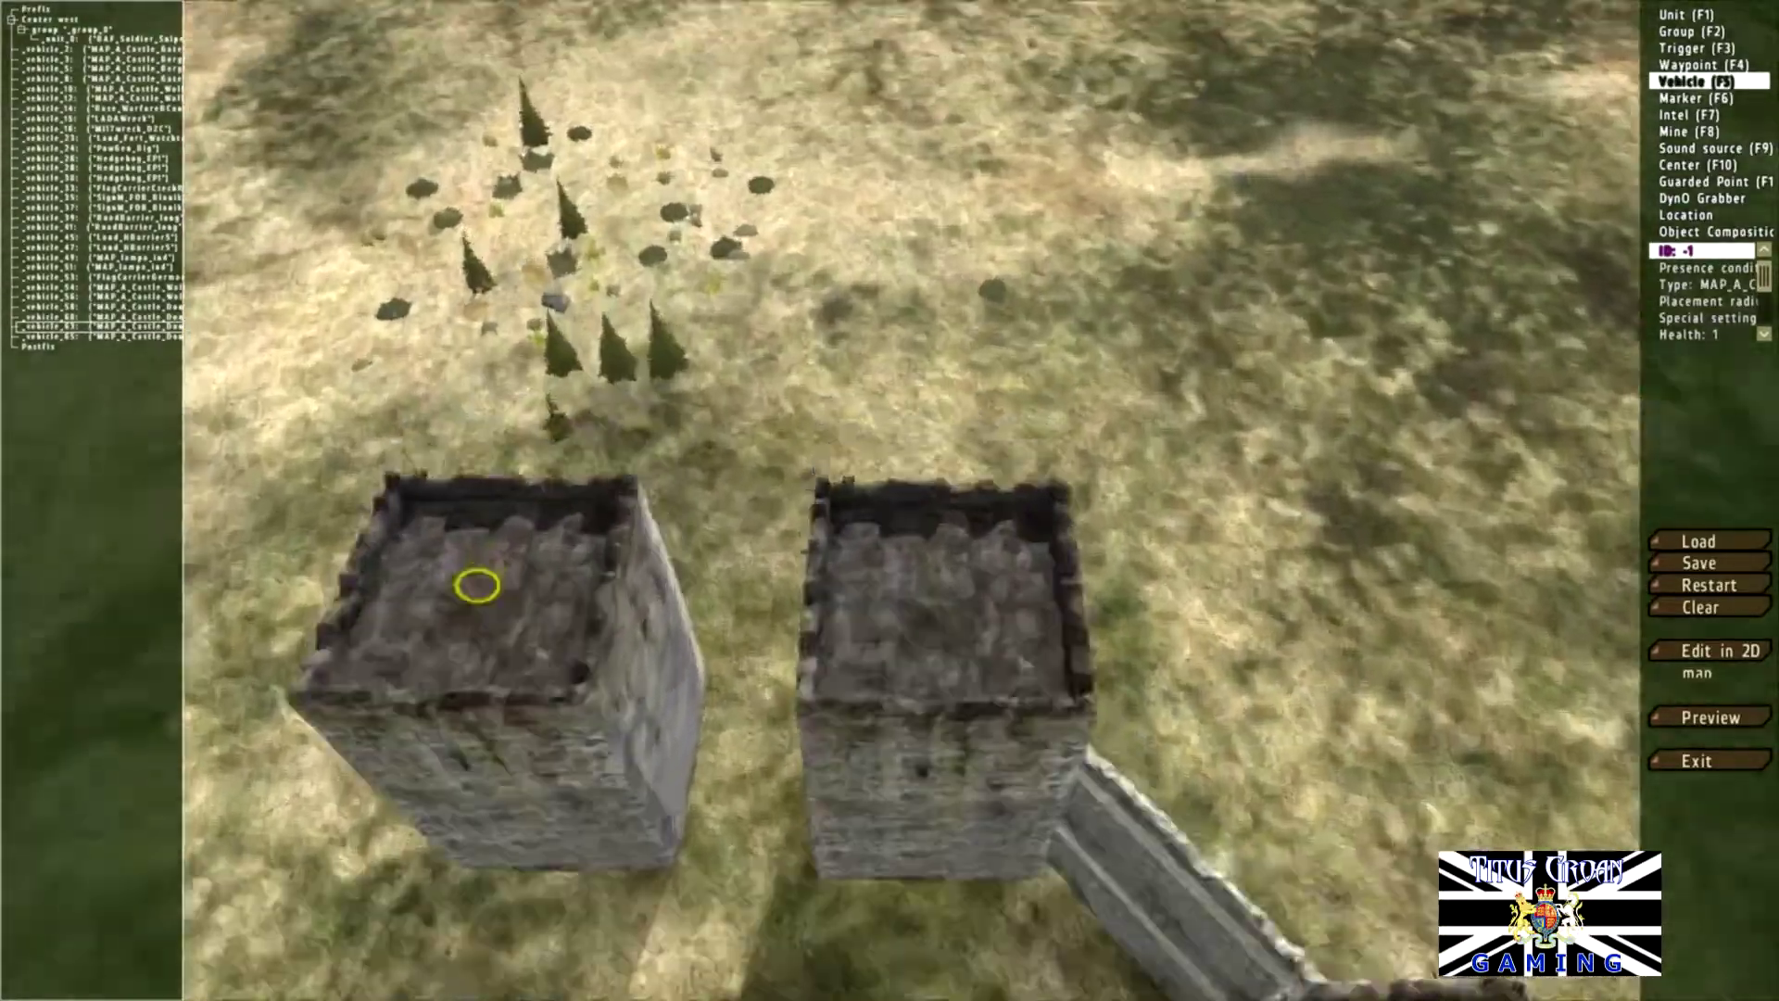
Step: Place an A_Castle_Bastion on the outer side of the two Donjon towers opposite the bunker side
key("w")
right_click_drag(890, 500, 357, 925)
double_click(358, 925)
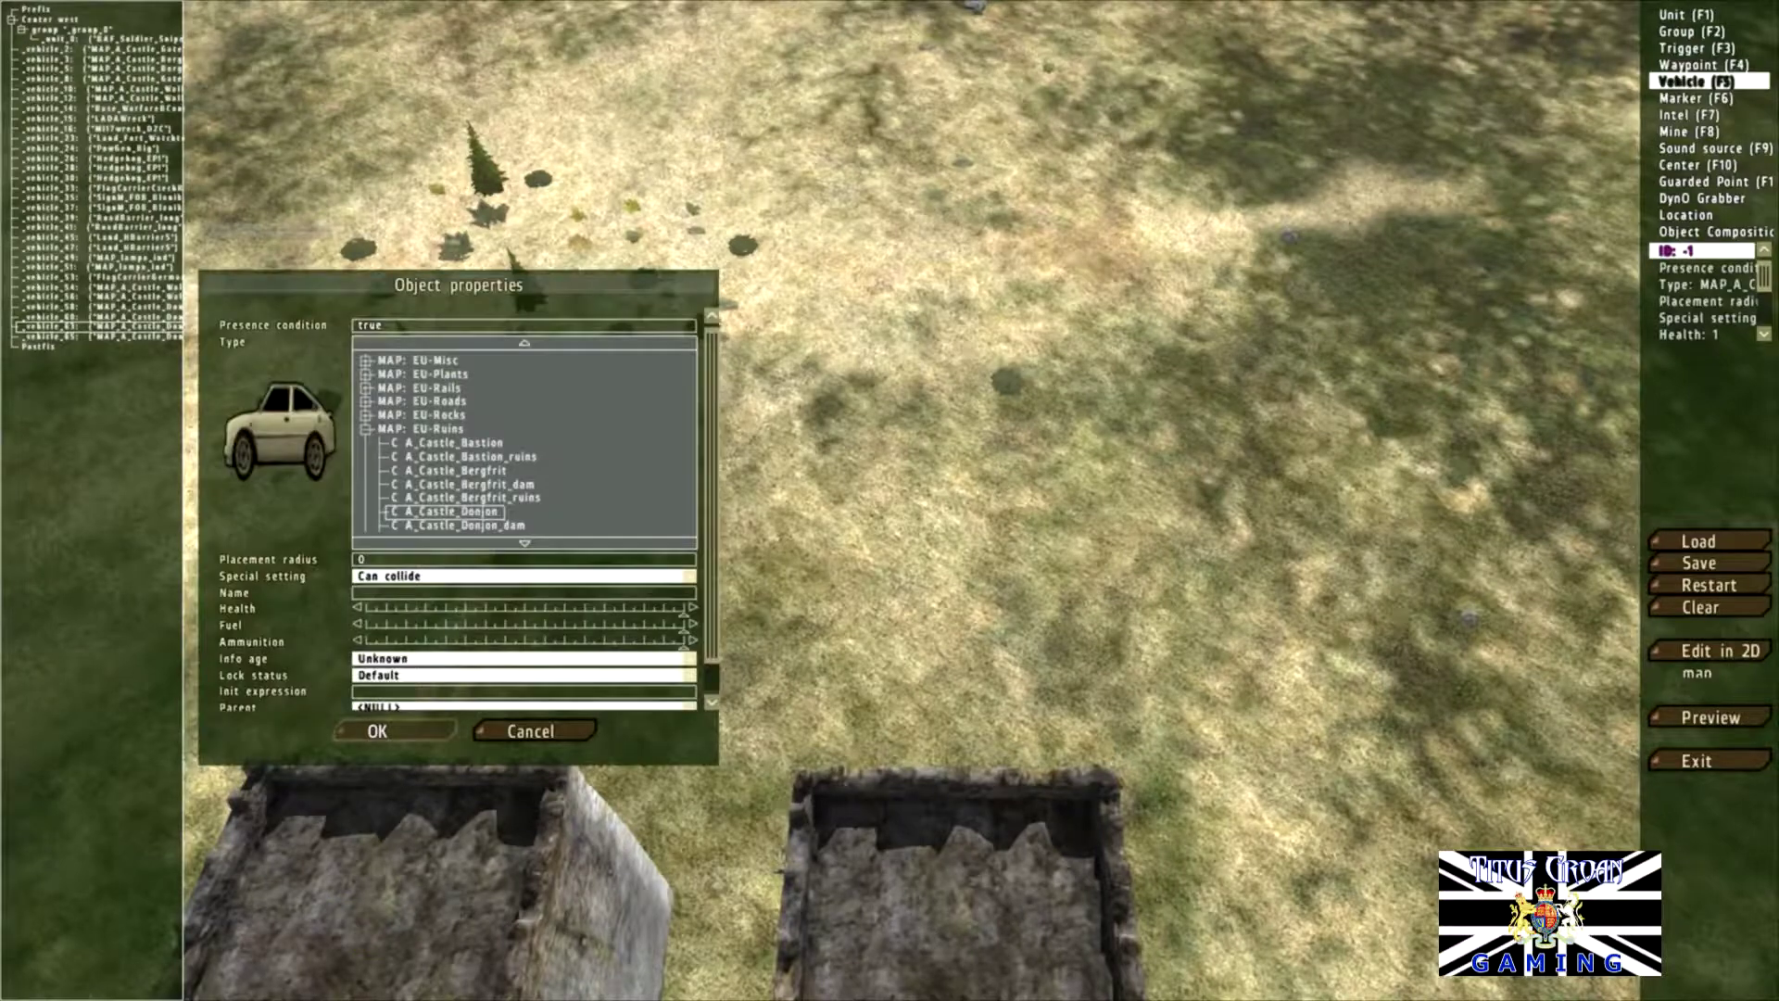
left_click(454, 443)
left_click(377, 731)
Step: Adjust the bastion so its open ends meet the two Donjon towers and close the gap between them
left_click_drag(752, 659, 752, 719, "shift")
key("s")
right_click_drag(753, 719, 547, 709)
right_click_drag(1002, 556, 837, 576)
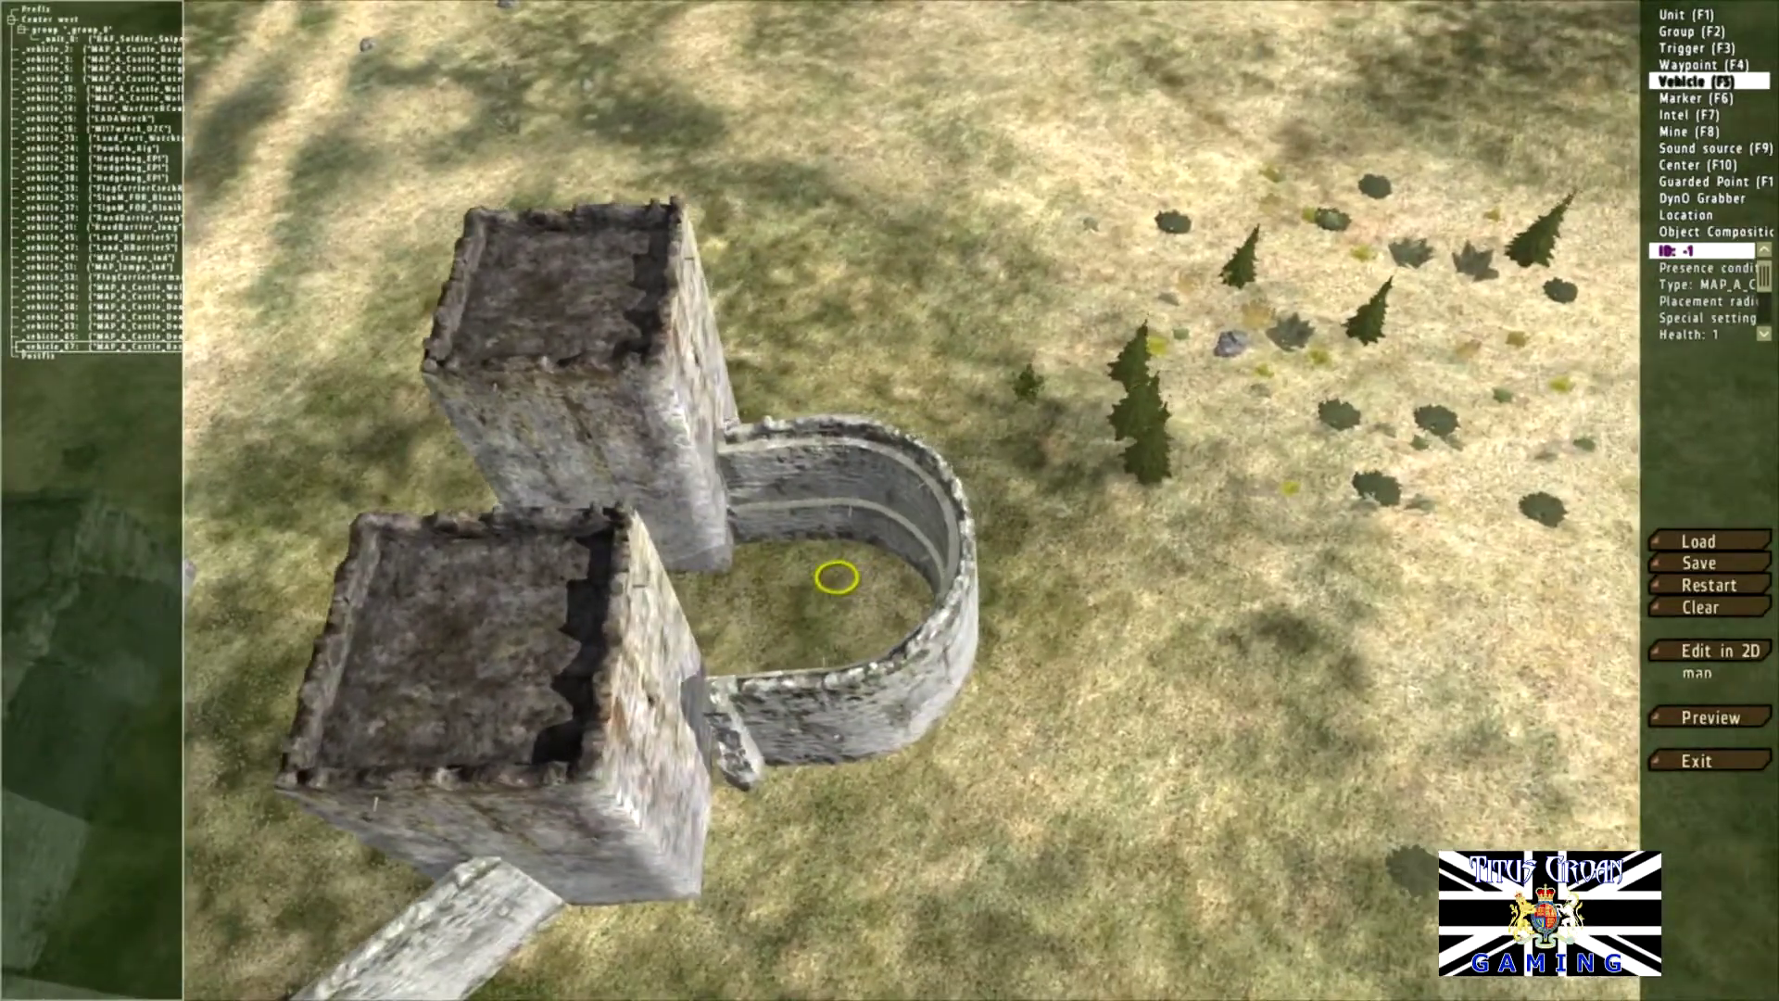
left_click_drag(837, 576, 816, 581, "shift")
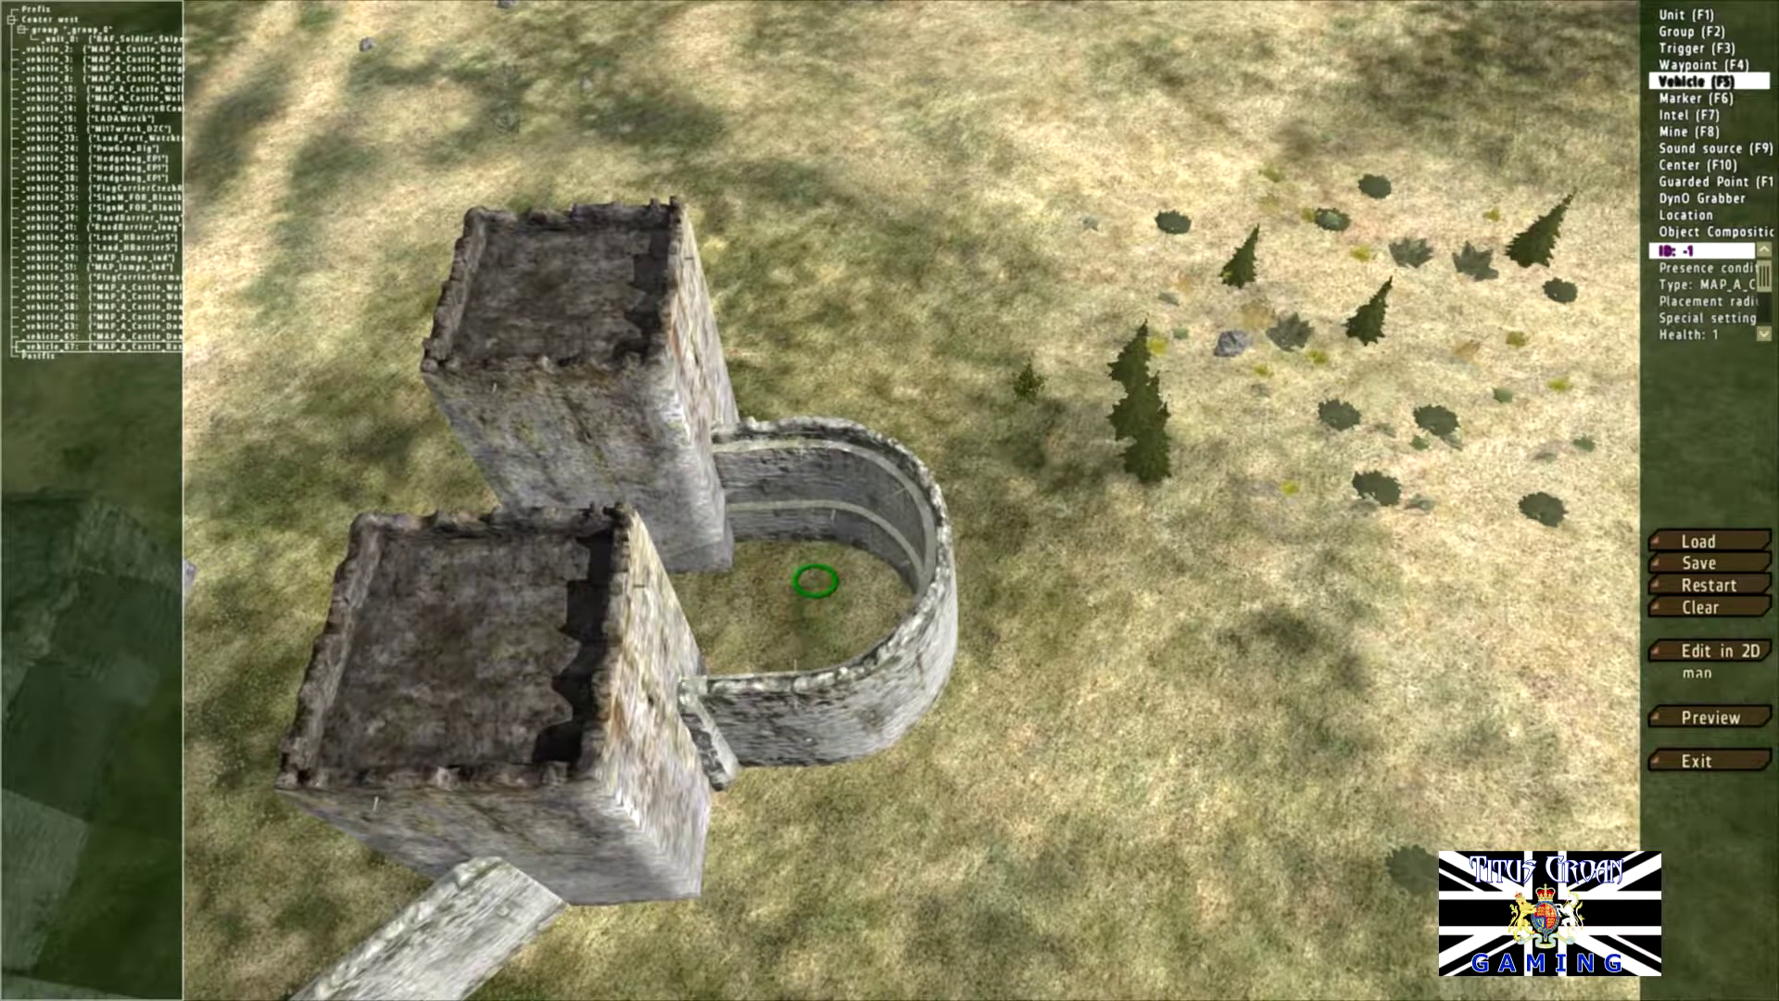
key("d")
right_click_drag(815, 580, 519, 576)
key("d")
left_click_drag(695, 624, 691, 624)
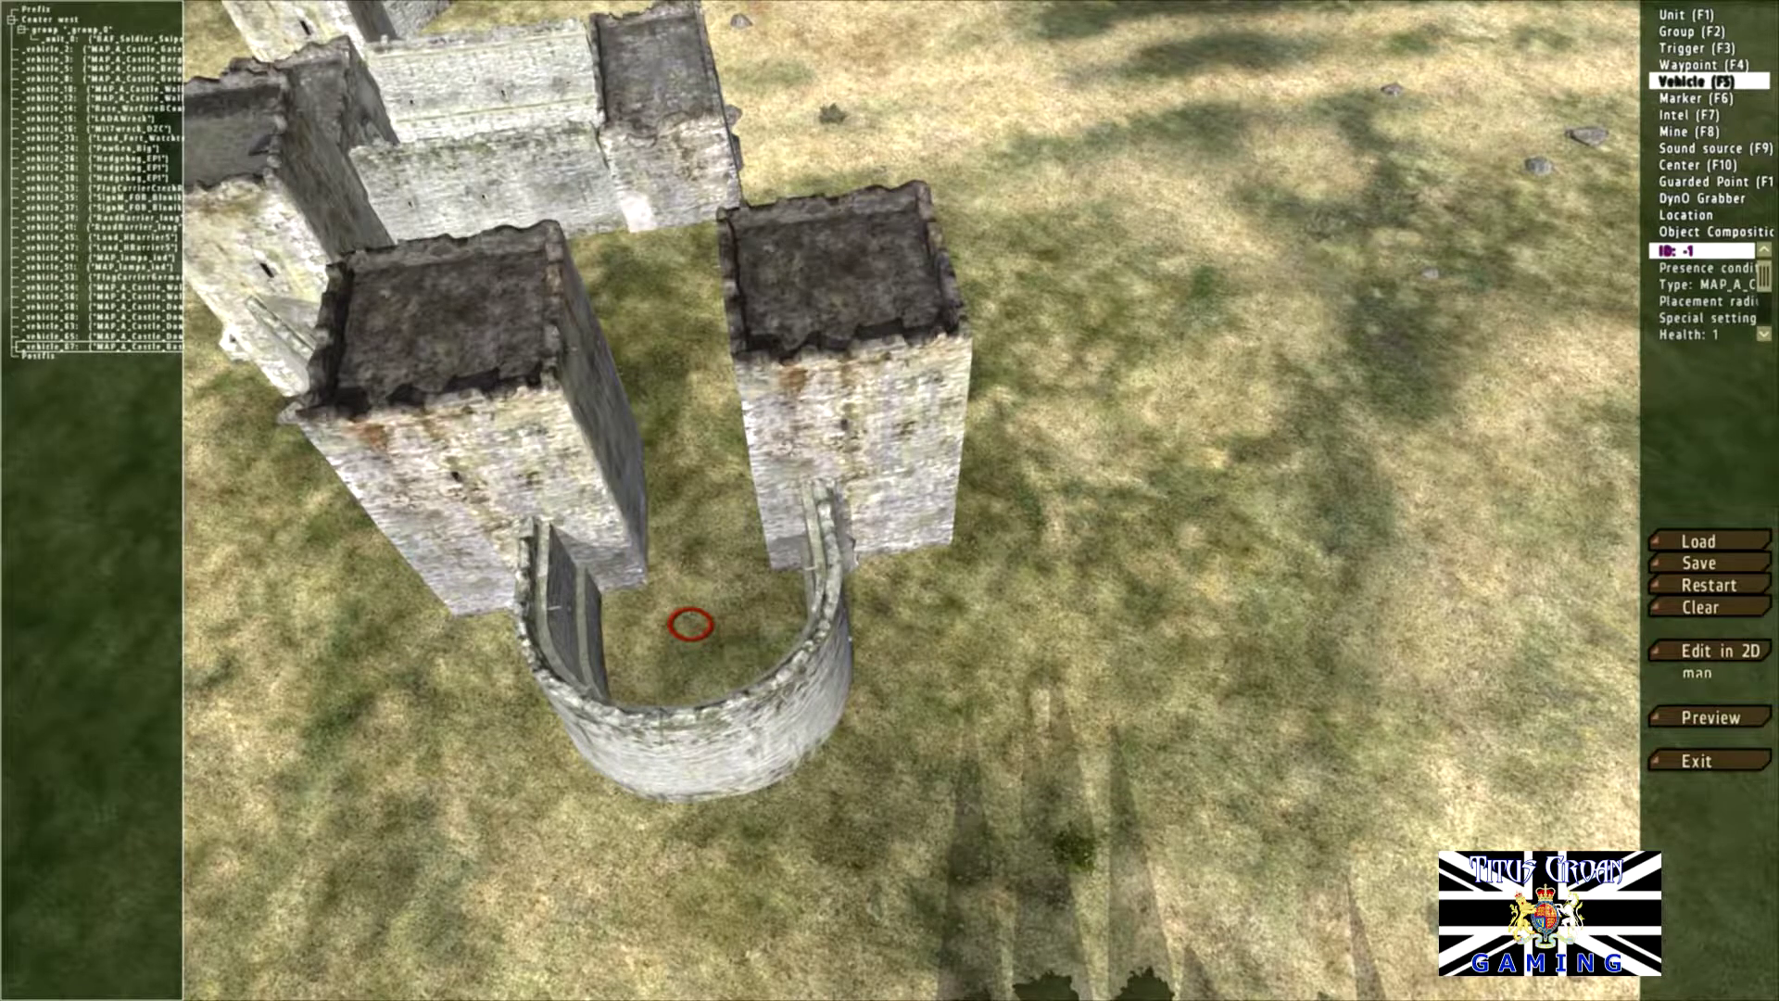
Step: Place a second A_Castle_Bastion beside the other pair of Donjon towers and fit its open ends against them
key("w")
key("s")
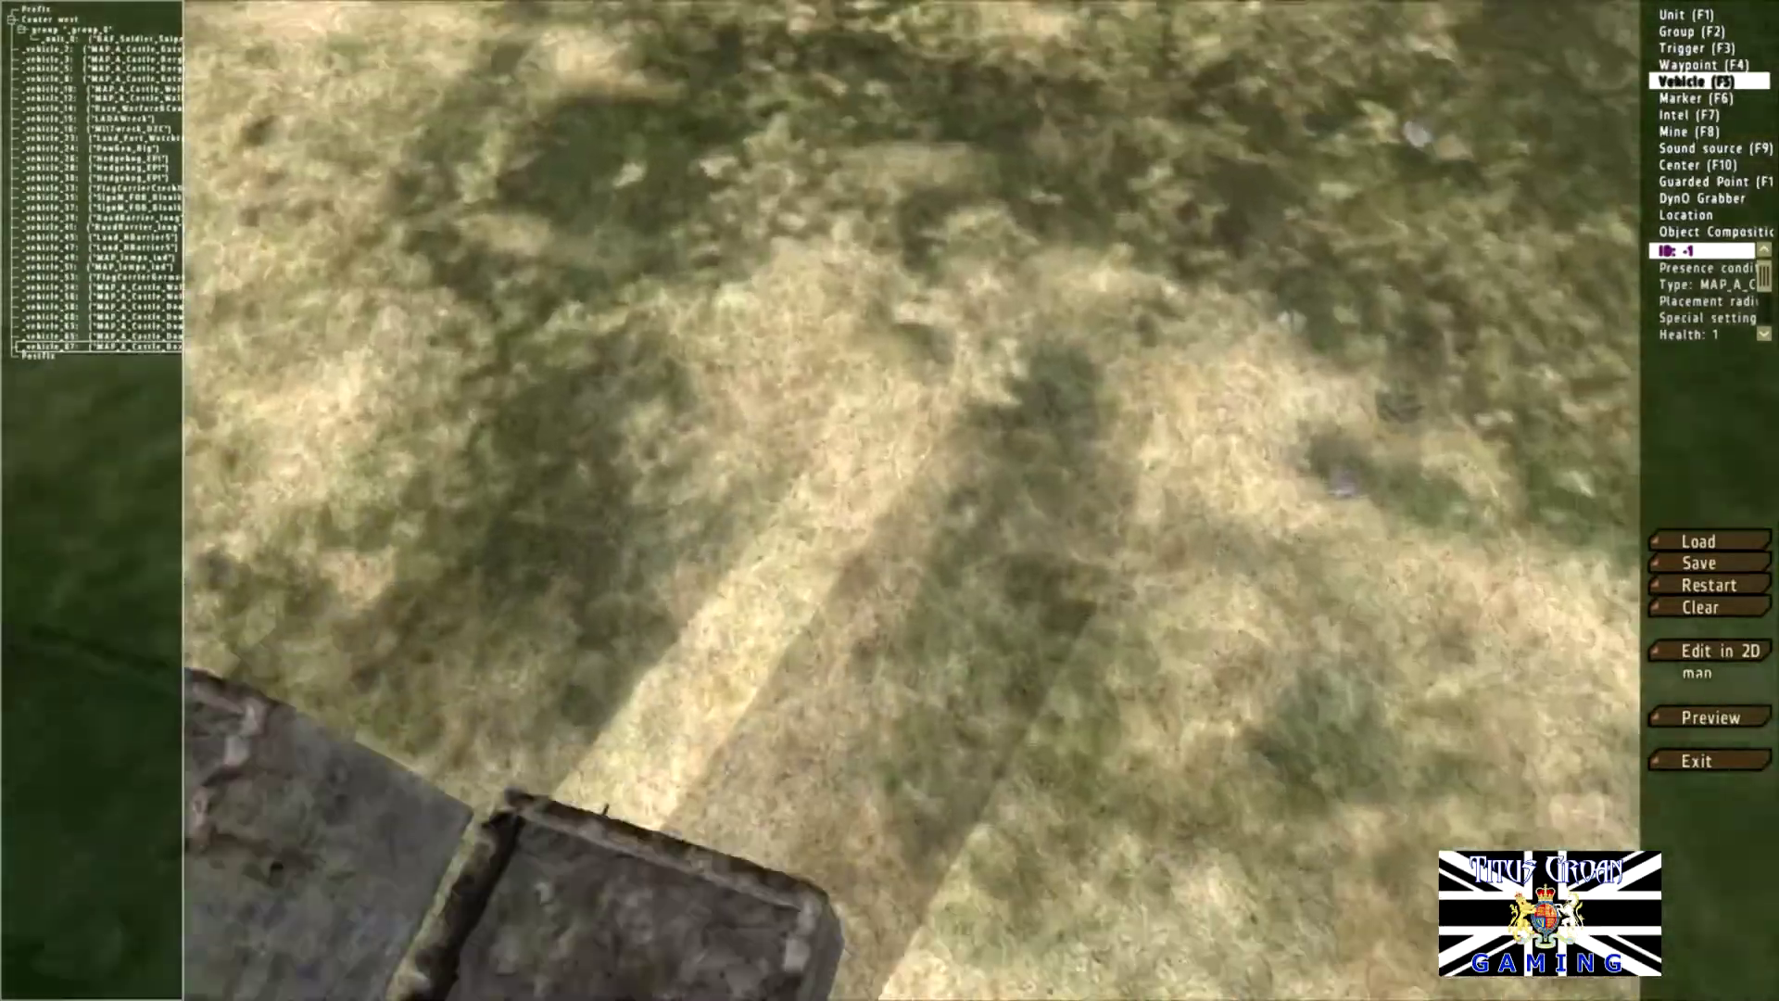
key("s")
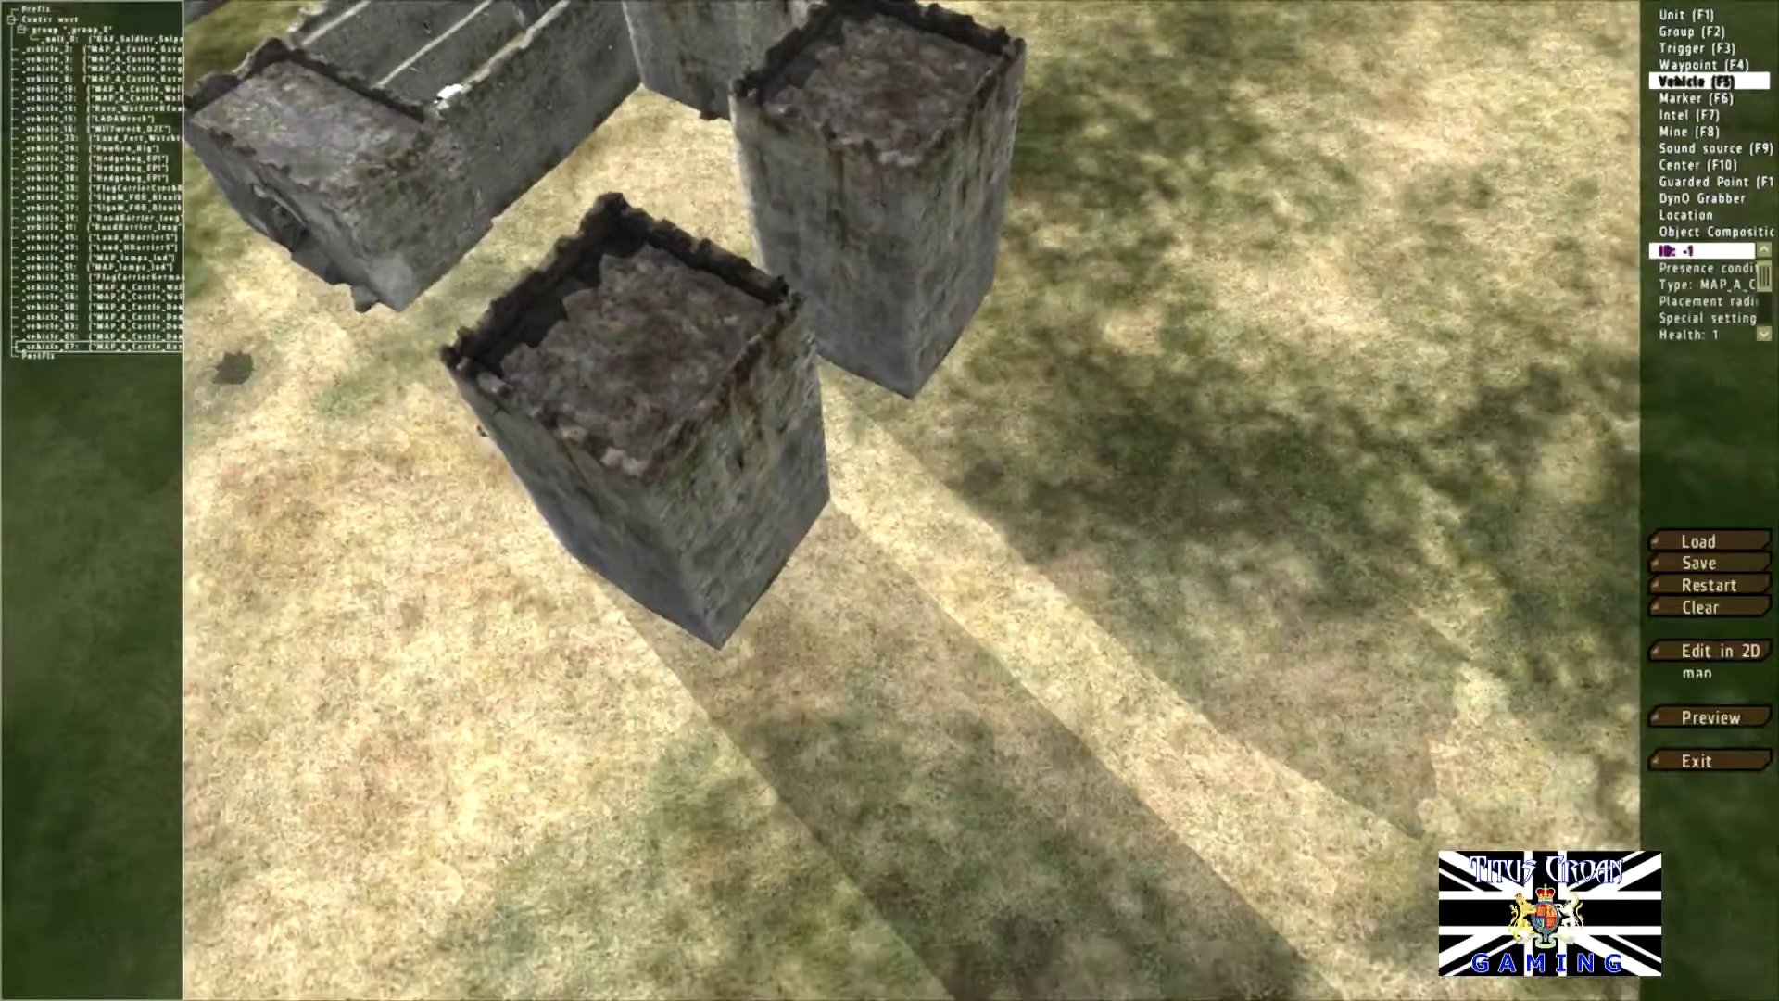
double_click(481, 429)
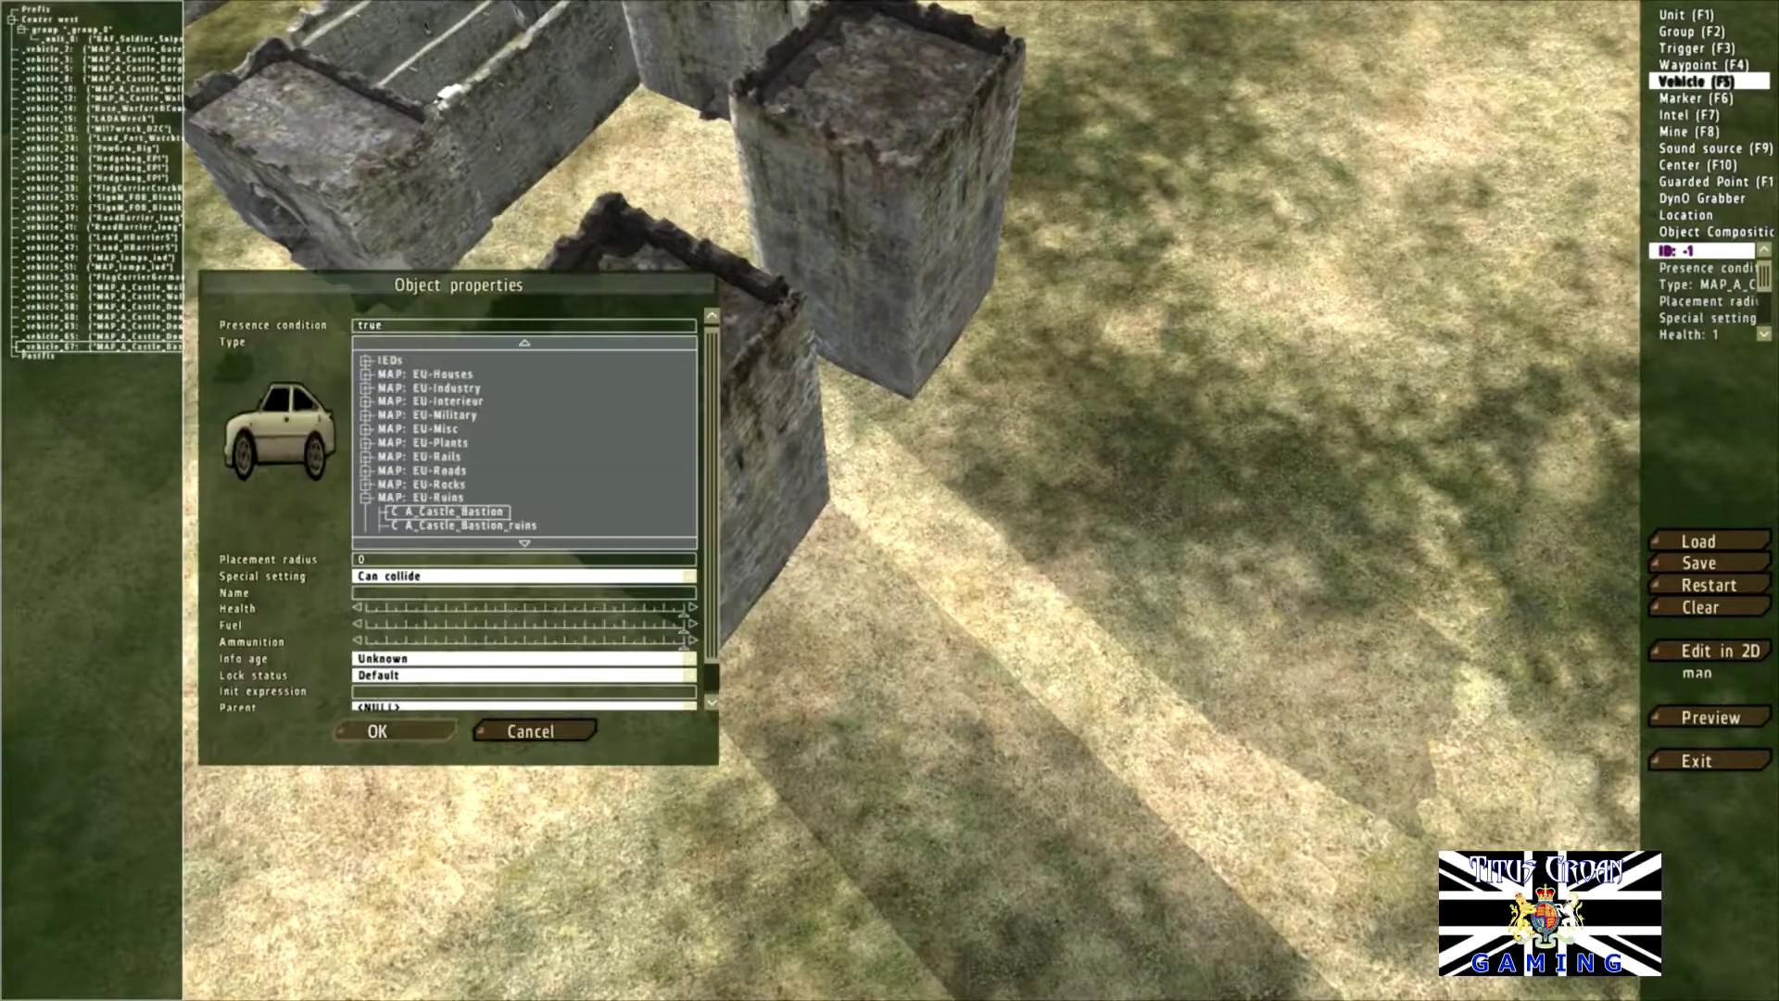
left_click(377, 731)
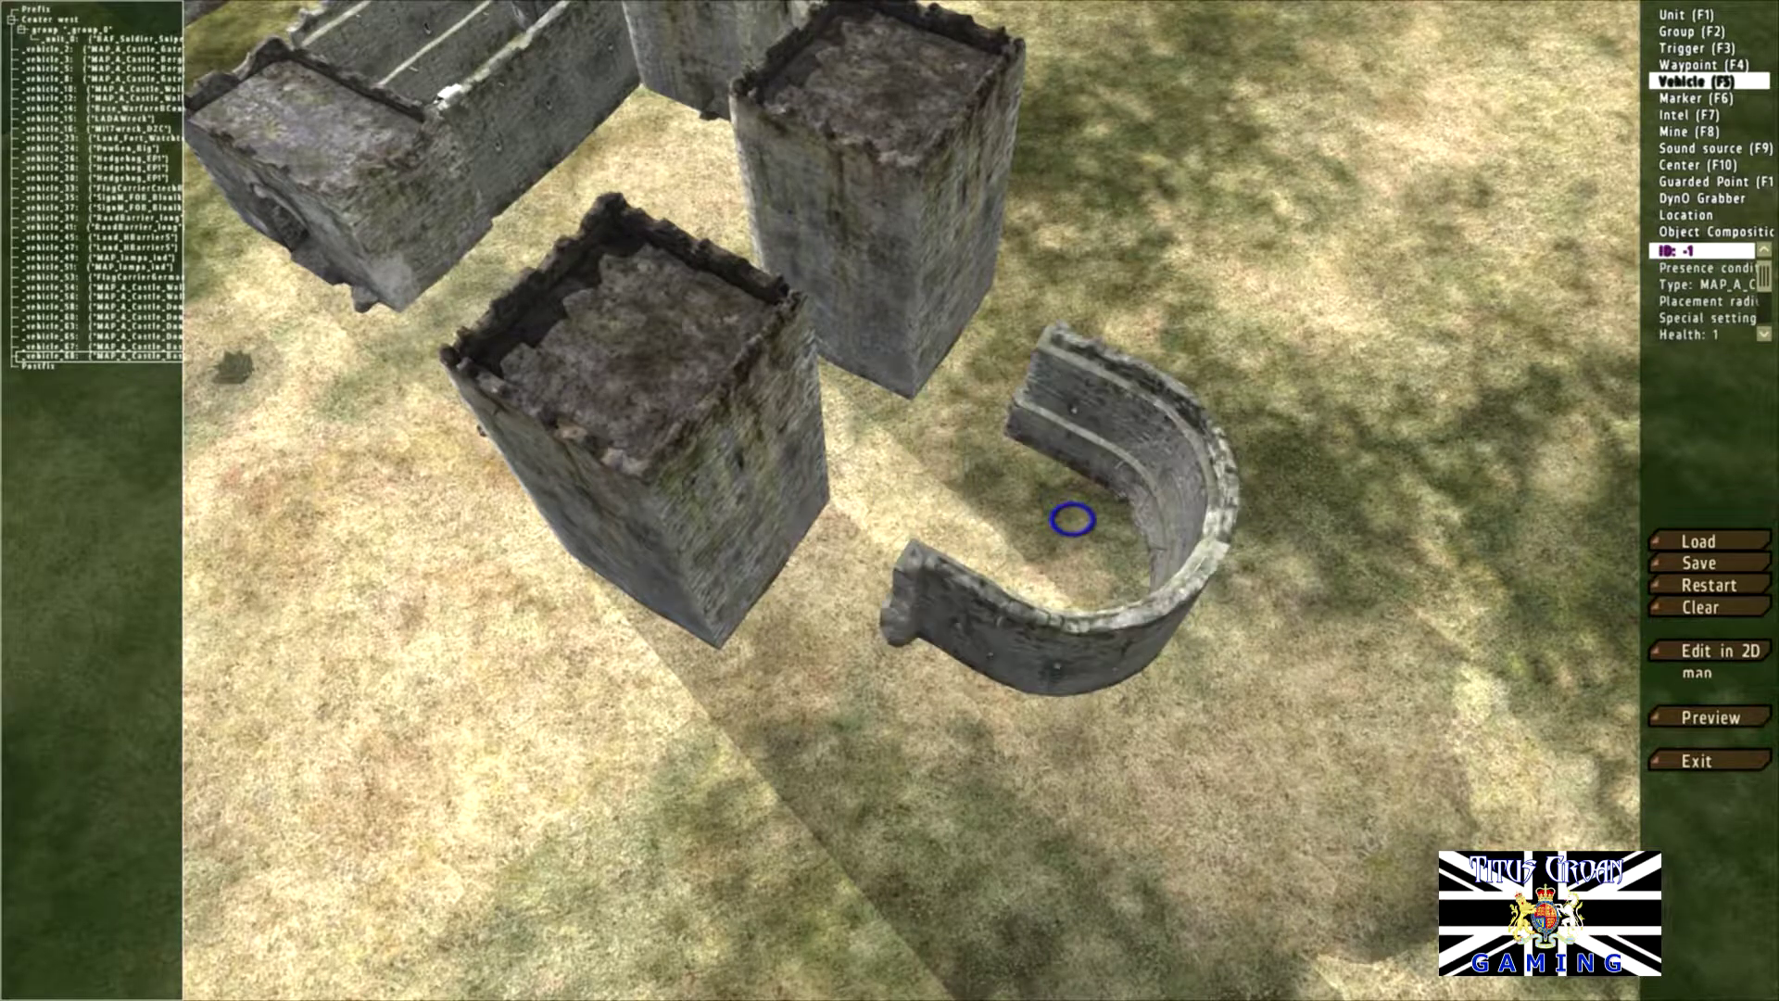
left_click_drag(1073, 519, 962, 447)
Step: Place an A_Castle_Wall1_20_ruins section between the rear of the gatehouse and the nearby rear Donjon tower
scroll(961, 446, "down", 5)
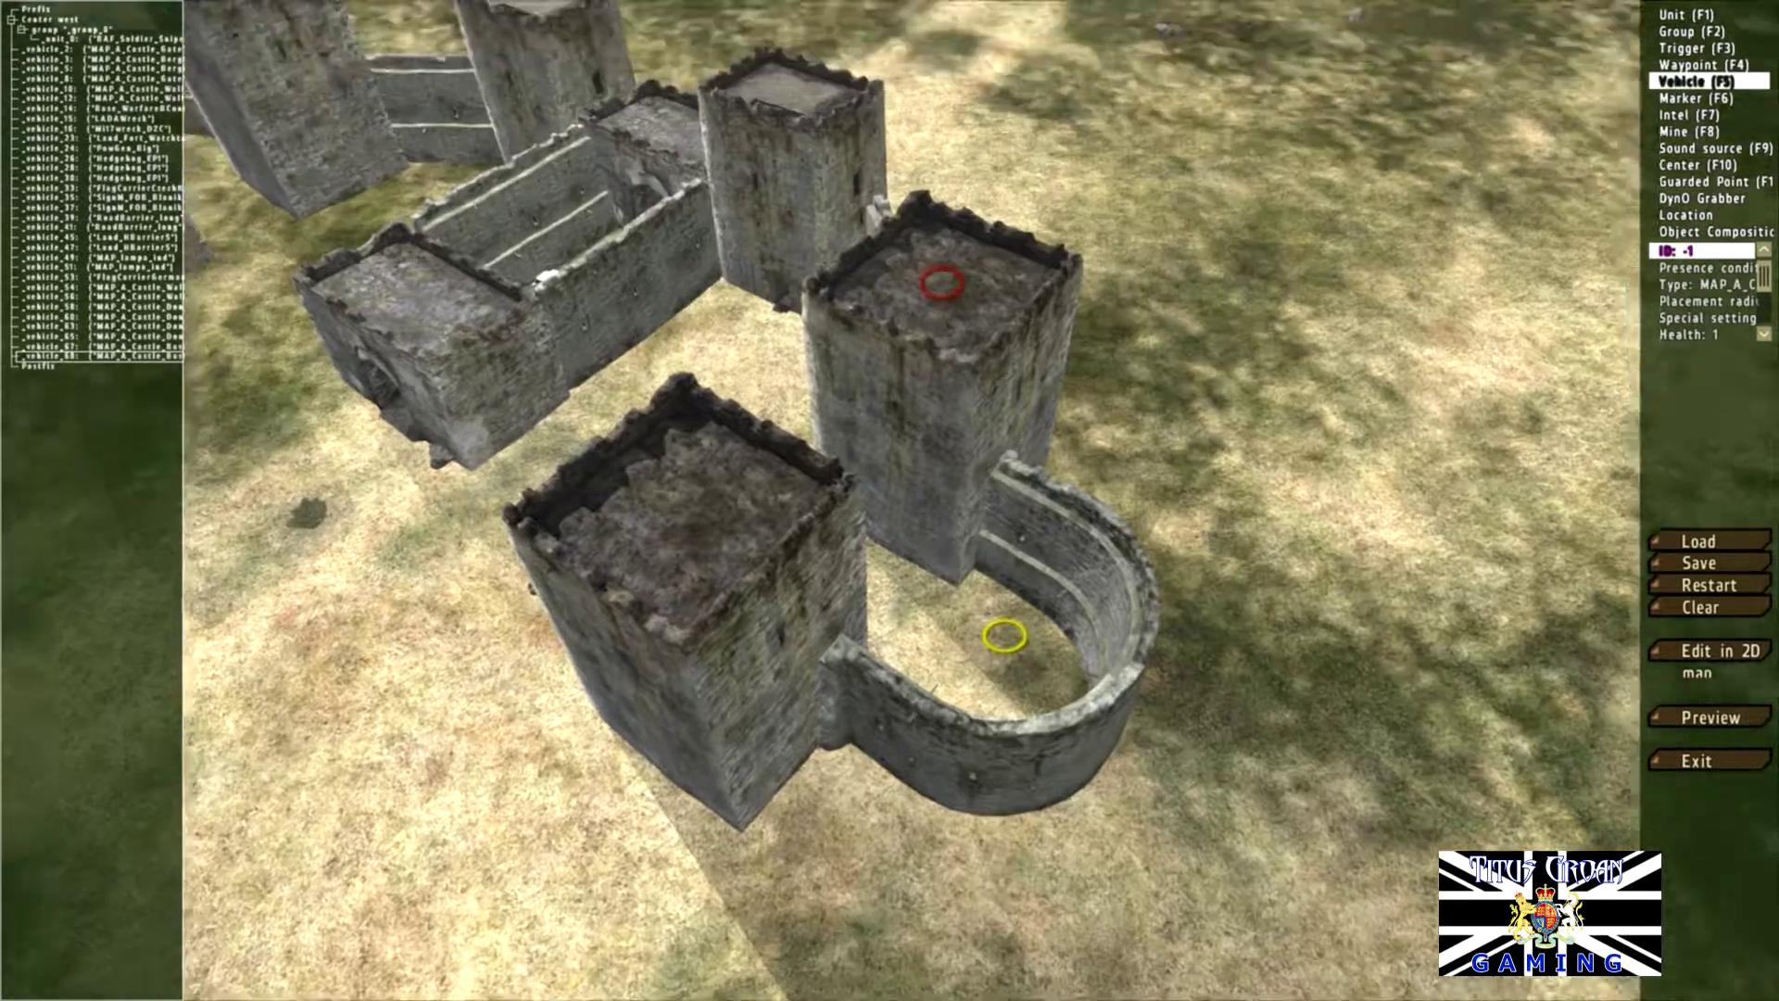
right_click_drag(828, 423, 984, 306)
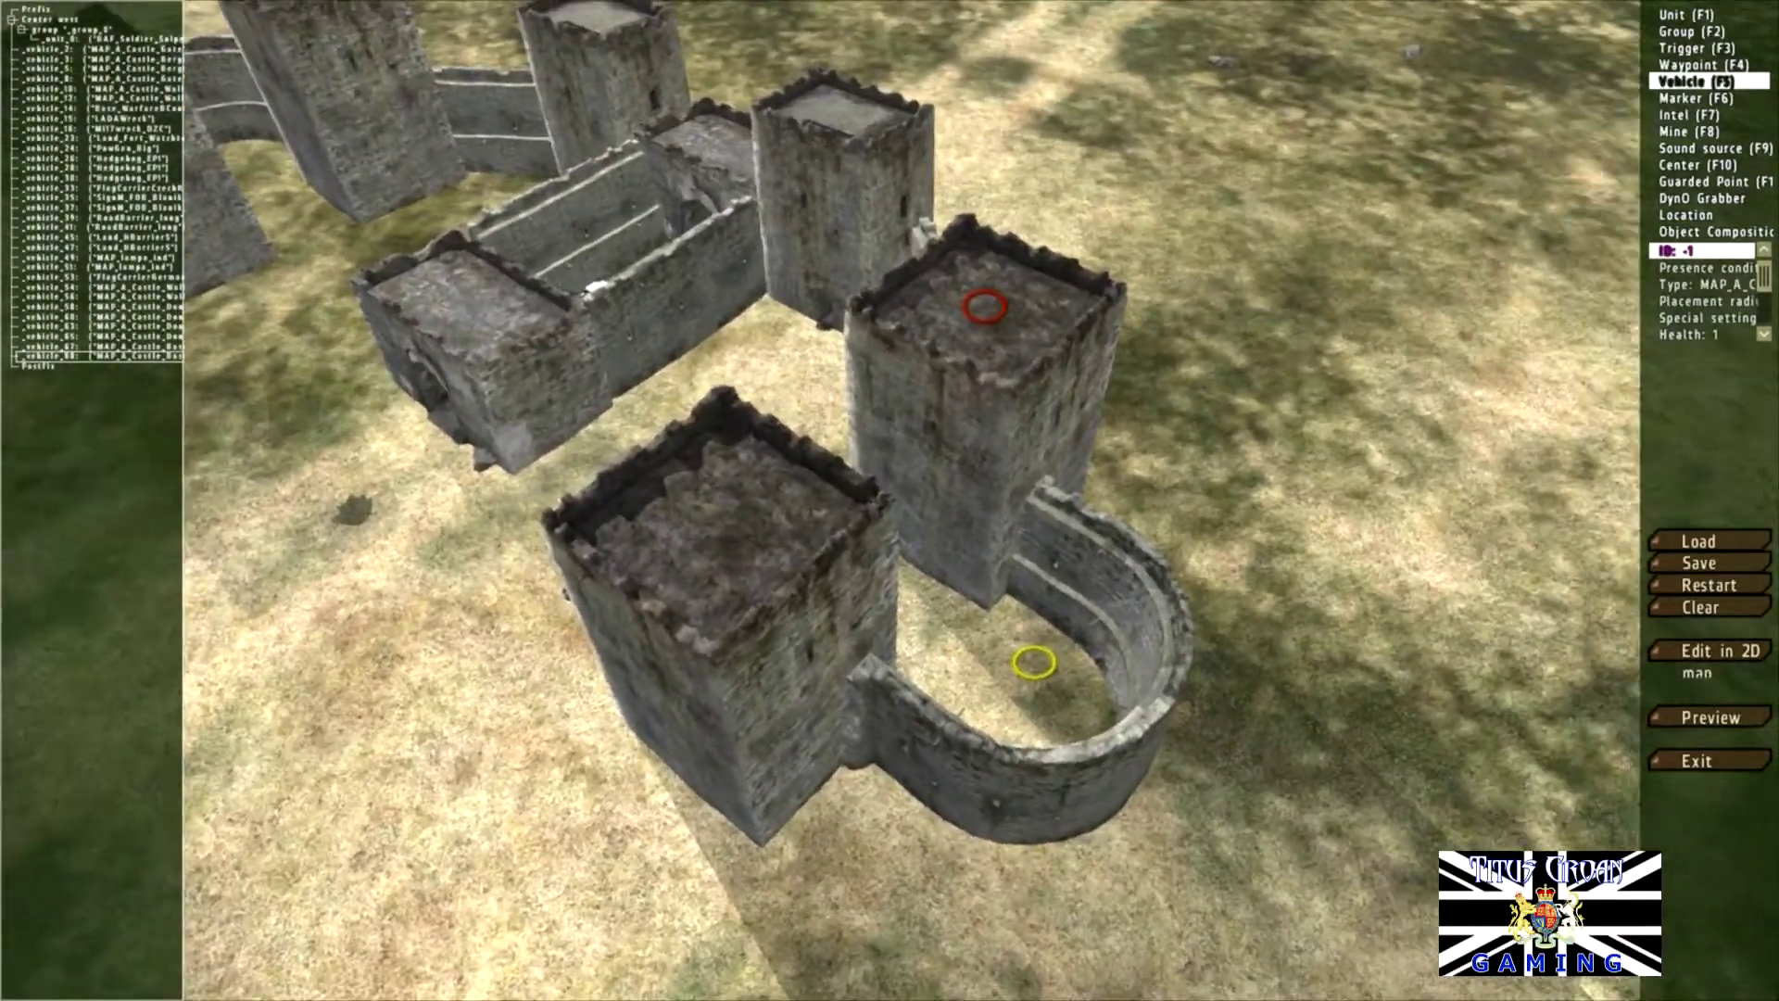
right_click_drag(482, 543, 811, 543)
key("a")
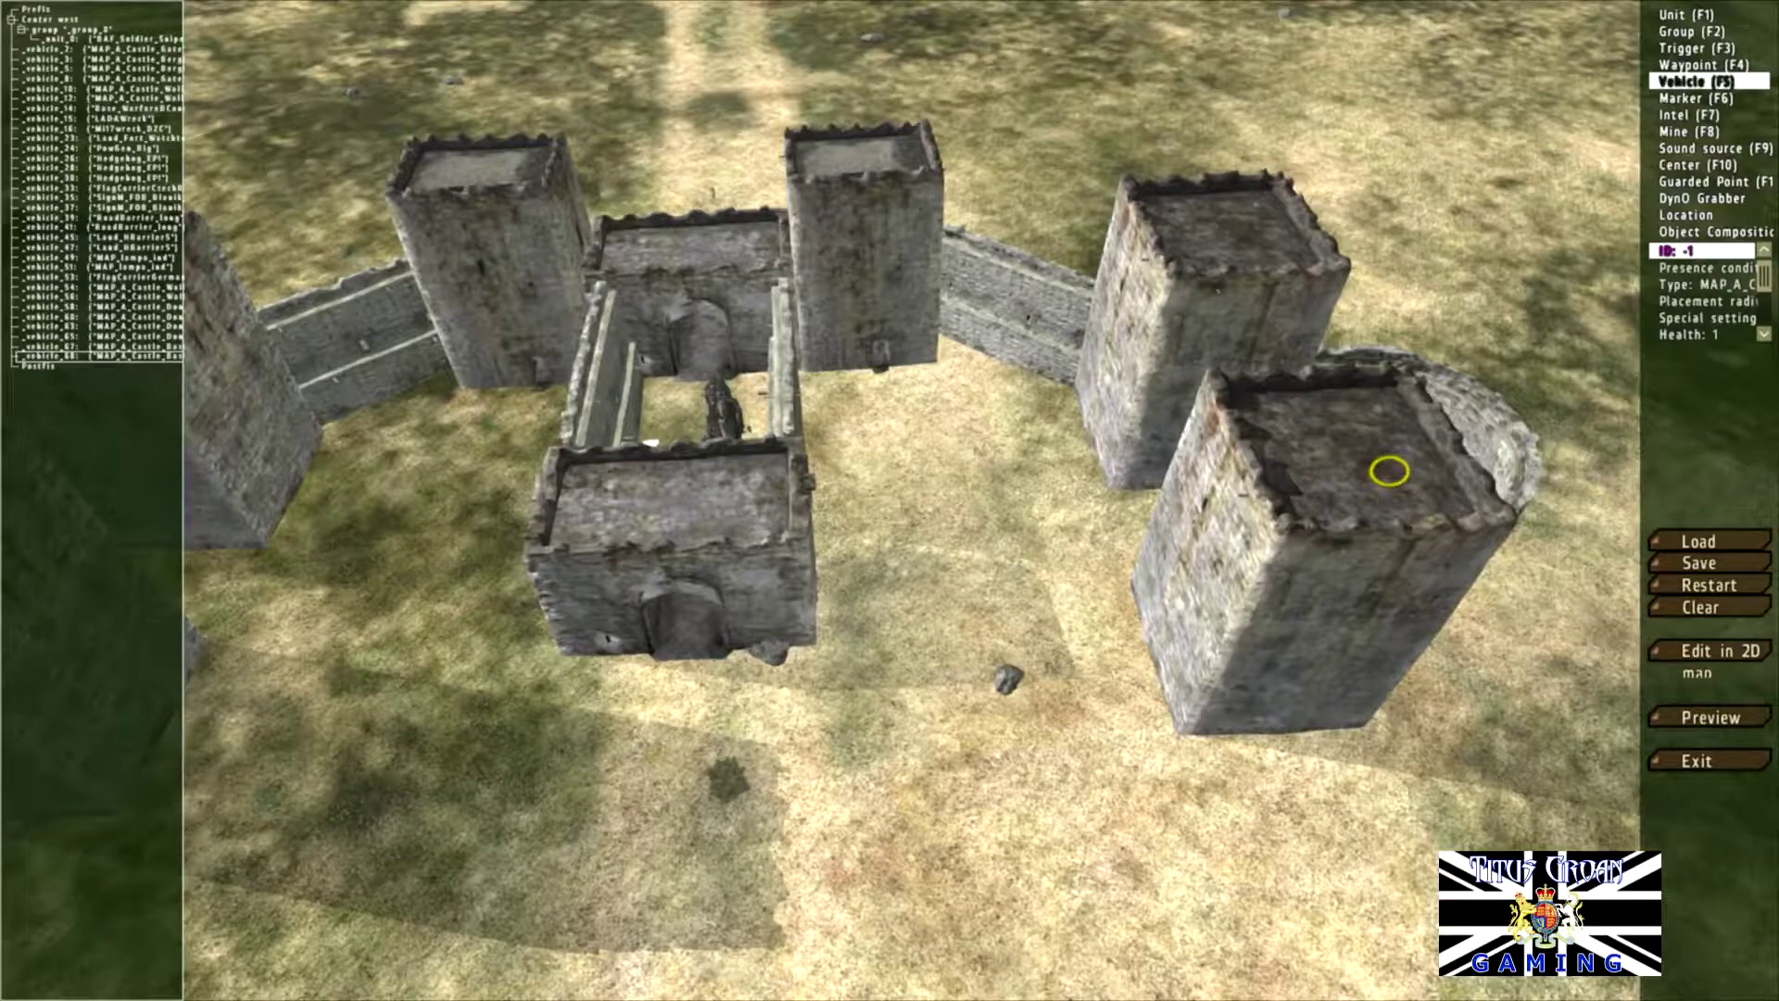
double_click(1388, 471)
scroll(524, 442, "down", 5)
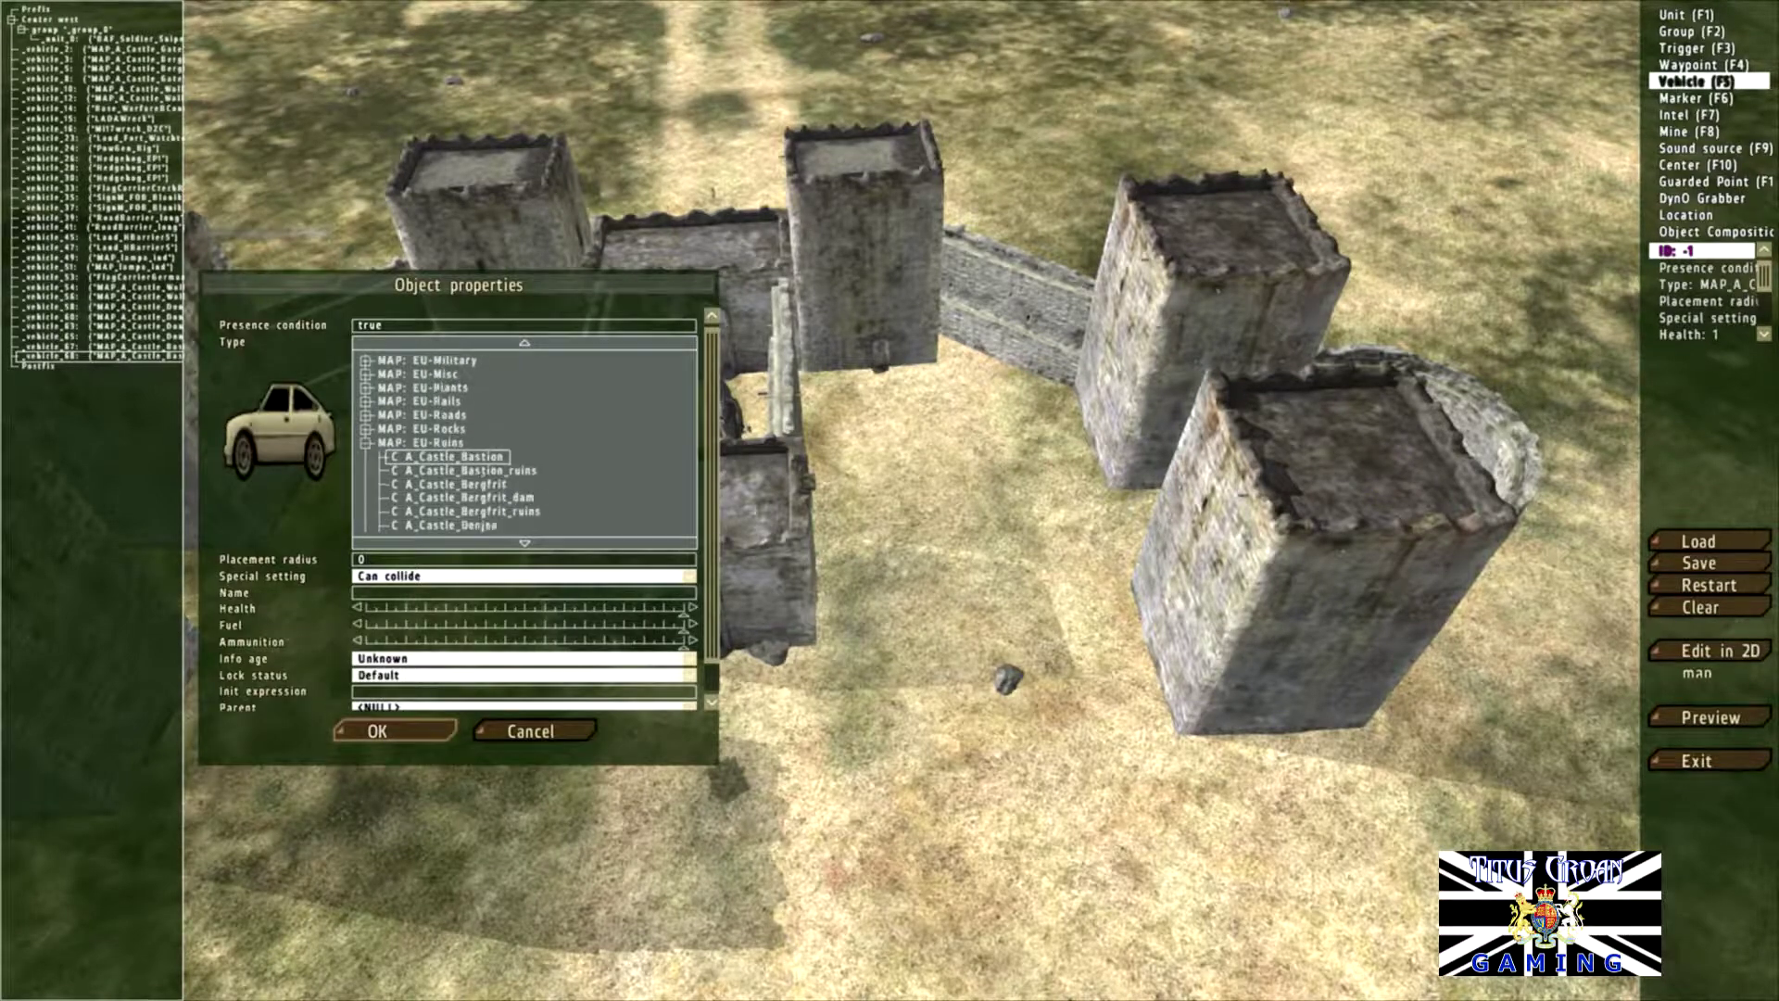
scroll(524, 442, "down", 1)
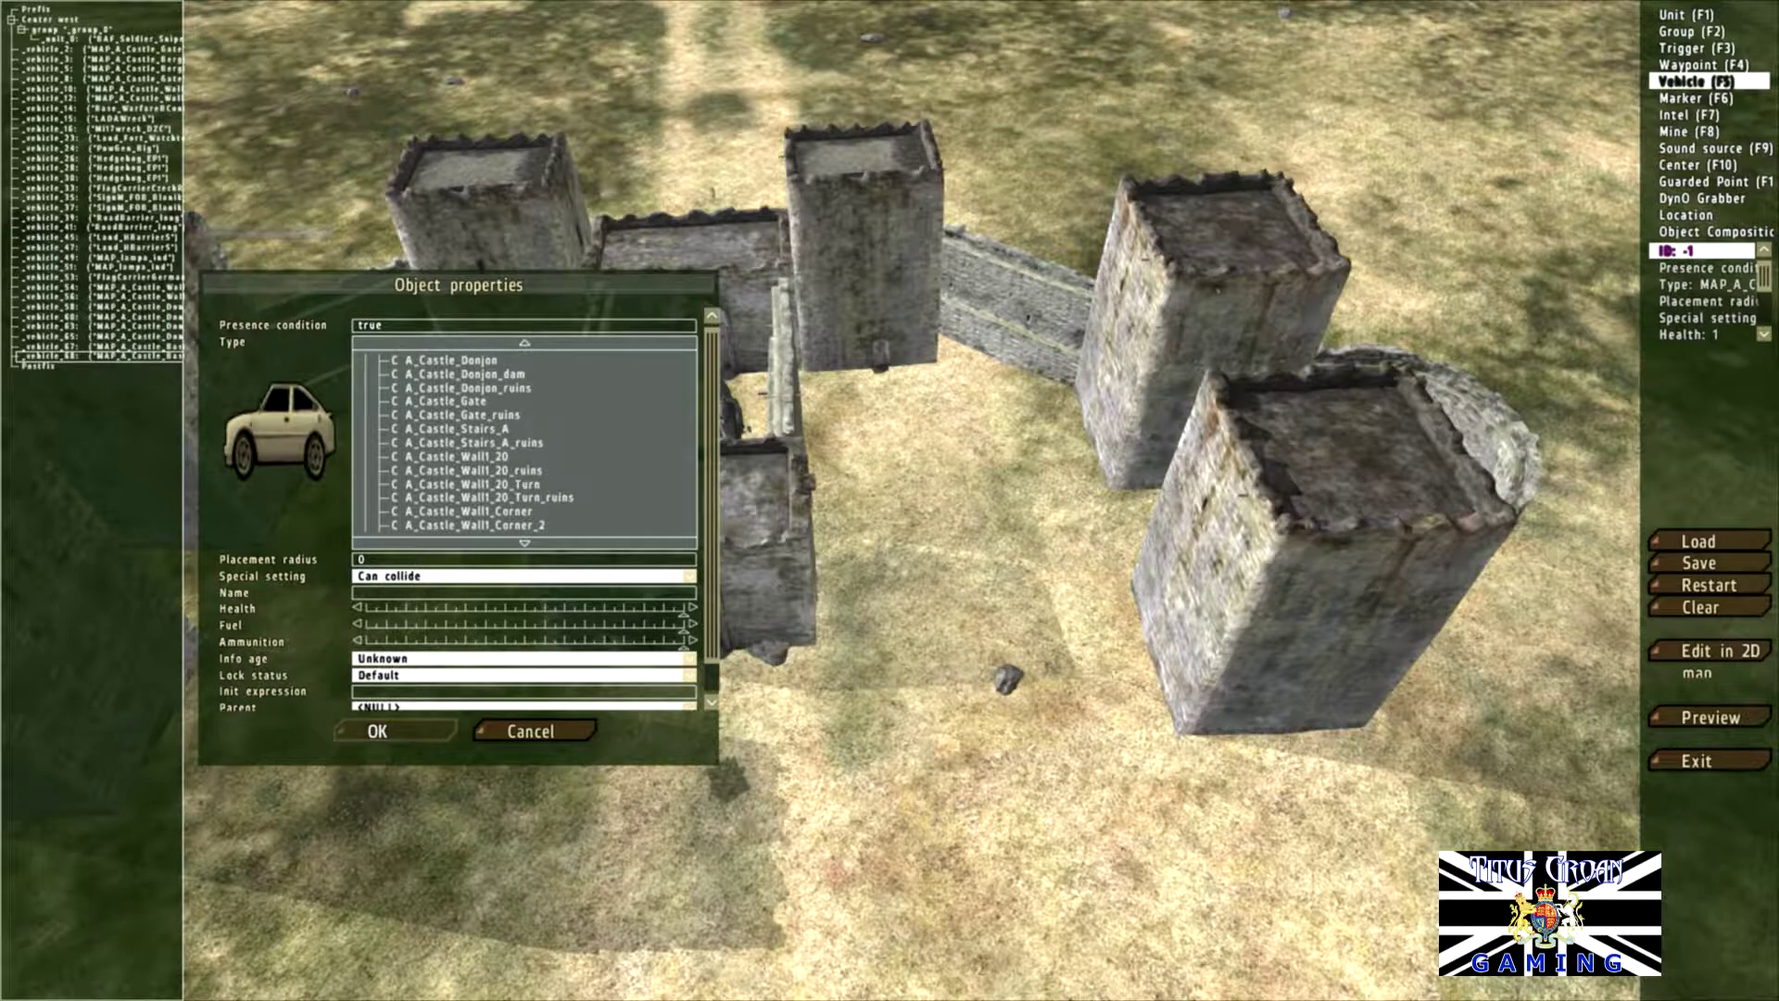
left_click(456, 456)
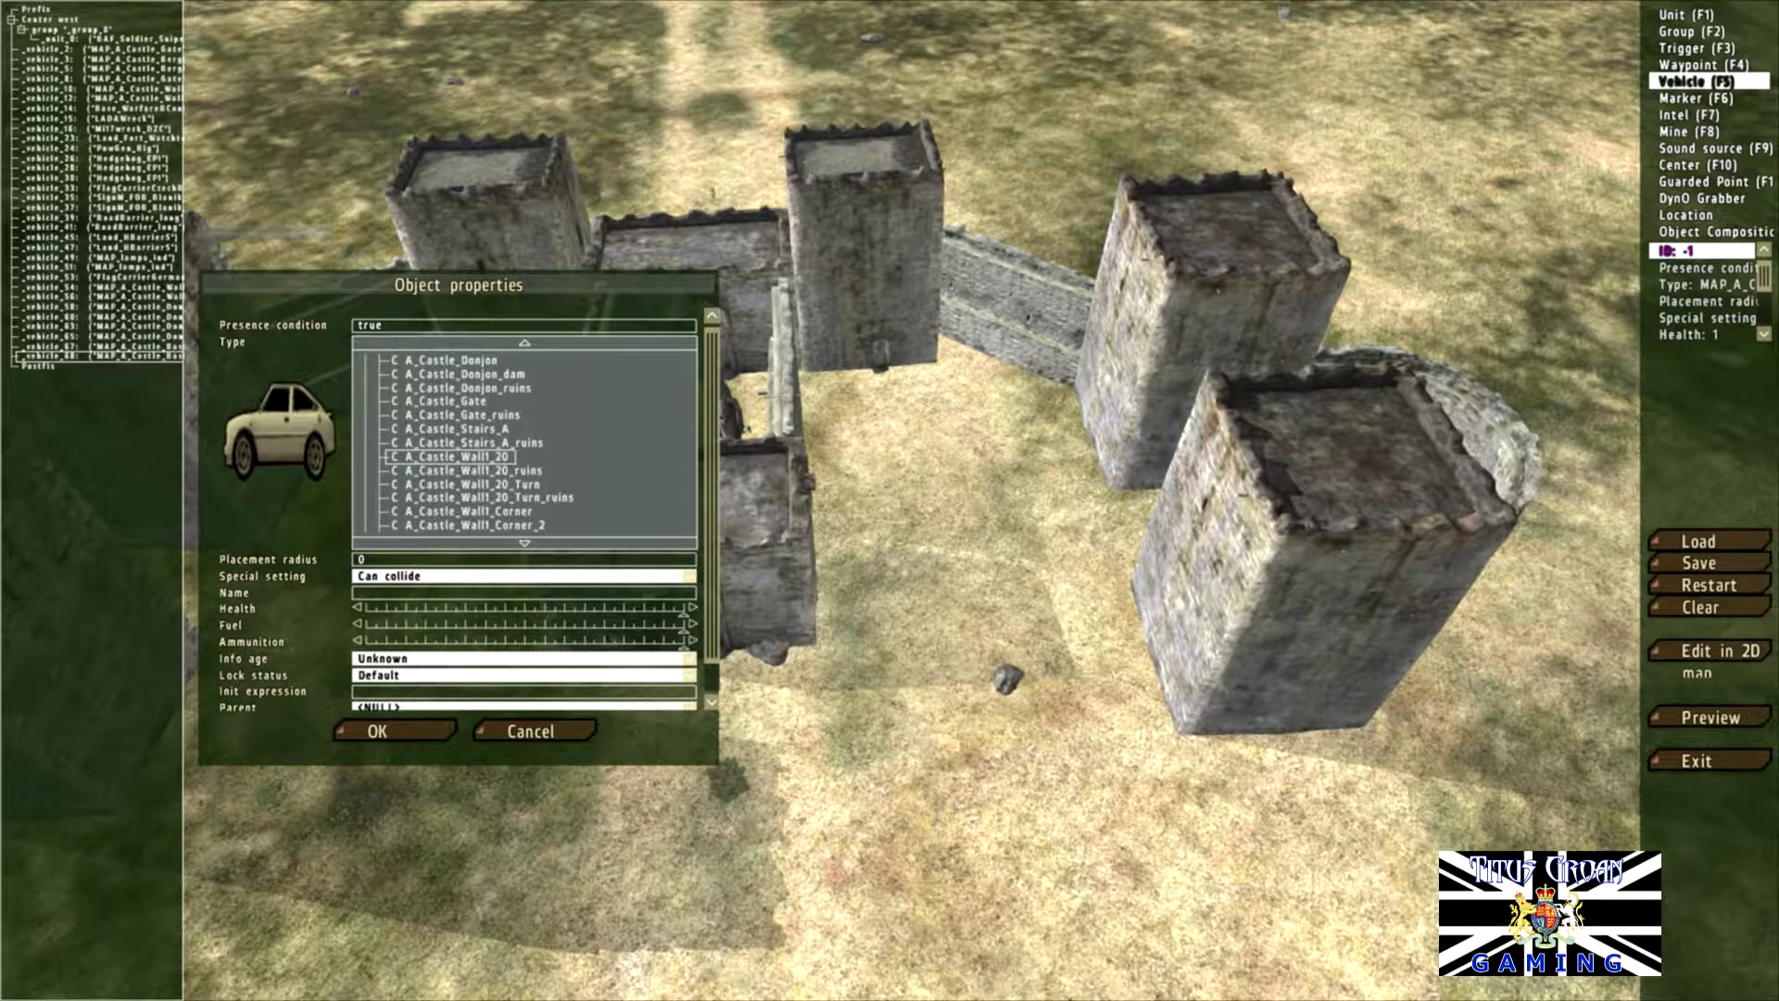
left_click(473, 469)
left_click(394, 731)
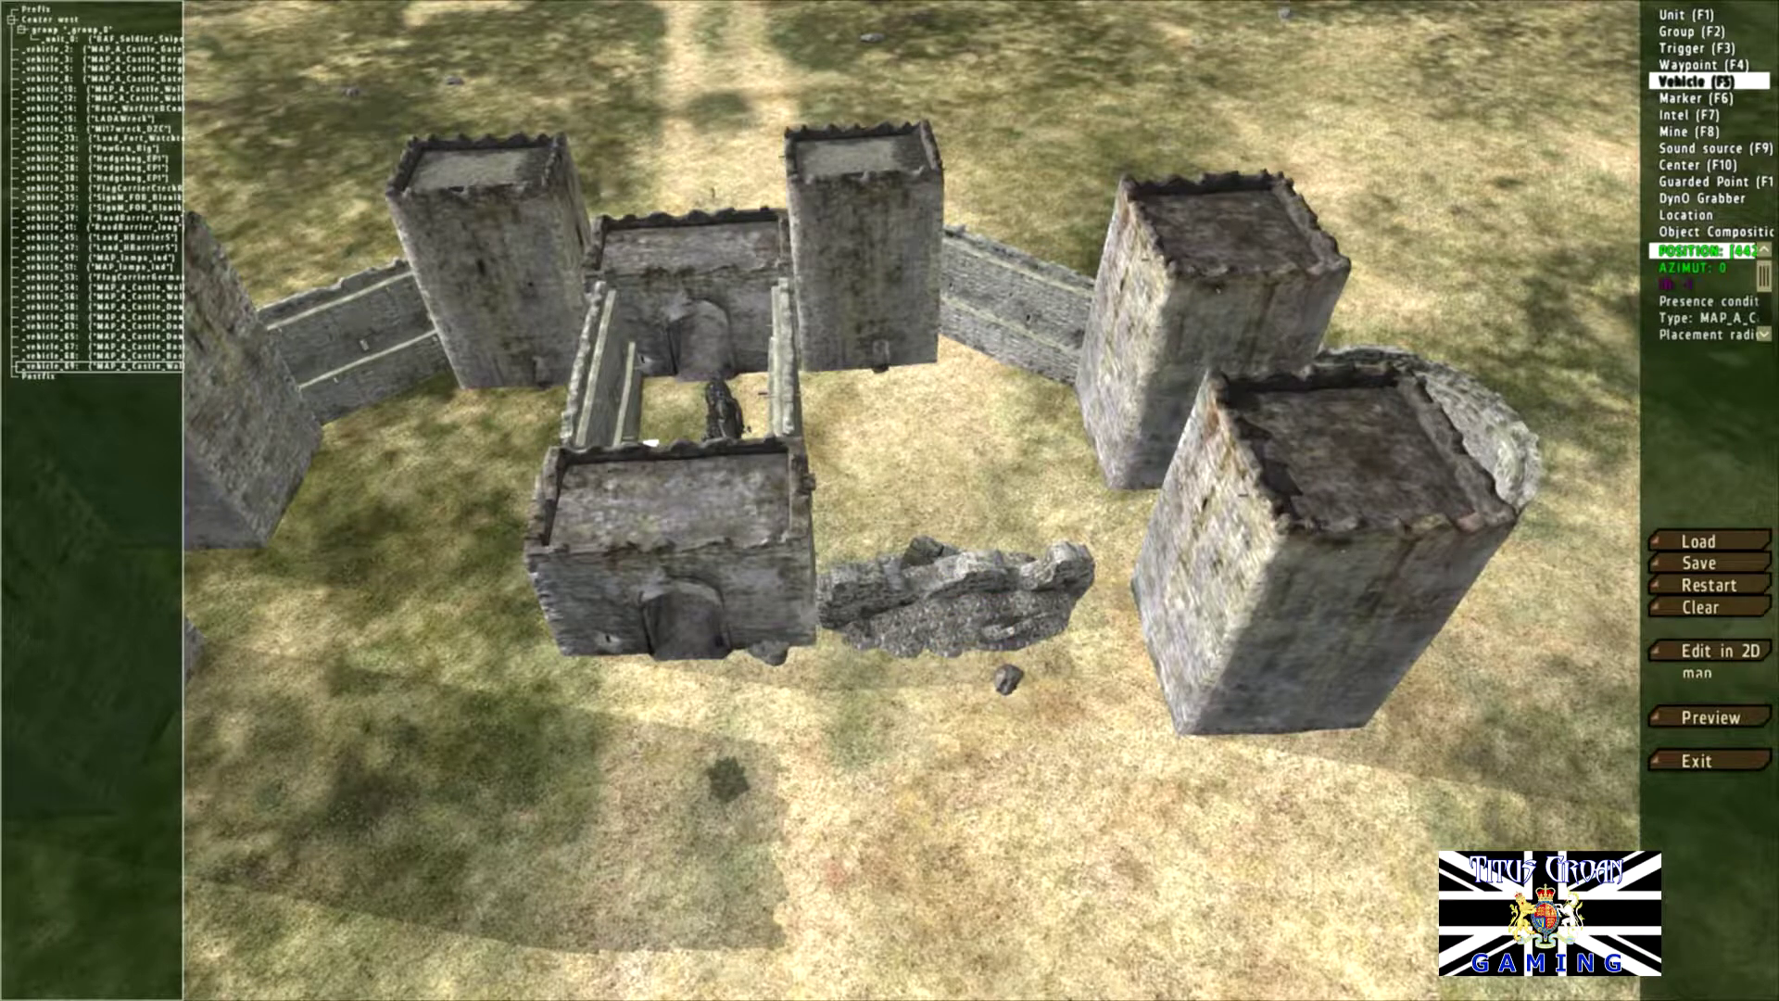
Step: Switch to the 2D map and move the western MAP_lampa_ind lamp a short distance north, away from the castle
left_click(1710, 650)
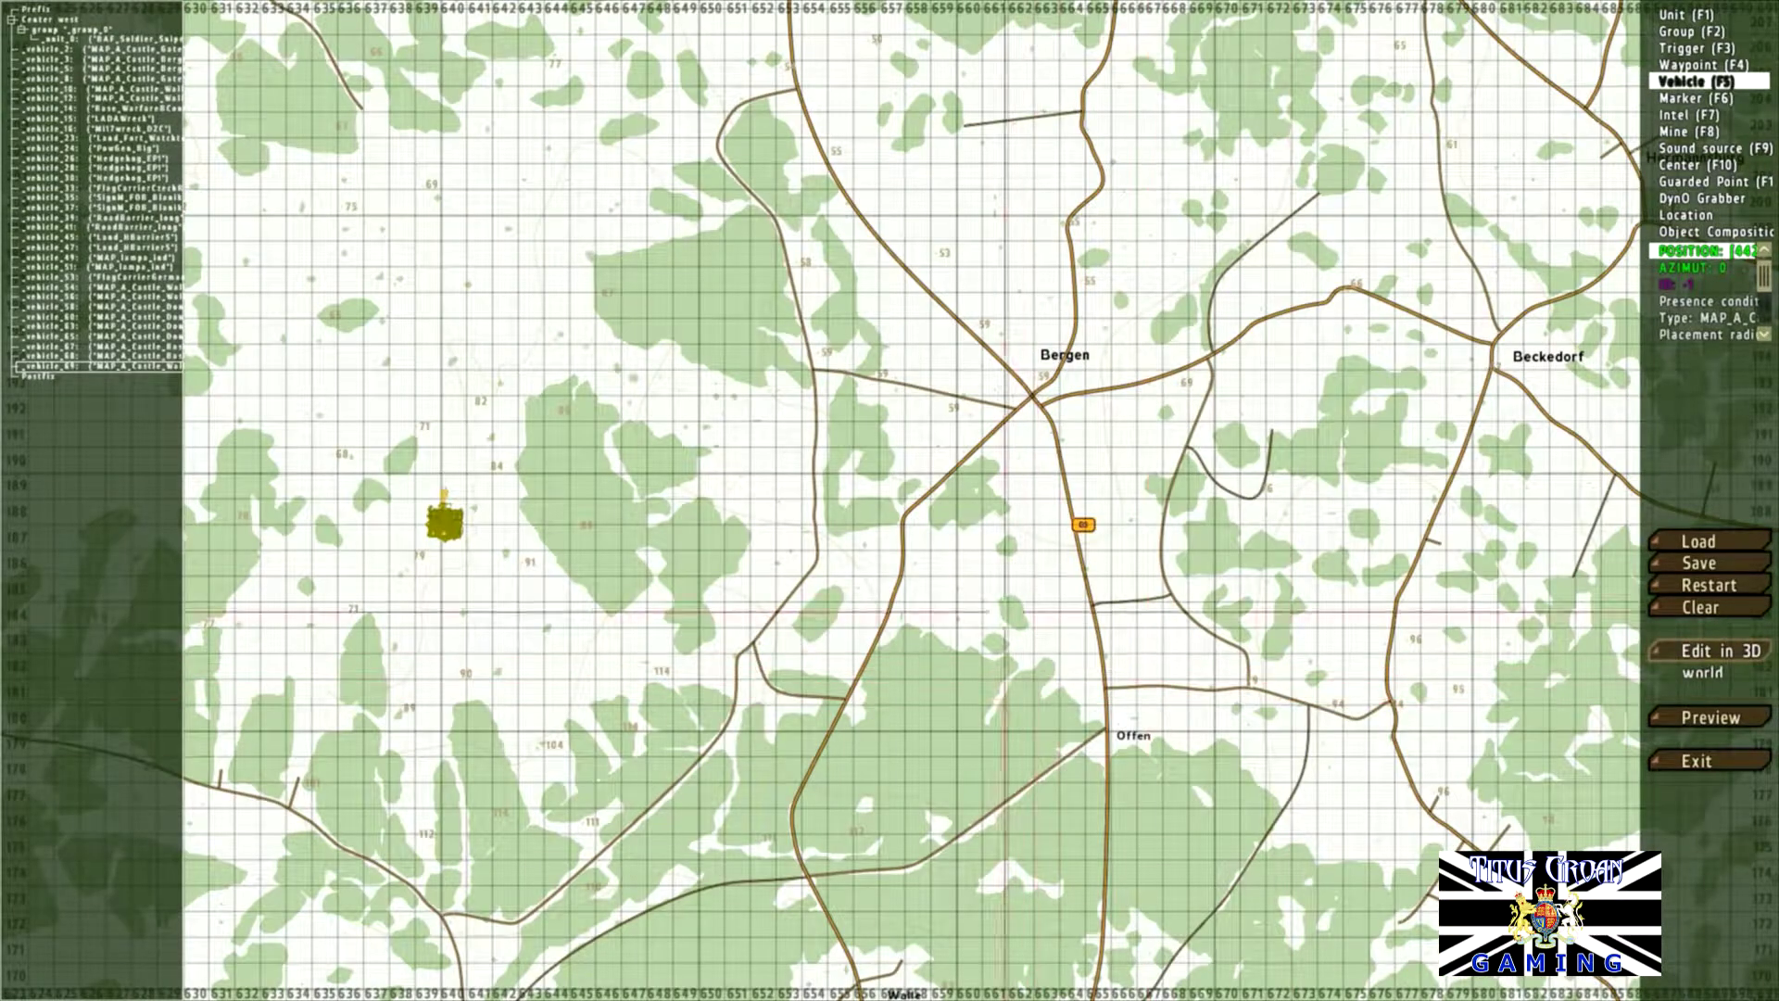
scroll(445, 536, "down", 4)
scroll(454, 519, "up", 8)
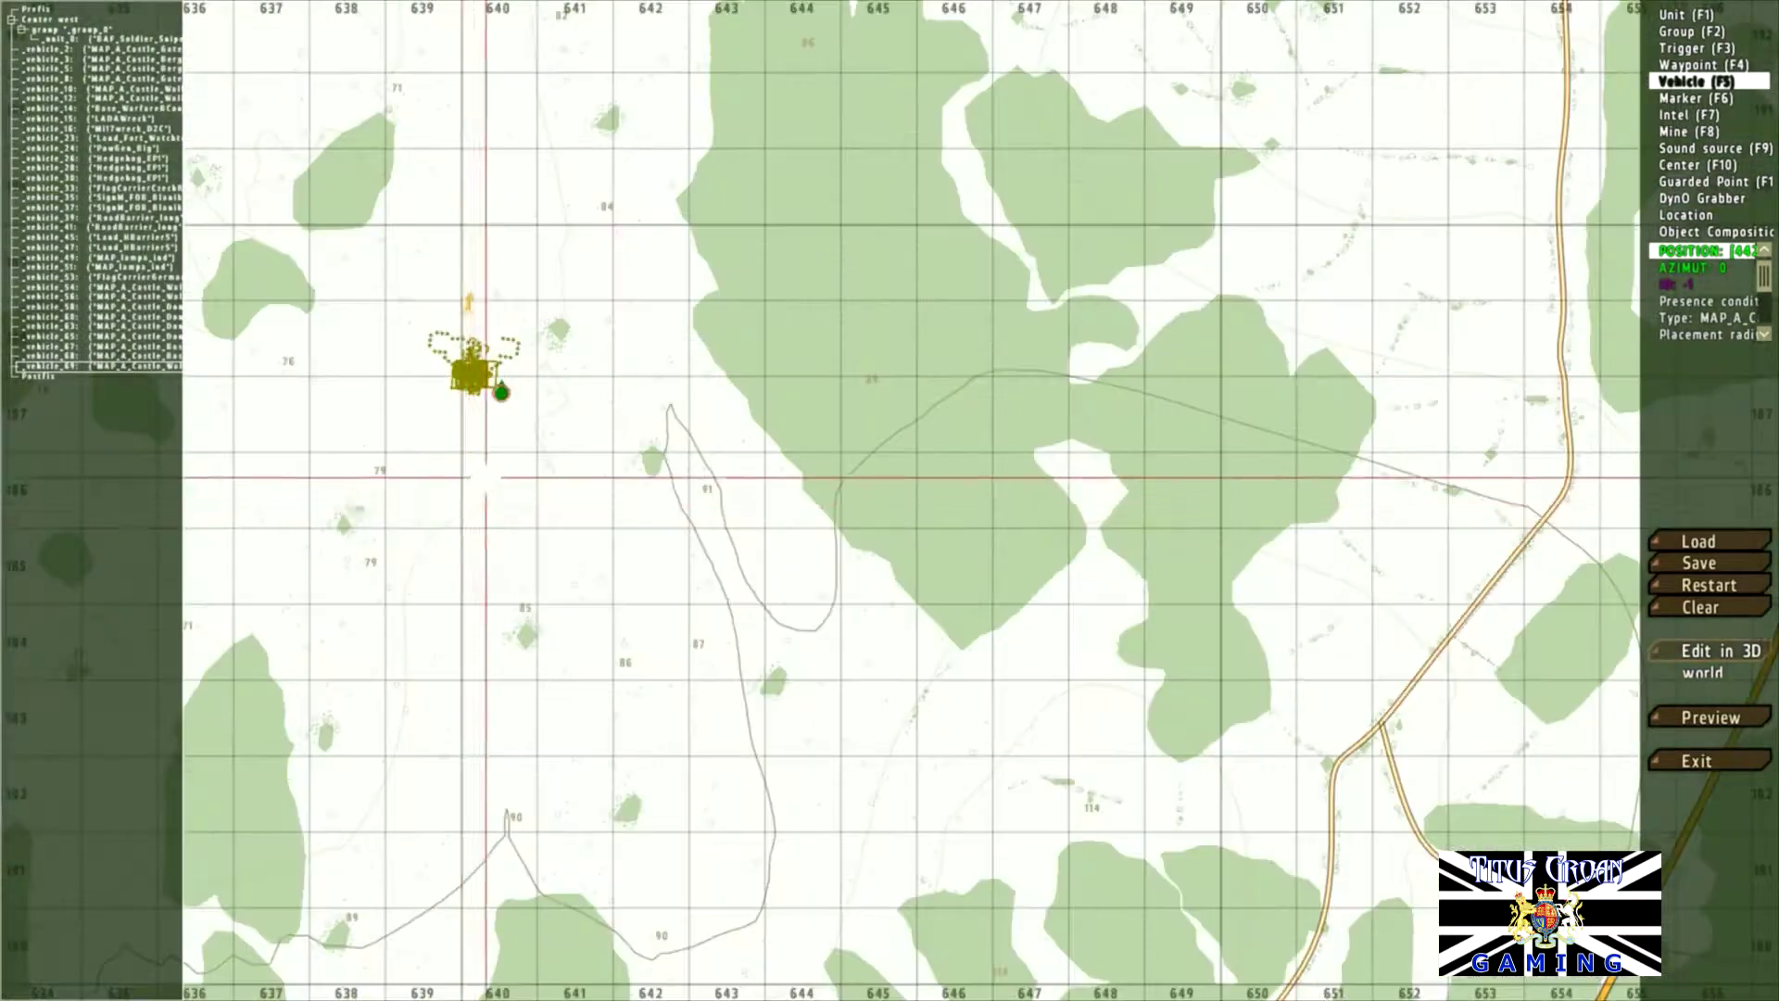
scroll(501, 268, "up", 8)
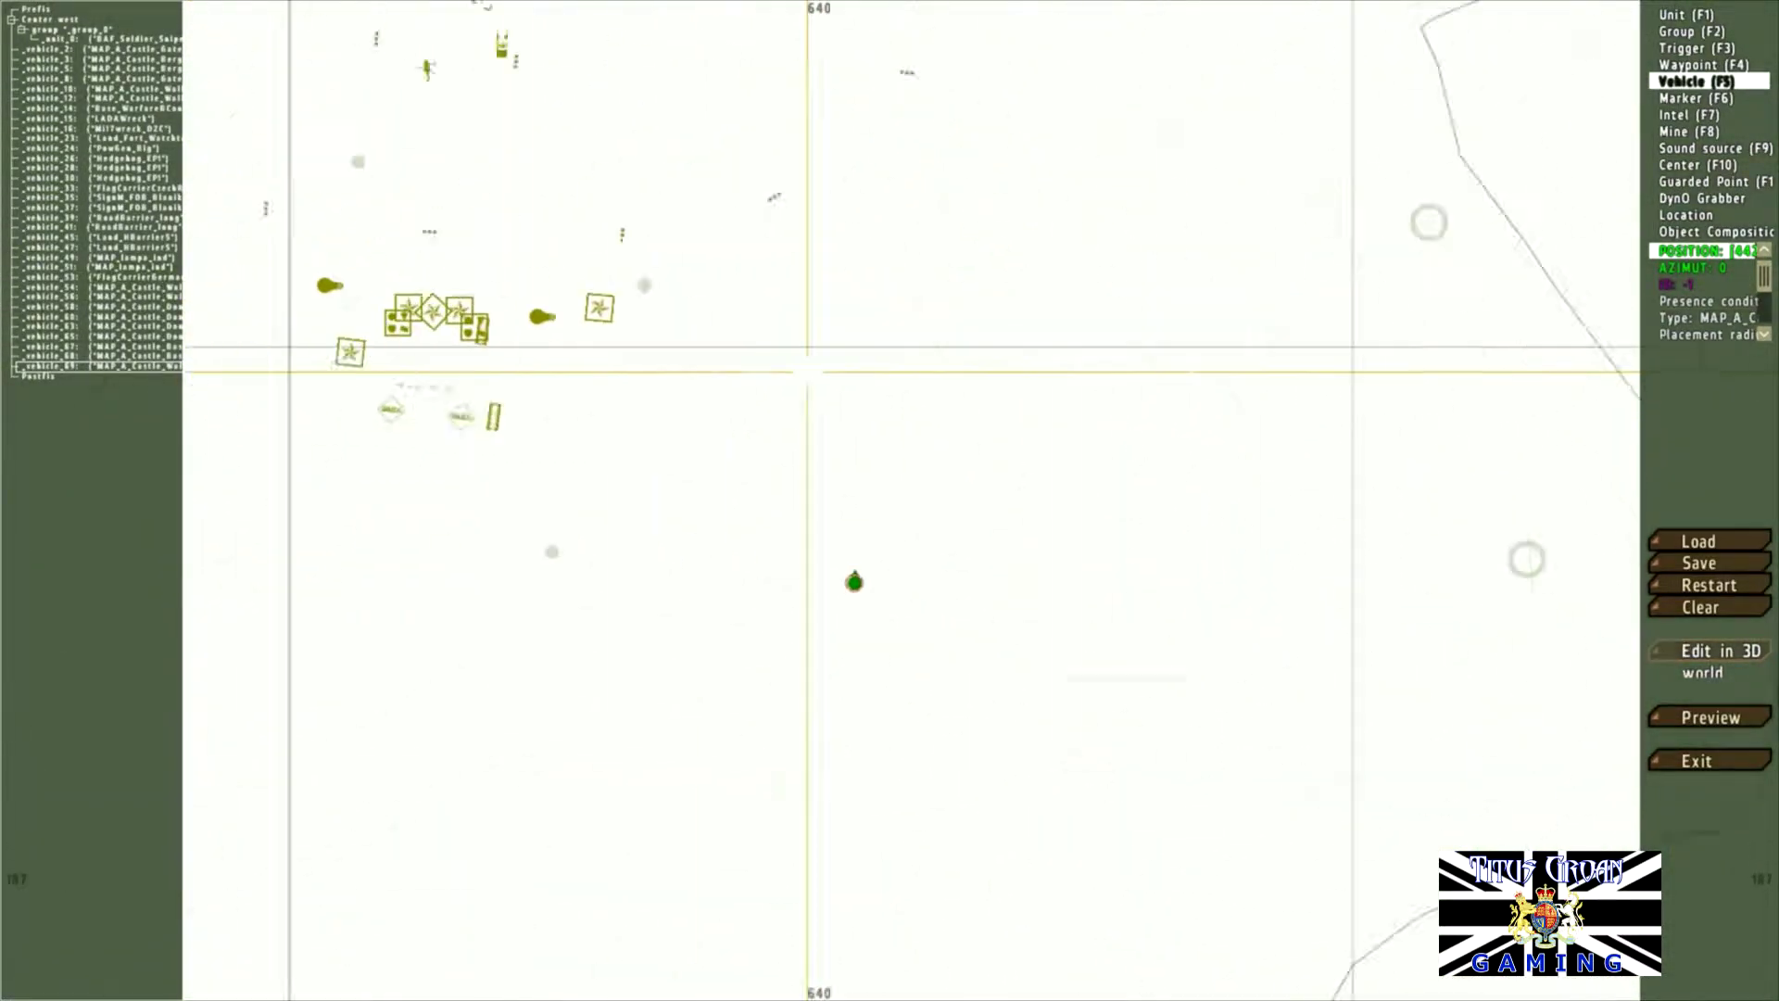
scroll(799, 181, "up", 4)
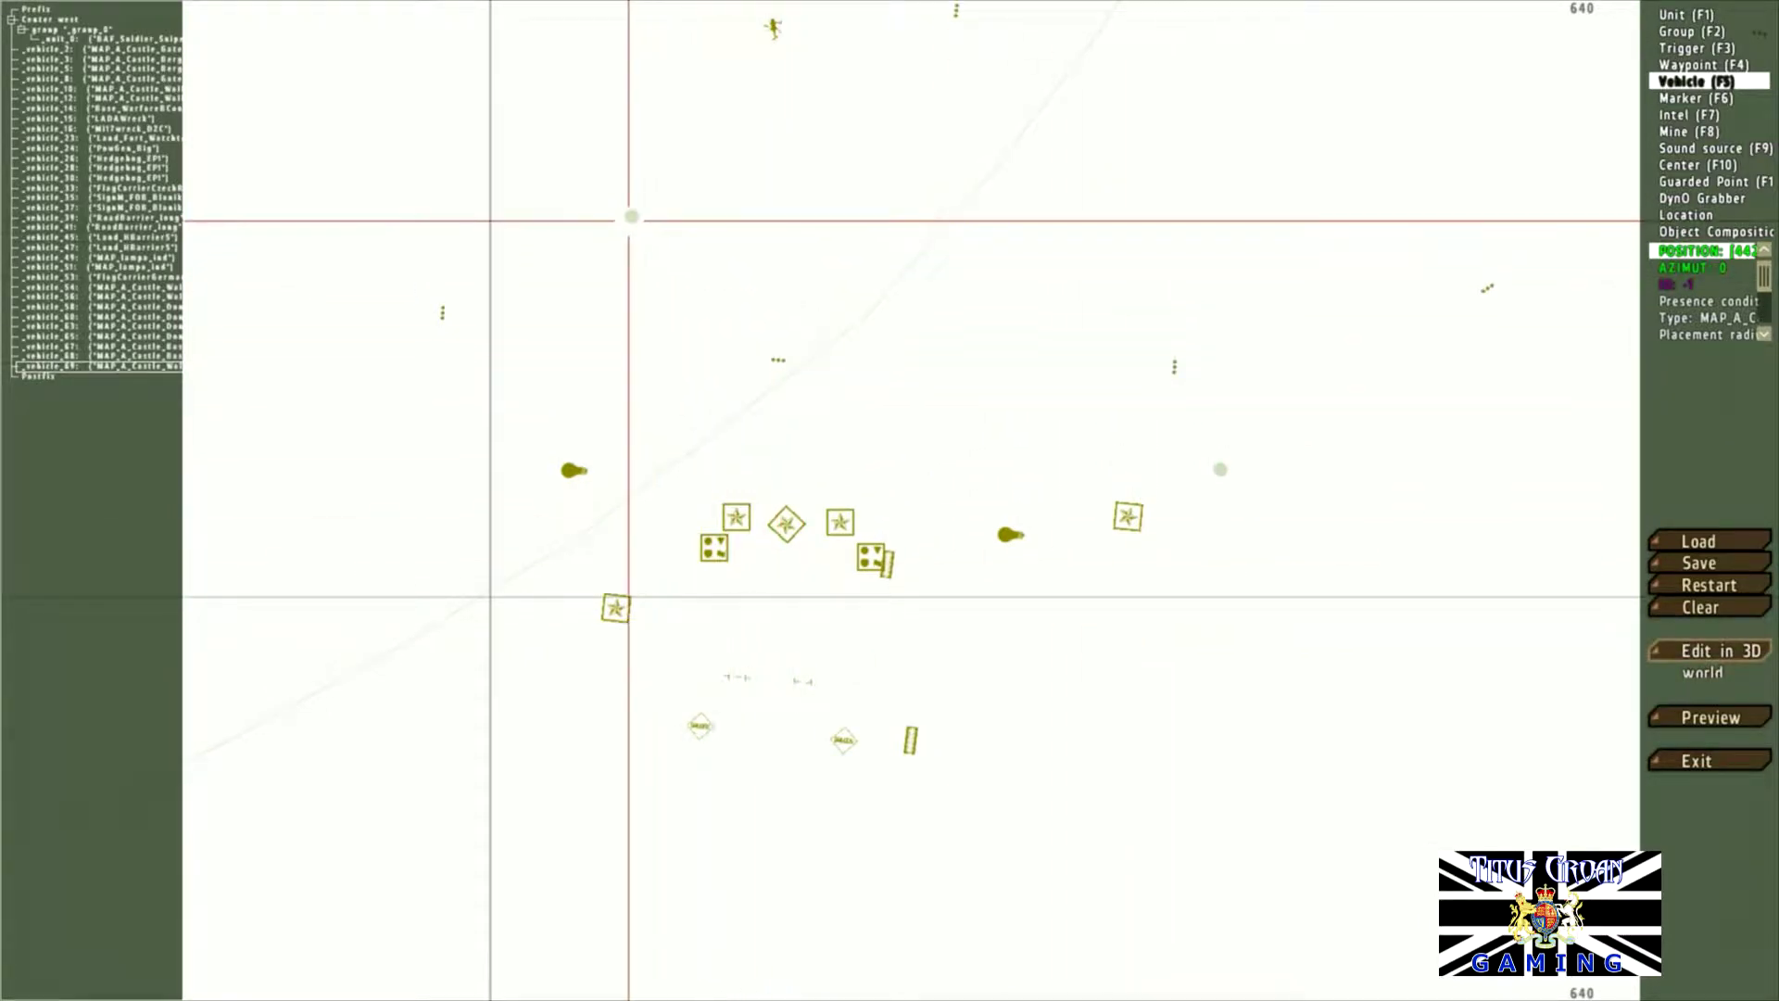
right_click_drag(717, 162, 747, 517)
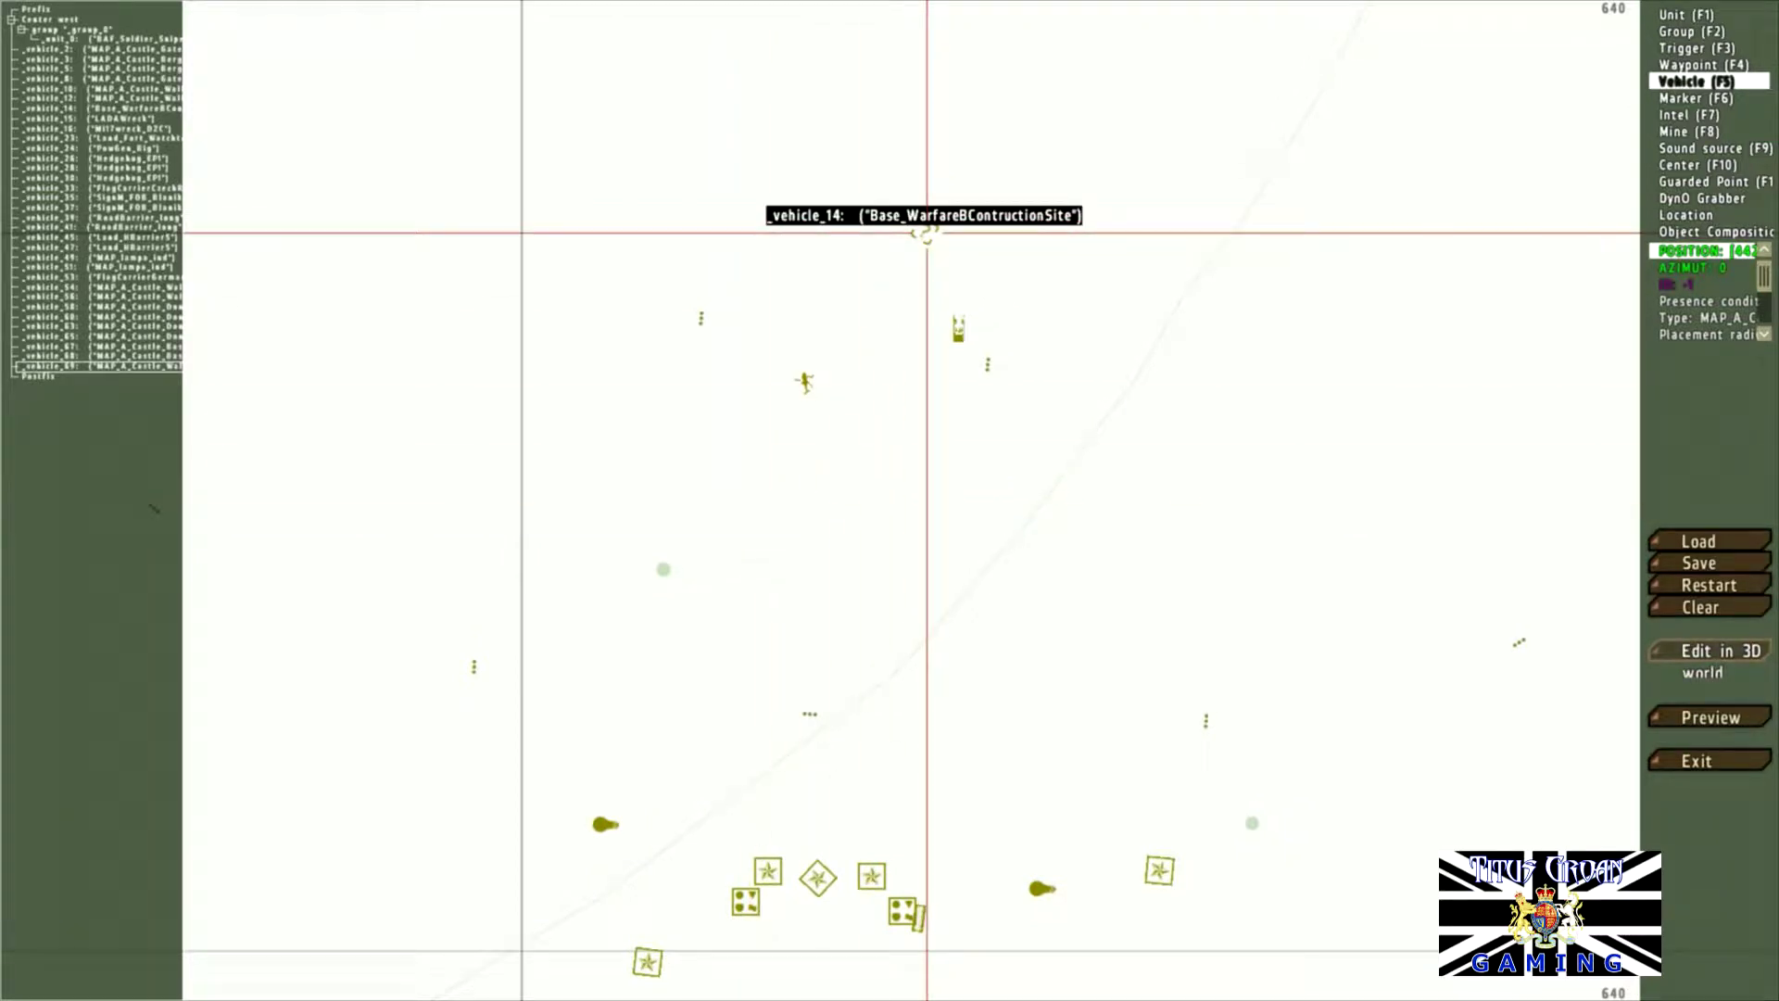
right_click_drag(834, 648, 862, 264)
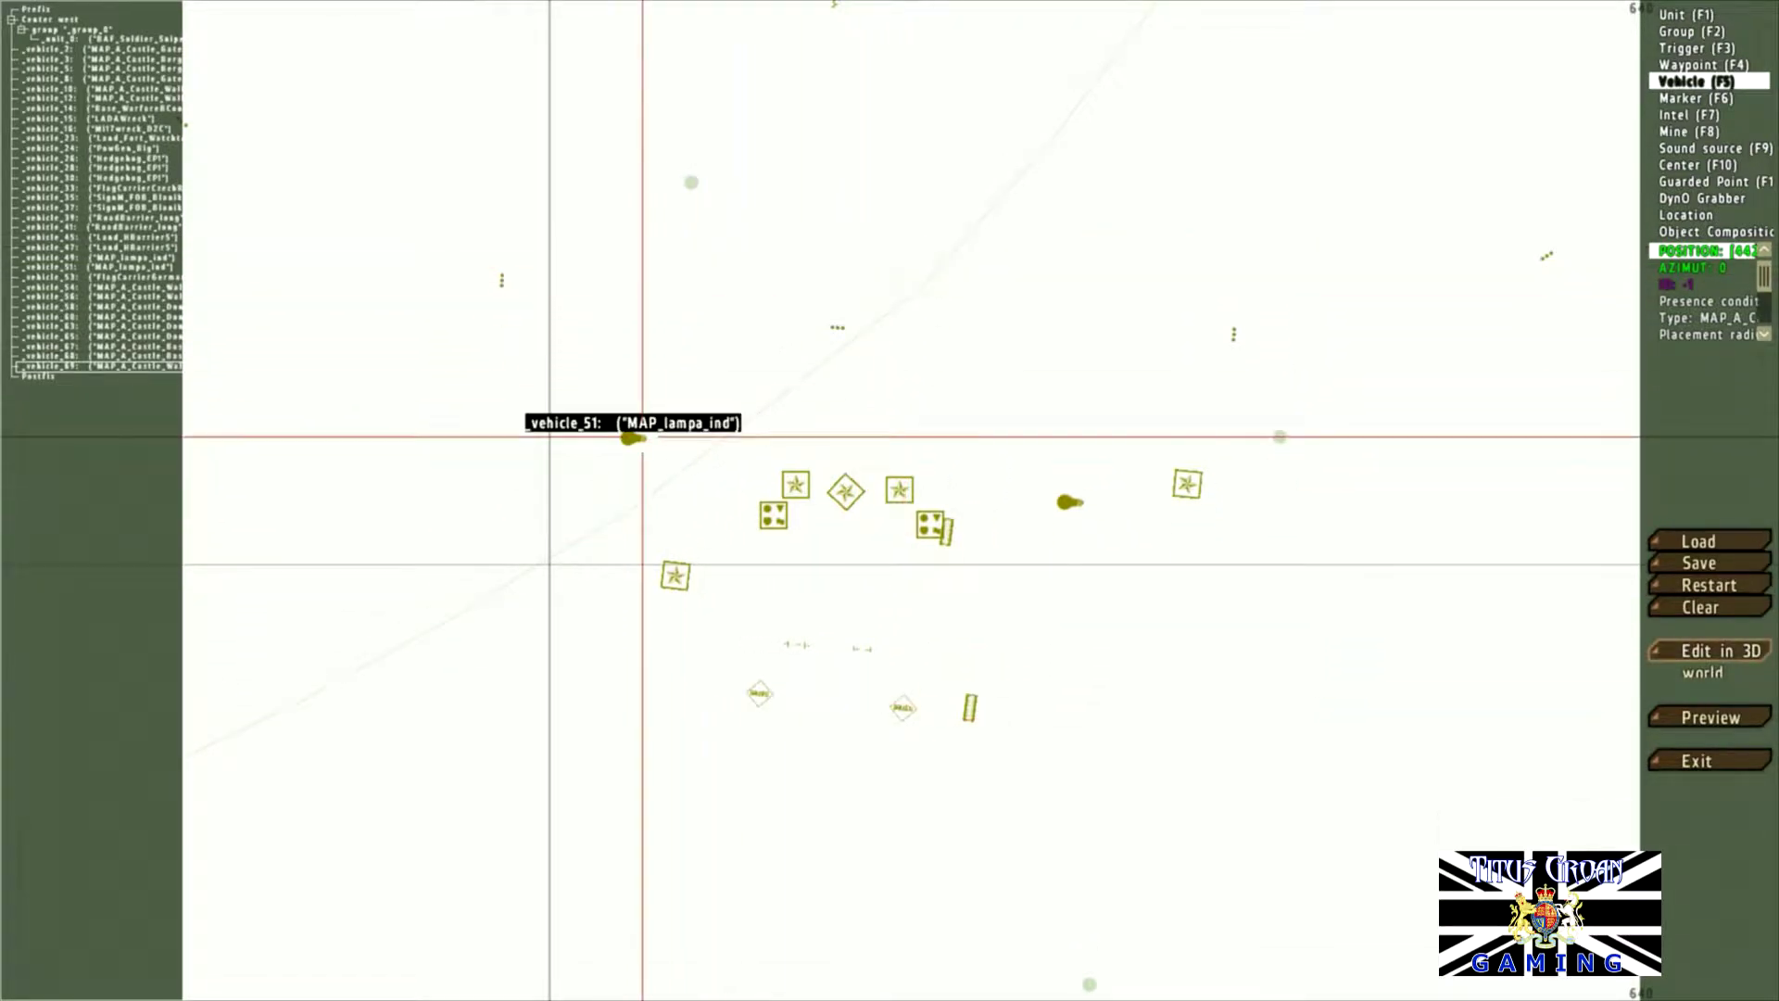
left_click_drag(629, 437, 646, 376)
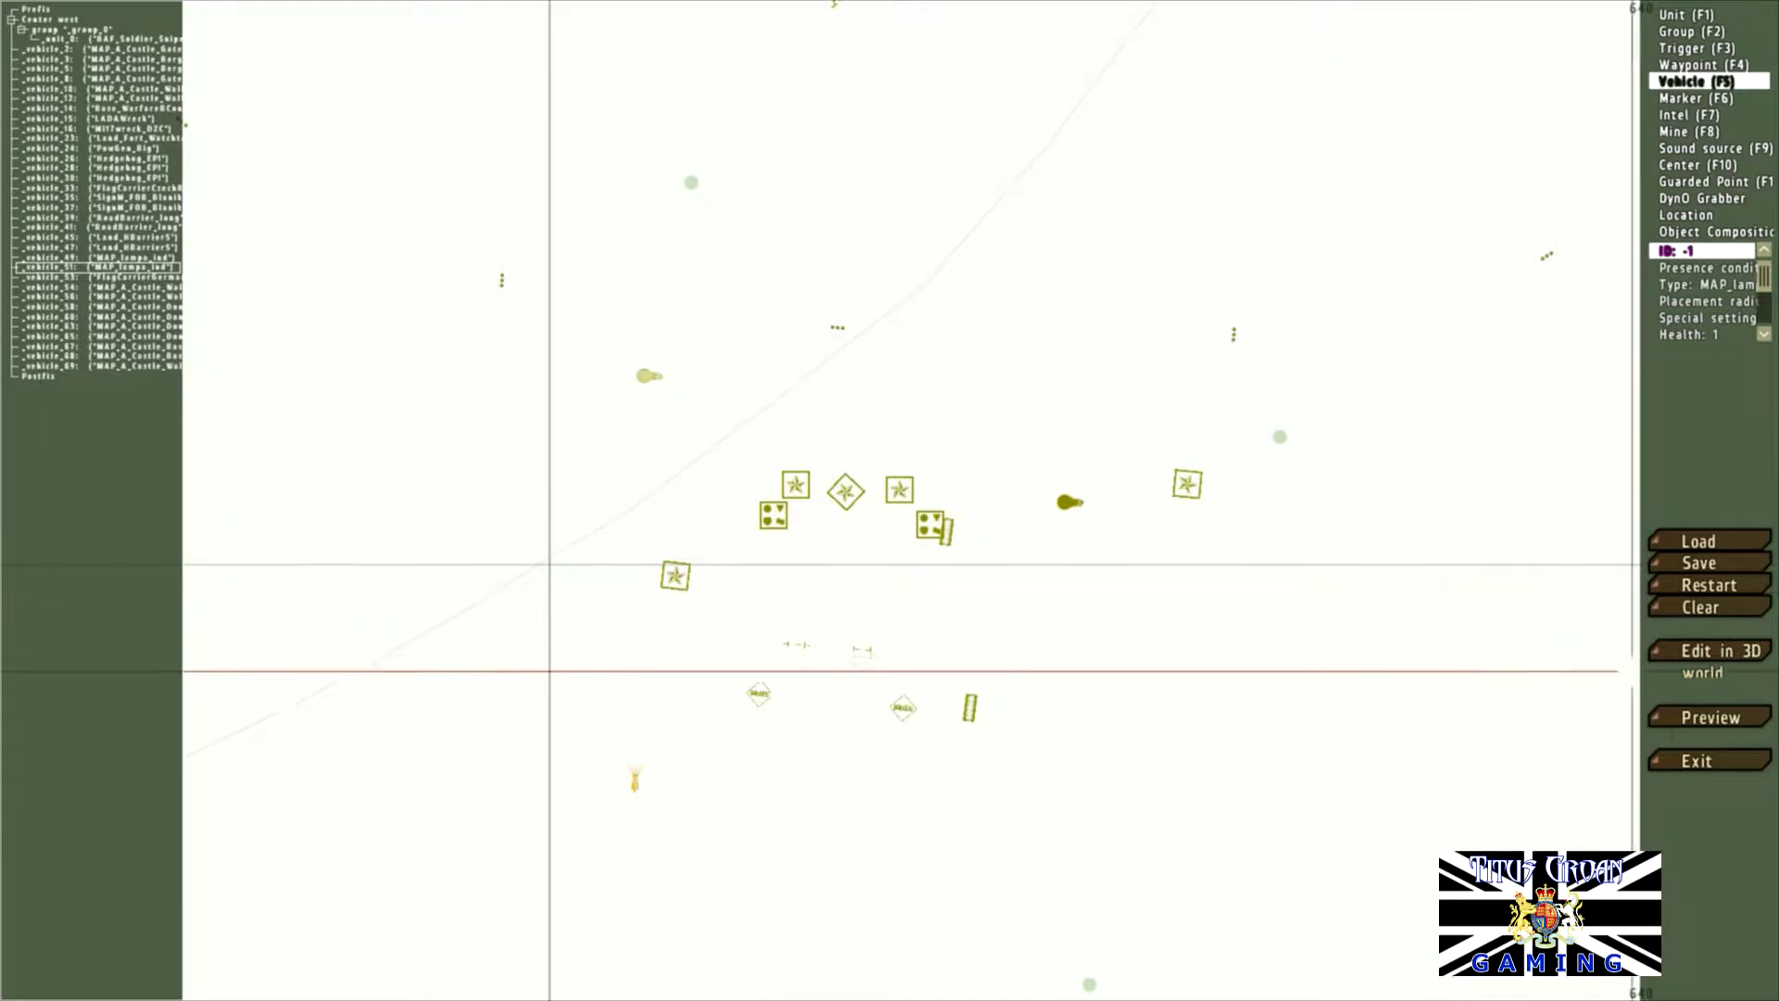
Step: Check the area in 3D, shift the same lamp slightly south-west on the 2D map, and return to the 3D view
left_click(1710, 651)
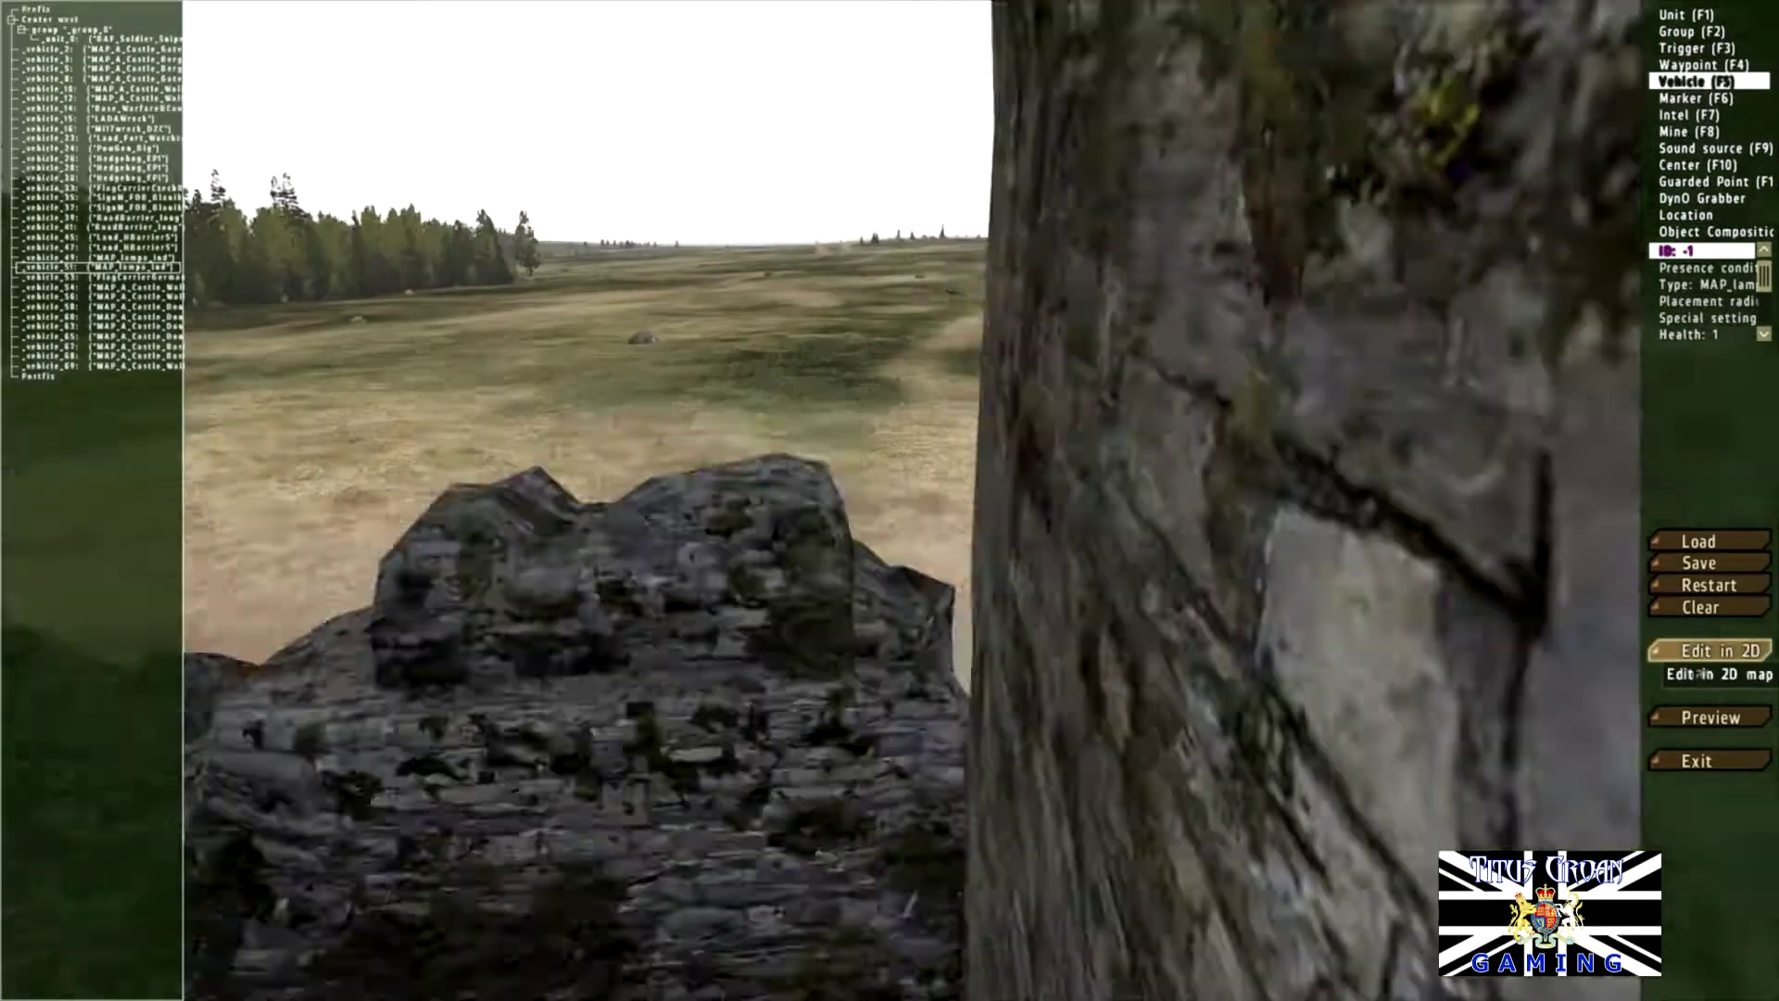
key("w")
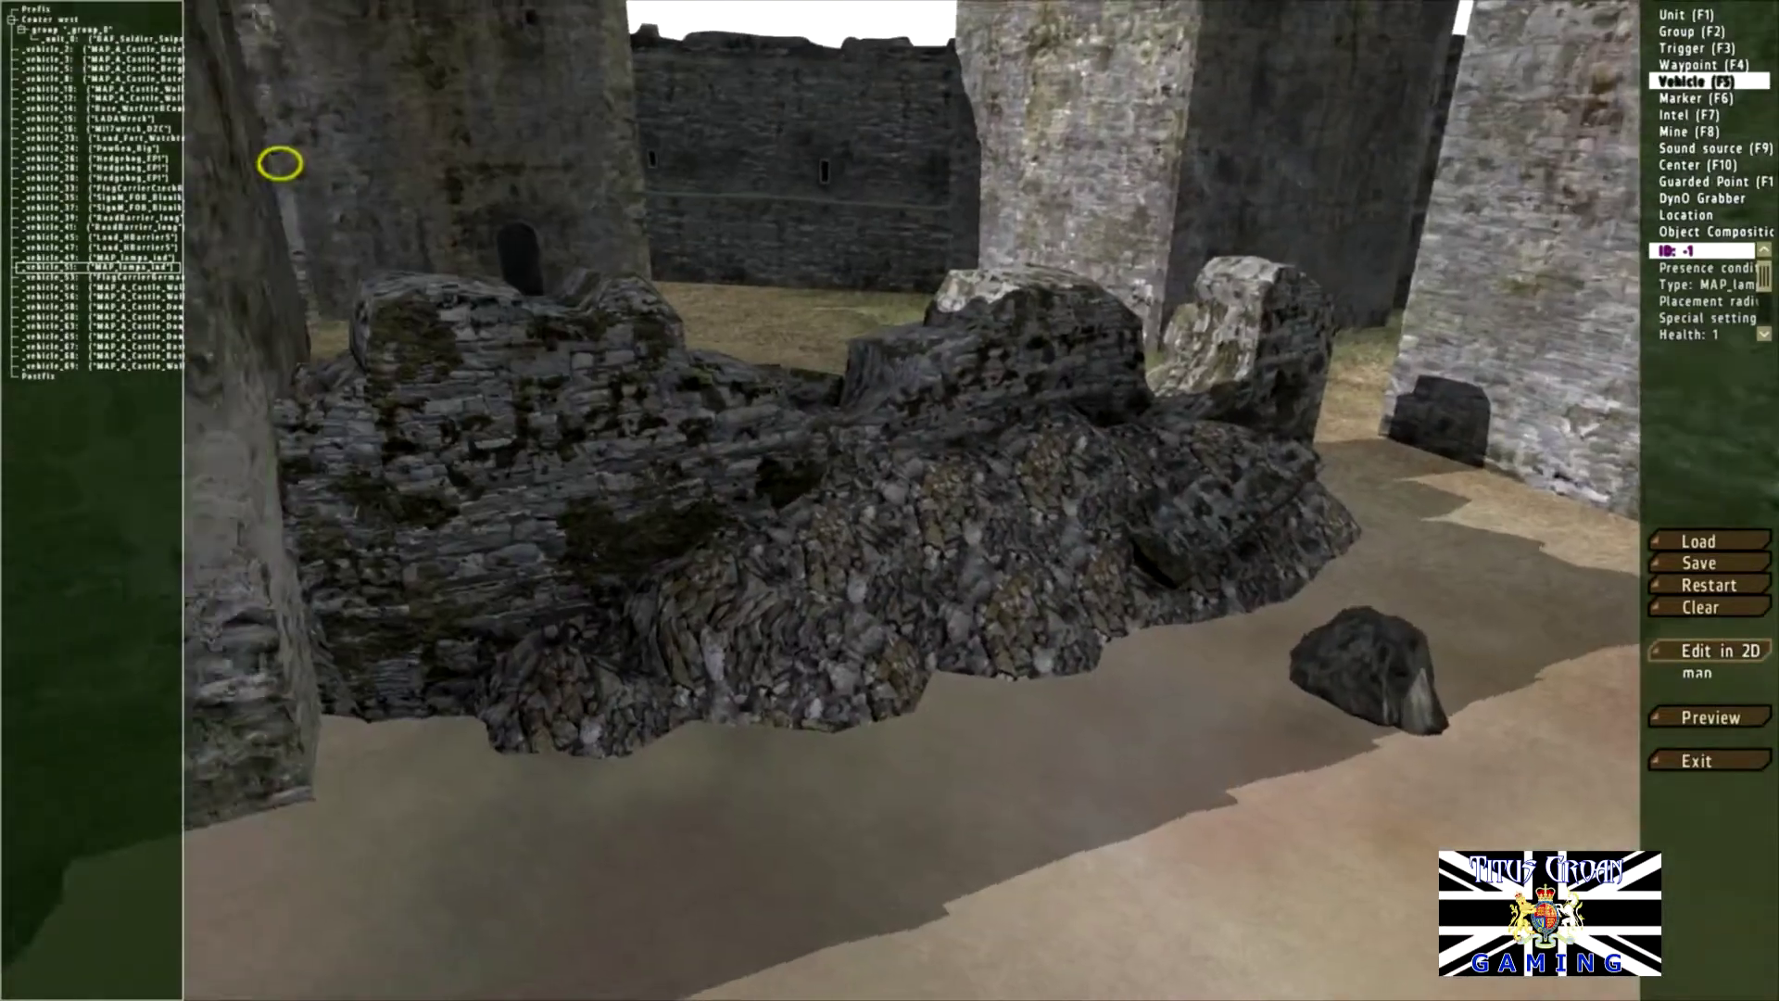
key("s")
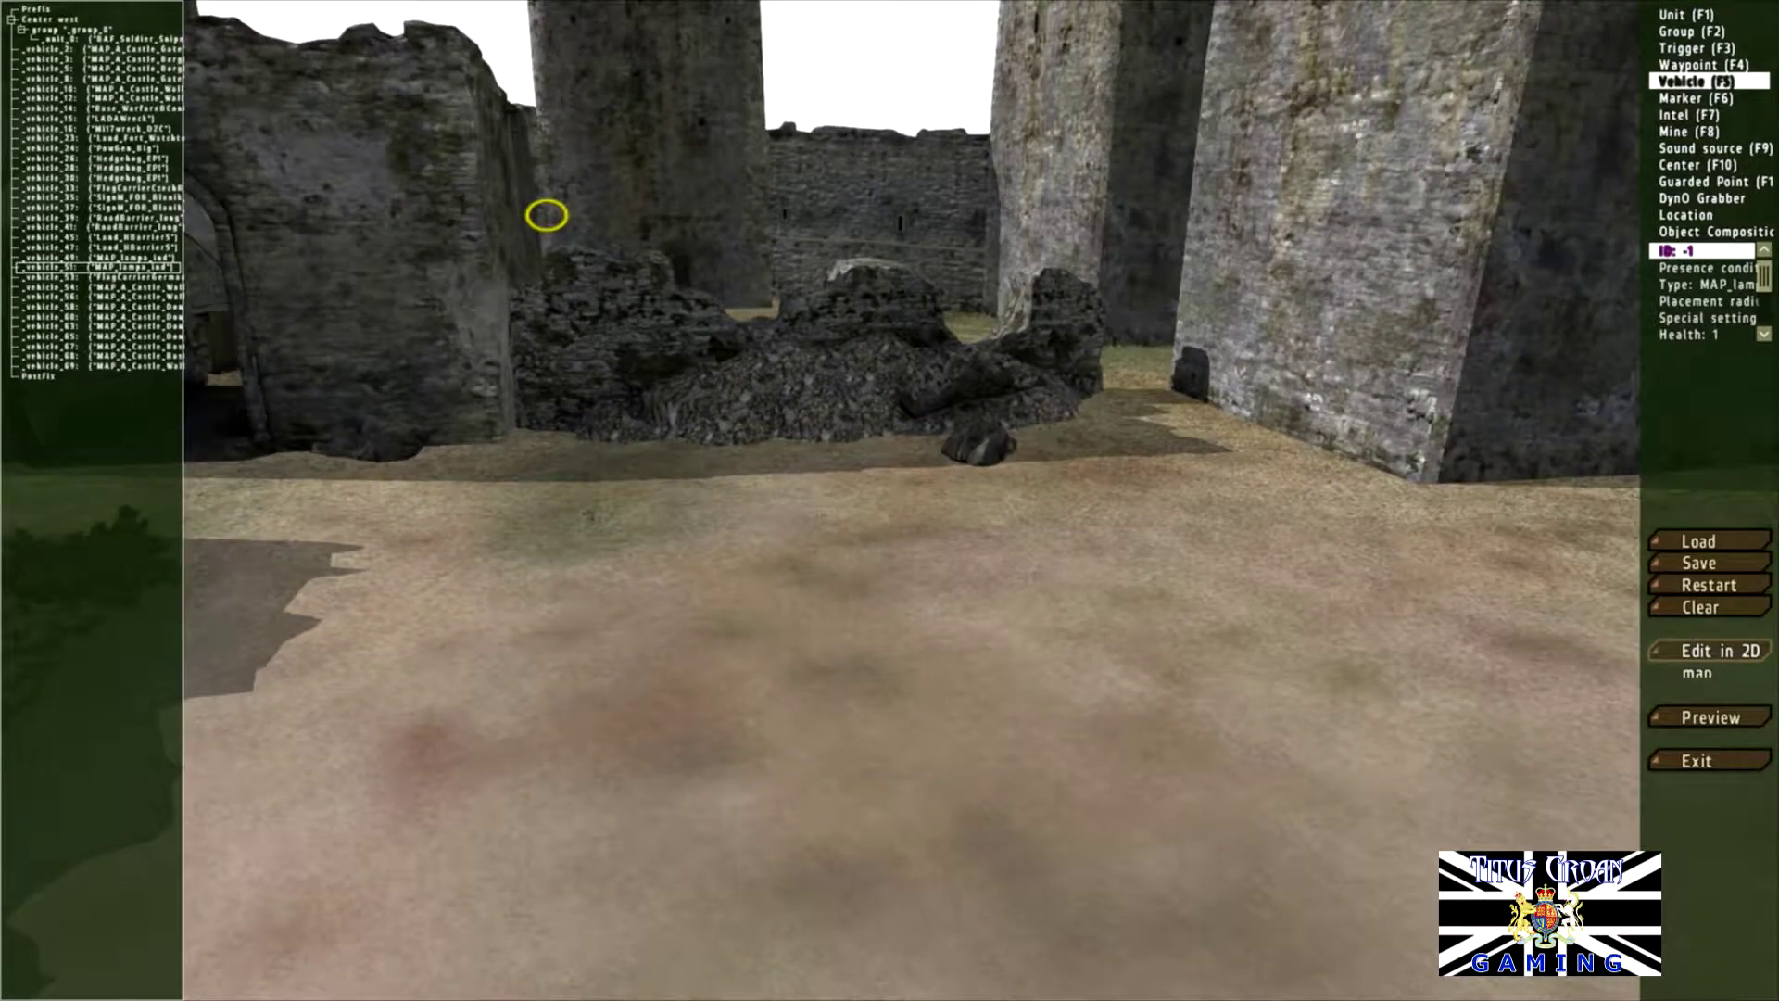
left_click(1710, 651)
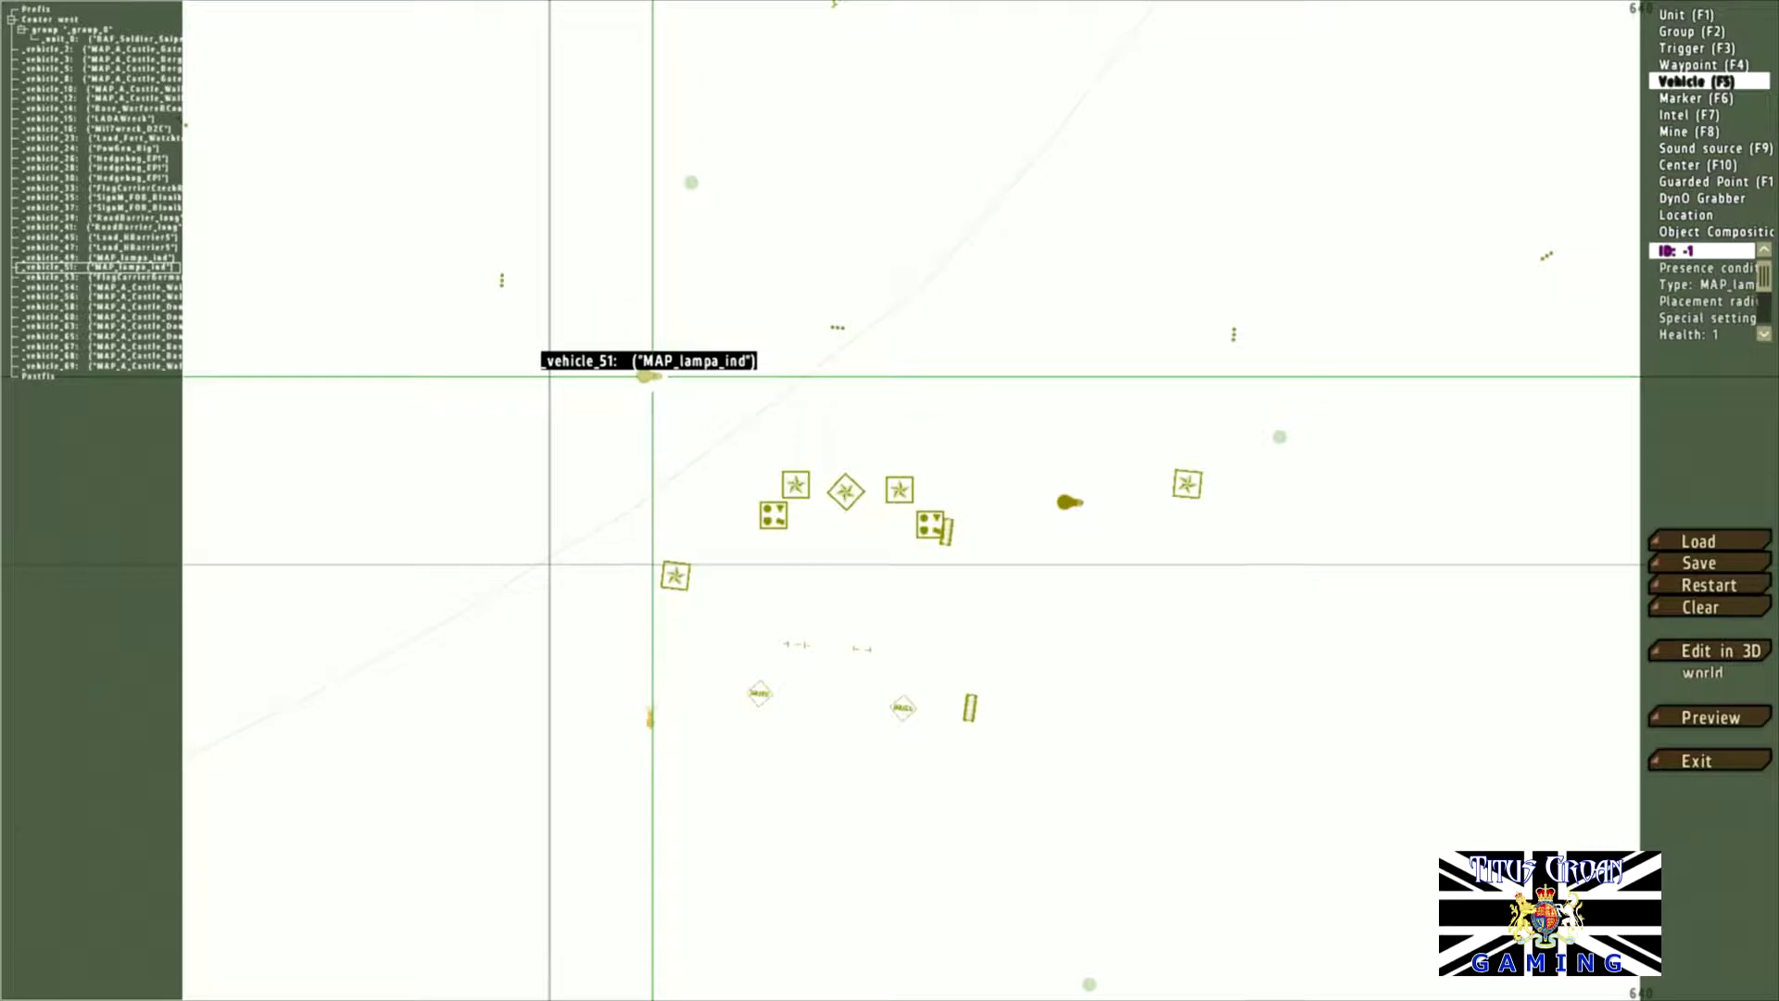
mouse_move(652, 375)
left_mouse_down()
mouse_move(651, 353)
mouse_move(656, 404)
mouse_move(635, 402)
left_mouse_up()
left_click(1710, 651)
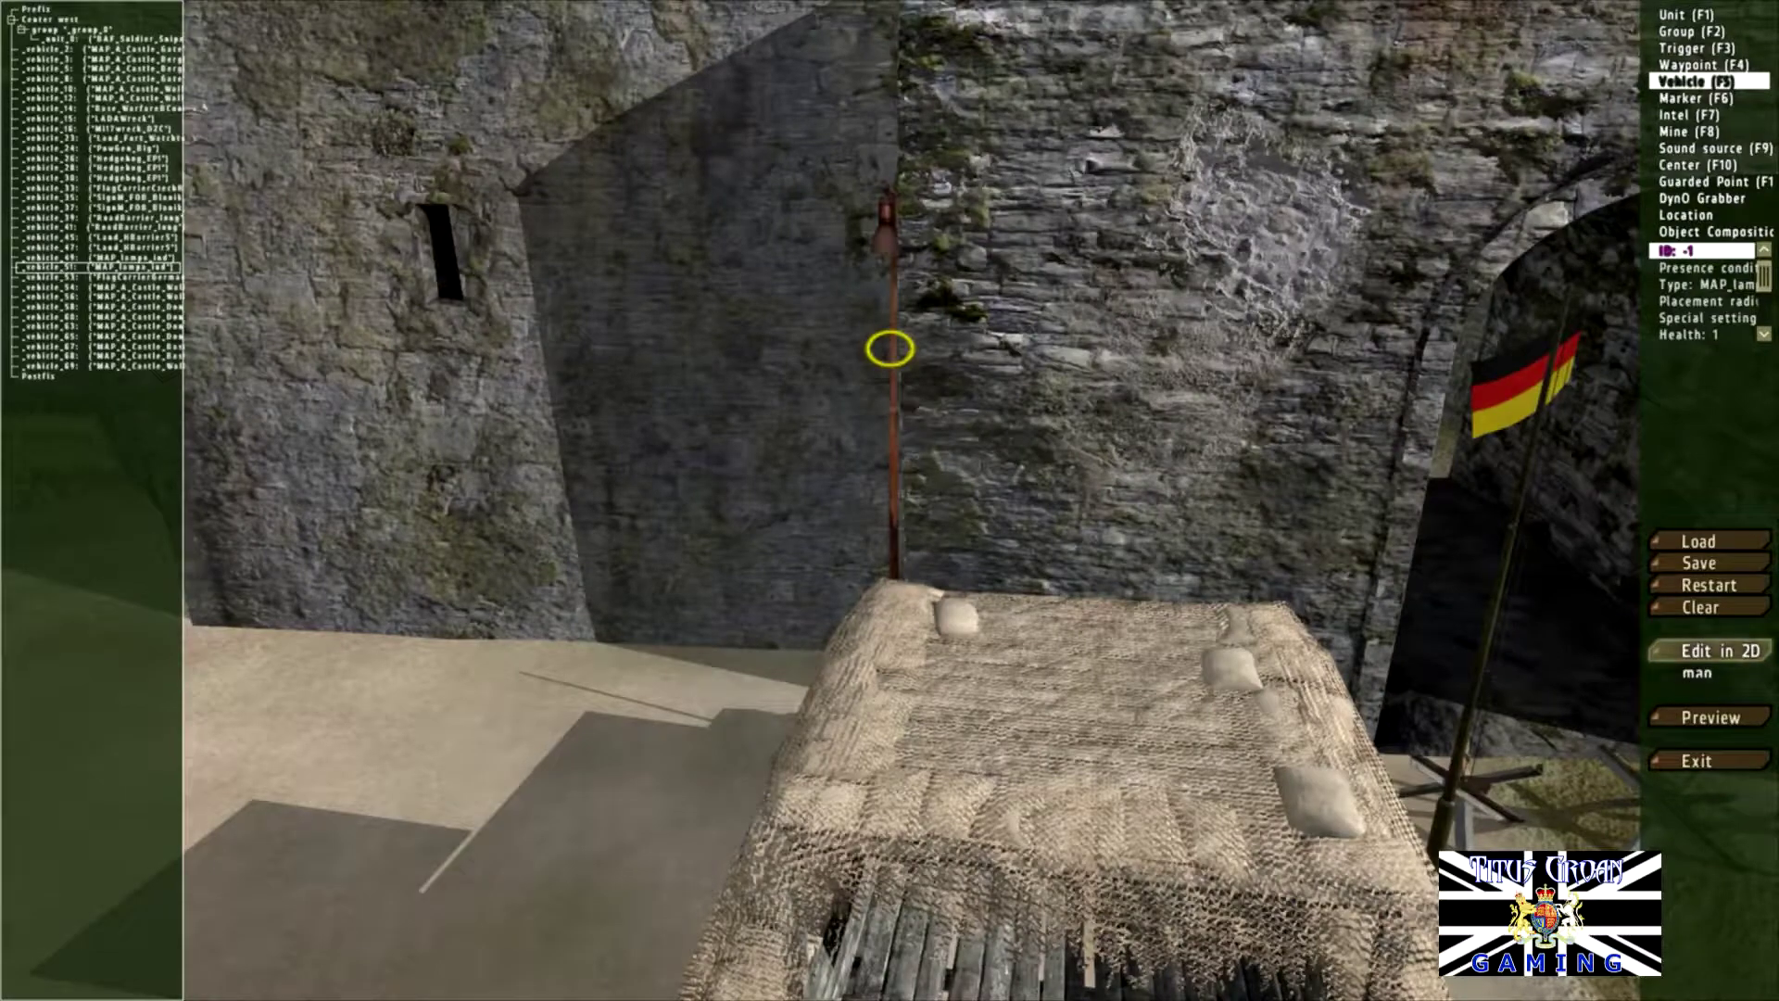
Step: Examine the ruined wall section up close and the whole castle layout from behind the gatehouse
key("a")
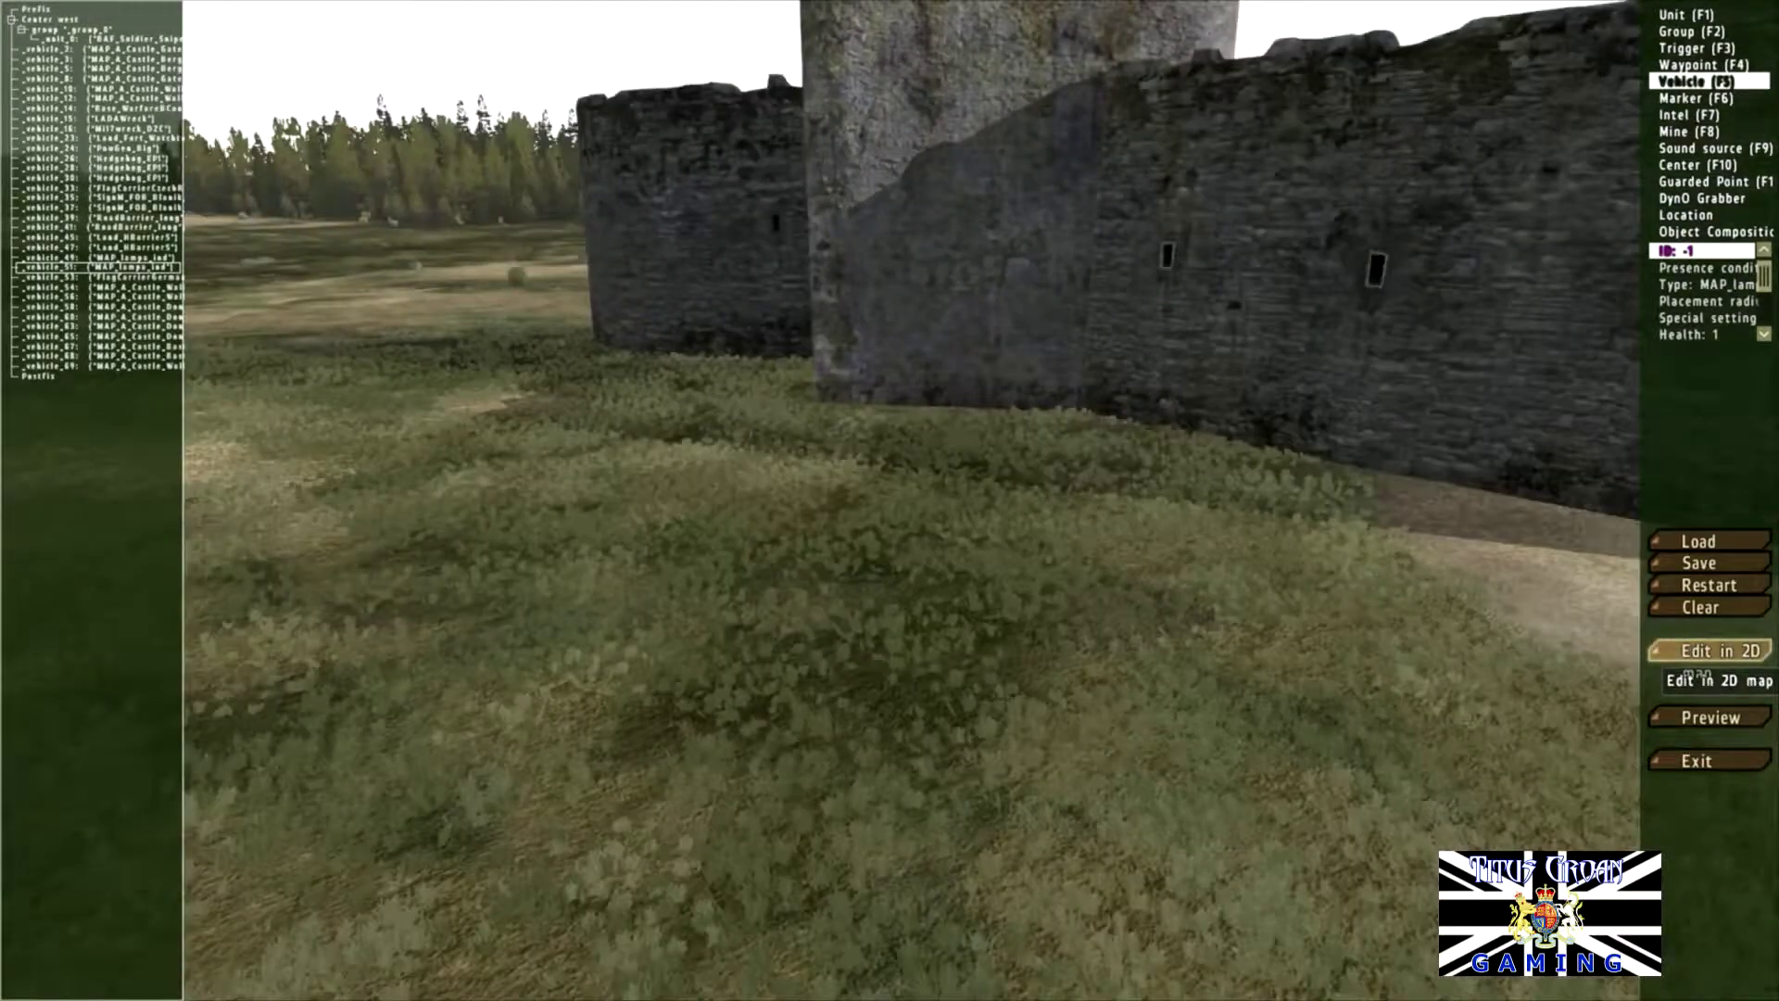
key("d")
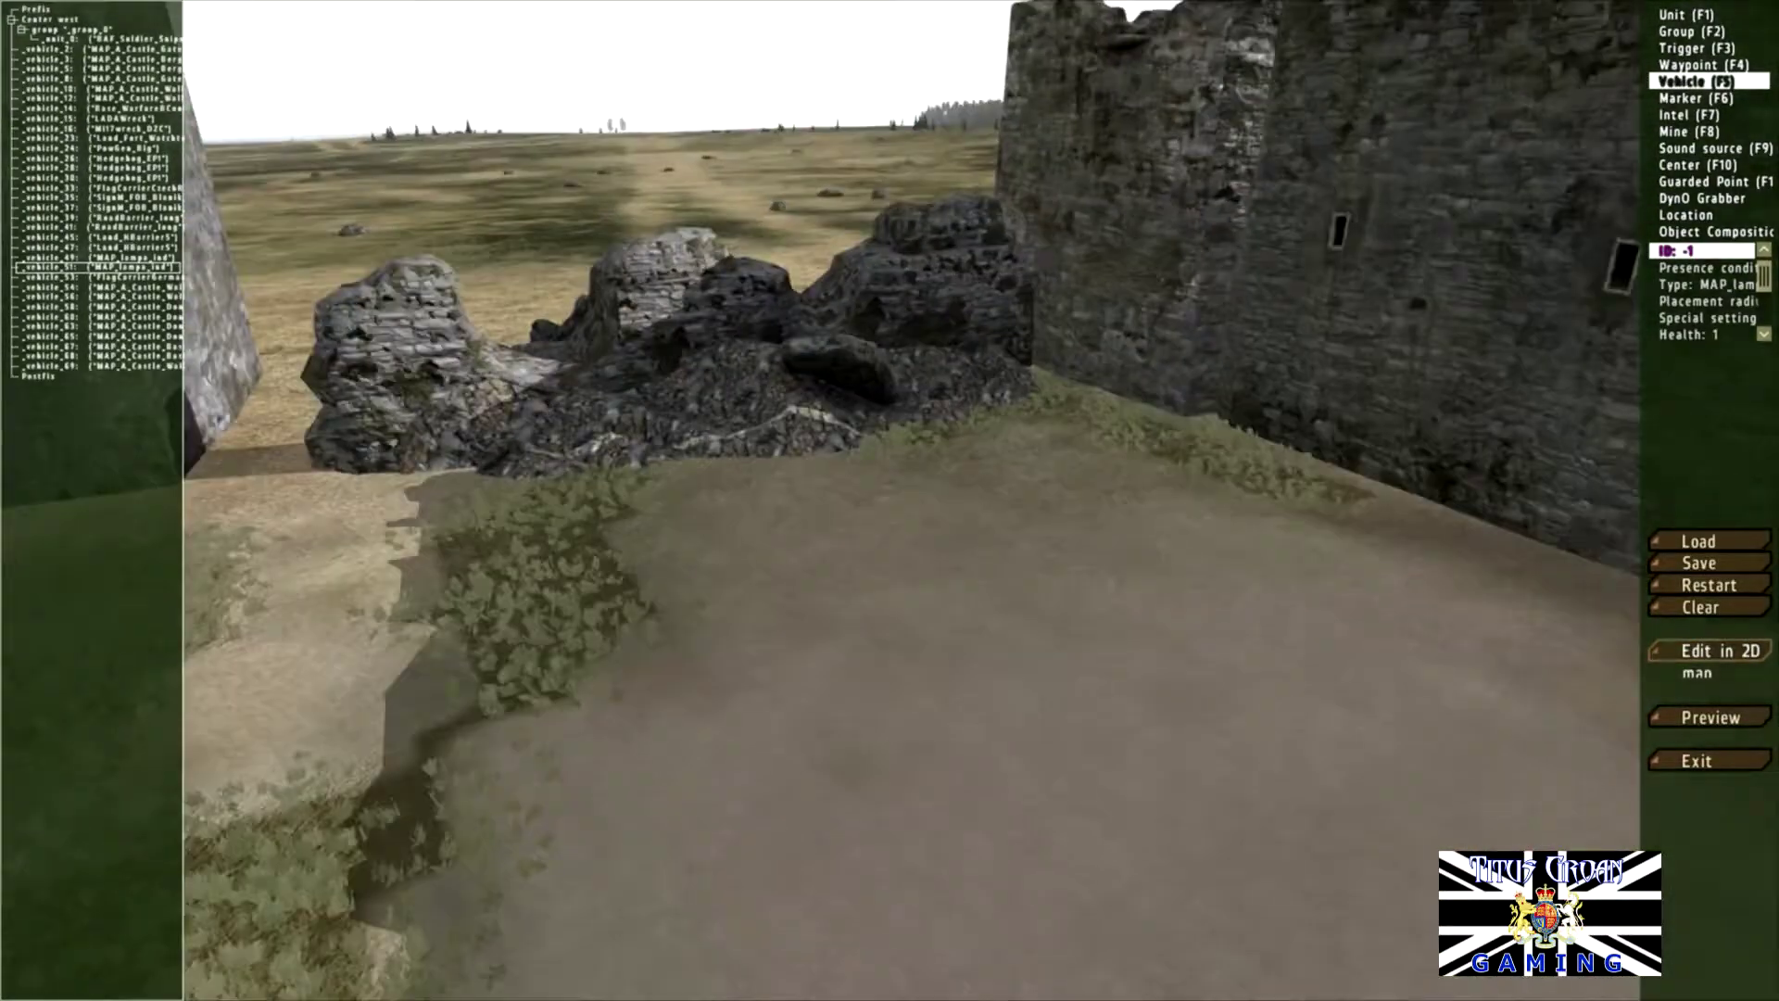
key("q")
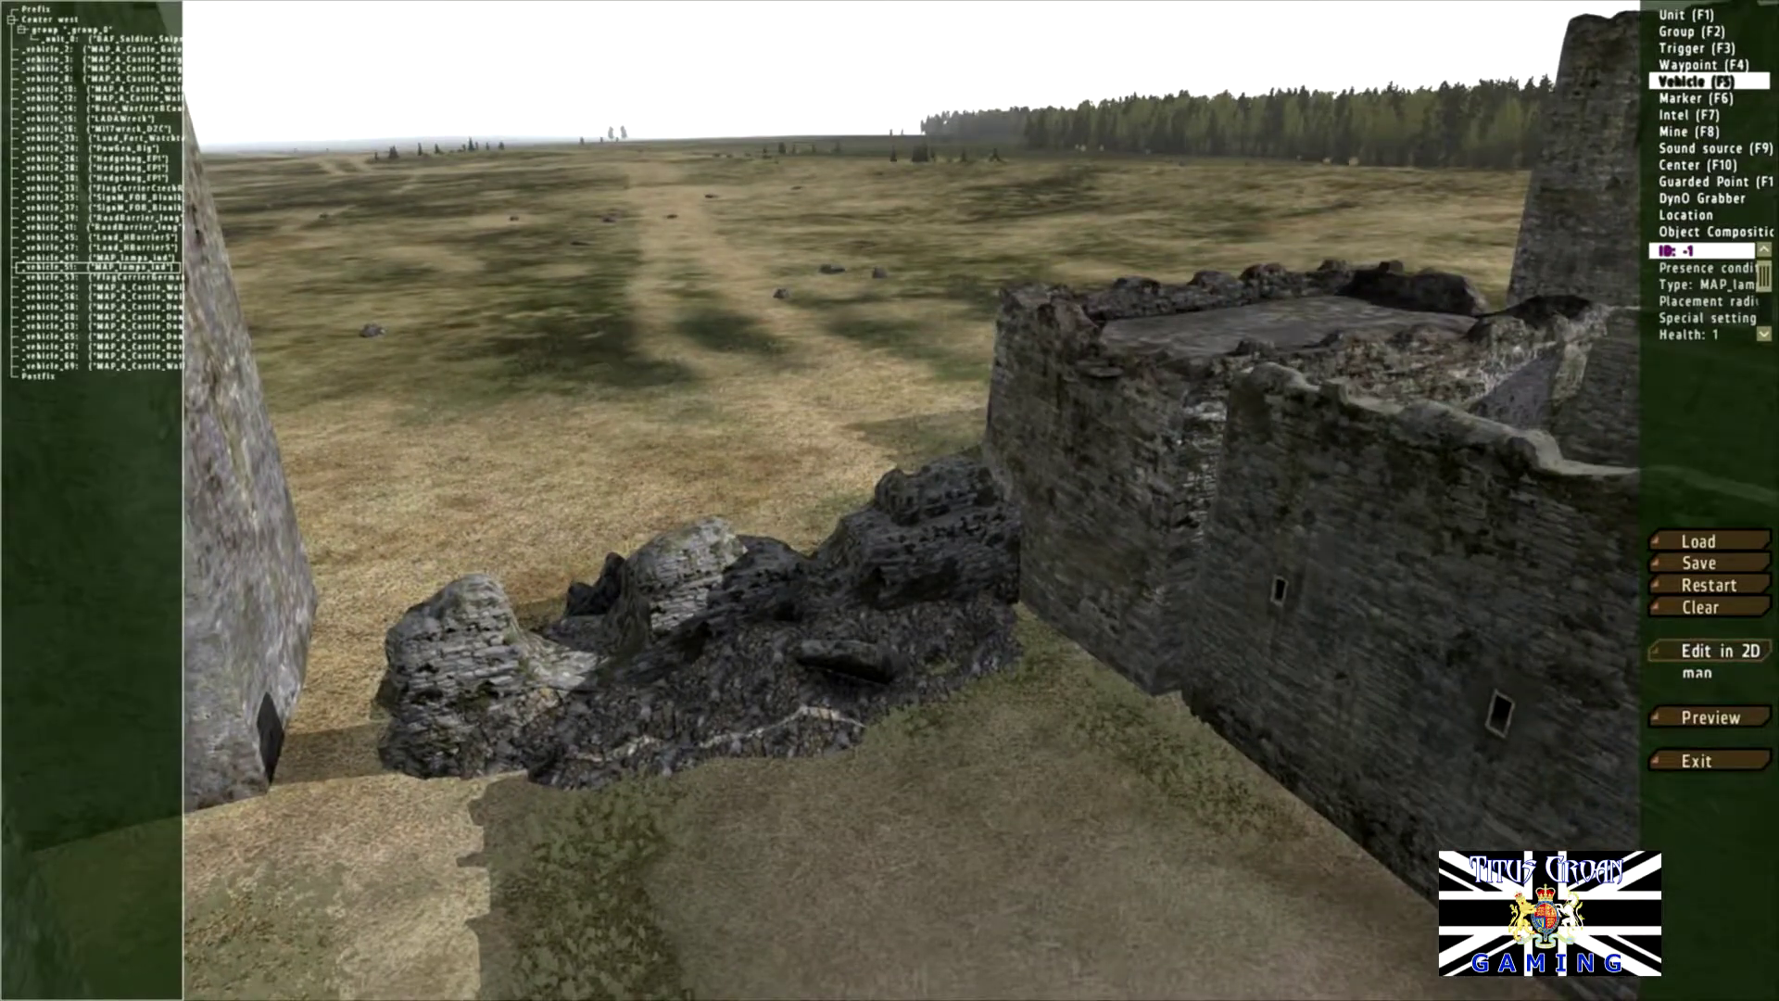
right_click_drag(889, 500, 667, 677)
key("w")
right_click_drag(889, 500, 1594, 287)
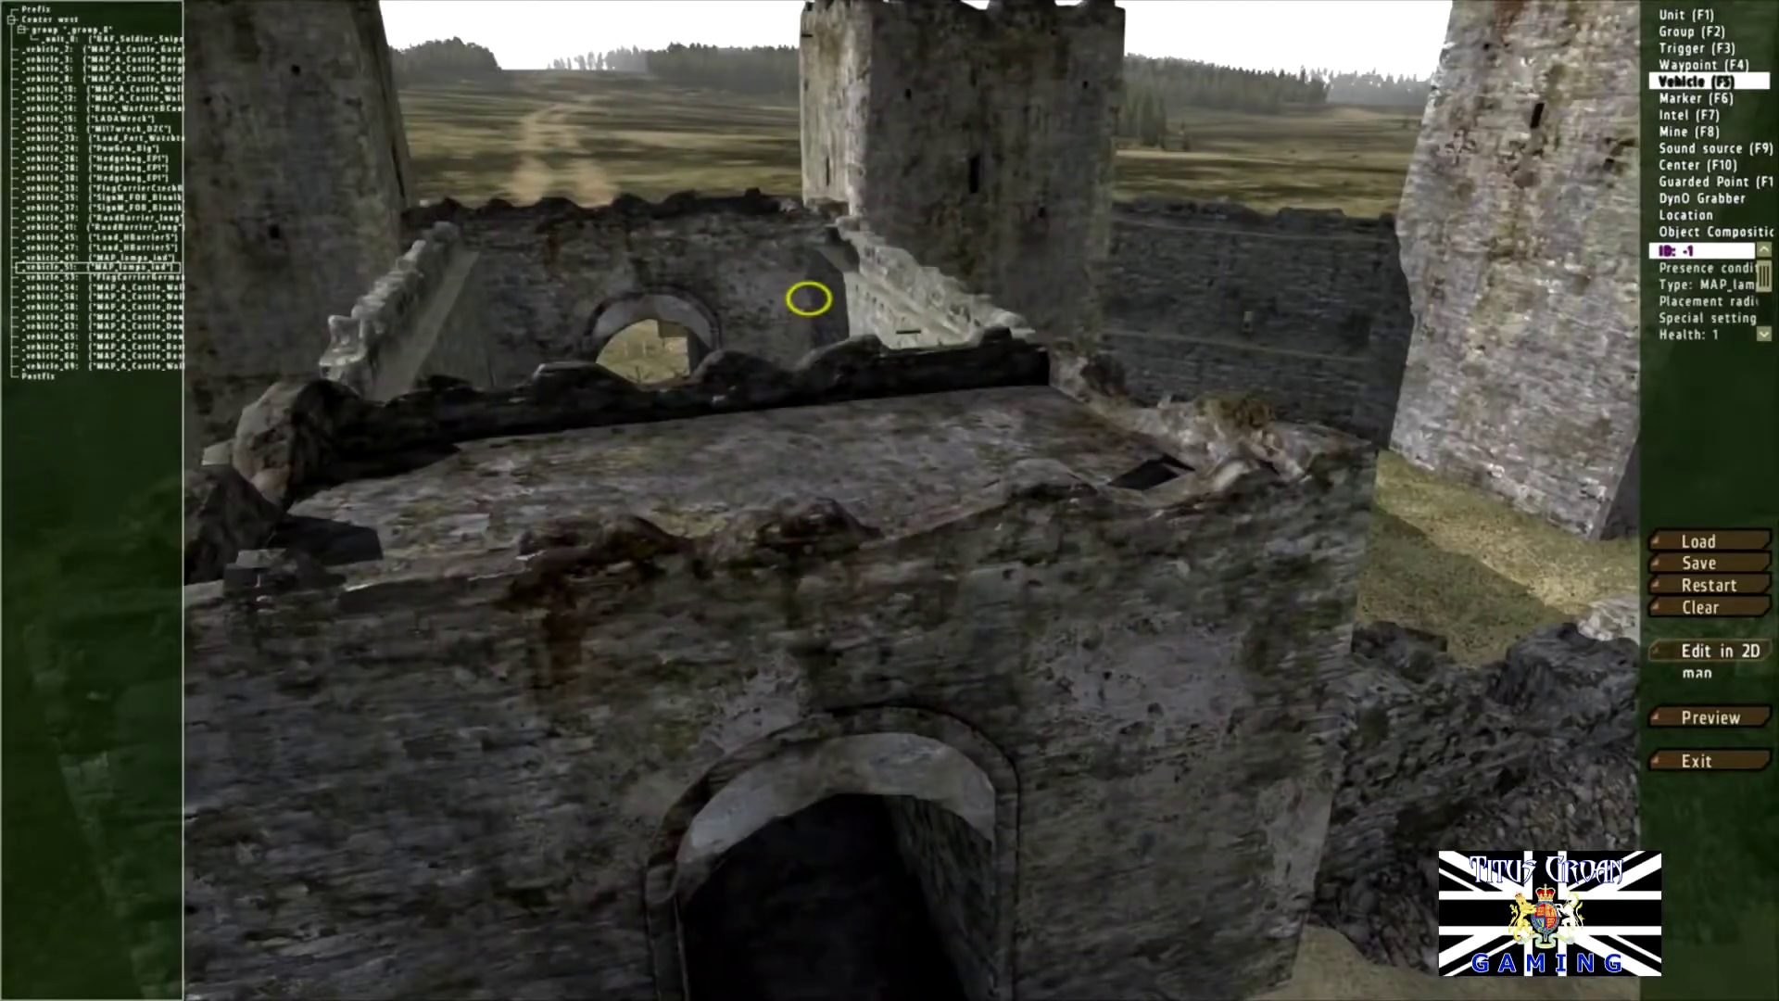
key("s")
key("s")
right_click_drag(889, 501, 741, 501)
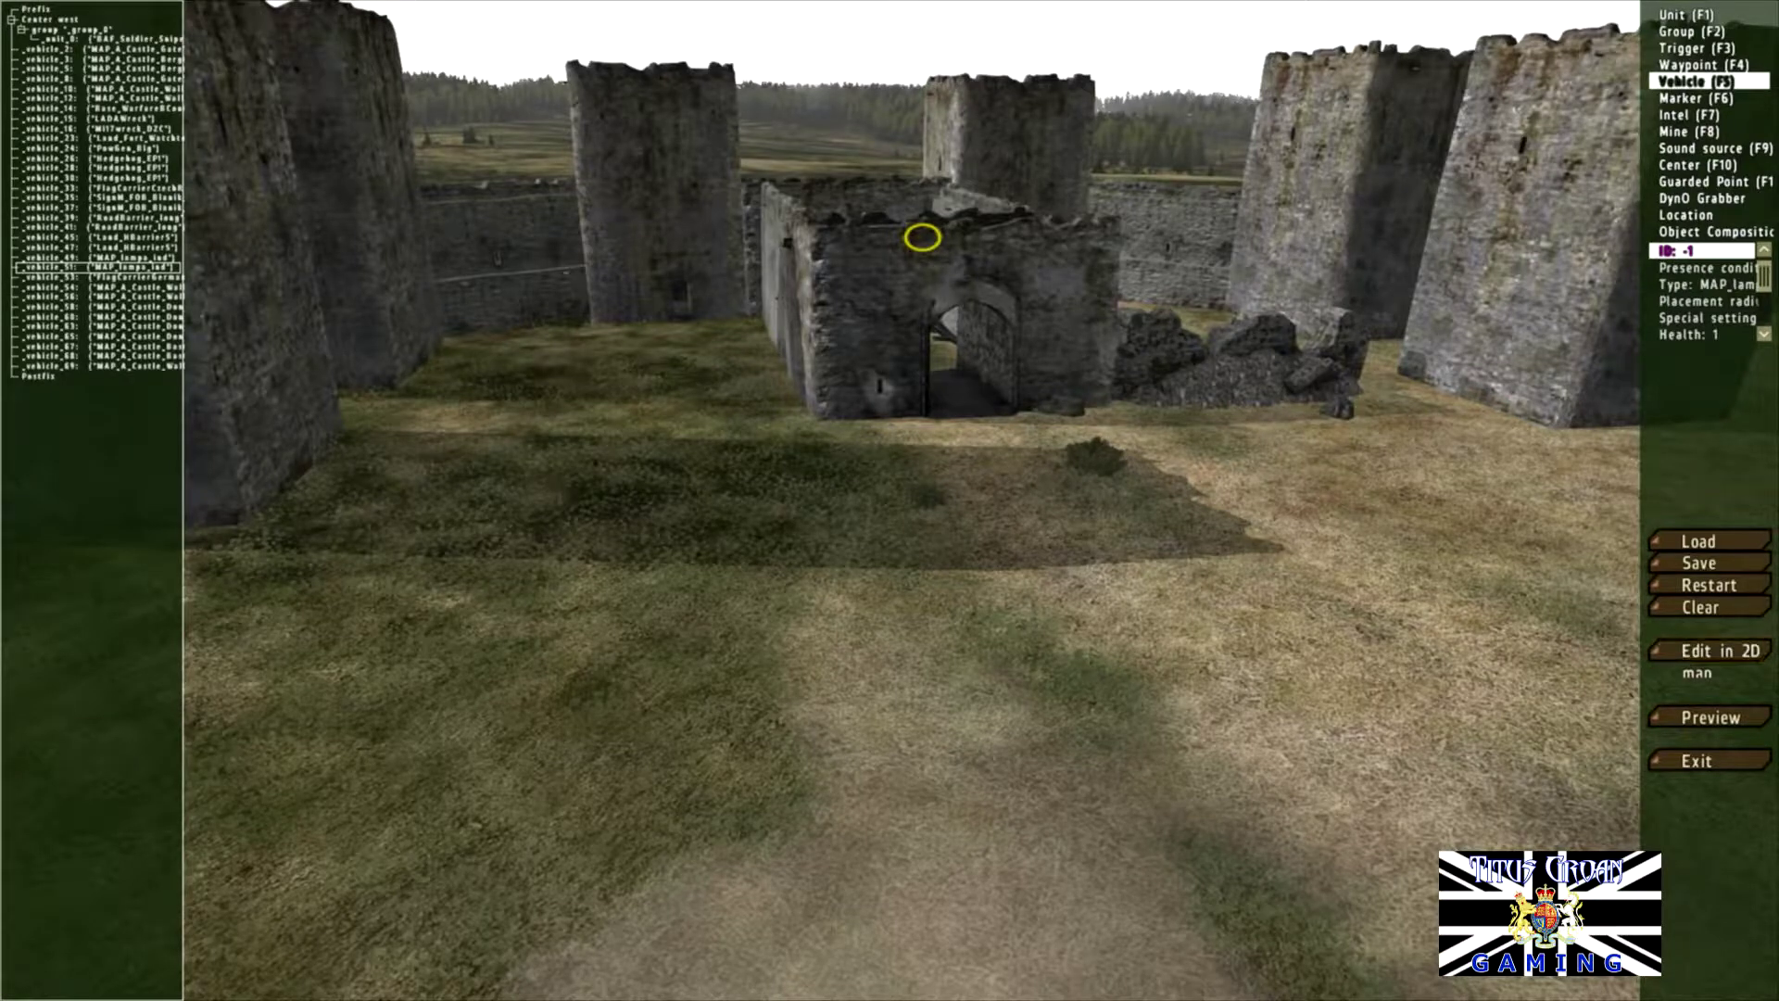
Step: Add an A_Castle_Wall2_30 wall section beside the rear of the gatehouse, on the side opposite the ruined wall
double_click(922, 237)
scroll(525, 442, "down", 4)
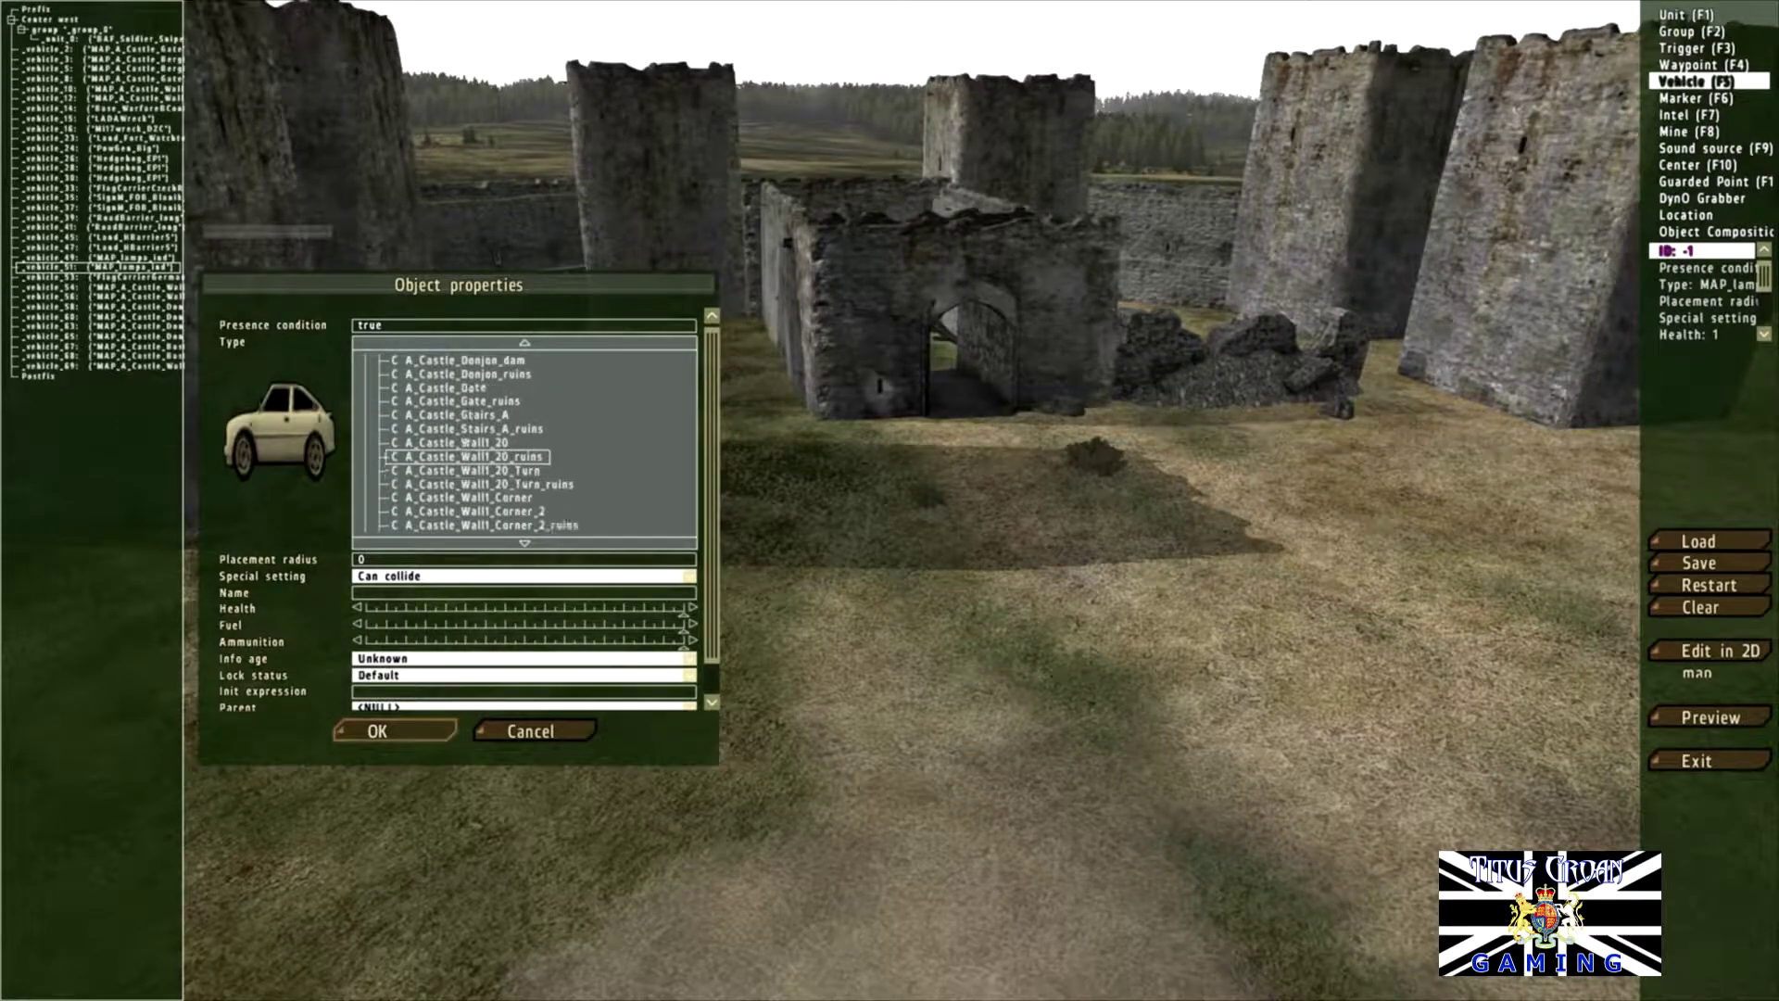
scroll(525, 442, "down", 1)
scroll(524, 442, "down", 3)
scroll(525, 442, "down", 3)
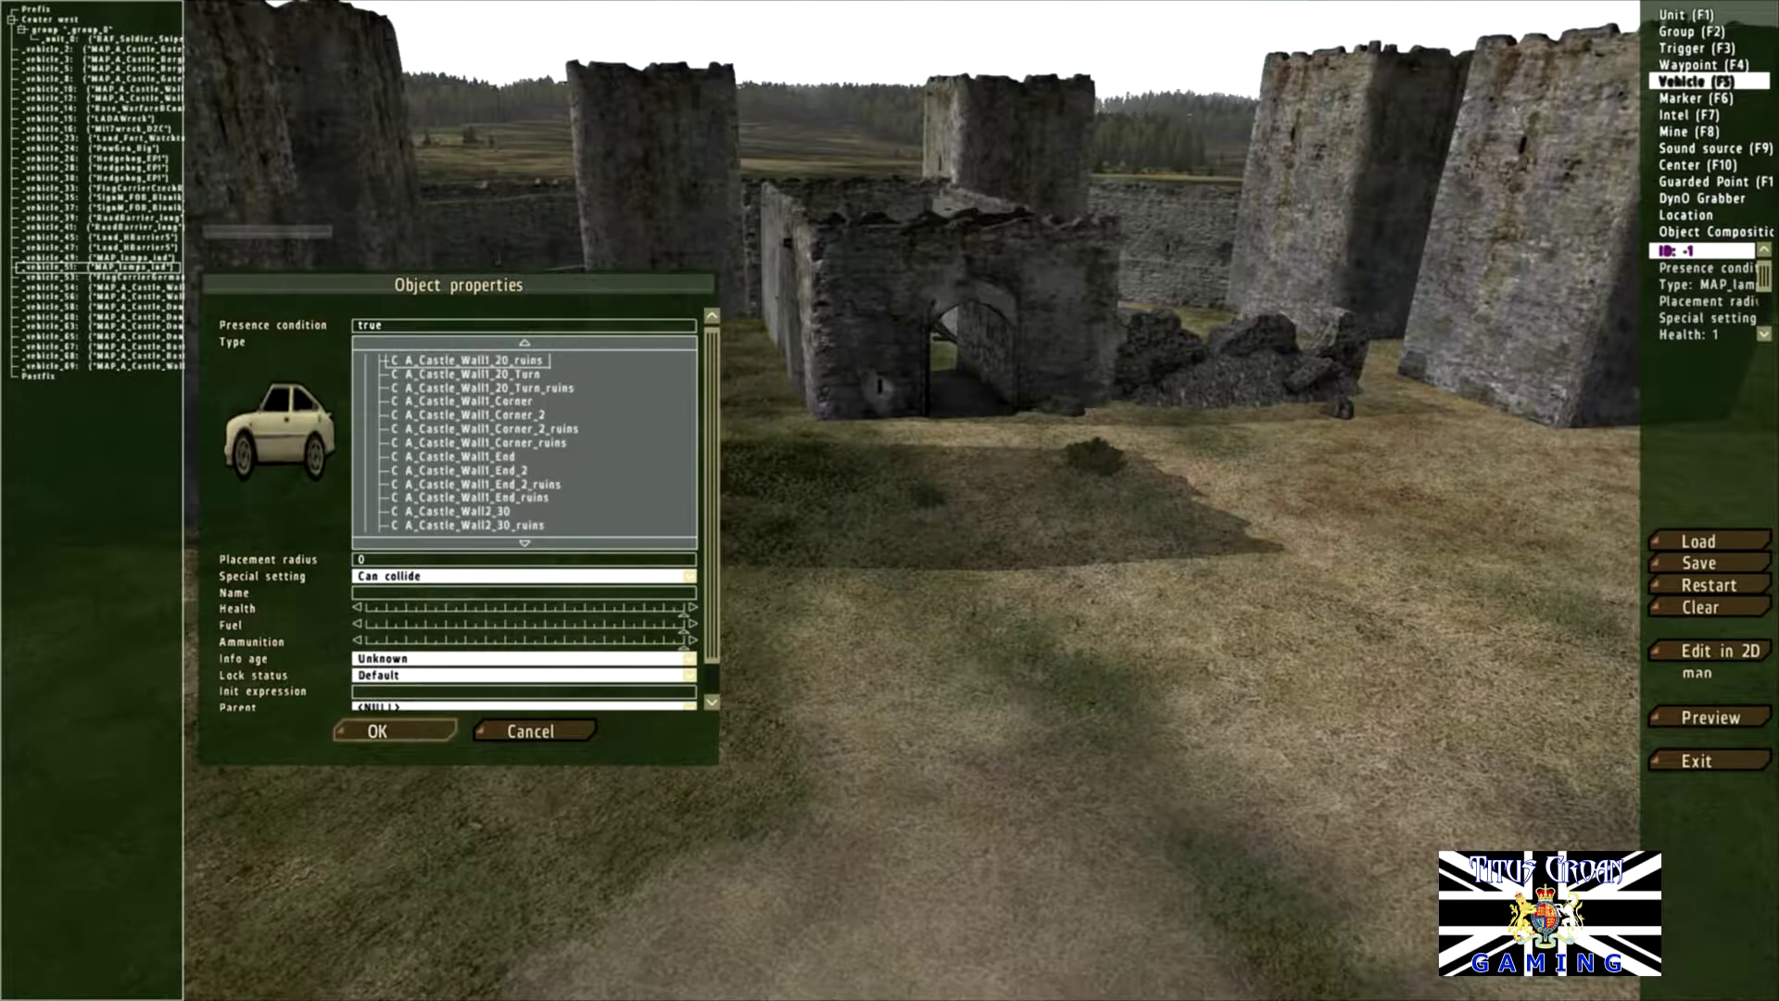
left_click(457, 511)
left_click(377, 731)
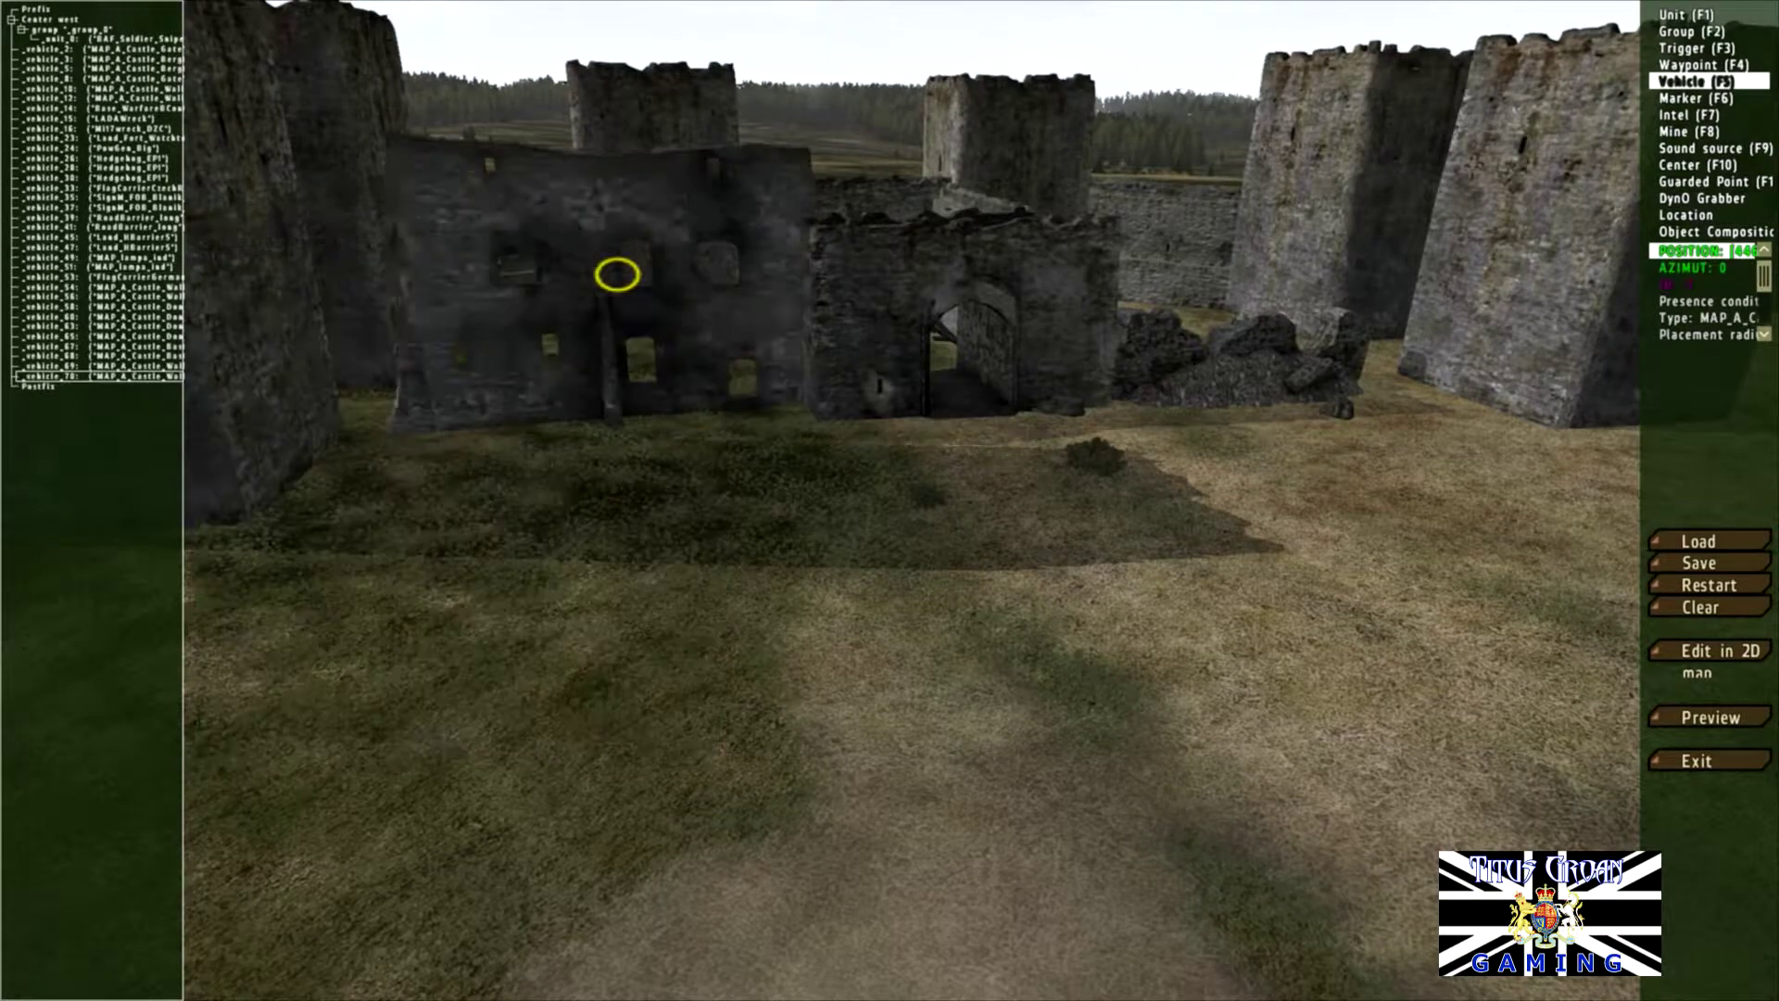
Step: Shift the new Wall2_30 section away from the gatehouse to fill the gap towards the nearby rear Donjon tower
mouse_move(617, 275)
left_mouse_down()
mouse_move(612, 322)
mouse_move(590, 306)
mouse_move(612, 318)
mouse_move(600, 282)
left_mouse_up()
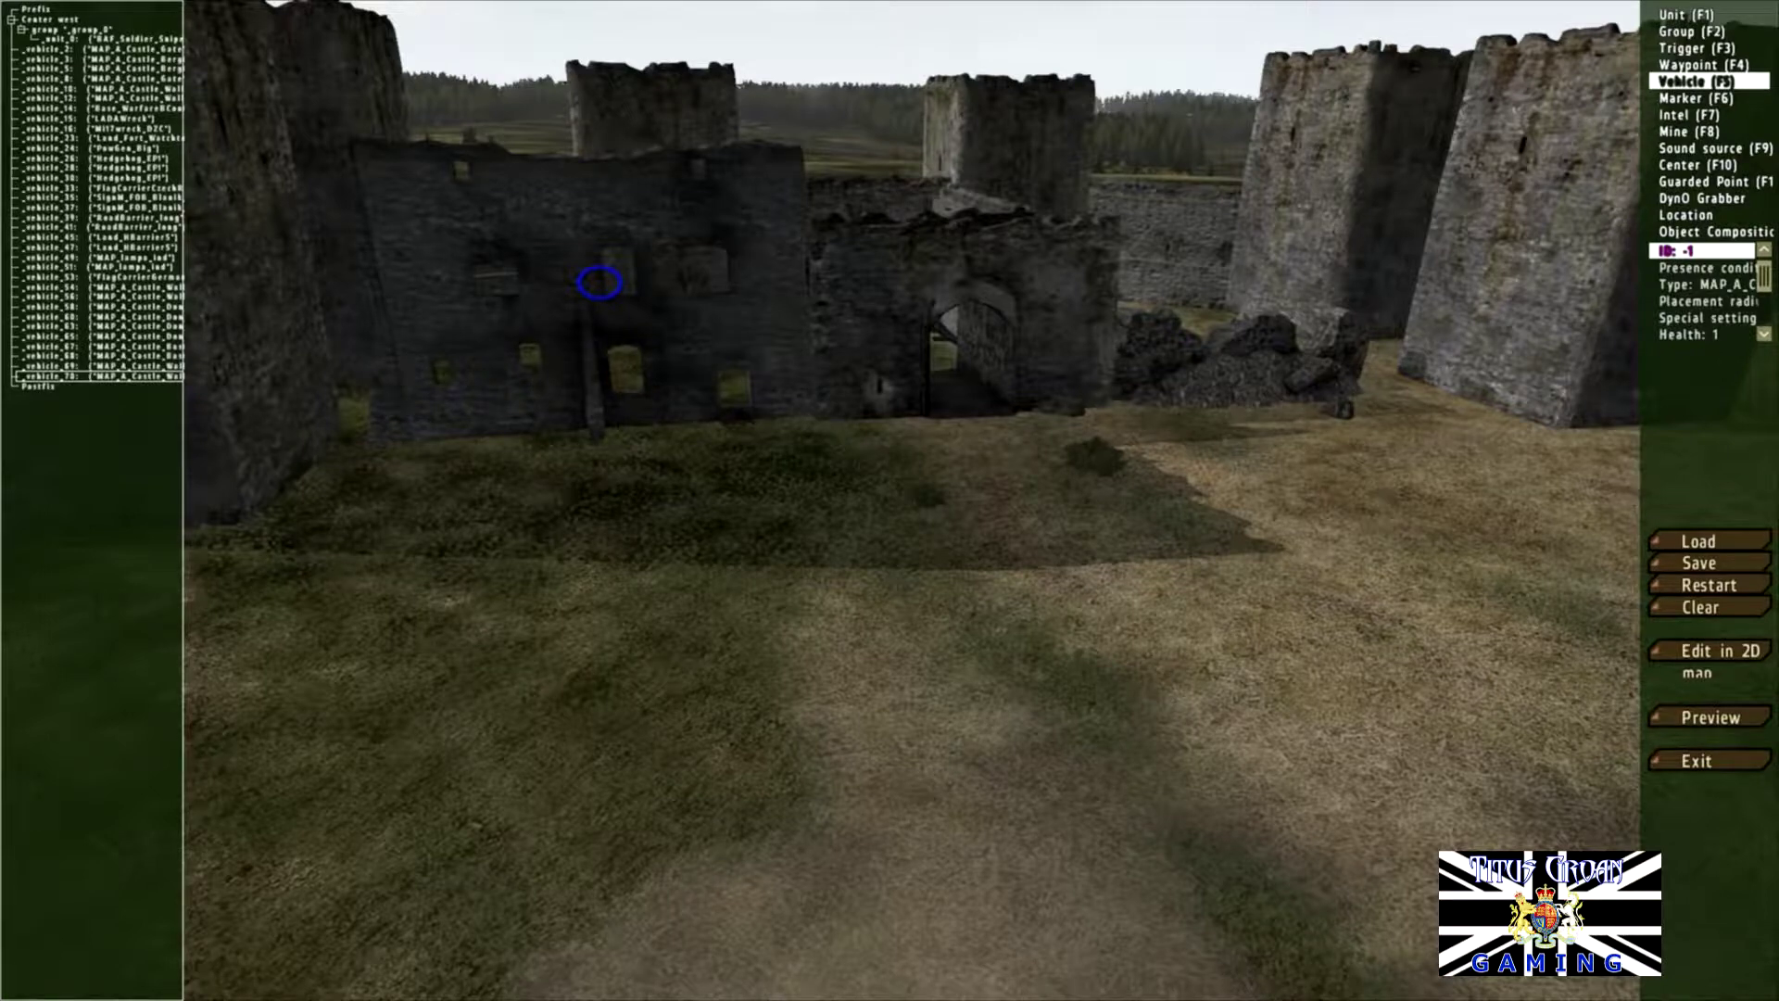
mouse_move(599, 282)
left_mouse_down()
mouse_move(457, 306)
mouse_move(565, 286)
left_mouse_up()
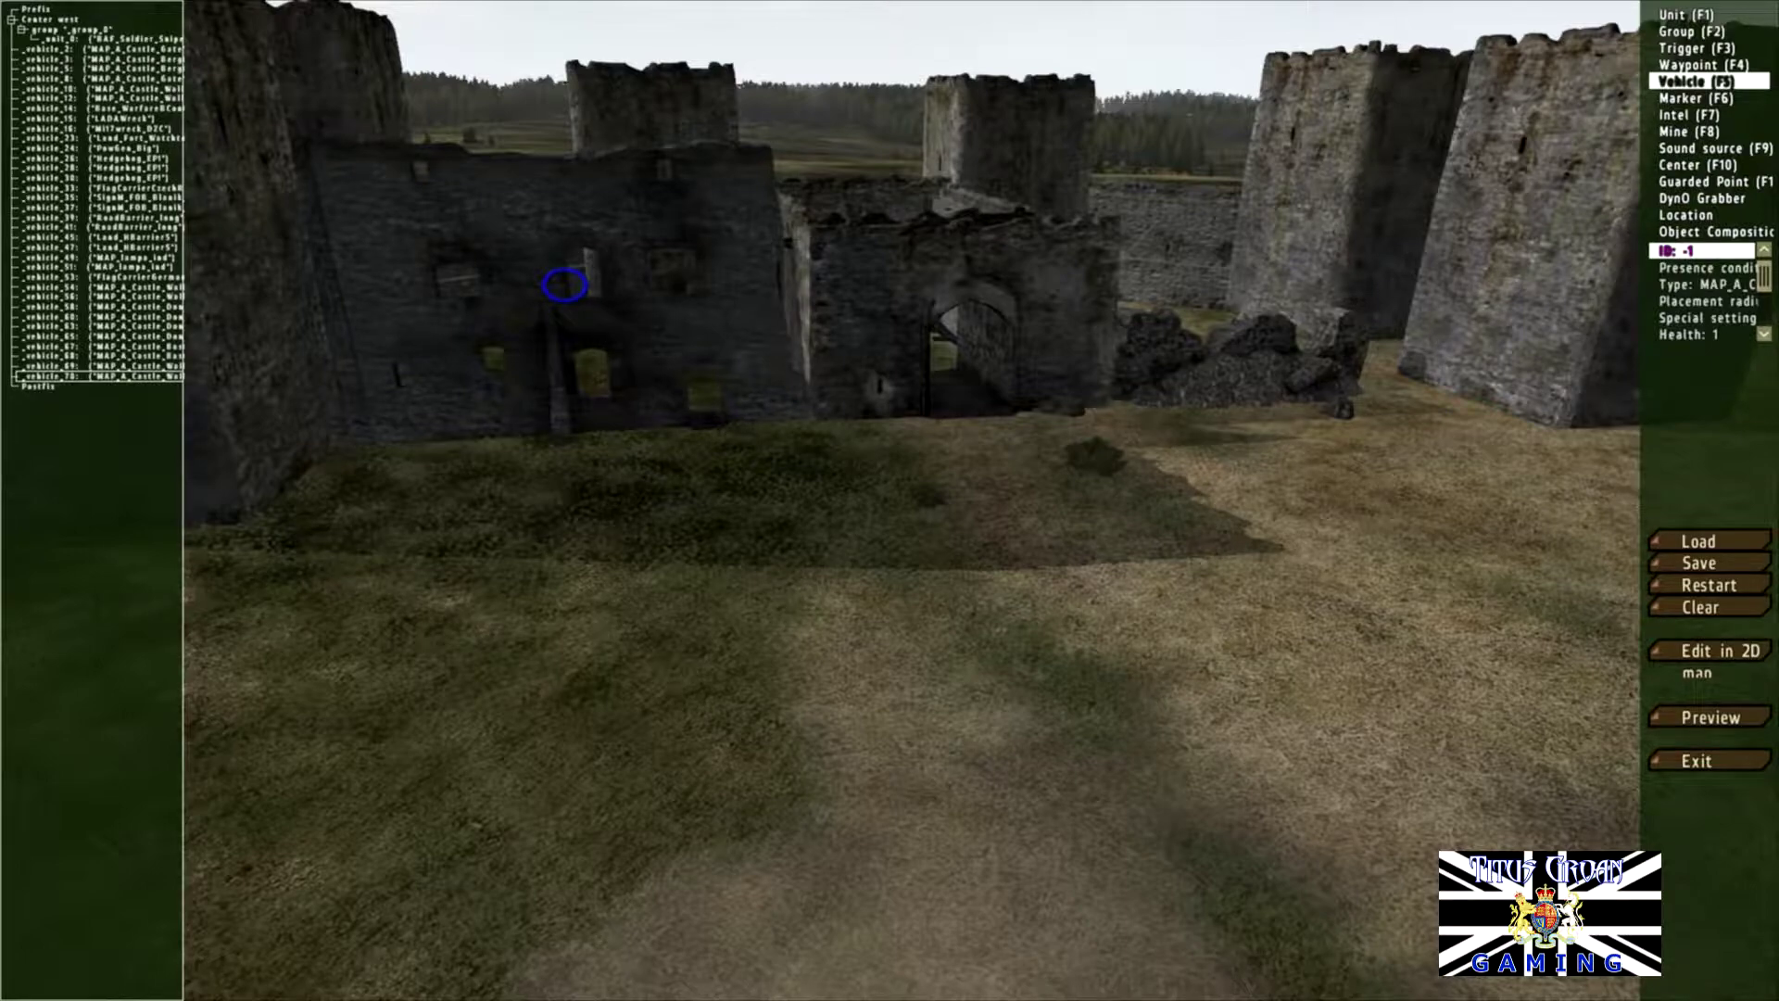
mouse_move(565, 286)
right_mouse_down()
mouse_move(797, 329)
mouse_move(516, 331)
mouse_move(575, 331)
right_mouse_up()
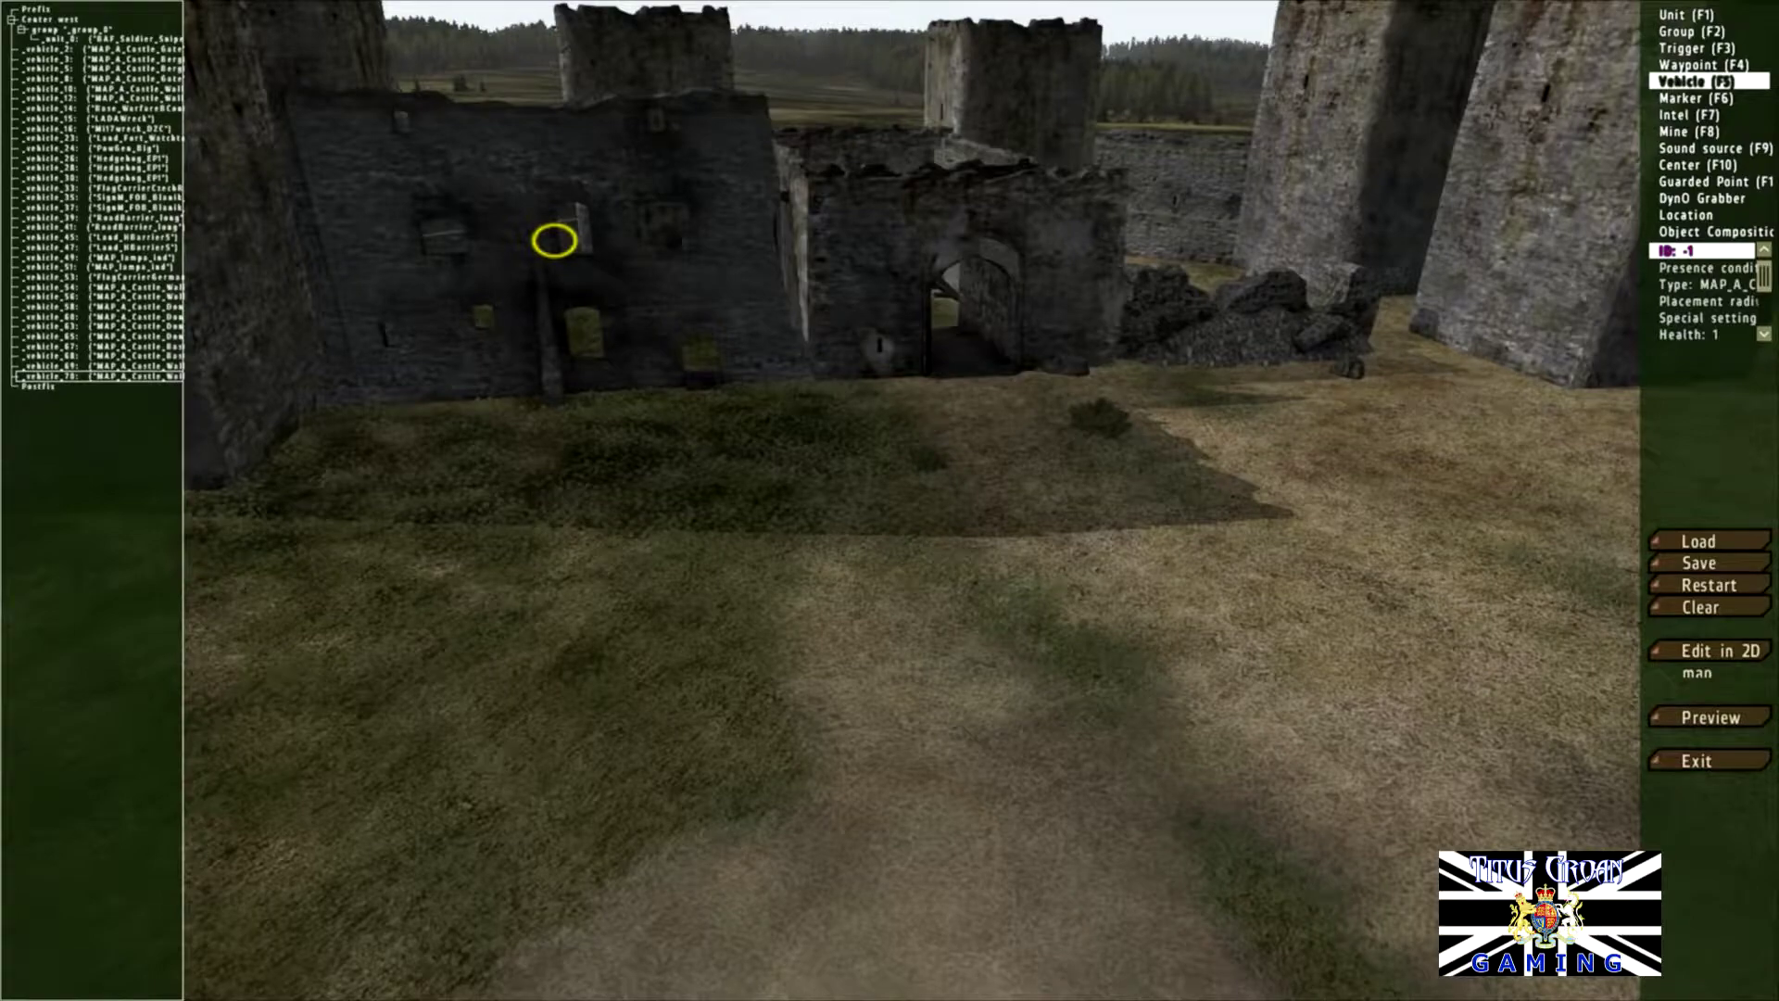
Step: Add a MASH tent in the open courtyard on the ruined-wall side of the gatehouse
key("q")
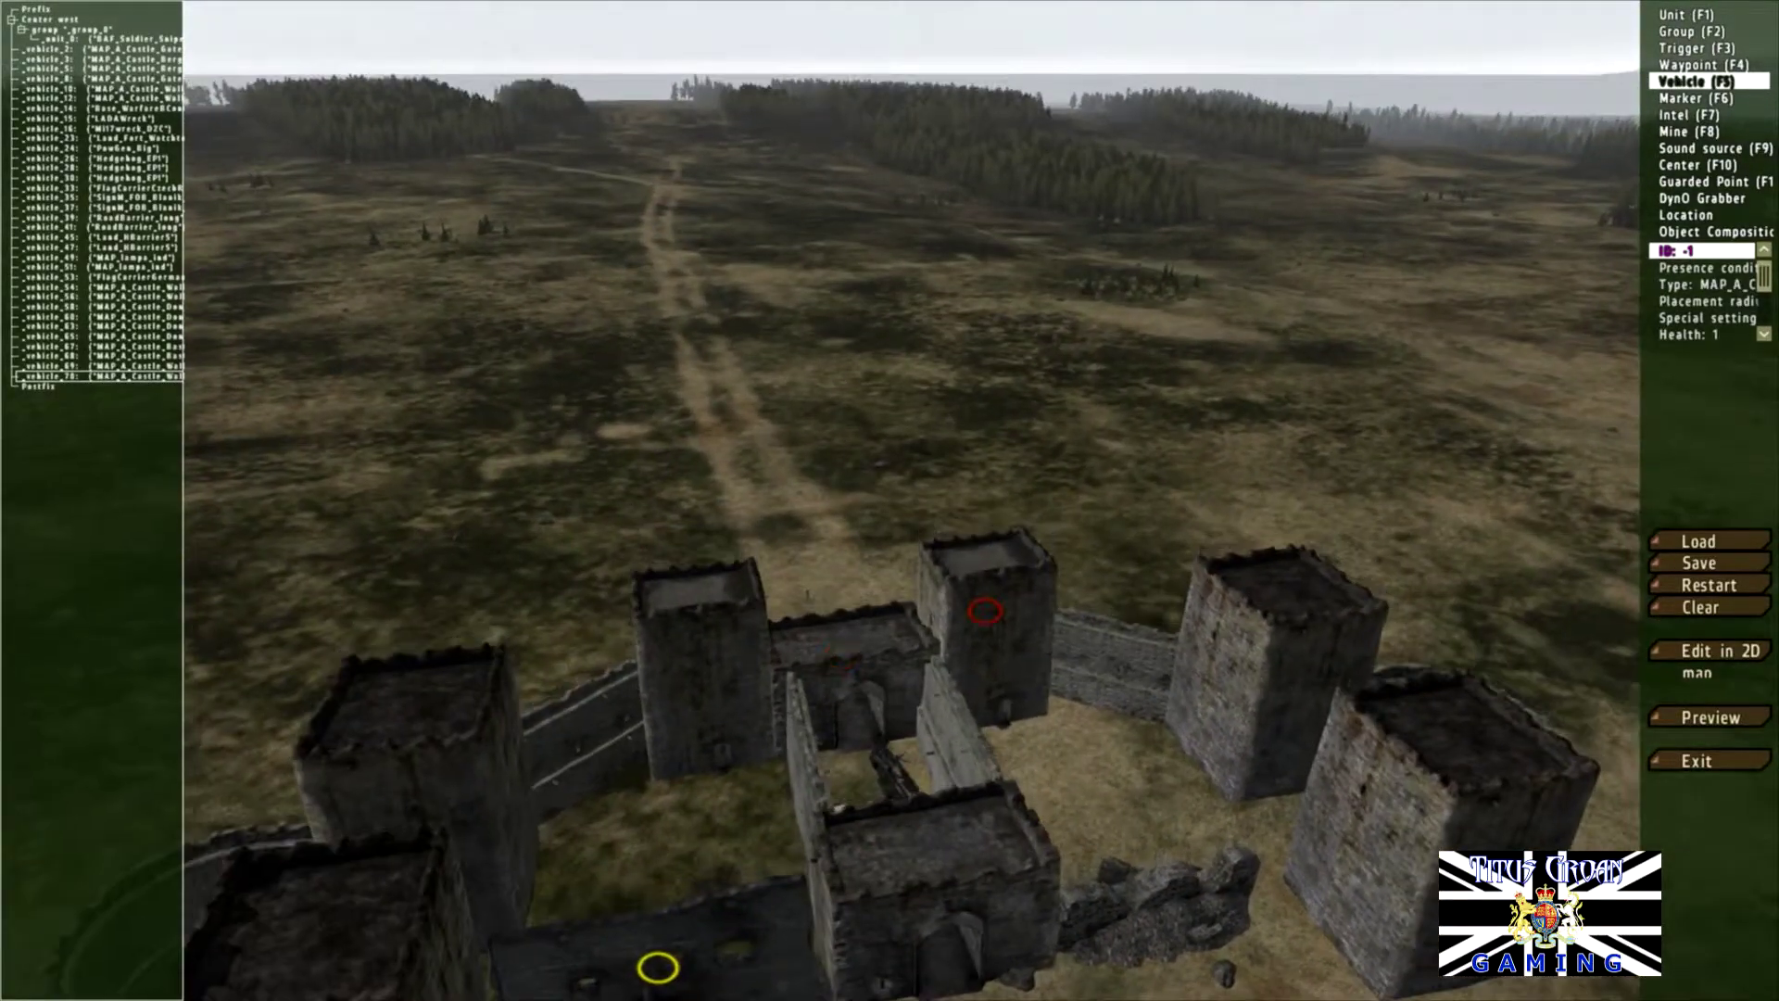
mouse_move(992, 608)
right_mouse_down()
mouse_move(1334, 704)
mouse_move(1149, 741)
mouse_move(1288, 783)
mouse_move(1047, 894)
mouse_move(1094, 890)
right_mouse_up()
double_click(607, 696)
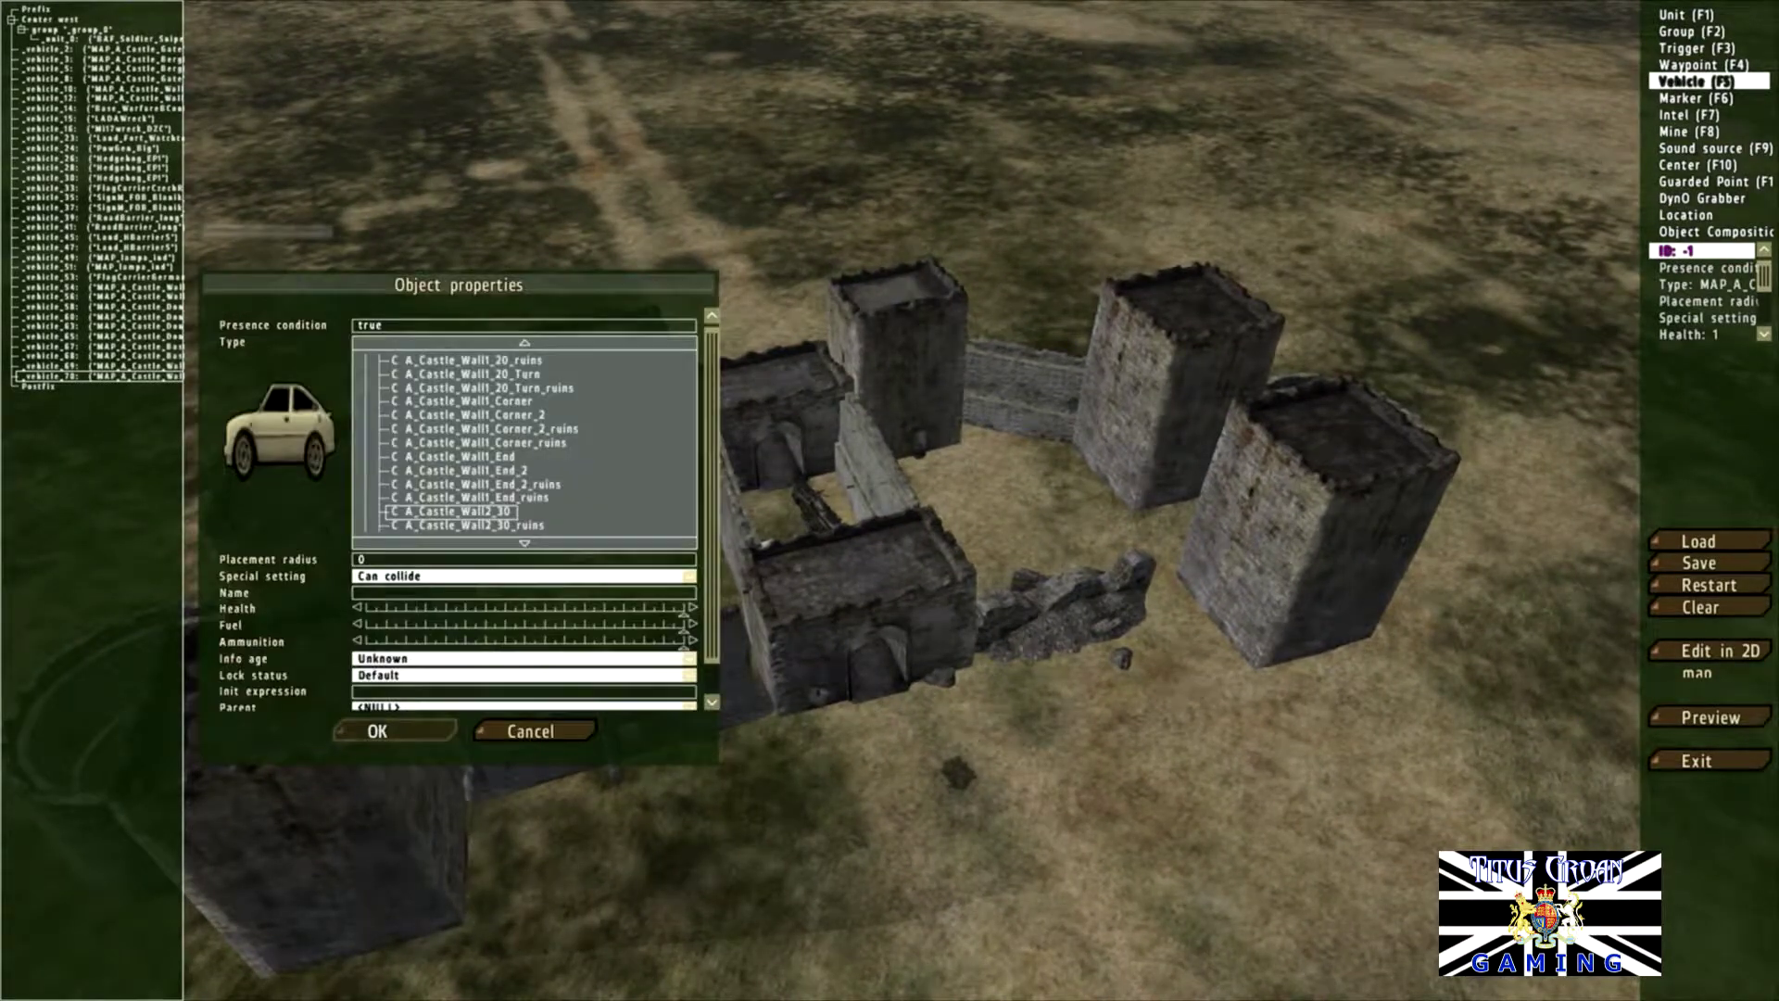
scroll(524, 445, "up", 5)
scroll(524, 444, "up", 3)
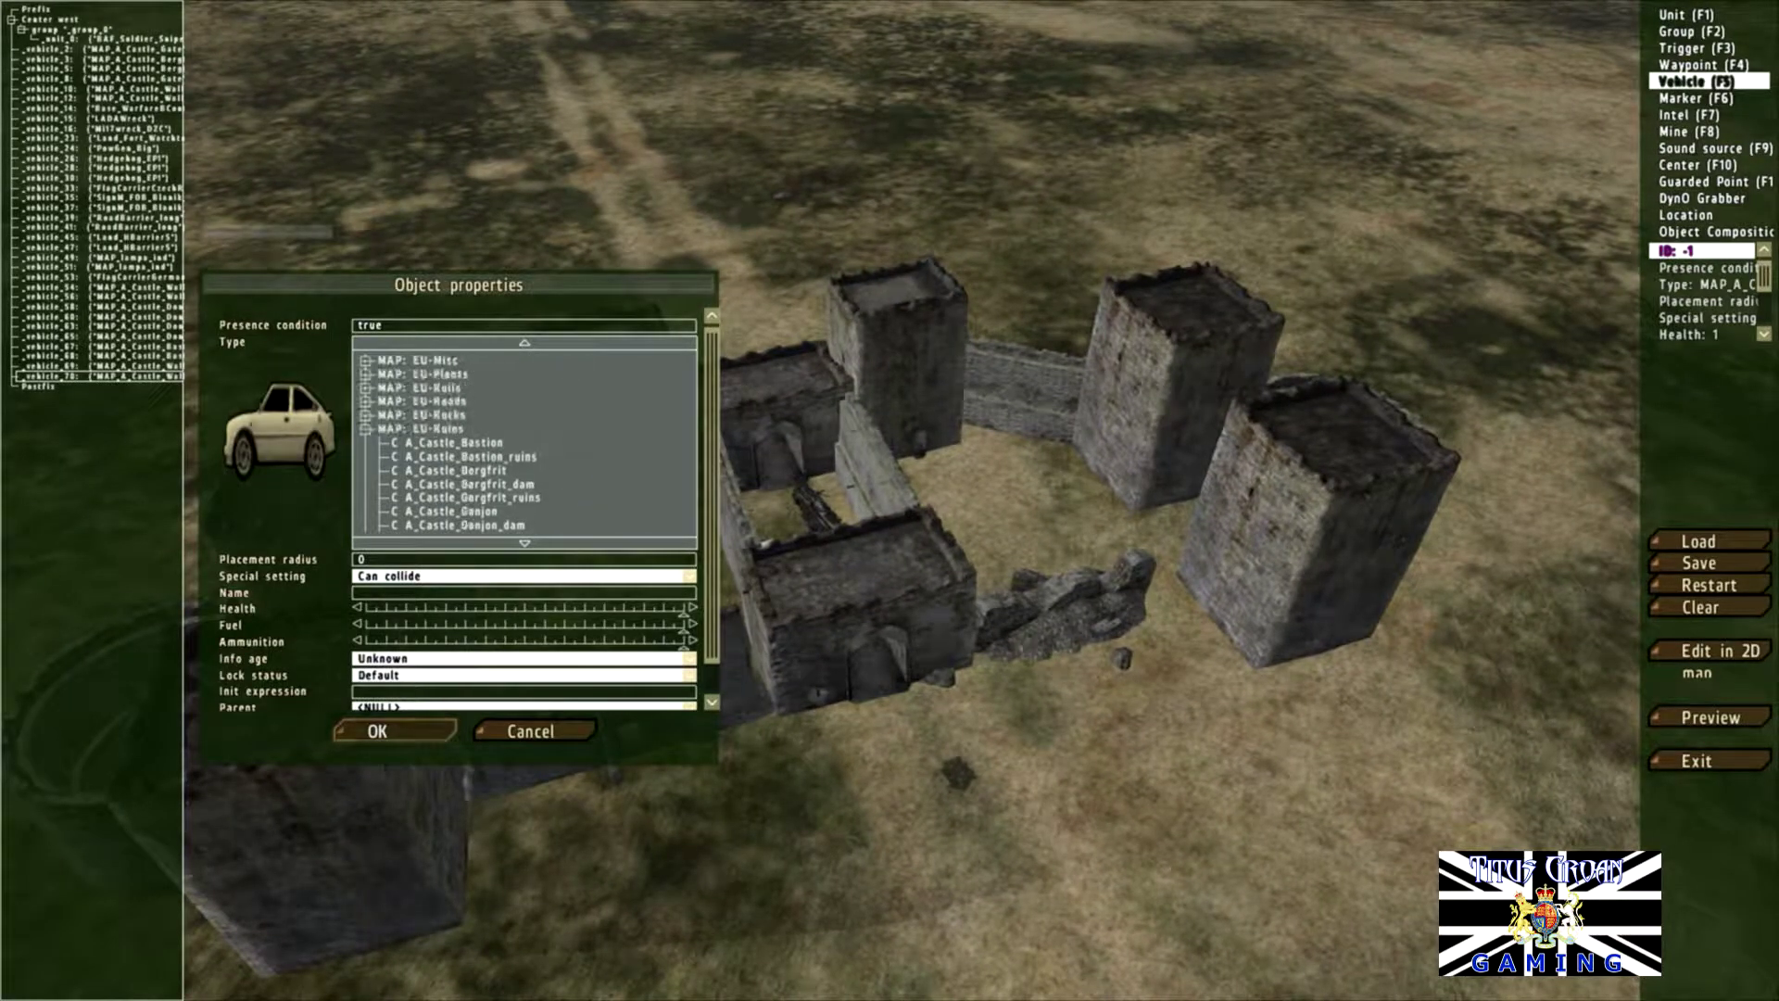
left_click(366, 429)
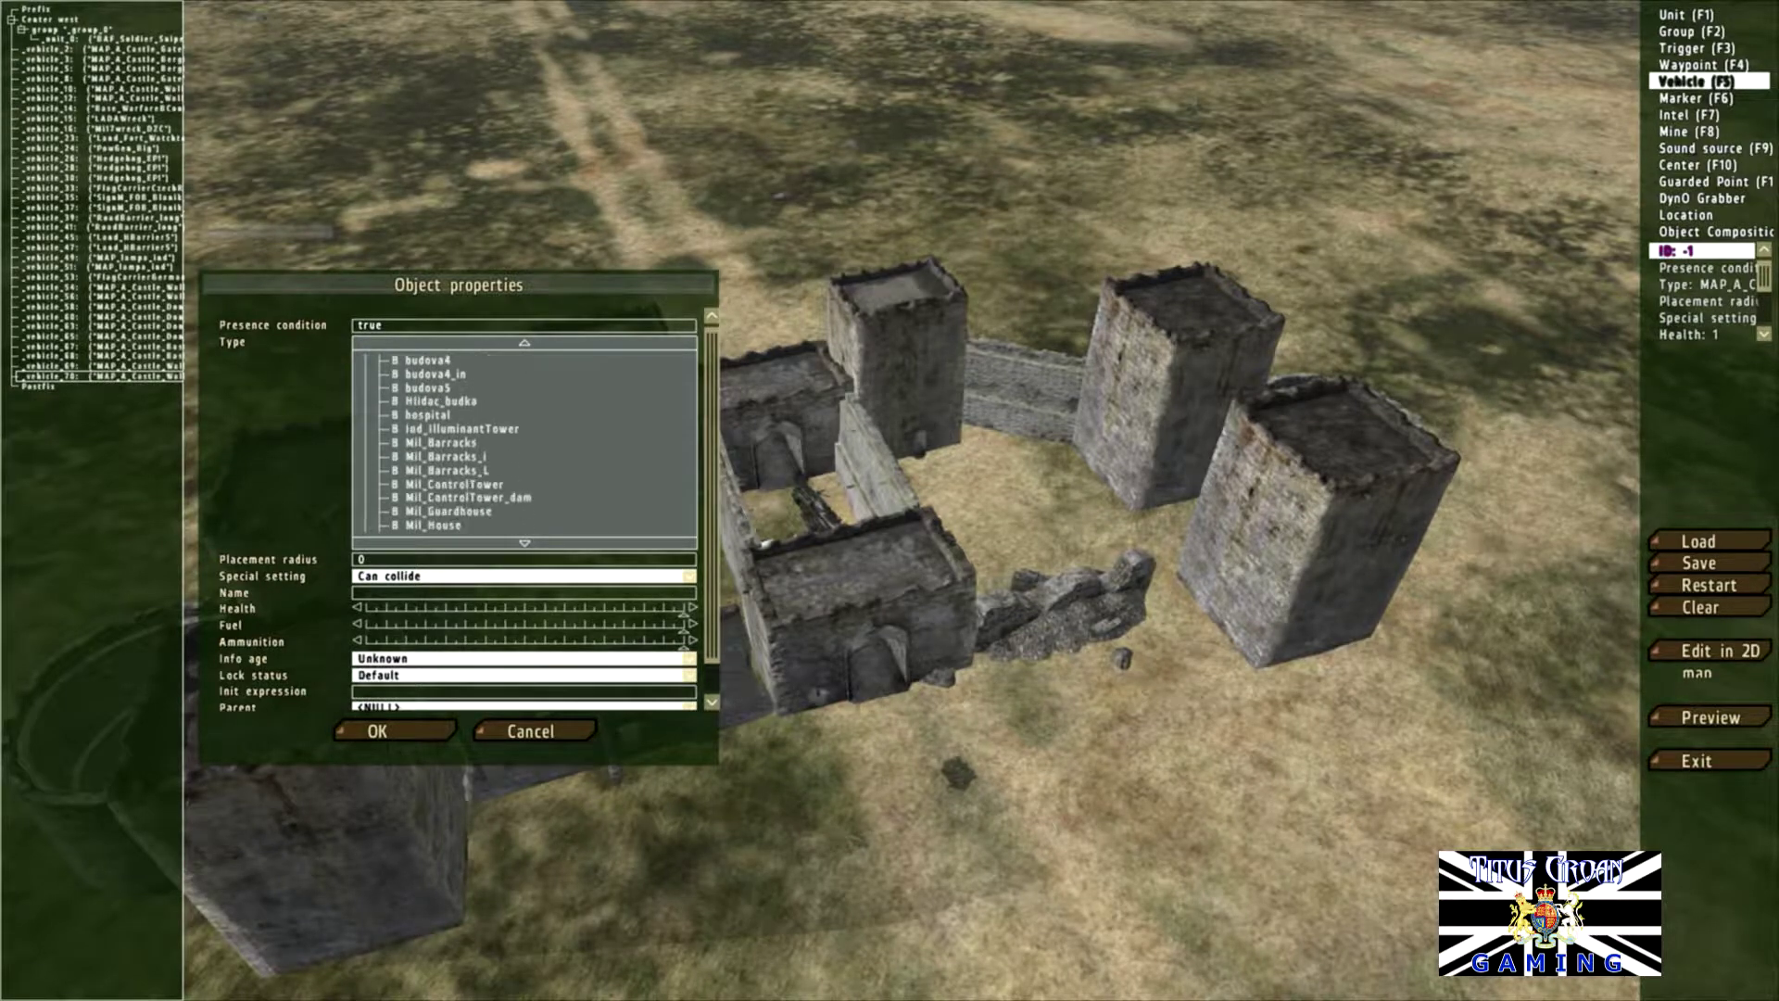
scroll(525, 442, "down", 5)
scroll(524, 442, "down", 5)
scroll(525, 442, "down", 5)
scroll(524, 442, "down", 5)
scroll(524, 442, "down", 5)
scroll(524, 442, "down", 3)
left_click(421, 471)
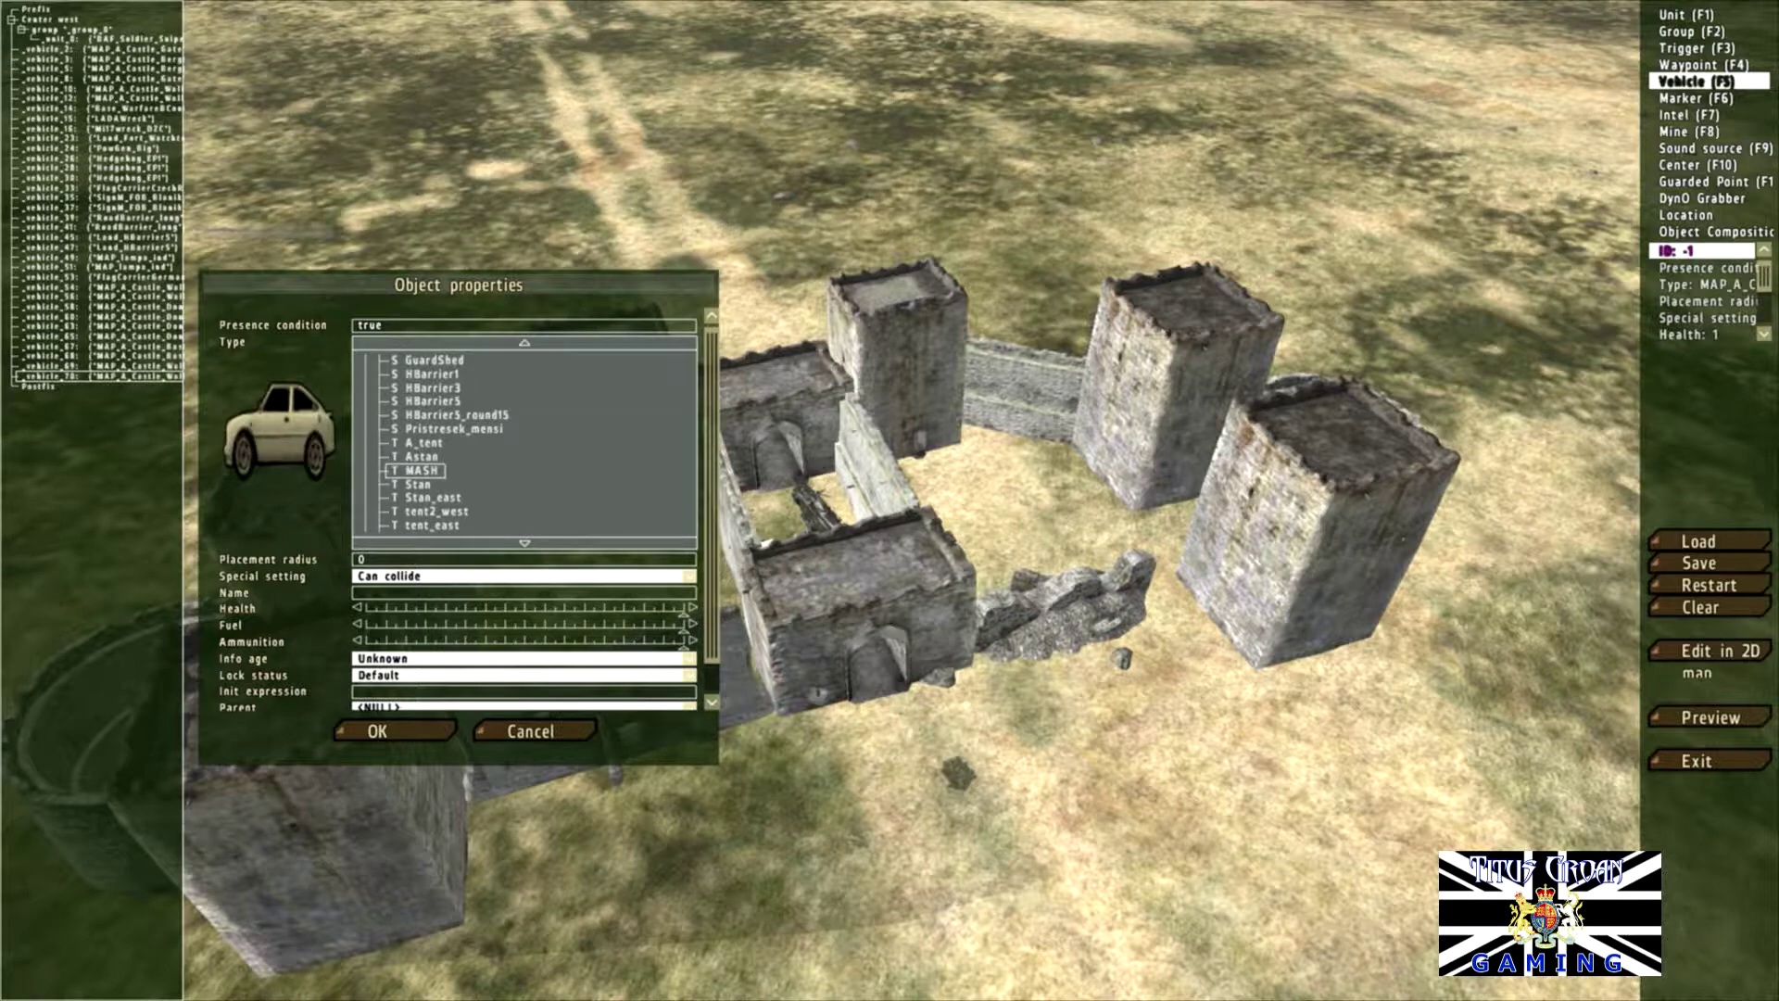
left_click(394, 731)
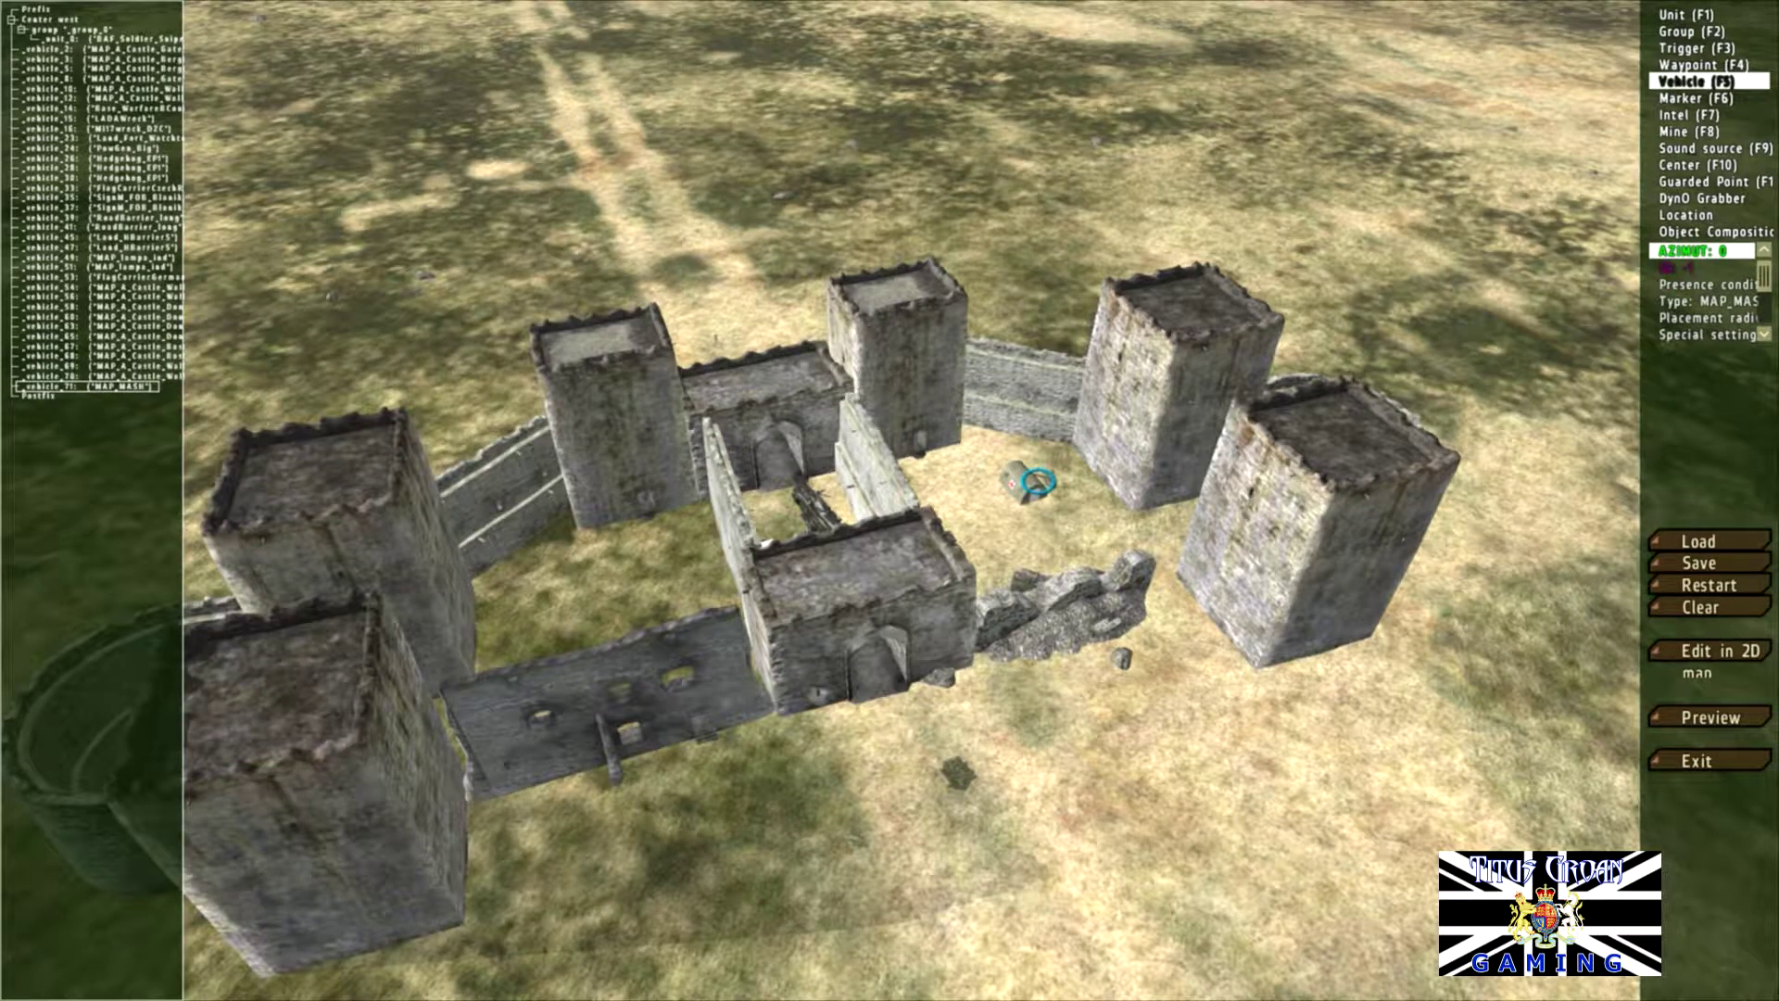
Step: Move the MASH tent into the corner between the curtain wall and the Donjon tower and rotate it to fit
left_click_drag(1038, 479, 1052, 468)
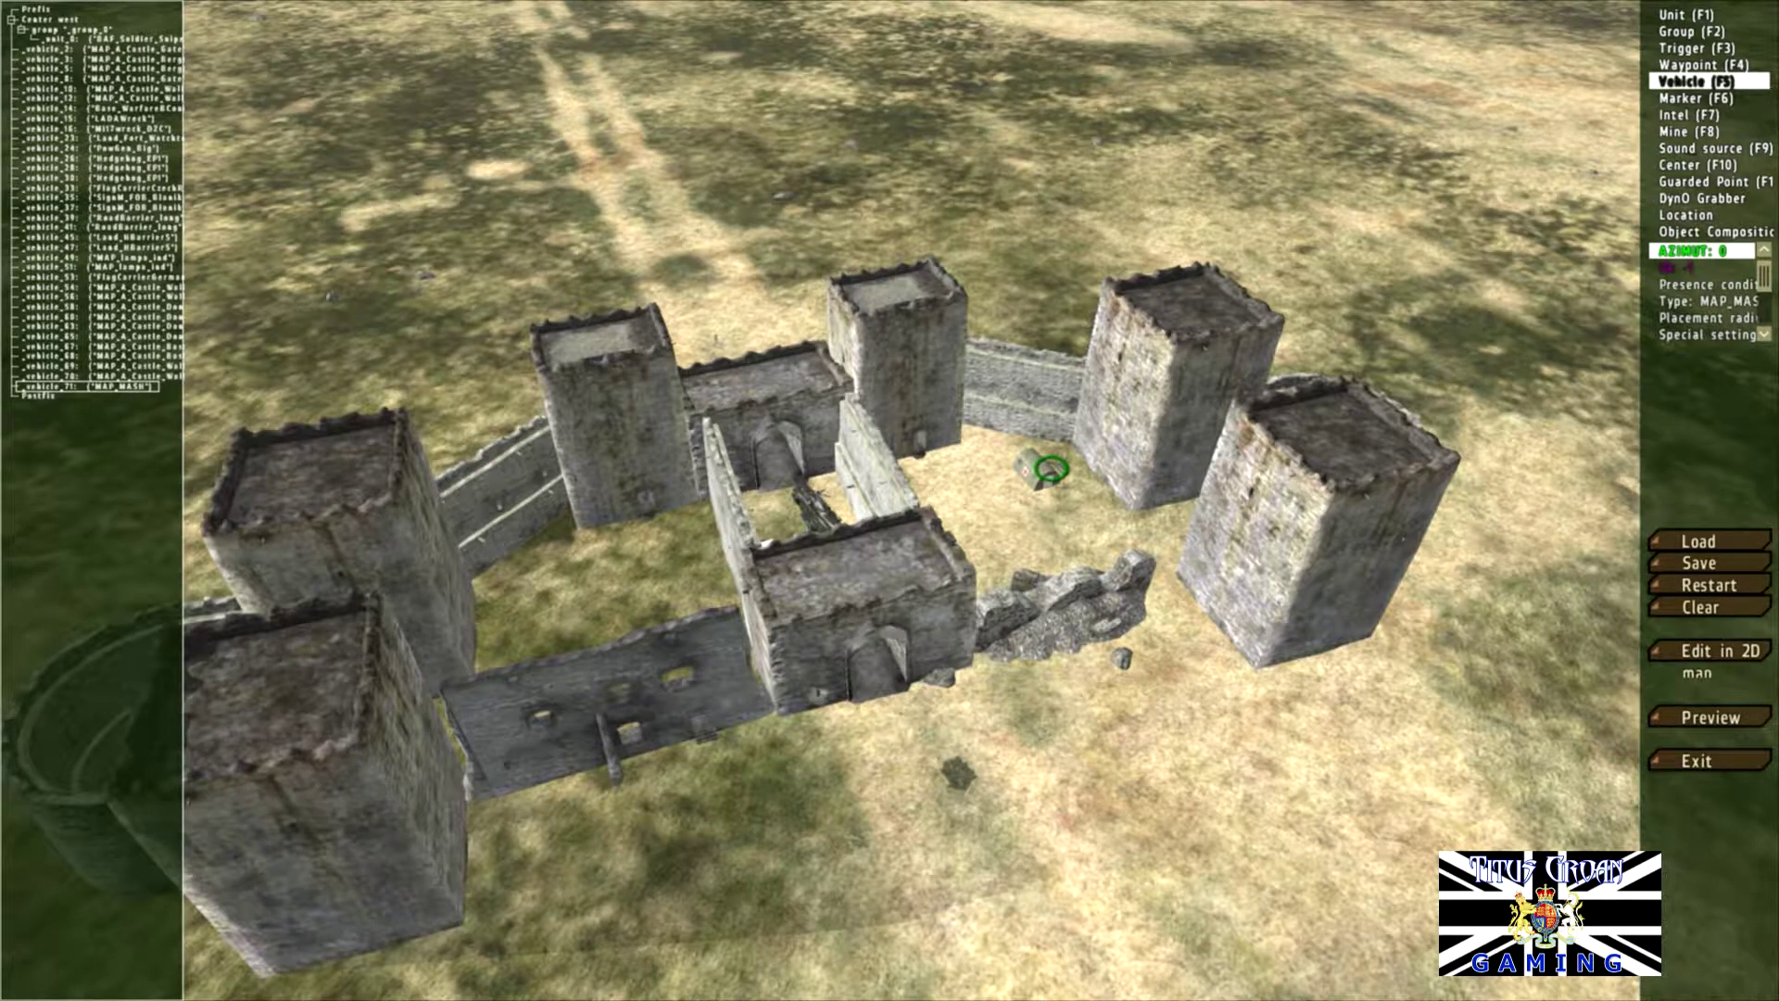
left_click_drag(1051, 468, 1053, 461, "shift")
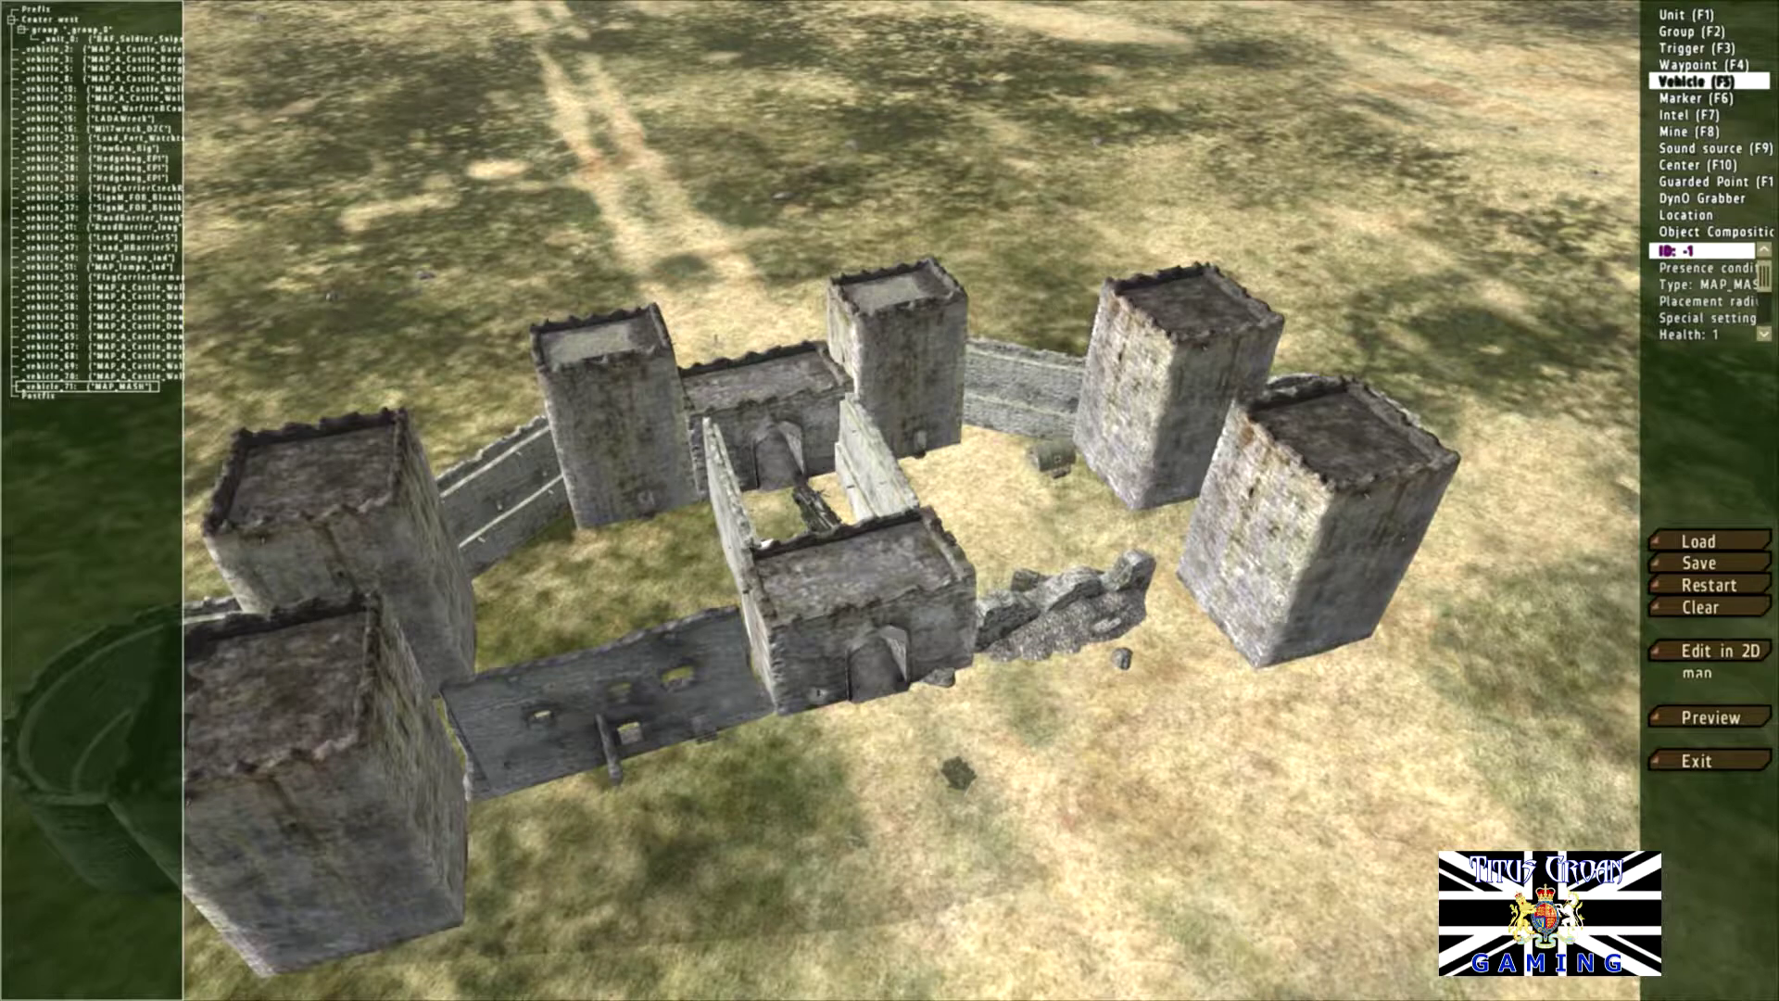
key("z")
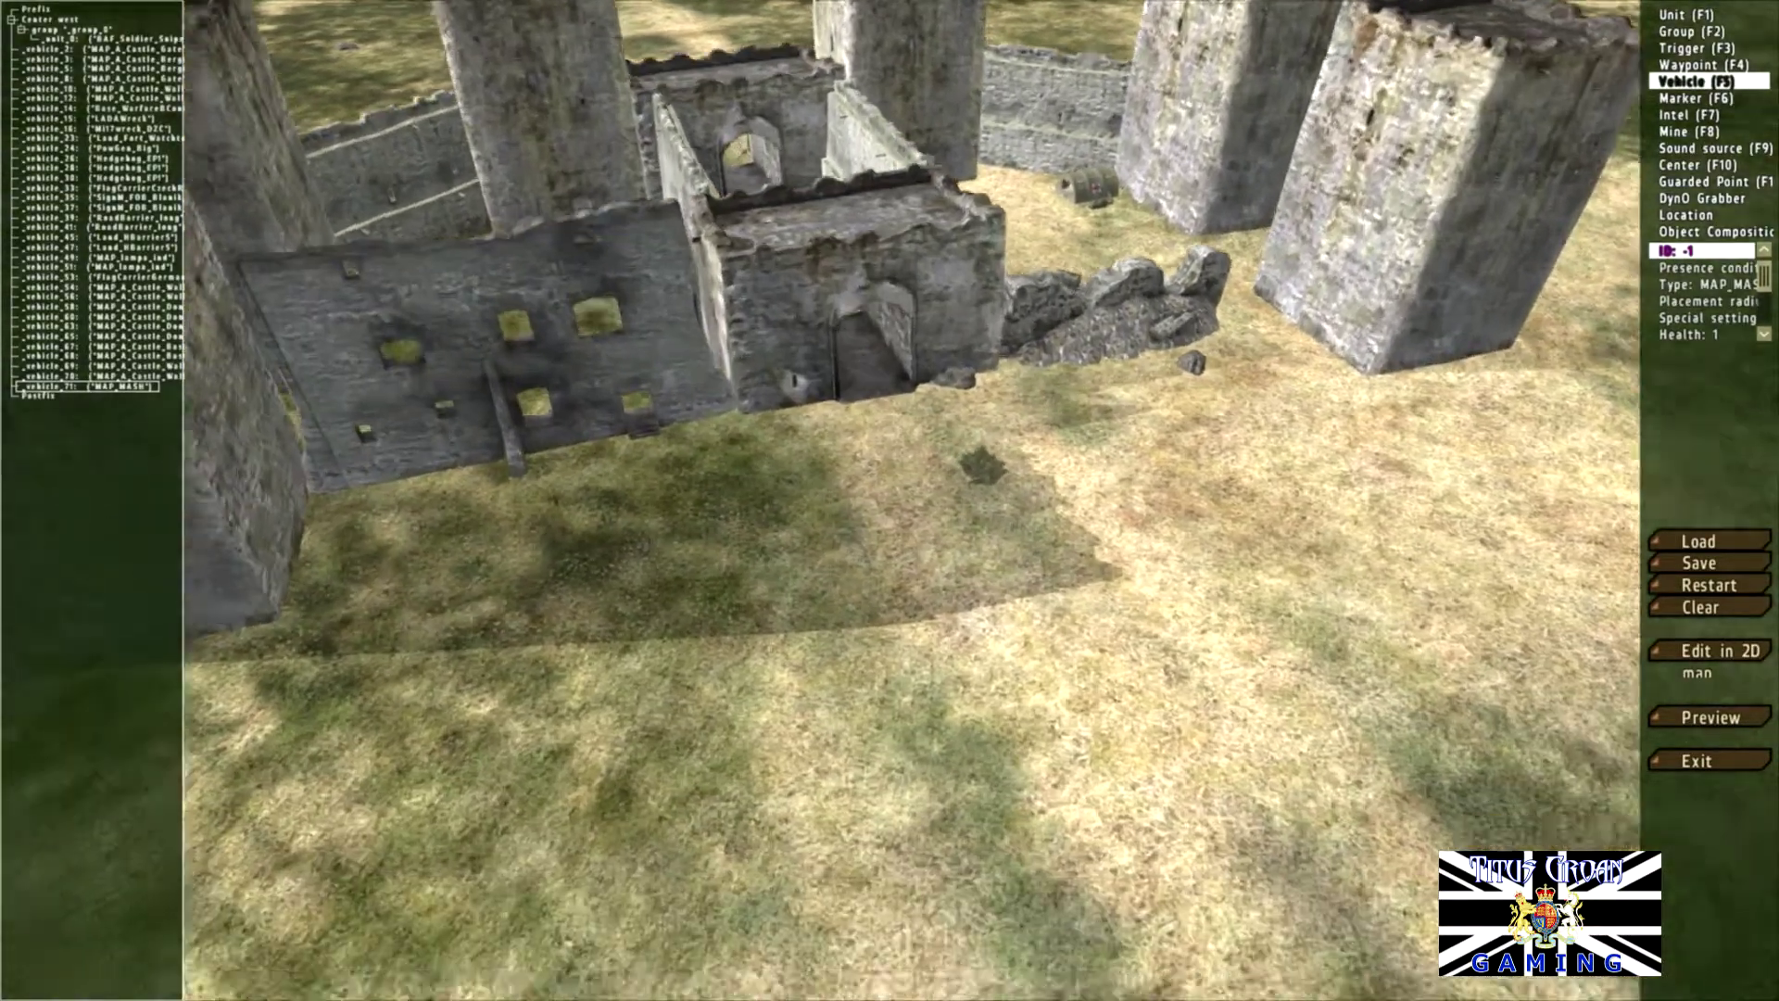
key("w")
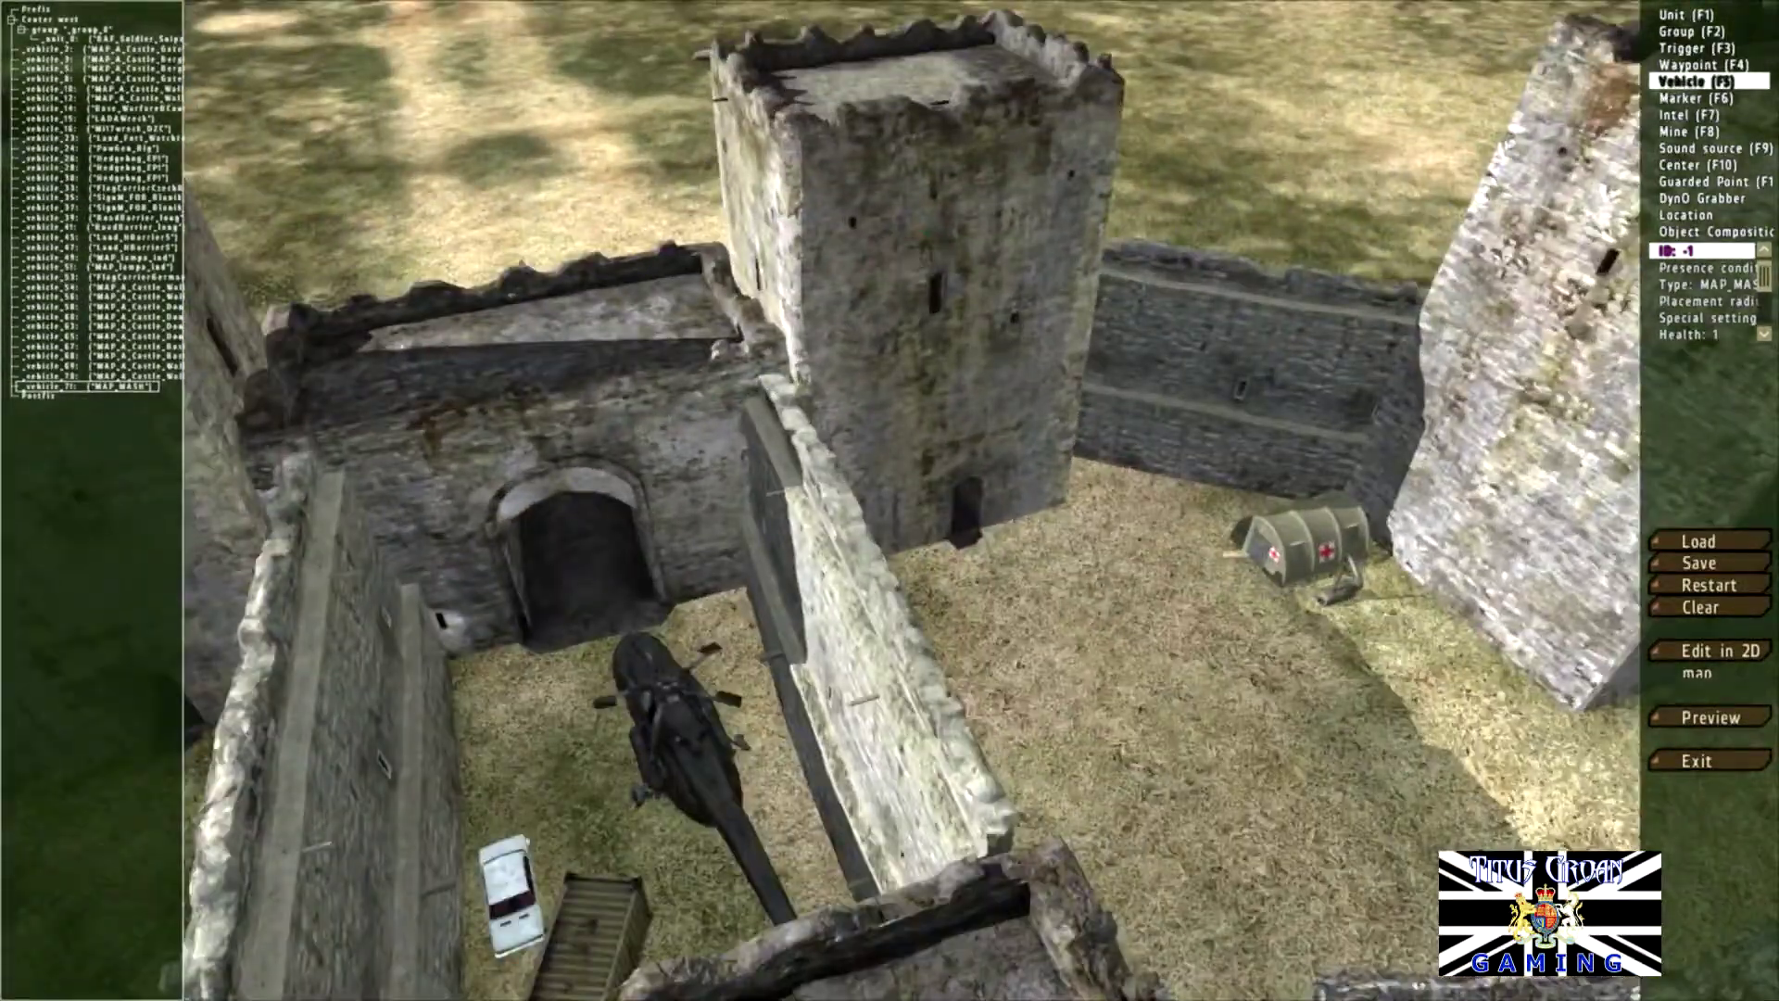
right_click_drag(912, 500, 1529, 556)
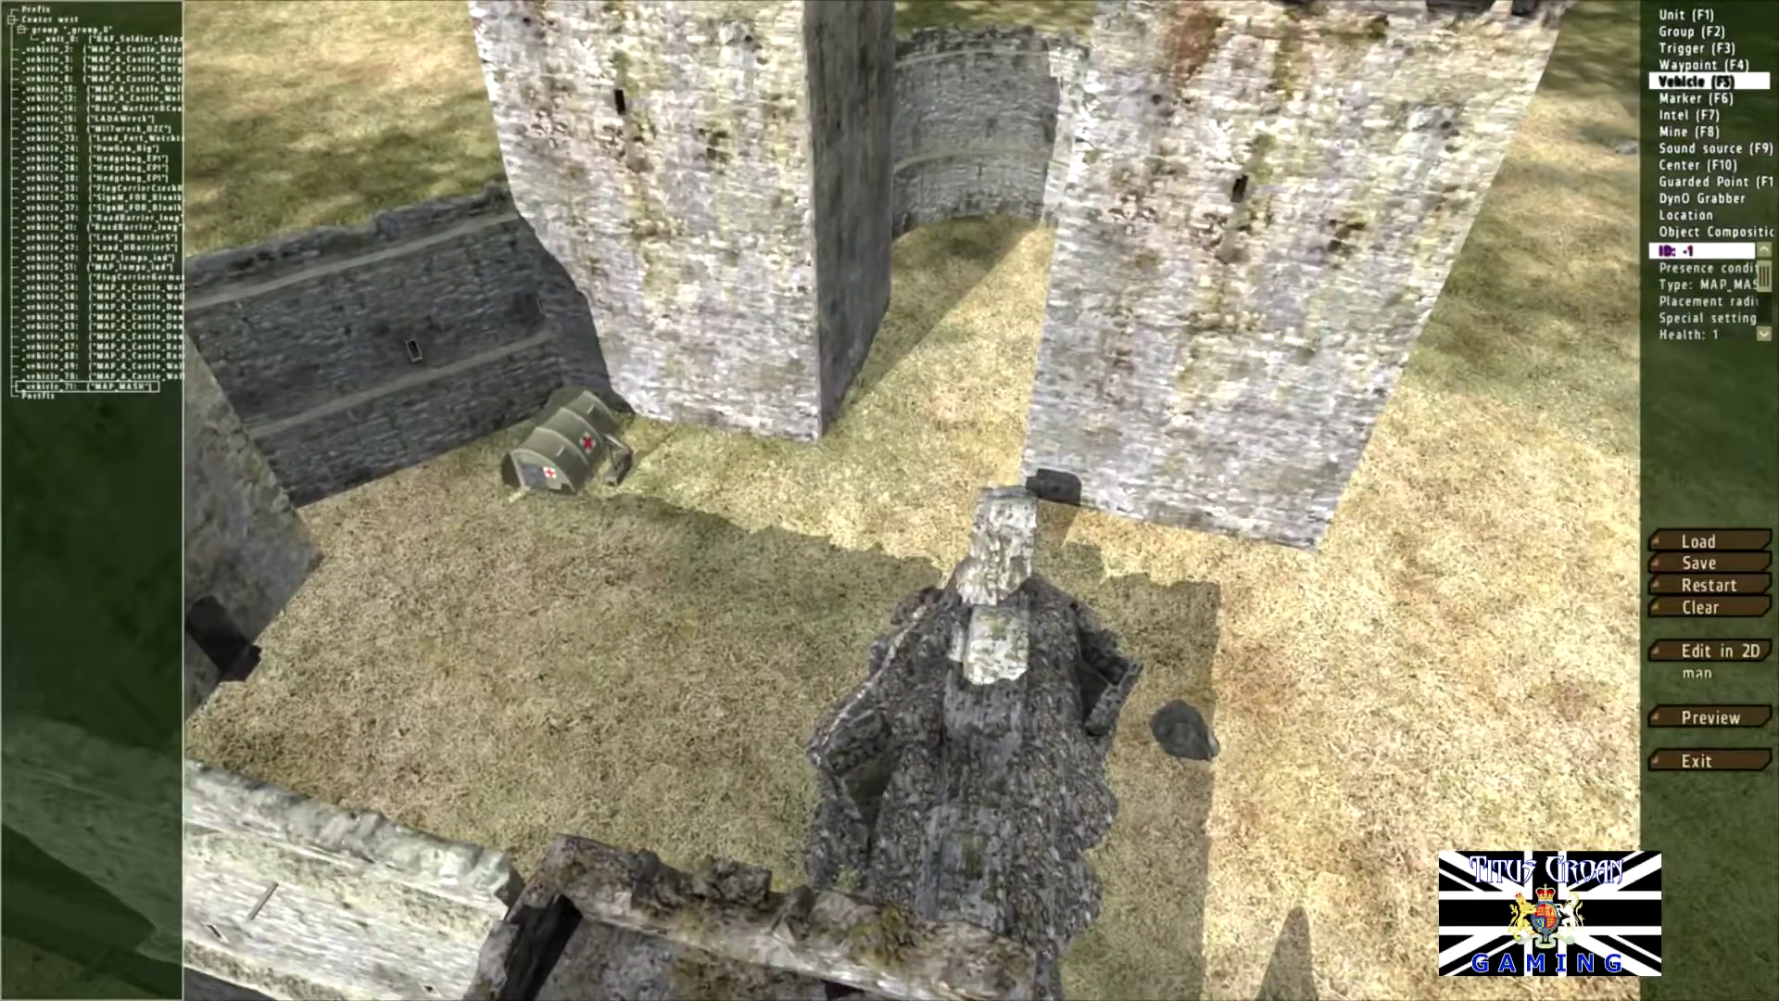
key("a")
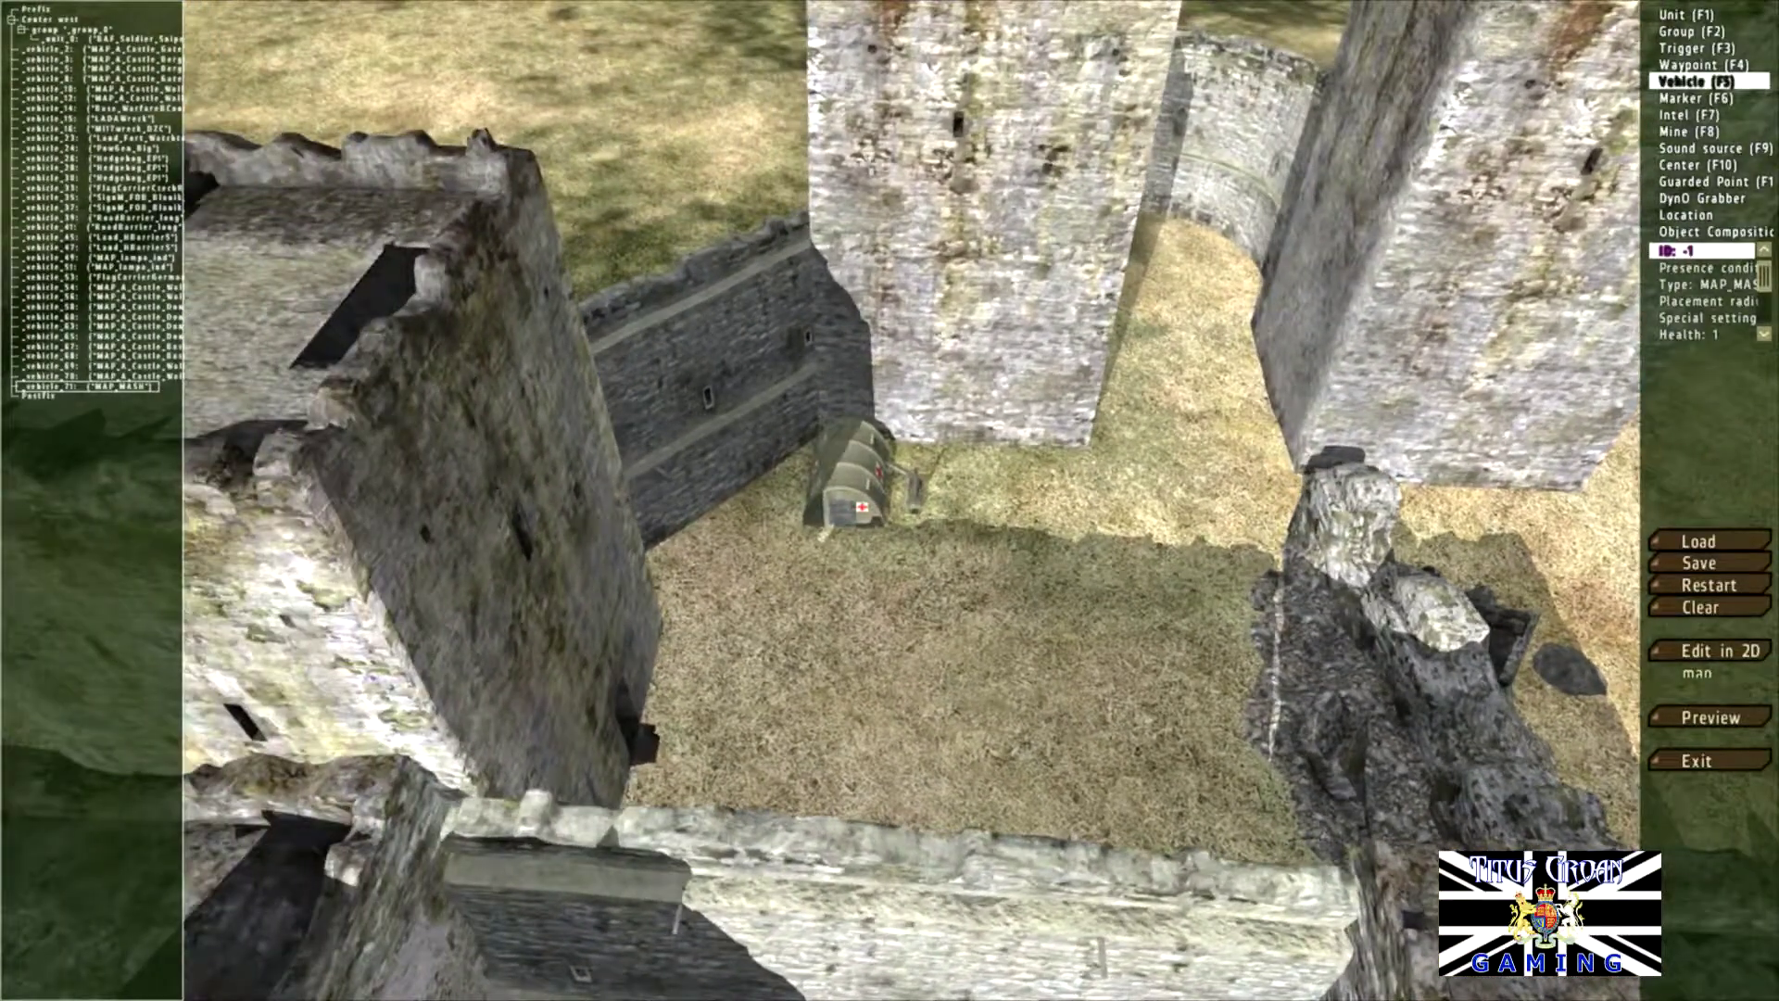
left_click_drag(882, 483, 888, 485)
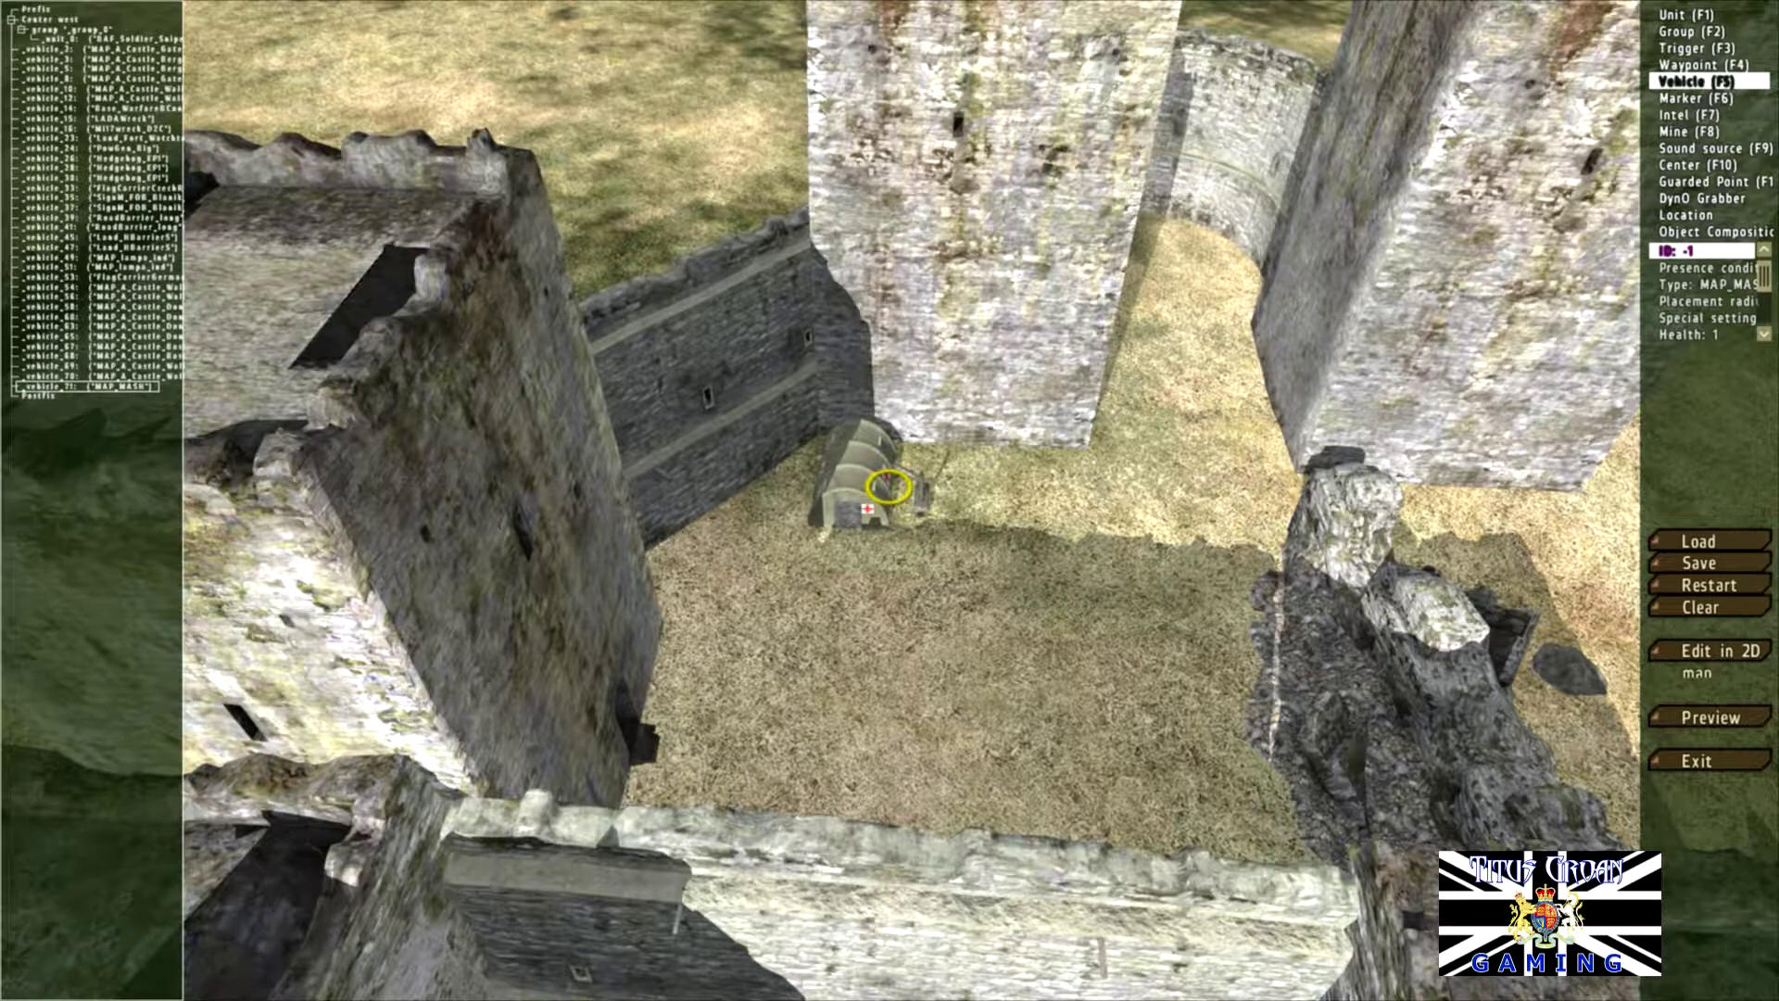
Step: Check the MASH tent up close and slightly fine-tune its placement beside the curtain wall
key("w")
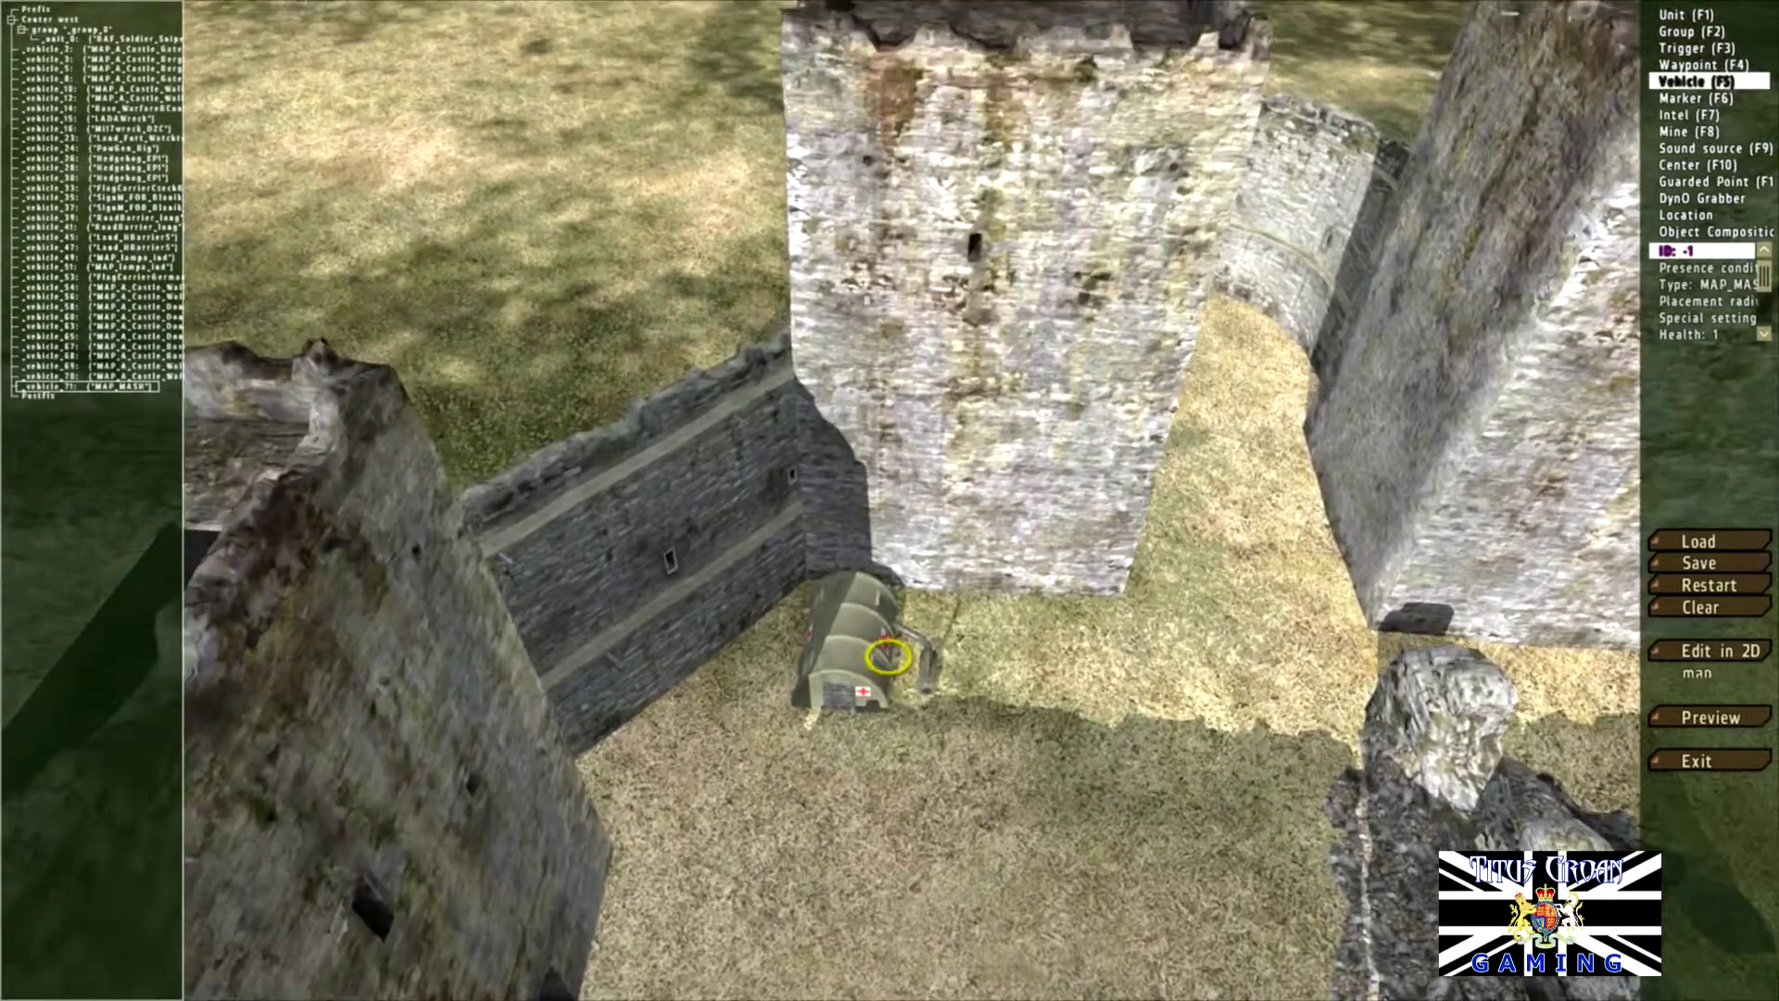
key("z")
key("w")
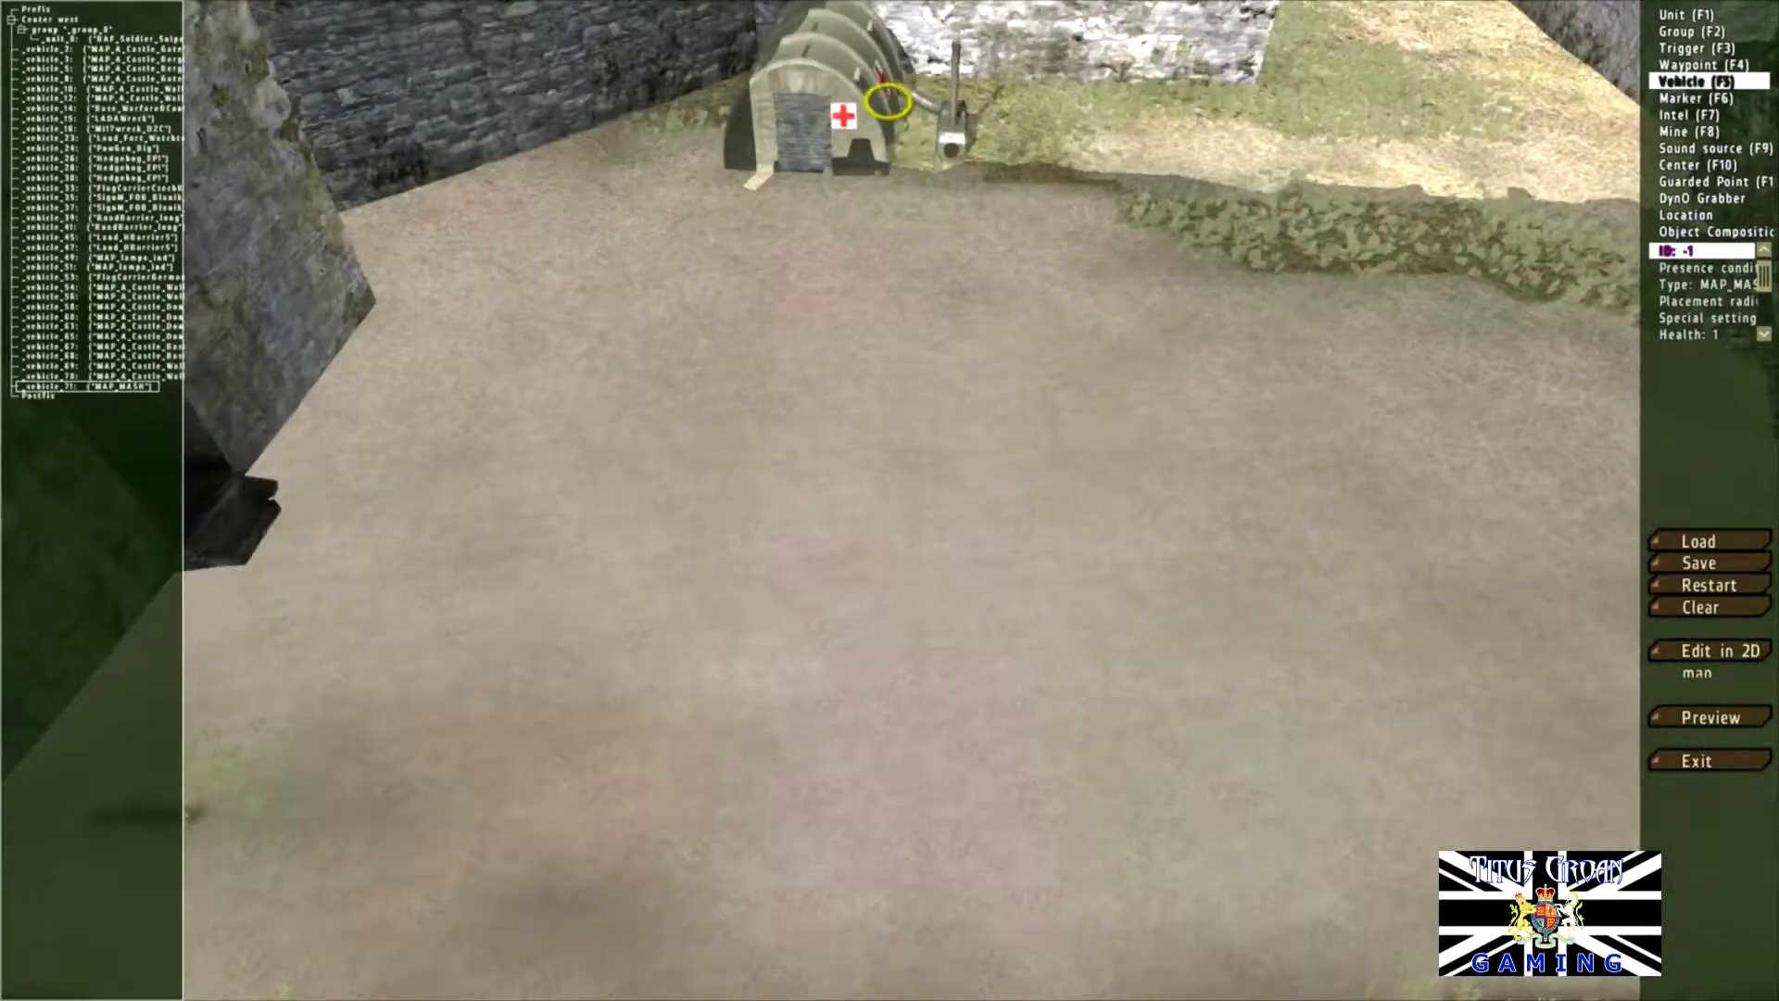
key("z")
key("s")
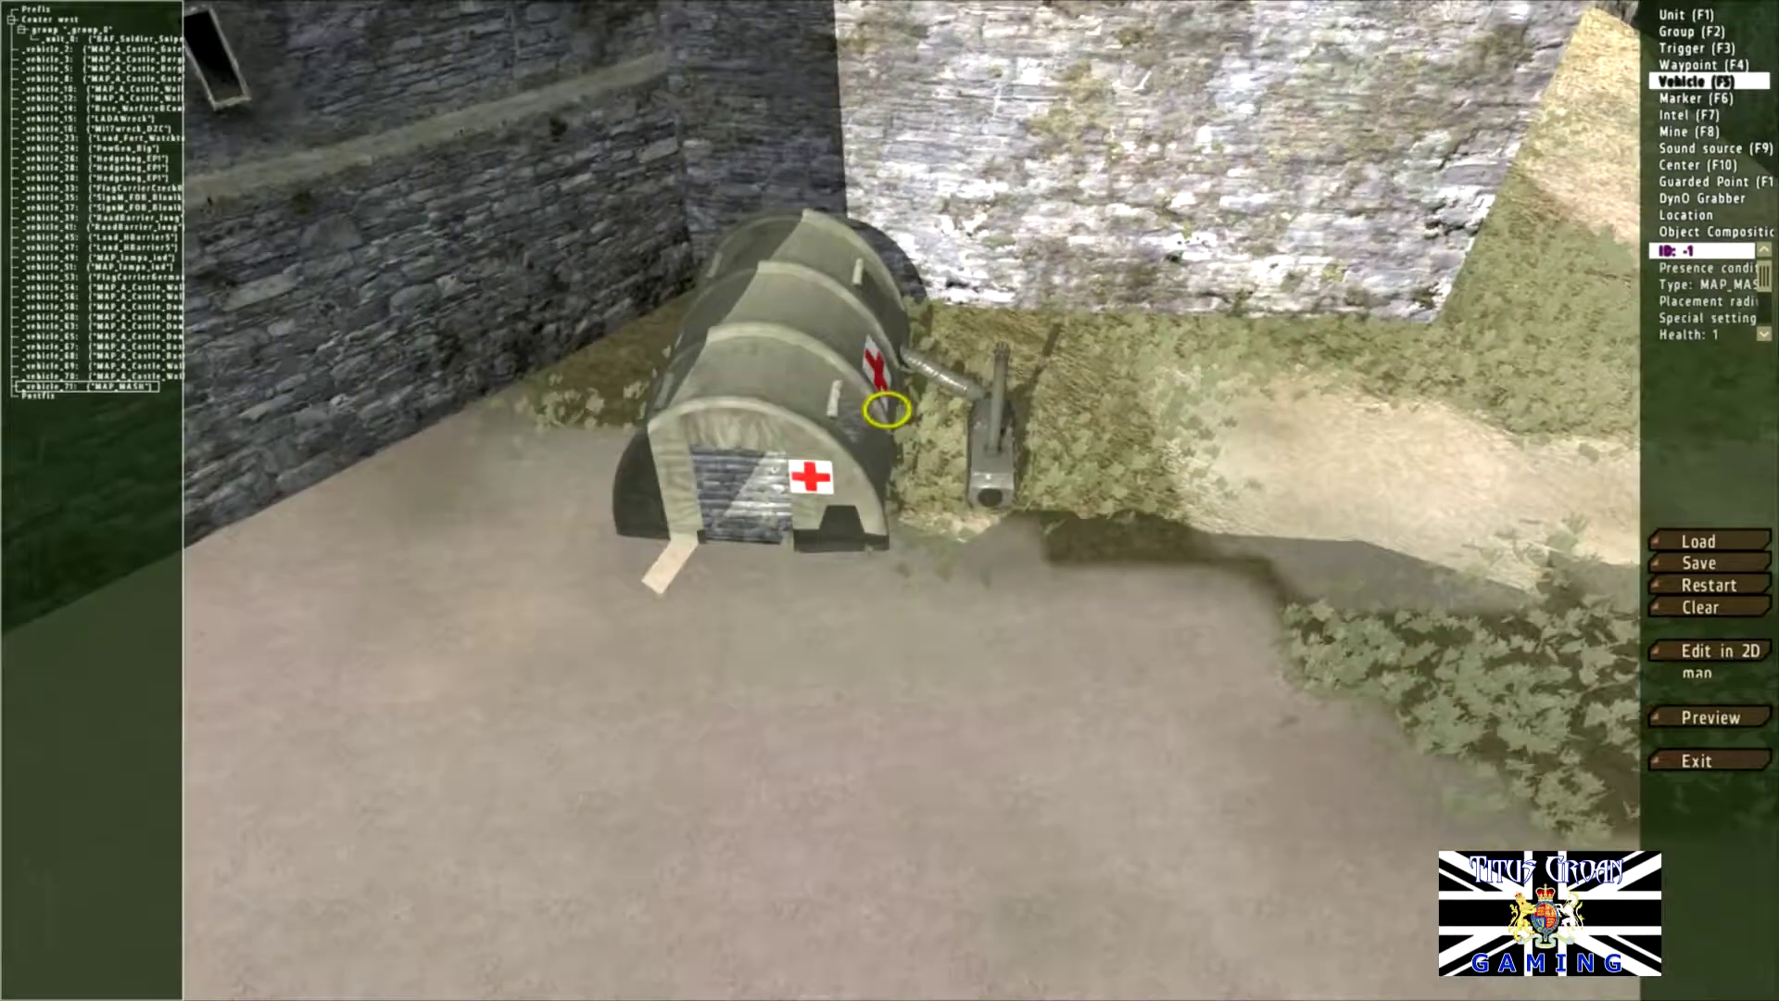
left_click(884, 406)
left_click(887, 409)
mouse_move(887, 409)
left_mouse_down("alt")
mouse_move(887, 393)
mouse_move(890, 410)
left_mouse_up("alt")
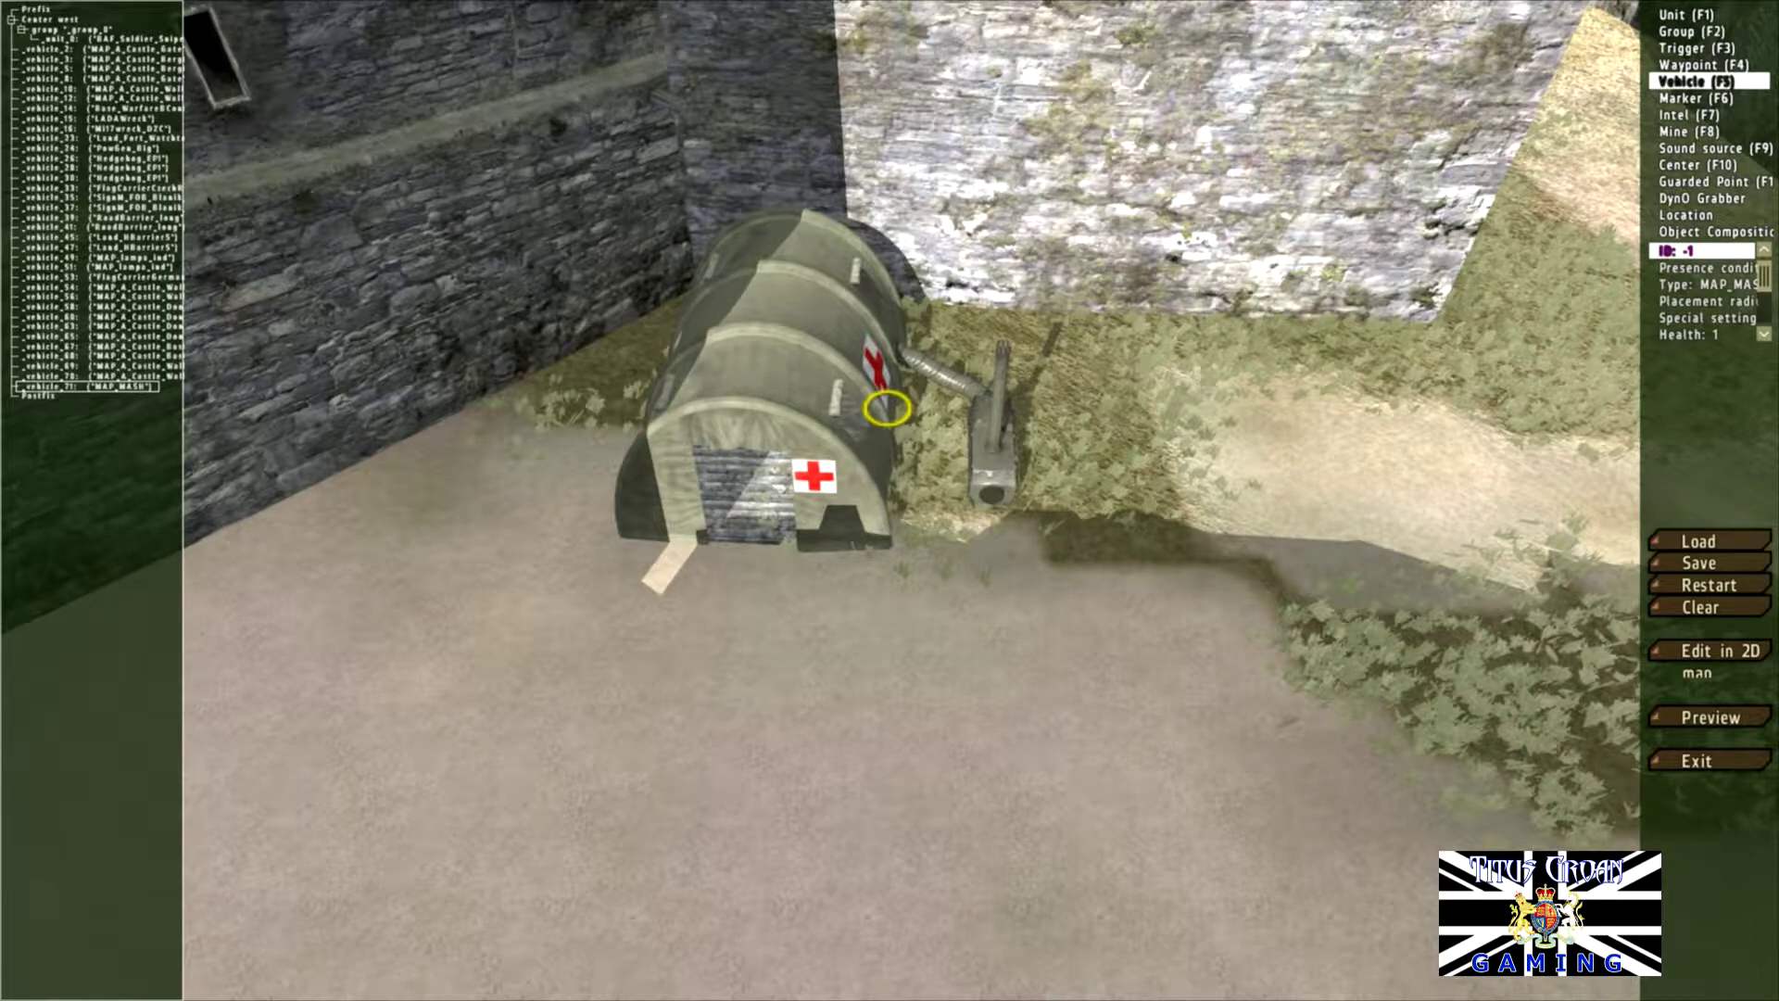
key("ctrl+v")
left_click_drag(1400, 511, 1375, 428)
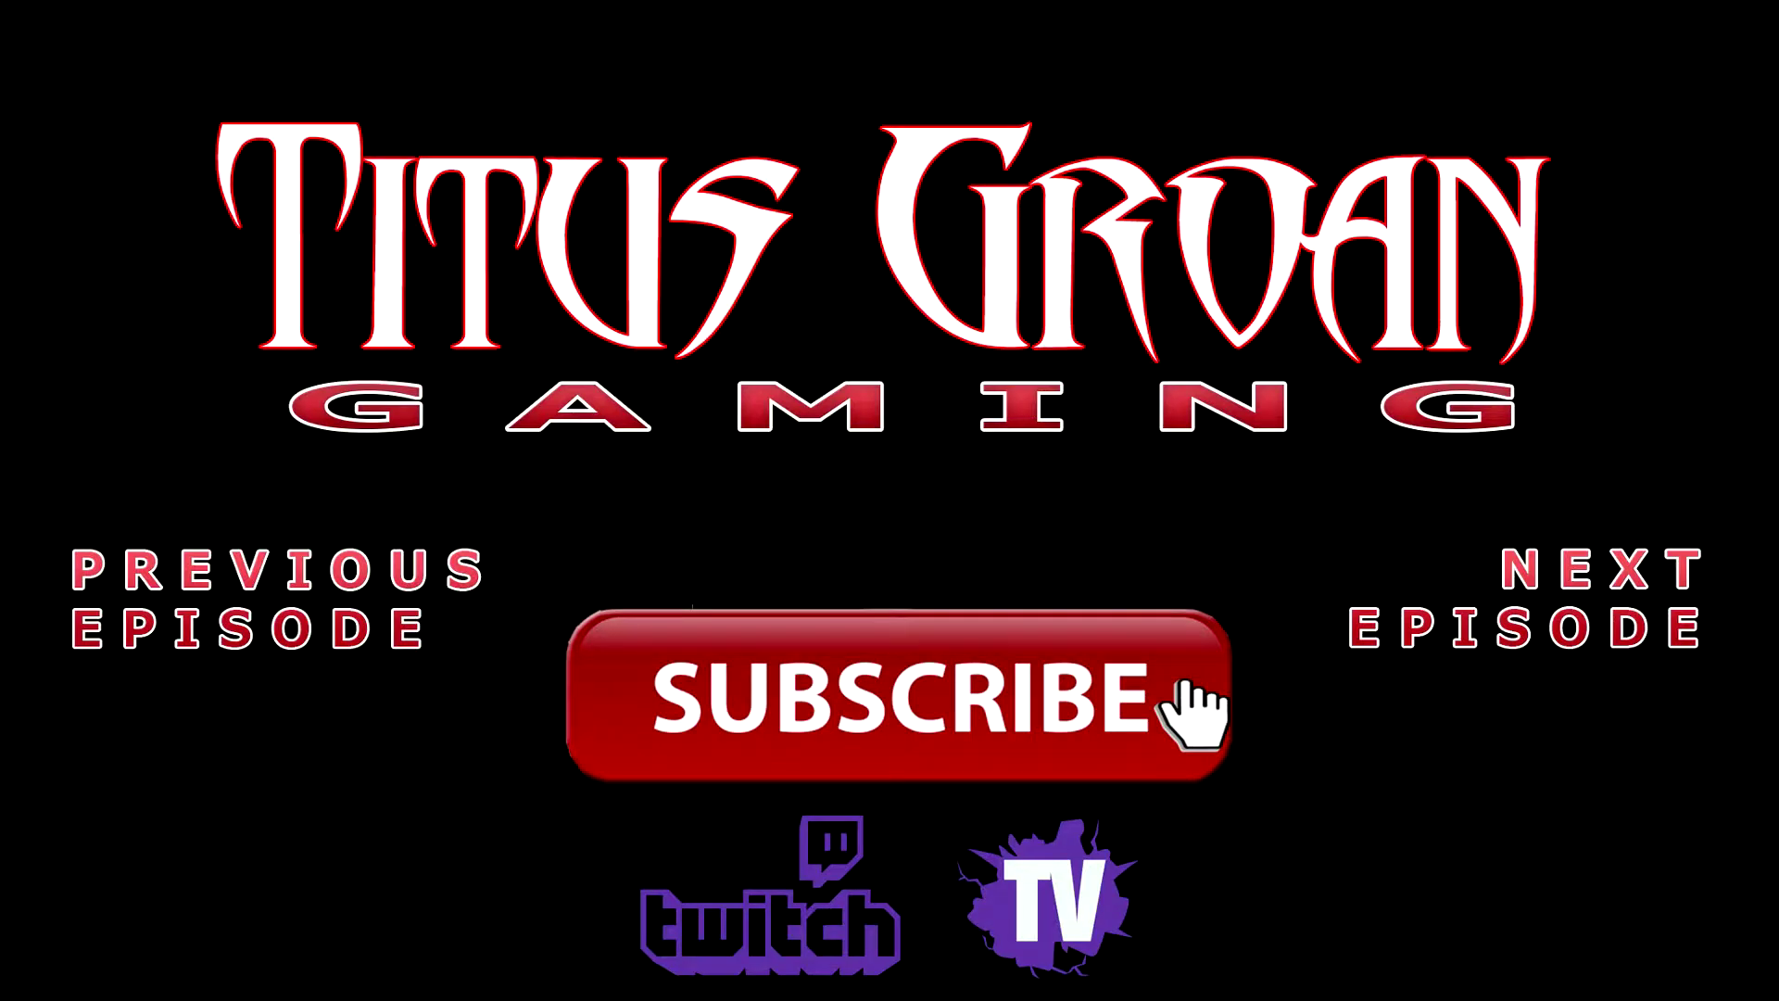